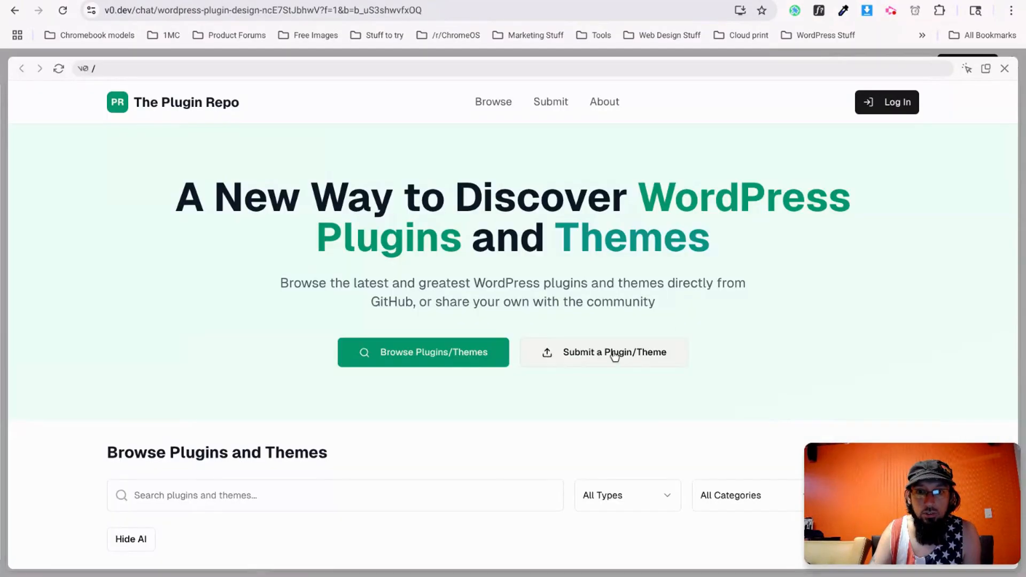
Start the Alarm extension's stopwatch, then select the headline 'A New Way to Discover WordPress Plugins and Themes'.
left_click(915, 11)
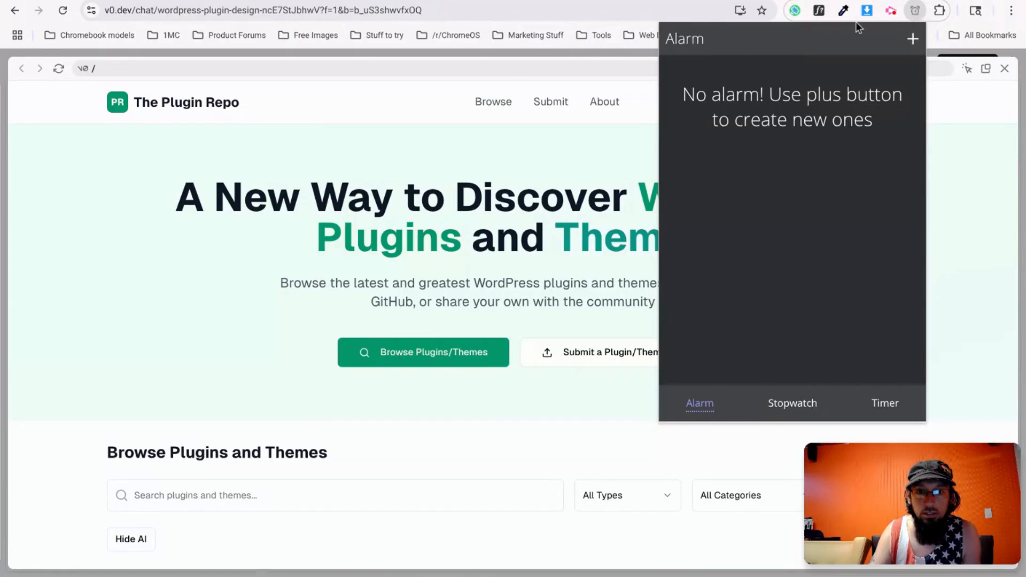
left_click(799, 410)
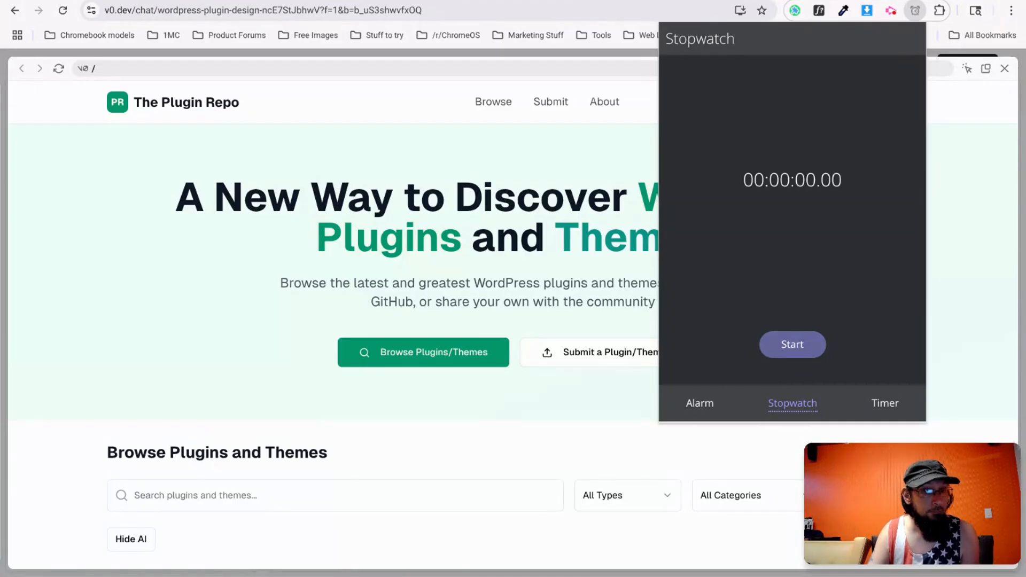
left_click(788, 348)
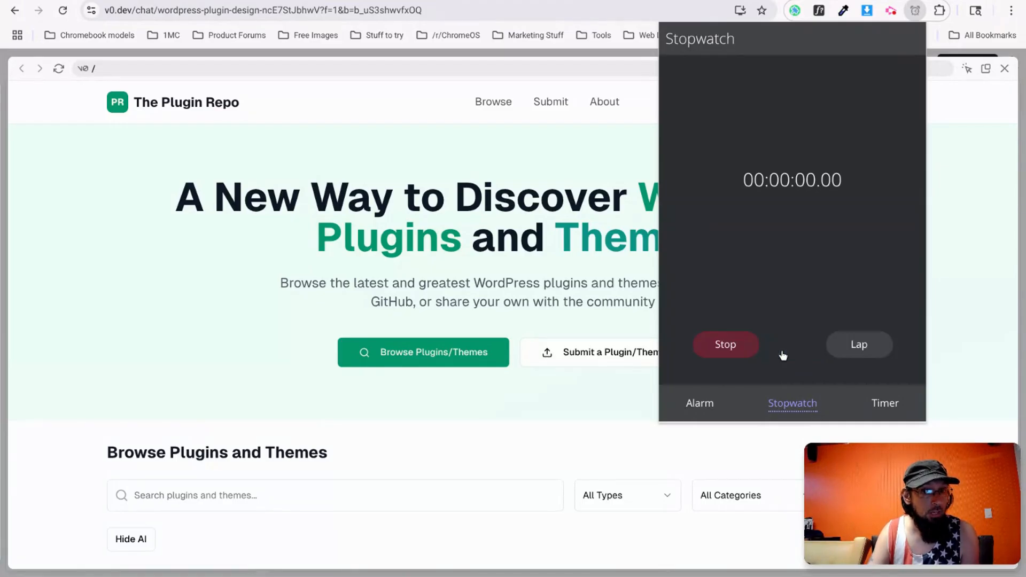
left_click(337, 136)
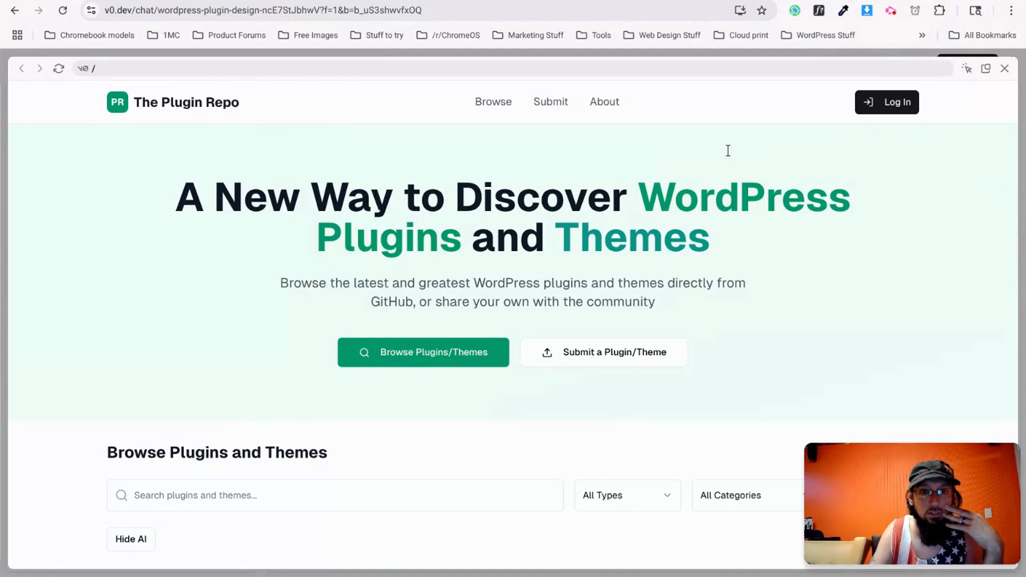
left_click_drag(187, 203, 710, 252)
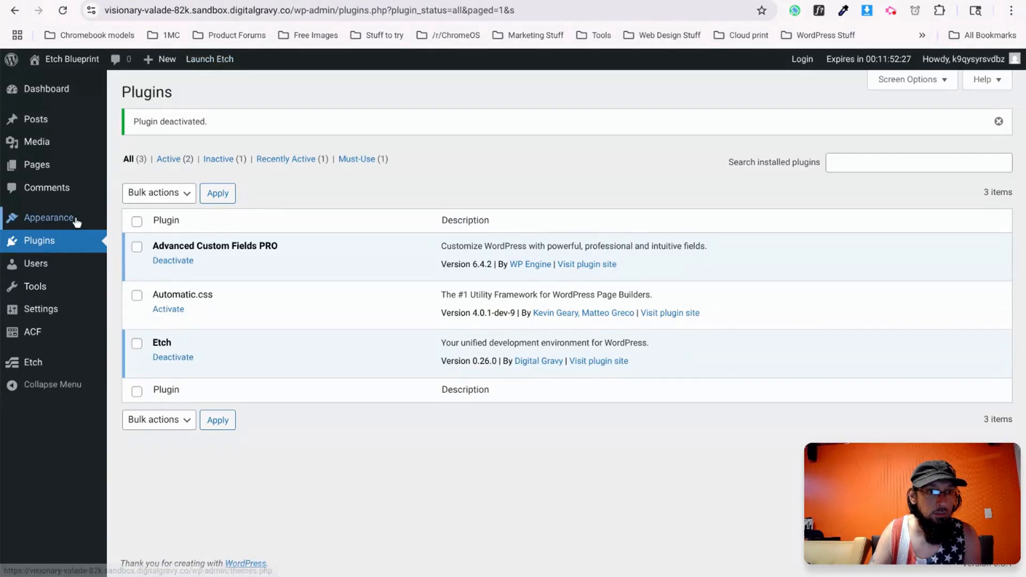
Add a new page titled 'Home', publish it, and go back to the pages list.
left_click(39, 166)
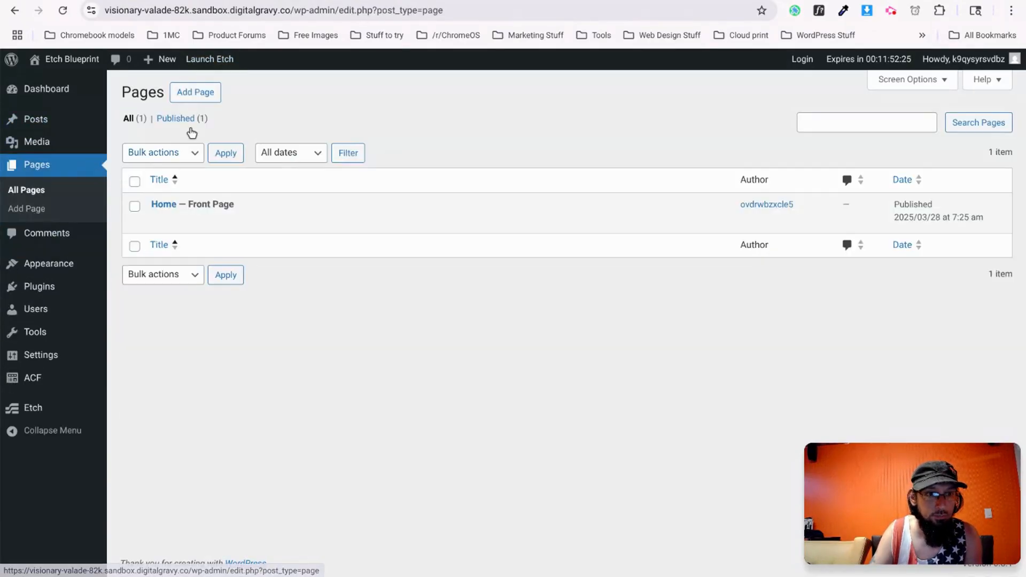
left_click(205, 95)
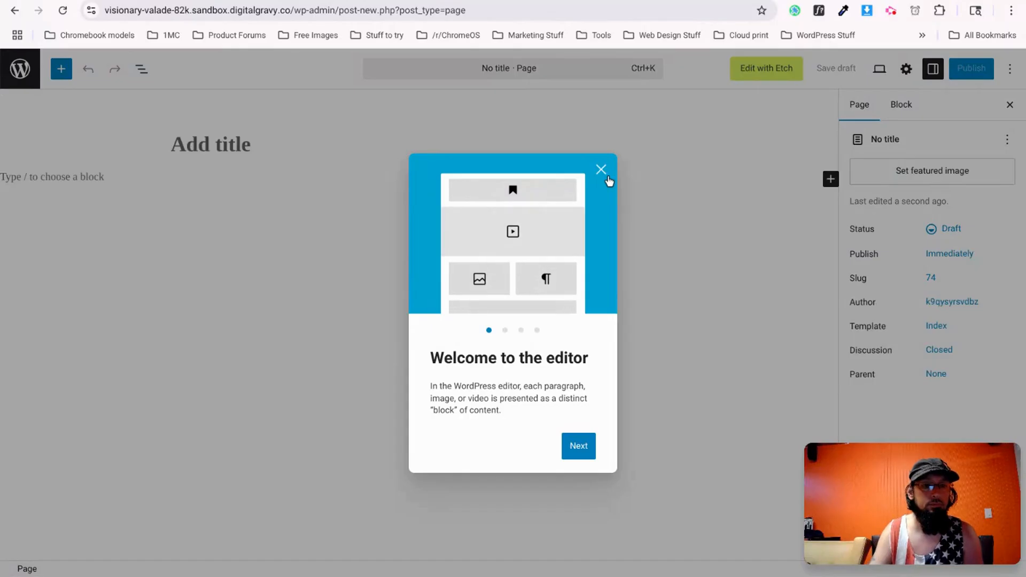
left_click(601, 171)
type("Home")
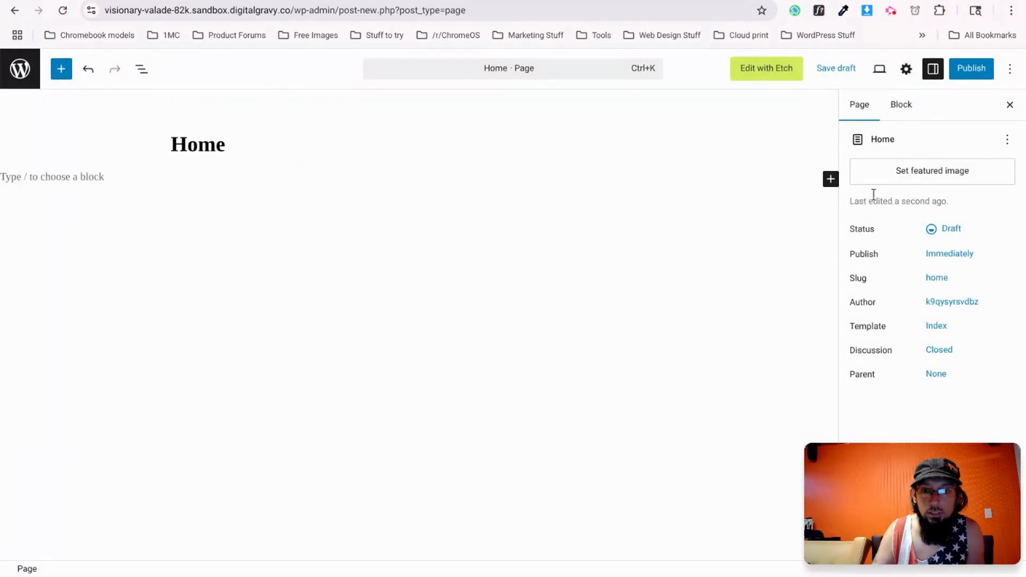
left_click(968, 69)
left_click(967, 69)
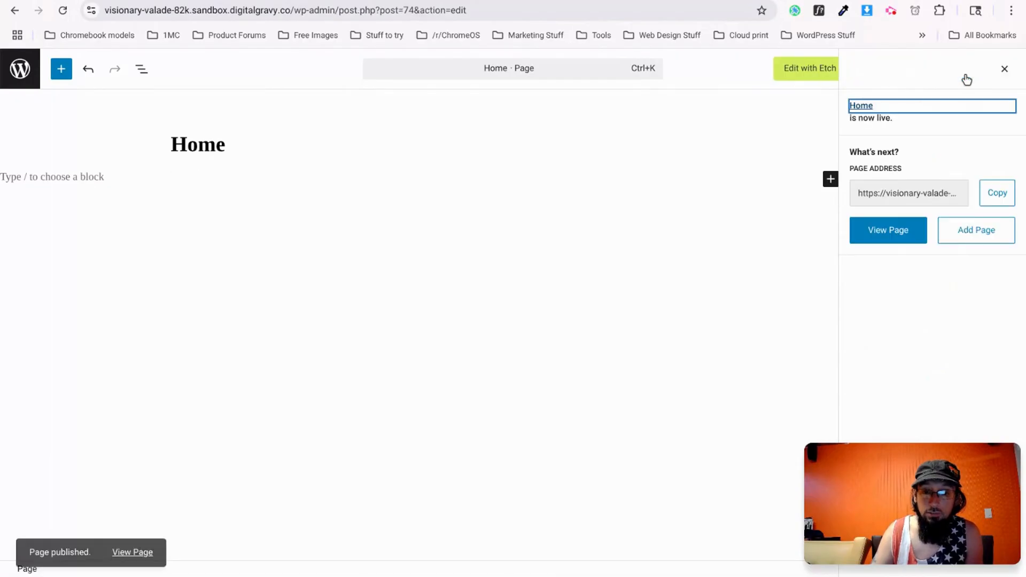
left_click(20, 68)
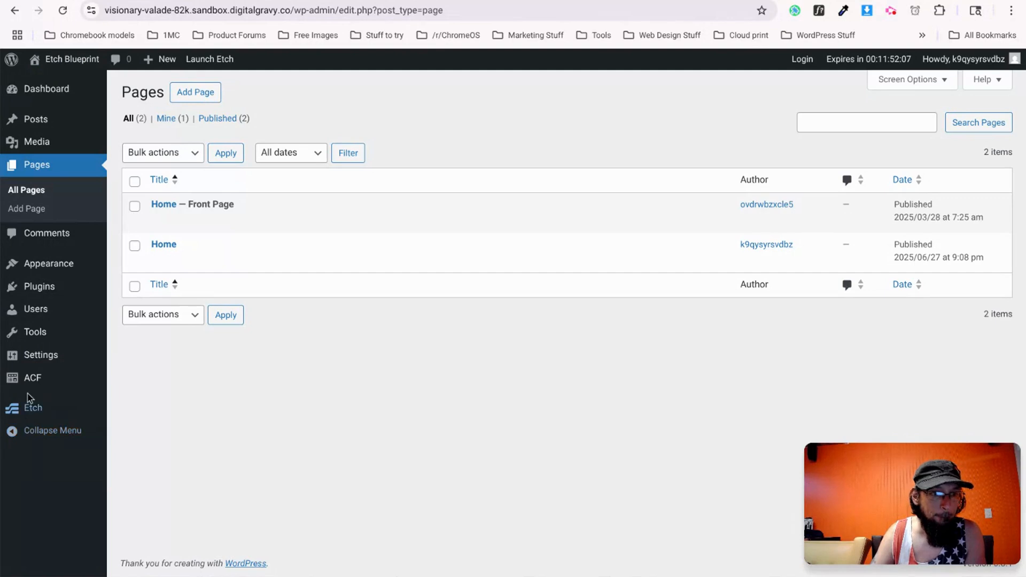
Save the Reading settings.
mouse_move(48, 356)
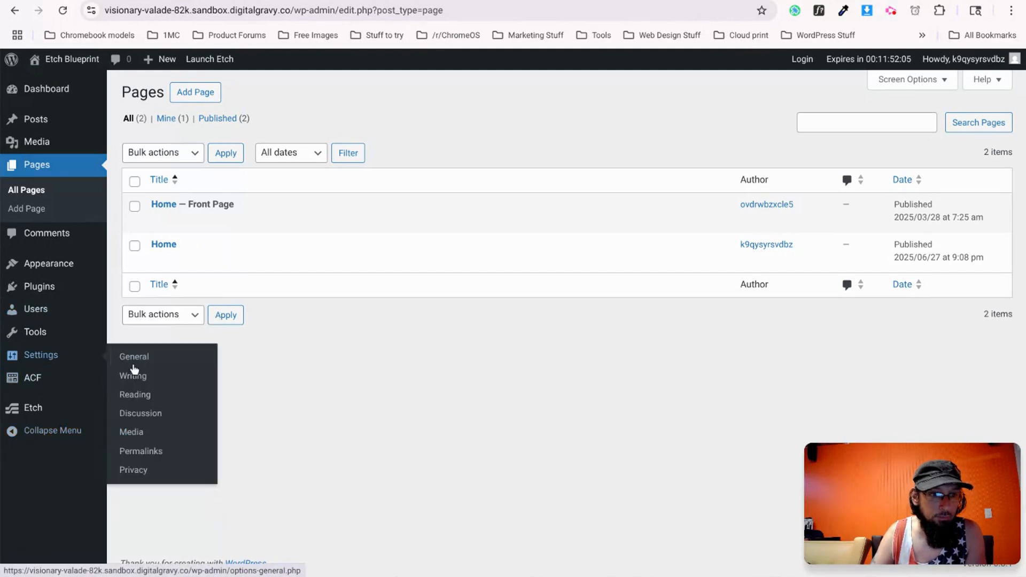
left_click(148, 402)
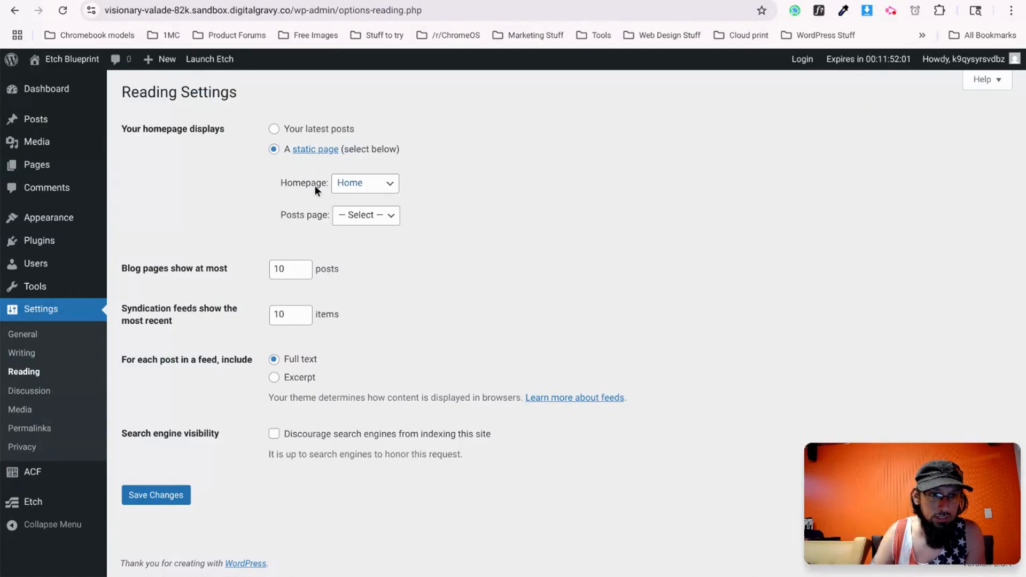
left_click(152, 493)
Trash the duplicate Home page and open the Home front page in Etch.
left_click(34, 240)
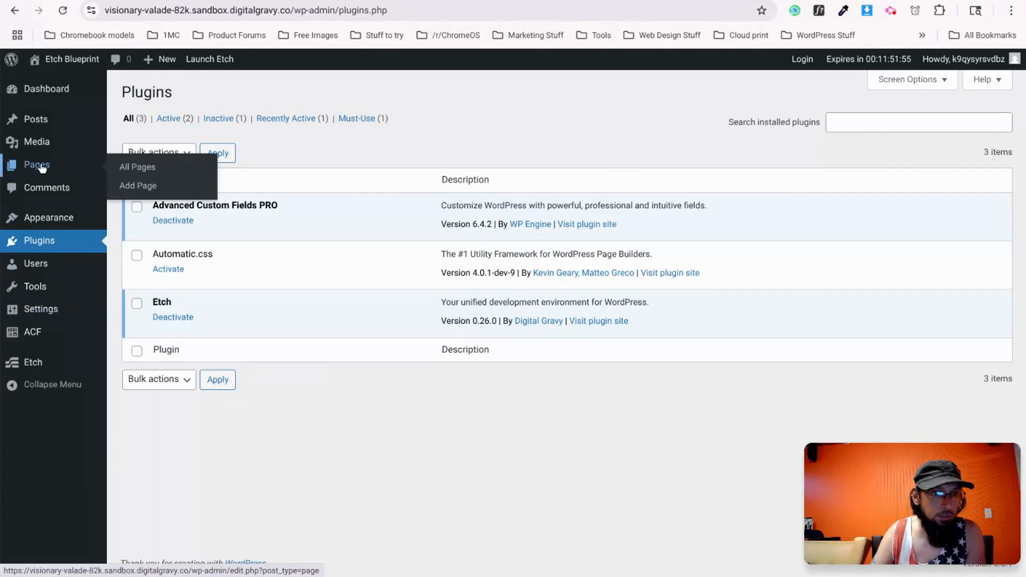
left_click(39, 165)
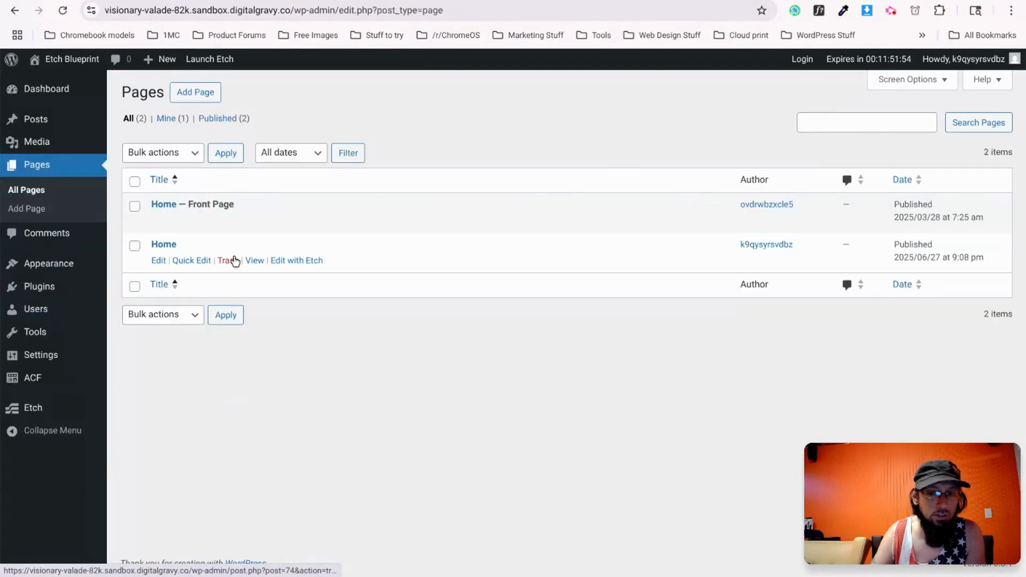
left_click(226, 261)
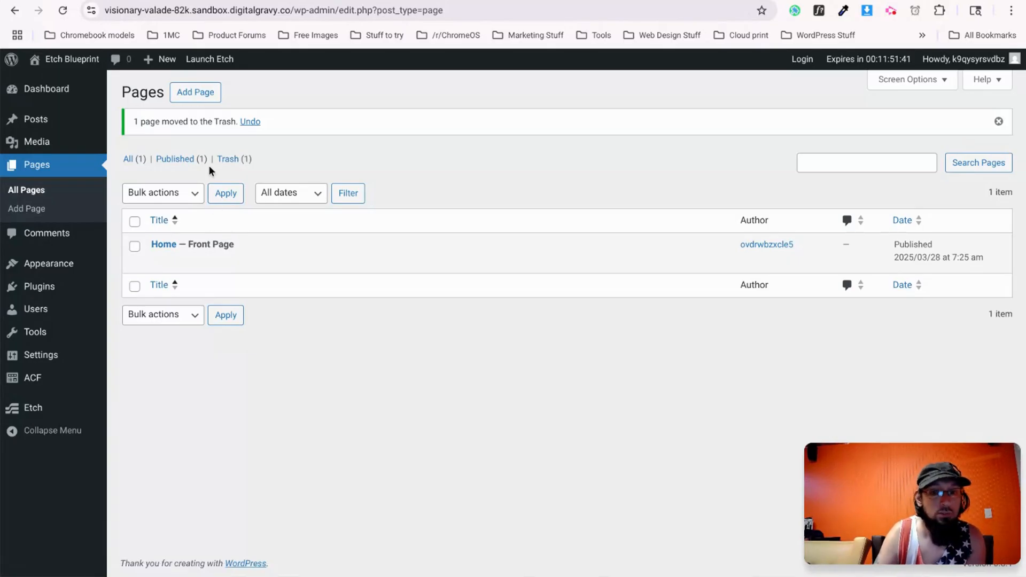
left_click(295, 262)
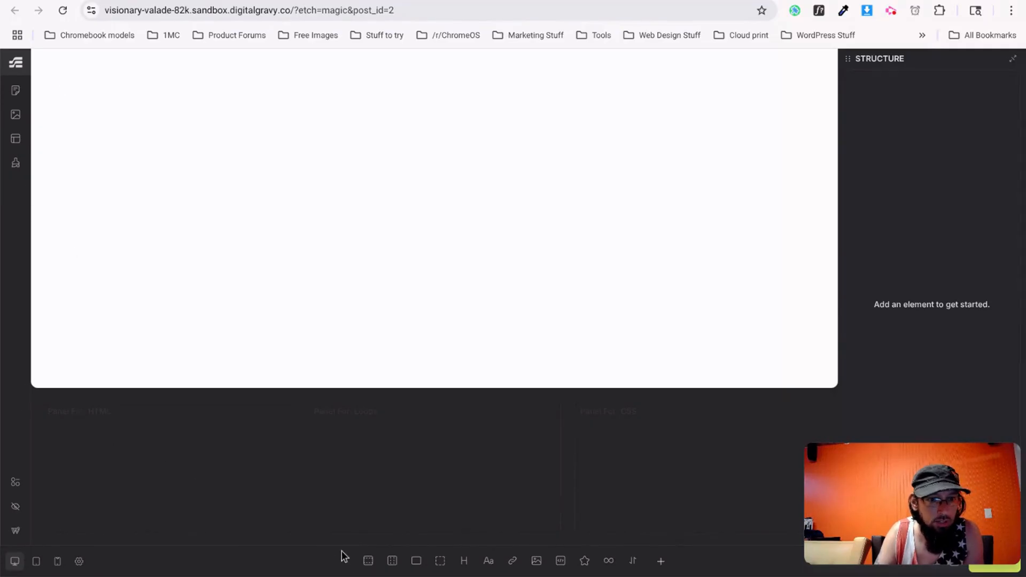
Add a Section with a nested Container and dock the Structure tree beside the style panel.
left_click(368, 561)
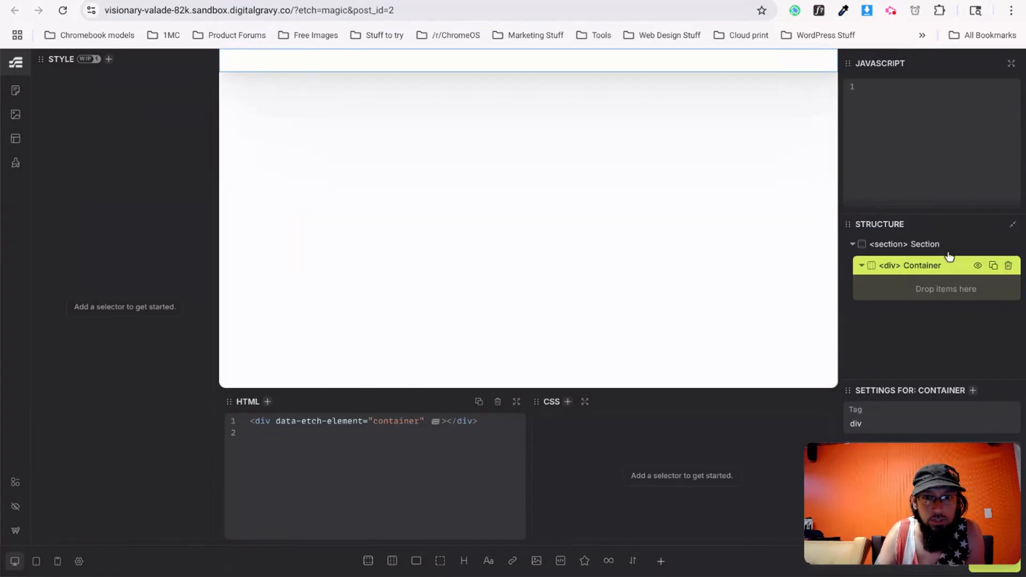
left_click_drag(936, 229, 603, 197)
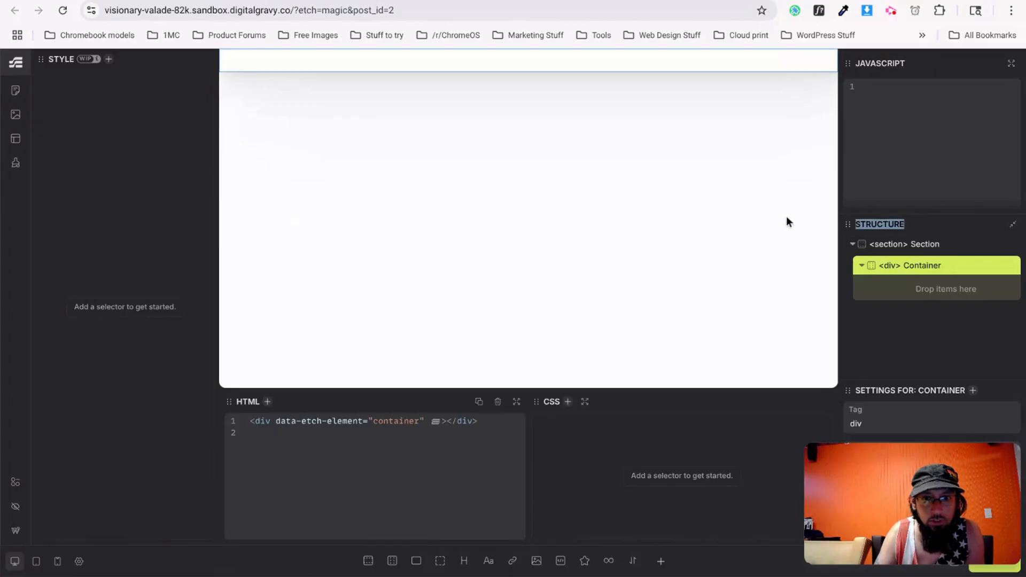
left_click_drag(852, 224, 838, 229)
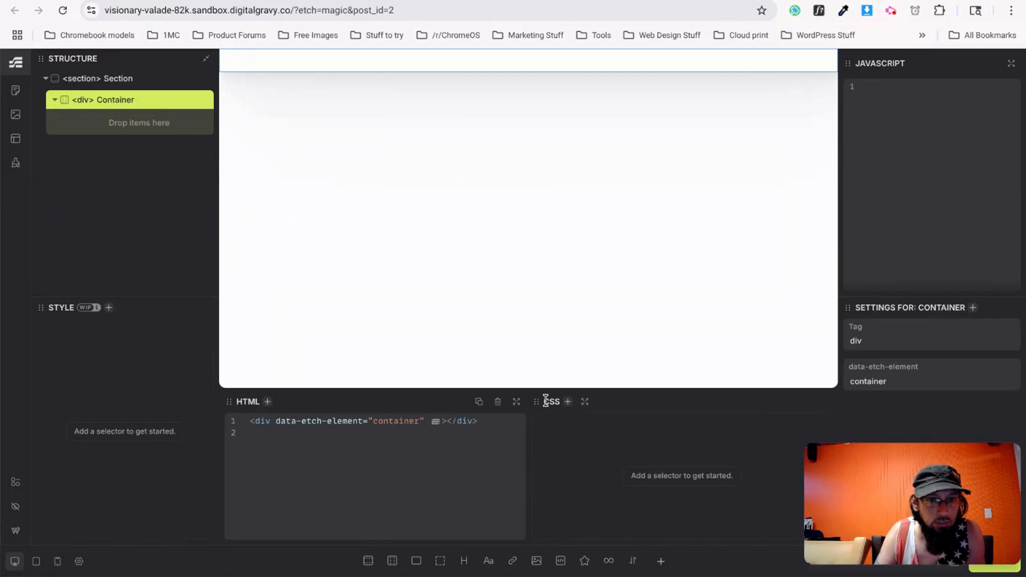
Stack CSS above JavaScript, dock element settings beside HTML, and enlarge the CSS panel.
left_click_drag(531, 401, 565, 388)
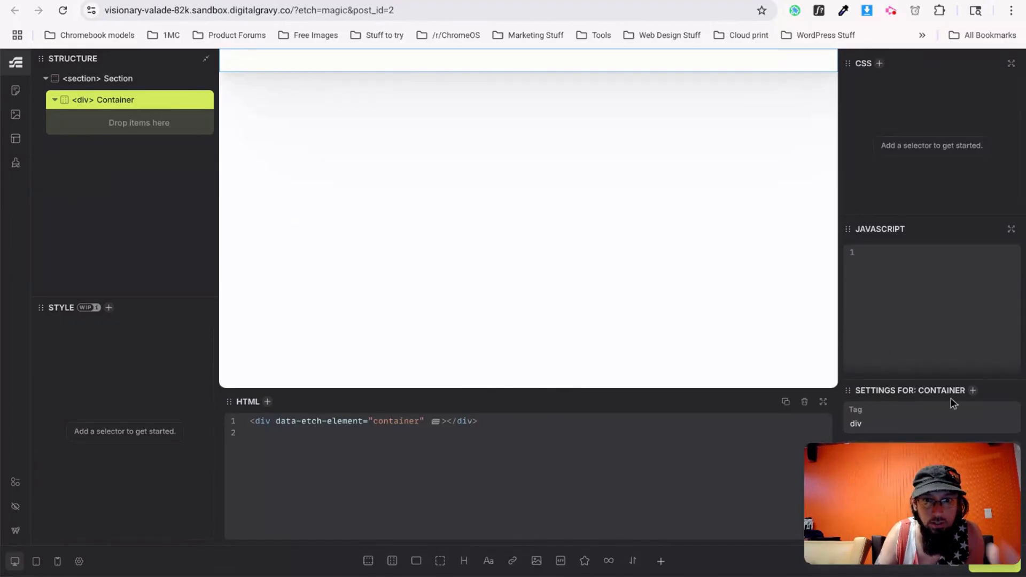
left_click_drag(843, 394, 844, 398)
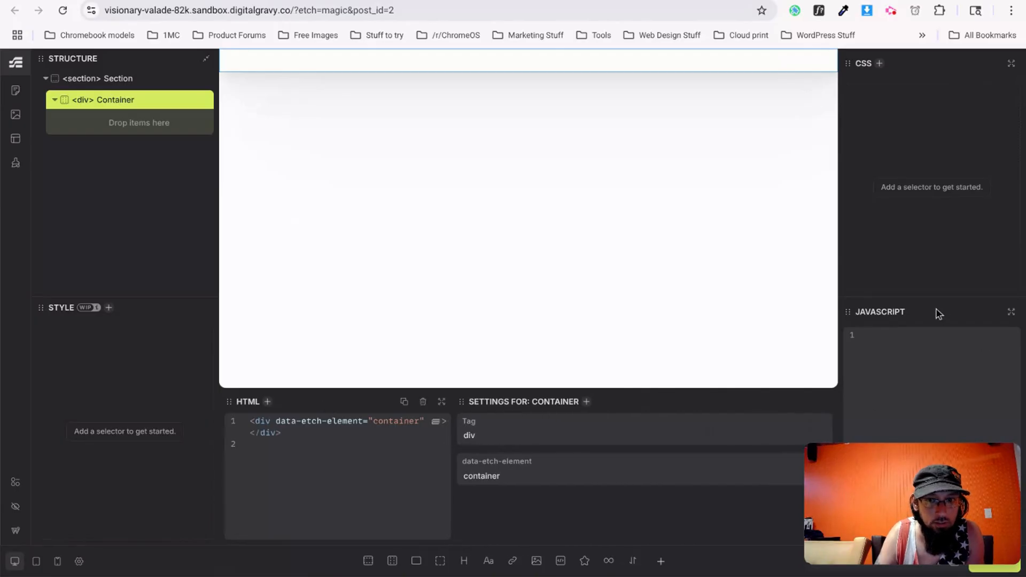
left_click_drag(934, 297, 925, 416)
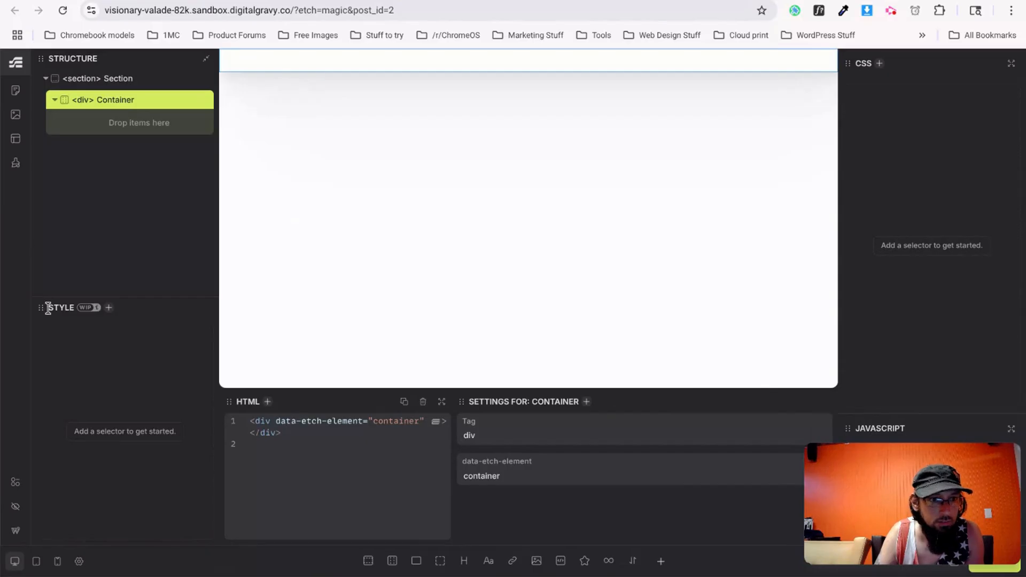
left_click(111, 79)
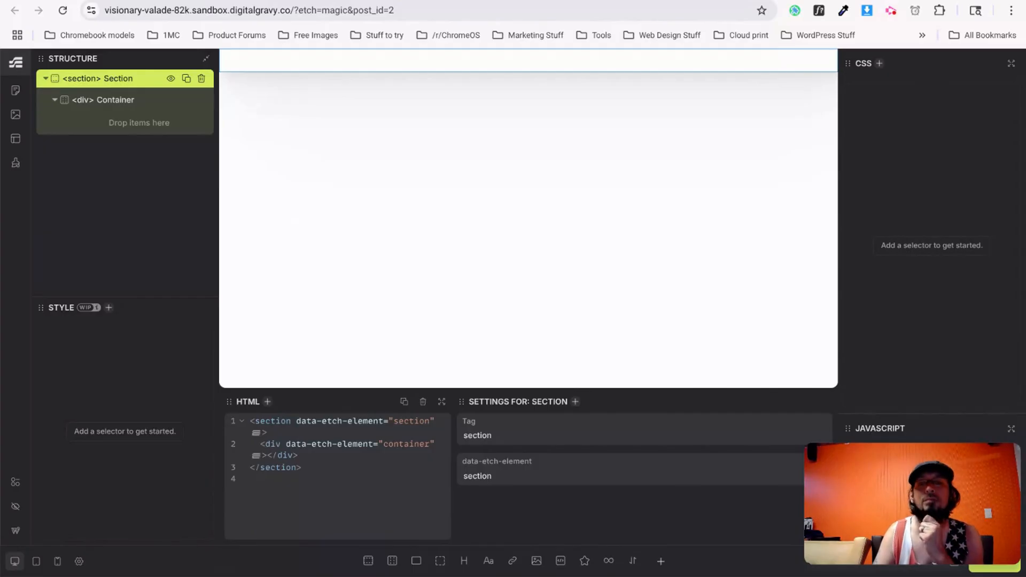
Rename the section 'Hero Section' and add a heading and a paragraph inside its container.
double_click(117, 78)
type("Hero")
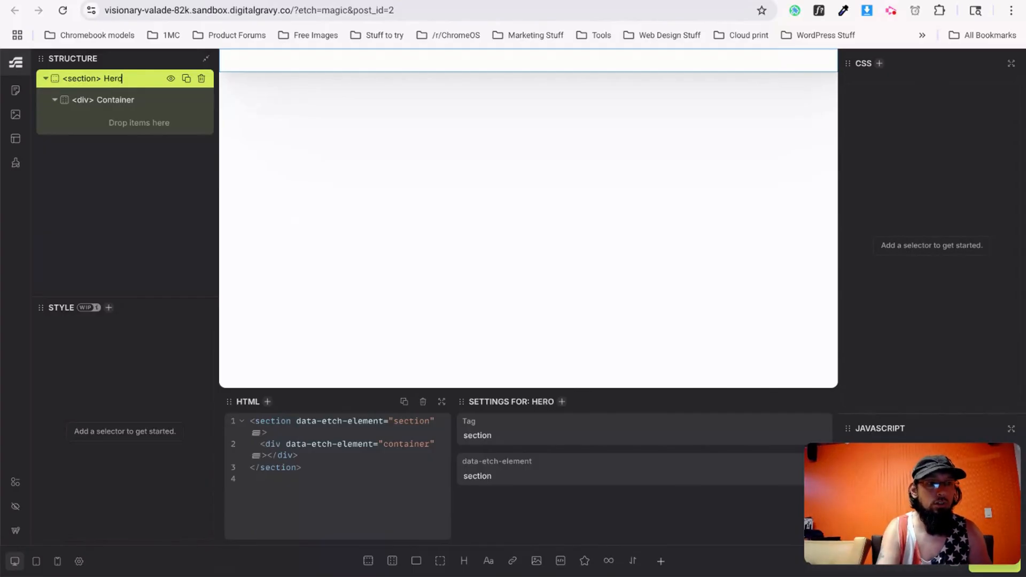
type(" Section")
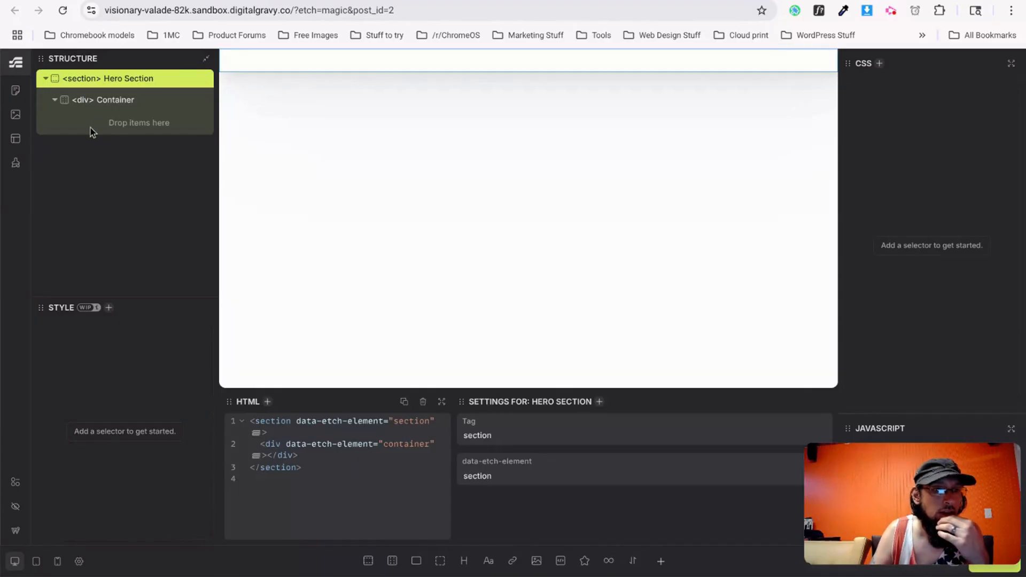
left_click(100, 105)
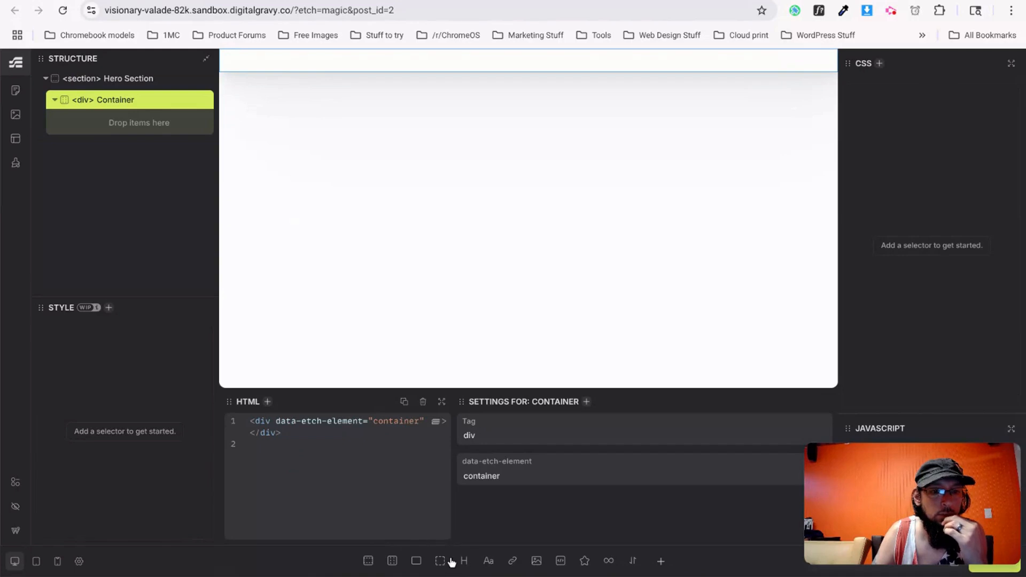
left_click(464, 561)
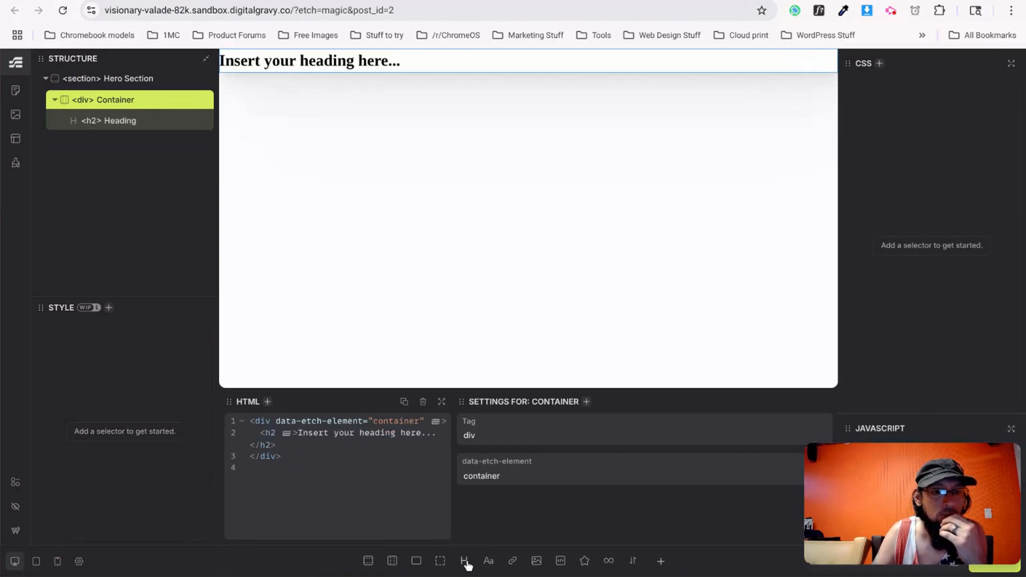
left_click(486, 565)
Insert a Flex Div in the container right after the heading markup.
key("ctrl+Tab")
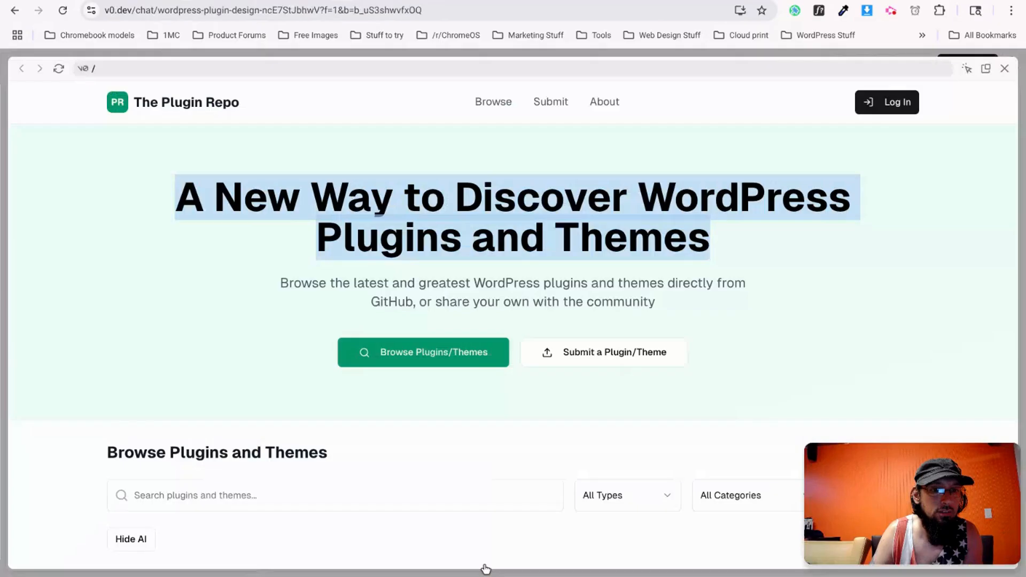
key("ctrl+shift+Tab")
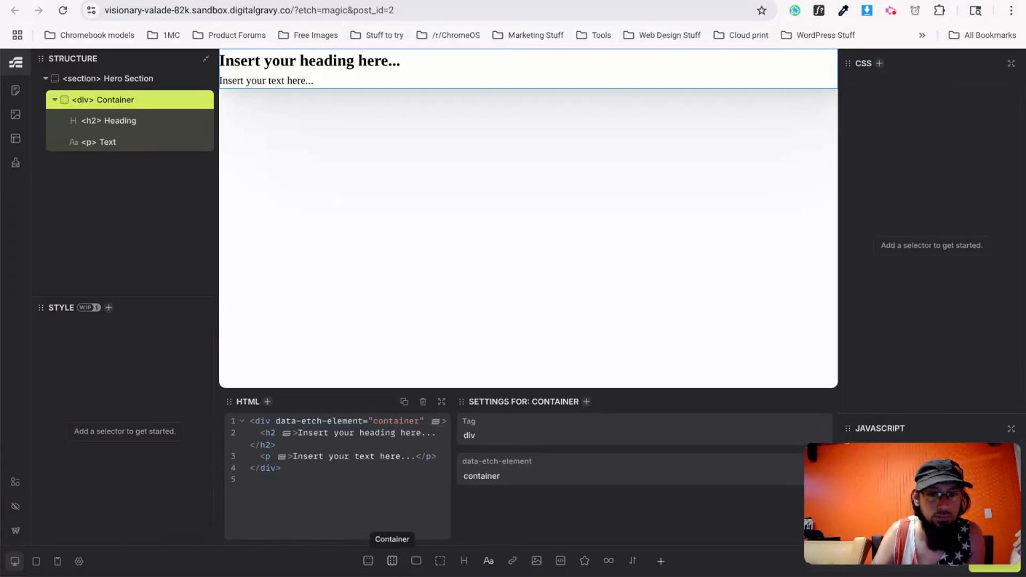
left_click(276, 421)
left_click_drag(288, 422, 425, 422)
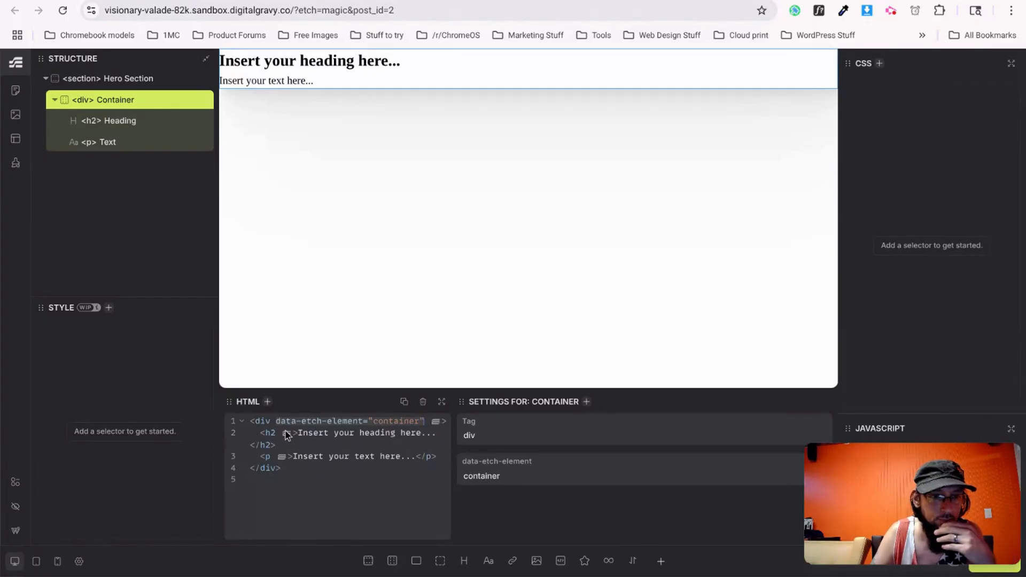
left_click(329, 444)
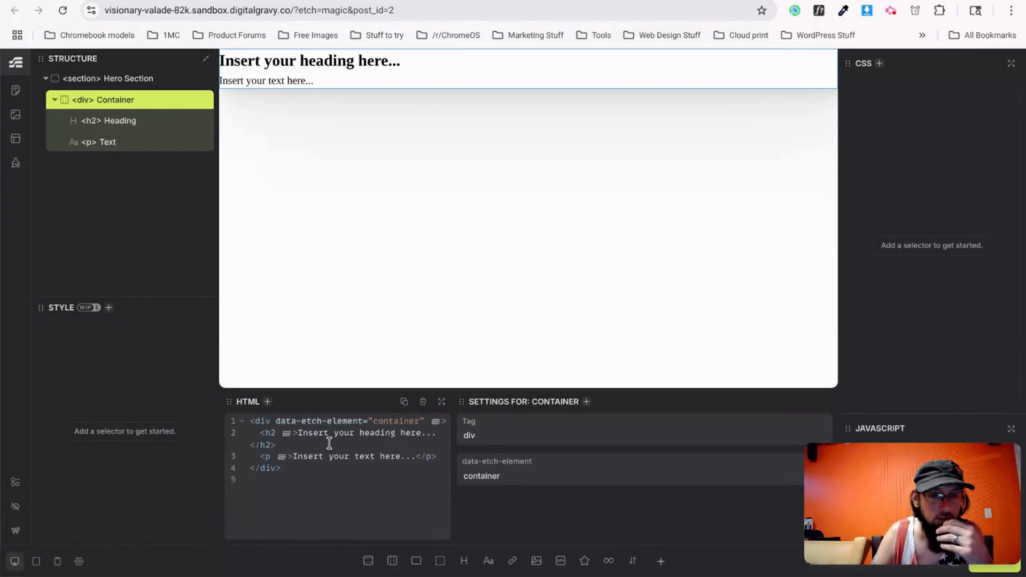
left_click(416, 561)
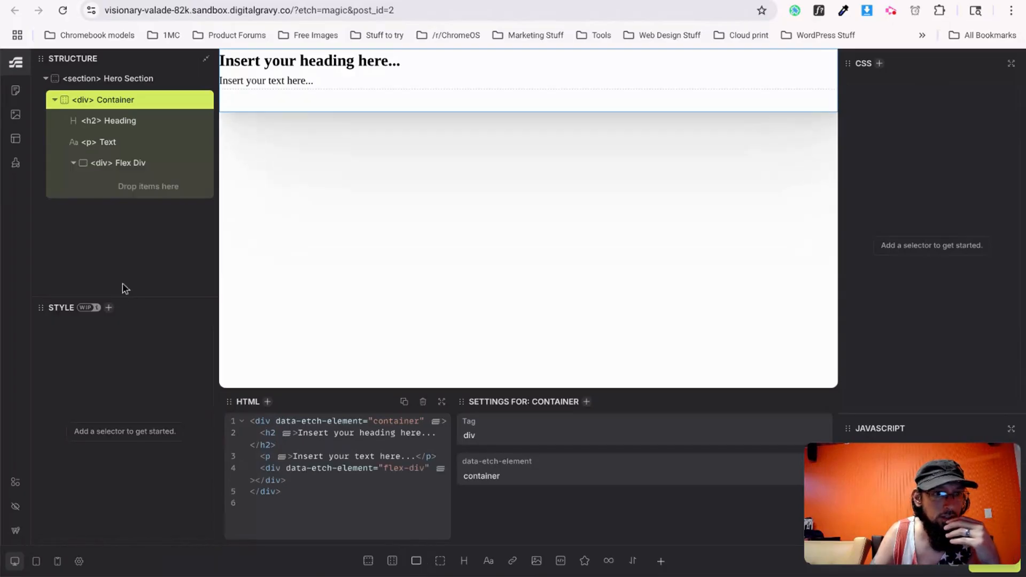
Add two 'Click me' links inside the Flex Div.
left_click(158, 161)
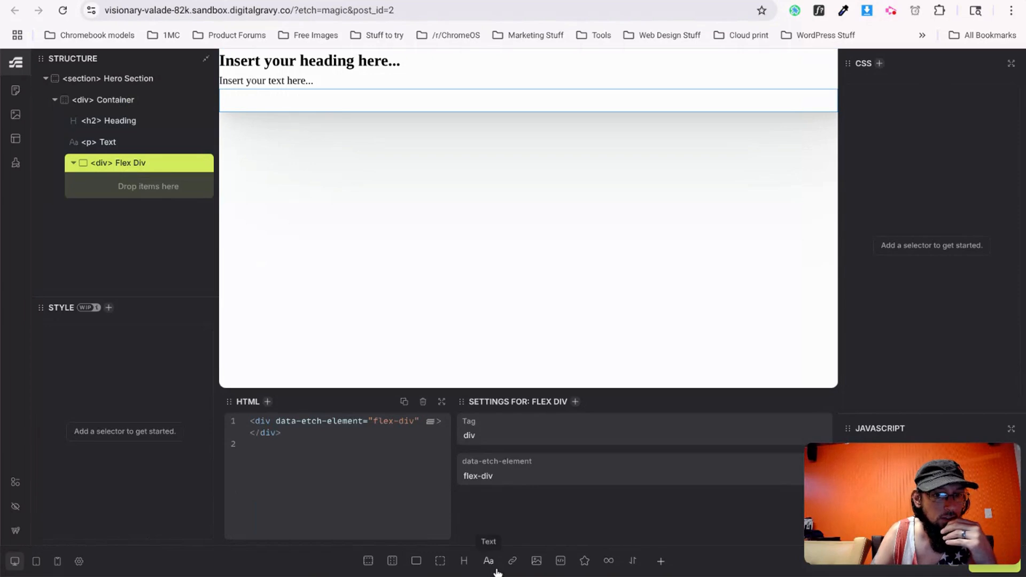
left_click(511, 562)
left_click(511, 562)
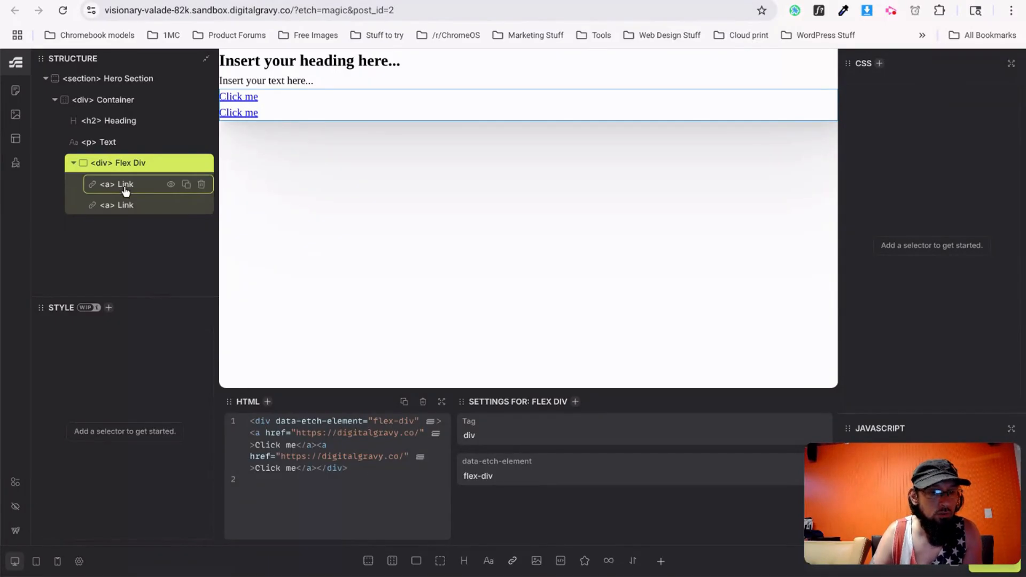
Rename the first link 'Button Primary'.
key("ctrl+Tab")
scroll(325, 371, "down", 1)
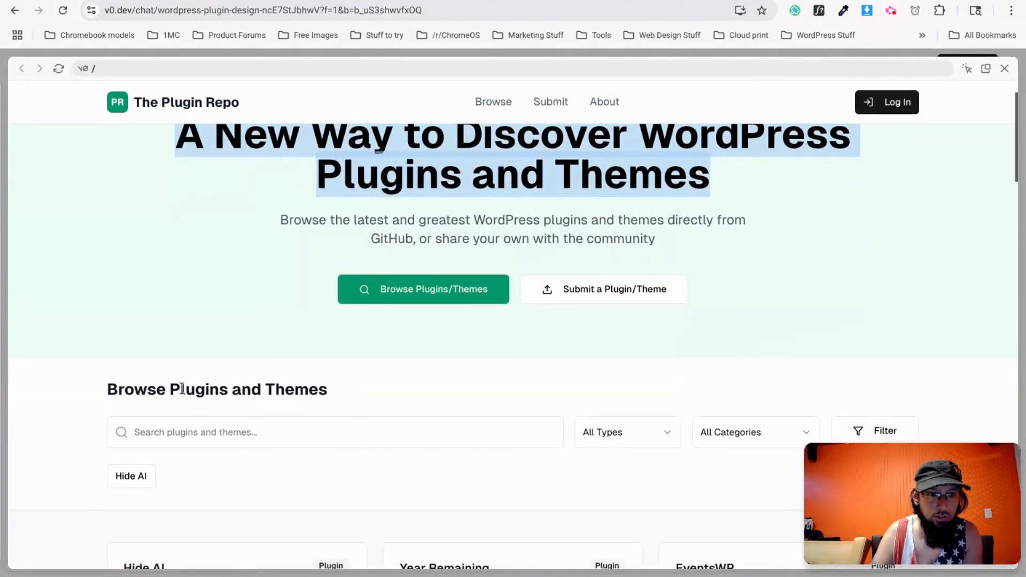
scroll(363, 421, "up", 1)
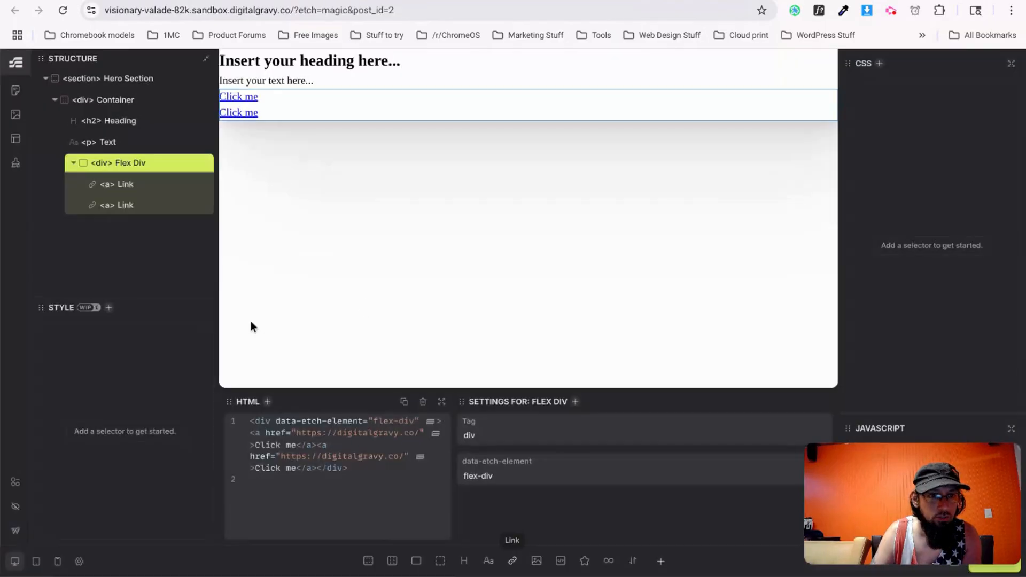
double_click(128, 185)
type("Button Primary")
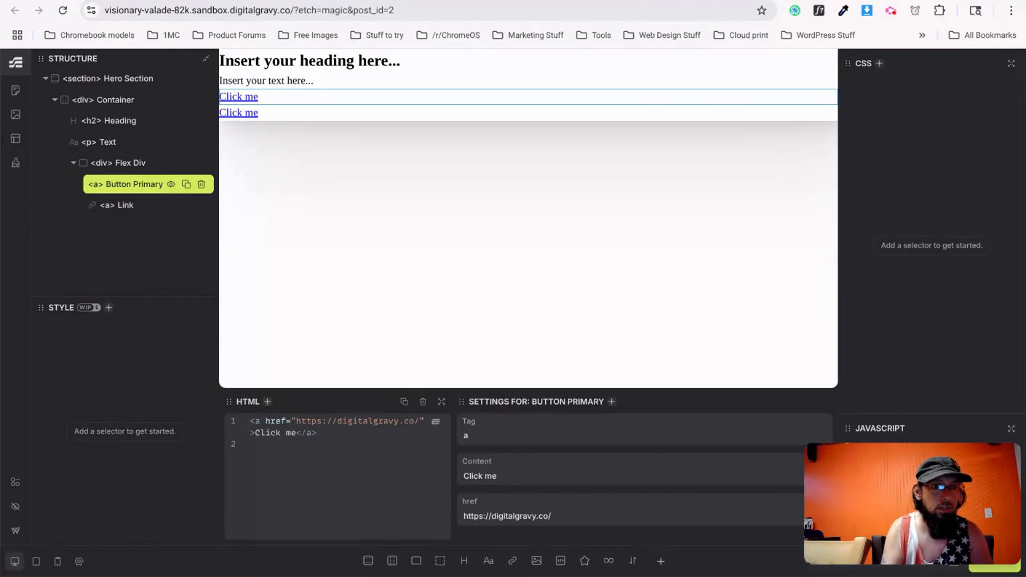
Rename the second link 'Button Secondary' and give the heading element a new name.
left_click(131, 206)
double_click(126, 205)
type("Button Secondary")
key("Return")
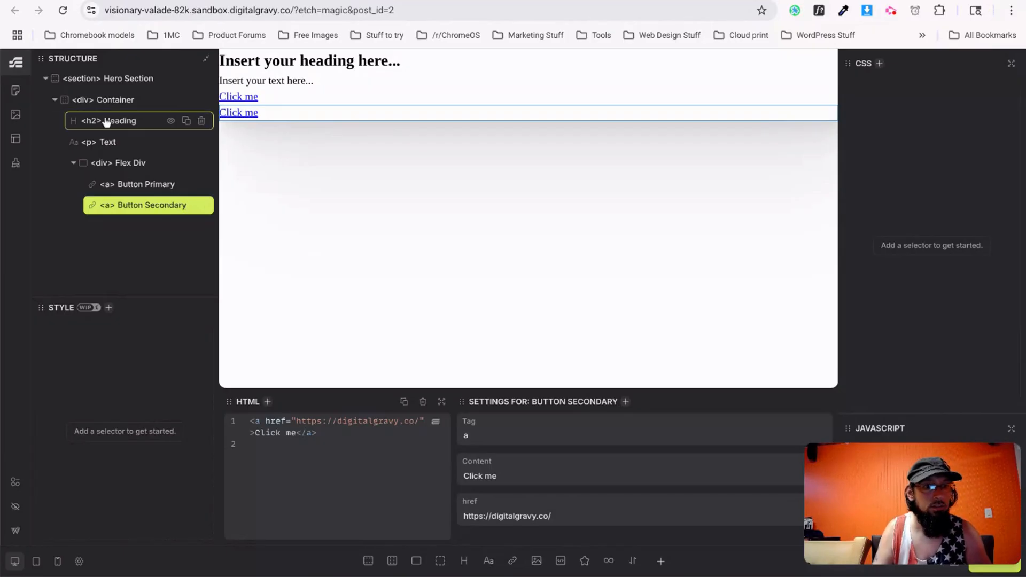
double_click(106, 122)
type("Hero H")
key("BackSpace")
key("BackSpace")
key("BackSpace")
key("BackSpace")
key("BackSpace")
type("eading")
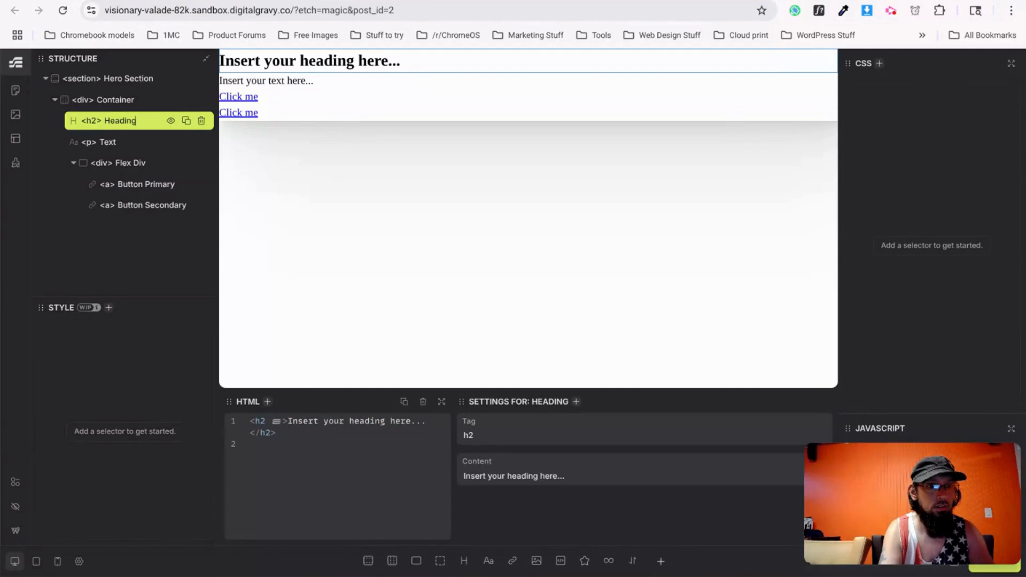
Rename the paragraph 'Lede' and the flex div 'Buttons'.
double_click(109, 143)
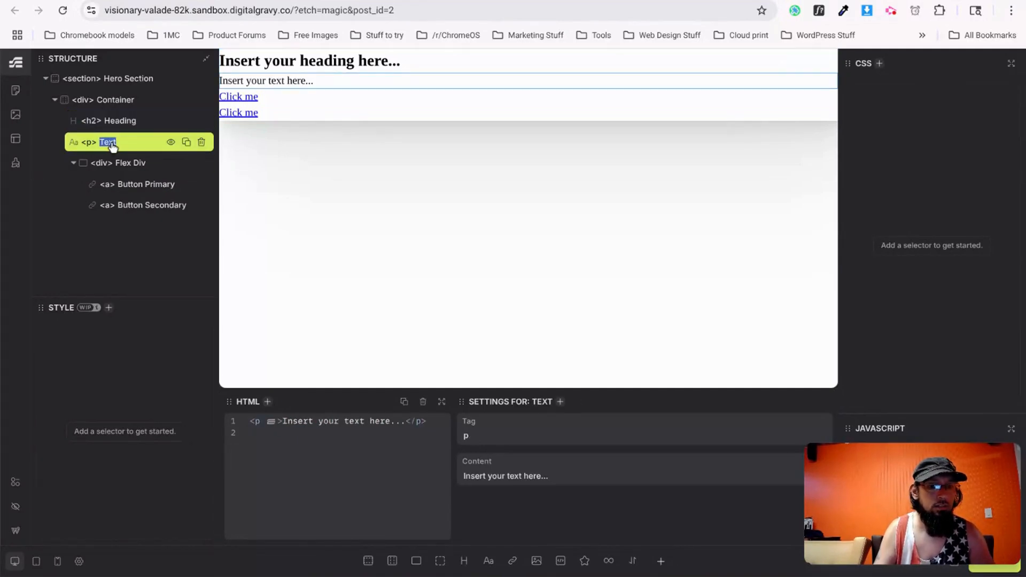
type("Lede")
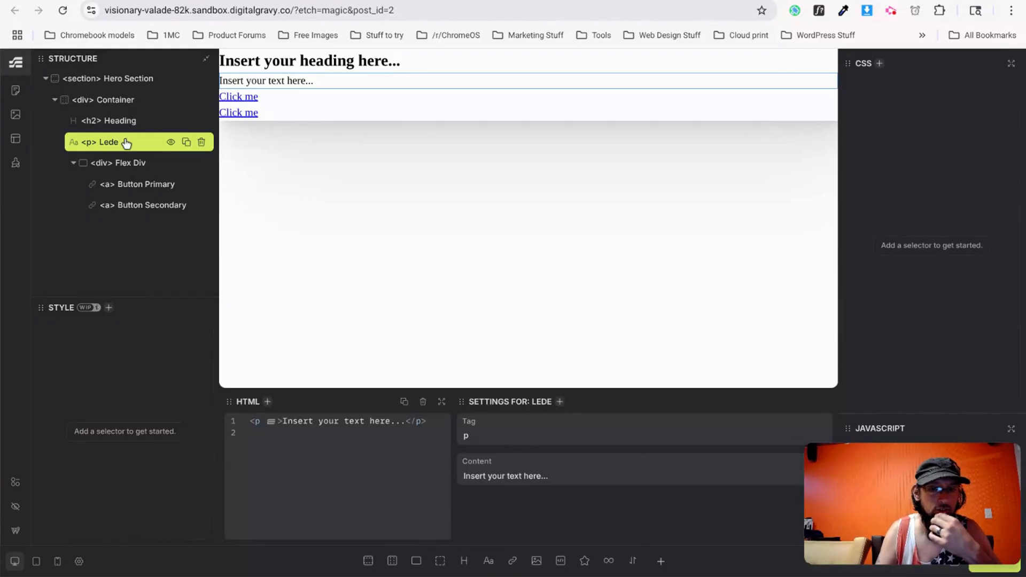
left_click(131, 165)
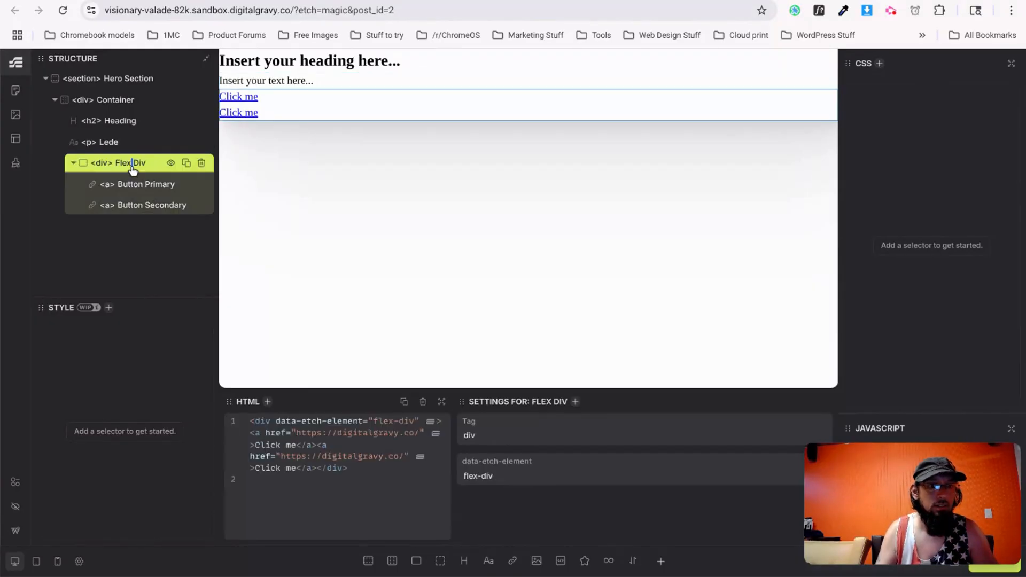
double_click(132, 163)
type("Buttons")
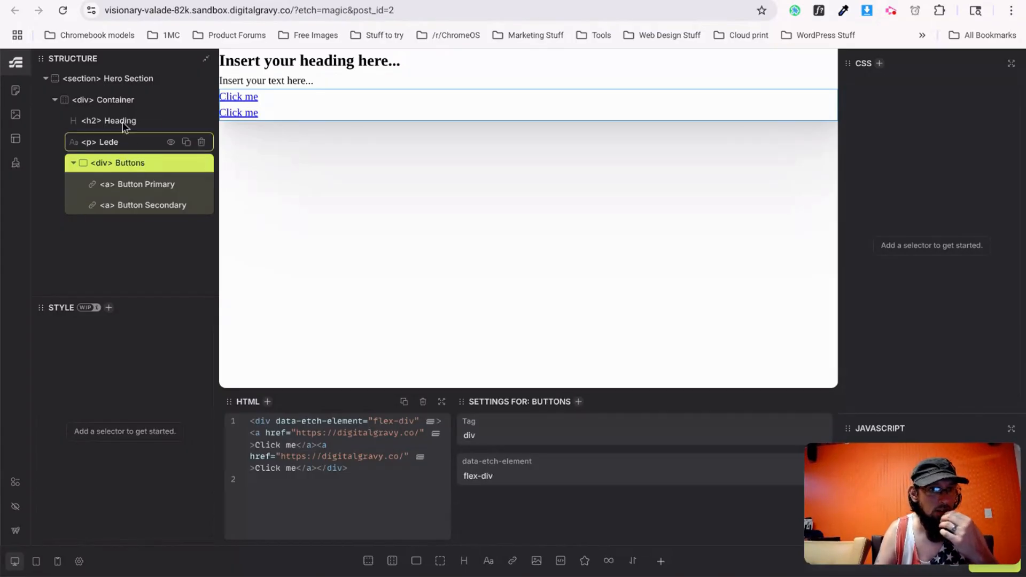
Create BEM classes for the whole Hero Section.
right_click(118, 86)
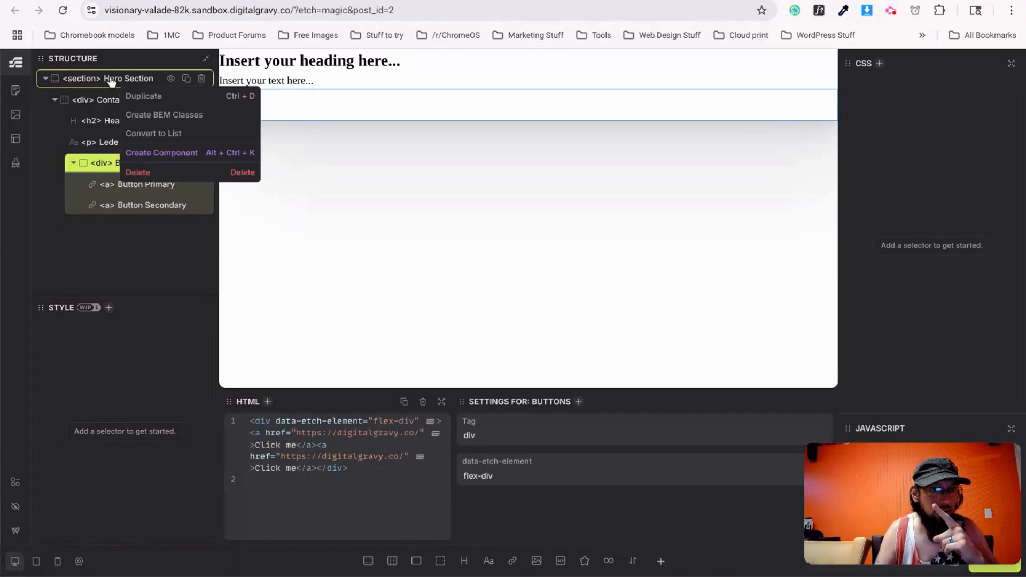
left_click(149, 119)
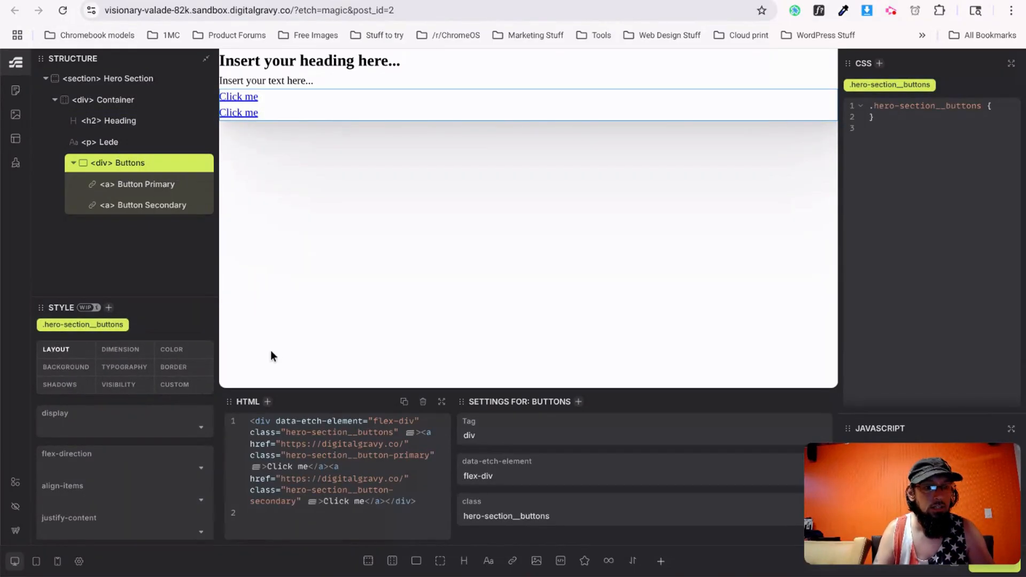
key("ctrl+Tab")
right_click(471, 245)
Paste the v0.dev hero headline into the Etch heading's content.
left_click(508, 264)
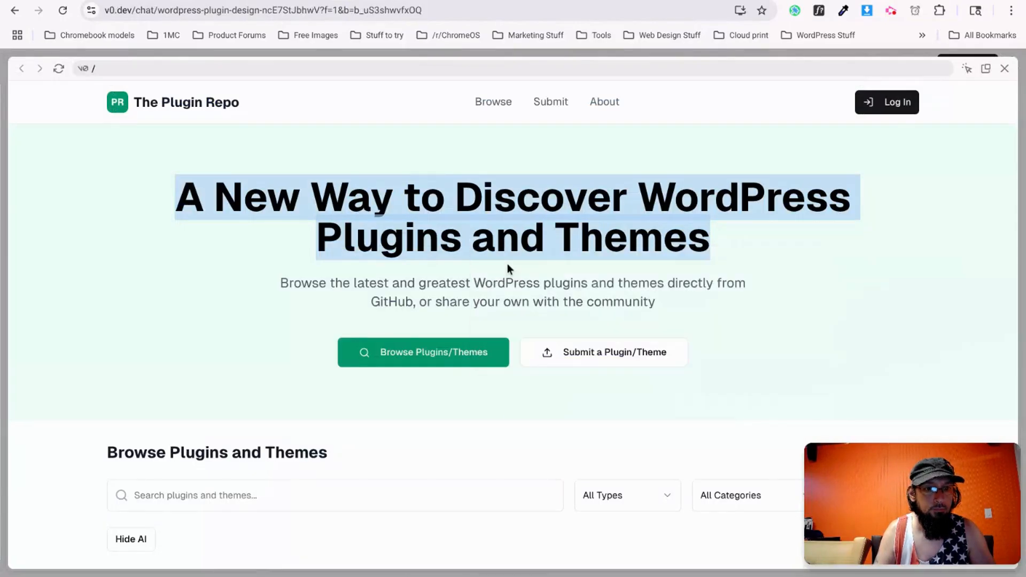
key("ctrl+Tab")
left_click(342, 67)
triple_click(501, 484)
key("ctrl+v")
Copy the v0.dev subtitle into the Lede paragraph's content.
key("ctrl+Tab")
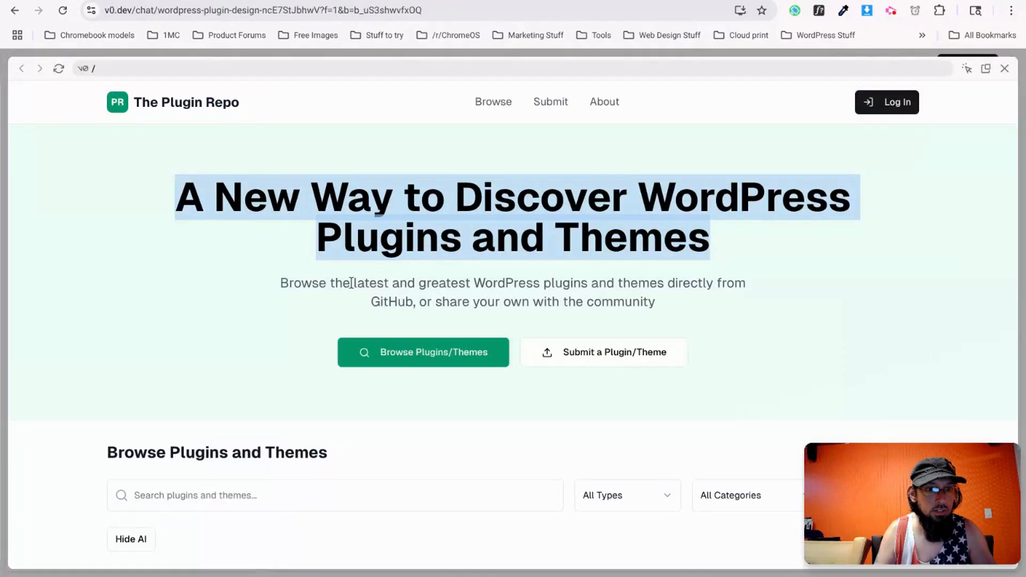
left_click_drag(280, 284, 658, 313)
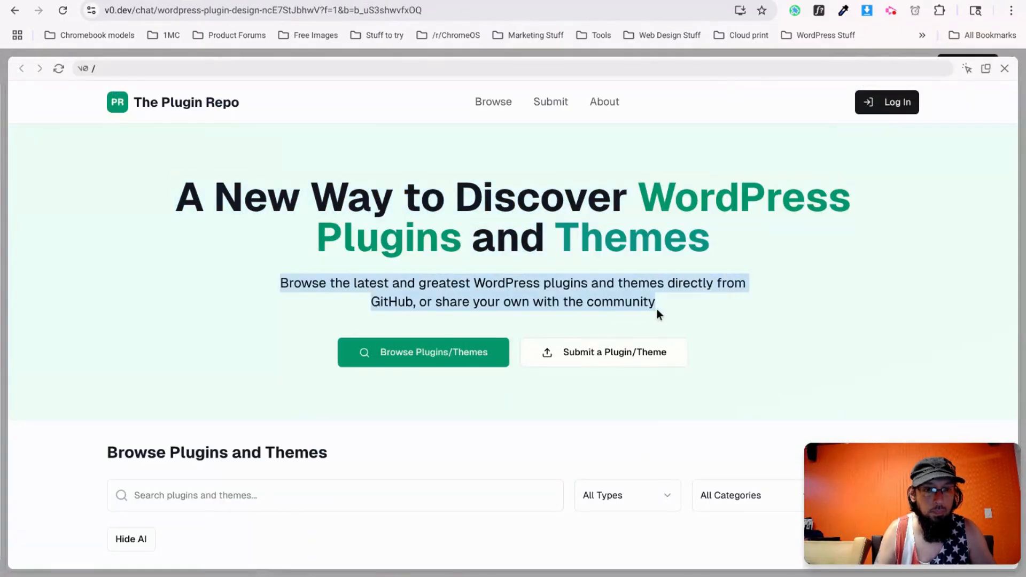
key("ctrl+c")
key("ctrl+shift+Tab")
left_click(256, 81)
triple_click(501, 475)
key("ctrl+v")
Label the two buttons 'Browse Plugins/Themes' and 'Submit Plugin/Theme'.
key("ctrl+Tab")
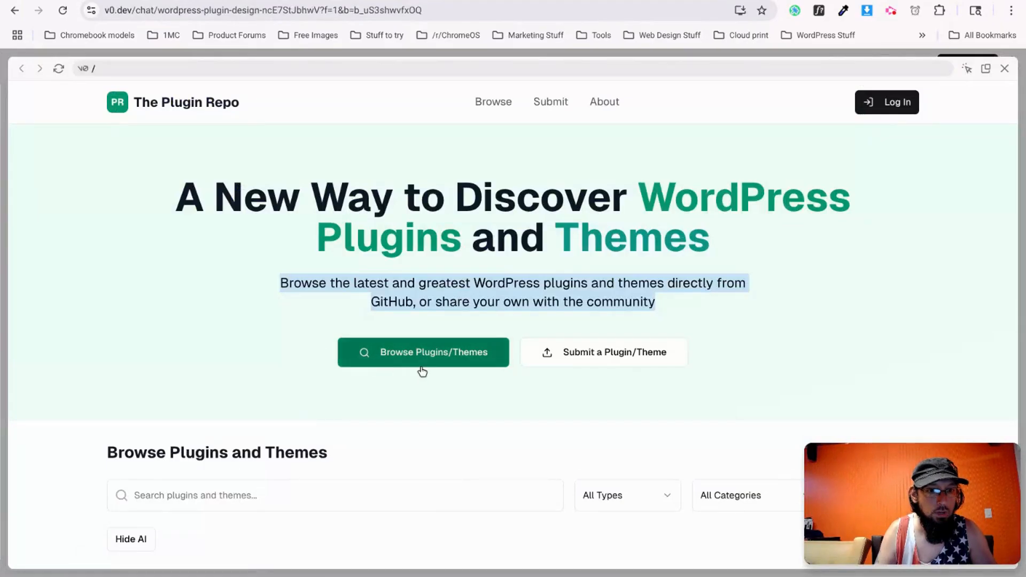
key("ctrl+shift+Tab")
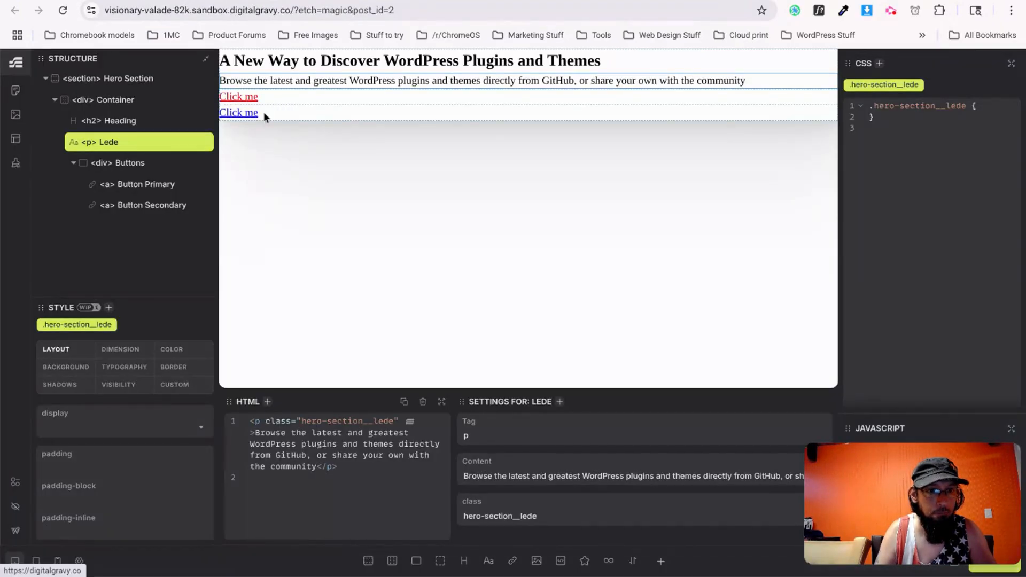
left_click(241, 97)
triple_click(476, 476)
type("Browse Plugins/Themes")
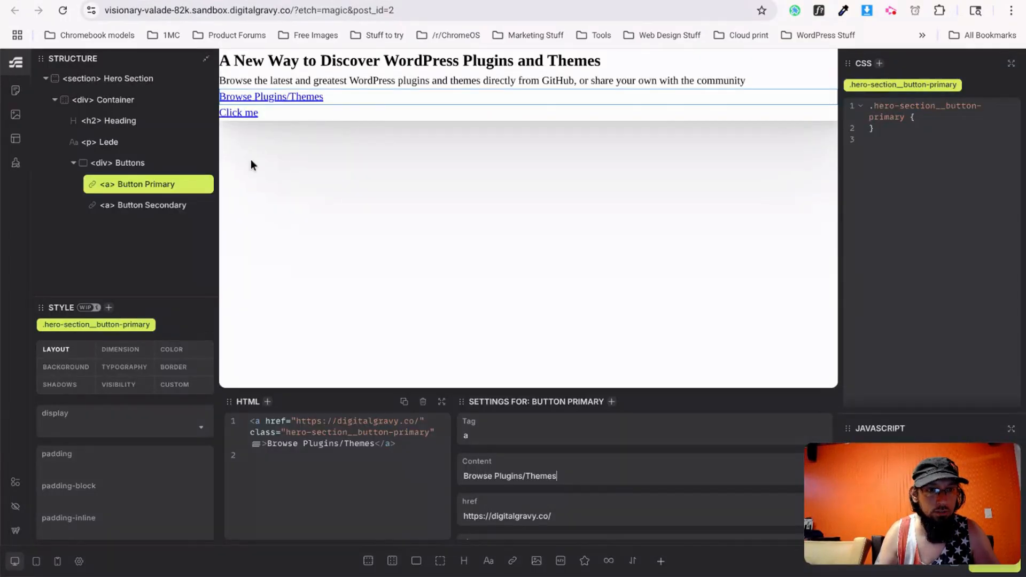
left_click(235, 113)
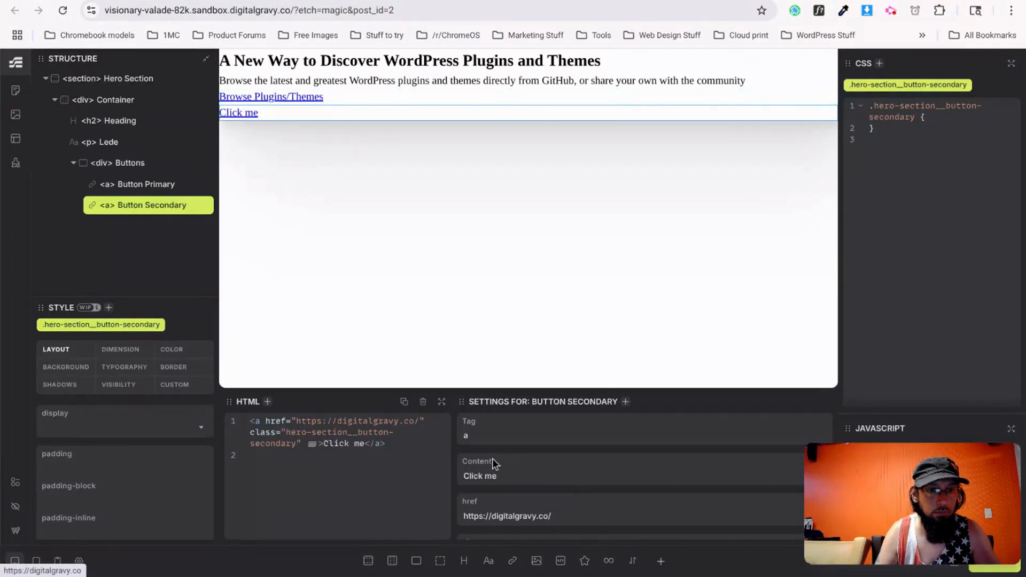
triple_click(511, 469)
key("BackSpace")
type("Submit Plugin/Theme")
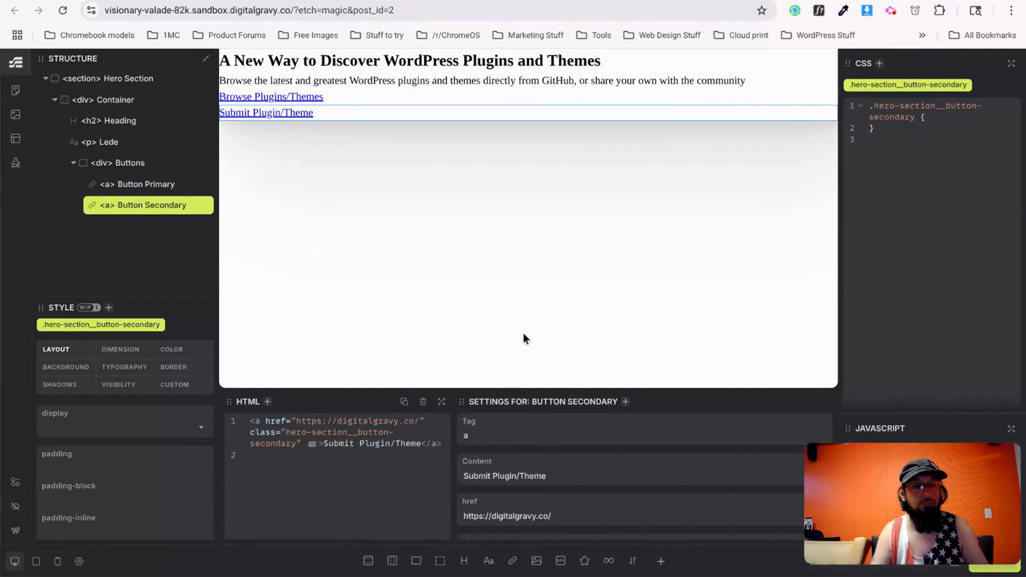
key("alt+Tab")
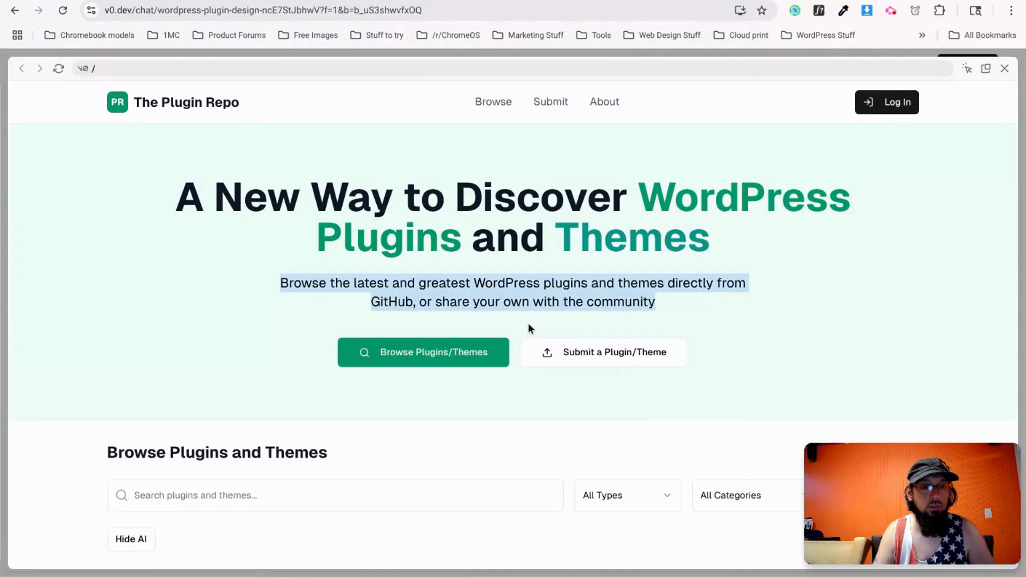
key("alt+Tab")
Set text-align to center on the hero heading and the Lede paragraph.
left_click(308, 61)
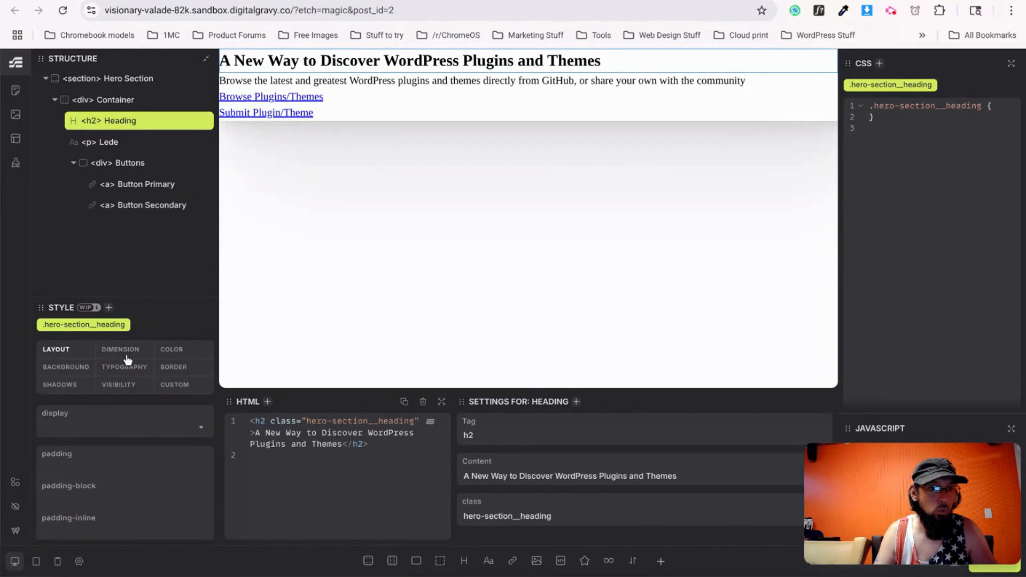
left_click(124, 369)
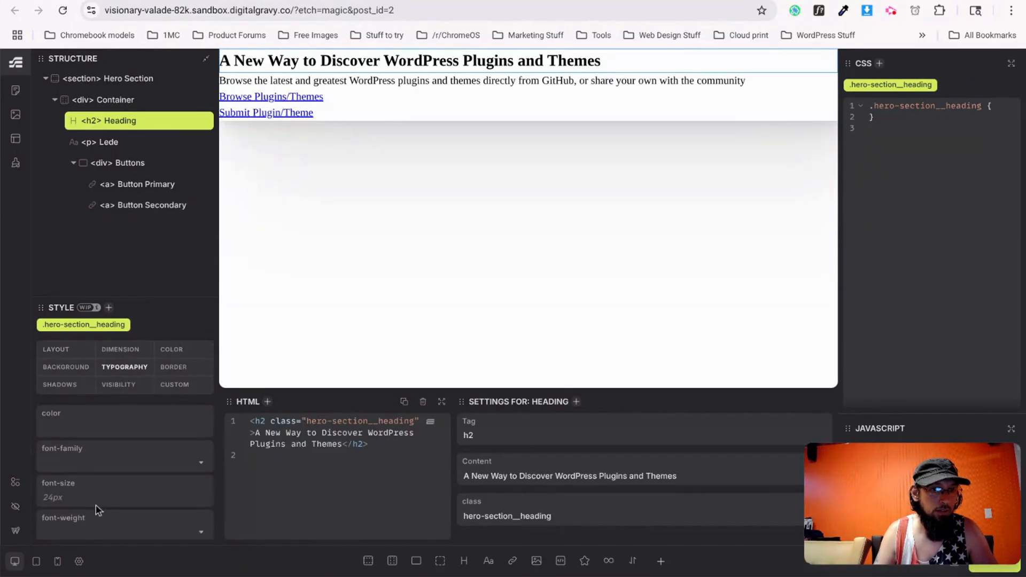
scroll(95, 507, "down", 3)
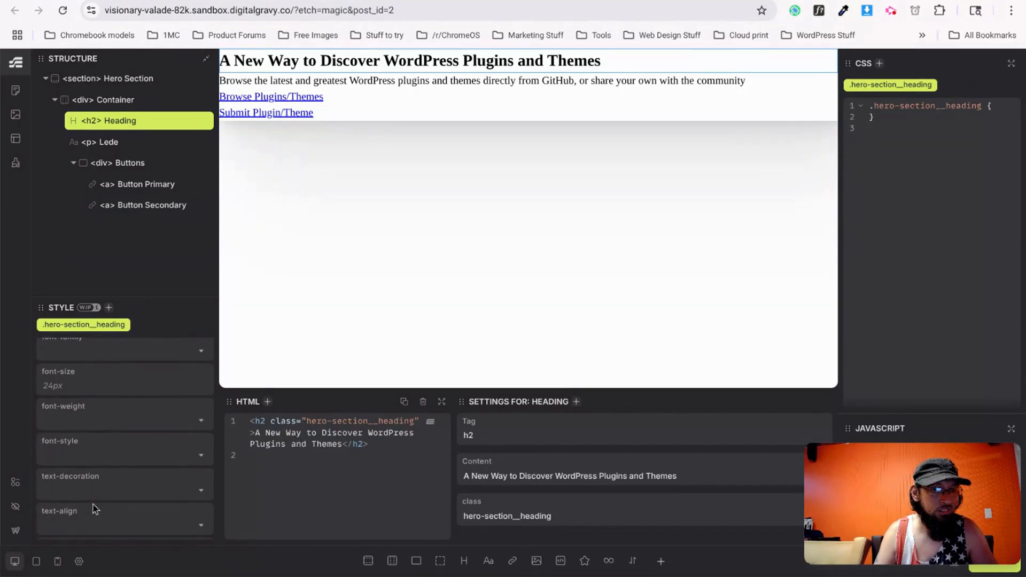
left_click(94, 526)
left_click(54, 463)
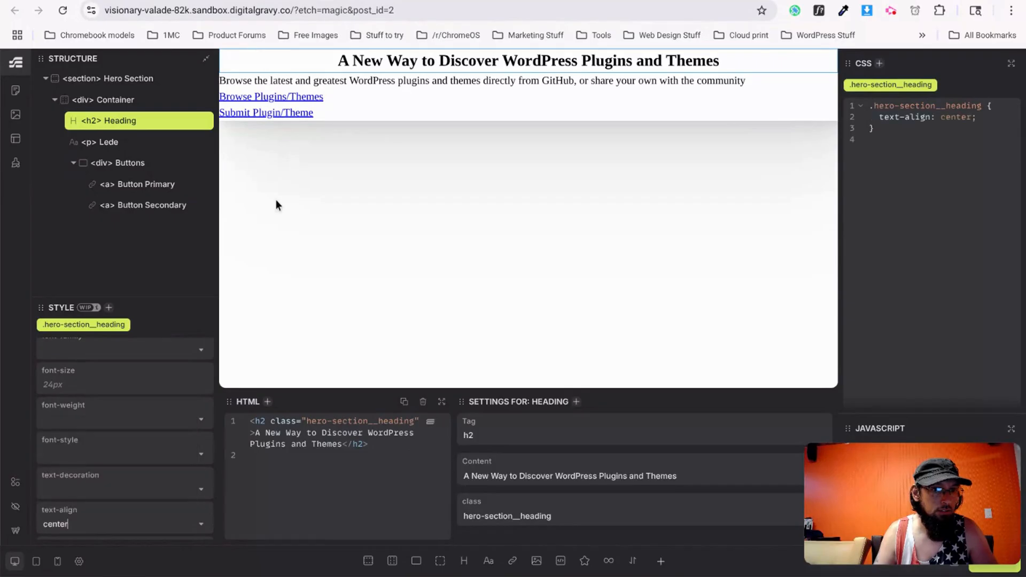
left_click(389, 81)
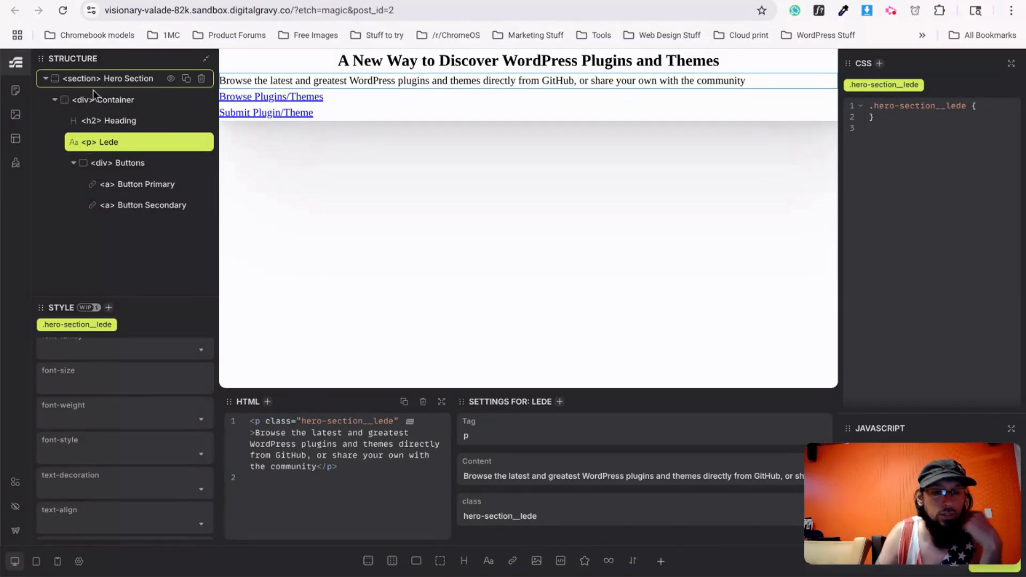
left_click(82, 526)
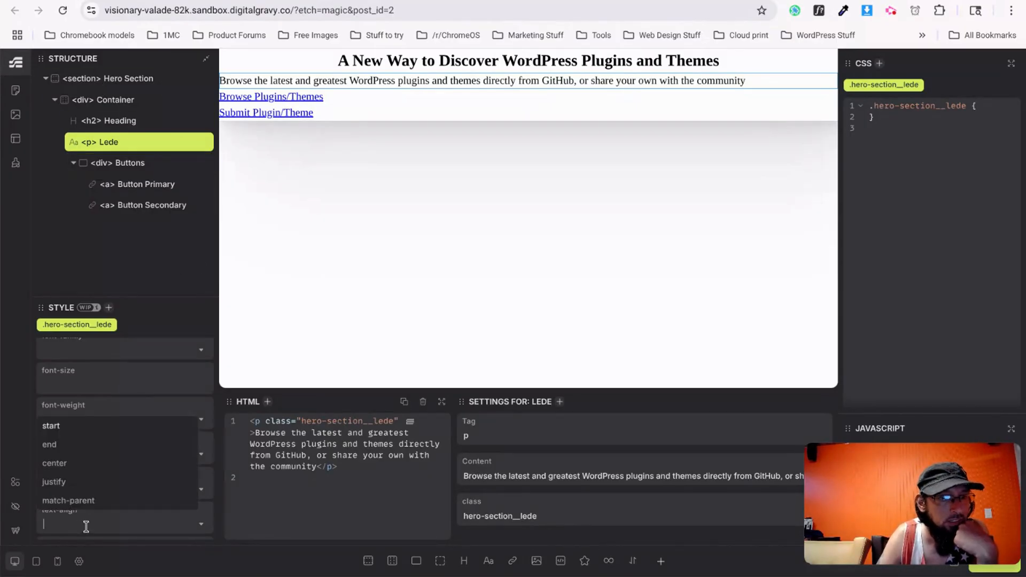
left_click(70, 466)
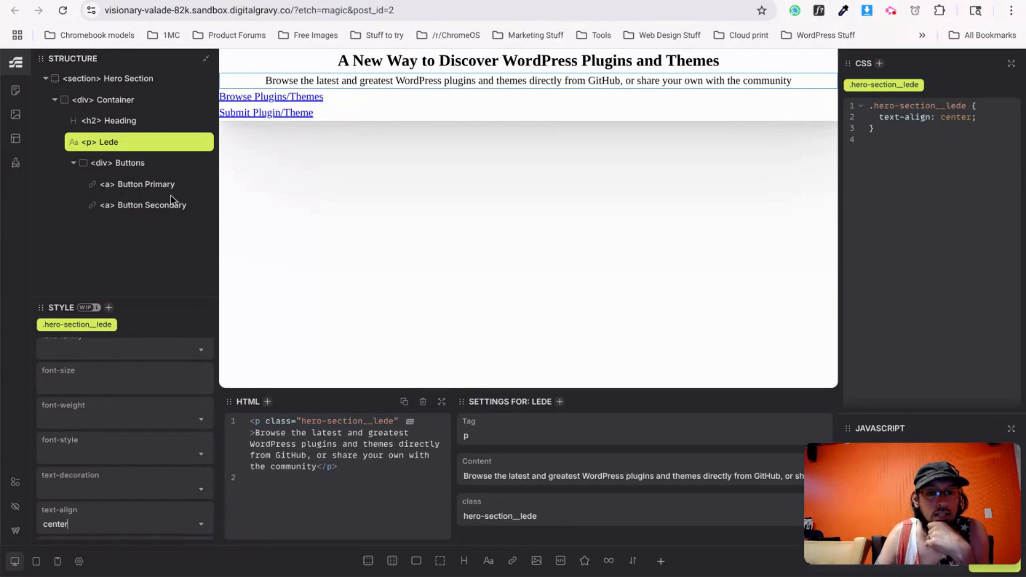
Centre the Browse Plugins/Themes link, then delete its text-align: center rule.
left_click(319, 96)
left_click(94, 517)
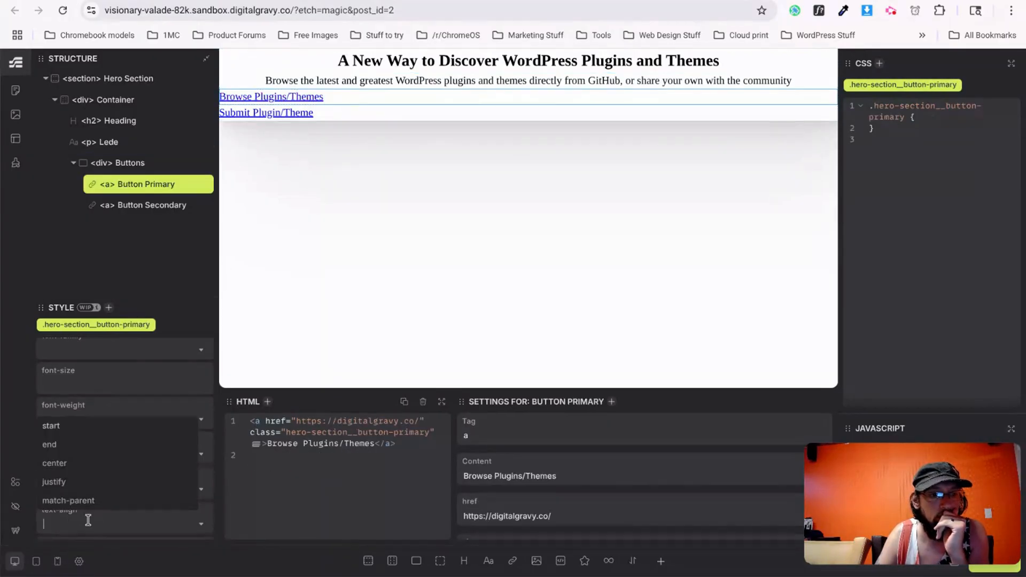
left_click(78, 464)
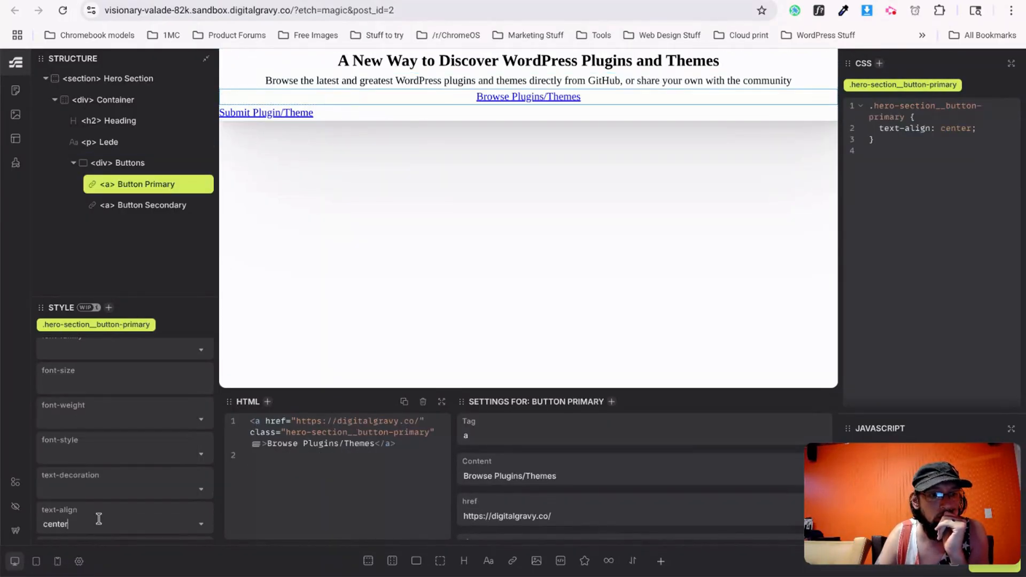
left_click(294, 113)
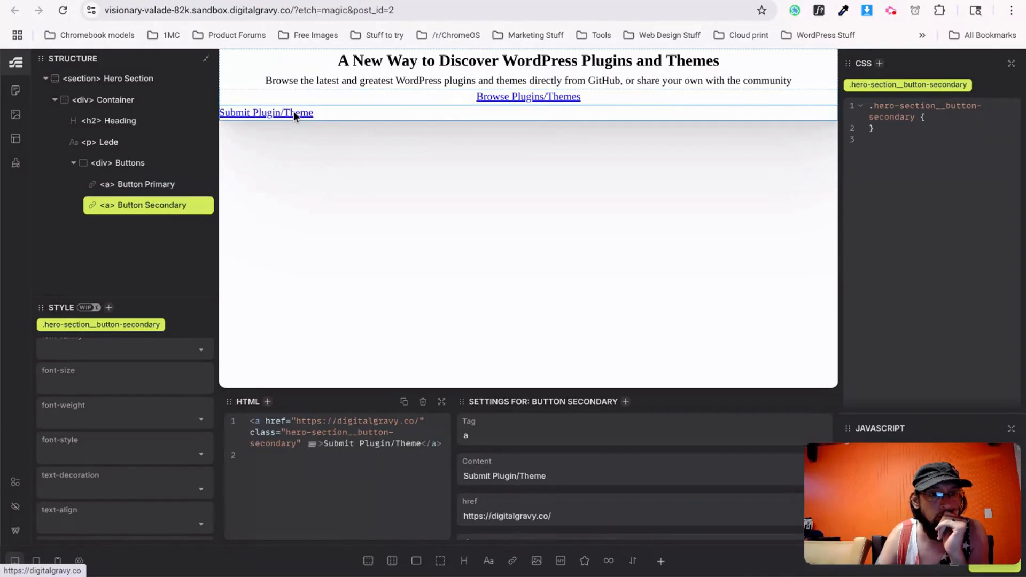
left_click(555, 99)
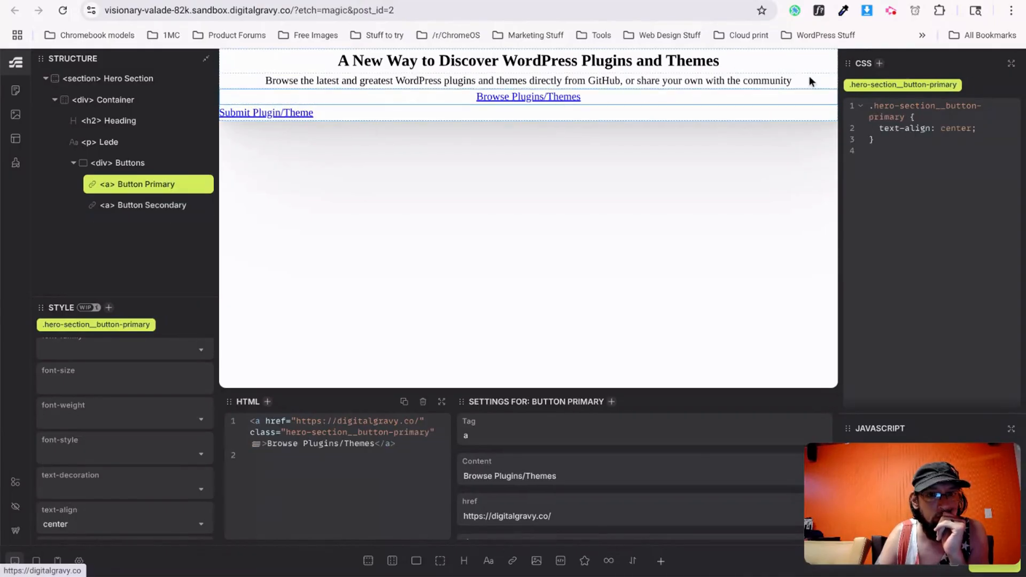
left_click_drag(981, 131, 880, 131)
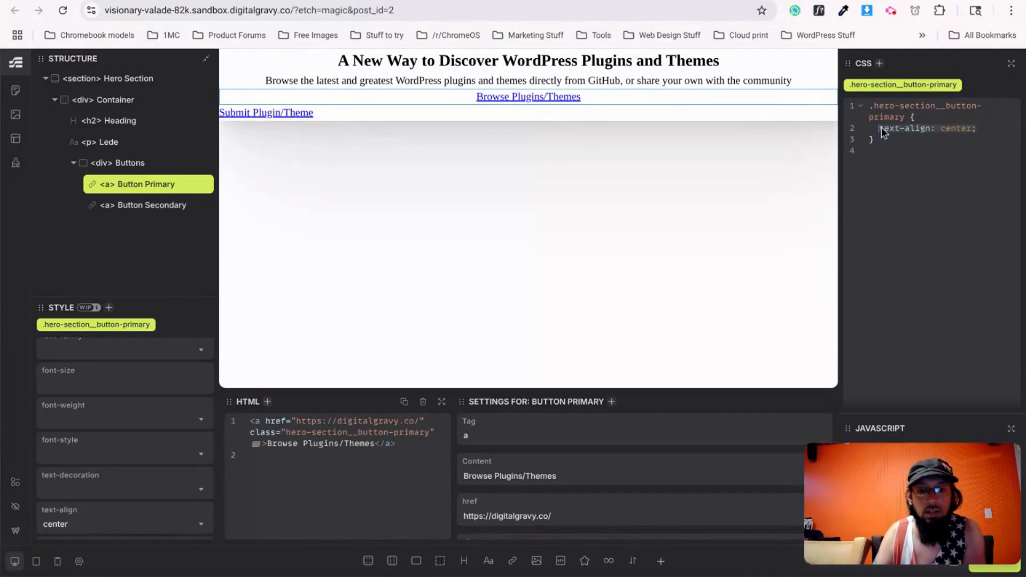
key("BackSpace")
key("BackSpace")
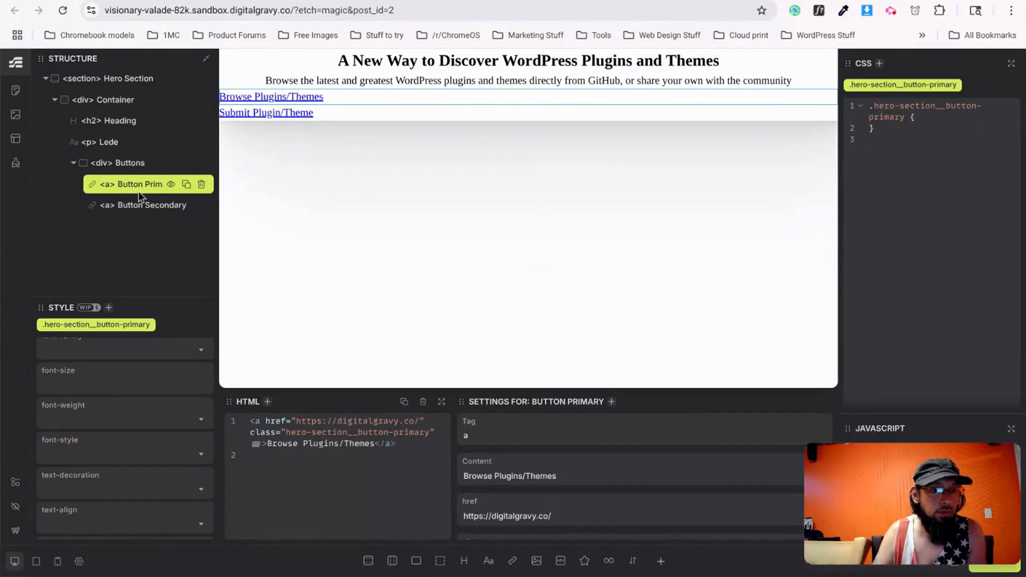
Add the class 'button' to both the primary and secondary links.
left_click(433, 432)
type("buttons")
key("BackSpace")
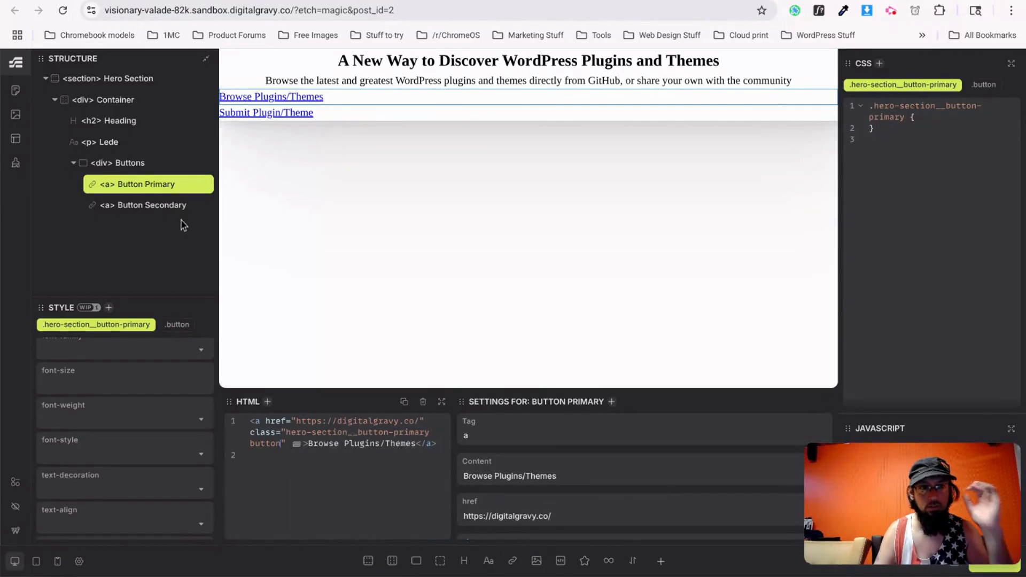
left_click(155, 205)
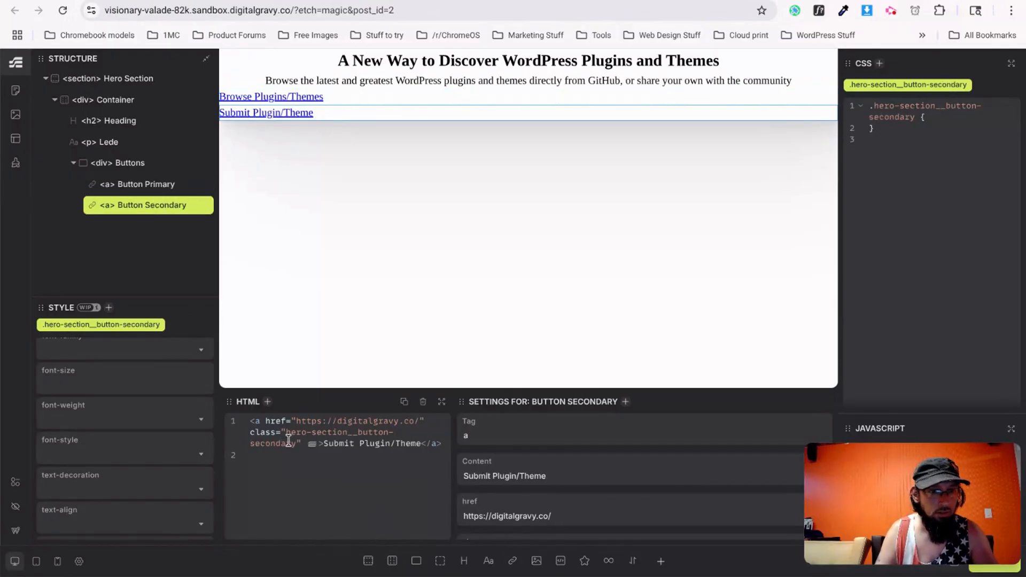
left_click(298, 443)
type("button")
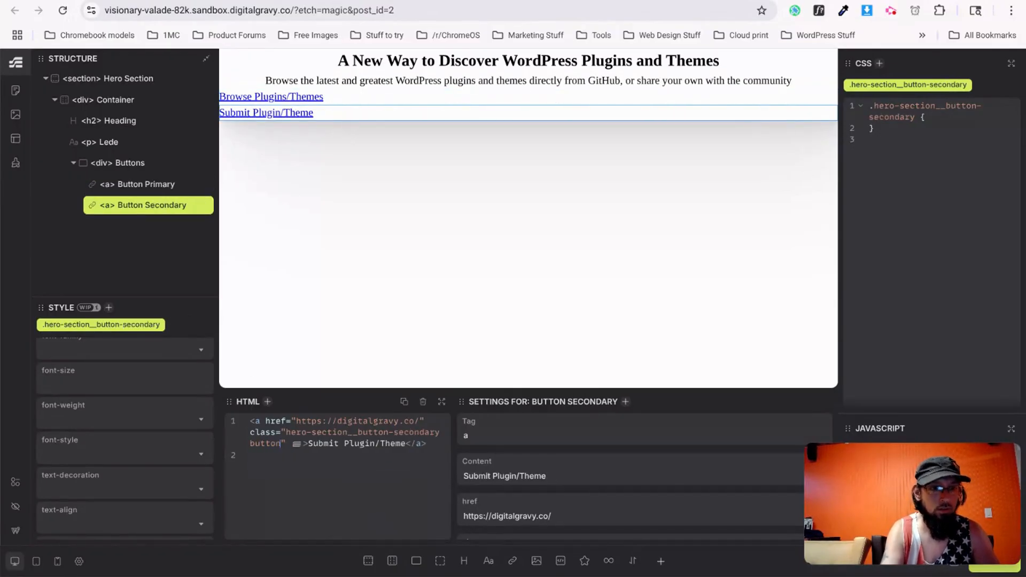
Set text-align: center on the shared .button class.
left_click(988, 85)
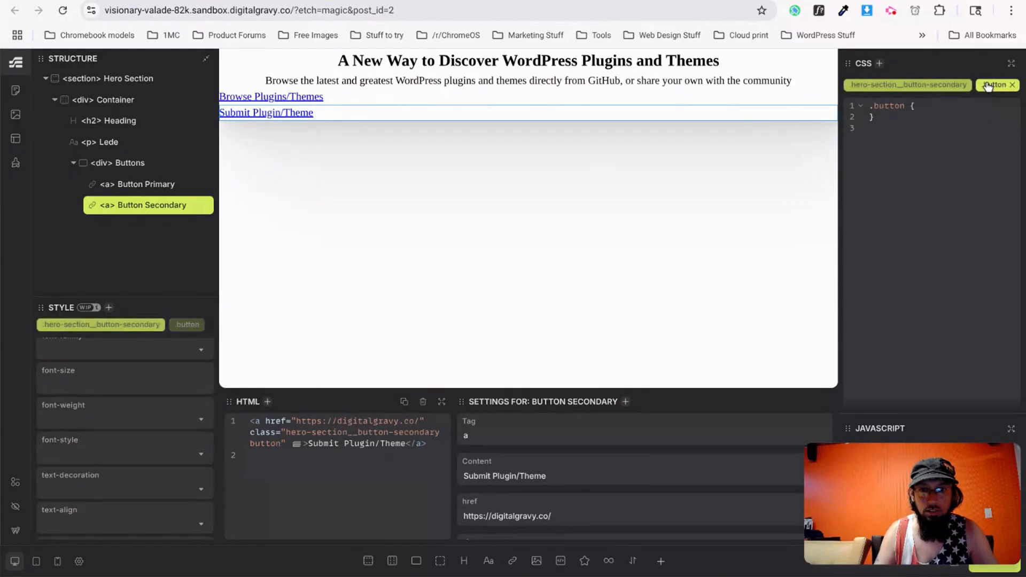
left_click(73, 513)
left_click(56, 468)
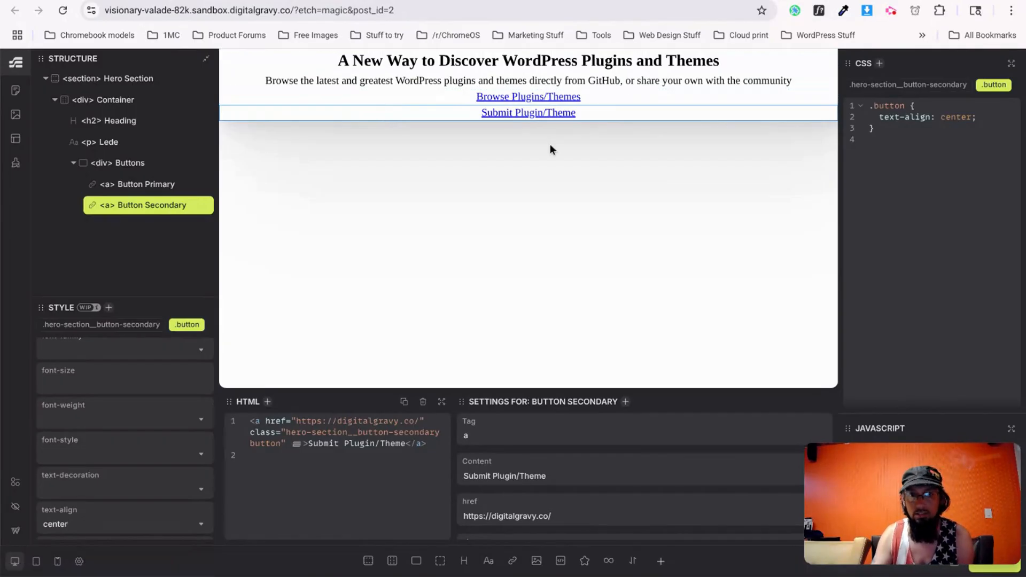
Add a min-width:800px media query setting flex-direction: row on the Buttons container.
left_click(129, 163)
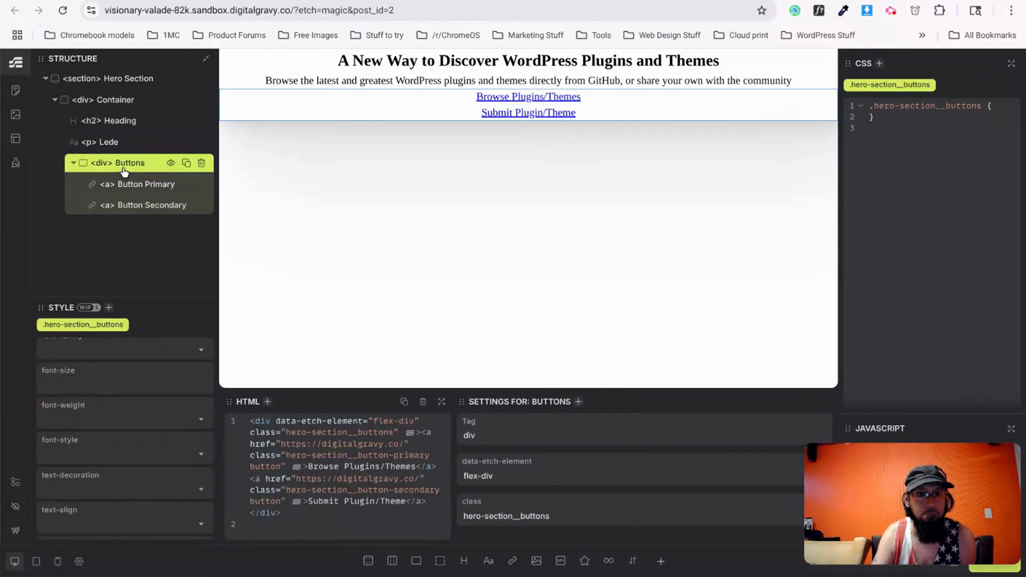
left_click(995, 106)
key("Return")
key("Return")
type("&@media sere")
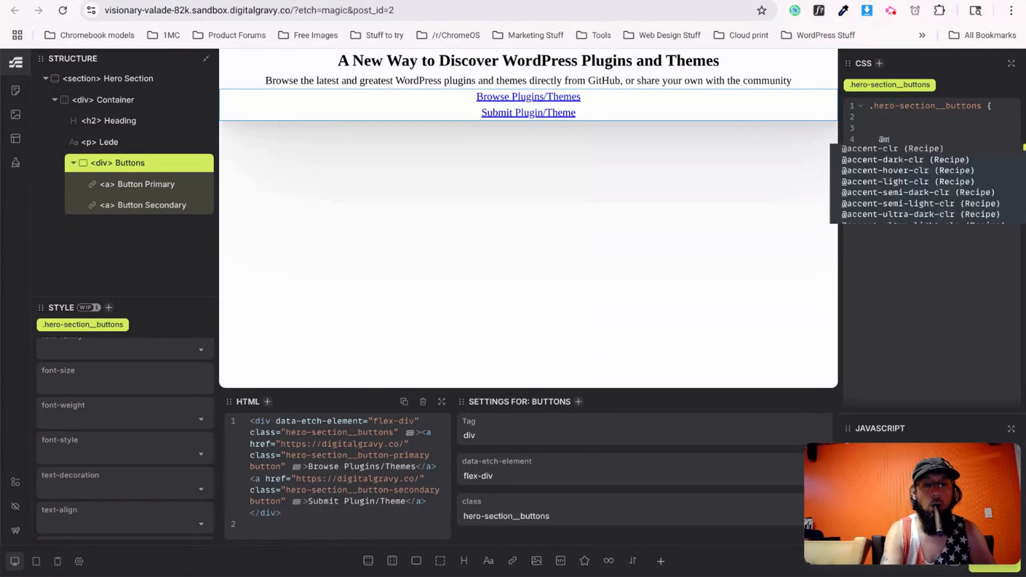
key("BackSpace")
key("BackSpace")
type("creen and (min-width")
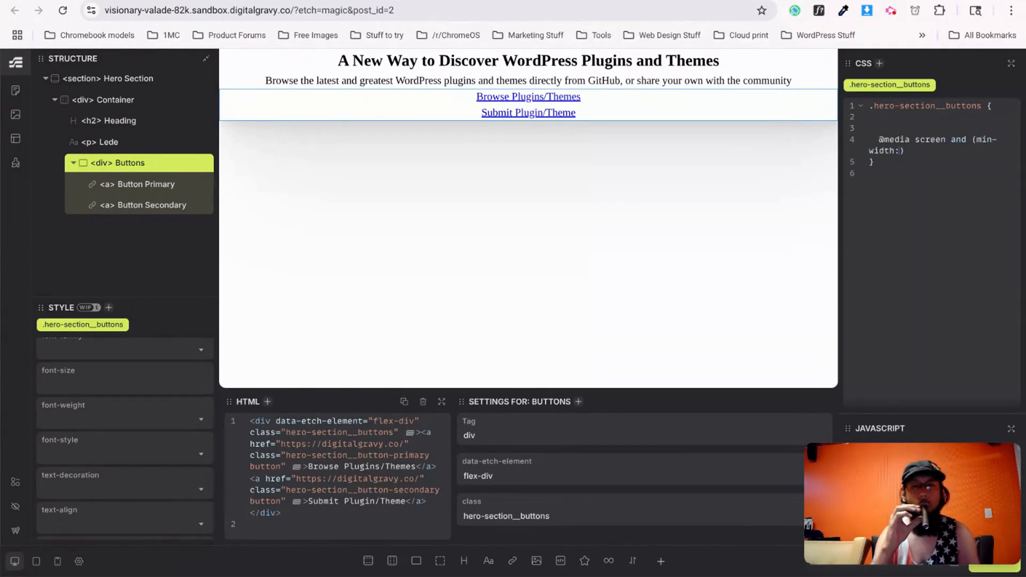
type(":800px")
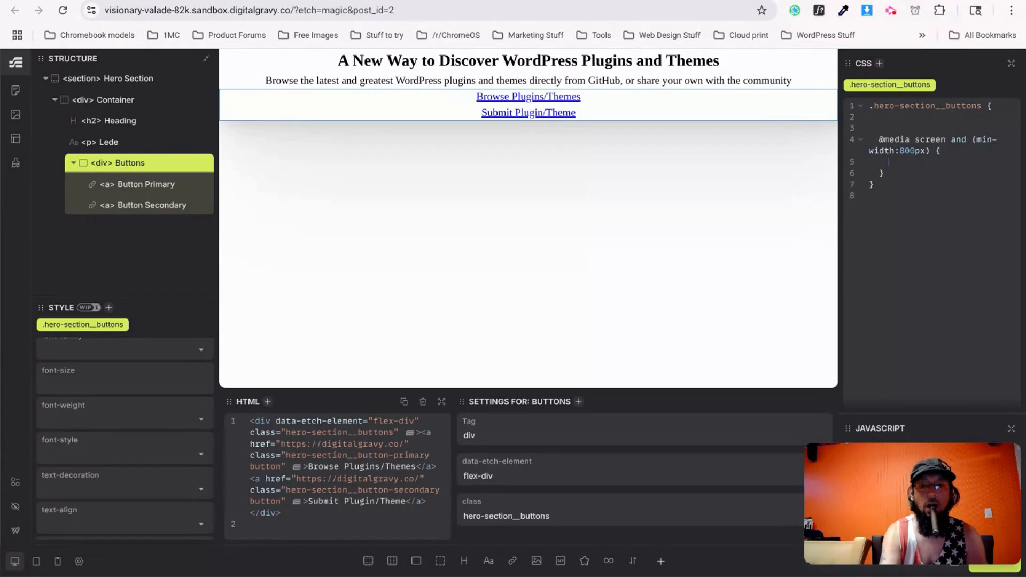
type("&")
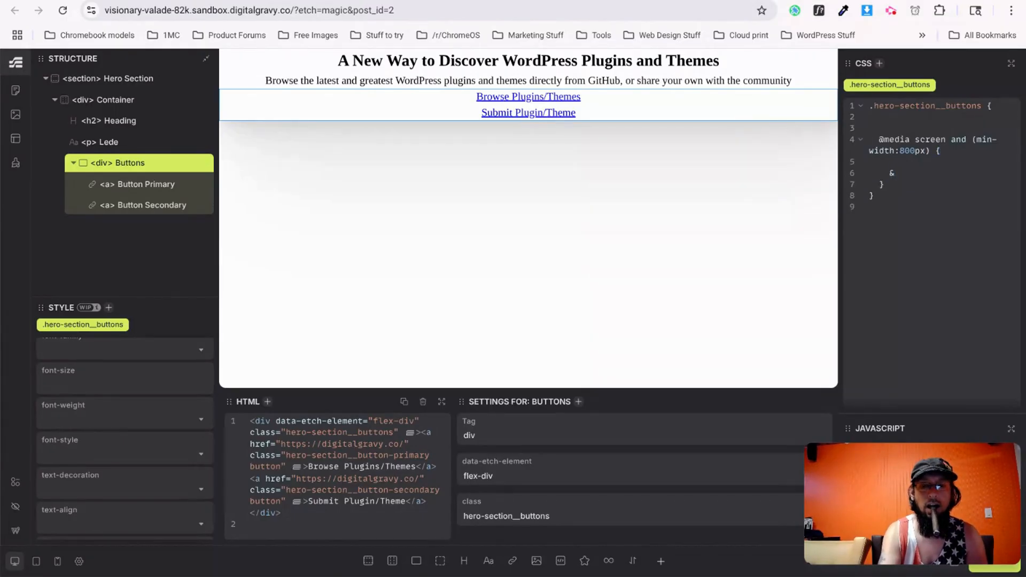
type("{")
key("Return")
type("flx")
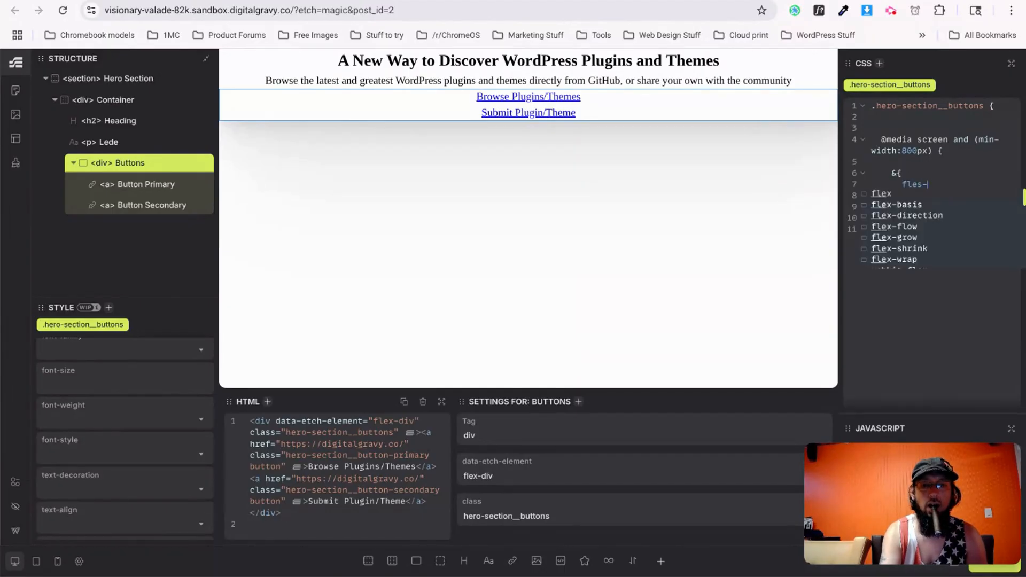
key("BackSpace")
type("ex-direction:")
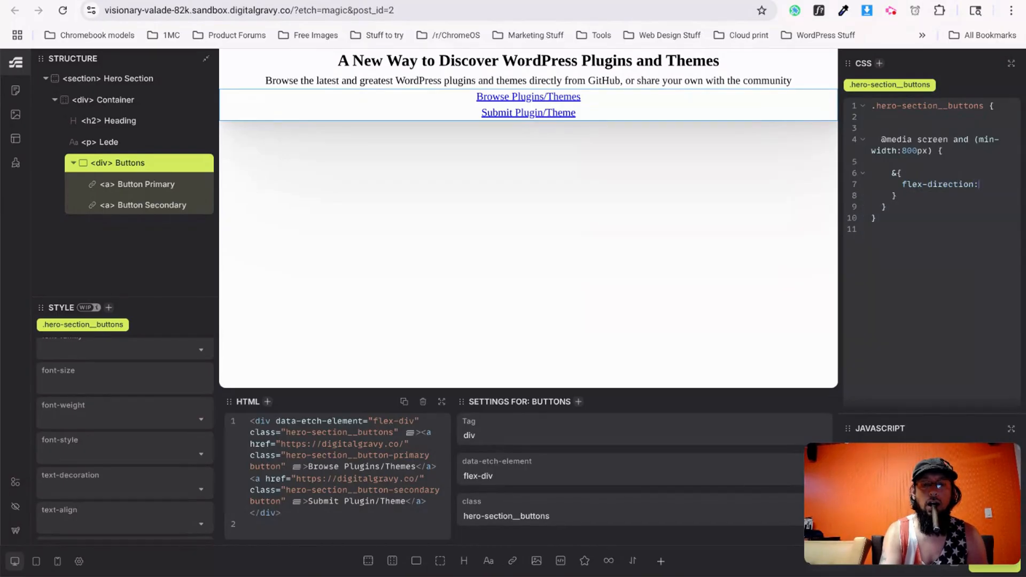
type(" row;")
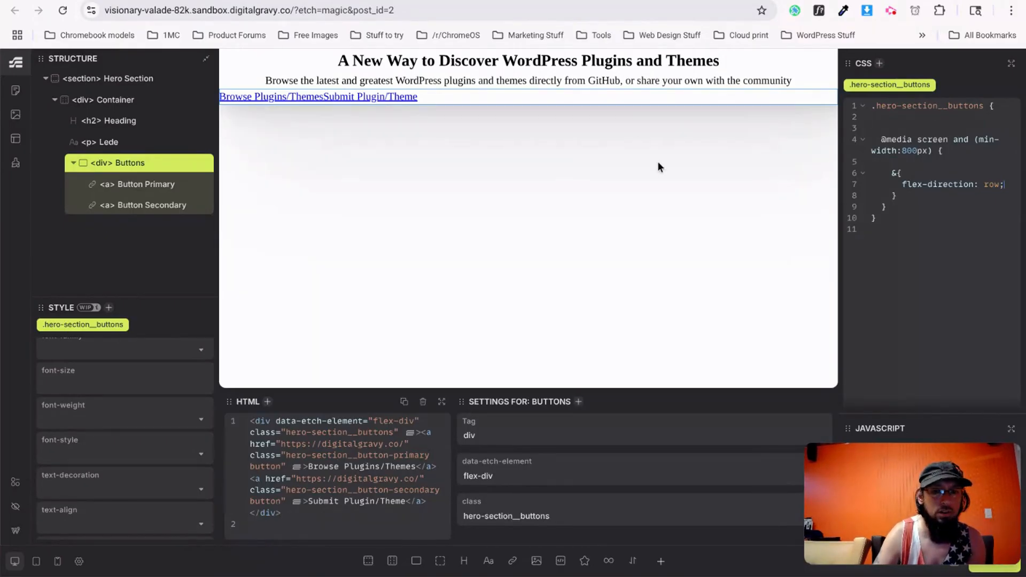
Tidy up the media query block in the Buttons CSS editor.
scroll(165, 437, "up", 2)
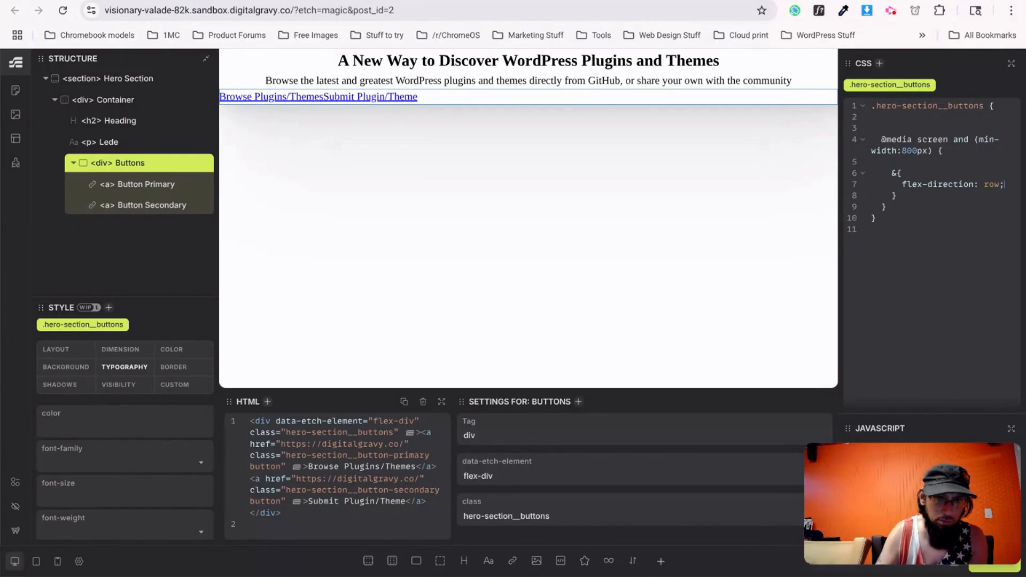
left_click_drag(890, 171, 909, 189)
left_click_drag(880, 137, 904, 200)
left_click(885, 118)
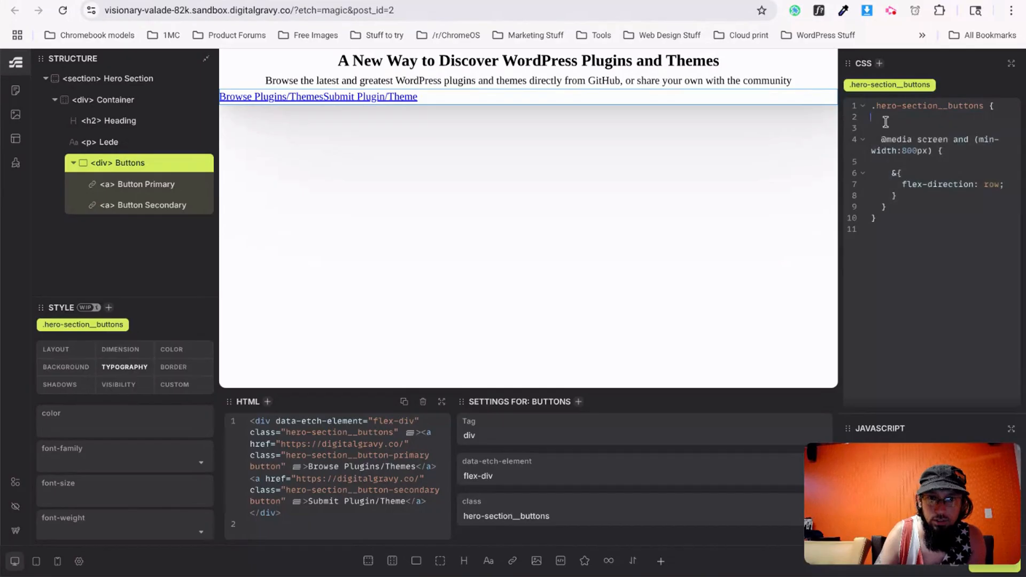
Check the hero links' layout at mobile, tablet and desktop preview widths.
left_click(57, 566)
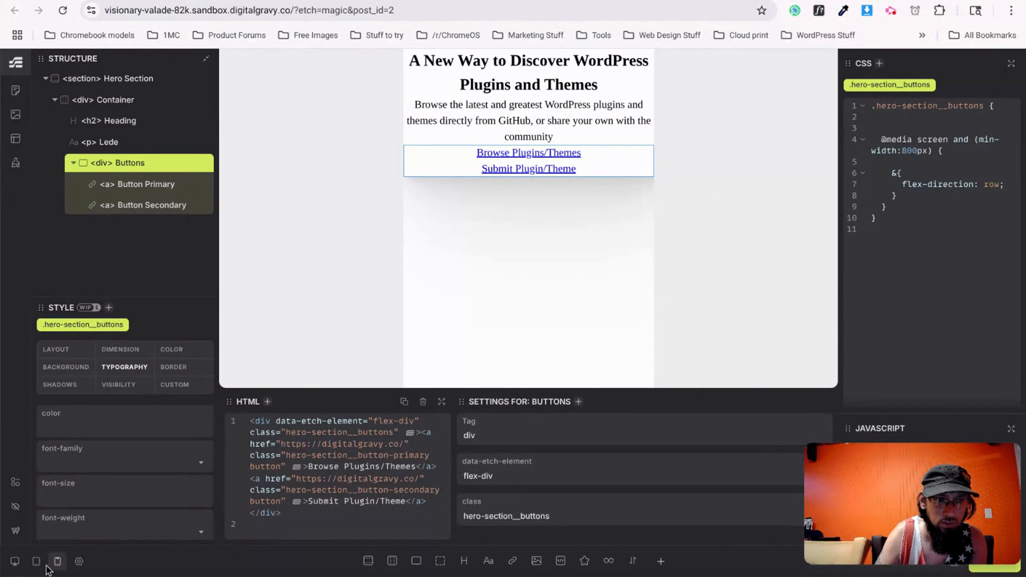
left_click(36, 561)
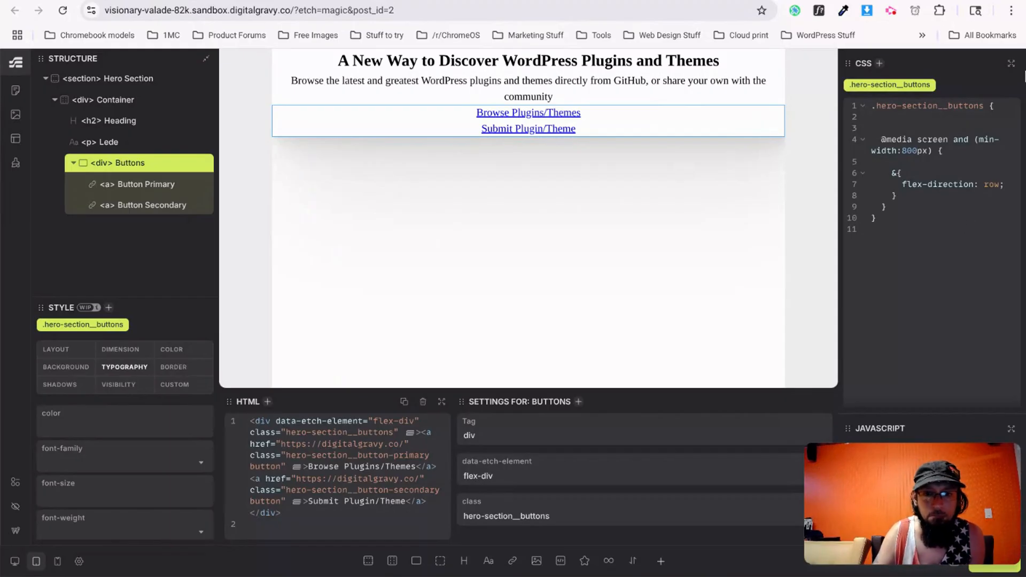
left_click(924, 278)
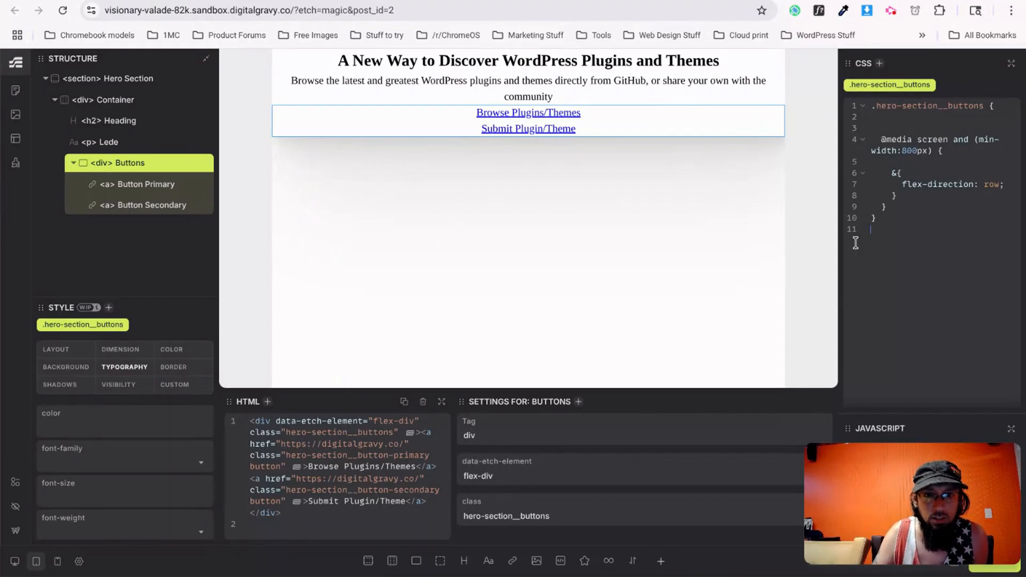
left_click(15, 561)
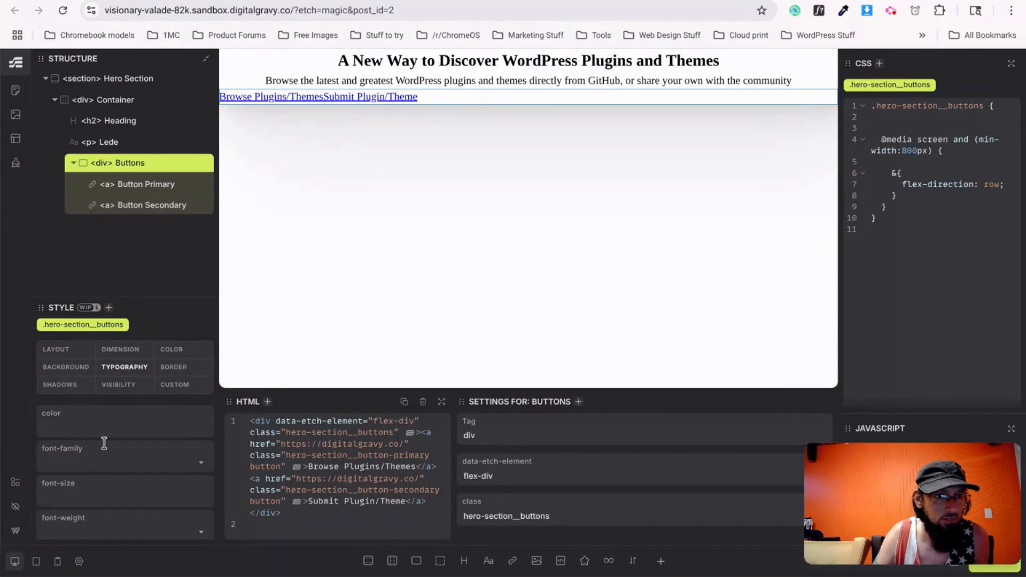
scroll(82, 467, "down", 5)
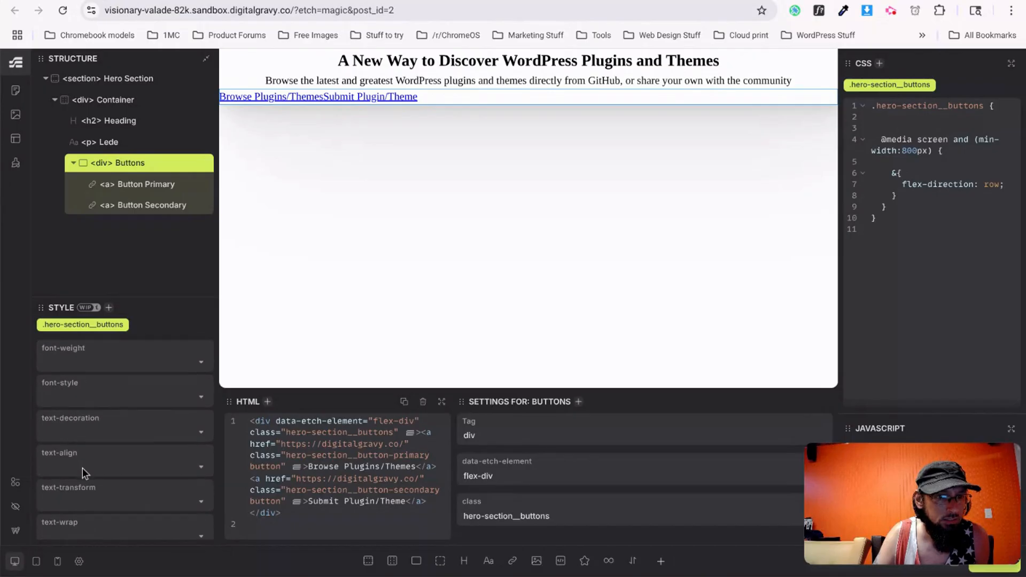
scroll(82, 467, "up", 5)
Set align-items and justify-content to center on the Buttons container.
left_click(67, 353)
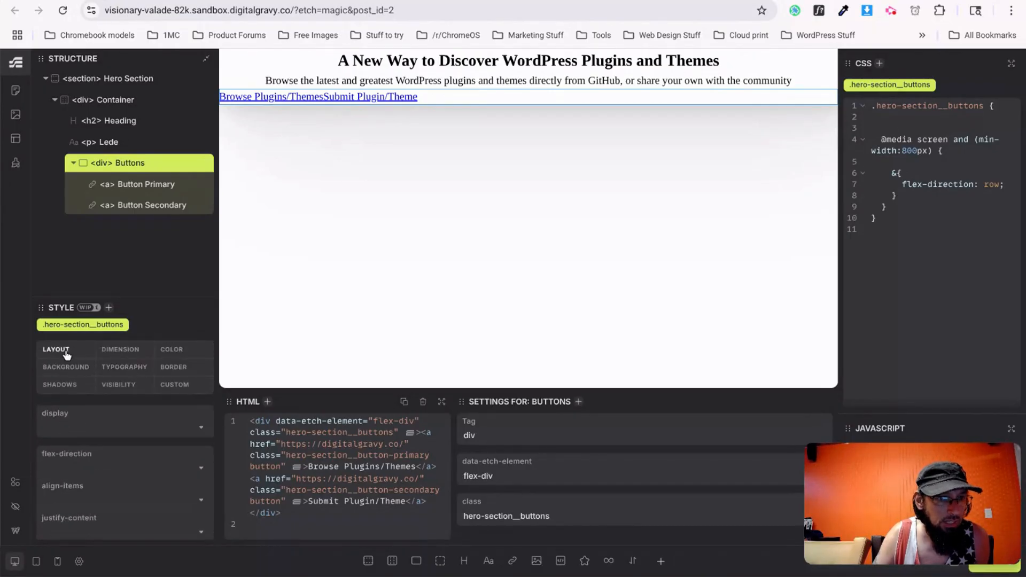
left_click(87, 501)
left_click(75, 447)
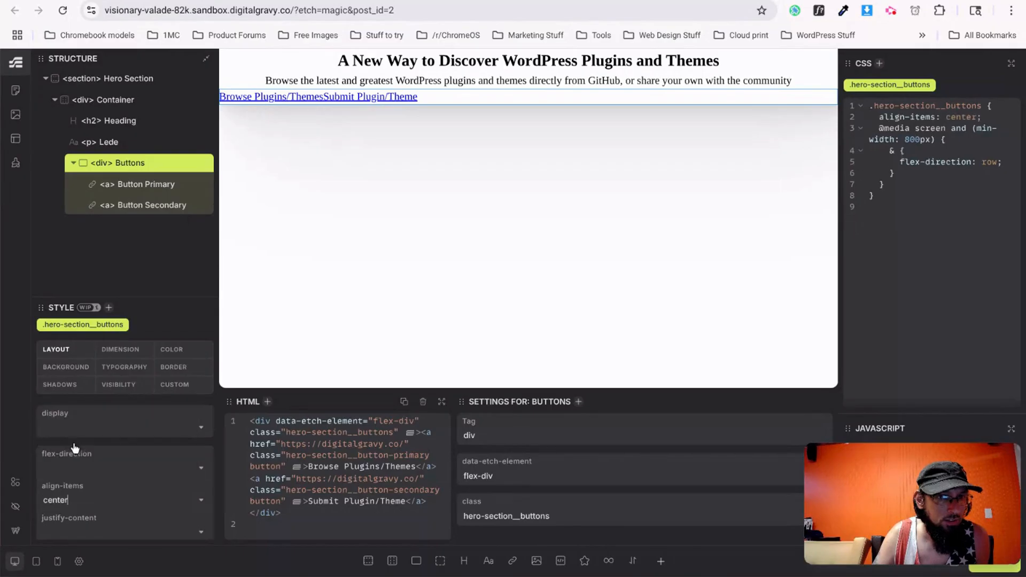
left_click(101, 520)
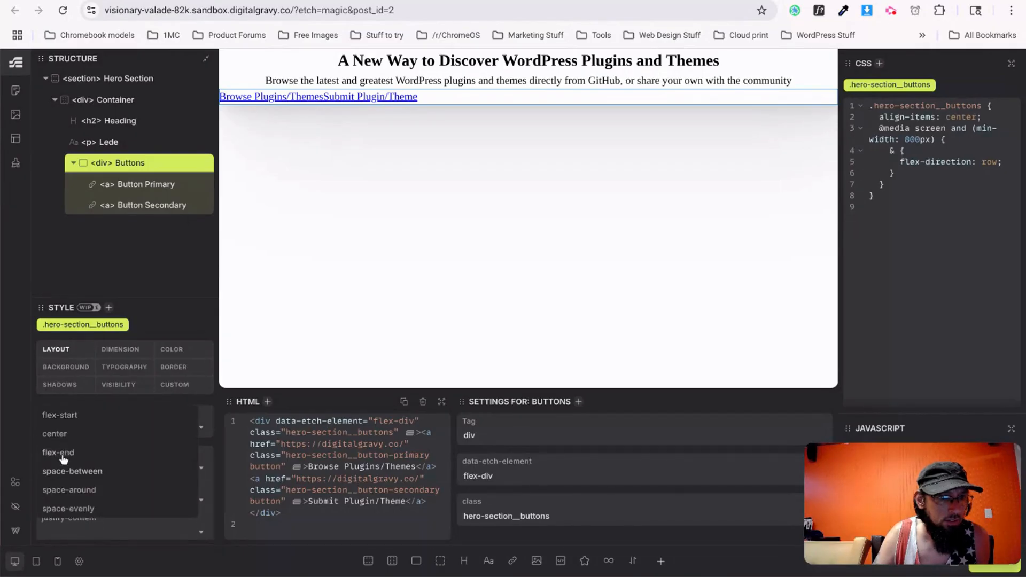
left_click(67, 439)
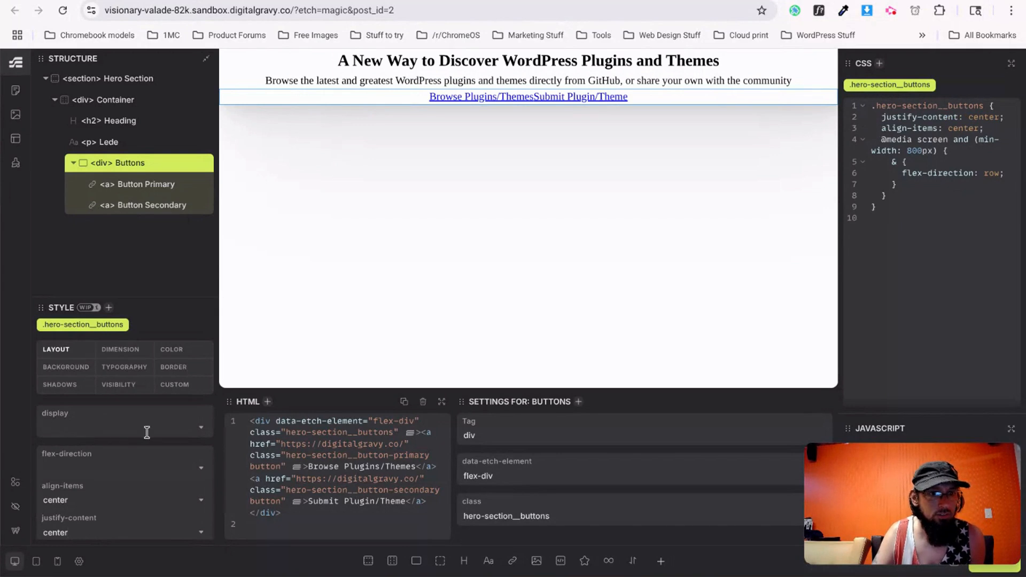
Set a 3rem gap between the two hero links.
scroll(80, 494, "down", 1)
scroll(83, 497, "down", 5)
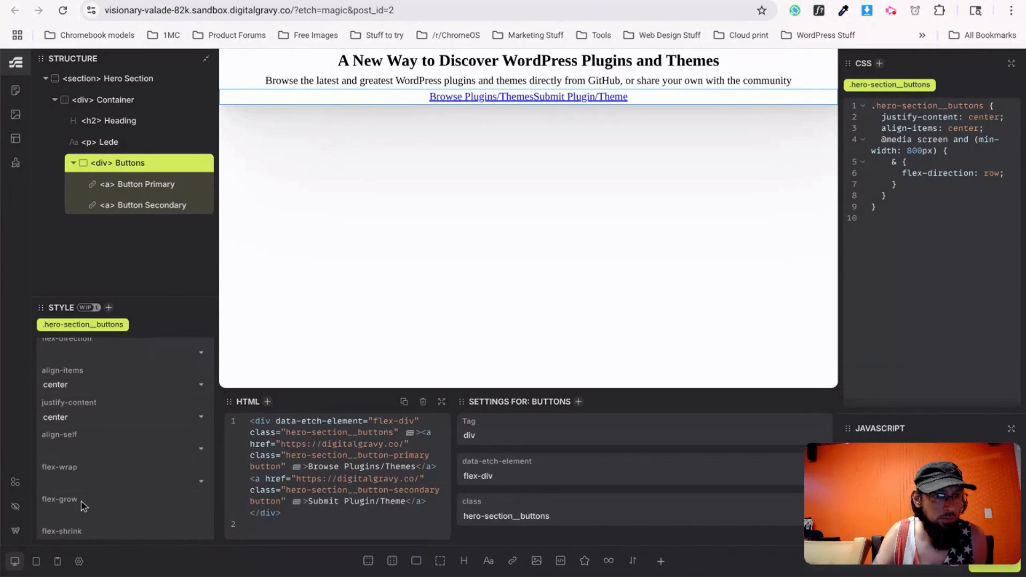
scroll(81, 502, "up", 1)
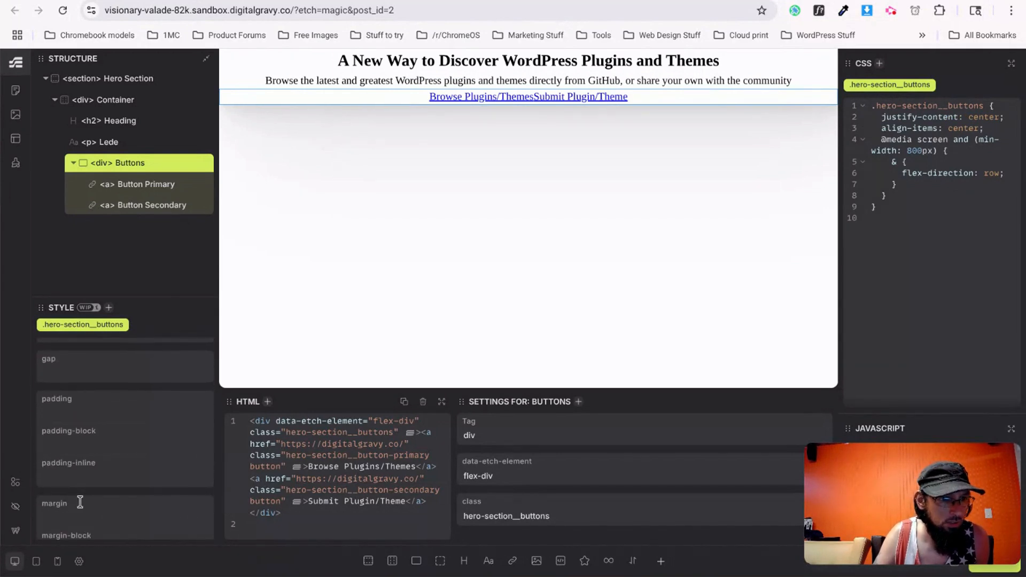
left_click(74, 369)
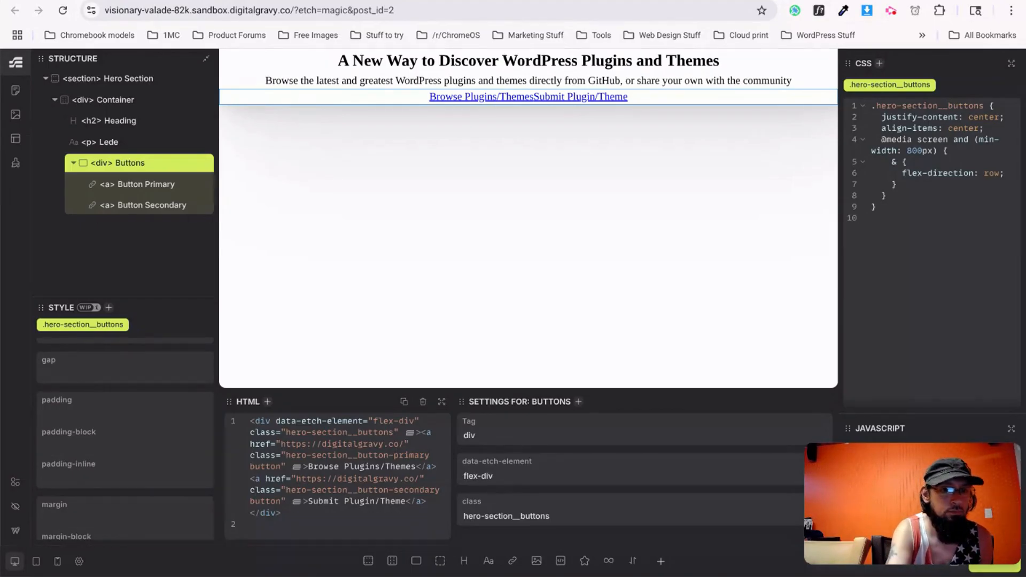
key("ctrl+Tab")
key("ctrl+shift+Tab")
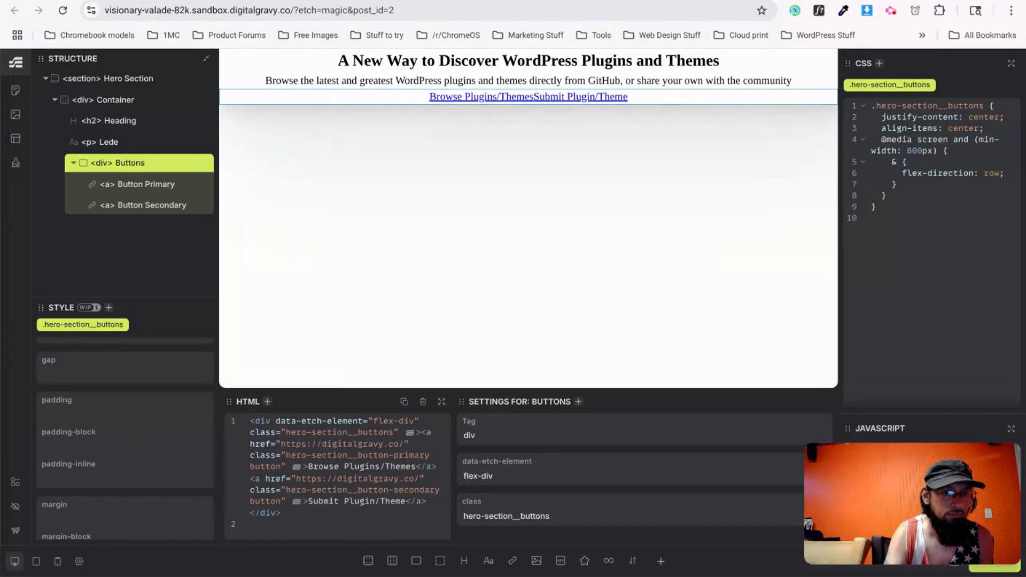
type("3rem")
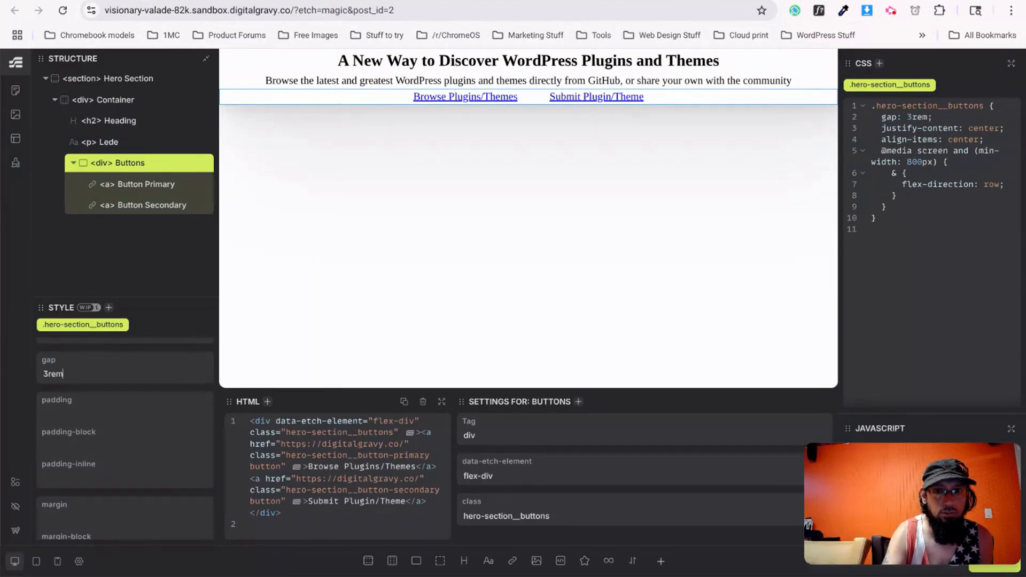
left_click_drag(893, 518, 864, 533)
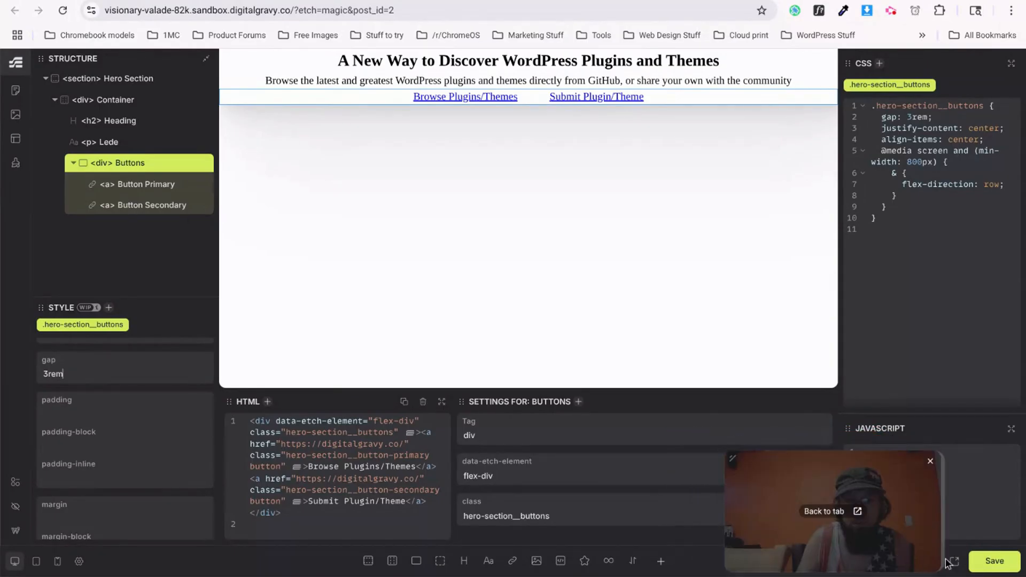
Save the page, view it on the live site, then switch to the v0 design.
left_click(990, 565)
left_click(955, 561)
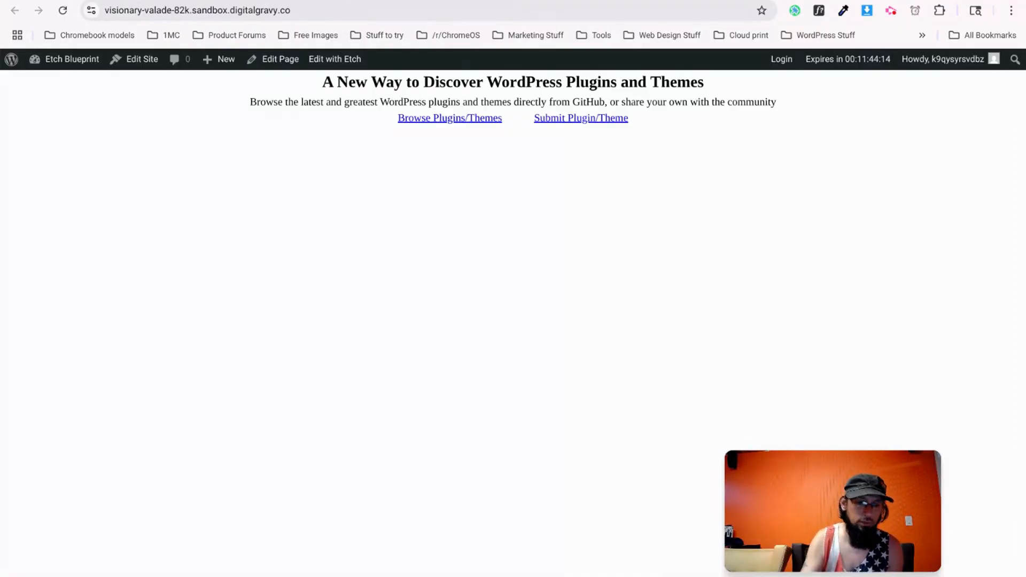
key("ctrl+Tab")
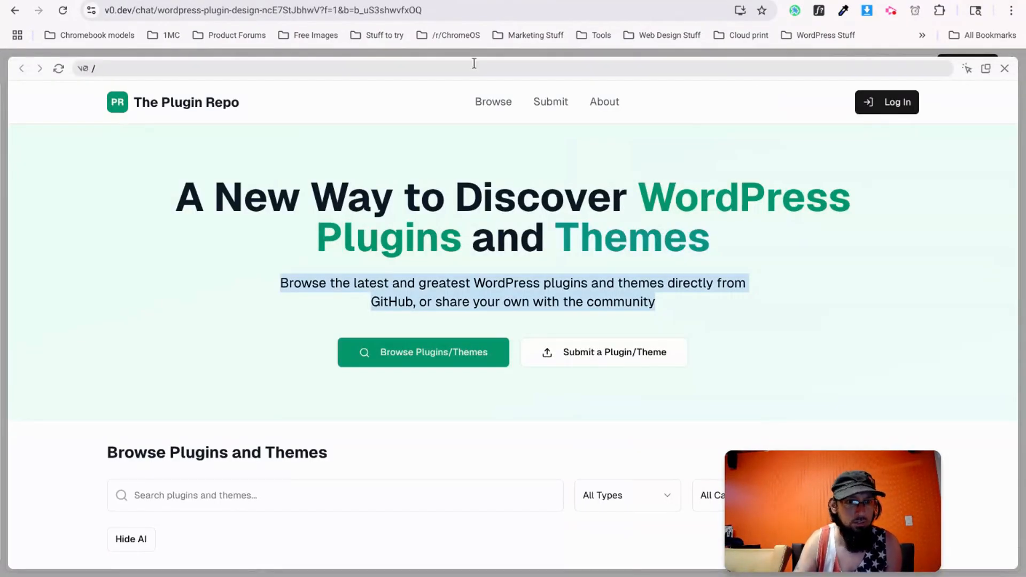
right_click(115, 201)
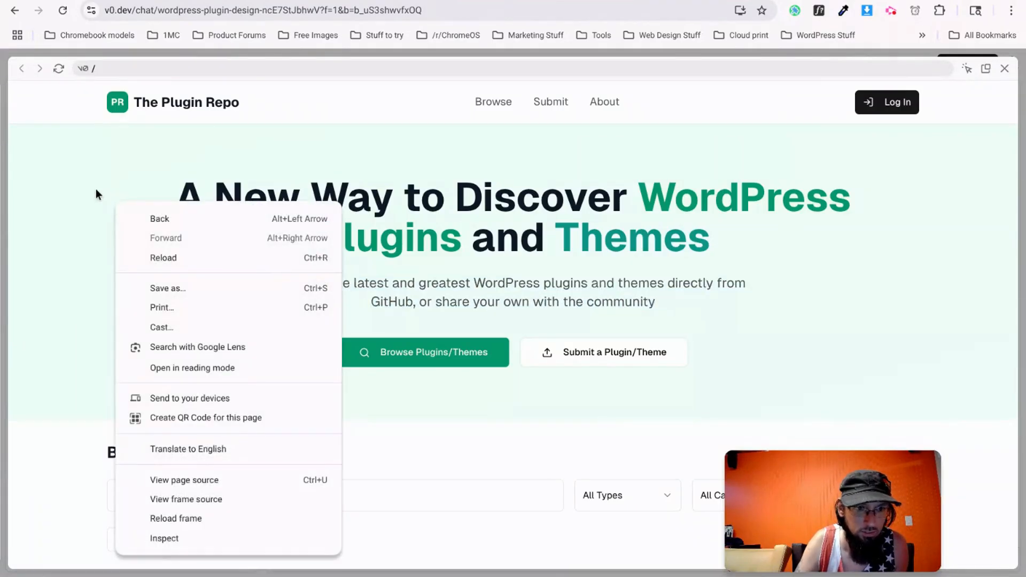
left_click(95, 188)
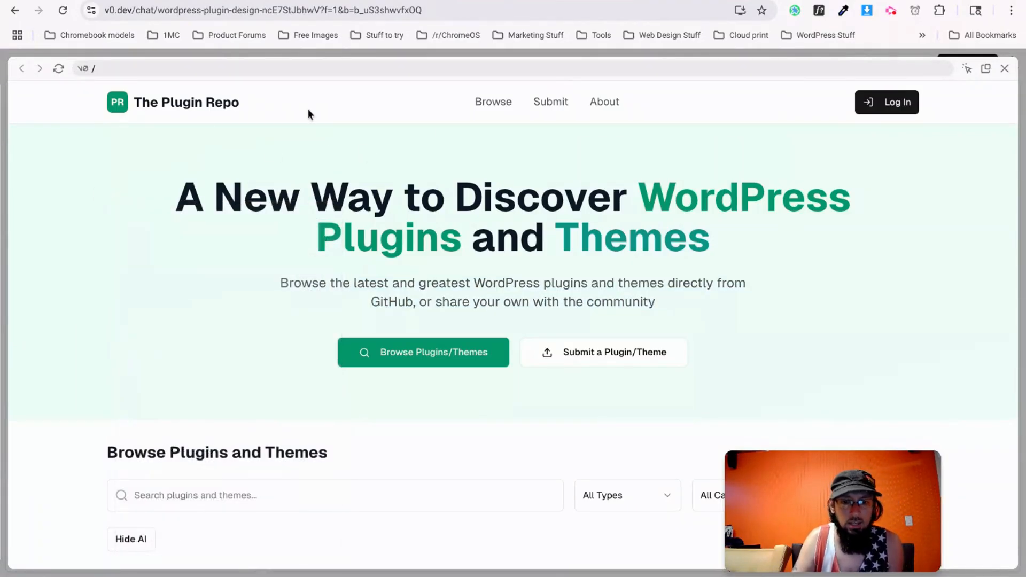
Sample the hero's pale green background #ECFDF5 with ColorZilla's page colour picker.
left_click(843, 11)
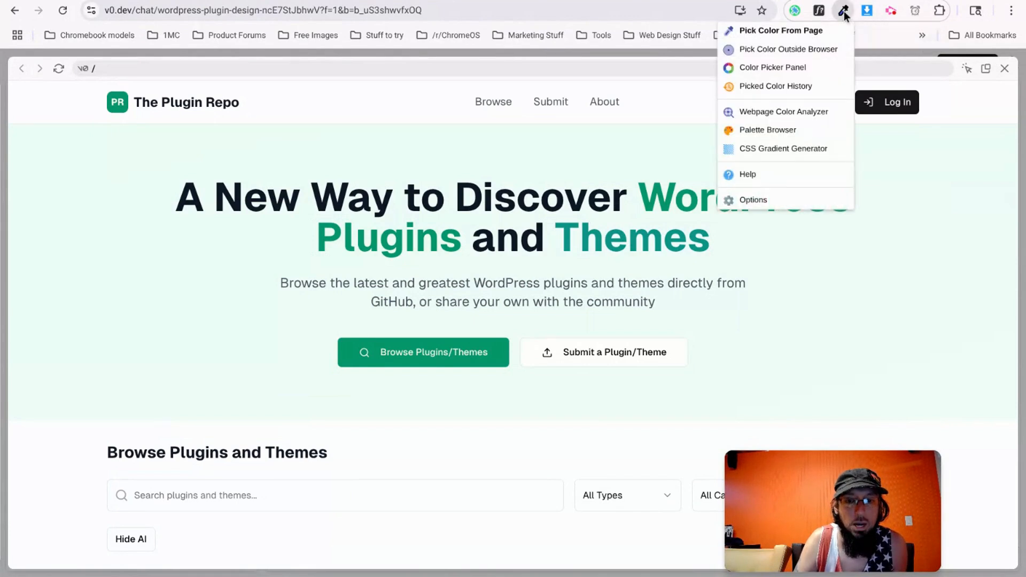
left_click(774, 32)
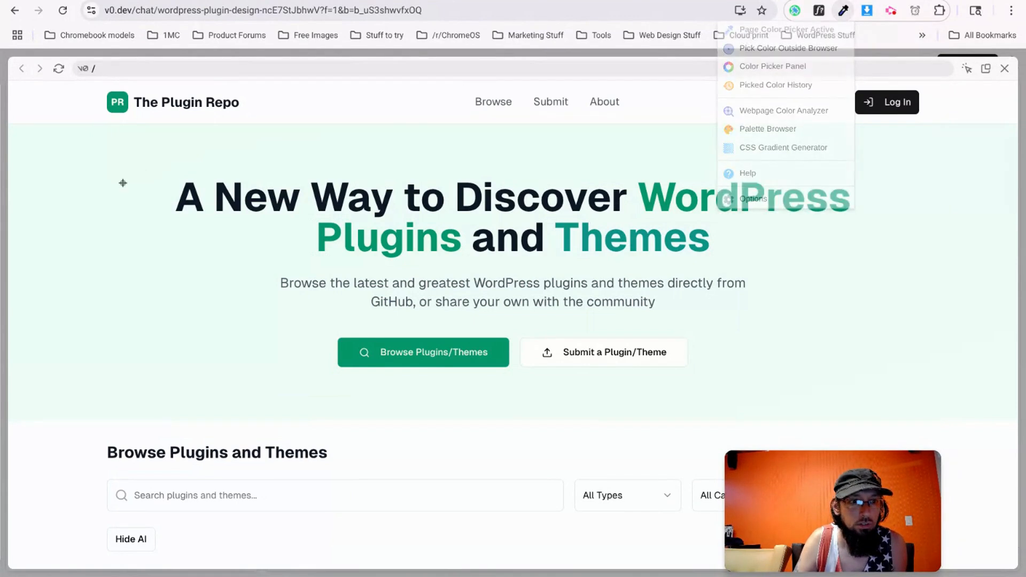
left_click(72, 200)
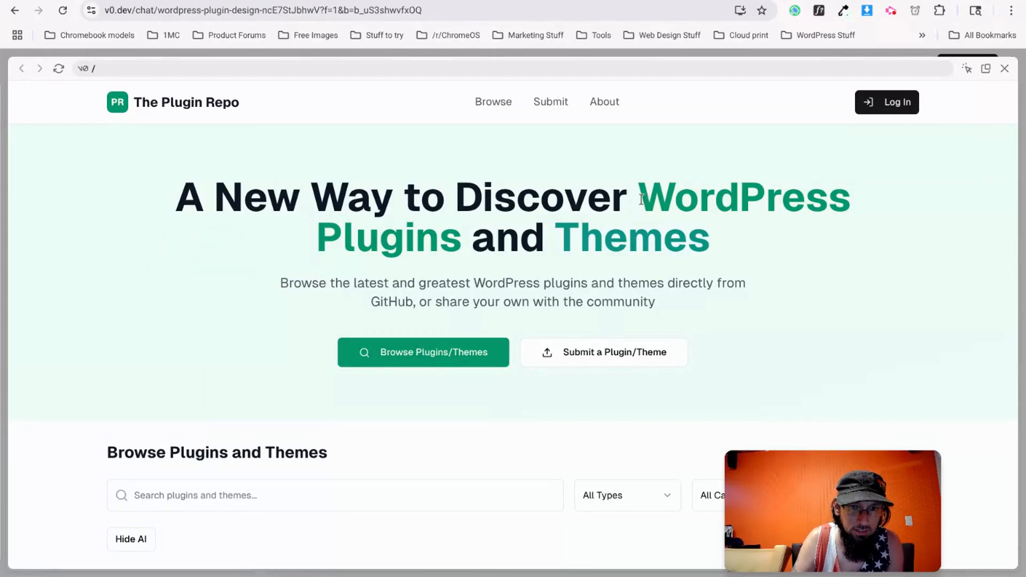
Highlight the green headline words 'WordPress Plugins' and 'Themes' in the v0 design.
left_click_drag(641, 198, 462, 235)
left_click_drag(716, 238, 558, 238)
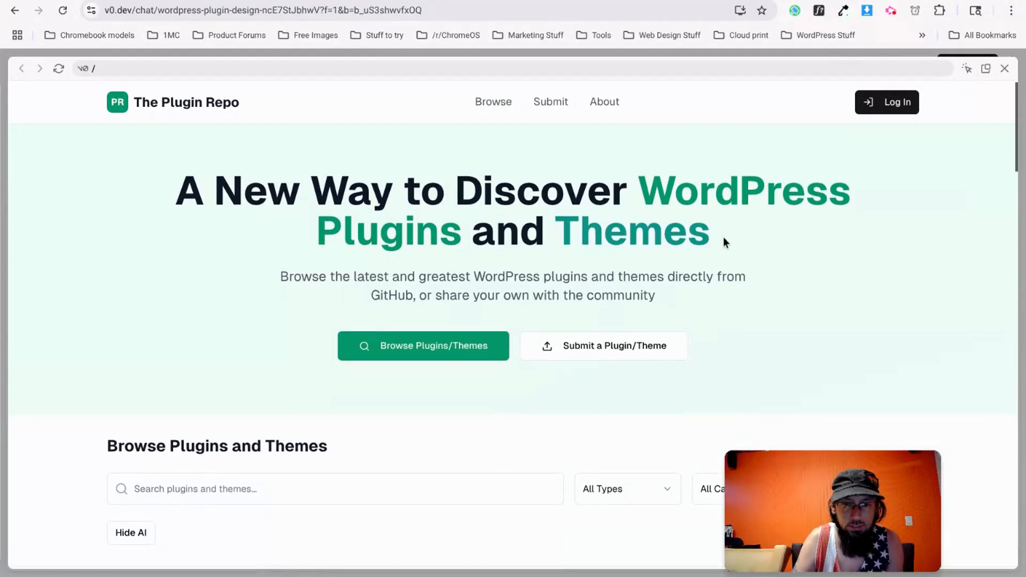
scroll(674, 242, "down", 8)
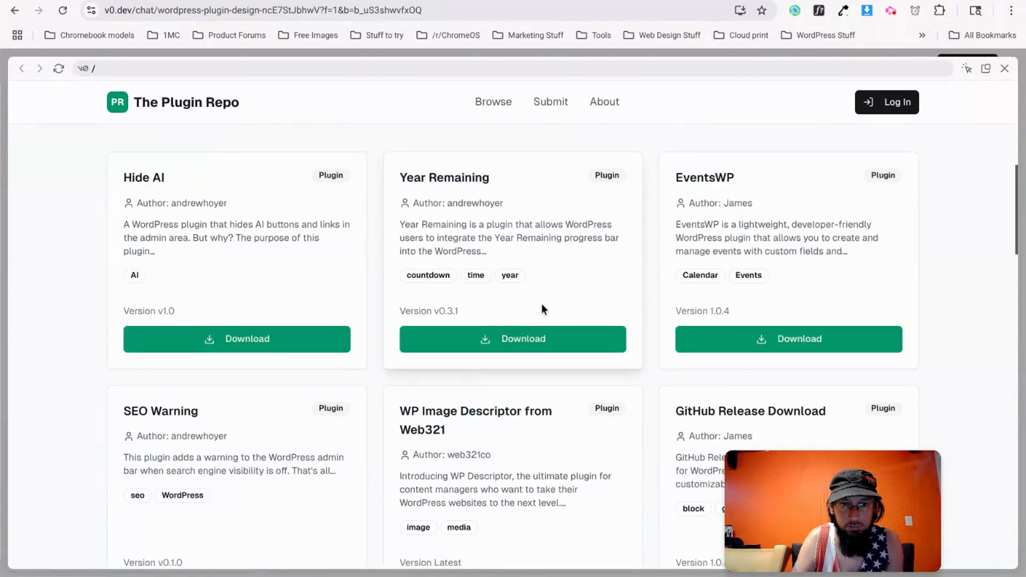
scroll(500, 321, "up", 8)
scroll(476, 331, "down", 1)
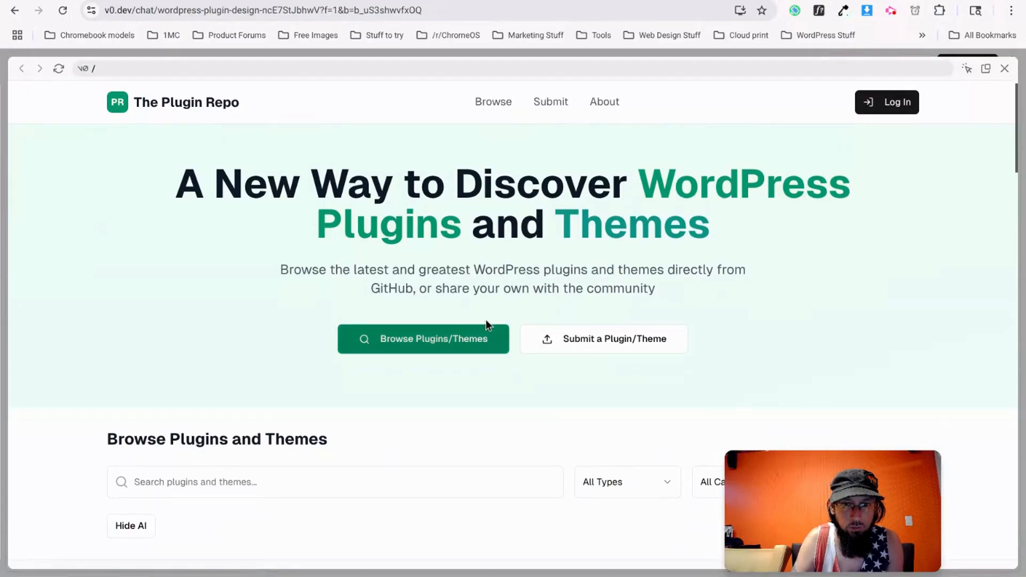
scroll(487, 323, "up", 1)
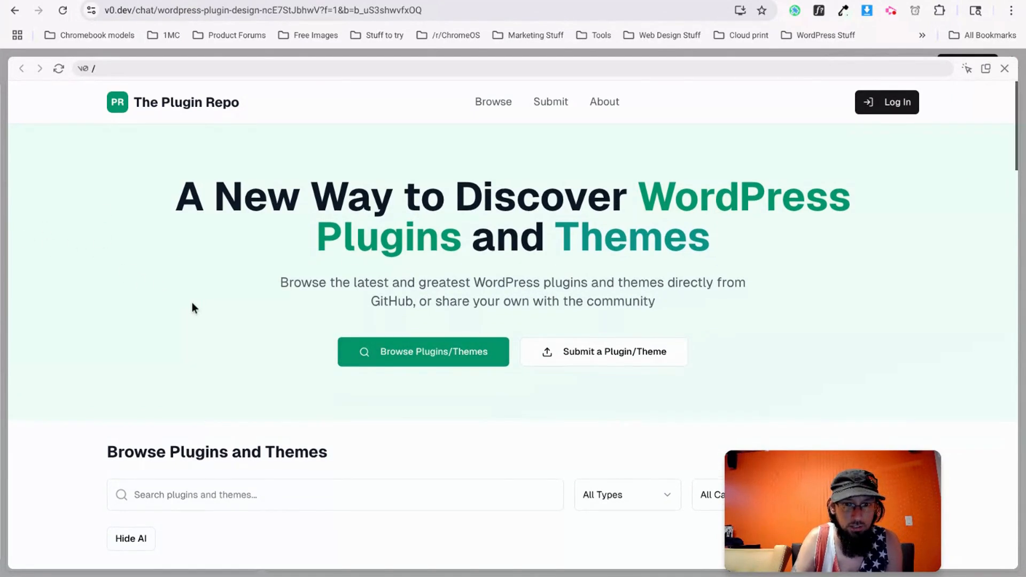
scroll(192, 304, "down", 3)
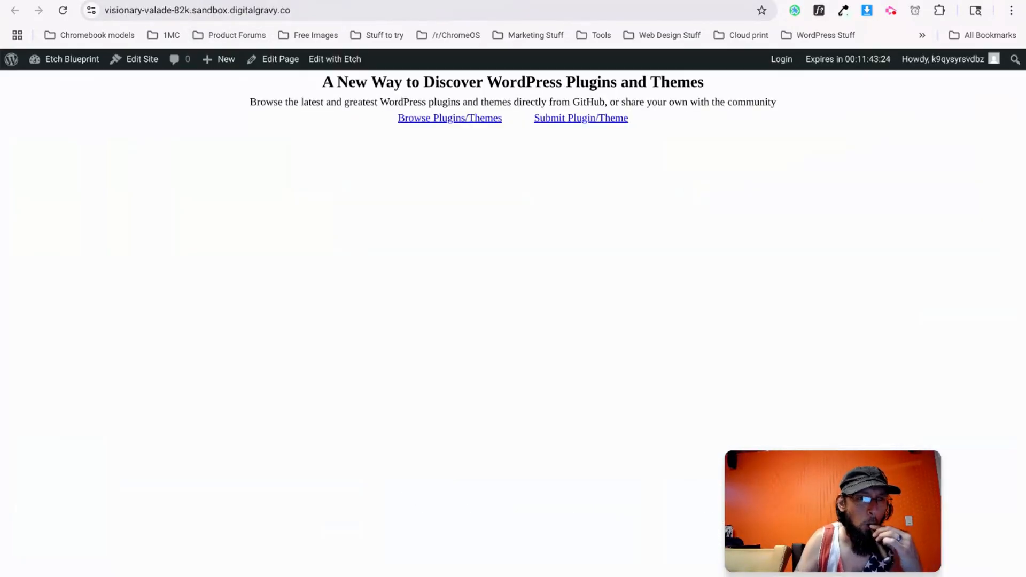
Add --secondary-green: #ECFDF5; to :root in the Style Manager's Variables.
left_click(75, 60)
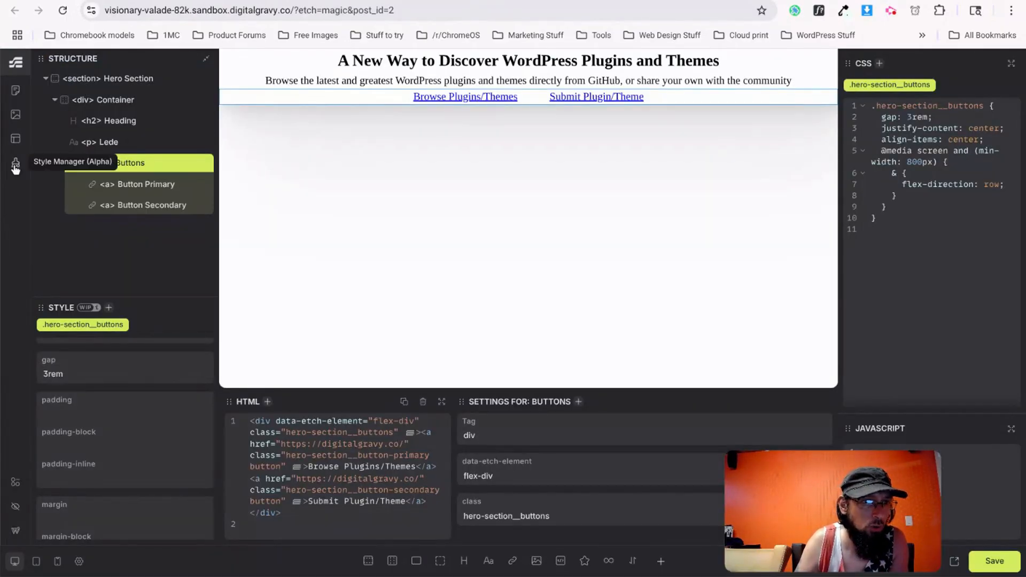
left_click(16, 163)
left_click(556, 122)
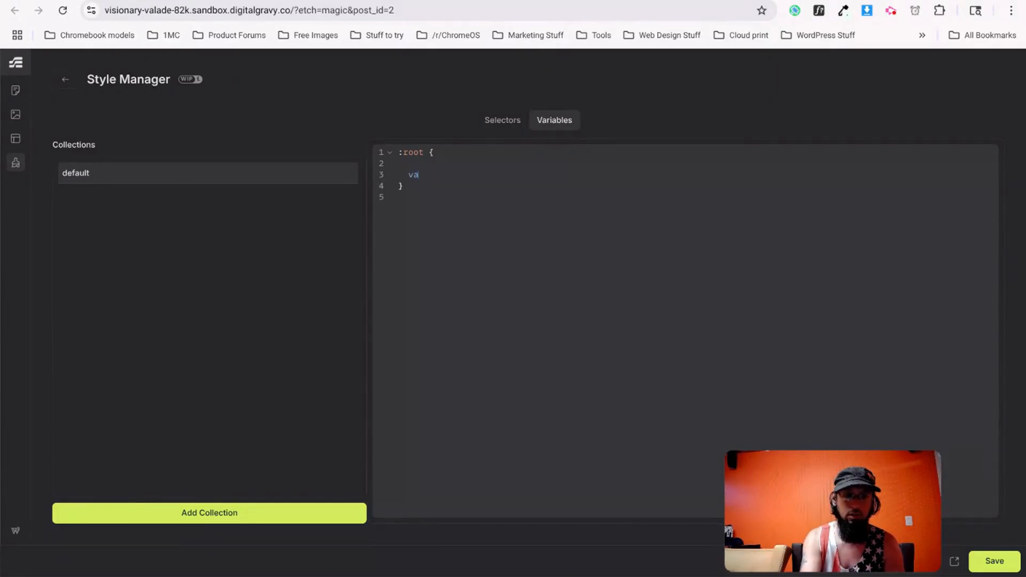
type("r(-")
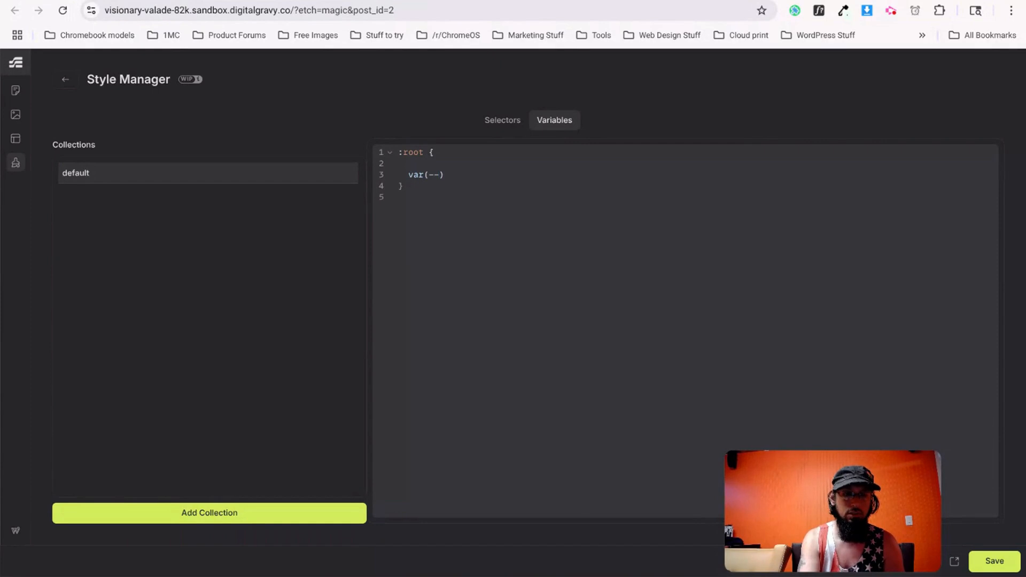
type("-primary-green")
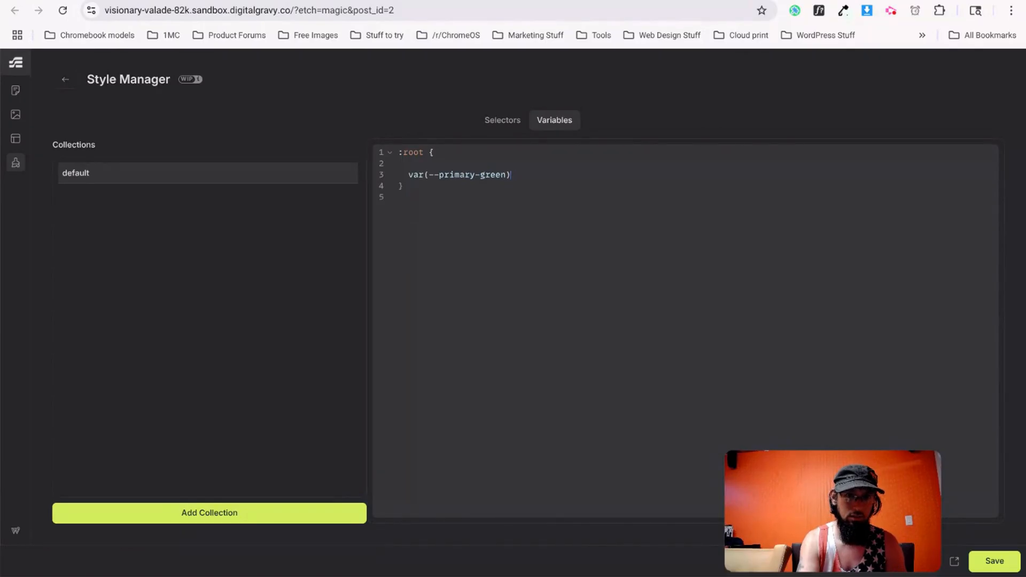
key("BackSpace")
key("BackSpace")
key("BackSpace")
key("BackSpace")
key("BackSpace")
key("BackSpace")
key("BackSpace")
key("BackSpace")
key("BackSpace")
key("BackSpace")
key("BackSpace")
key("BackSpace")
type("--primary-green")
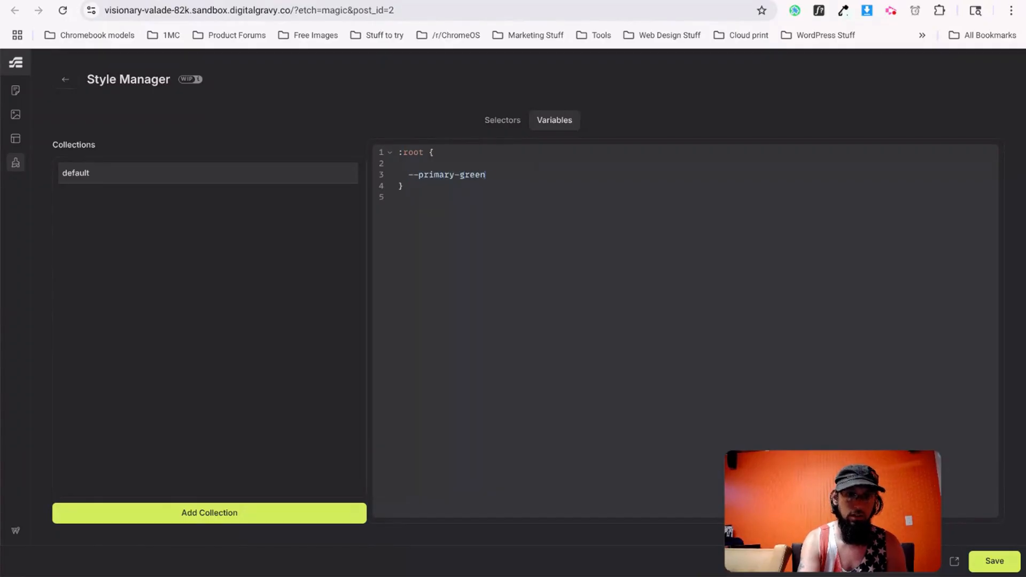
type(": #ECFDF5;")
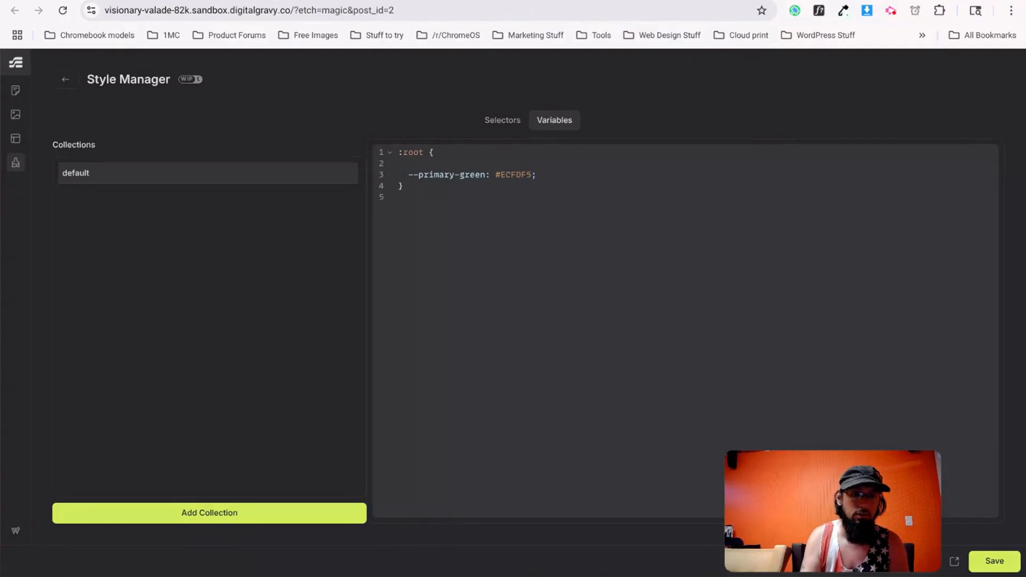
left_click(461, 174)
key("BackSpace")
key("BackSpace")
key("BackSpace")
key("BackSpace")
key("BackSpace")
key("BackSpace")
key("BackSpace")
key("BackSpace")
type("secondary-")
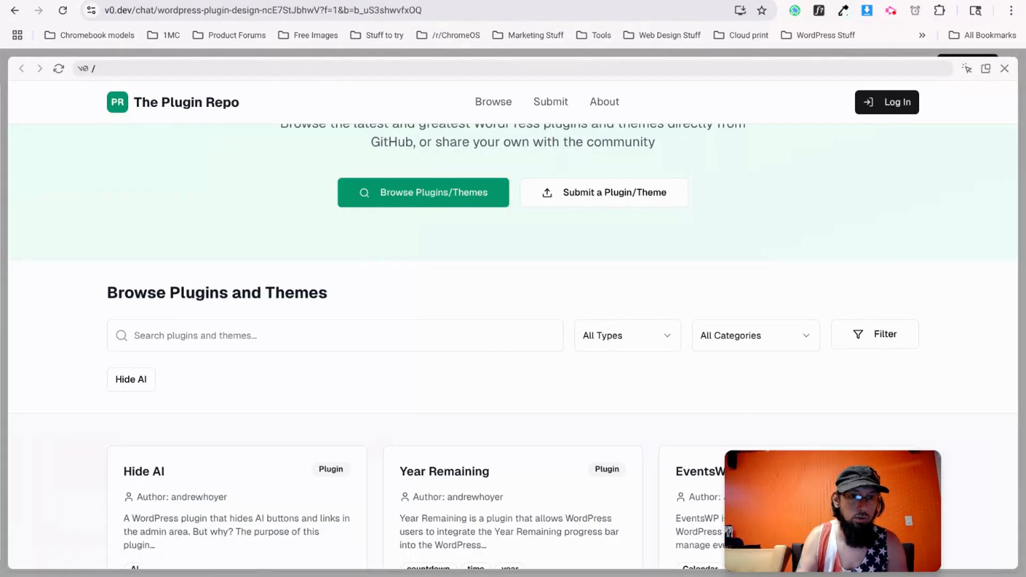
Inspect the Browse Plugins/Themes button and scroll to its Styles in DevTools.
right_click(463, 187)
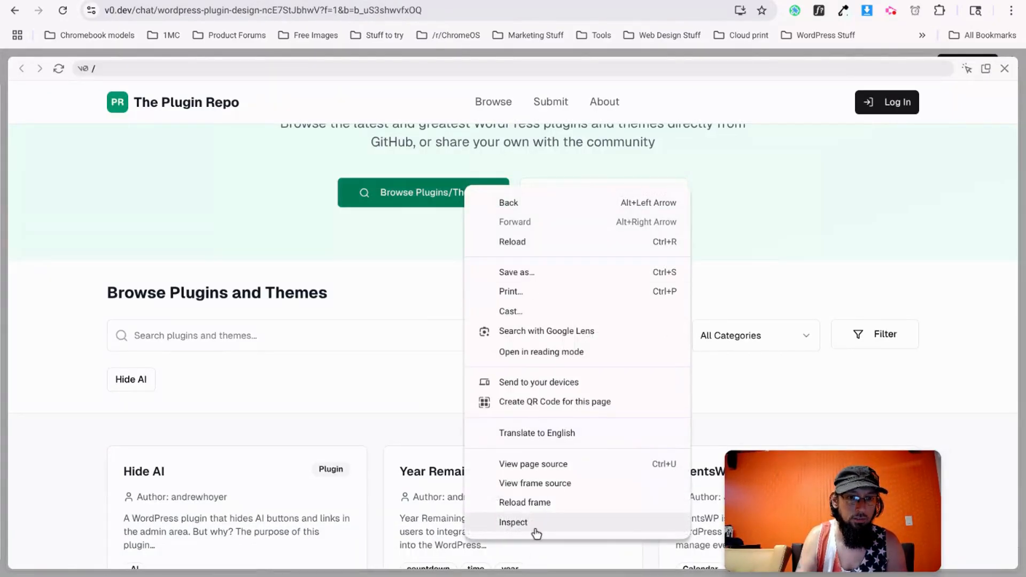
left_click(513, 522)
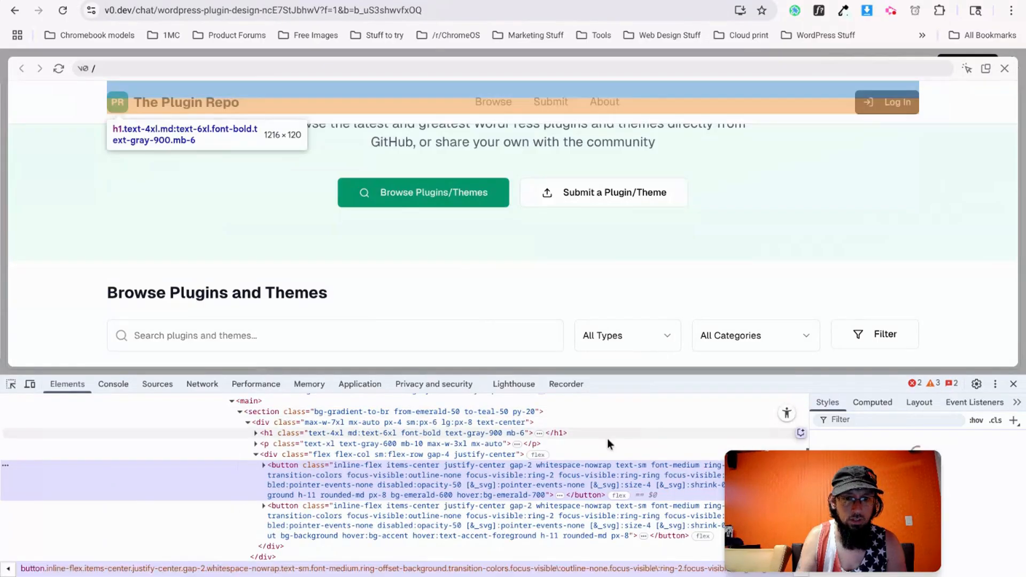
scroll(982, 490, "down", 1)
scroll(982, 491, "down", 5)
scroll(982, 490, "down", 1)
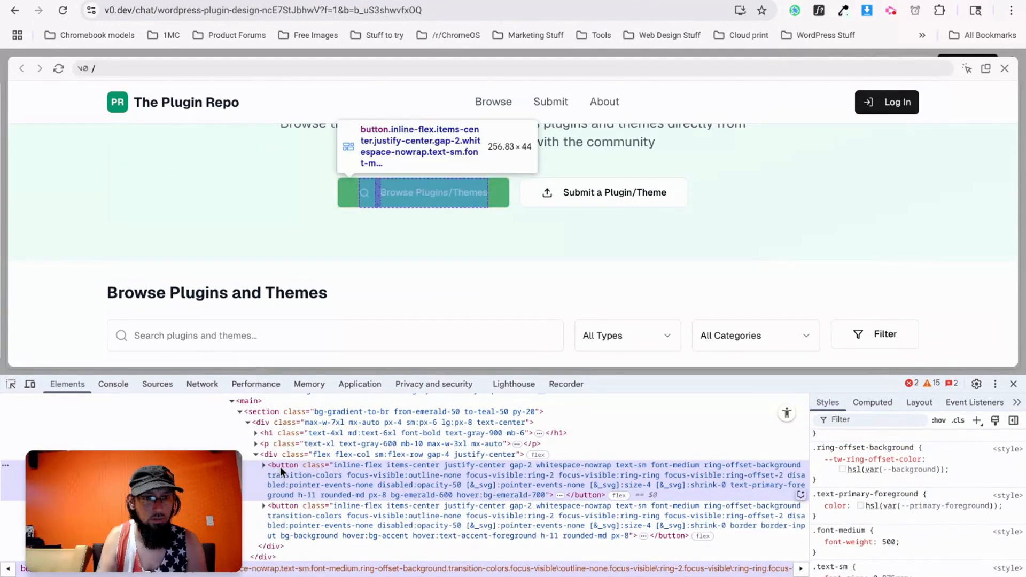
scroll(870, 512, "down", 5)
scroll(870, 512, "down", 4)
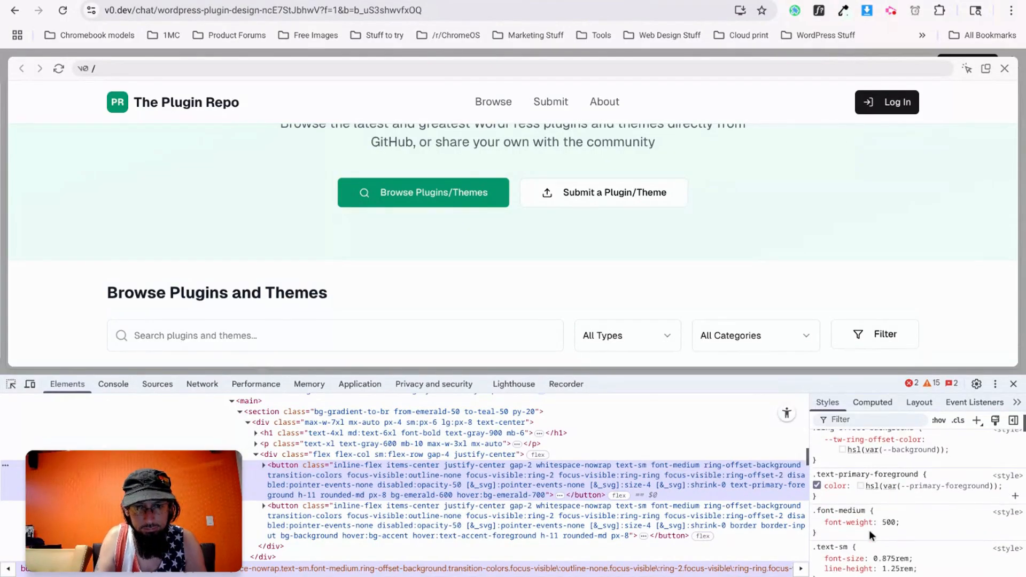
scroll(870, 535, "down", 3)
Switch the emerald background swatch to hex and select the #059669 value.
left_click(842, 534)
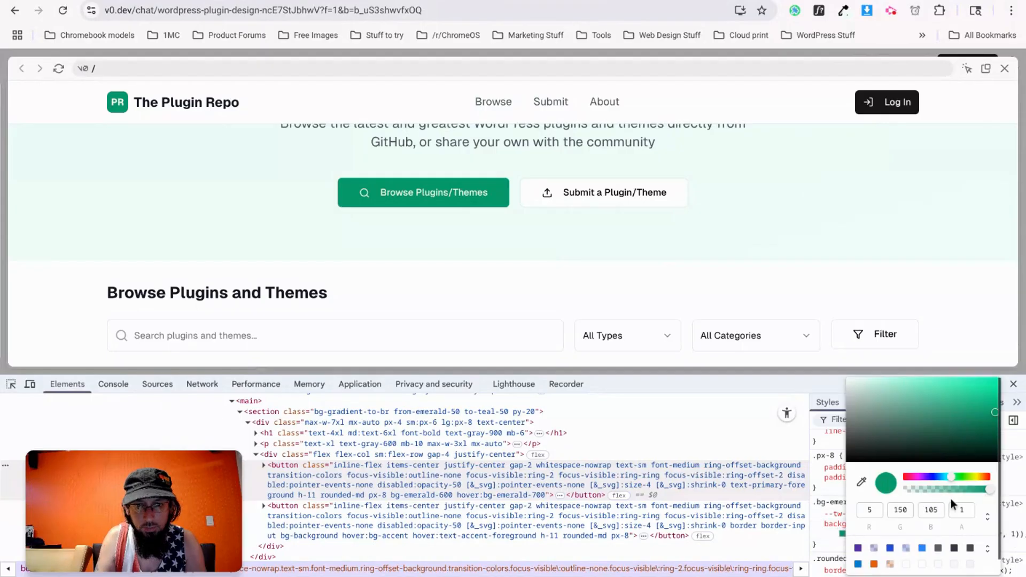
left_click(987, 516)
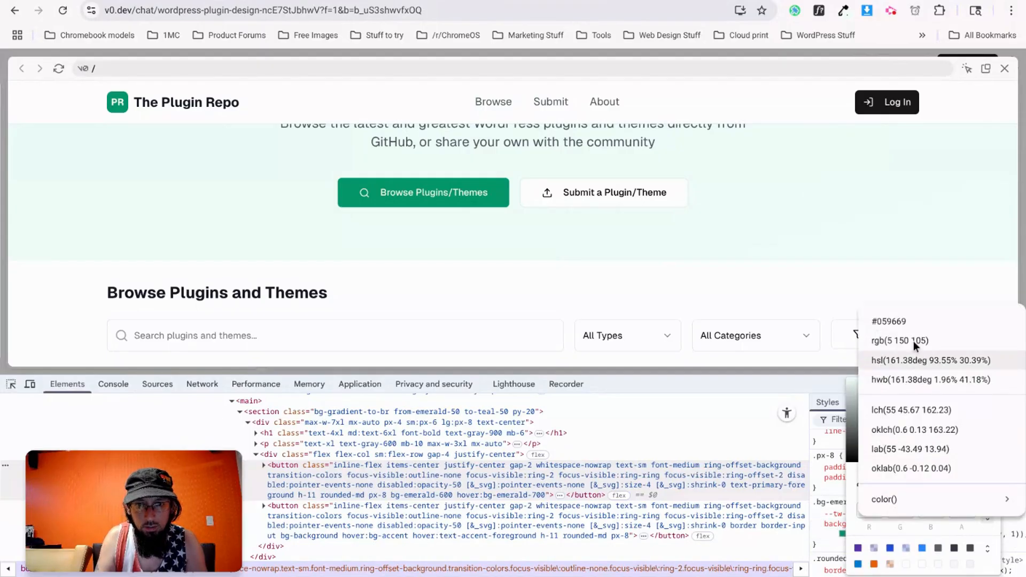
left_click(903, 321)
double_click(919, 512)
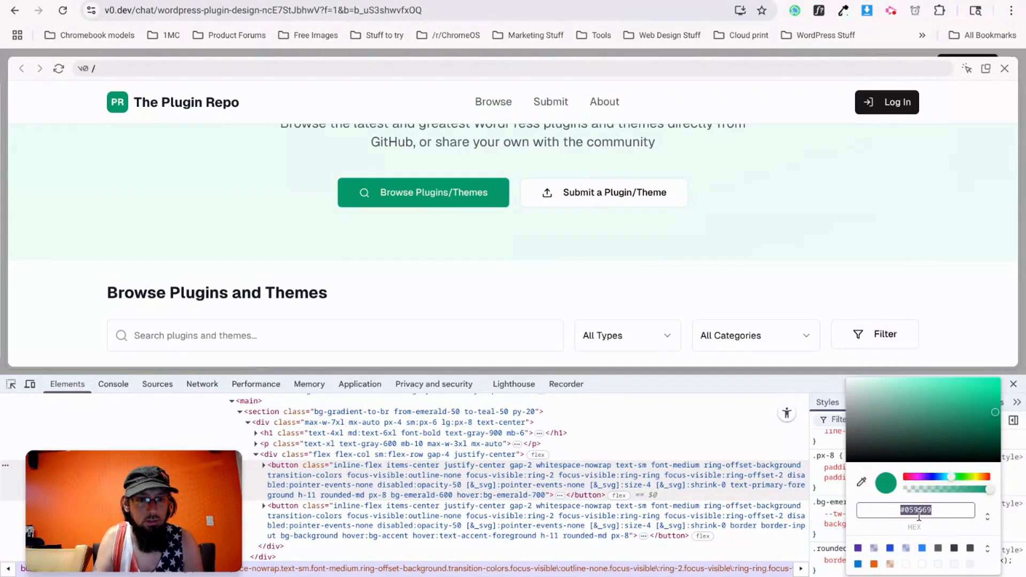
key("alt+Tab")
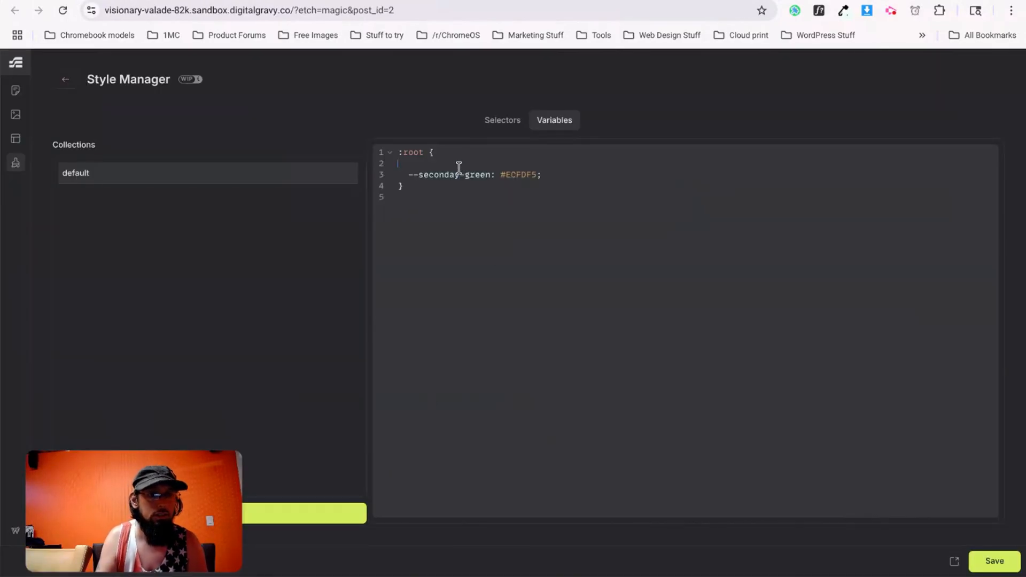
Add --primary-green: #059669; to the variables, save, and go back to the builder.
type("--pri")
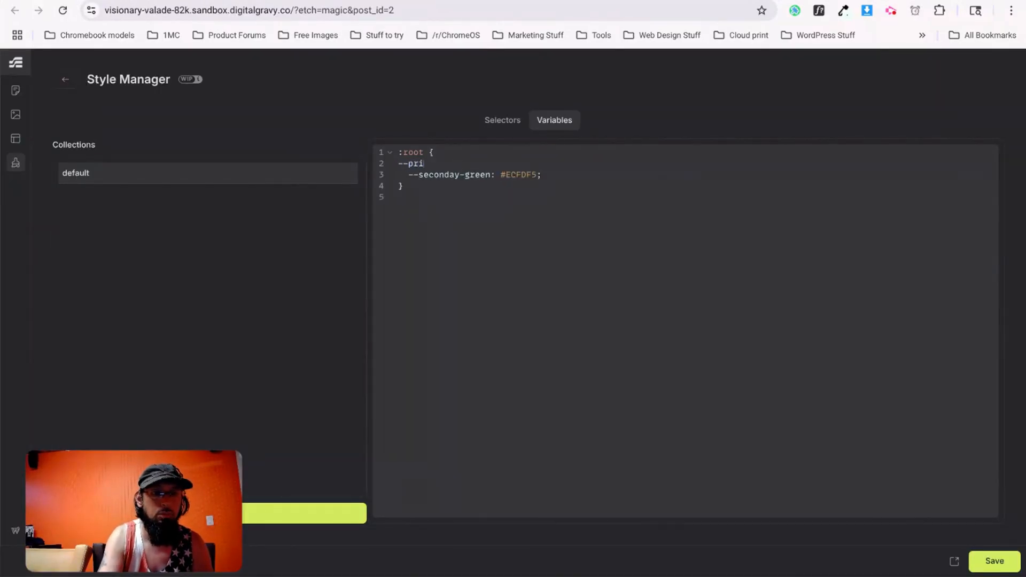
type(": #059669;")
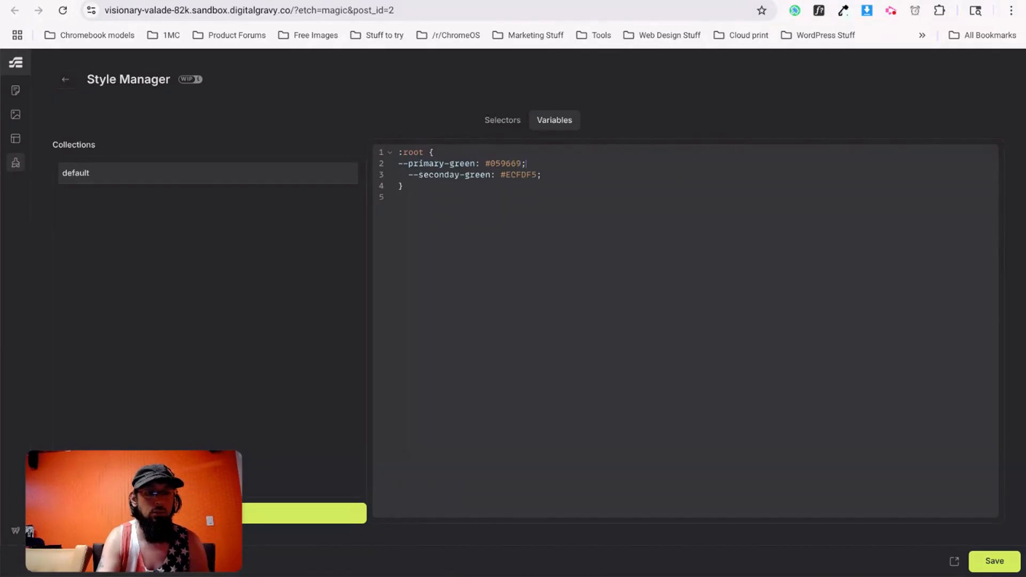
key("ctrl+s")
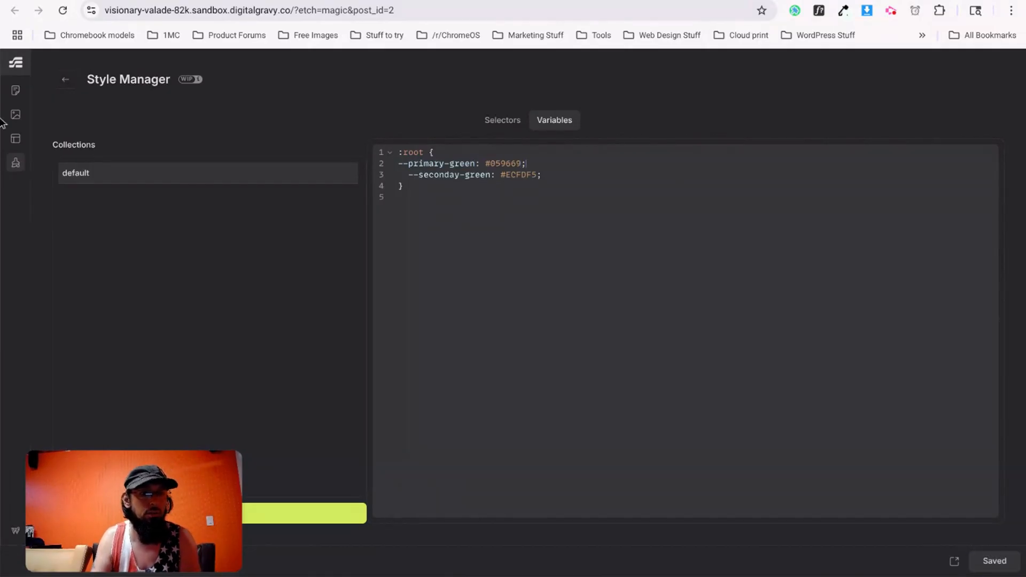
left_click(65, 79)
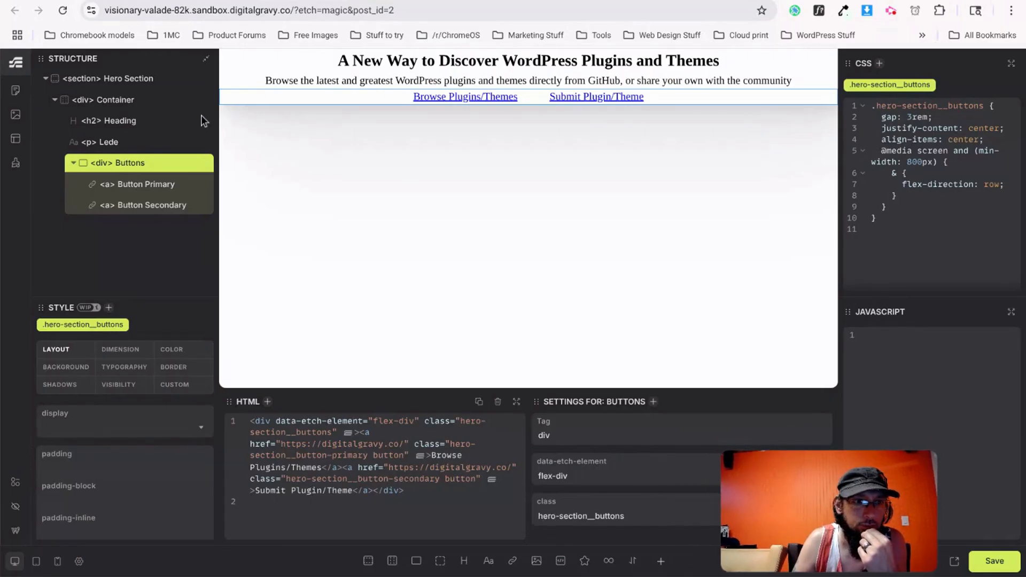
Set the Hero Section's background-color to var(--secondary-green).
left_click(134, 80)
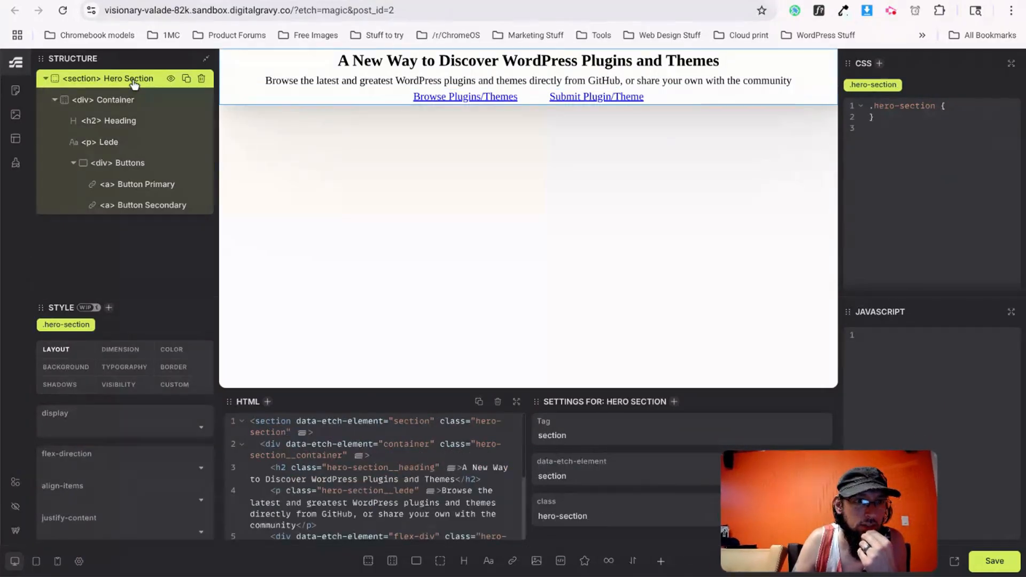
left_click(60, 369)
left_click(97, 422)
type("--secondary-green")
key("Return")
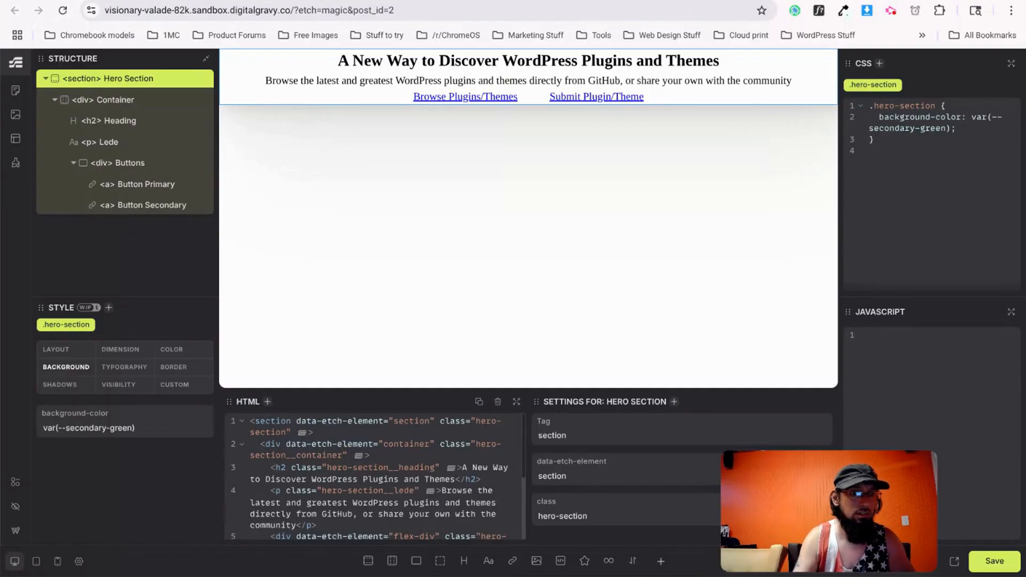
Rename the variable 'seconday-green' to 'secondary-green' in Style Manager, then return to the builder.
left_click(16, 163)
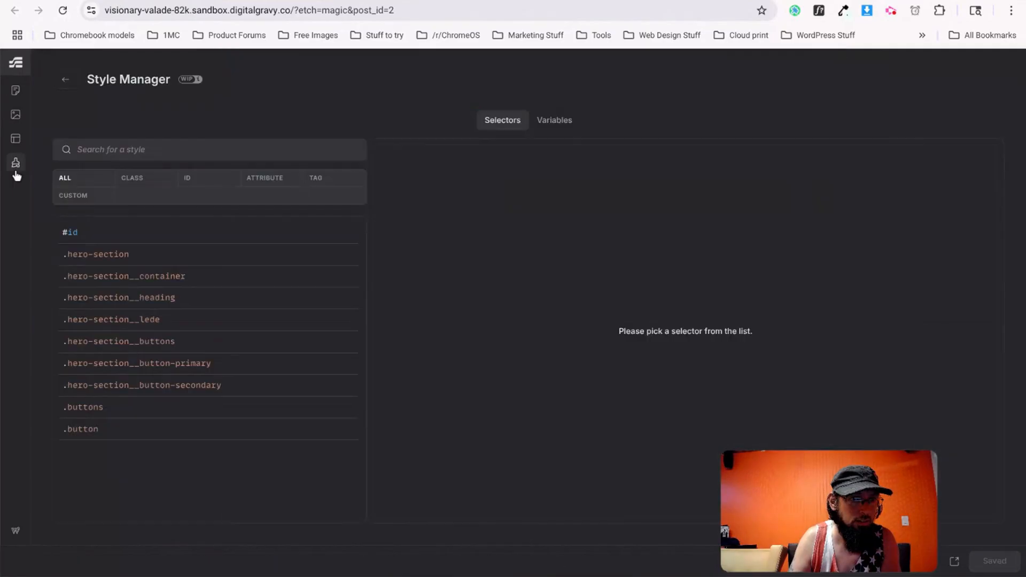
left_click(552, 124)
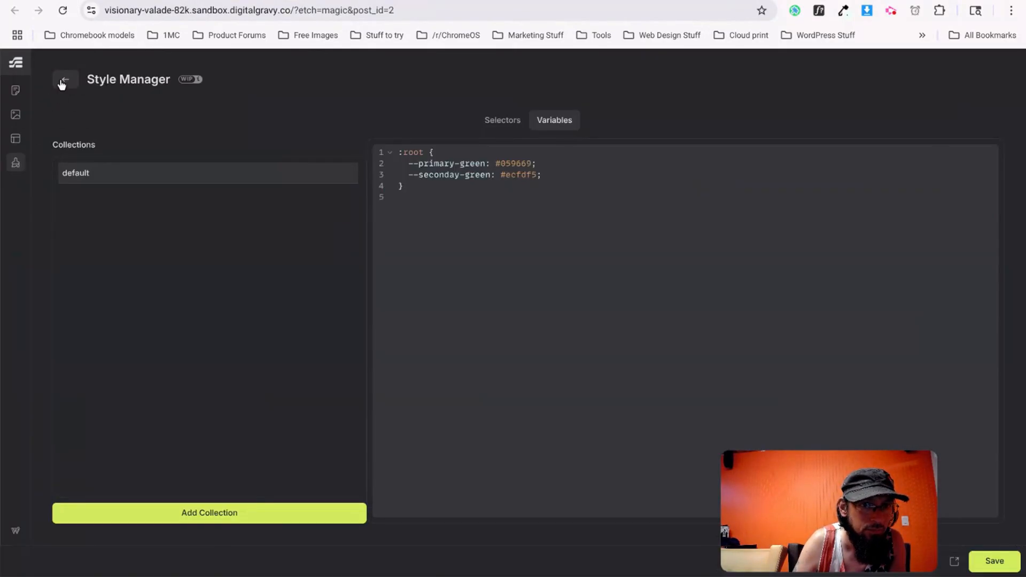
left_click(63, 81)
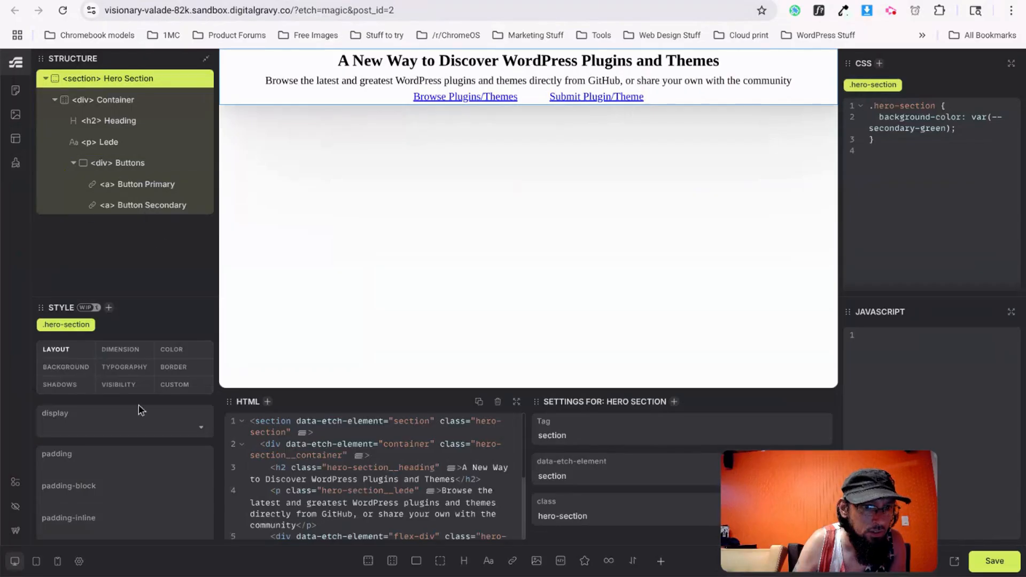
left_click(17, 160)
left_click(553, 127)
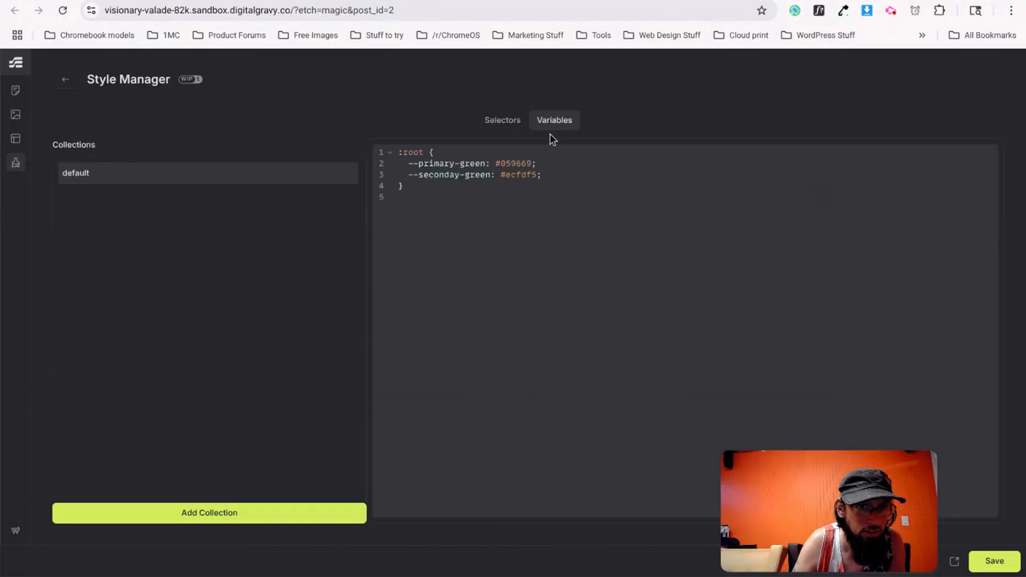
type("r")
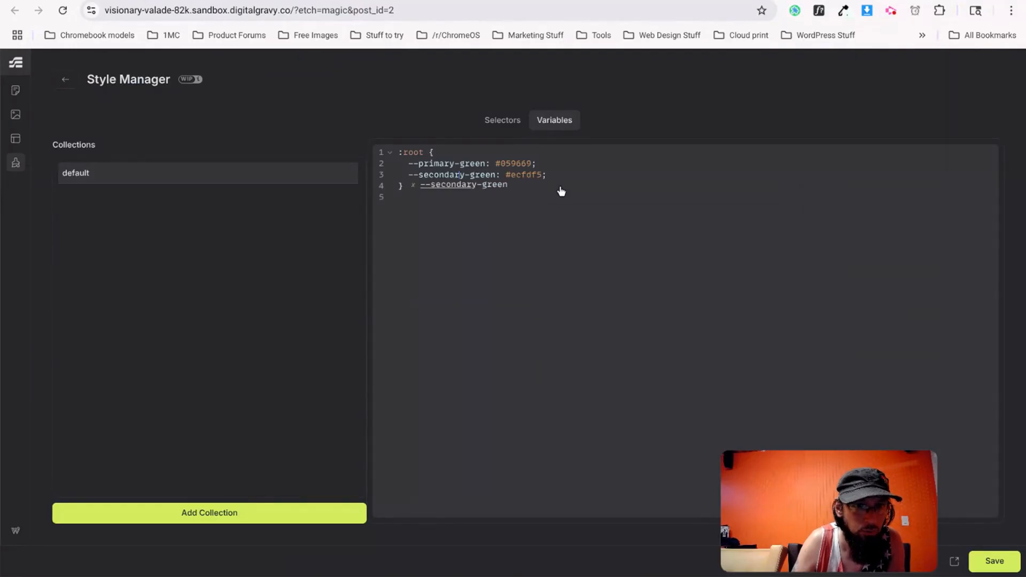
left_click(445, 186)
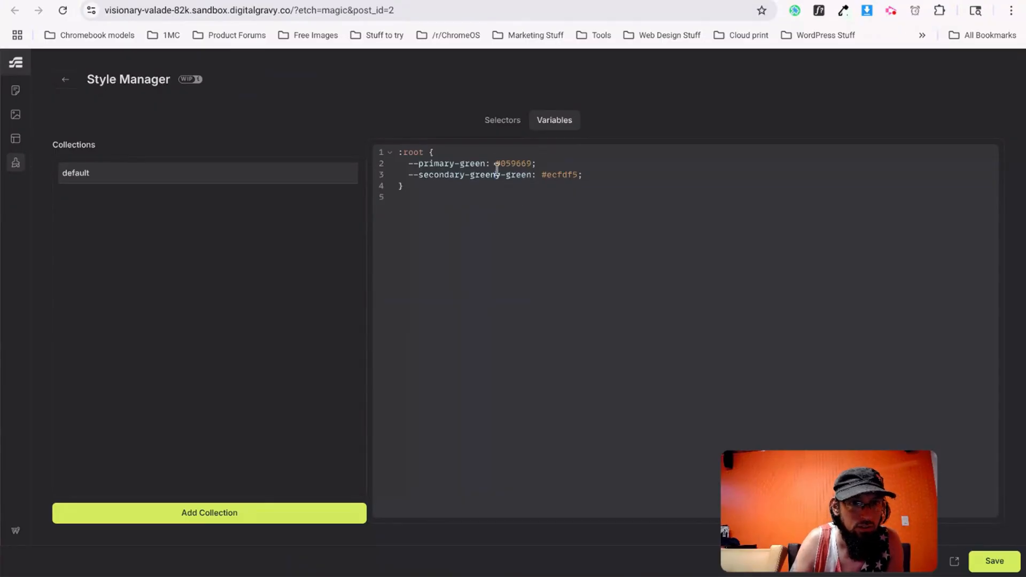
key("BackSpace")
key("BackSpace")
key("BackSpace")
key("BackSpace")
key("BackSpace")
key("BackSpace")
key("BackSpace")
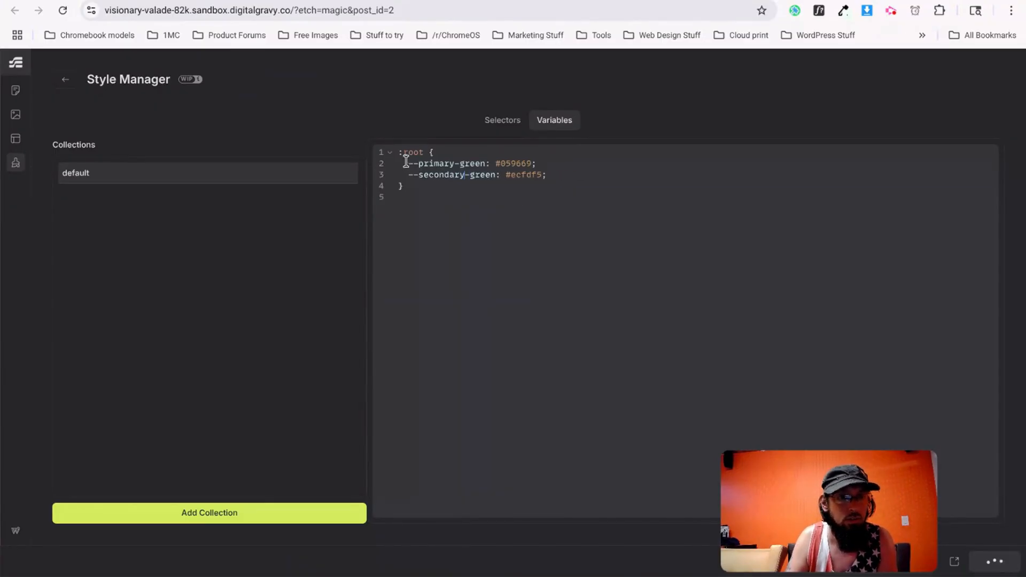
left_click(64, 86)
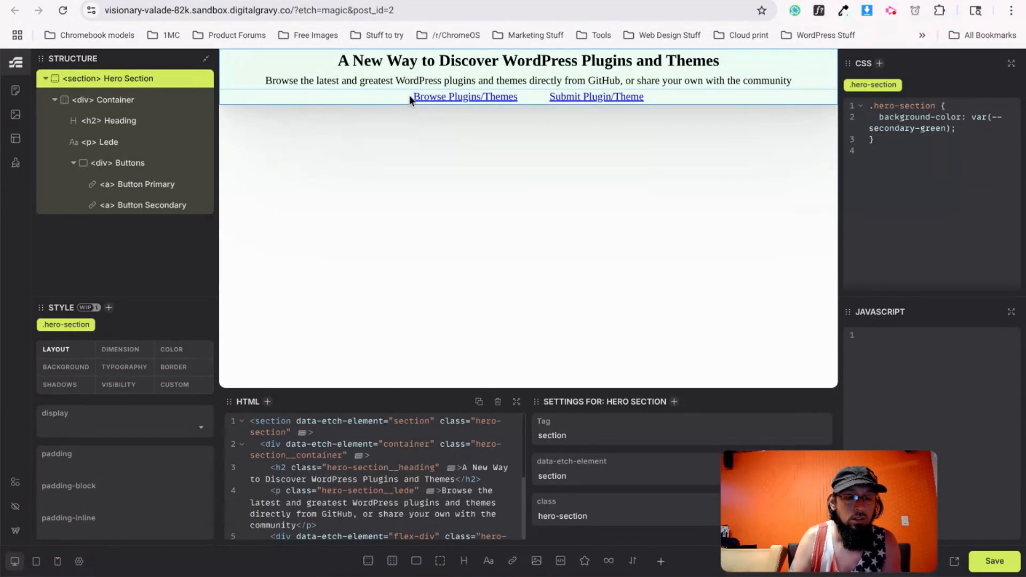
Give the Browse Plugins/Themes button a var(--primary-green) background colour.
left_click(457, 99)
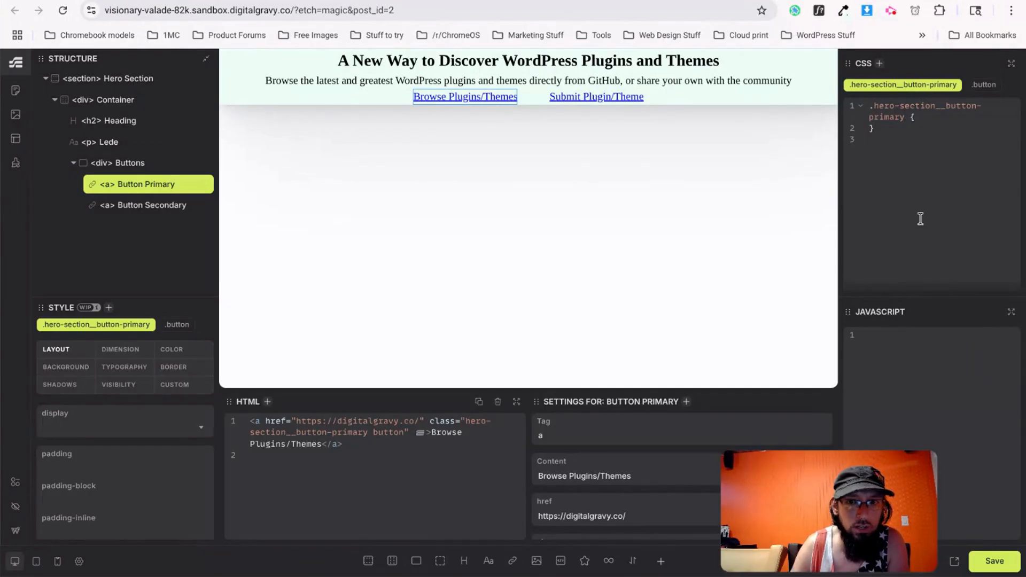
left_click(65, 369)
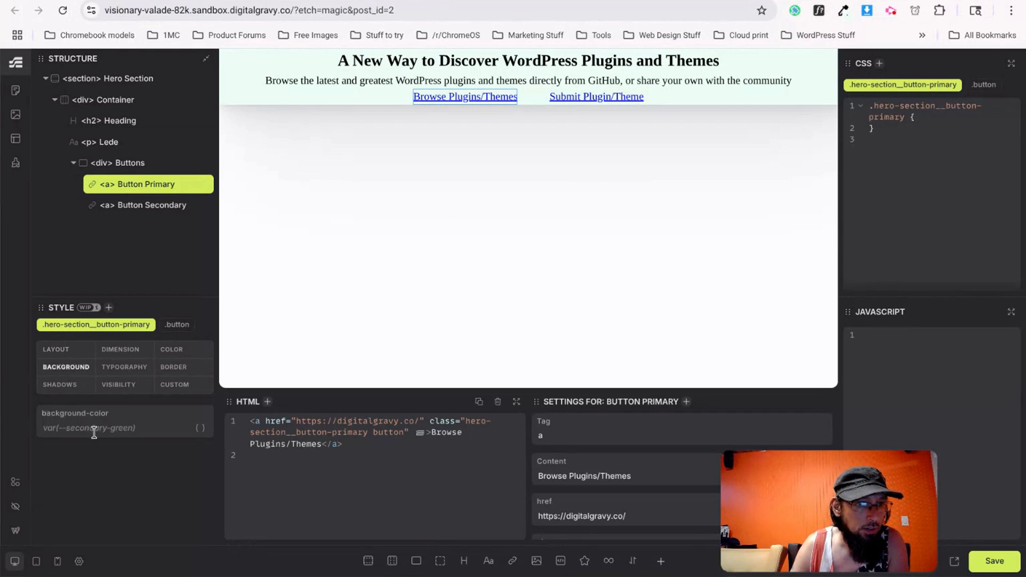
left_click(92, 428)
type("--")
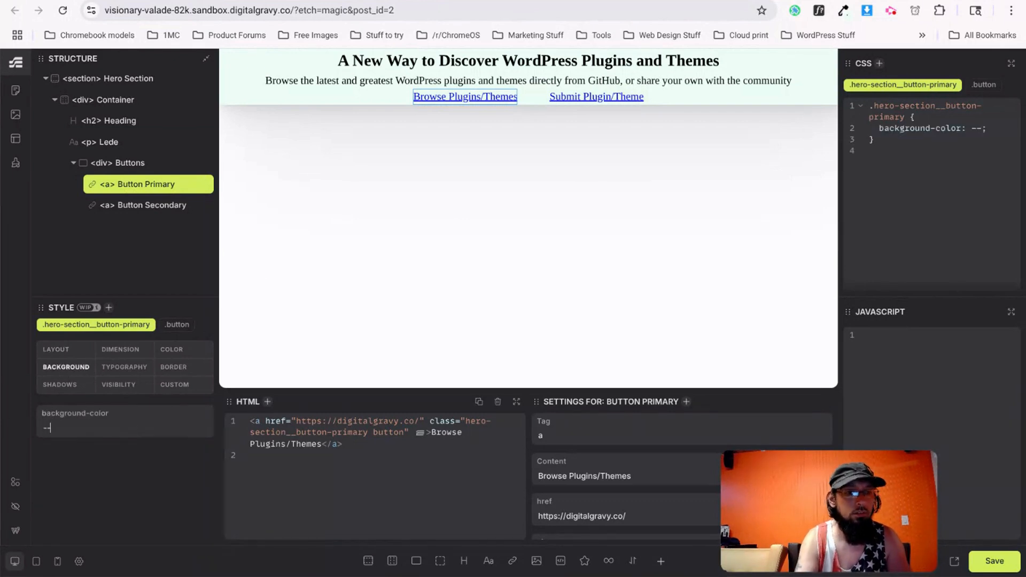
type("primary-")
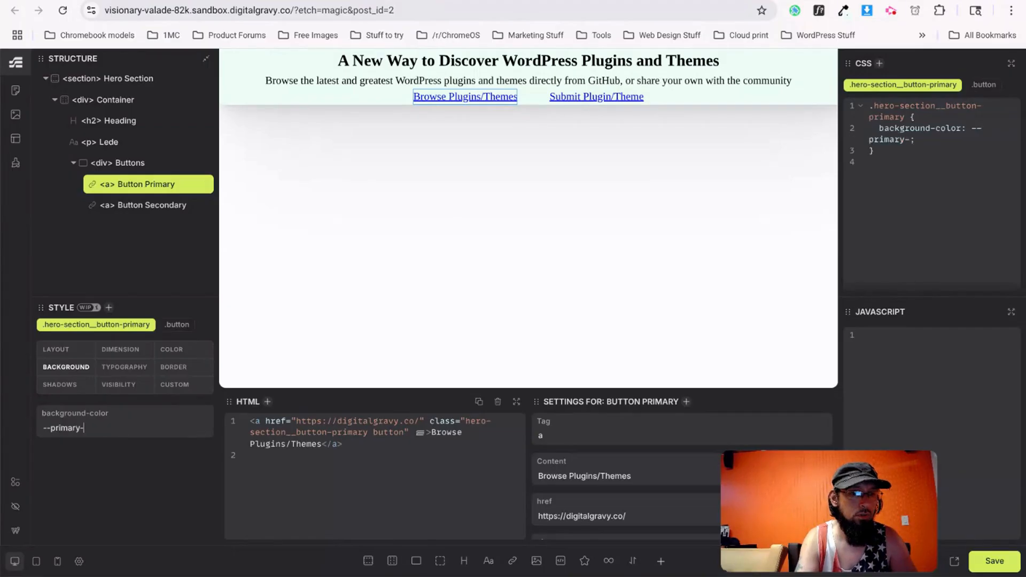
type("green")
key("Return")
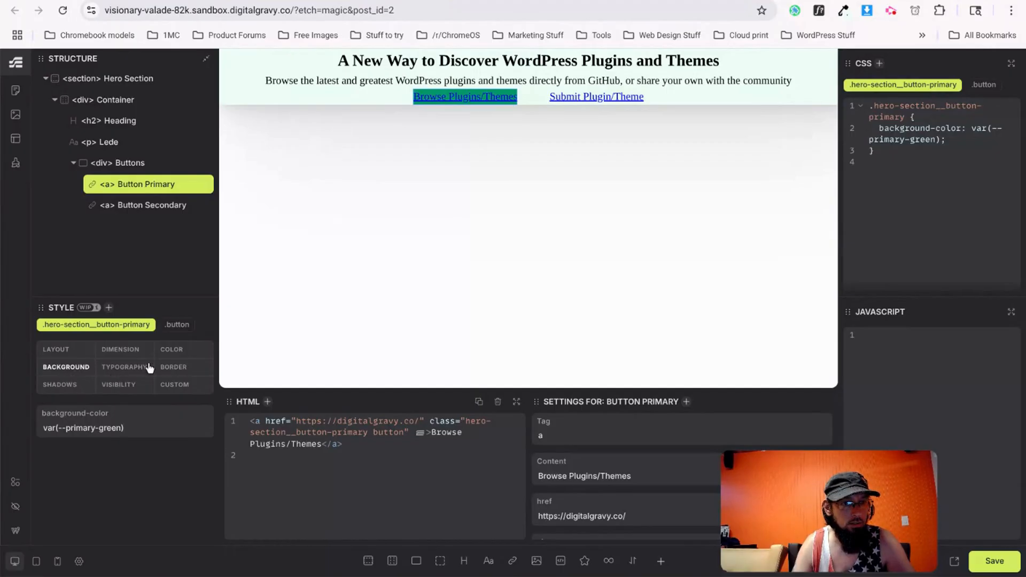
Set the button's padding-block to 10px and padding-inline to 20px.
left_click(67, 354)
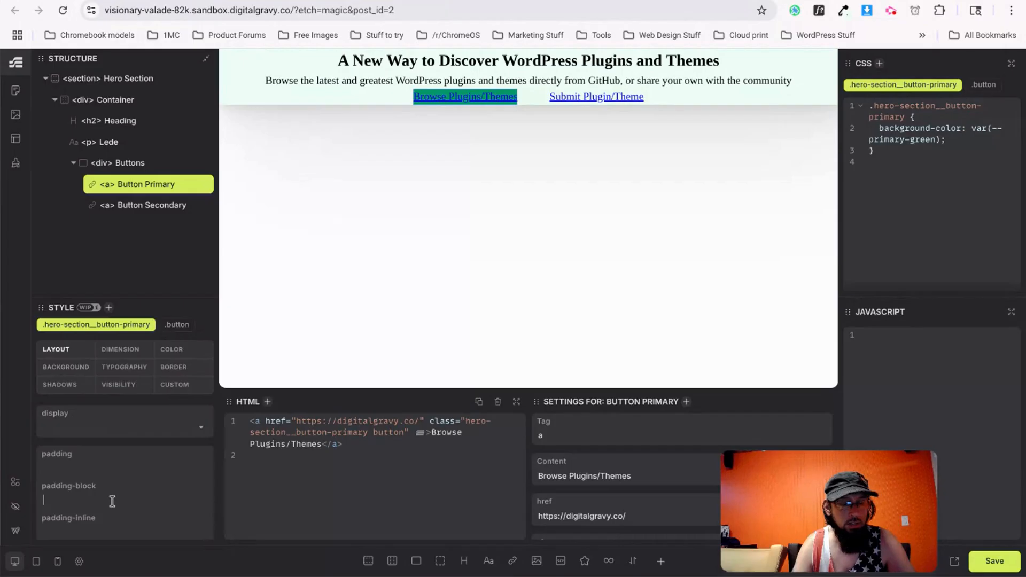
type("10px")
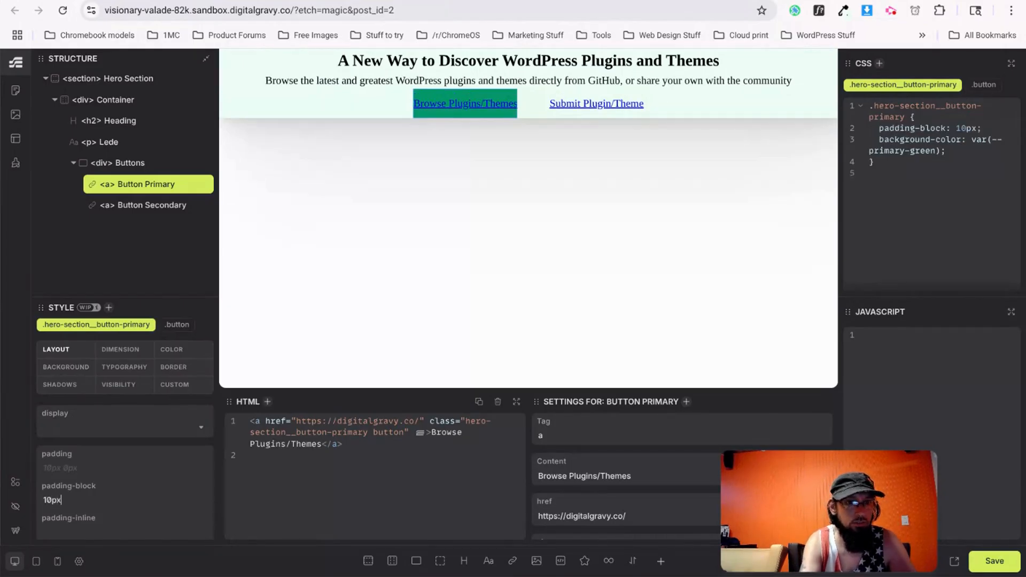
type("20px")
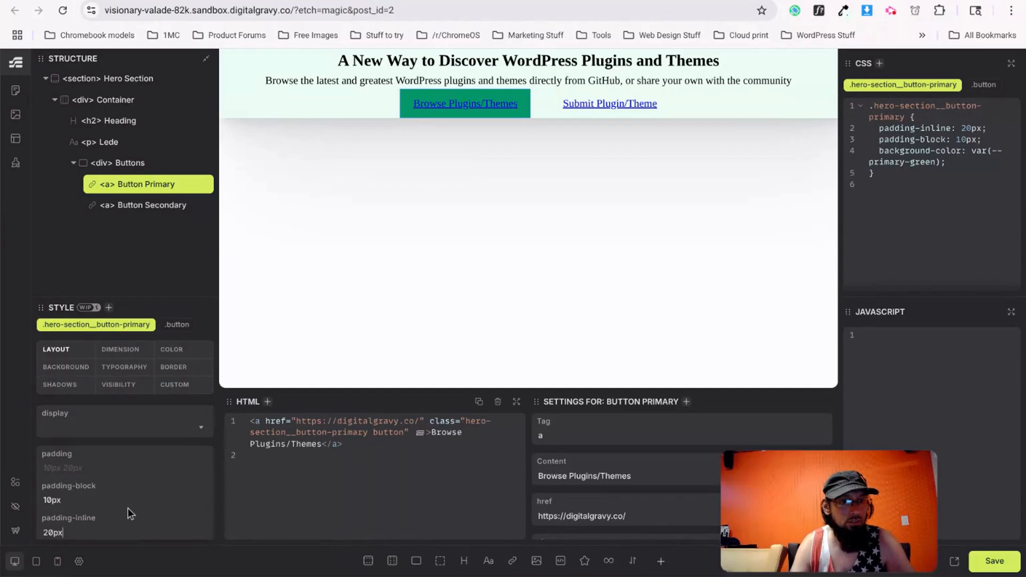
scroll(124, 497, "down", 3)
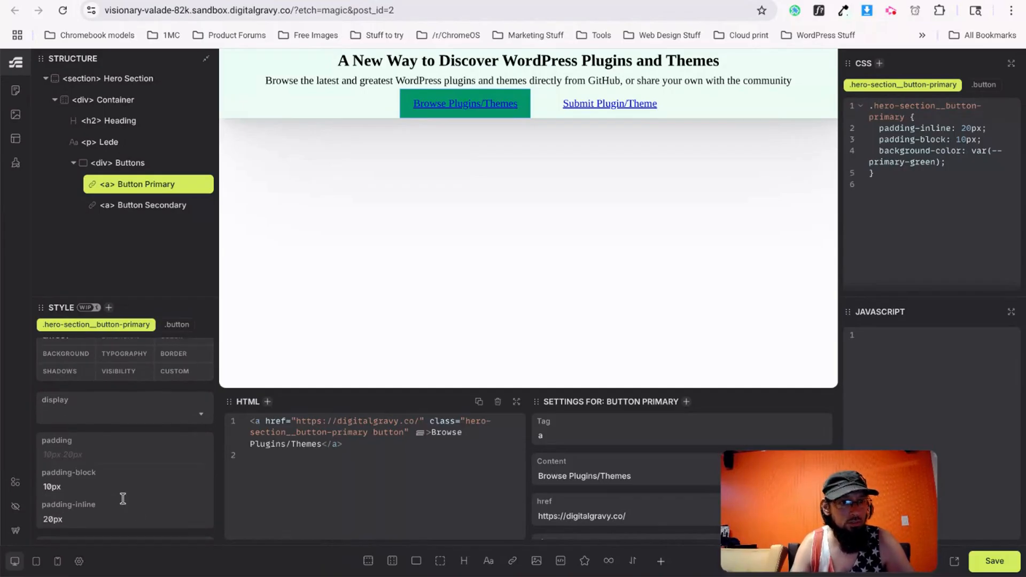
scroll(75, 434, "down", 2)
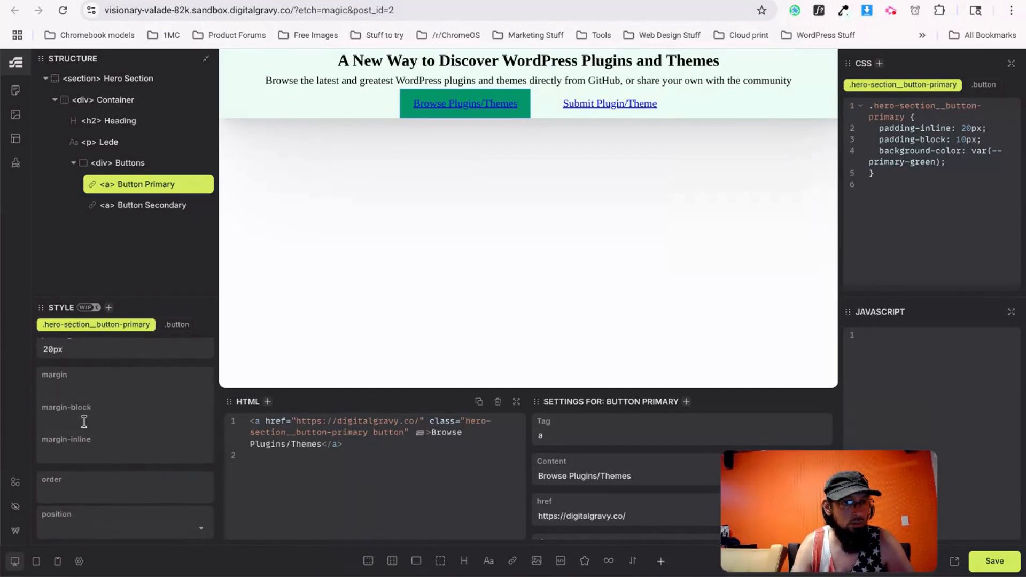
scroll(83, 446, "up", 5)
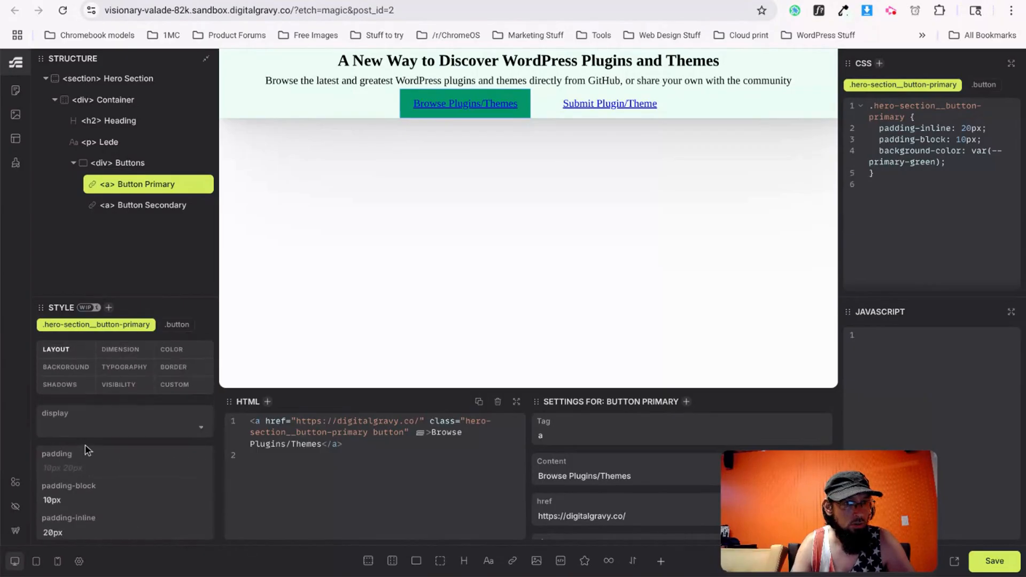
Set the primary button's border radius to 5px.
left_click(175, 367)
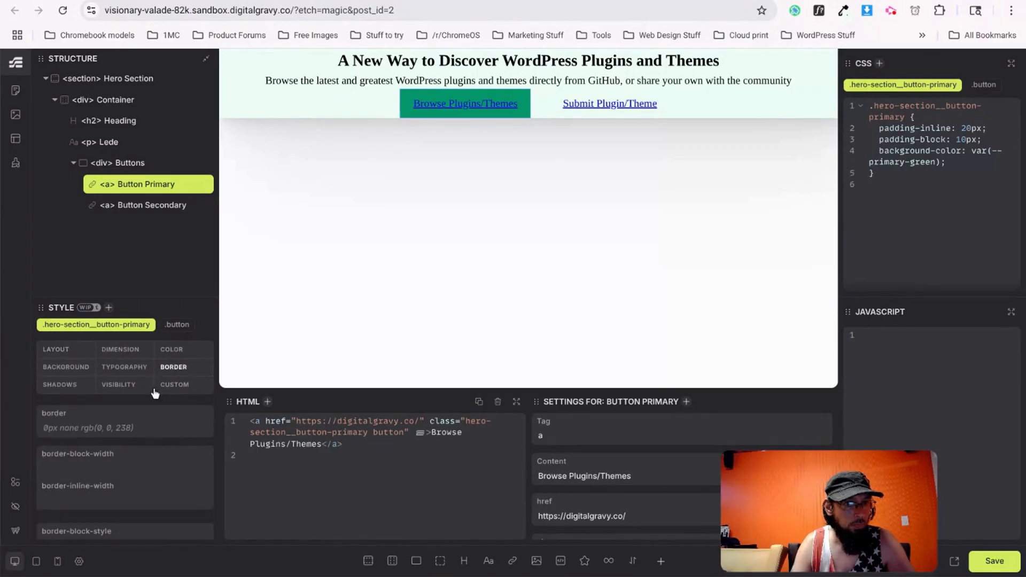
scroll(97, 488, "down", 3)
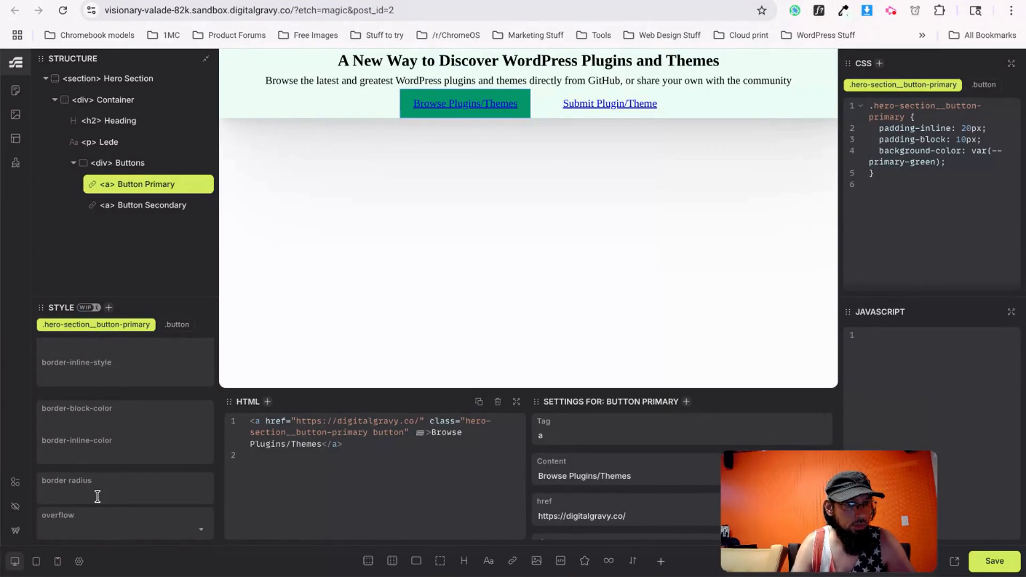
left_click(84, 496)
type("20px")
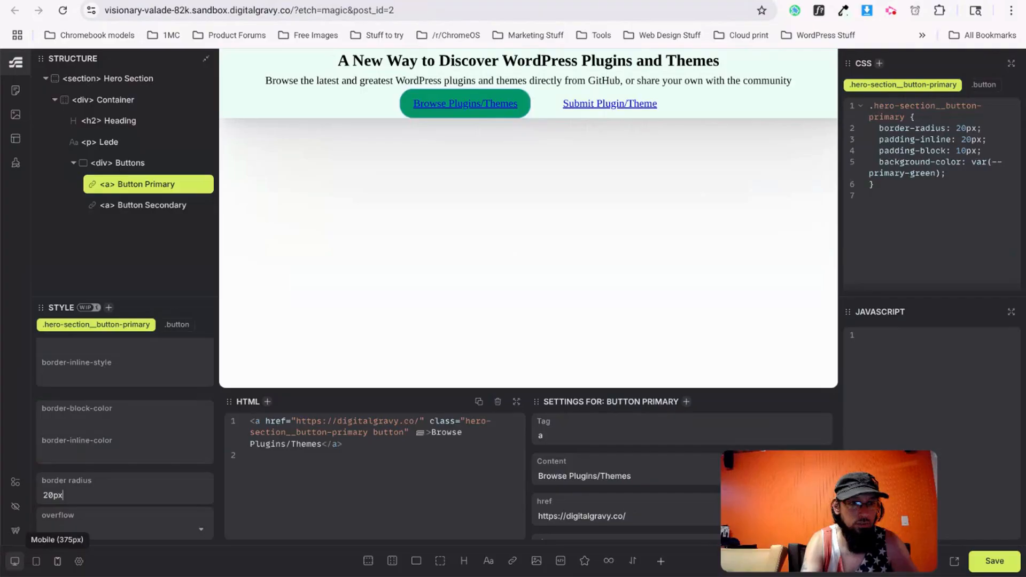
key("BackSpace")
key("BackSpace")
key("BackSpace")
key("BackSpace")
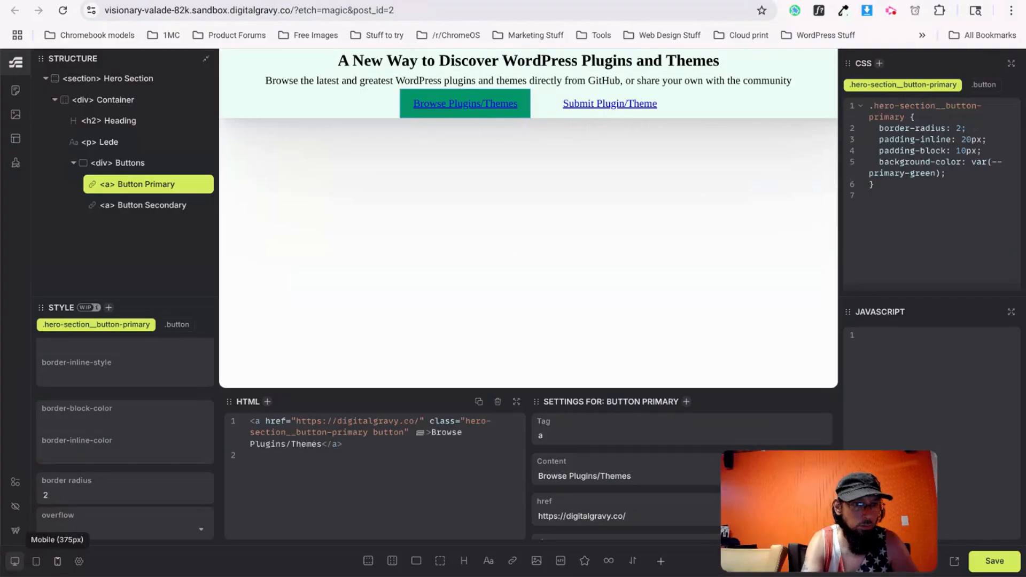
type("5px")
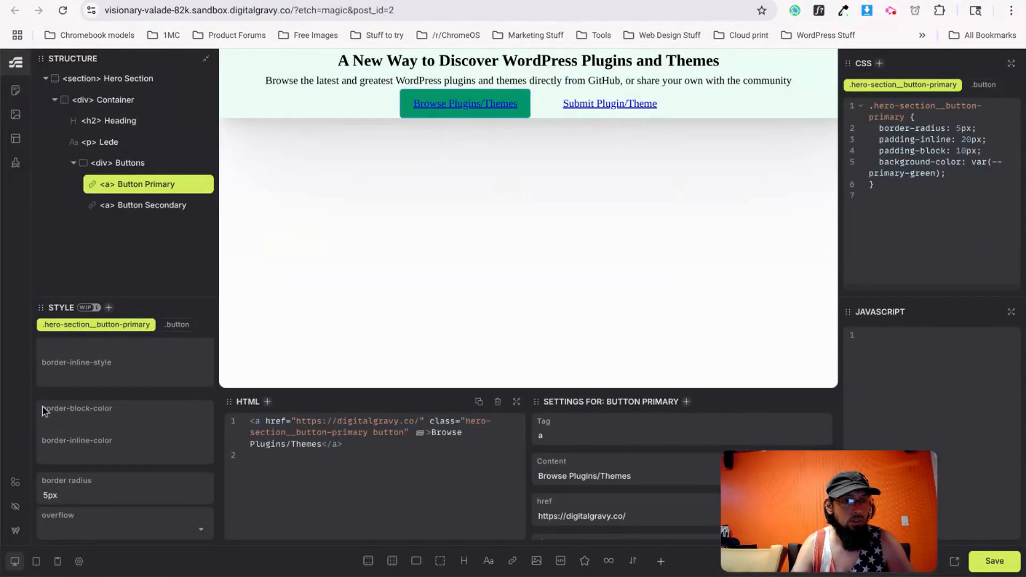
scroll(59, 434, "up", 4)
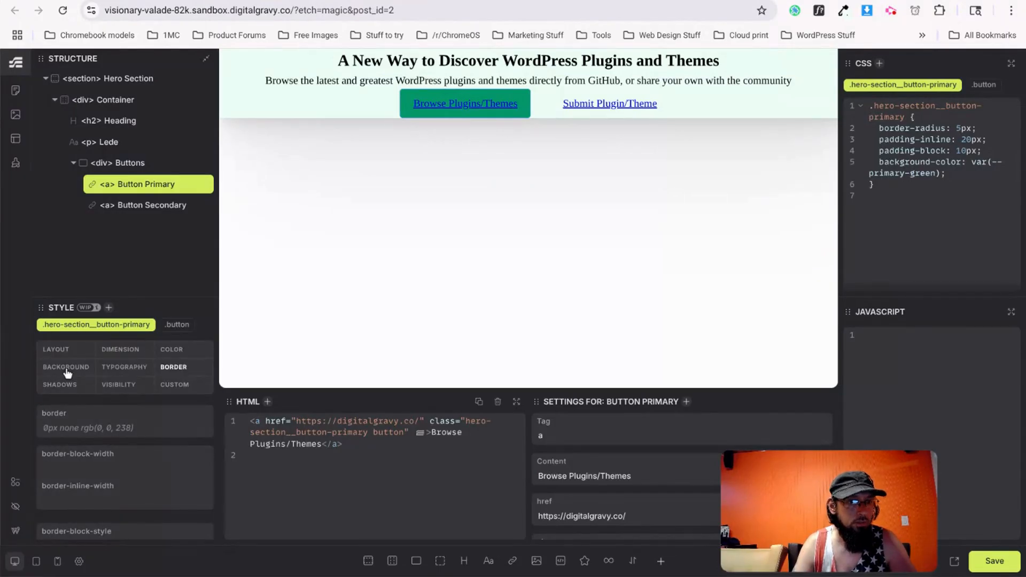
Make the primary button text white with text-decoration none.
left_click(124, 373)
left_click(94, 427)
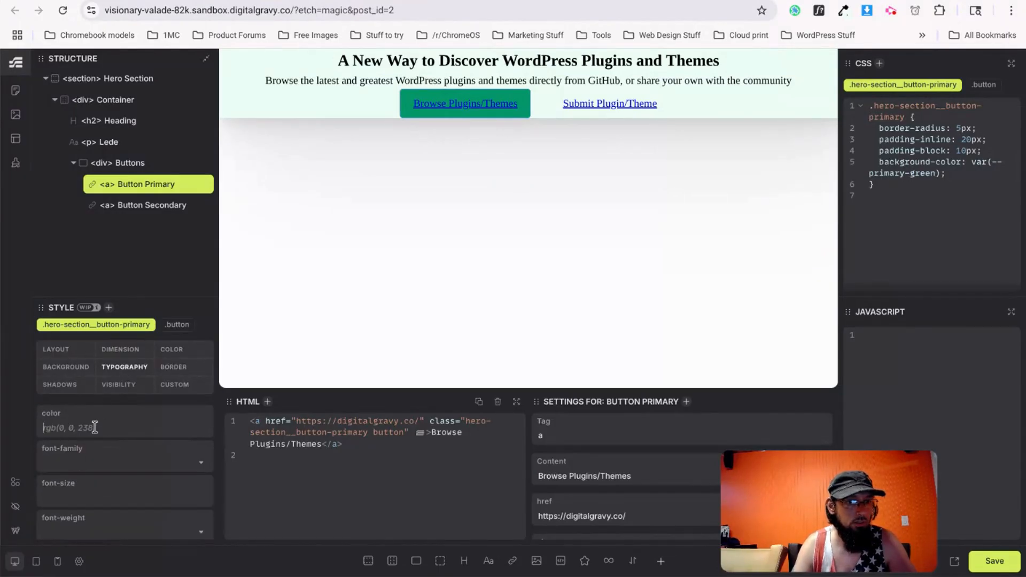
type("whte")
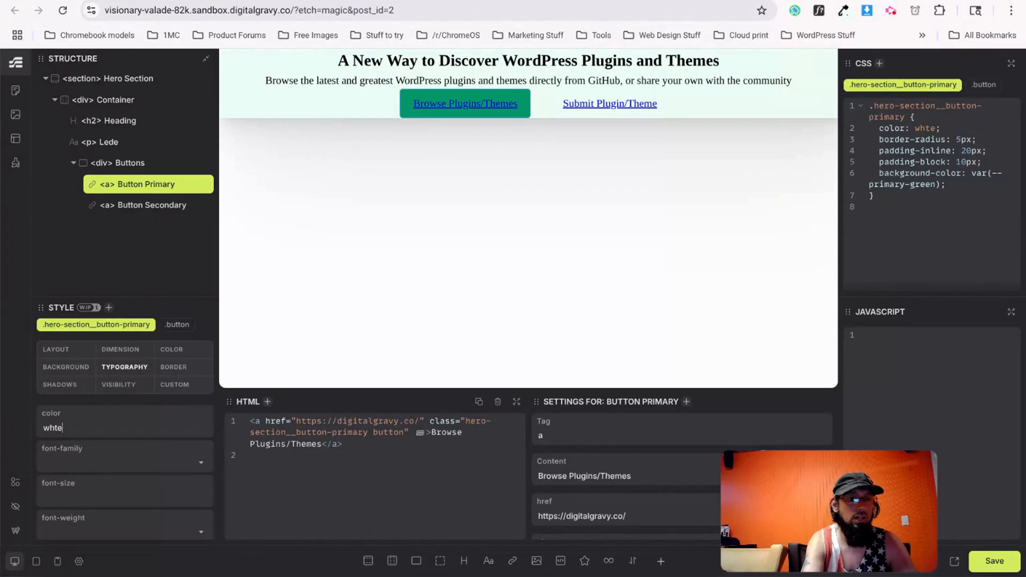
left_click(83, 494)
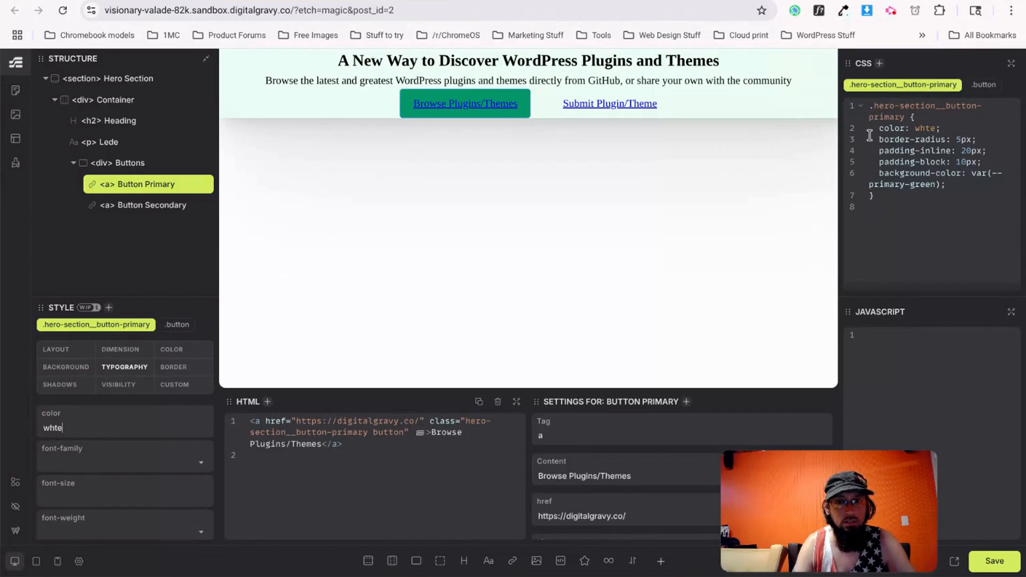
left_click(54, 427)
type("i")
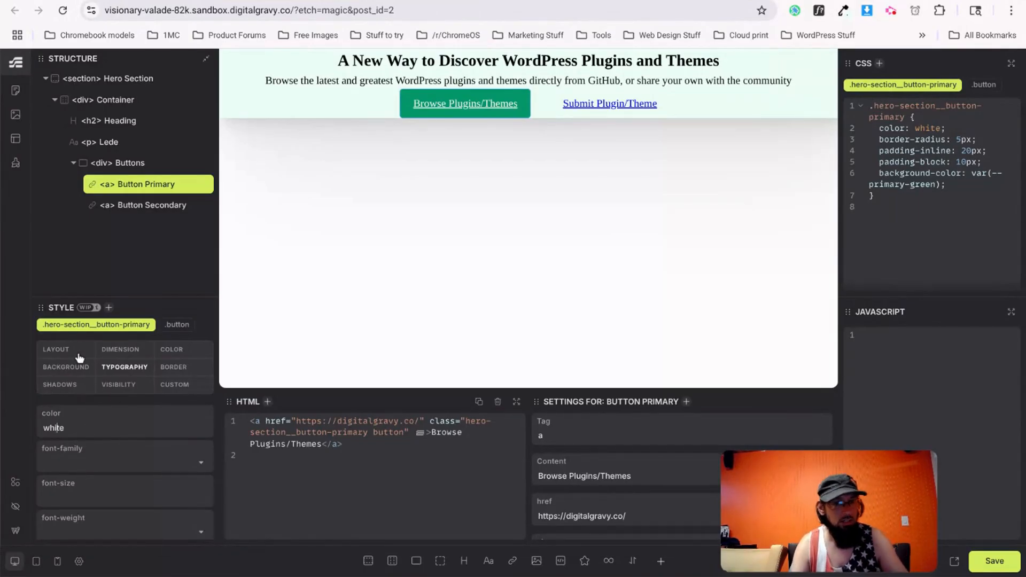
scroll(87, 495, "down", 3)
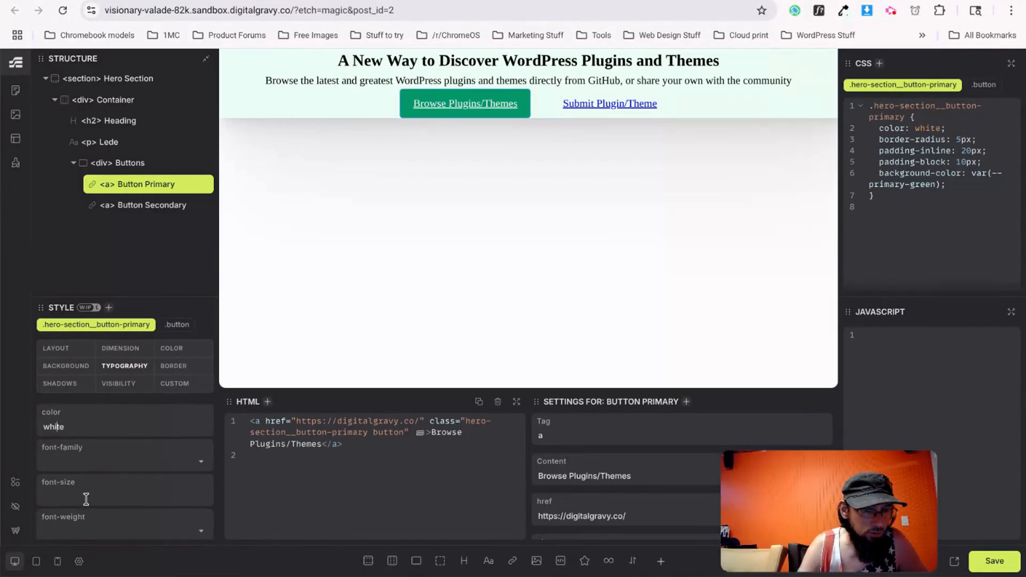
left_click(89, 479)
type("none")
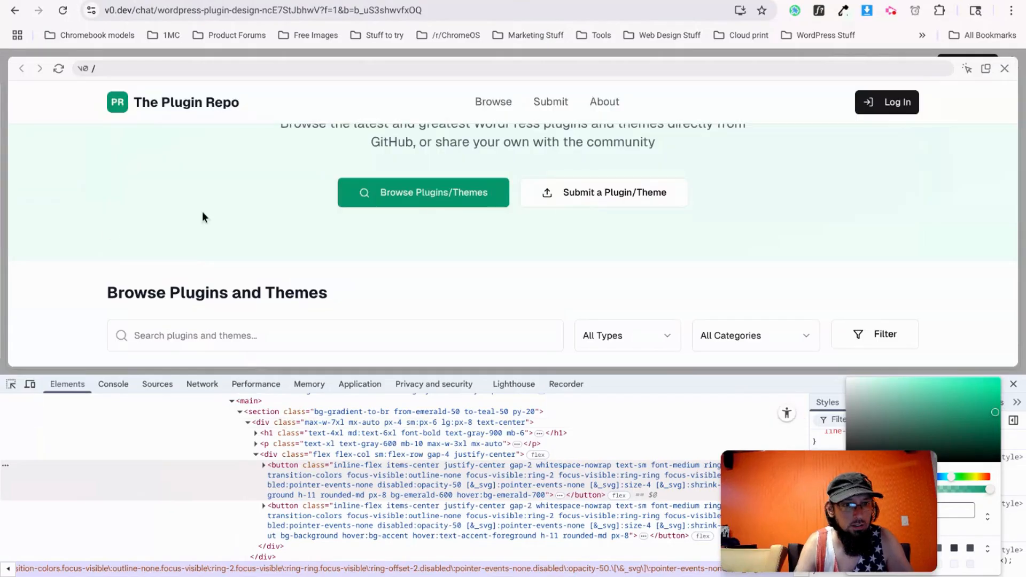
Toggle the font identifier extension, then inspect the v0.dev Browse Plugins/Themes button in DevTools.
left_click(819, 10)
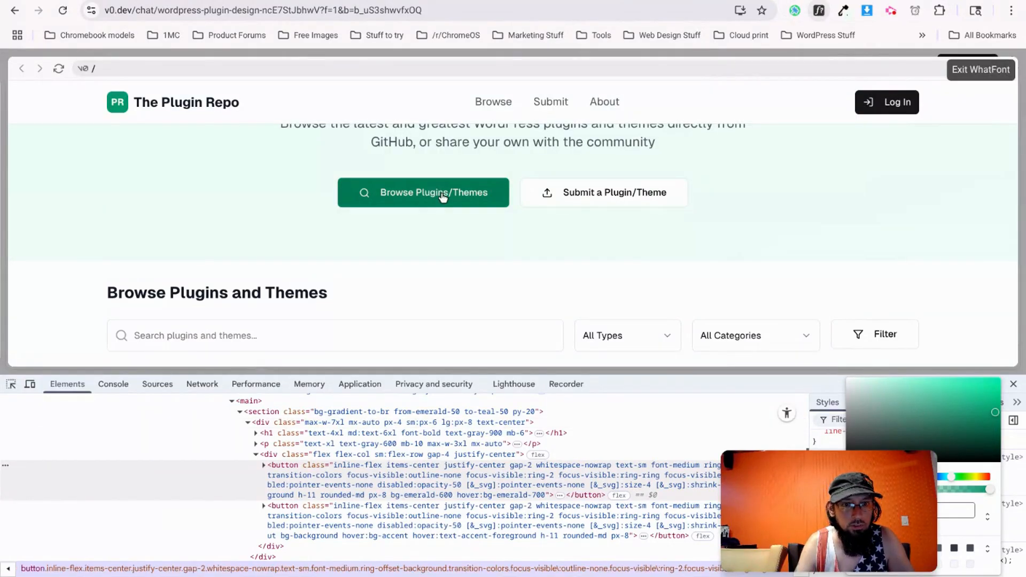
left_click(819, 12)
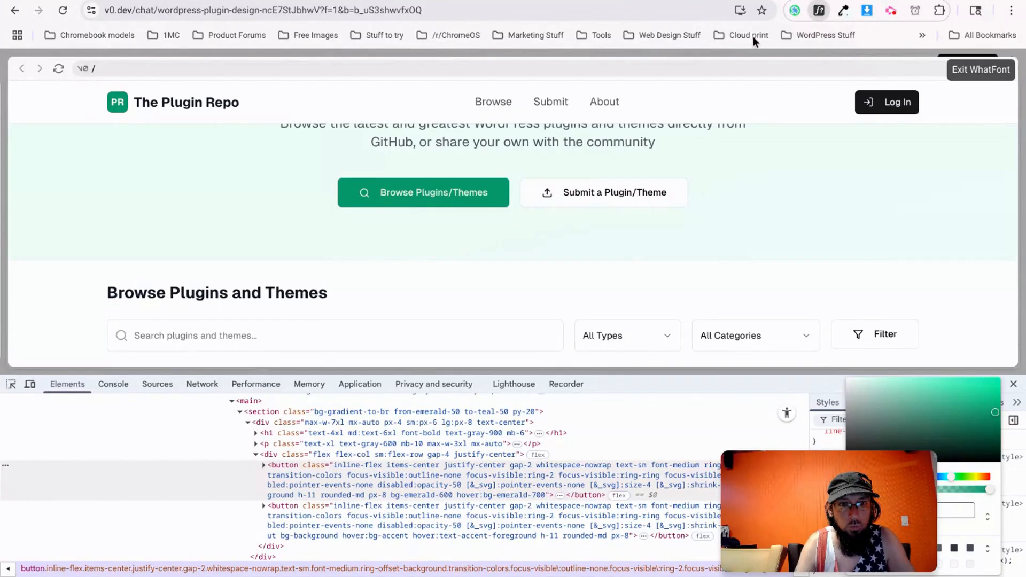
right_click(407, 197)
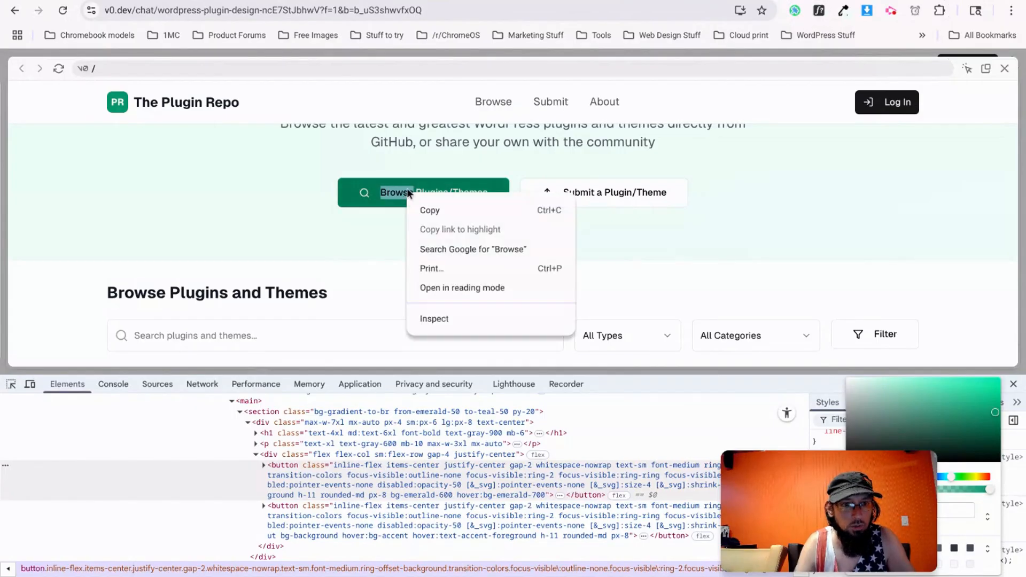
left_click(428, 319)
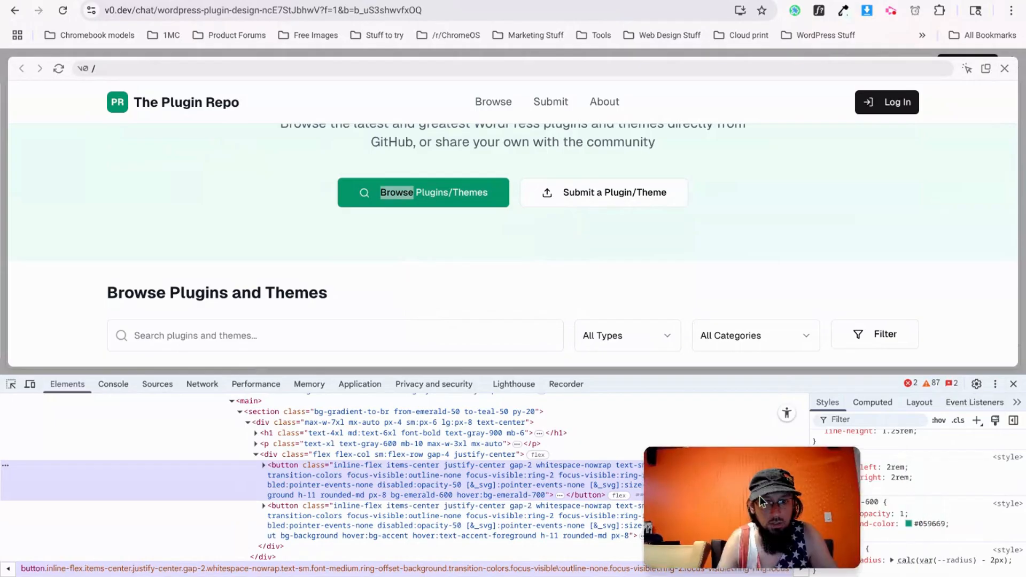
Review the button's CSS in the DevTools Styles pane and start the element picker.
left_click_drag(761, 501, 593, 505)
scroll(892, 499, "up", 5)
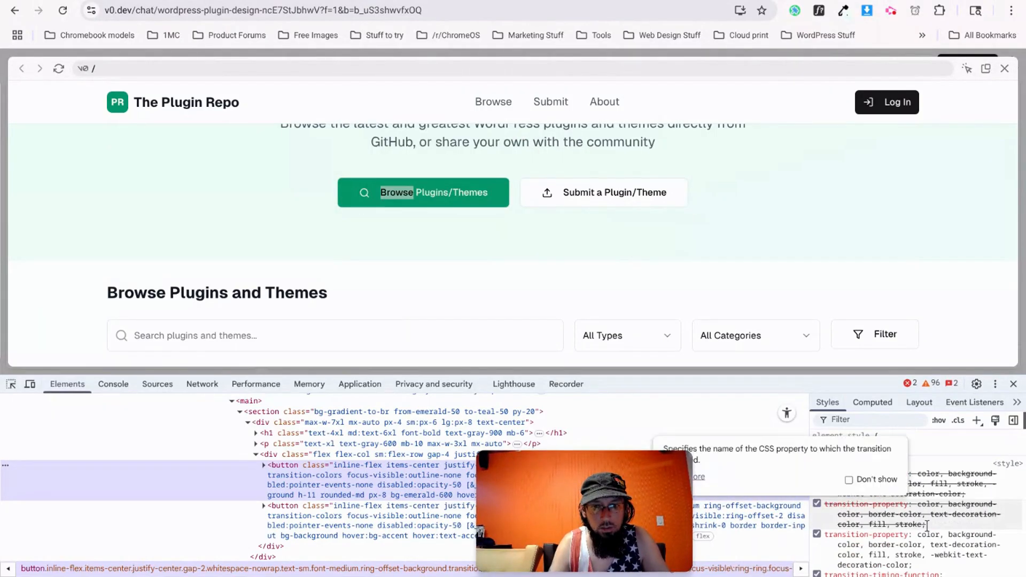
scroll(908, 529, "down", 5)
scroll(897, 538, "down", 5)
scroll(844, 551, "down", 5)
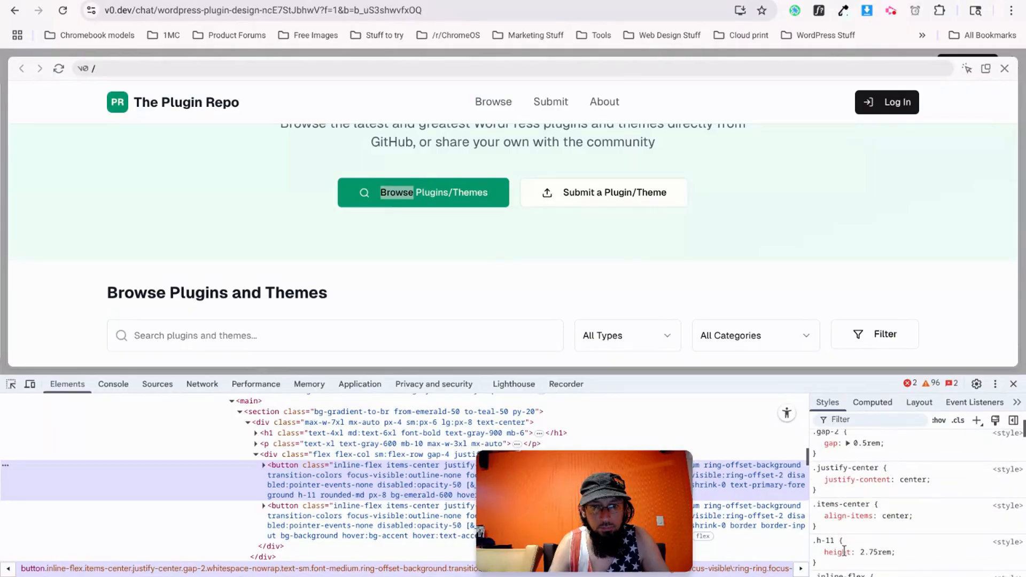
scroll(934, 497, "down", 10)
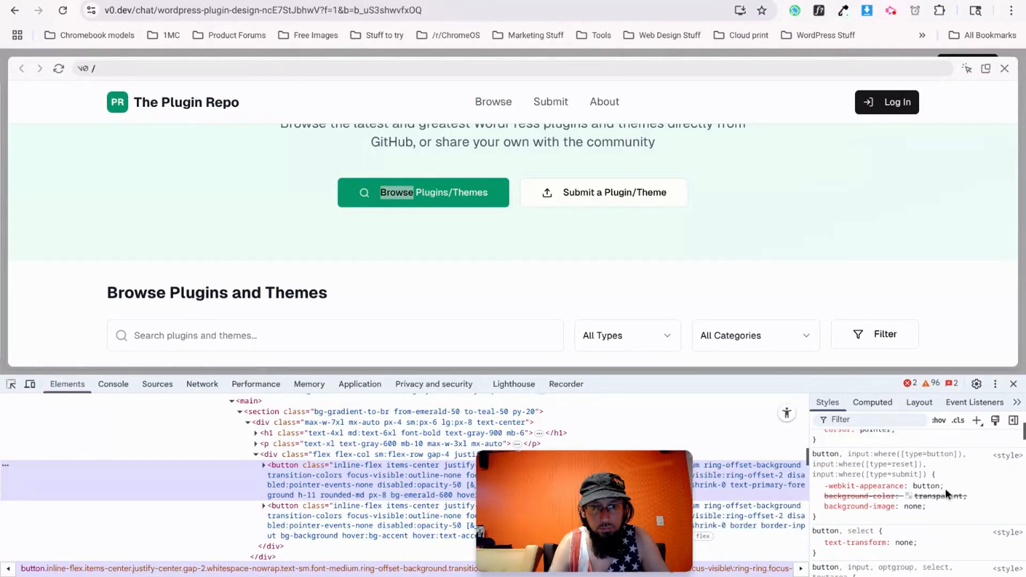
scroll(943, 492, "down", 10)
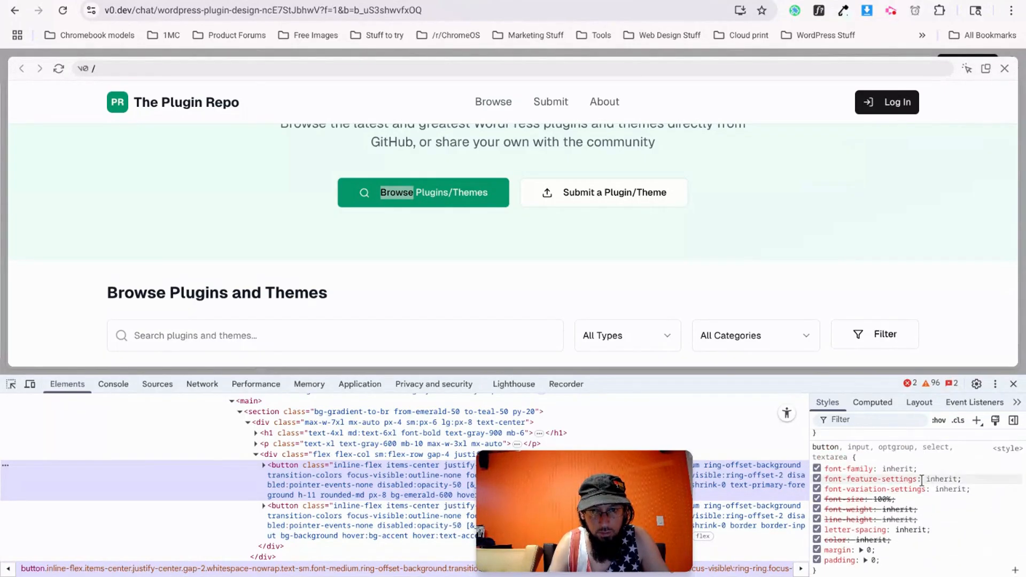
scroll(961, 541, "up", 1)
scroll(960, 540, "up", 15)
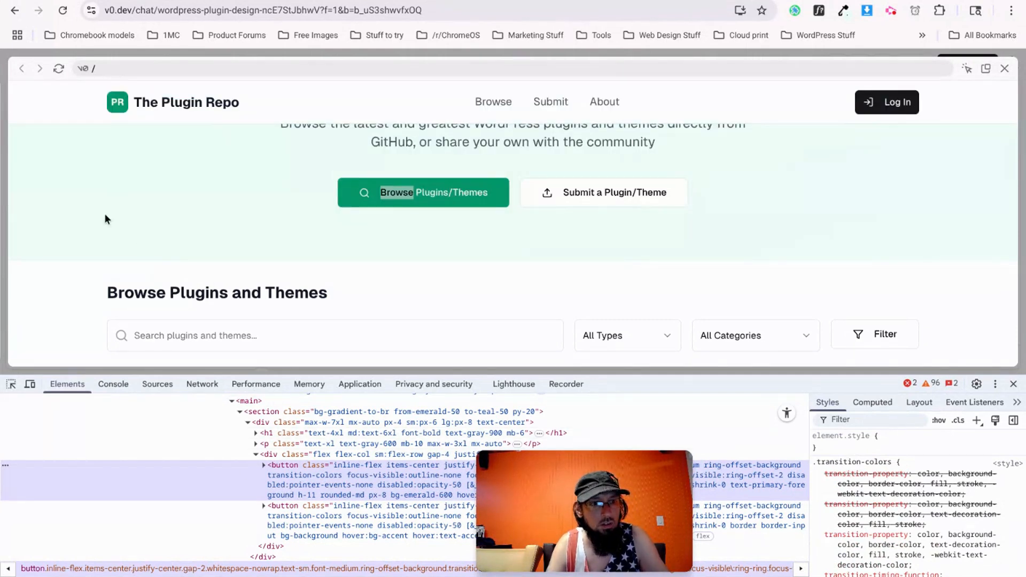
left_click(105, 219)
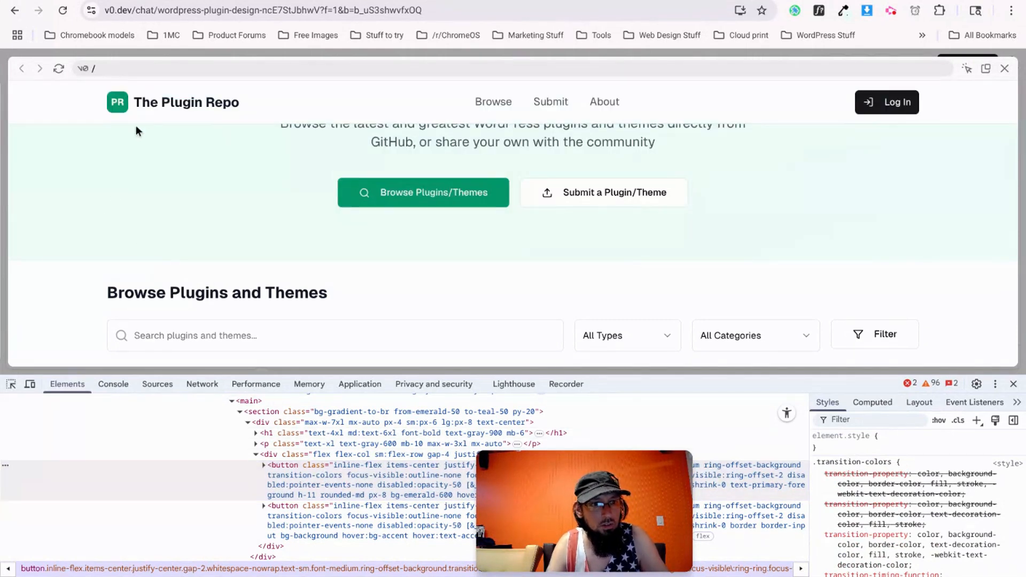
left_click(966, 69)
Back in Etch, set the primary button's font family to sans-serif.
key("ctrl+Tab")
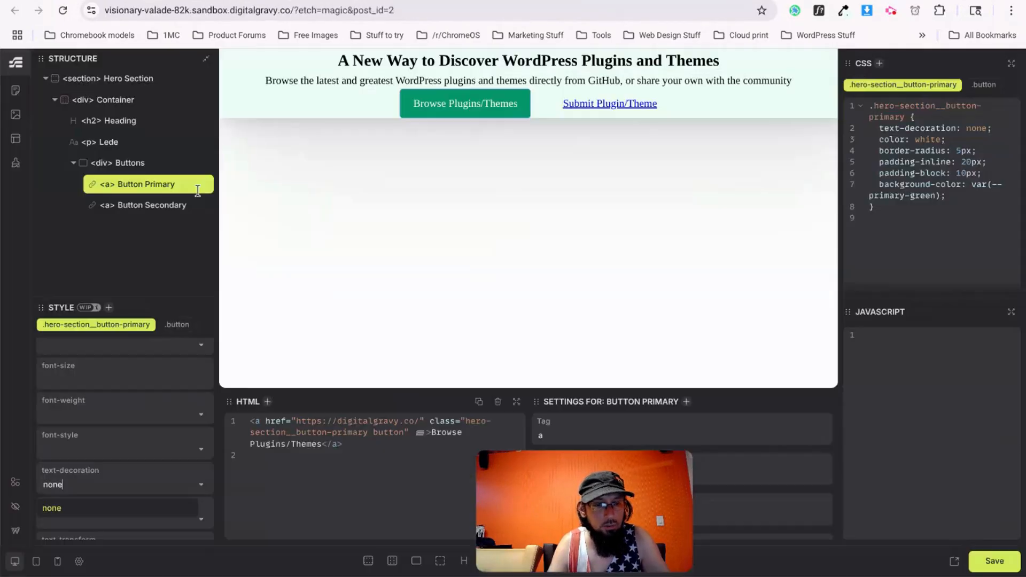
scroll(110, 405, "up", 3)
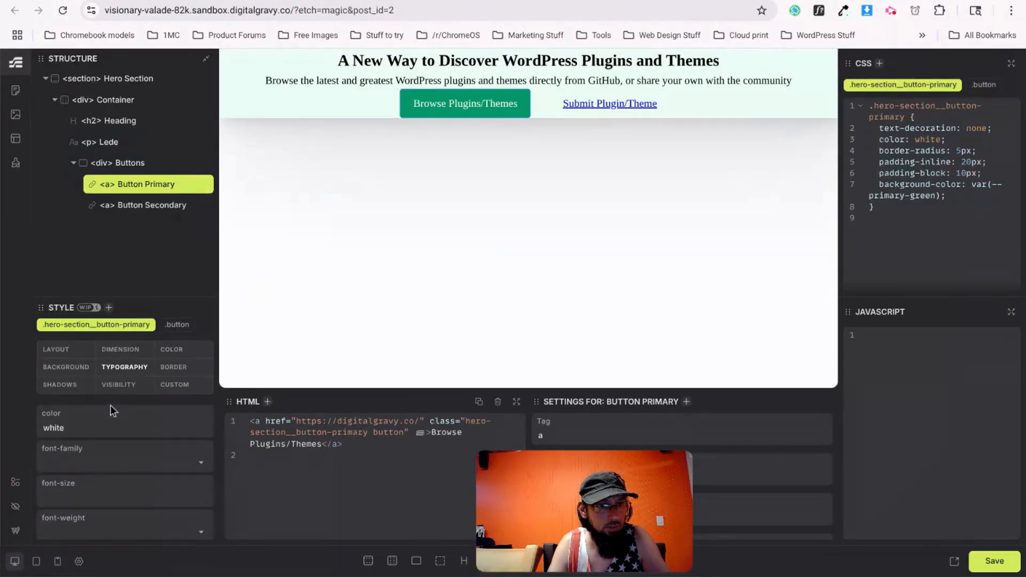
left_click(84, 460)
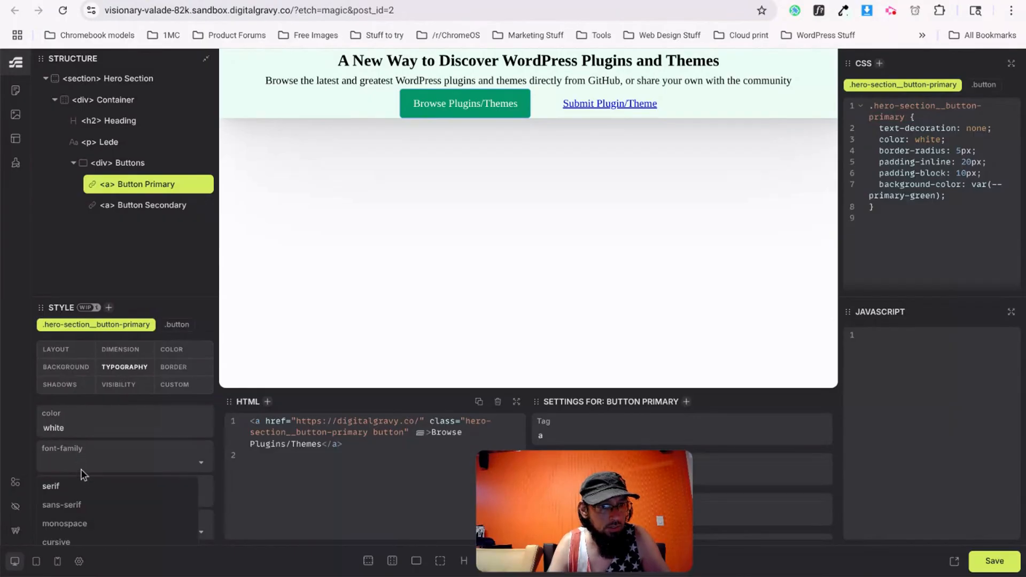
left_click(74, 506)
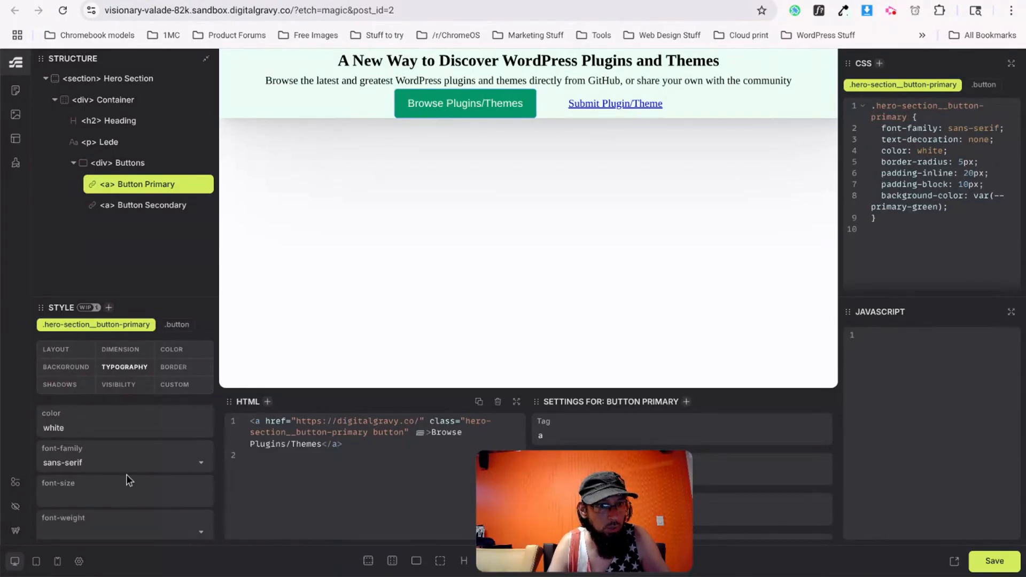
scroll(105, 483, "down", 2)
left_click(85, 435)
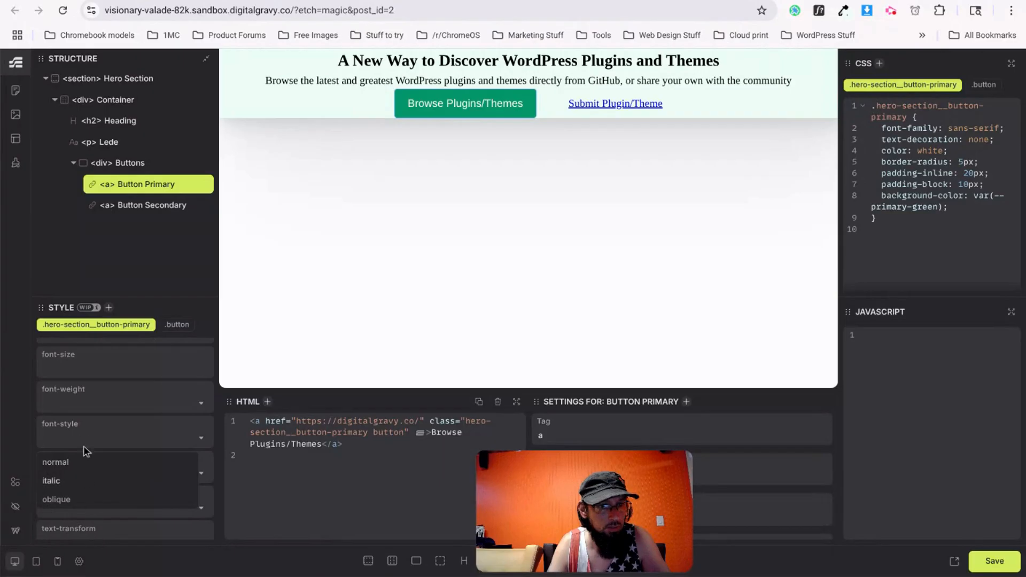
left_click(157, 540)
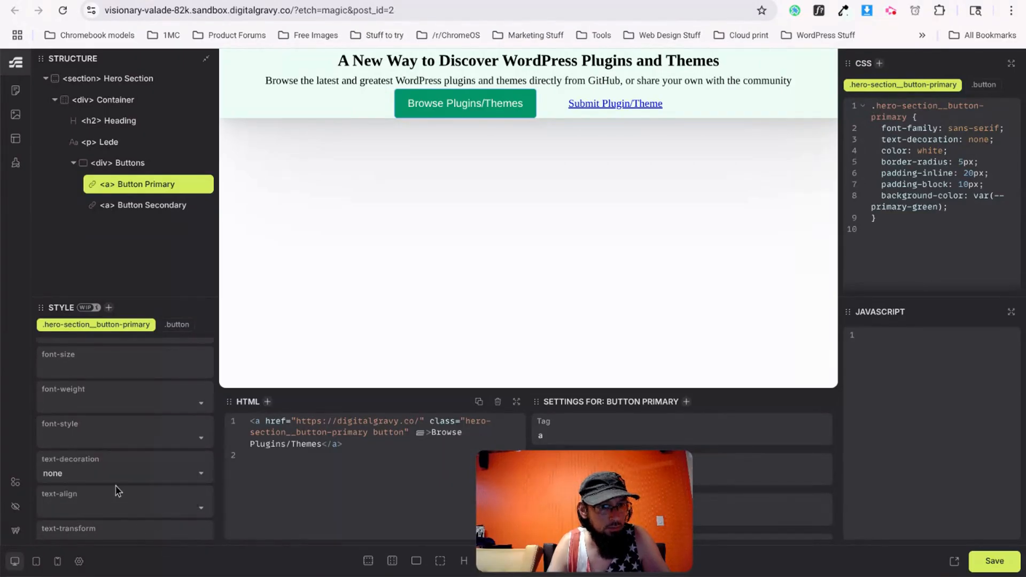
Set the primary button's font weight to 600, then return to the v0.dev reference.
left_click(94, 396)
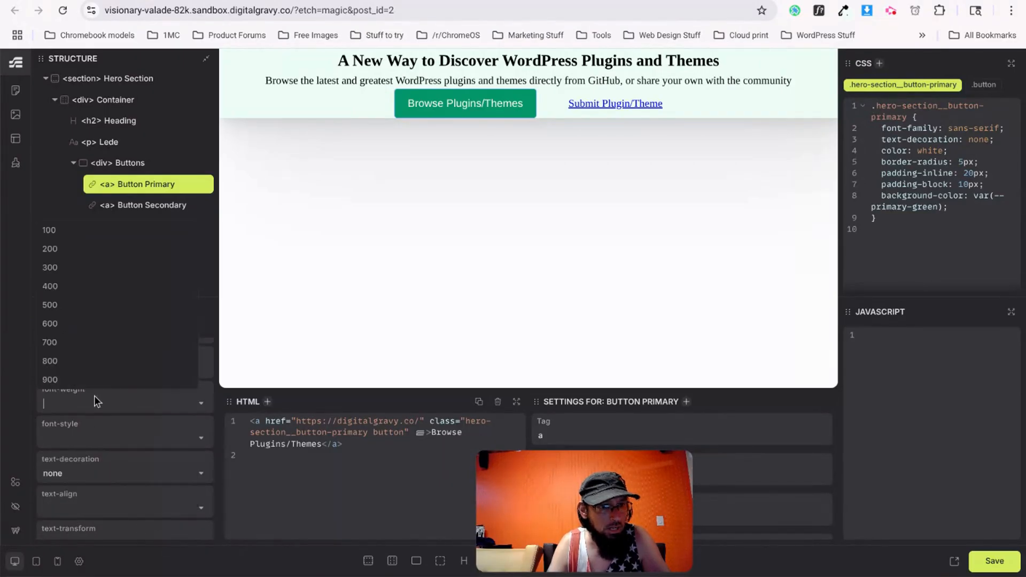
left_click(55, 303)
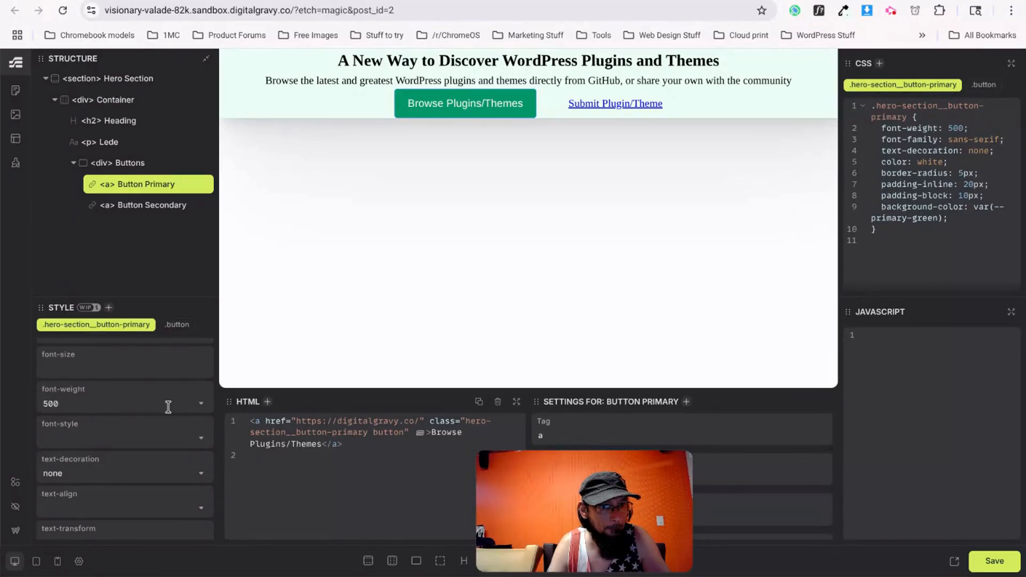
left_click(167, 407)
left_click(51, 322)
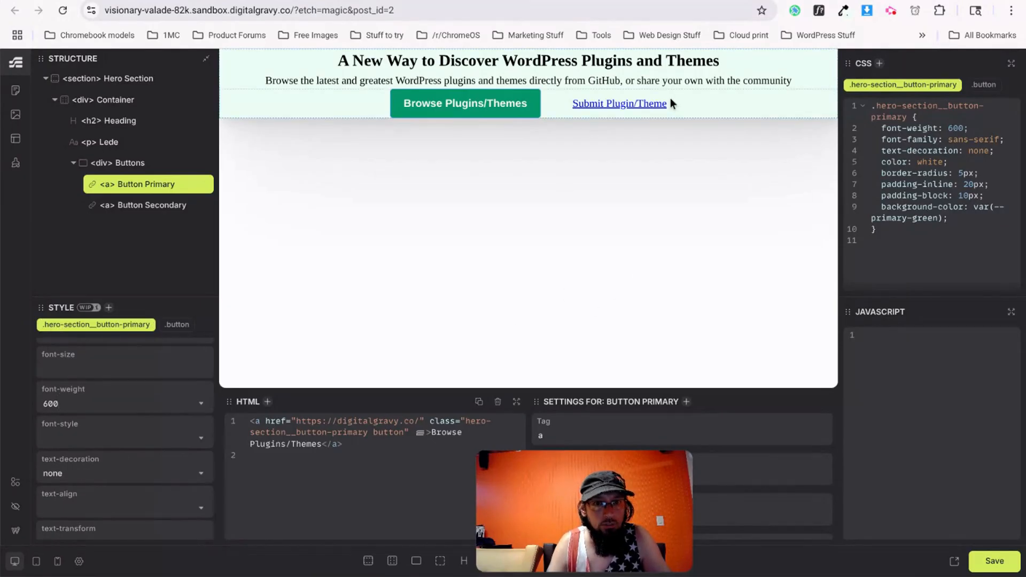
left_click(408, 1)
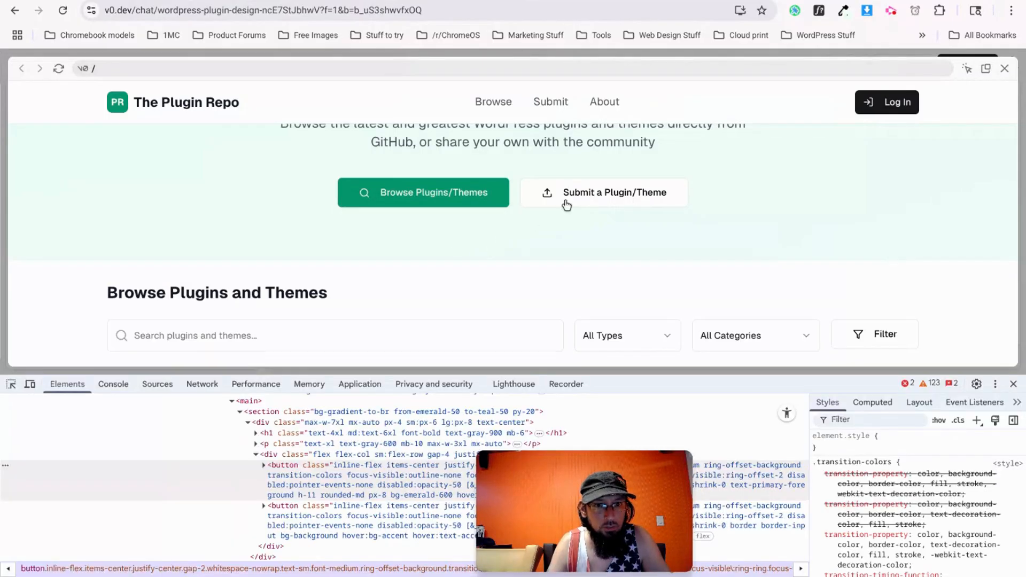
Select the Submit Plugin/Theme button in Etch and set its font weight to 600.
key("ctrl+shift+Tab")
left_click(660, 103)
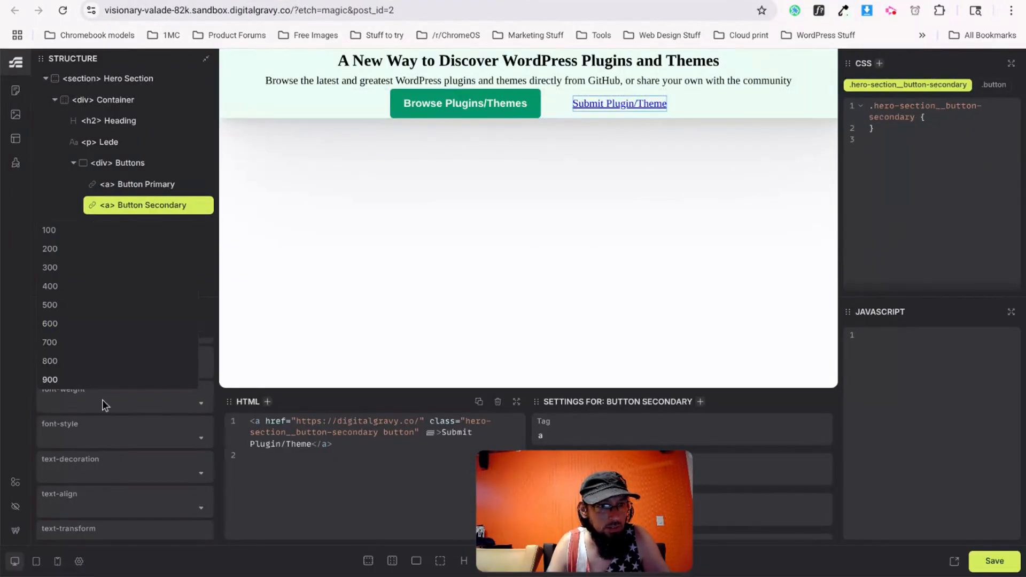
left_click(106, 437)
left_click(75, 435)
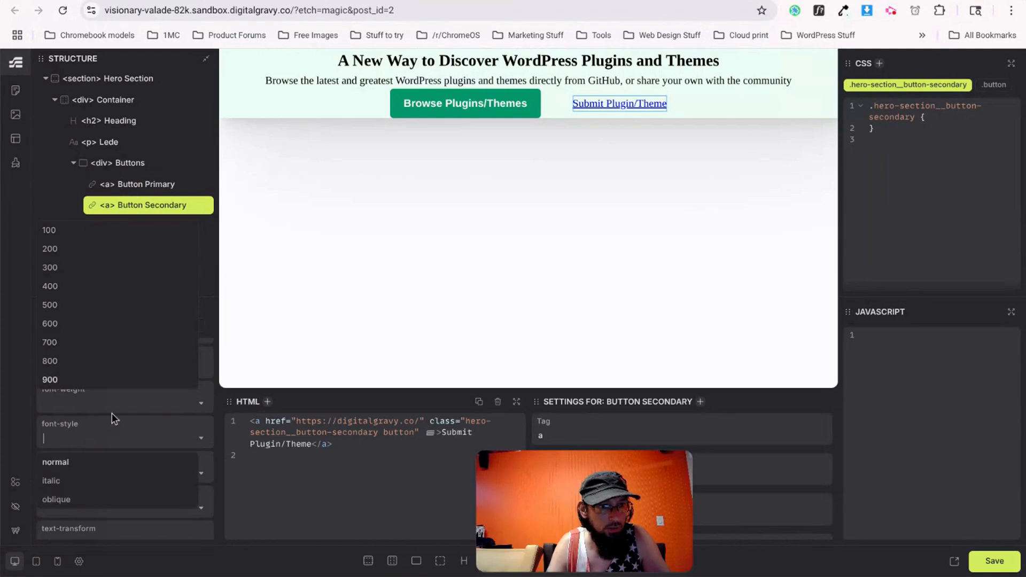
left_click(105, 345)
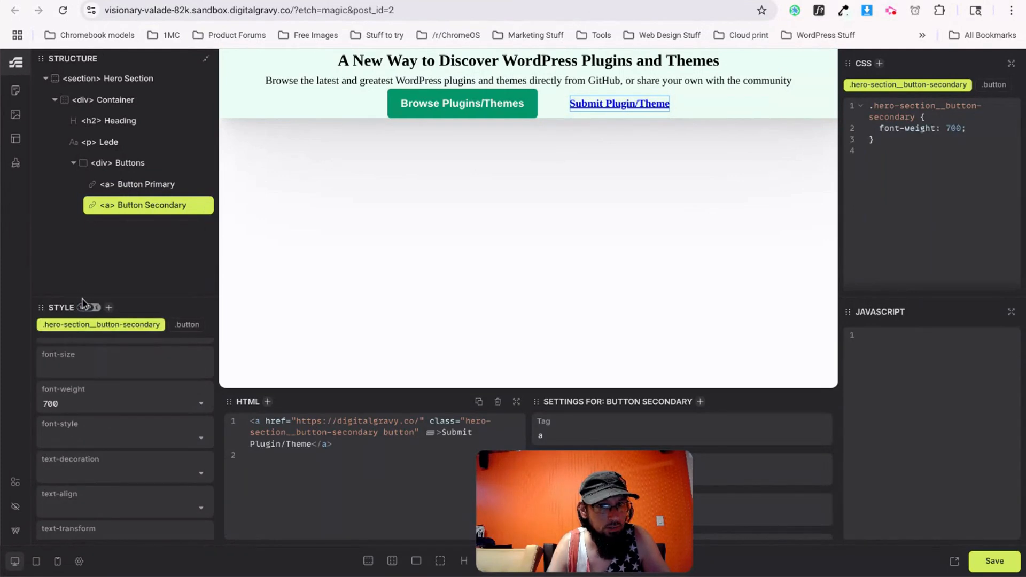
left_click(203, 405)
left_click(70, 324)
Set the secondary button's background color to white.
scroll(68, 381, "up", 2)
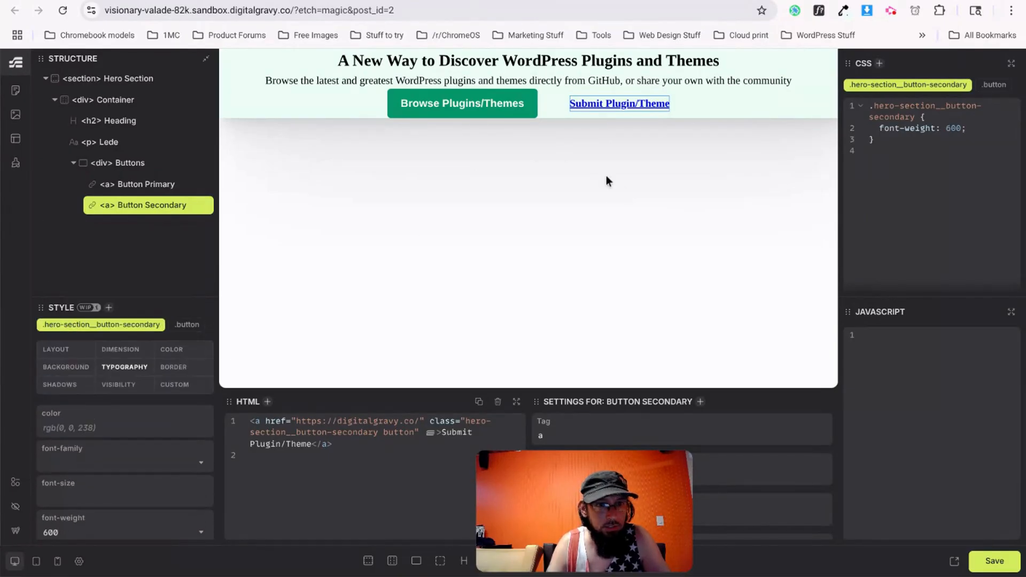
left_click(55, 372)
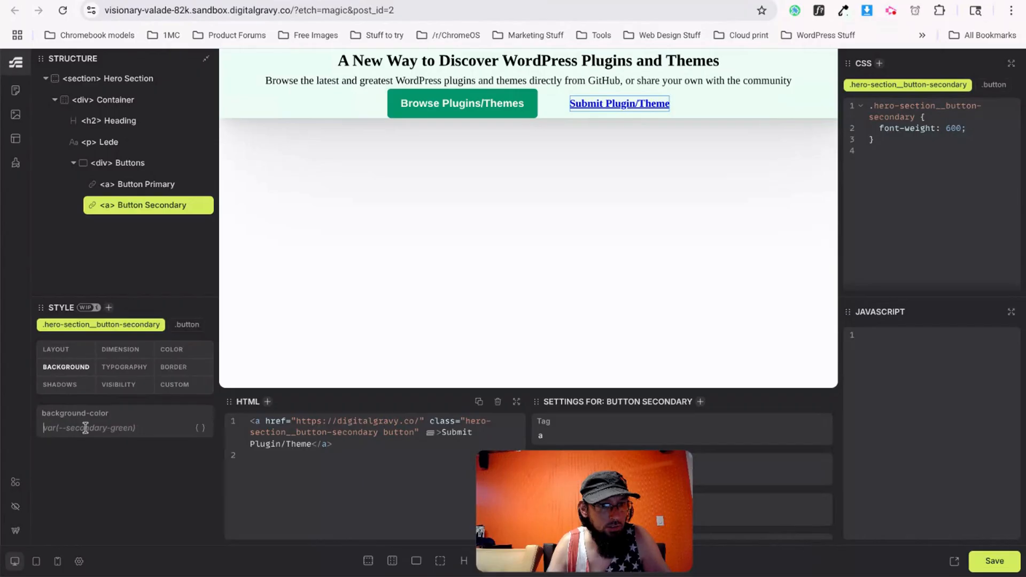
type("white")
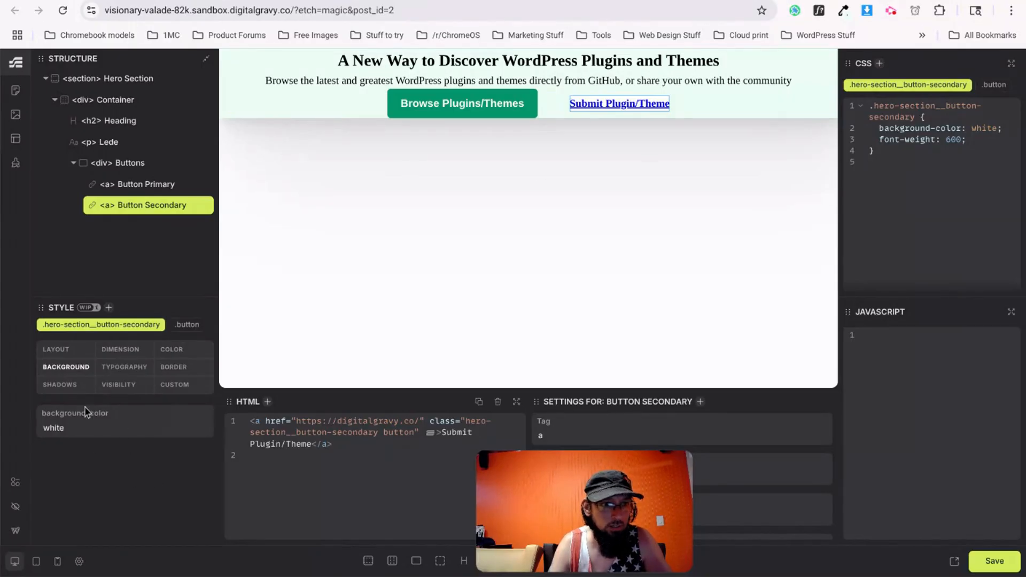
Give the secondary button 10px block padding and 20px inline padding.
left_click(67, 350)
left_click(86, 502)
type("10px")
key("Tab")
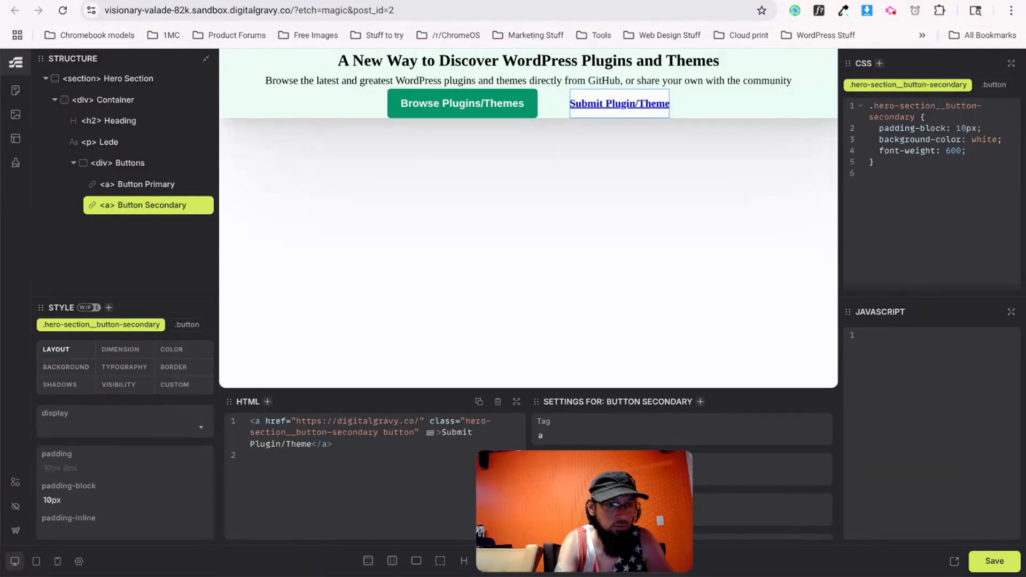
type("20px")
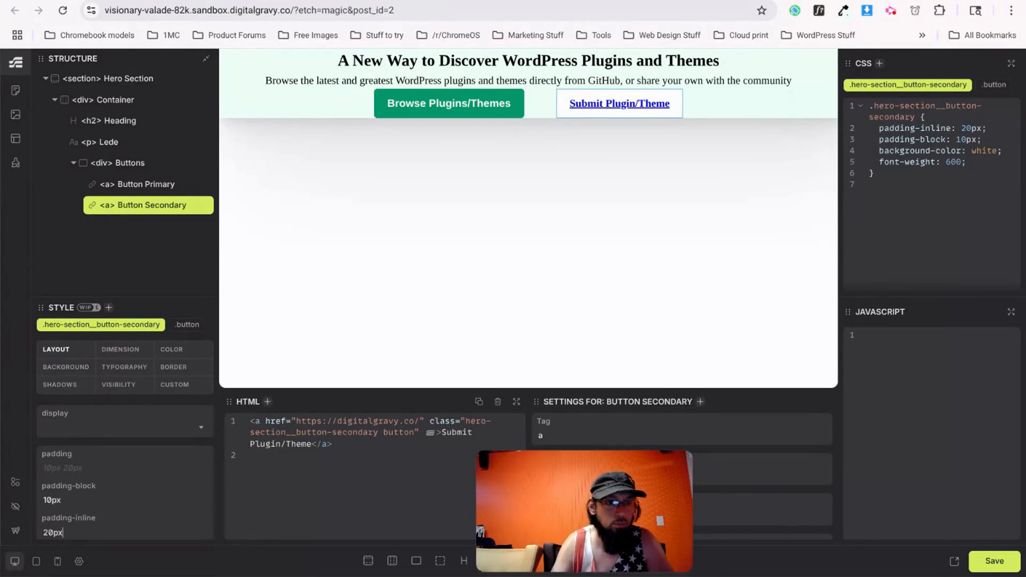
scroll(88, 459, "down", 3)
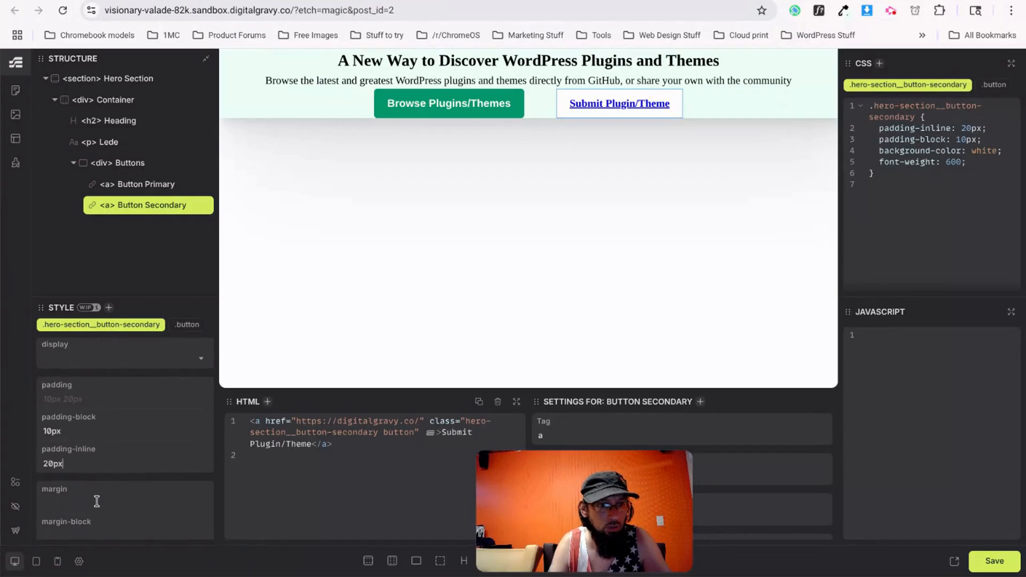
scroll(96, 501, "down", 3)
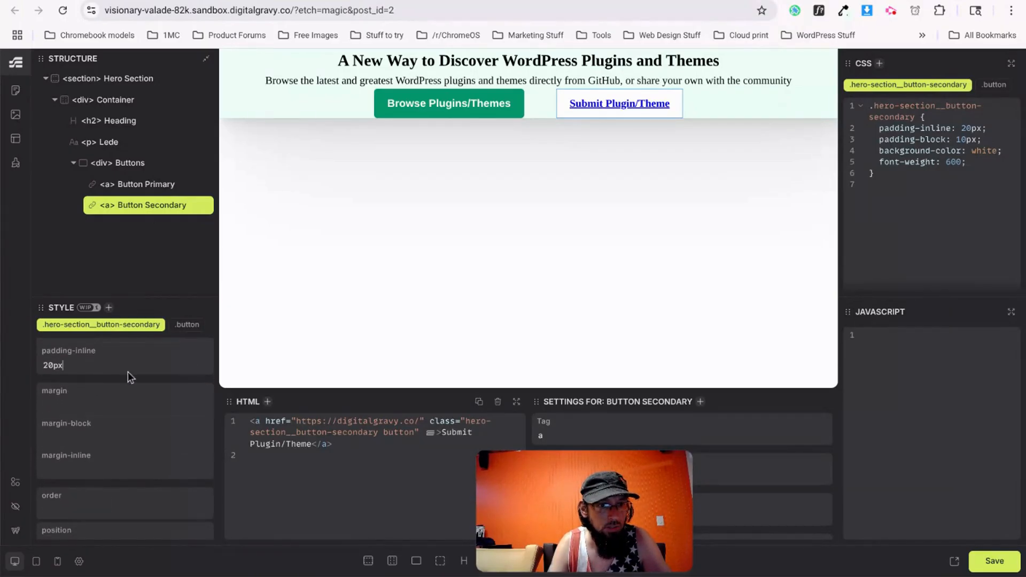
scroll(128, 377, "up", 3)
Round the secondary button's corners with a 5px border radius.
left_click(174, 368)
scroll(79, 498, "down", 1)
scroll(79, 498, "down", 3)
left_click(84, 496)
type("5p")
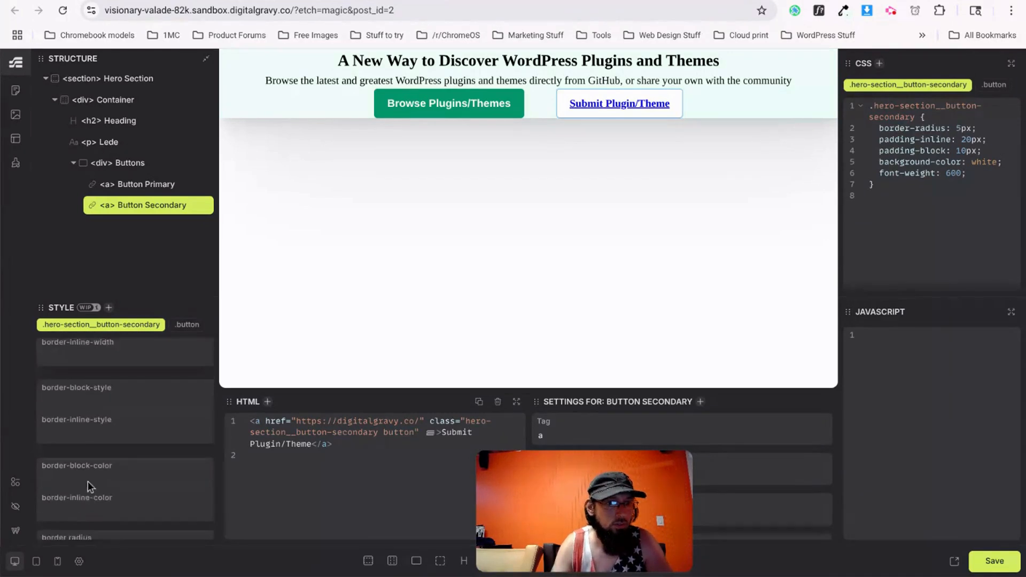
scroll(88, 481, "up", 4)
Make the secondary button text black with text-decoration set to none.
left_click(120, 369)
left_click(74, 425)
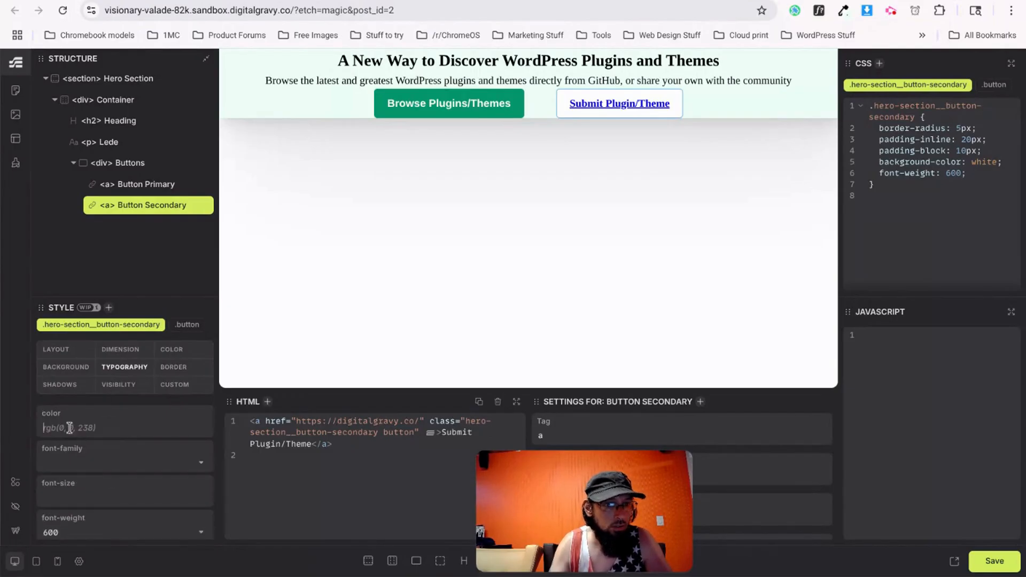
type("black")
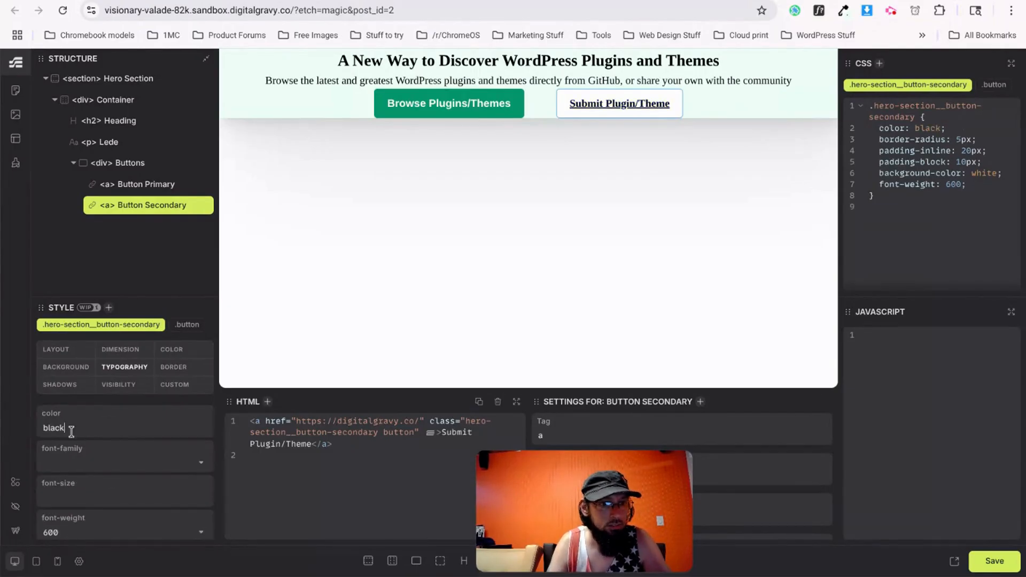
scroll(83, 490, "down", 3)
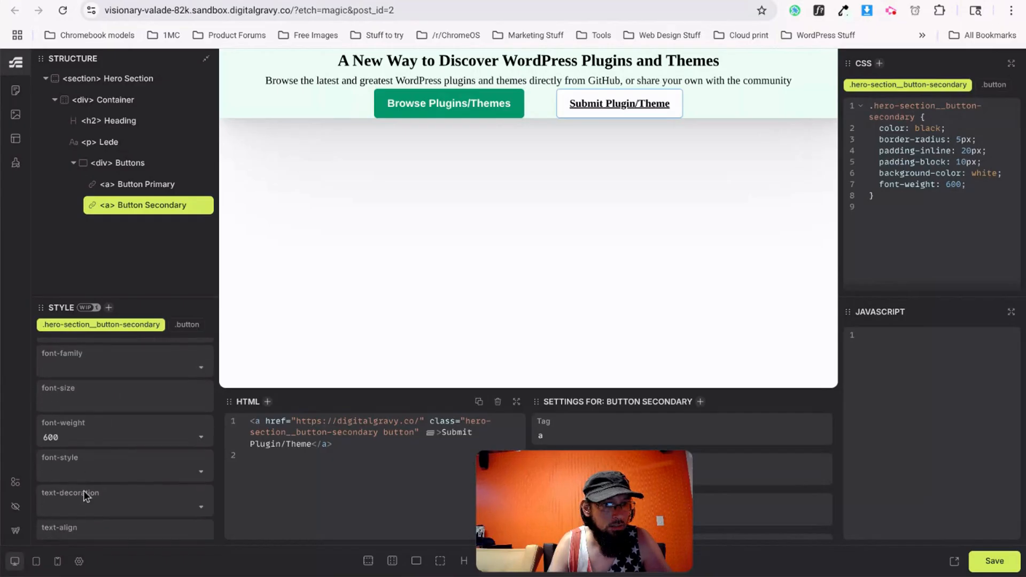
left_click(91, 480)
left_click(63, 522)
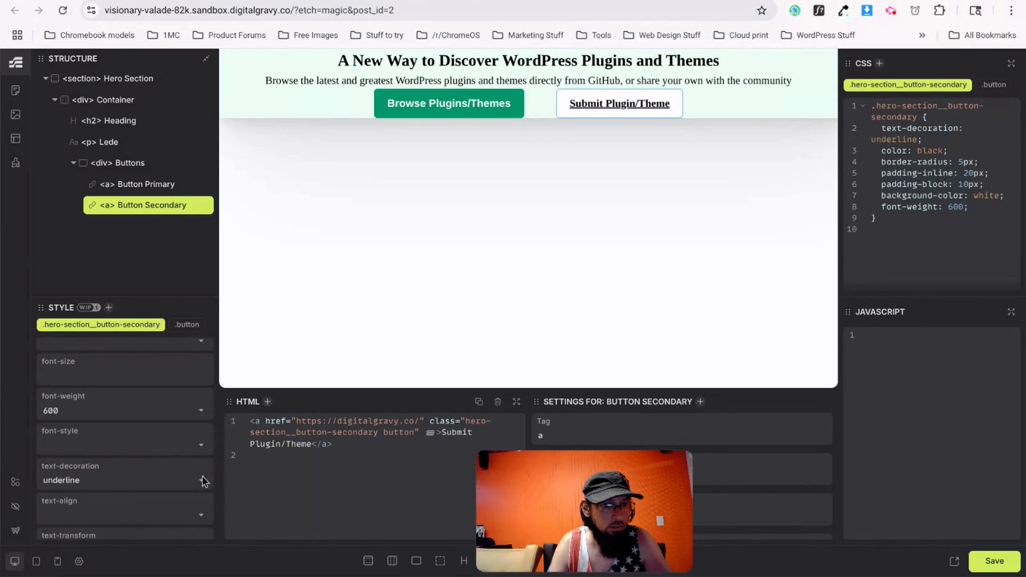
left_click(203, 481)
left_click(72, 500)
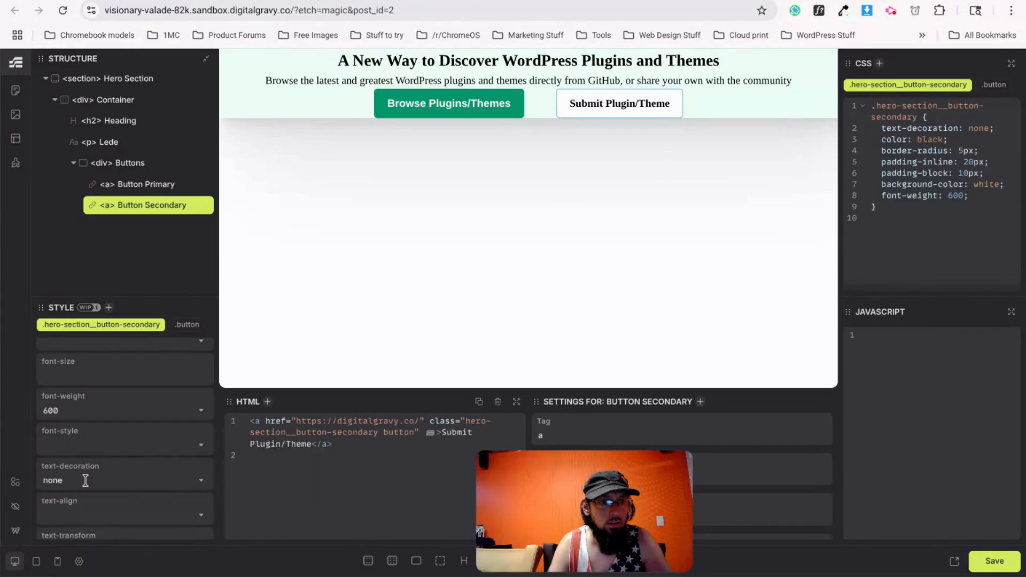
scroll(49, 475, "up", 1)
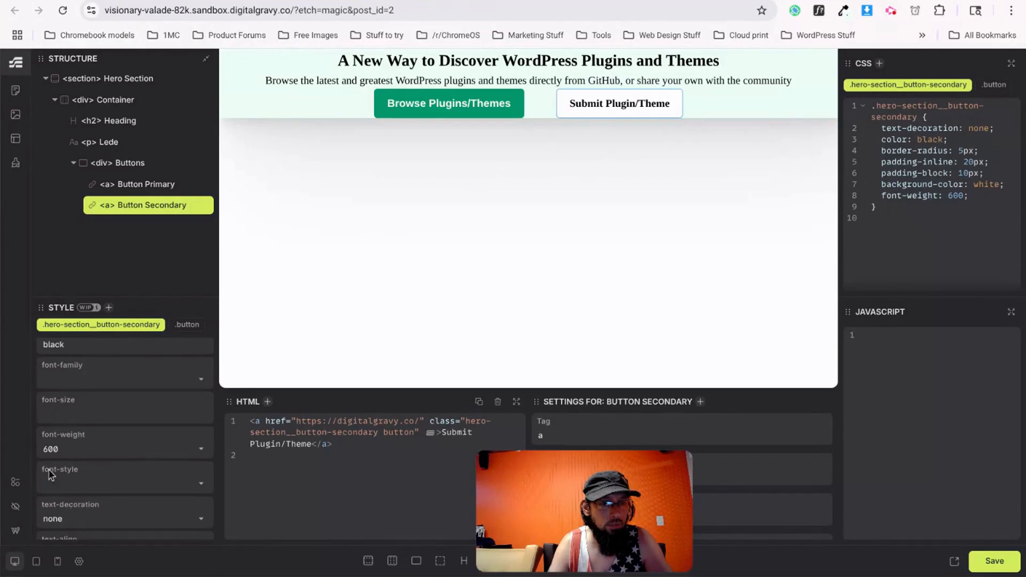
scroll(49, 475, "up", 2)
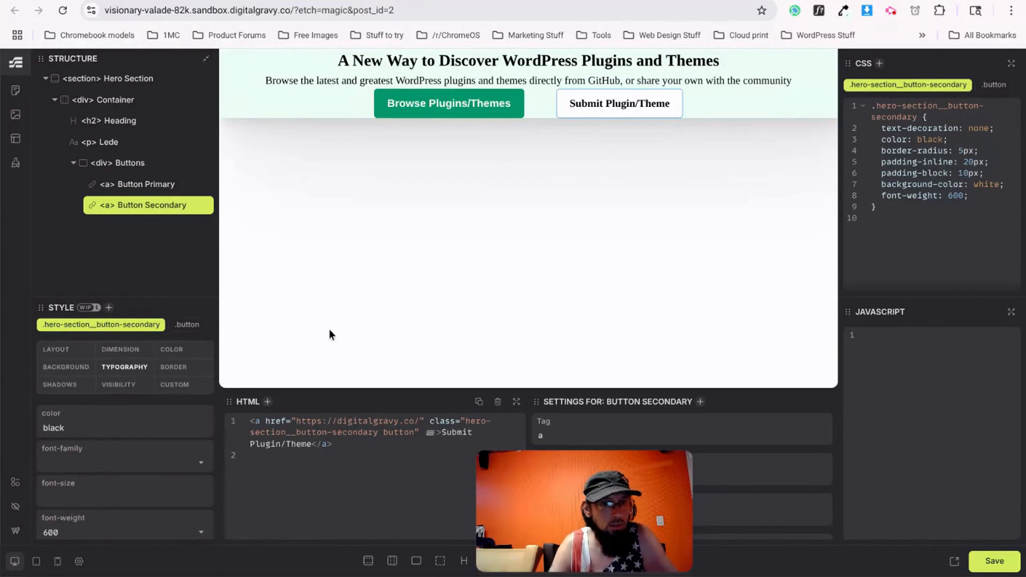
Delete the font-family rule from the Browse Plugins/Themes primary button's CSS.
left_click(467, 109)
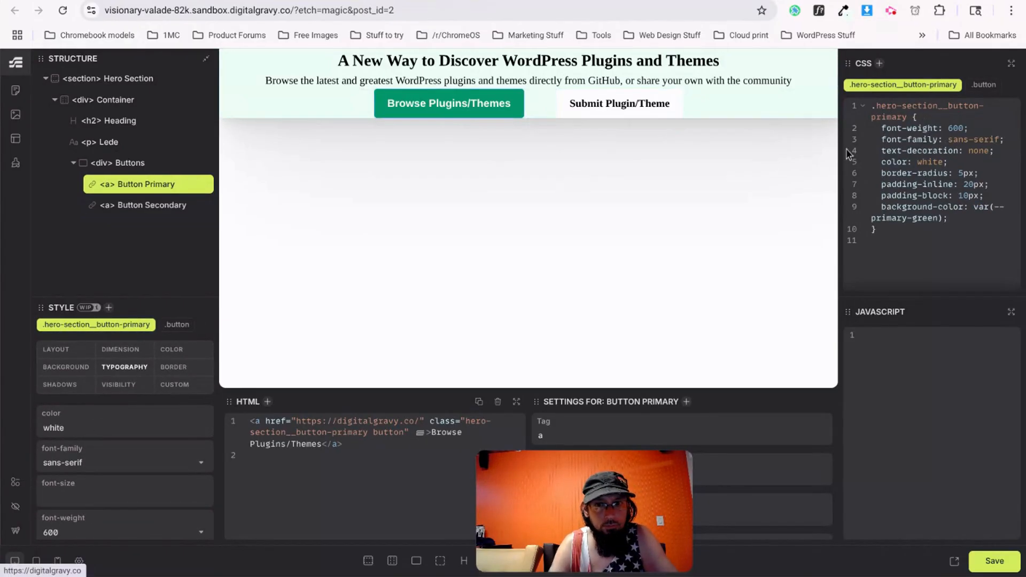
left_click_drag(1011, 143, 881, 140)
key("BackSpace")
key("BackSpace")
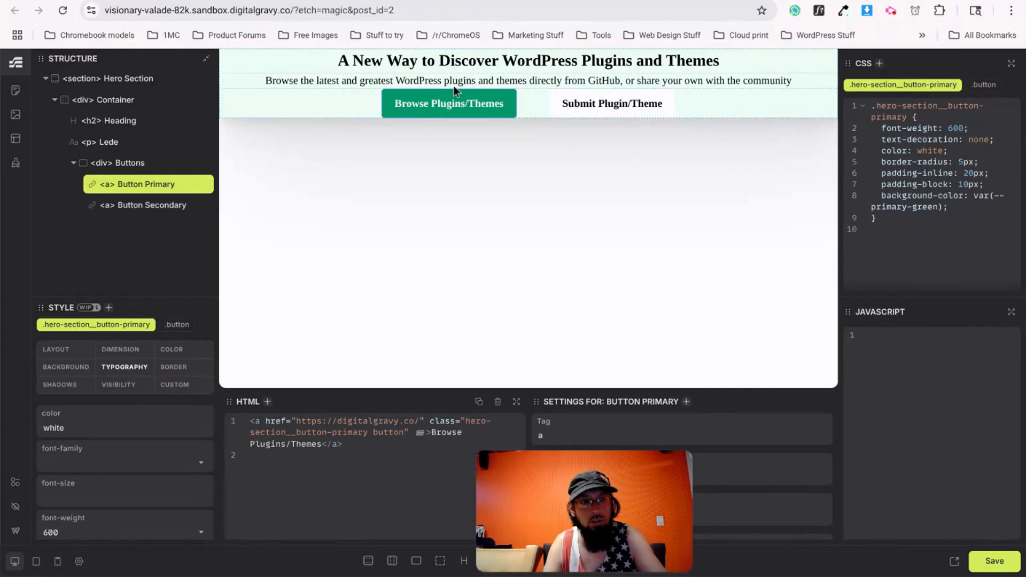
Add the 'section' class to the Hero Section and set its font to sans-serif.
left_click(123, 78)
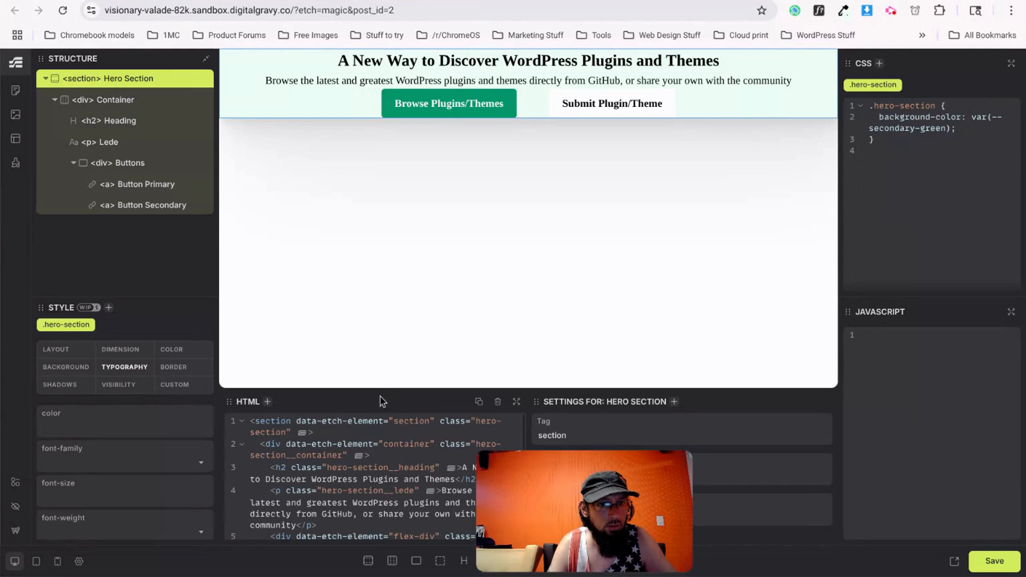
left_click(287, 432)
type("section")
key("Escape")
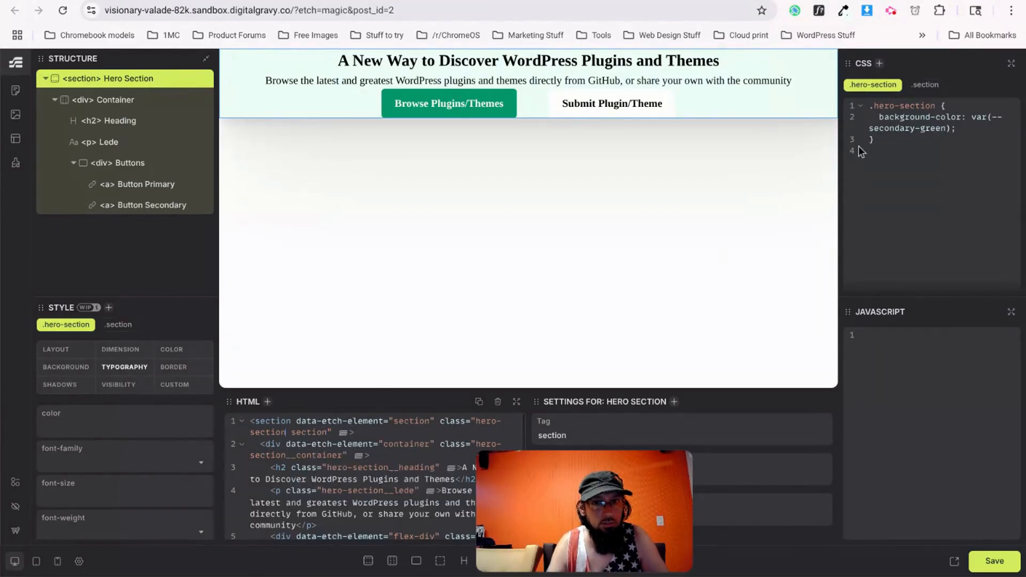
left_click(926, 85)
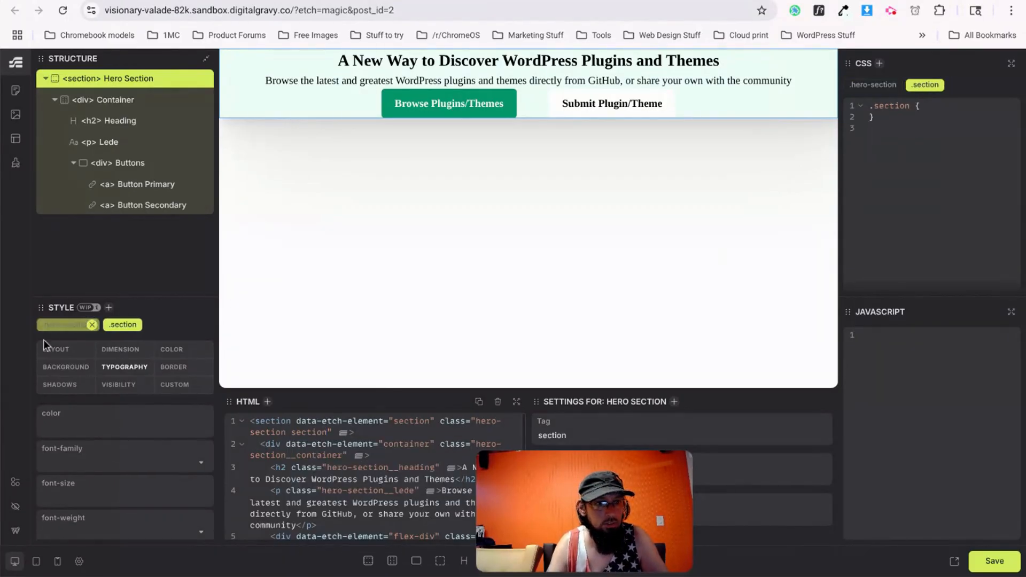
left_click(106, 463)
left_click(88, 511)
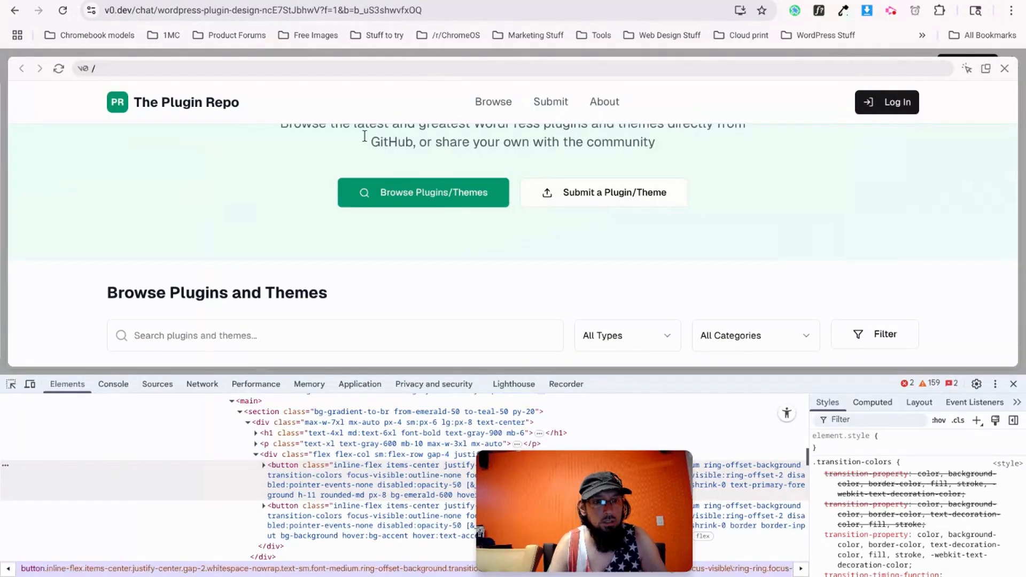
scroll(364, 137, "up", 3)
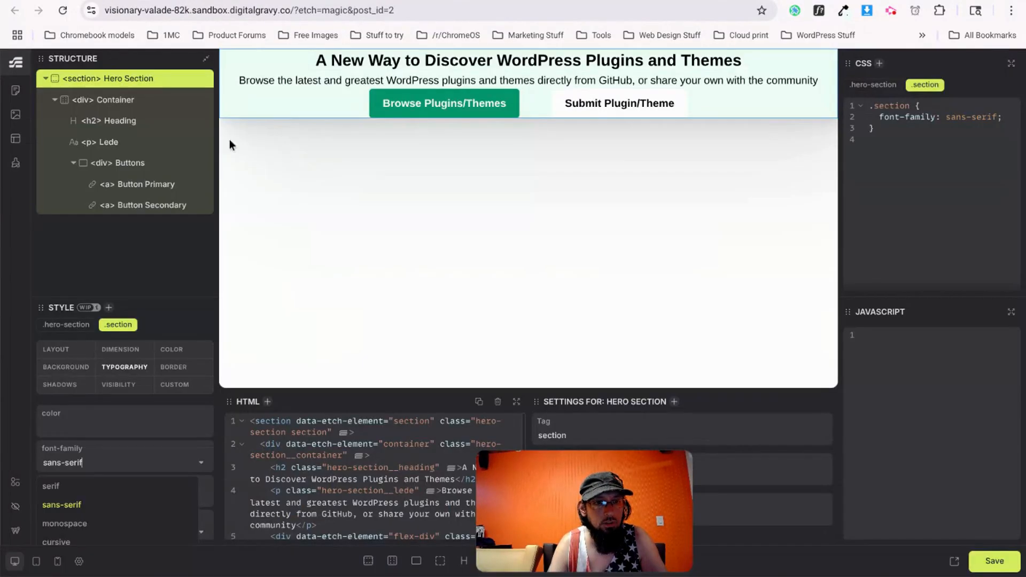
left_click(105, 86)
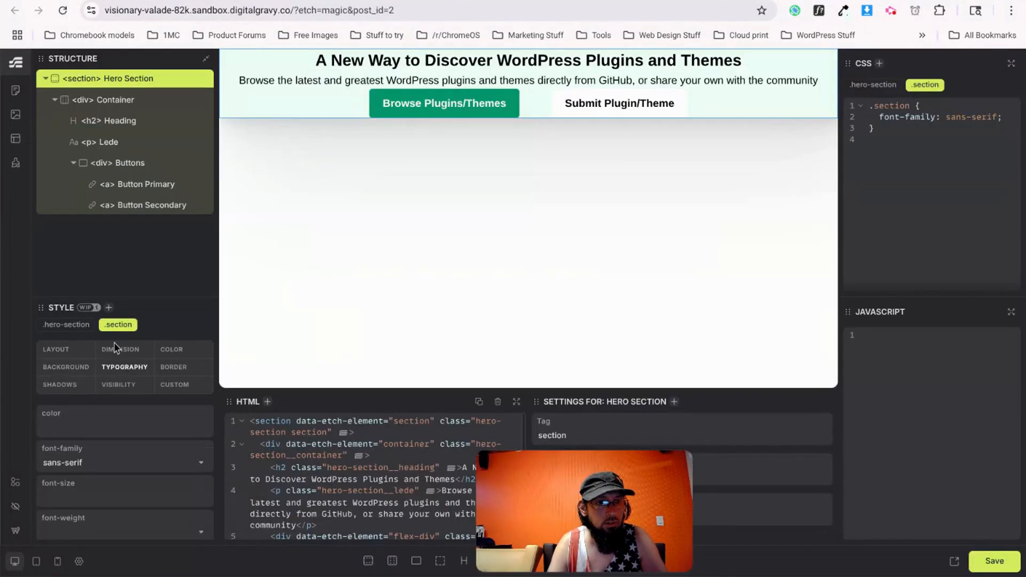
Give the .section rule a padding-block of 5rem.
left_click(74, 355)
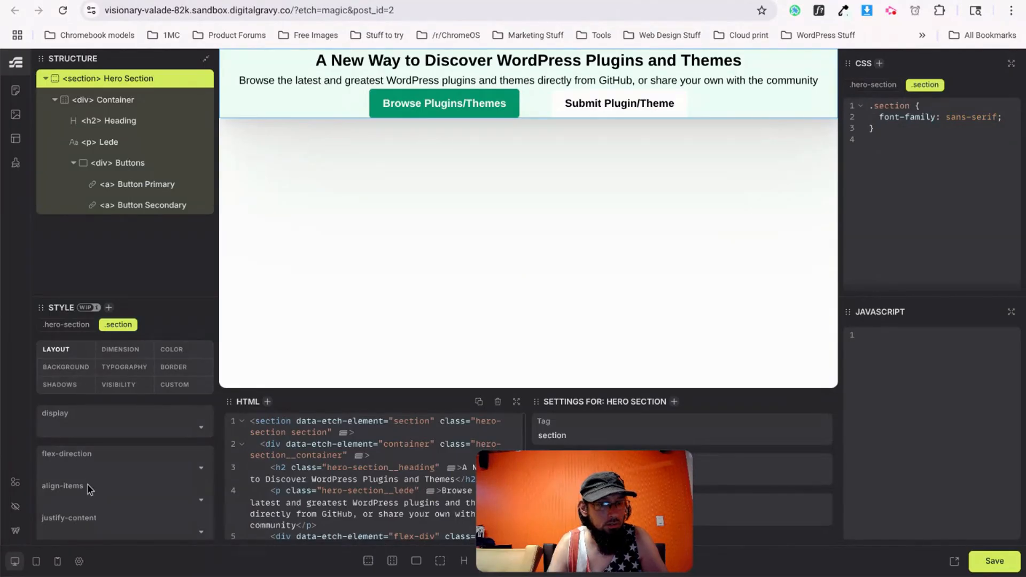
scroll(86, 500, "down", 2)
scroll(85, 500, "down", 2)
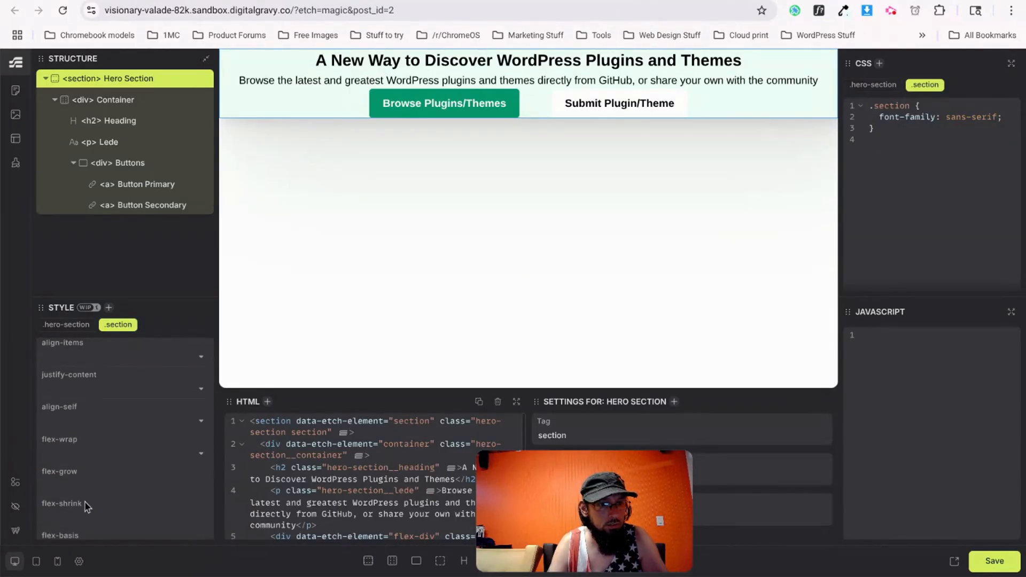
scroll(87, 505, "up", 5)
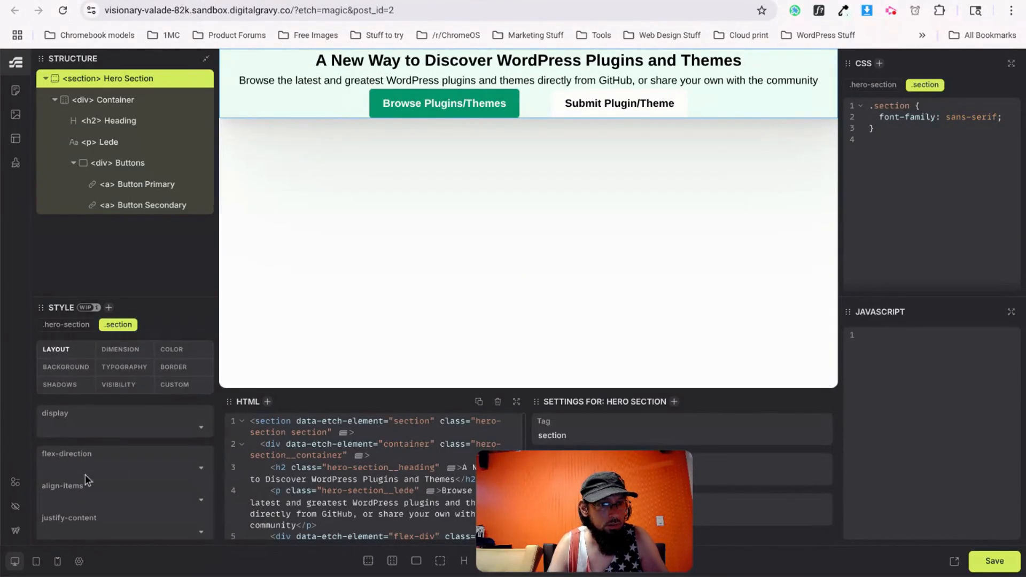
scroll(101, 490, "down", 2)
scroll(101, 492, "up", 2)
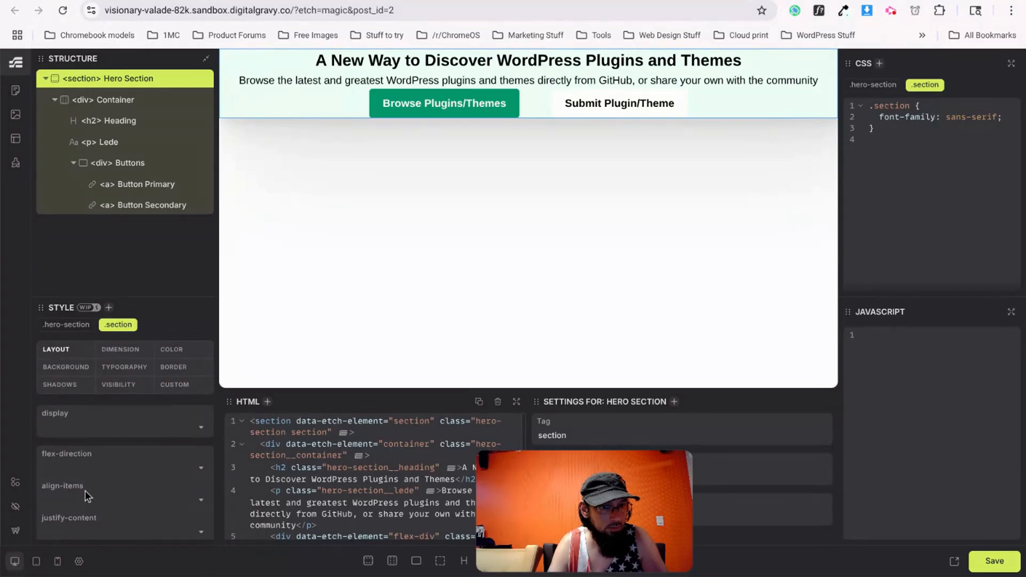
scroll(85, 491, "down", 2)
scroll(85, 490, "down", 5)
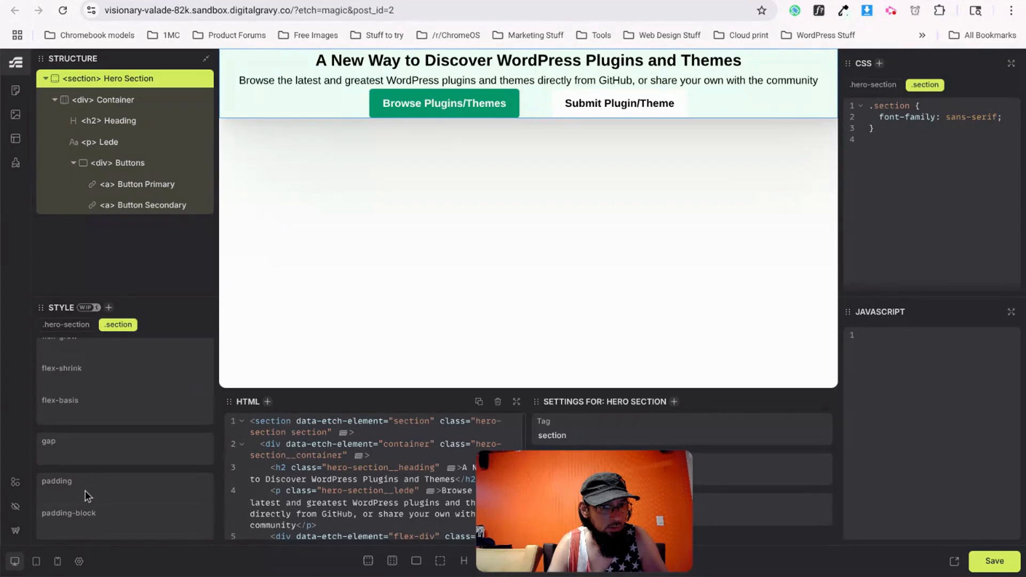
scroll(85, 483, "down", 1)
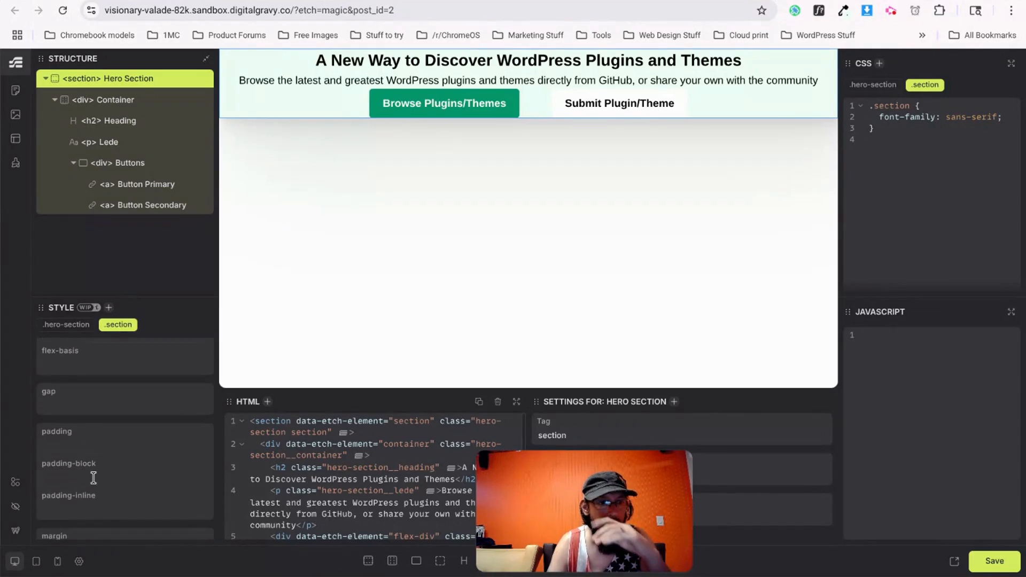
left_click(94, 477)
type("5rem")
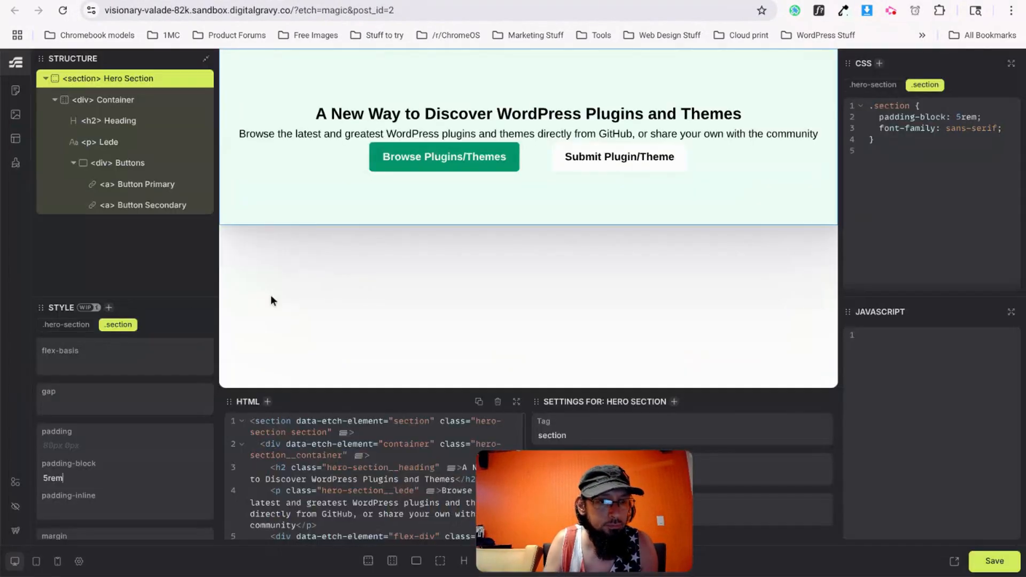
left_click(431, 120)
scroll(53, 464, "down", 5)
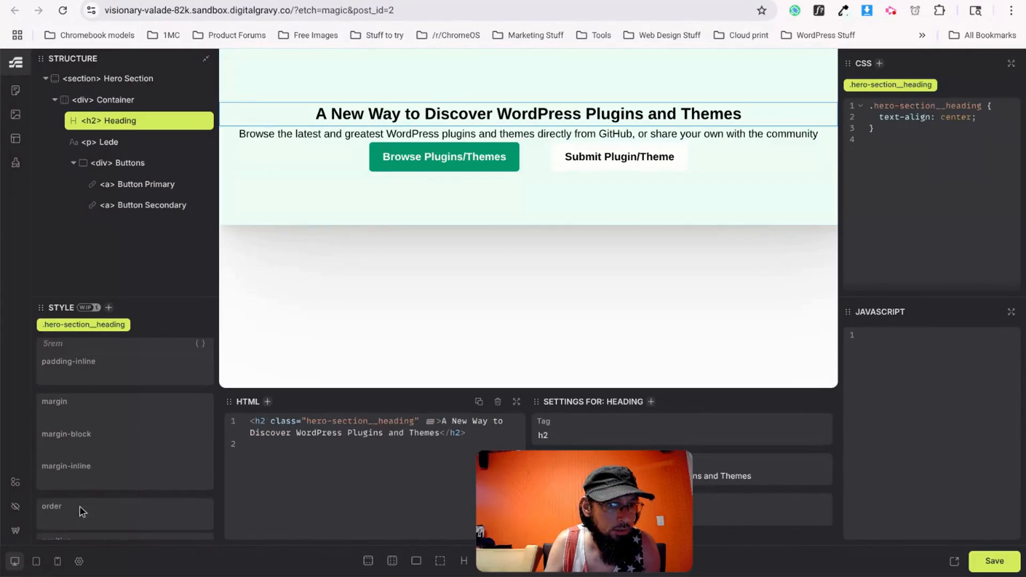
scroll(85, 485, "up", 4)
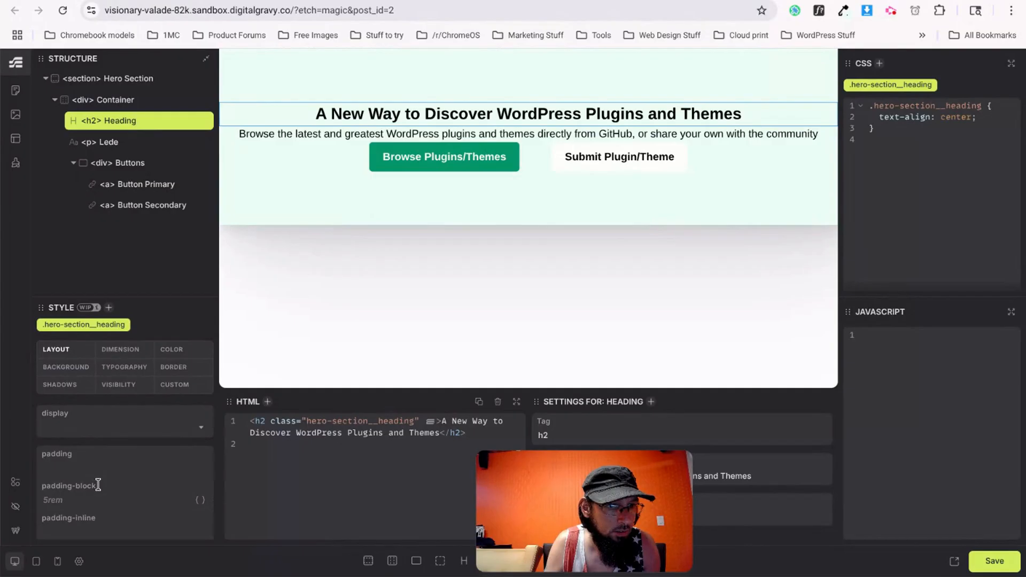
scroll(98, 486, "down", 1)
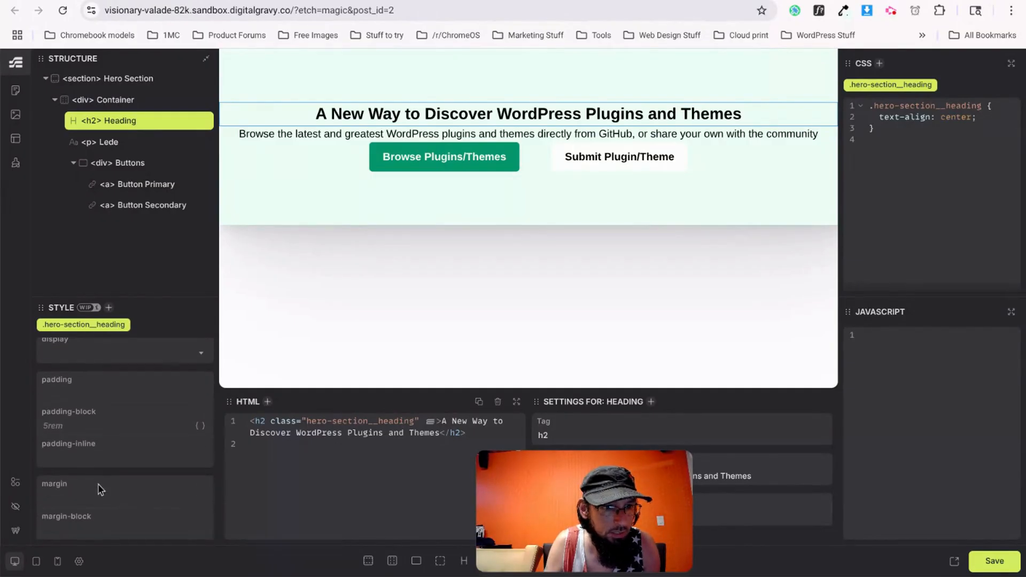
left_click(75, 456)
scroll(75, 455, "down", 3)
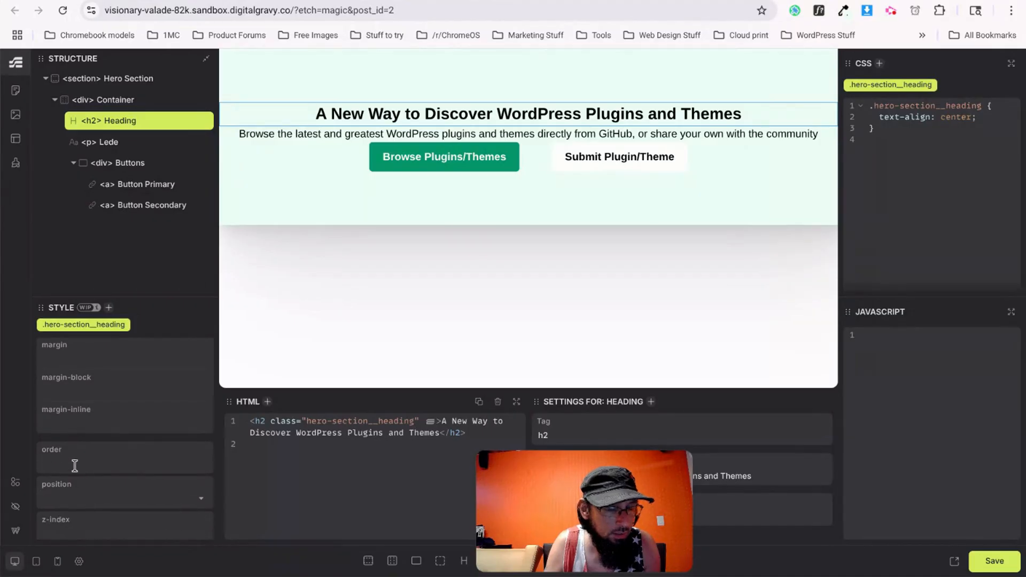
scroll(75, 465, "up", 3)
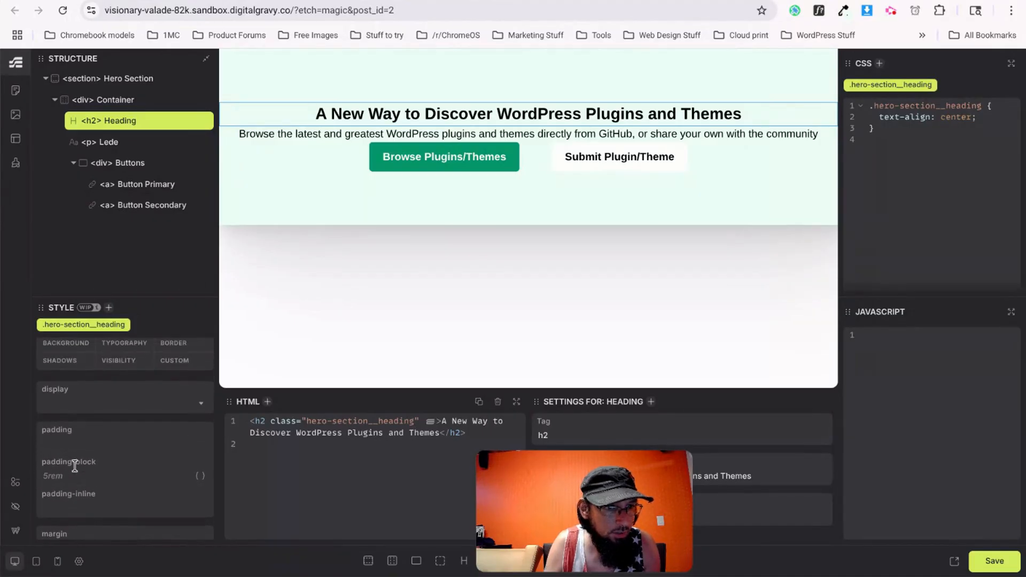
scroll(75, 466, "up", 1)
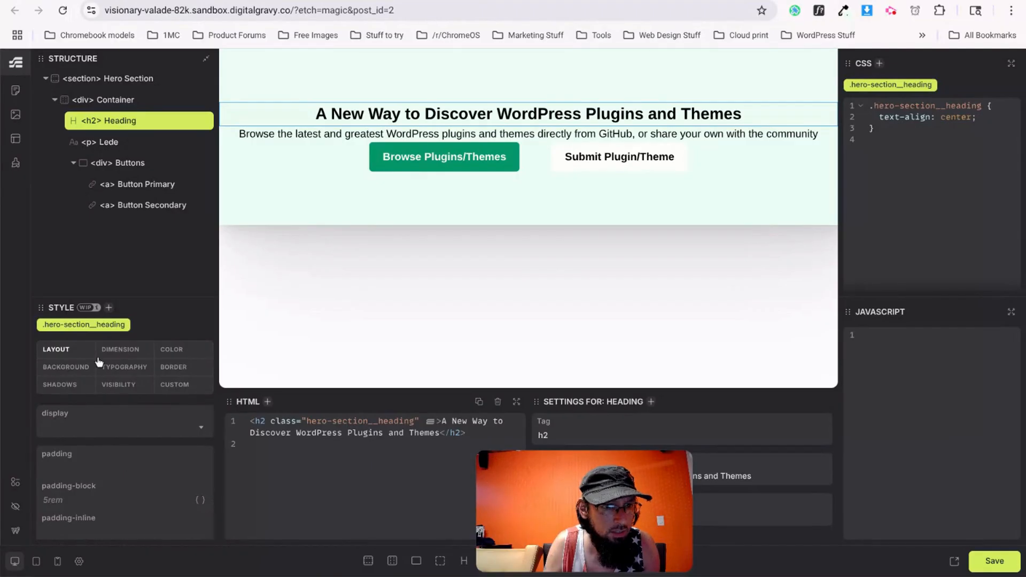
left_click(134, 350)
scroll(142, 458, "down", 2)
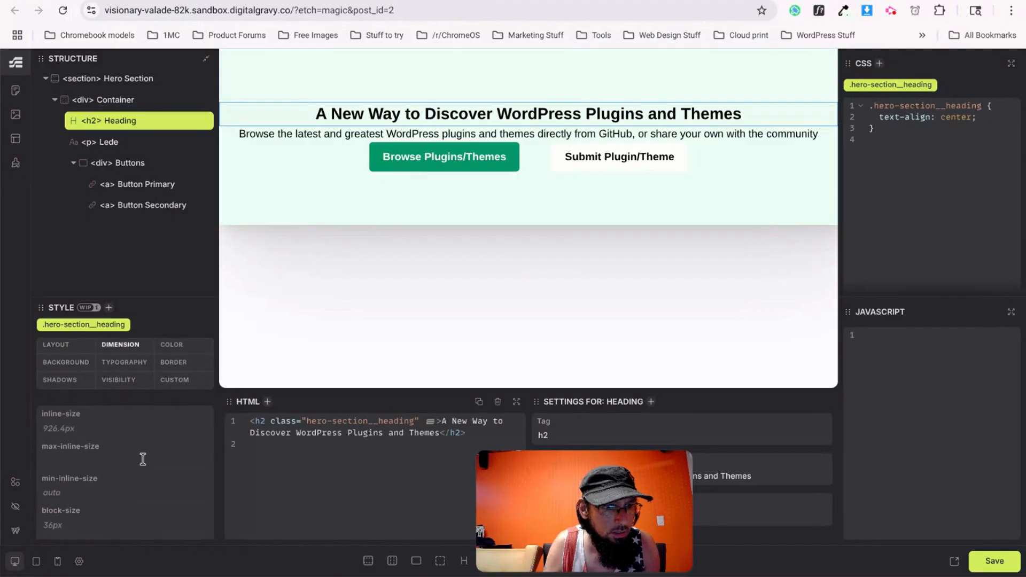
scroll(141, 463, "up", 2)
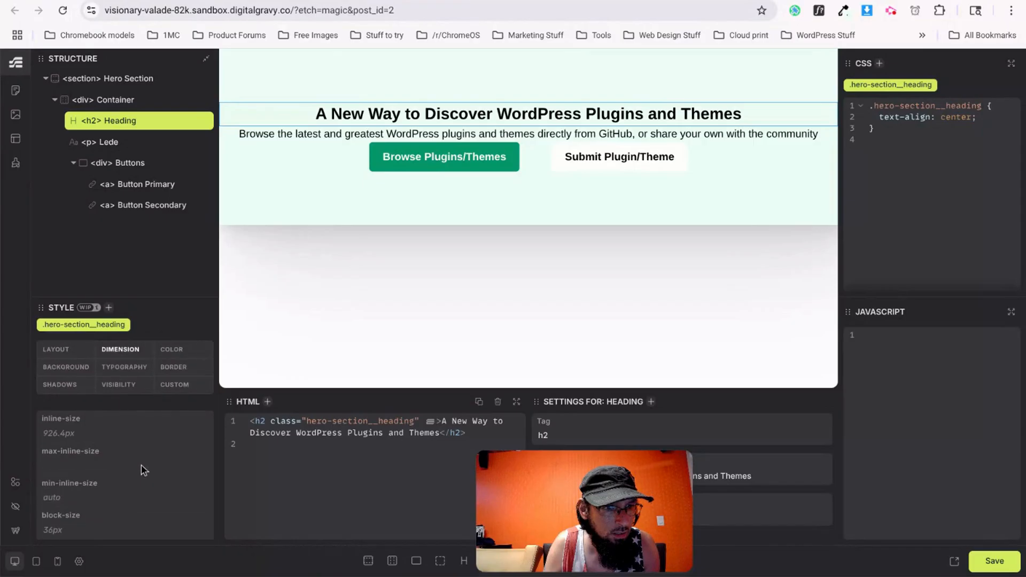
left_click(63, 354)
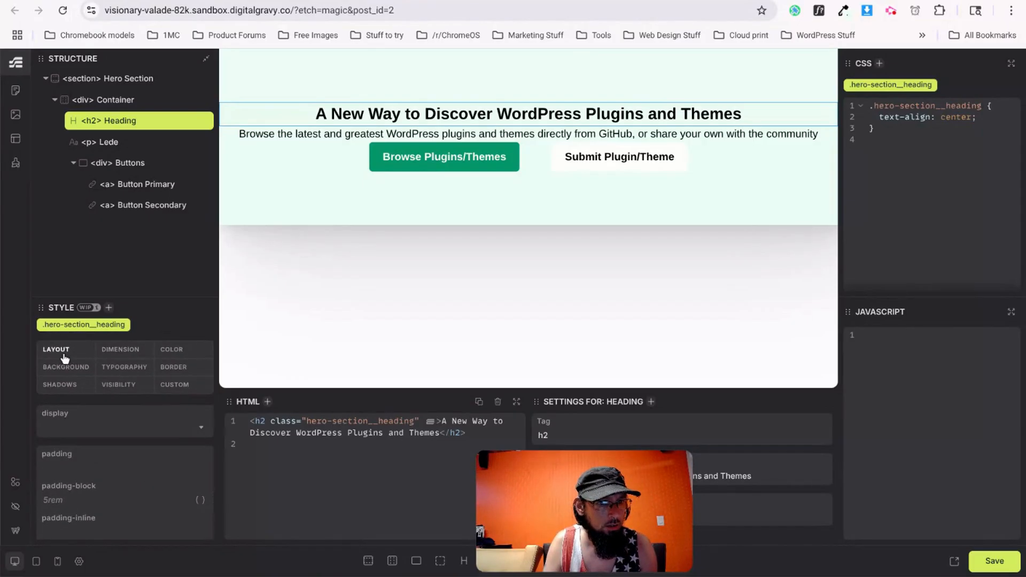
Set the .hero-section padding to 0 0 2rem 0 in the Layout settings.
left_click(107, 79)
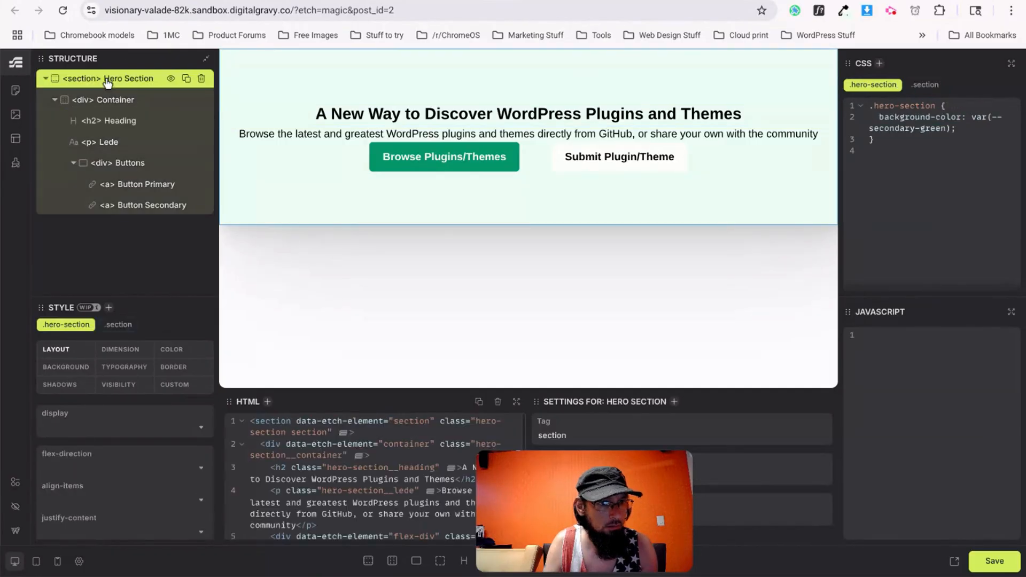
scroll(110, 468, "down", 10)
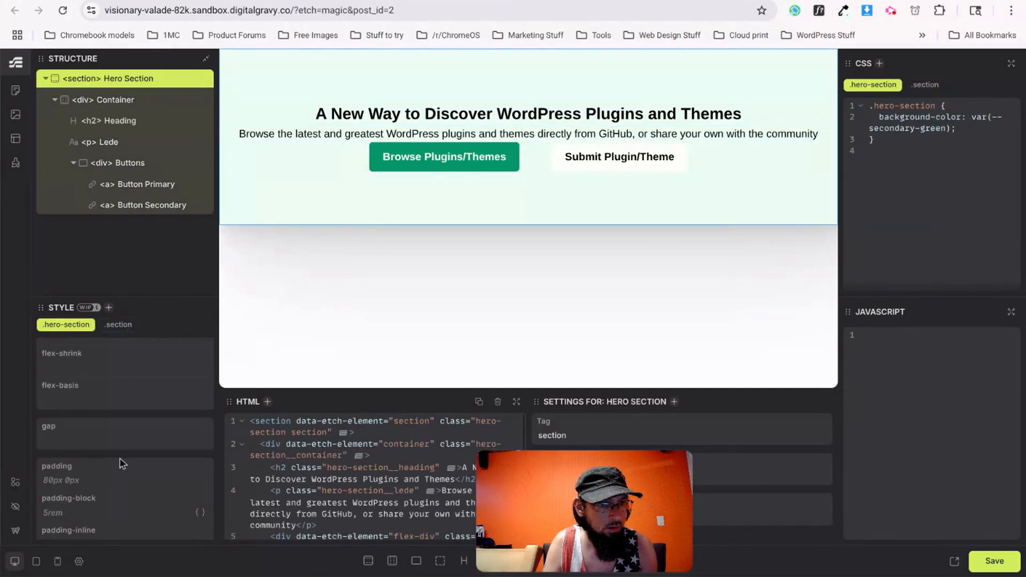
scroll(131, 484, "down", 5)
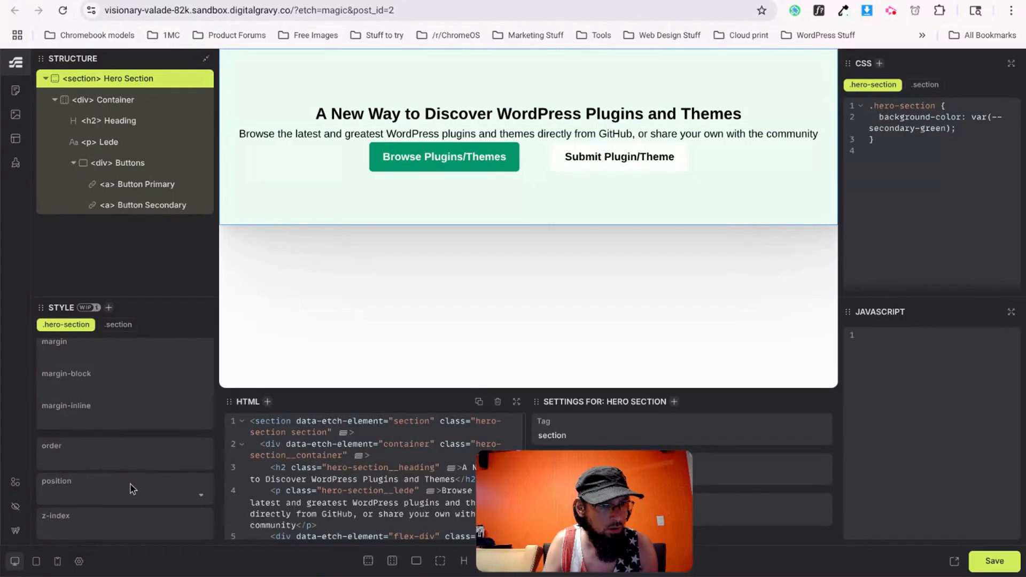
scroll(130, 486, "up", 3)
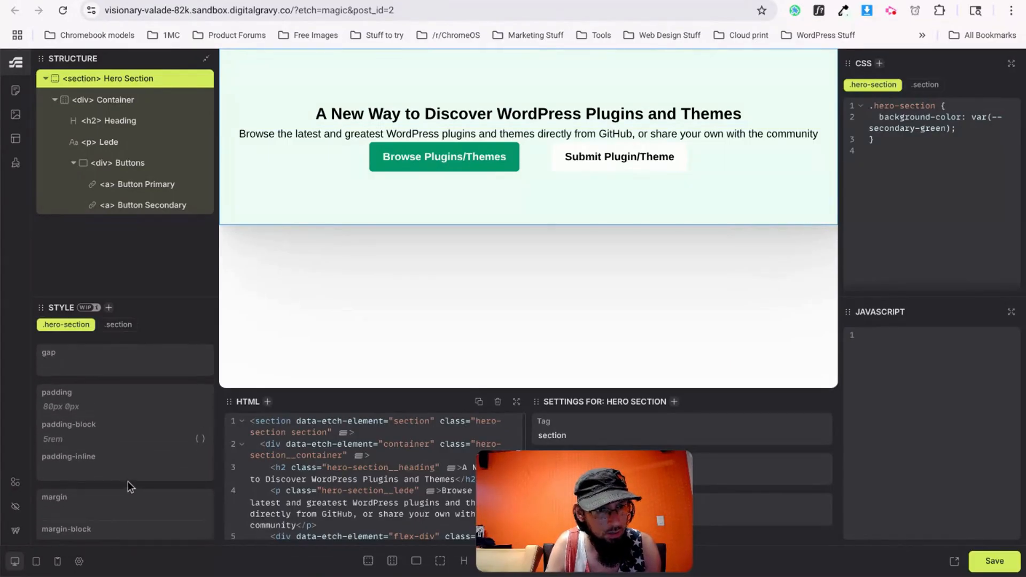
scroll(104, 444, "up", 2)
scroll(101, 454, "up", 5)
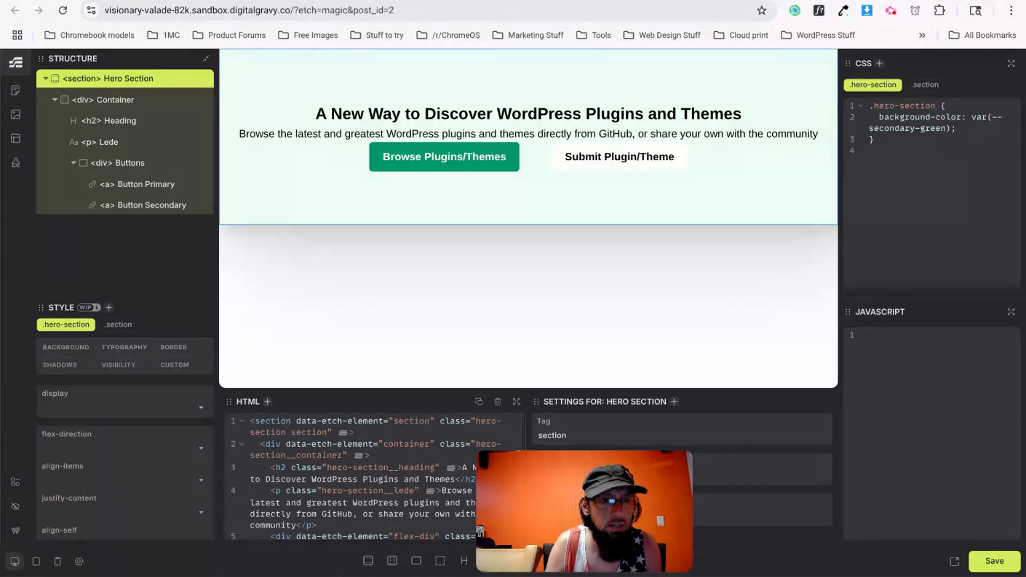
scroll(65, 369, "up", 1)
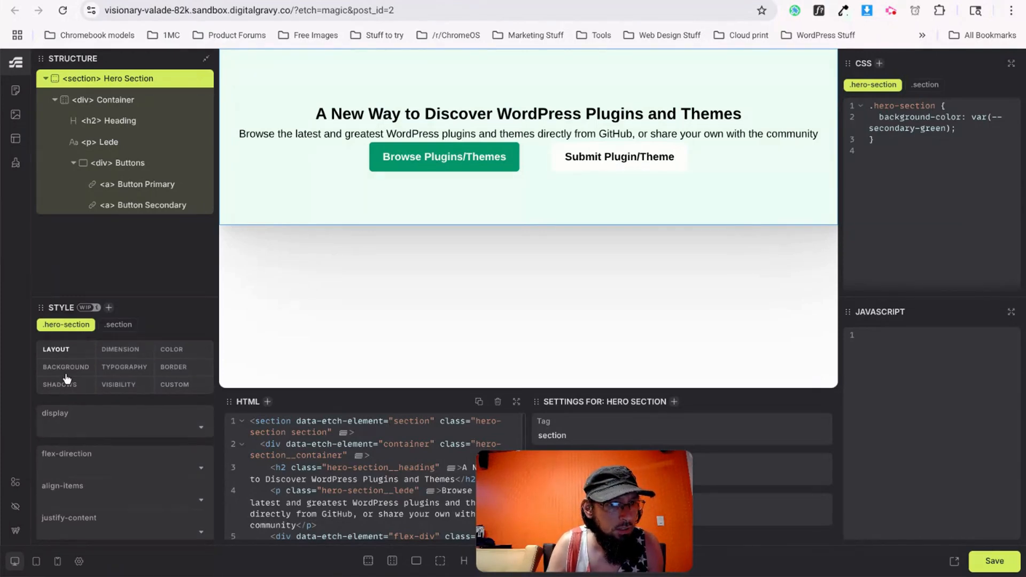
scroll(77, 485, "down", 5)
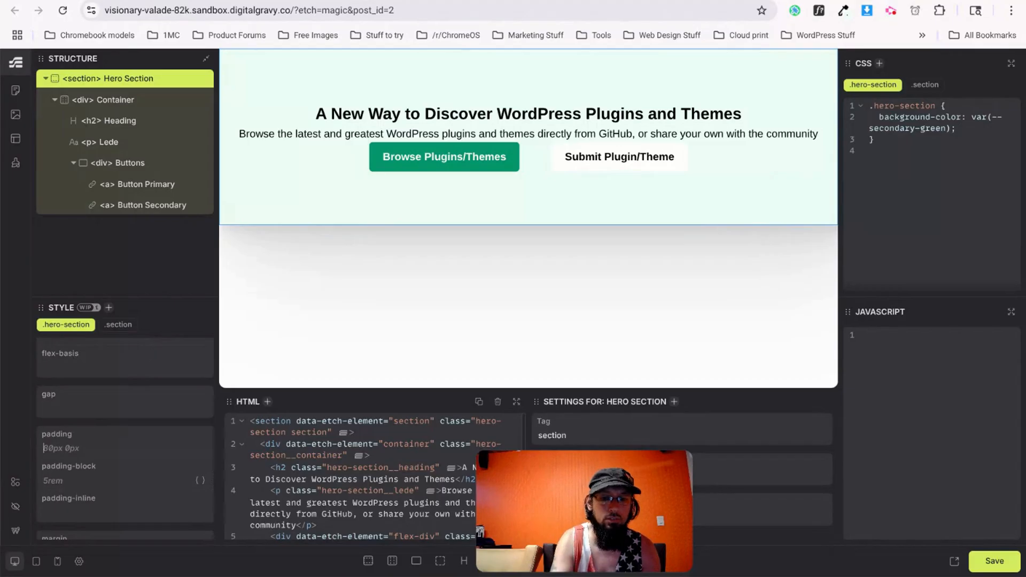
type("00")
type(" 0 2rem 0")
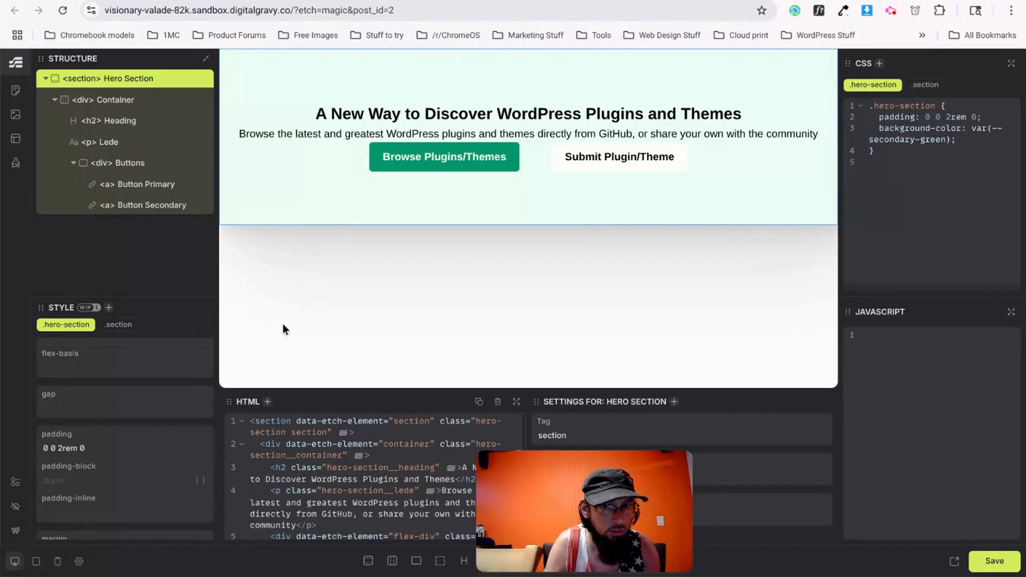
left_click(379, 116)
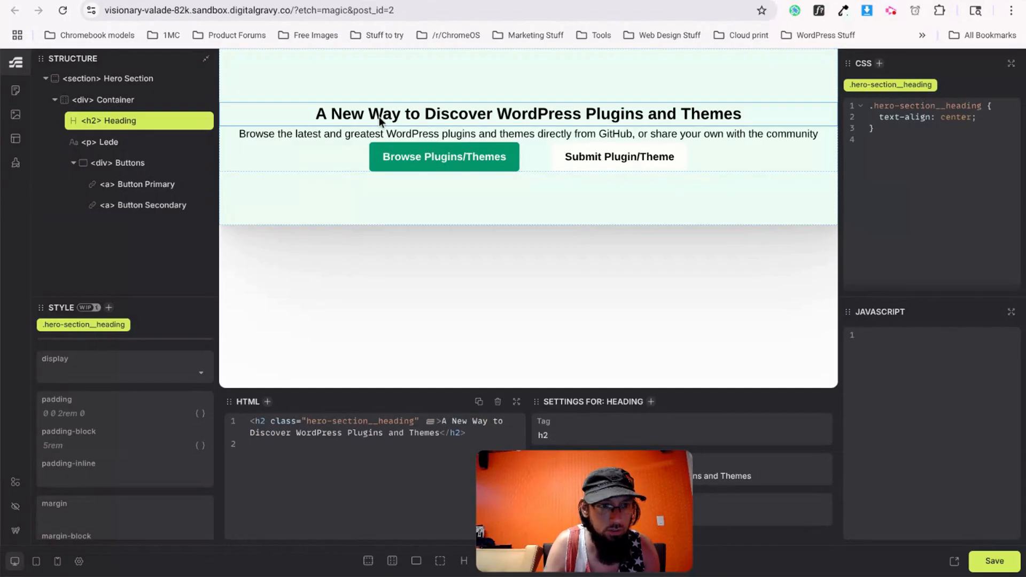
Clear the padding value from the hero section.
left_click(125, 78)
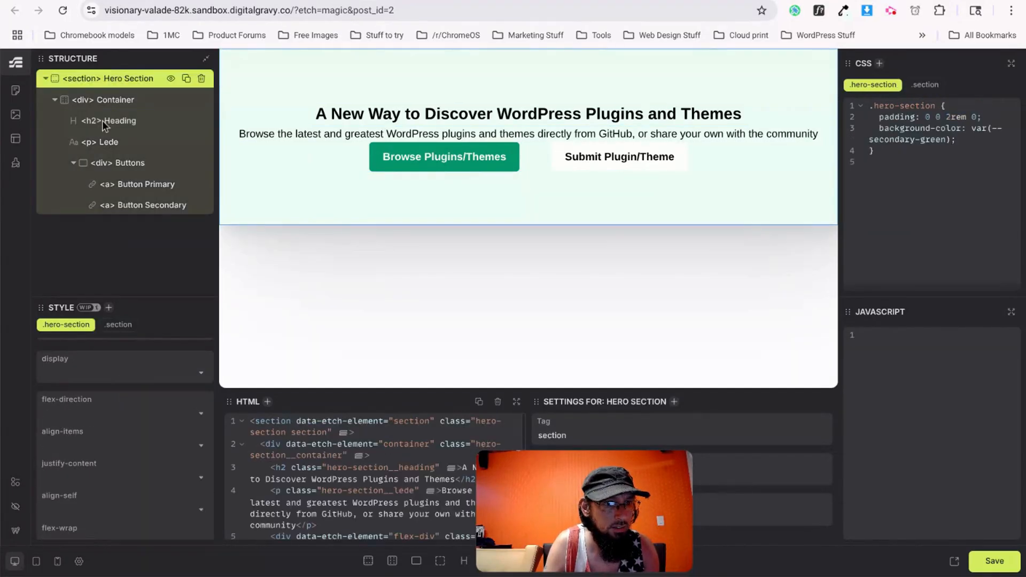
scroll(91, 448, "down", 5)
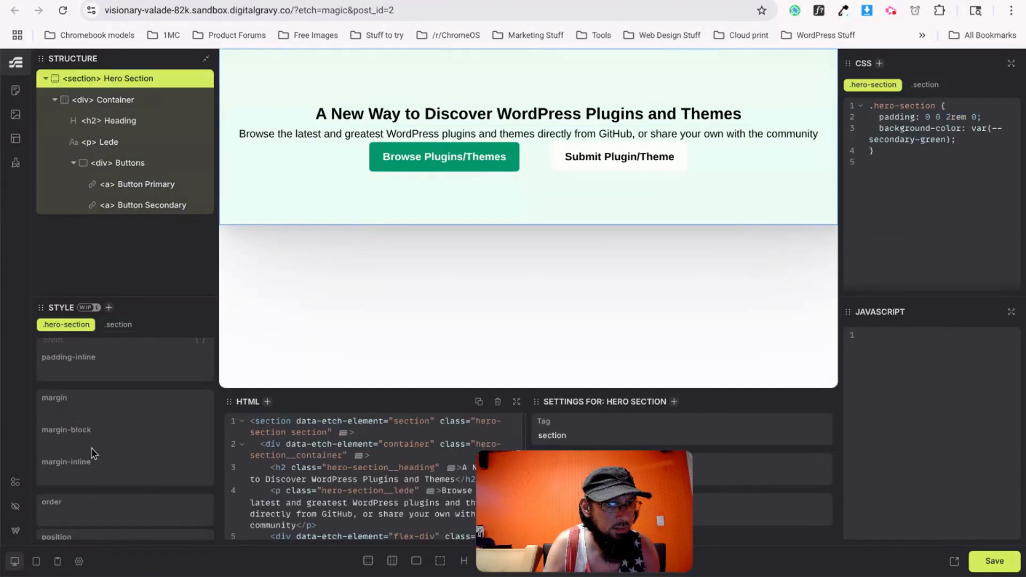
scroll(92, 447, "up", 2)
left_click_drag(92, 395, 42, 400)
key("ctrl+c")
key("BackSpace")
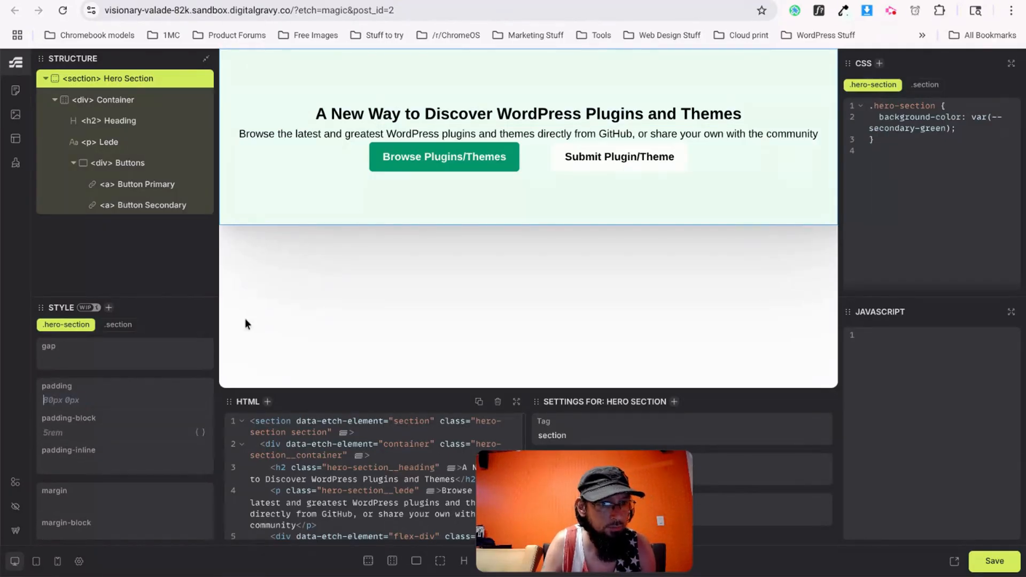
Set the hero heading's padding to 0 0 1.5rem 0.
left_click(442, 113)
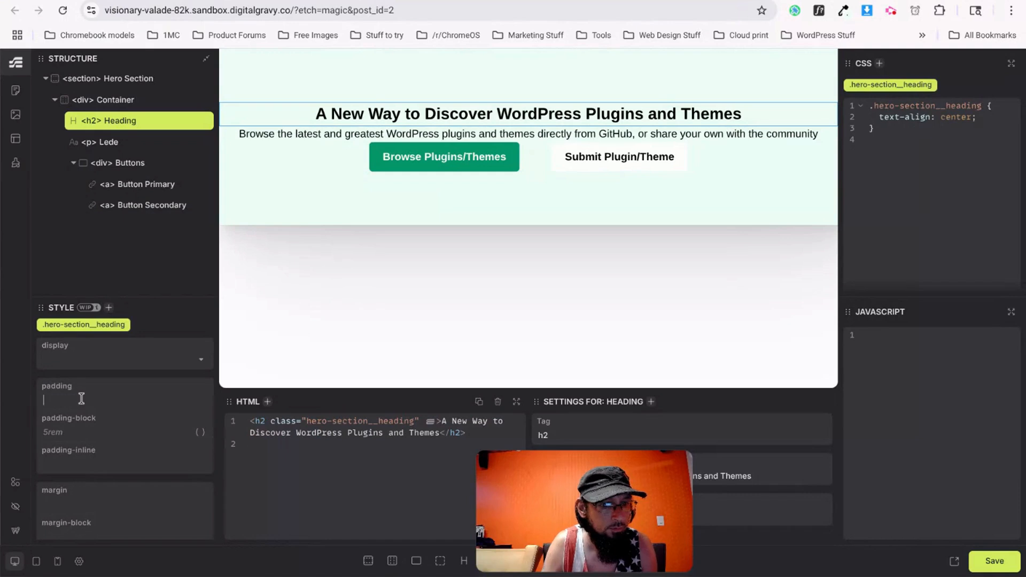
key("ctrl+v")
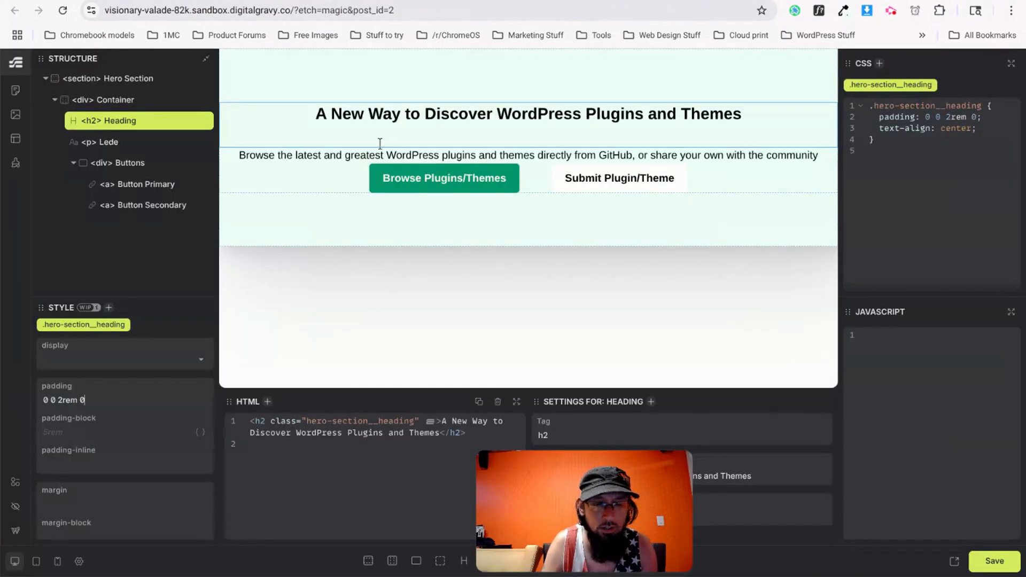
key("BackSpace")
type("1.5")
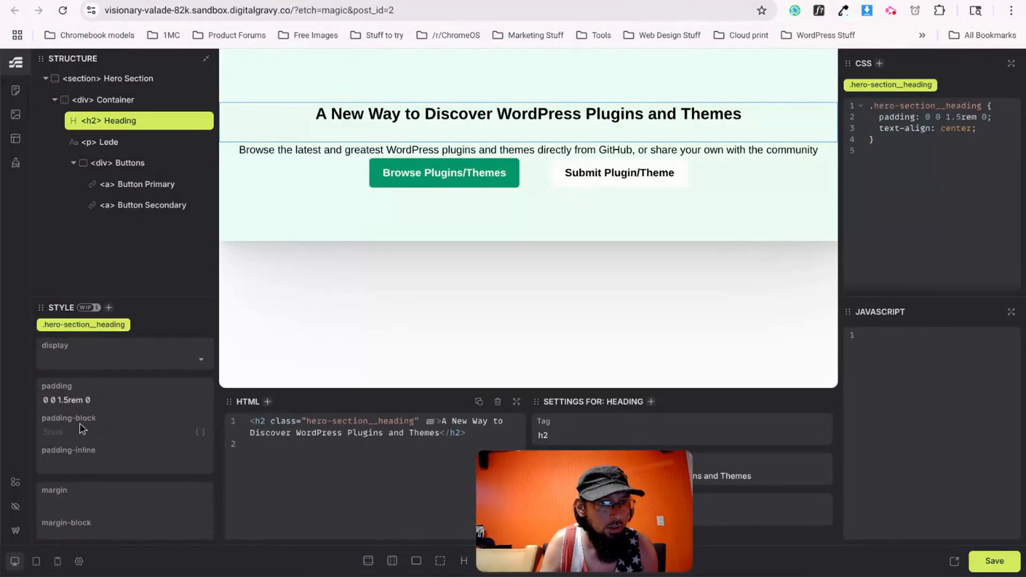
left_click(88, 400)
key("BackSpace")
key("BackSpace")
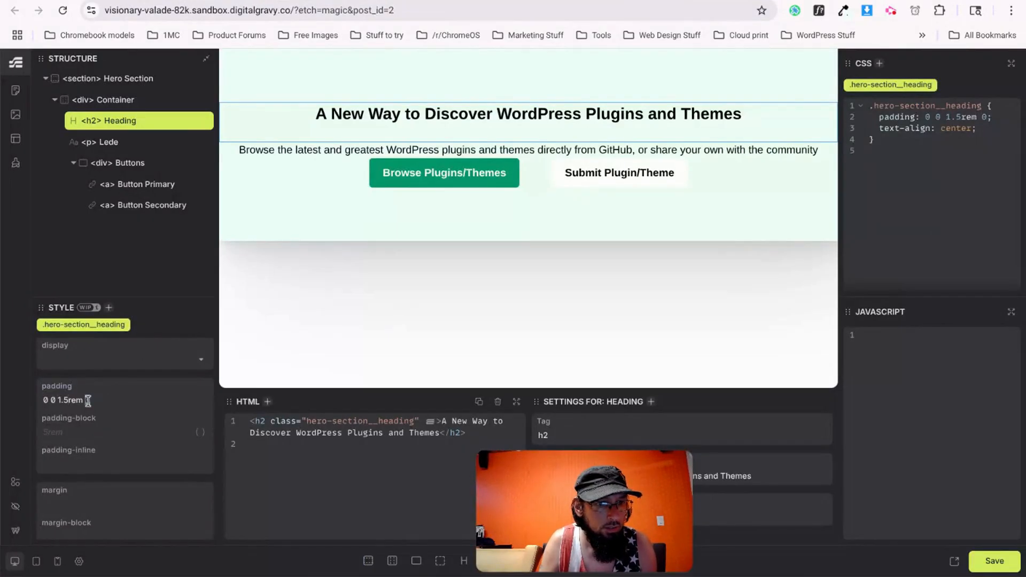
Give the lede paragraph padding of 0 0 1.5rem 0.
left_click(307, 149)
left_click(70, 399)
type("0 0 1.5rem 0")
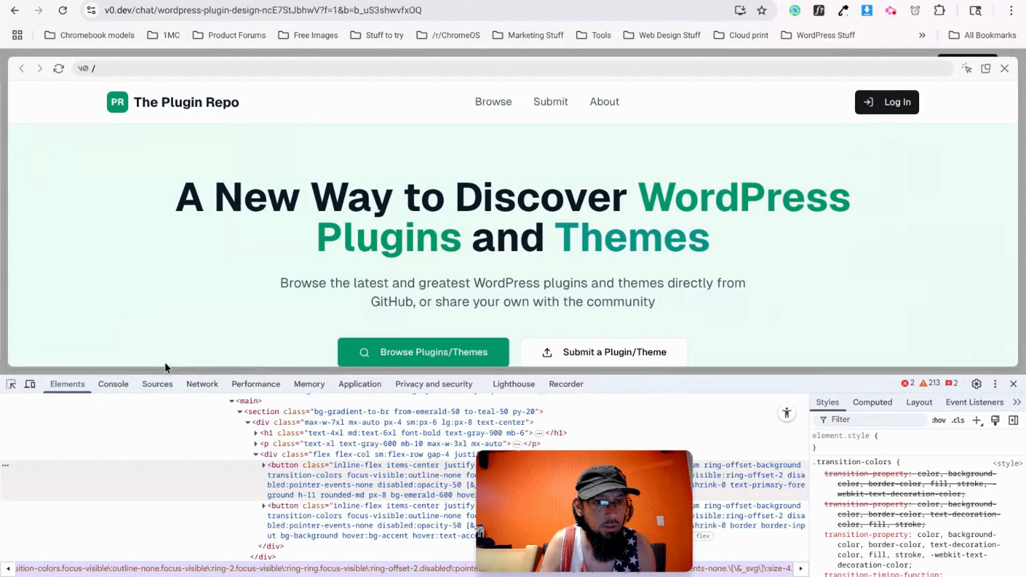
scroll(355, 249, "down", 1)
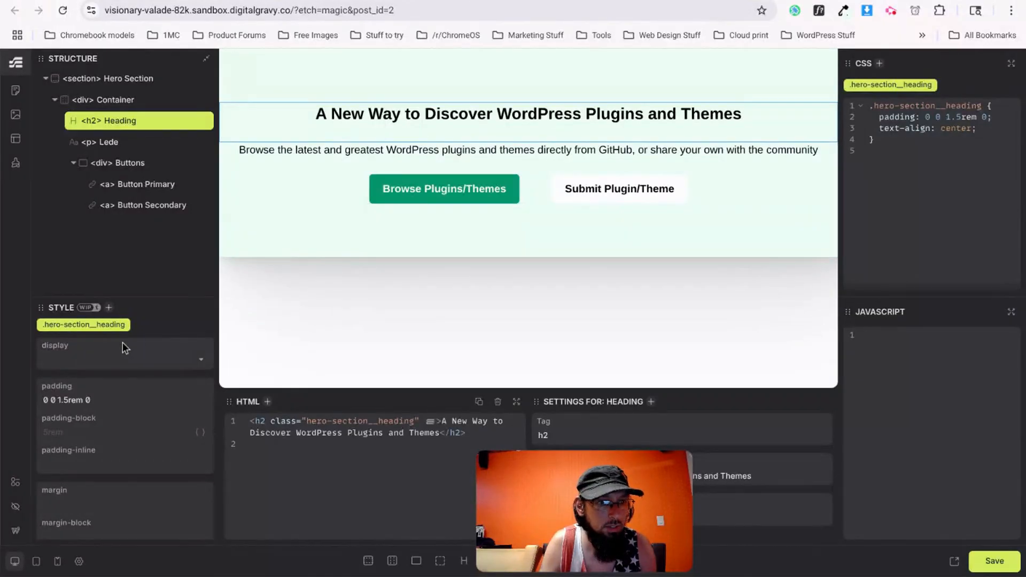
Set the hero heading's font size to 3rem.
scroll(101, 369, "up", 2)
left_click(107, 367)
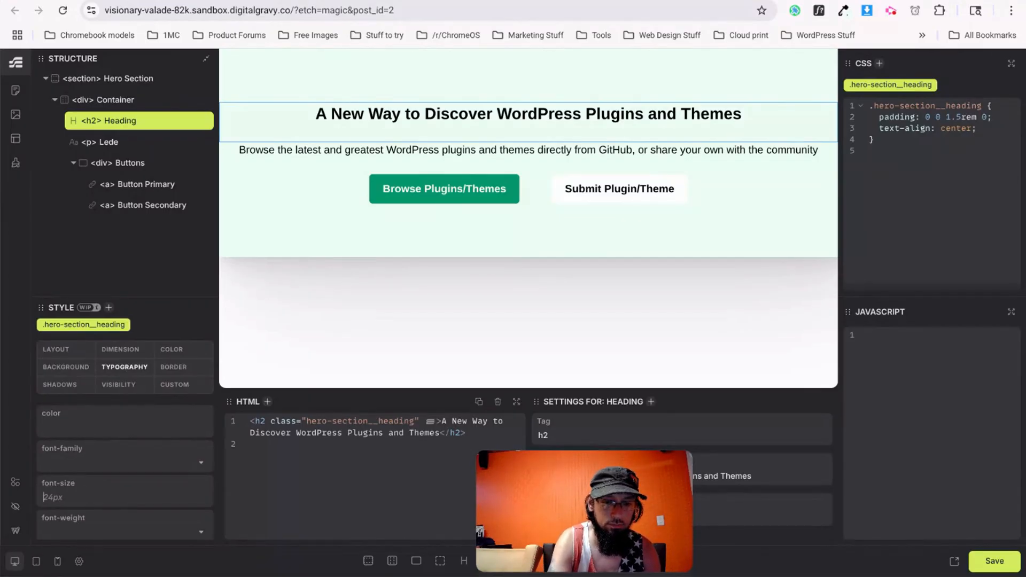
type("4rem")
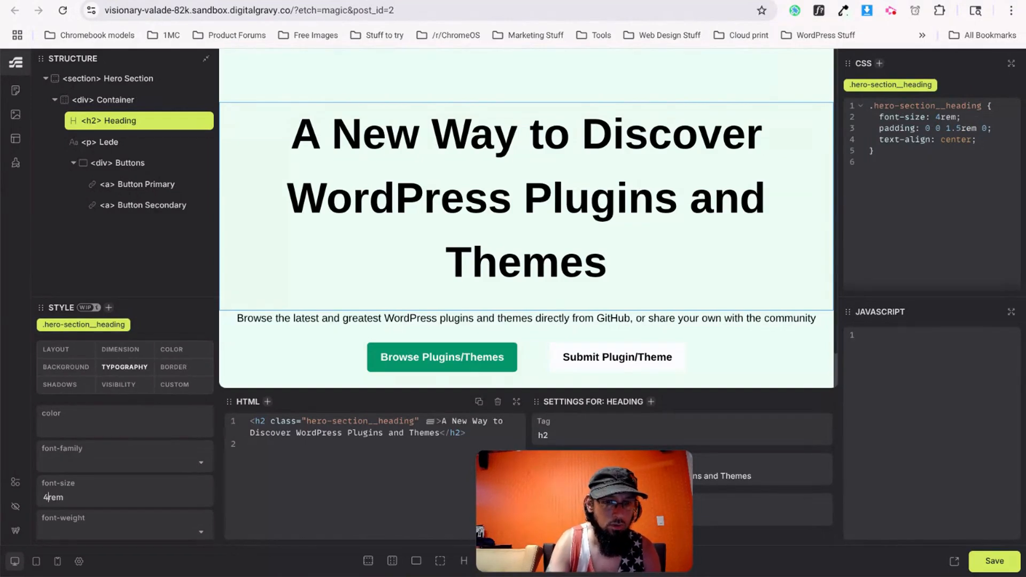
key("BackSpace")
type("3")
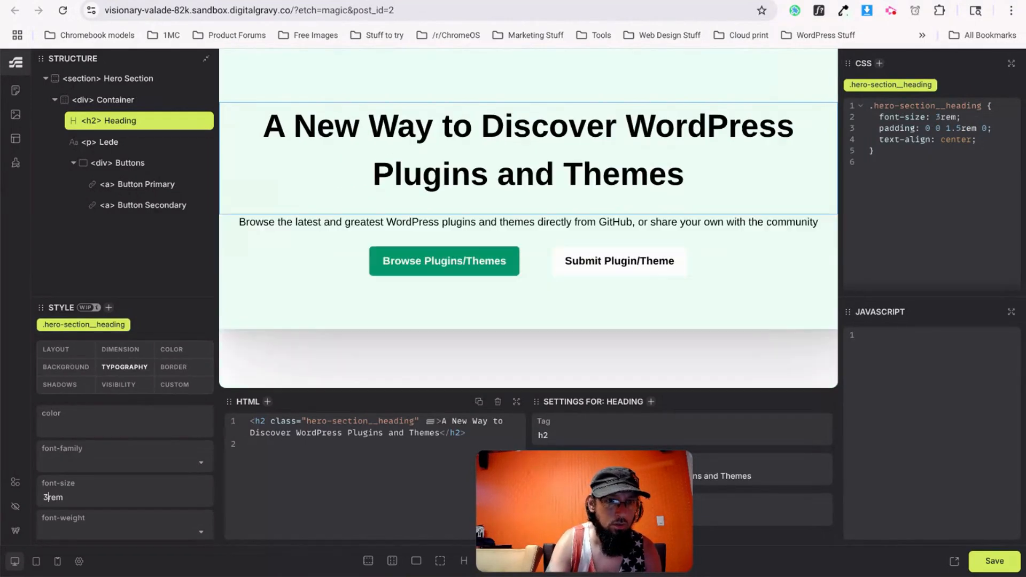
Try heading font weights of 700, 800 and then 900.
left_click(77, 527)
left_click(47, 480)
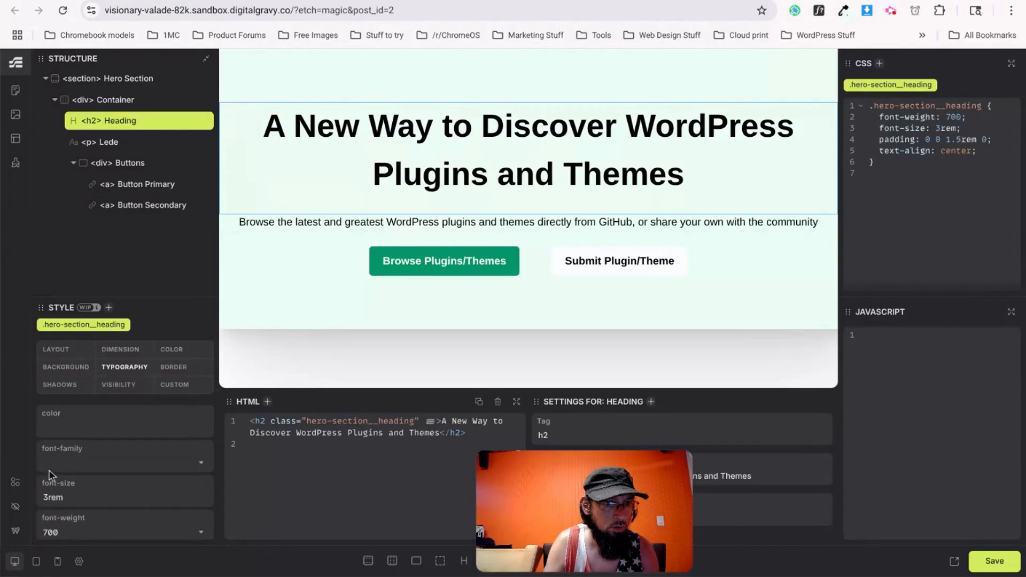
scroll(49, 469, "down", 1)
left_click(114, 470)
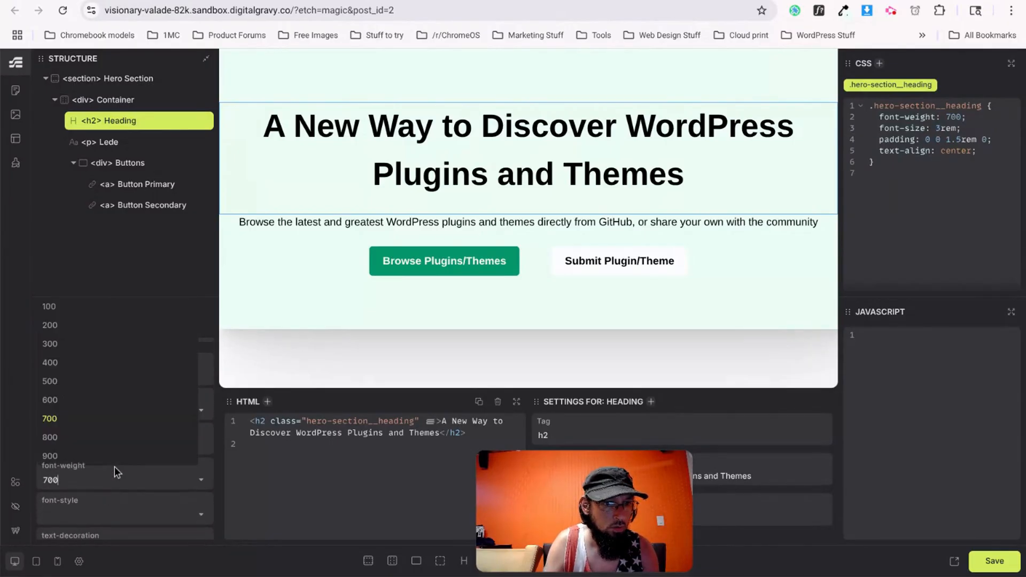
left_click(65, 438)
left_click(203, 484)
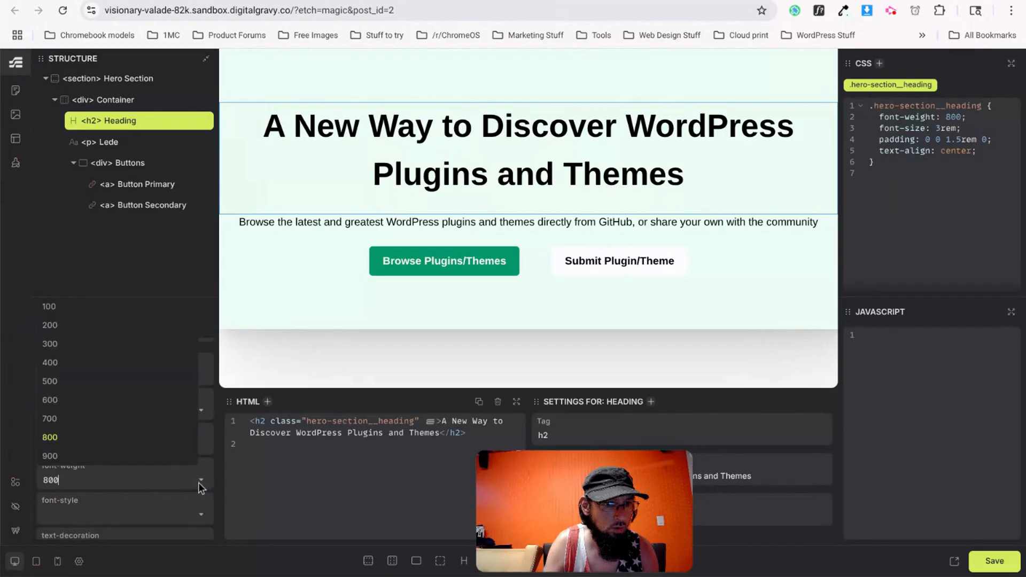
left_click(90, 463)
scroll(117, 431, "up", 1)
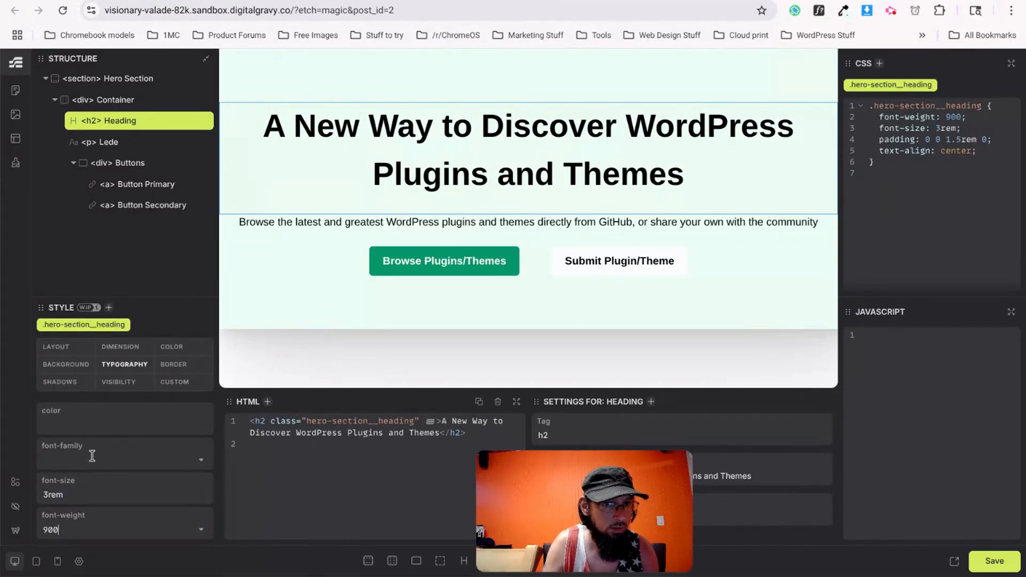
Set the heading font family to sans-serif and its weight to a light 200.
left_click(92, 455)
scroll(101, 481, "down", 3)
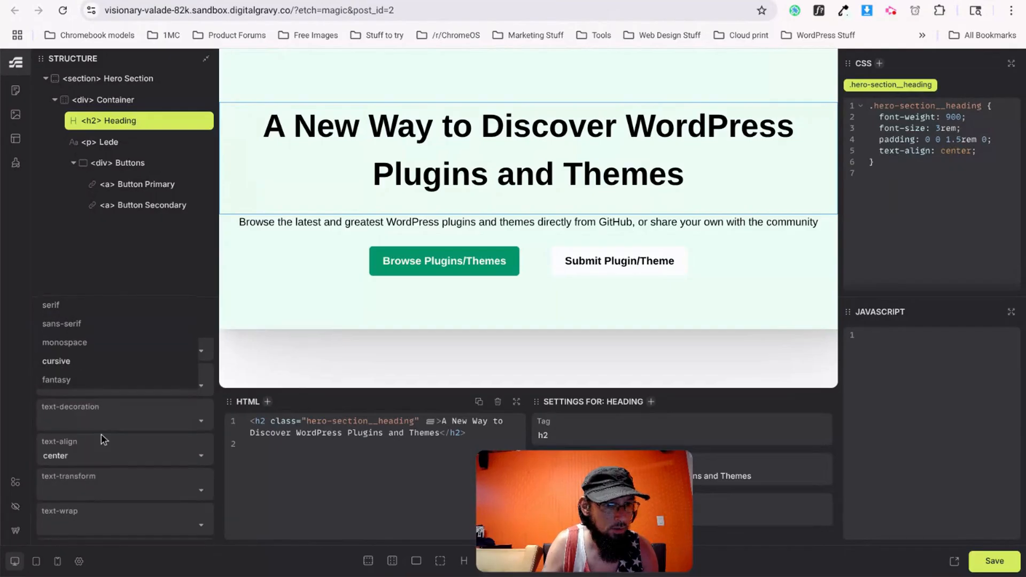
scroll(101, 435, "up", 2)
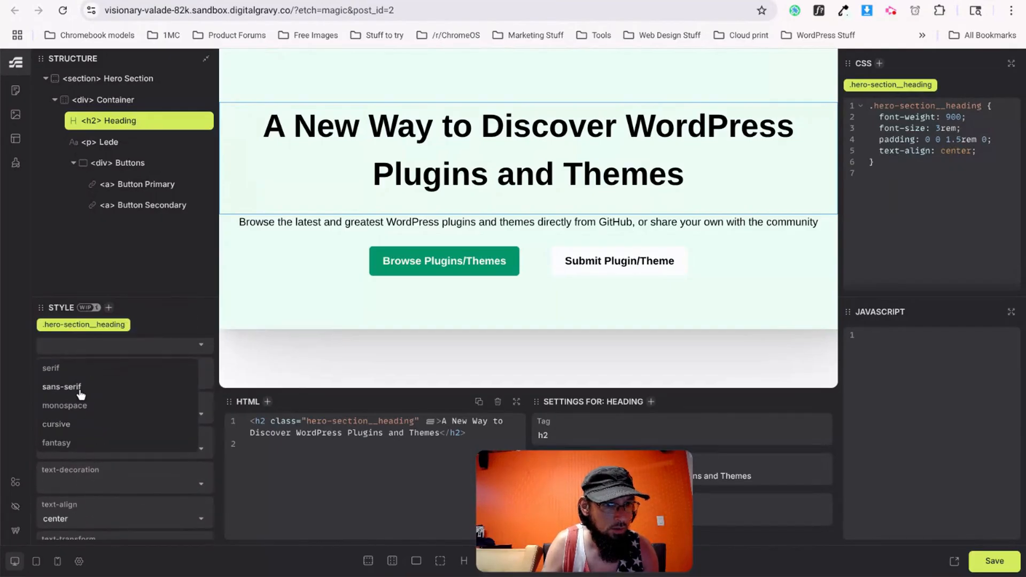
left_click(80, 386)
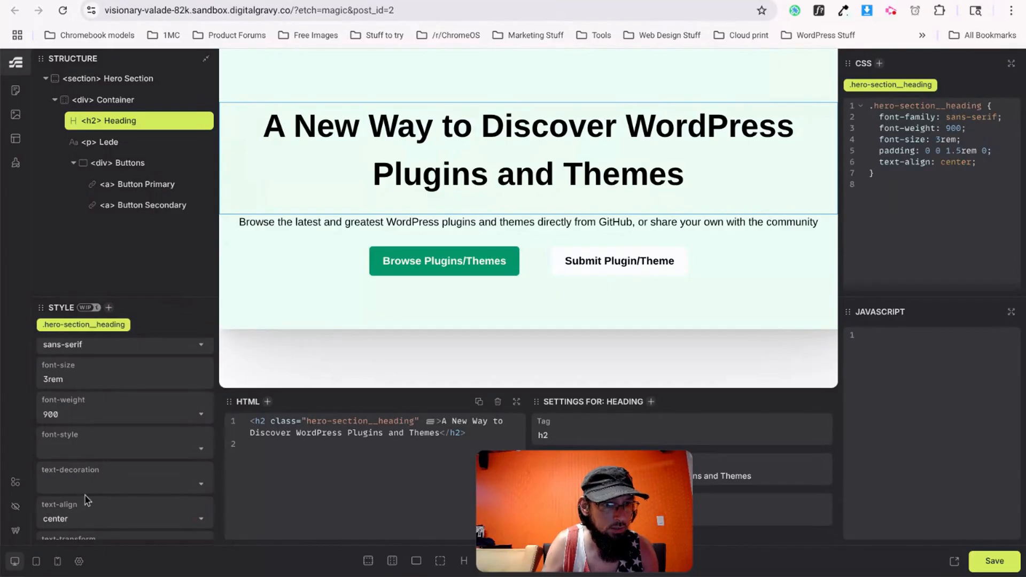
scroll(86, 465, "down", 1)
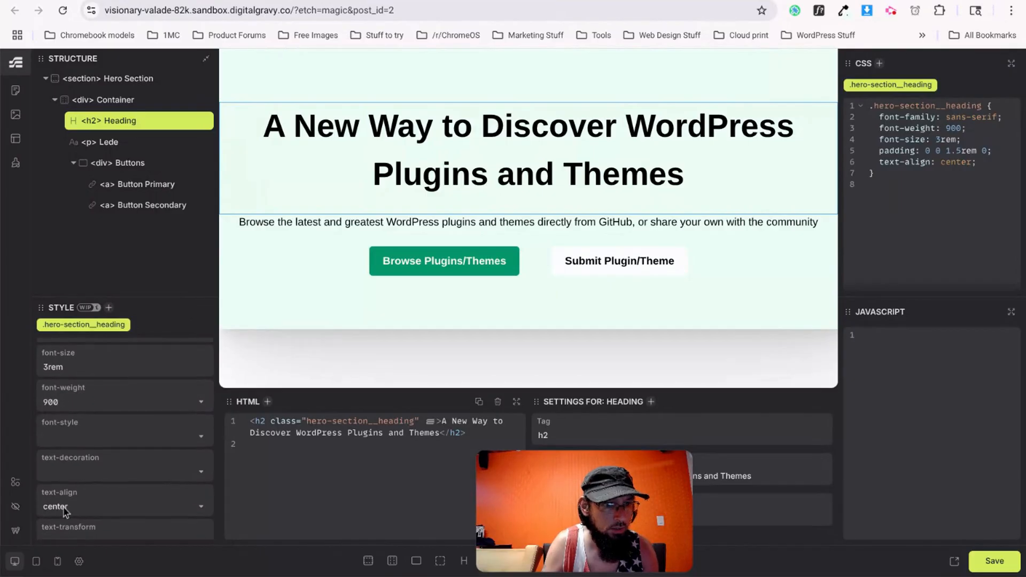
left_click(187, 398)
left_click(61, 248)
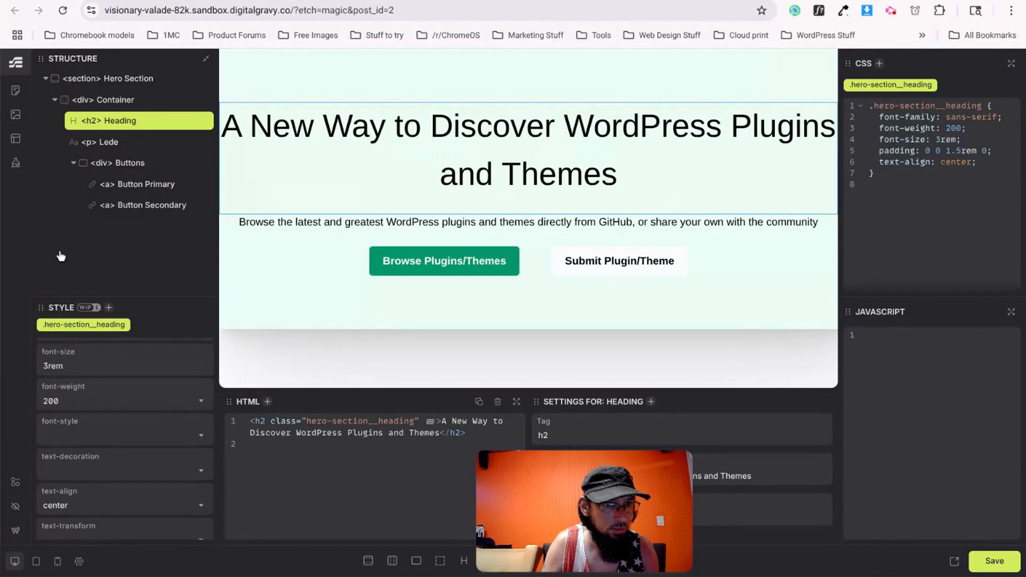
left_click(207, 405)
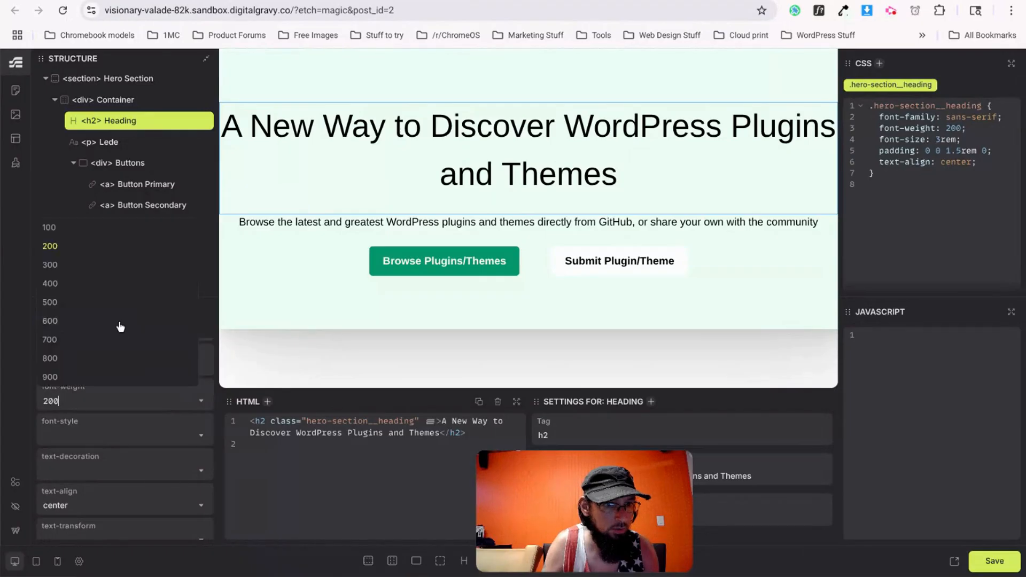
Restore the hero heading to font-weight 900, then inspect the v0.dev lede paragraph.
left_click(51, 376)
key("ctrl+Tab")
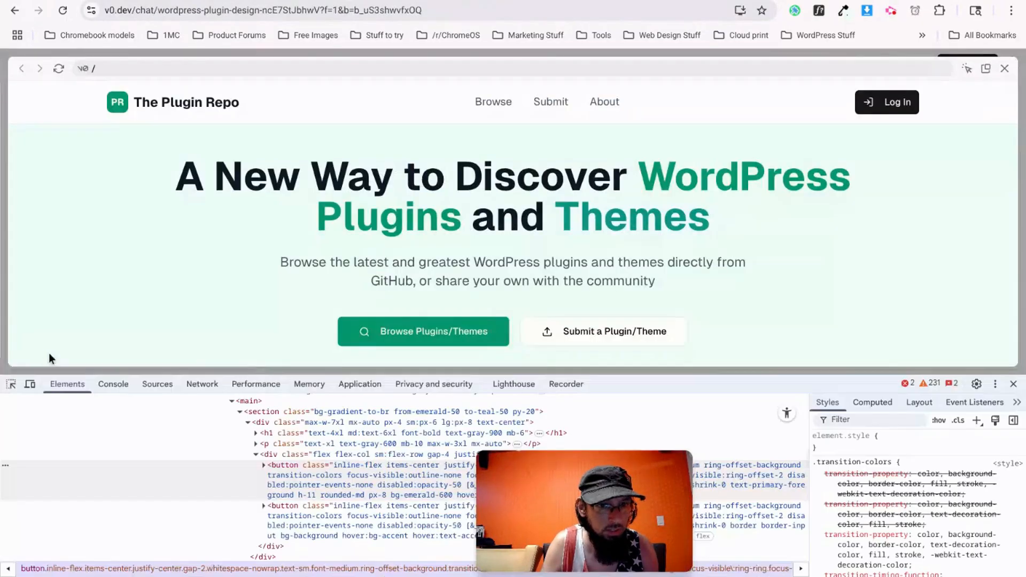
left_click_drag(193, 181, 717, 213)
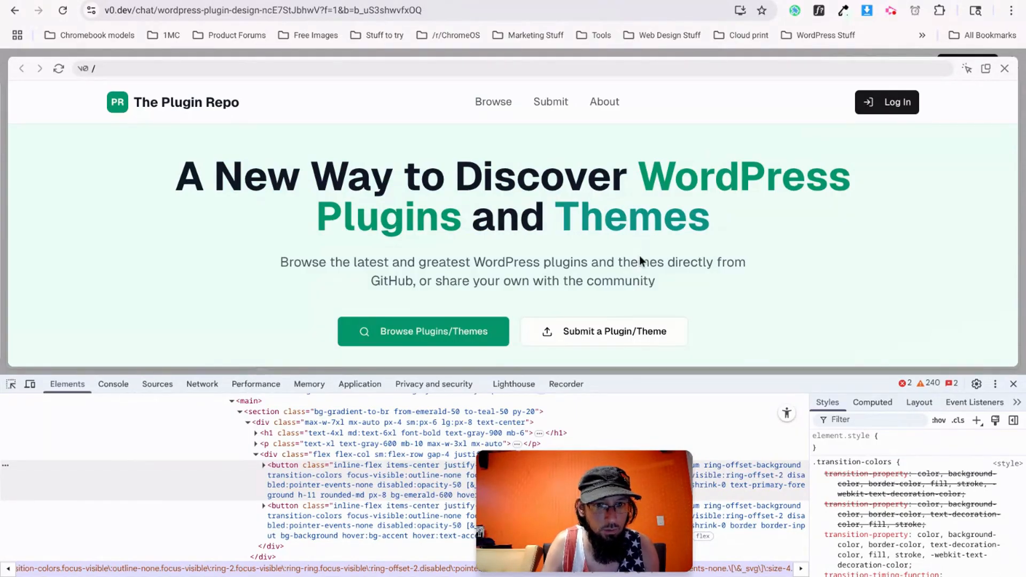
right_click(492, 265)
left_click(529, 393)
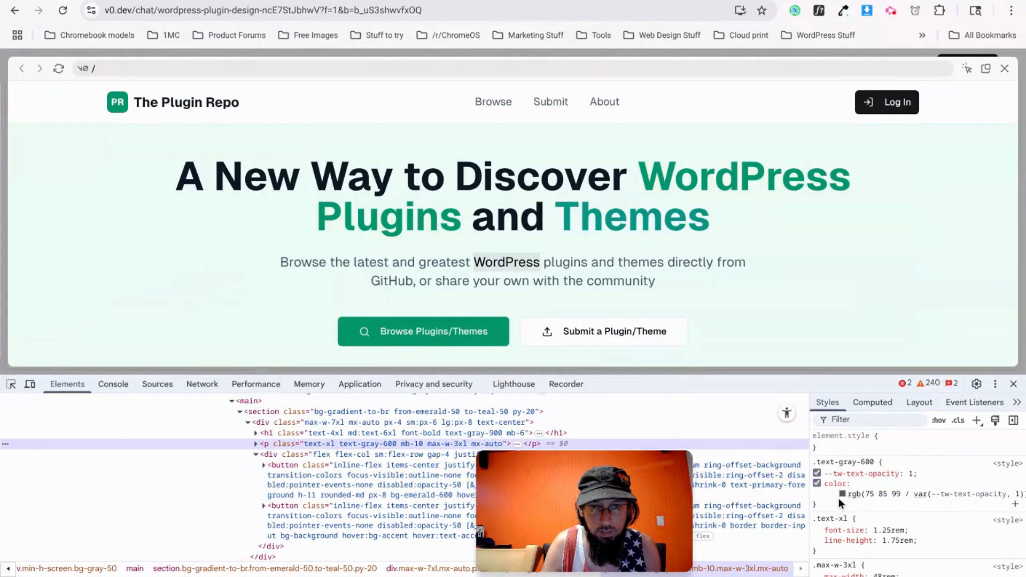
Show the lede paragraph's gray text colour in hex format as #4b5563.
left_click(843, 495)
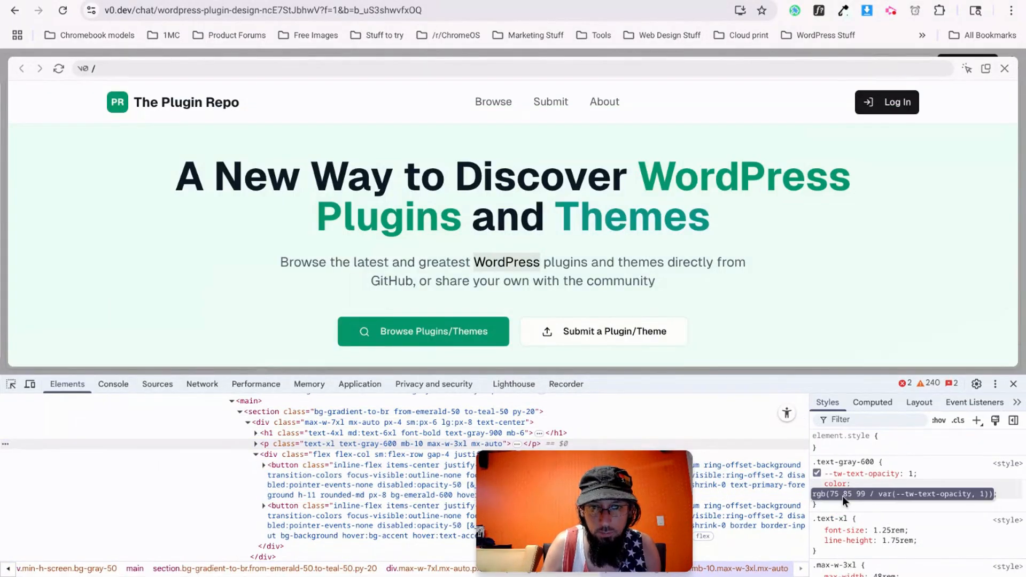
key("Escape")
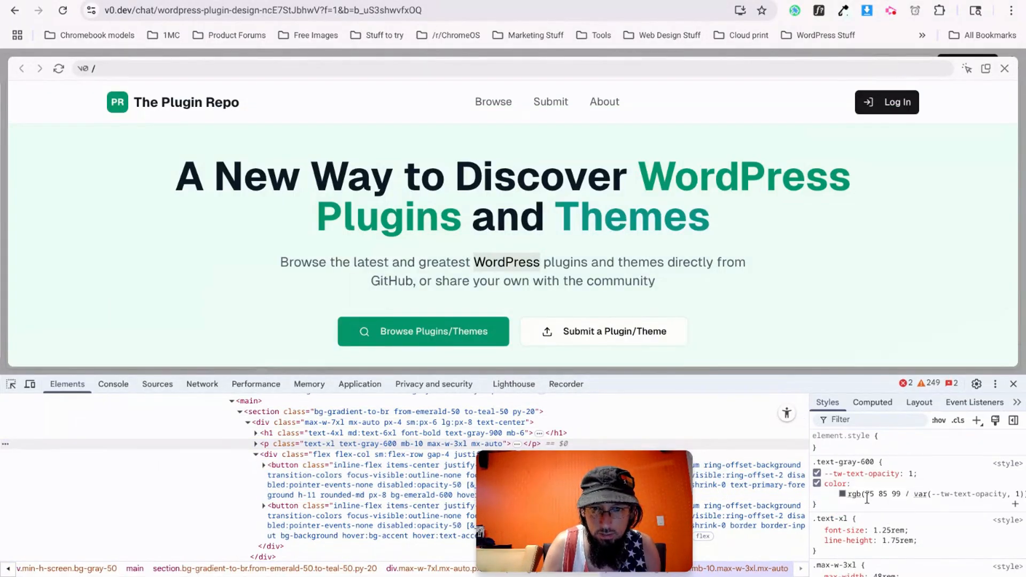
left_click(842, 494)
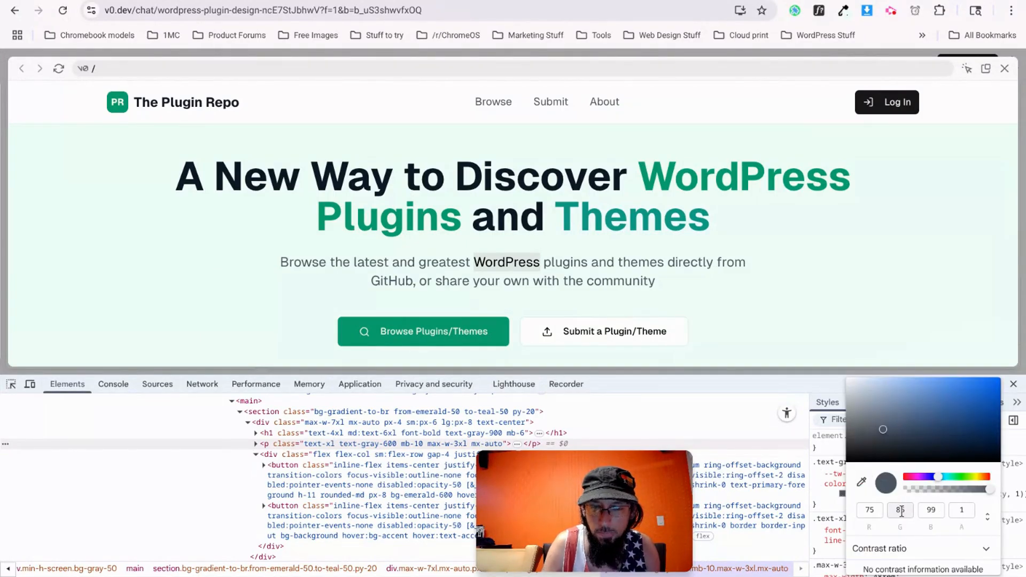
left_click(988, 515)
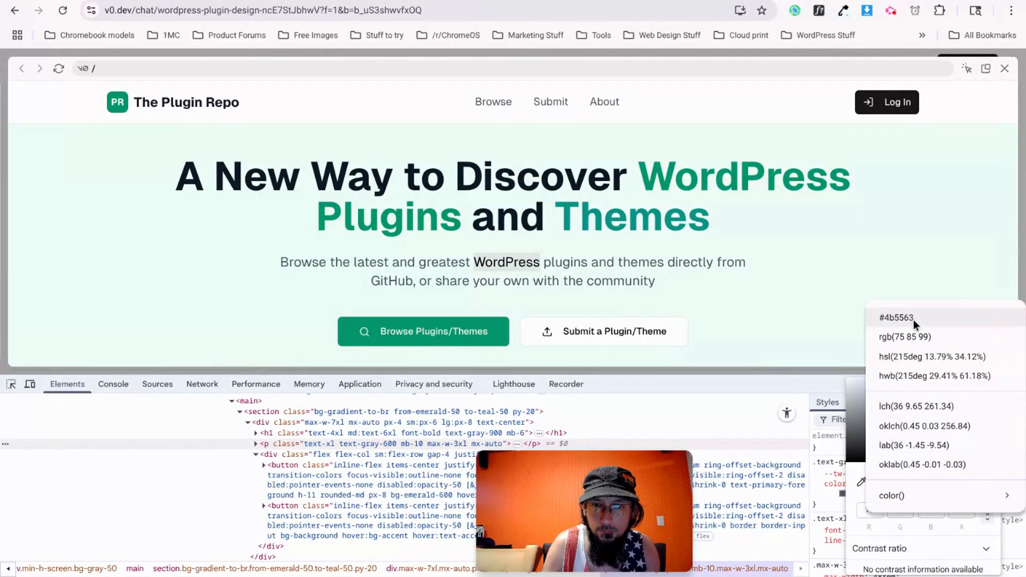
left_click(897, 315)
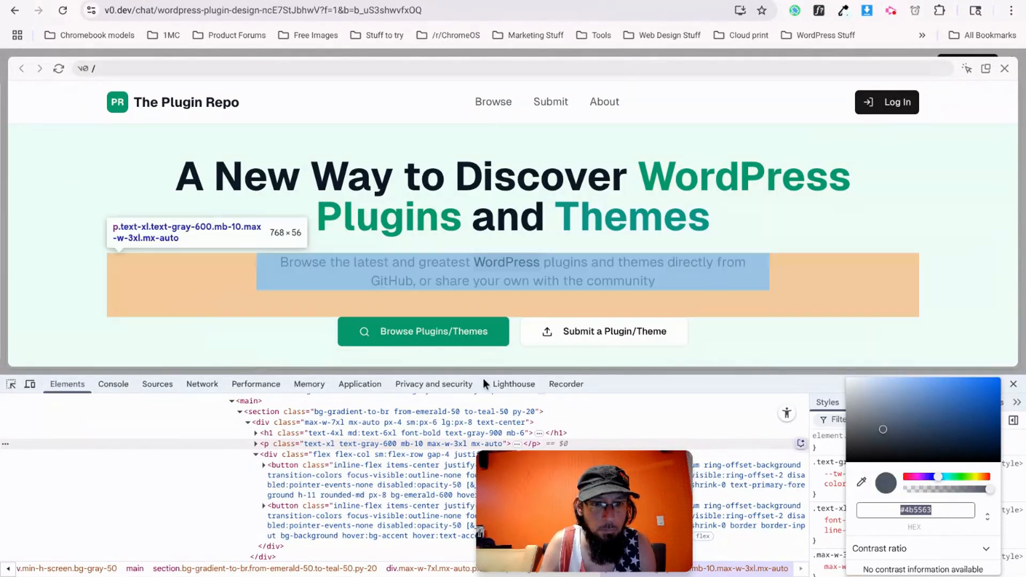
scroll(307, 277, "down", 5)
scroll(307, 282, "down", 1)
scroll(452, 203, "down", 10)
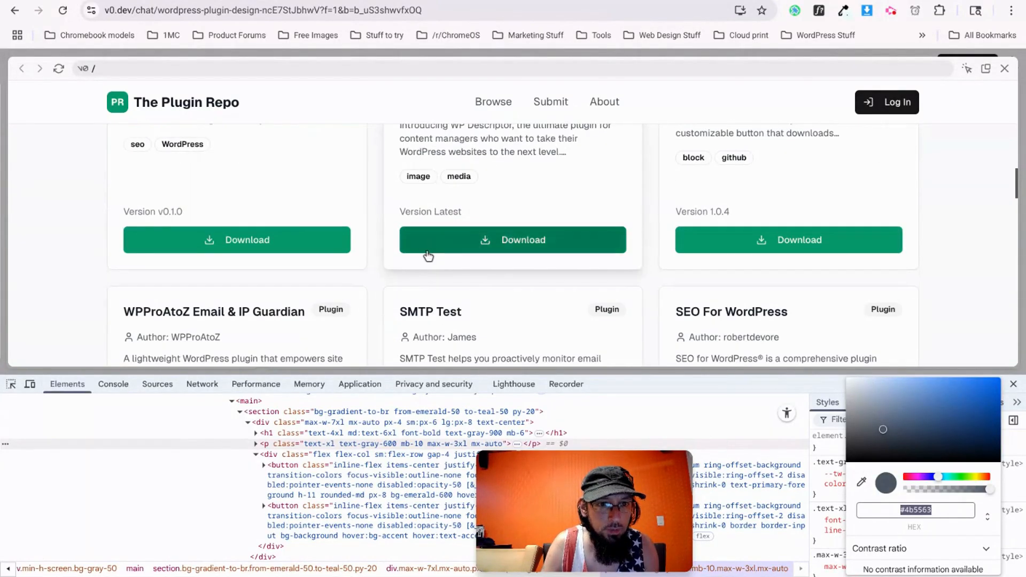
left_click(239, 1)
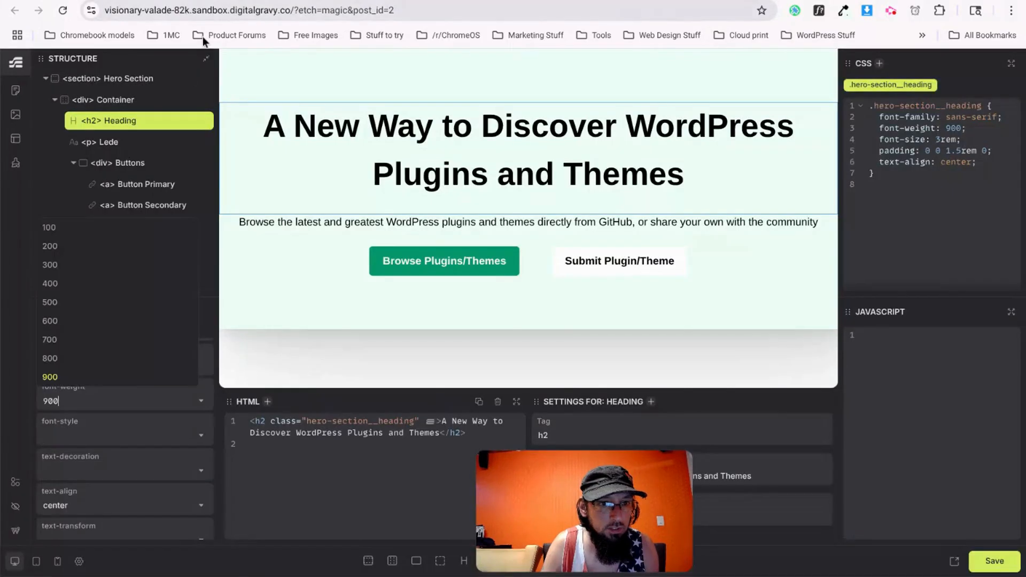
Add --text-primary: #4b5563 to the global variables beside the green ones.
left_click(15, 163)
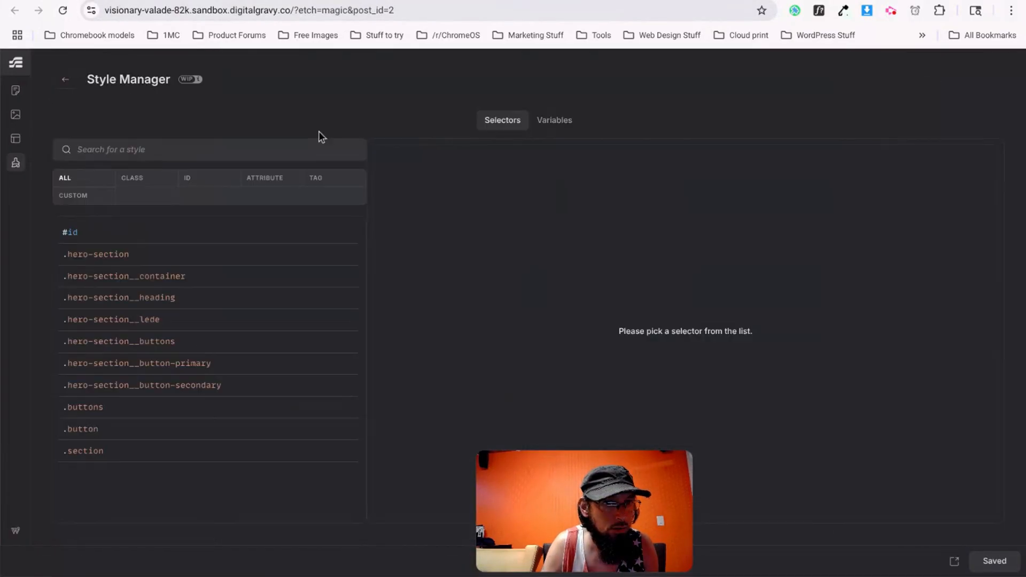
left_click(554, 120)
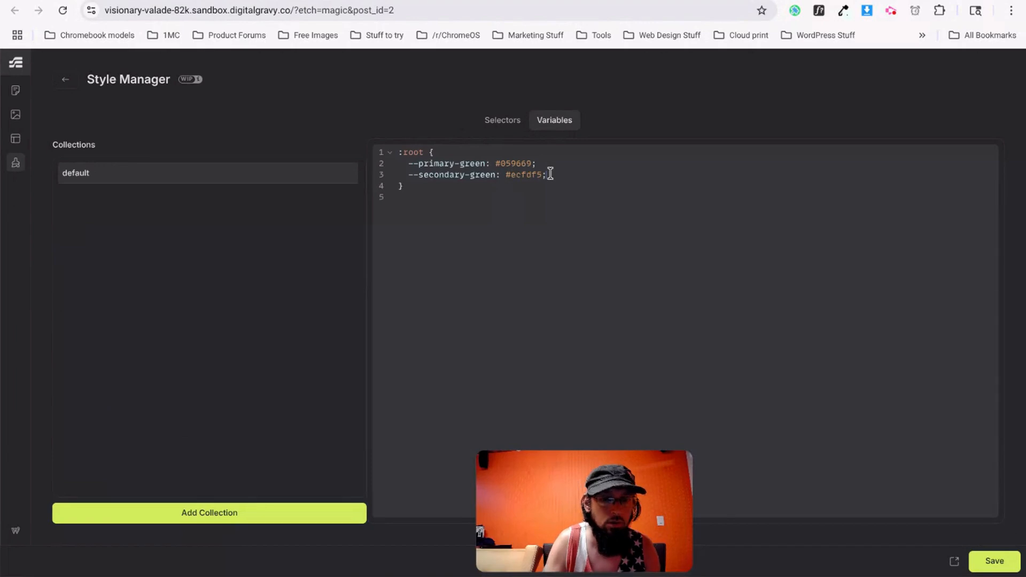
type("--text-primary:")
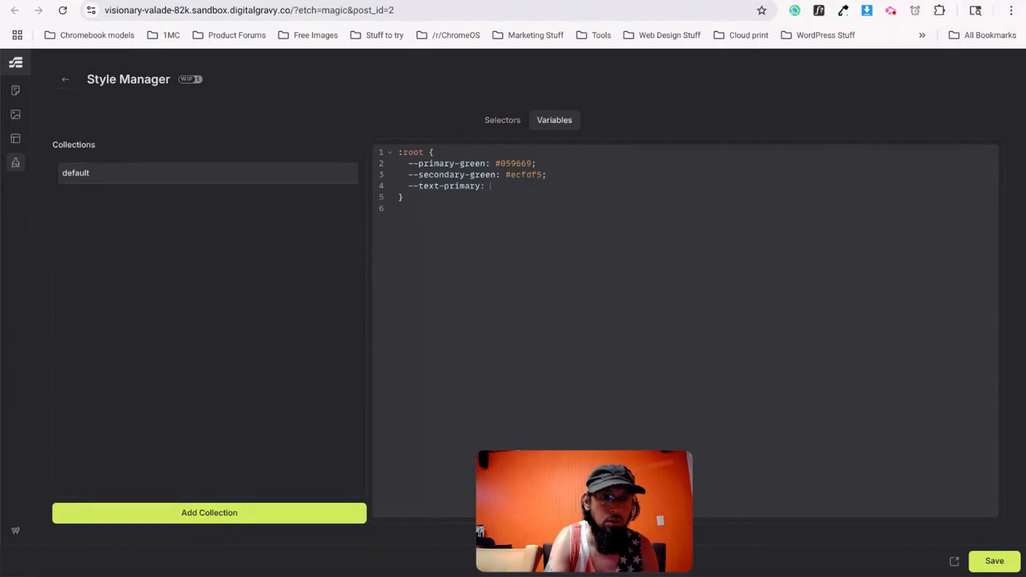
type("#4b5563")
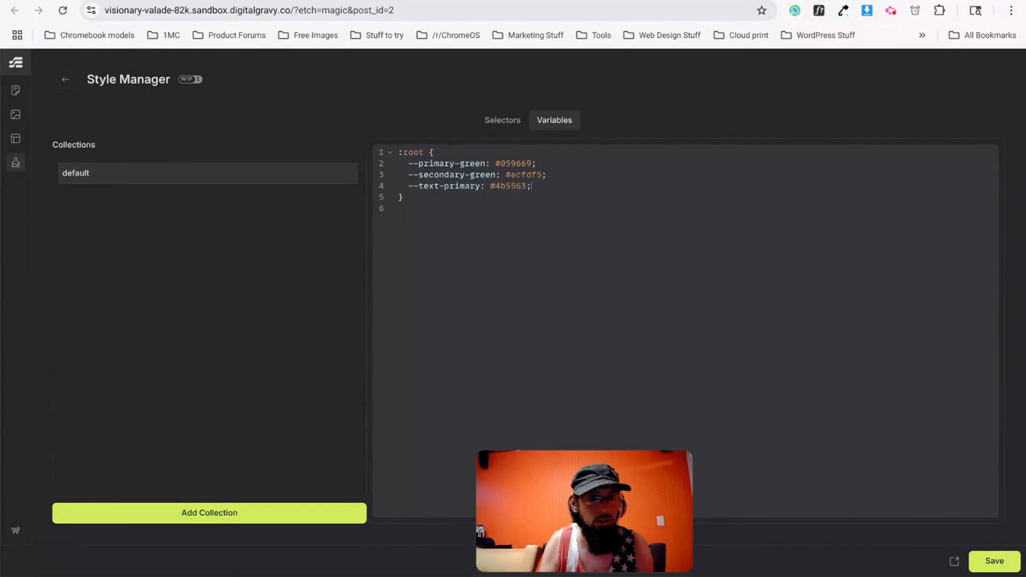
left_click(63, 81)
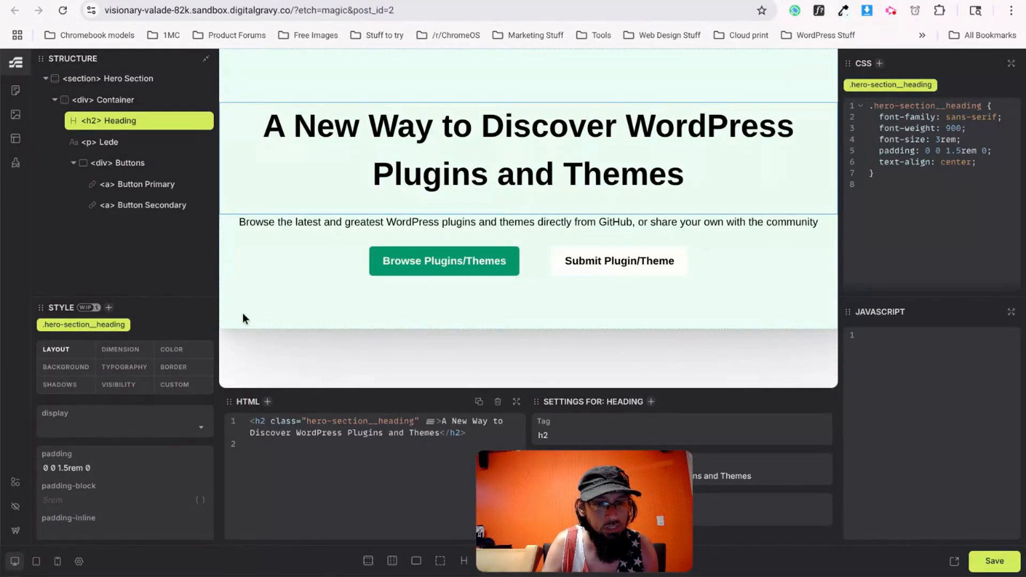
Set the hero section's text colour to var(--text-primary) in the .section rule.
left_click(107, 78)
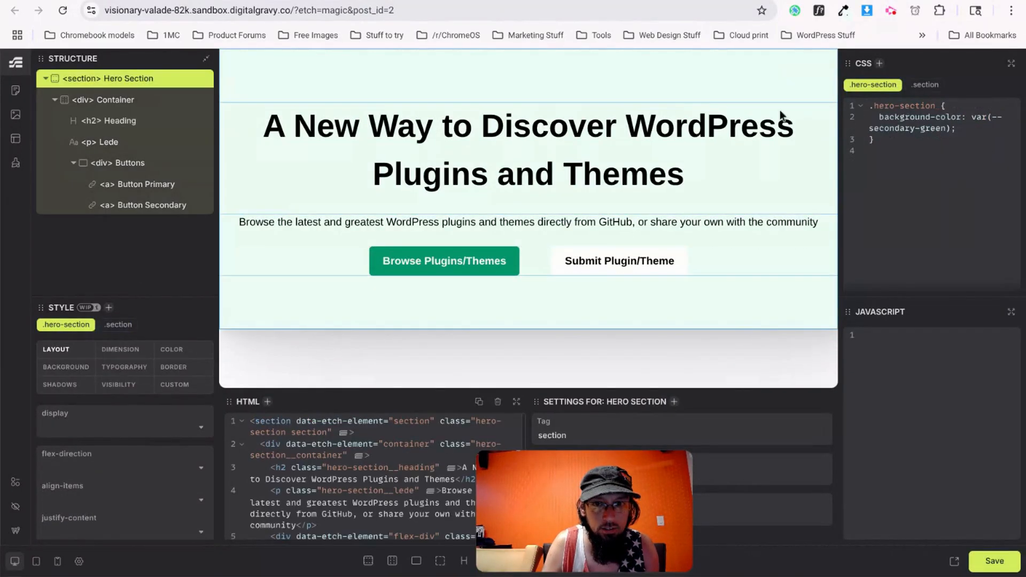
left_click(924, 84)
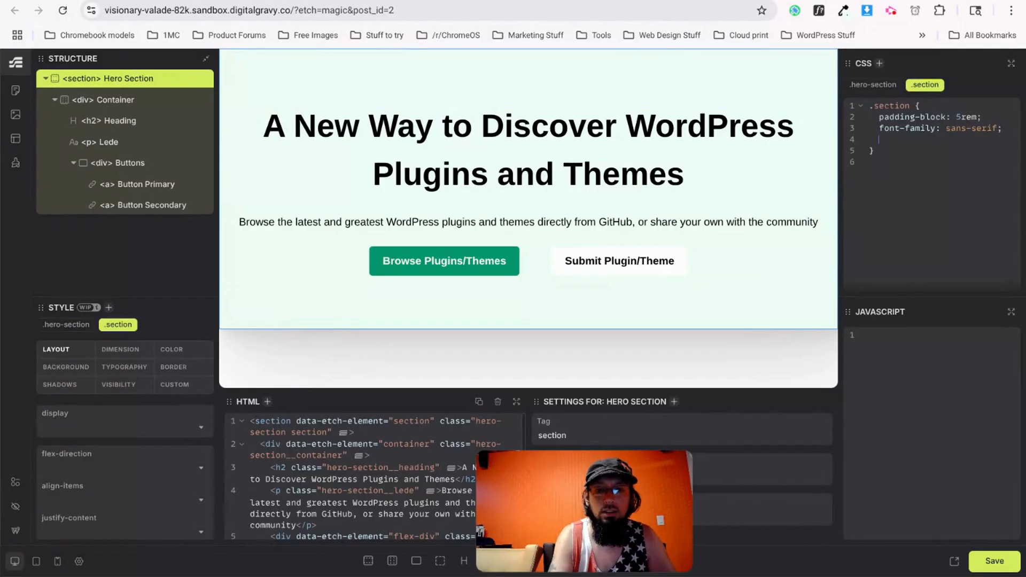
type("color: --text-primary")
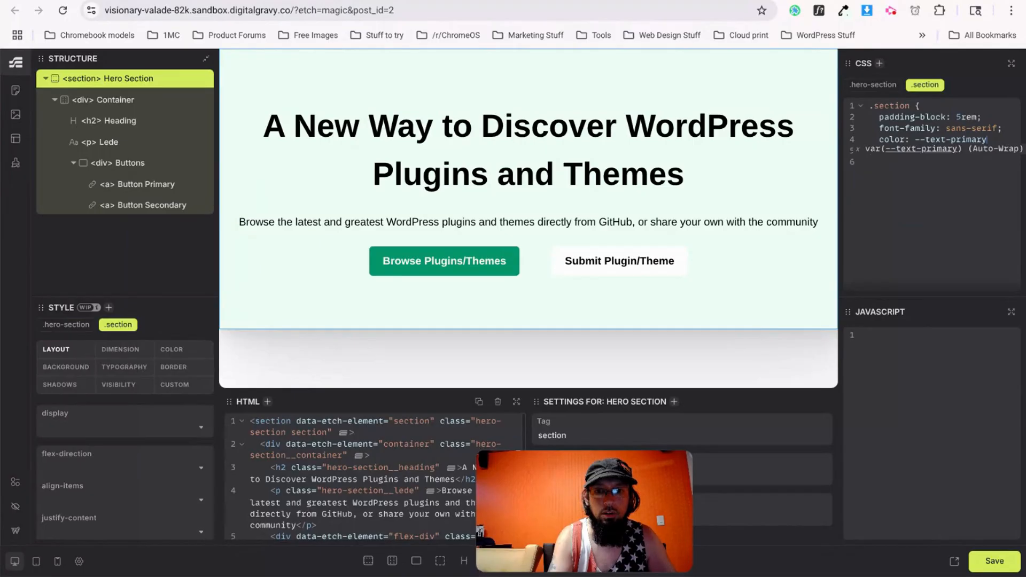
key("Tab")
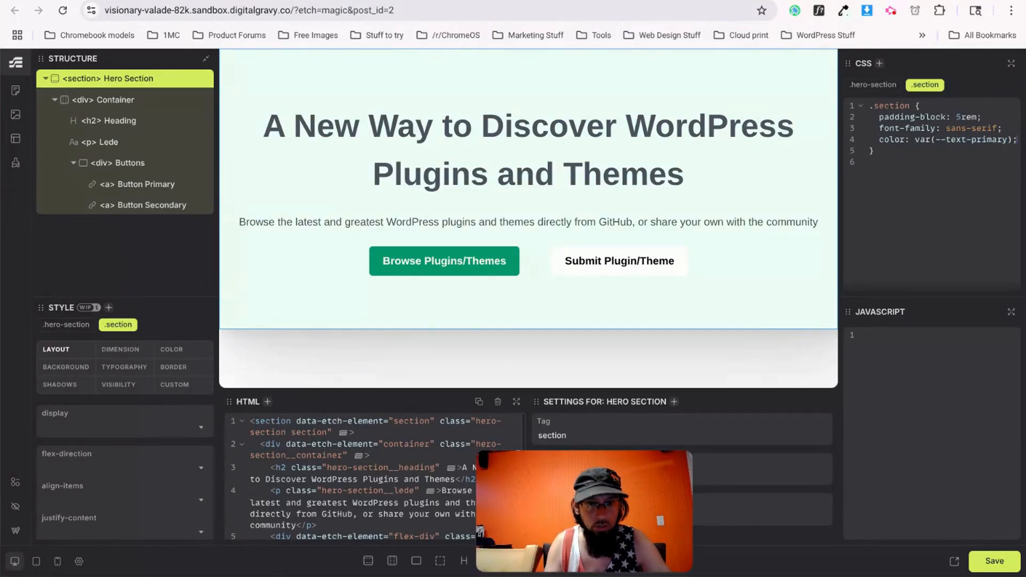
key("ctrl+Tab")
scroll(597, 250, "up", 10)
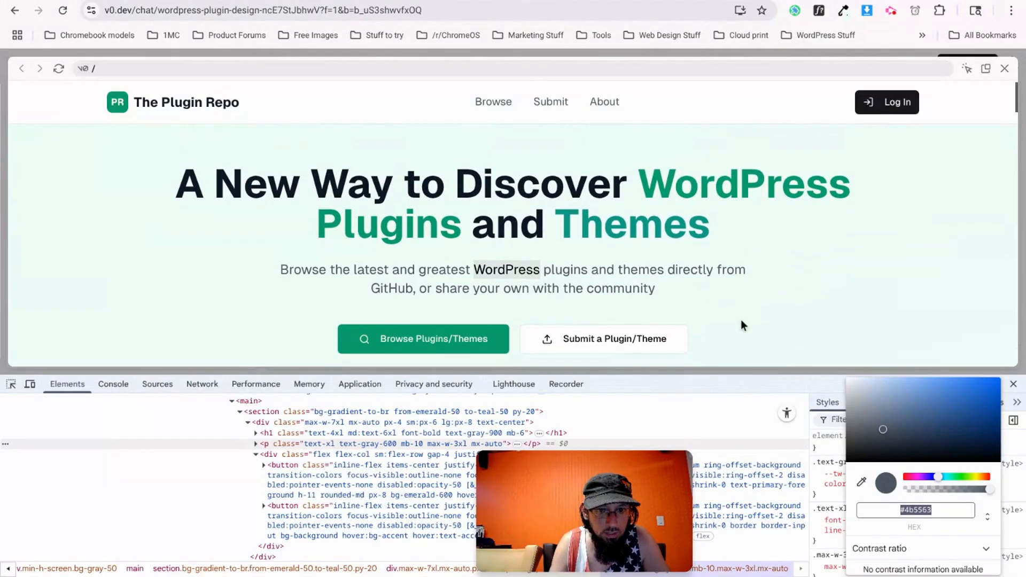
key("ctrl+shift+Tab")
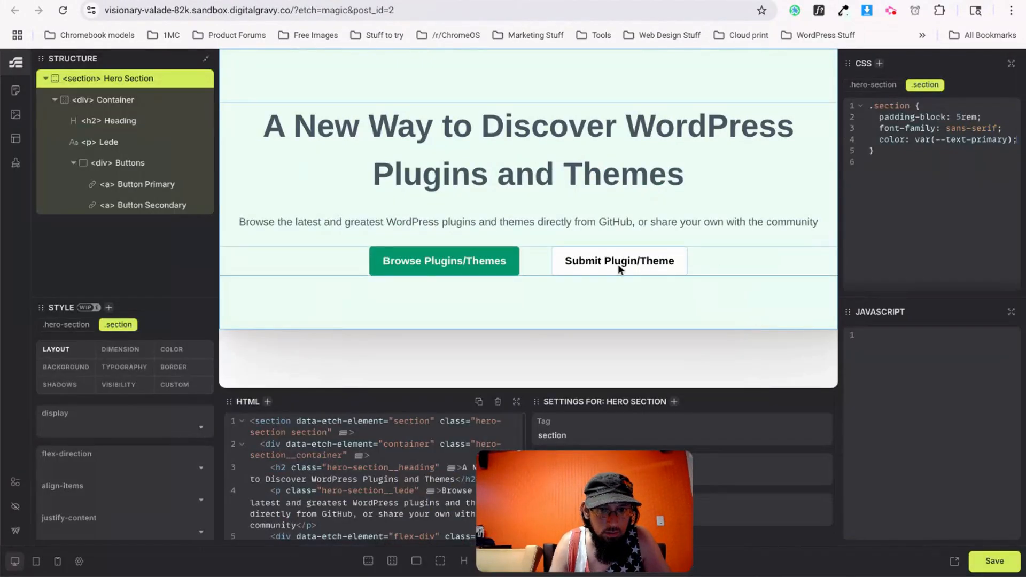
Give the Submit Plugin/Theme button a 1px solid var(--text-primary) border.
left_click(561, 258)
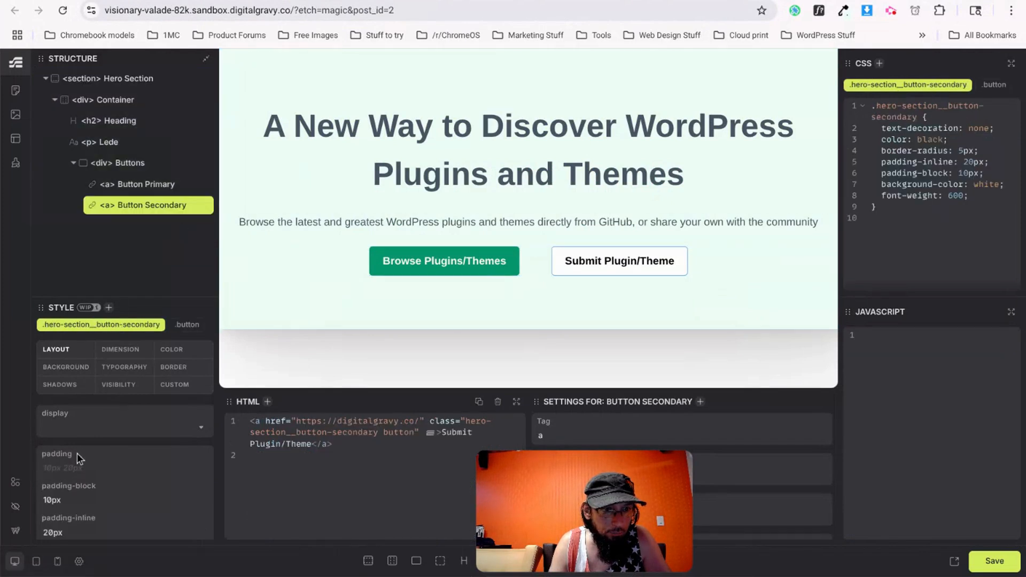
left_click(174, 369)
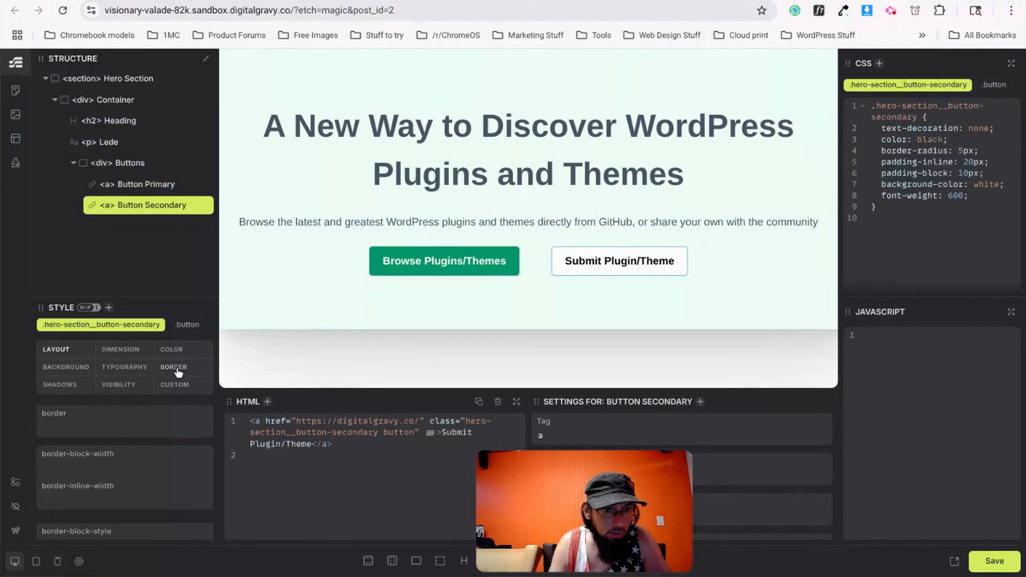
left_click(95, 426)
type("1px solid var(--text-primary")
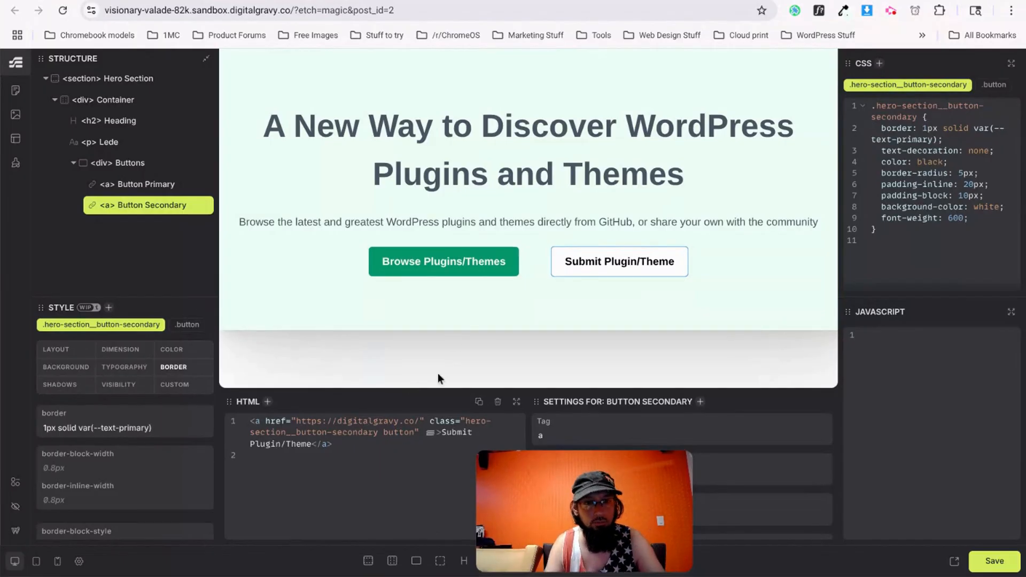
left_click(475, 306)
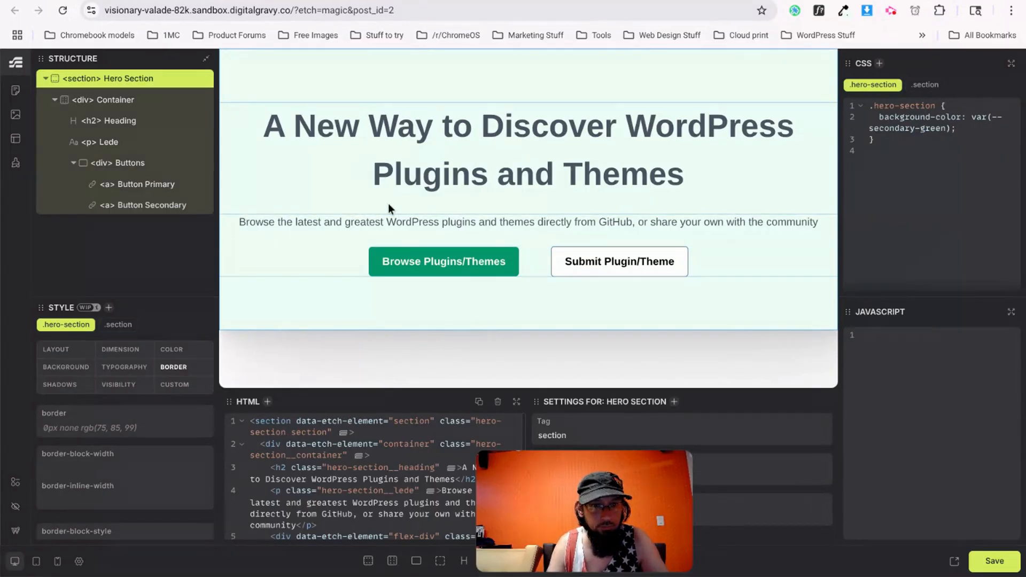
Inspect the reference Submit a Plugin/Theme button and copy its #e4e4e7 border colour.
key("ctrl+Tab")
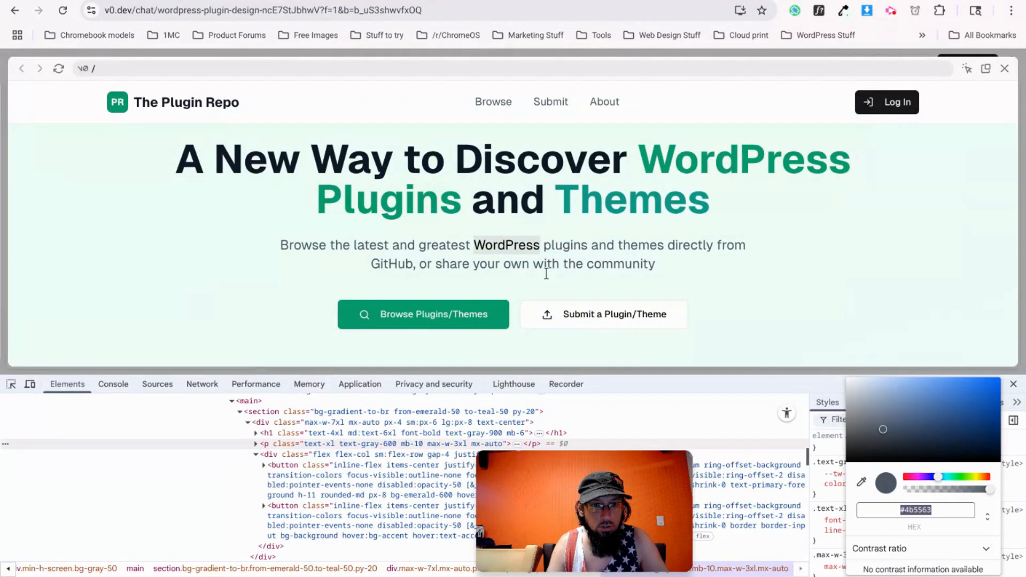
right_click(536, 313)
left_click(586, 560)
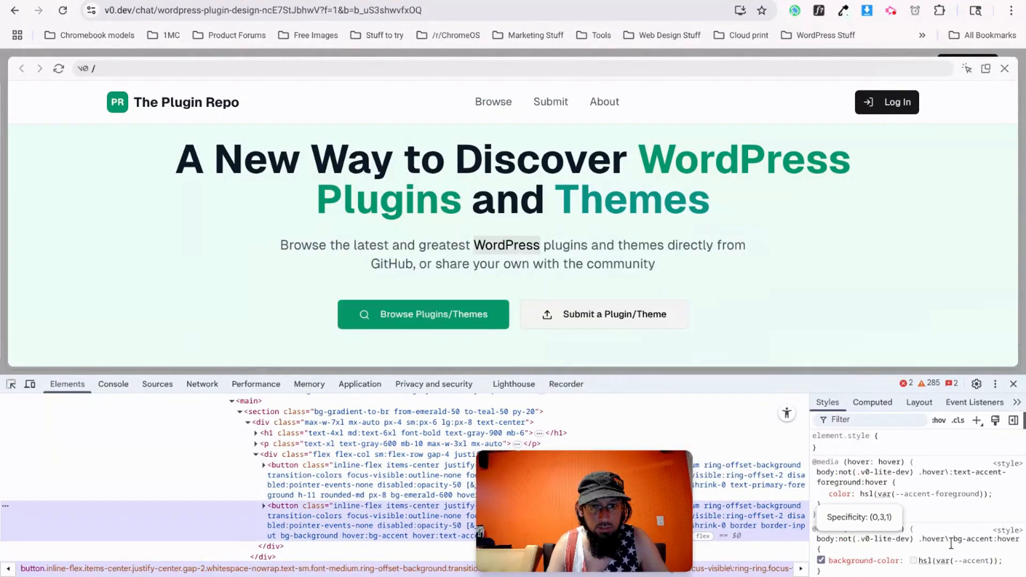
scroll(911, 505, "down", 5)
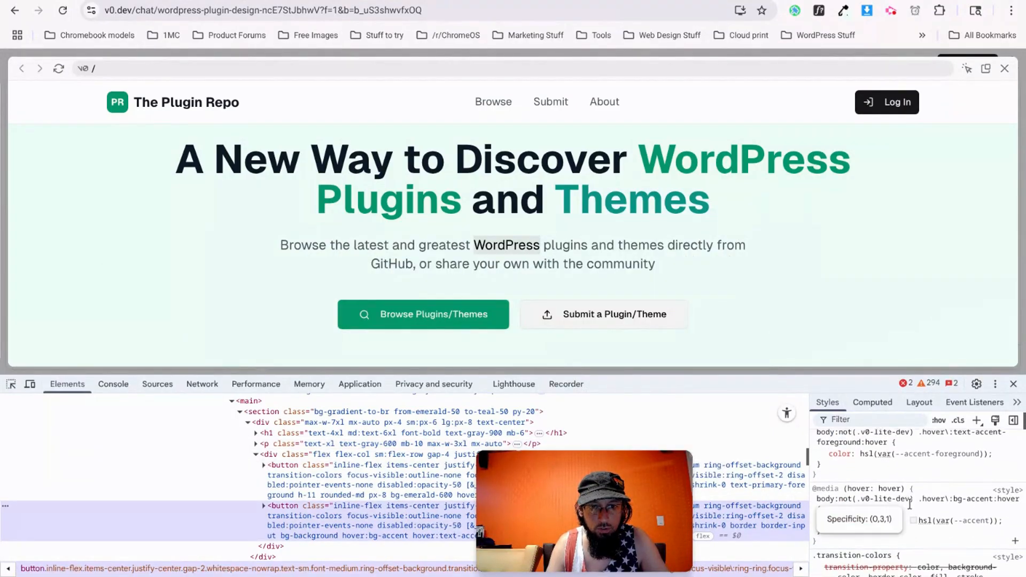
scroll(908, 504, "down", 3)
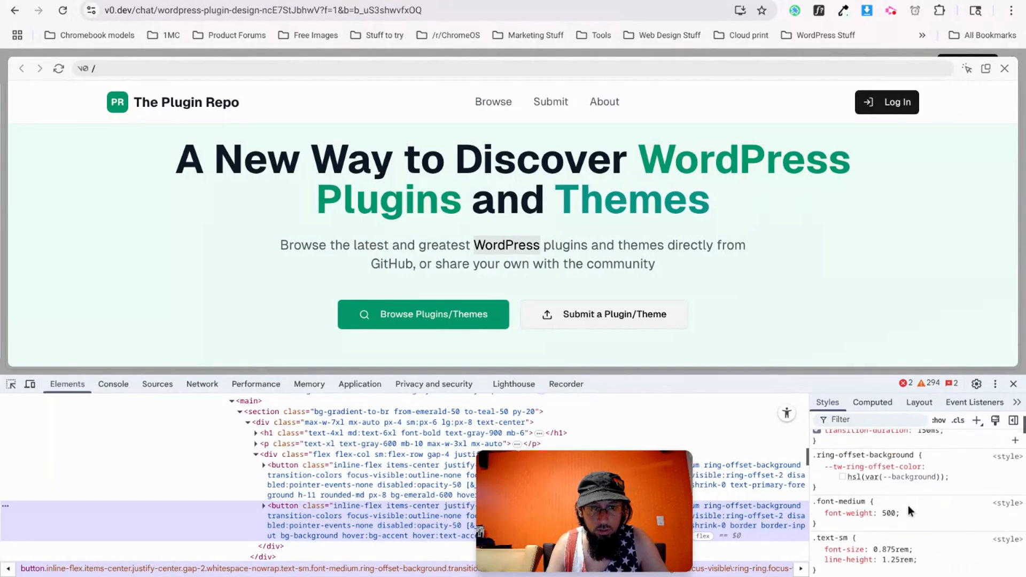
scroll(873, 519, "down", 5)
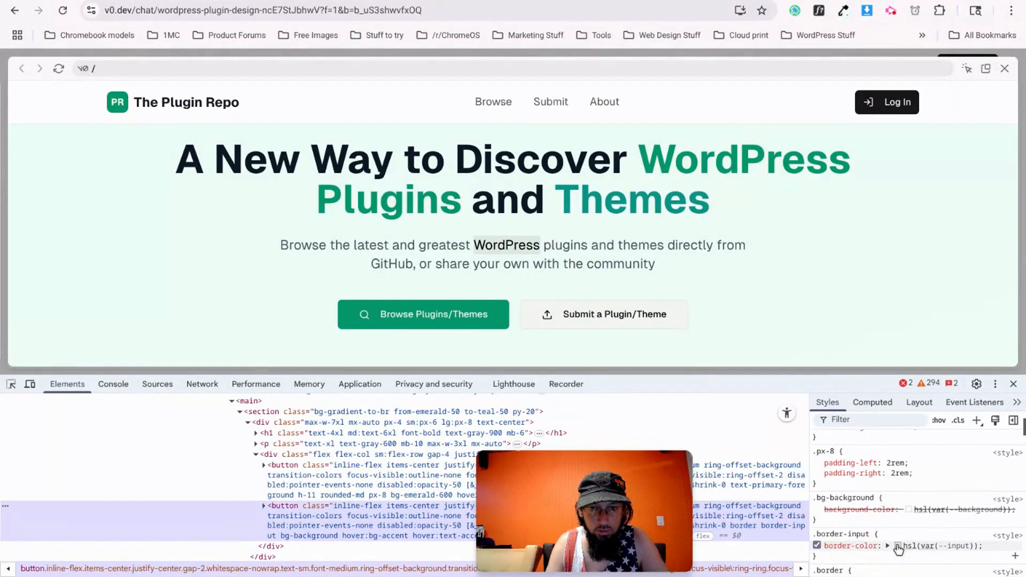
left_click(898, 545)
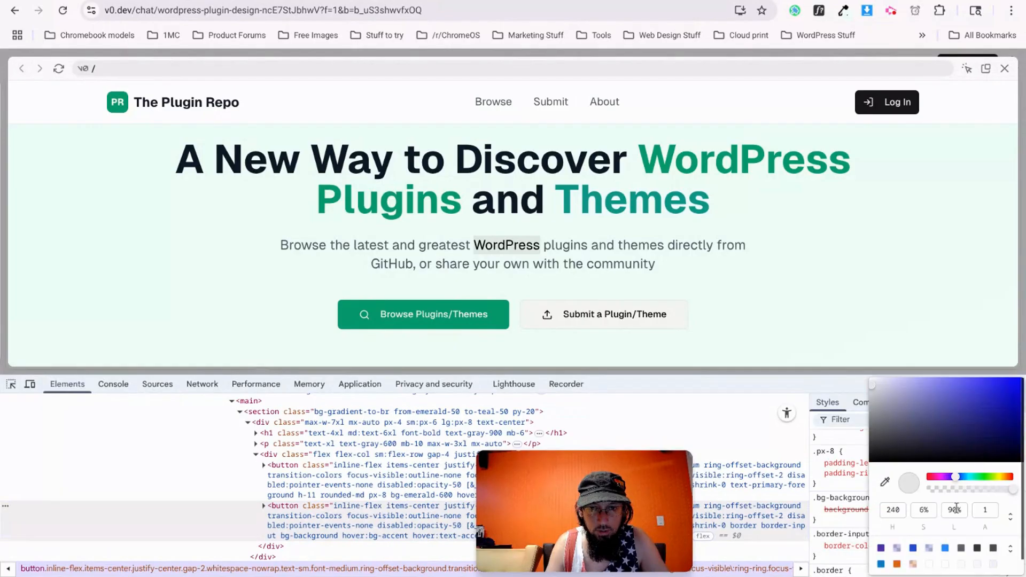
left_click(1010, 519)
left_click(915, 346)
double_click(934, 510)
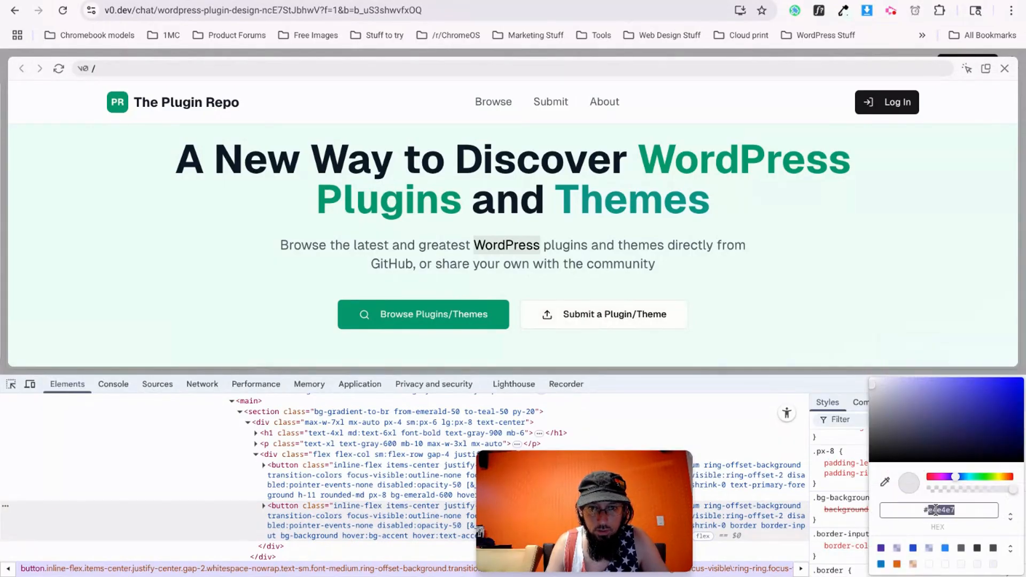
key("ctrl+Tab")
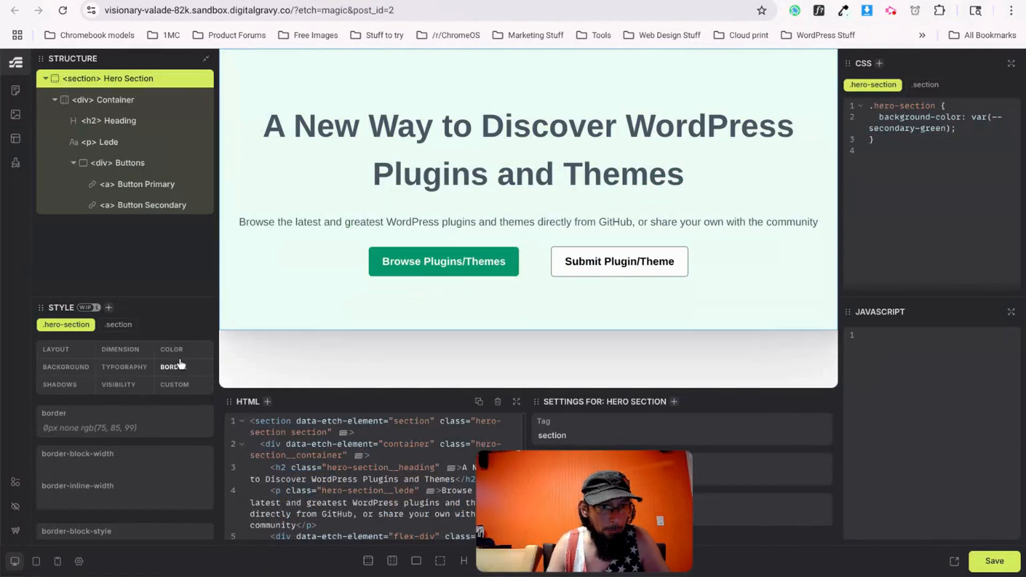
Replace the secondary button's border with 1px solid #e4e4e7.
left_click(144, 205)
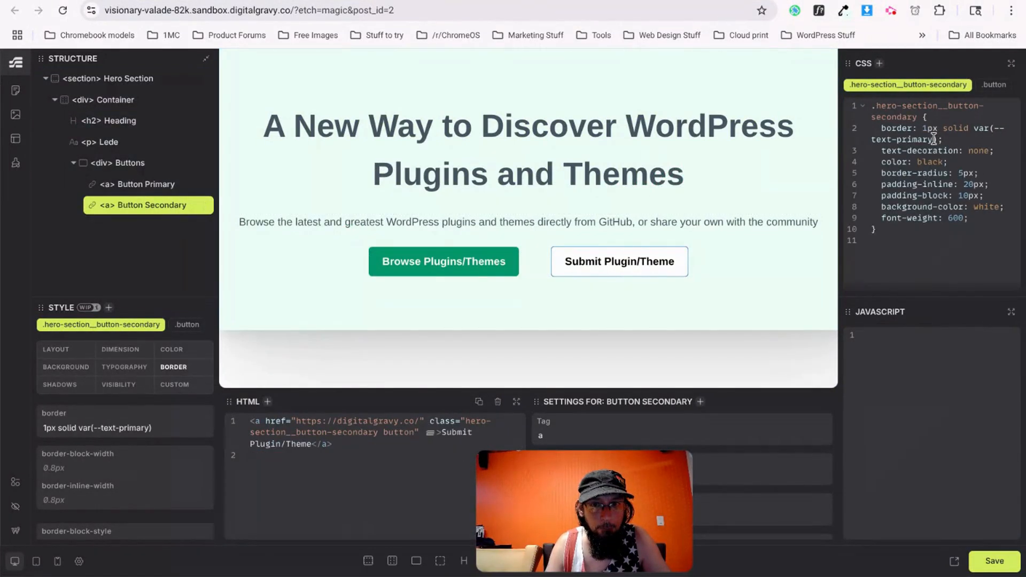
key("BackSpace")
key("BackSpace")
key("BackSpace")
key("BackSpace")
key("BackSpace")
key("BackSpace")
key("BackSpace")
key("BackSpace")
key("BackSpace")
key("BackSpace")
key("BackSpace")
key("BackSpace")
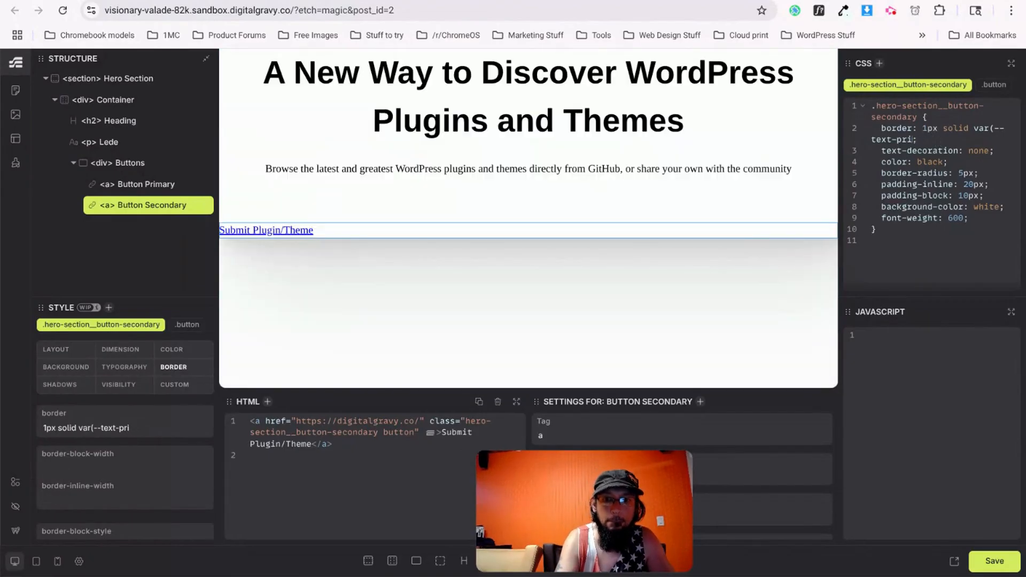
key("BackSpace")
key("BackSpace")
key("BackSpace")
key("BackSpace")
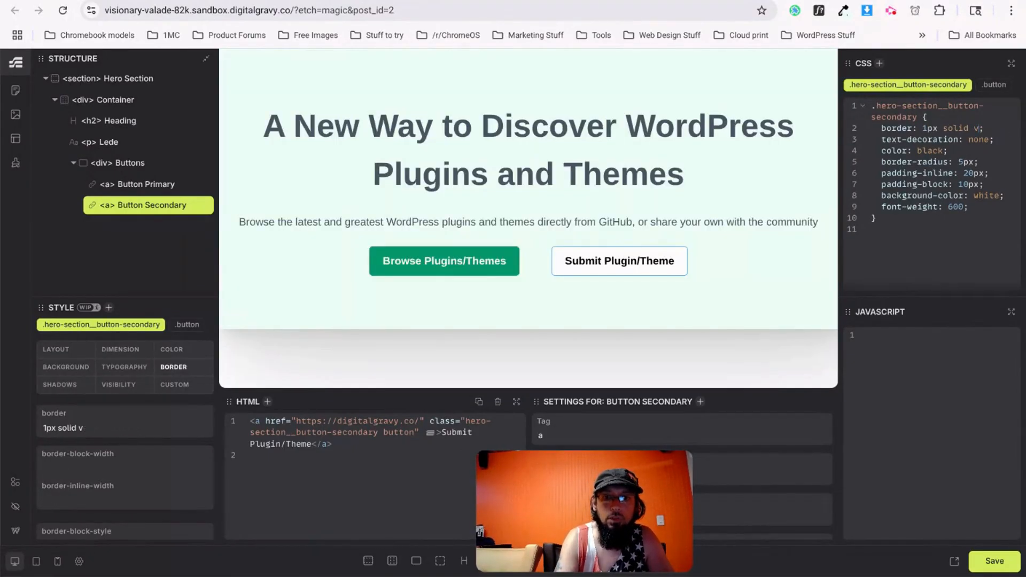
type("#e4e4e7")
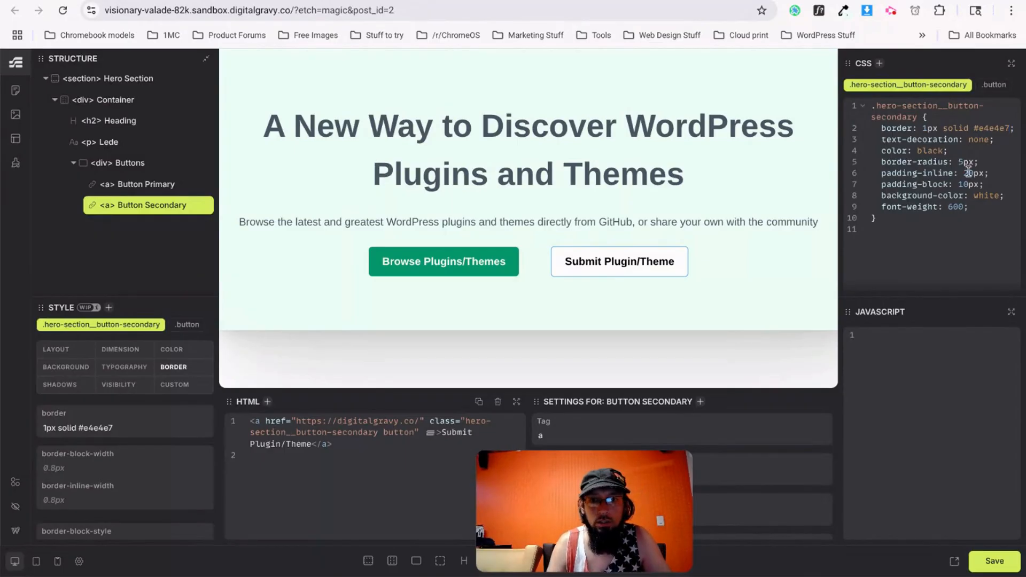
left_click(716, 282)
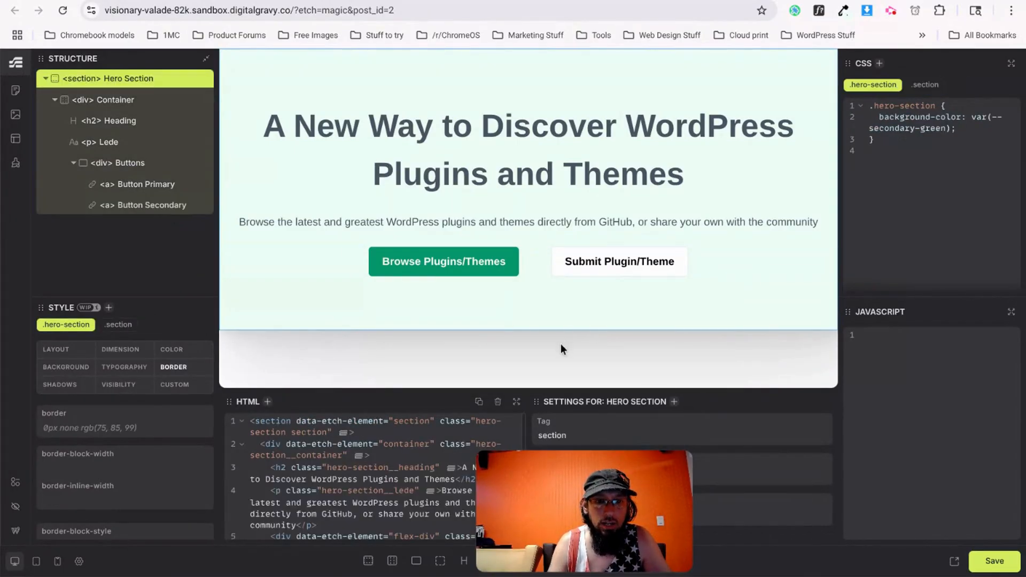
Close the v0.dev colour picker and scroll to the Browse Plugins and Themes search field.
key("ctrl+Tab")
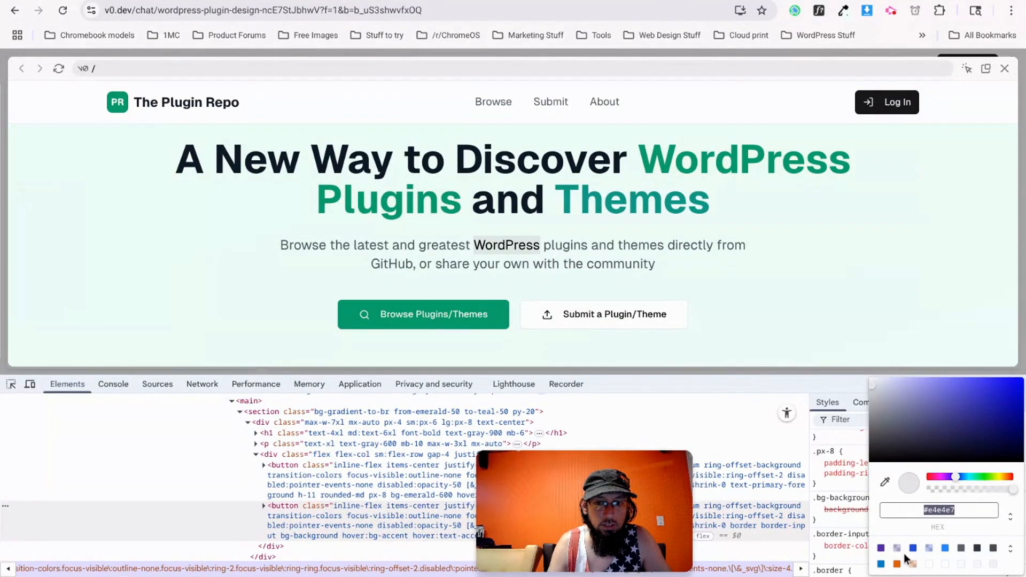
key("Escape")
scroll(740, 322, "down", 5)
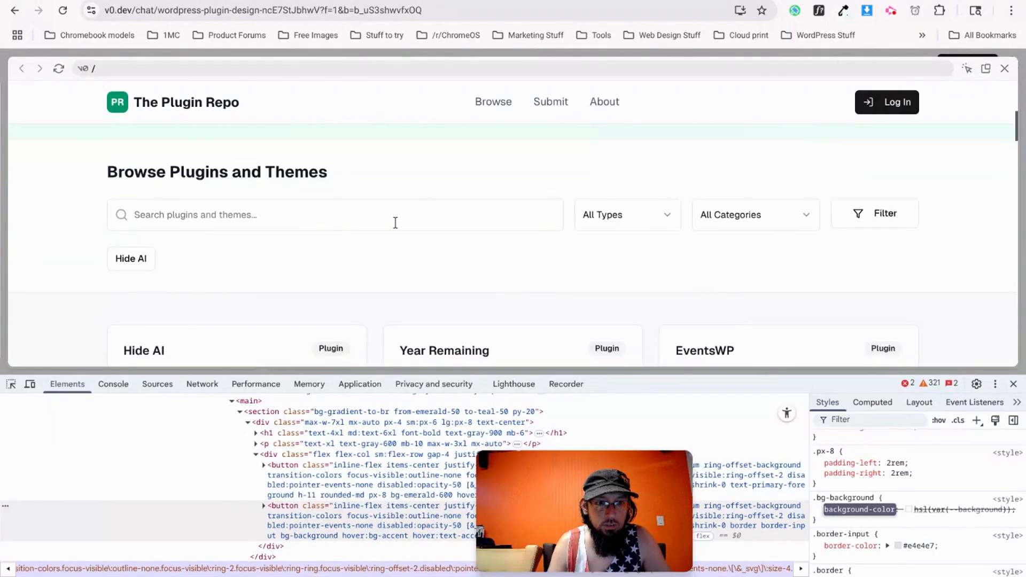
left_click(396, 223)
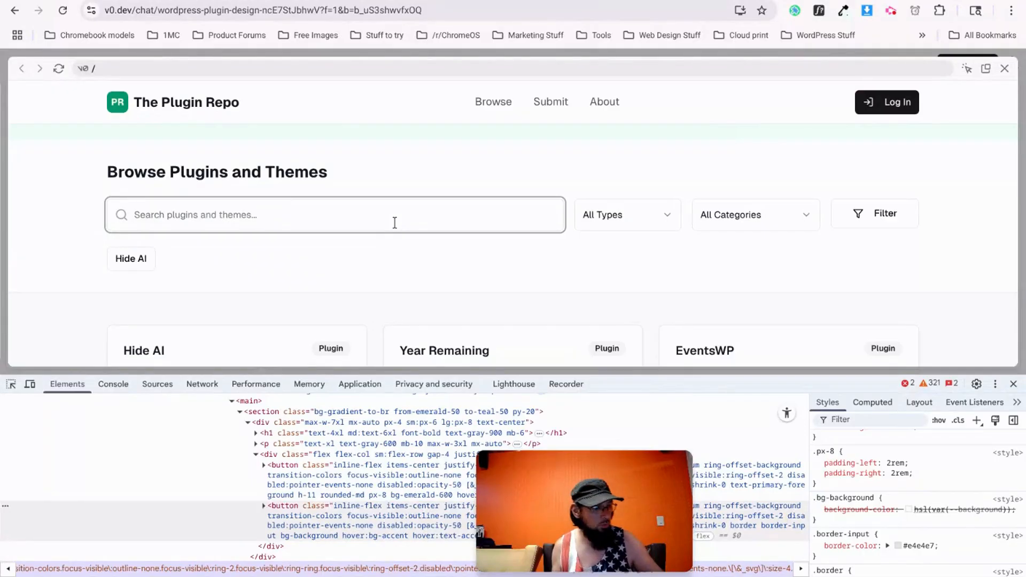
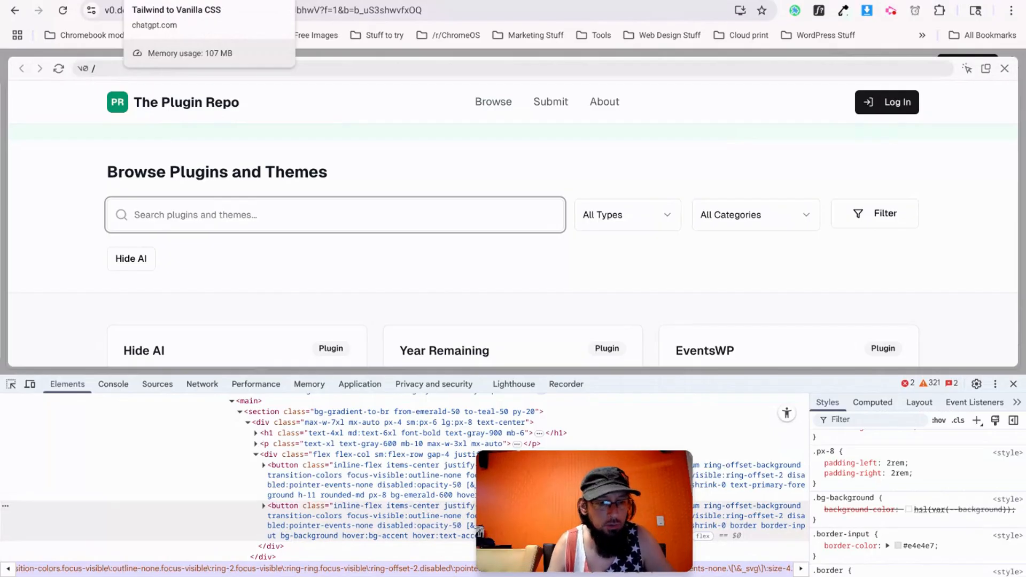
Inspect the v0.dev search box, select section#browse and open it with Edit as HTML.
left_click(179, 1)
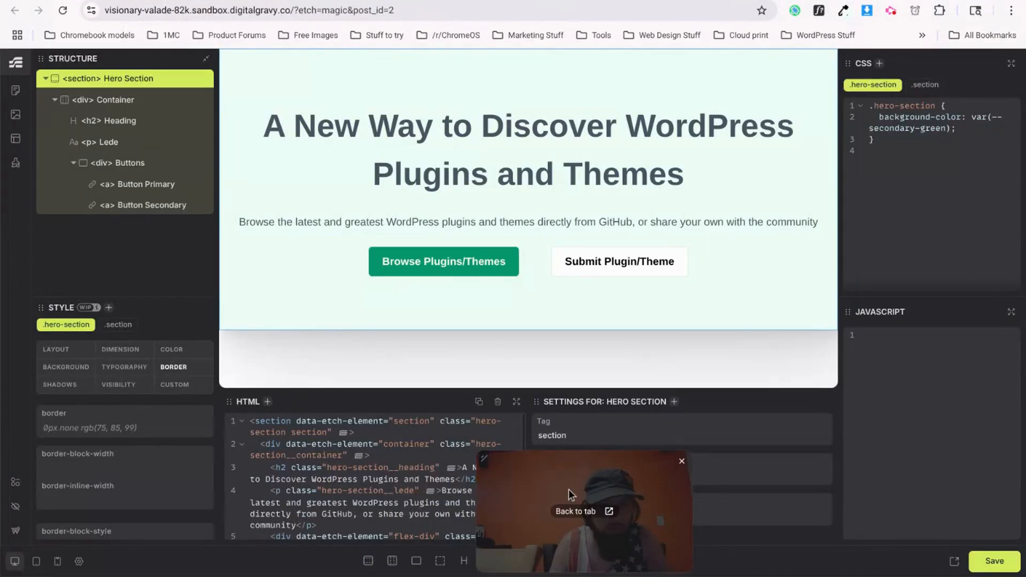
left_click_drag(569, 489, 803, 471)
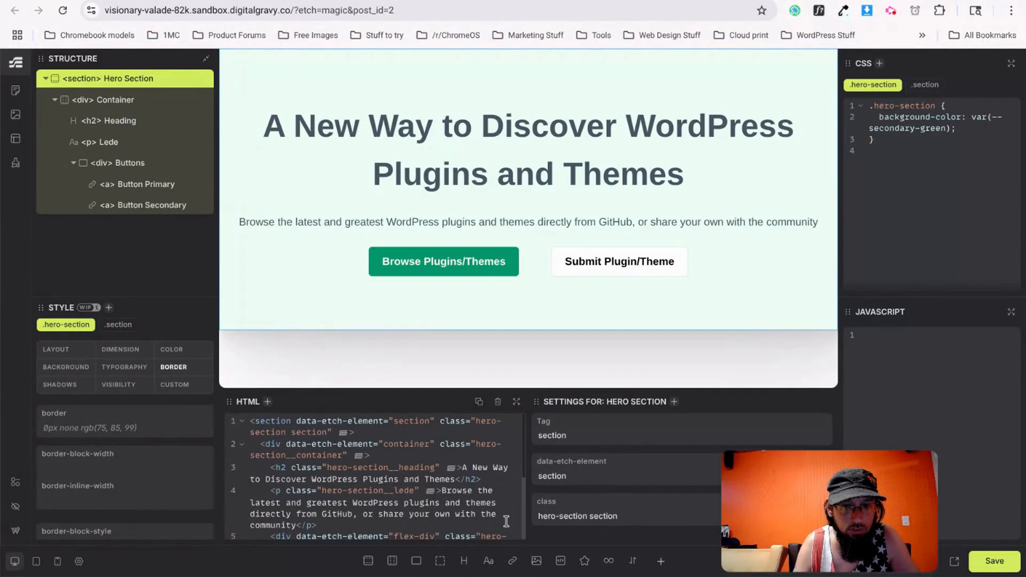
key("ctrl+Tab")
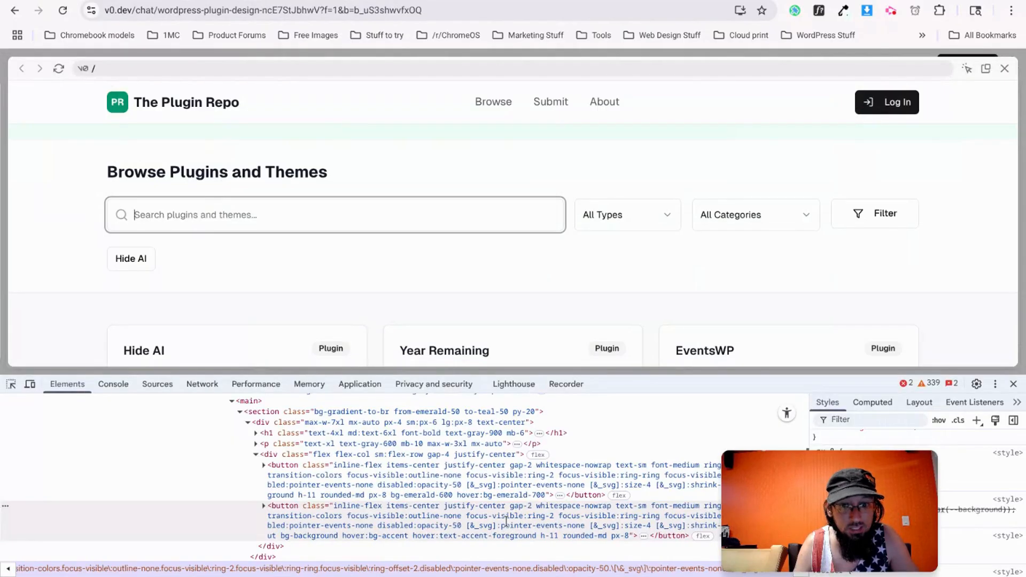
right_click(393, 220)
left_click(437, 549)
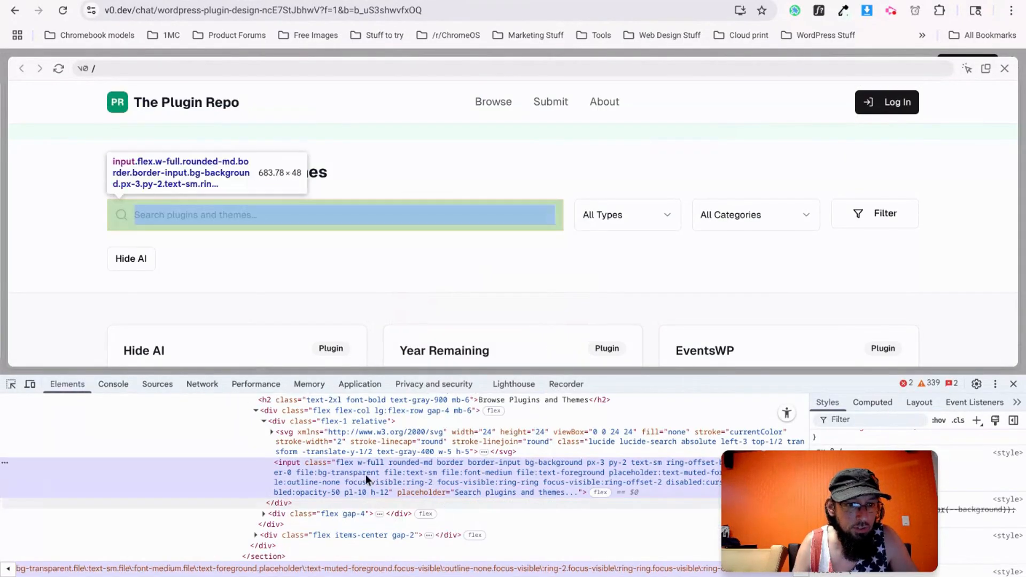
scroll(297, 445, "up", 3)
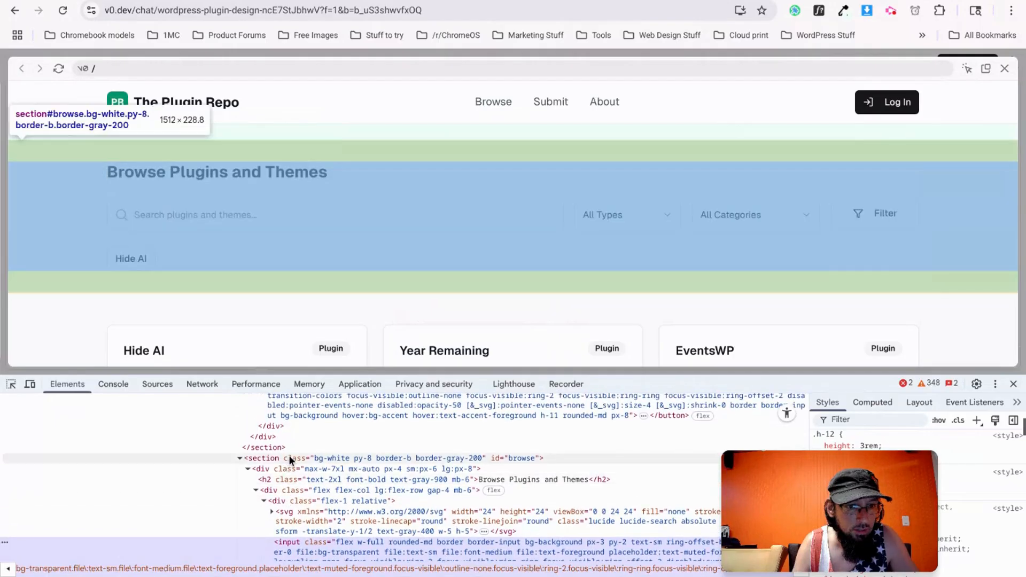
left_click(291, 458)
right_click(342, 457)
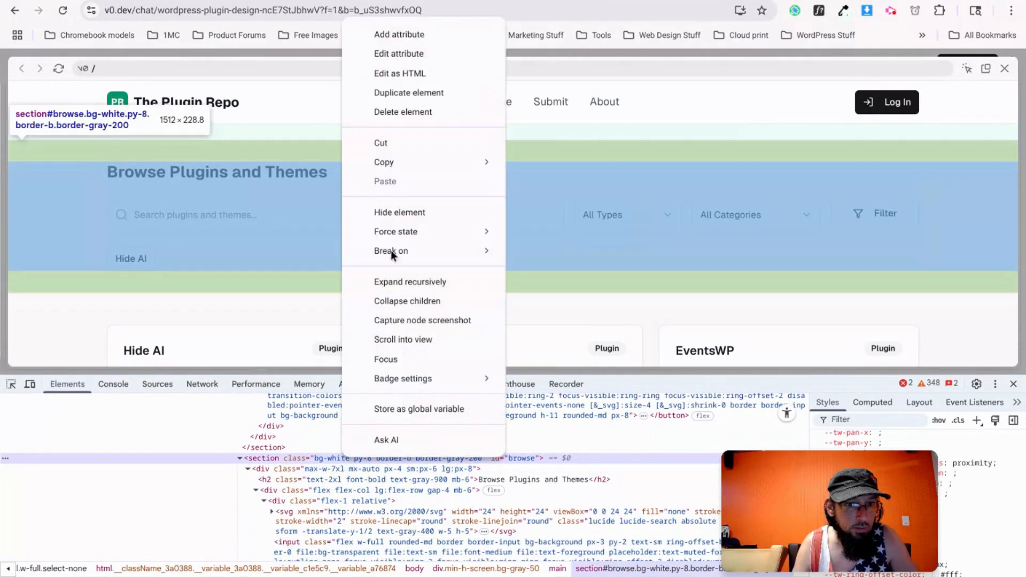
left_click(398, 75)
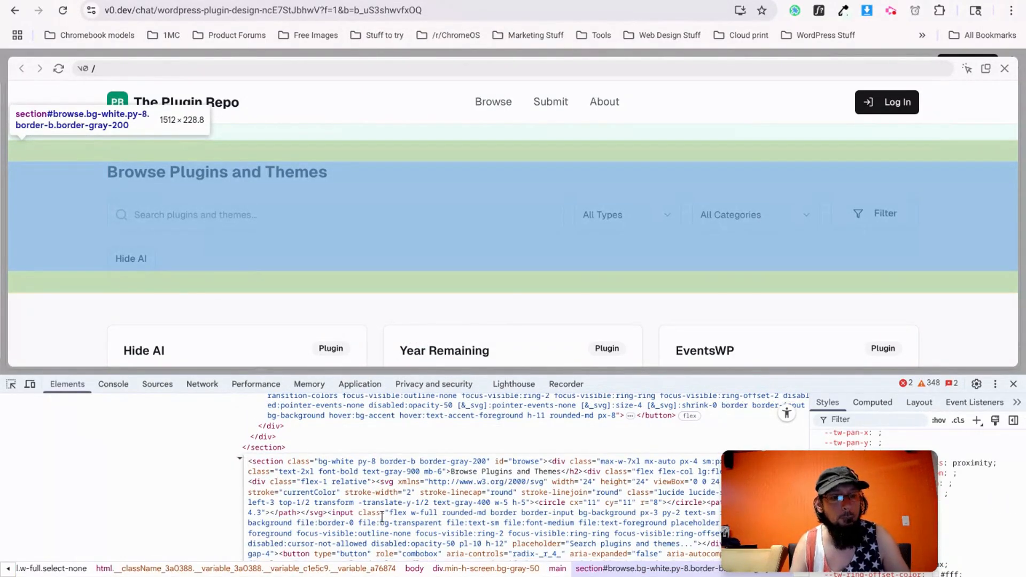
Ask ChatGPT to convert the pasted browse section HTML to BEM with CSS nested under the top-level selector.
key("ctrl+Tab")
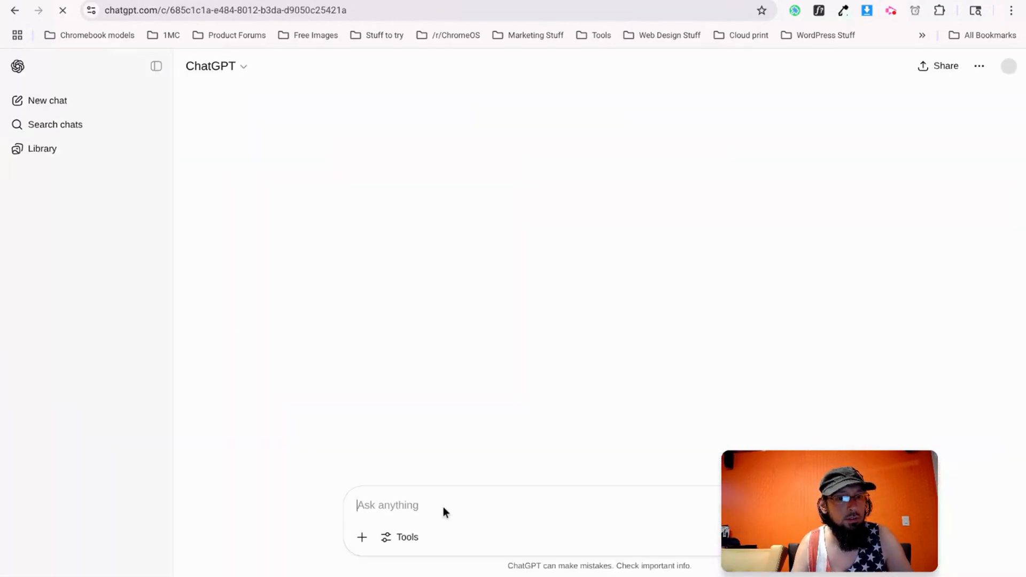
type("now do this section:")
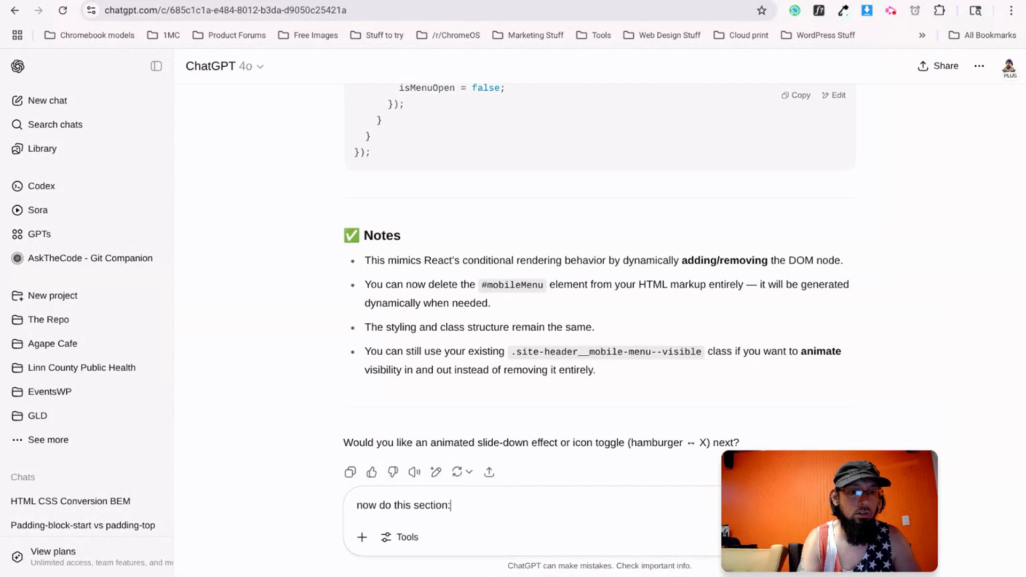
key("shift+Return")
key("shift+Return")
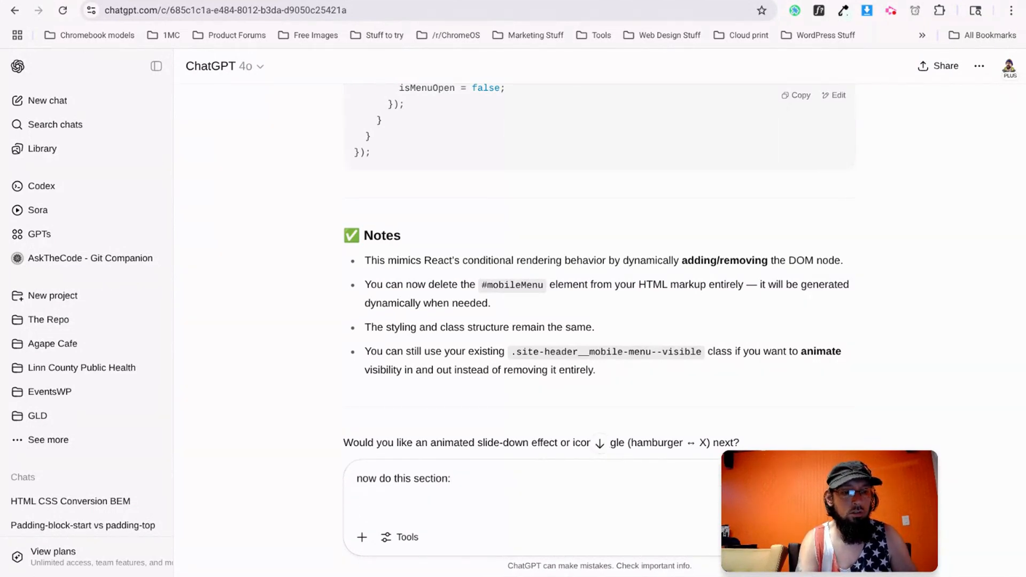
type("make sure ")
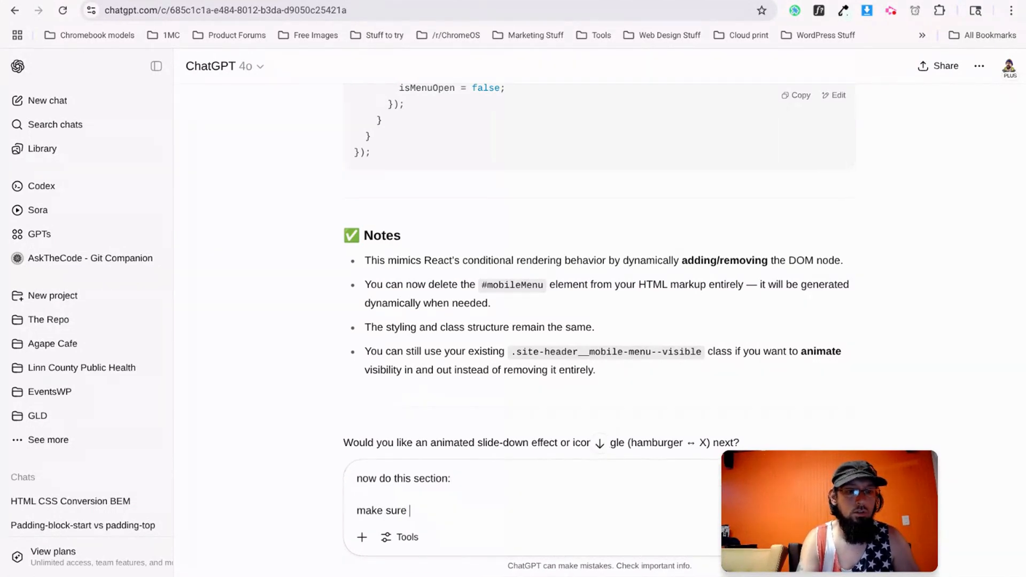
type("to use BEM for the css and nest all the CSS under the top level s")
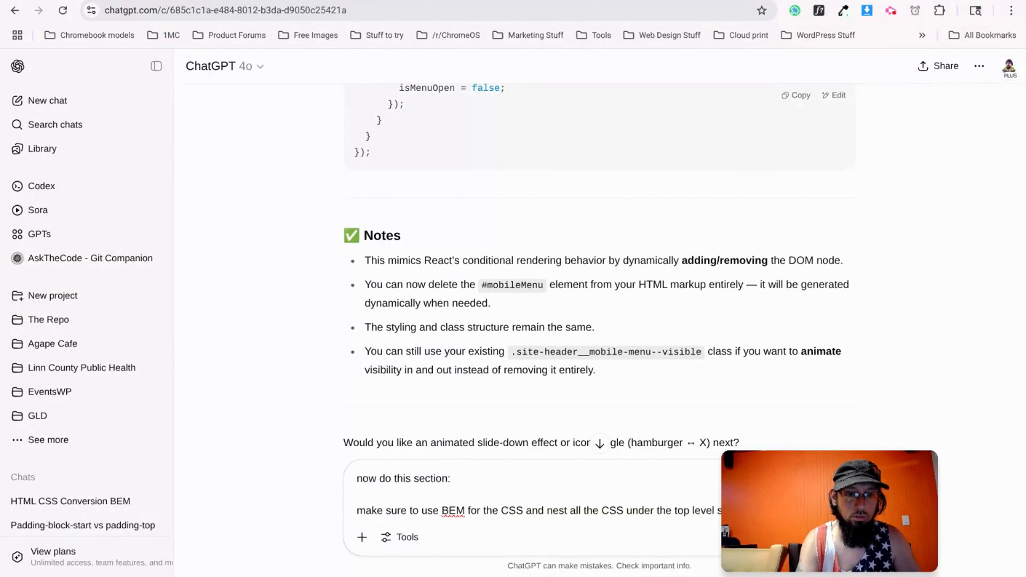
type("nesting")
key("shift+Return")
key("shift+Return")
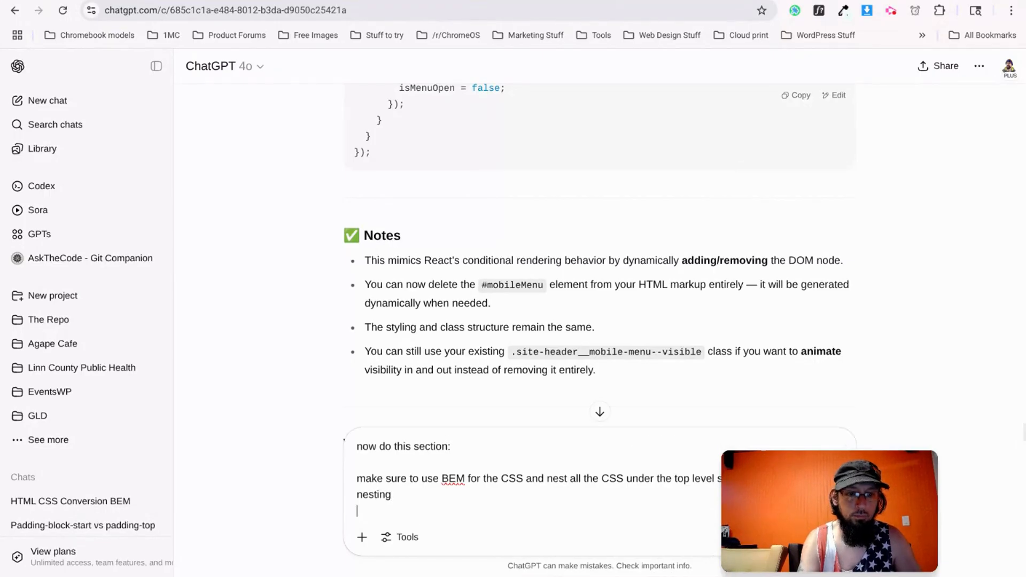
key("ctrl+v")
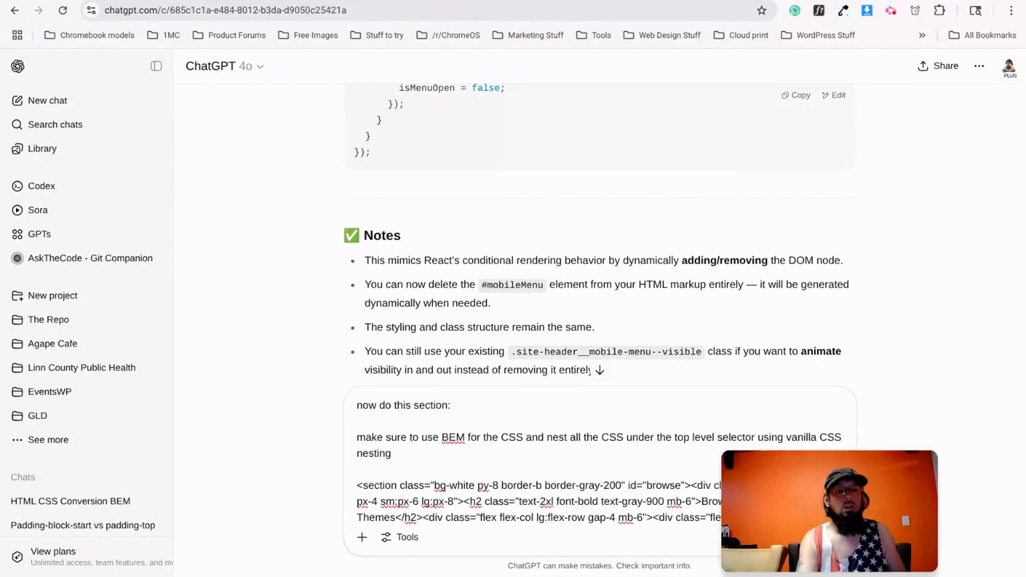
key("Return")
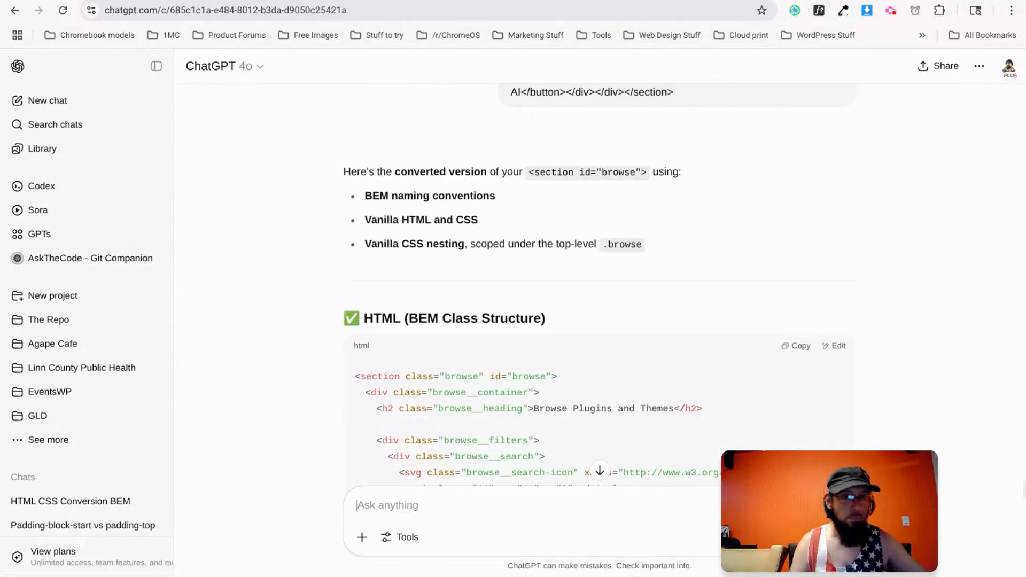
Review ChatGPT's reply and select the returned BEM HTML code.
scroll(404, 403, "down", 7)
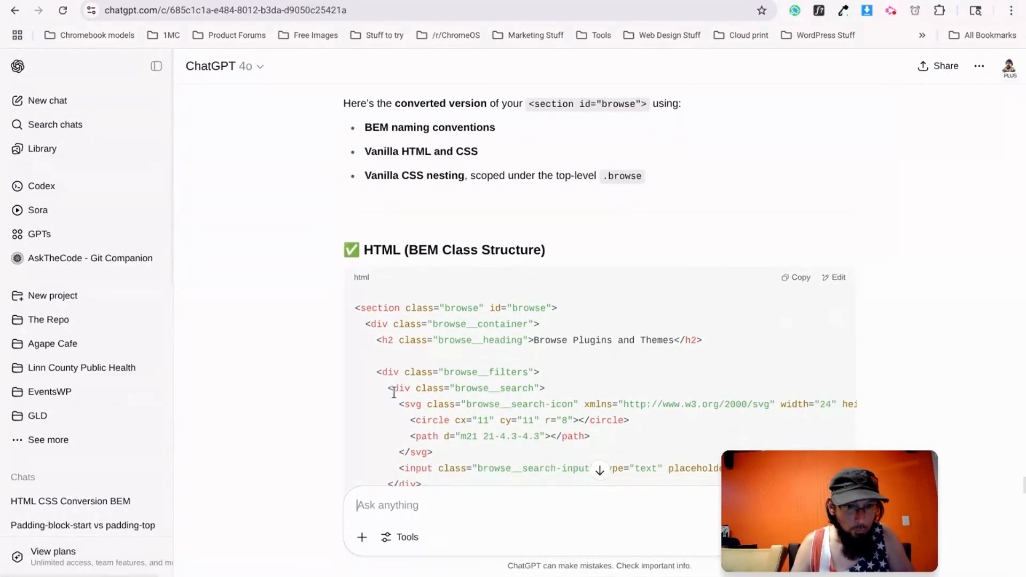
scroll(377, 401, "up", 2)
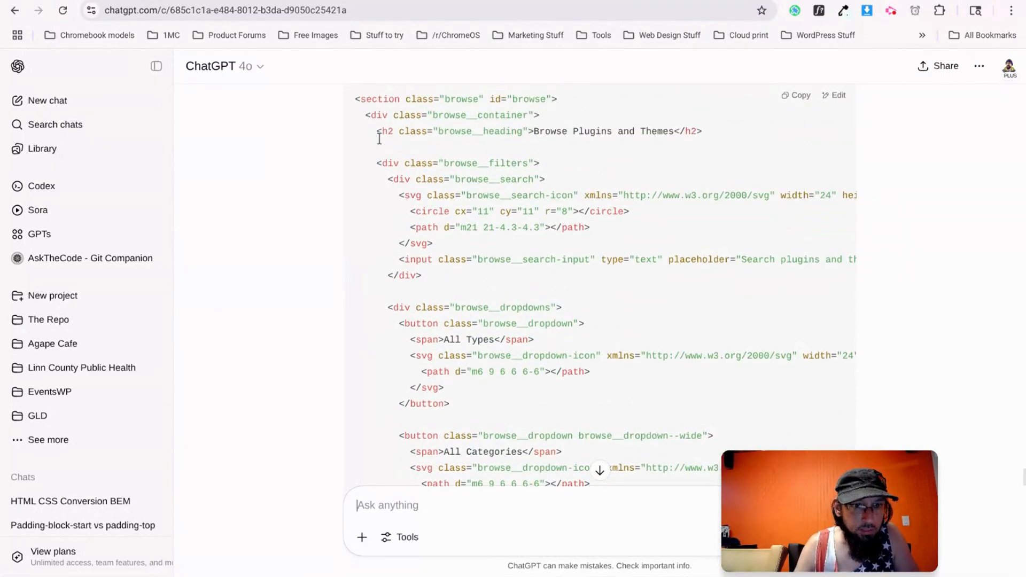
left_click_drag(373, 130, 412, 381)
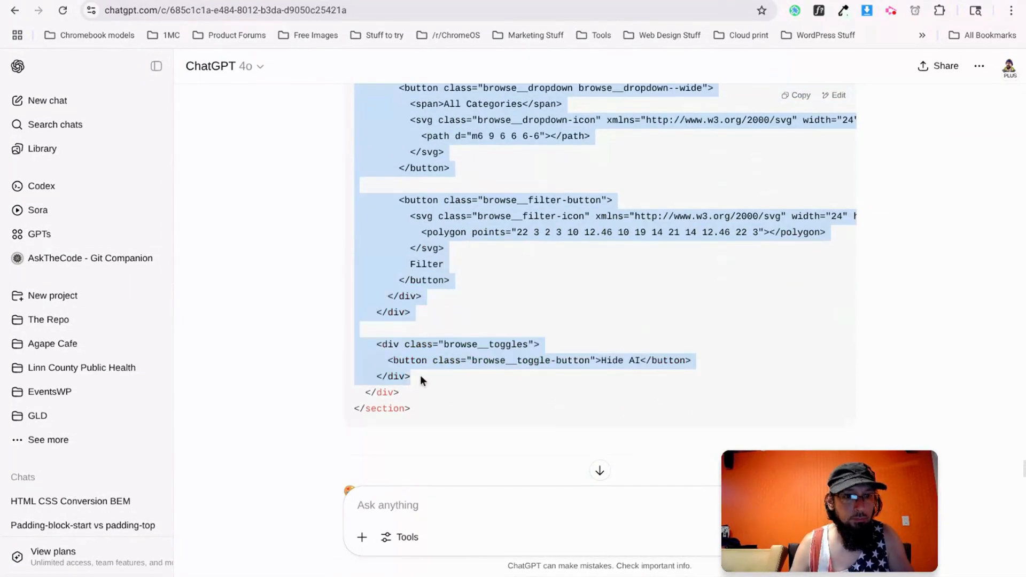
key("ctrl+Tab")
Add a section with a container below the hero and paste the browse markup into it.
left_click(45, 78)
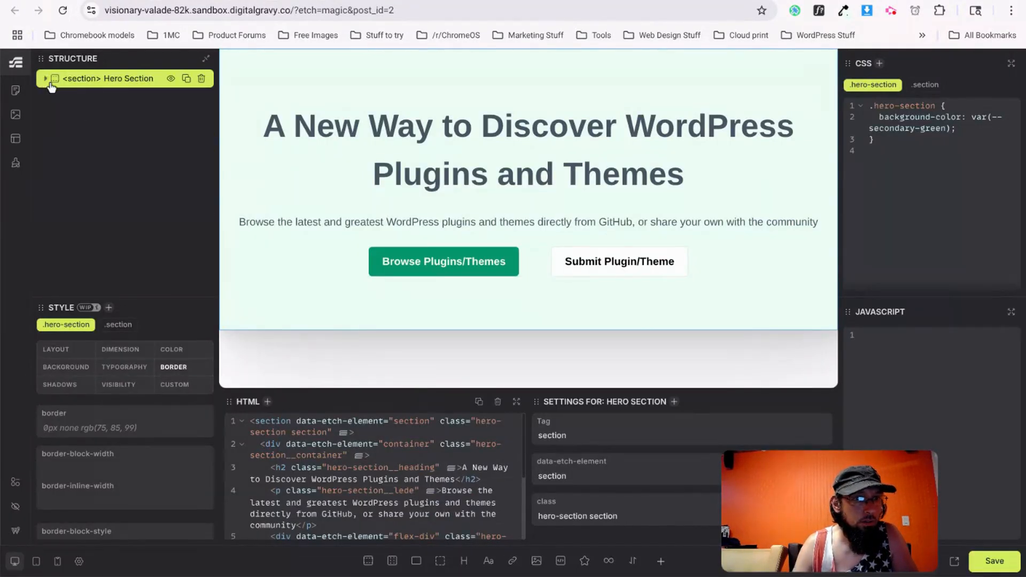
left_click(368, 560)
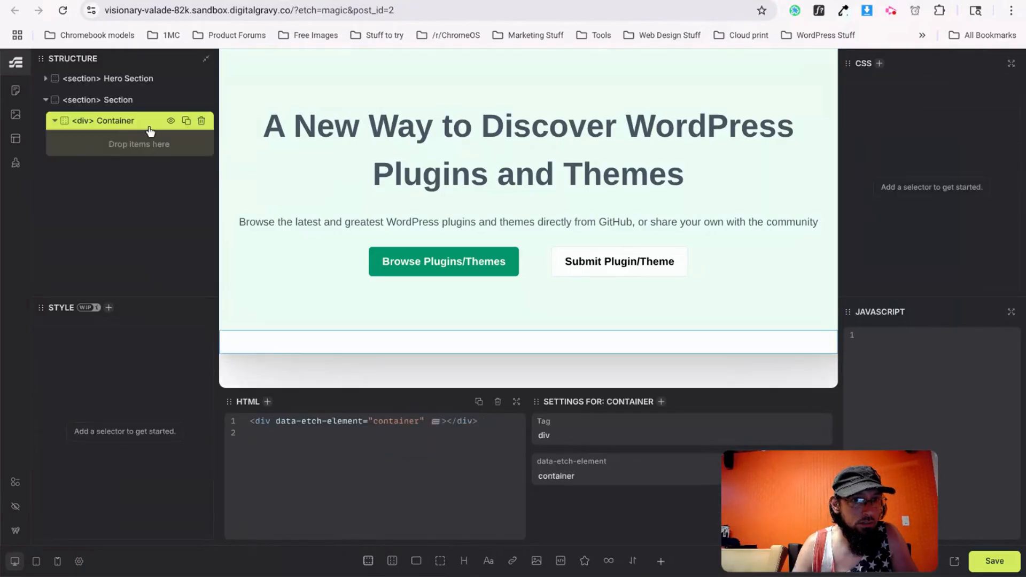
left_click(448, 421)
key("ctrl+v")
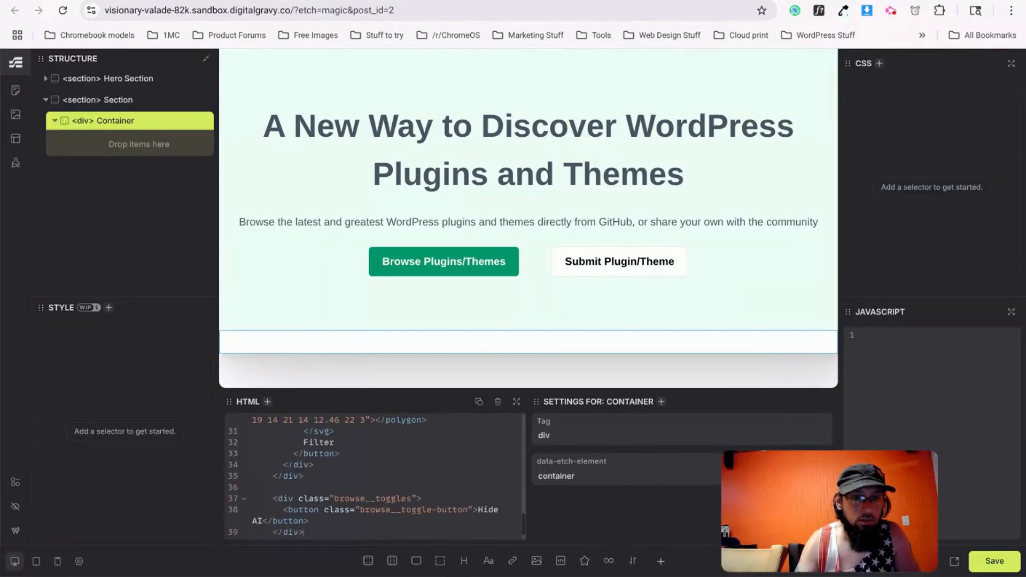
key("ctrl+shift+Tab")
scroll(494, 330, "up", 10)
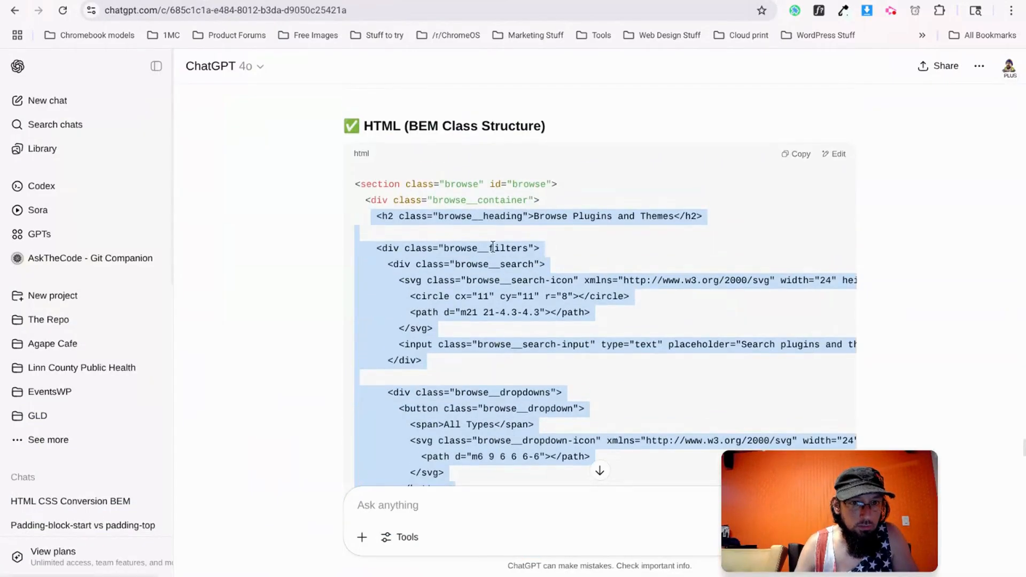
key("ctrl+Tab")
scroll(368, 448, "up", 5)
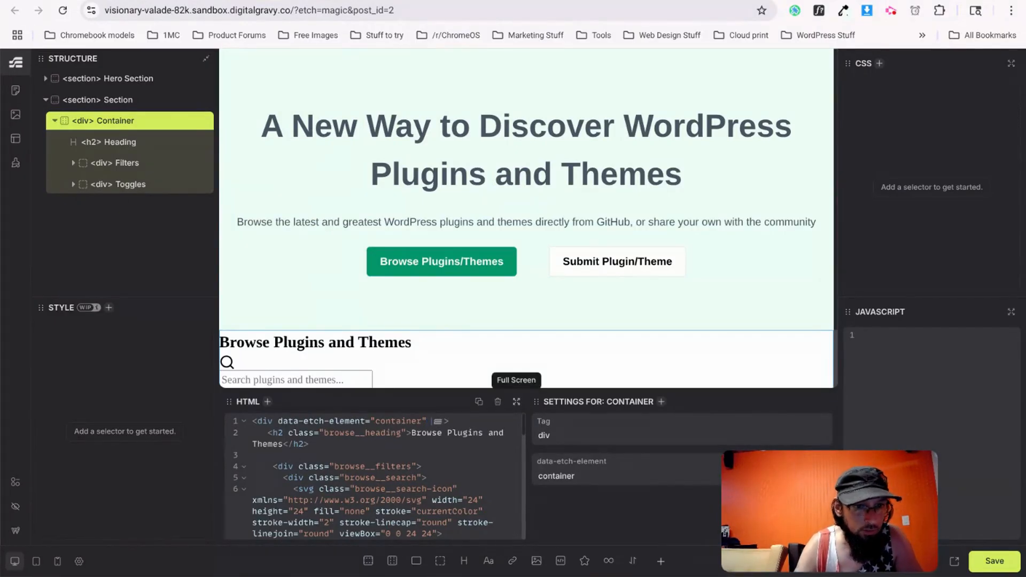
Give the section the classes 'browse section' and its container 'browse__container container'.
left_click(192, 100)
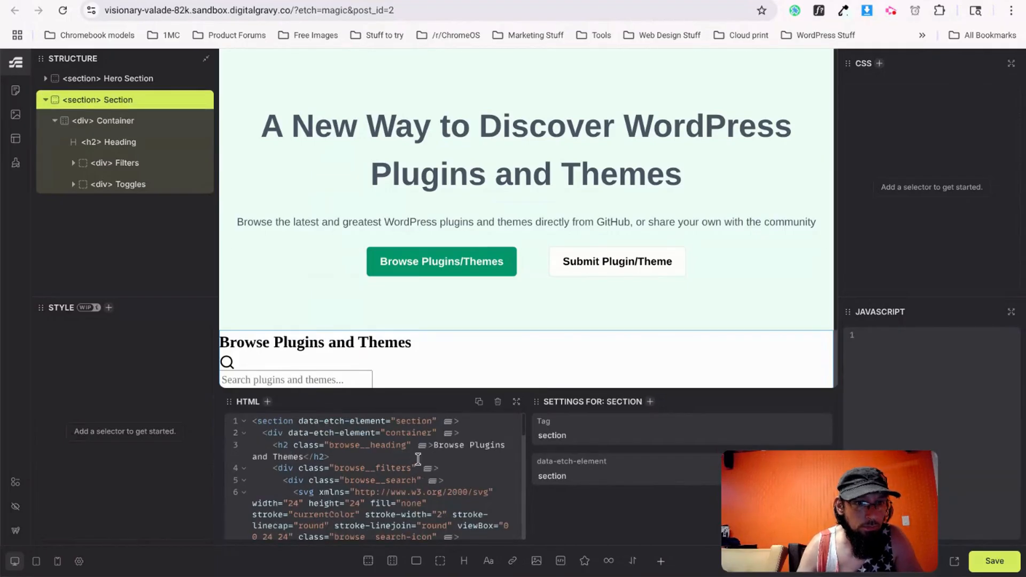
left_click(441, 421)
type("class=\"b")
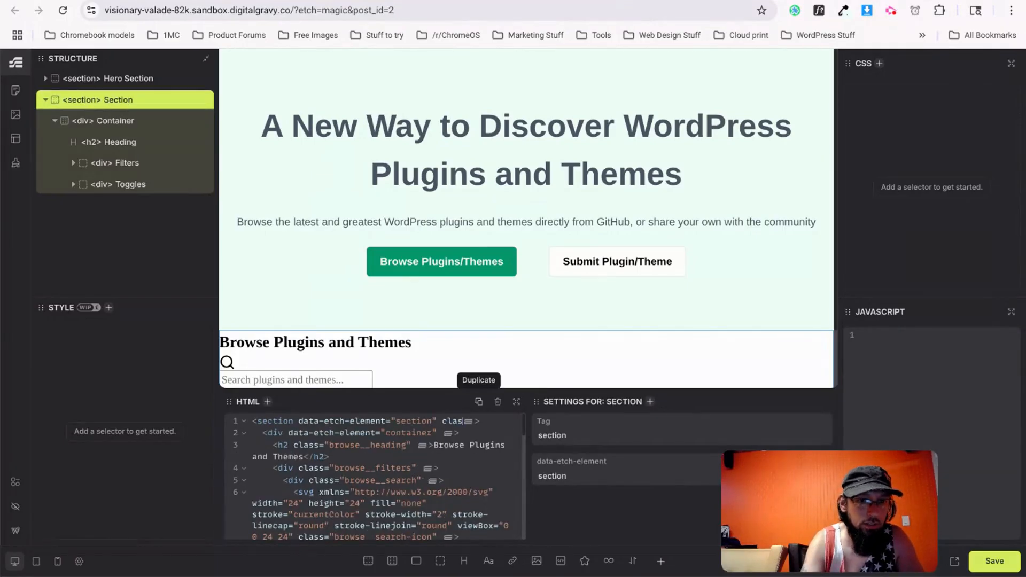
type("ros")
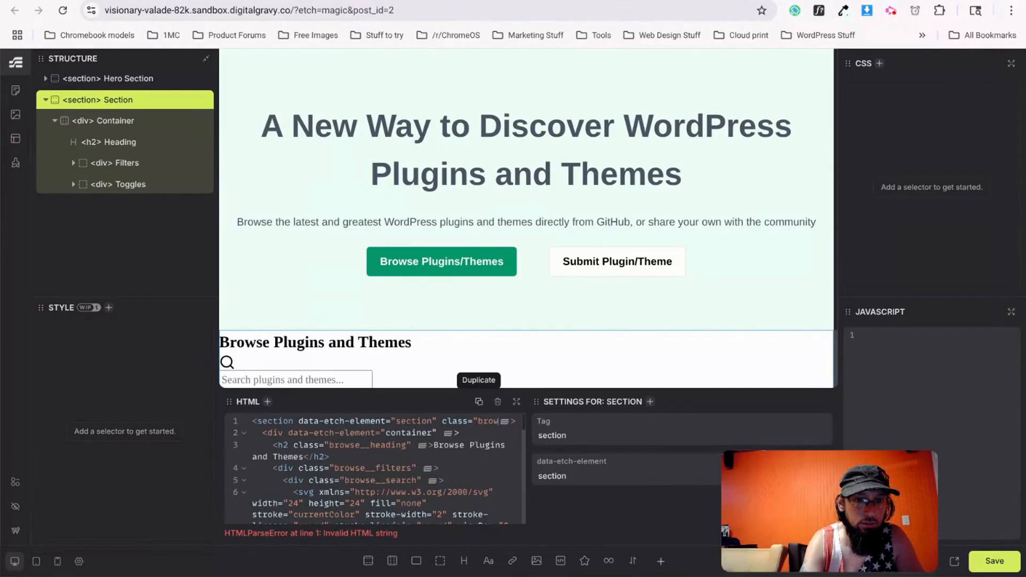
type("se section")
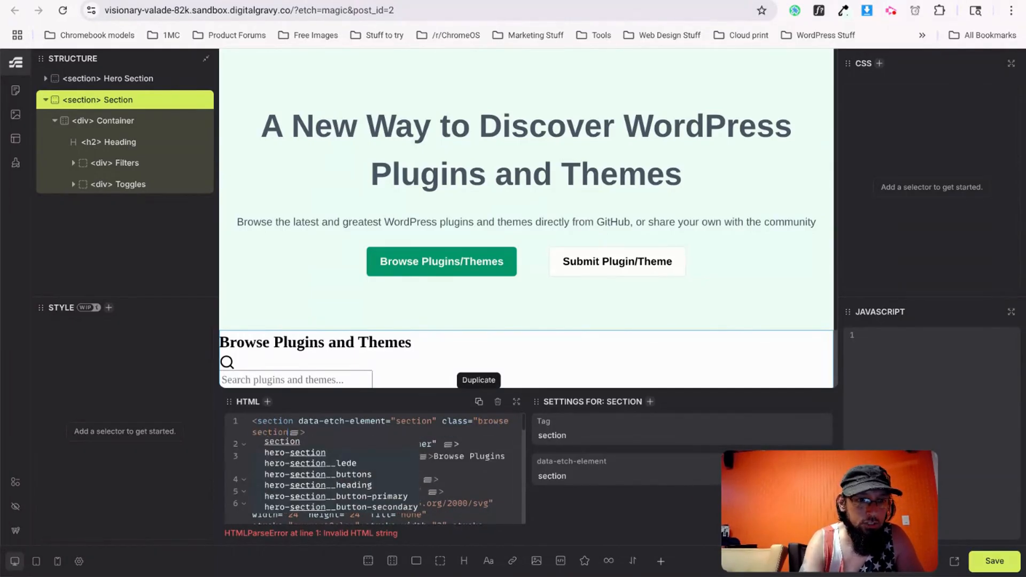
type("\"")
key("Escape")
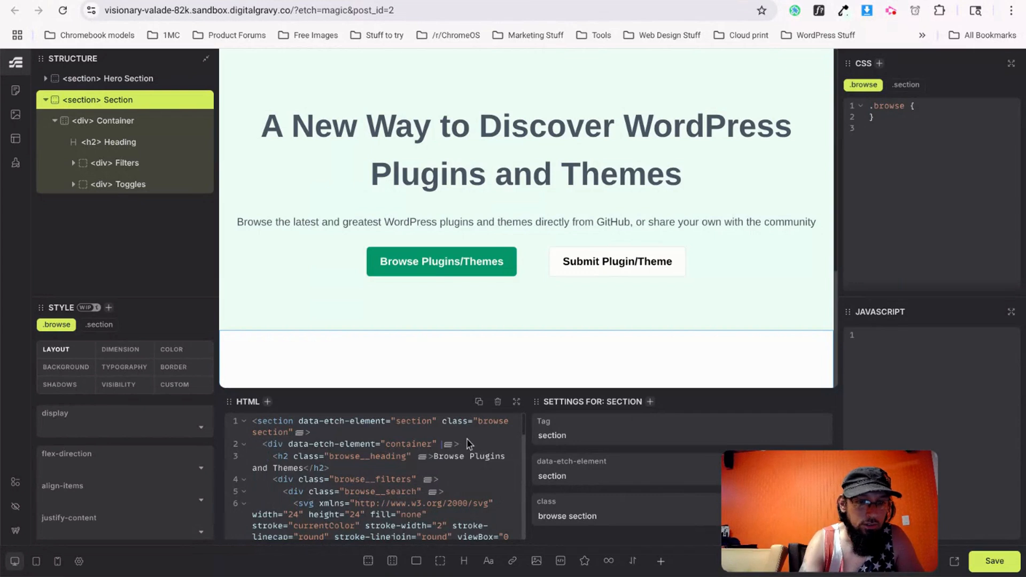
type("class=\"browse__container container\"")
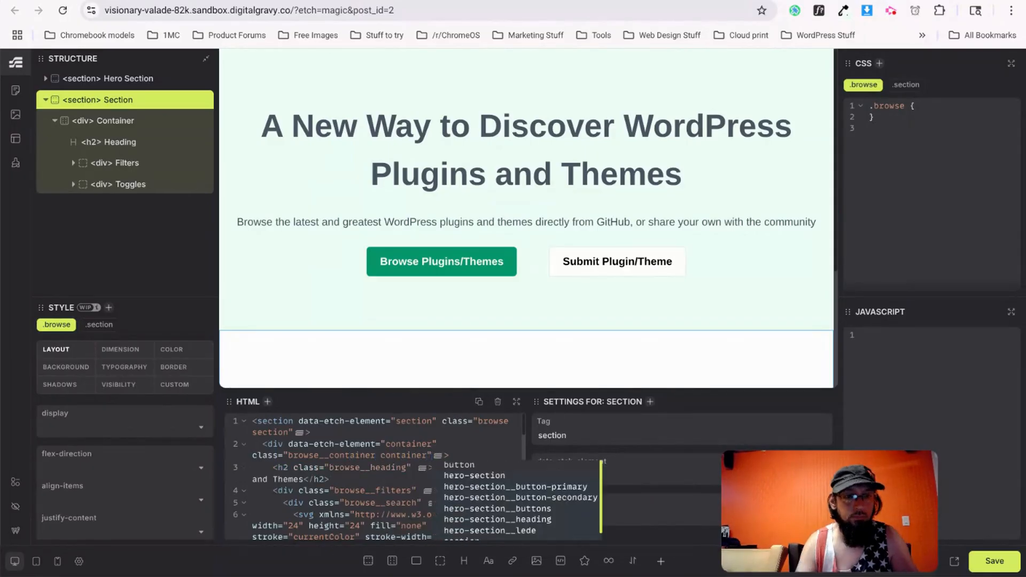
Copy the complete browse section CSS from ChatGPT's reply and return to Etch.
key("ctrl+s")
key("ctrl+Tab")
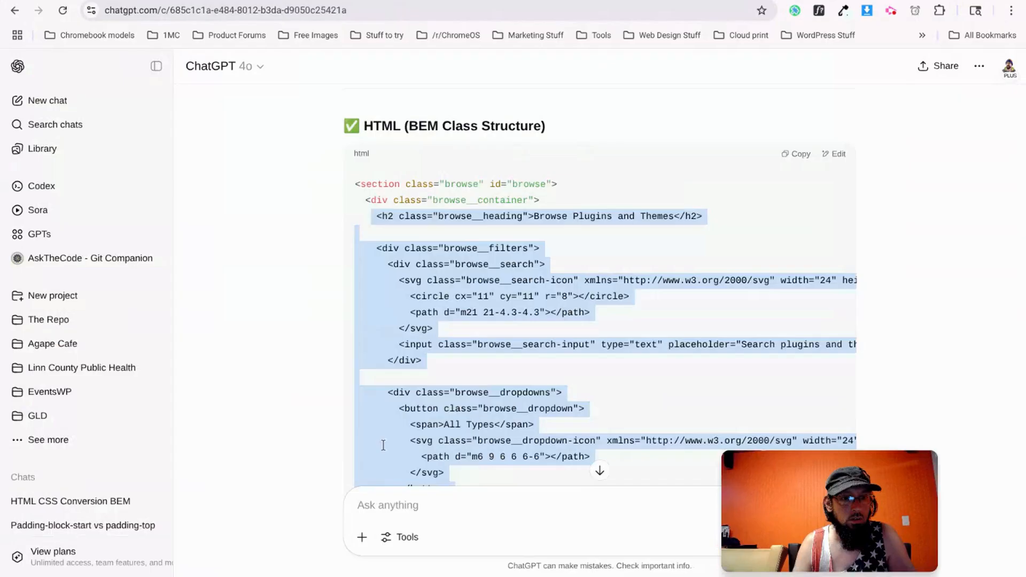
scroll(405, 368, "down", 11)
left_click_drag(363, 314, 359, 271)
scroll(374, 326, "down", 3)
scroll(386, 330, "down", 12)
scroll(390, 330, "down", 8)
scroll(501, 356, "down", 5)
scroll(502, 355, "down", 17)
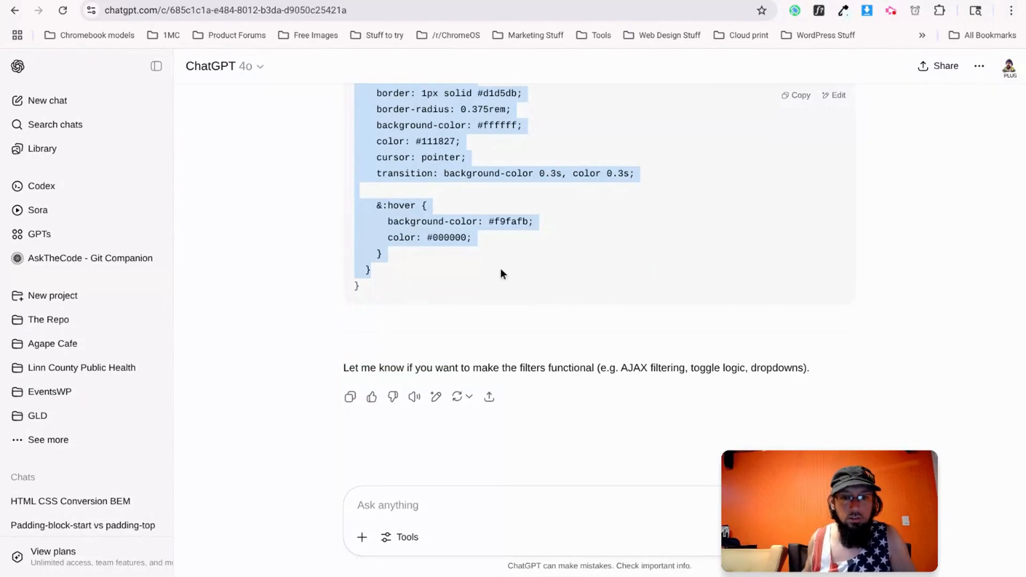
key("alt+Tab")
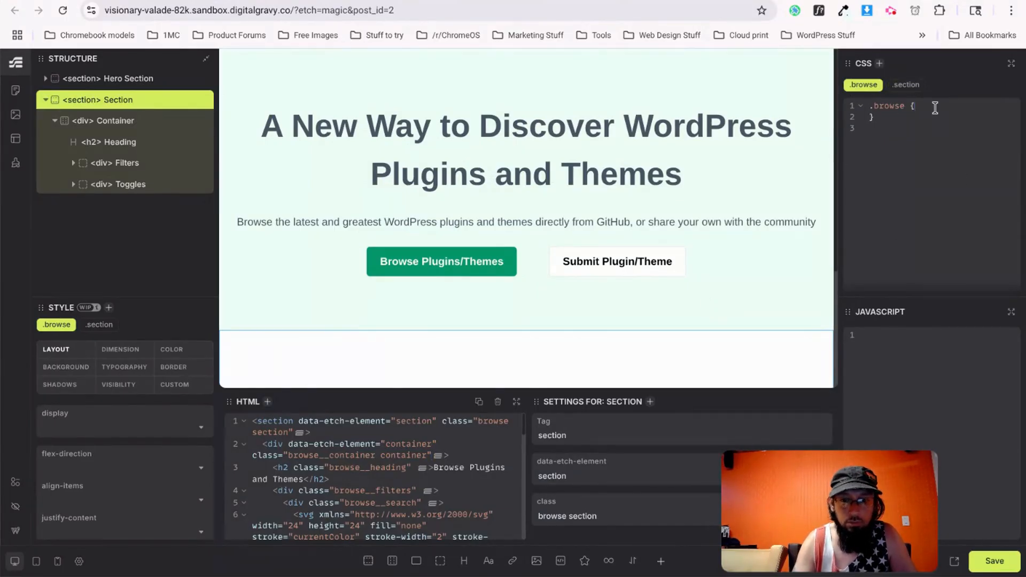
Paste the browse CSS into the .browse style editor and save the page.
key("ctrl+v")
scroll(614, 224, "down", 3)
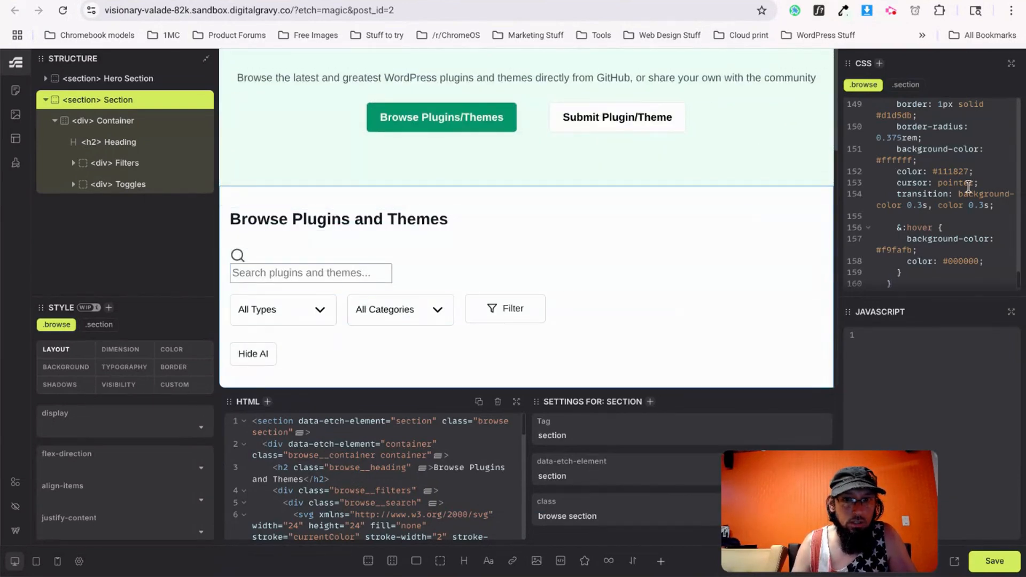
scroll(940, 206, "up", 20)
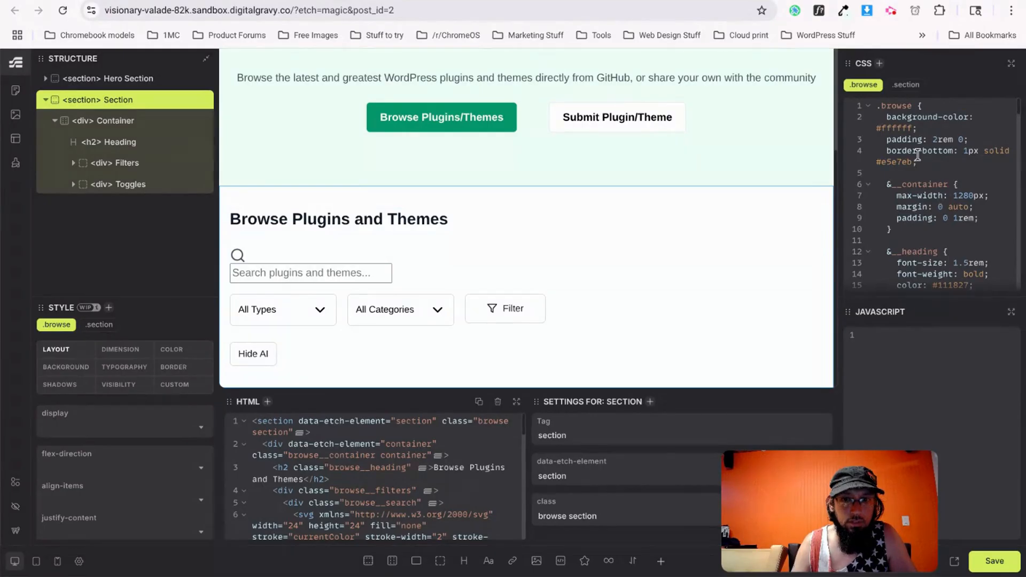
left_click(991, 558)
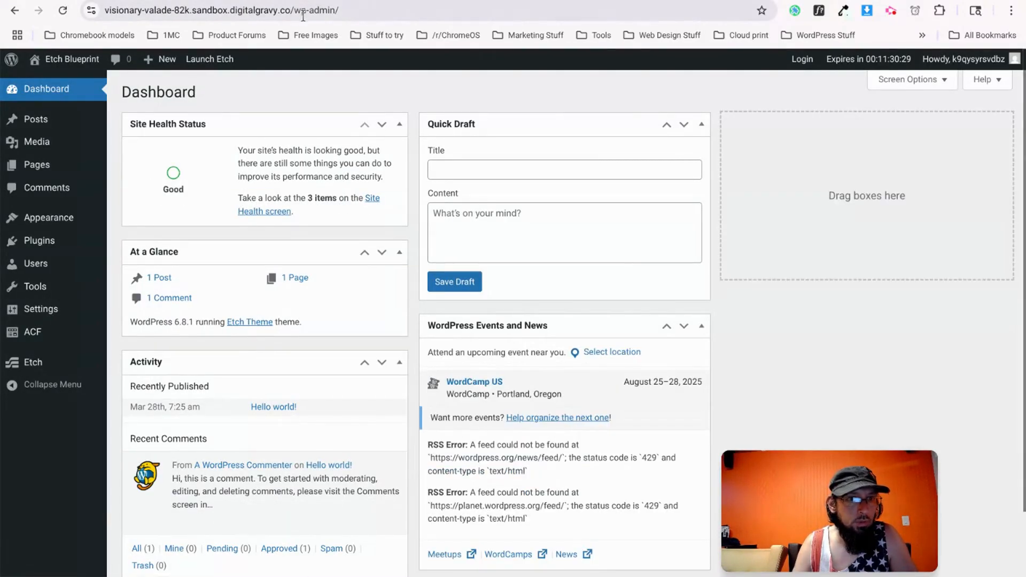
Preview the site front end and try merging the section's classes into browsesection.
left_click(86, 60)
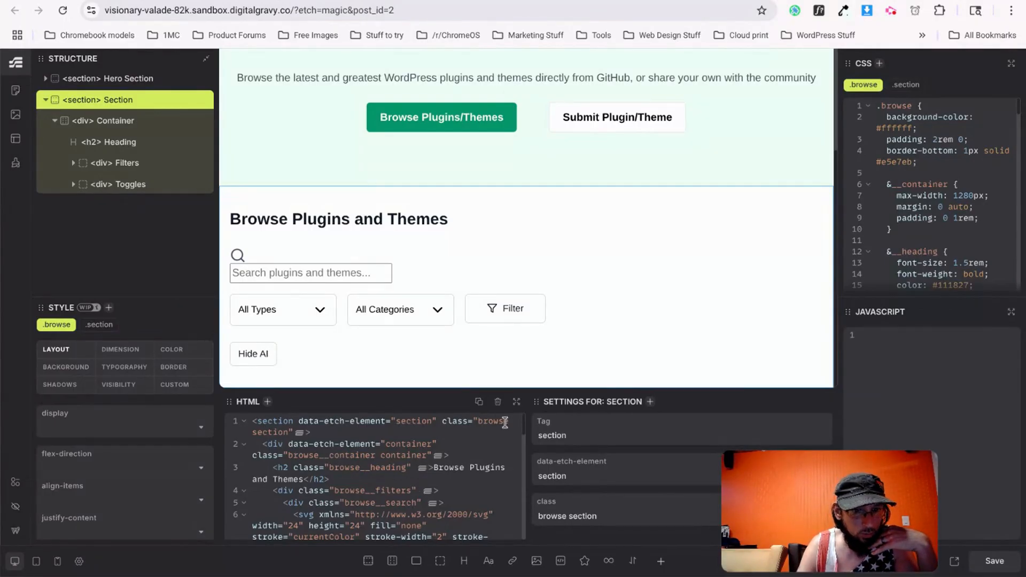
left_click(254, 432)
key("BackSpace")
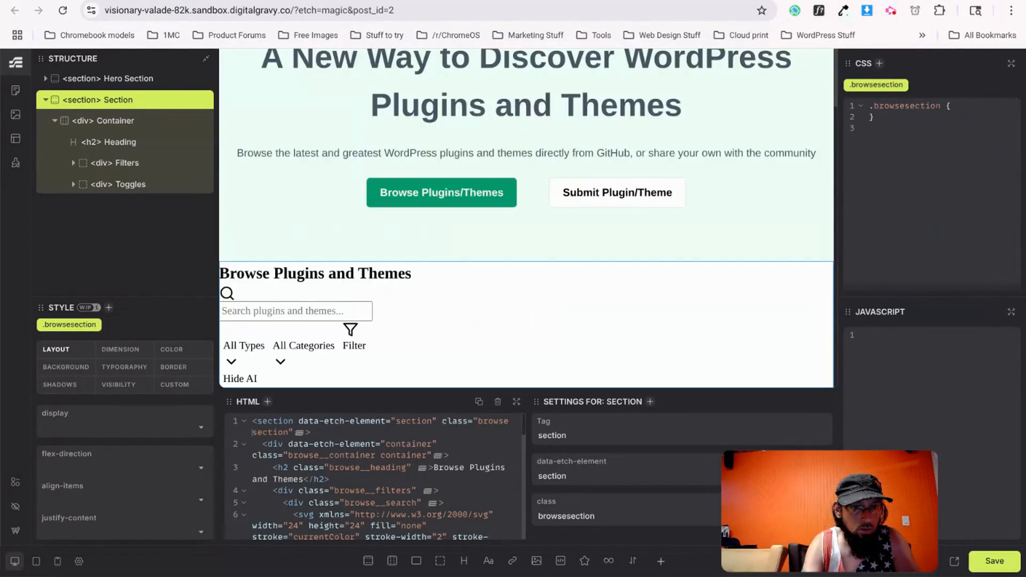
key("ctrl+Tab")
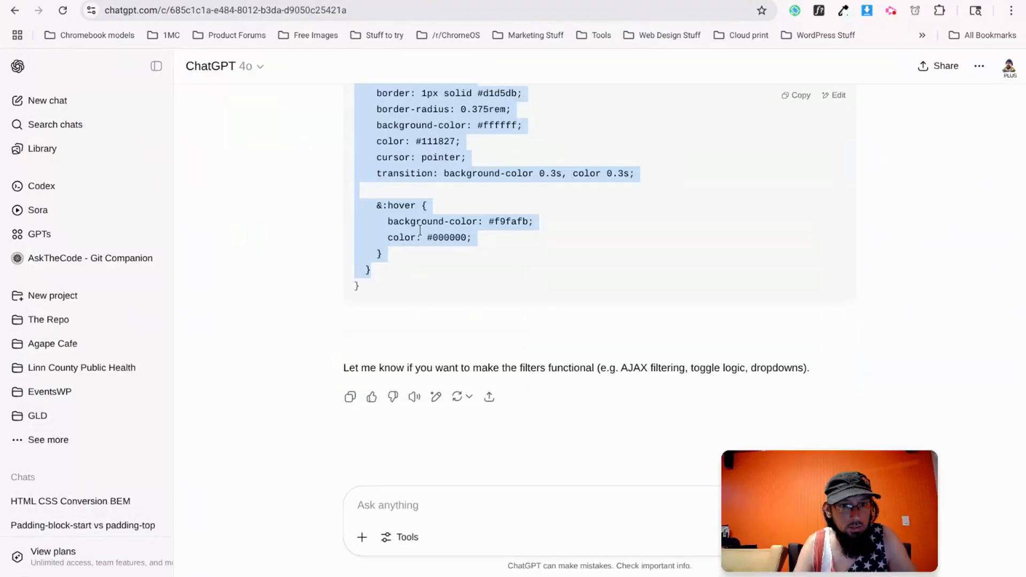
Ask ChatGPT whether its browse CSS looks like vanilla CSS nesting.
scroll(431, 248, "up", 10)
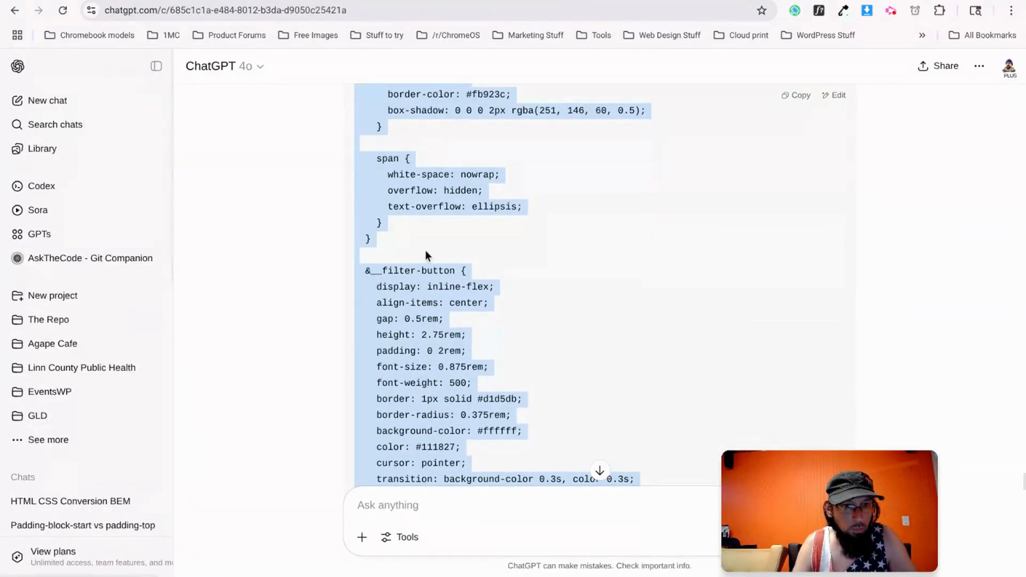
scroll(427, 250, "up", 15)
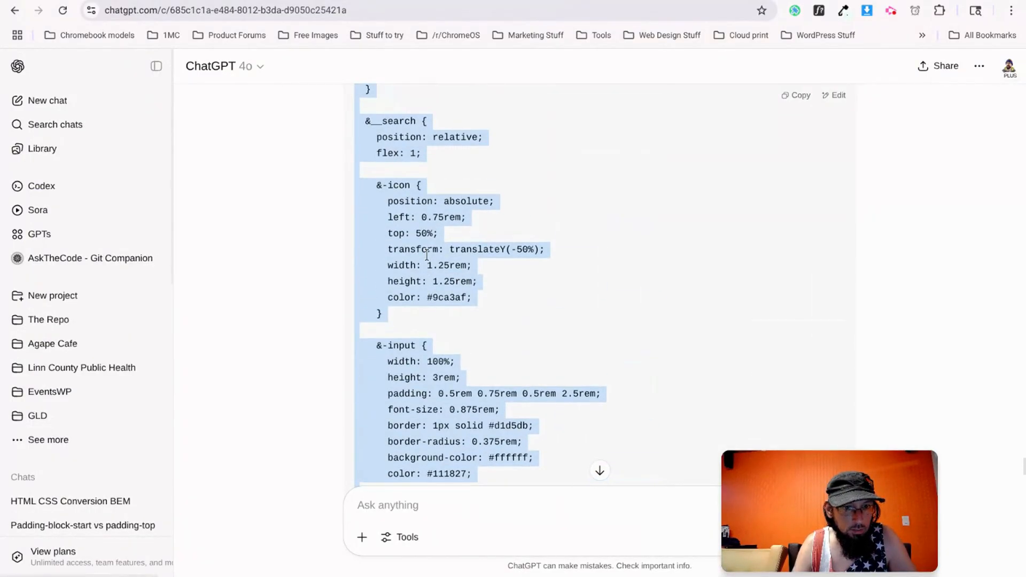
scroll(427, 255, "up", 1)
left_click(400, 246)
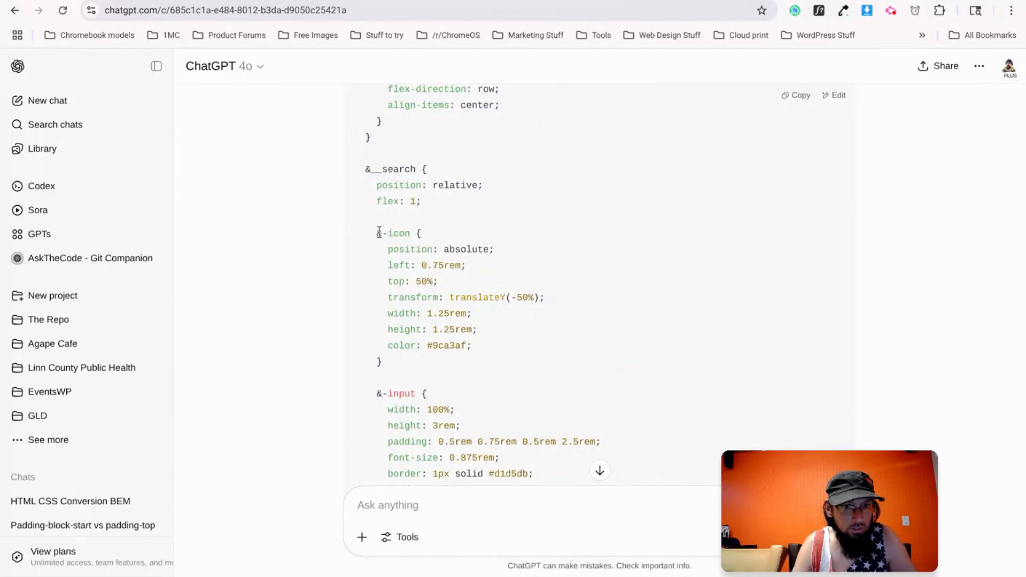
scroll(417, 320, "up", 1)
left_click(436, 513)
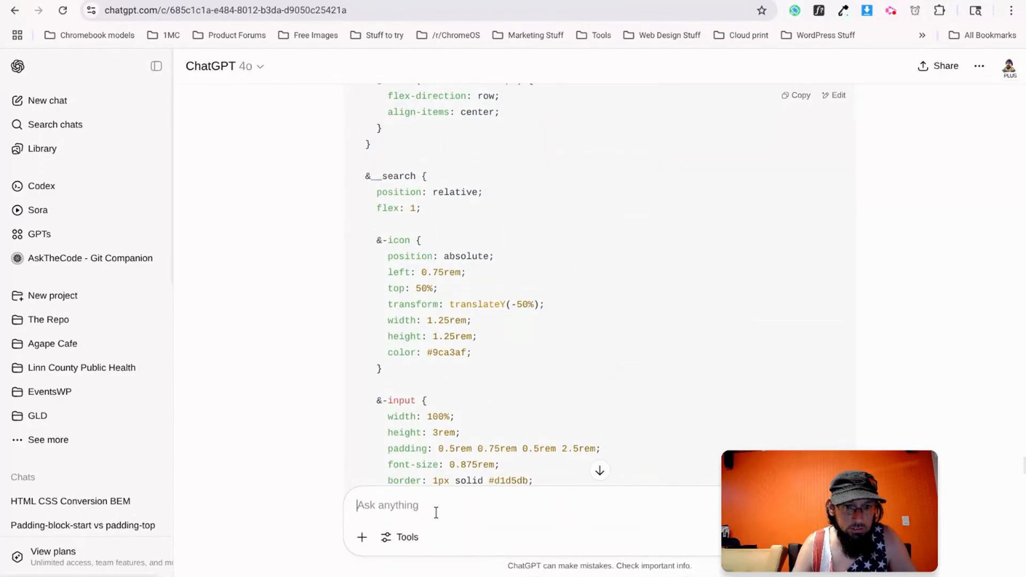
type("does that look like vaini")
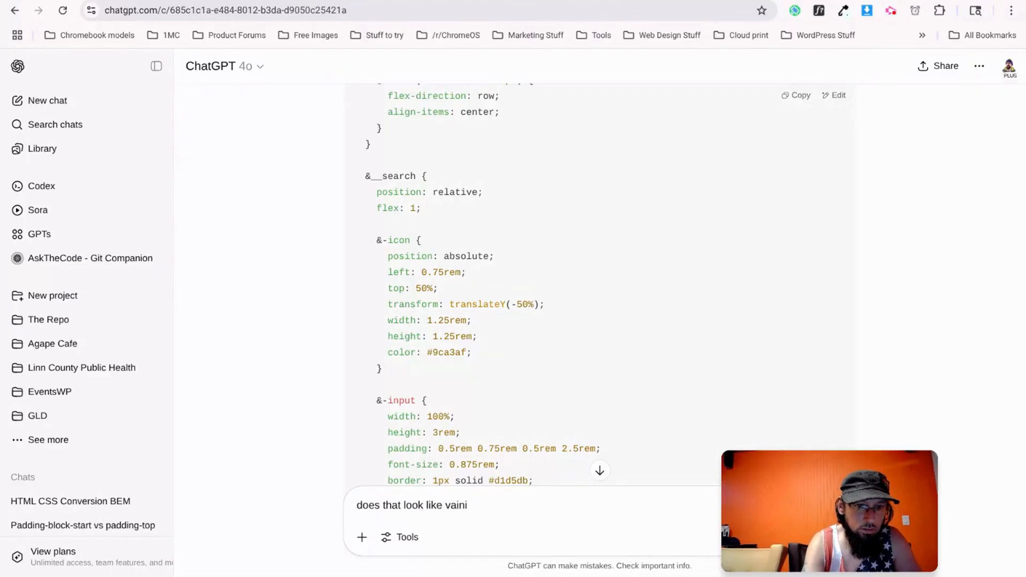
key("BackSpace")
key("BackSpace")
key("BackSpace")
type("nilla c")
key("BackSpace")
type("CSS ne")
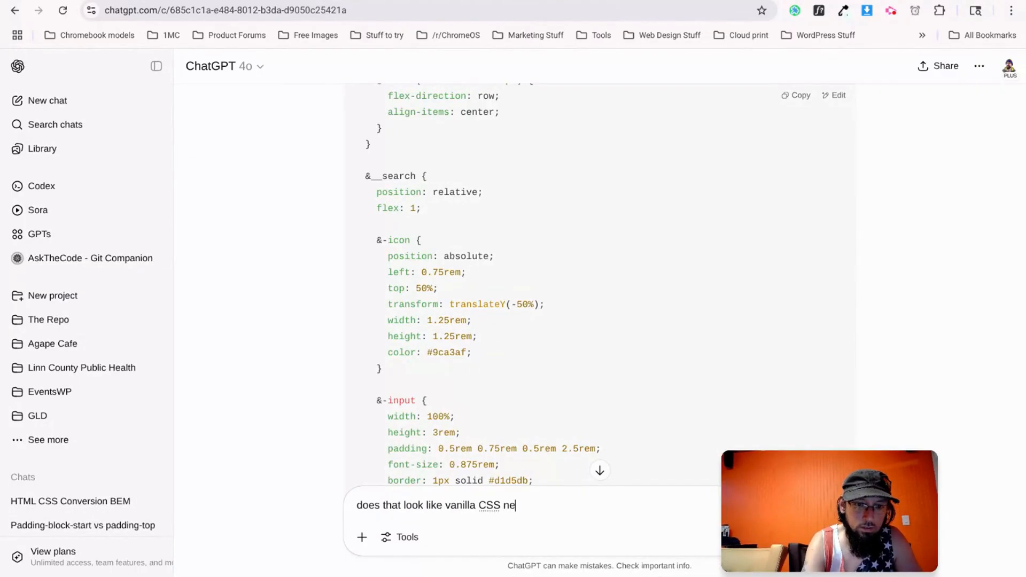
type("sting to you?")
key("Return")
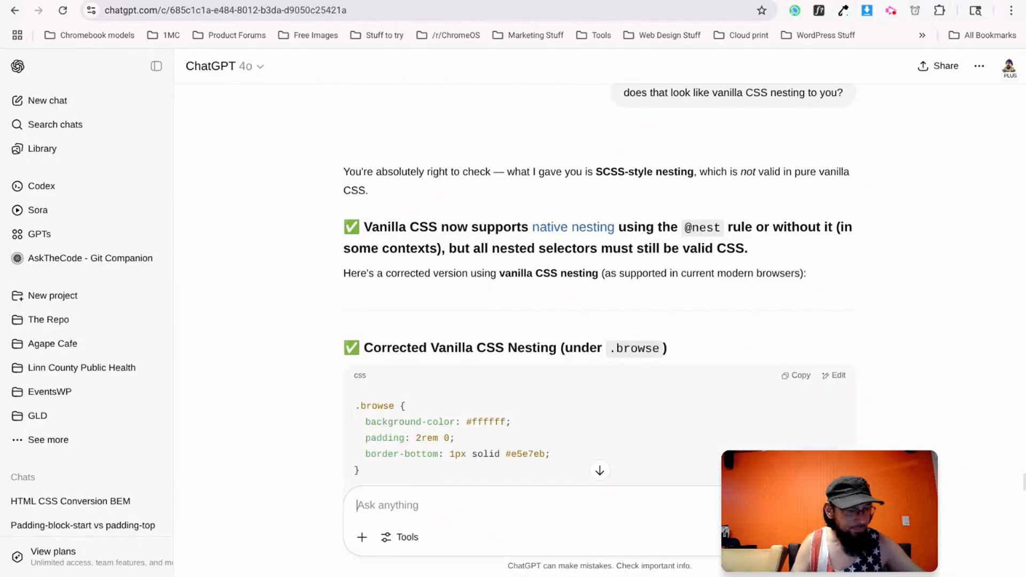
Tell ChatGPT to use native vanilla CSS nesting and review the rewritten .browse rules.
scroll(557, 360, "down", 10)
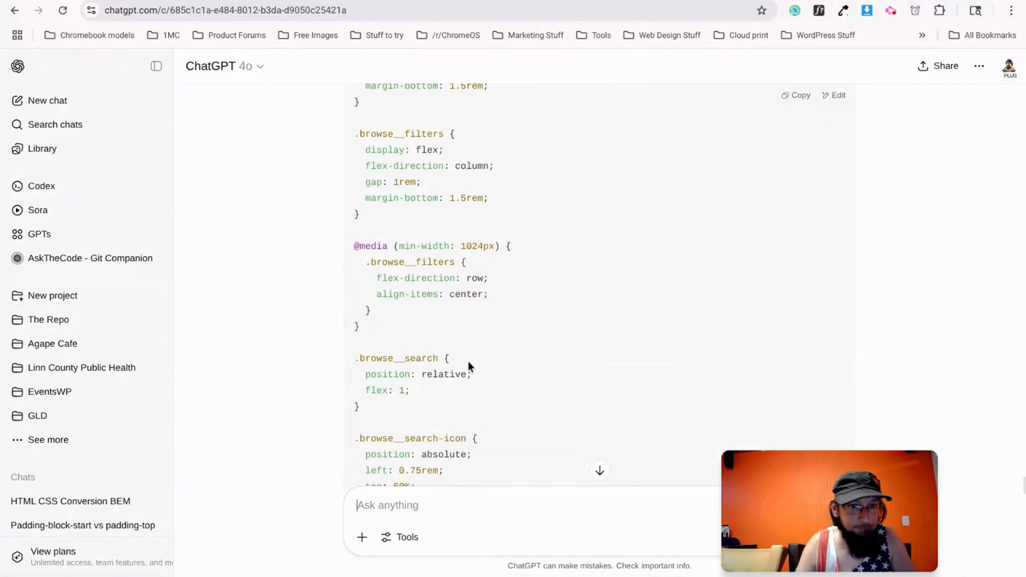
scroll(483, 344, "up", 3)
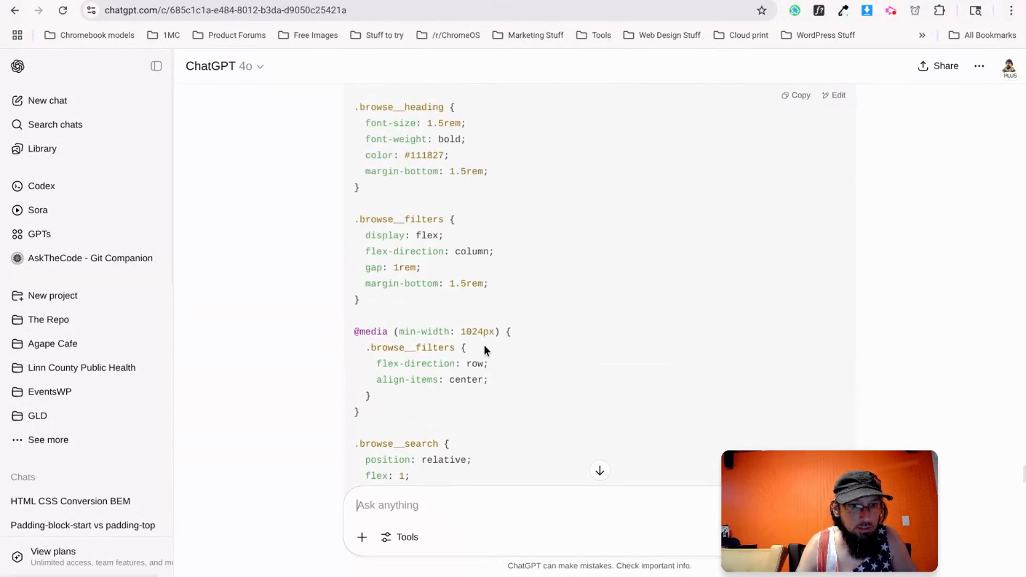
scroll(480, 341, "up", 6)
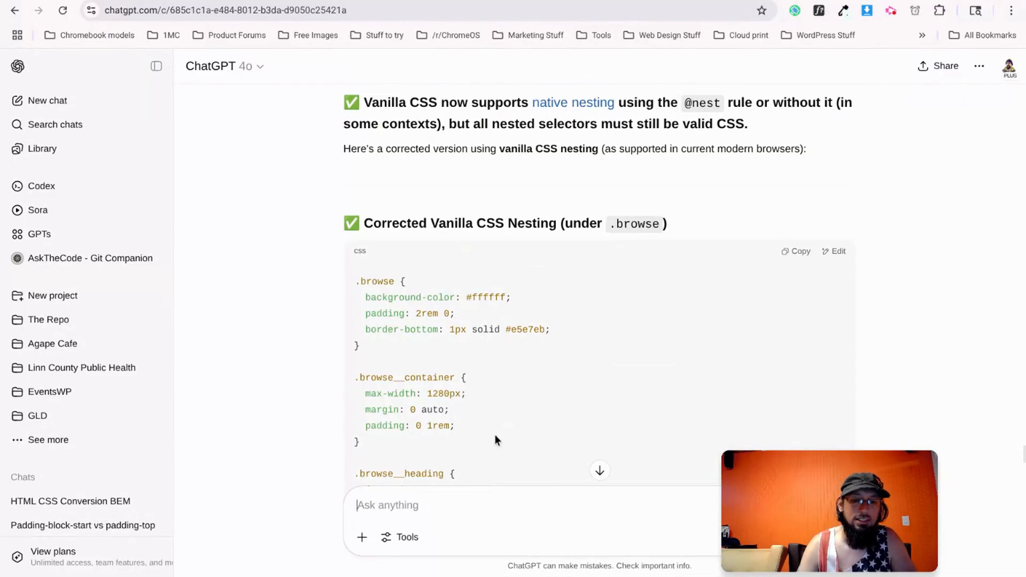
scroll(492, 435, "down", 20)
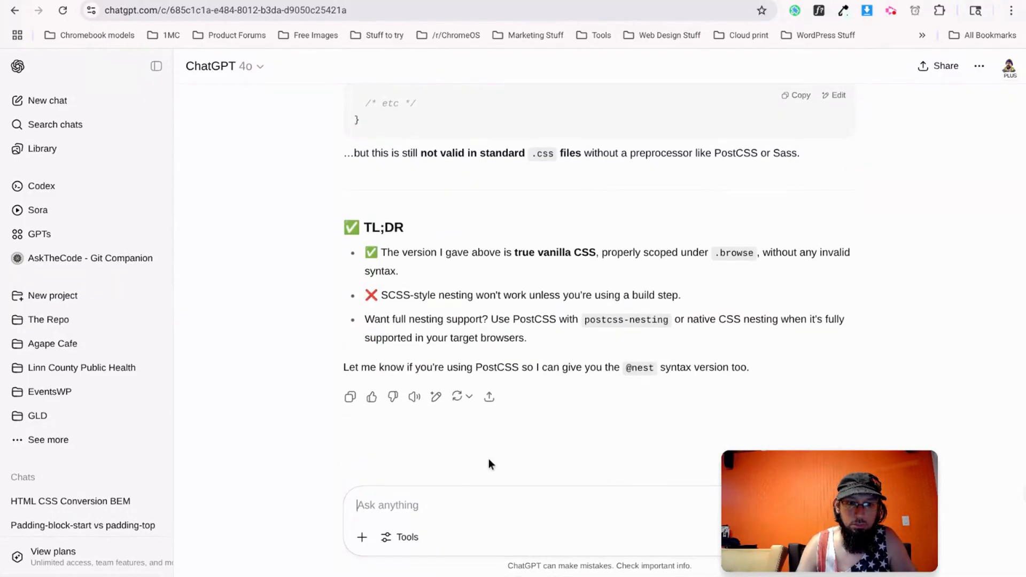
type("that")
key("BackSpace")
type("now you're not ntestin")
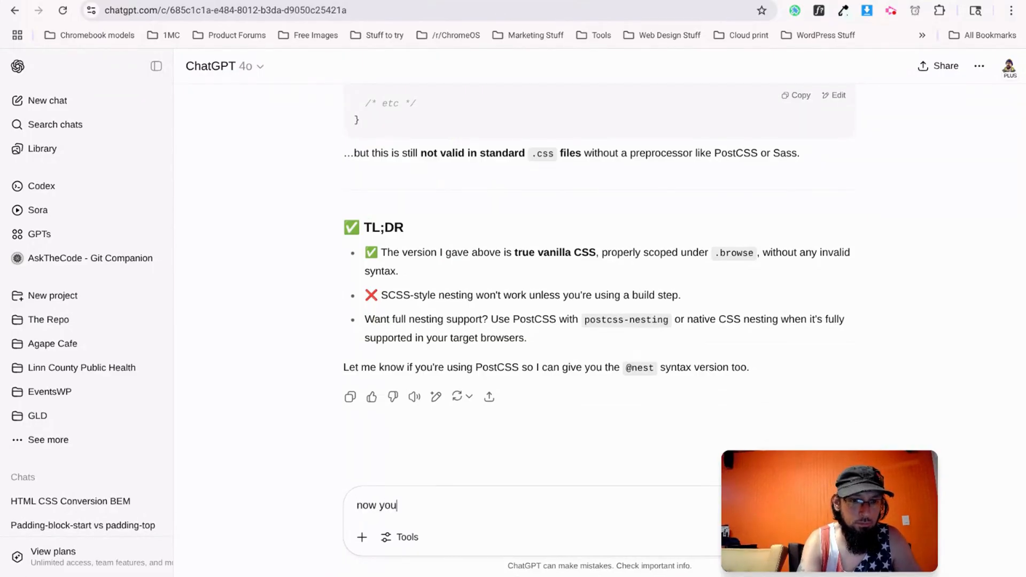
key("BackSpace")
key("BackSpace")
key("BackSpace")
key("BackSpace")
key("BackSpace")
key("BackSpace")
type("esting at all. You ")
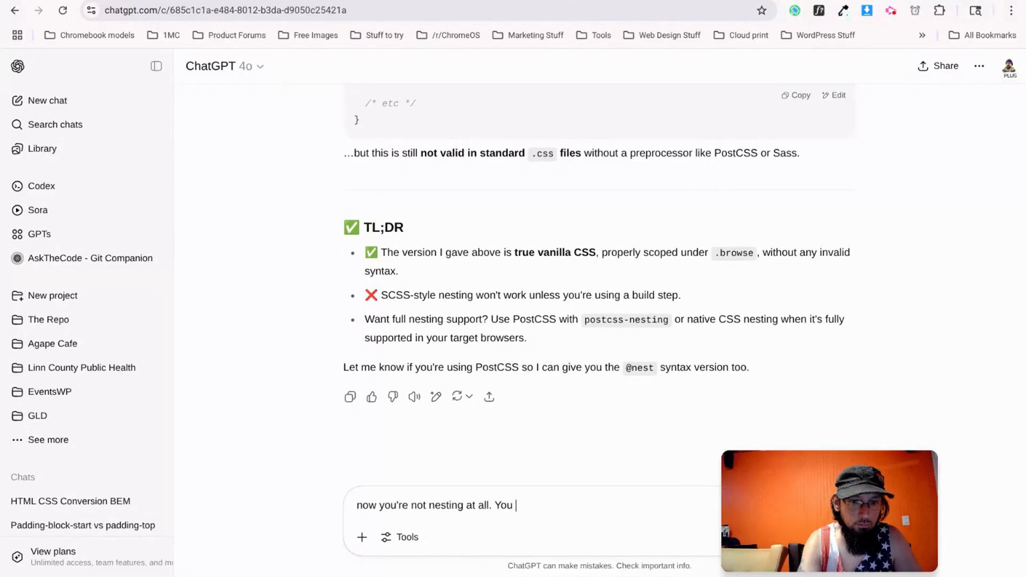
type("are aware that Vanilla CSS allows nesting r")
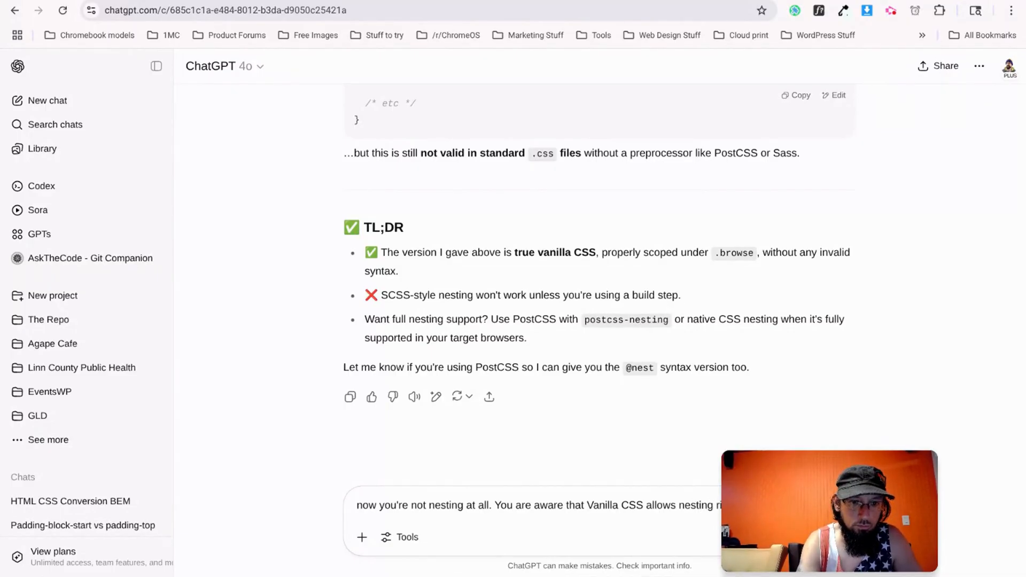
type("ight? Please use vanilla CSS nesting")
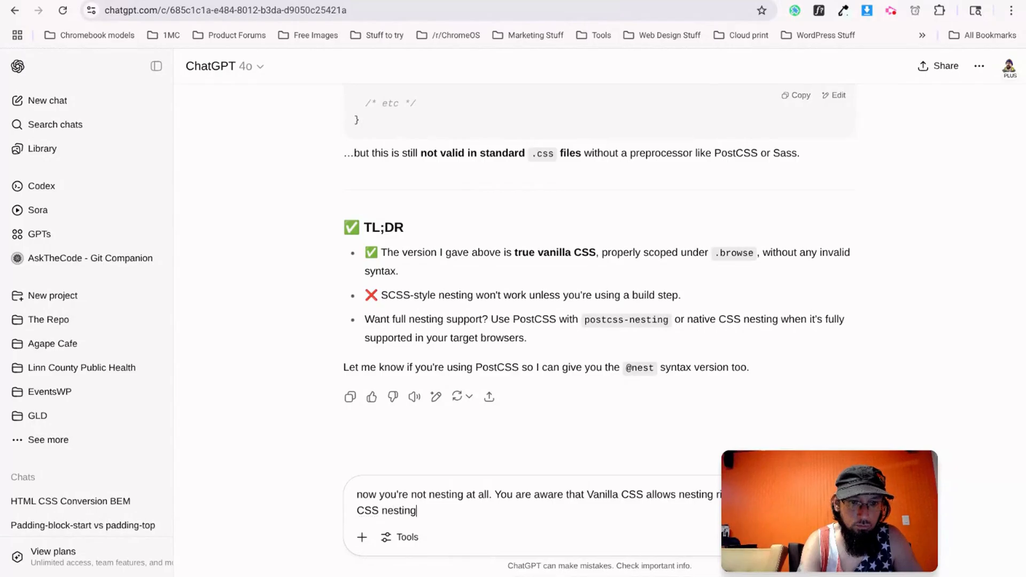
key("Return")
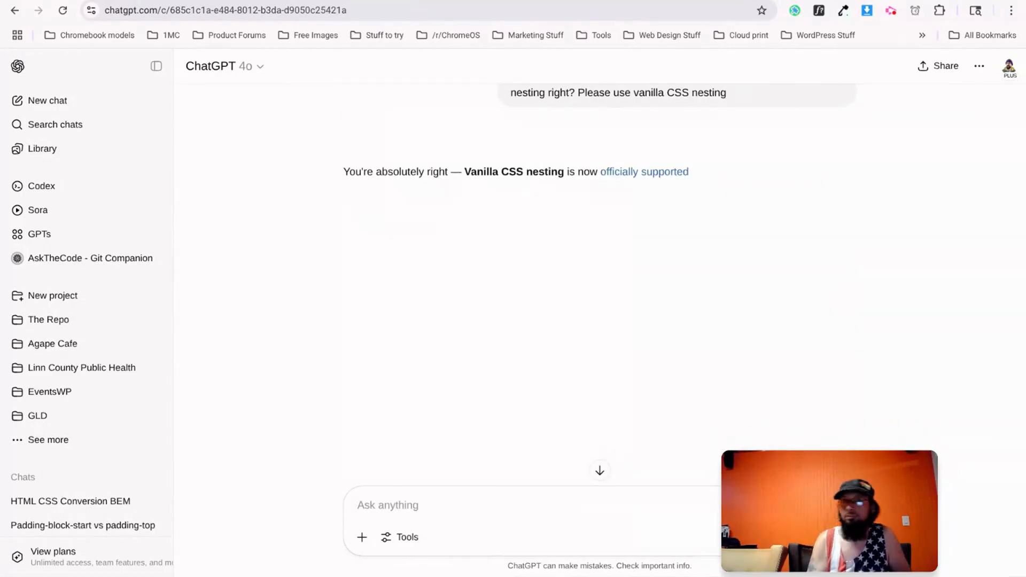
scroll(446, 399, "down", 6)
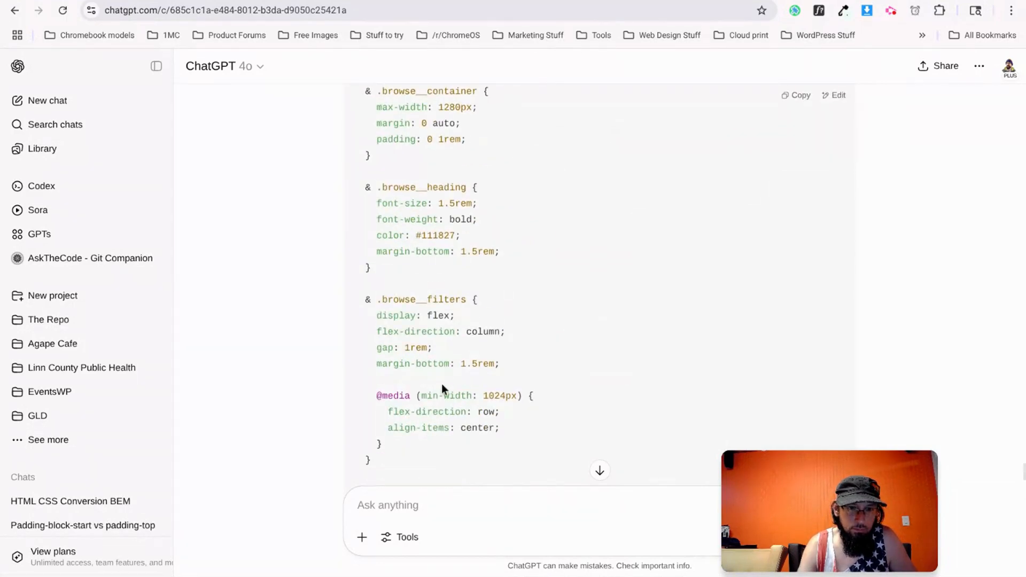
scroll(441, 383, "up", 2)
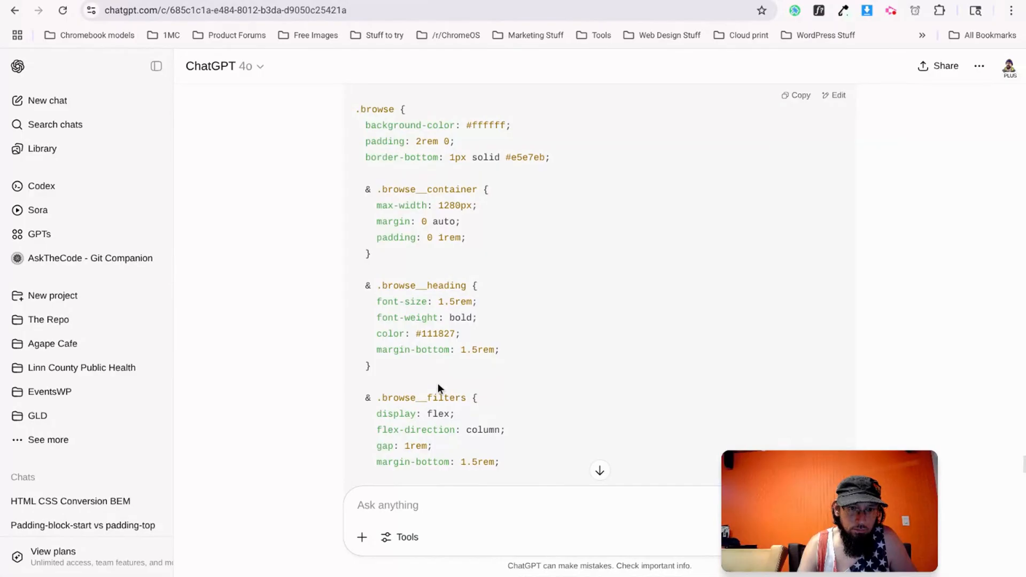
scroll(434, 244, "down", 15)
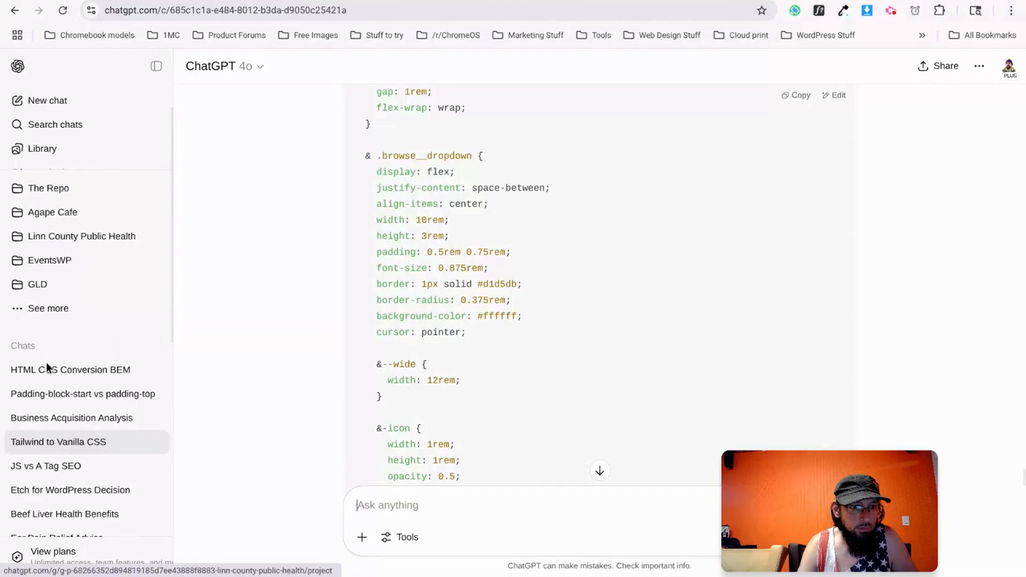
Reopen the 'HTML CSS Conversion BEM' chat and copy the browse HTML from <h2> through the Hide AI toggle.
left_click(85, 374)
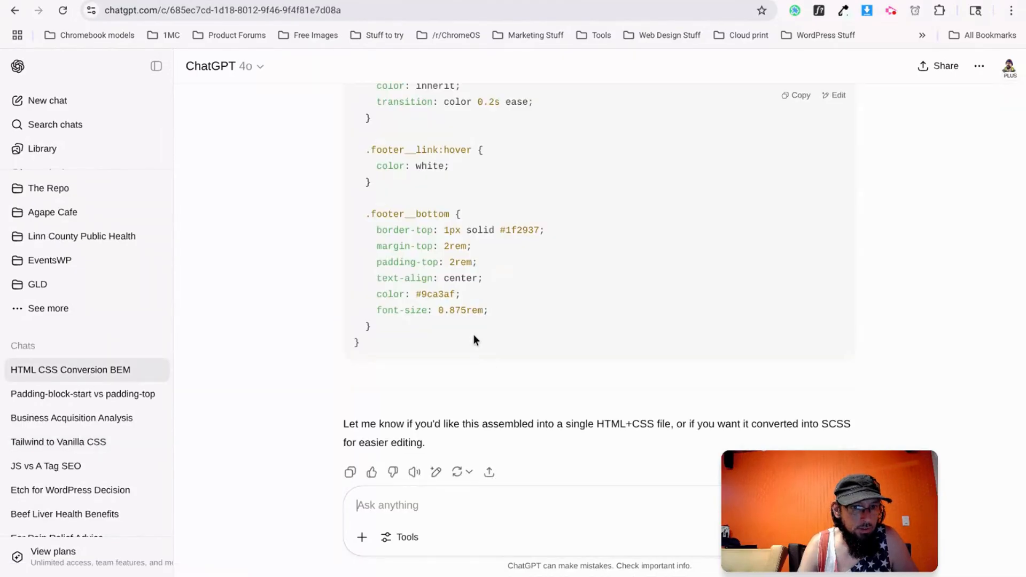
scroll(474, 340, "up", 20)
scroll(473, 336, "down", 20)
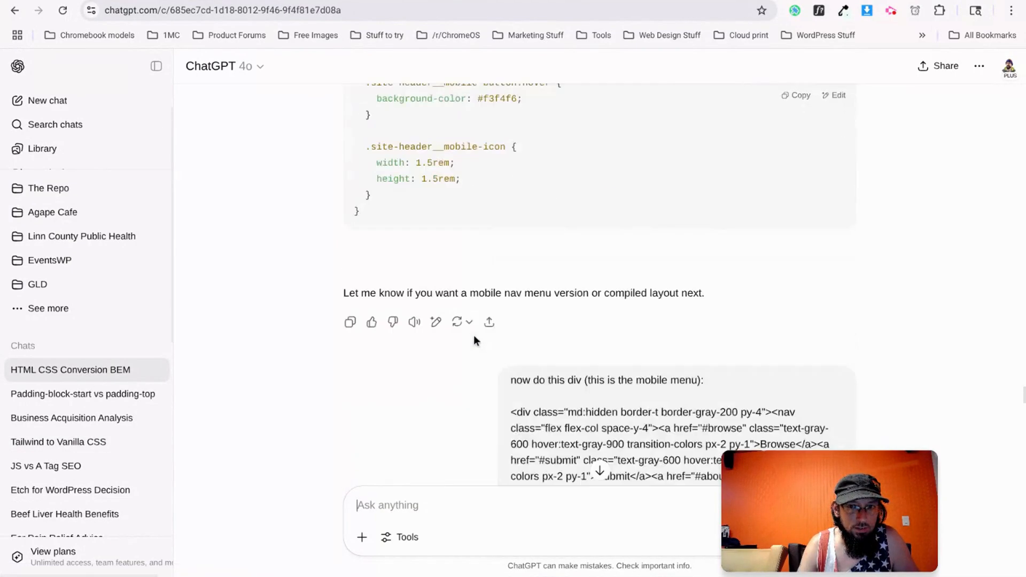
left_click_drag(1024, 317, 1015, 64)
left_click(813, 302)
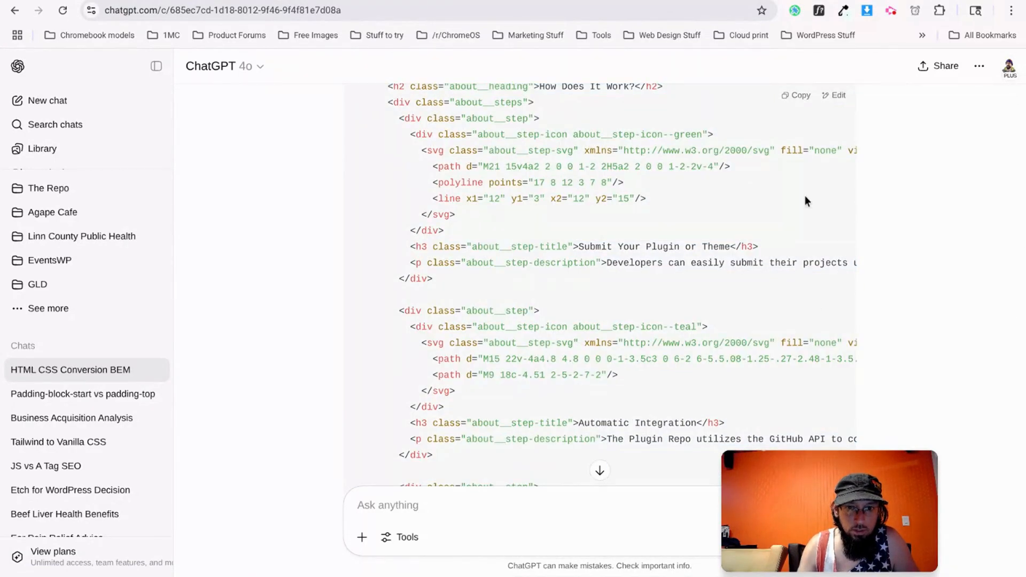
scroll(598, 293, "down", 15)
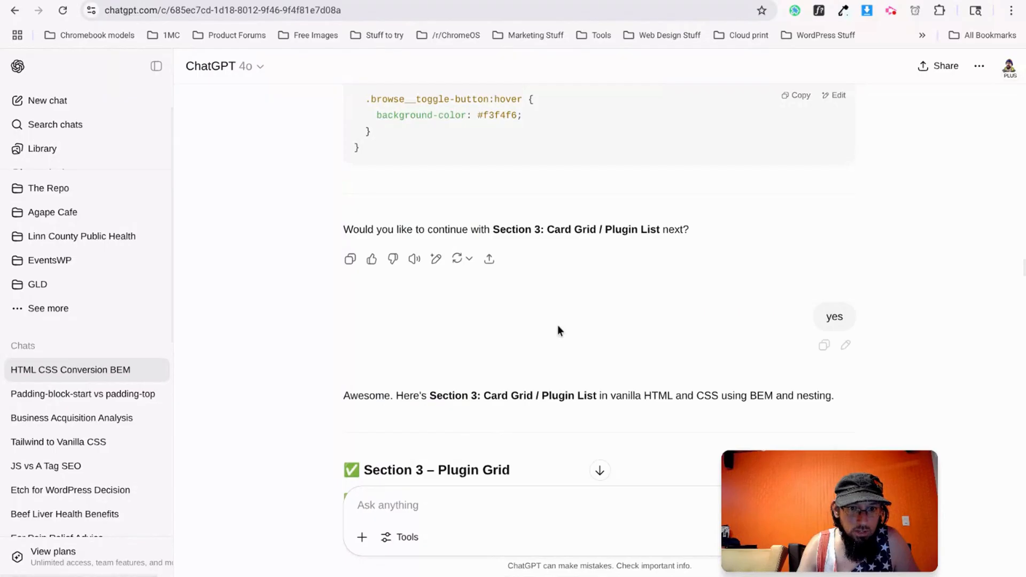
scroll(566, 326, "up", 5)
scroll(577, 329, "up", 10)
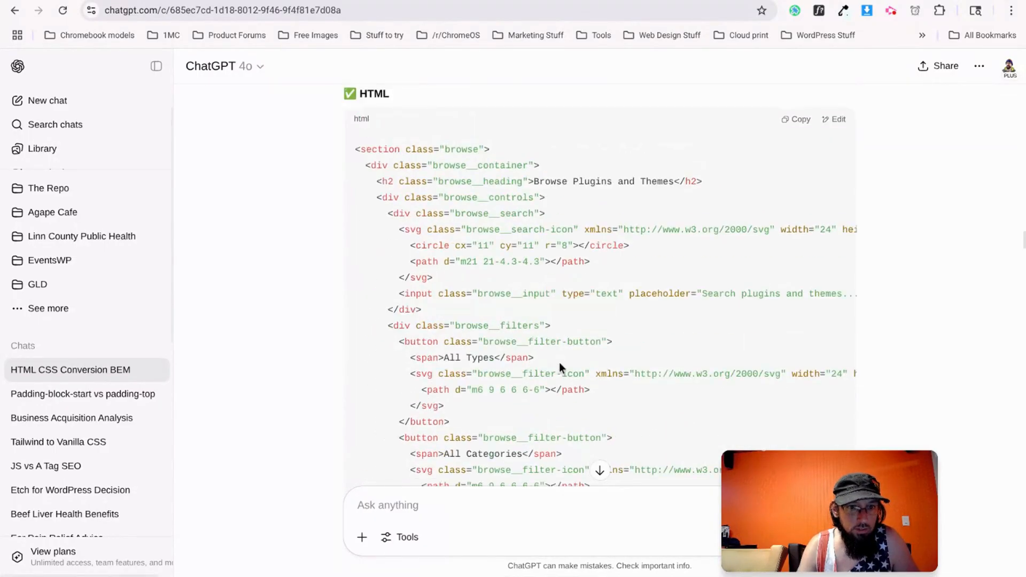
left_click_drag(377, 183, 437, 371)
scroll(408, 283, "down", 5)
scroll(409, 239, "down", 1)
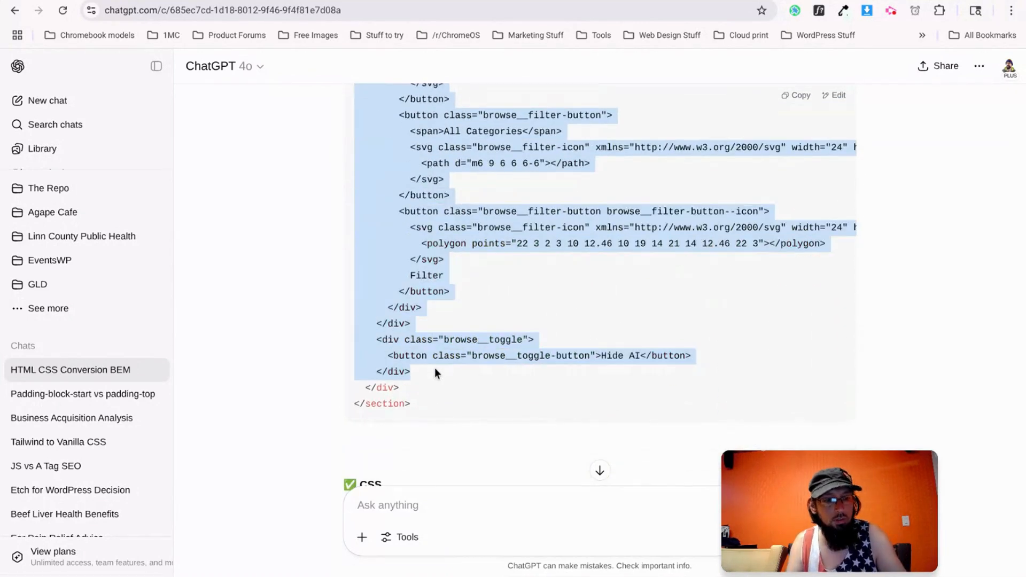
key("ctrl+Tab")
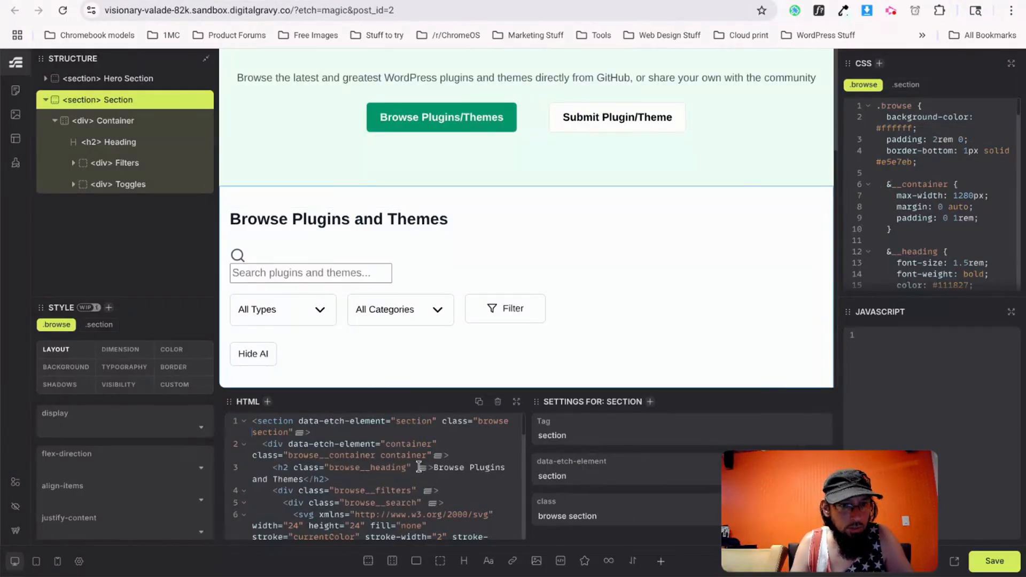
Select the browse section's Container in Etch and open its HTML code for editing.
left_click(112, 122)
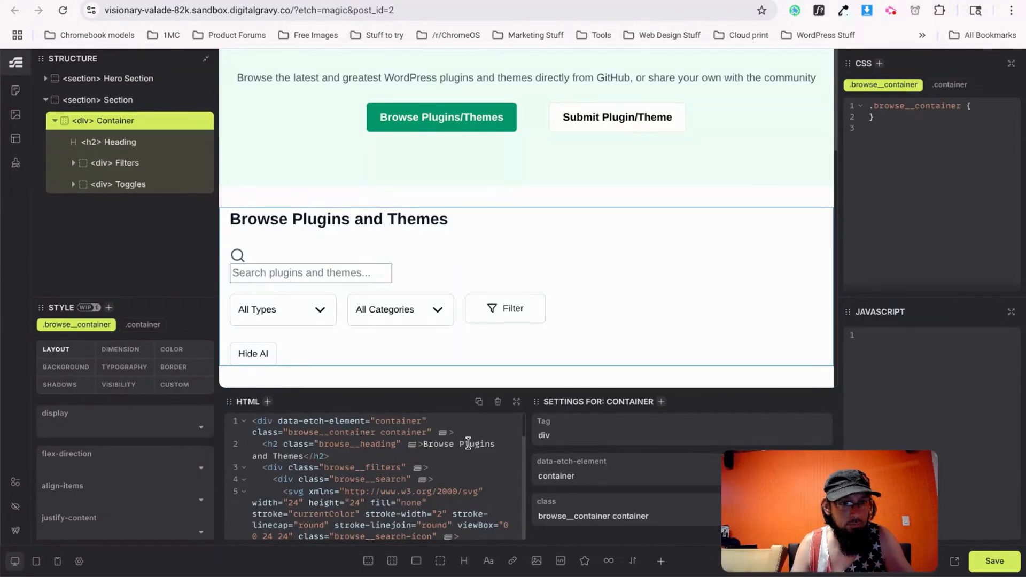
scroll(459, 470, "down", 10)
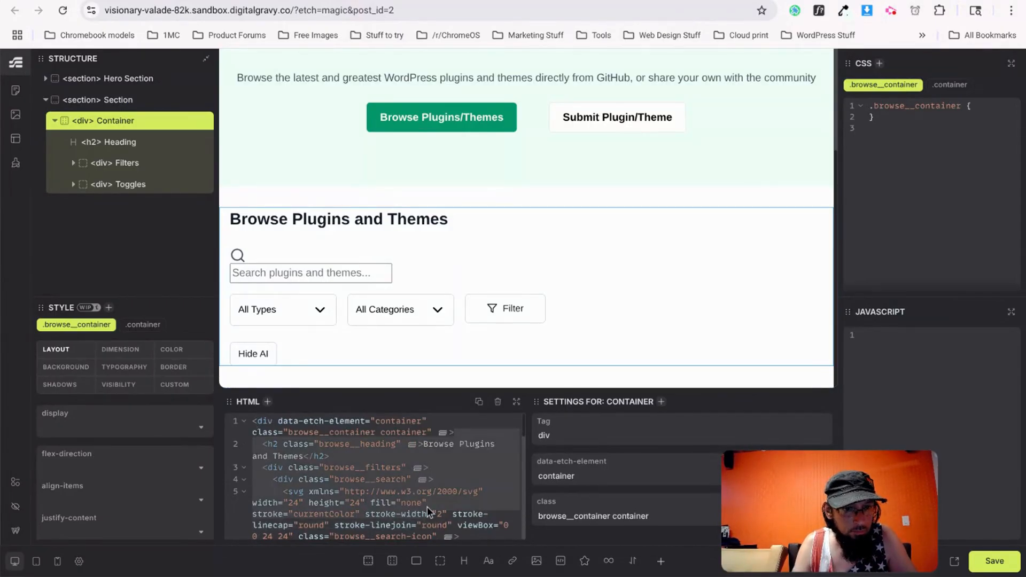
left_click(326, 510)
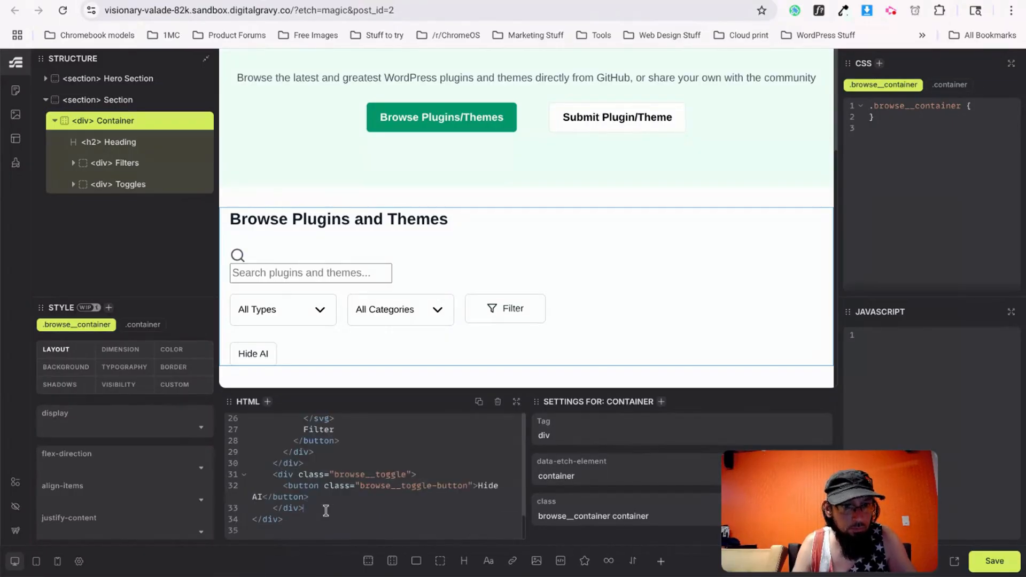
key("alt+Tab")
scroll(345, 277, "down", 10)
scroll(368, 435, "up", 8)
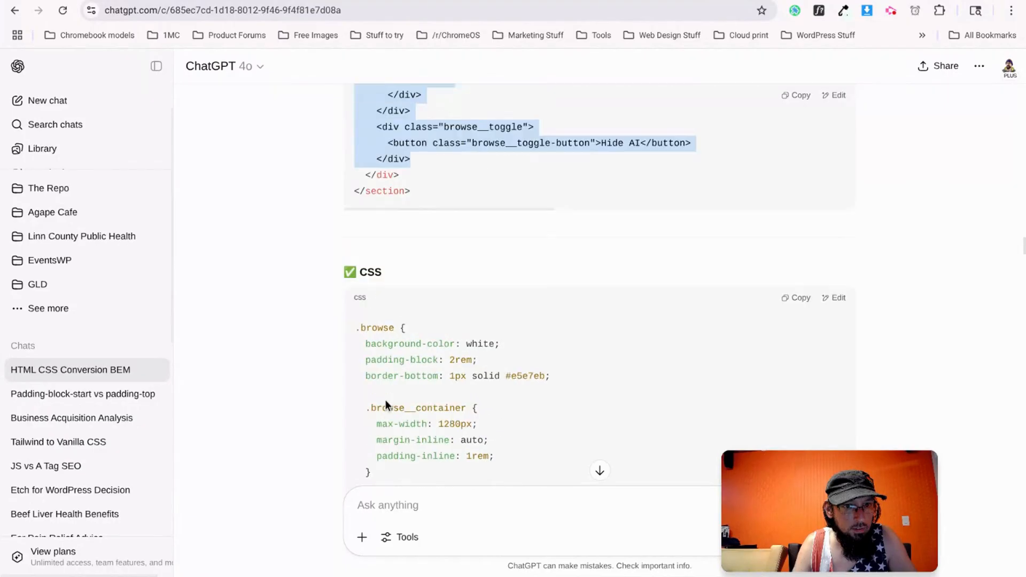
Copy the browse CSS from background-color to the final closing brace and return to Etch.
left_click(460, 374)
scroll(430, 398, "down", 1)
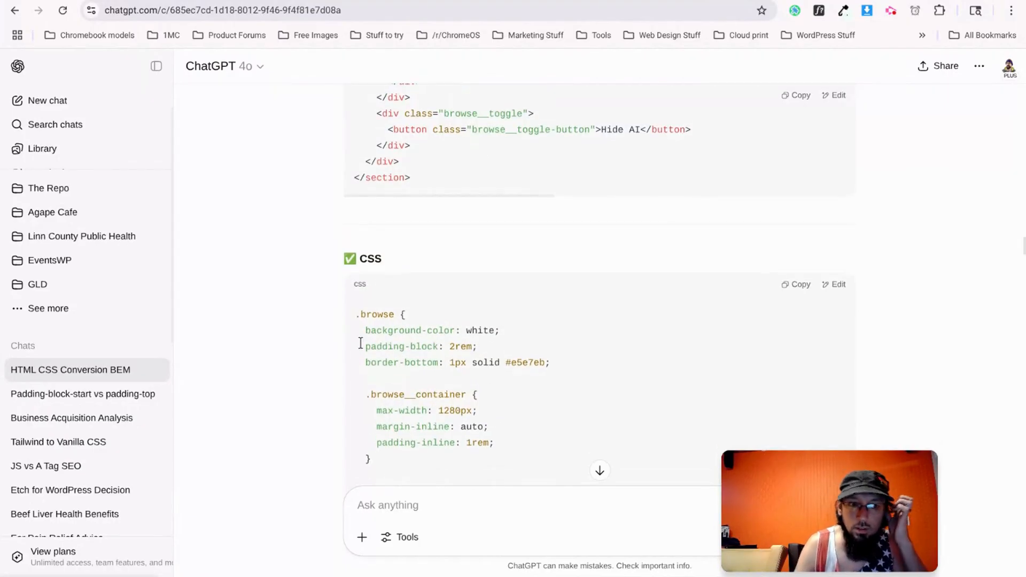
scroll(396, 361, "down", 1)
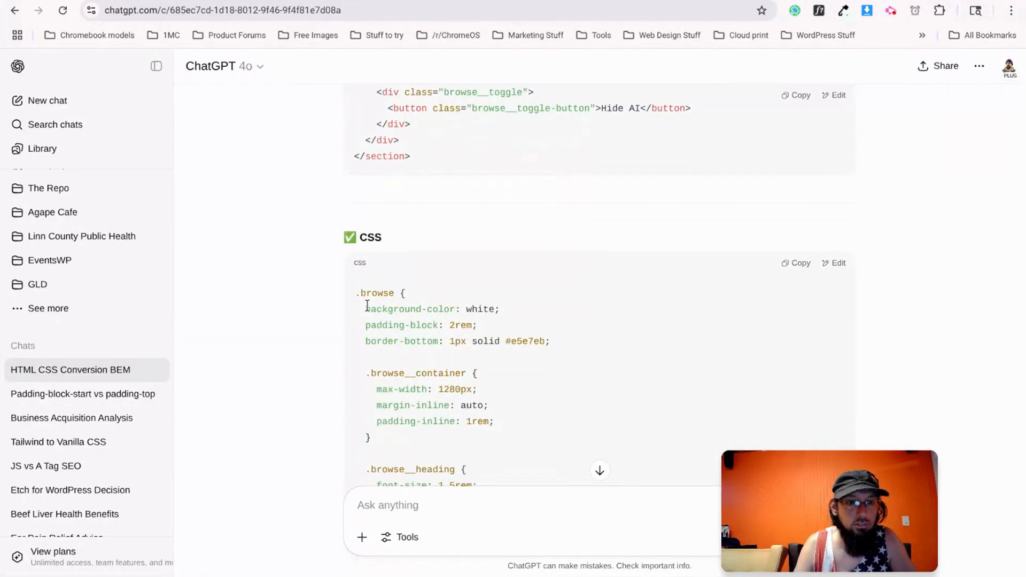
left_click_drag(361, 309, 382, 201)
scroll(437, 354, "down", 3)
scroll(437, 357, "down", 20)
scroll(436, 359, "down", 15)
scroll(437, 358, "up", 4)
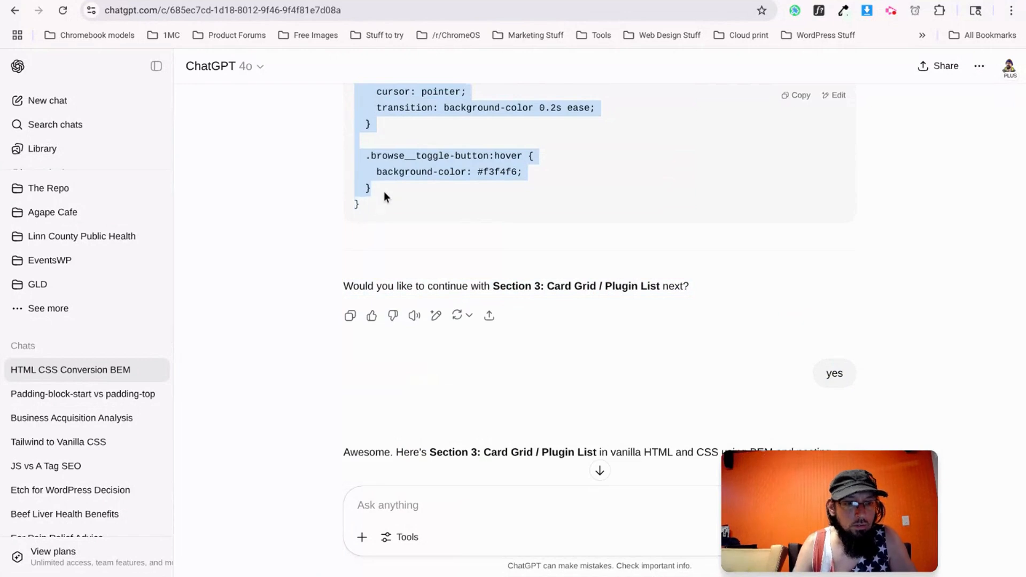
key("ctrl+Tab")
scroll(233, 496, "up", 6)
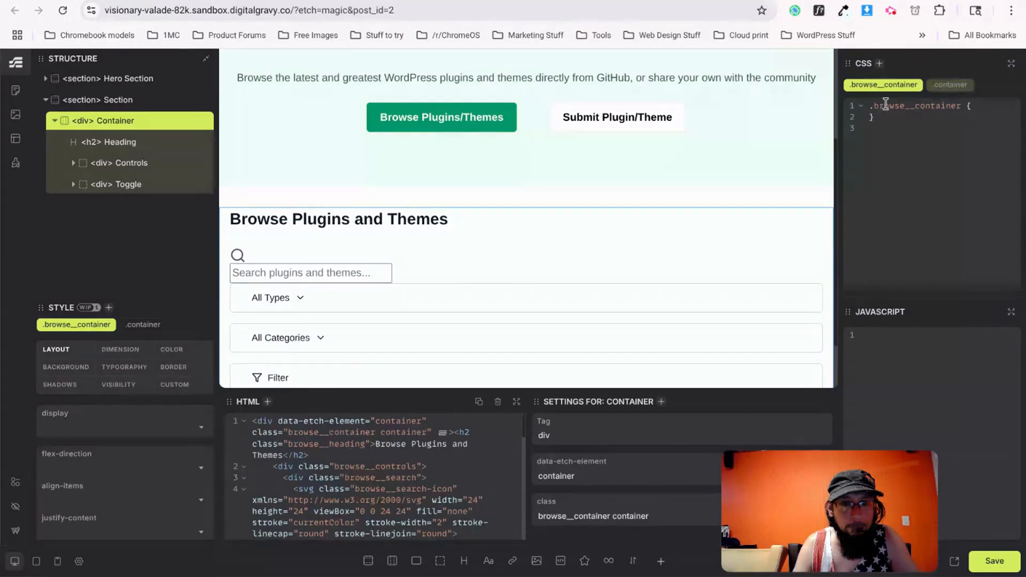
Replace the browse section's existing CSS with the new rules and save the page.
left_click(134, 101)
left_click_drag(885, 118, 926, 257)
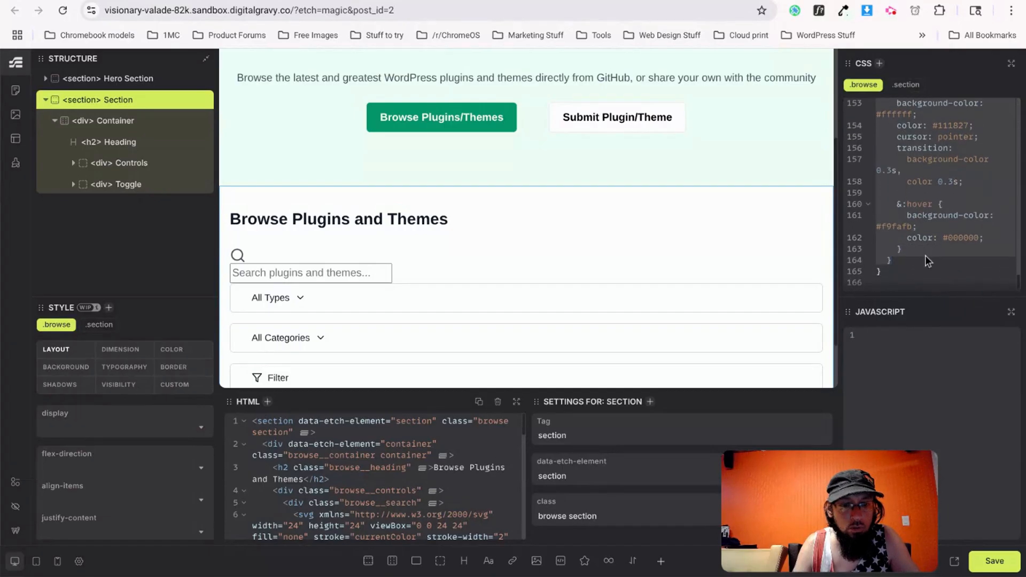
key("ctrl+v")
key("ctrl+s")
Bring up the live front page to check the restyled browse section.
left_click(410, 0)
left_click(454, 0)
left_click(507, 0)
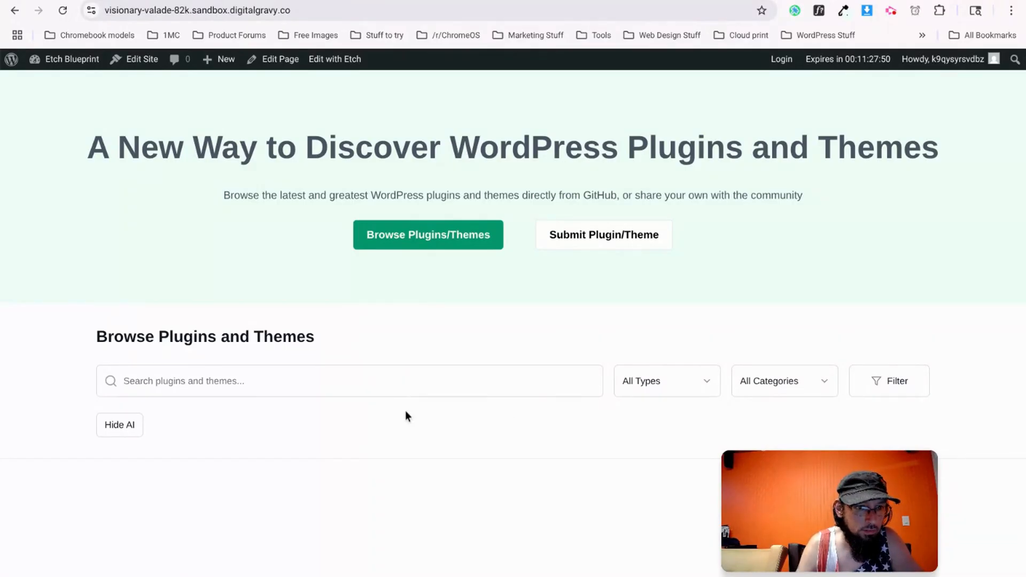
Scroll the live page to inspect the styled search bar, dropdowns and Filter button.
scroll(374, 433, "down", 1)
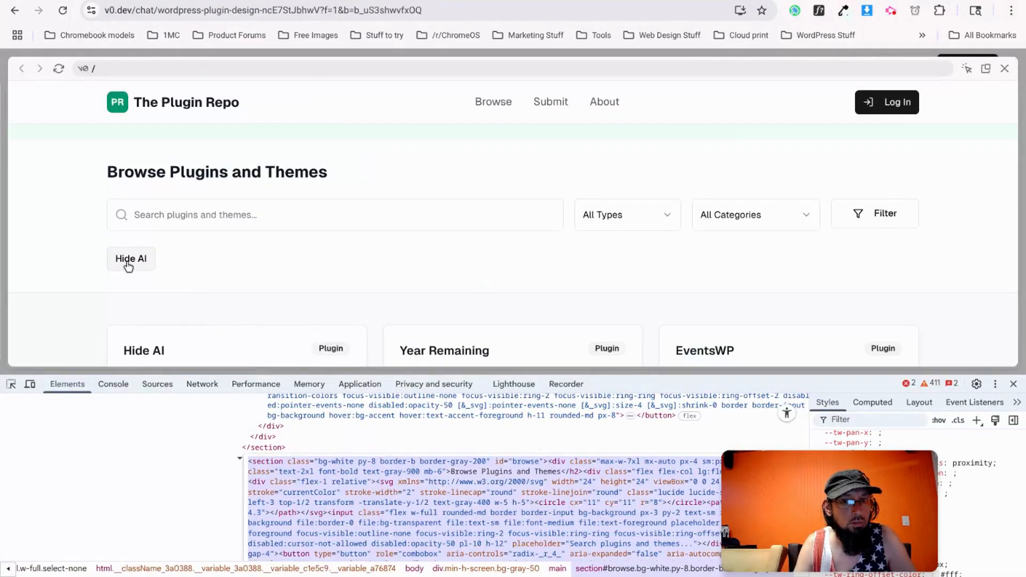
scroll(420, 274, "down", 2)
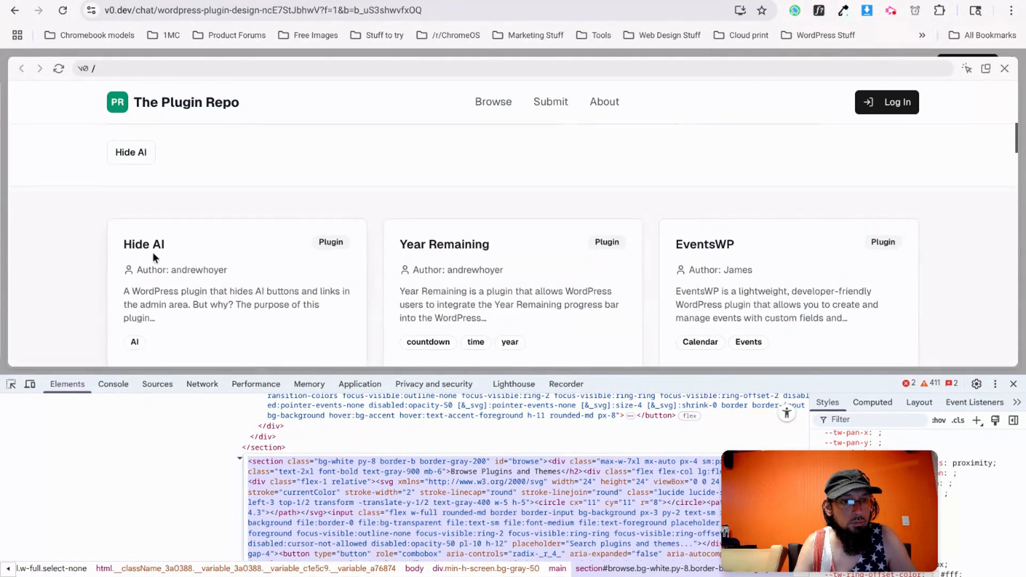
left_click(117, 152)
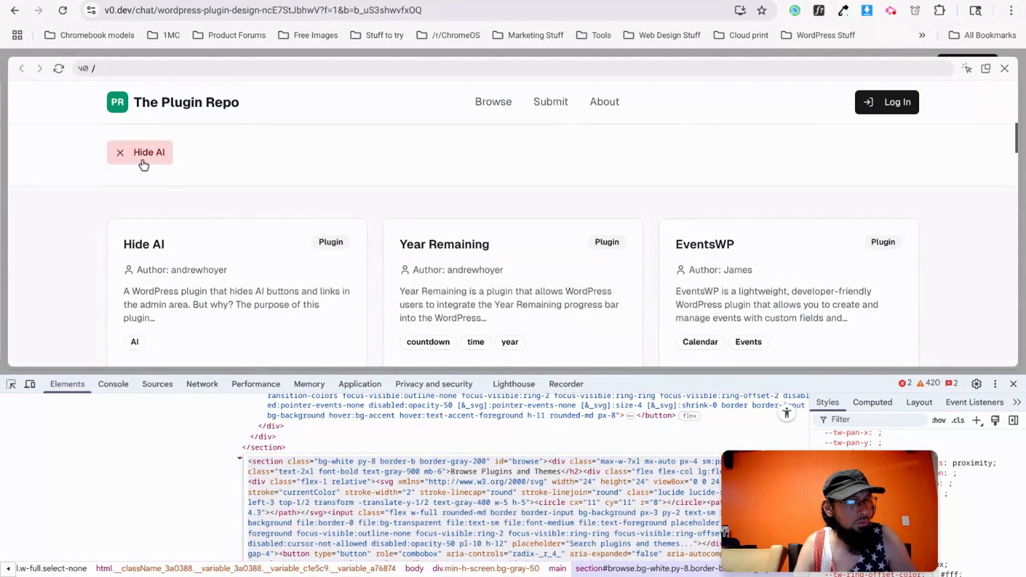
left_click(116, 154)
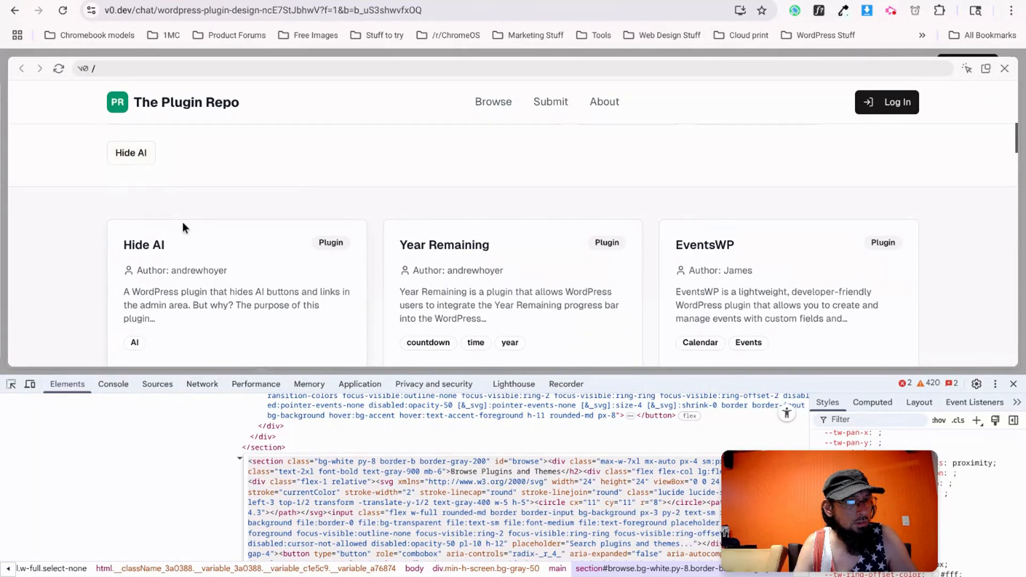
scroll(311, 212, "up", 2)
scroll(250, 251, "up", 1)
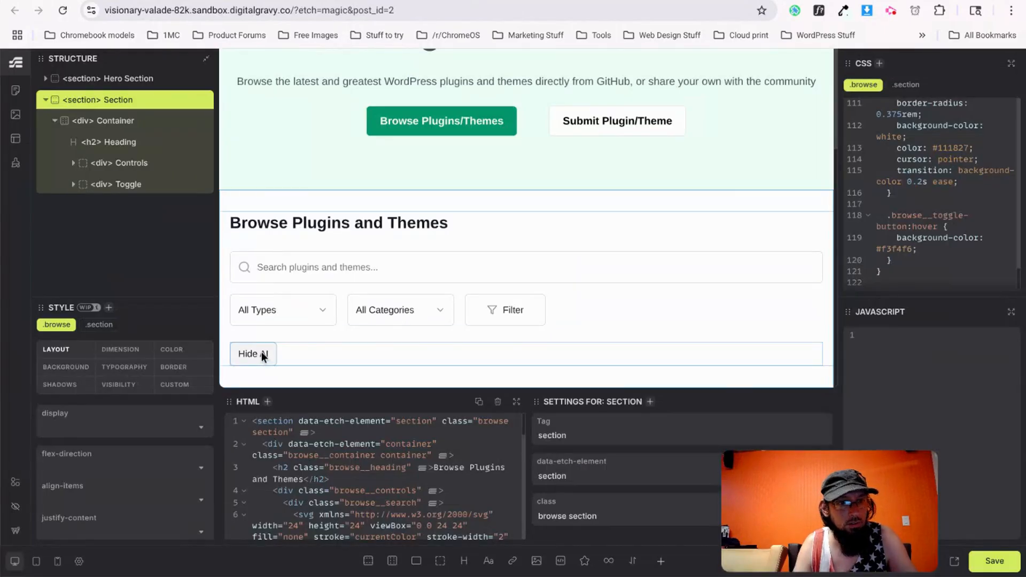
Delete the Hide AI button and its Toggle wrapper, then add an empty section with container.
left_click(261, 353)
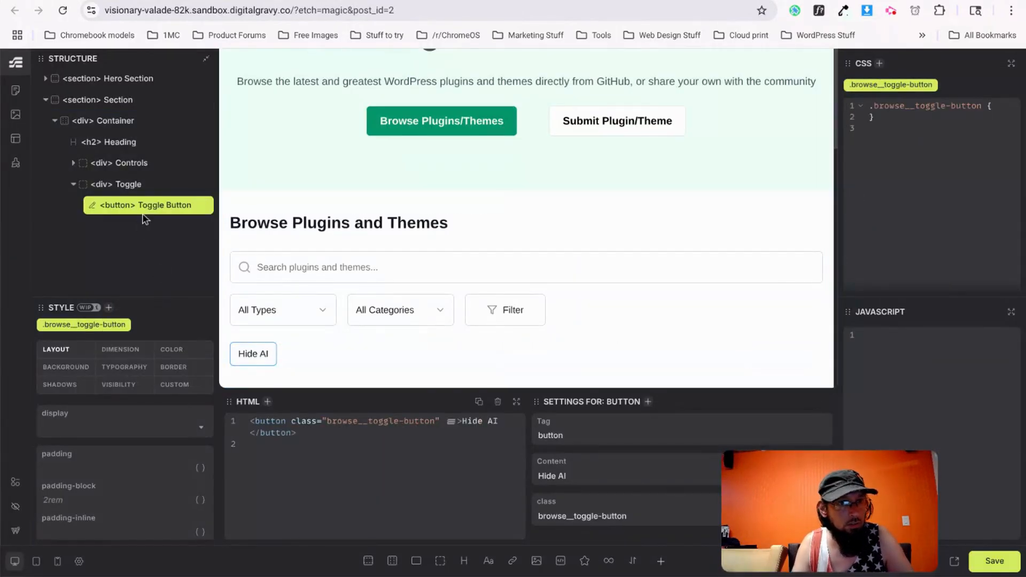
left_click(201, 205)
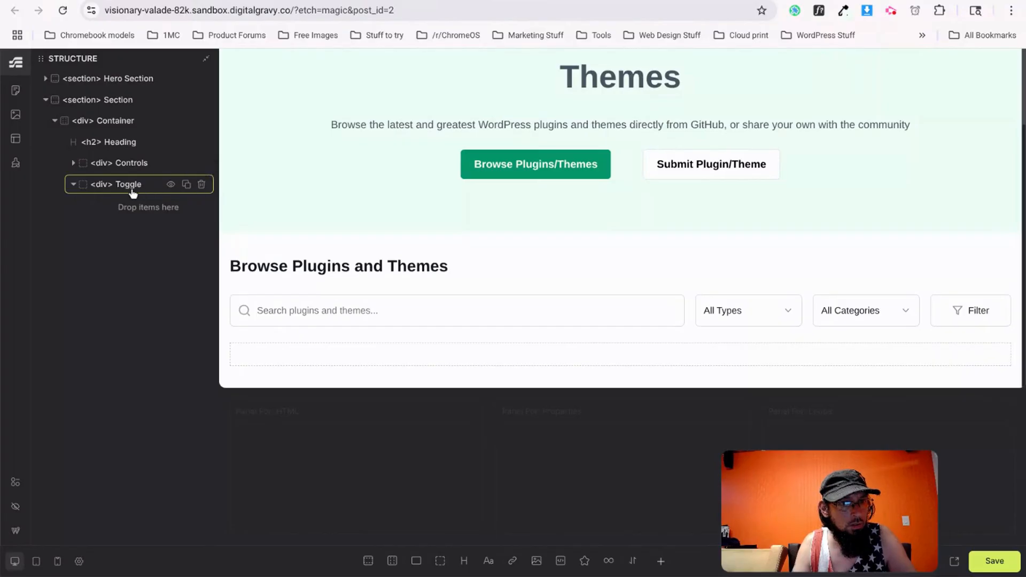
left_click(195, 192)
left_click(202, 187)
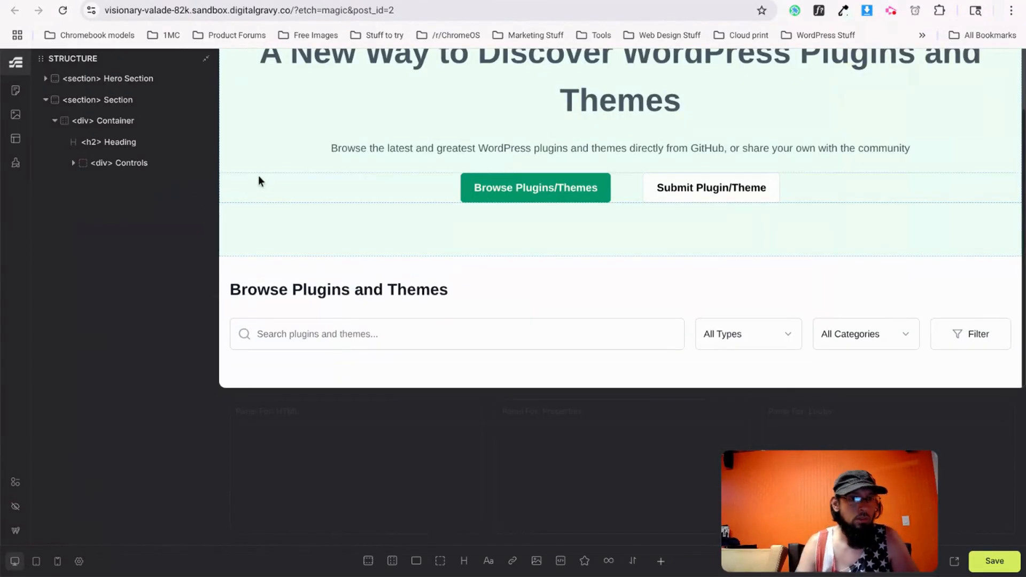
left_click(368, 561)
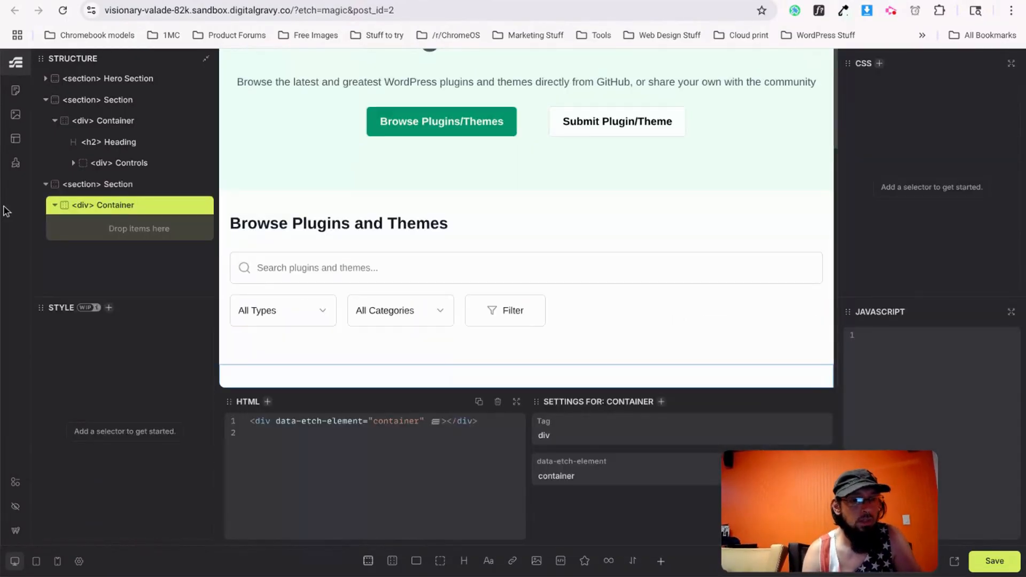
Close the developer tools and scroll the v0.dev preview to the plugin cards with Download buttons.
key("ctrl+Tab")
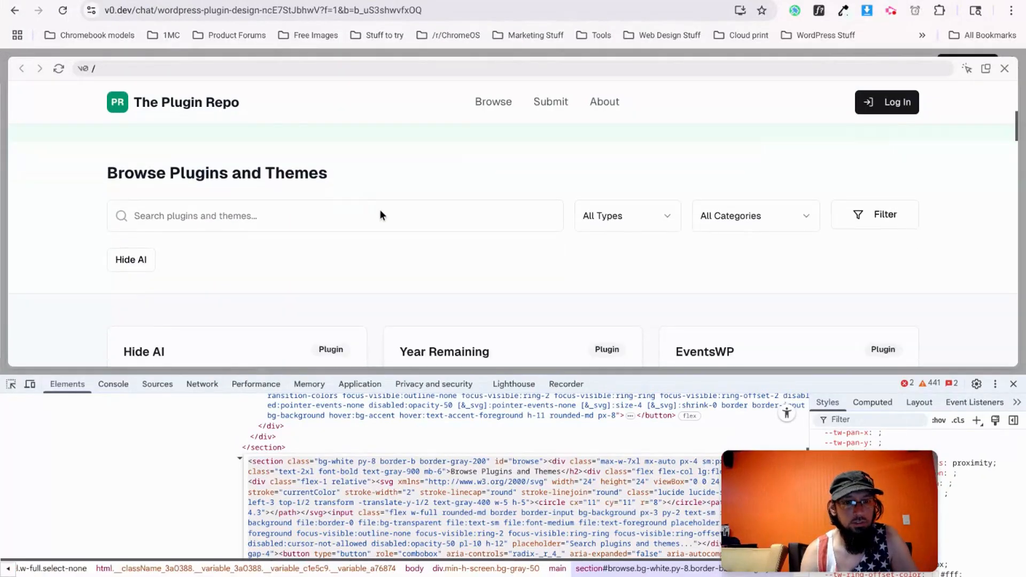
scroll(380, 210, "down", 1)
left_click(1013, 384)
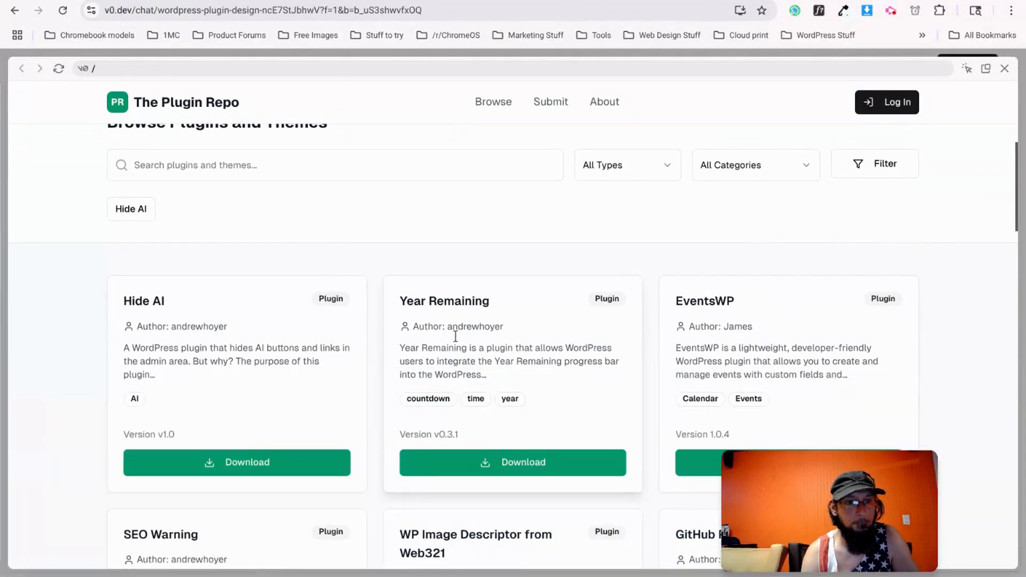
scroll(361, 335, "up", 3)
scroll(325, 343, "down", 2)
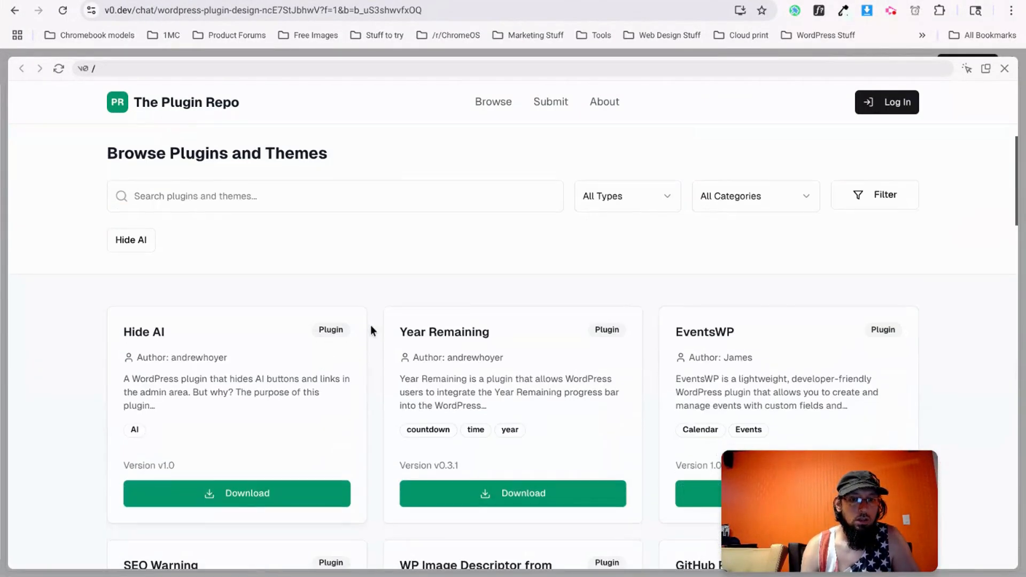
scroll(469, 362, "down", 1)
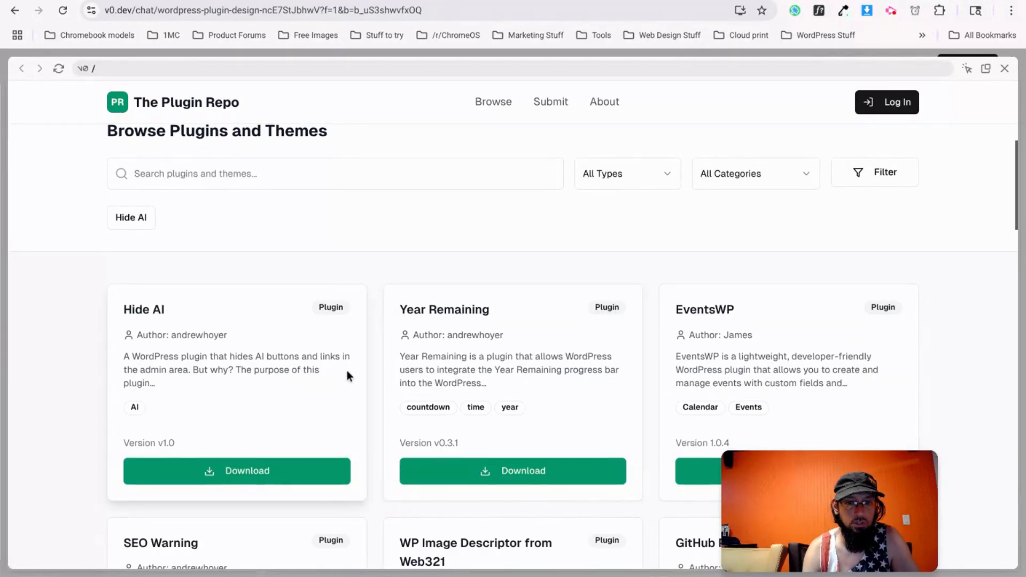
scroll(347, 372, "down", 2)
scroll(341, 377, "up", 1)
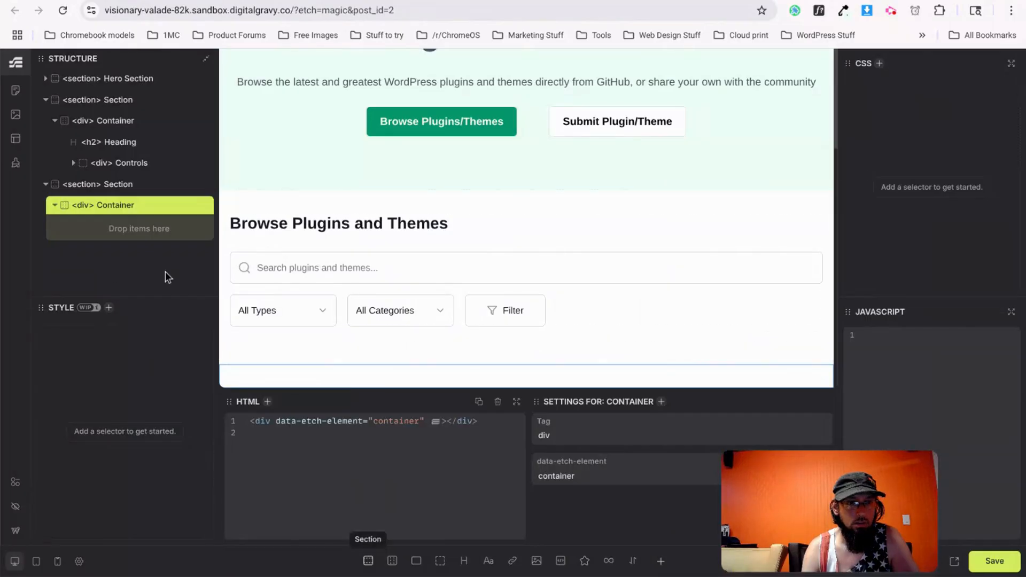
Rename the new section to 'Plugins' and select its container.
double_click(114, 185)
type("Plugins")
key("Return")
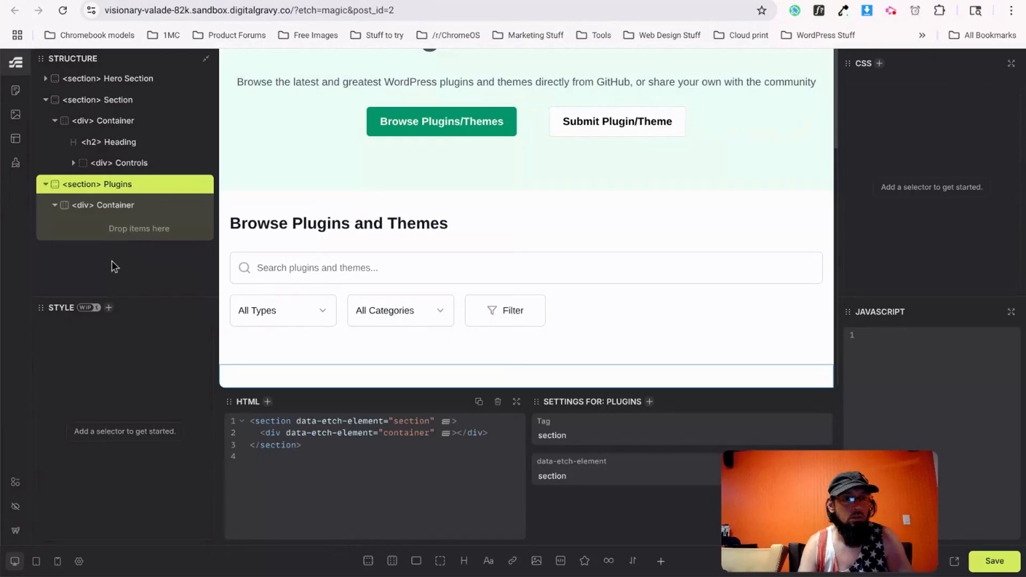
left_click(107, 206)
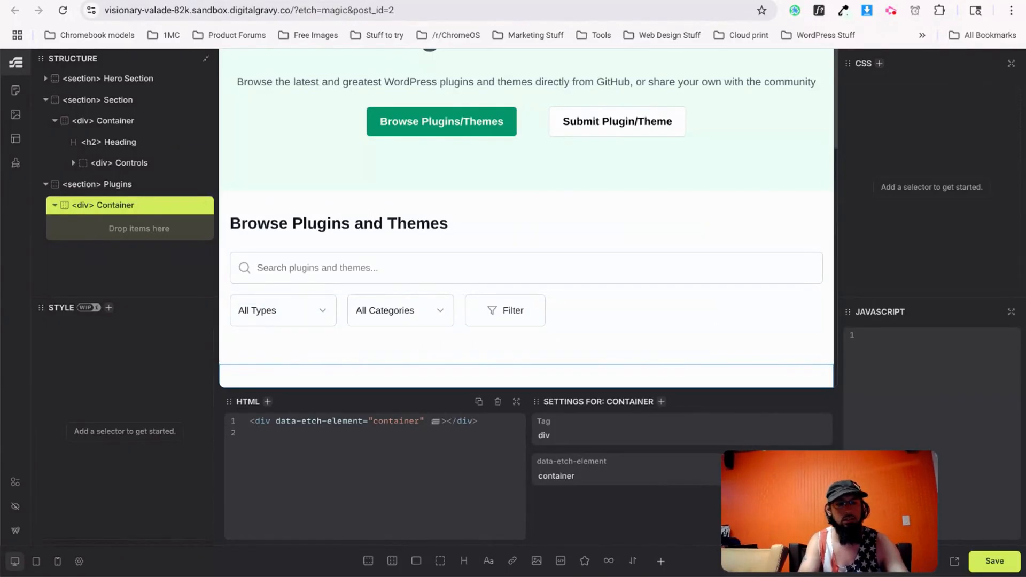
Study the Hide AI card's title, author line and description in the v0.dev design.
key("ctrl+Tab")
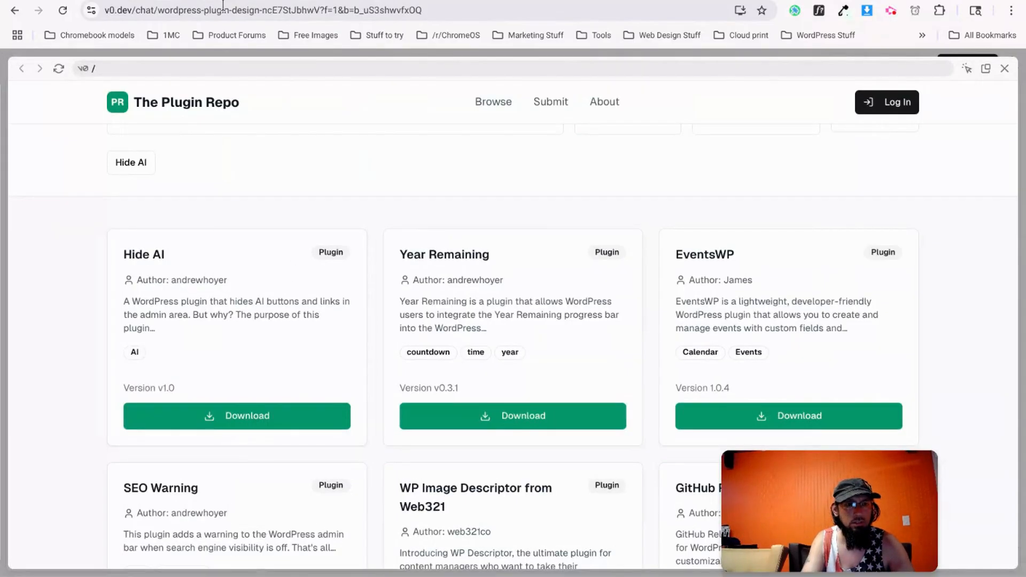
scroll(243, 278, "up", 1)
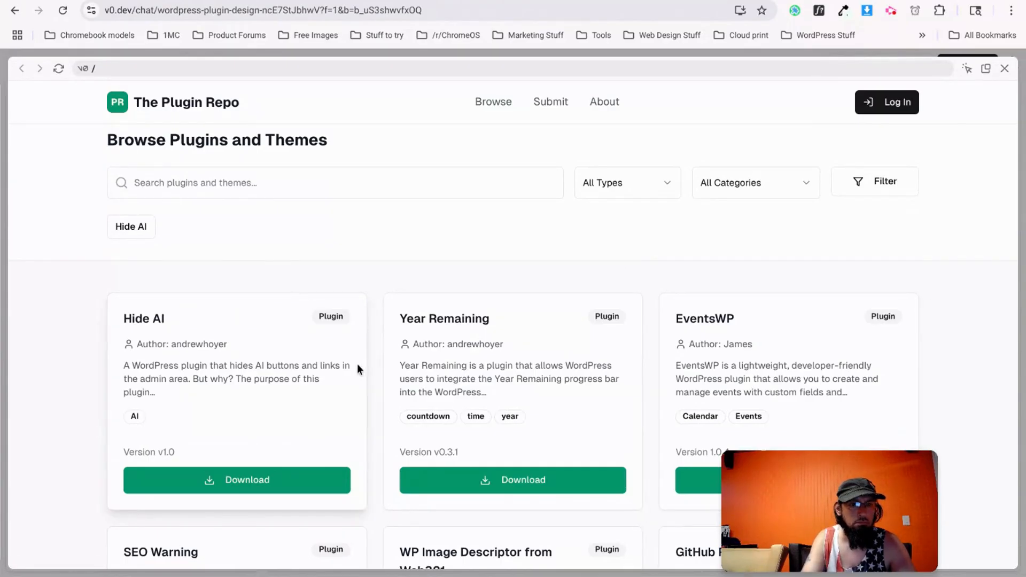
key("ctrl+Tab")
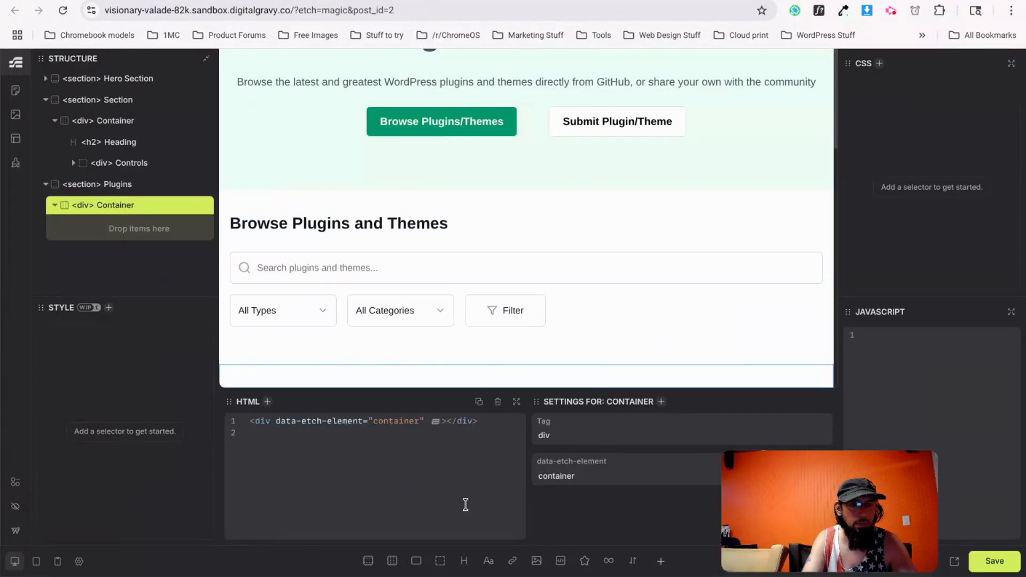
key("ctrl+Tab")
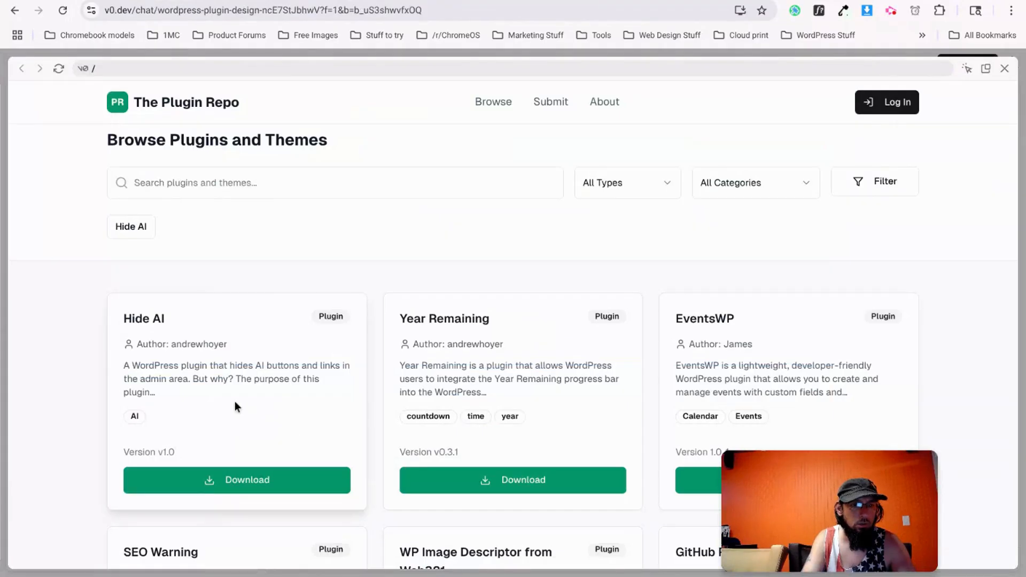
left_click_drag(124, 321, 352, 319)
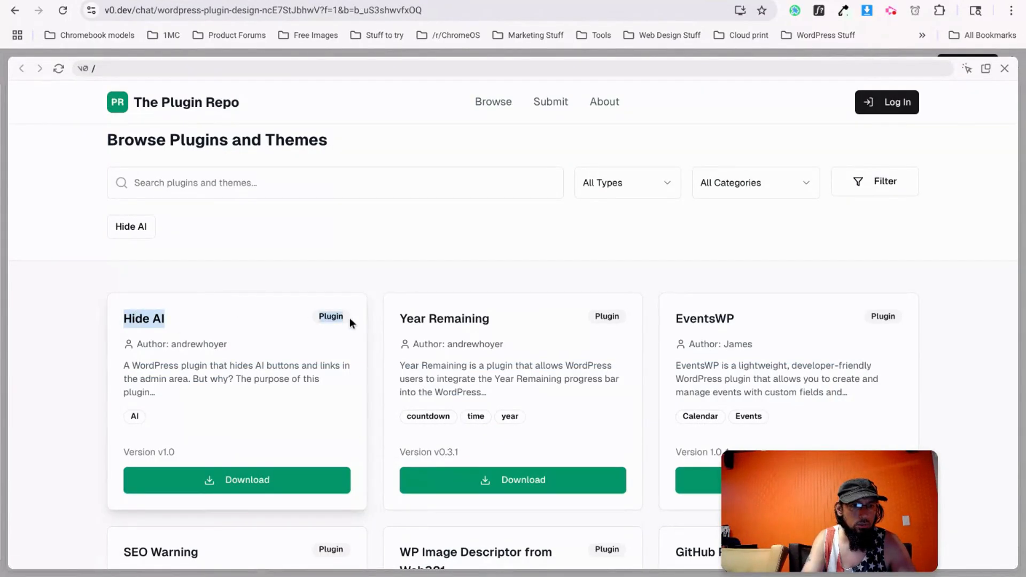
triple_click(145, 349)
left_click_drag(125, 365, 159, 430)
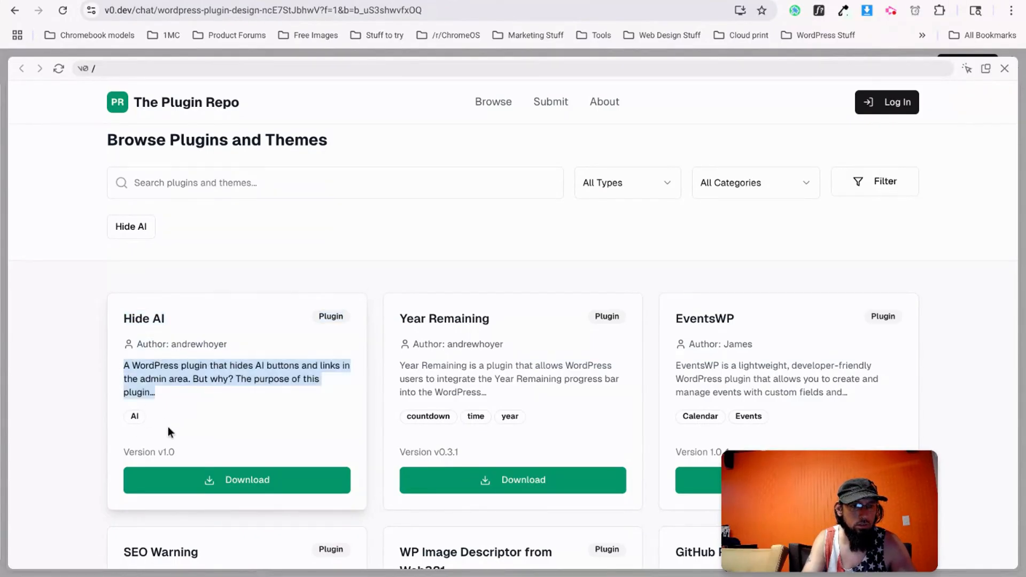
key("ctrl+Tab")
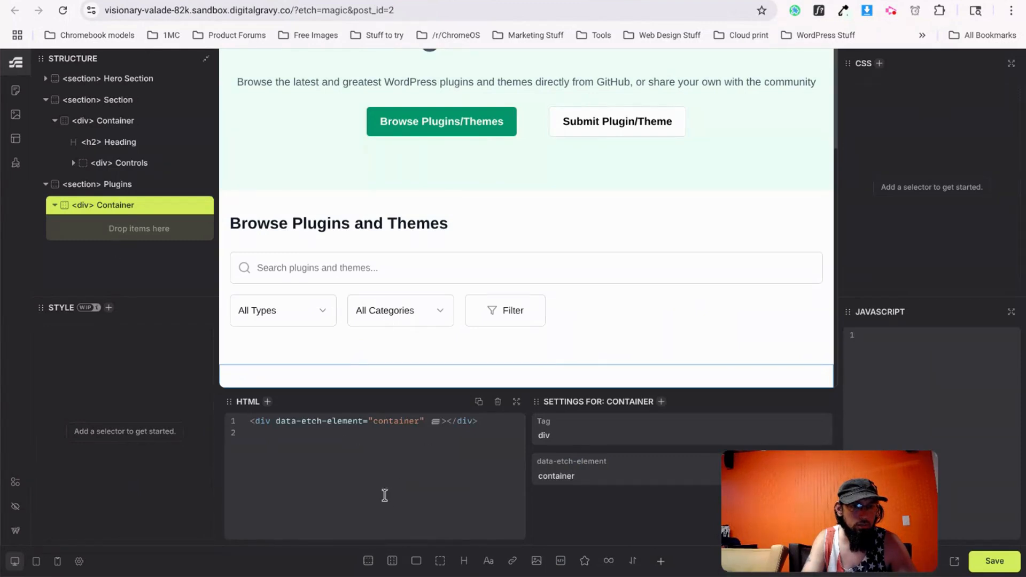
Add a flex div to the Plugins container and nest a second flex div inside it.
left_click(416, 561)
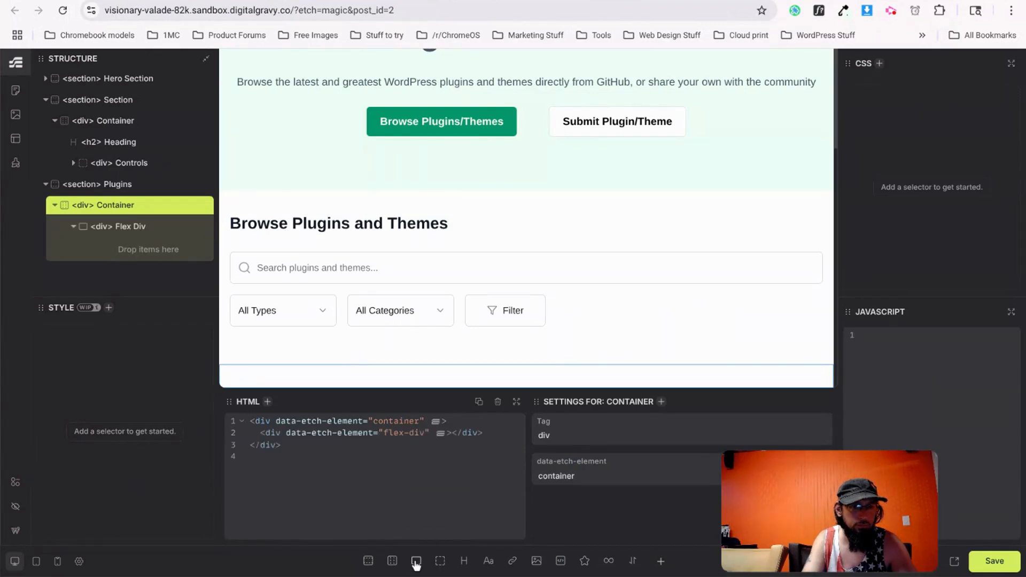
key("ctrl+shift+Tab")
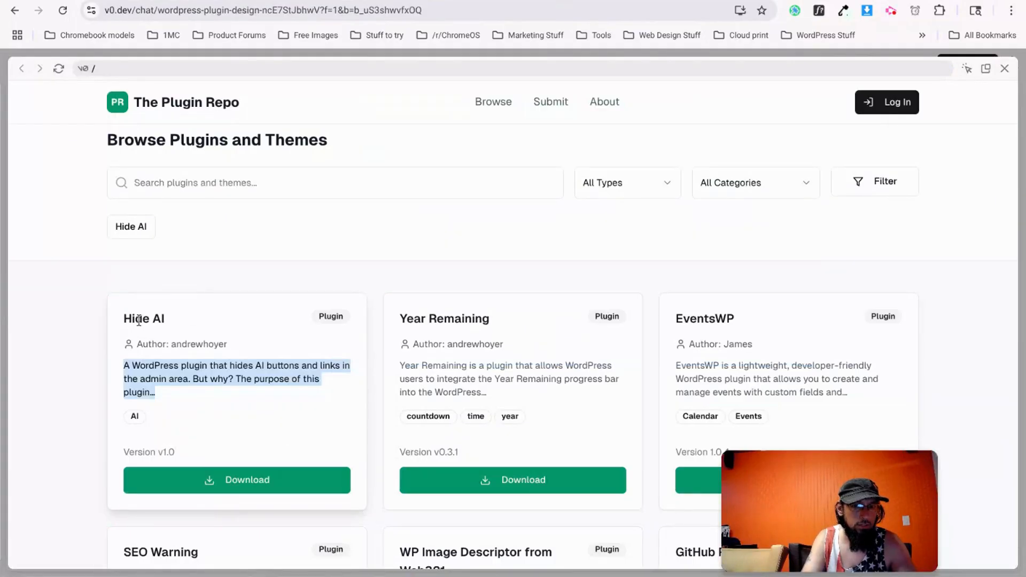
key("ctrl+Tab")
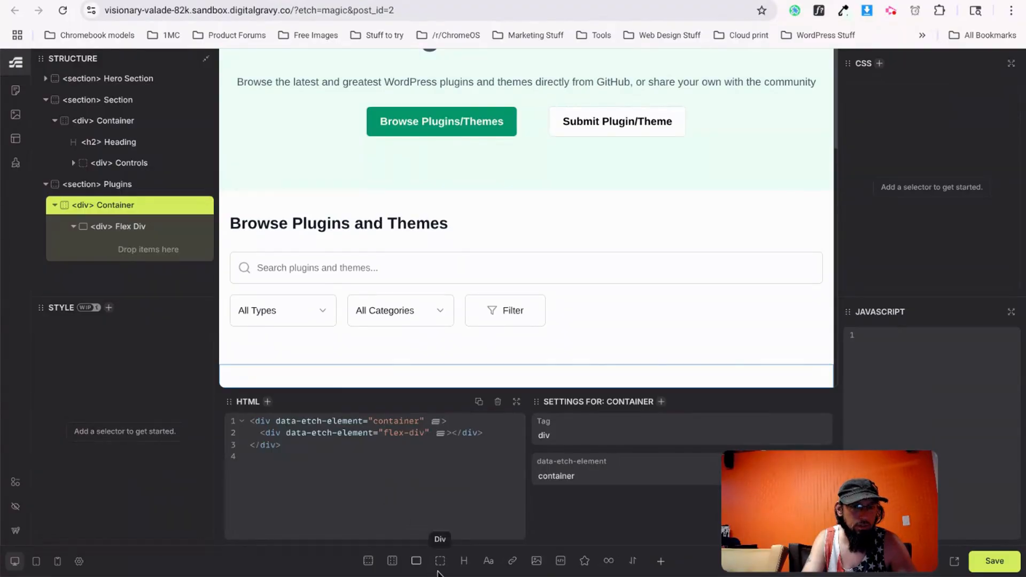
left_click(120, 227)
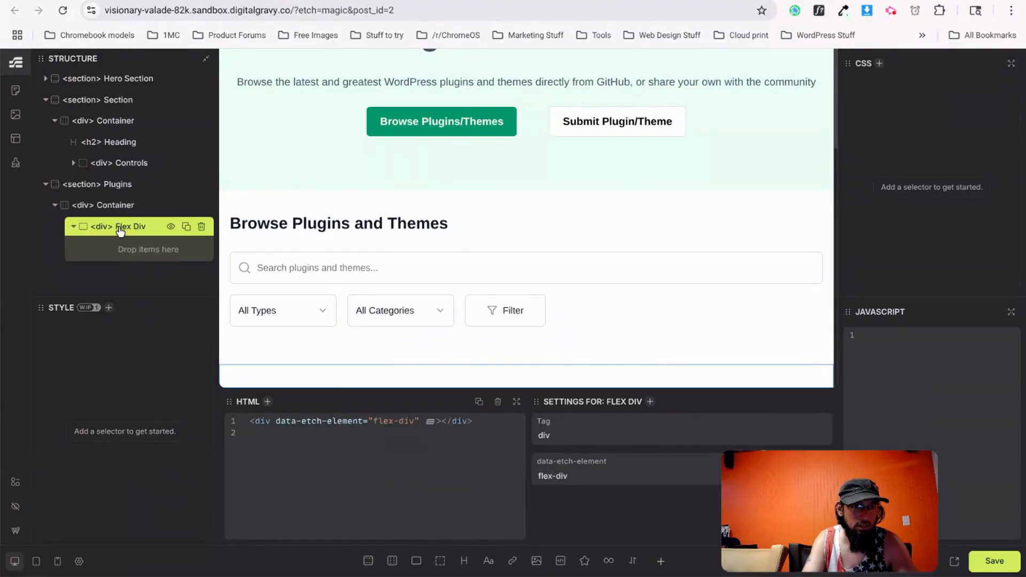
left_click(416, 561)
Name the outer div 'Plugin Card' and the inner div 'Card Header'.
double_click(150, 248)
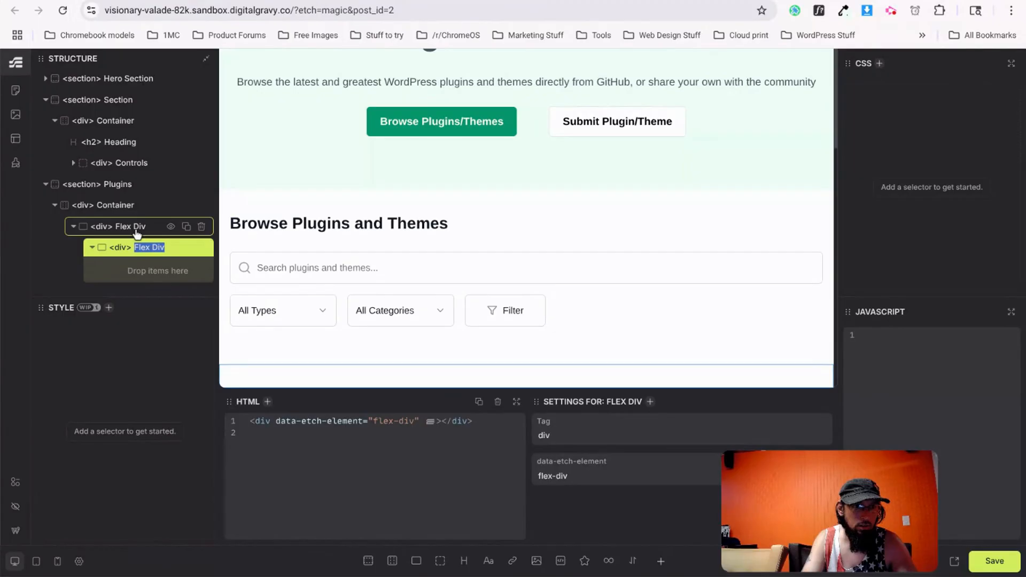
double_click(137, 227)
key("ctrl+a")
type("Plugin Card")
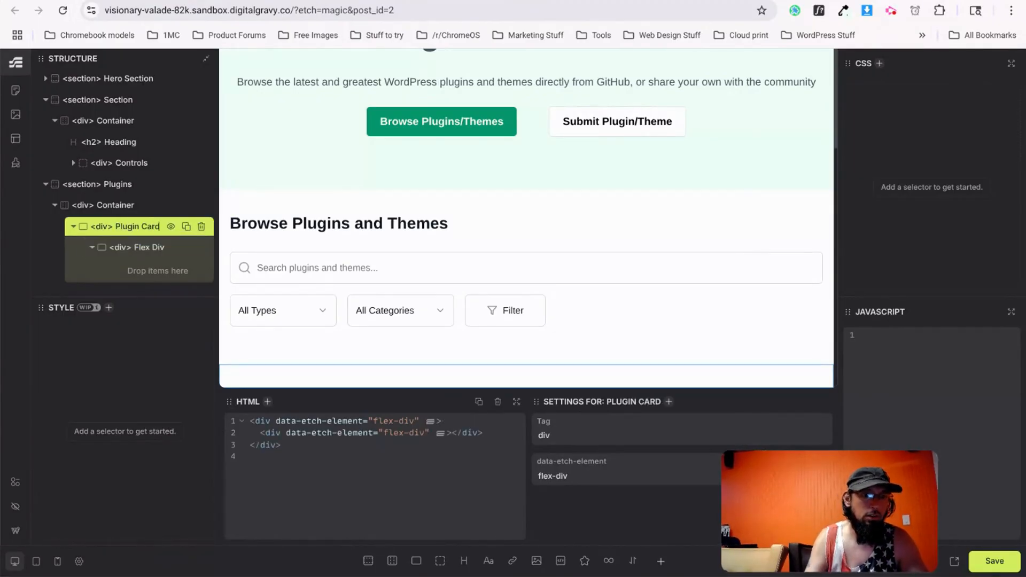
double_click(144, 247)
key("ctrl+a")
type("Card Heading")
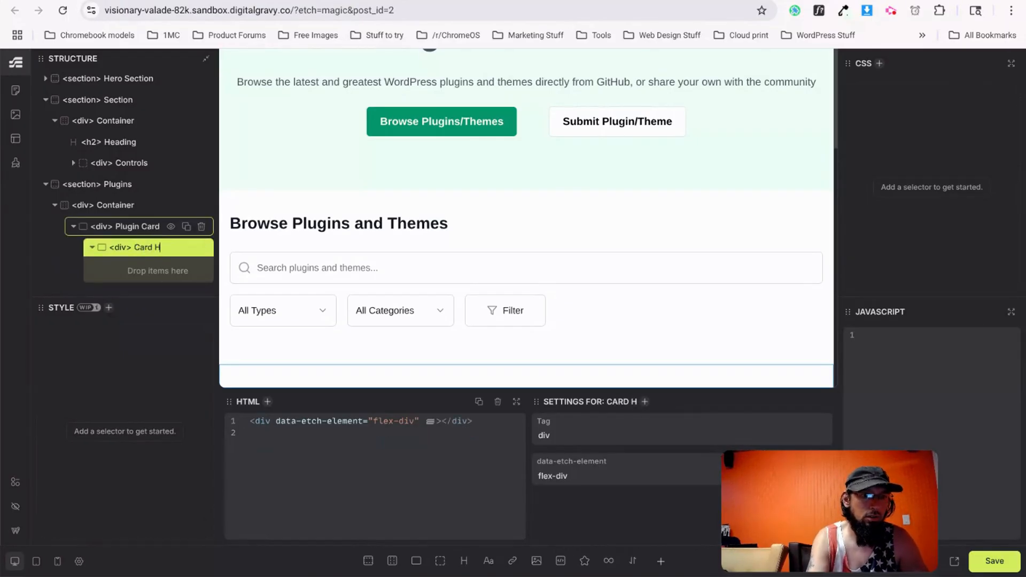
key("BackSpace")
key("BackSpace")
key("BackSpace")
type("er")
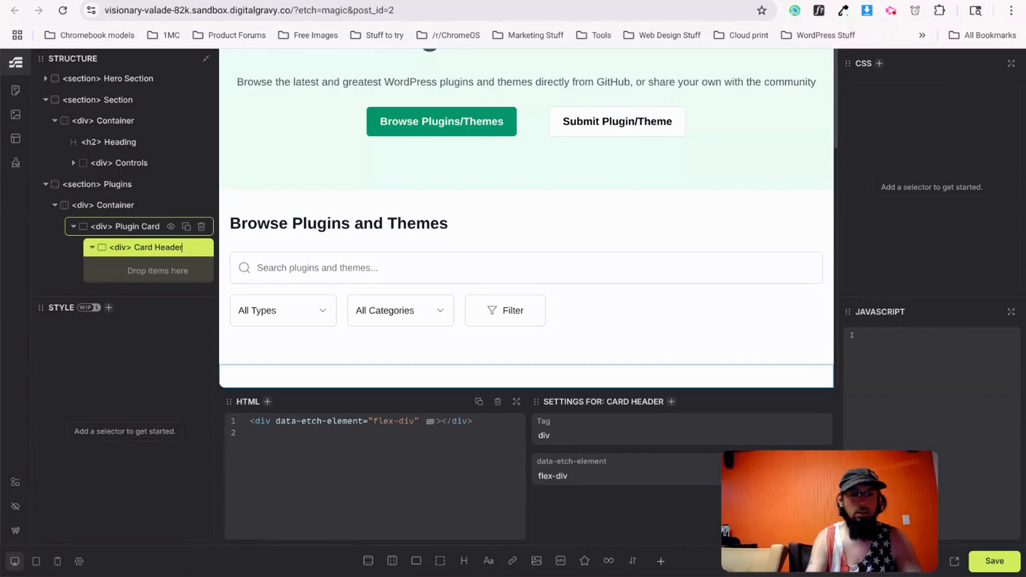
key("alt+Tab")
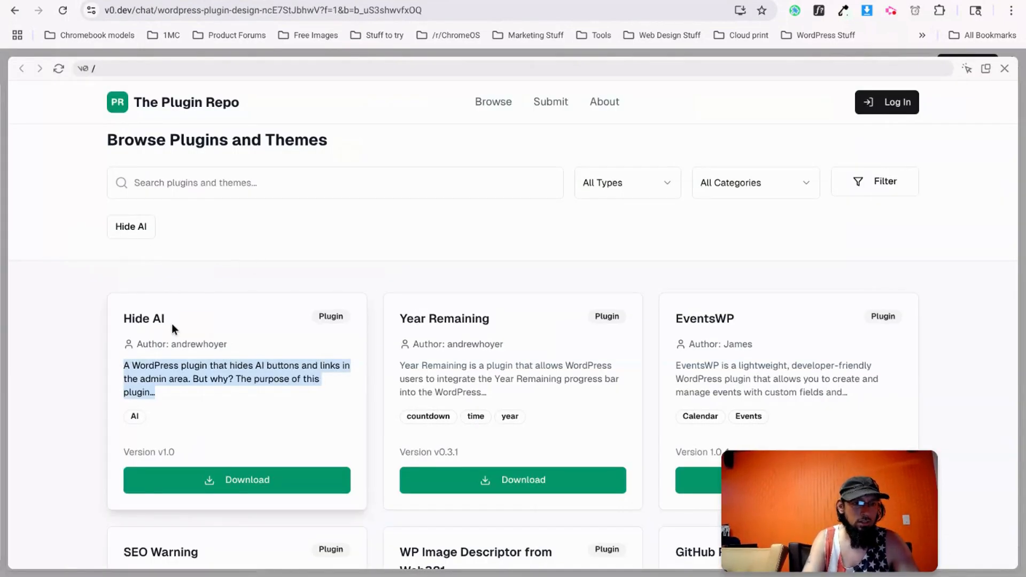
key("alt+Tab")
Add two paragraphs to Card Header and name them 'Card Title' and 'Card Label'.
left_click(489, 561)
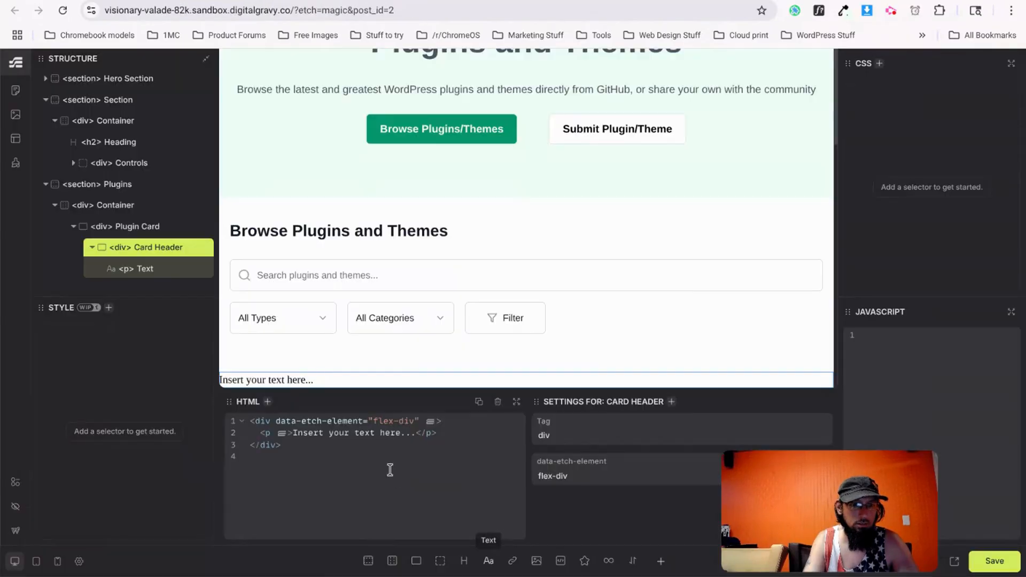
left_click(489, 560)
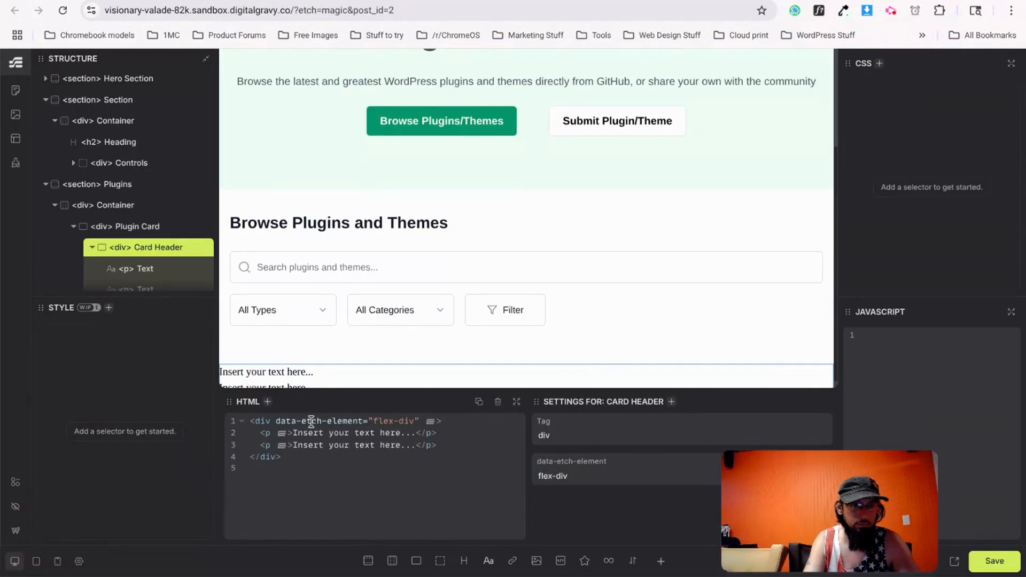
double_click(145, 263)
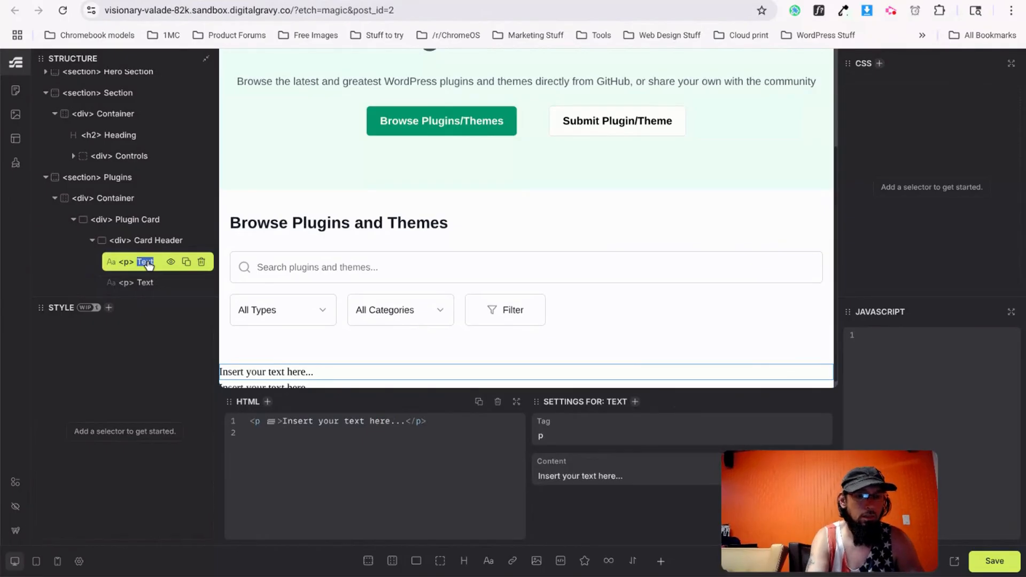
type("Card Ti")
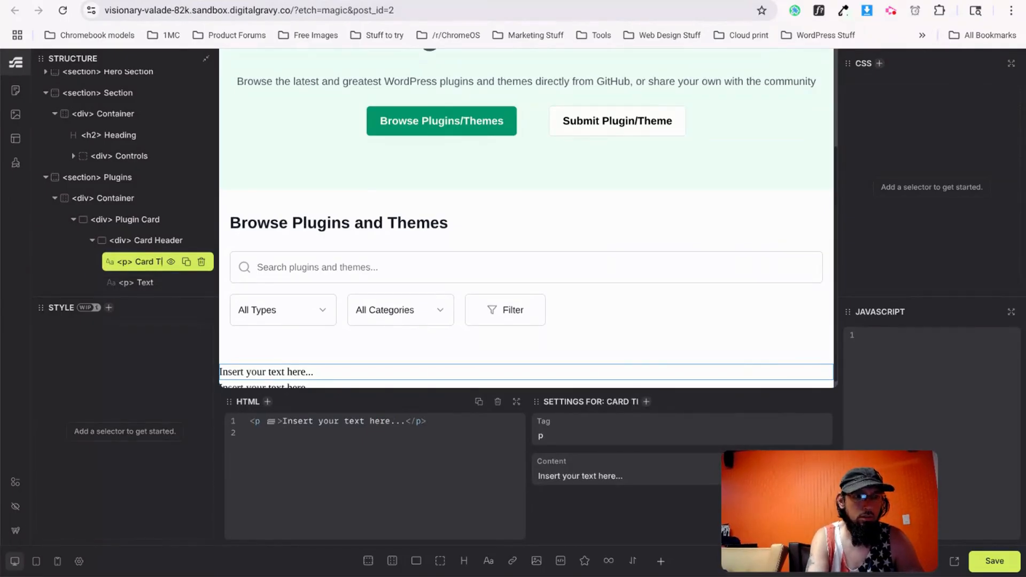
type("tle")
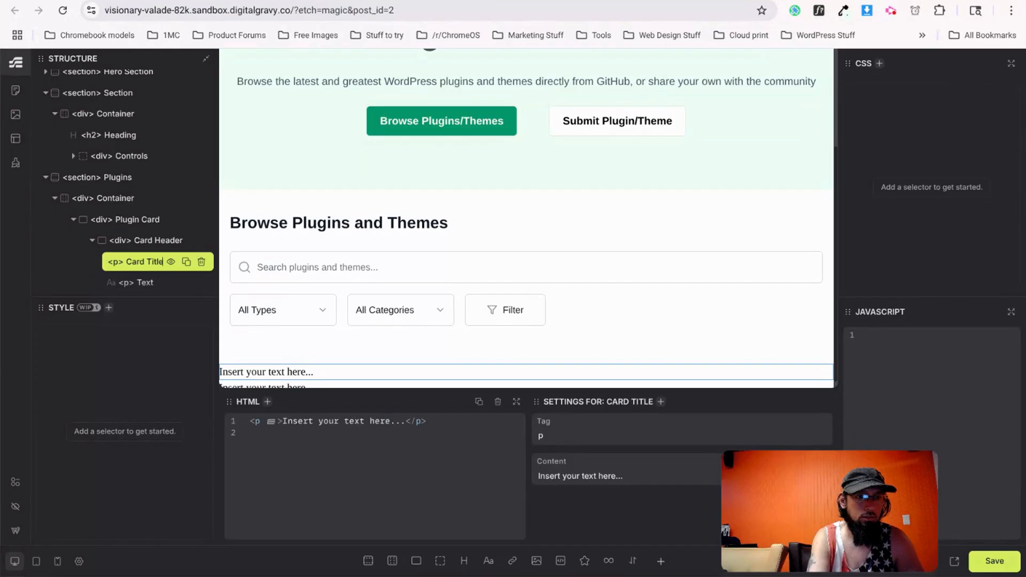
double_click(148, 287)
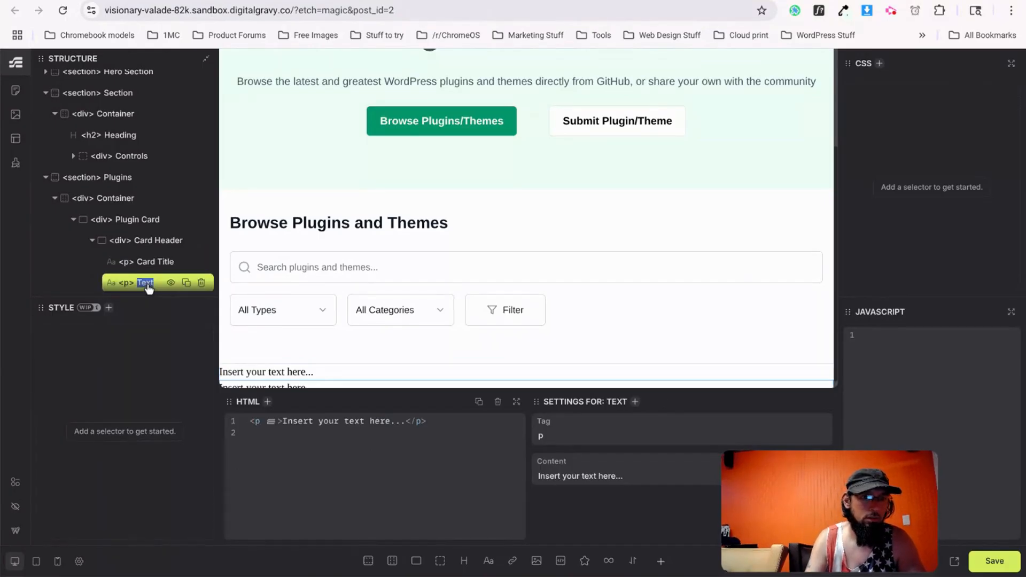
type("Card Lable")
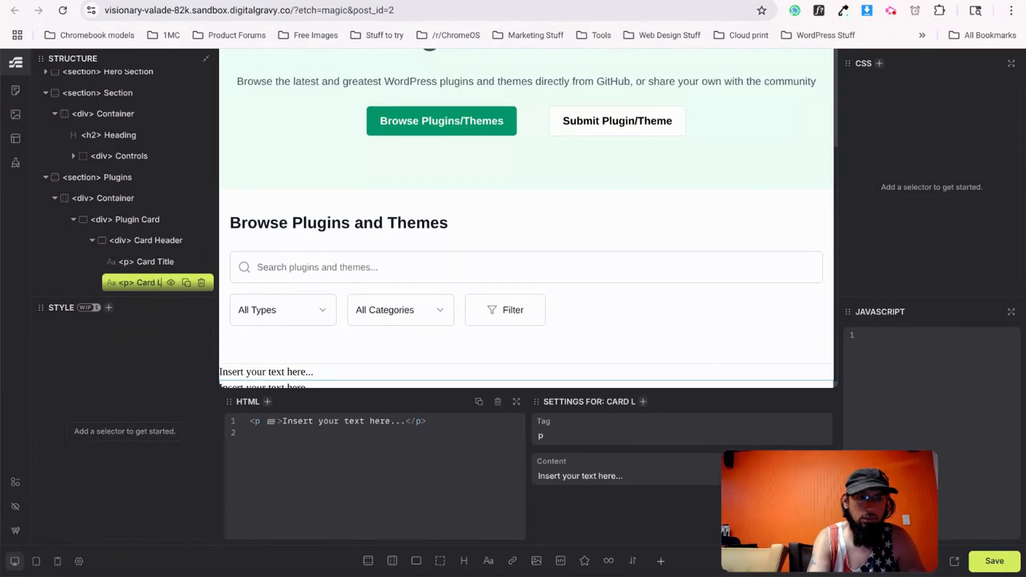
key("BackSpace")
key("BackSpace")
type("el")
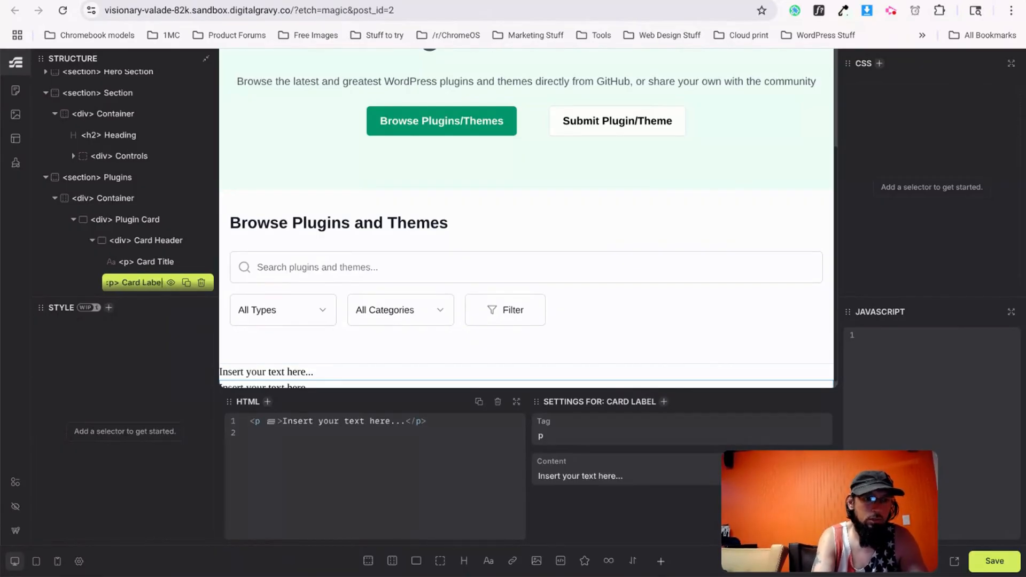
Compare with the v0.dev card, then select Card Header and collapse it in Structure.
key("ctrl+Tab")
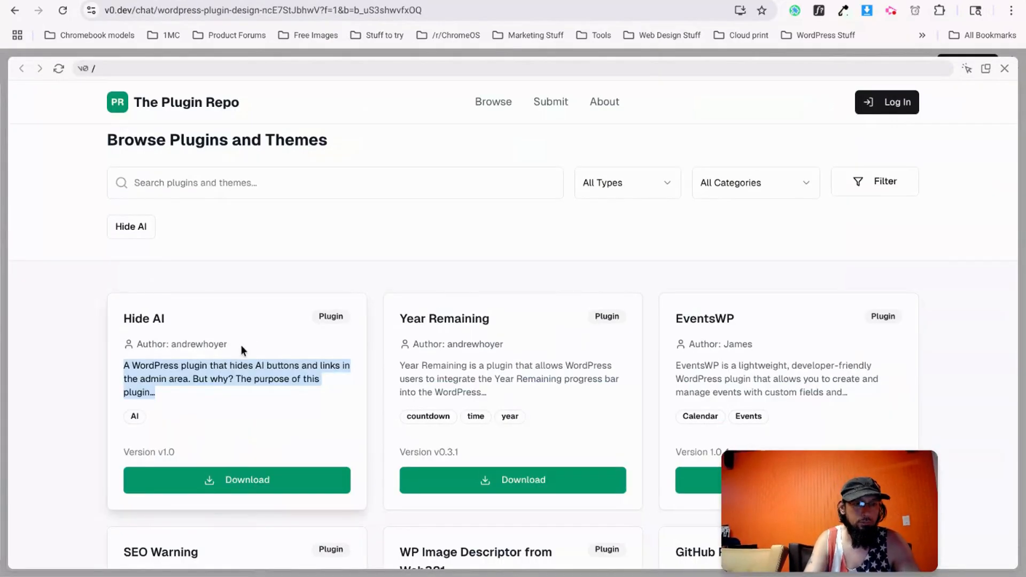
left_click(218, 355)
key("ctrl+Tab")
scroll(150, 273, "down", 1)
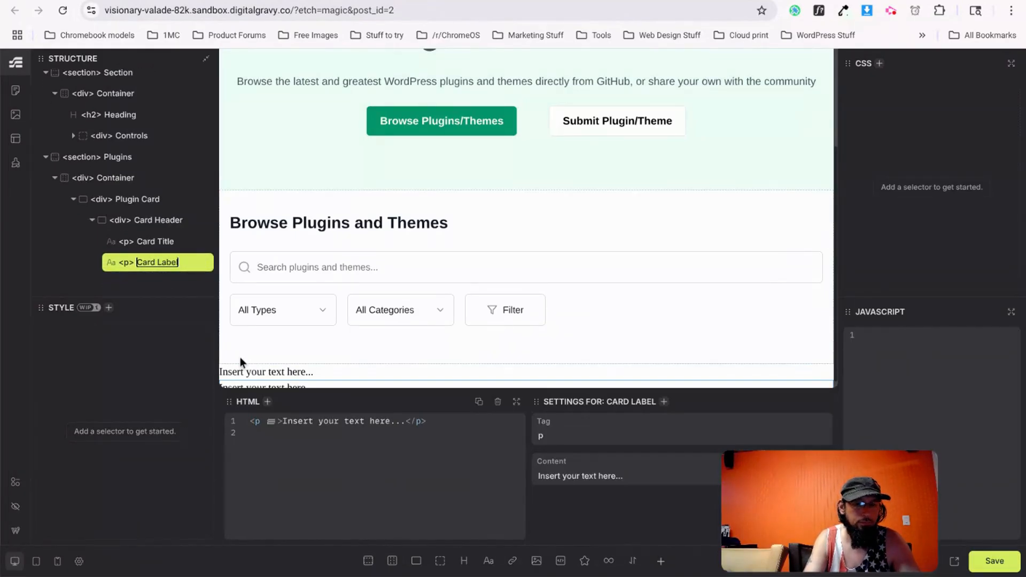
left_click(133, 220)
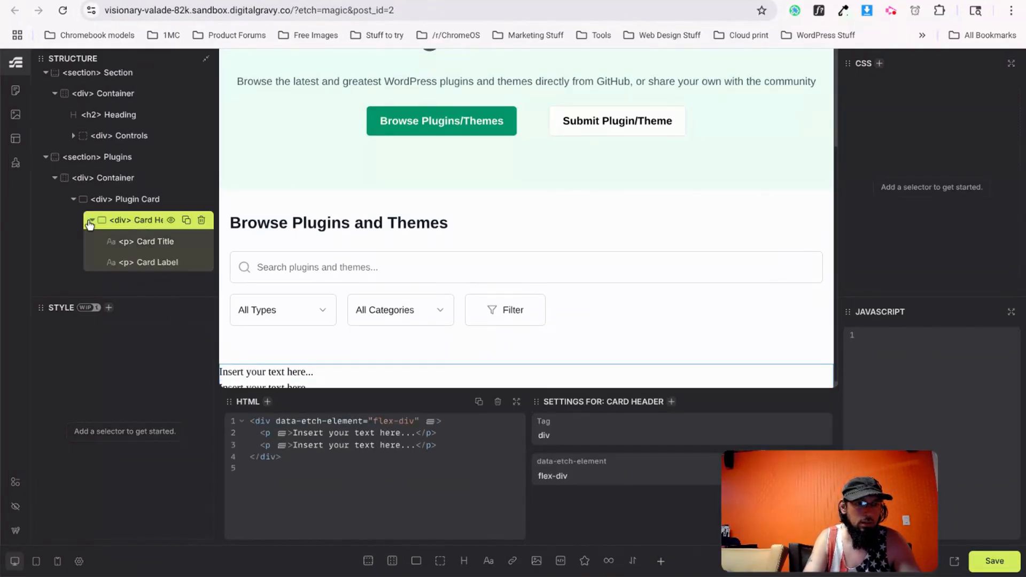
left_click(89, 221)
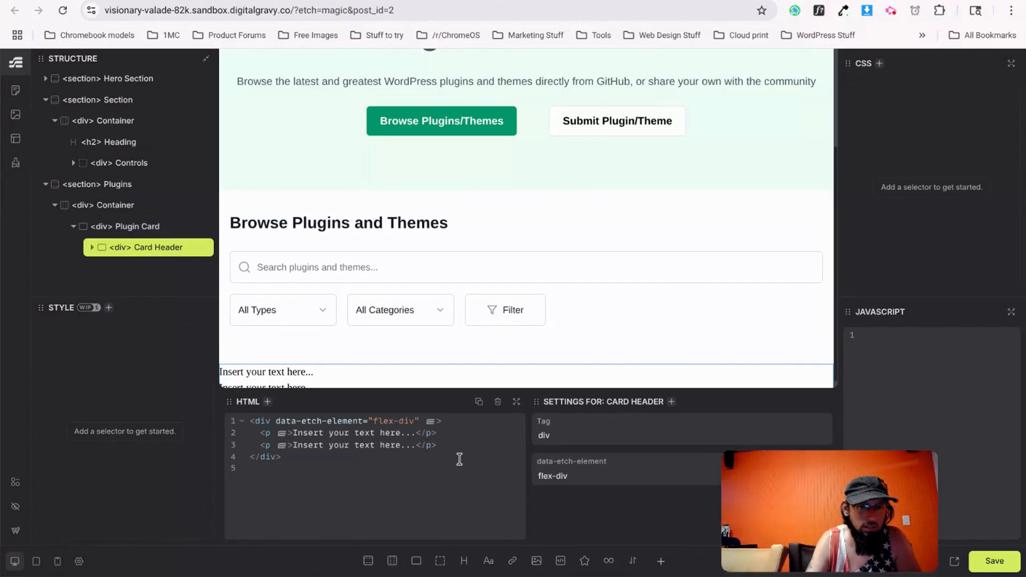
Add two paragraphs below the header, named 'Author' and 'Content'.
left_click(488, 561)
double_click(127, 269)
type("Author")
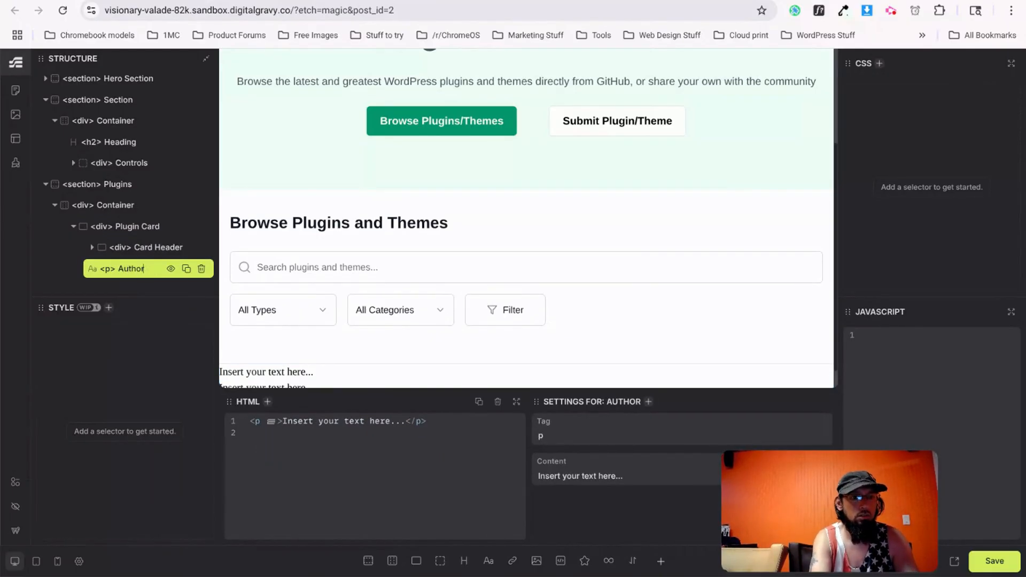
key("ctrl+Tab")
key("ctrl+shift+Tab")
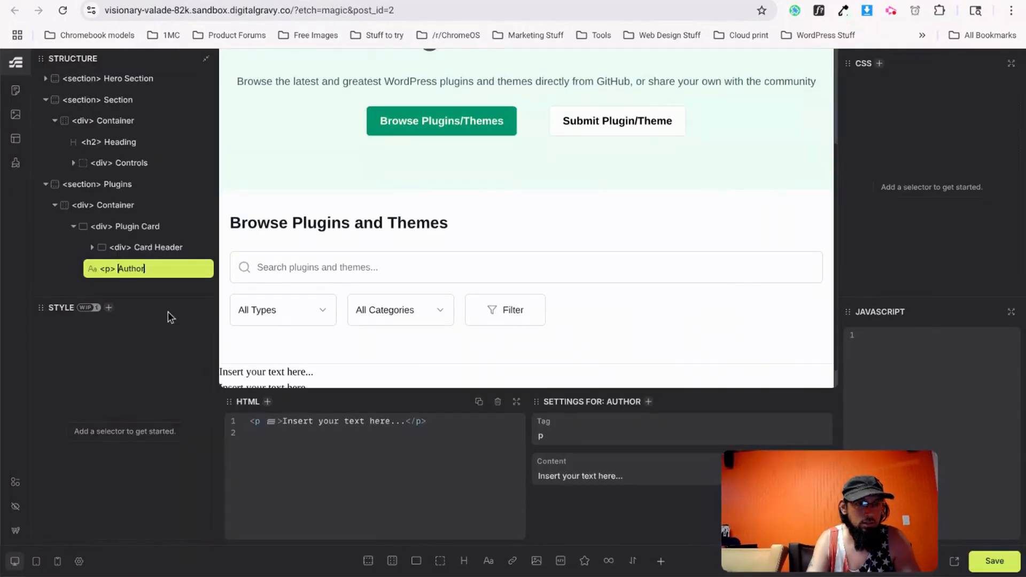
left_click(488, 561)
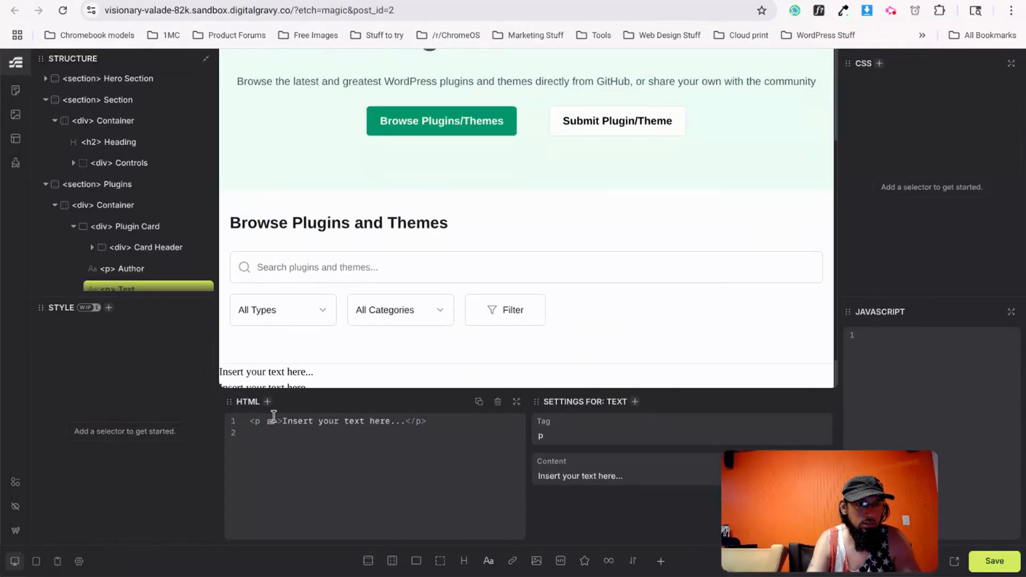
left_click(155, 265)
double_click(128, 283)
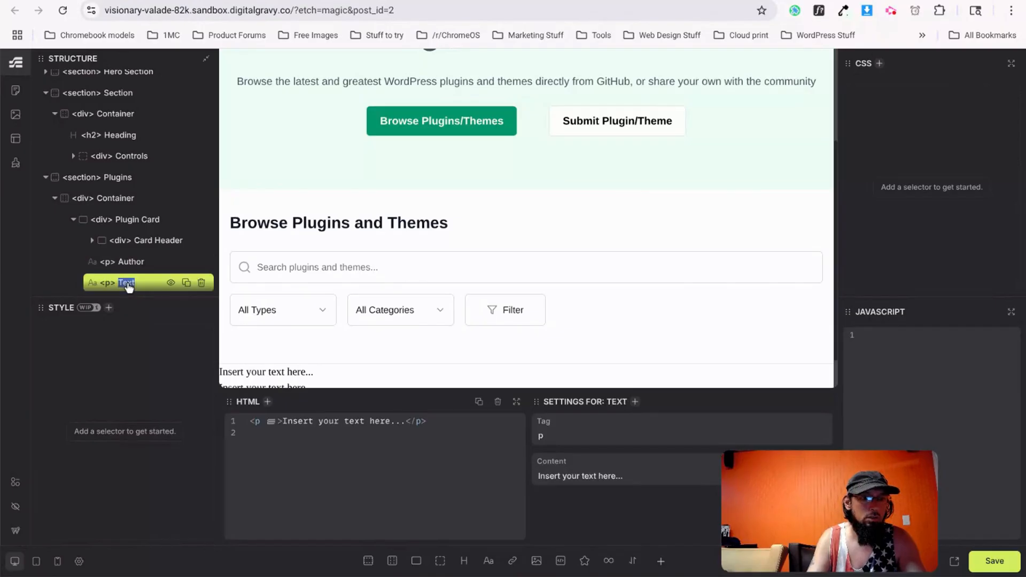
type("Content")
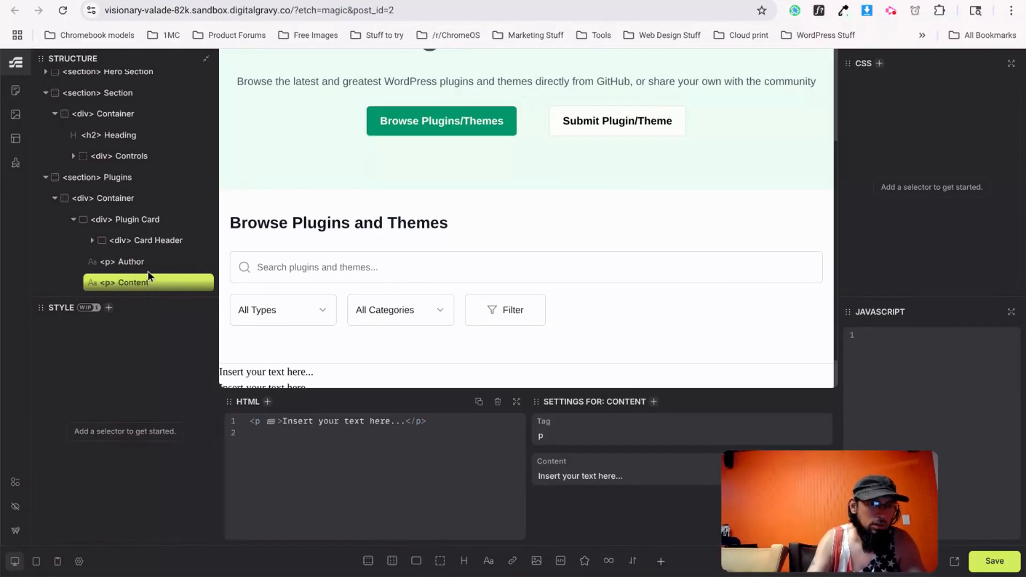
Rename Card Header to 'Header' and check the Plugin Card's nesting in Structure.
left_click(152, 241)
double_click(154, 243)
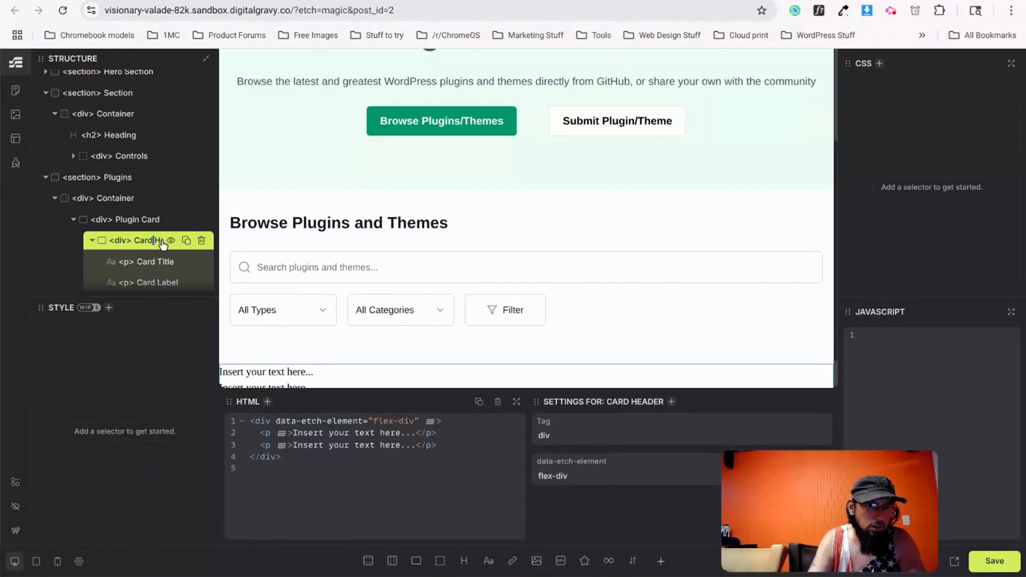
key("BackSpace")
key("BackSpace")
key("BackSpace")
key("BackSpace")
key("BackSpace")
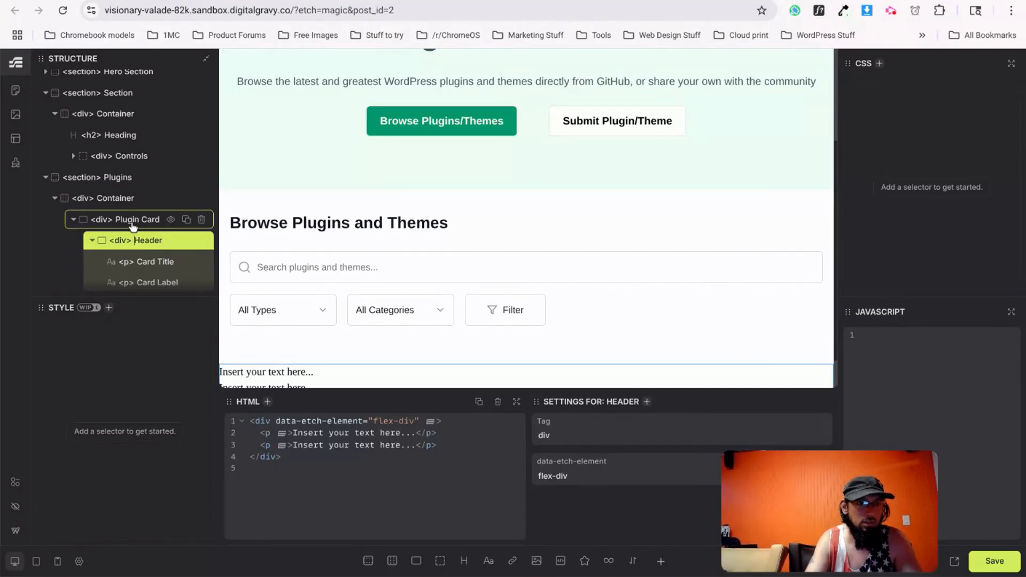
scroll(139, 261, "down", 1)
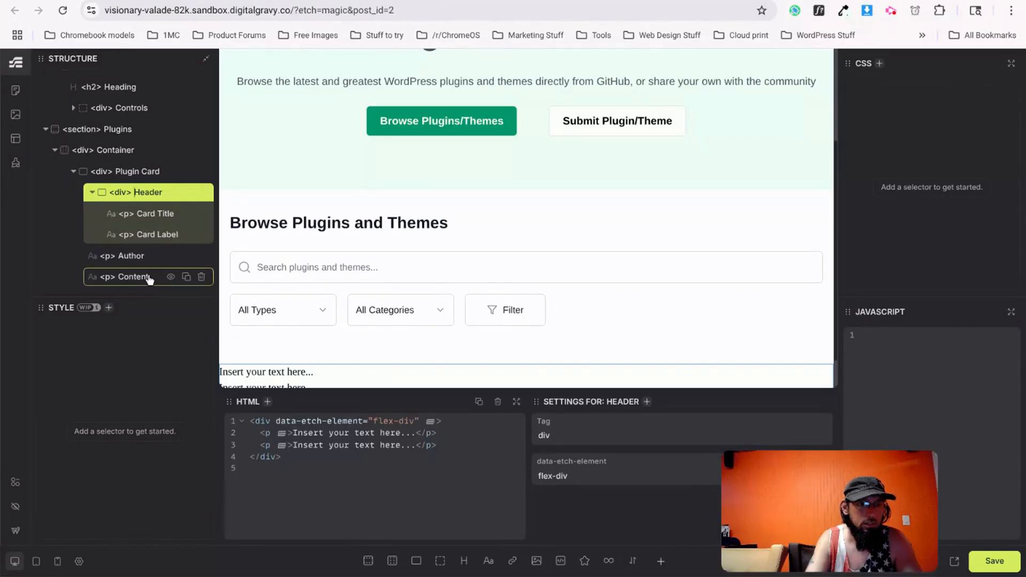
left_click(73, 171)
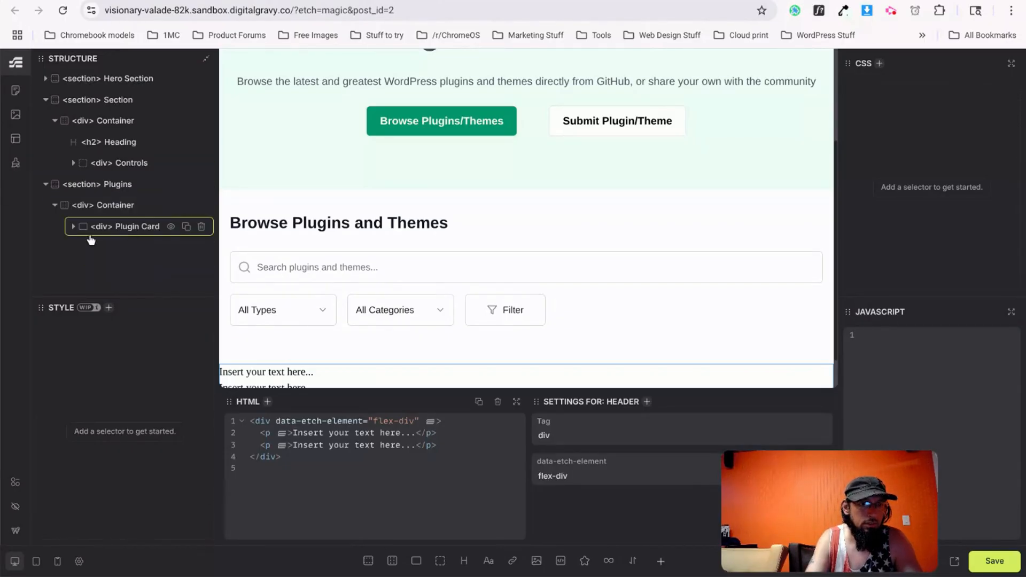
left_click(74, 226)
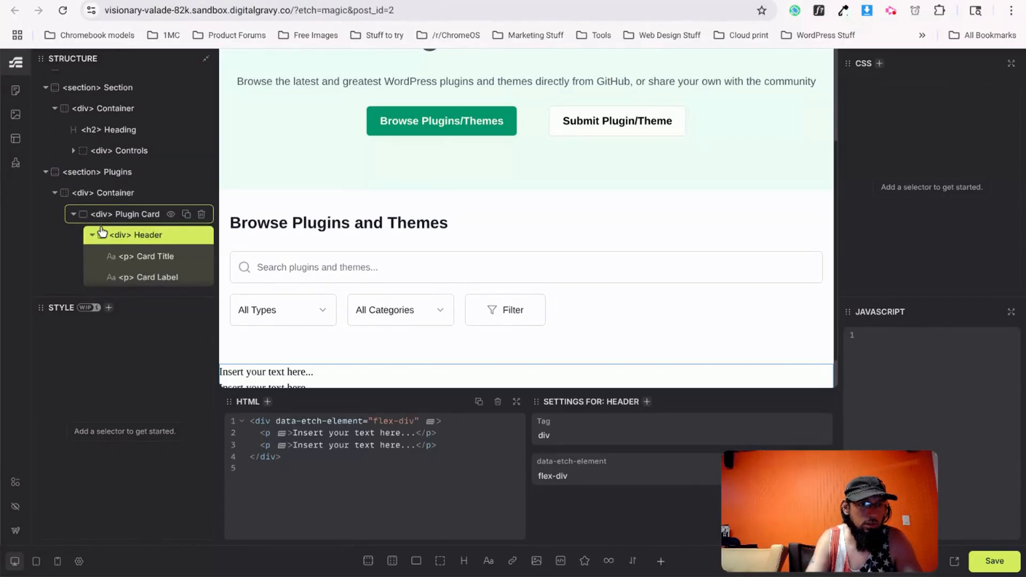
left_click(93, 235)
scroll(96, 236, "down", 1)
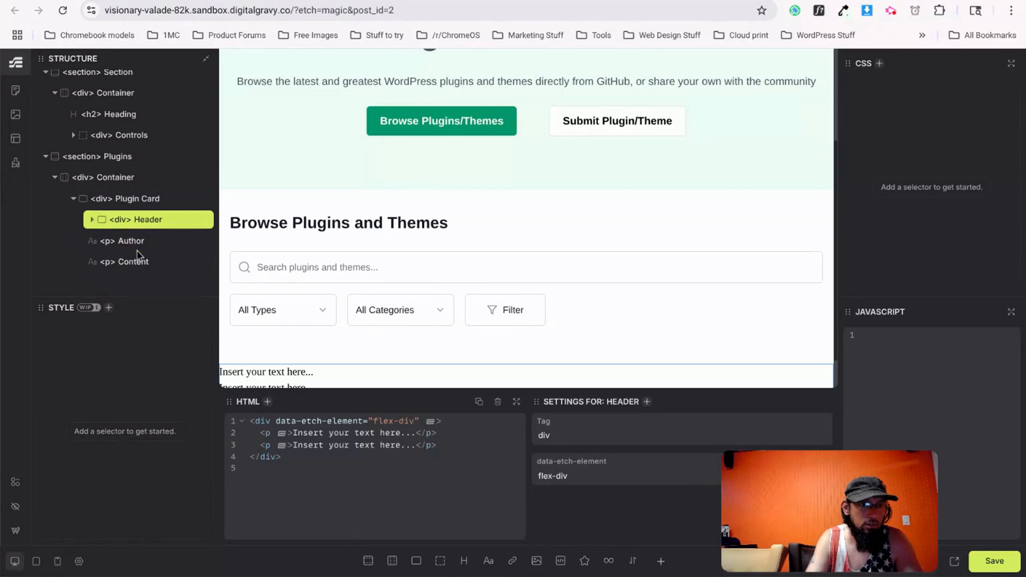
Check the Hide AI card's Version v1.0 text in v0.dev, then select the Content paragraph.
key("ctrl+Tab")
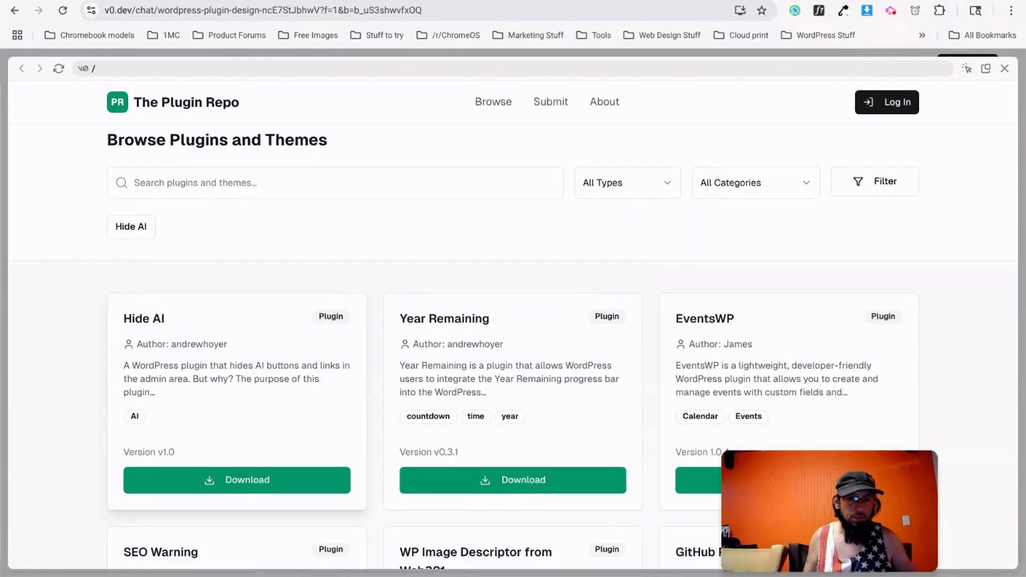
key("ctrl+Tab")
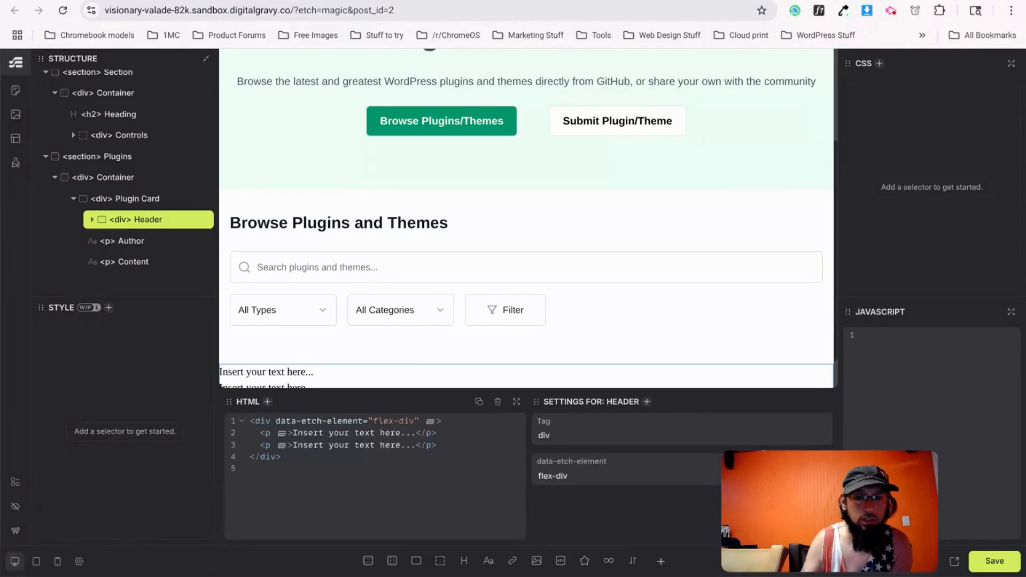
key("ctrl+Tab")
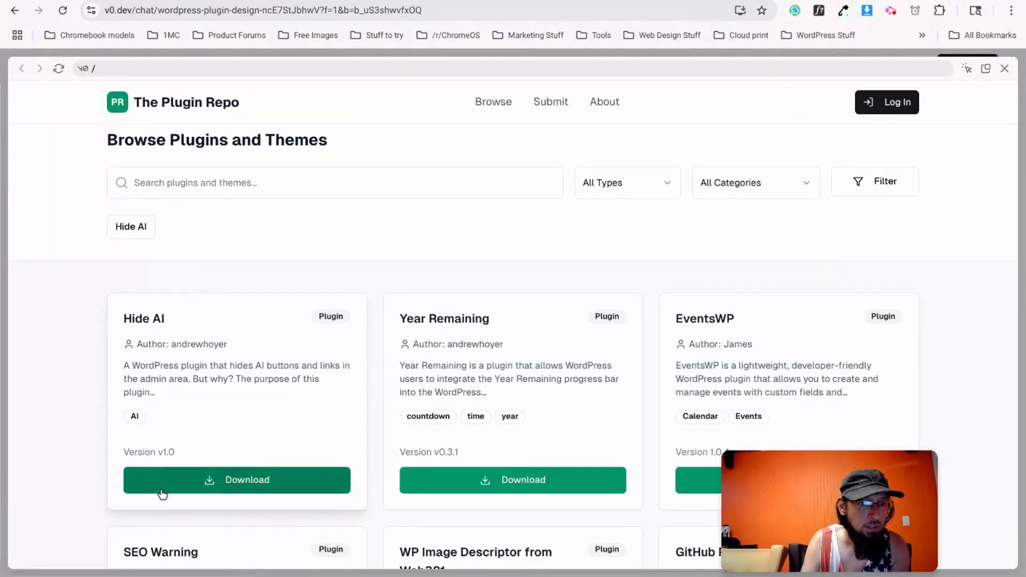
left_click_drag(177, 449, 125, 451)
key("ctrl+Tab")
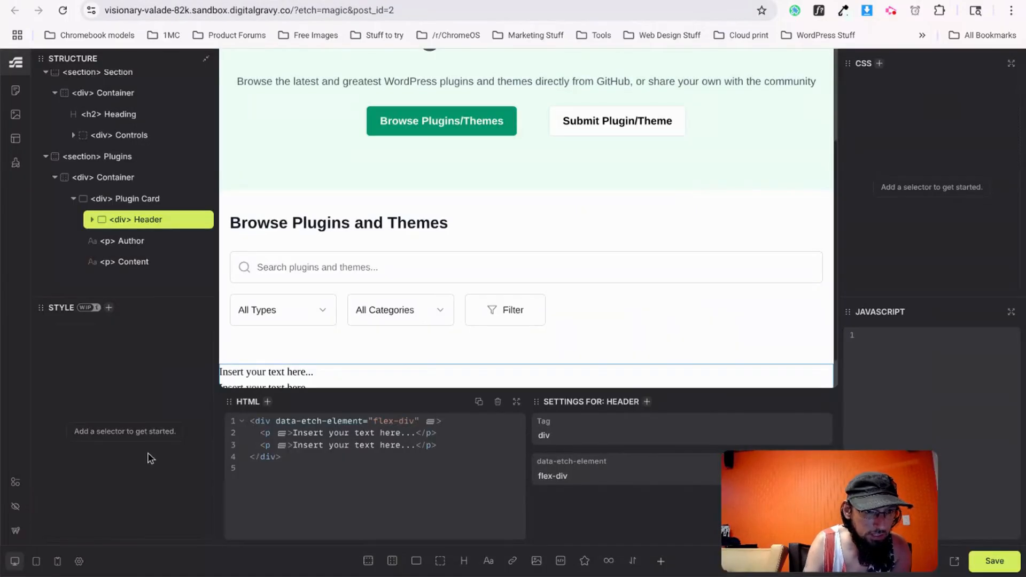
left_click(128, 268)
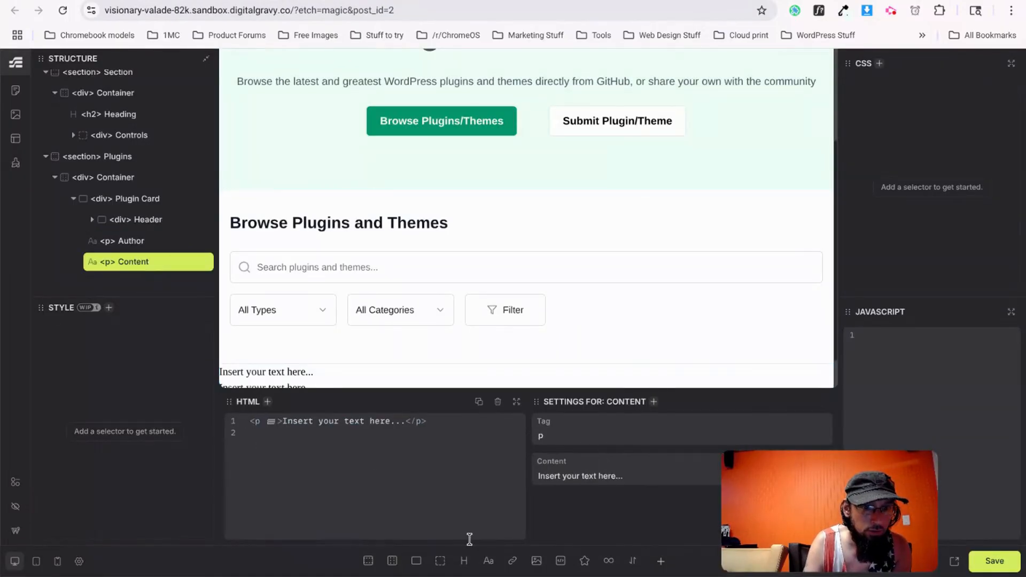
Add a 'Version' paragraph and a 'Download' link after Content in the Plugin Card.
left_click(488, 560)
double_click(126, 284)
type("Version")
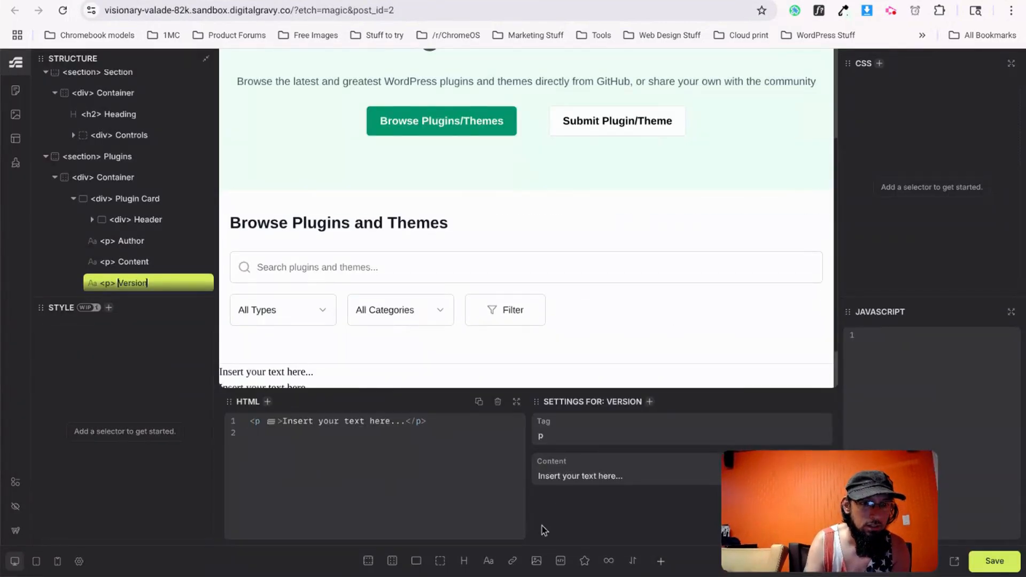
left_click(512, 560)
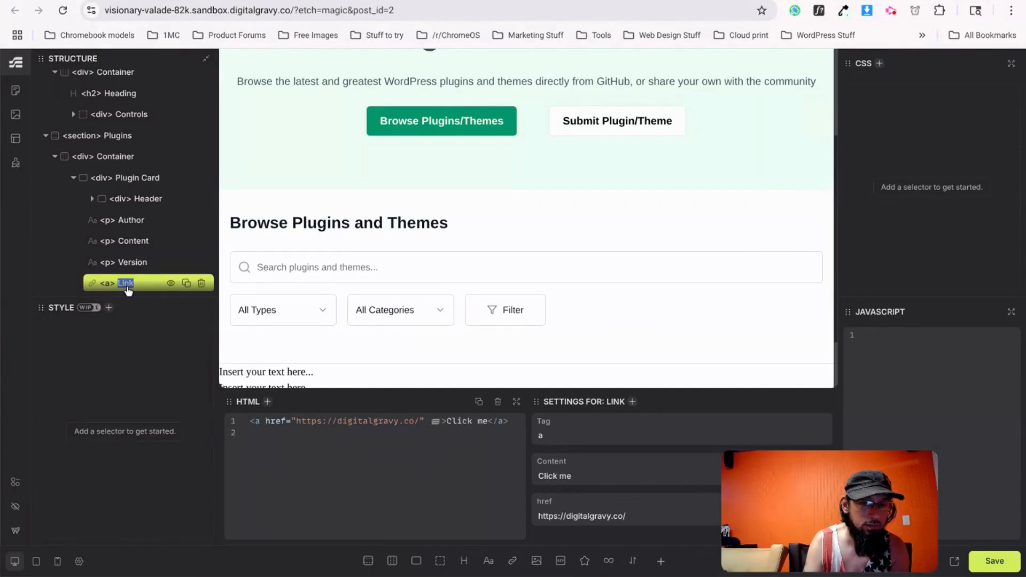
type("Download")
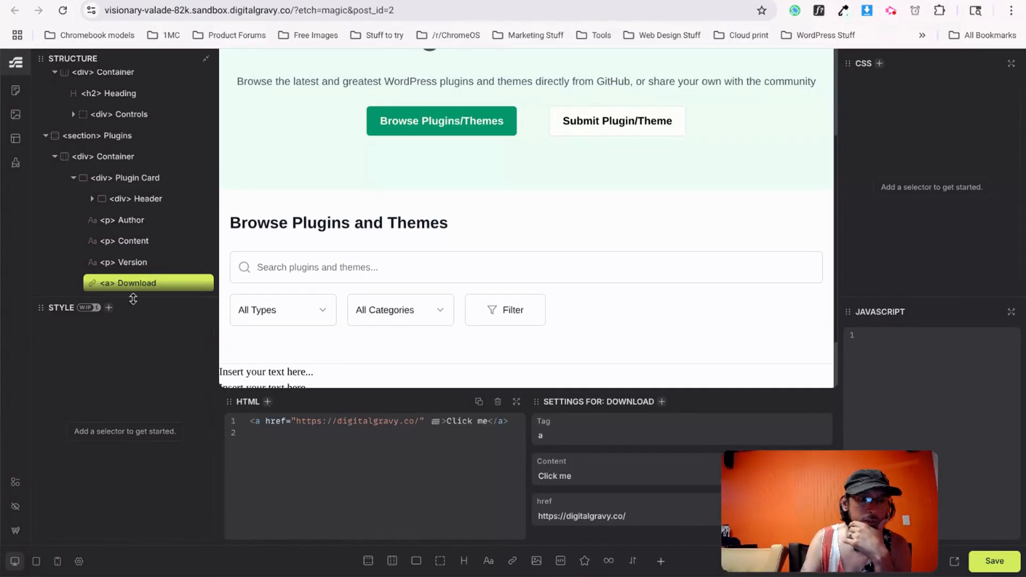
scroll(341, 263, "down", 1)
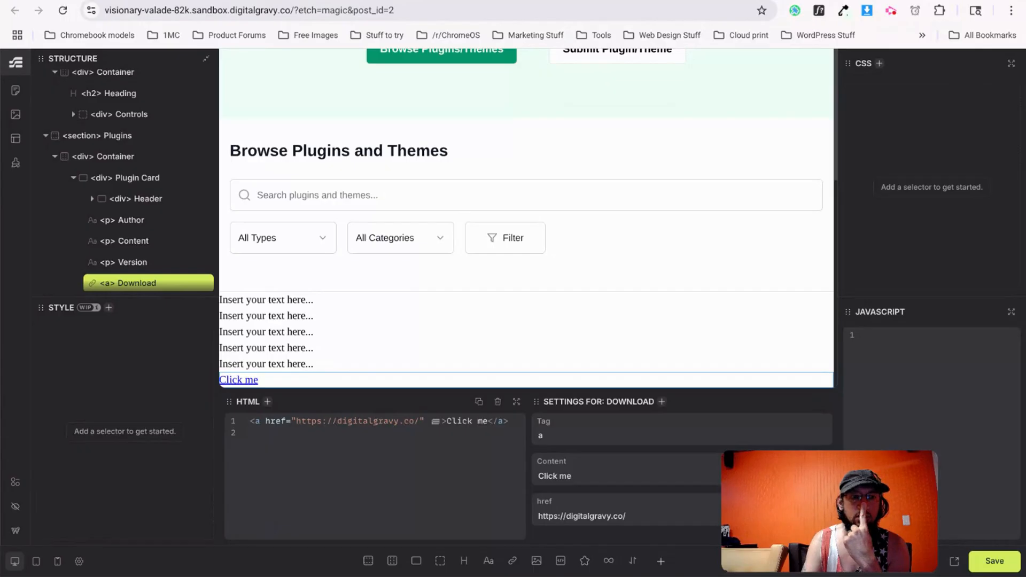
Generate BEM classes for the Plugins section and verify plugins and plugins__container on section and container.
right_click(111, 137)
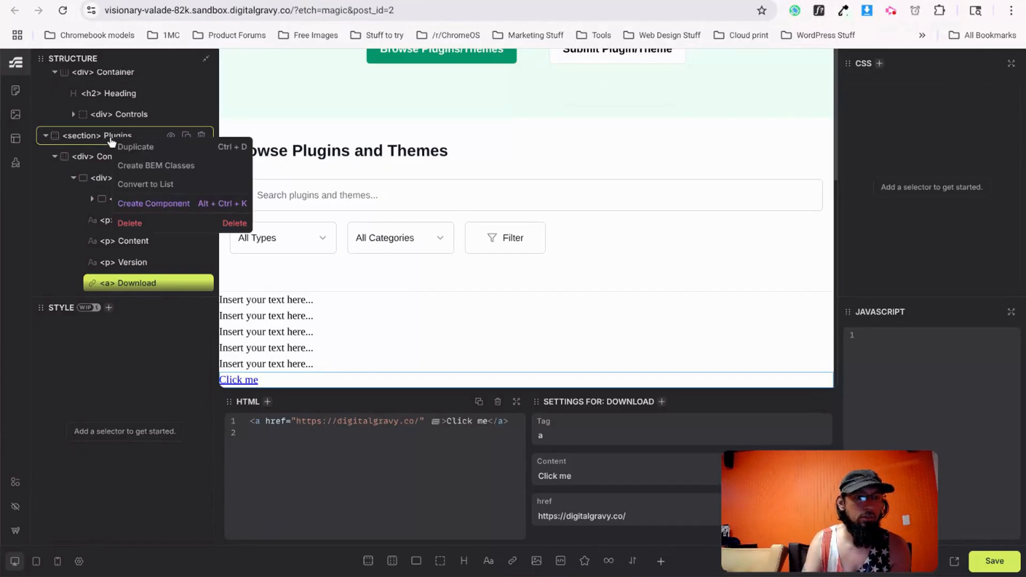
left_click(142, 170)
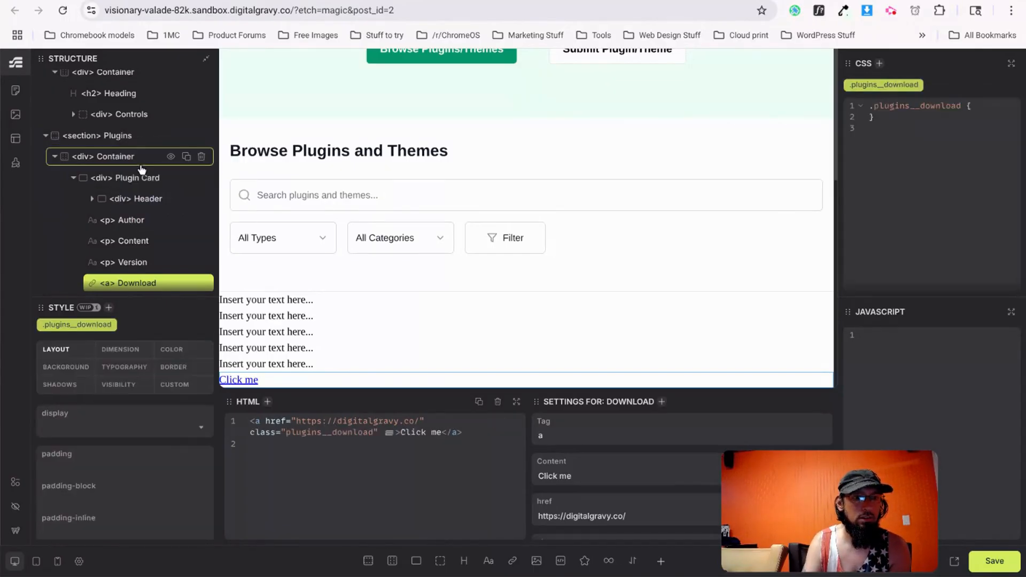
left_click(124, 138)
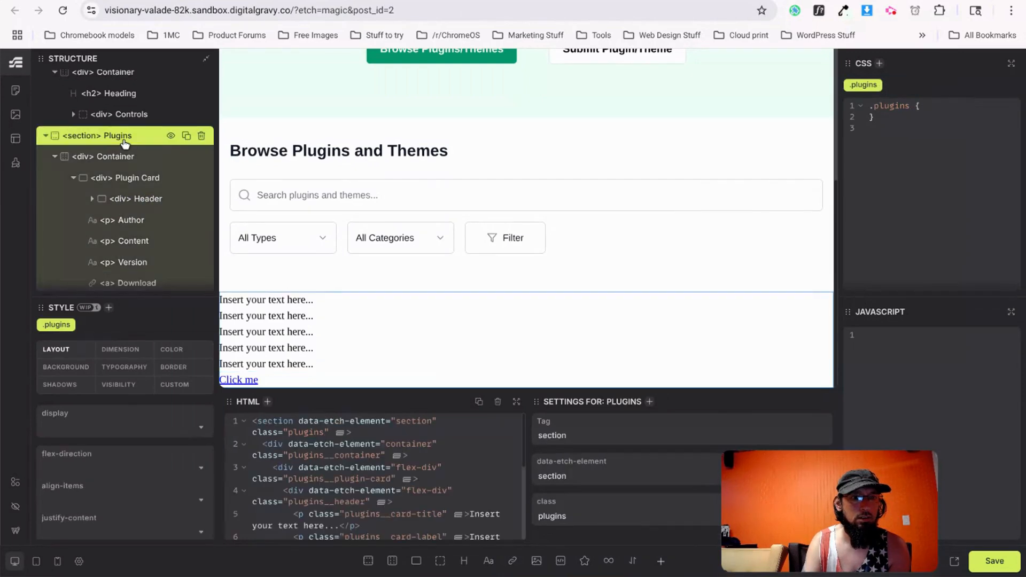
left_click(125, 158)
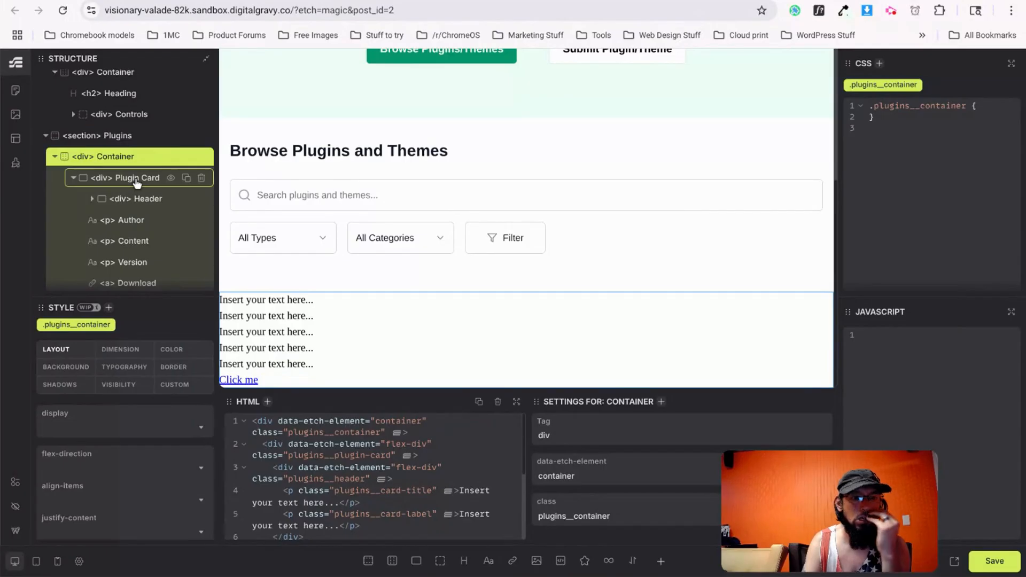
Replace the Card Title placeholder with Hide AI from the v0 reference.
key("ctrl+Tab")
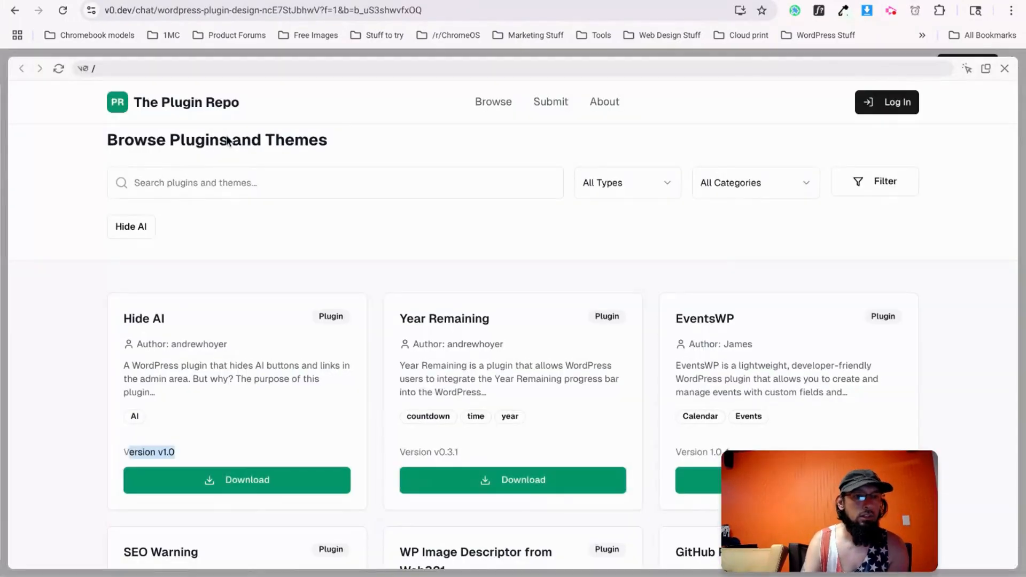
left_click(171, 321)
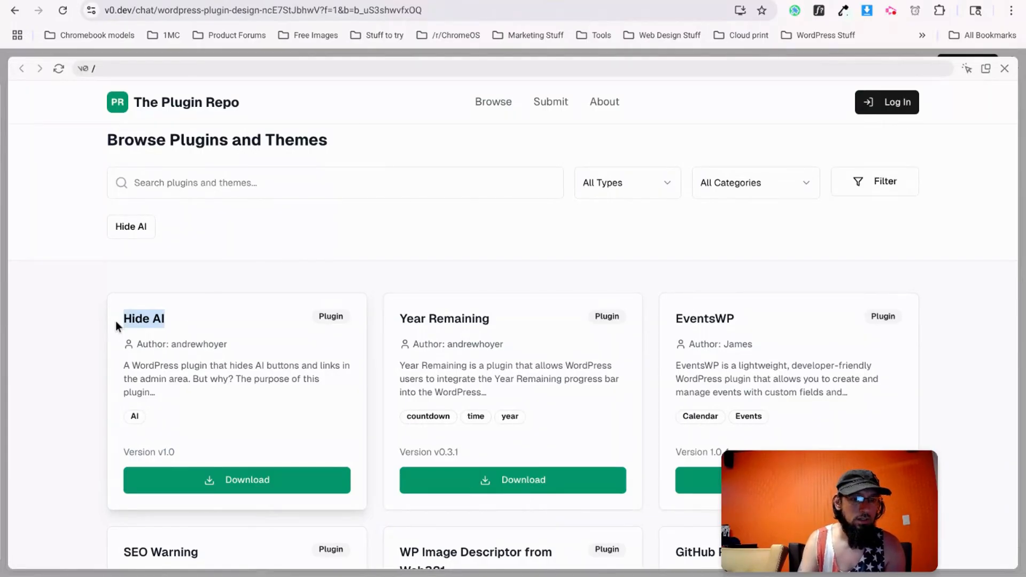
key("ctrl+Tab")
left_click(244, 300)
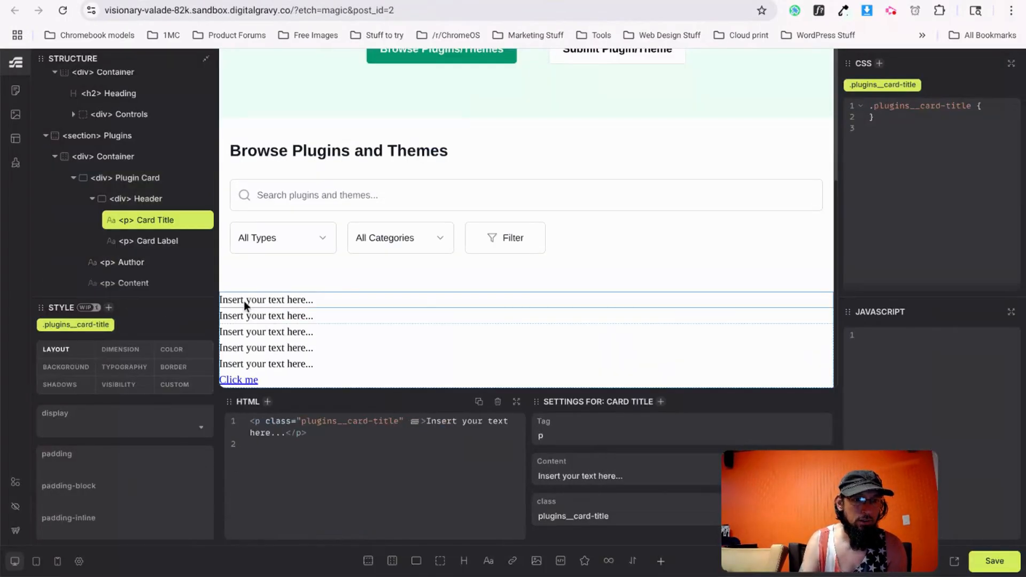
triple_click(575, 475)
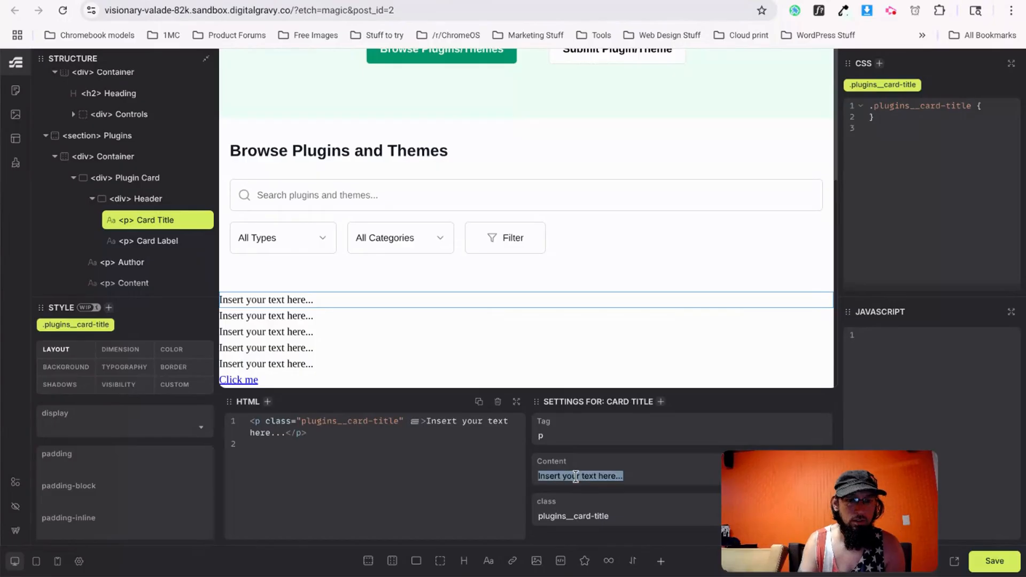
type("Hide AI")
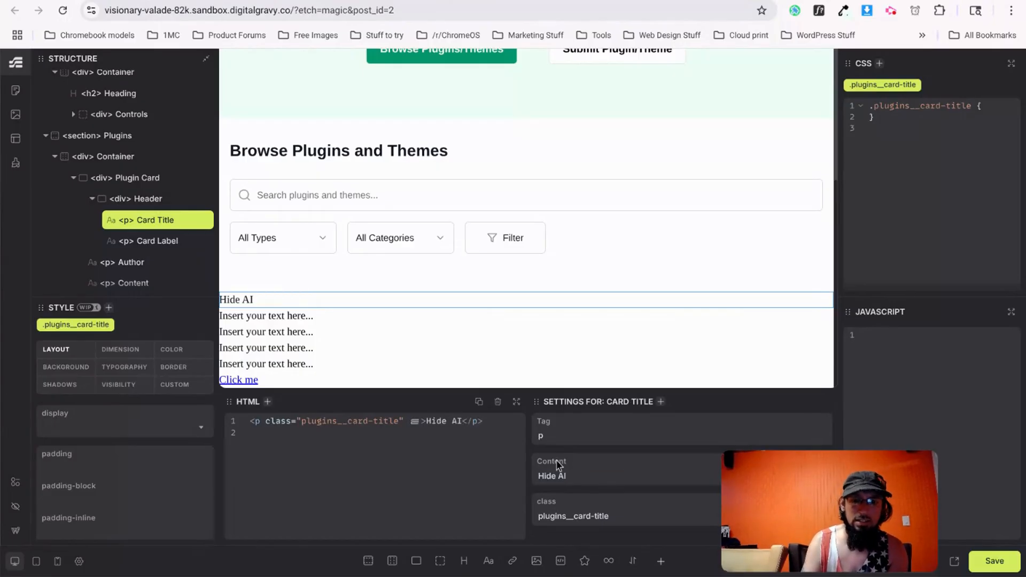
Replace the Card Label placeholder text with Plugin.
key("ctrl+Tab")
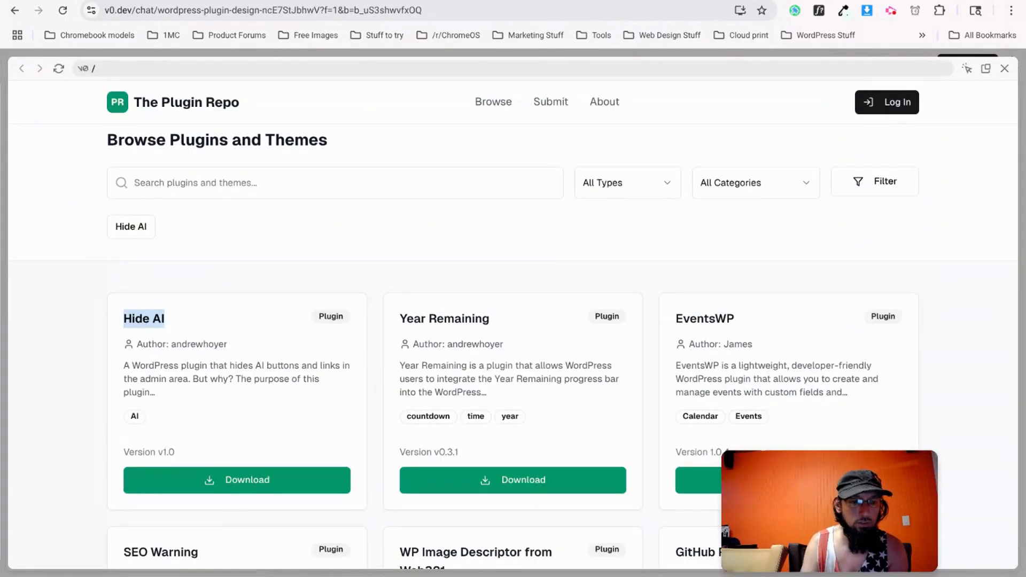
key("ctrl+shift+Tab")
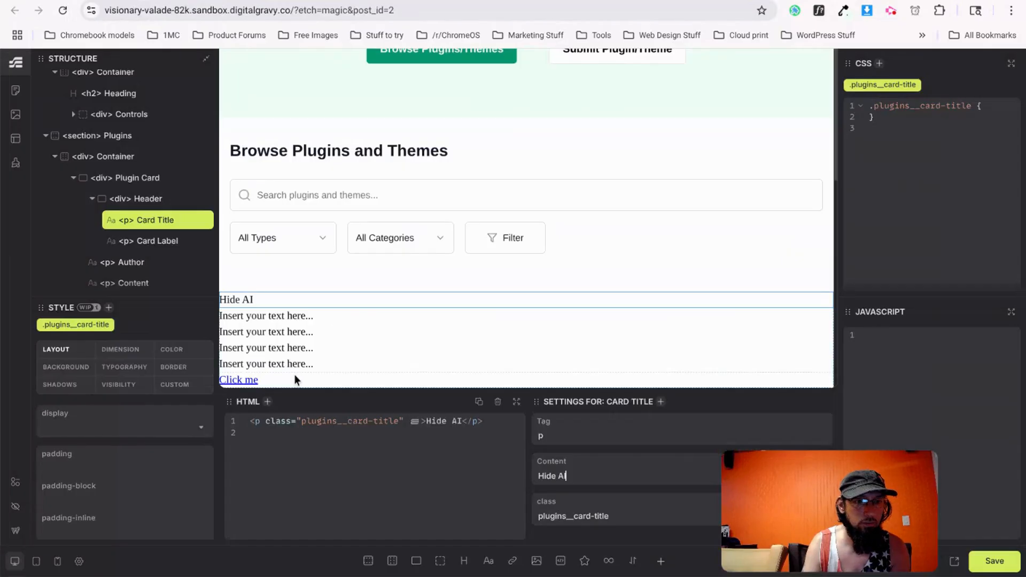
left_click(273, 318)
left_click_drag(538, 475, 624, 475)
type("Plugin")
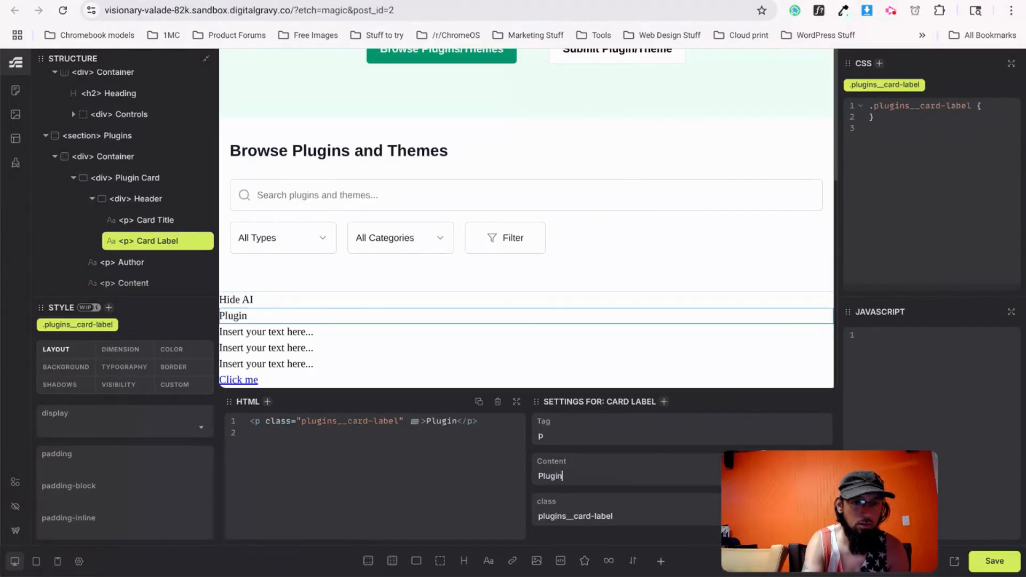
Copy the author line from the v0 Hide AI card into the Author element's content.
key("ctrl+Tab")
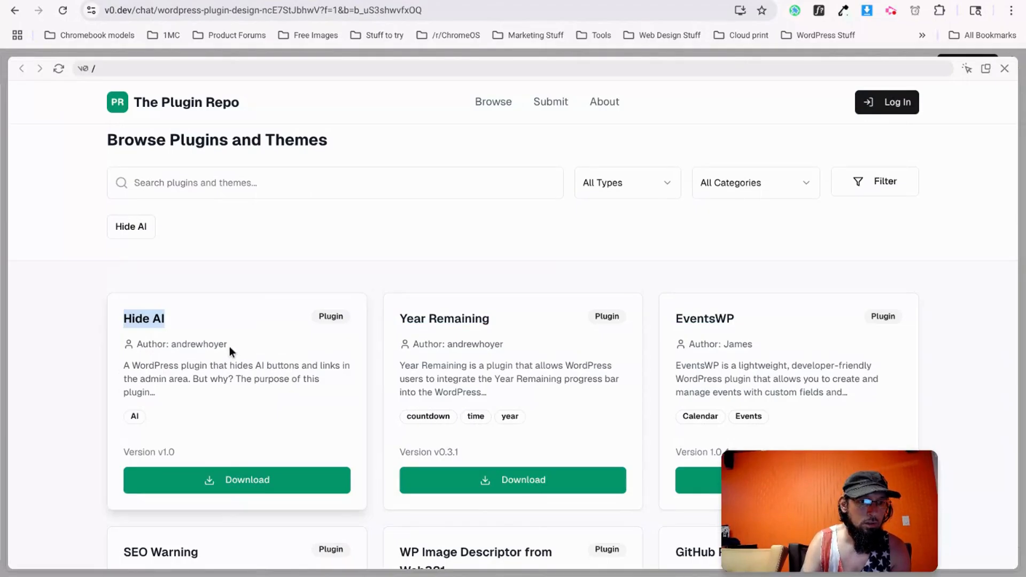
left_click_drag(229, 347, 148, 346)
key("ctrl+shift+Tab")
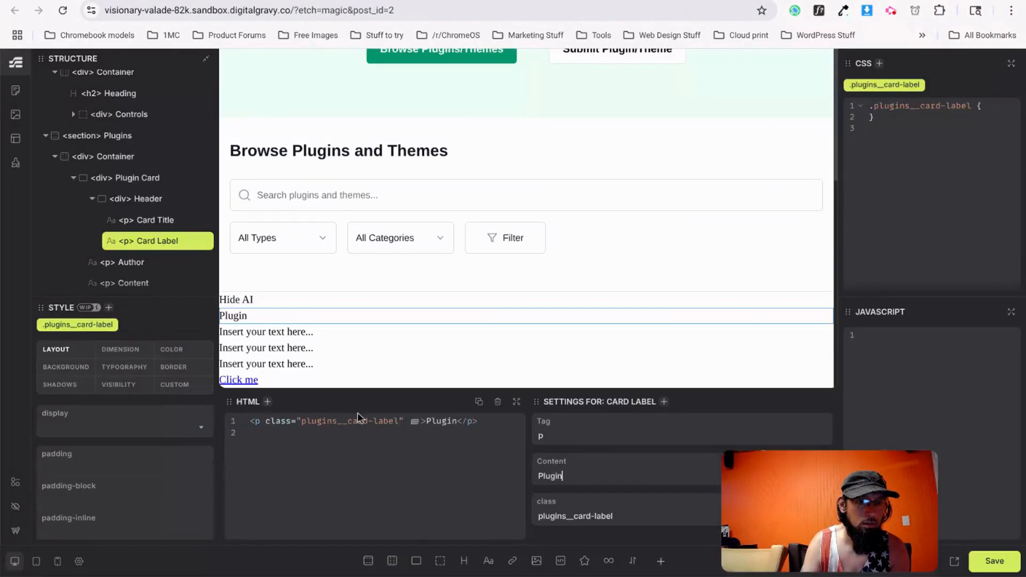
left_click(114, 262)
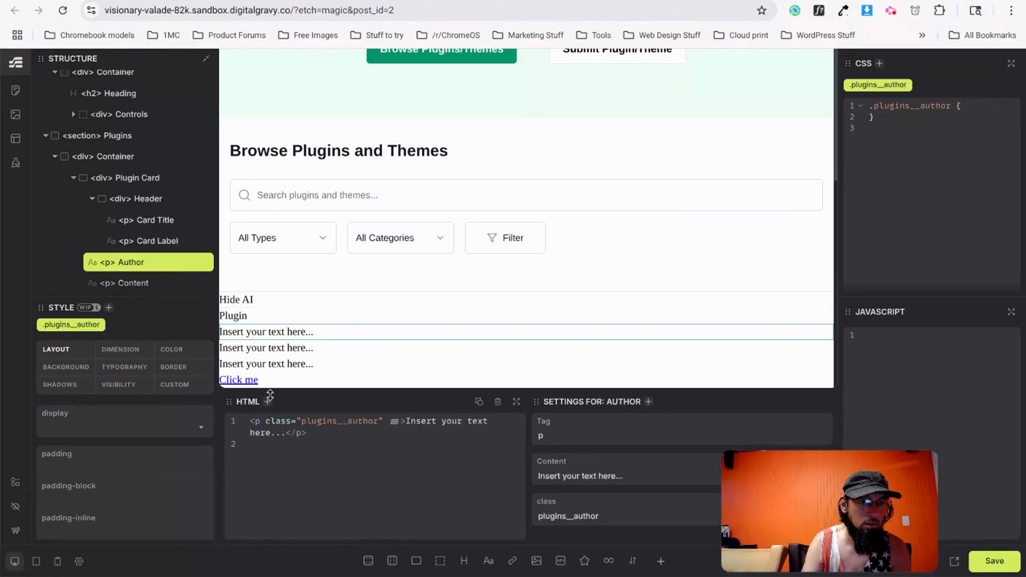
triple_click(602, 476)
type("Author: andrewhoyer")
Paste the clipboard text over the card description's placeholder.
key("ctrl+Tab")
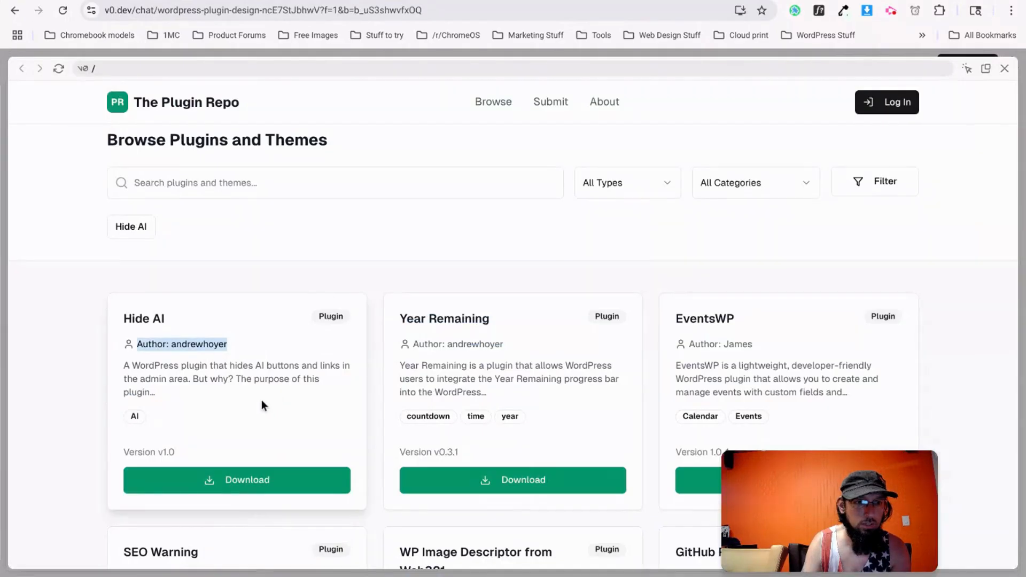
left_click_drag(123, 365, 182, 405)
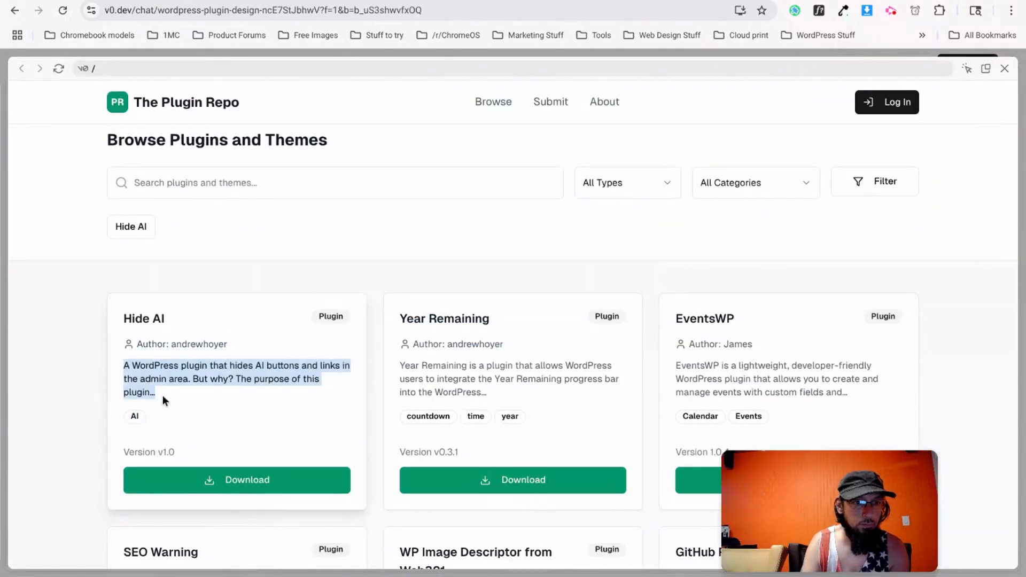
left_click(160, 394)
key("ctrl+Tab")
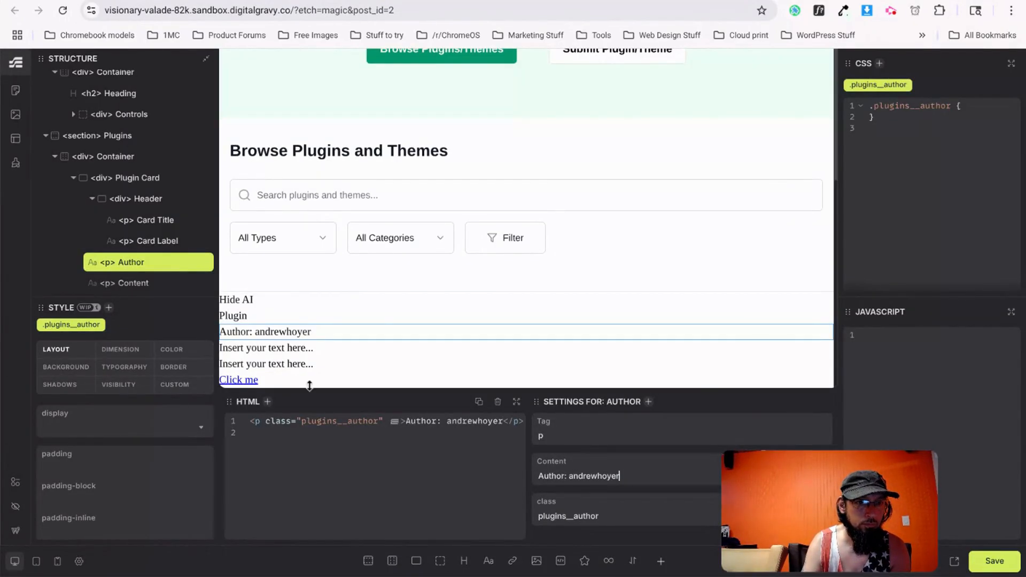
left_click(147, 283)
triple_click(575, 480)
type("Author: andrewhoyer")
Replace the pasted author credit with the Hide AI description copied from v0.
key("ctrl+z")
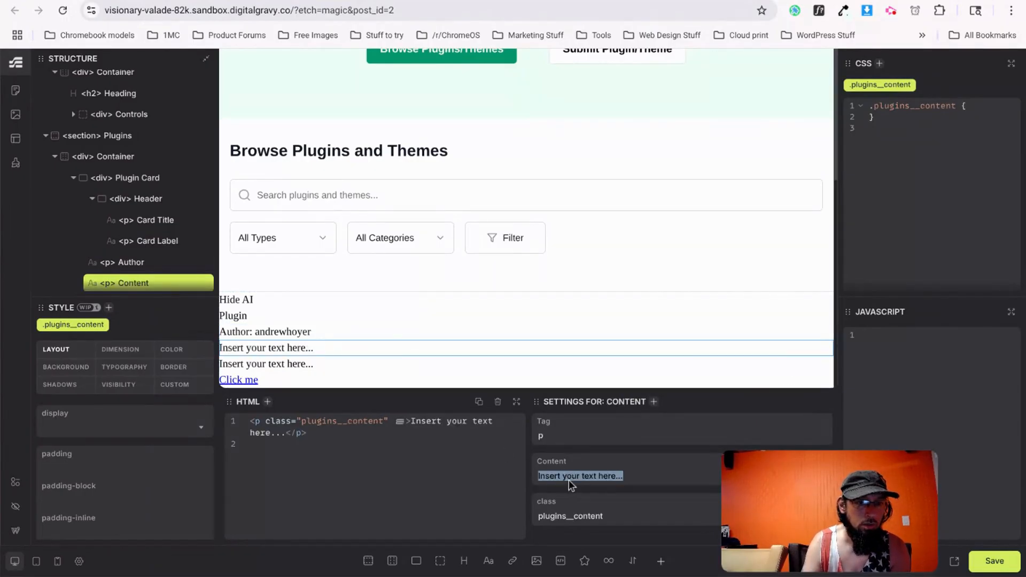
key("ctrl+Tab")
left_click_drag(162, 394, 126, 368)
key("ctrl+c")
key("ctrl+shift+Tab")
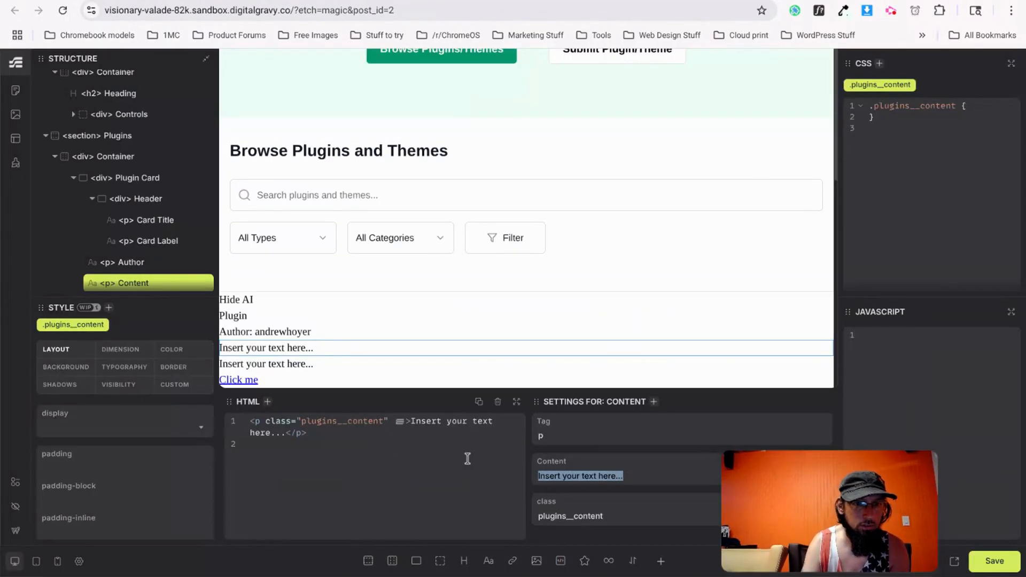
key("ctrl+v")
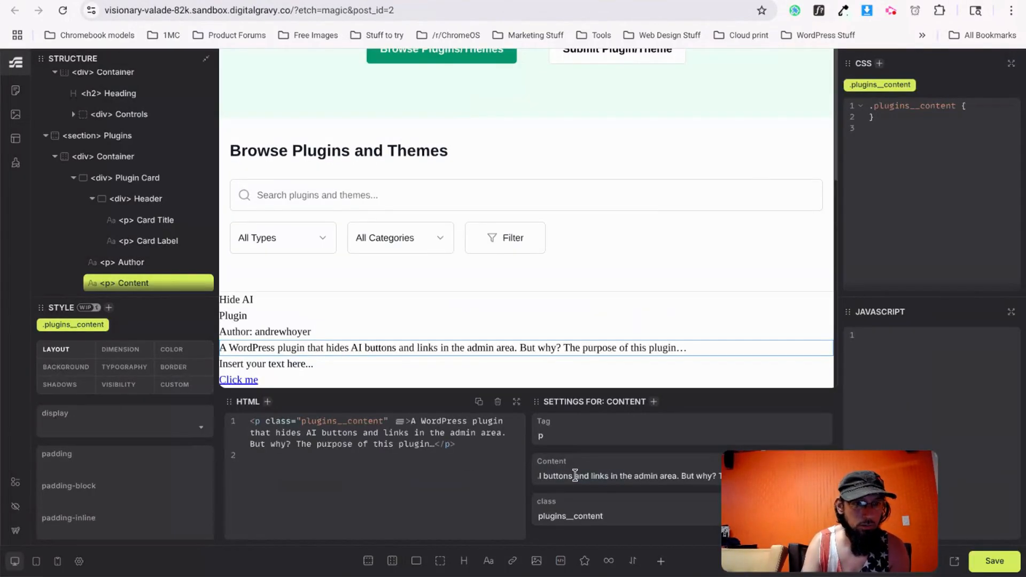
Copy Version v1.0 from the reference into the card's version paragraph.
key("ctrl+Tab")
left_click_drag(174, 453, 126, 452)
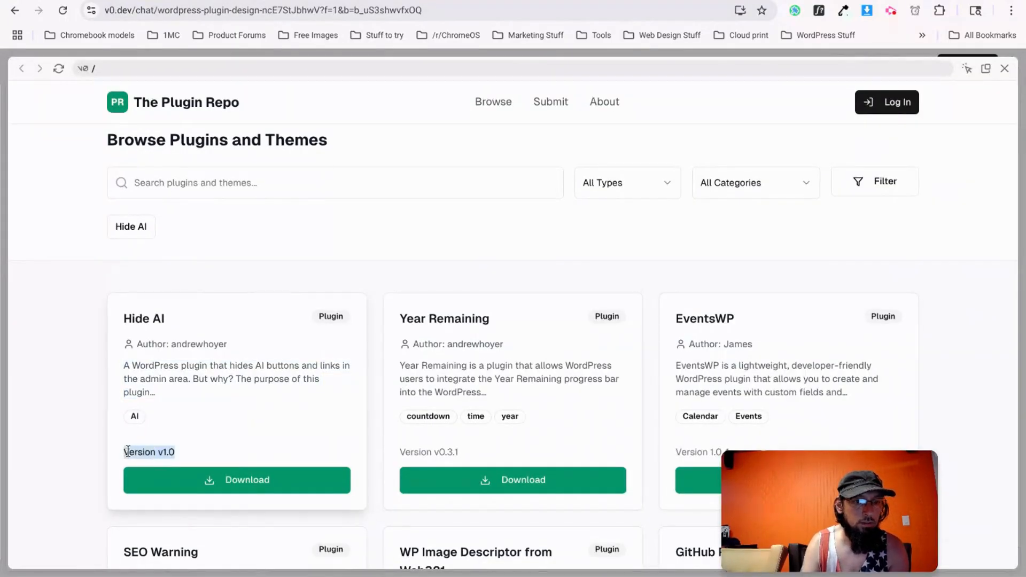
key("ctrl+c")
key("ctrl+shift+Tab")
double_click(290, 365)
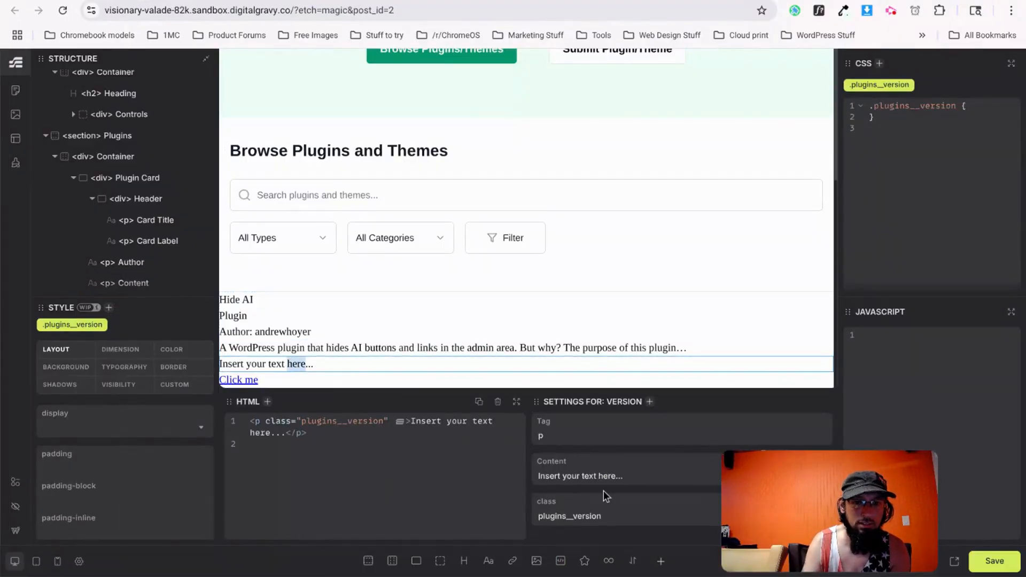
triple_click(611, 475)
key("ctrl+v")
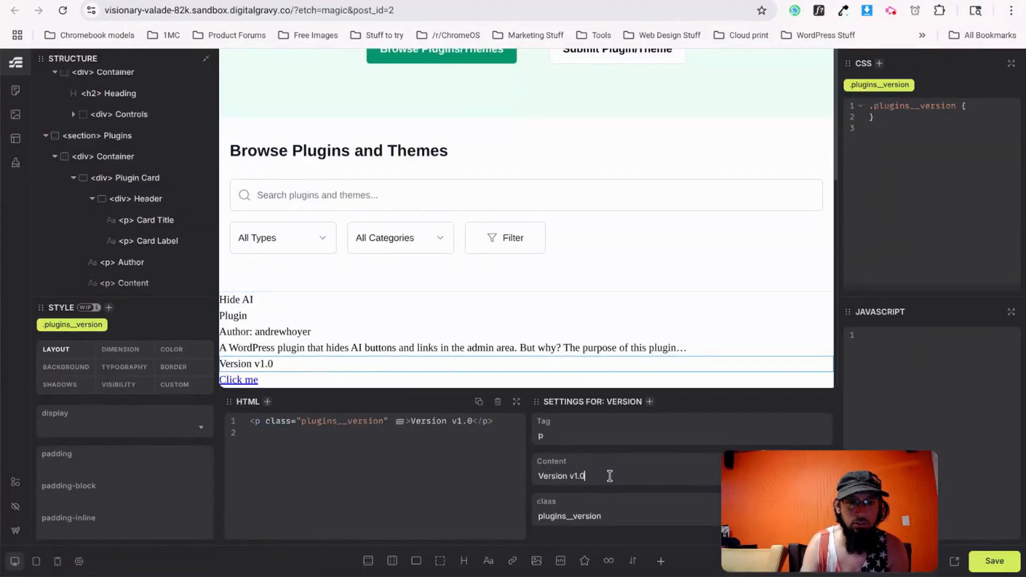
Change the Click me link text to Download and collapse the Plugin Card in the tree.
key("alt+Tab")
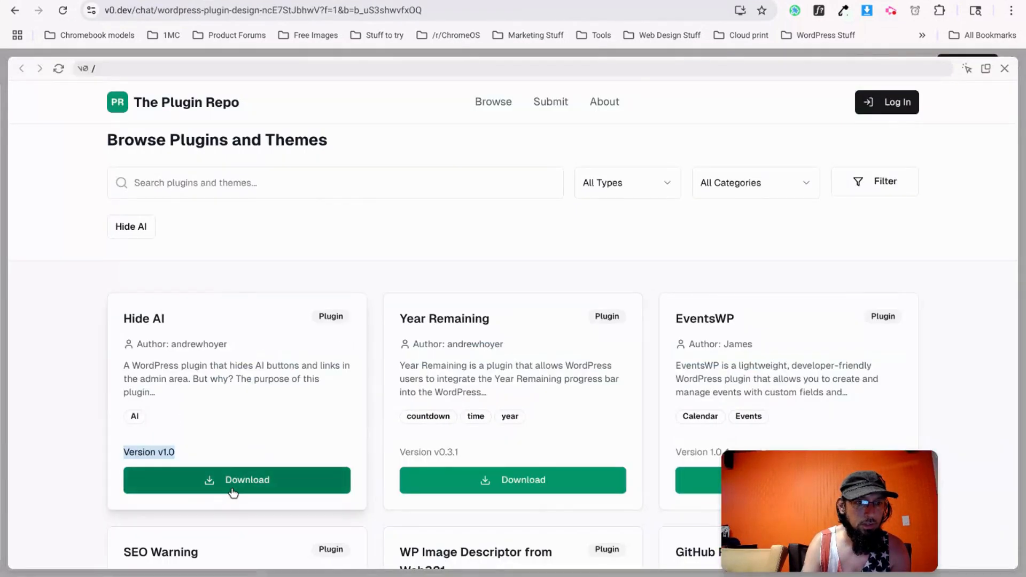
key("alt+Tab")
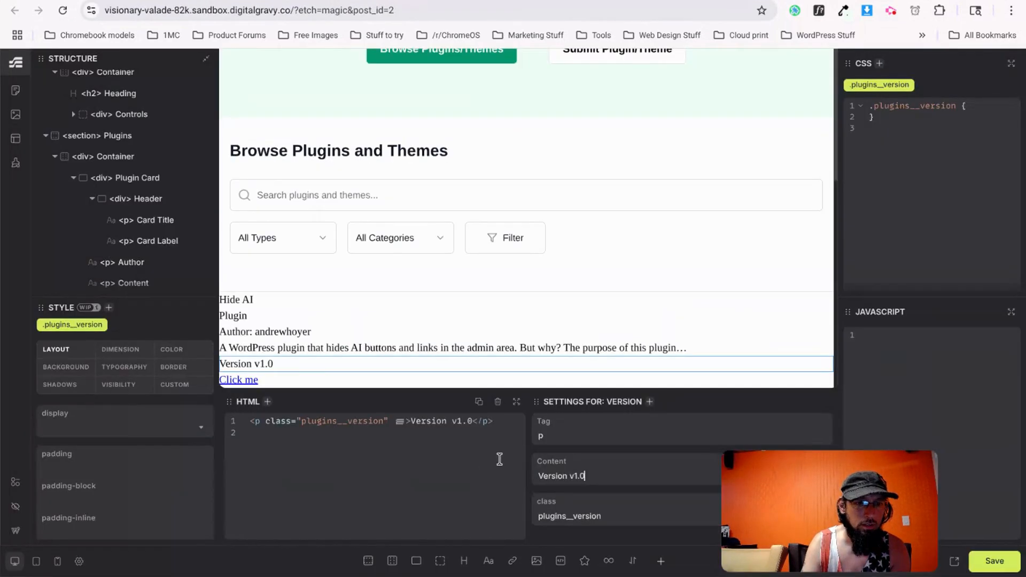
left_click(255, 382)
triple_click(566, 476)
type("Down")
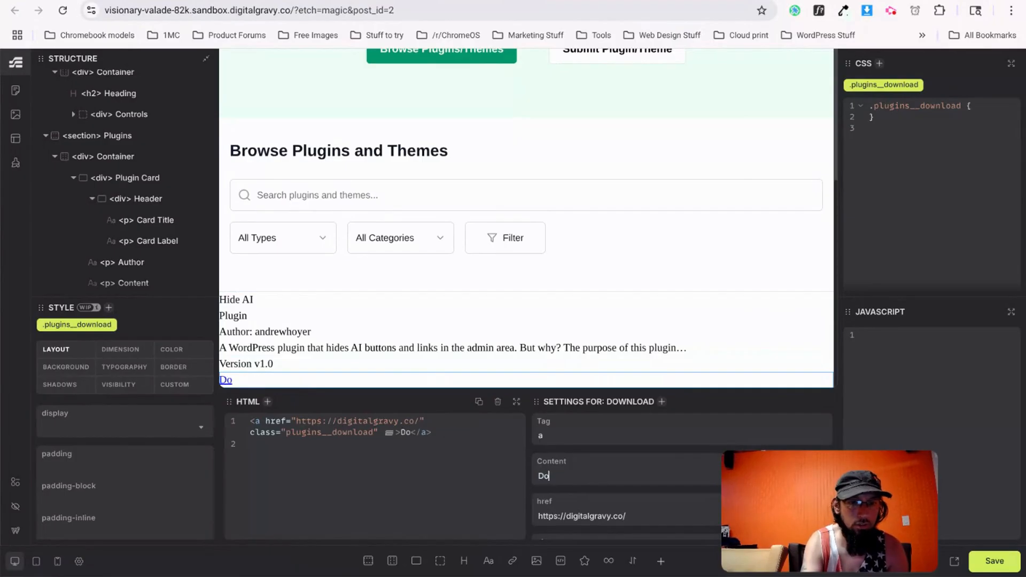
type("load")
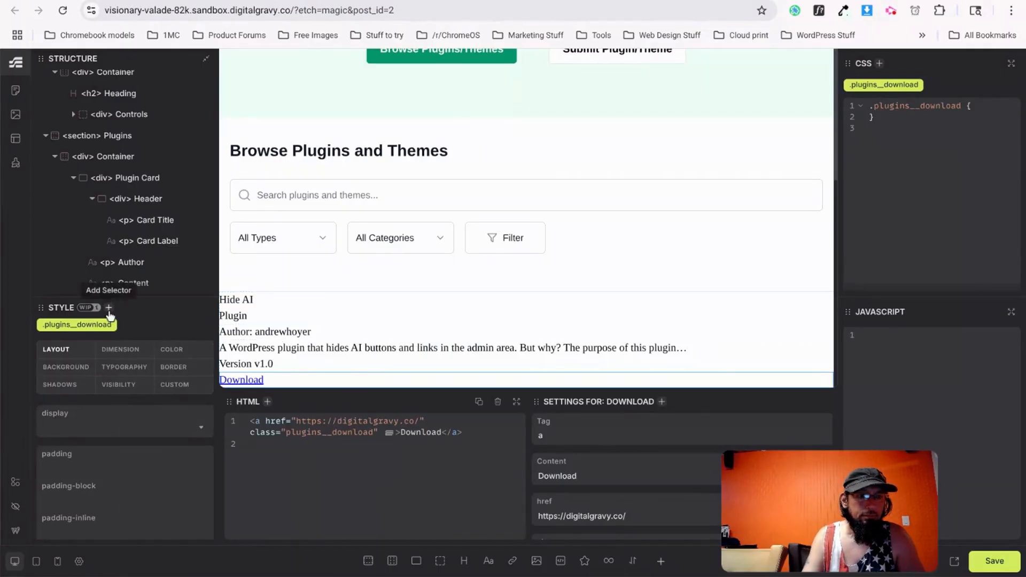
left_click(116, 159)
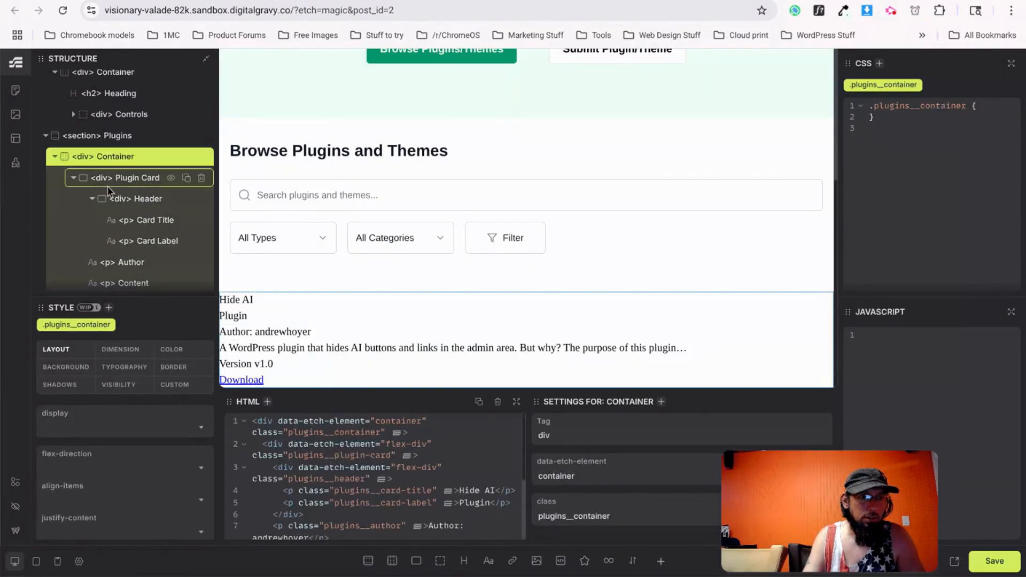
left_click(74, 177)
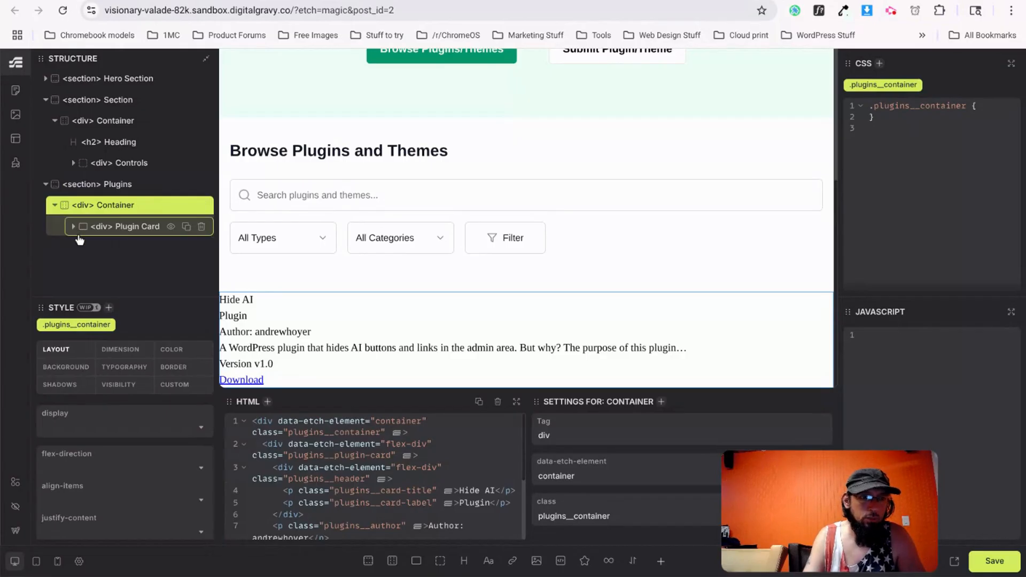
Add a div named Plugins Grid above the Plugin Card with class plugins__grid.
left_click(440, 560)
left_click_drag(111, 252, 120, 227)
double_click(121, 227)
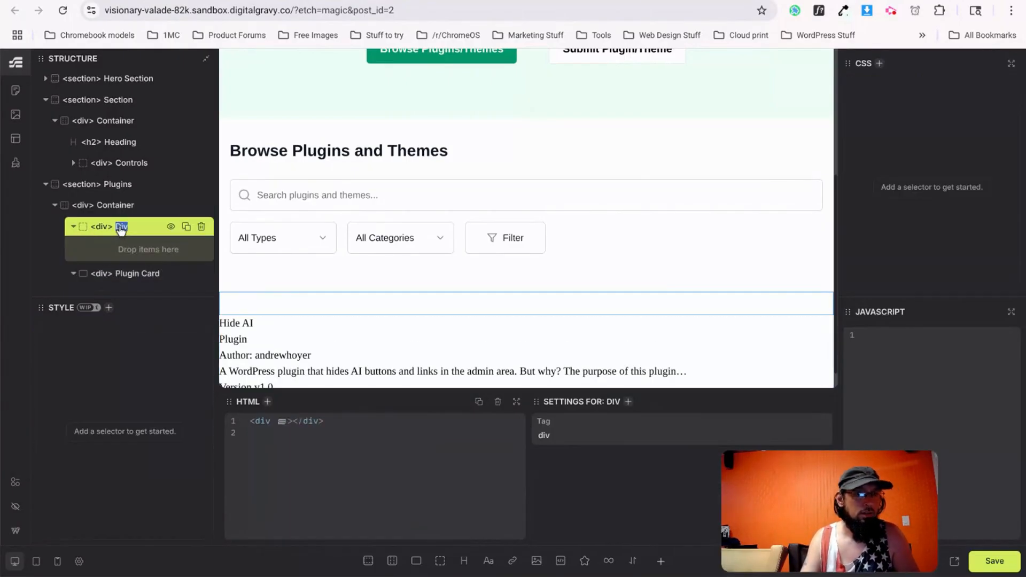
type("Plugins Grid")
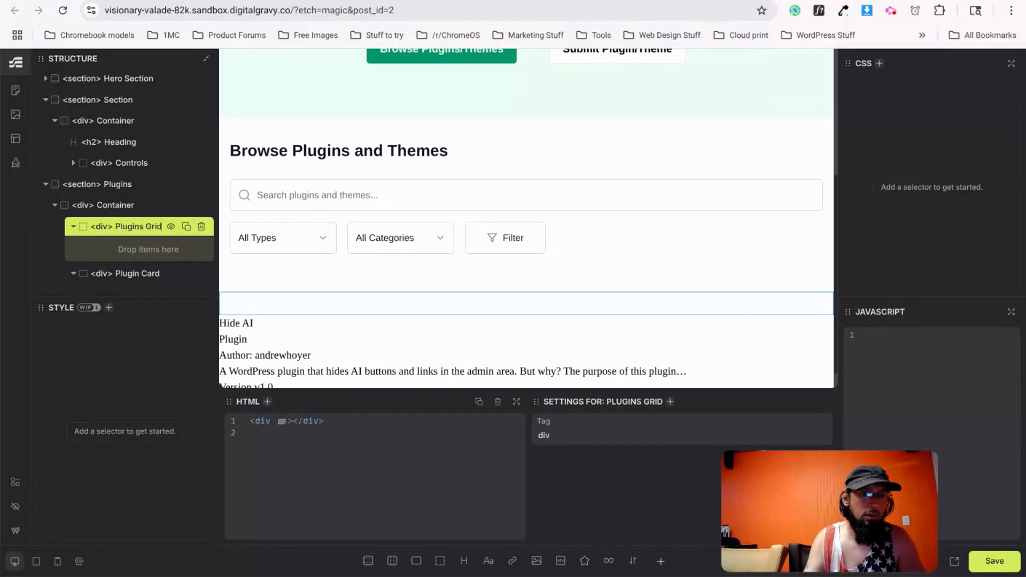
left_click(270, 421)
type("class=\"plugins__")
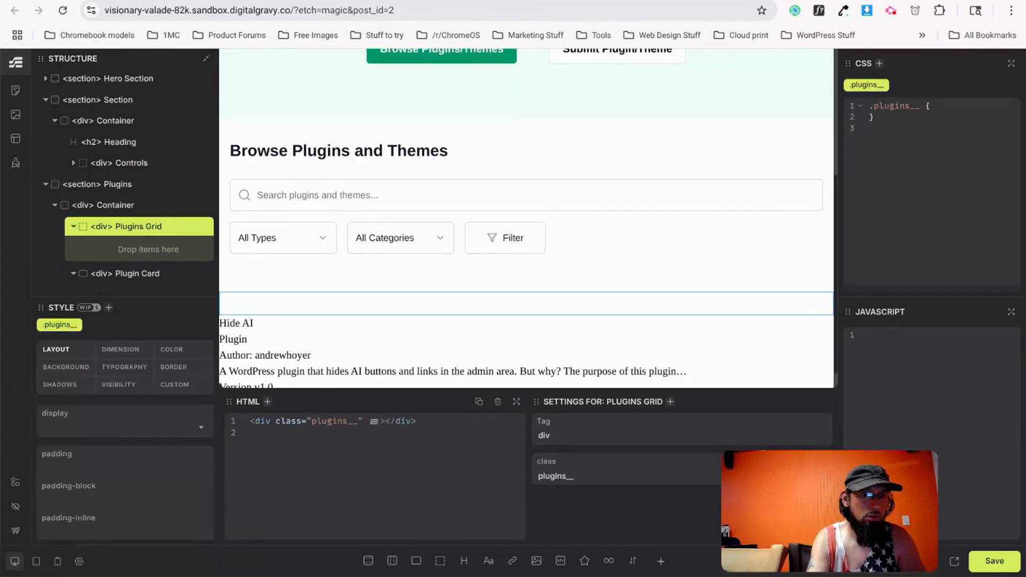
type("grid")
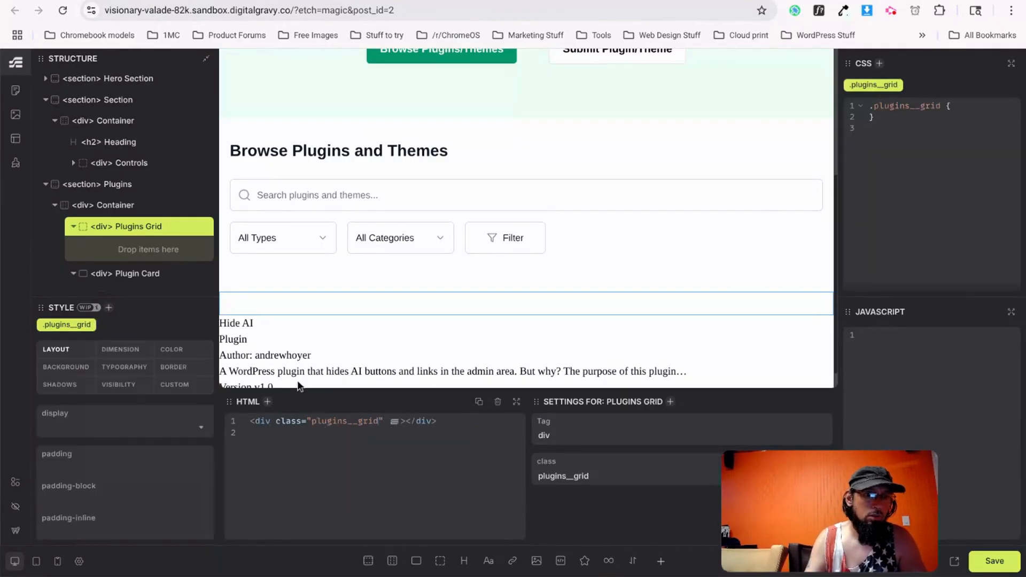
Rename the div to Grid and move the Plugin Card inside it.
double_click(129, 228)
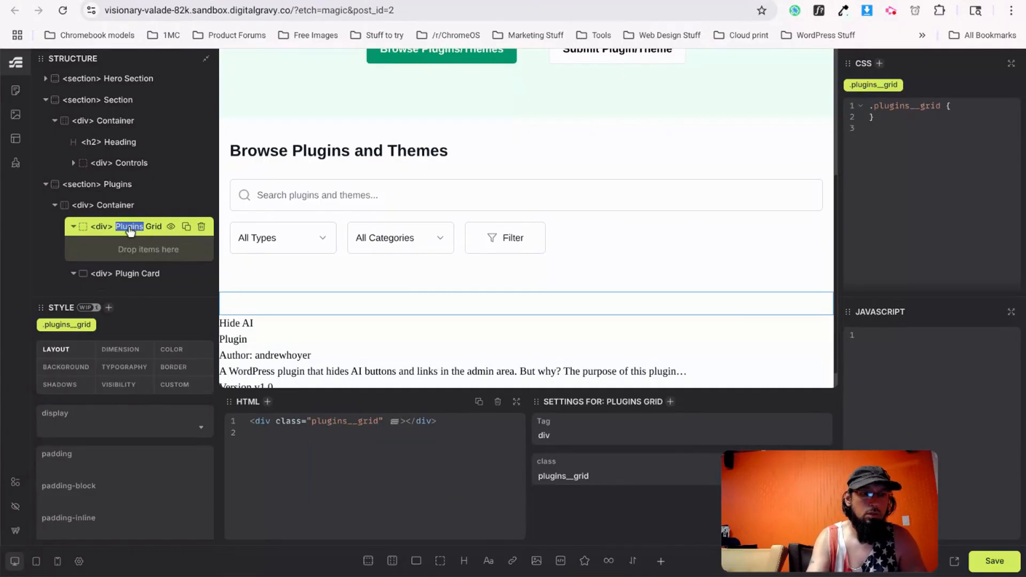
key("BackSpace")
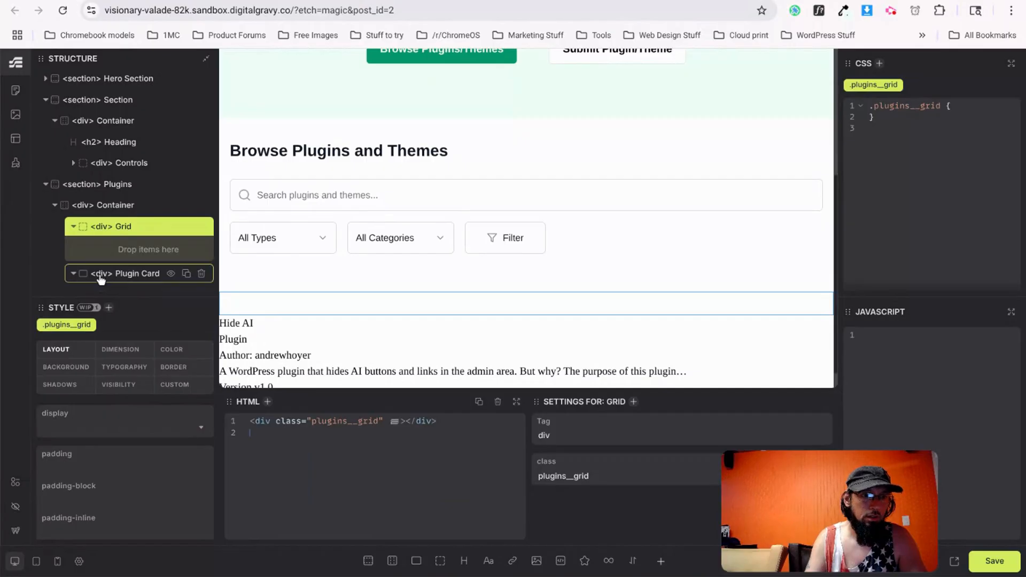
left_click_drag(100, 274, 143, 217)
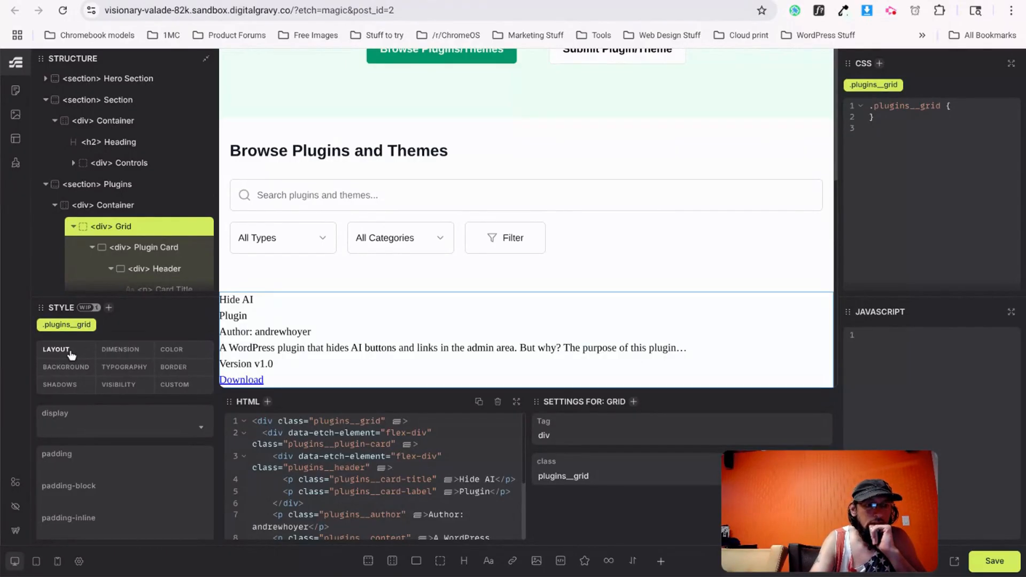
Set the Grid to display: grid with grid-auto-columns 3, leaving grid-template-columns empty.
left_click(72, 428)
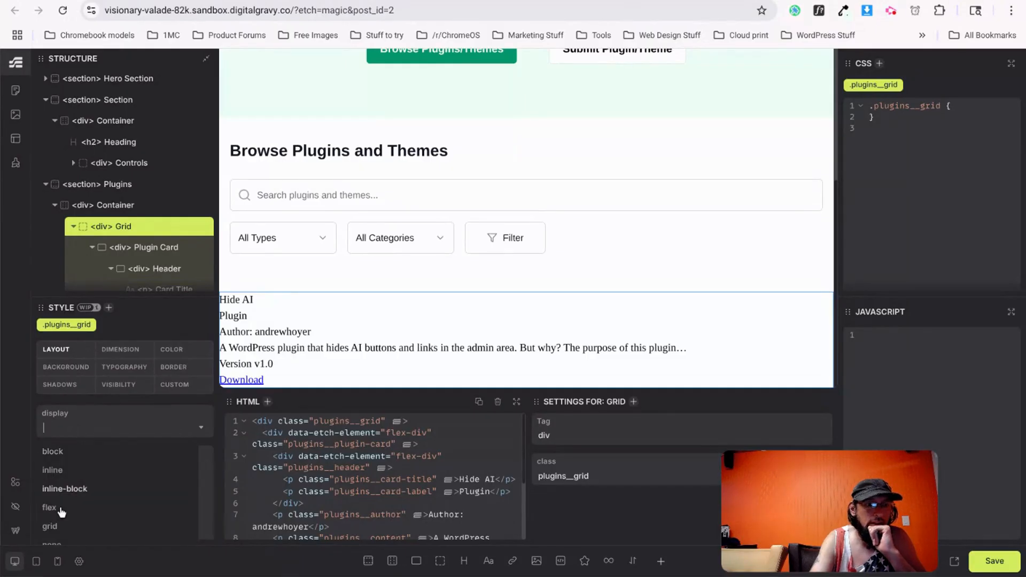
left_click(74, 527)
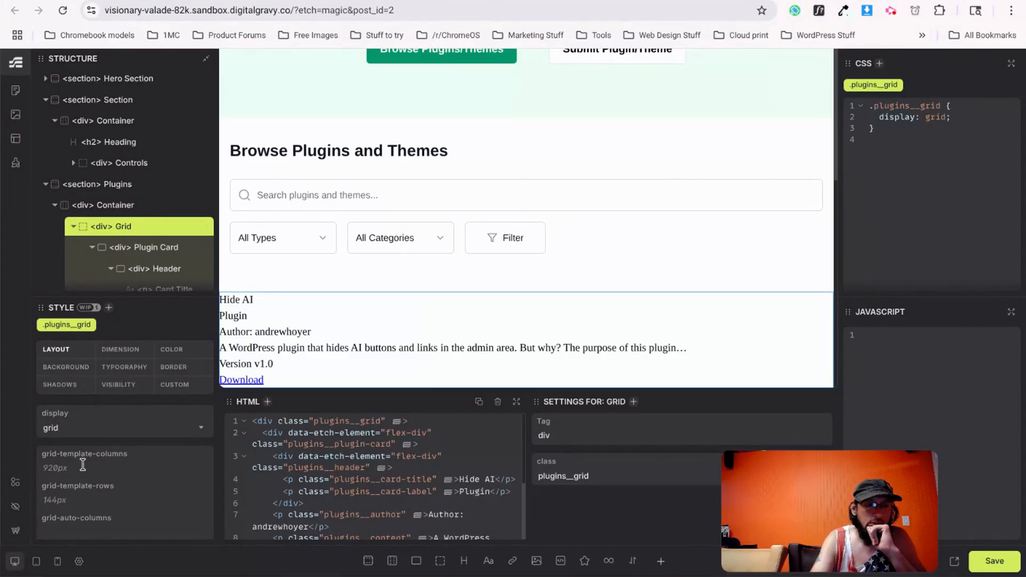
type("3")
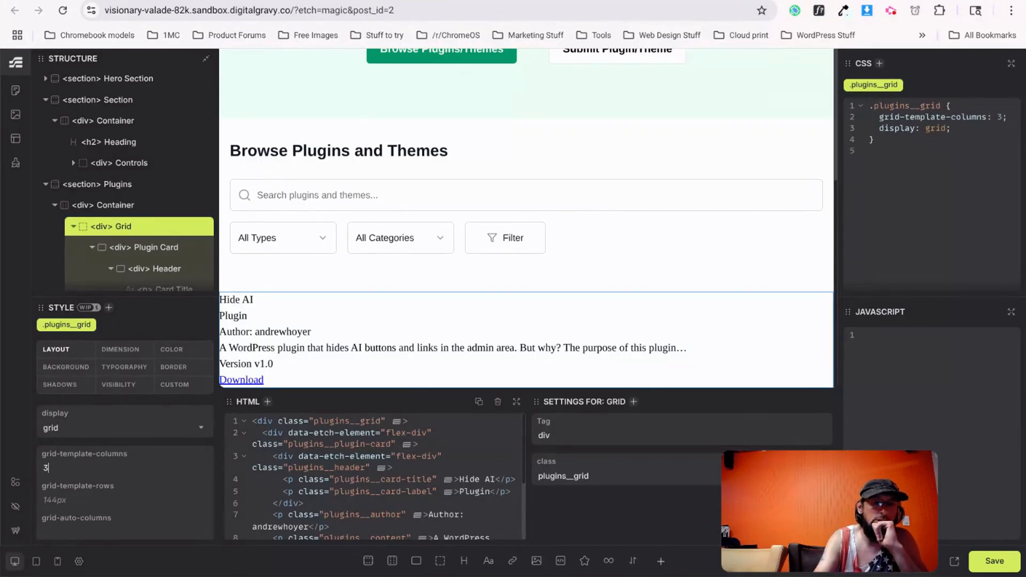
left_click(110, 495)
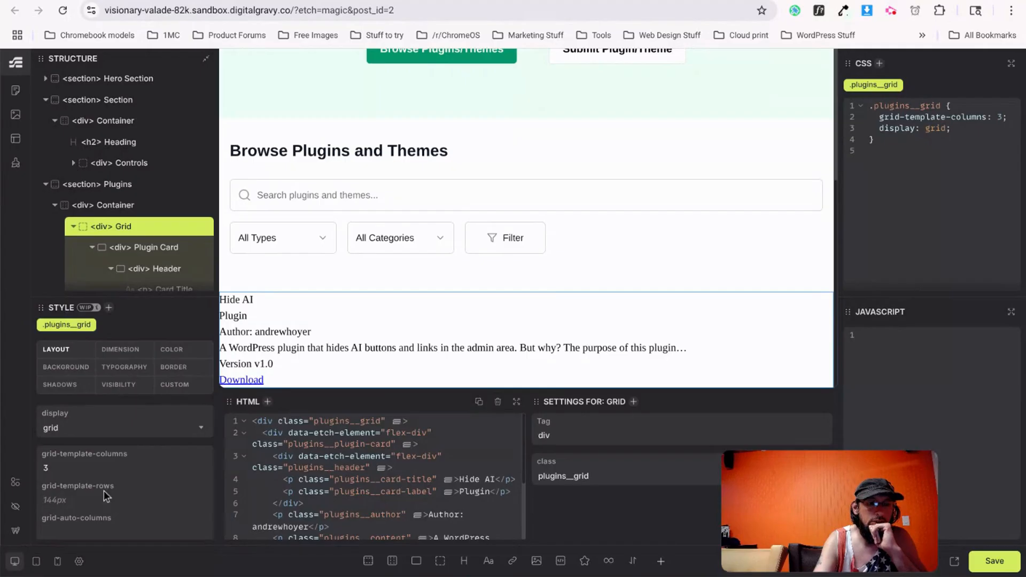
scroll(92, 489, "down", 1)
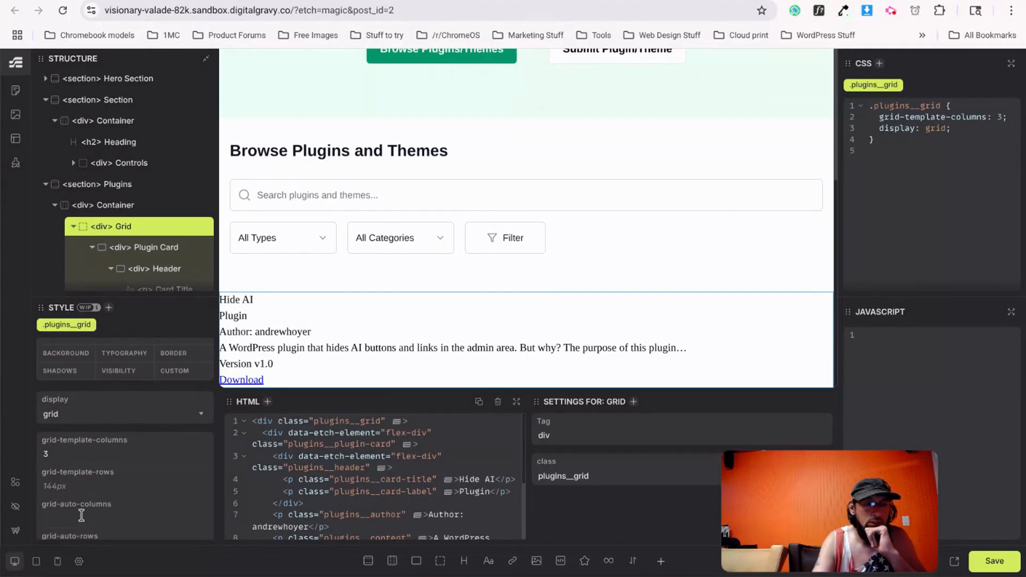
left_click(76, 452)
key("BackSpace")
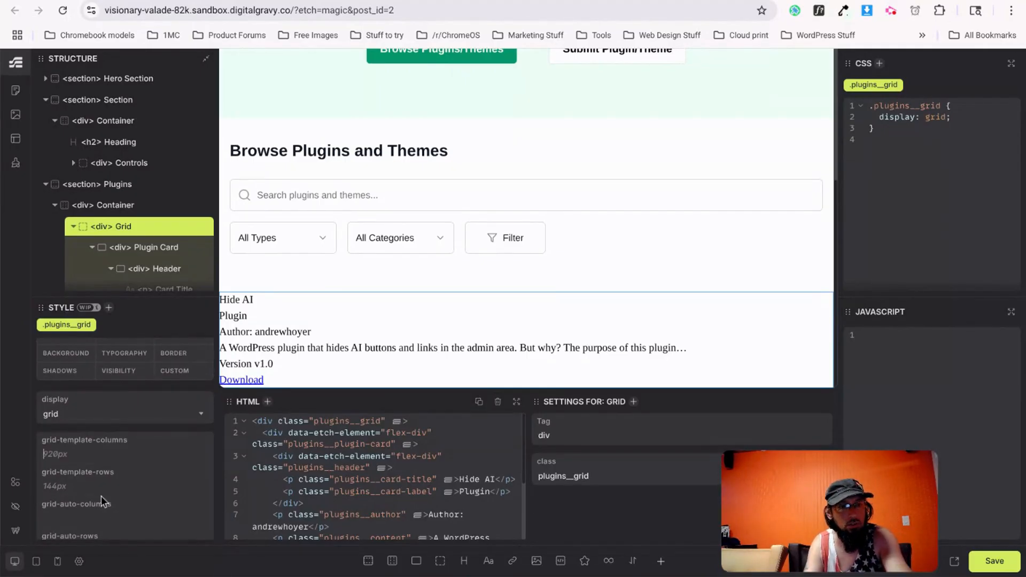
left_click(87, 515)
type("3")
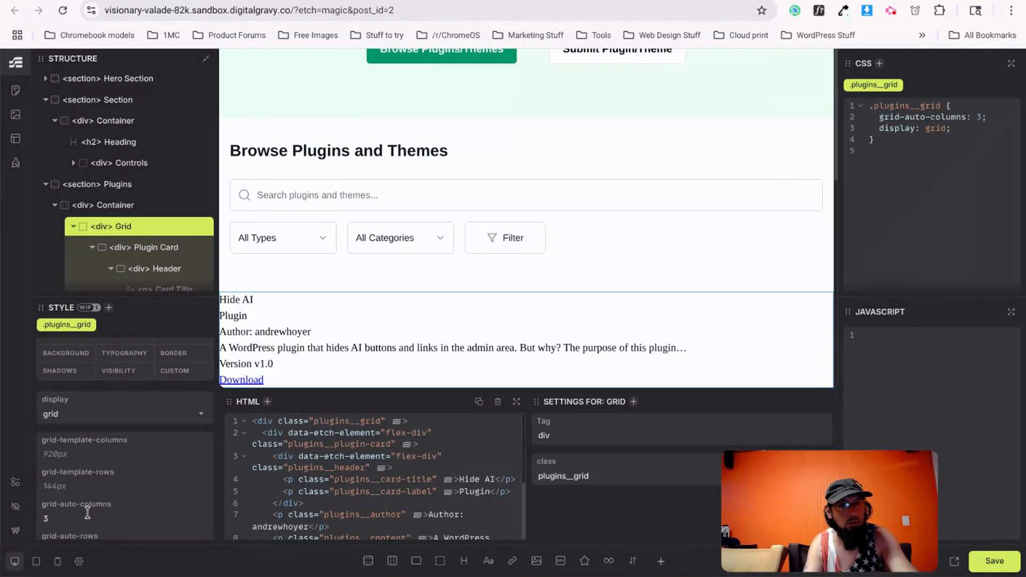
Duplicate the Plugin Card so two cards appear in the grid.
left_click(92, 248)
left_click(186, 248)
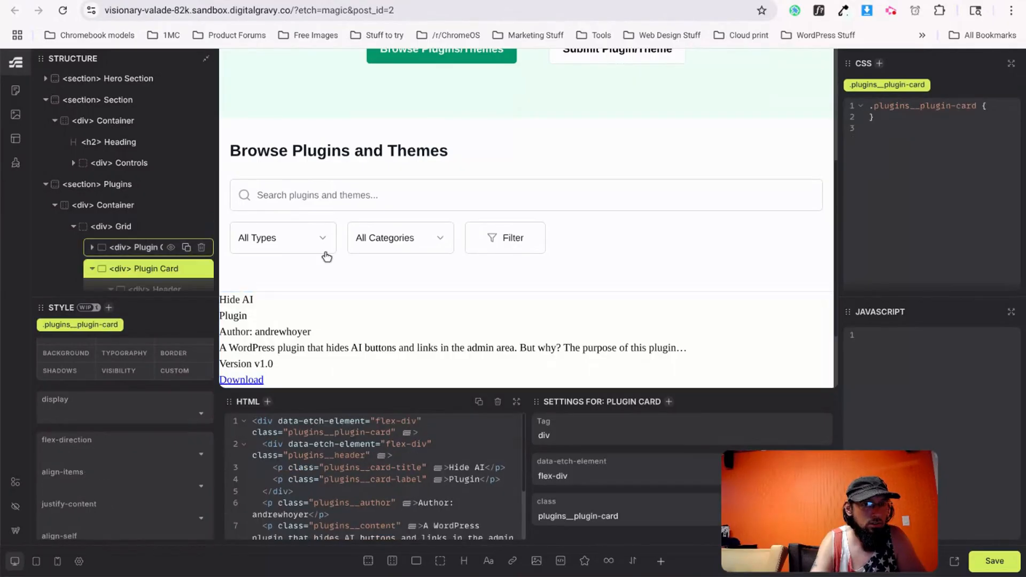
scroll(363, 262, "down", 2)
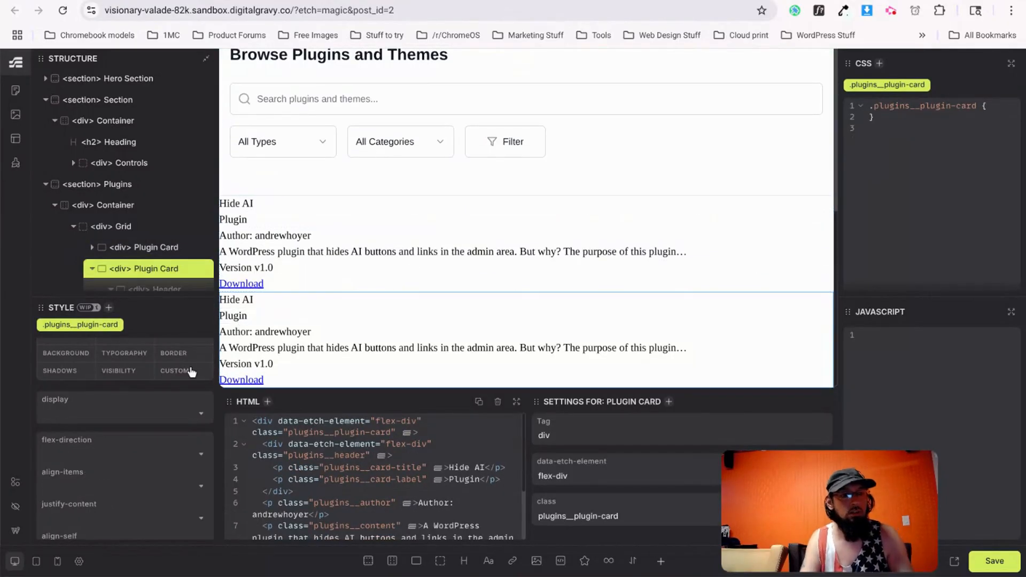
key("ctrl+Tab")
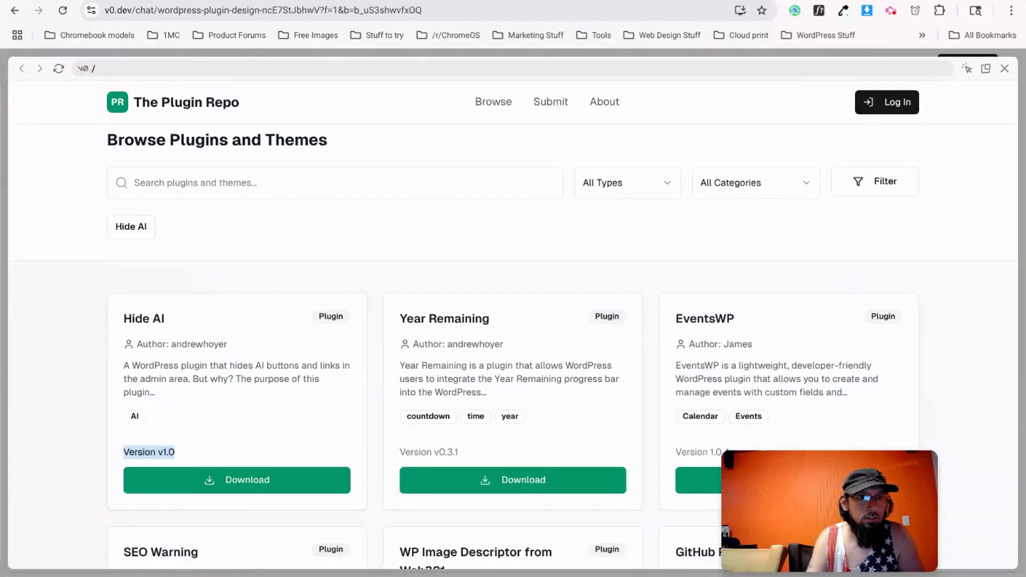
key("ctrl+Tab")
scroll(528, 334, "up", 5)
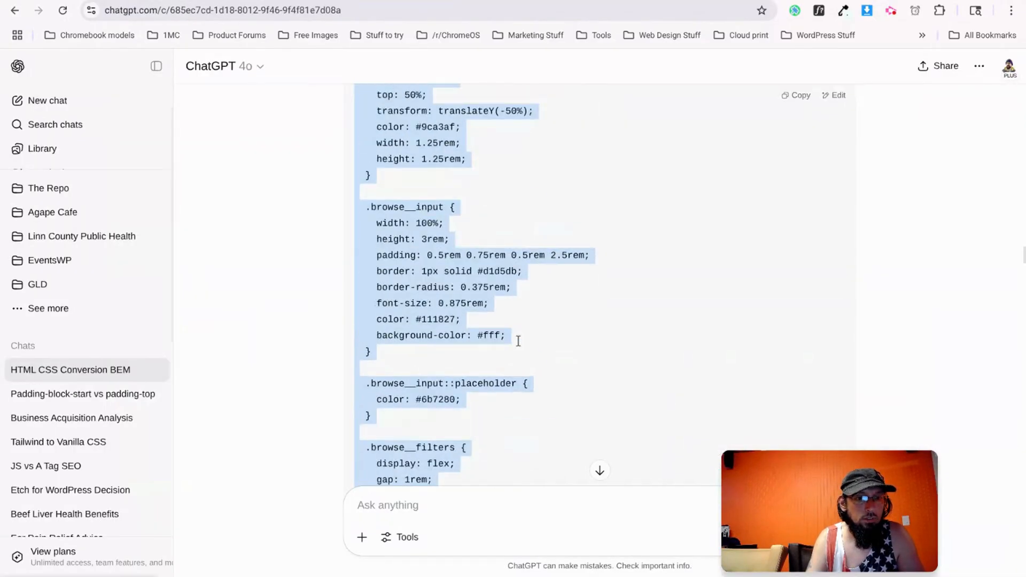
scroll(536, 336, "down", 20)
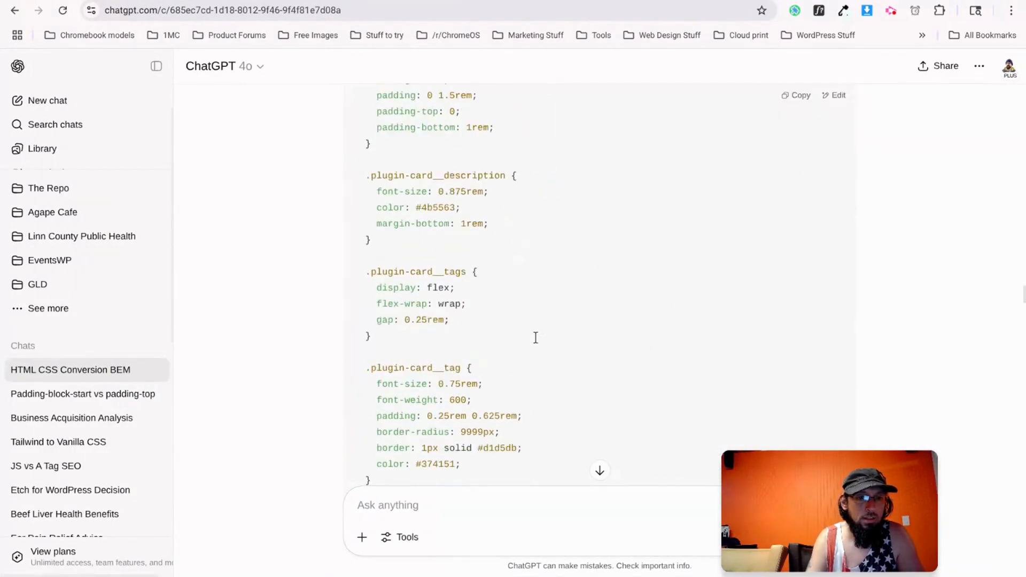
scroll(535, 338, "up", 8)
scroll(535, 338, "up", 8)
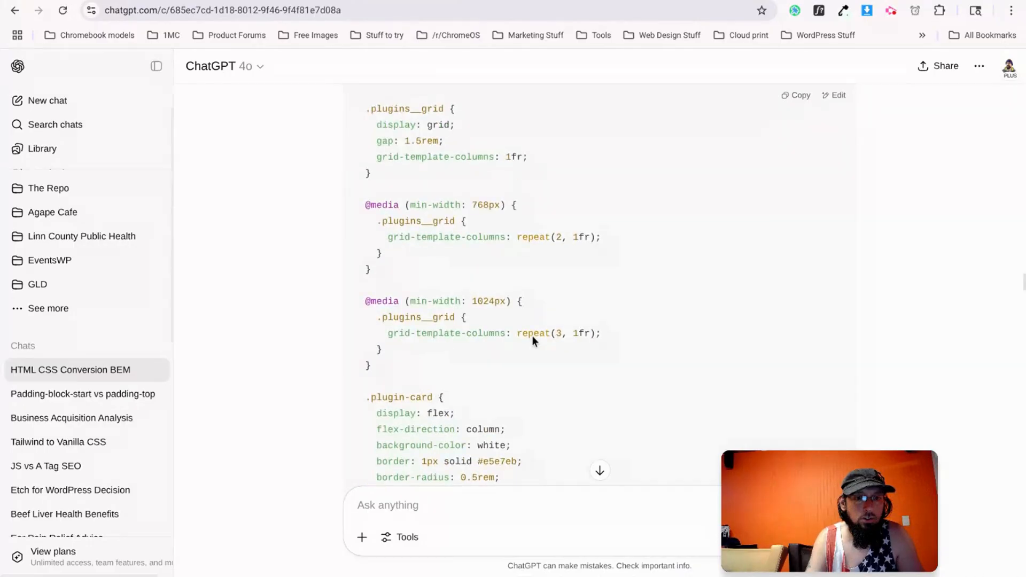
scroll(532, 340, "up", 2)
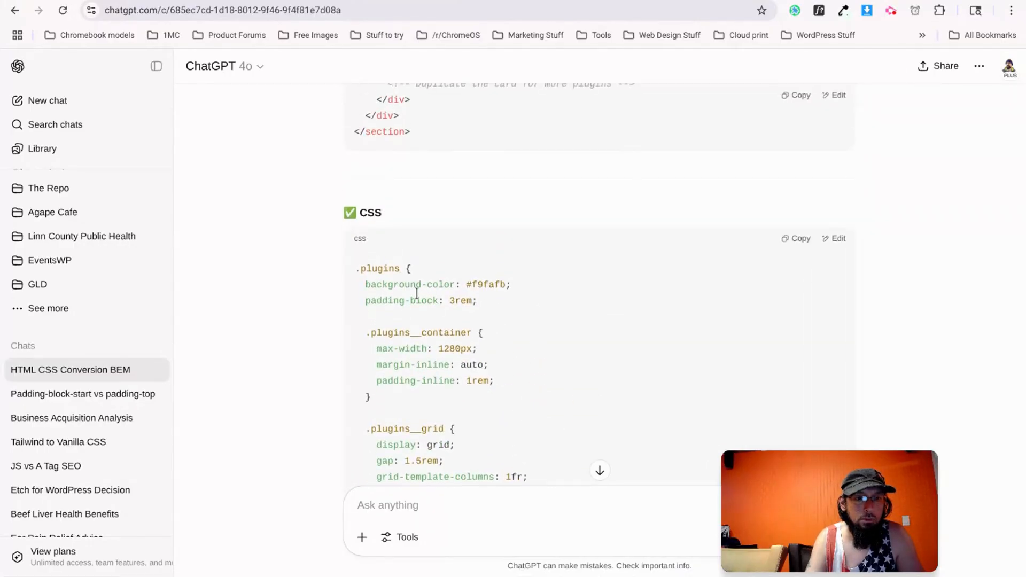
scroll(400, 339, "down", 10)
scroll(397, 300, "down", 8)
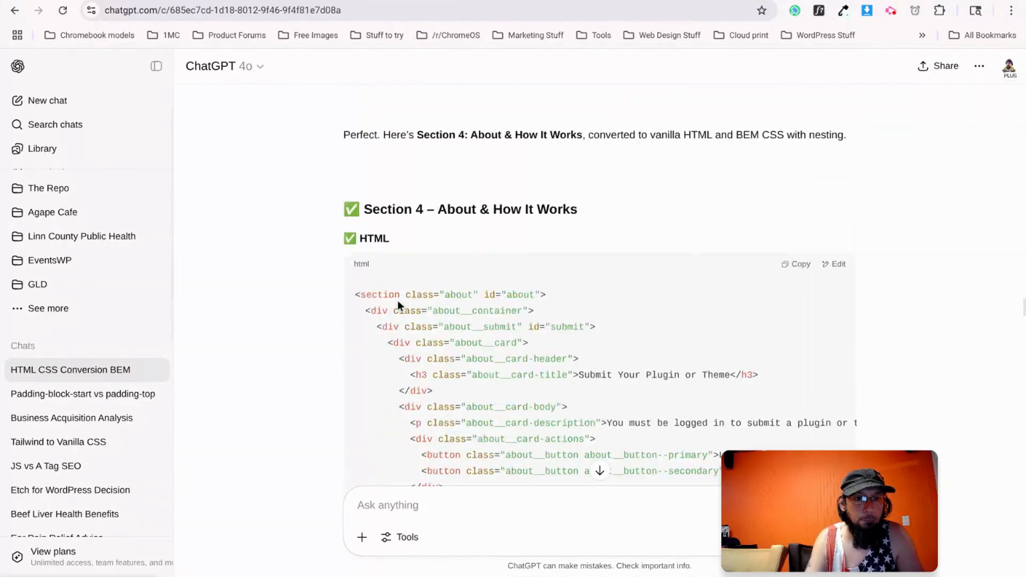
scroll(398, 300, "down", 18)
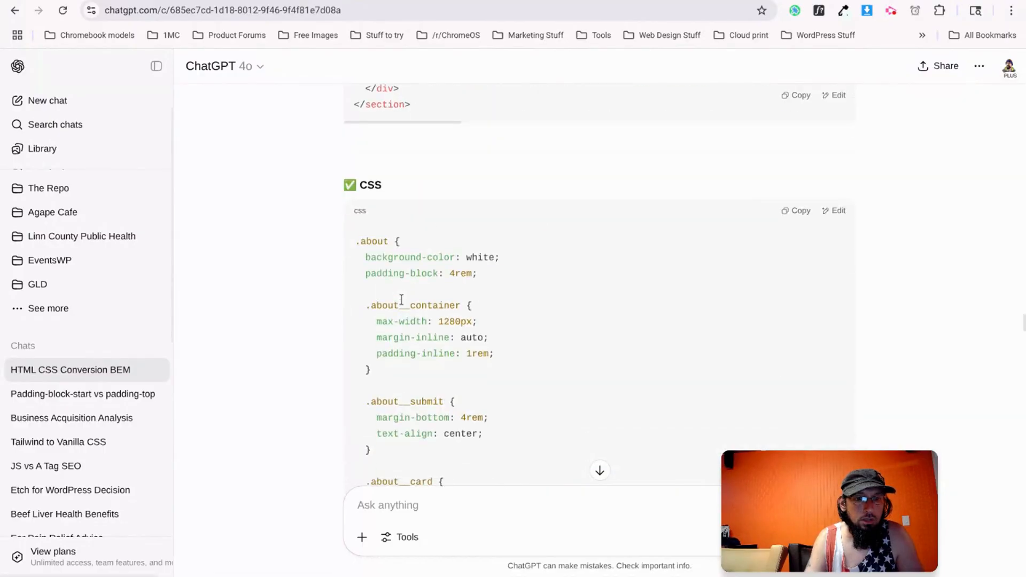
scroll(401, 300, "down", 15)
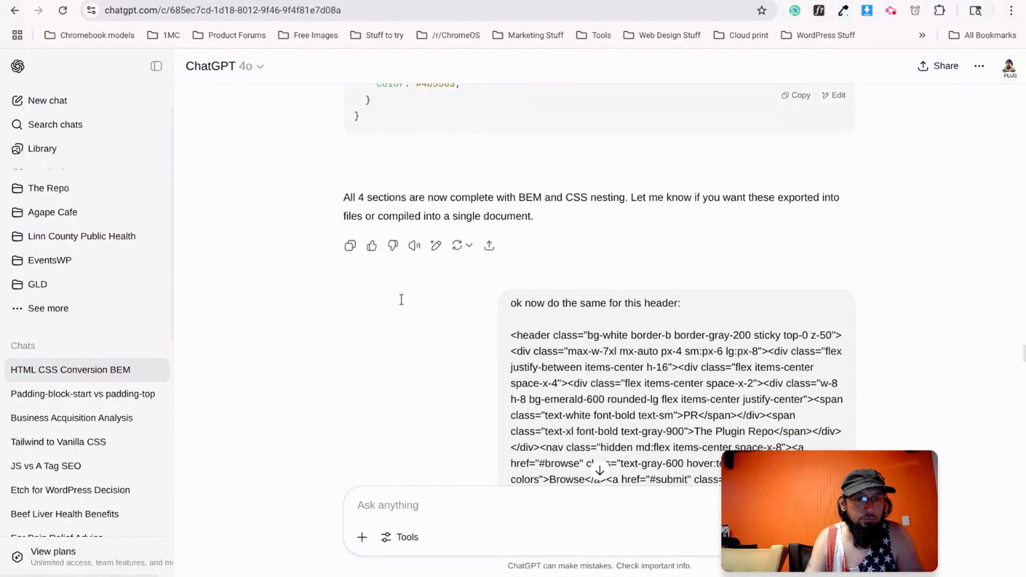
scroll(401, 300, "down", 5)
scroll(401, 300, "up", 20)
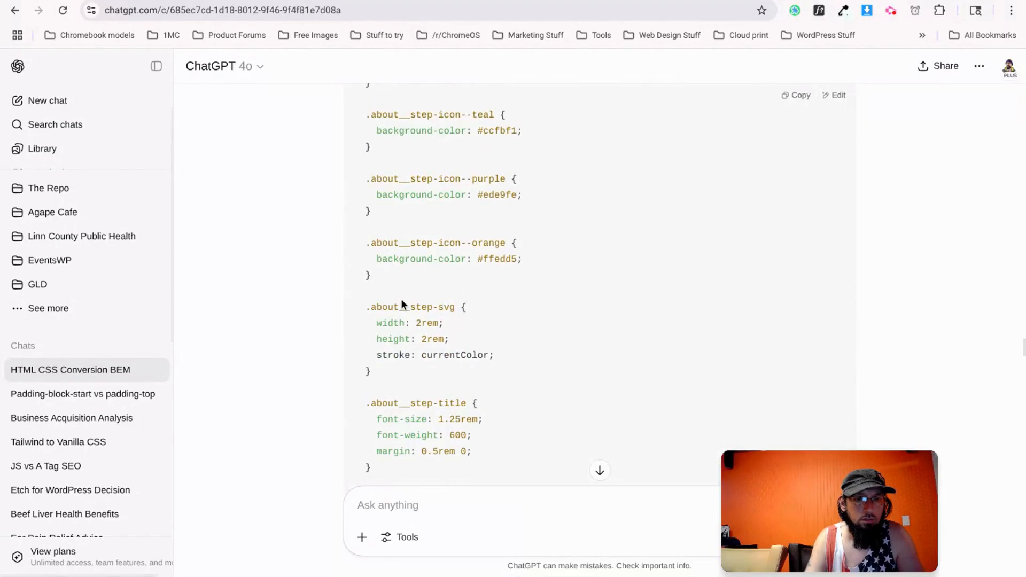
scroll(400, 299, "up", 12)
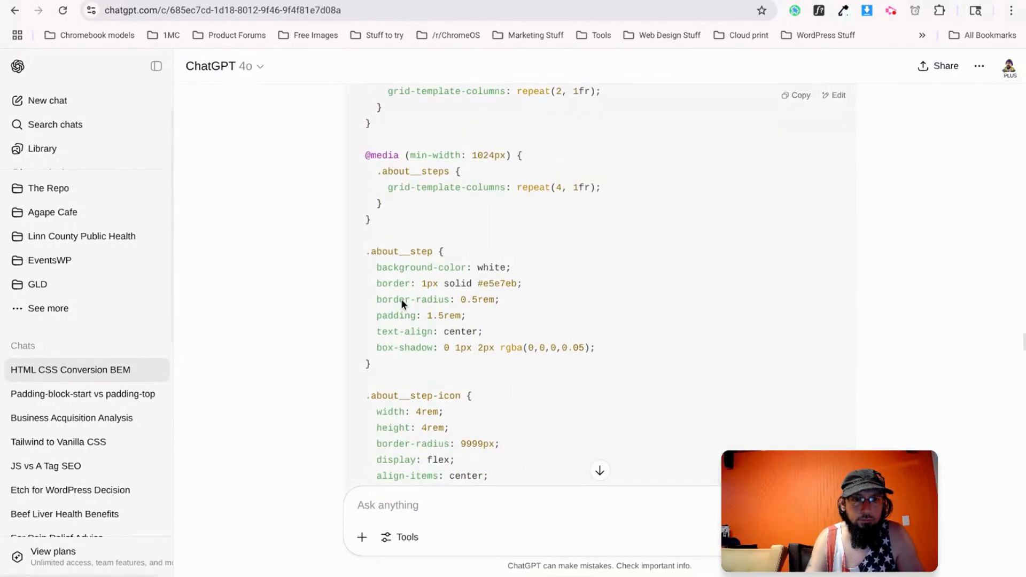
scroll(401, 299, "up", 12)
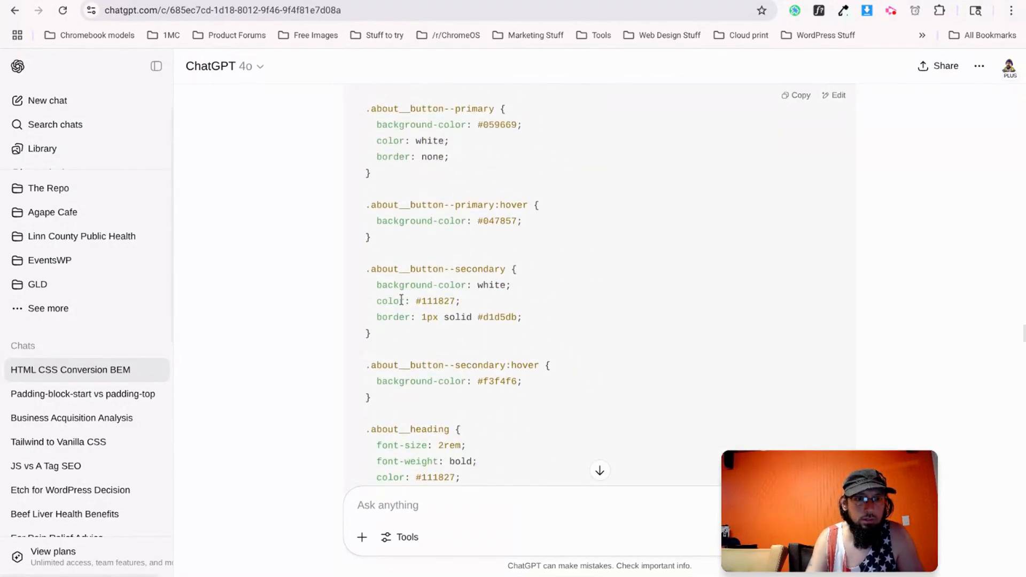
scroll(397, 305, "up", 15)
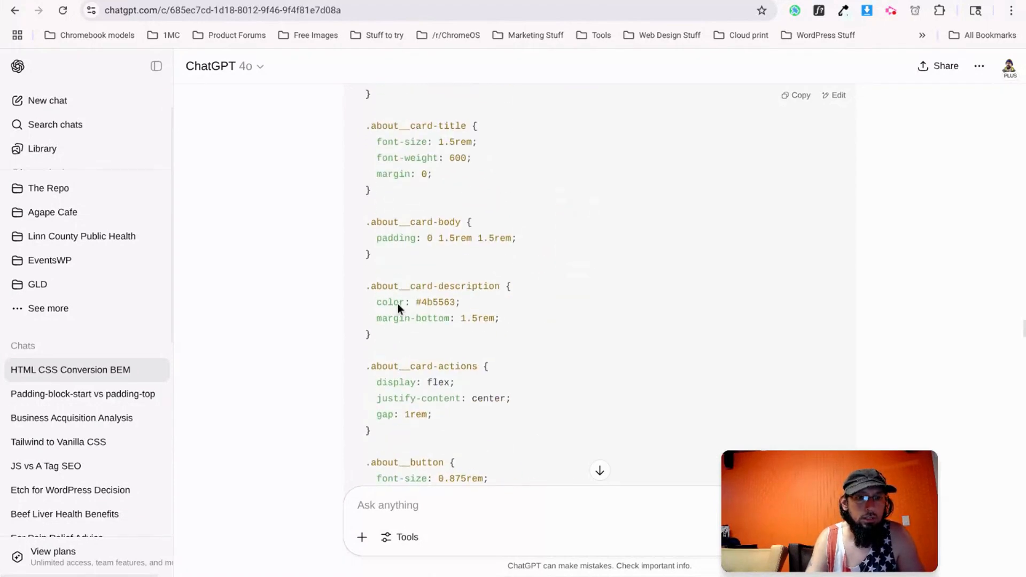
scroll(397, 304, "up", 15)
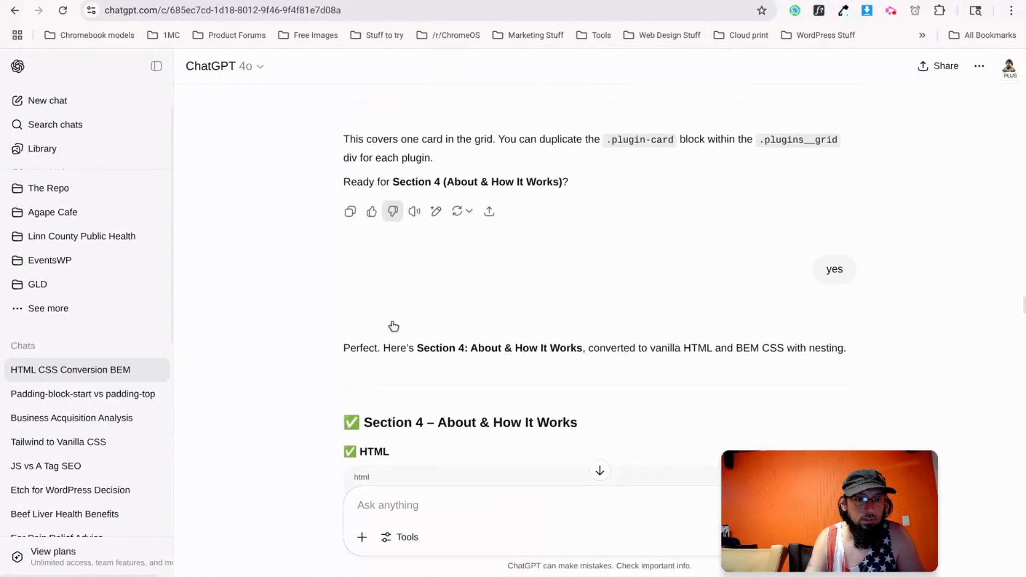
scroll(397, 340, "down", 20)
scroll(407, 334, "up", 5)
scroll(407, 334, "up", 8)
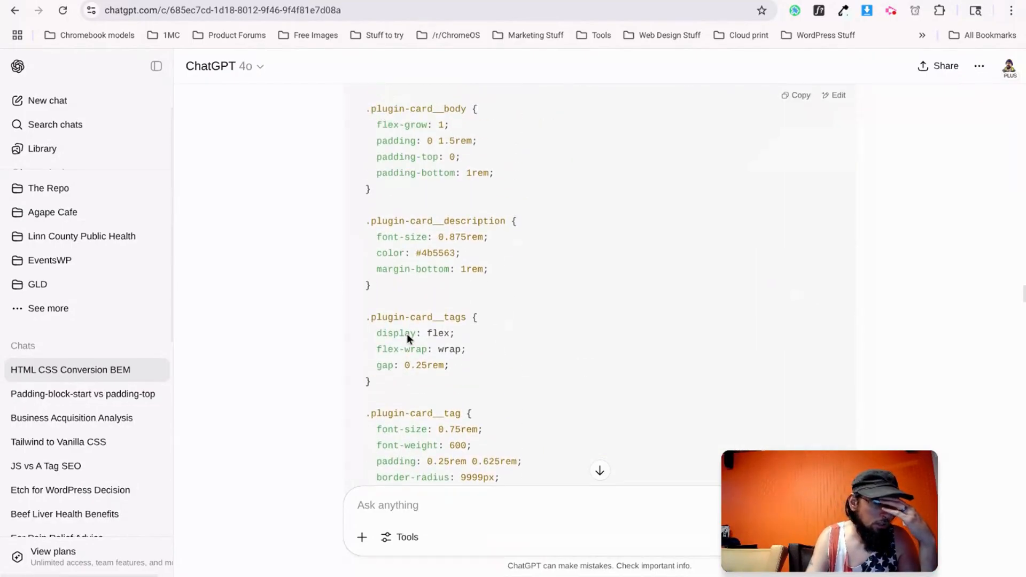
scroll(407, 335, "up", 6)
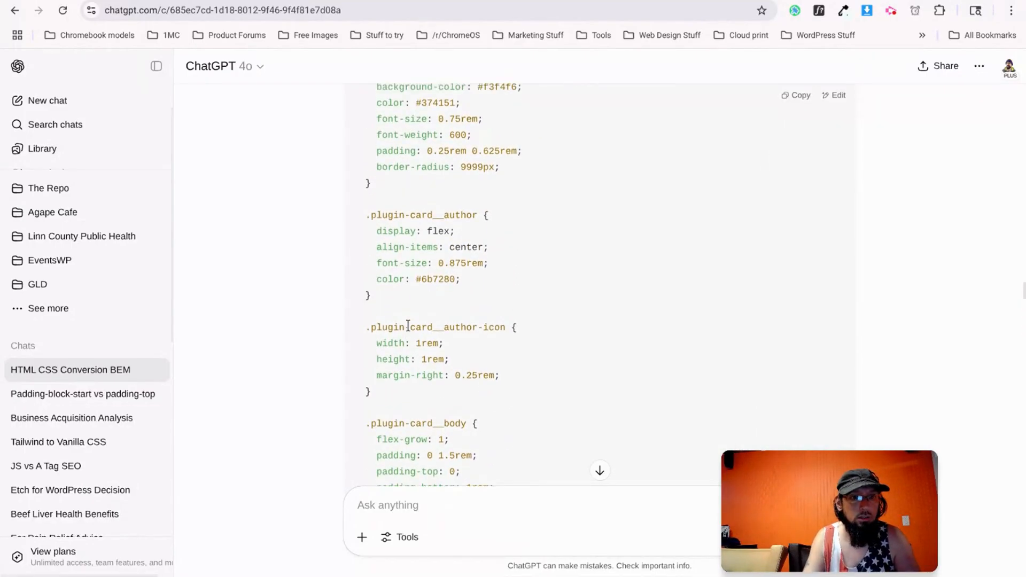
scroll(408, 323, "up", 8)
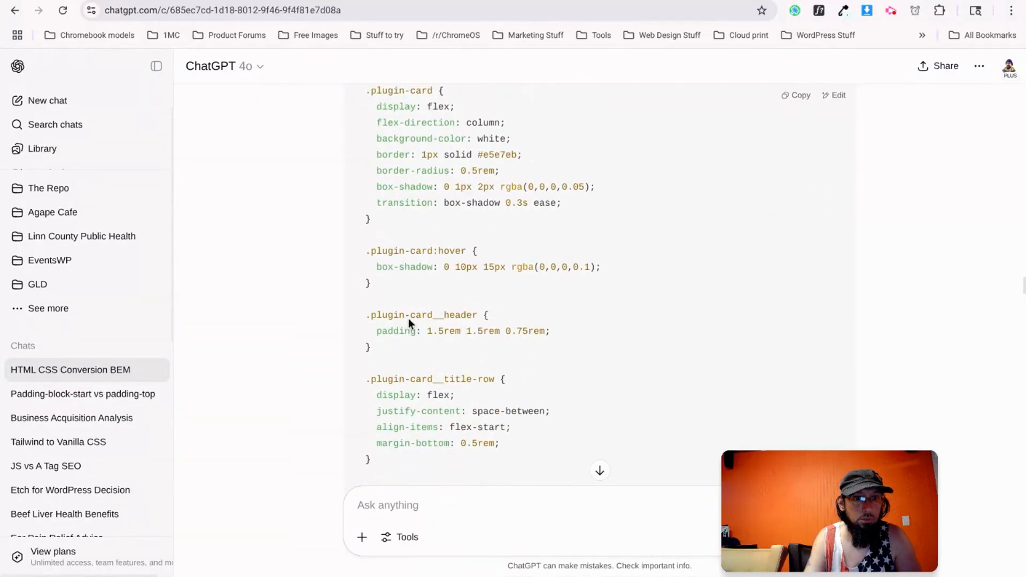
scroll(439, 282, "up", 8)
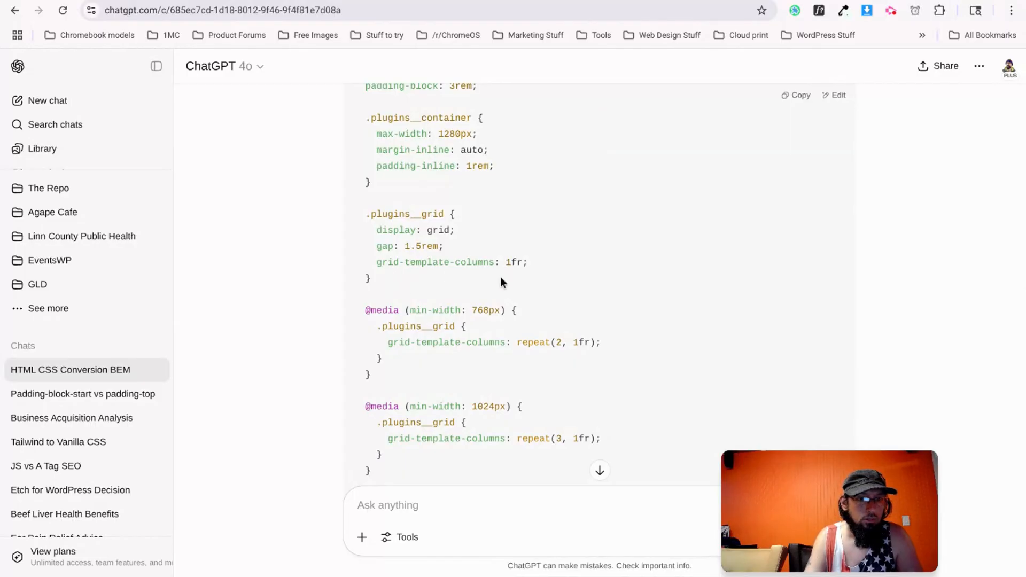
Set the Grid's grid-template-columns to 1fr, then go back to ChatGPT's CSS.
key("alt+Tab")
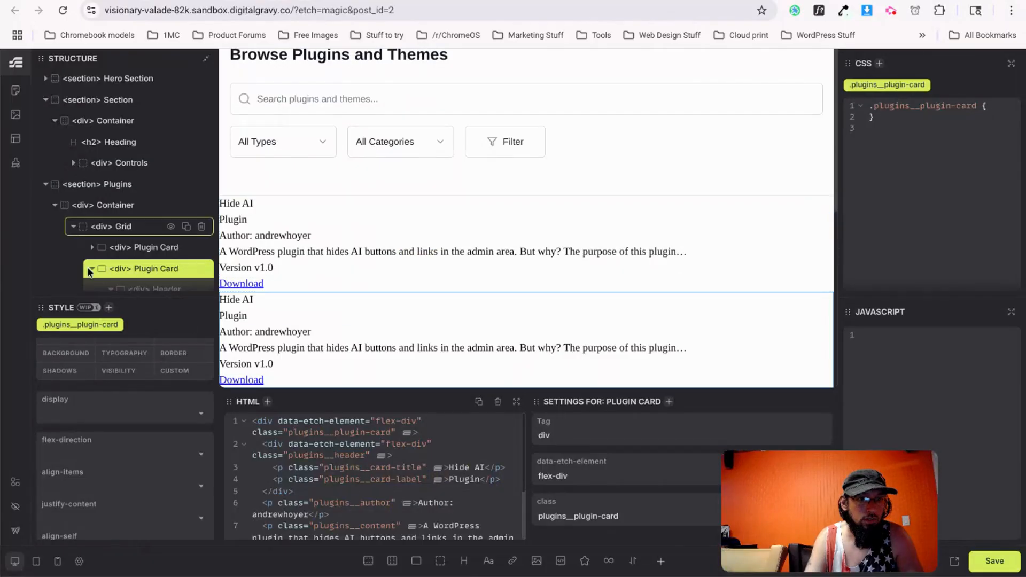
scroll(76, 203, "down", 1)
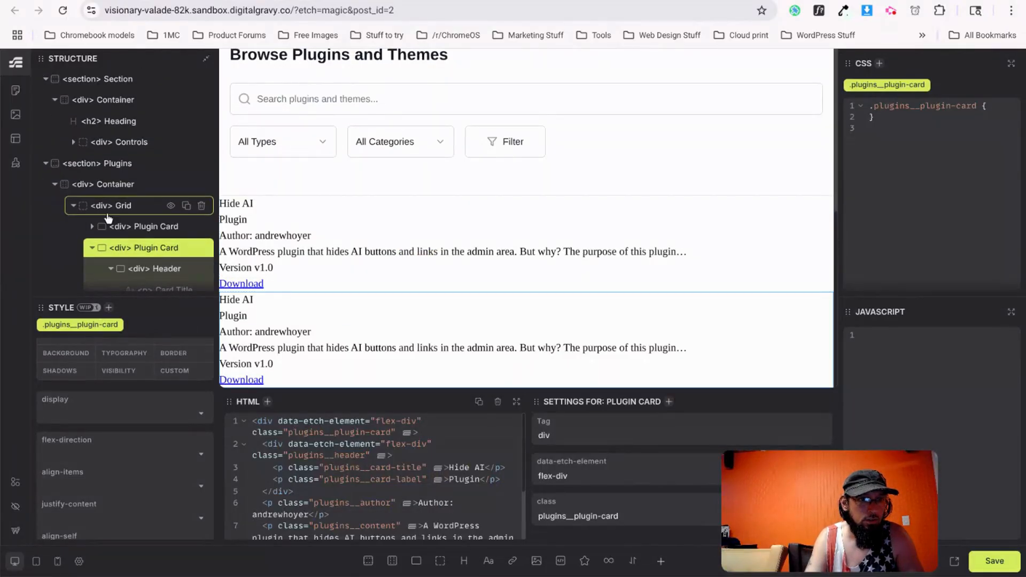
left_click(77, 205)
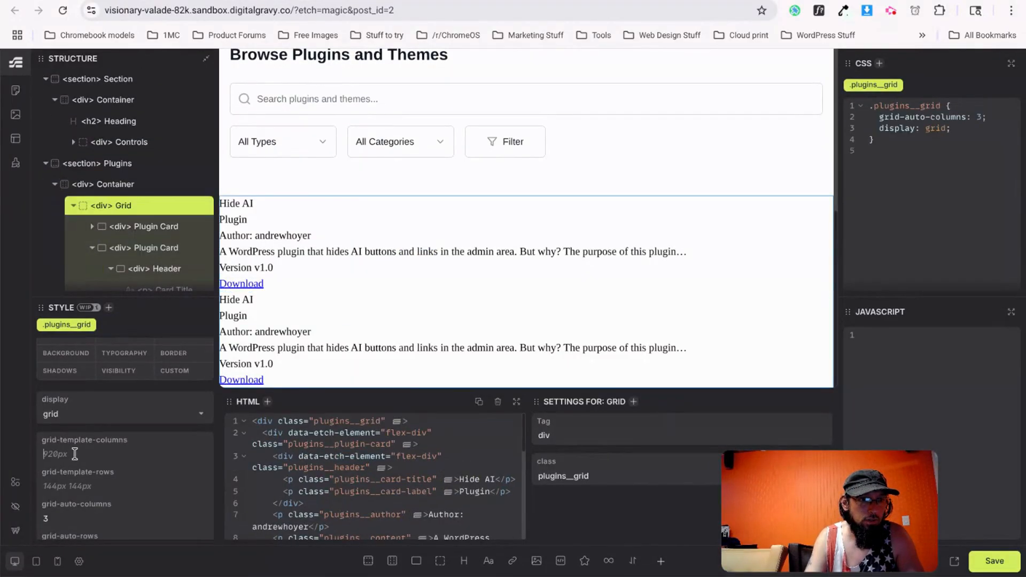
type("1fr")
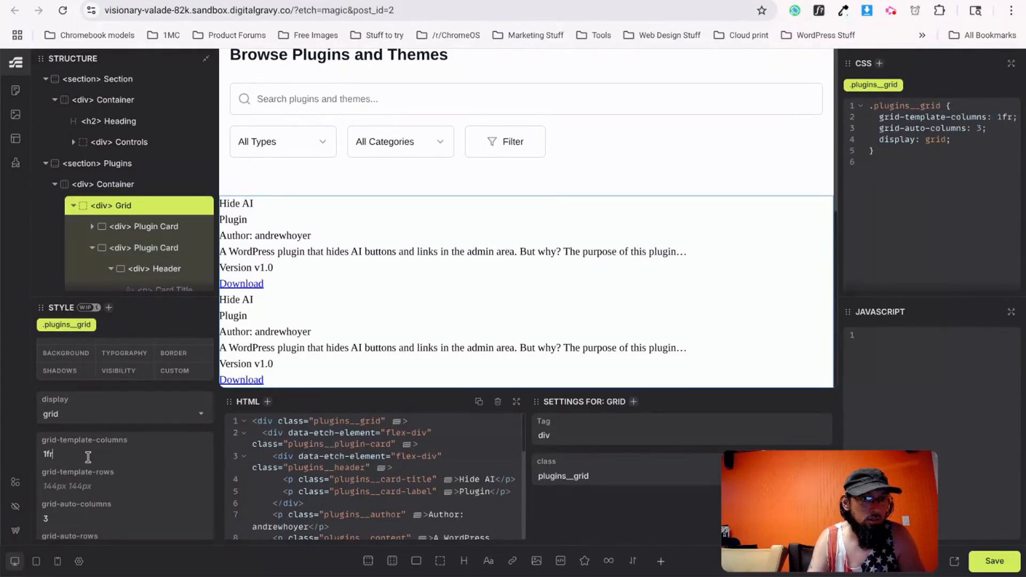
key("alt+Tab")
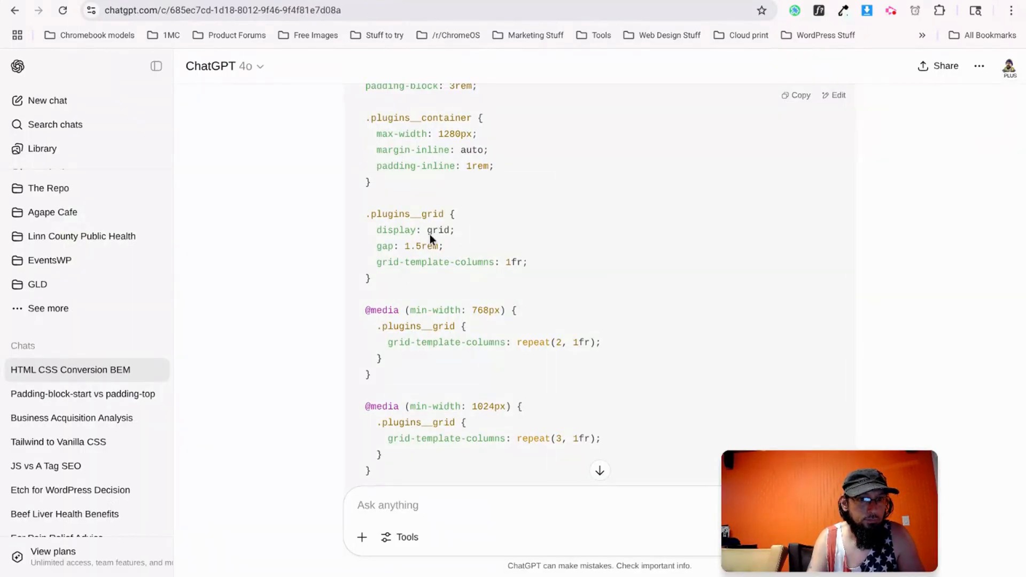
scroll(411, 334, "down", 1)
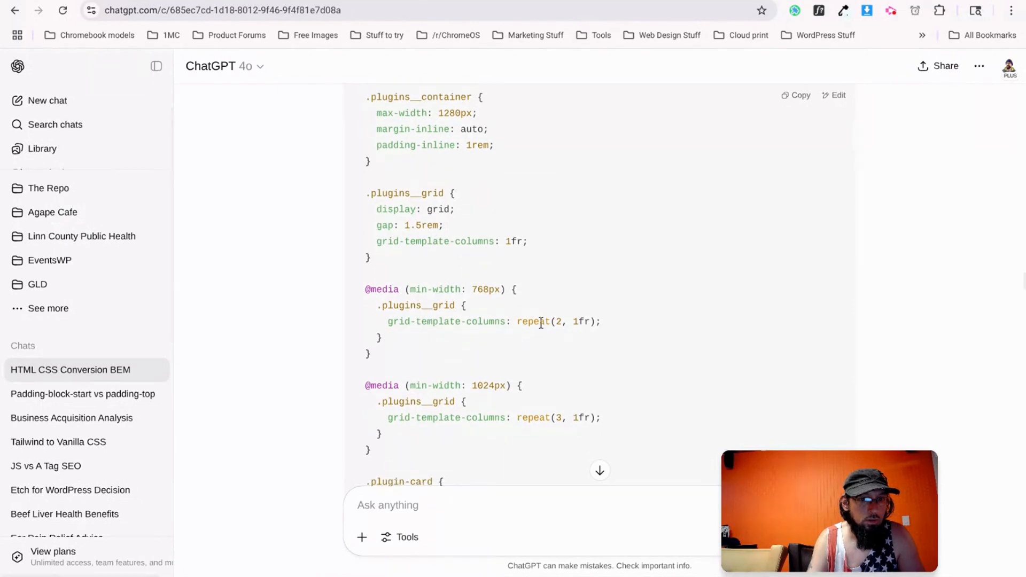
scroll(499, 296, "down", 1)
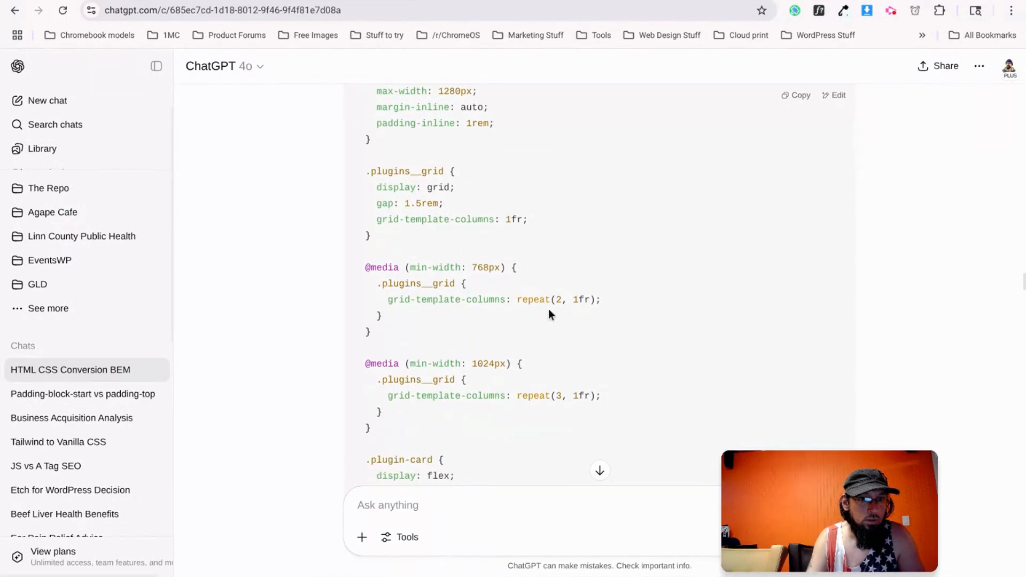
left_click_drag(532, 220, 502, 219)
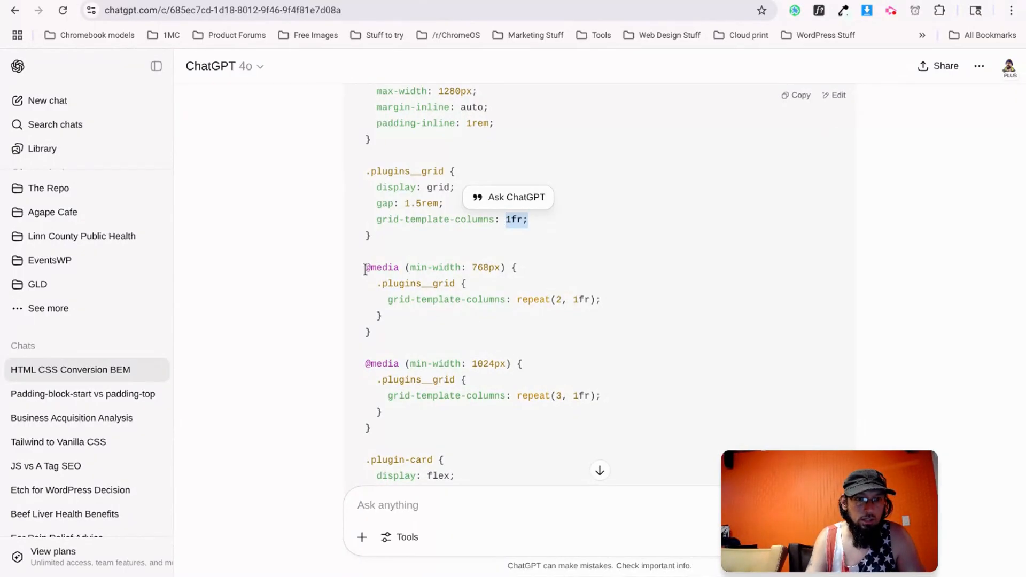
left_click_drag(366, 268, 385, 428)
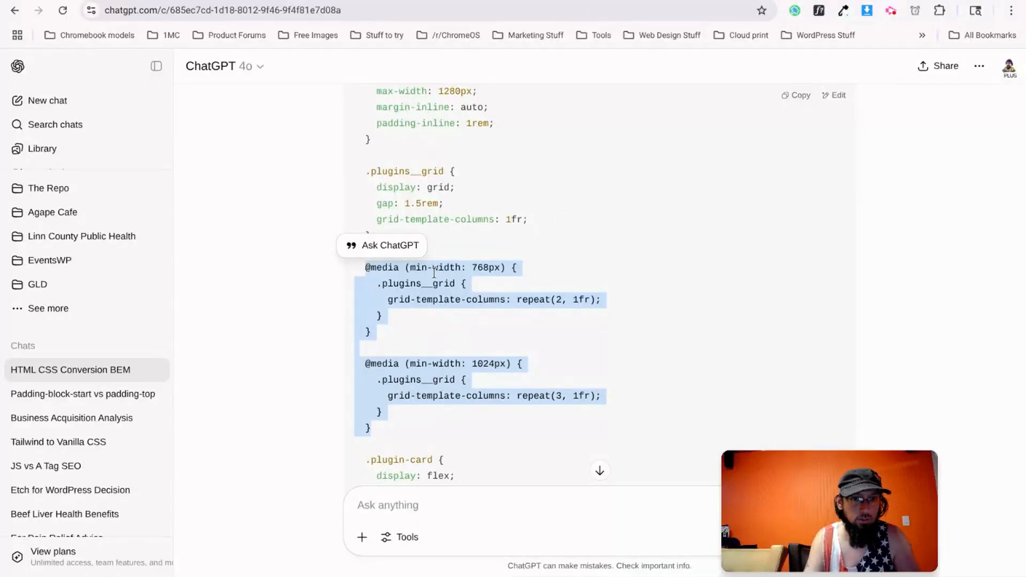
left_click(493, 230)
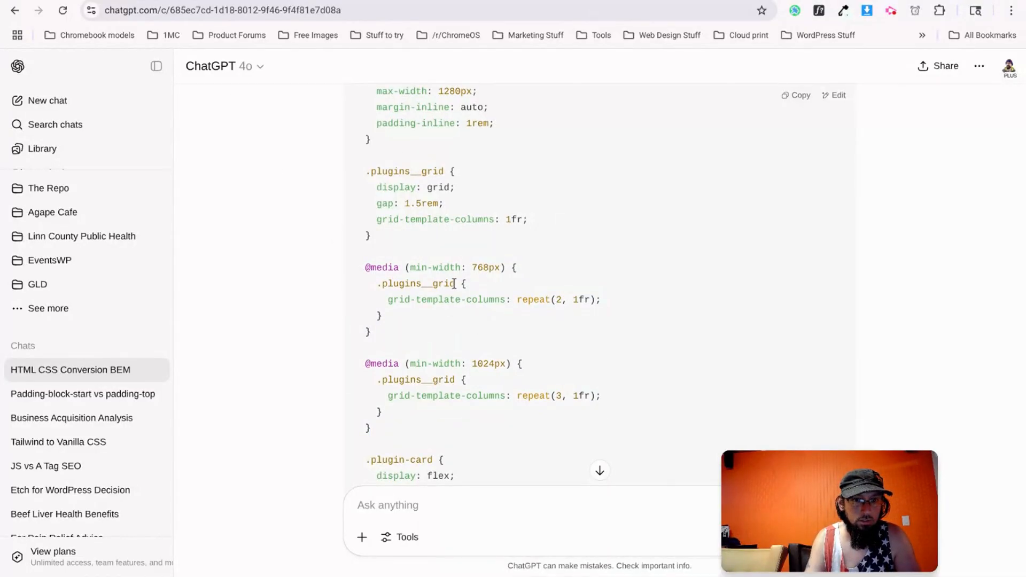
key("ctrl+Tab")
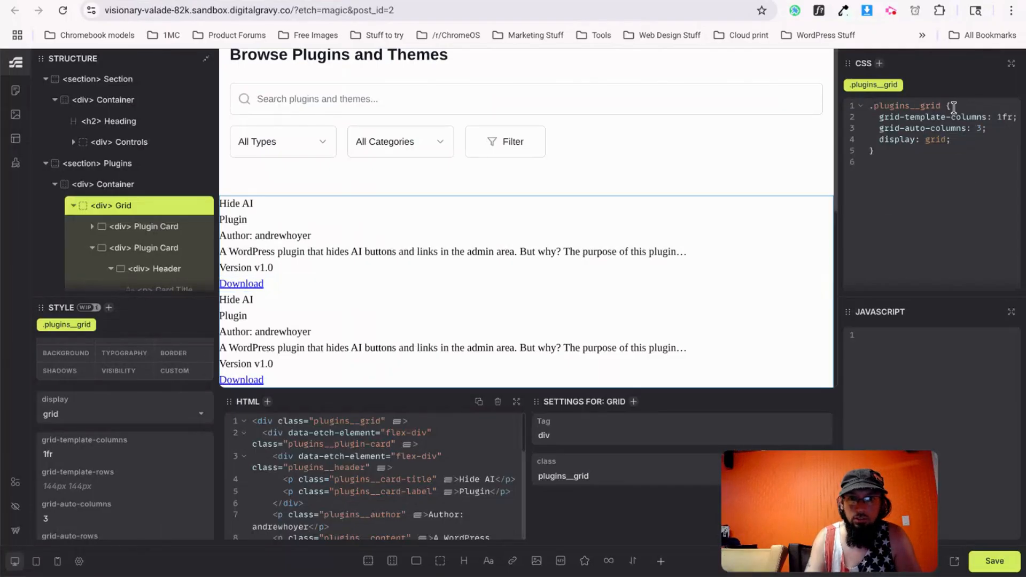
Paste the 768px and 1024px media queries into the grid CSS, nesting them with &.
left_click(959, 139)
key("ctrl+v")
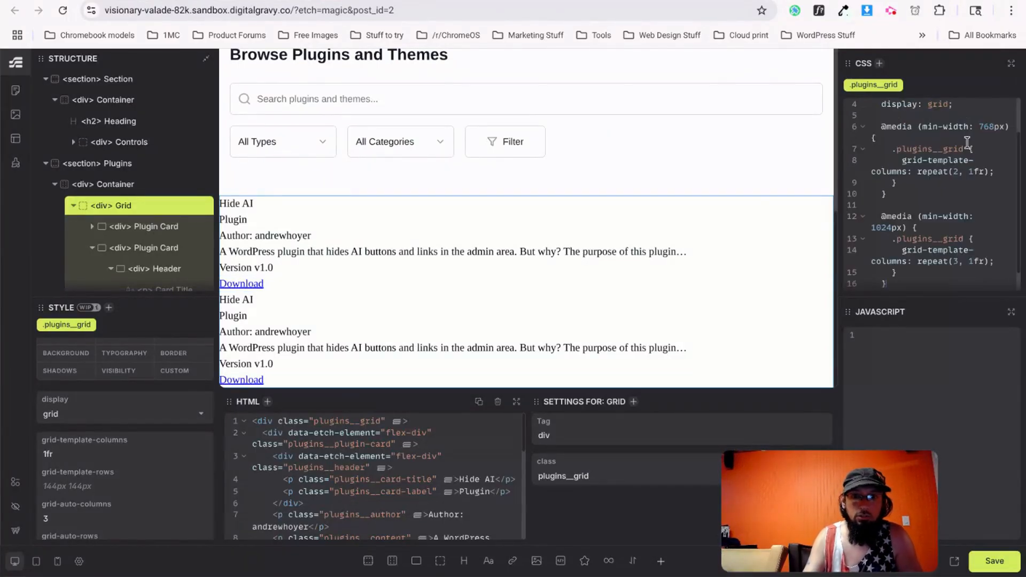
scroll(939, 206, "up", 2)
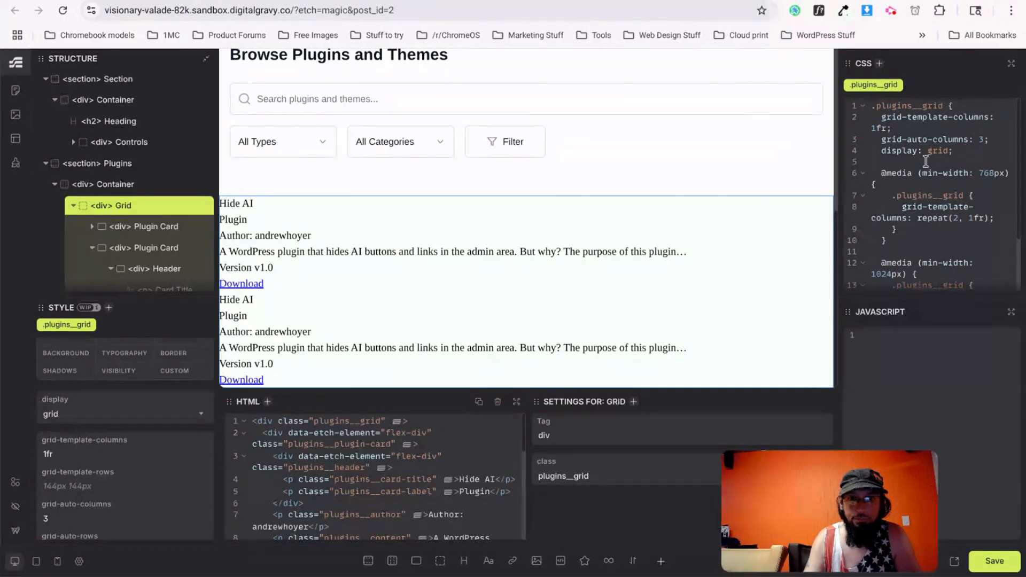
left_click_drag(836, 178, 653, 184)
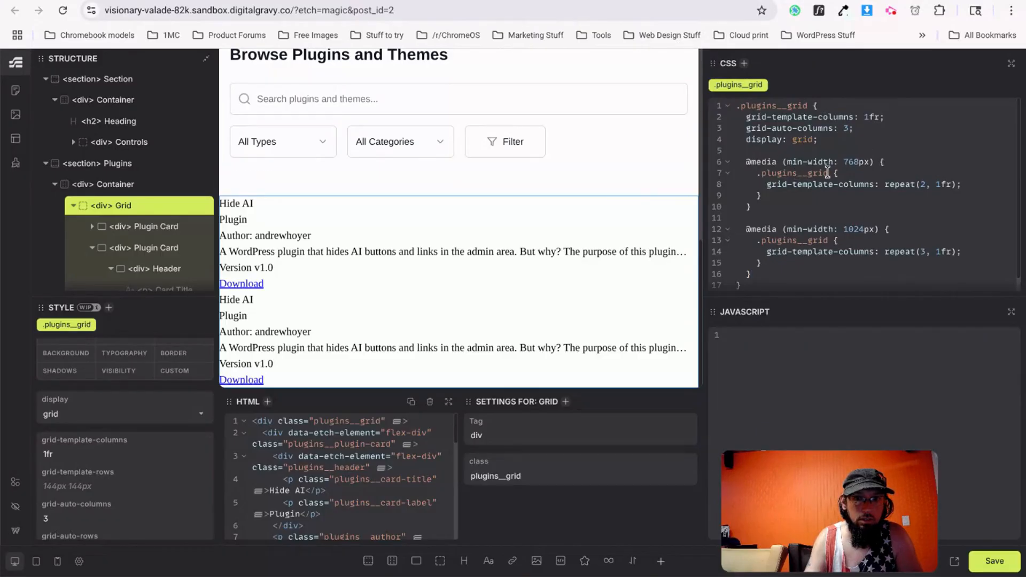
left_click_drag(828, 172, 759, 177)
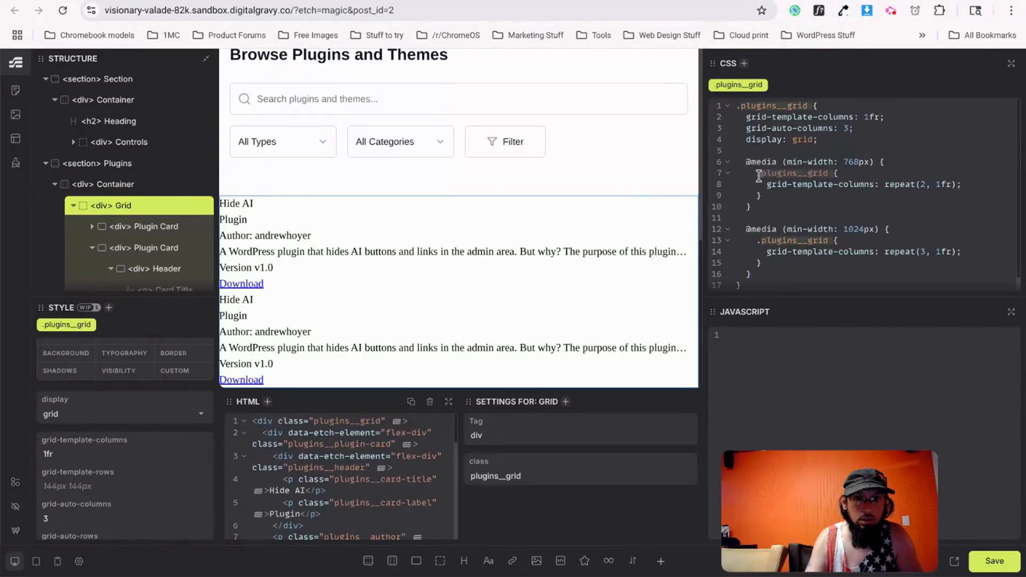
key("BackSpace")
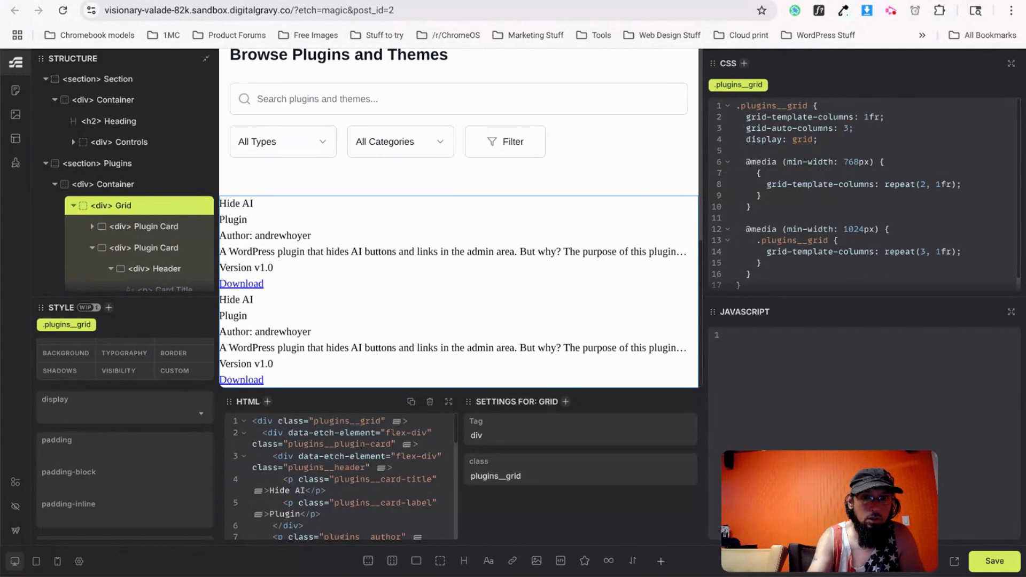
type("&")
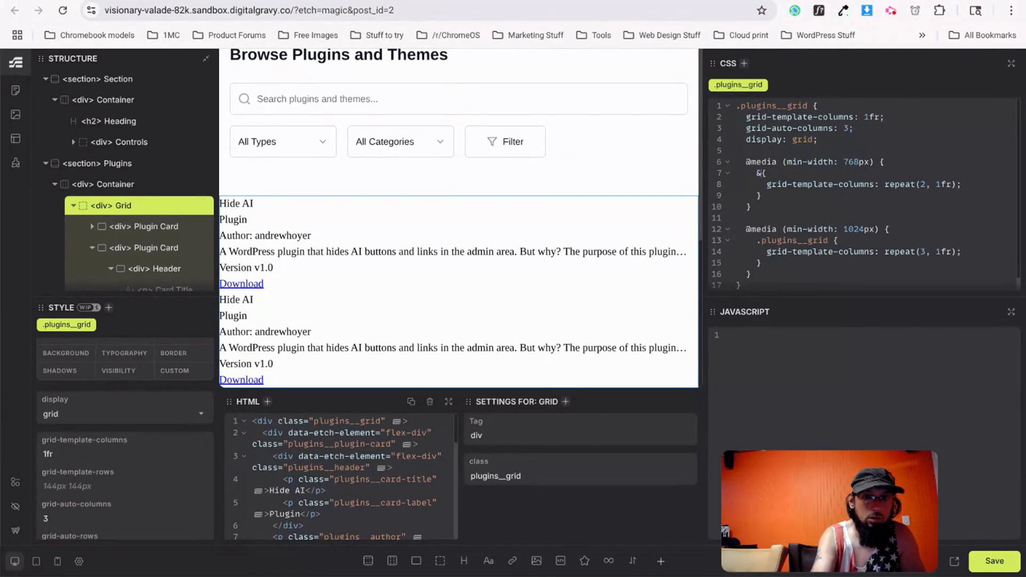
left_click_drag(831, 240, 758, 243)
key("BackSpace")
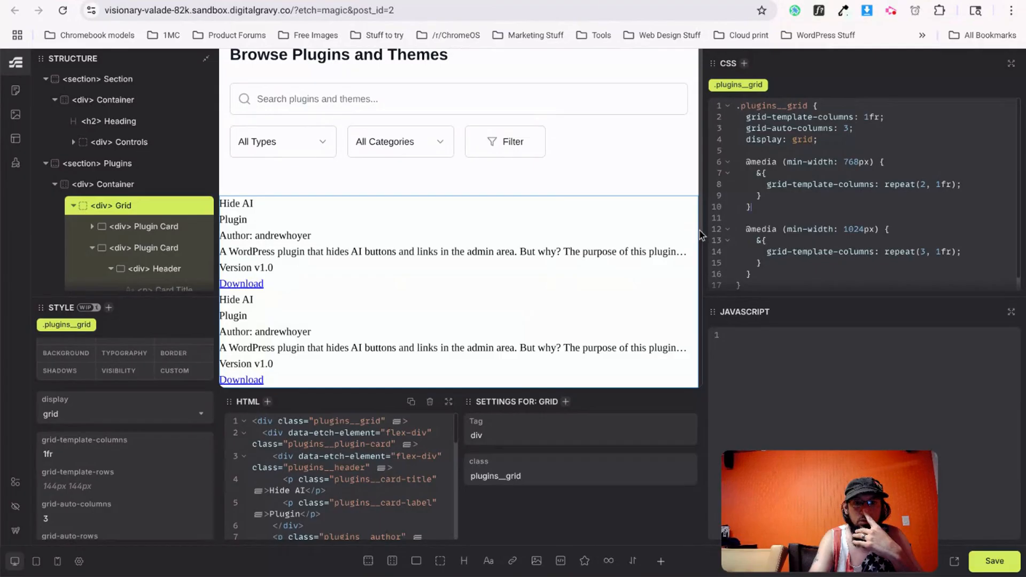
Give the grid a 1rem gap, save, and reload the live front end.
mouse_move(701, 217)
left_mouse_down()
mouse_move(1021, 213)
mouse_move(702, 217)
left_mouse_up()
scroll(74, 496, "down", 2)
scroll(75, 502, "down", 4)
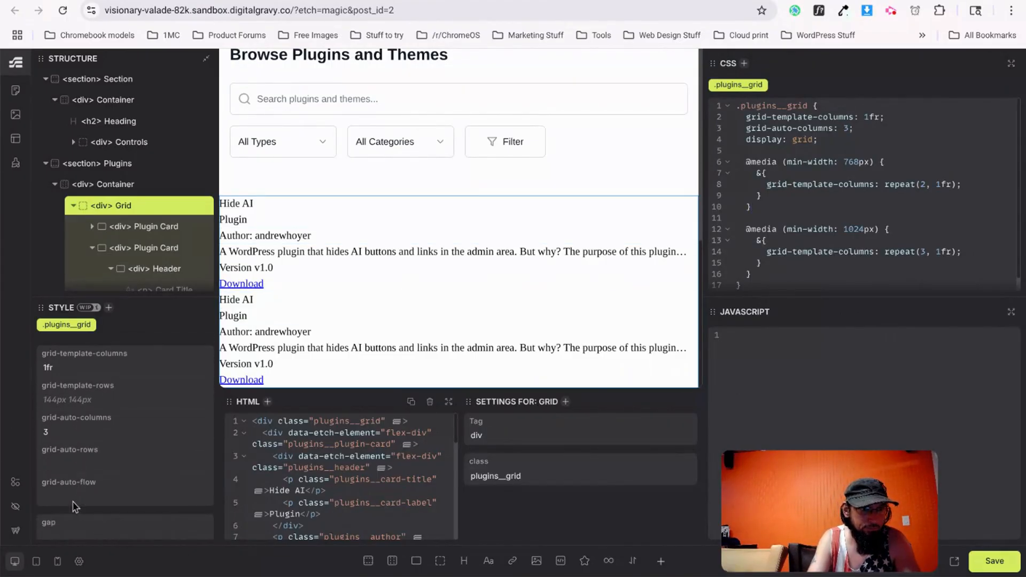
left_click(71, 477)
type("1rem")
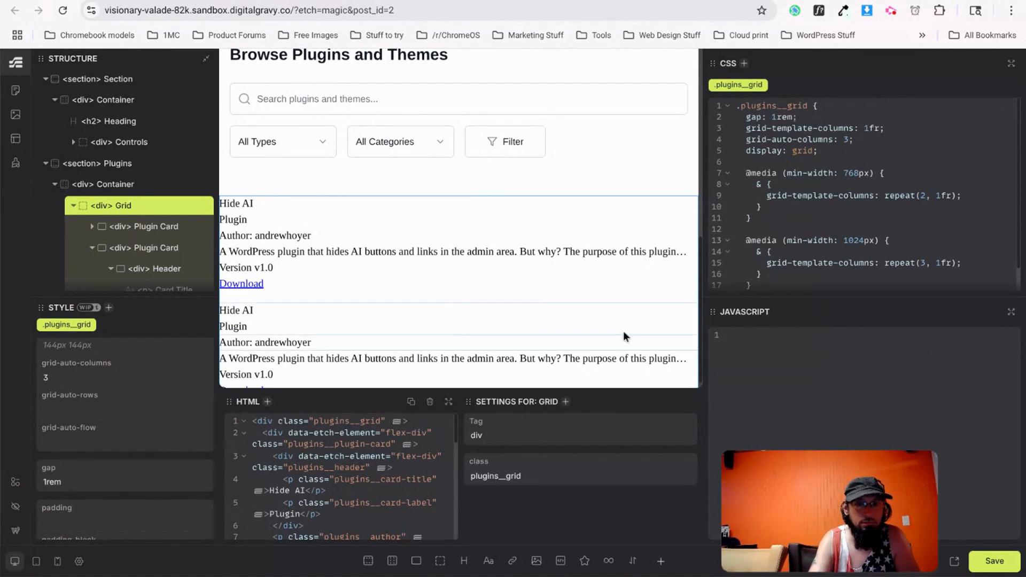
left_click(993, 568)
left_click(412, 0)
key("ctrl+r")
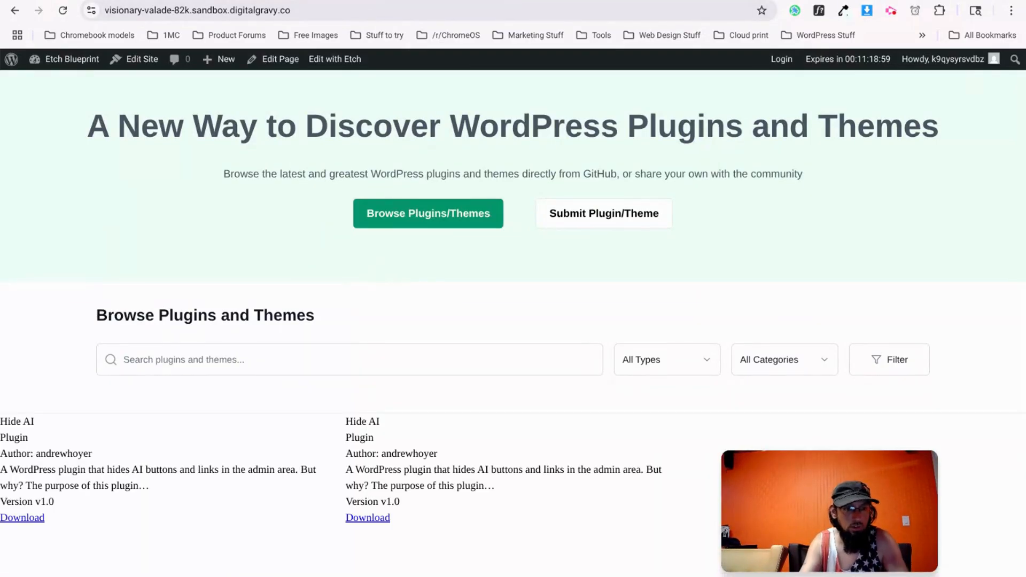
Duplicate a Plugin Card into a third card and reload the front end to see three in a row.
left_click(315, 0)
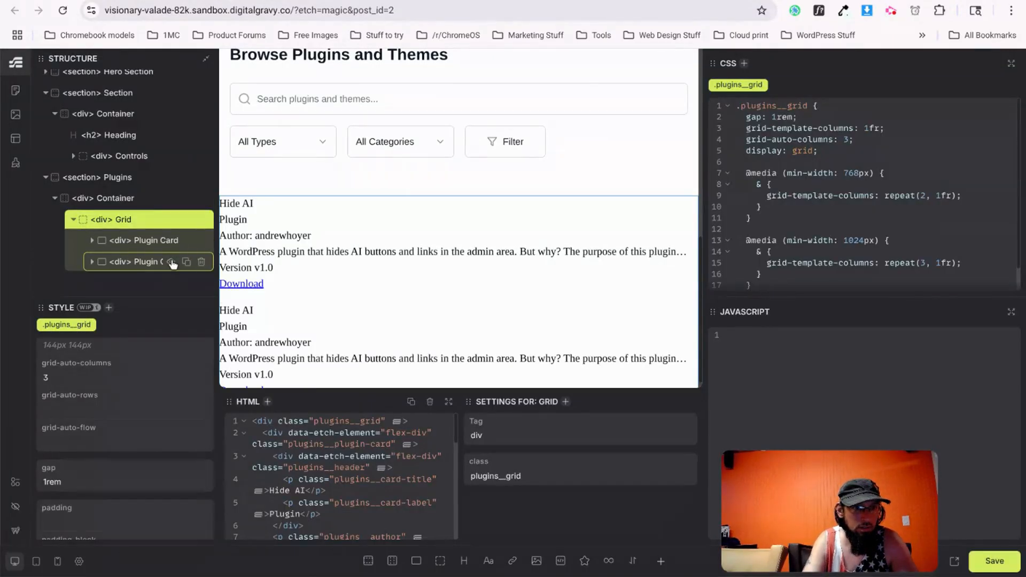
left_click(186, 261)
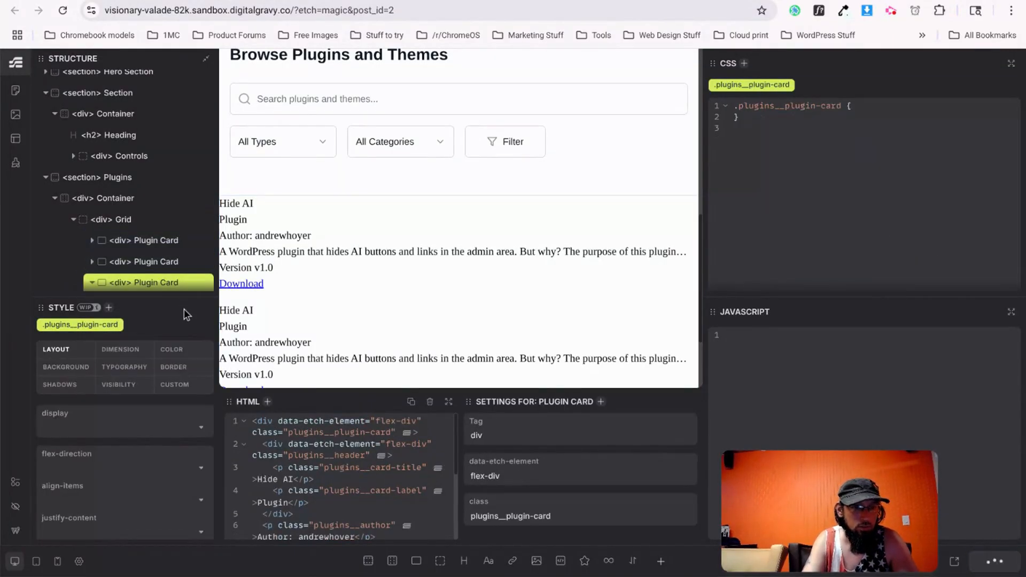
key("ctrl+Tab")
key("ctrl+shift+Tab")
key("ctrl+shift+Tab")
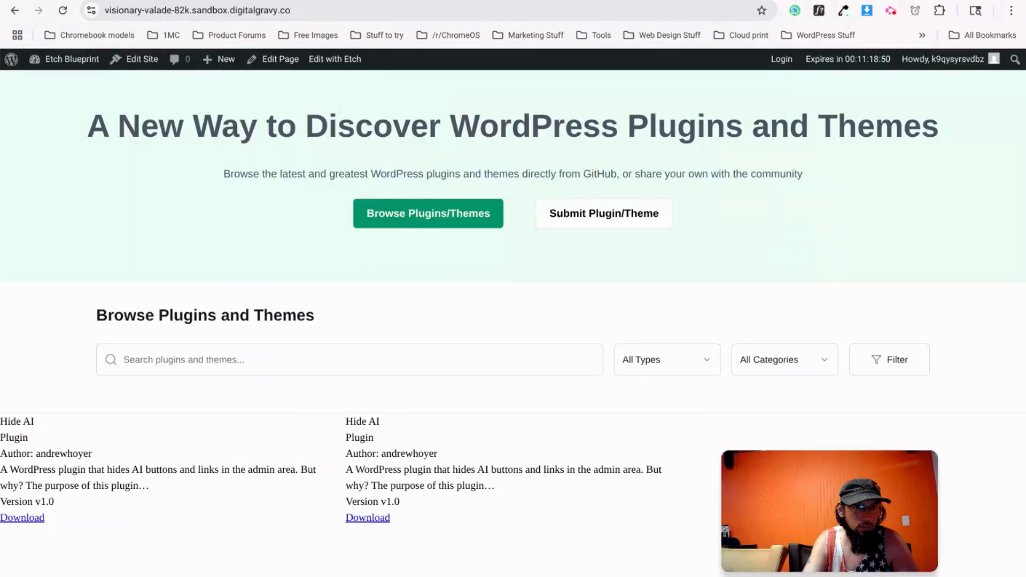
key("ctrl+r")
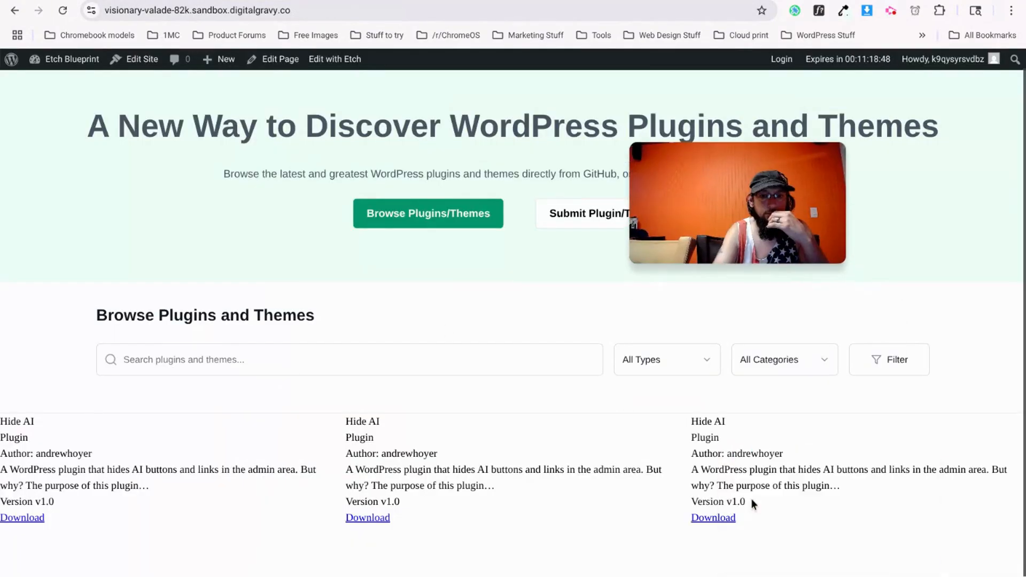
left_click_drag(684, 48, 766, 301)
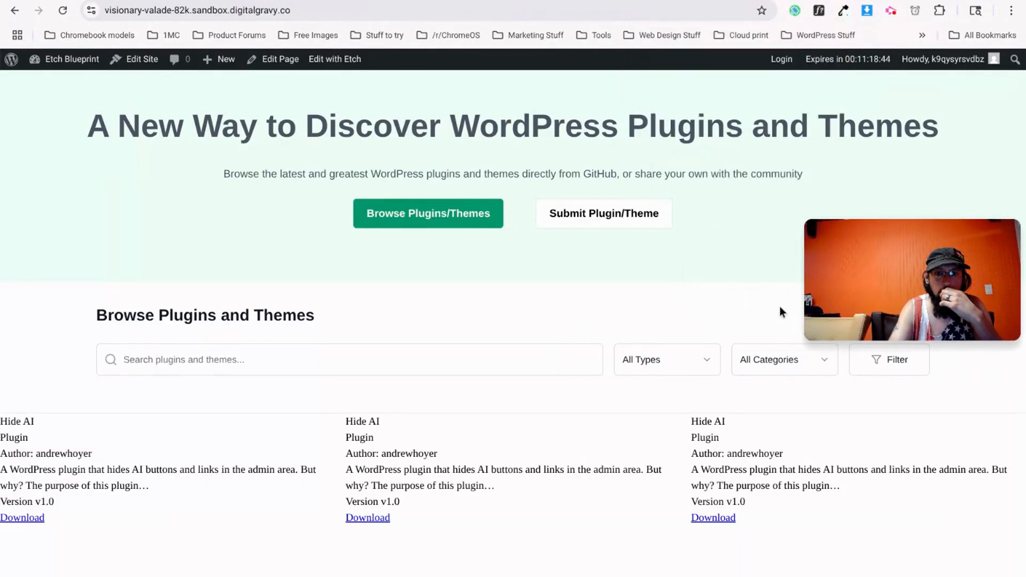
left_click_drag(879, 309, 788, 522)
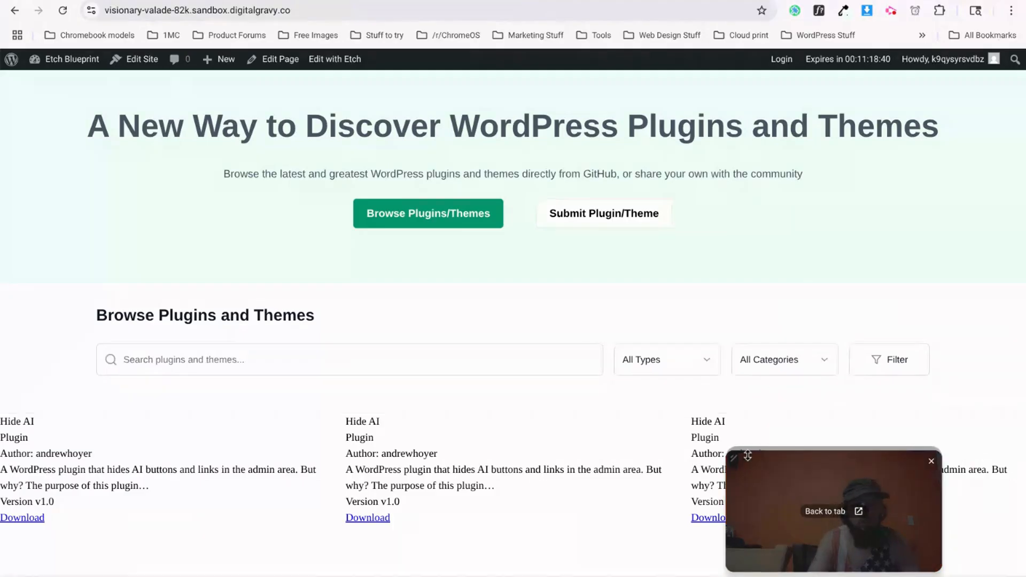
key("ctrl+Tab")
Delete the duplicate second Plugin Card so only one card remains.
key("ctrl+shift+Tab")
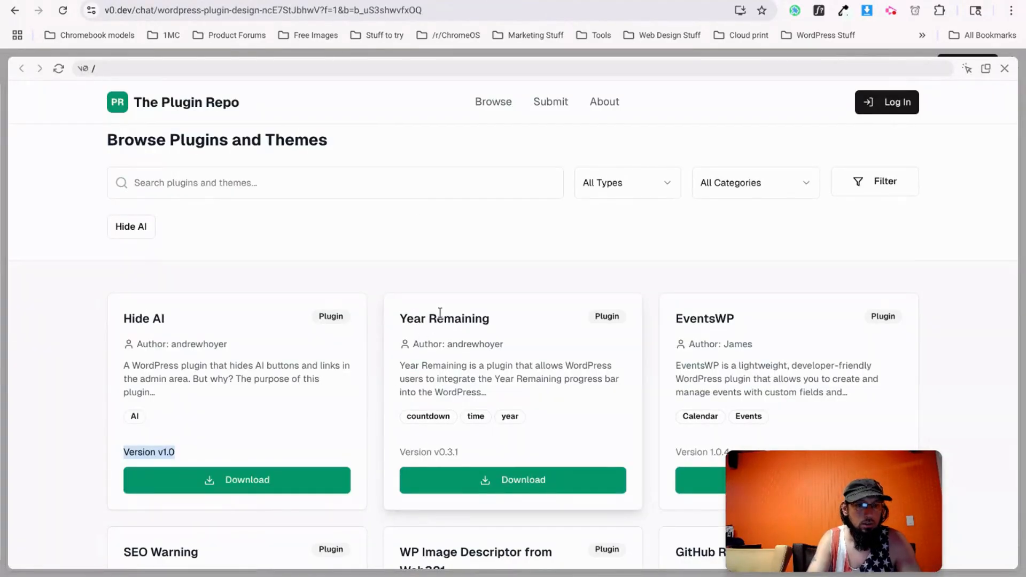
key("ctrl+Tab")
key("ctrl+Tab")
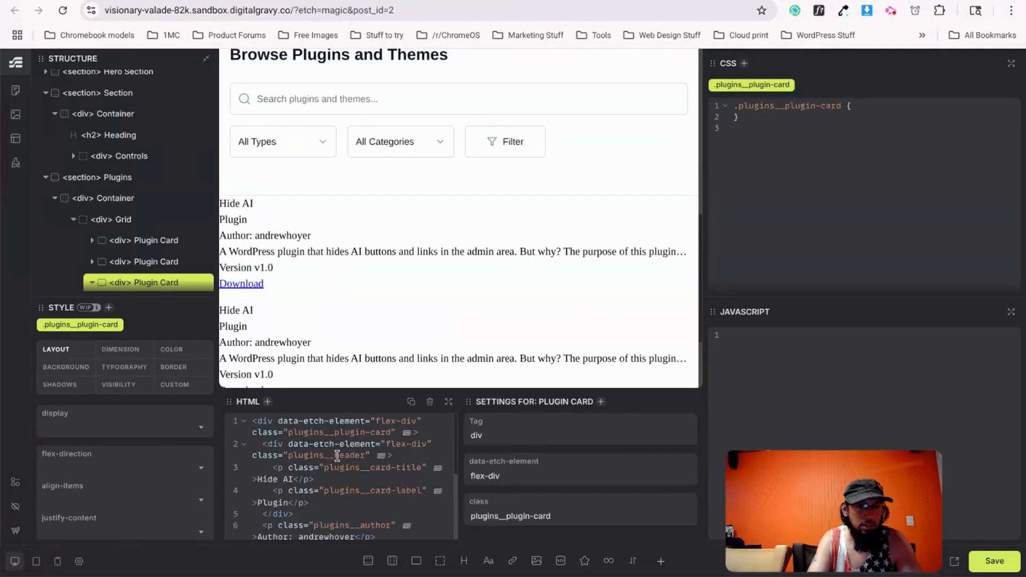
left_click(92, 241)
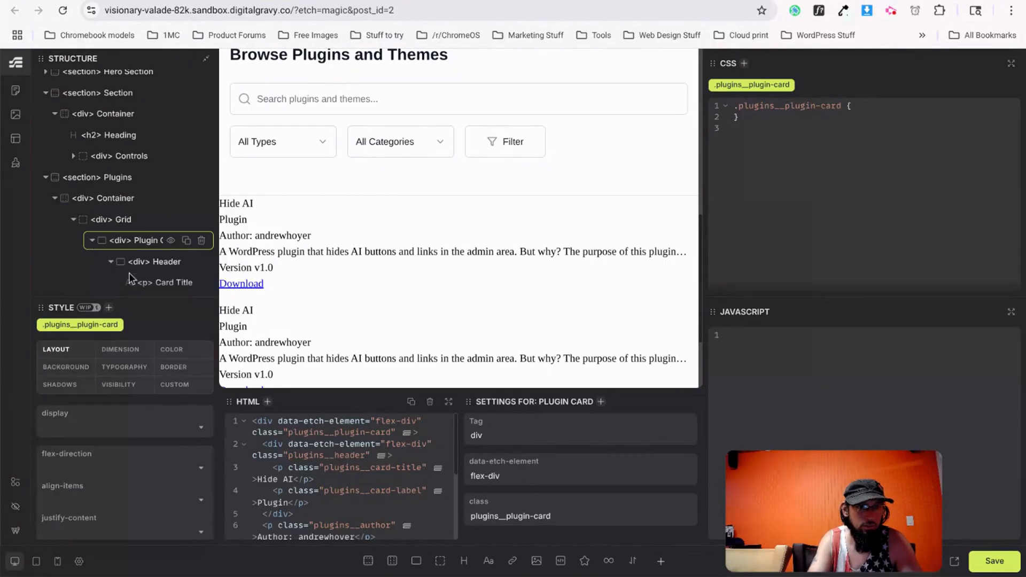
left_click(92, 240)
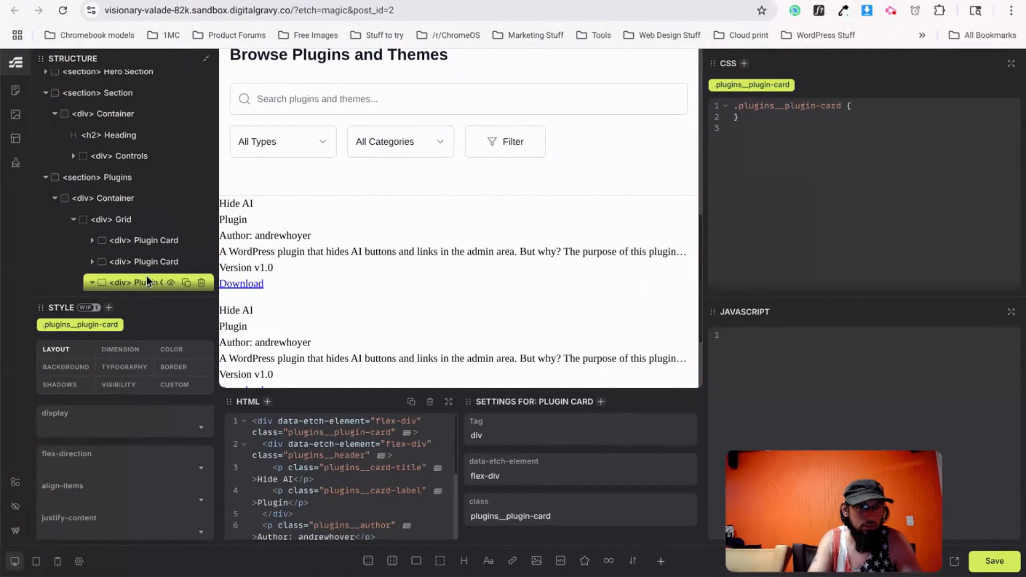
left_click(186, 262)
left_click(202, 261)
Change the Card Title element's tag from p to h3.
left_click(91, 247)
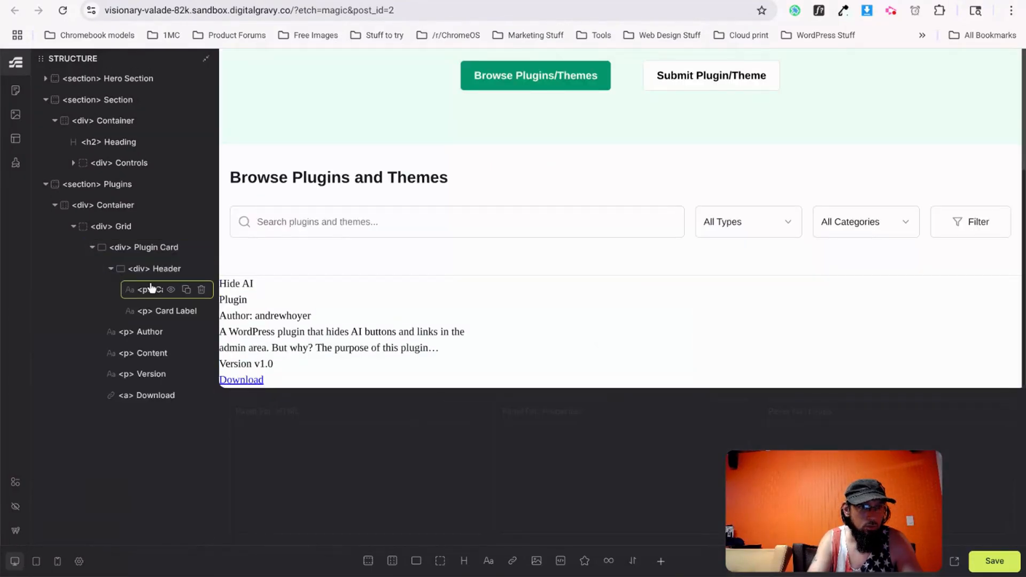
left_click(148, 291)
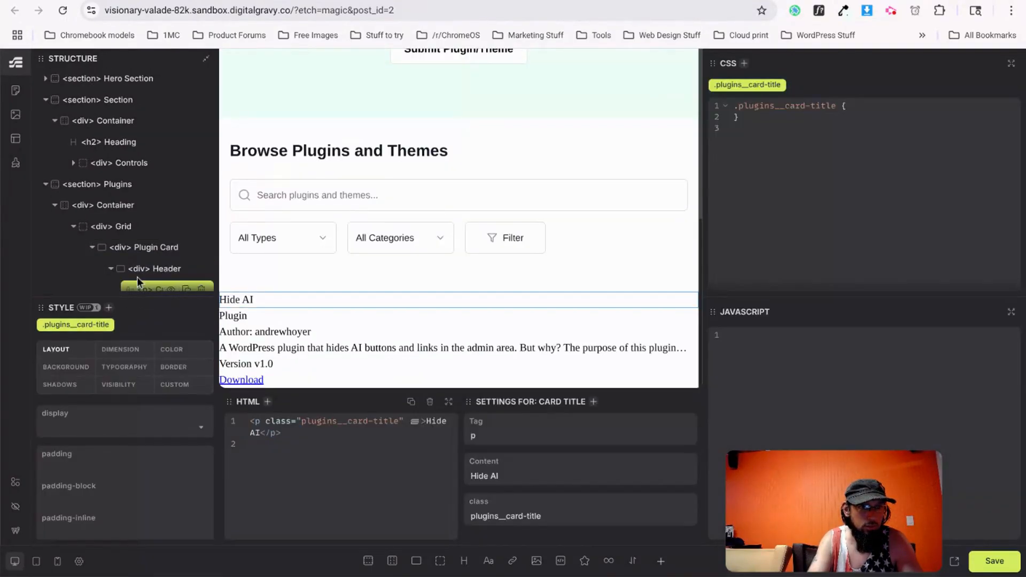
scroll(142, 274, "down", 1)
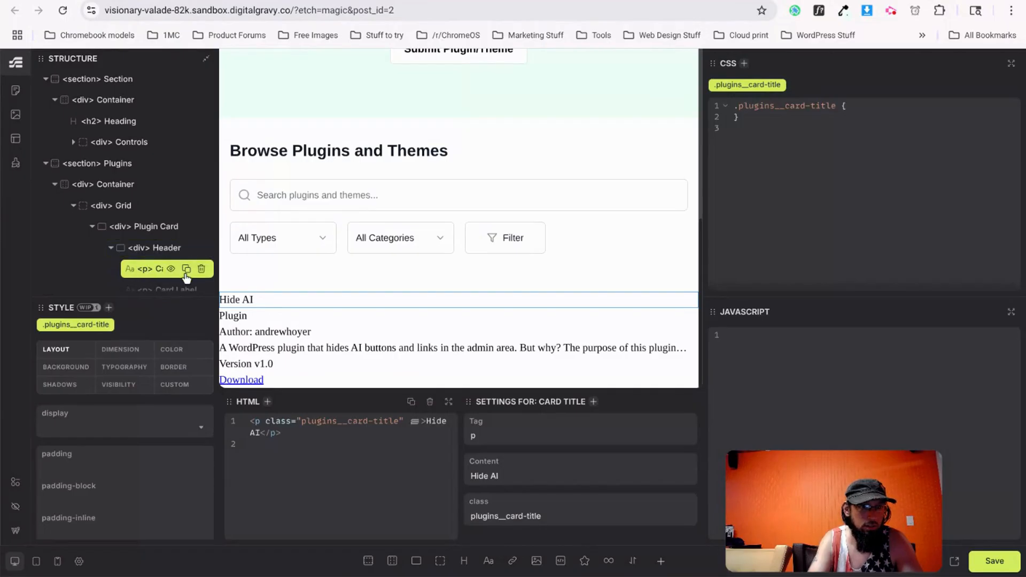
key("BackSpace")
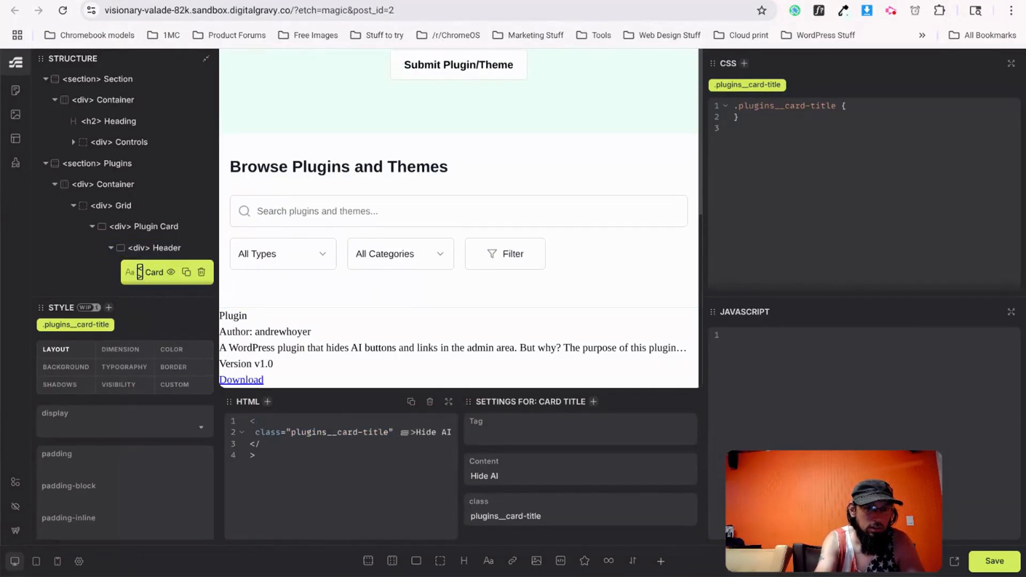
type("h")
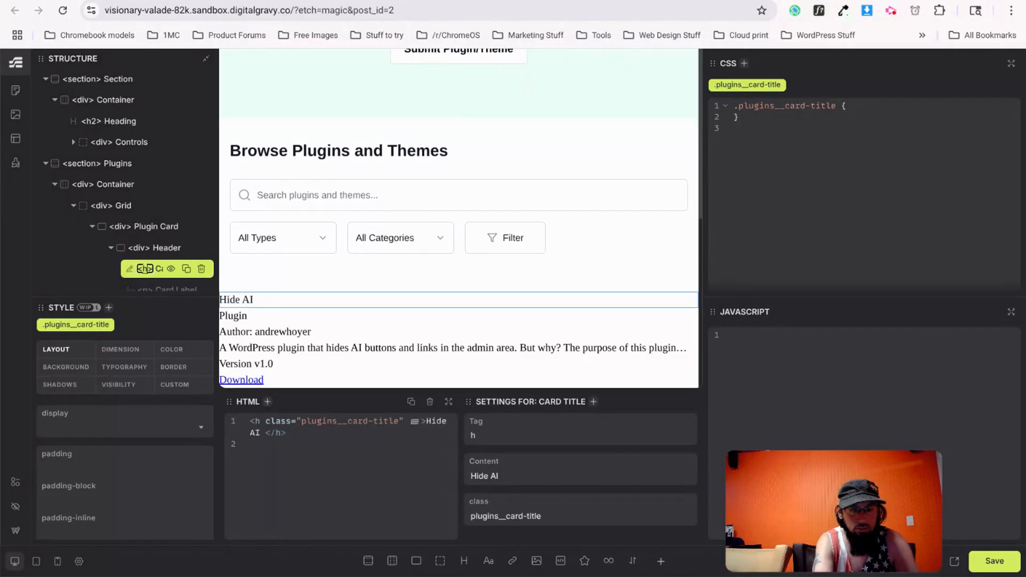
type("3")
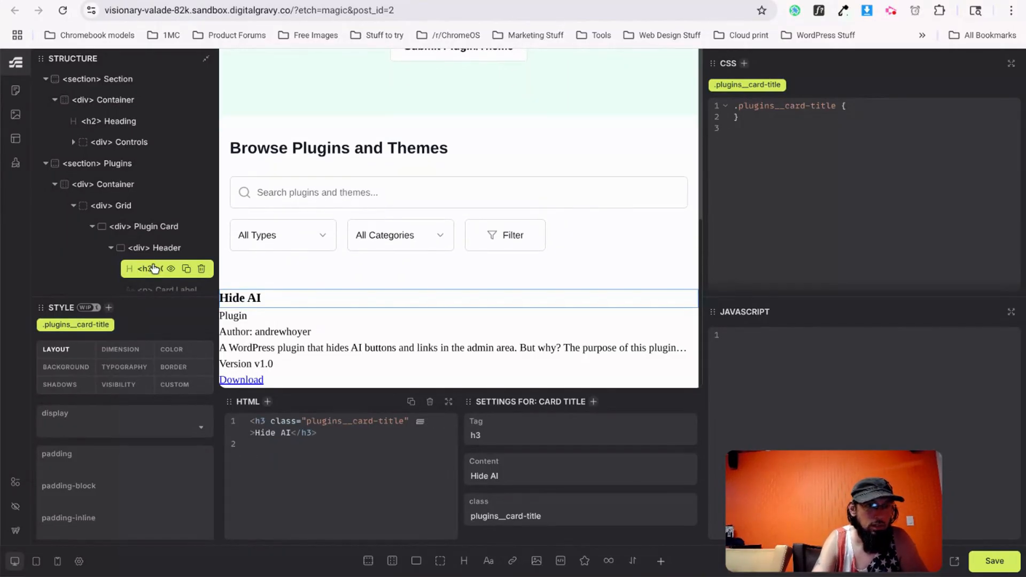
scroll(147, 266, "down", 1)
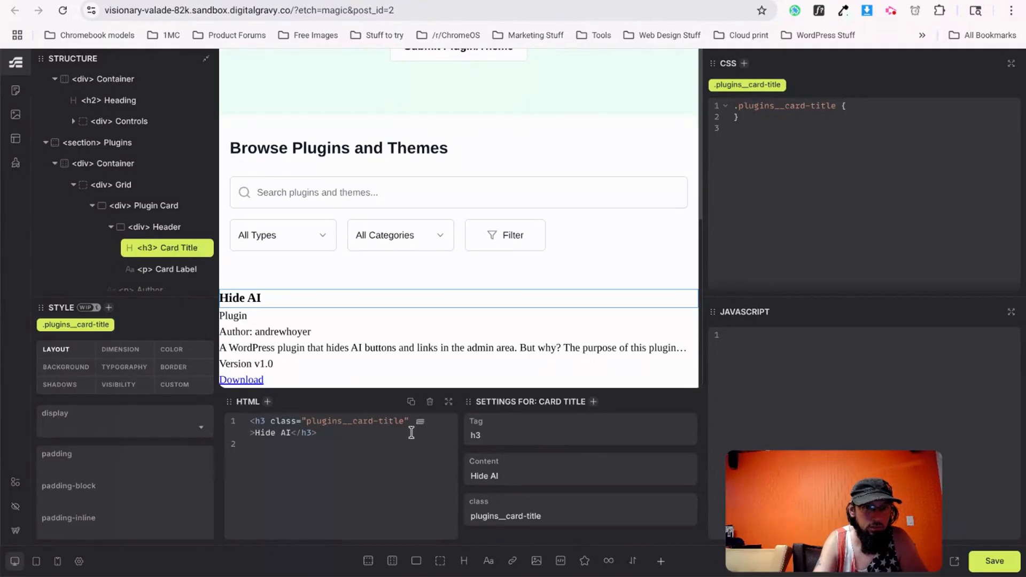
left_click_drag(270, 422, 246, 422)
left_click(324, 432)
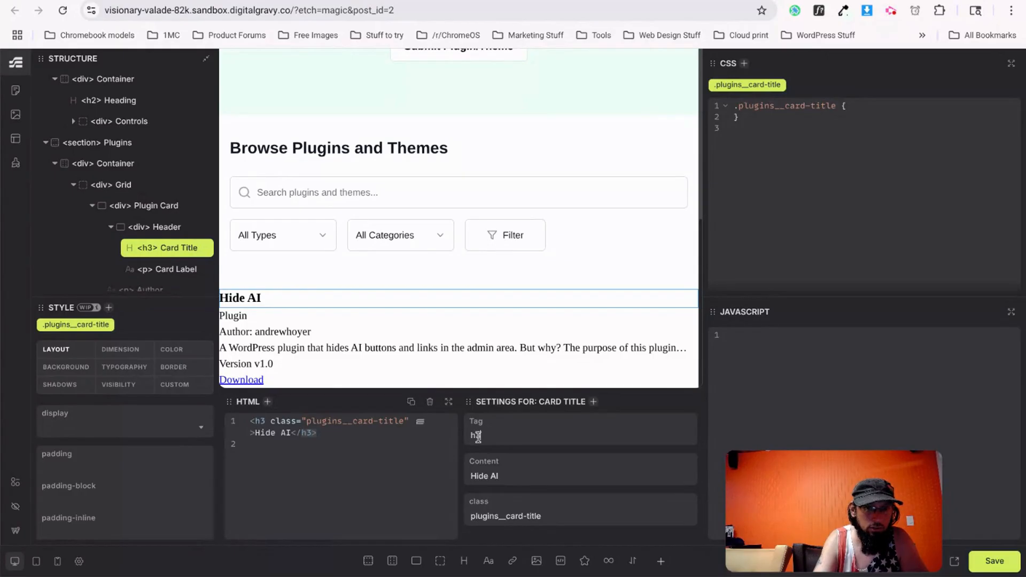
Compare the edited card against the v0.dev reference design.
key("alt+Tab")
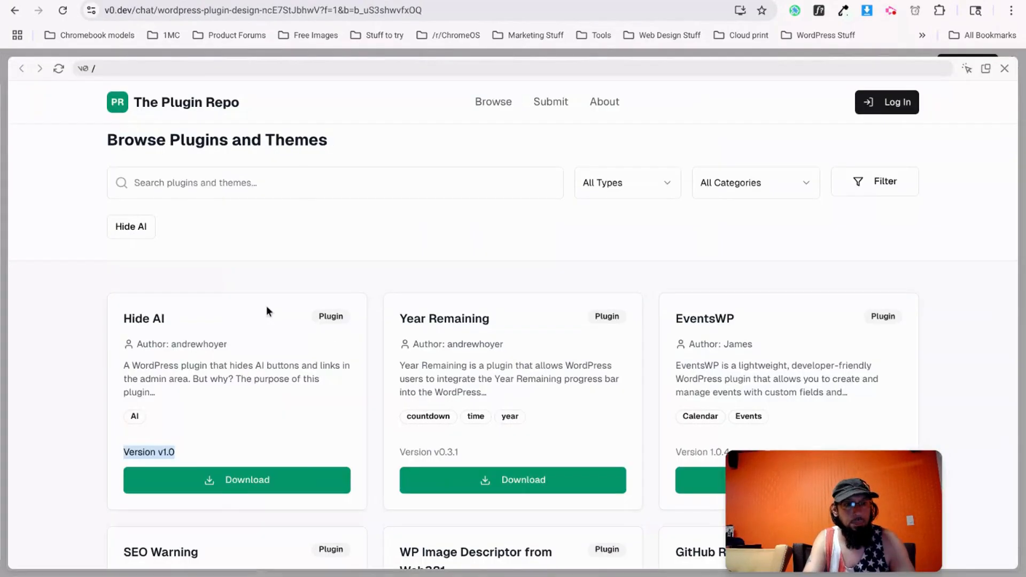
key("alt+Tab")
key("alt+Tab")
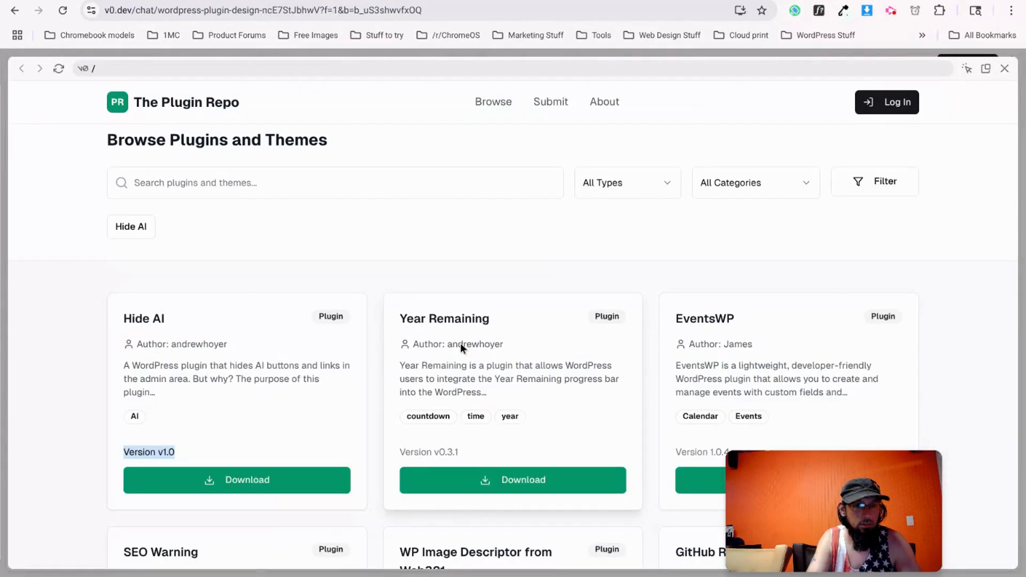
key("alt+Tab")
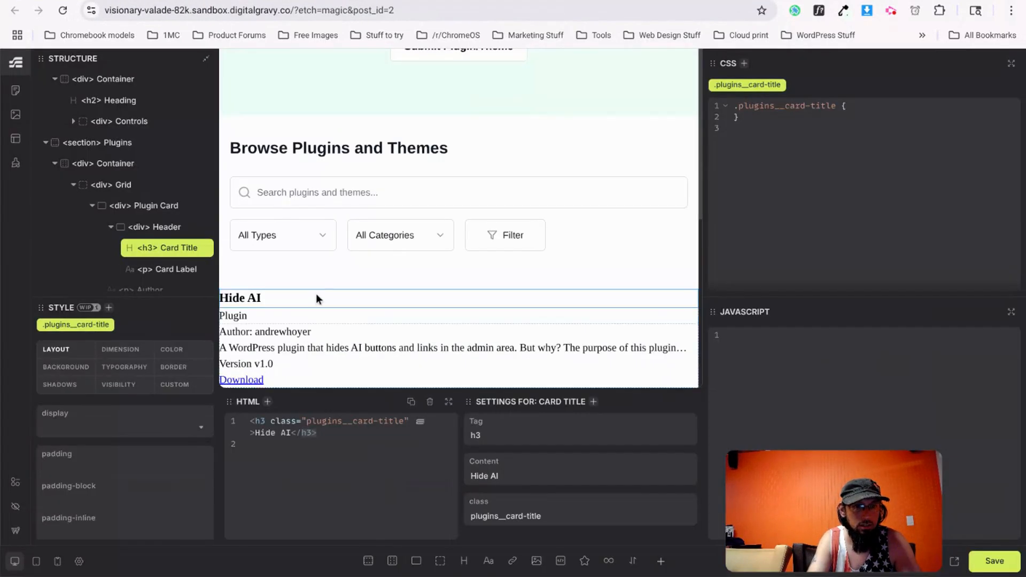
Add the 'button' class to the Download link and give it a --primary-green background.
left_click(279, 383)
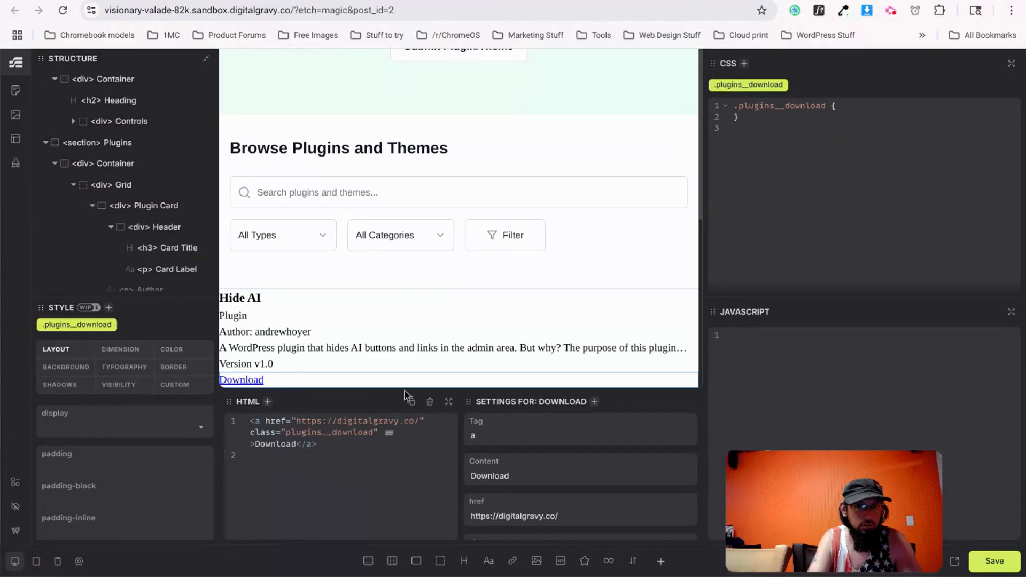
left_click(375, 432)
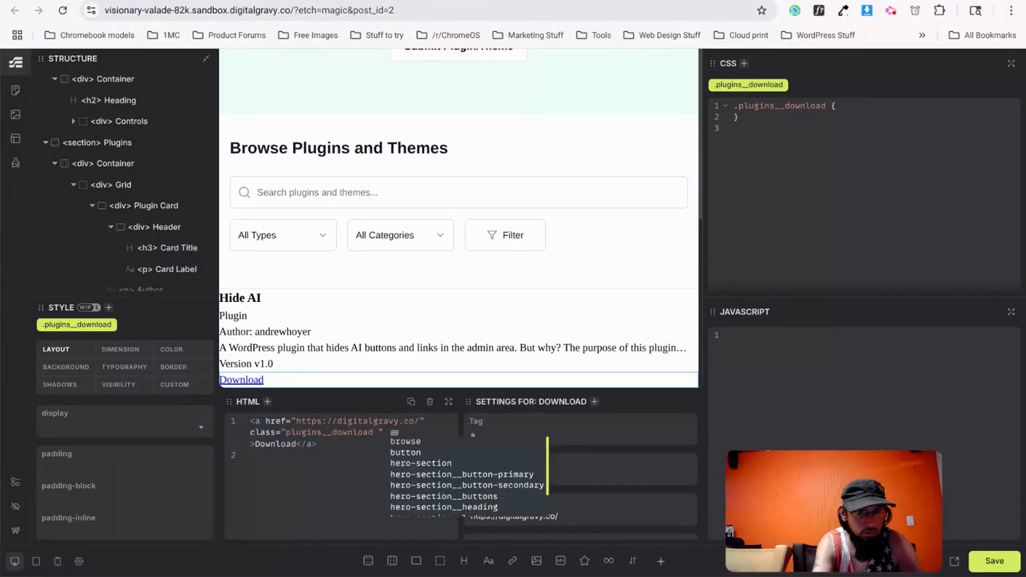
type("button")
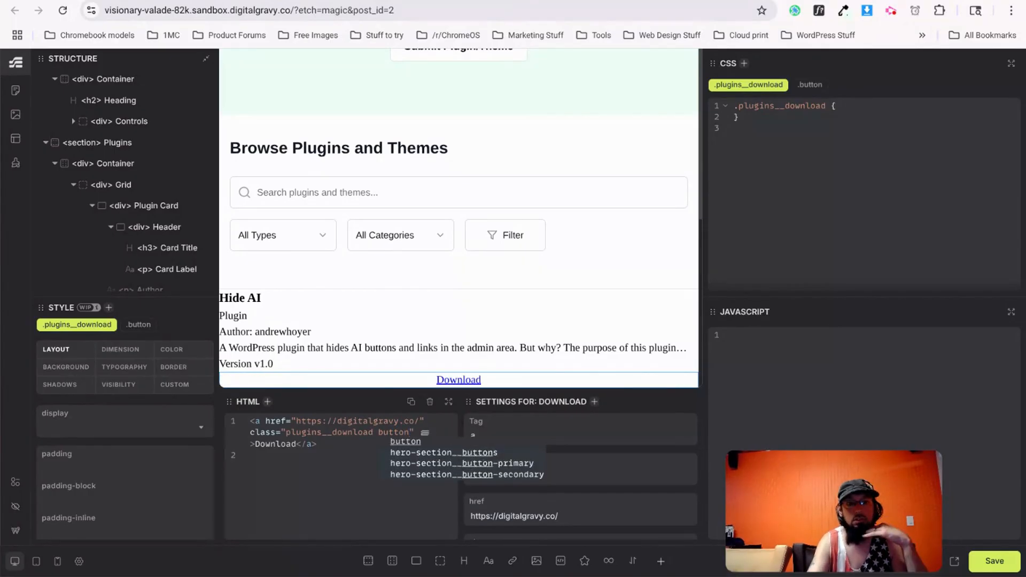
left_click(327, 488)
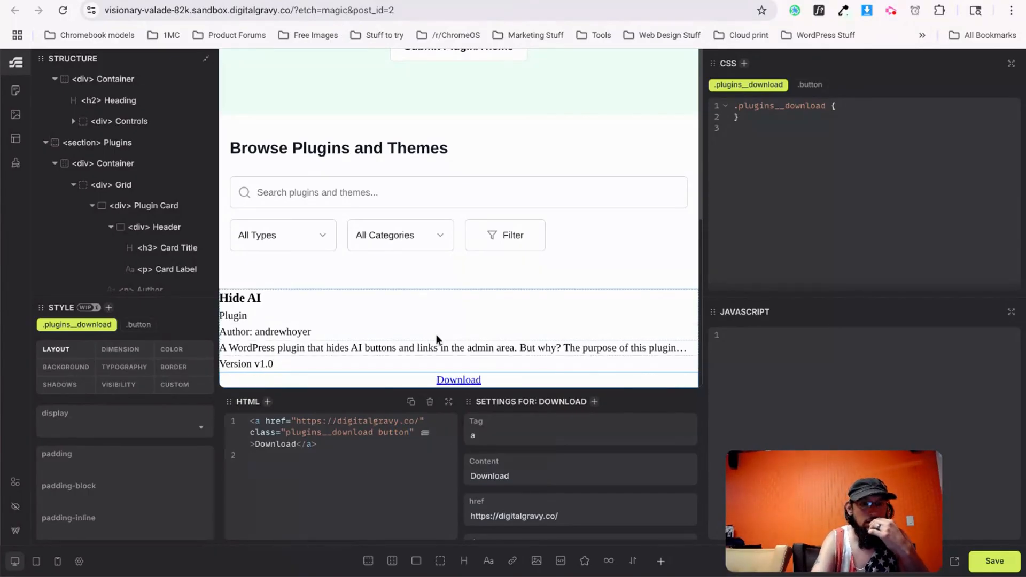
left_click(59, 368)
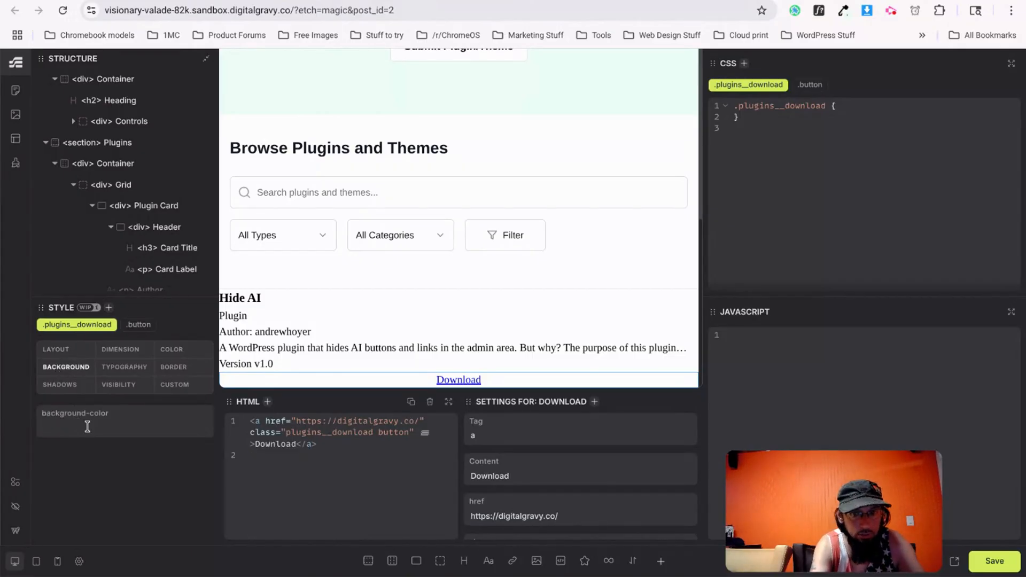
type("--primary-green")
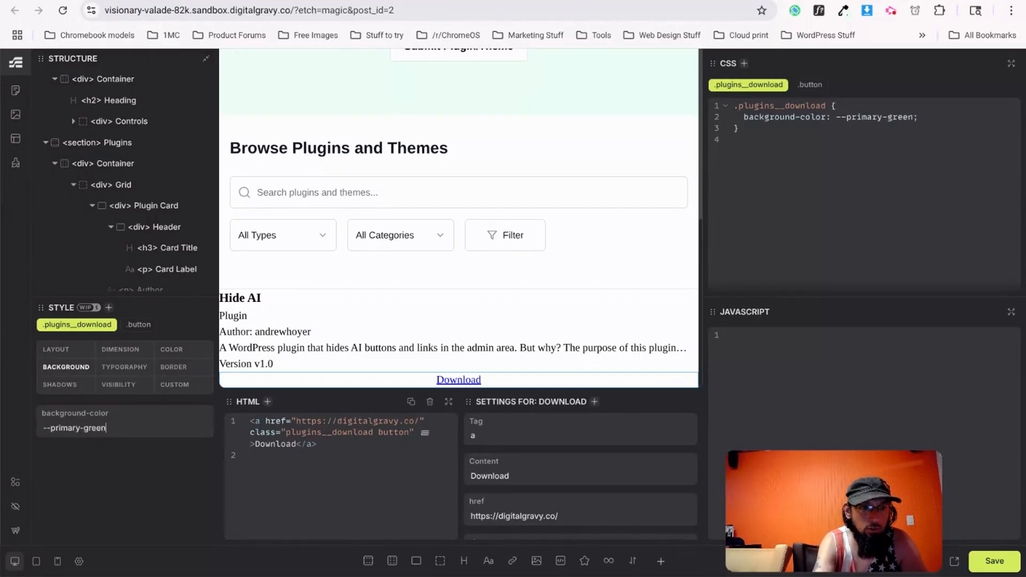
key("Return")
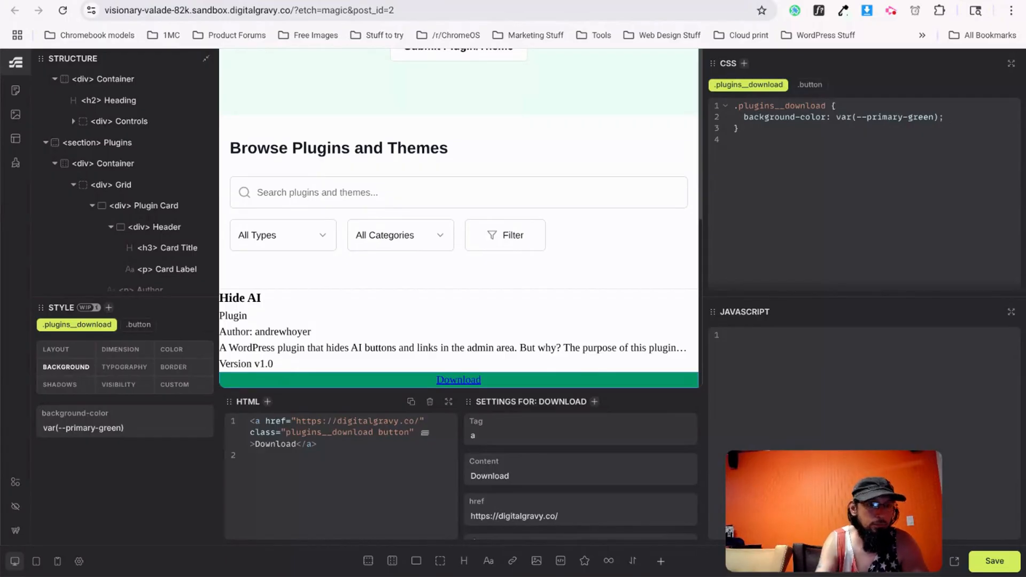
Make the Download text white and give the link 10px vertical padding.
left_click(122, 367)
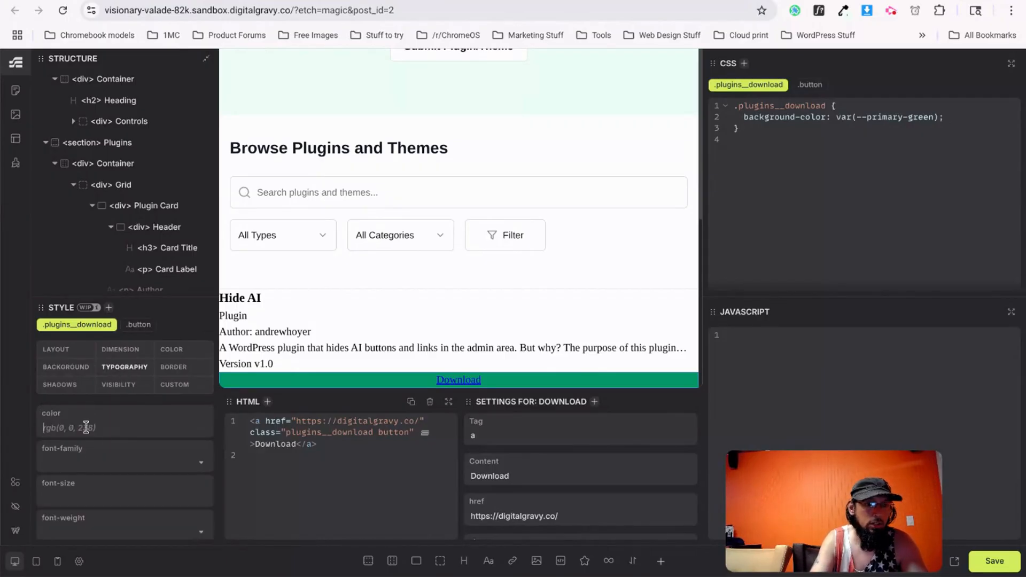
type("white")
scroll(130, 403, "down", 1)
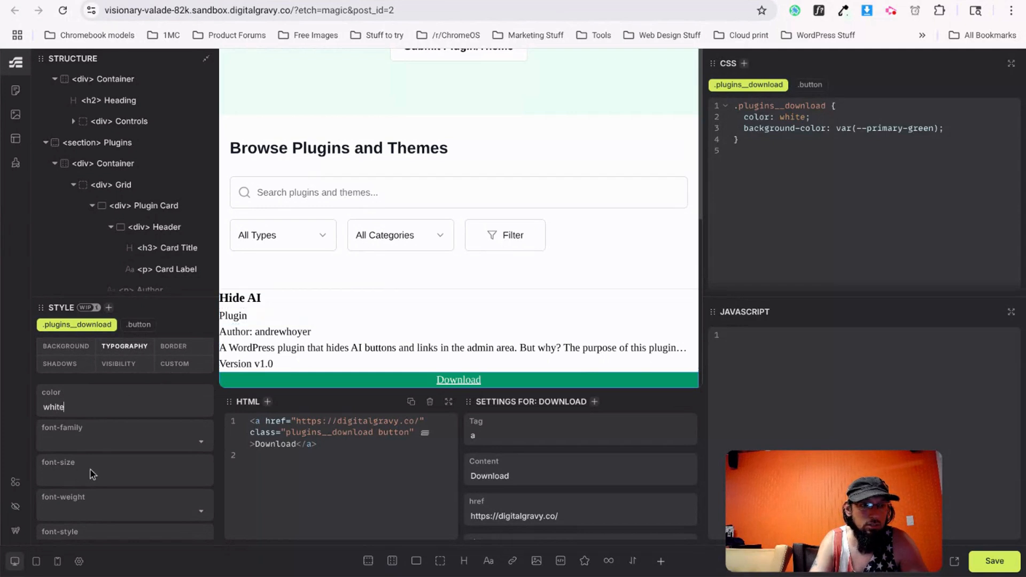
scroll(88, 440, "up", 1)
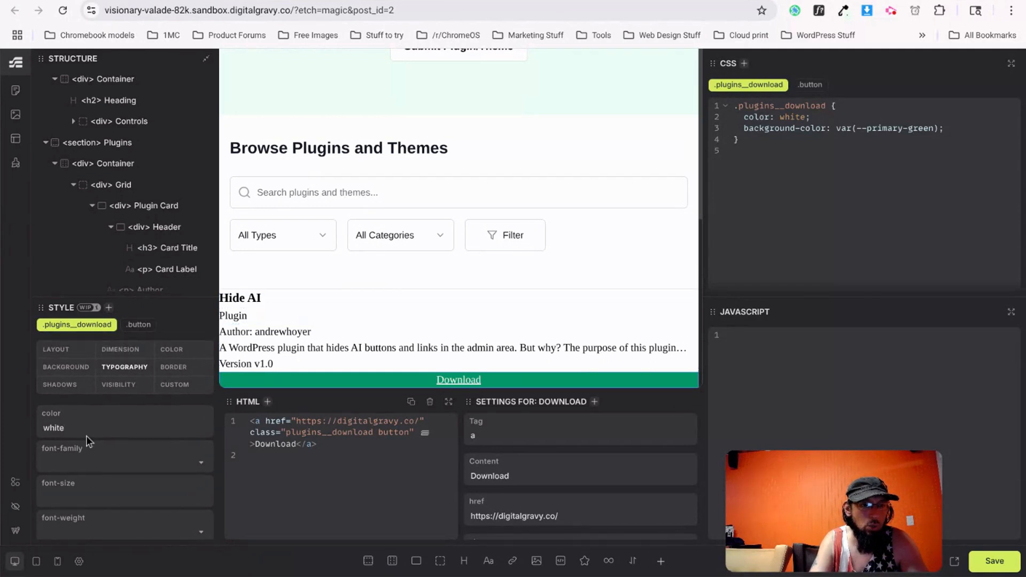
left_click(67, 352)
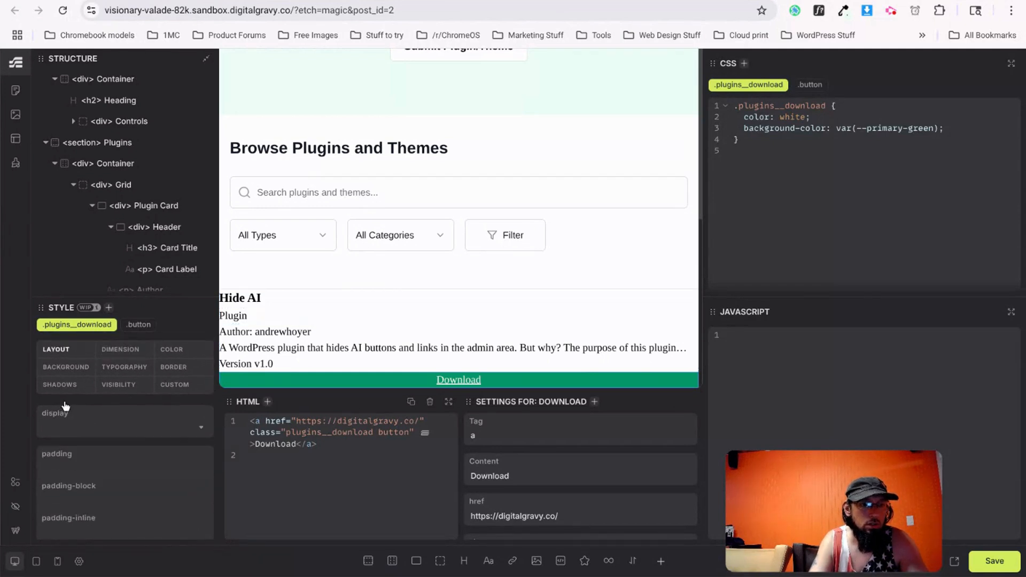
left_click(96, 498)
type("10px")
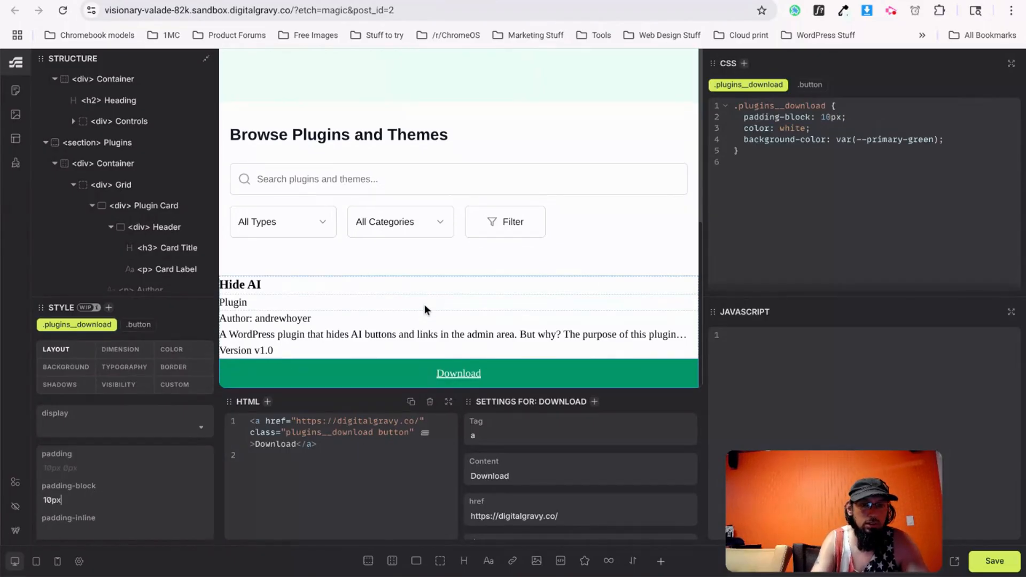
Round the Download button's corners with a 5px border radius.
left_click(177, 371)
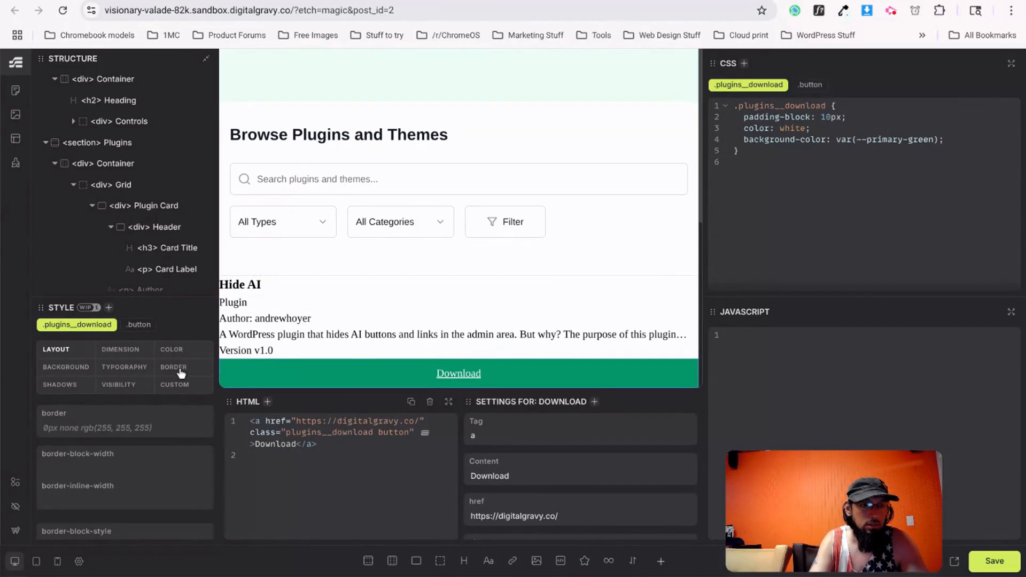
scroll(114, 483, "down", 5)
left_click(92, 490)
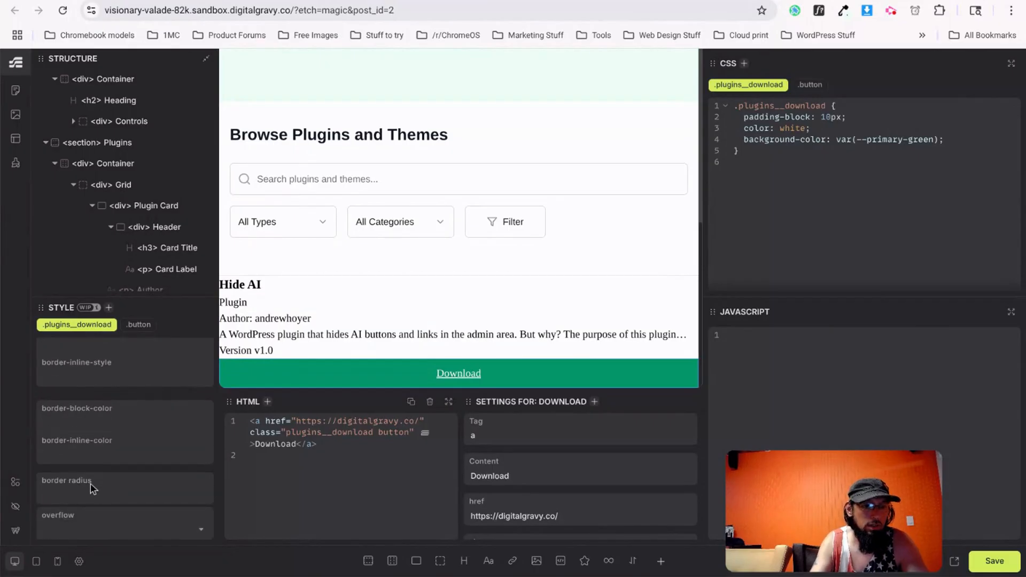
type("5px")
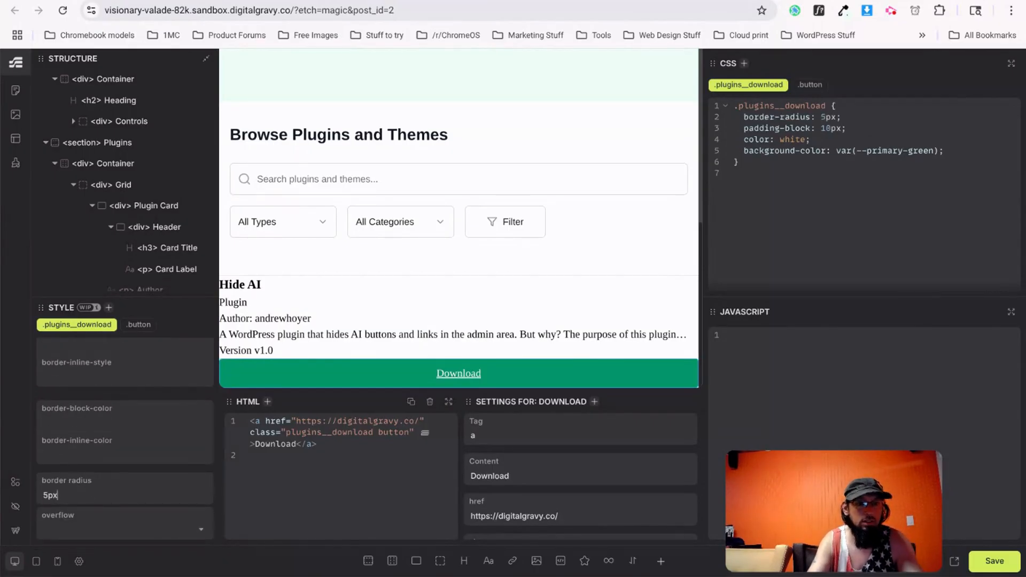
scroll(70, 488, "up", 5)
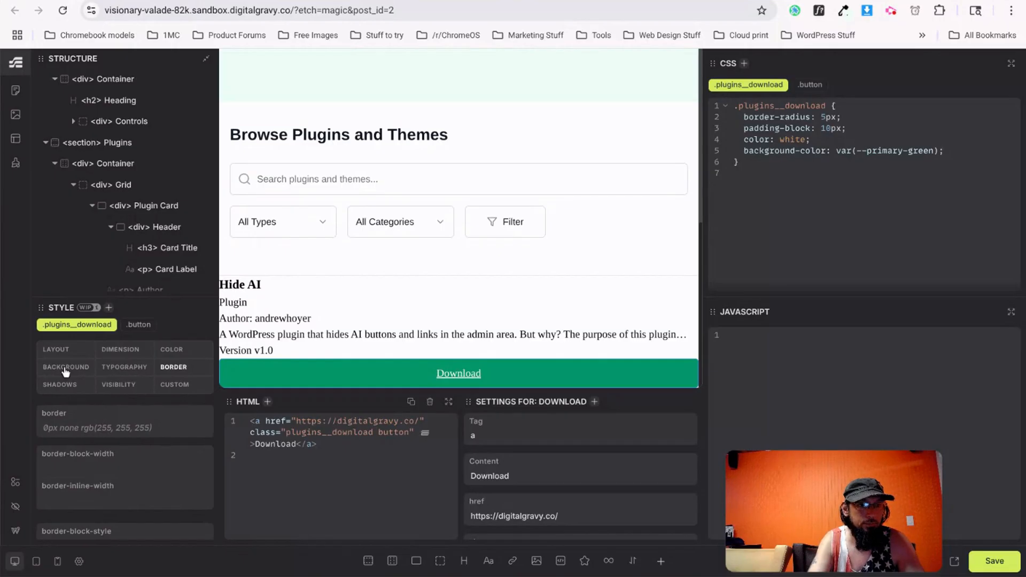
Set the Download text's decoration to none and its font weight to 800.
left_click(116, 374)
scroll(101, 492, "down", 2)
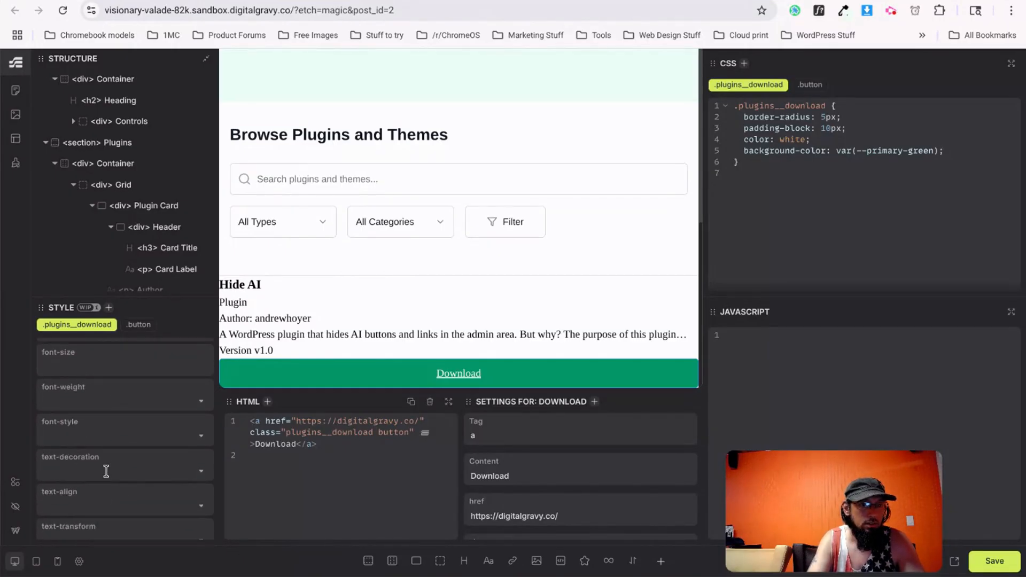
left_click(106, 470)
left_click(65, 501)
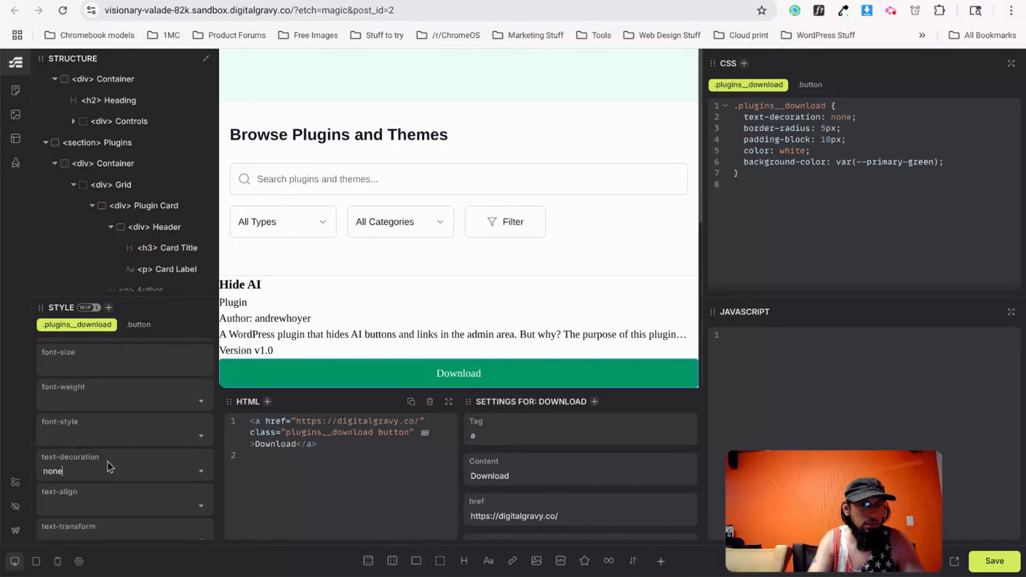
left_click(82, 400)
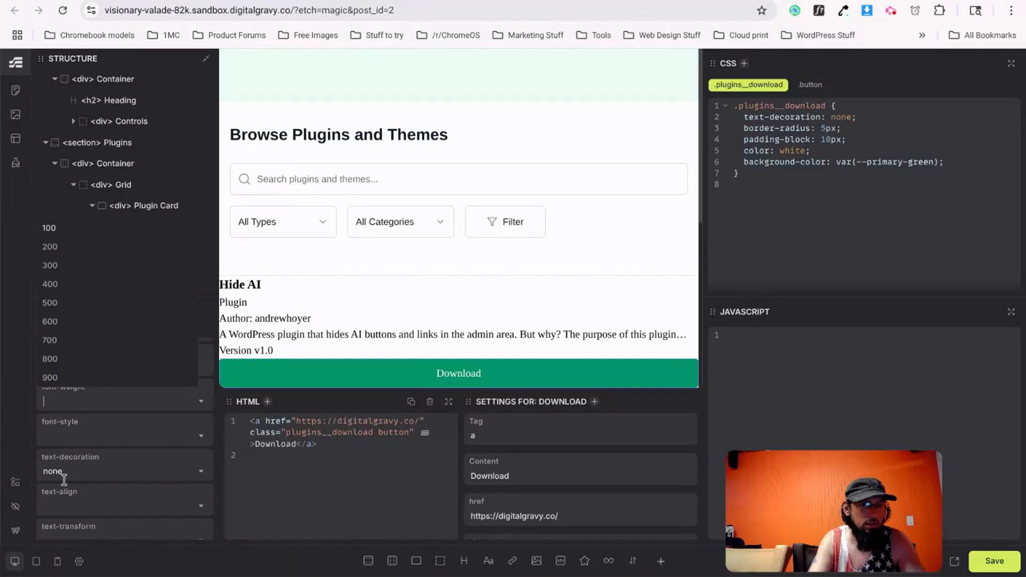
left_click(58, 366)
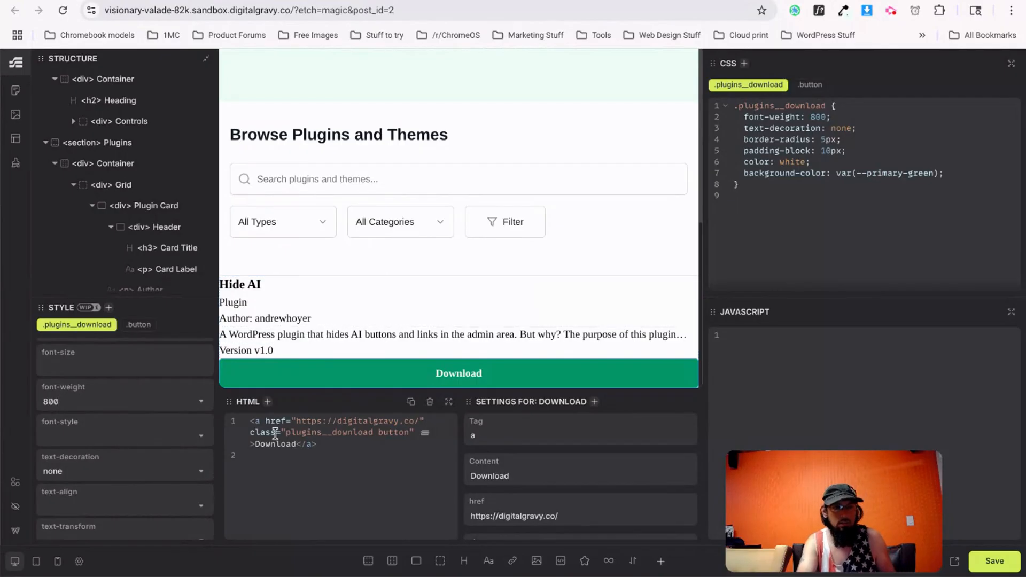
left_click(114, 145)
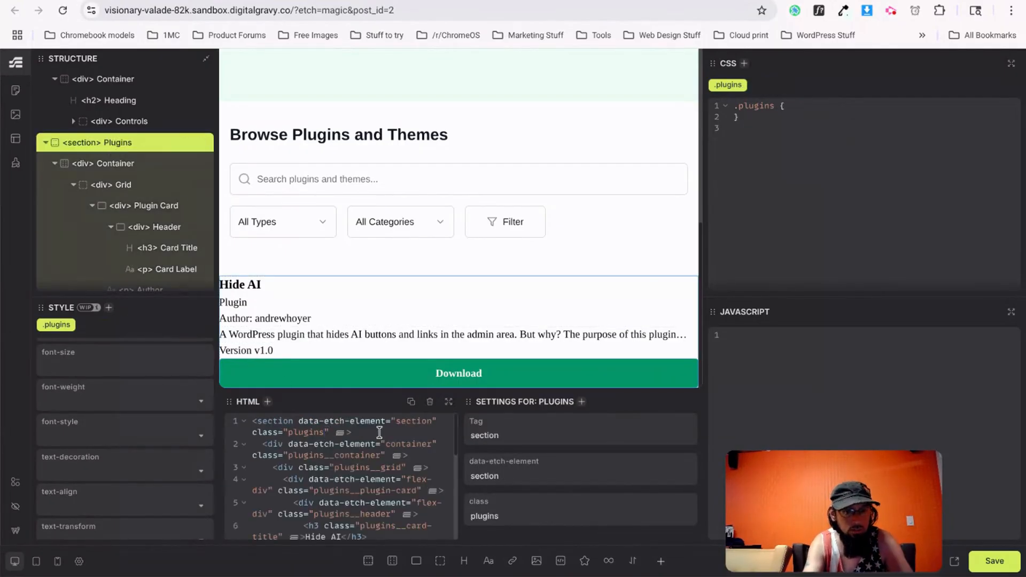
Append the 'section' class to the Plugins section and save the page.
type("seciont")
key("BackSpace")
key("BackSpace")
key("BackSpace")
key("BackSpace")
type("tion")
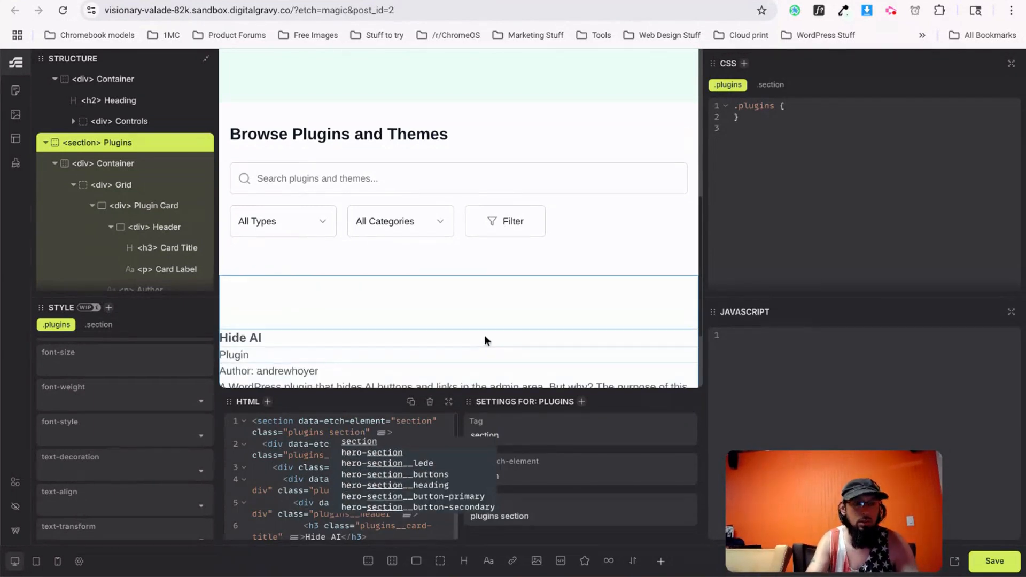
scroll(484, 340, "down", 2)
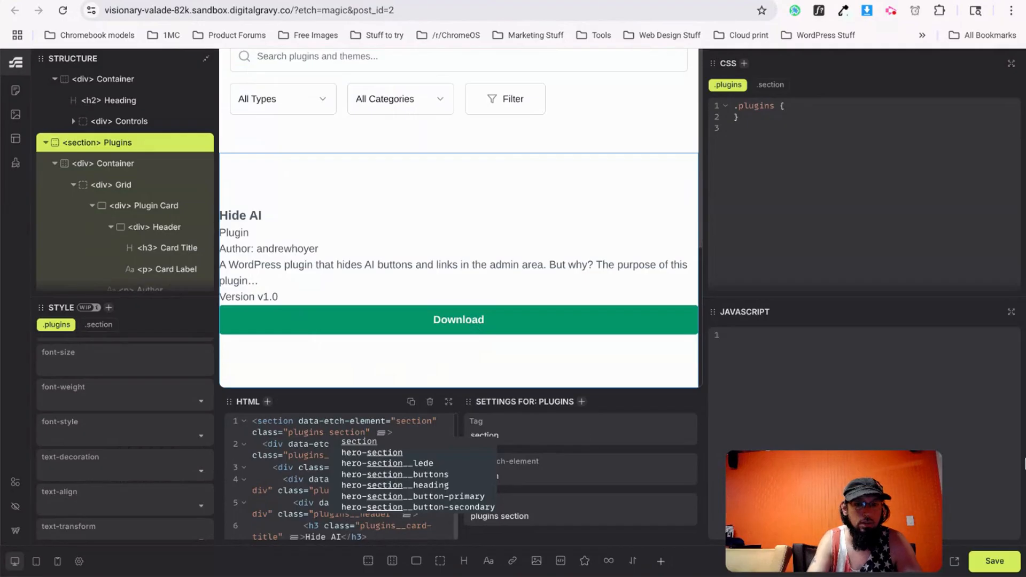
left_click(1005, 561)
Check the styled Hide AI card on the live page and compare it with v0.dev.
key("ctrl+Tab")
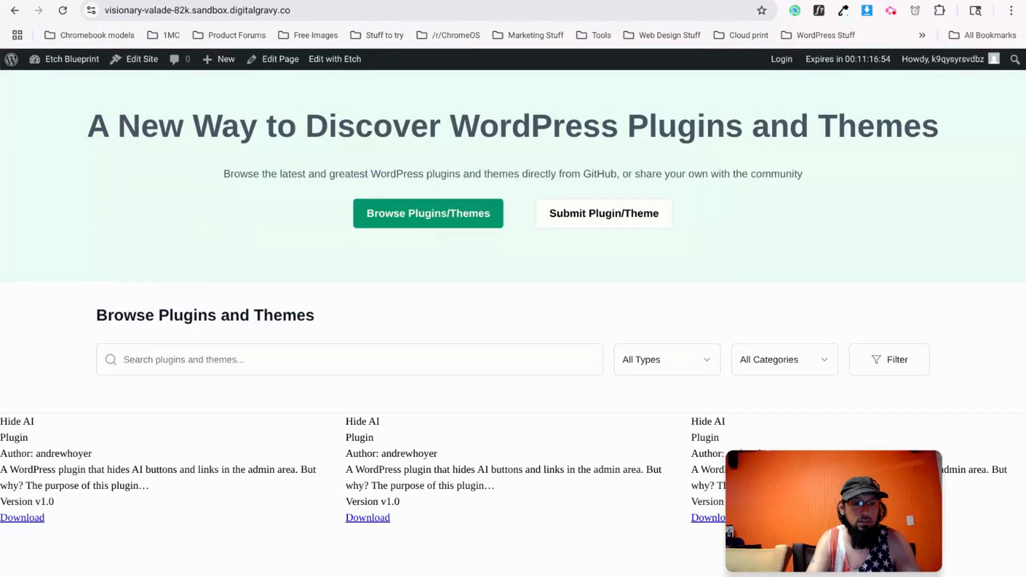
scroll(312, 401, "down", 1)
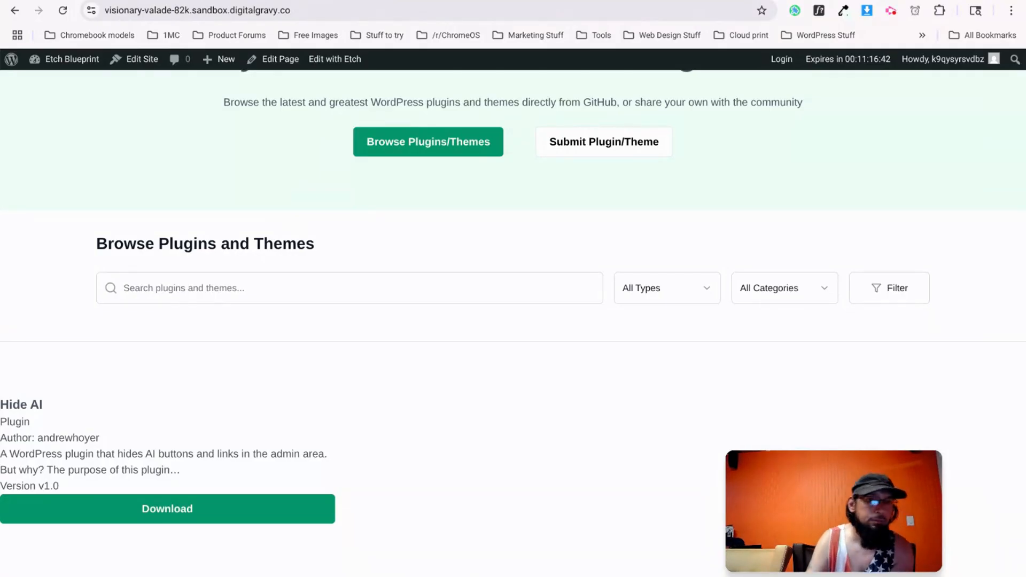
key("ctrl+shift+Tab")
key("ctrl+shift+Tab")
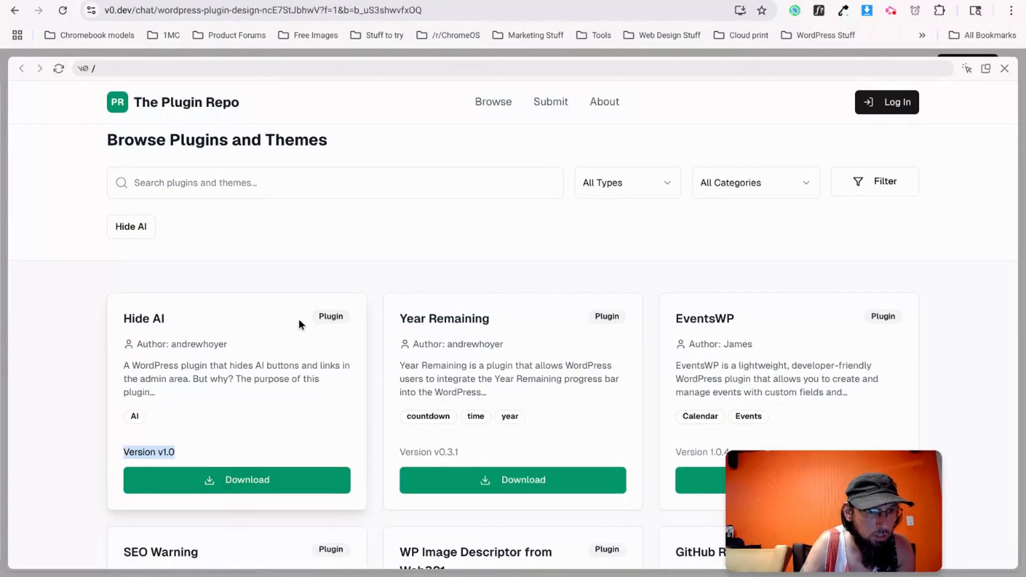
key("ctrl+Tab")
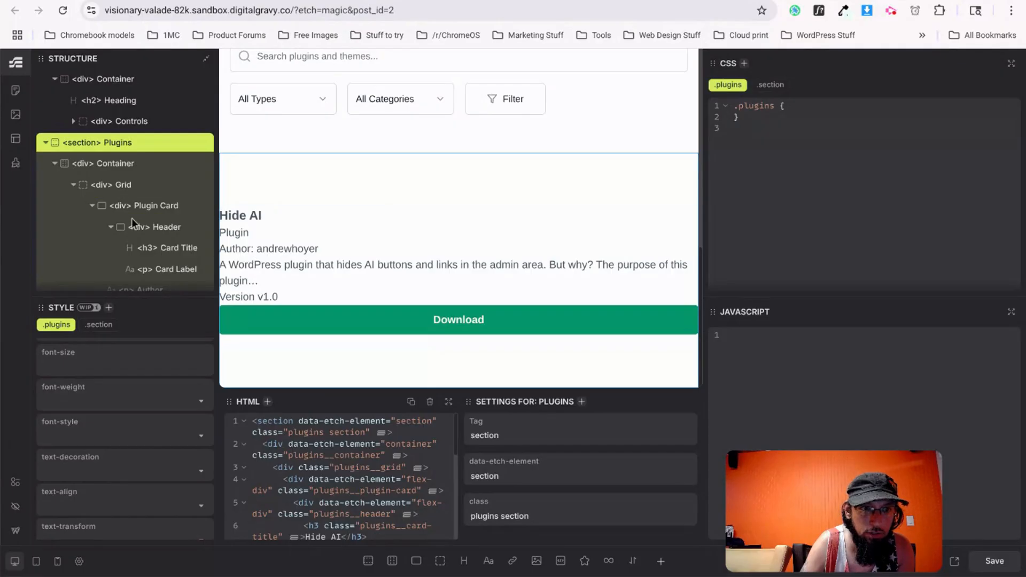
Add 'p { margin-block-end: 1rem; }' to the Plugin Card CSS, save, and check the live page.
left_click(145, 207)
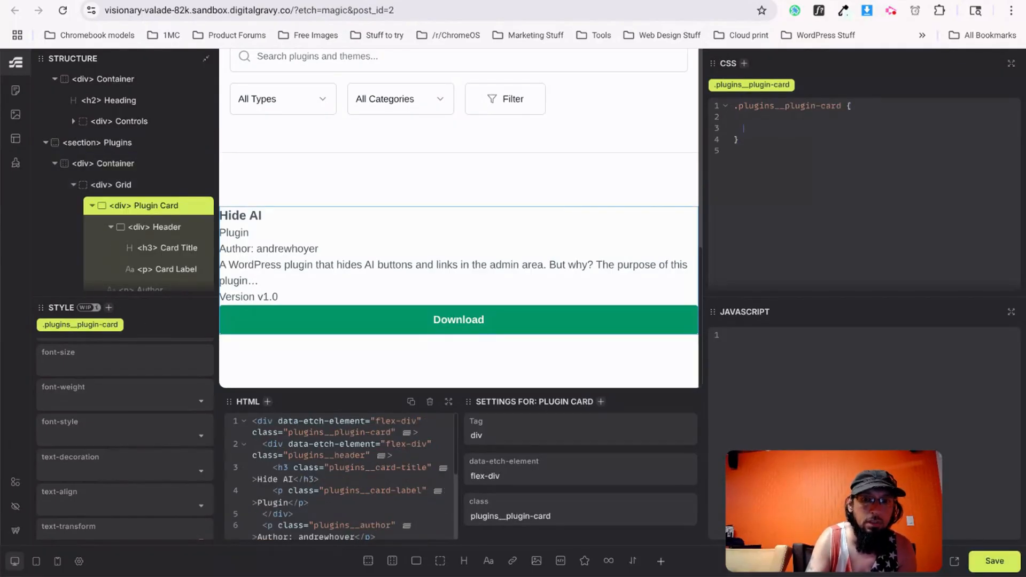
type("p {     ")
type("m")
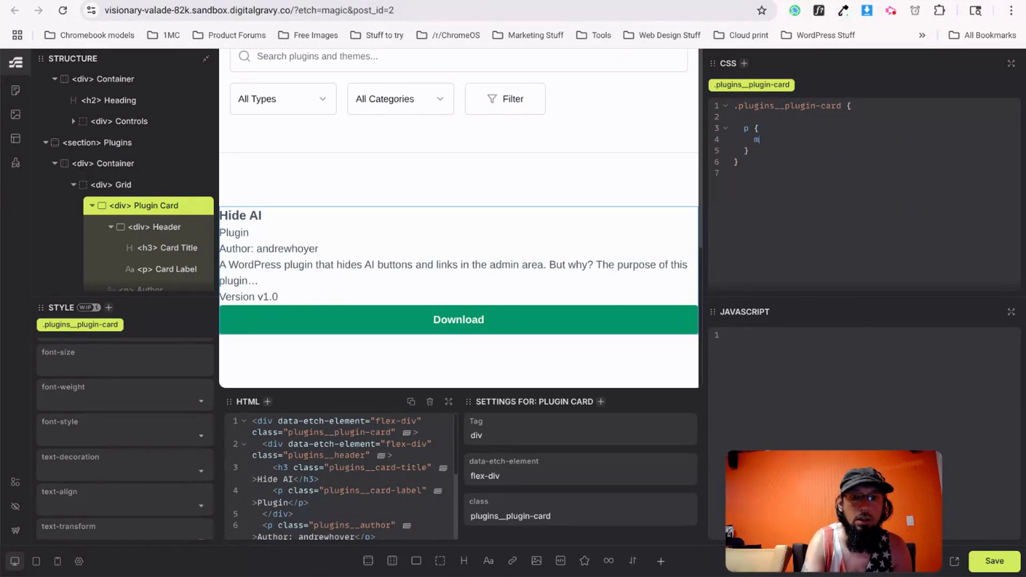
type("argin-block")
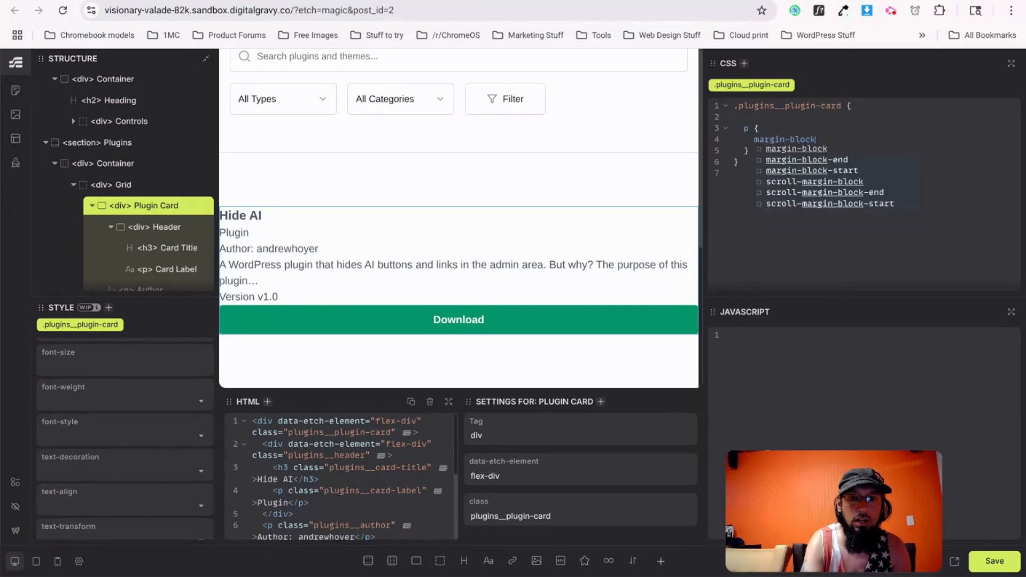
type("-end")
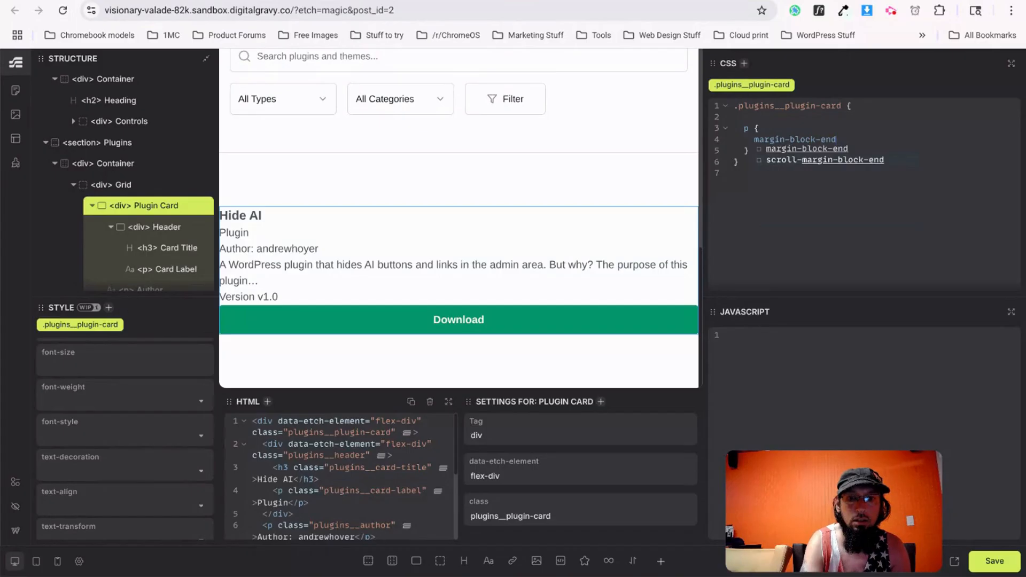
type(": 1rem;")
key("ctrl+s")
left_click(444, 1)
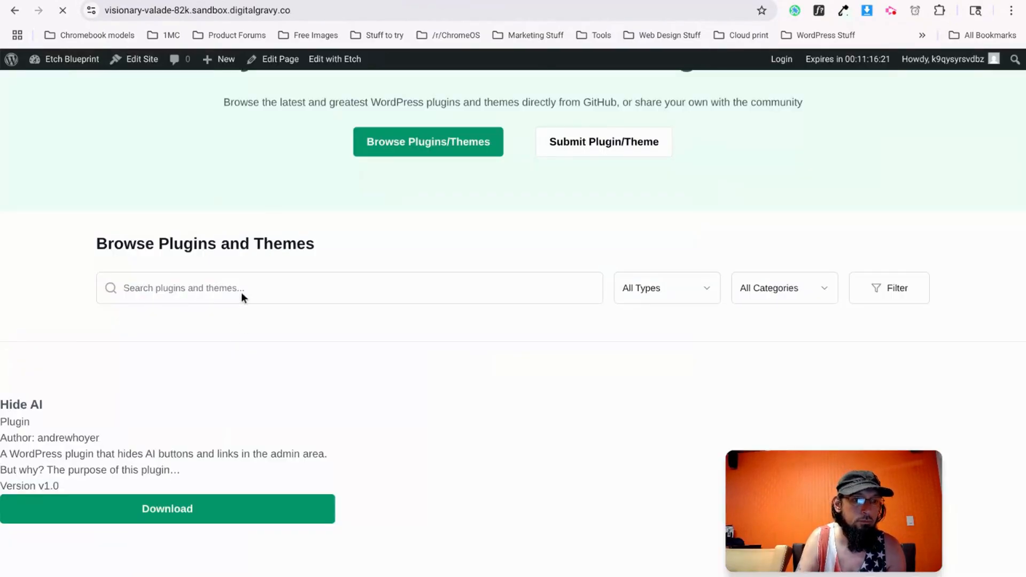
scroll(126, 406, "down", 1)
key("ctrl+Tab")
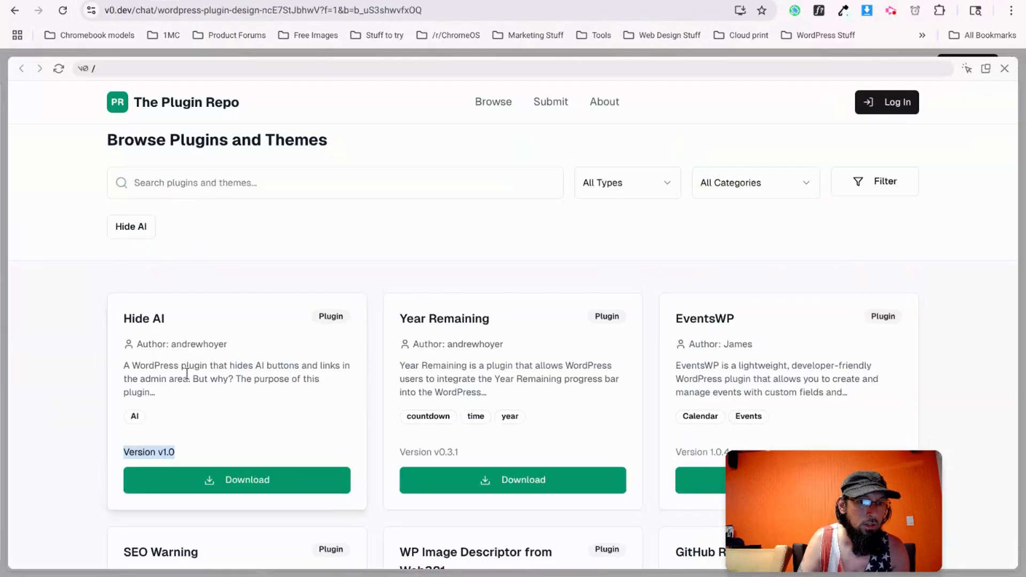
key("ctrl+shift+Tab")
left_click(321, 1)
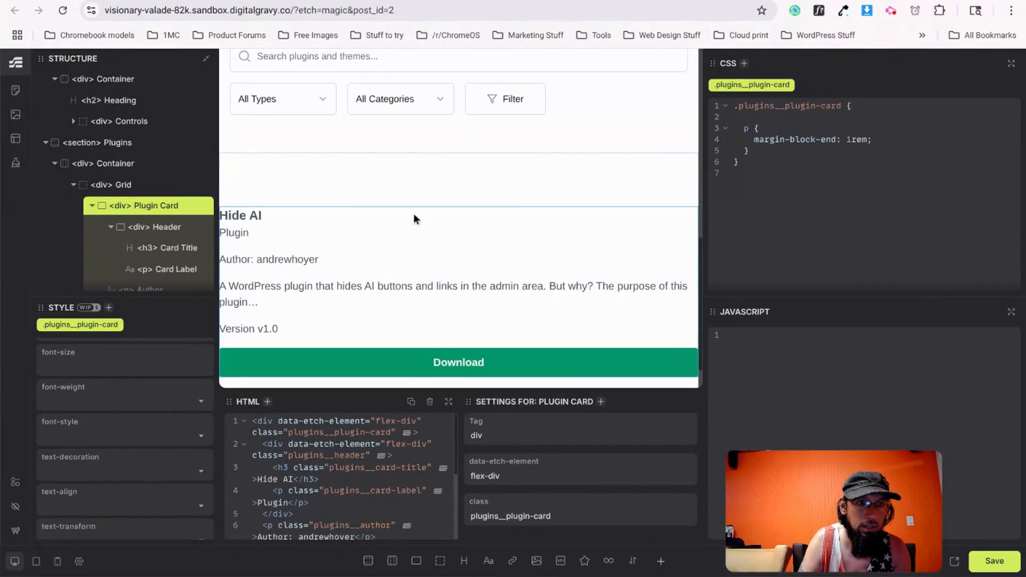
scroll(91, 424, "up", 3)
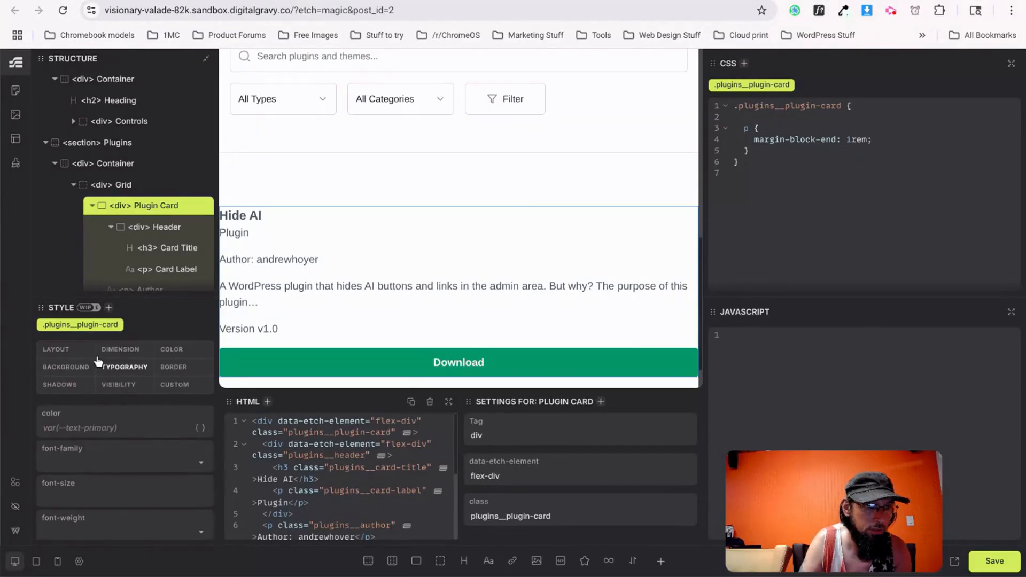
Set the Plugin Card's padding to 1.5rem.
left_click(67, 350)
scroll(76, 481, "down", 5)
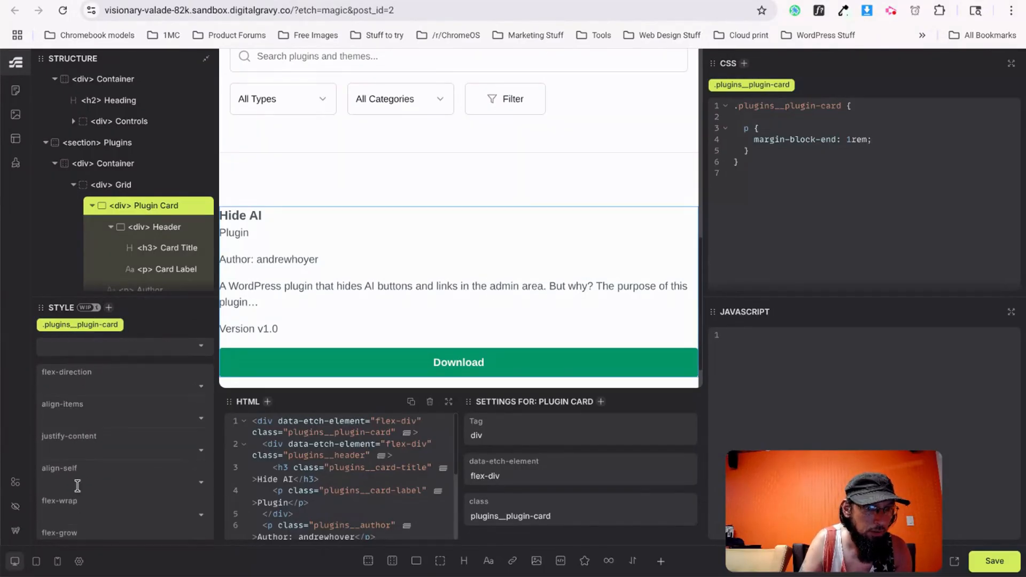
scroll(79, 474, "down", 3)
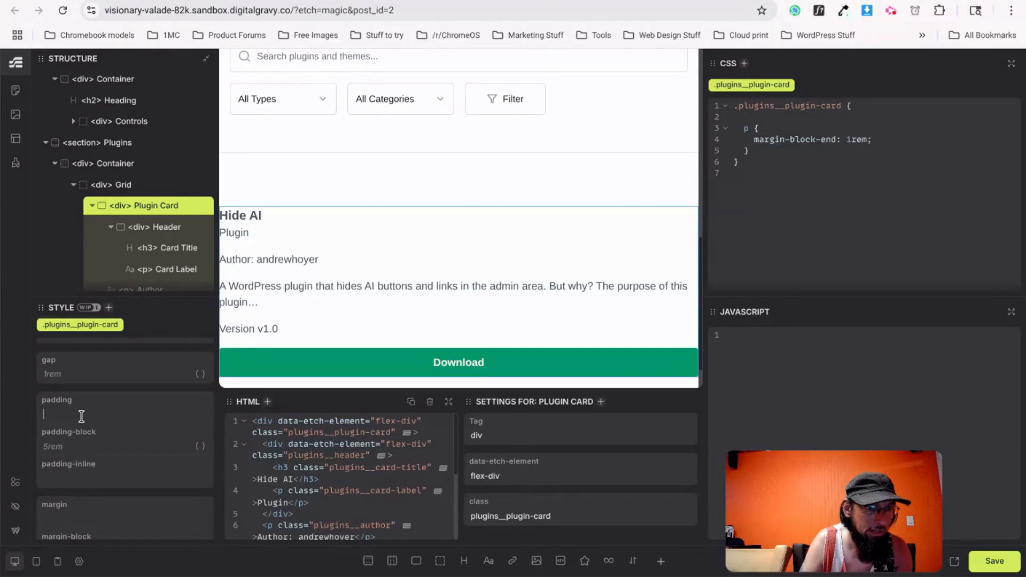
left_click(82, 416)
type("1rem;")
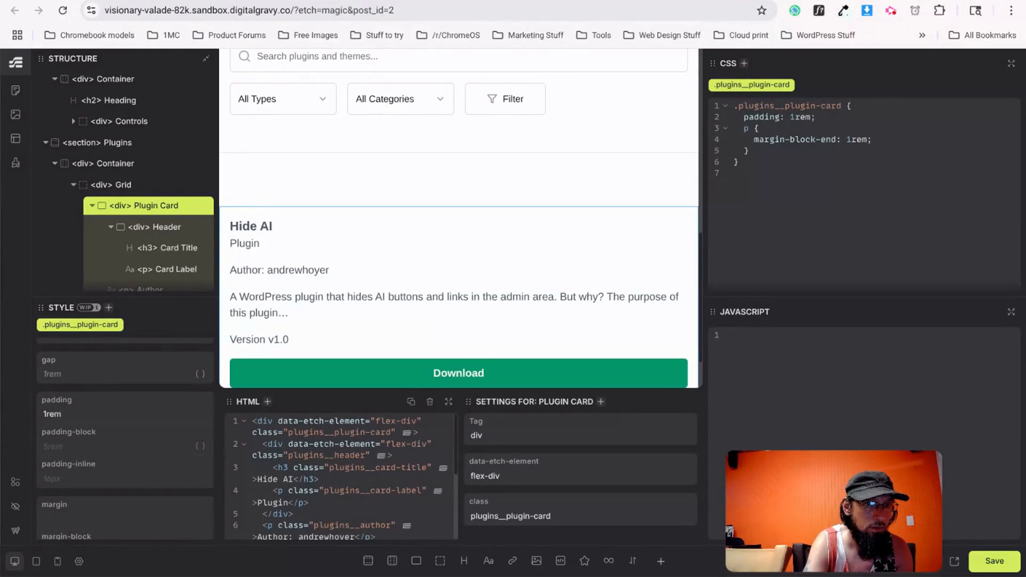
key("BackSpace")
key("BackSpace")
key("BackSpace")
type(".5rem")
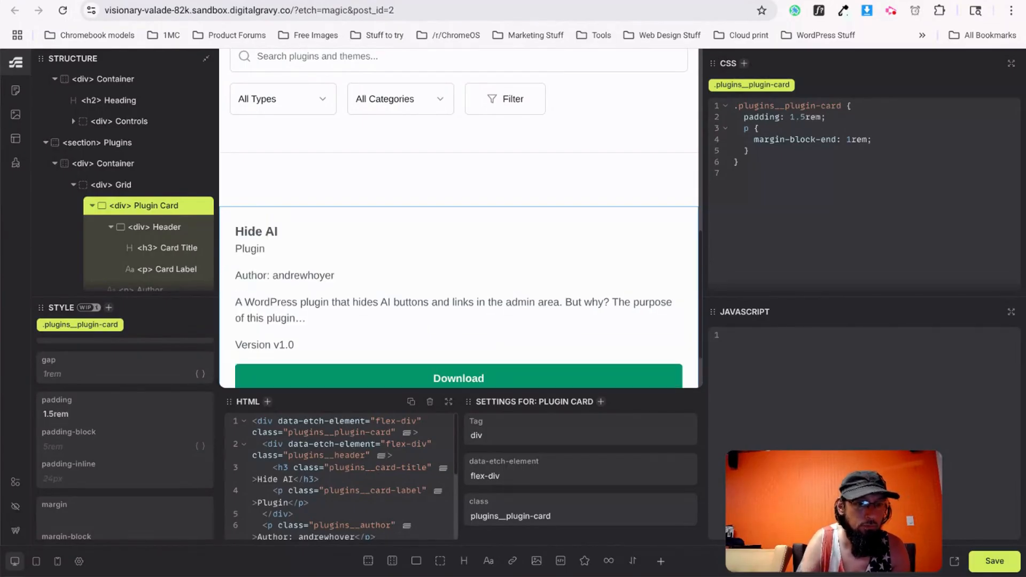
key("ctrl+Tab")
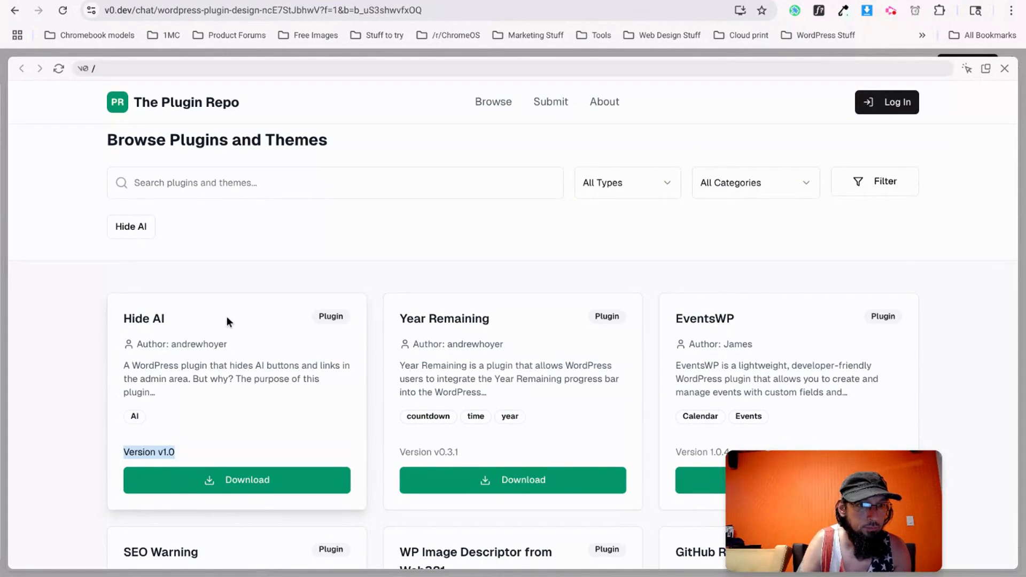
Inspect the Hide AI card container and reveal its .shadow-sm box-shadow values.
right_click(281, 298)
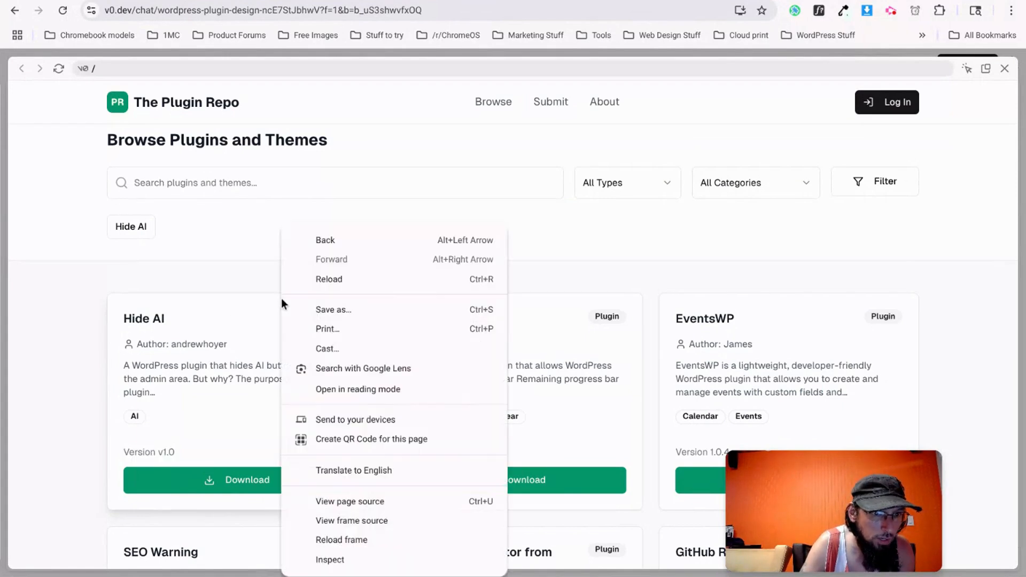
left_click(313, 560)
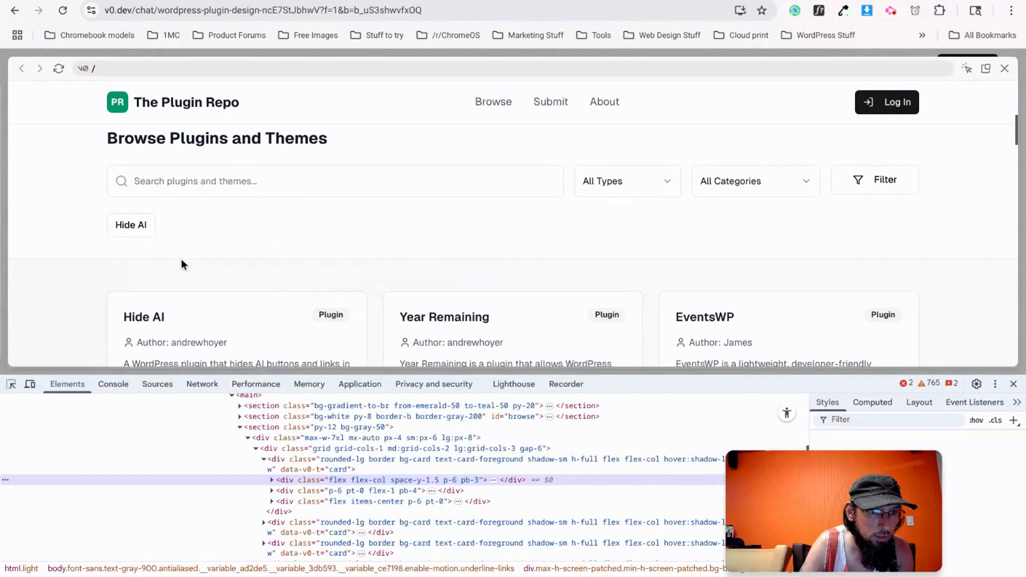
left_click(283, 468)
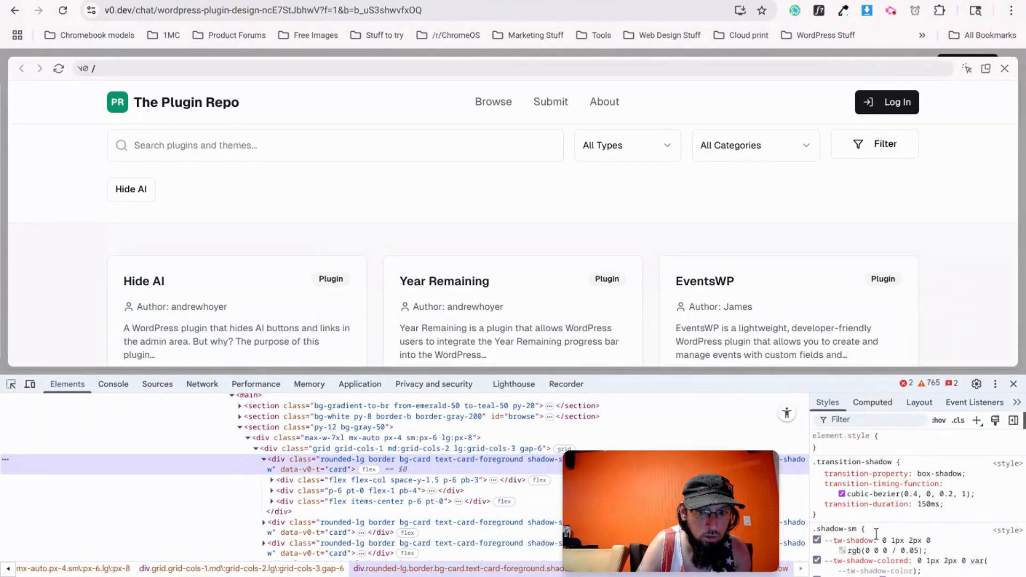
scroll(876, 533, "down", 3)
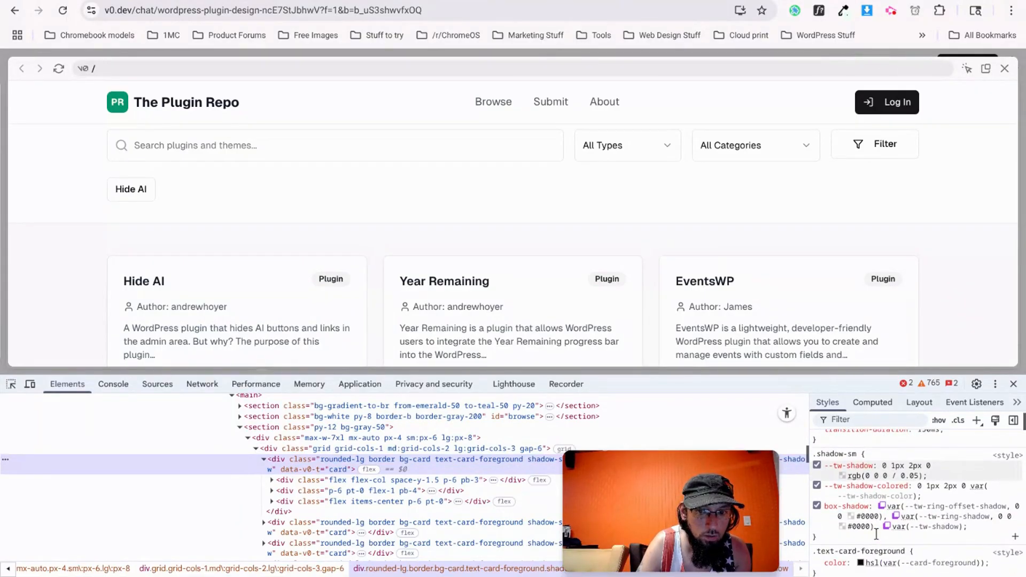
mouse_move(931, 512)
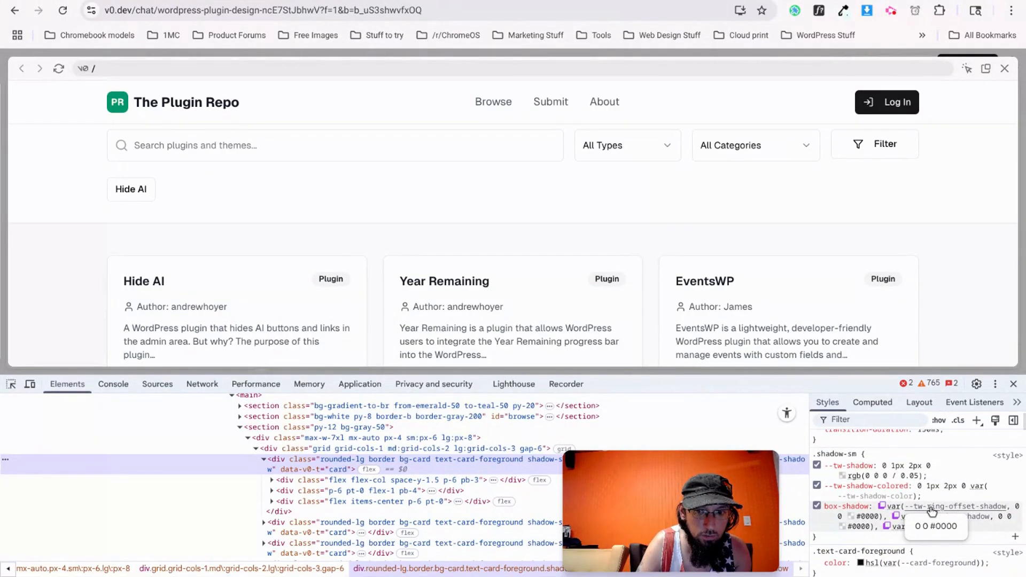
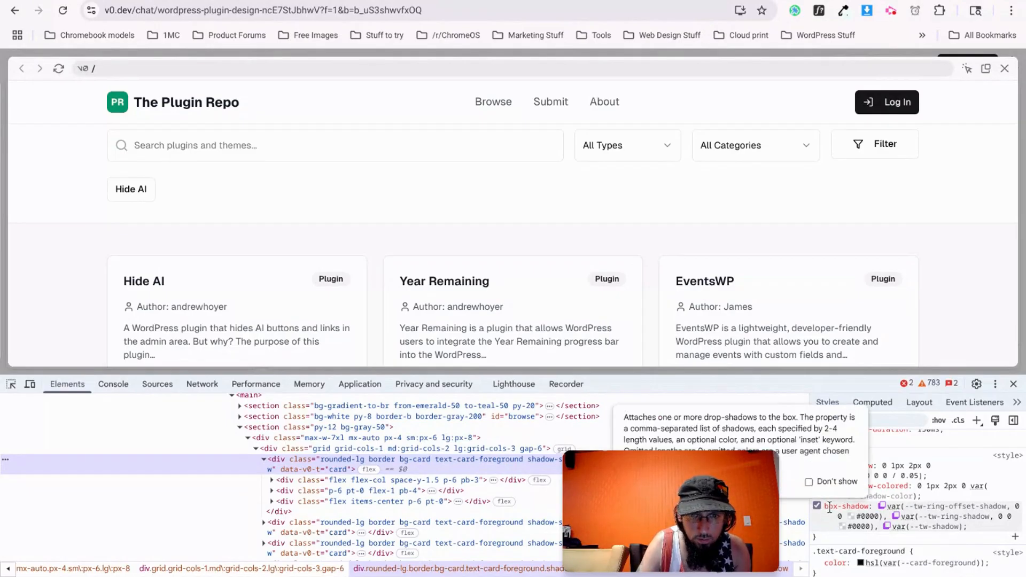
Trace the card's .shadow-sm box-shadow, looking up the ring offset shadow variable's definition.
scroll(929, 541, "down", 1)
scroll(929, 541, "down", 1)
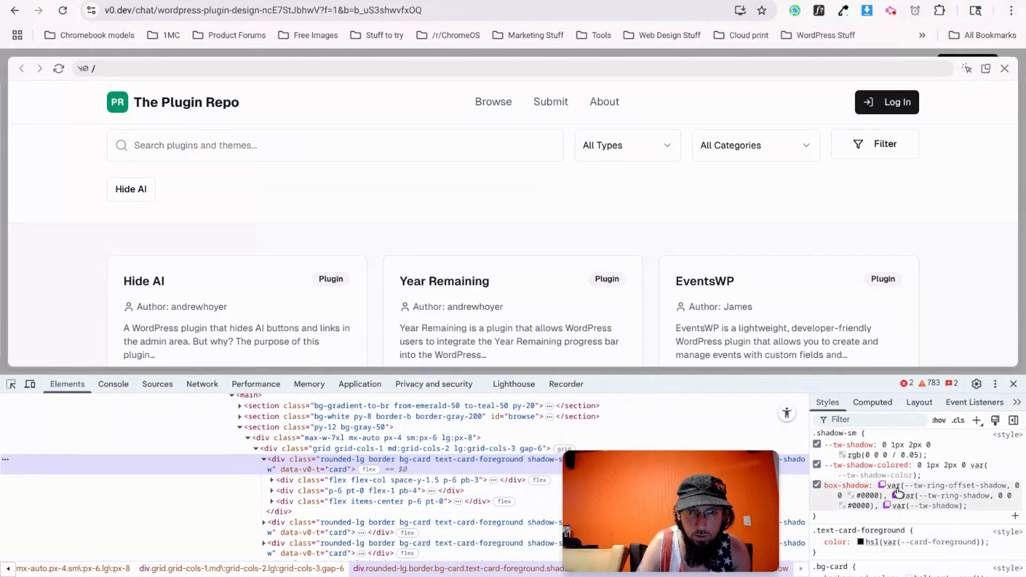
left_click(982, 492)
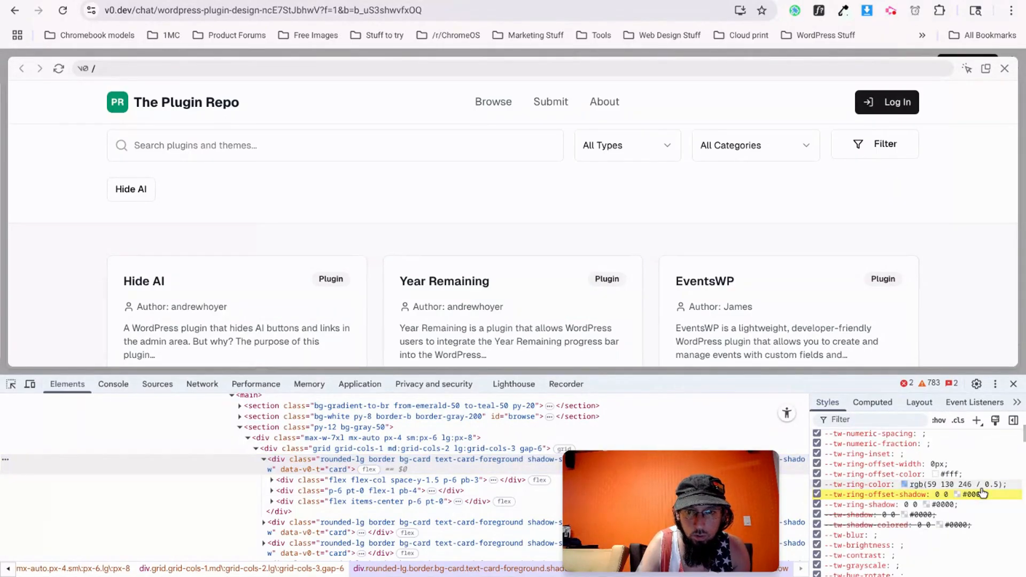
scroll(946, 508, "up", 2)
scroll(946, 508, "up", 10)
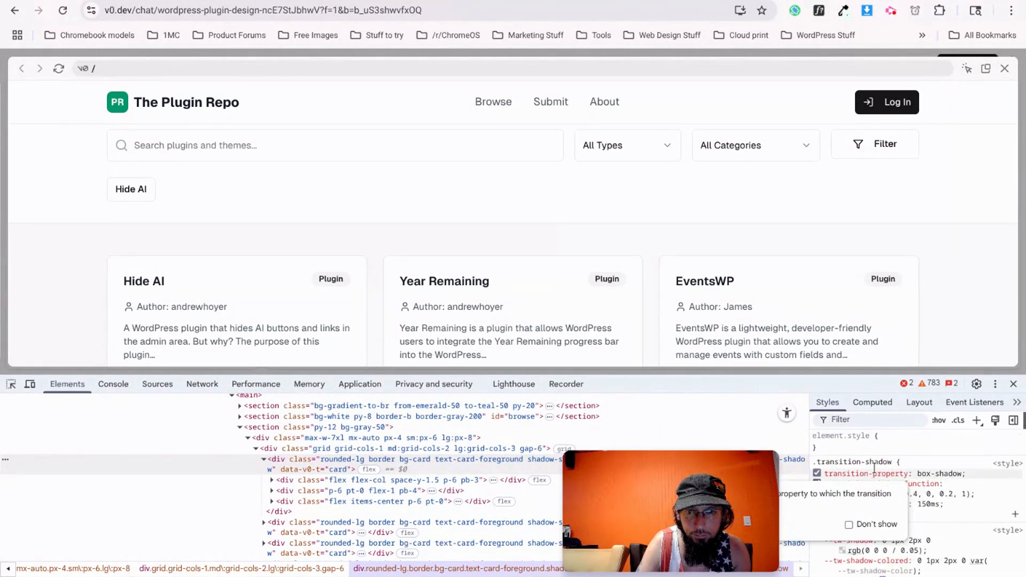
scroll(958, 534, "down", 1)
scroll(893, 507, "down", 3)
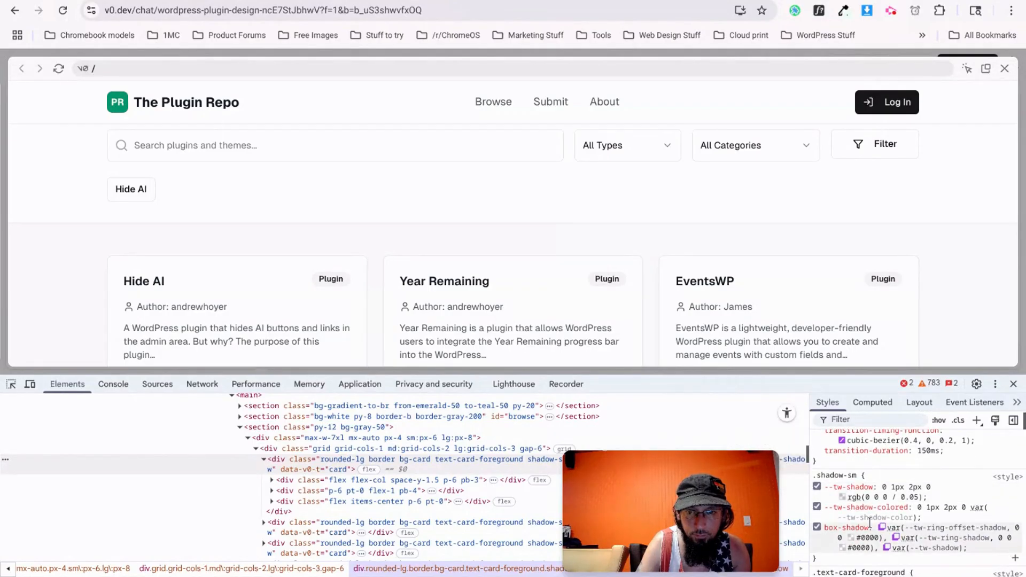
View the computed box-shadow, confirming --tw-shadow is 0 1px 2px 0 rgb(0 0 0 / 0.05).
right_click(918, 527)
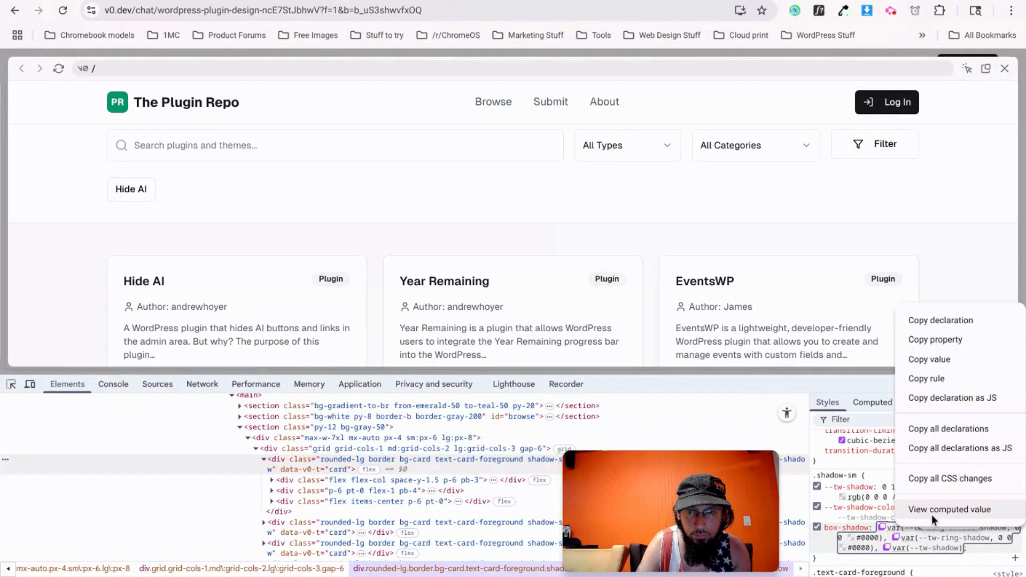
left_click(935, 510)
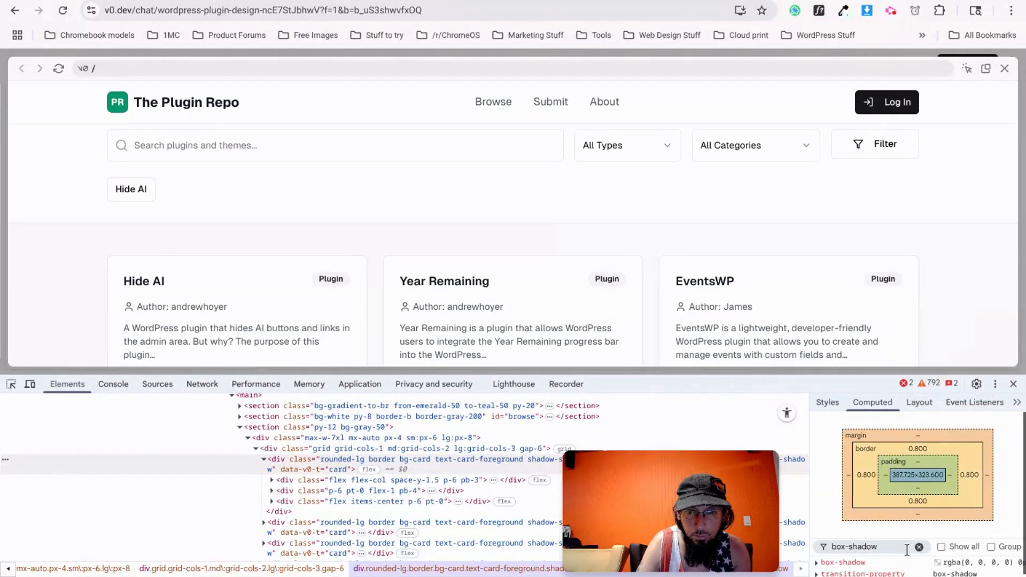
scroll(908, 504, "down", 1)
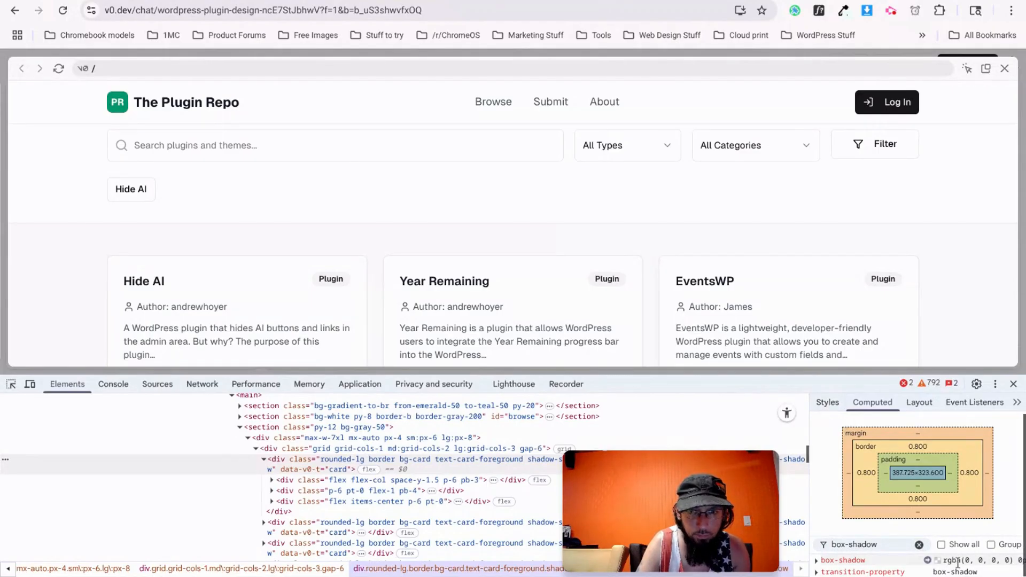
left_click(821, 402)
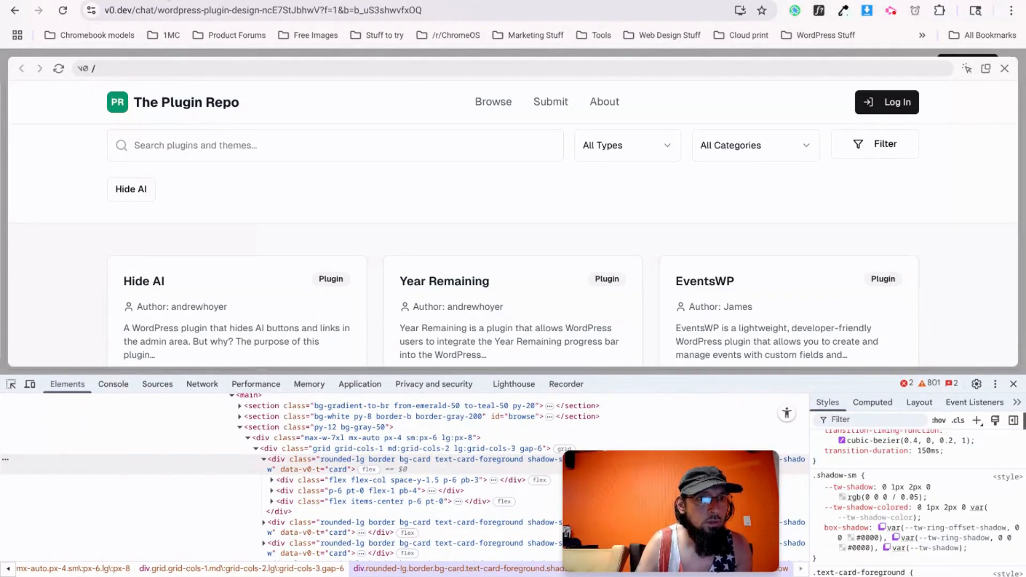
left_click(146, 1)
Ask ChatGPT: 'give me vanilla CSS for the tailwind class shadow-sm'.
type("giv")
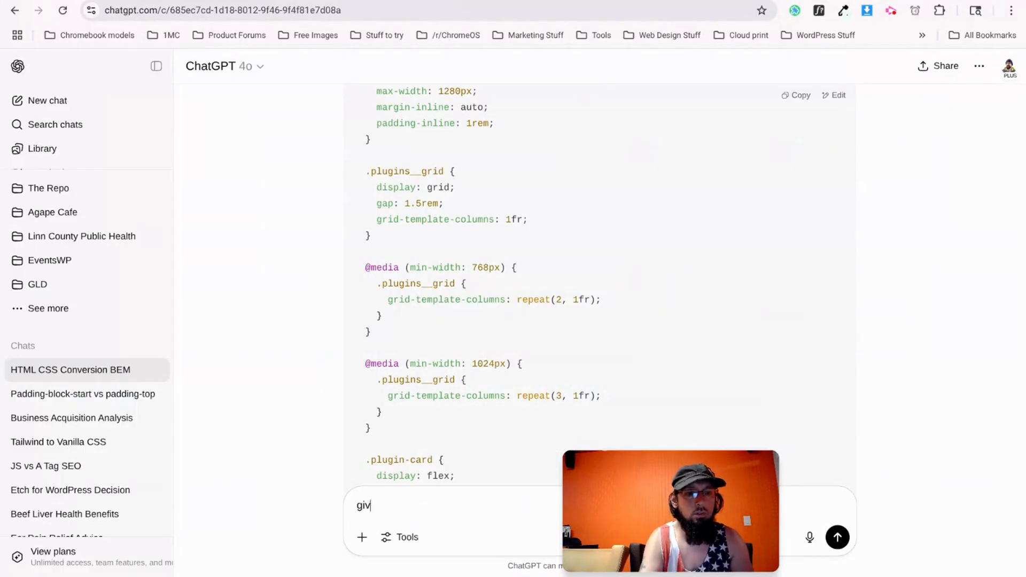
type("e me vanilla CSS for the tailwind ")
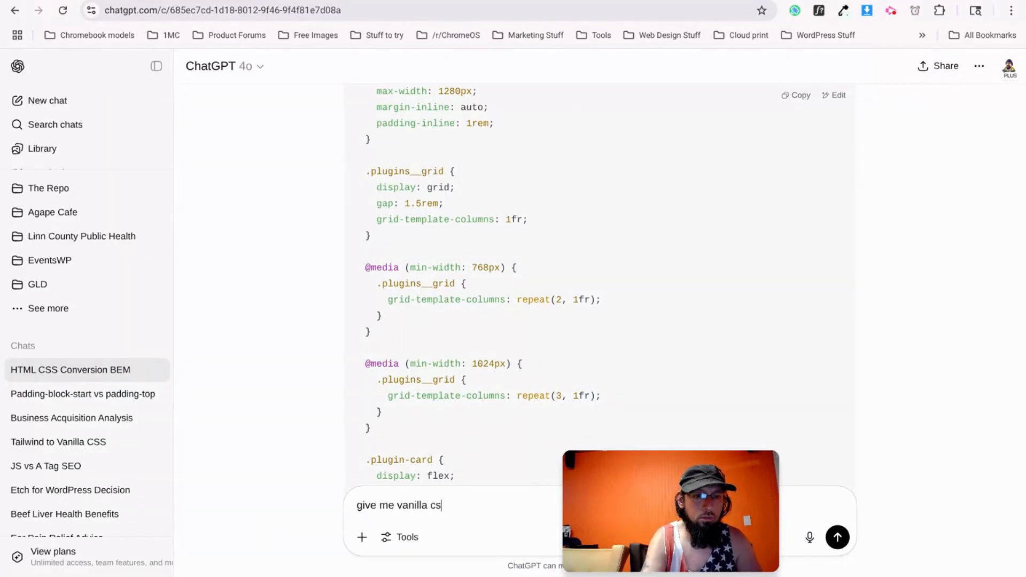
type("class")
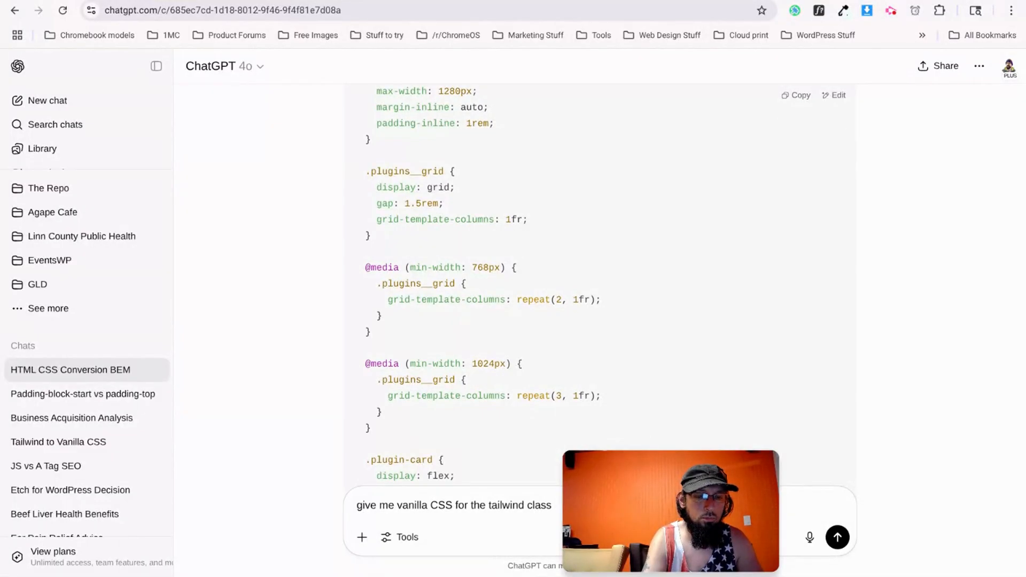
key("alt+Tab")
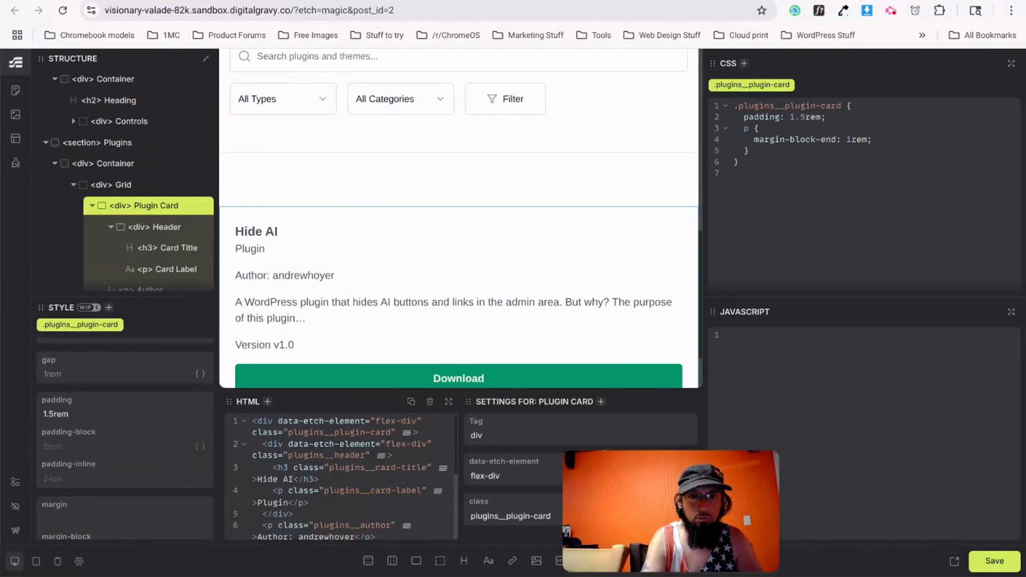
key("alt+Tab")
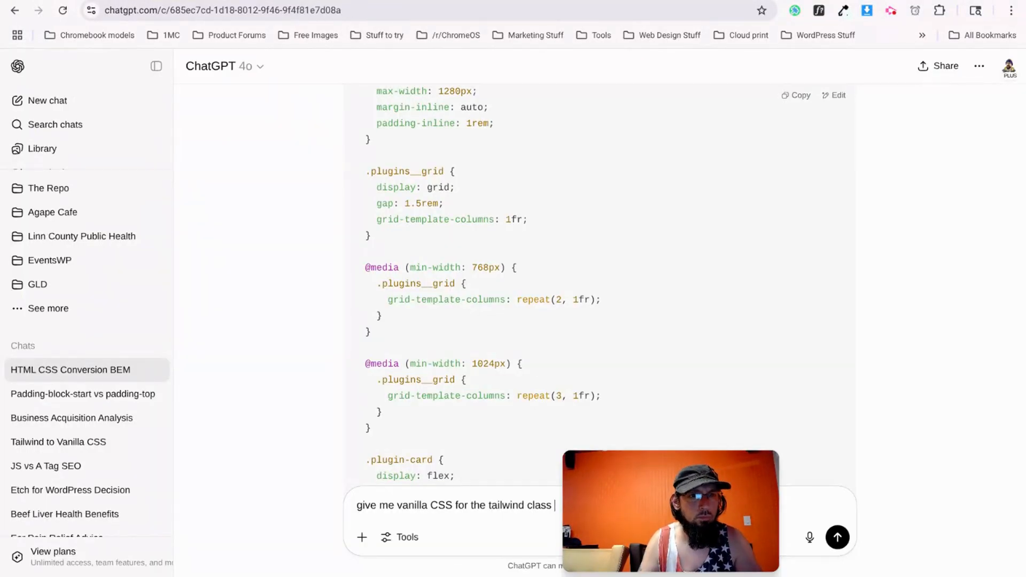
key("alt+Tab")
key("alt+Tab")
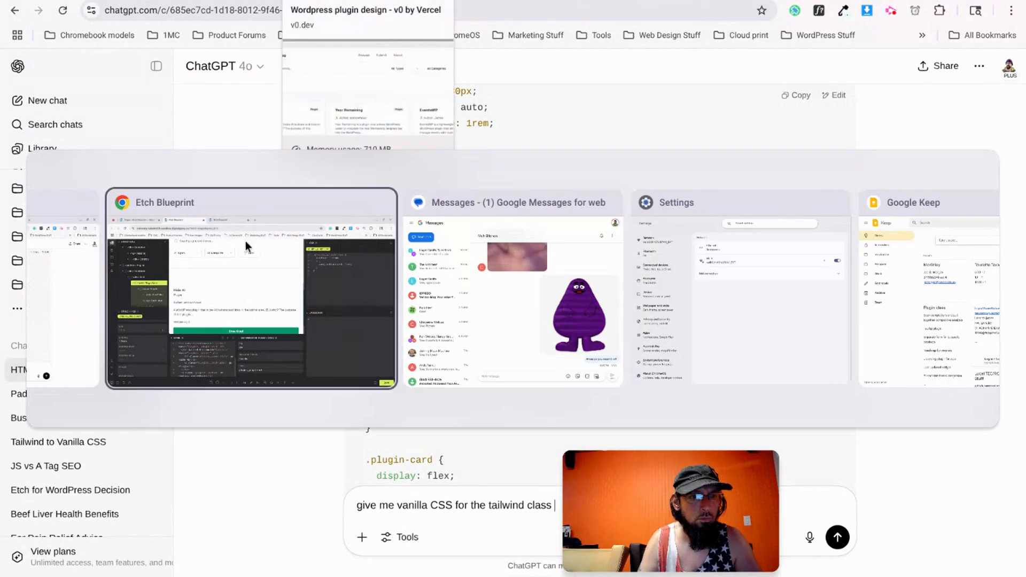
left_click(245, 241)
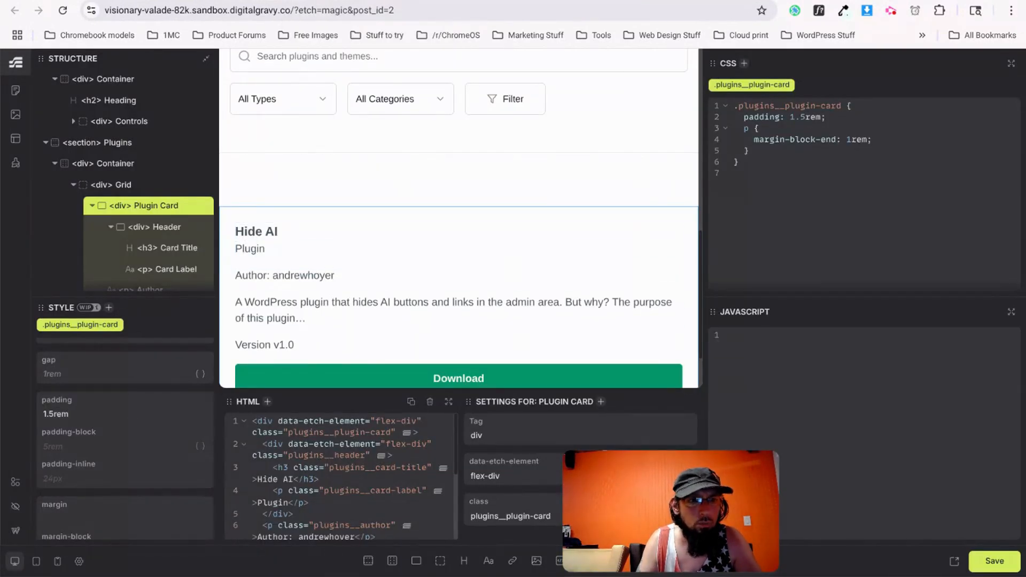
key("ctrl+Tab")
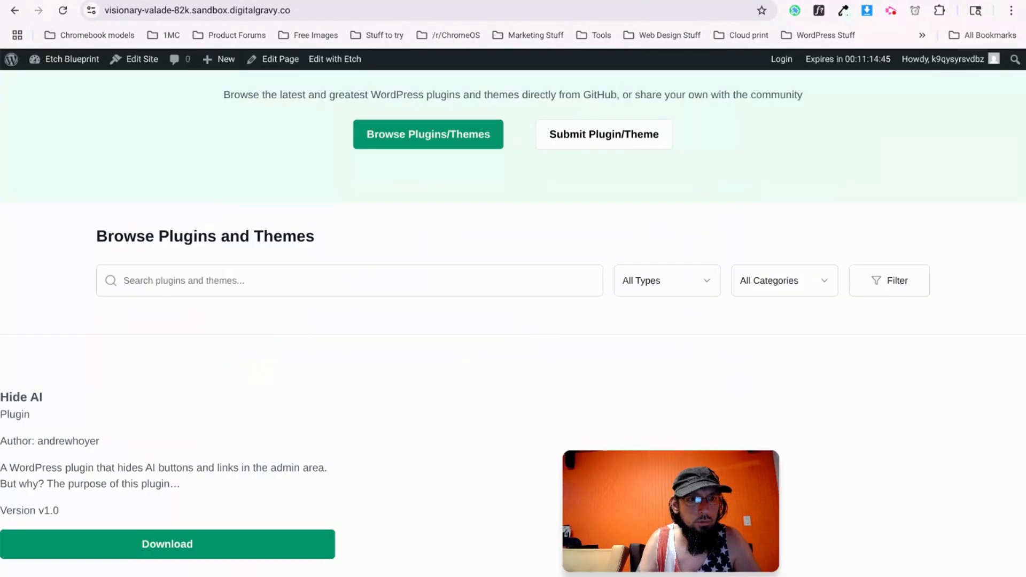
key("ctrl+shift+Tab")
key("alt+Tab")
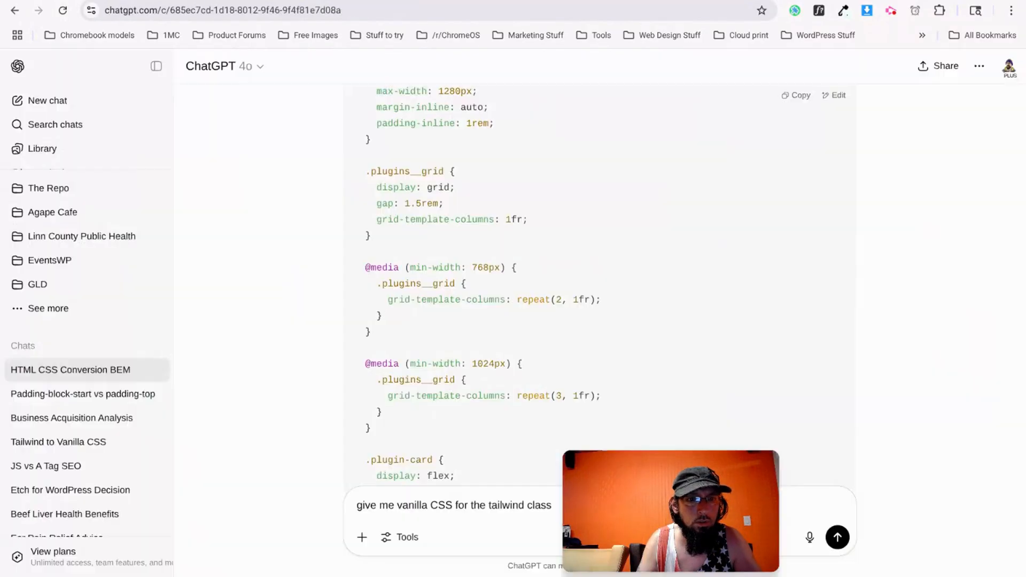
key("alt+Tab")
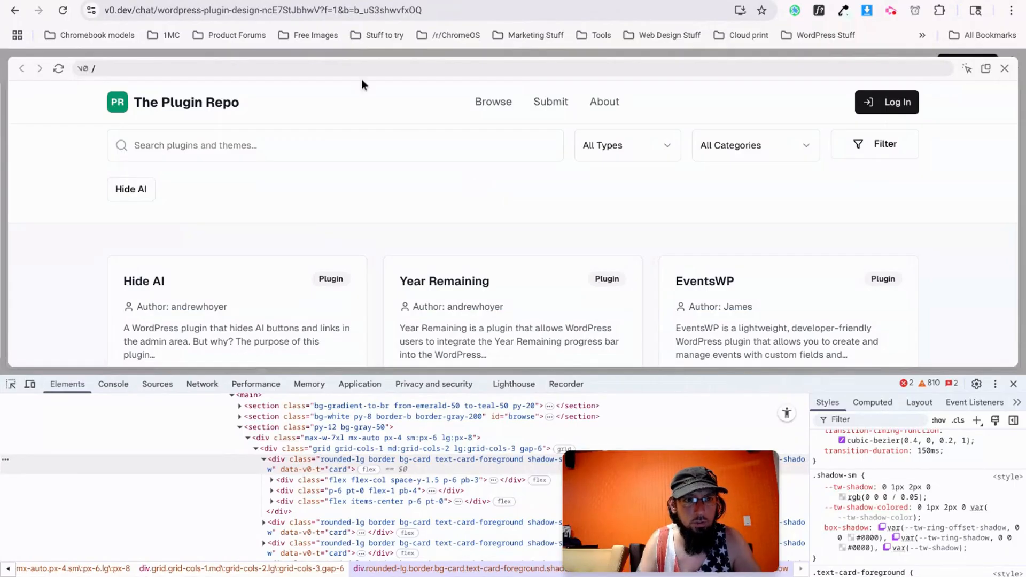
key("alt+Tab")
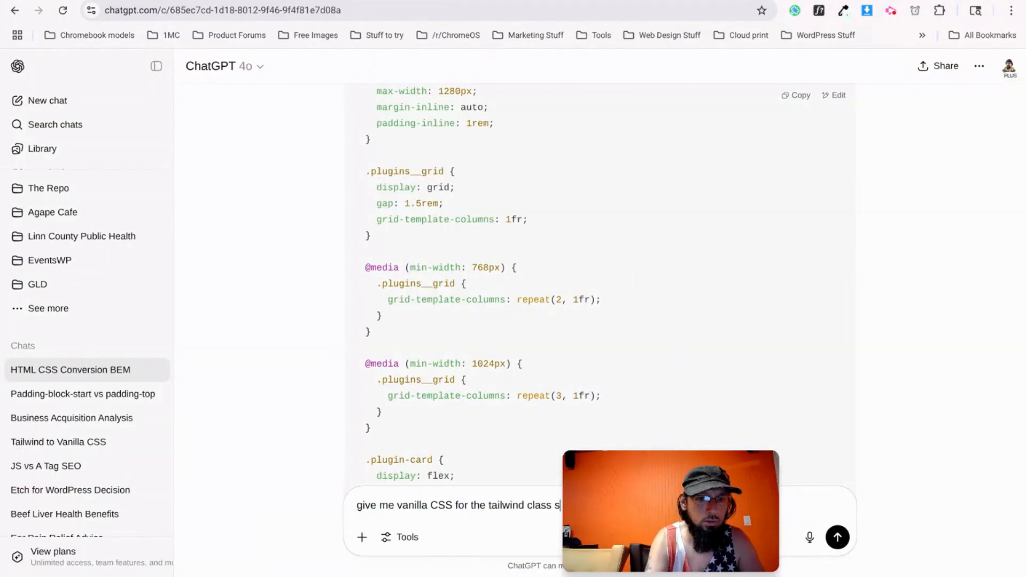
key("Return")
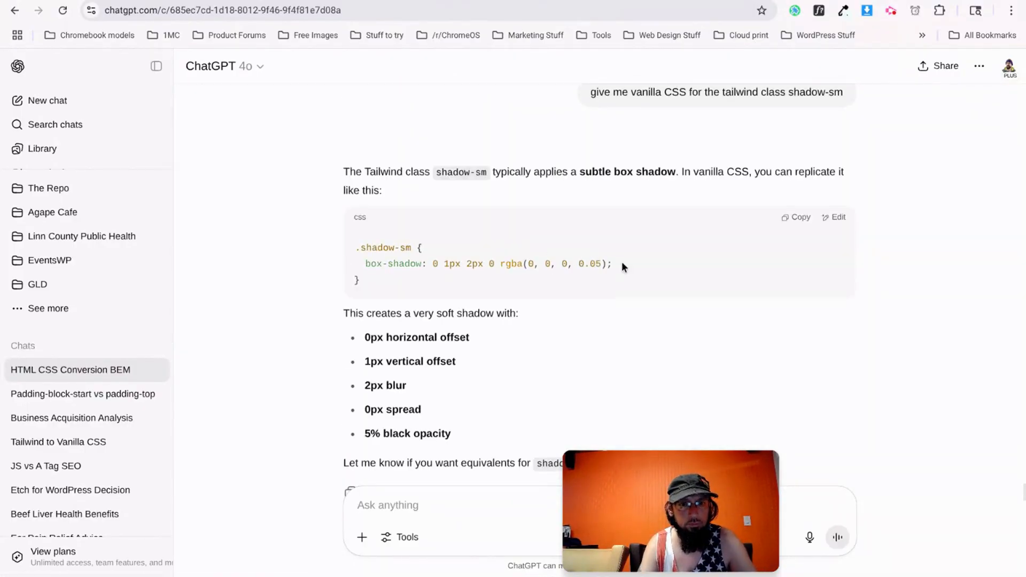
Read the answer: box-shadow: 0 1px 2px 0 rgba(0, 0, 0, 0.05).
left_click_drag(622, 264, 365, 268)
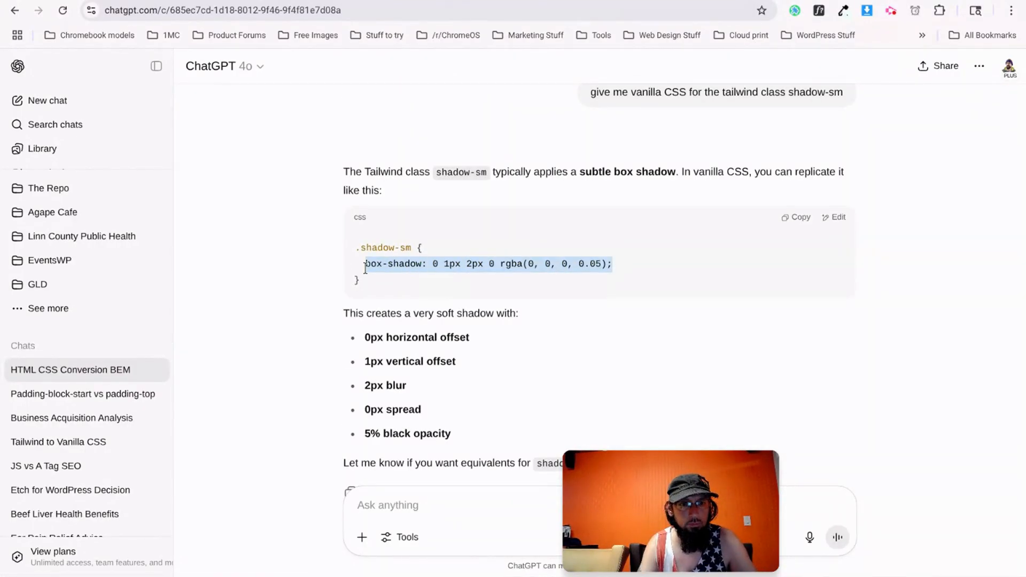
left_click(434, 276)
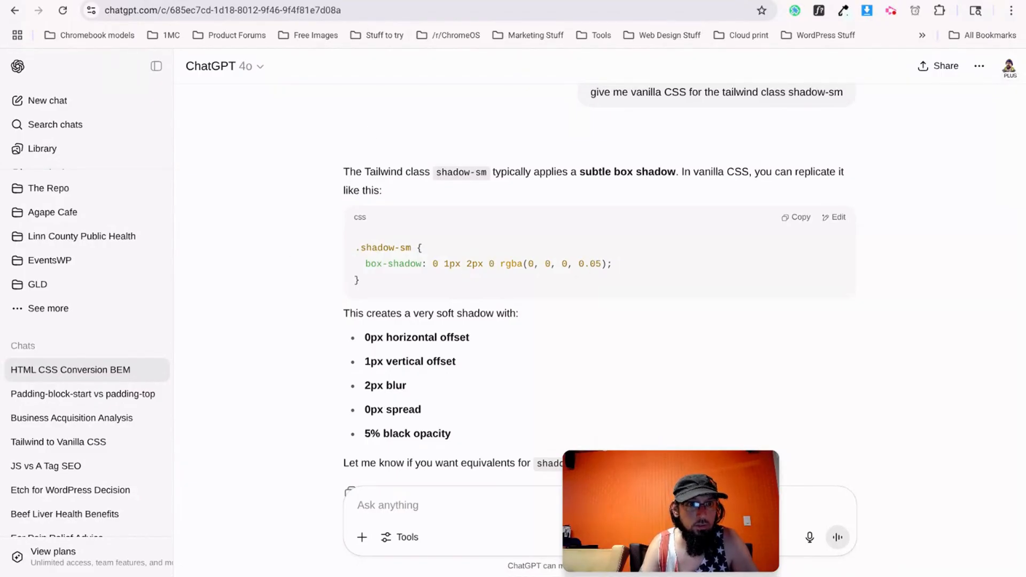
left_click(331, 0)
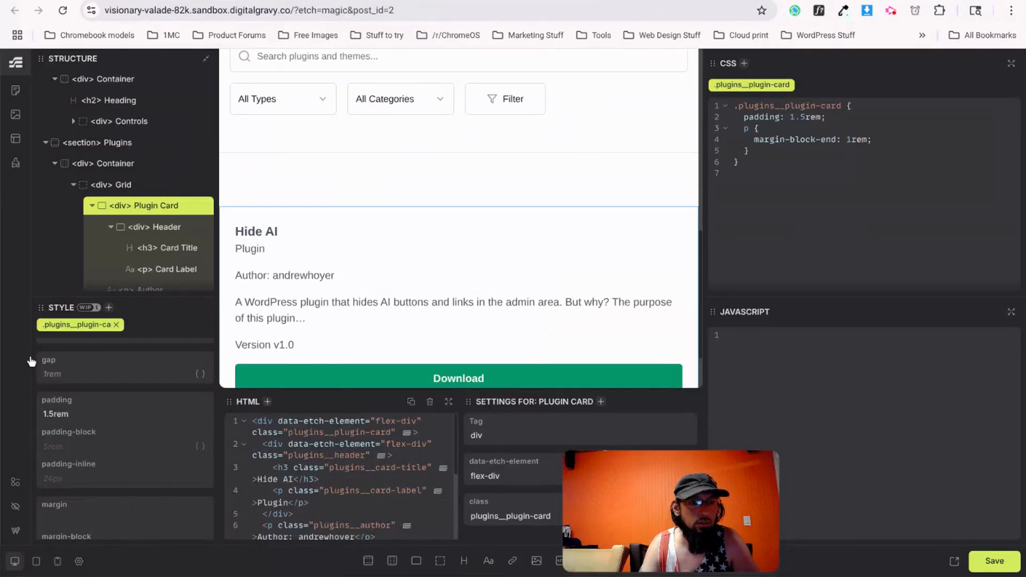
Set the Plugin Card's box-shadow to 0 1px 2px 0 rgba(0, 0, 0, 0.05), pasted from ChatGPT.
scroll(101, 463, "up", 1)
scroll(101, 463, "up", 5)
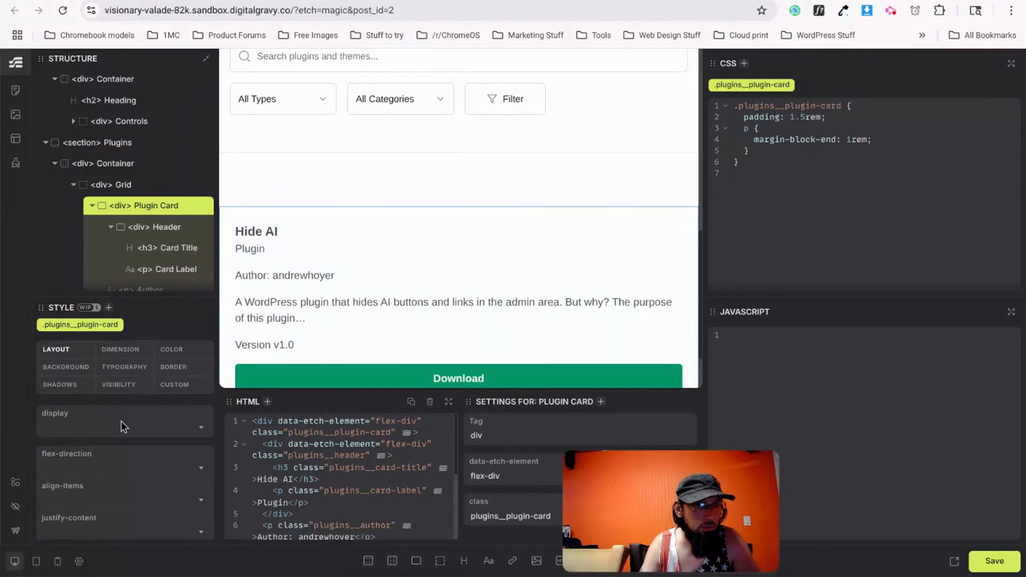
left_click(68, 383)
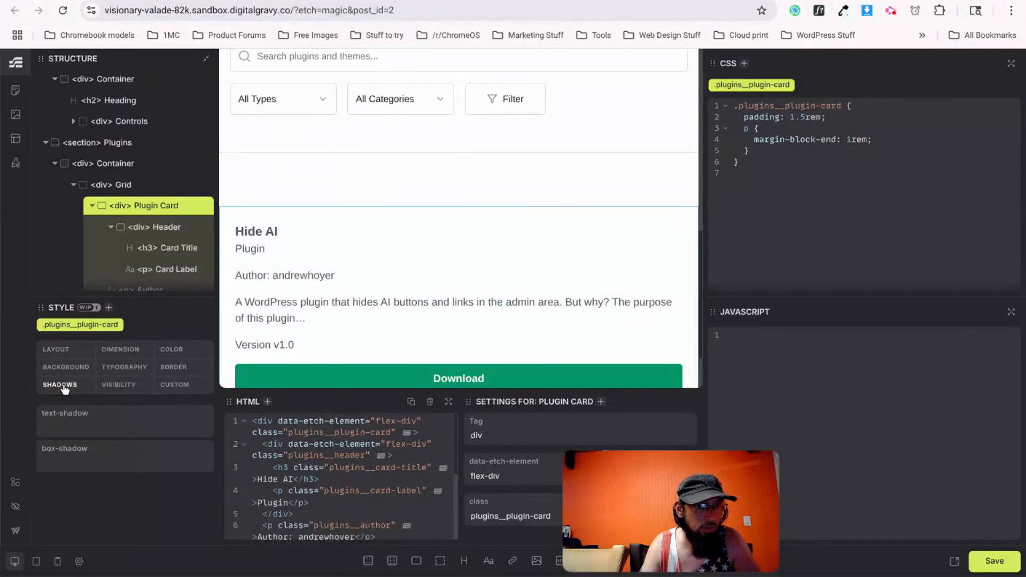
left_click(86, 463)
type("0 1")
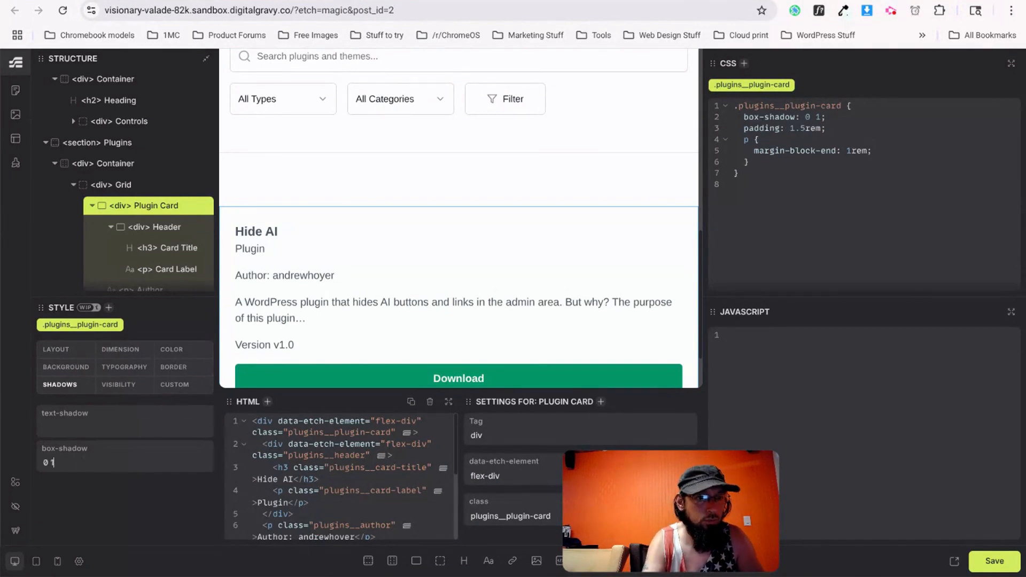
type("ps 2x 2px 0")
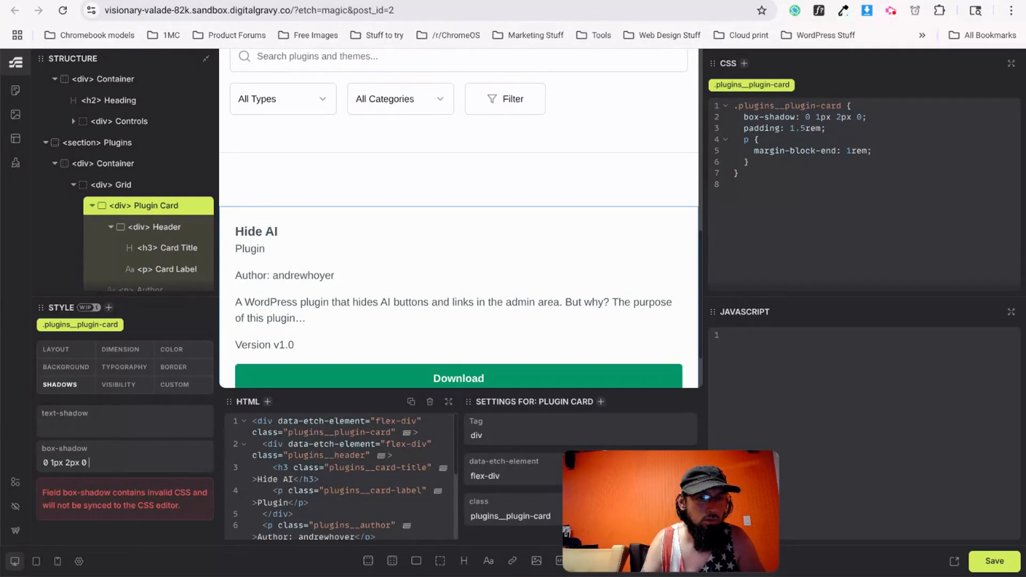
key("ctrl+Tab")
left_click_drag(586, 266, 431, 263)
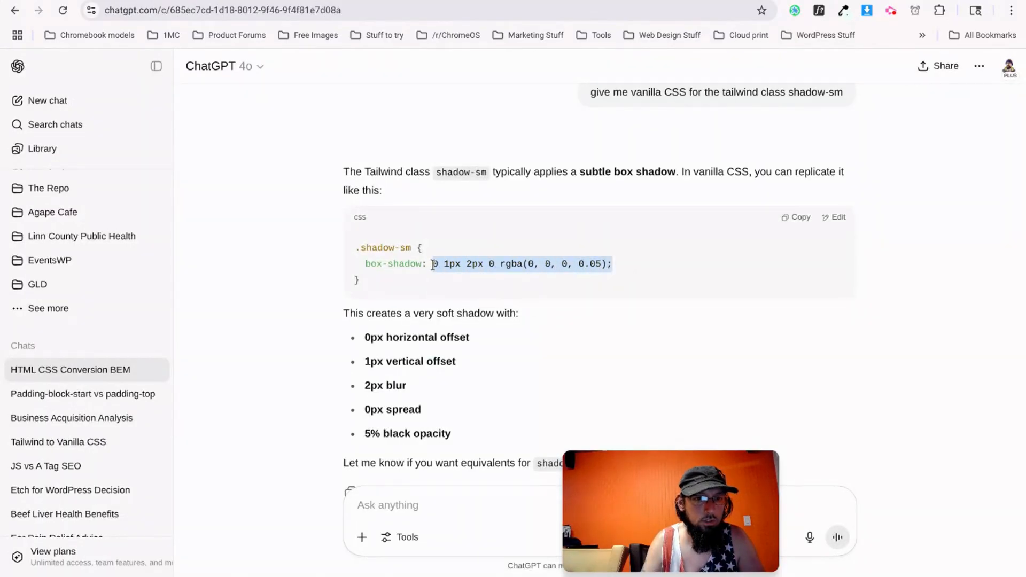
key("ctrl+c")
key("ctrl+shift+Tab")
triple_click(64, 462)
key("ctrl+v")
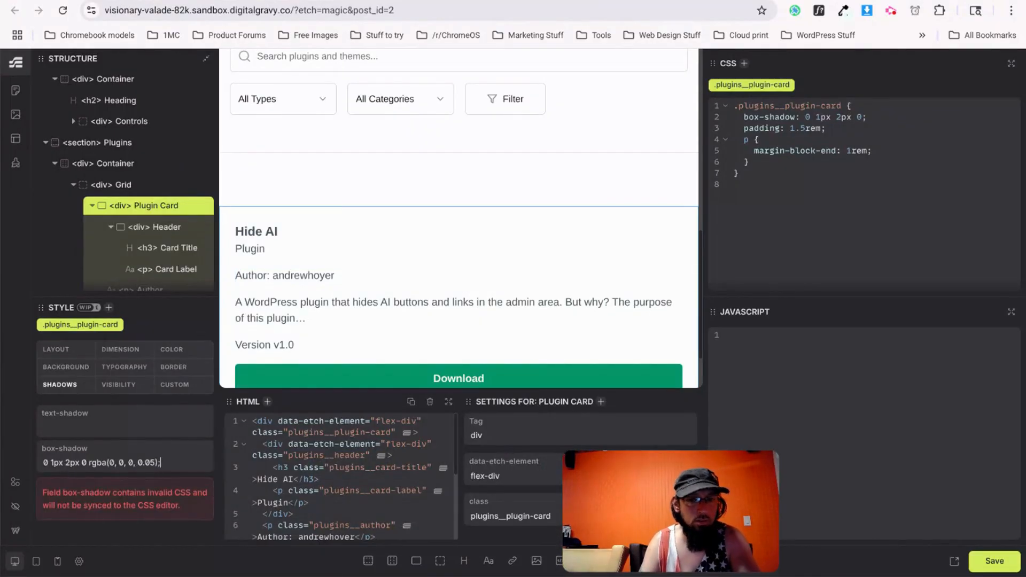
key("BackSpace")
Select the Plugins section and save the page.
scroll(383, 299, "down", 2)
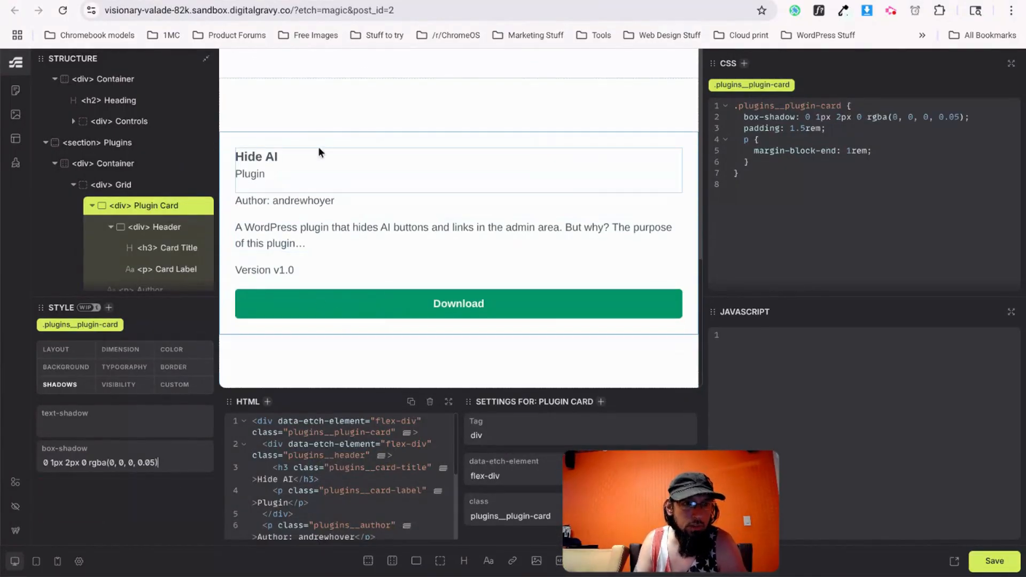
left_click(612, 121)
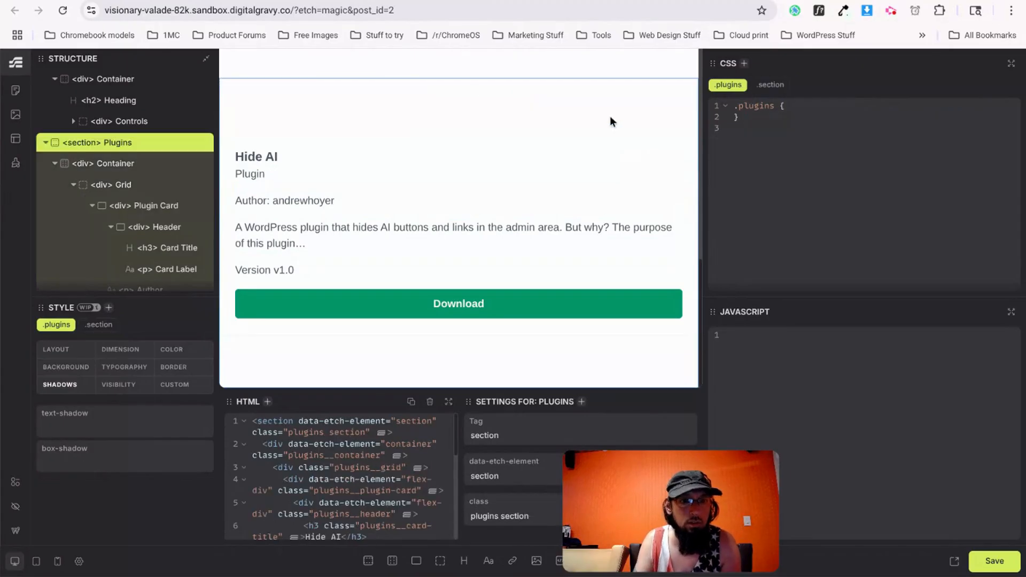
left_click(994, 563)
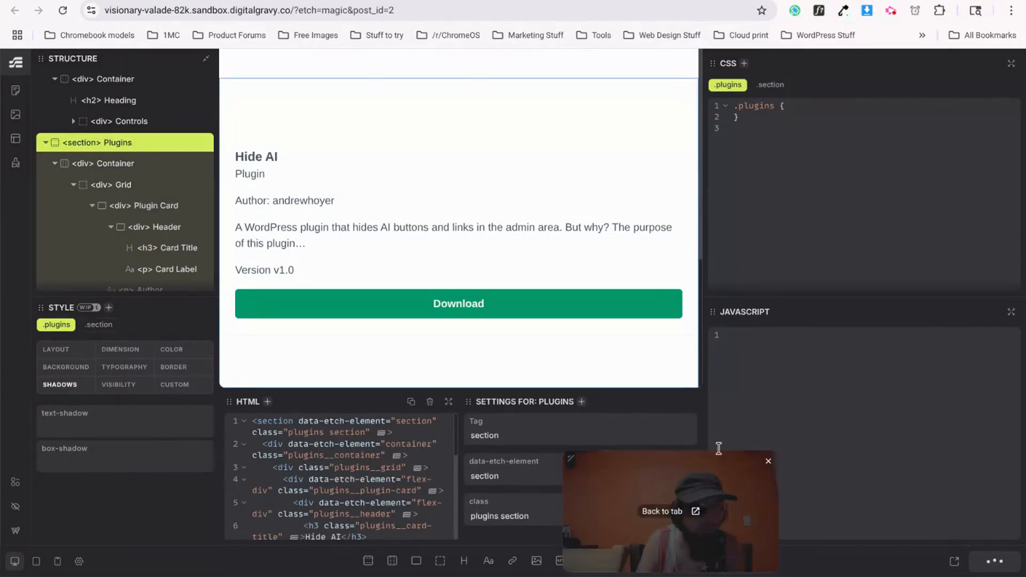
left_click(382, 2)
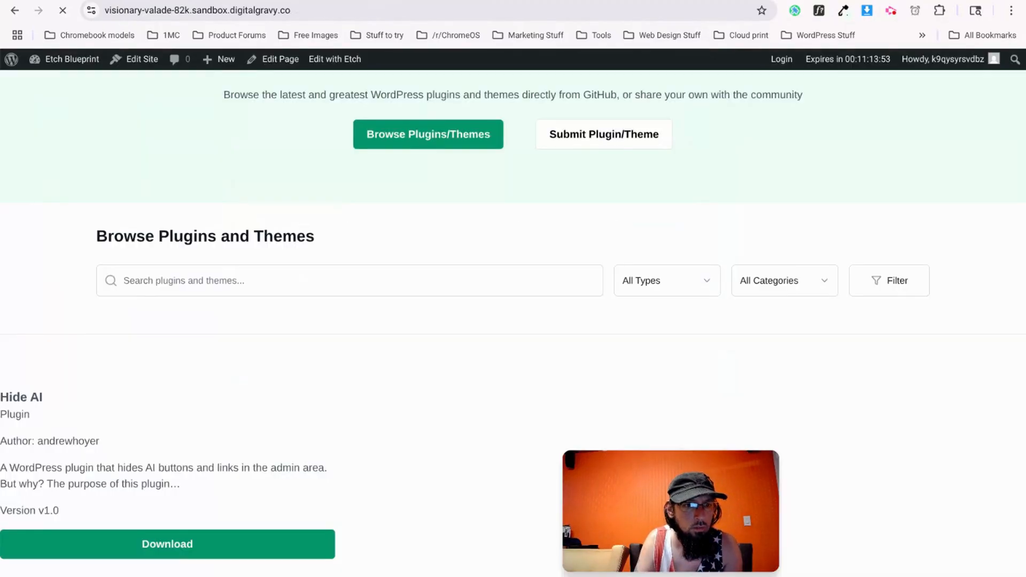
Zoom in on the live Hide AI card to inspect its shadow, then reset the zoom.
scroll(366, 444, "down", 1)
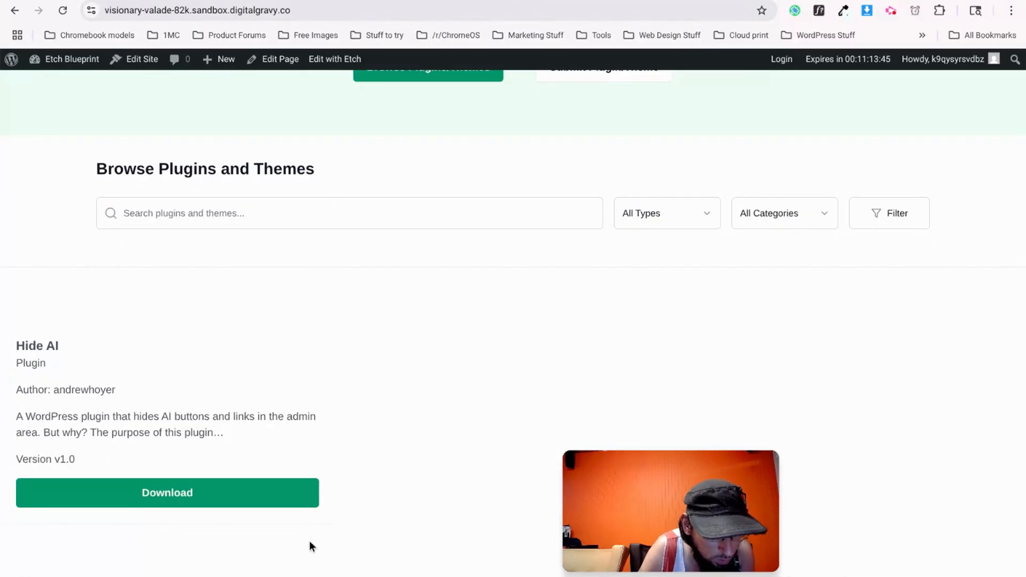
scroll(307, 527, "up", 1)
scroll(303, 531, "down", 1)
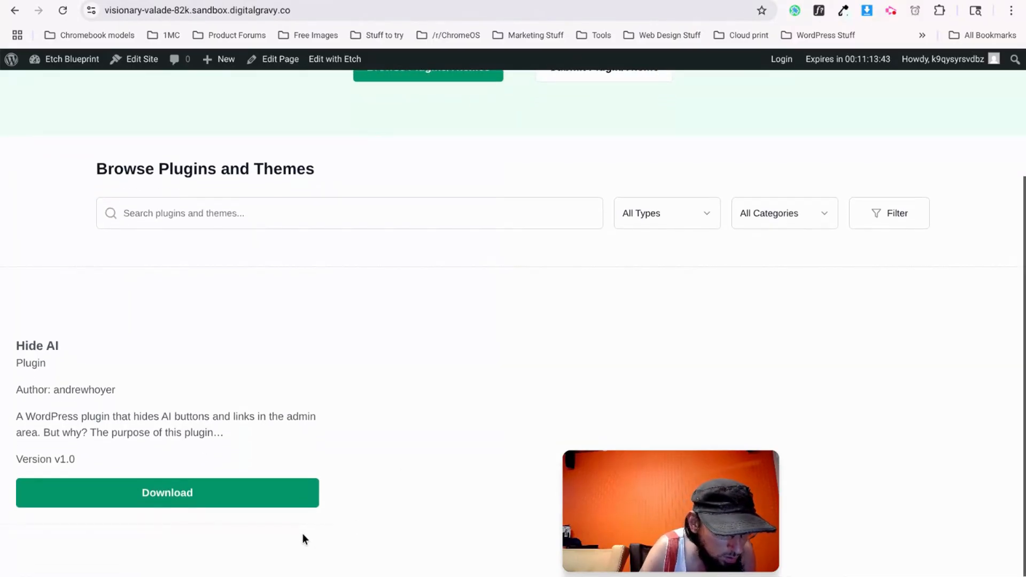
key("ctrl+plus")
key("ctrl+plus")
key("ctrl+plus")
key("ctrl+plus")
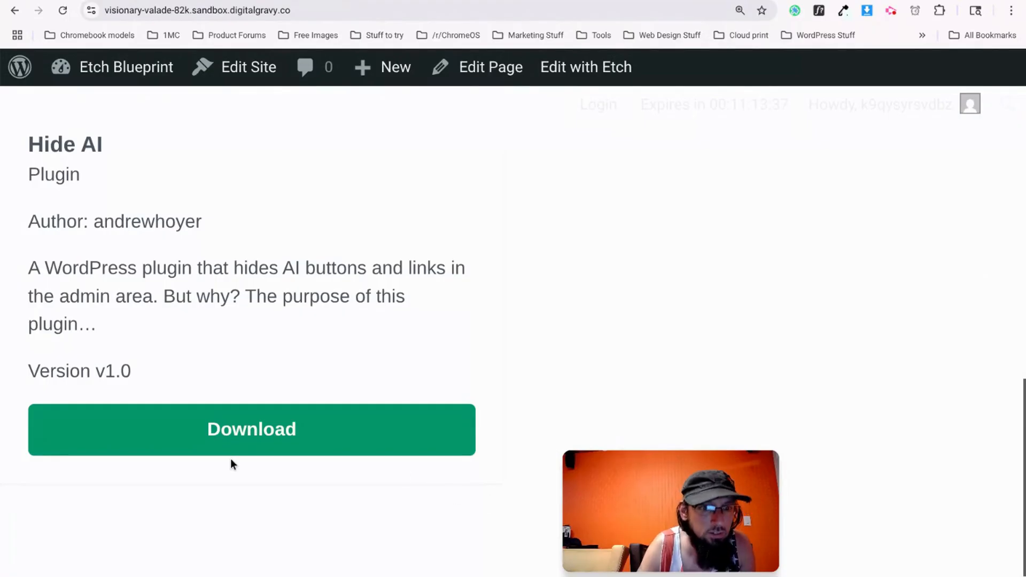
key("ctrl+minus")
key("ctrl+minus")
key("ctrl+minus")
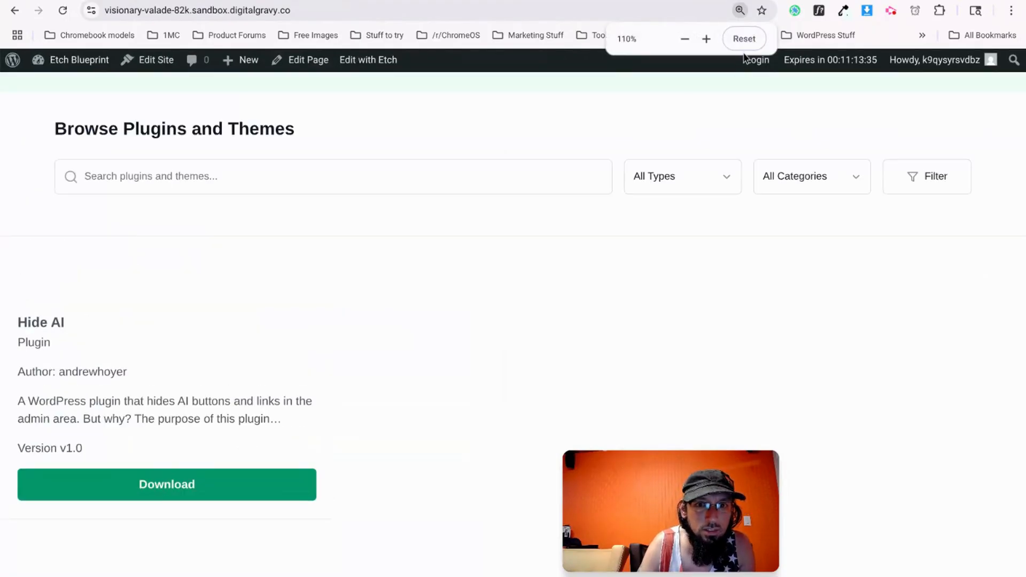
left_click(744, 39)
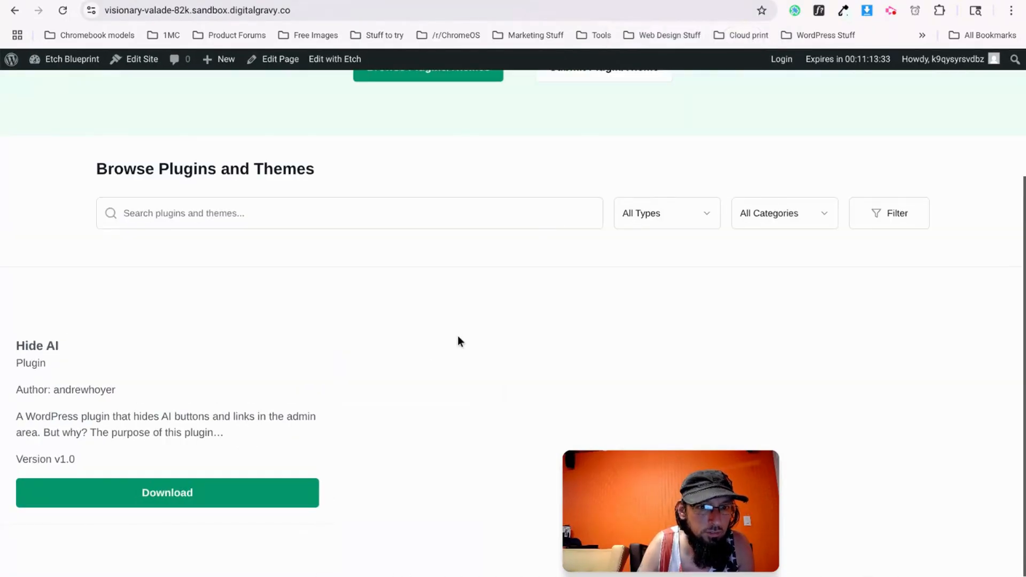
left_click(255, 1)
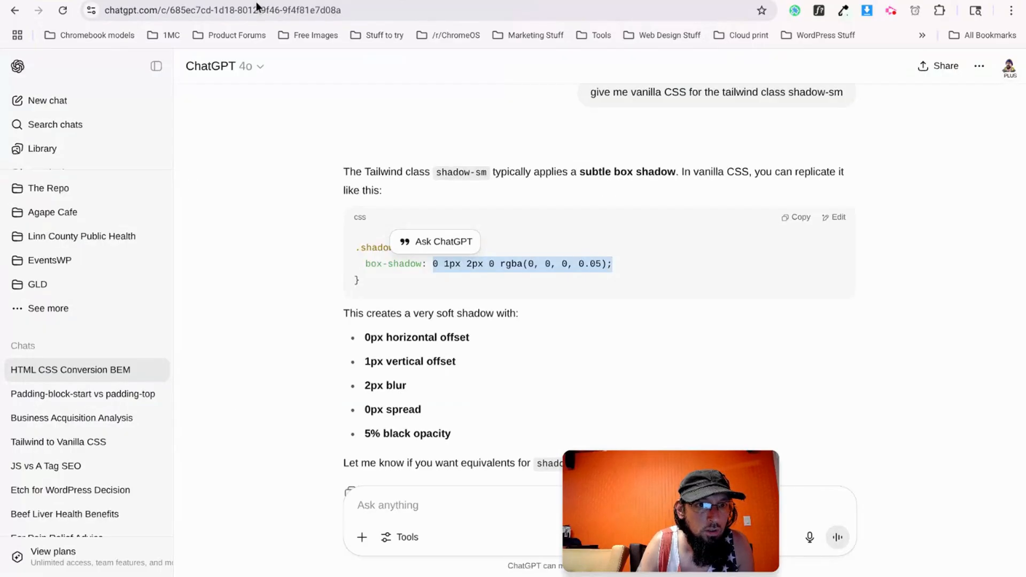
Switch the v0.dev card's border-color picker to HEX and select #e4e4e7.
left_click(338, 2)
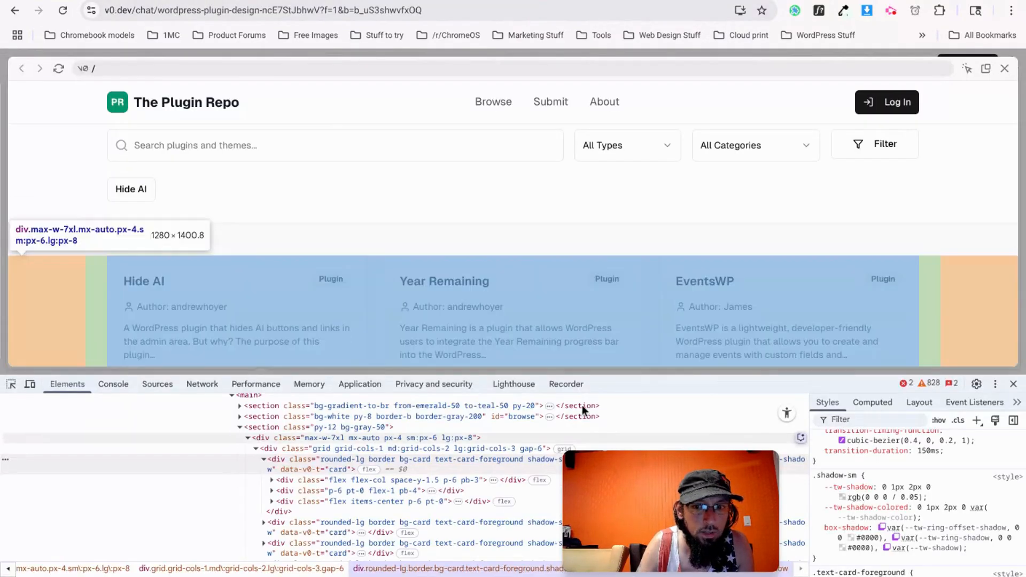
scroll(867, 542, "down", 5)
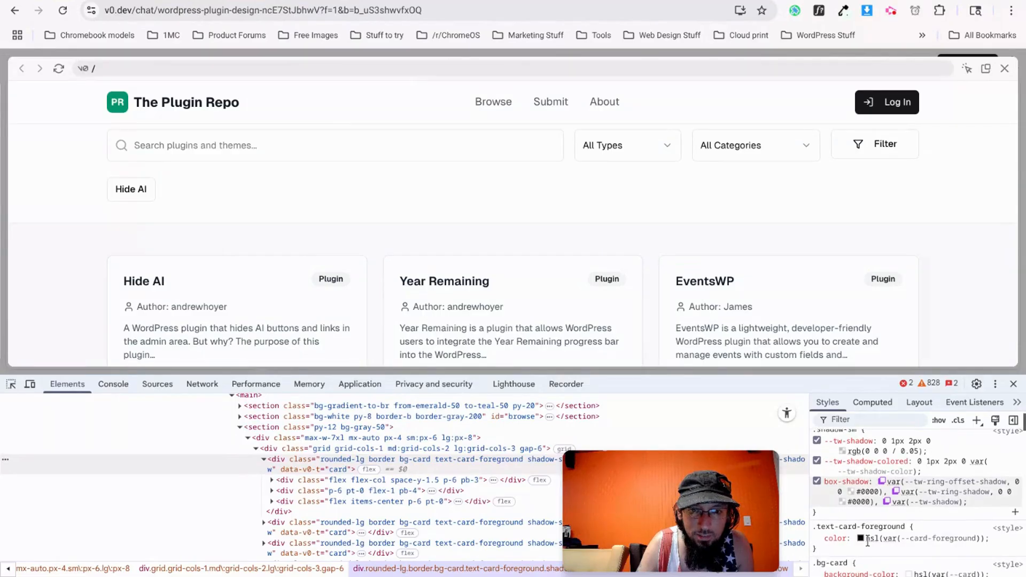
scroll(865, 547, "down", 4)
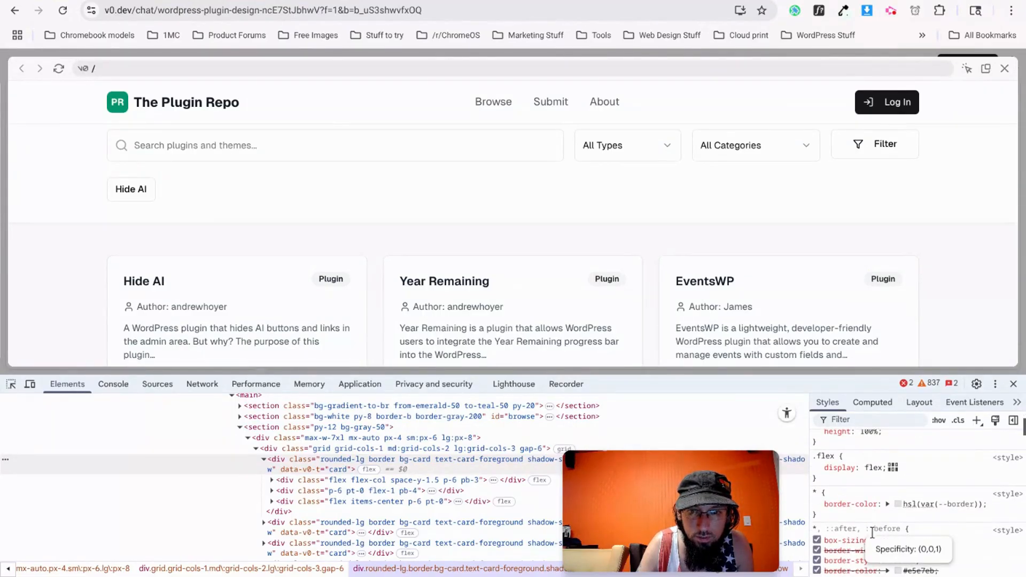
left_click(897, 504)
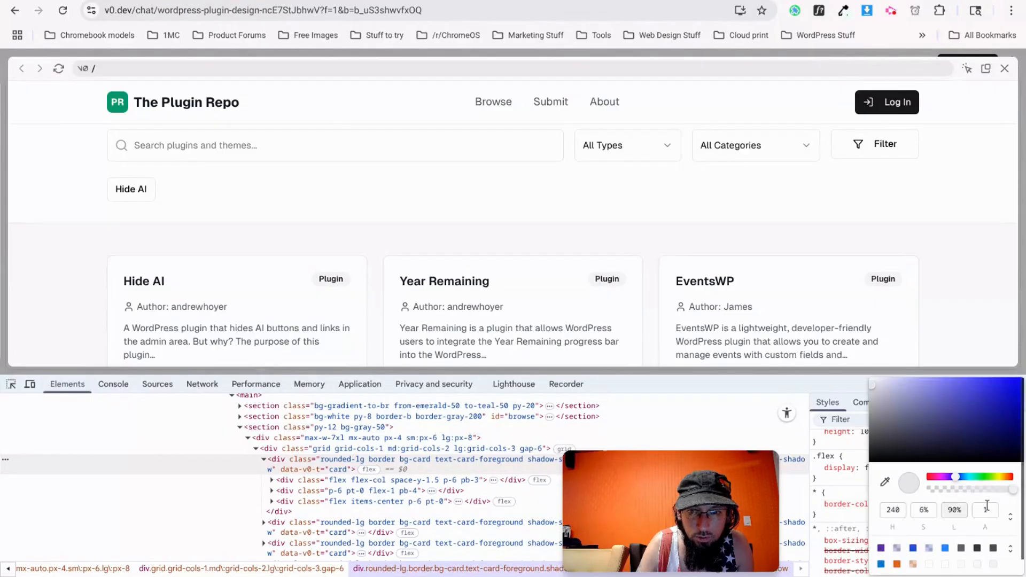
left_click(1008, 517)
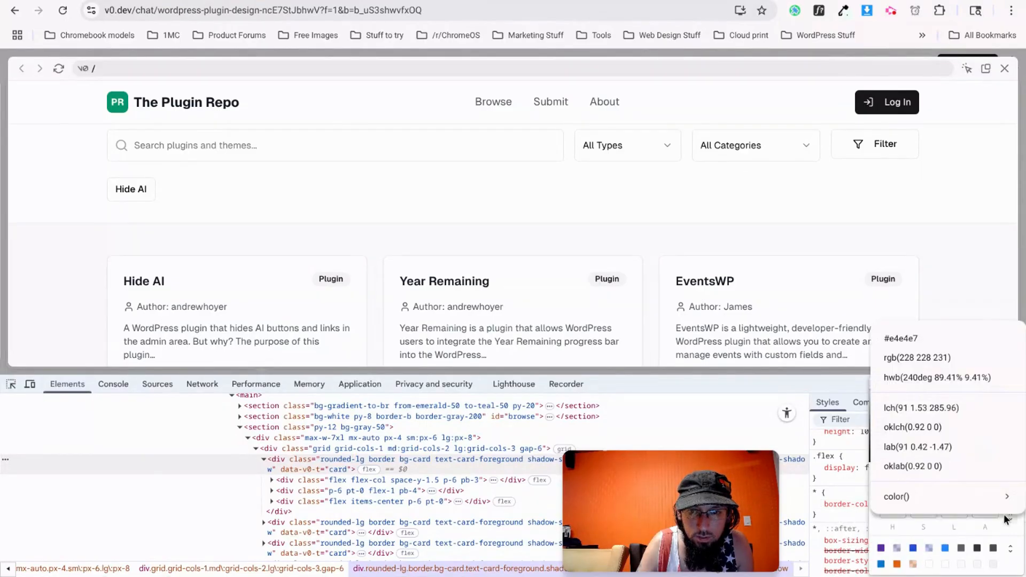
left_click(900, 338)
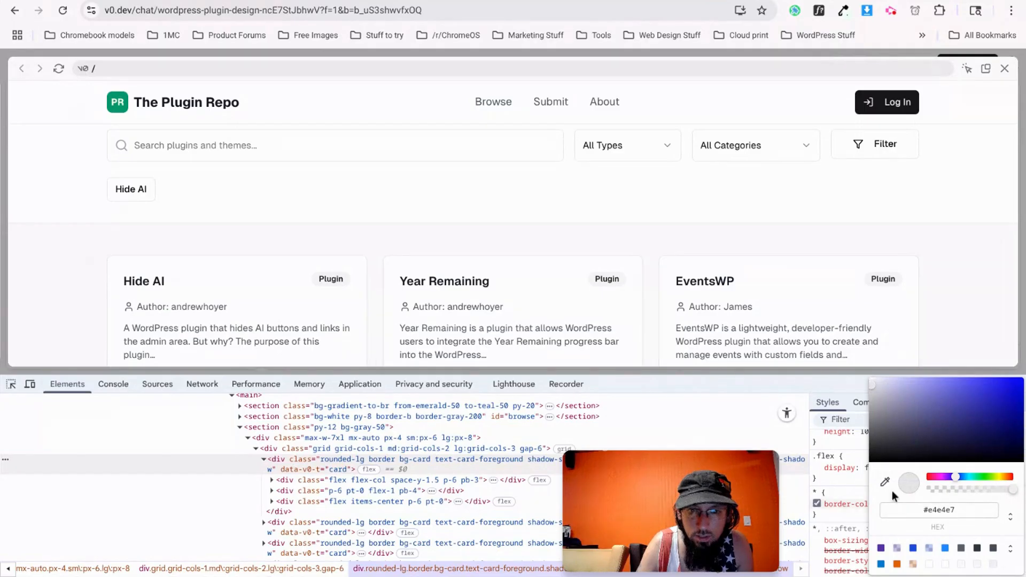
triple_click(946, 509)
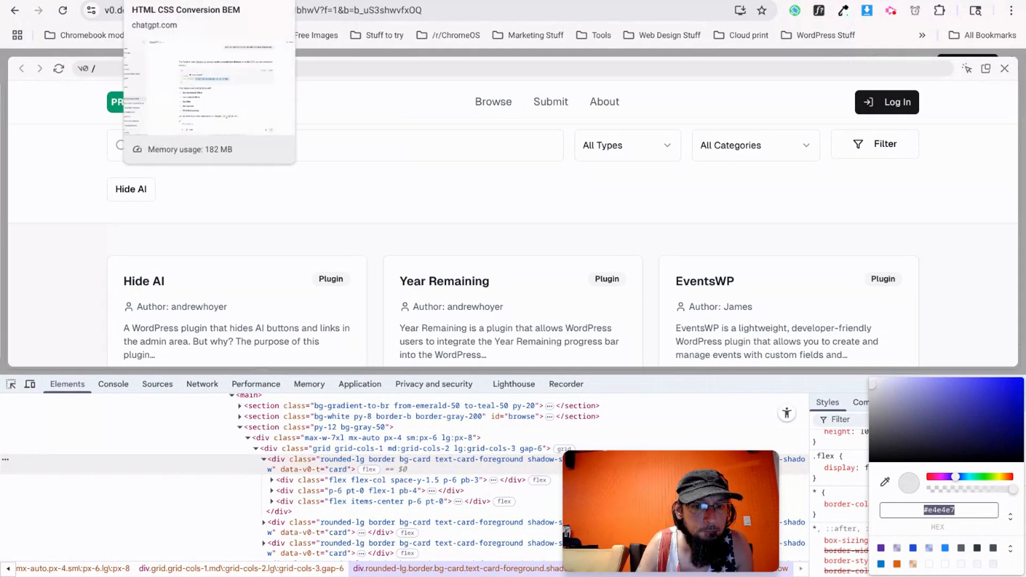
left_click(177, 1)
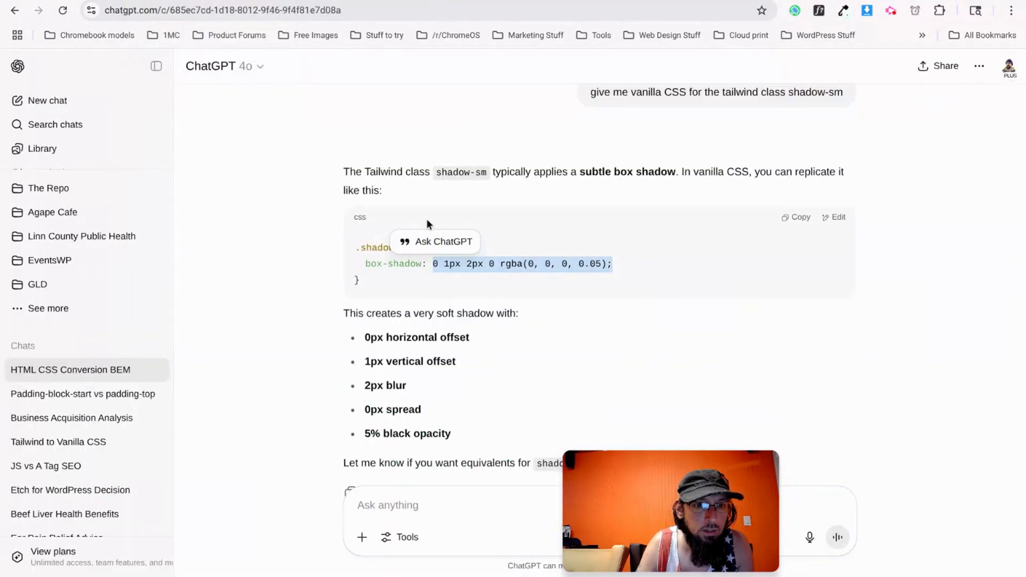
Give the Plugins section a 1px solid #e4e4e7 border.
left_click(342, 2)
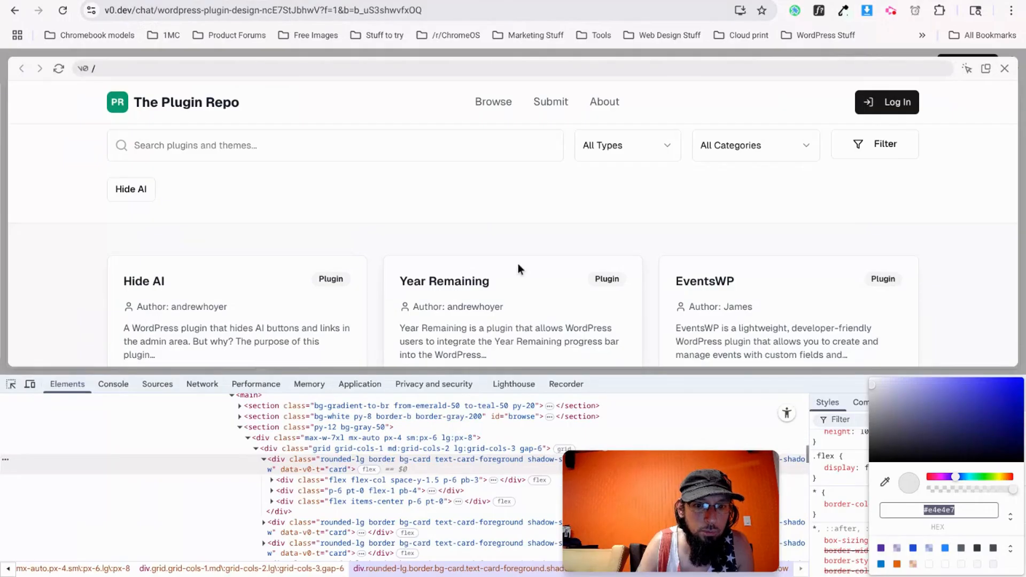
key("ctrl+Tab")
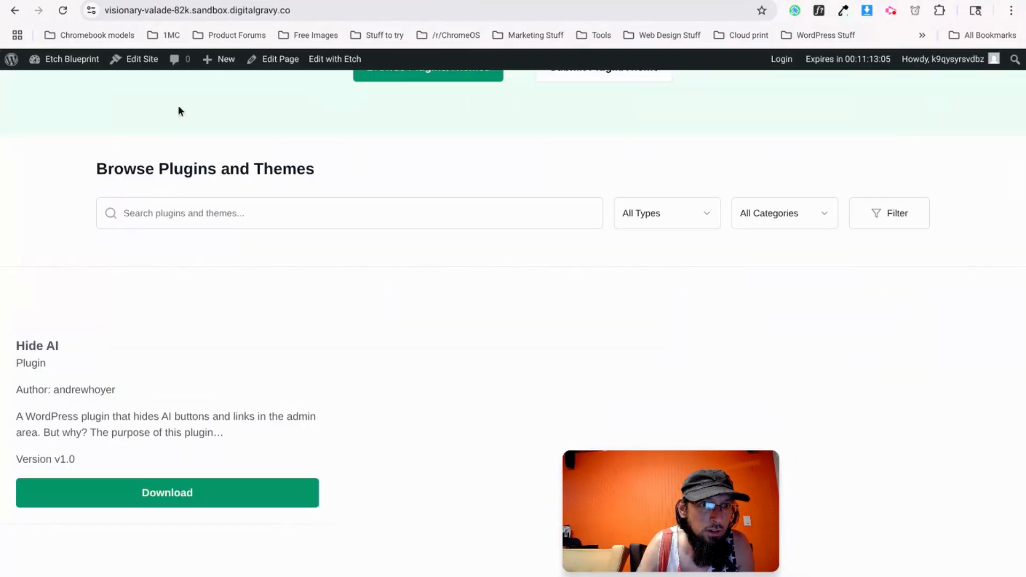
key("ctrl+Tab")
left_click(182, 368)
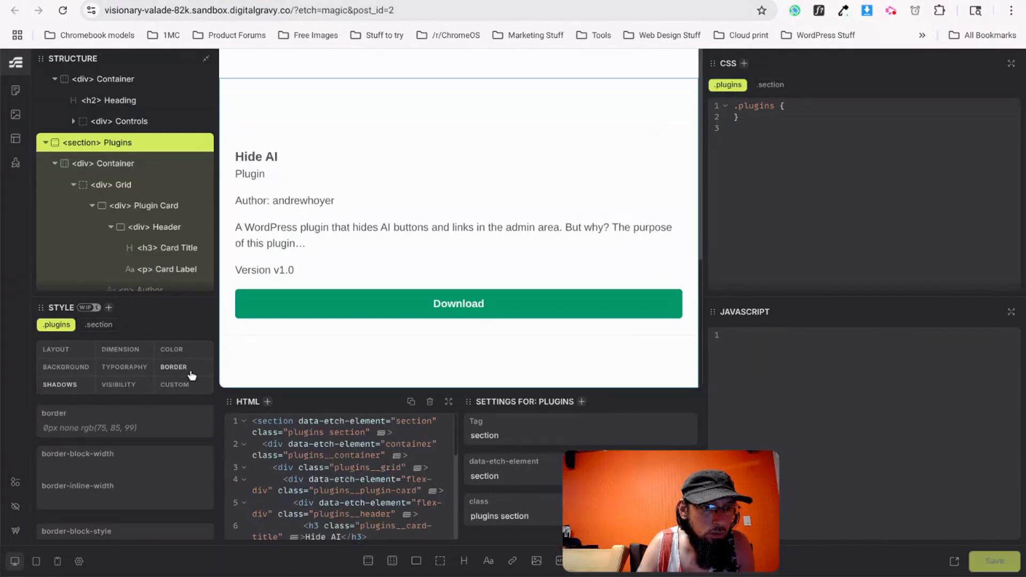
type("1px solid #e4e4e7")
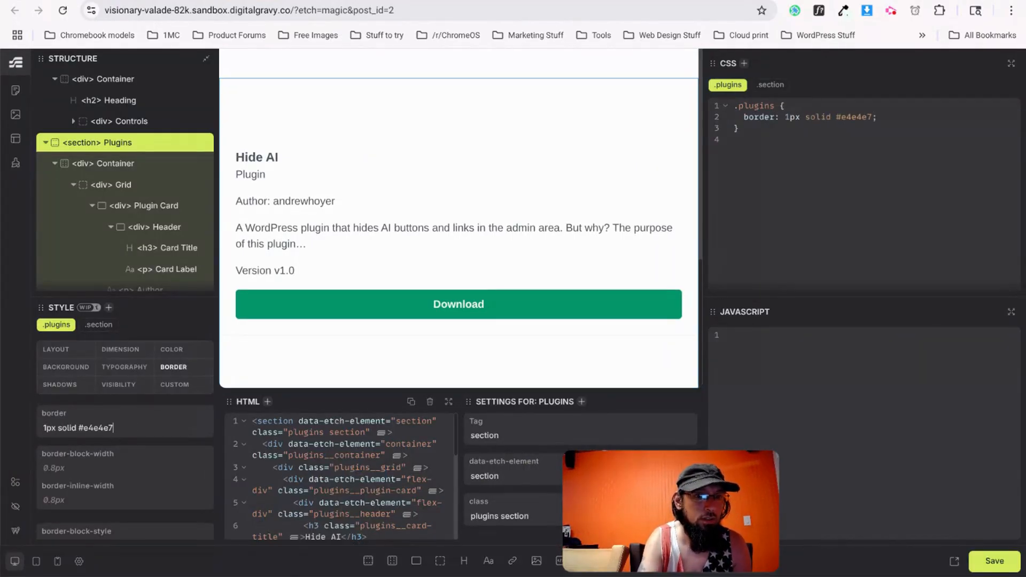
Duplicate the Hide AI Plugin Card in the Browse container and save.
left_click(347, 72)
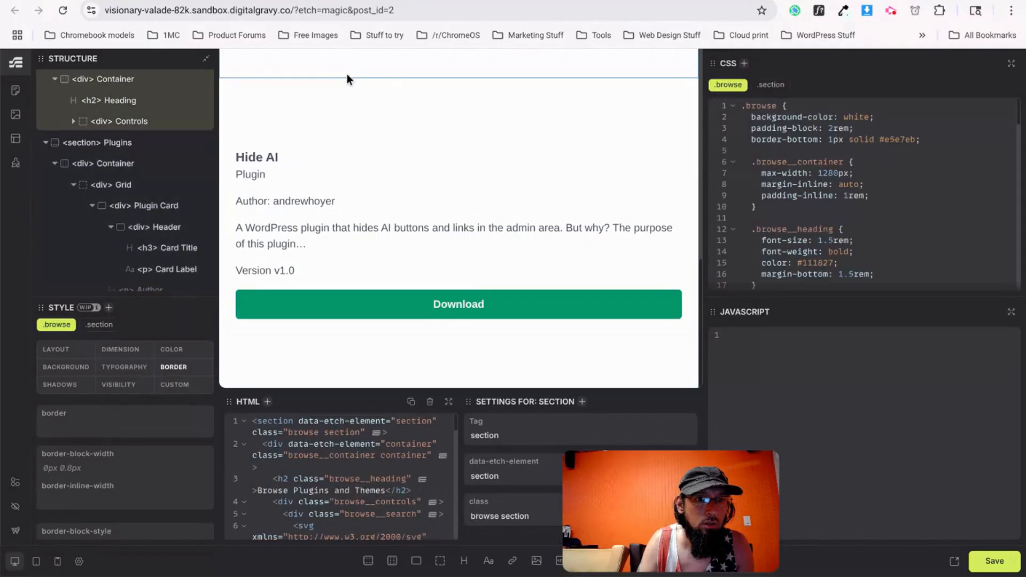
left_click(401, 60)
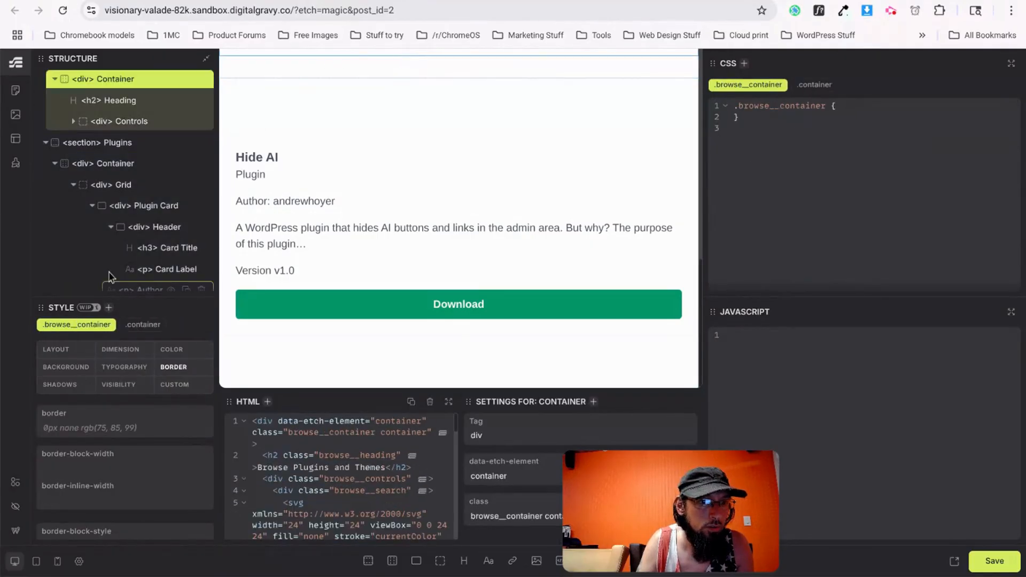
left_click(144, 206)
left_click(186, 206)
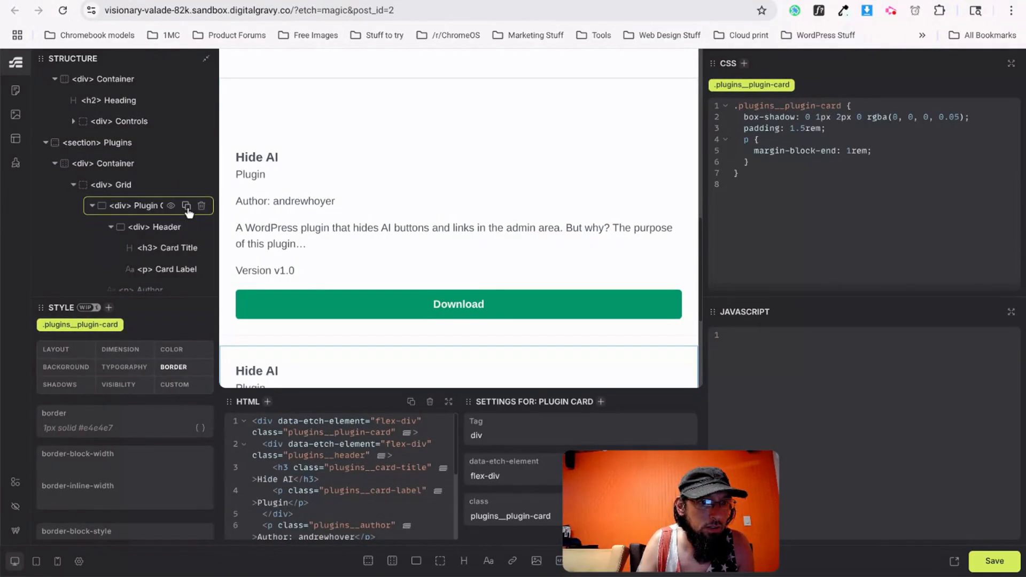
left_click(988, 565)
Review the three-column card grid on the live page and open its developer tools.
left_click(160, 1)
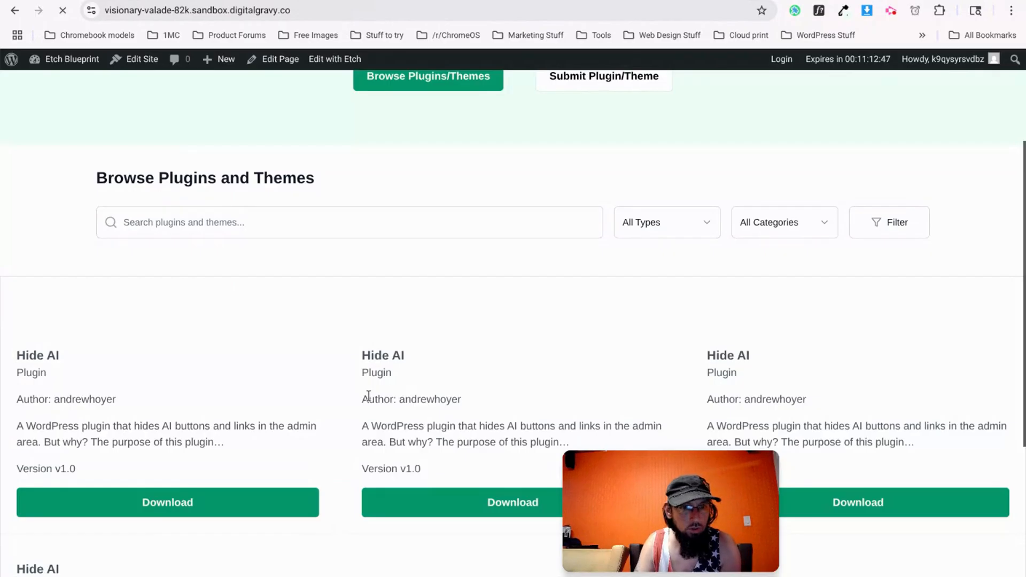
scroll(323, 427, "down", 5)
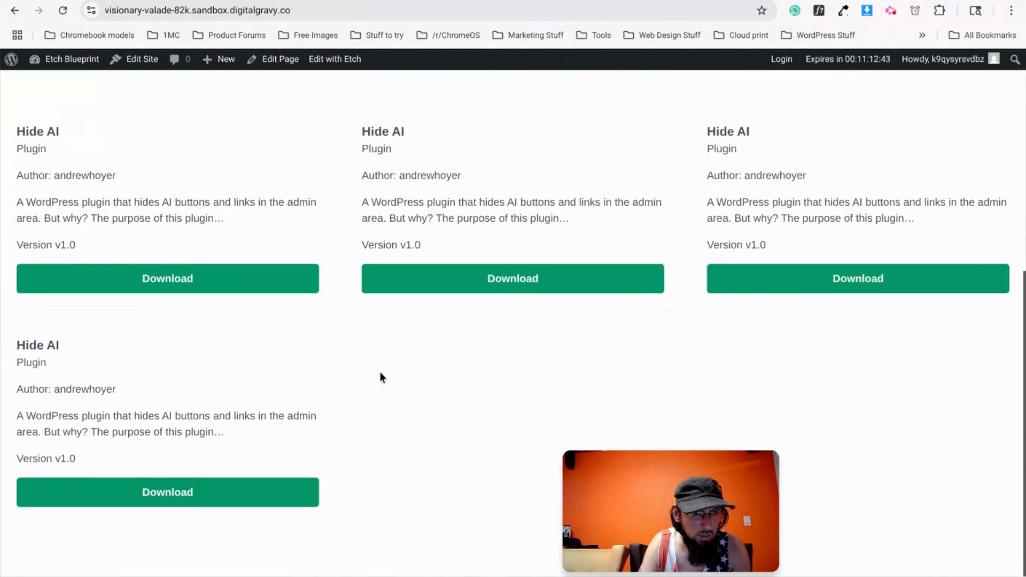
scroll(376, 374, "up", 8)
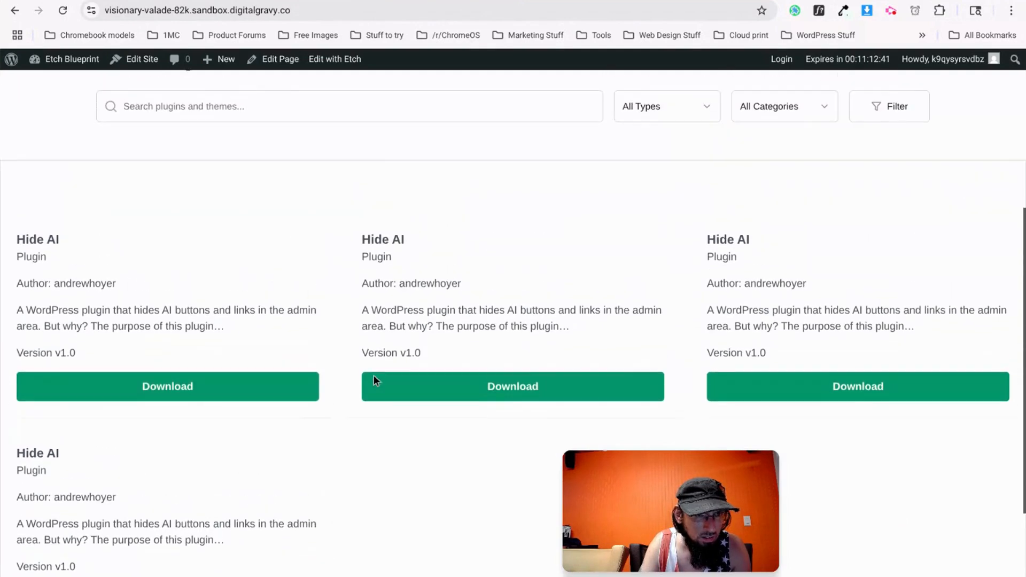
scroll(374, 382, "down", 3)
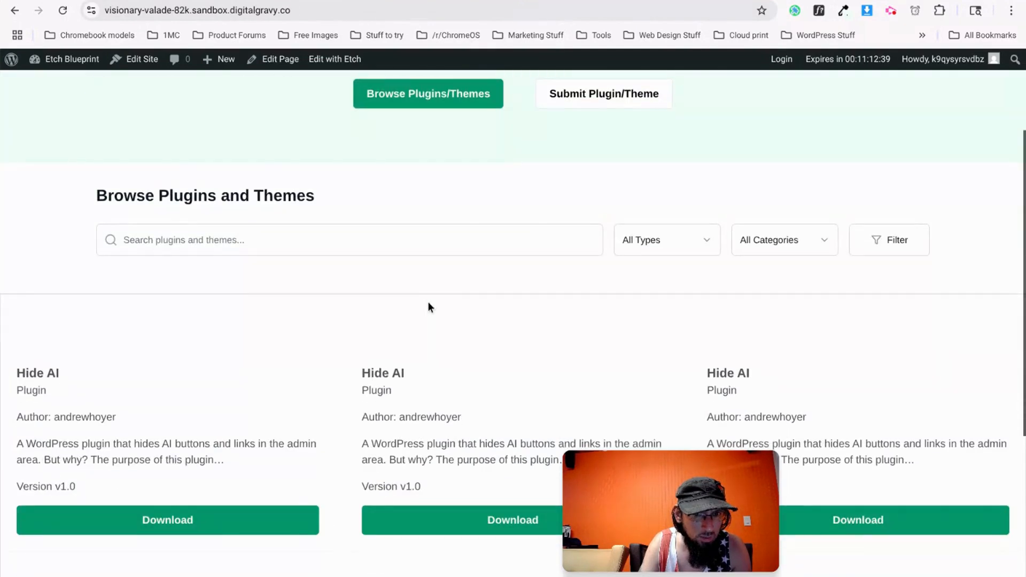
right_click(433, 295)
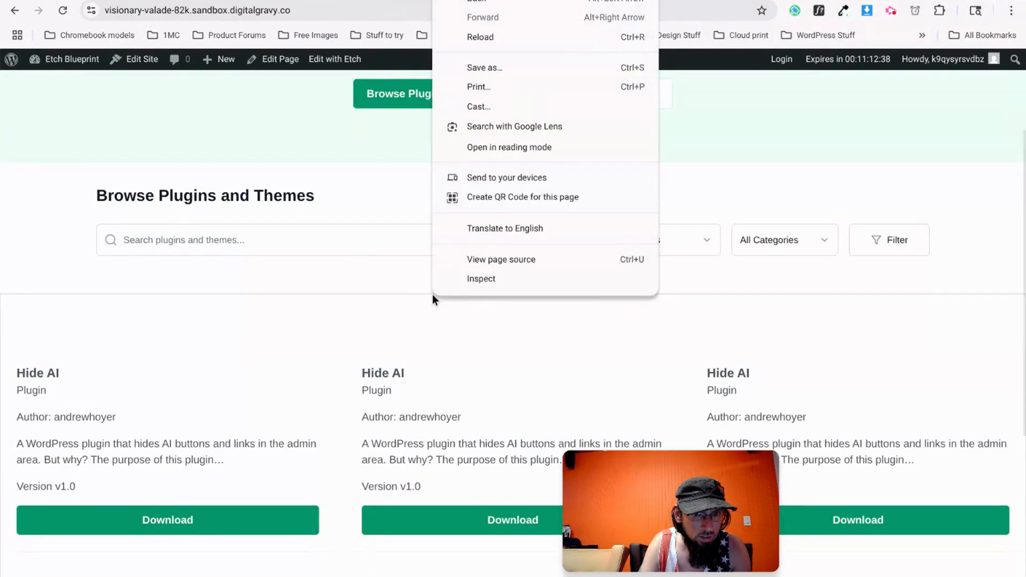
left_click(460, 283)
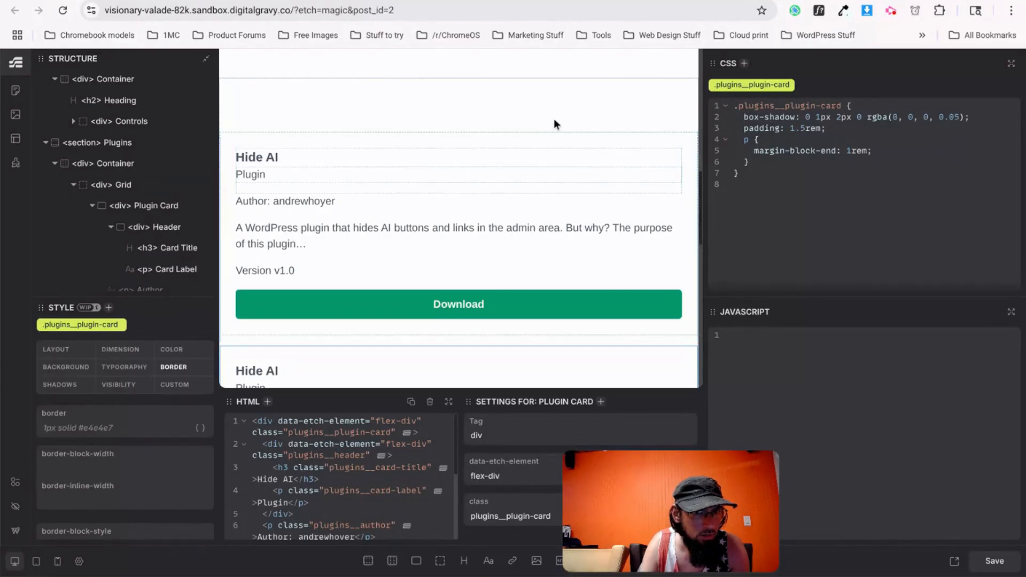
Remove the Plugins section border, give the Plugin Card 1px solid #e4e4e7, and save.
scroll(115, 248, "up", 1)
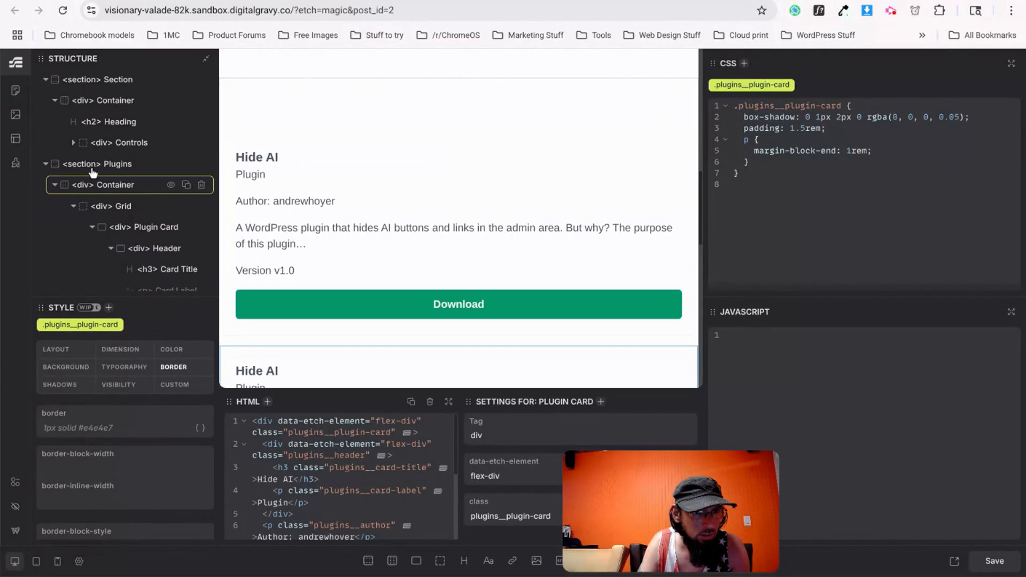
left_click(97, 163)
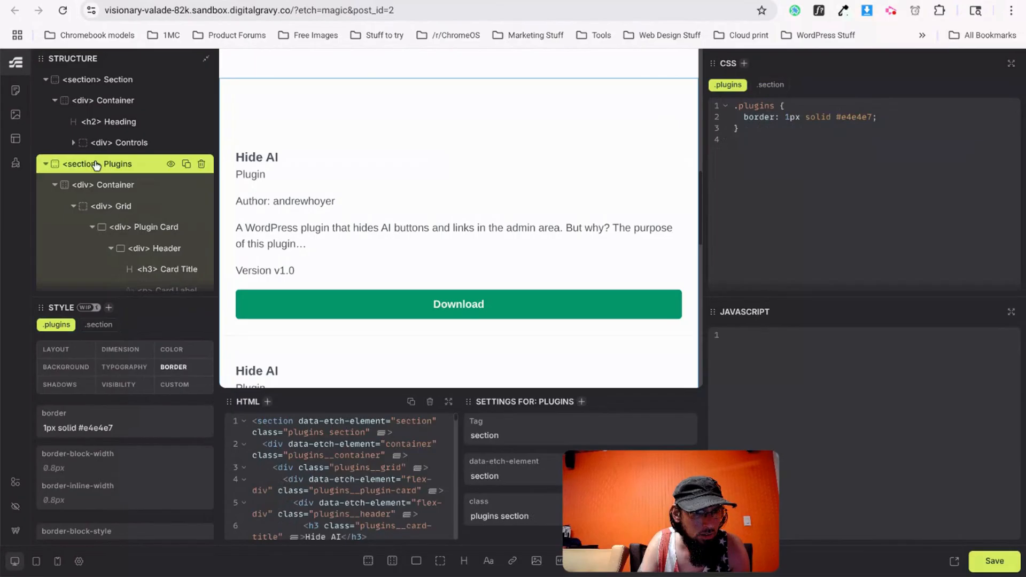
triple_click(110, 427)
key("ctrl+c")
key("BackSpace")
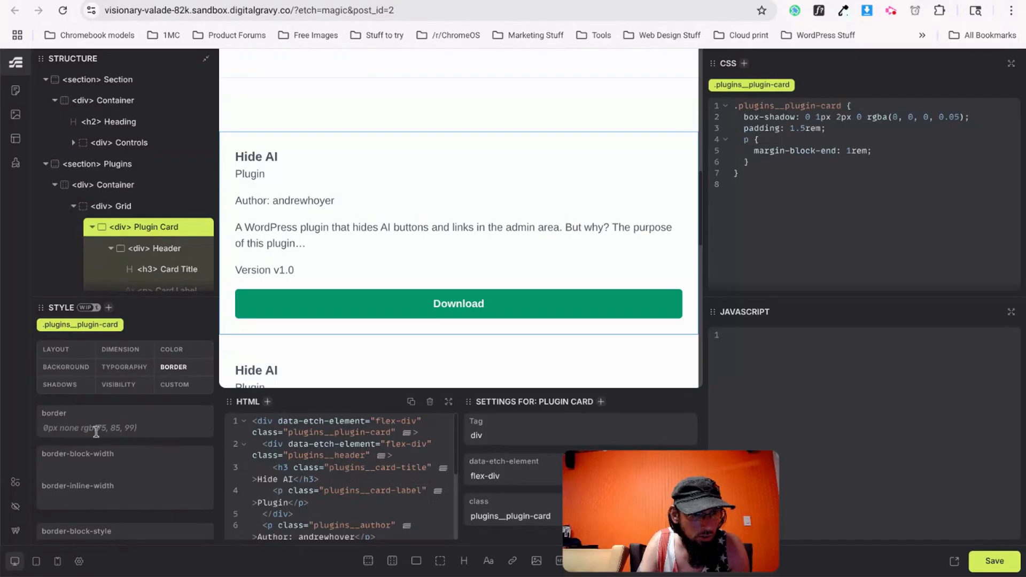
key("ctrl+v")
key("ctrl+s")
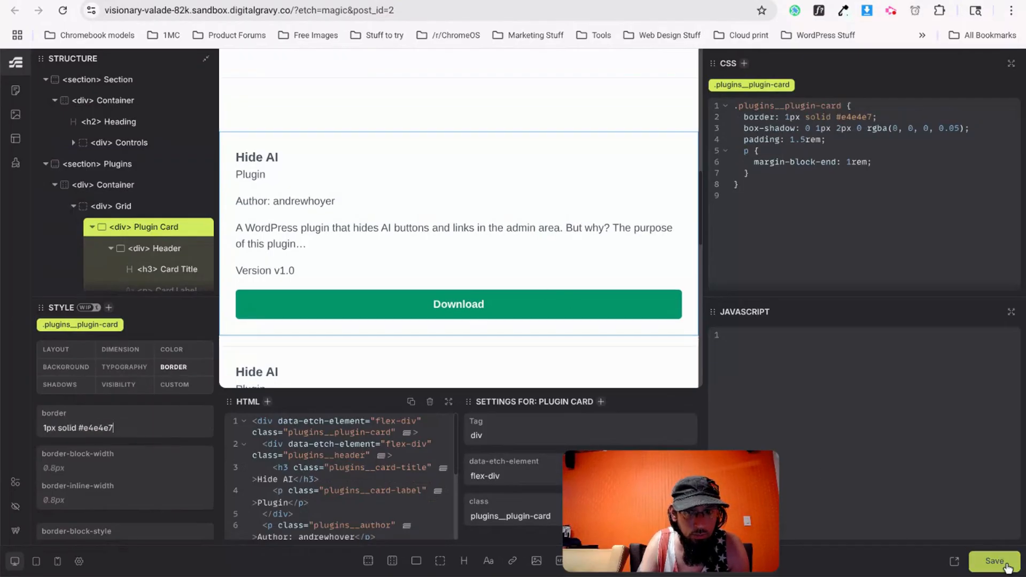
left_click(398, 1)
Reload the live page to check the bordered plugin cards.
key("ctrl+r")
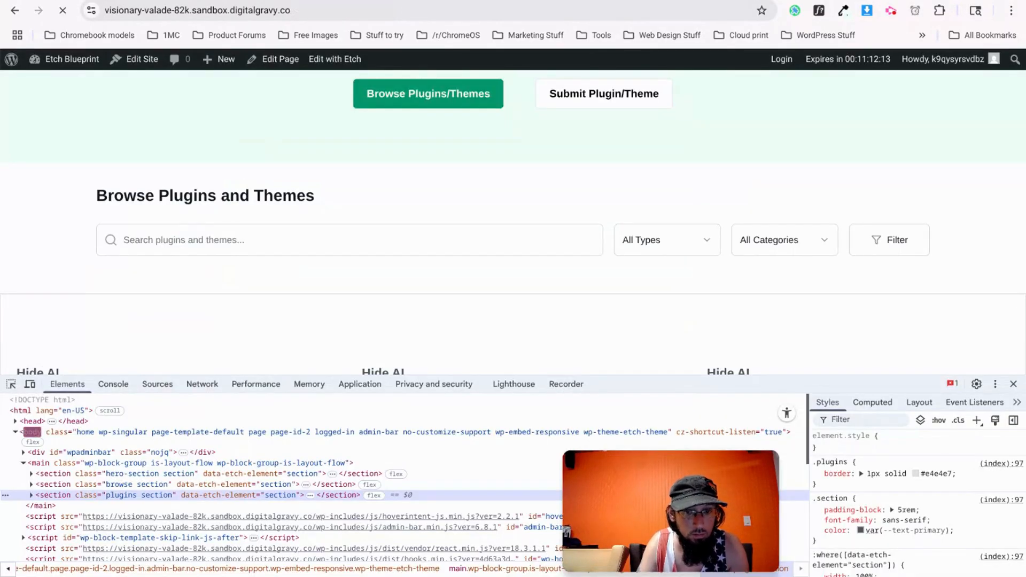
scroll(272, 305, "down", 8)
scroll(376, 284, "up", 3)
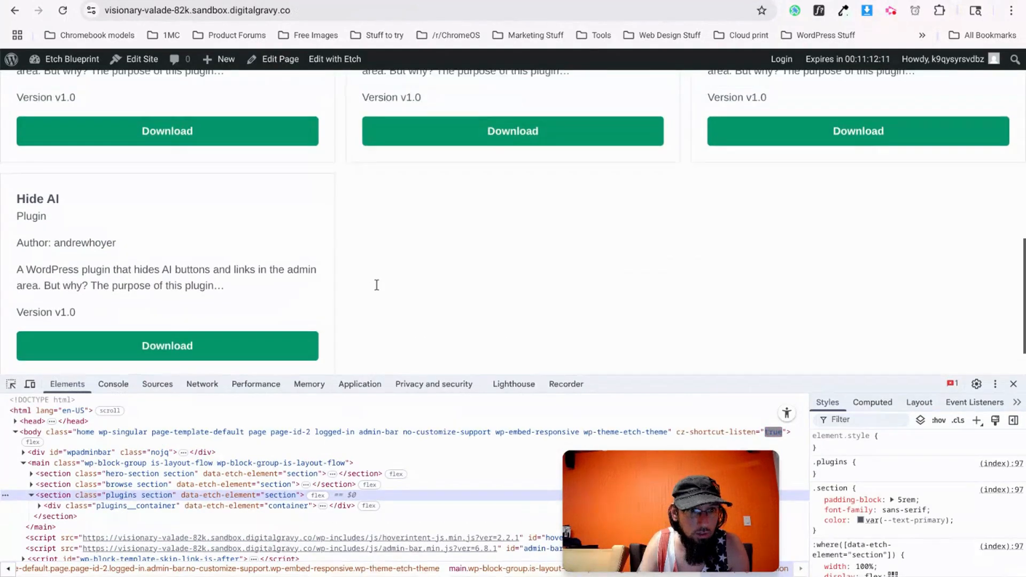
scroll(377, 285, "up", 1)
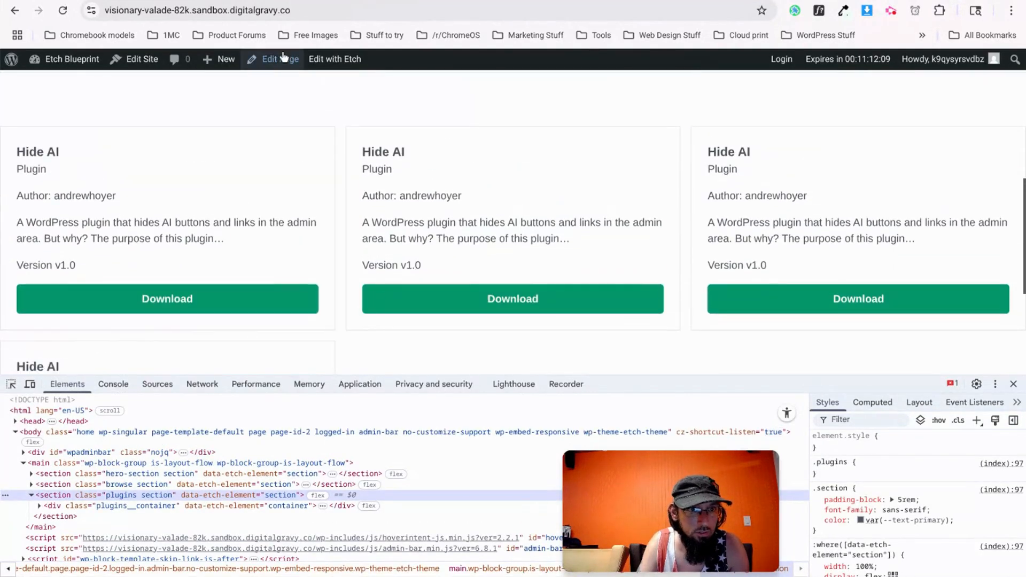
left_click(213, 1)
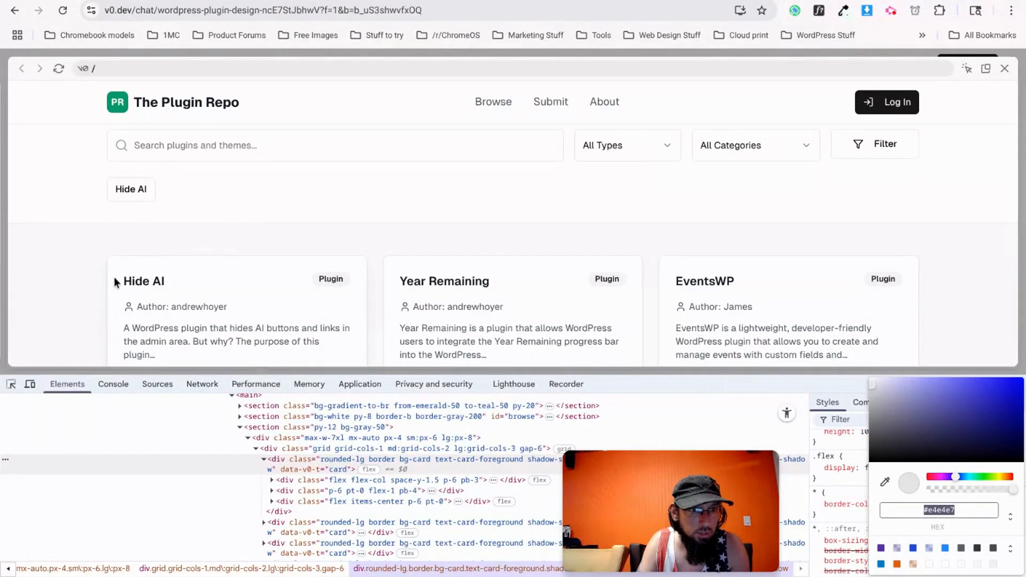
Inspect v0.dev's Browse container: max-width 80rem, mx-auto, 2rem side padding.
scroll(190, 223, "up", 10)
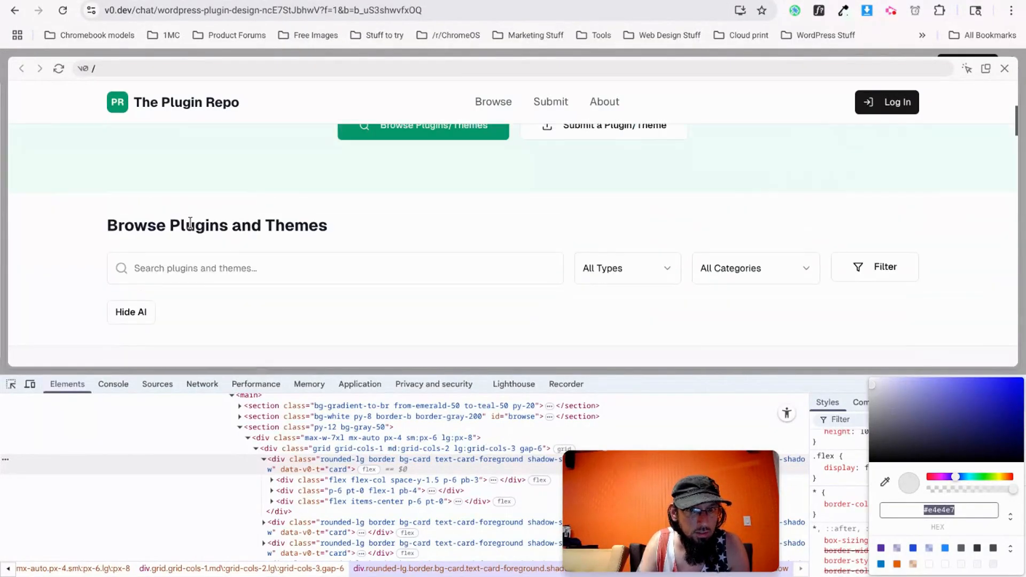
scroll(188, 223, "down", 5)
right_click(101, 176)
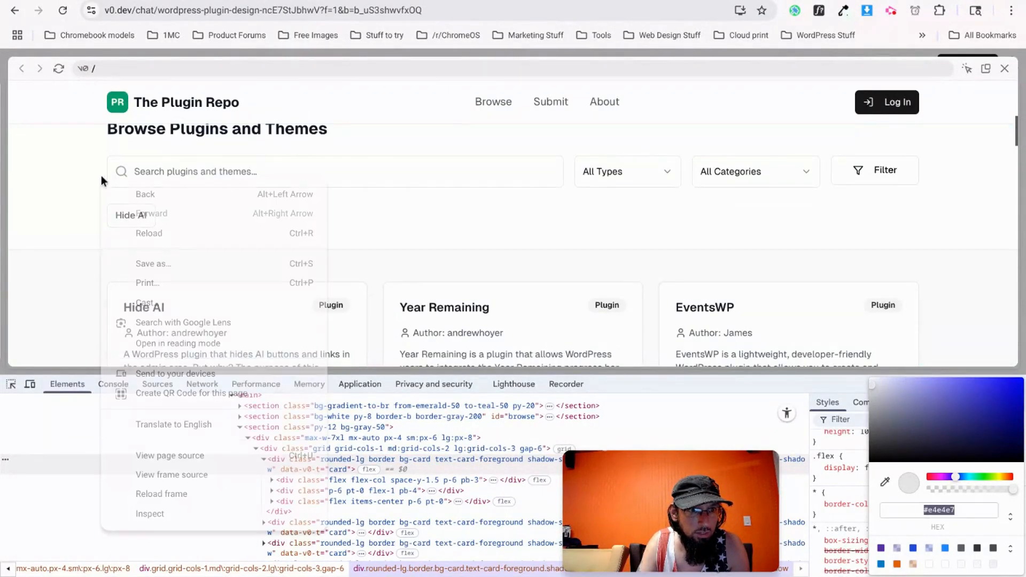
left_click(200, 511)
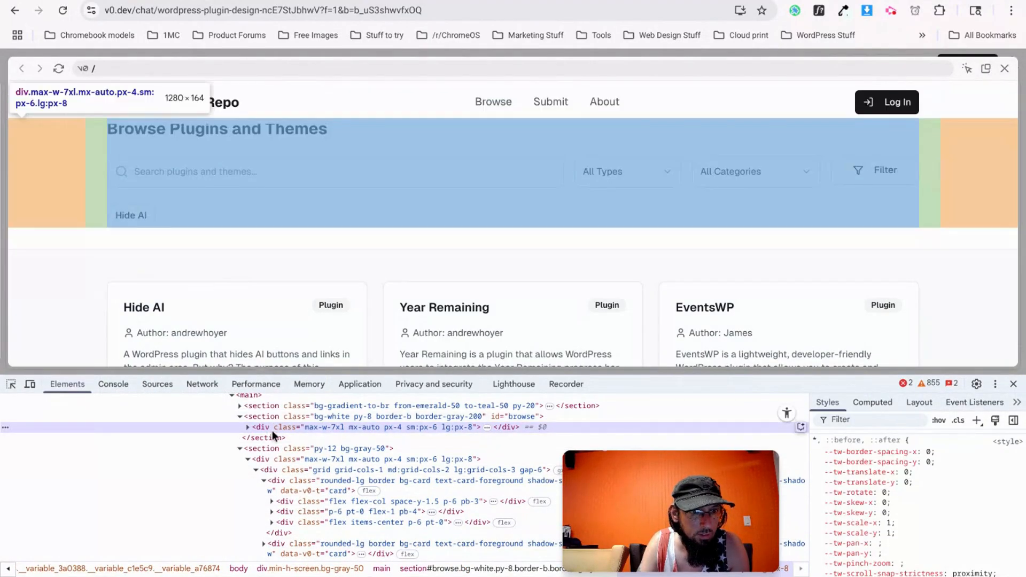
scroll(927, 517, "down", 5)
scroll(841, 510, "down", 2)
scroll(846, 519, "down", 4)
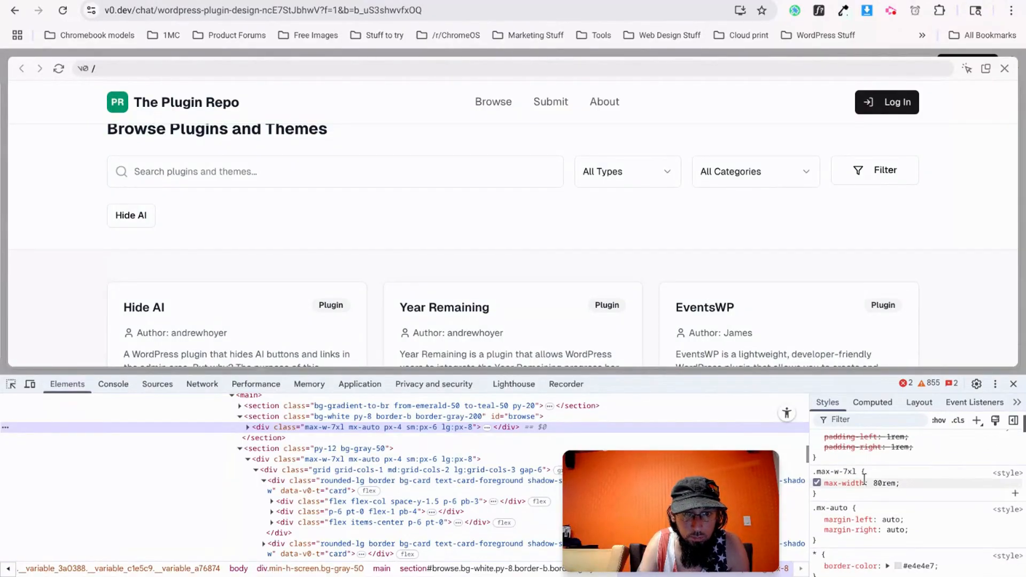
Select the Browse section's Container in Etch.
left_click(222, 1)
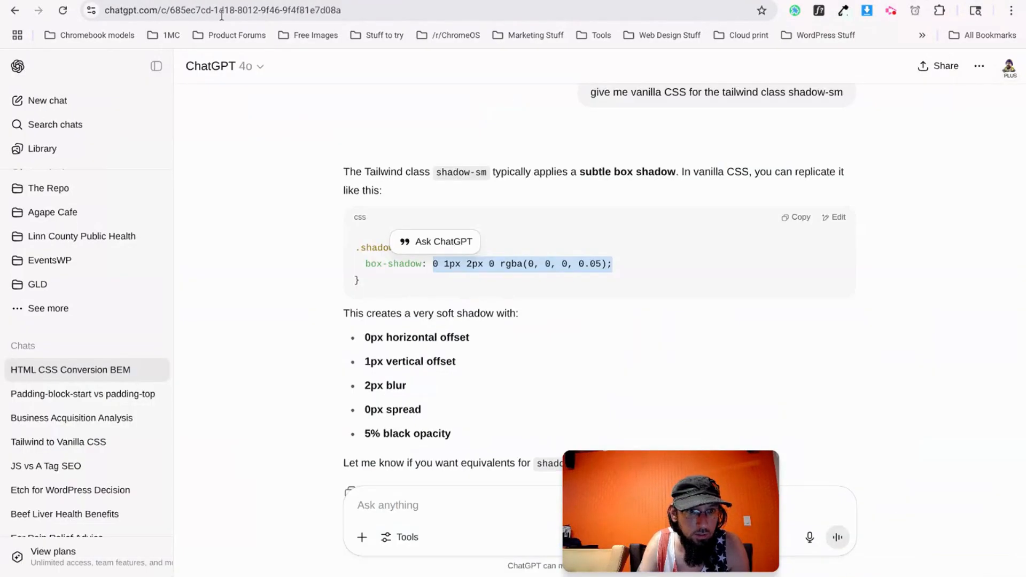
key("ctrl+Tab")
key("ctrl+Tab")
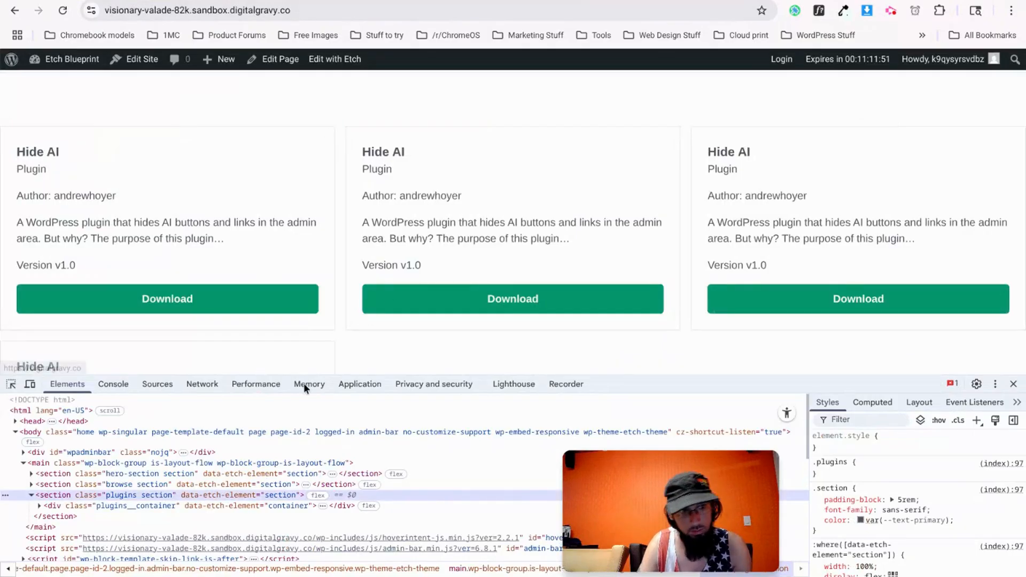
key("ctrl+Tab")
left_click(90, 100)
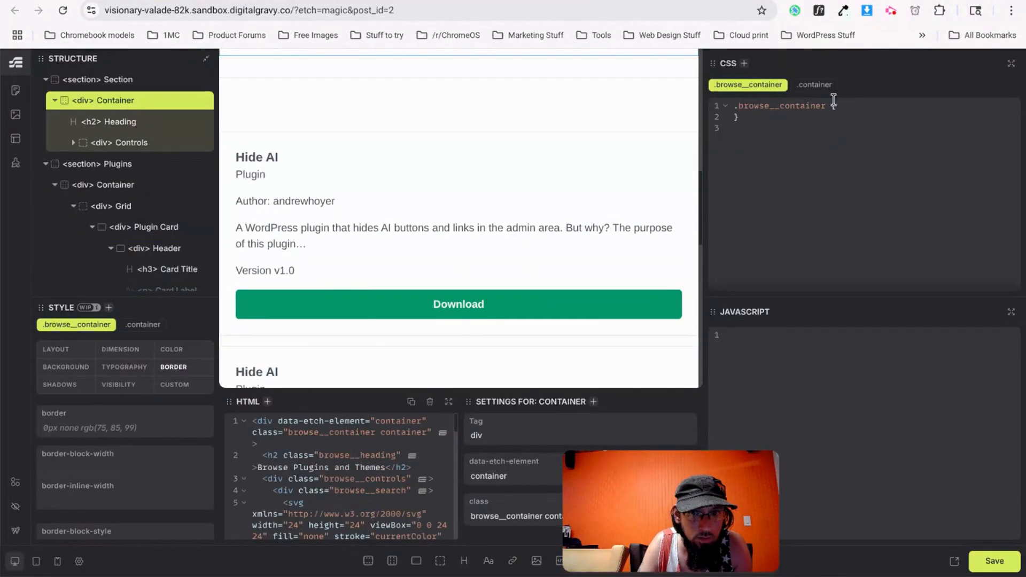
Give the shared container class max-width: 80rem and margin: auto.
left_click(815, 87)
type("max-width: 90")
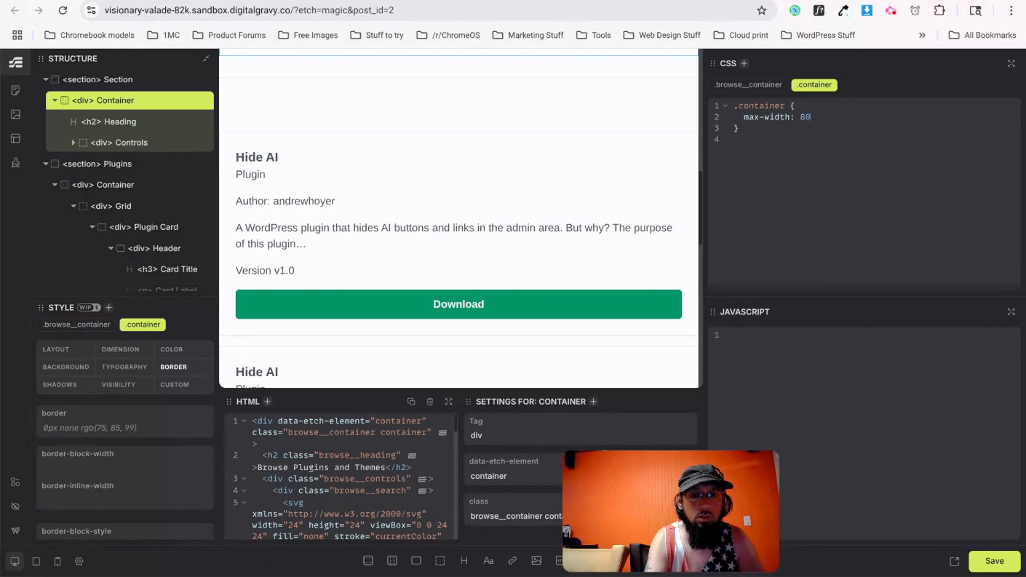
type("margin:")
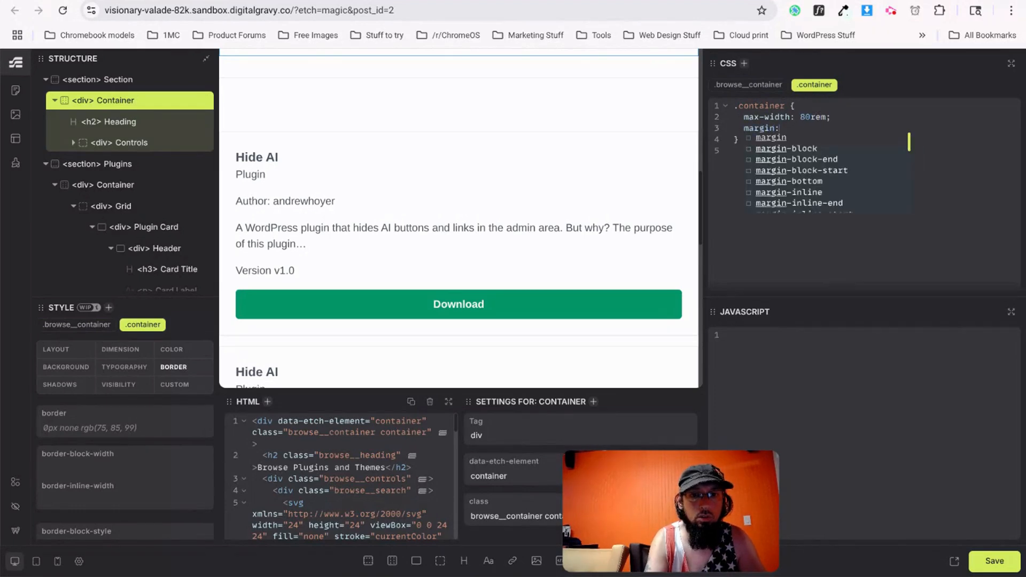
type(" auto;")
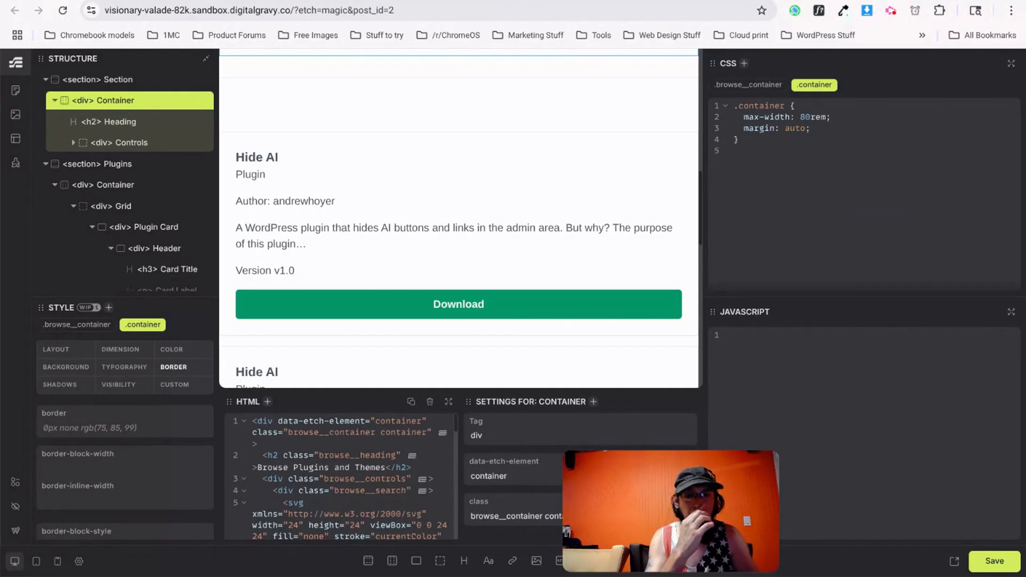
scroll(107, 165, "up", 1)
scroll(388, 208, "up", 5)
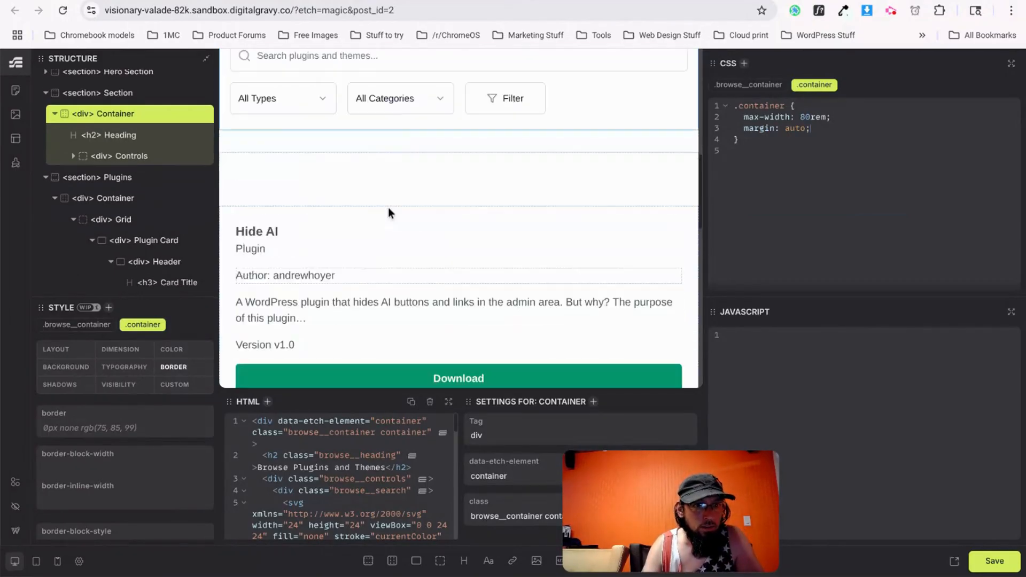
scroll(389, 212, "up", 4)
scroll(114, 141, "up", 1)
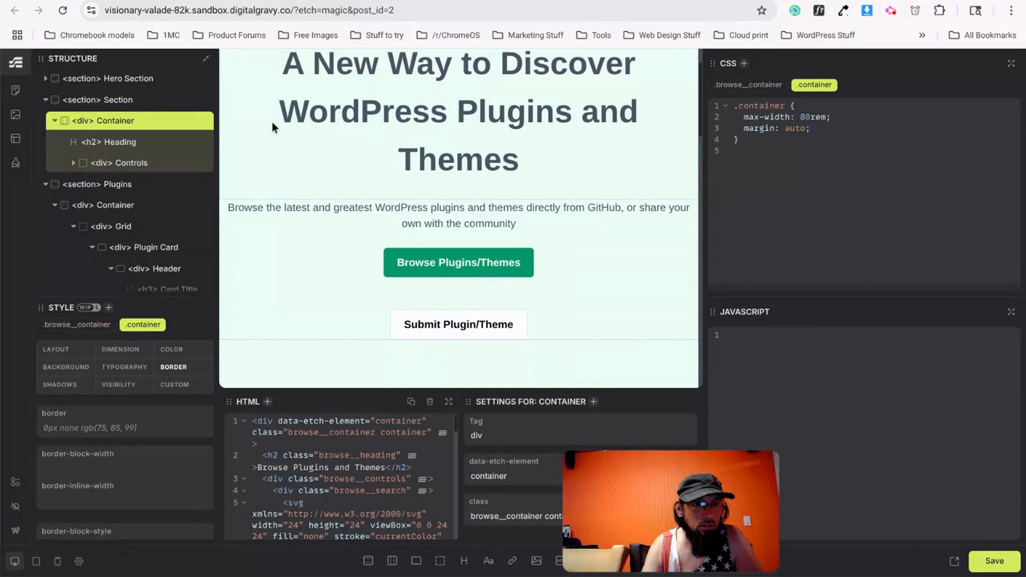
left_click(394, 1)
scroll(369, 234, "up", 6)
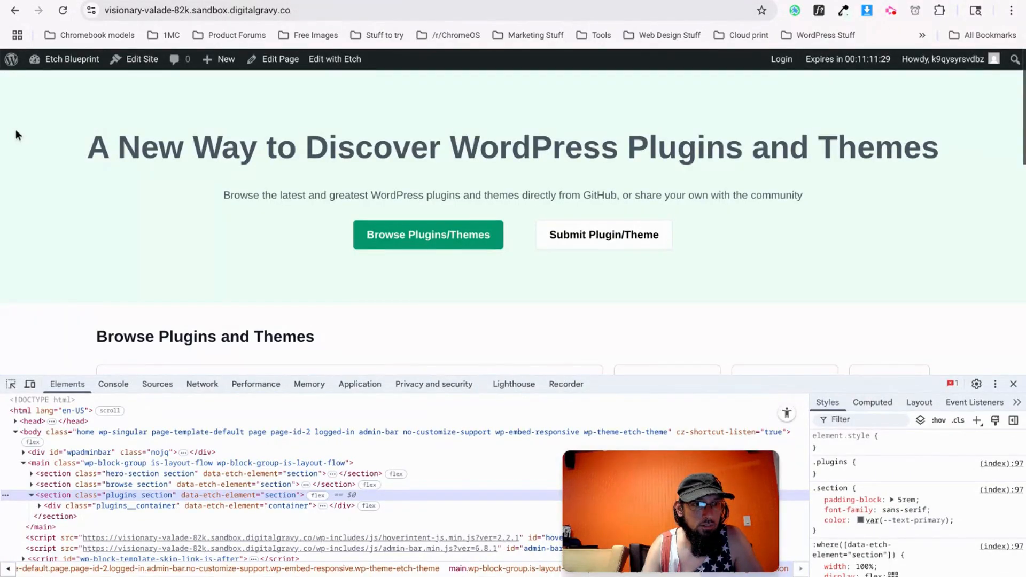
left_click(152, 1)
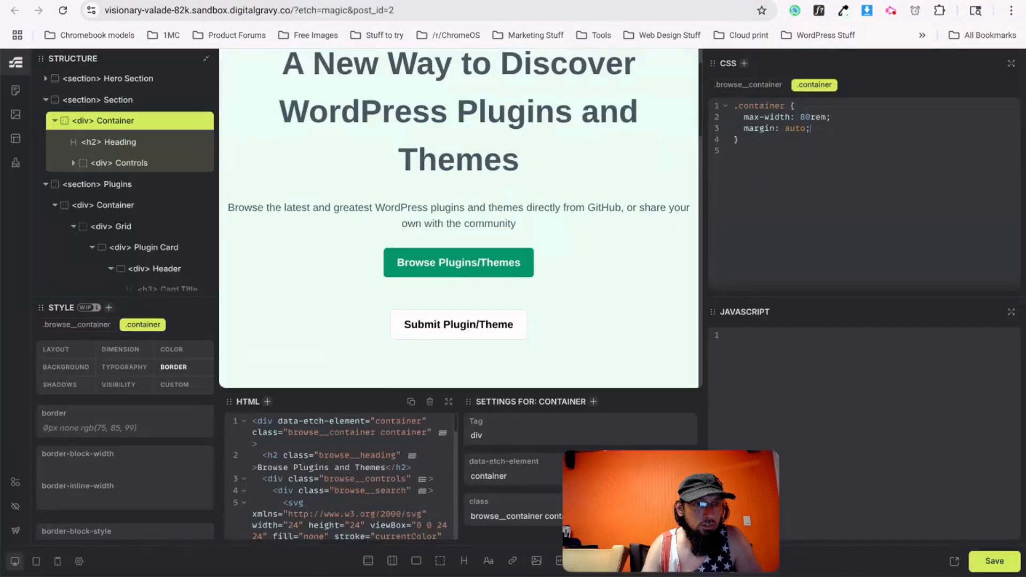
Add the 'container' class to the Plugins container and save.
left_click(123, 99)
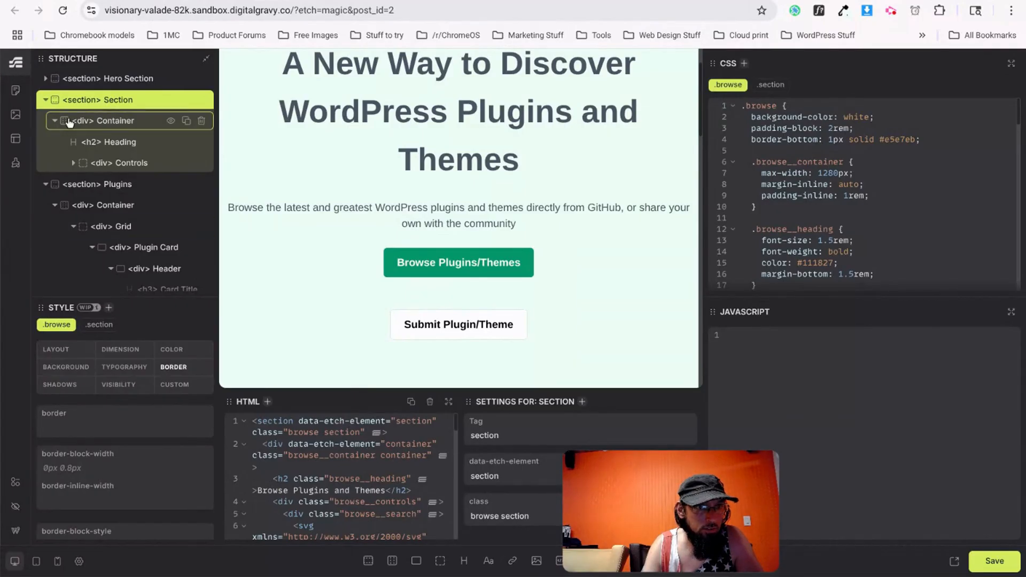
left_click(111, 186)
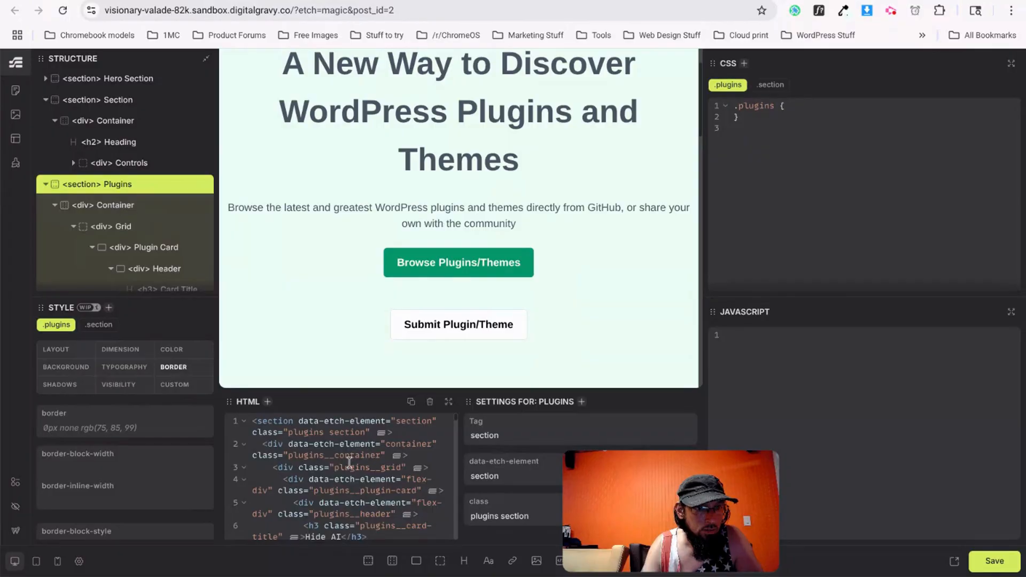
type("container")
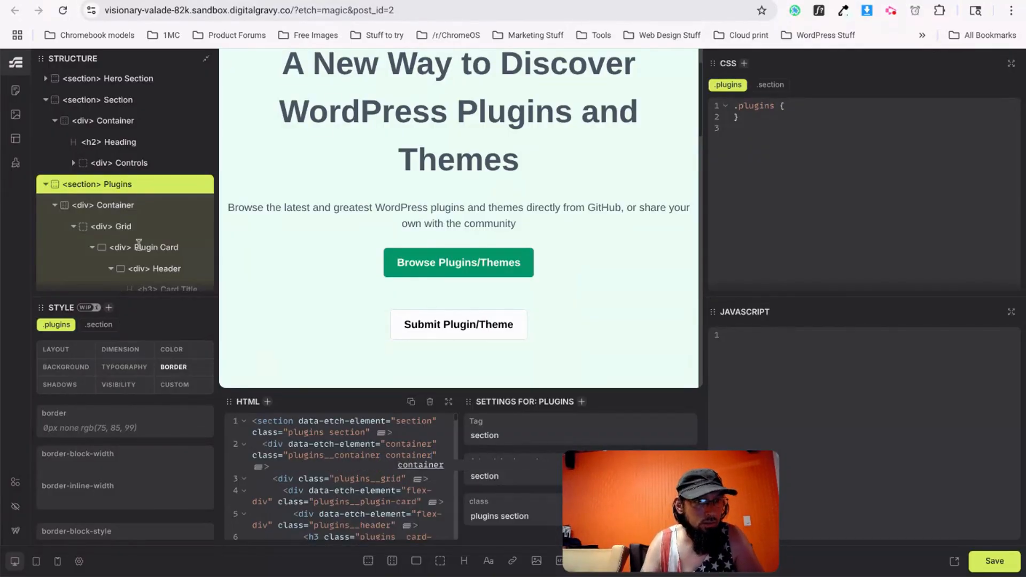
left_click(45, 184)
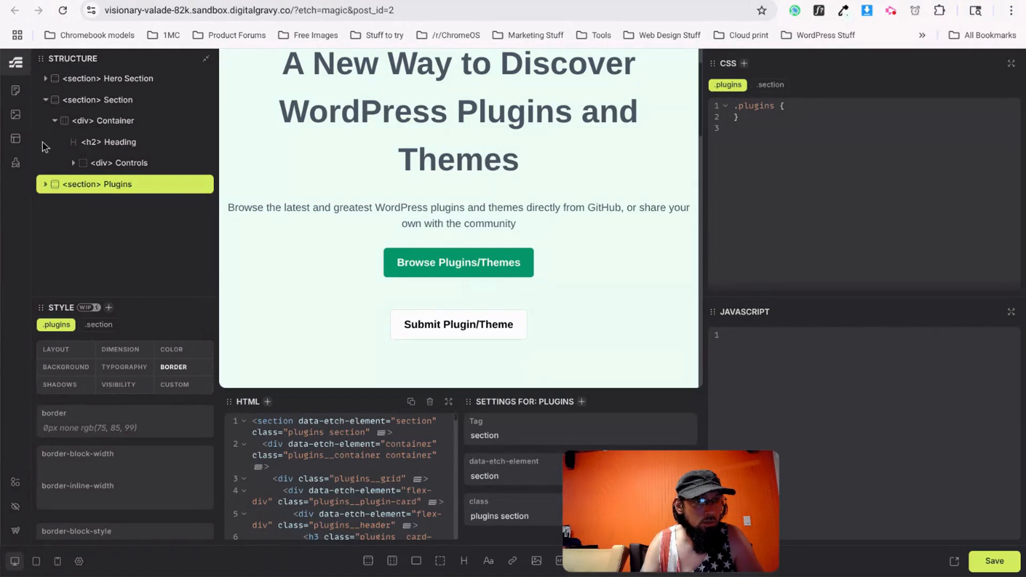
left_click(89, 120)
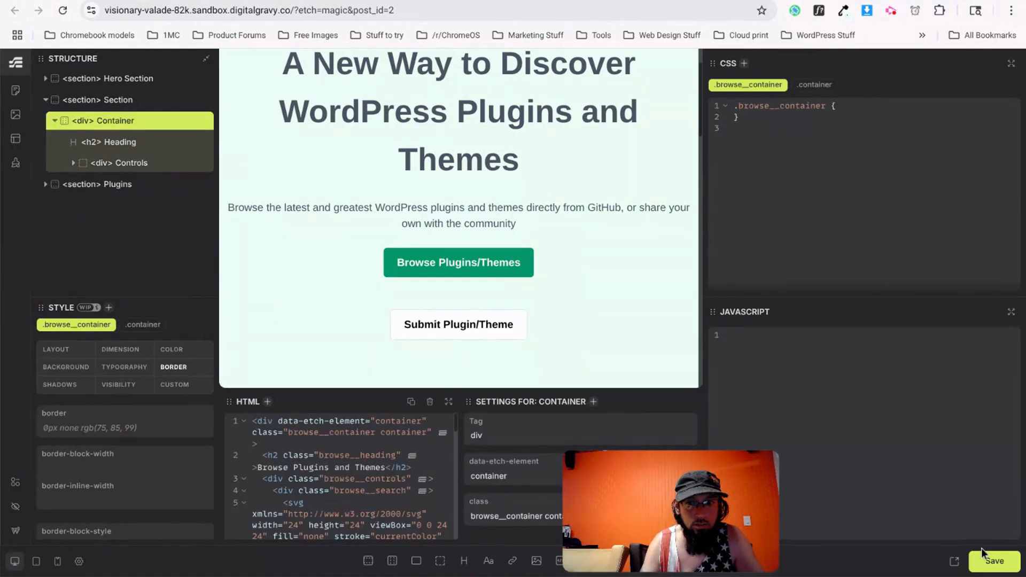
left_click(991, 562)
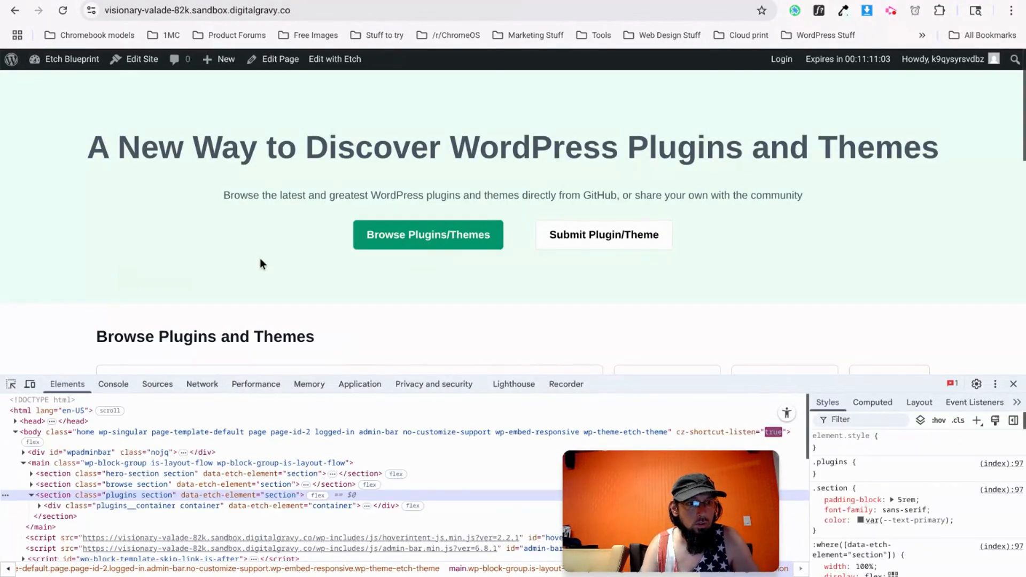
Close the developer tools on the live page.
scroll(116, 302, "down", 5)
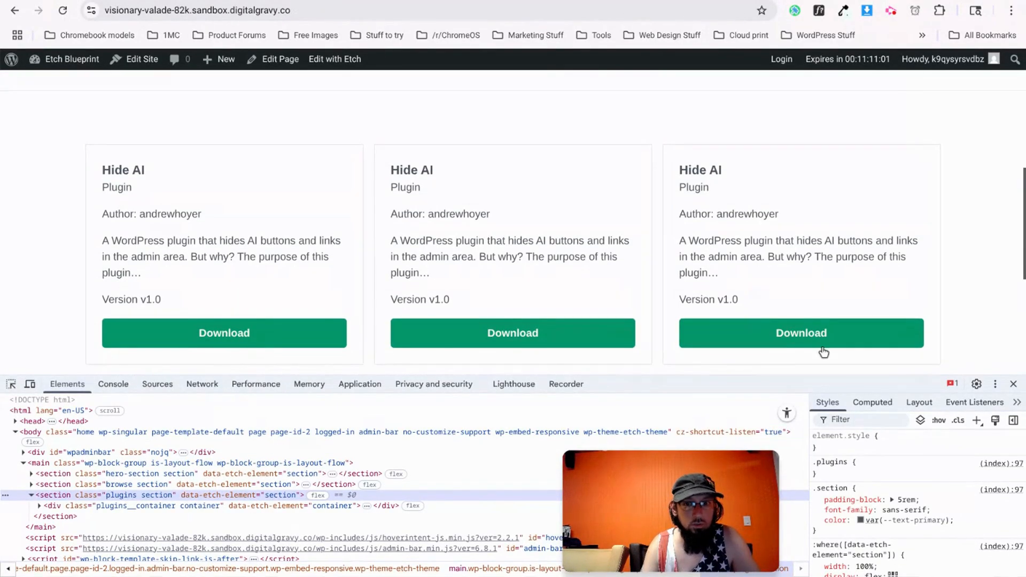
left_click(1013, 383)
scroll(467, 282, "down", 1)
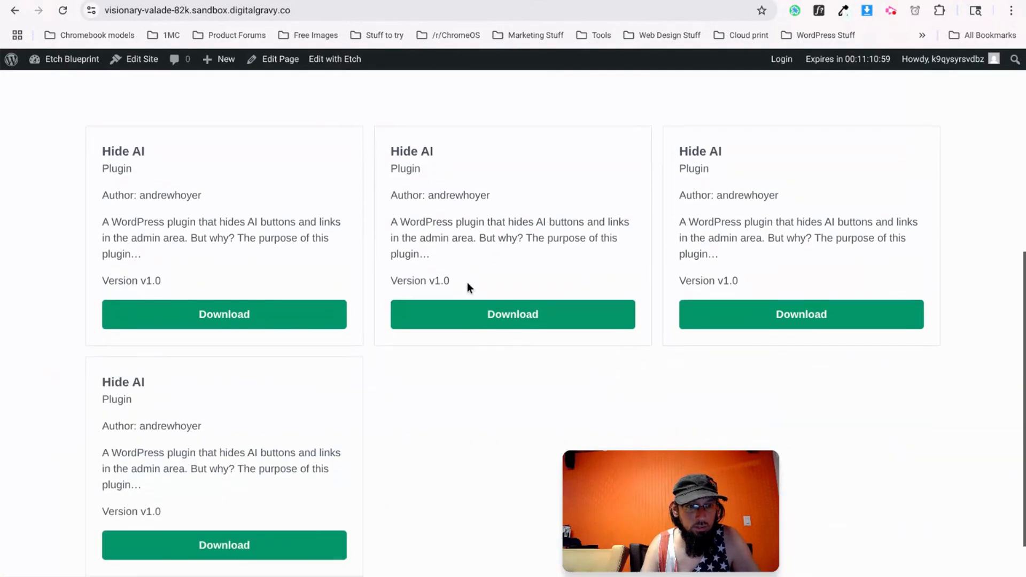
Narrow the browser window to confirm cards stack in one column, then maximize it again.
left_click(984, 0)
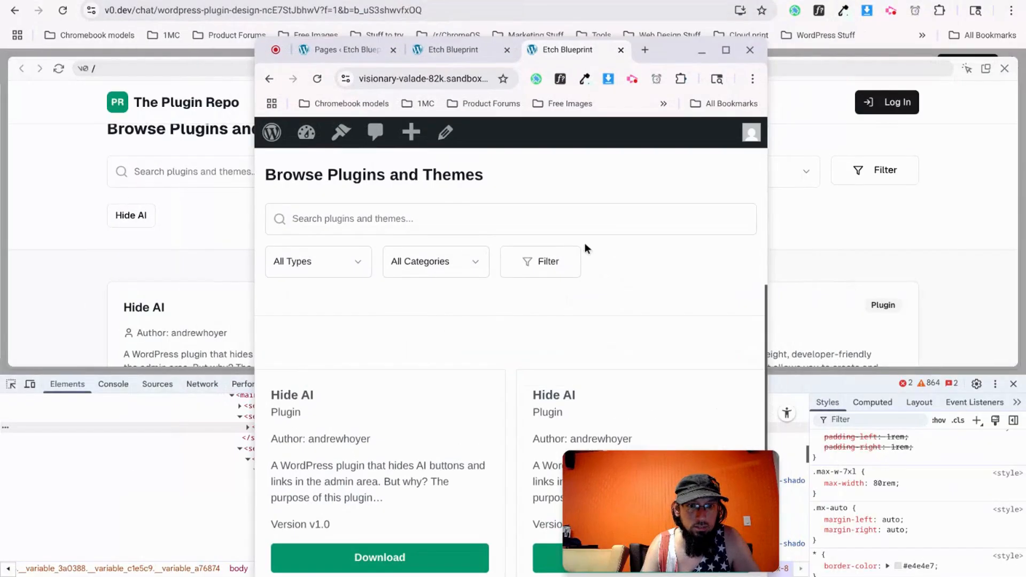
scroll(639, 328, "down", 3)
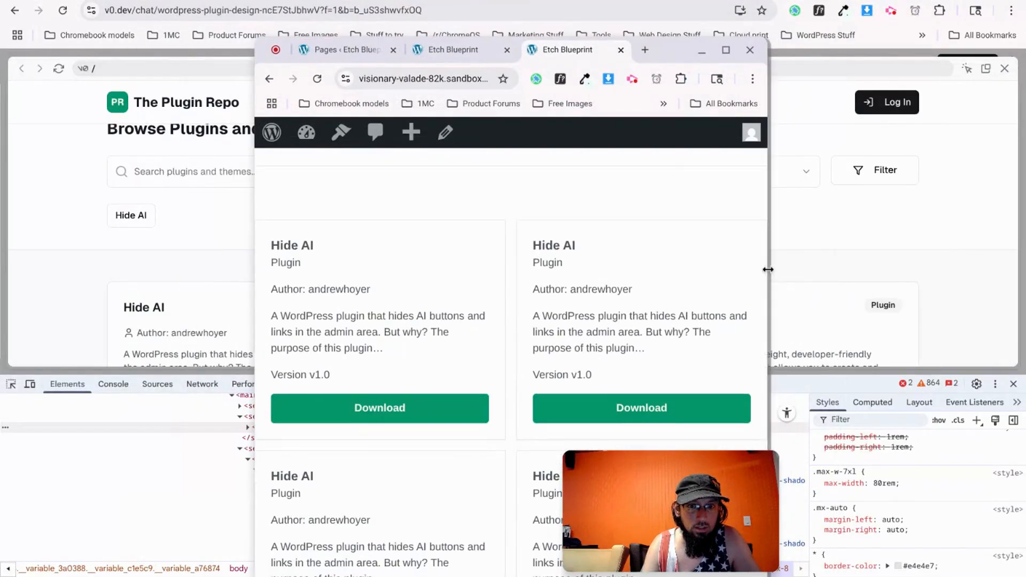
left_click_drag(767, 269, 588, 269)
scroll(380, 355, "up", 1)
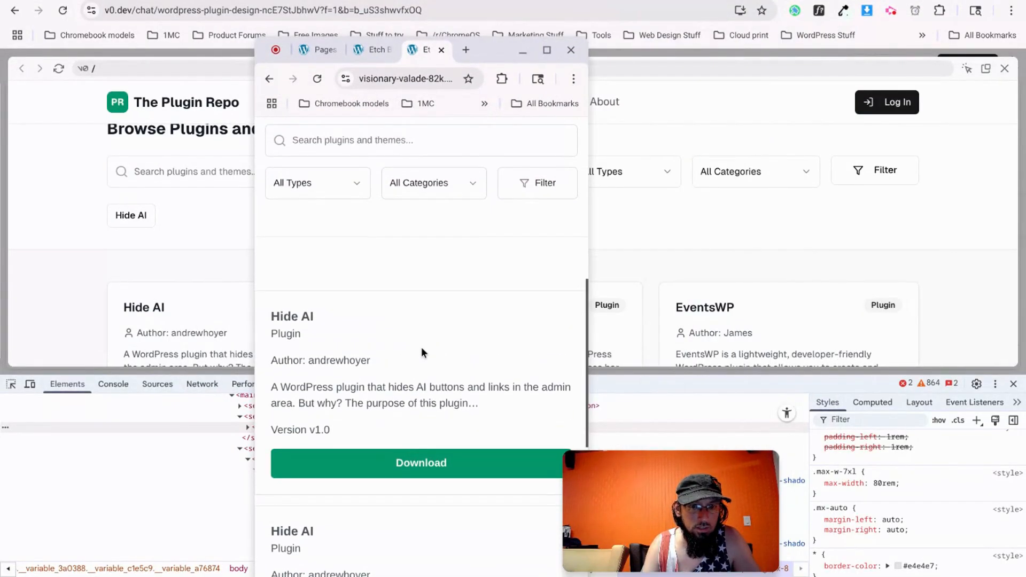
scroll(389, 250, "up", 5)
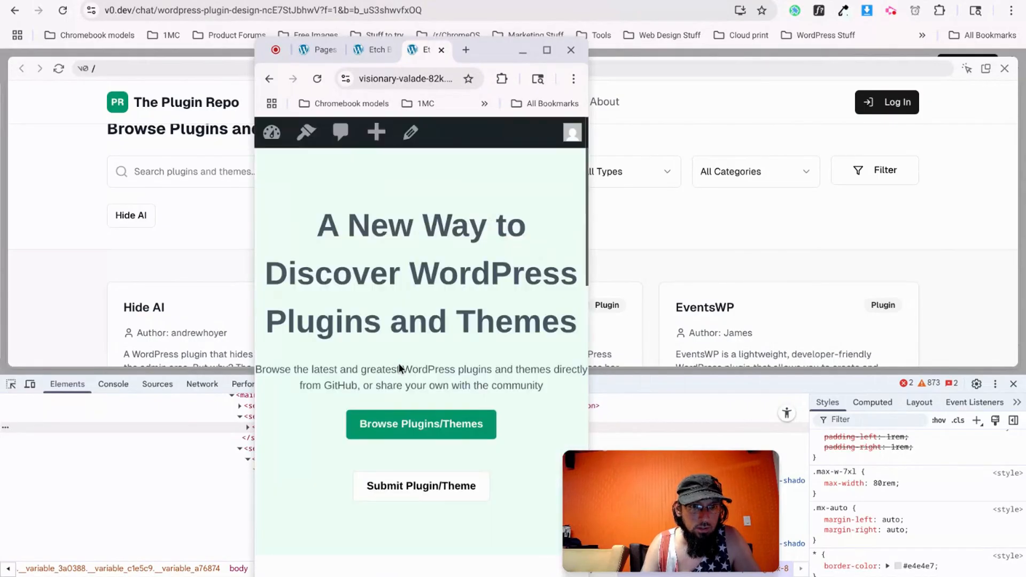
scroll(404, 368, "down", 6)
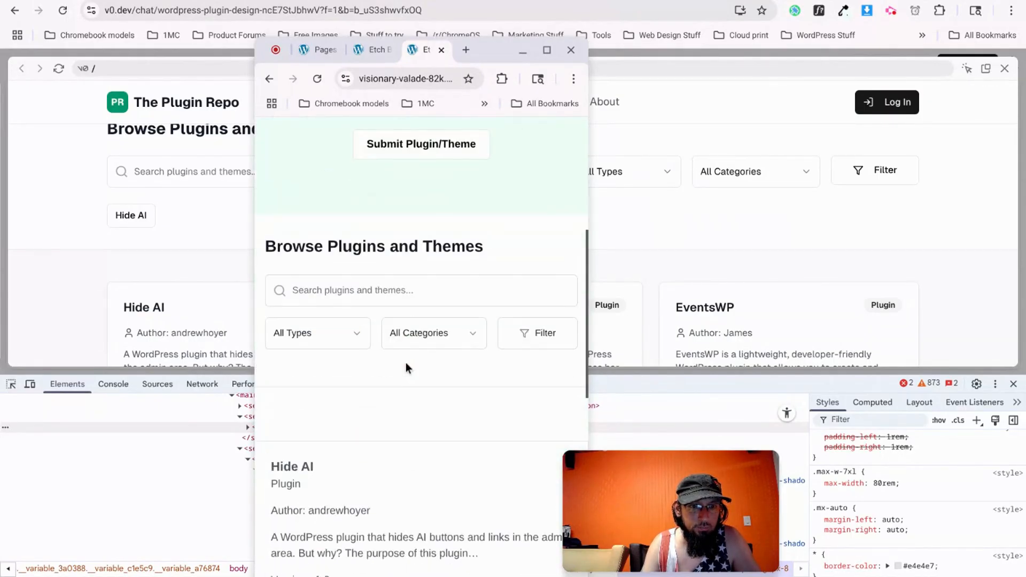
scroll(406, 368, "up", 4)
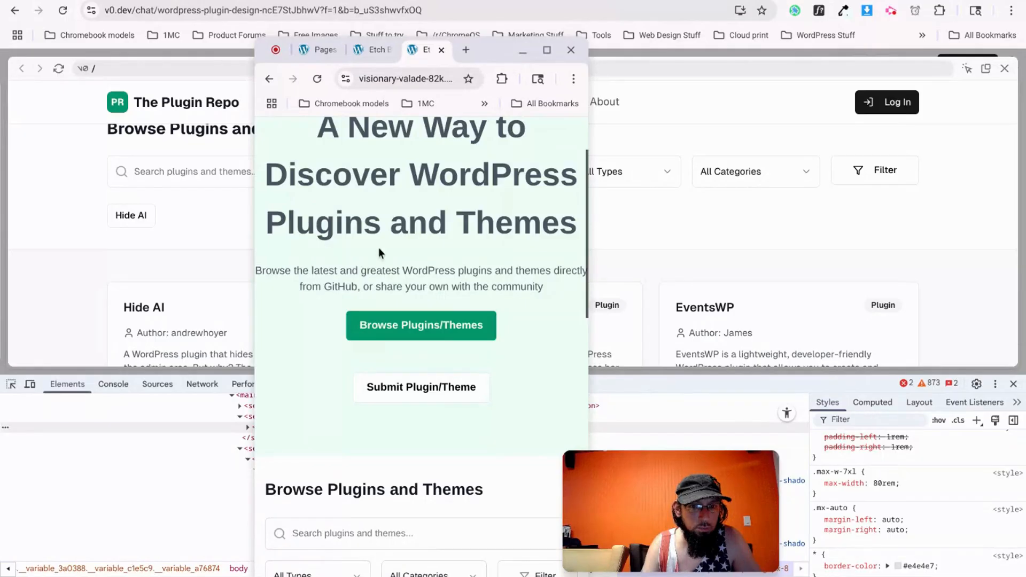
scroll(383, 293, "up", 2)
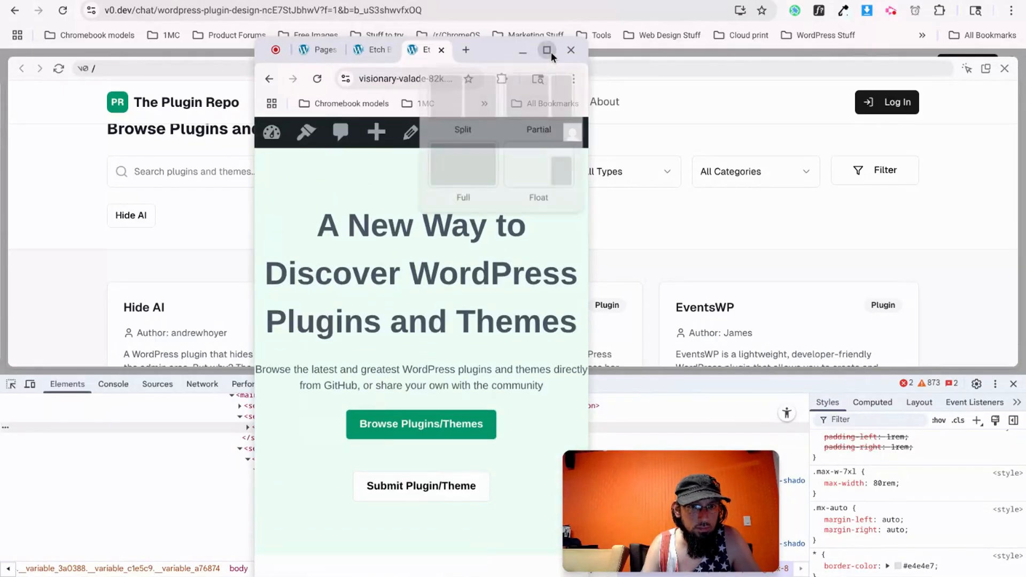
left_click(551, 52)
left_click(267, 1)
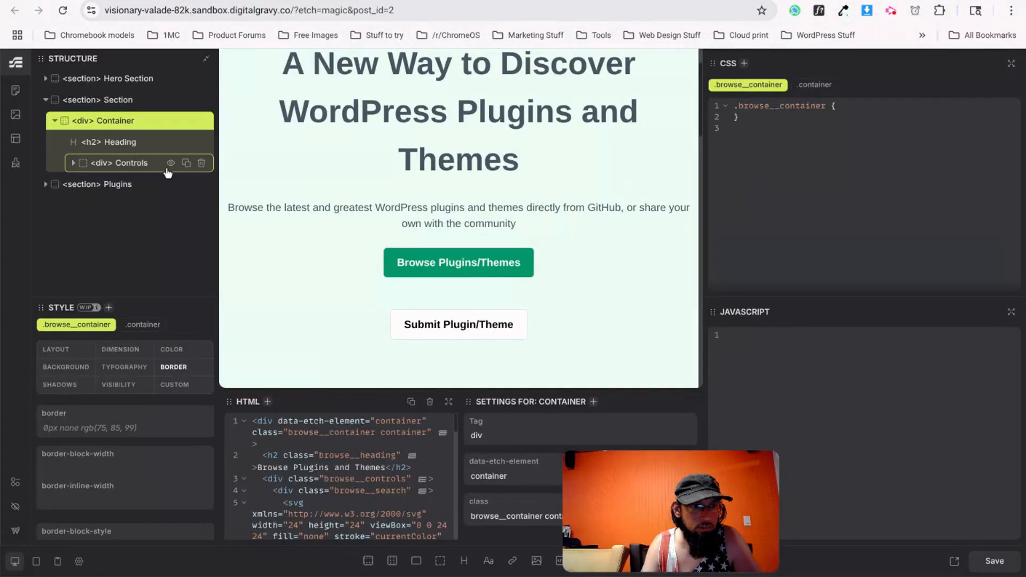
Add 'padding-inline: 1rem;' to the shared .section rule, below its padding-block.
left_click(109, 78)
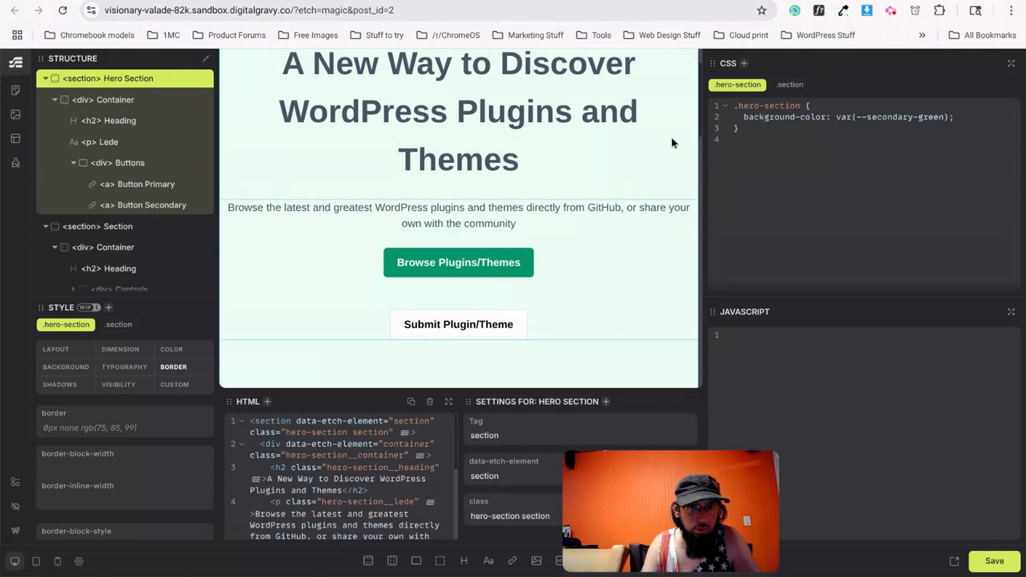
left_click(790, 84)
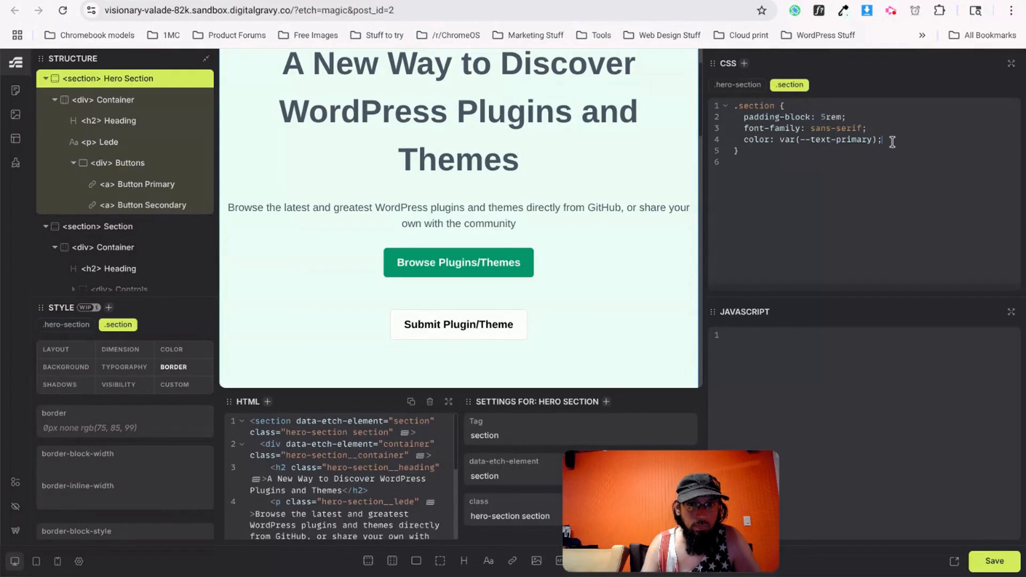
left_click(869, 116)
key("Return")
type("padding-inlin")
key("BackSpace")
key("BackSpace")
key("BackSpace")
type("inline: ")
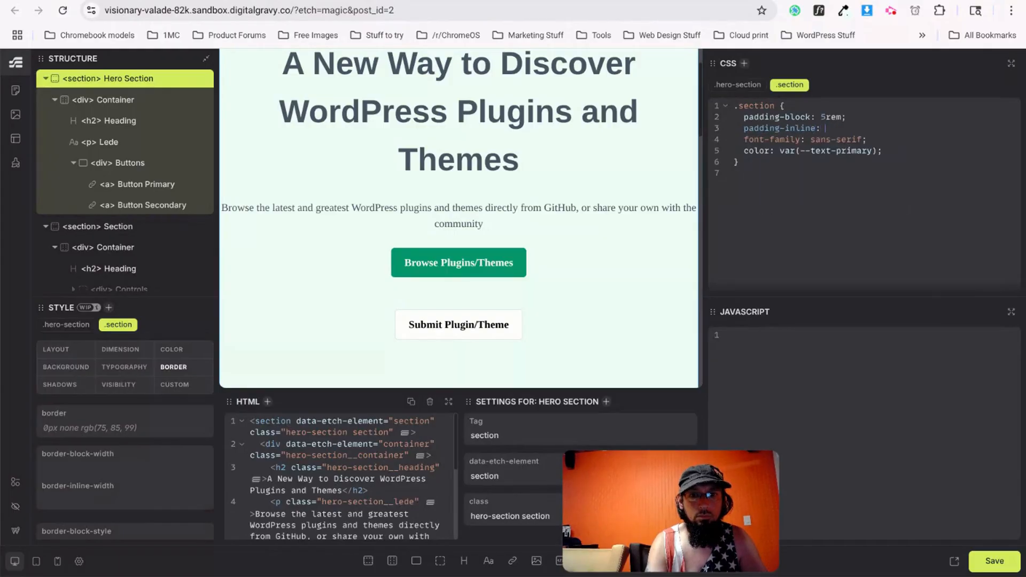
type("1rem;")
Save the page and reload the site's front page to see the change.
key("ctrl+s")
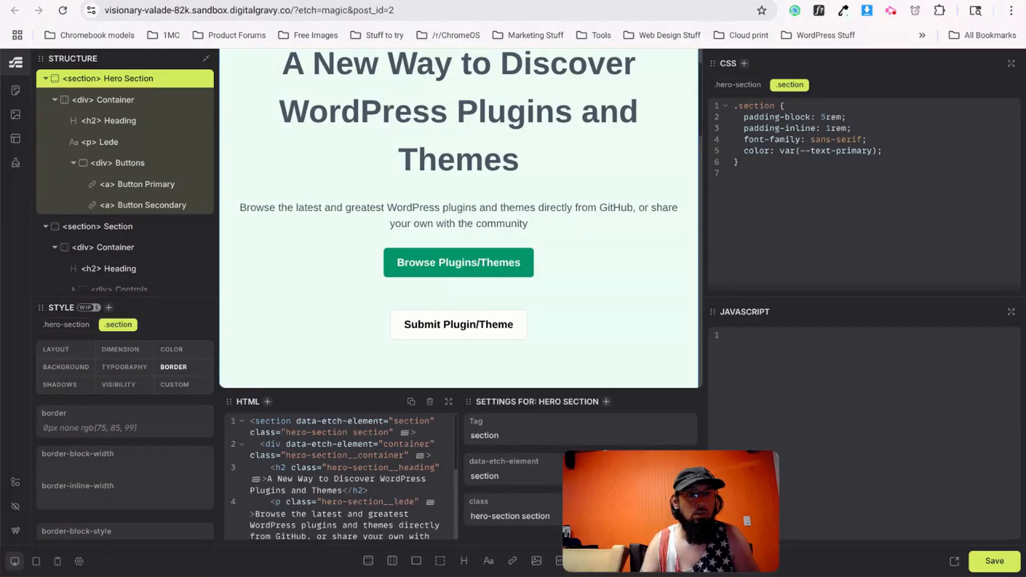
key("ctrl+Tab")
key("ctrl+r")
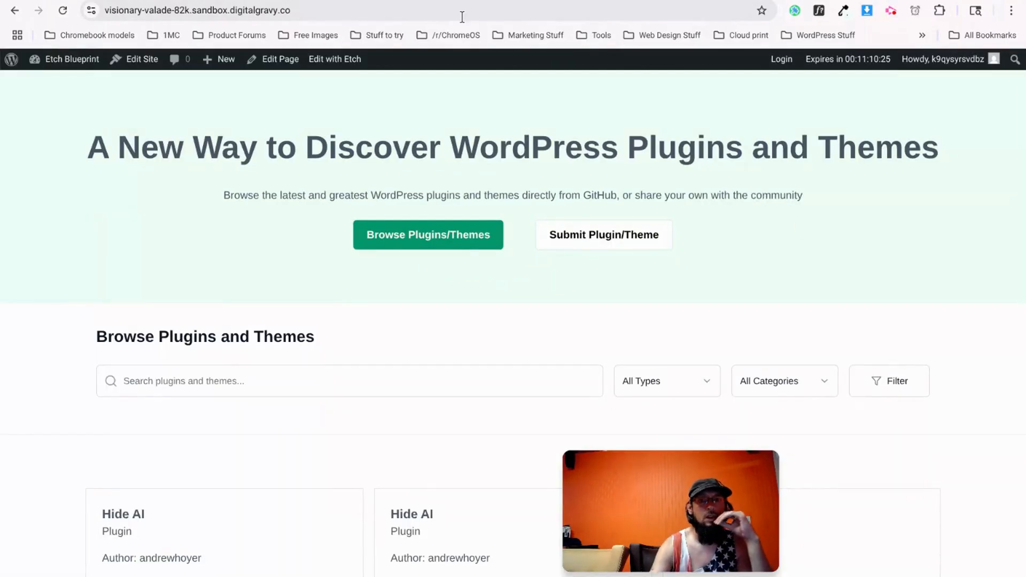
Narrow the browser window and scroll down to the stacked Hide AI plugin cards.
left_click(985, 1)
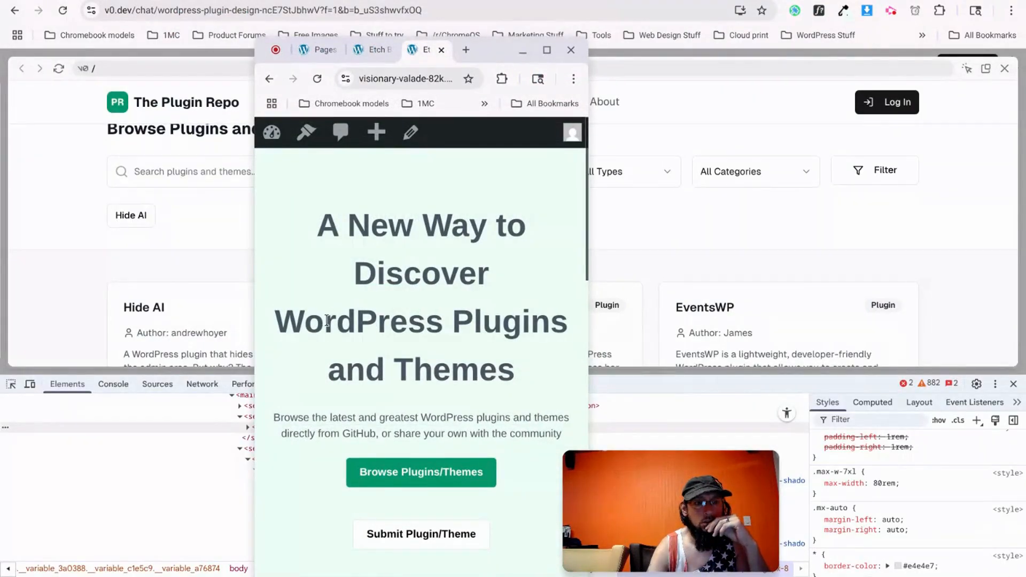
scroll(325, 320, "down", 8)
scroll(296, 324, "down", 4)
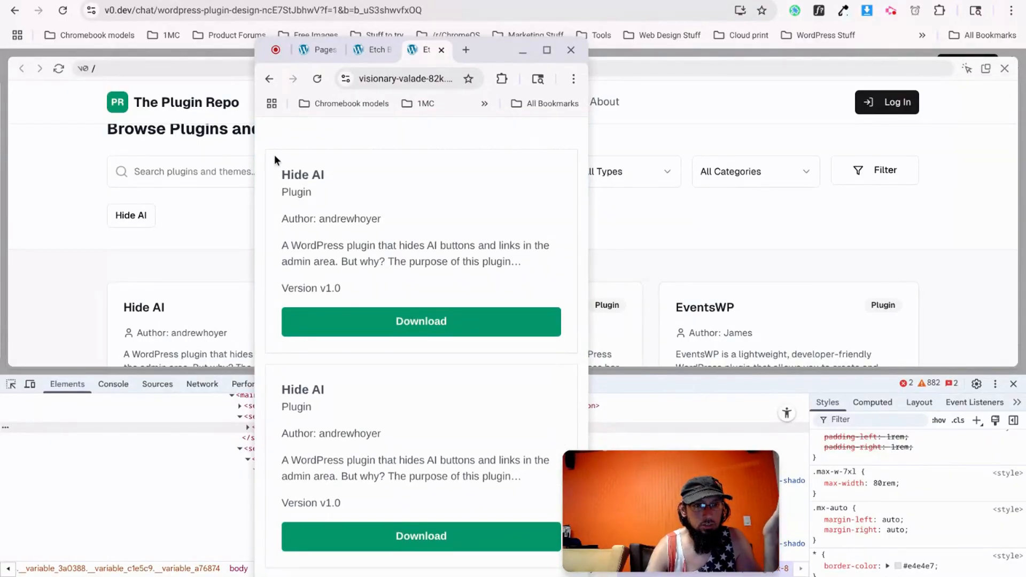
Restore the window to full size and select a Hide AI plugin card in Etch.
left_click(551, 51)
left_click(262, 1)
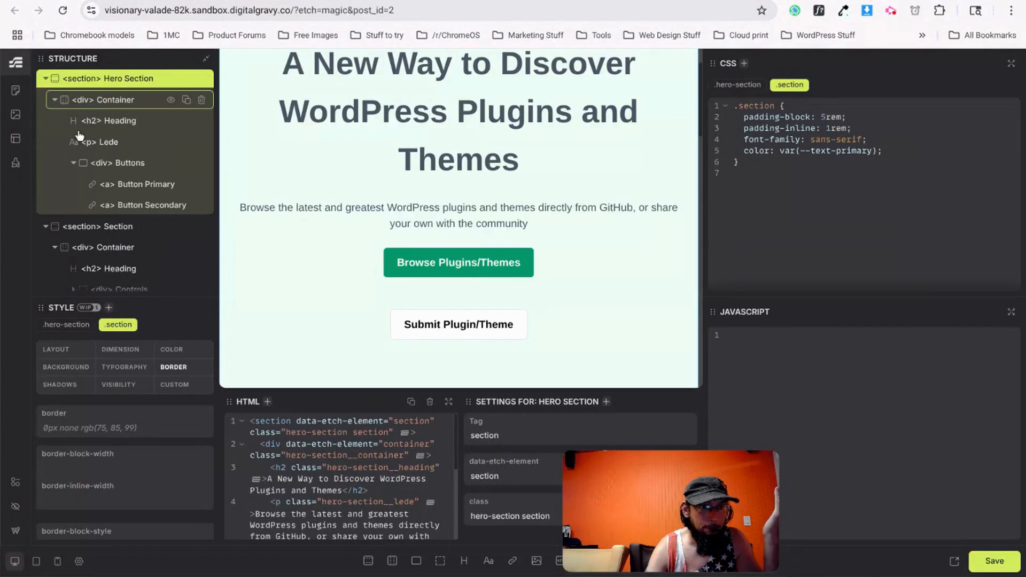
scroll(96, 240, "down", 2)
scroll(249, 258, "down", 10)
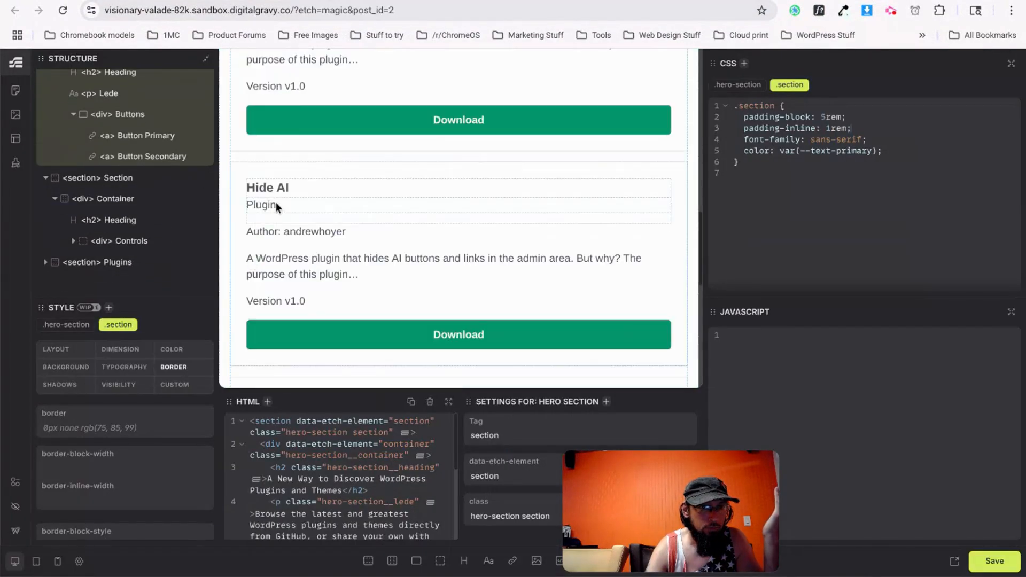
scroll(275, 202, "down", 2)
scroll(305, 149, "up", 1)
left_click(323, 107)
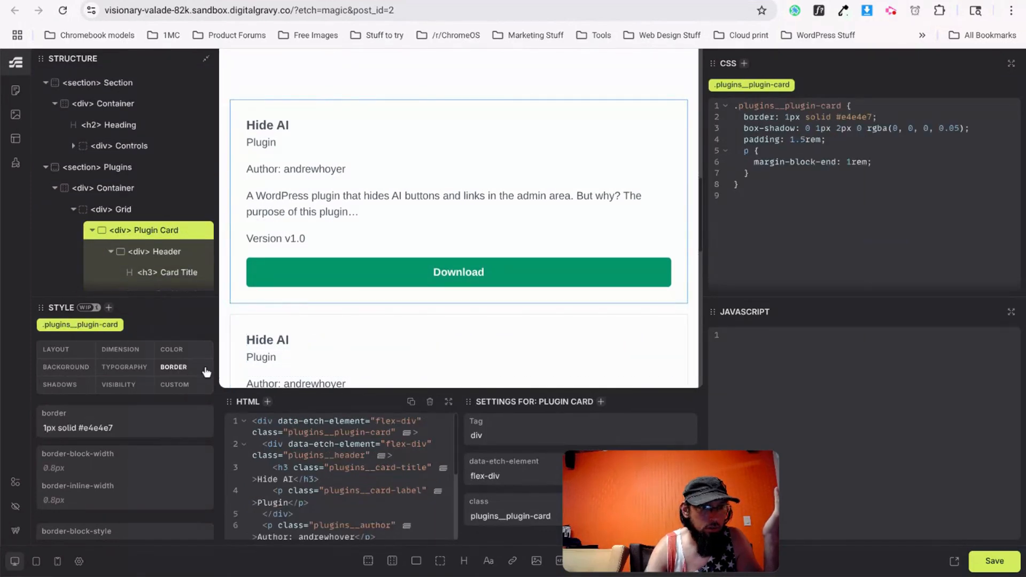
Set the plugin card's border radius to 5px and save the page.
scroll(103, 465, "down", 4)
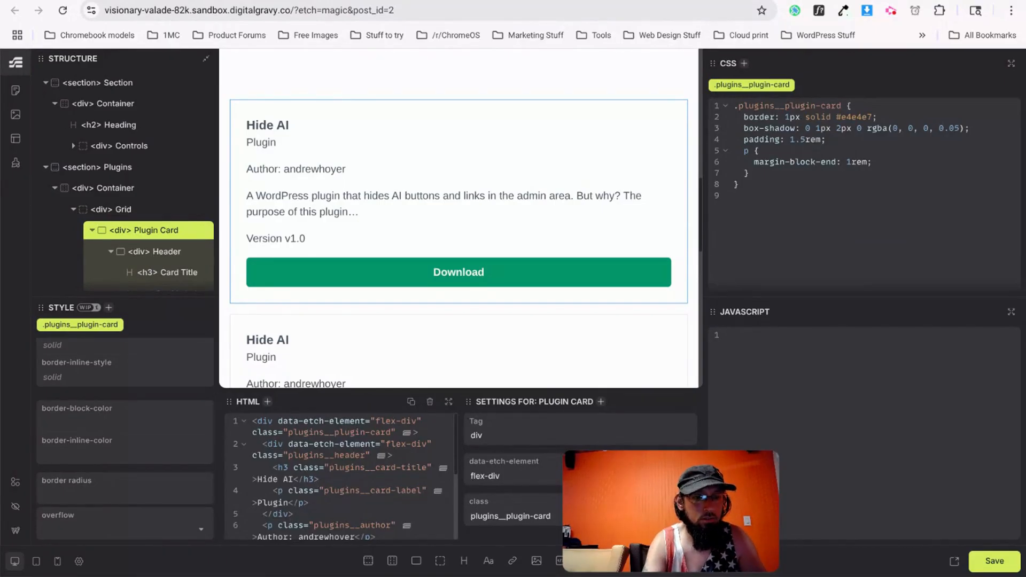
type("10")
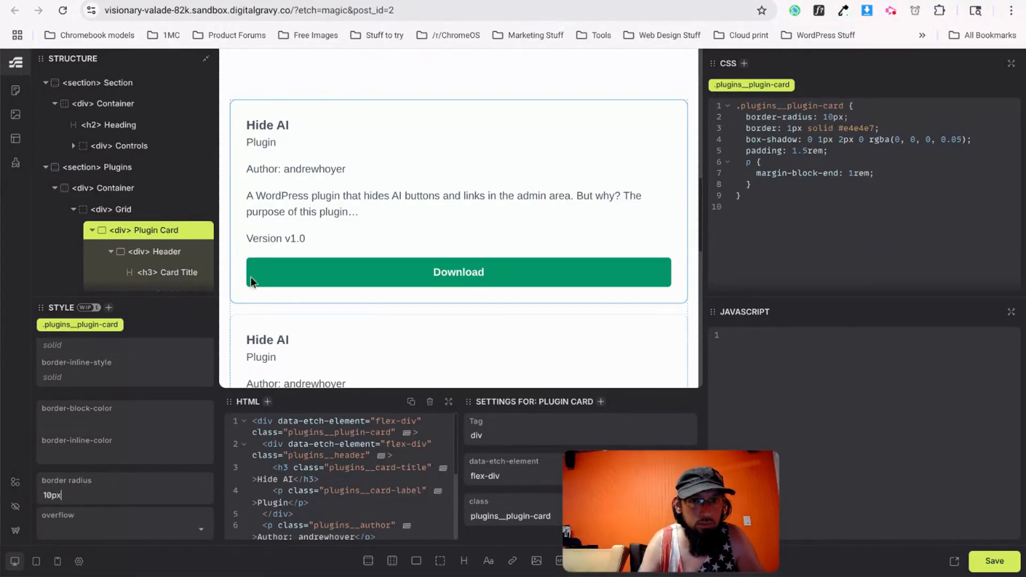
type("px")
key("BackSpace")
key("BackSpace")
key("BackSpace")
key("BackSpace")
type("6")
key("BackSpace")
type("5")
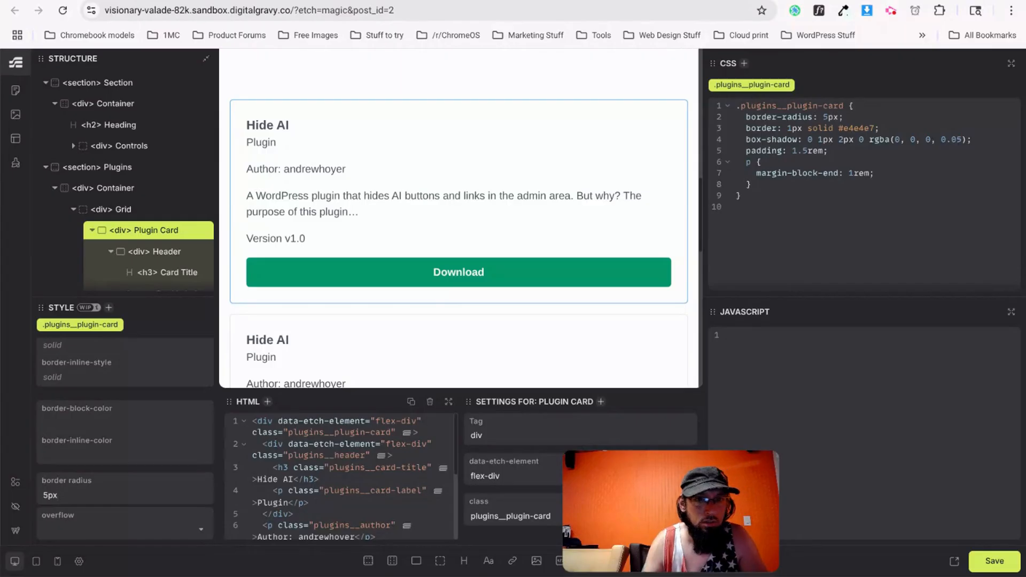
left_click(276, 92)
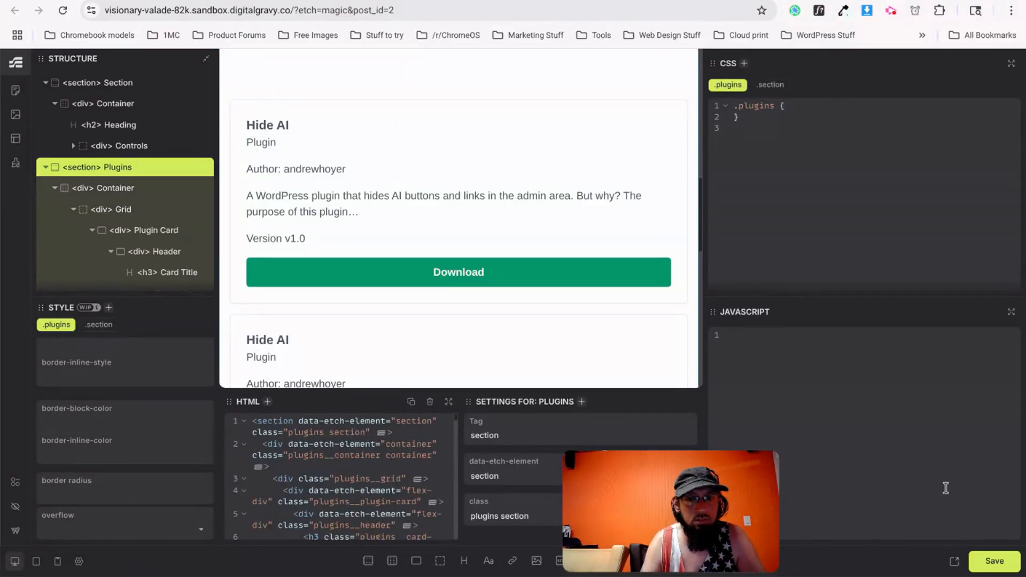
left_click(993, 562)
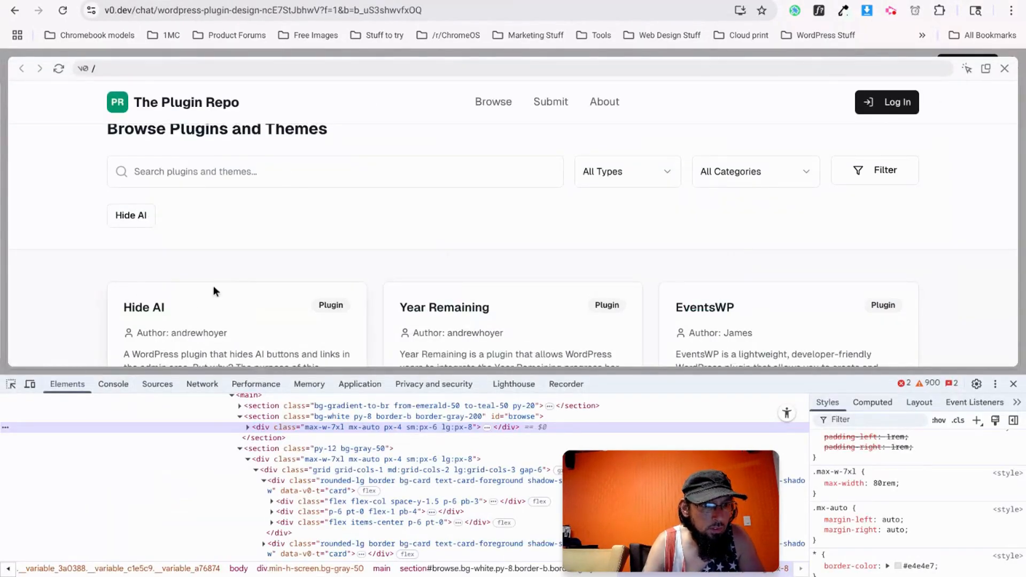
Inspect a v0.dev plugin card in DevTools and read its 0.5rem corner radius.
right_click(364, 288)
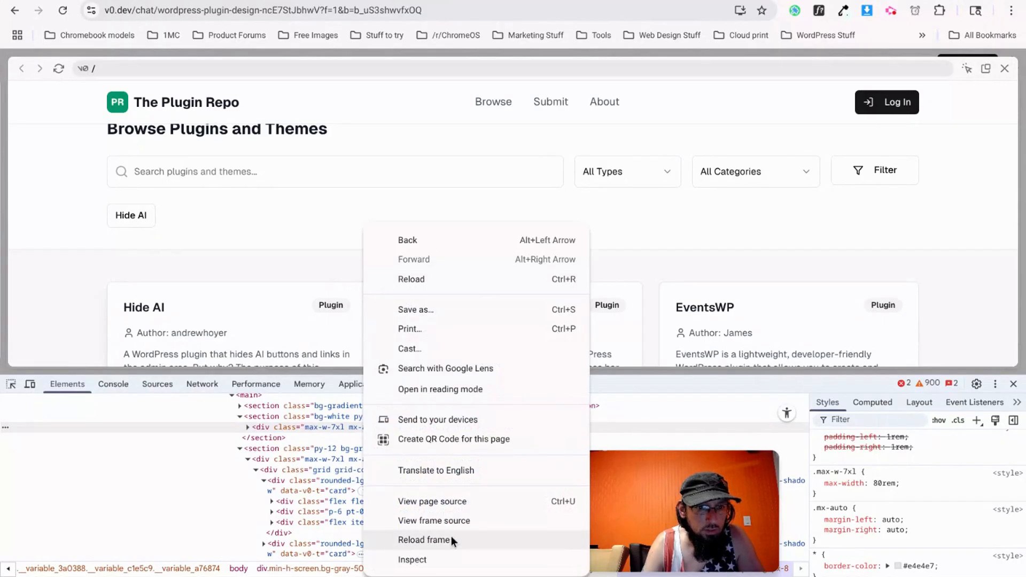
left_click(416, 559)
scroll(854, 513, "down", 3)
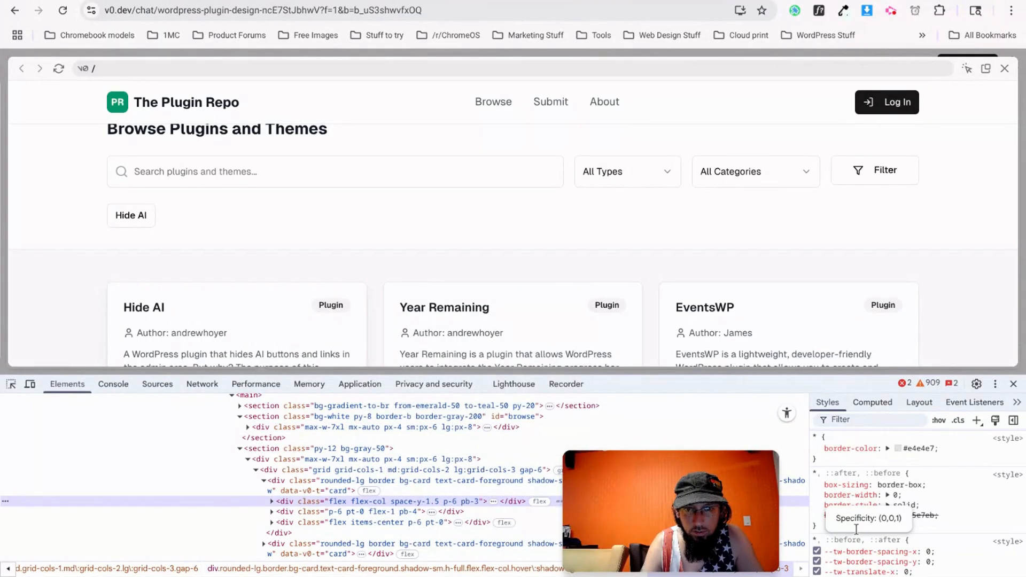
left_click(337, 490)
scroll(854, 497, "down", 2)
scroll(876, 502, "down", 3)
scroll(876, 502, "down", 4)
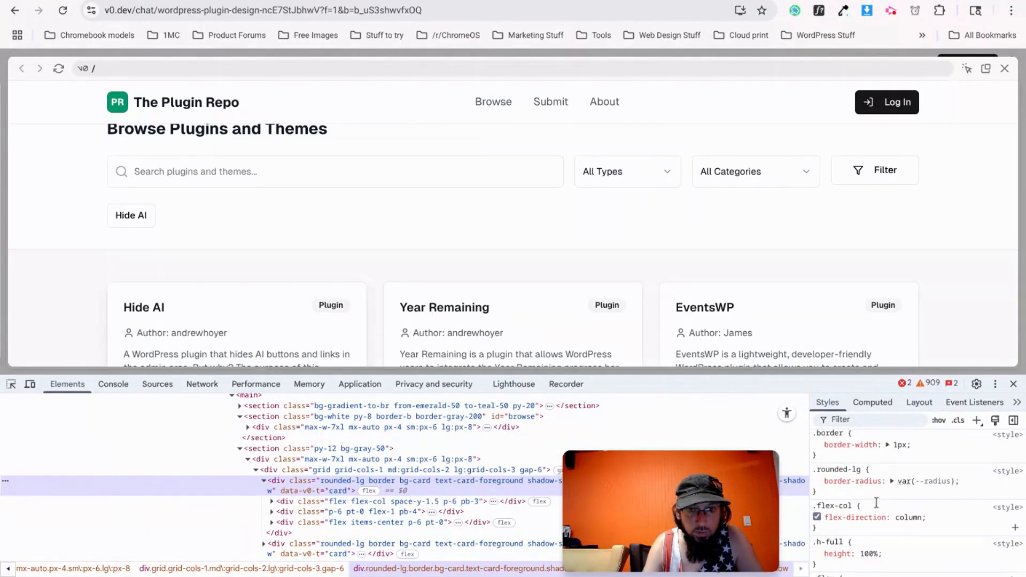
mouse_move(927, 481)
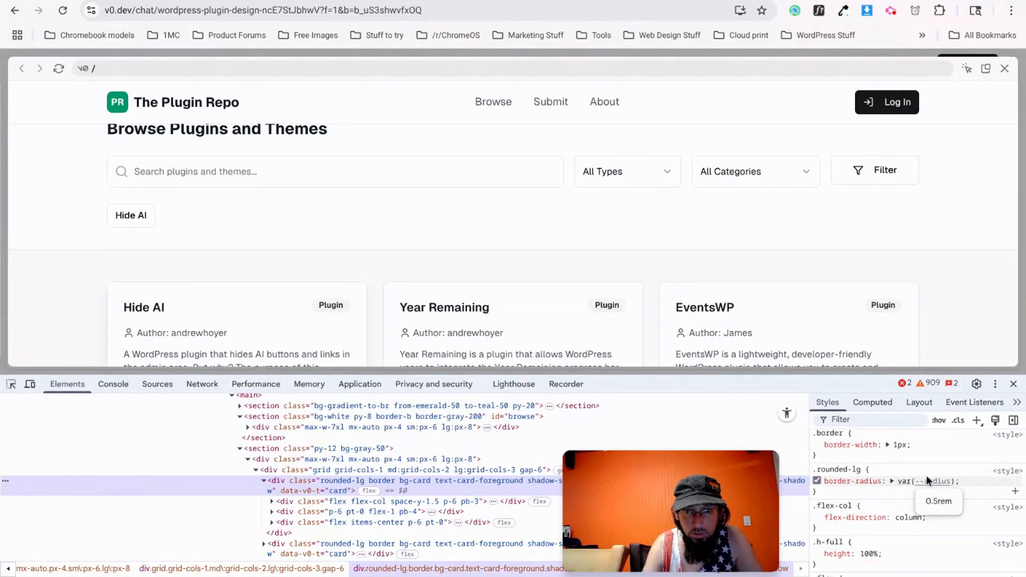
scroll(927, 481, "down", 2)
Switch back to the site's front page window.
key("alt+Tab")
key("ctrl+Tab")
left_click(341, 2)
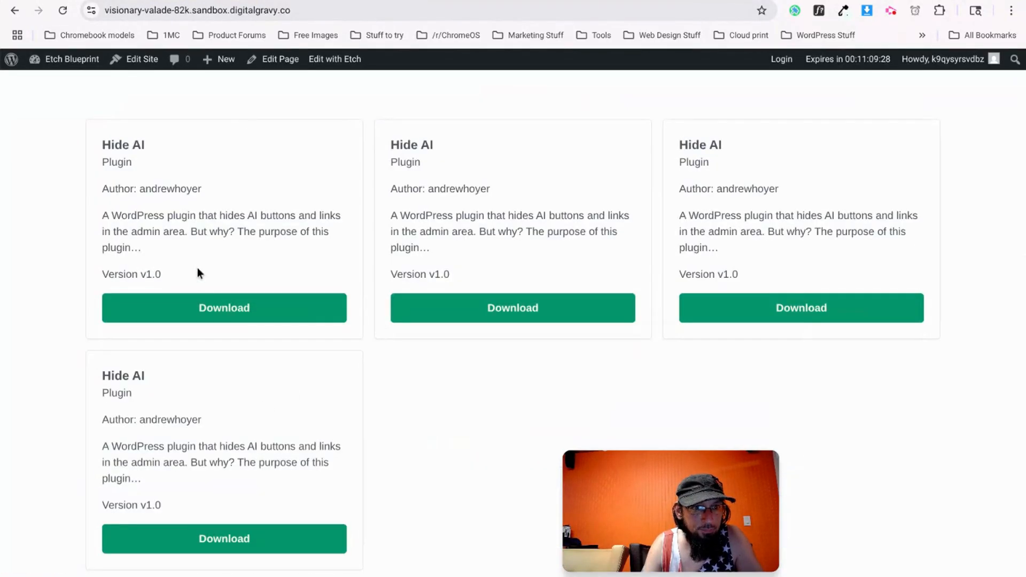
Change the plugin card's border radius from 5px to .5rem and save.
key("ctrl+Tab")
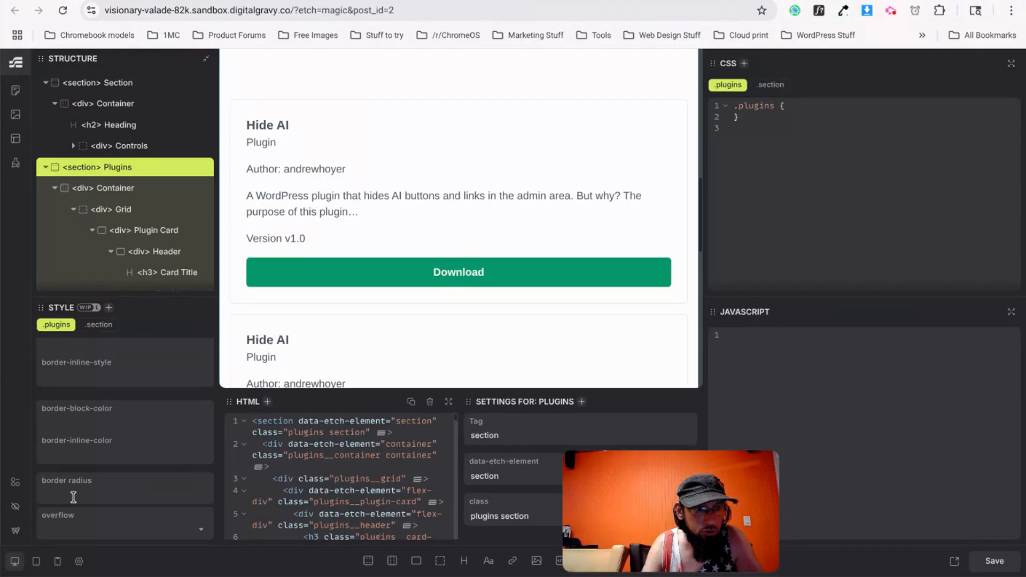
left_click(131, 231)
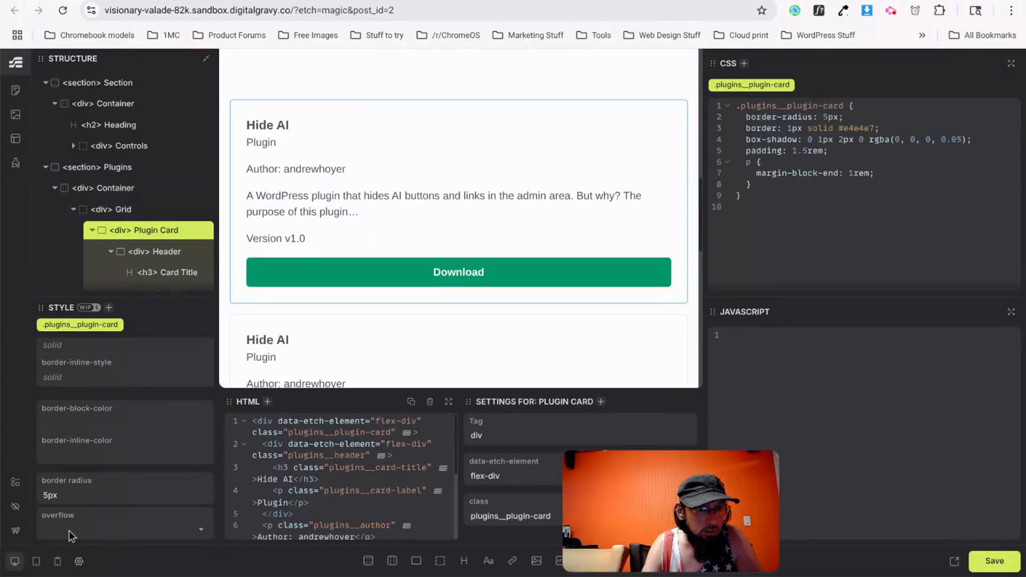
key("BackSpace")
key("BackSpace")
key("BackSpace")
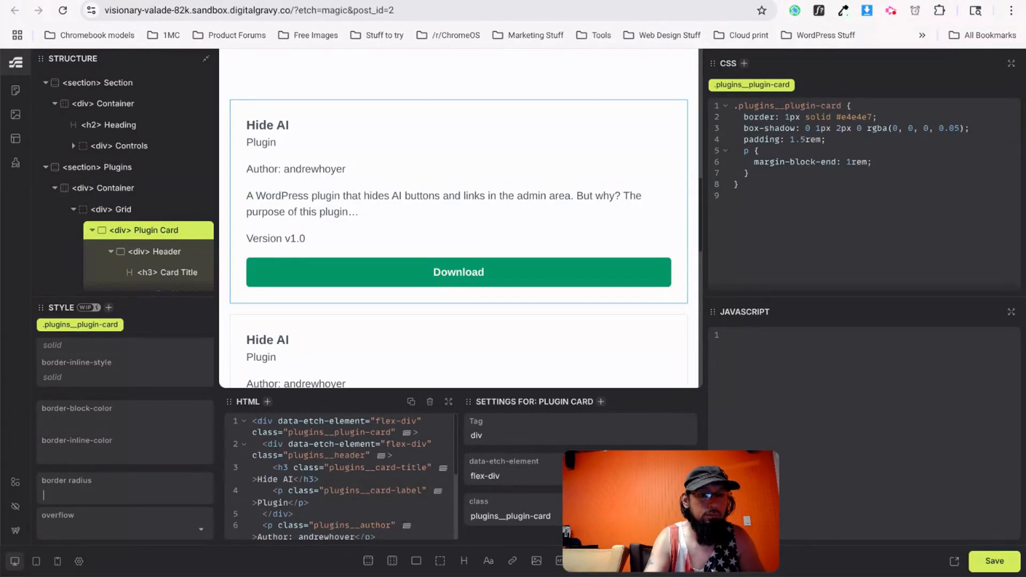
type(".5rem")
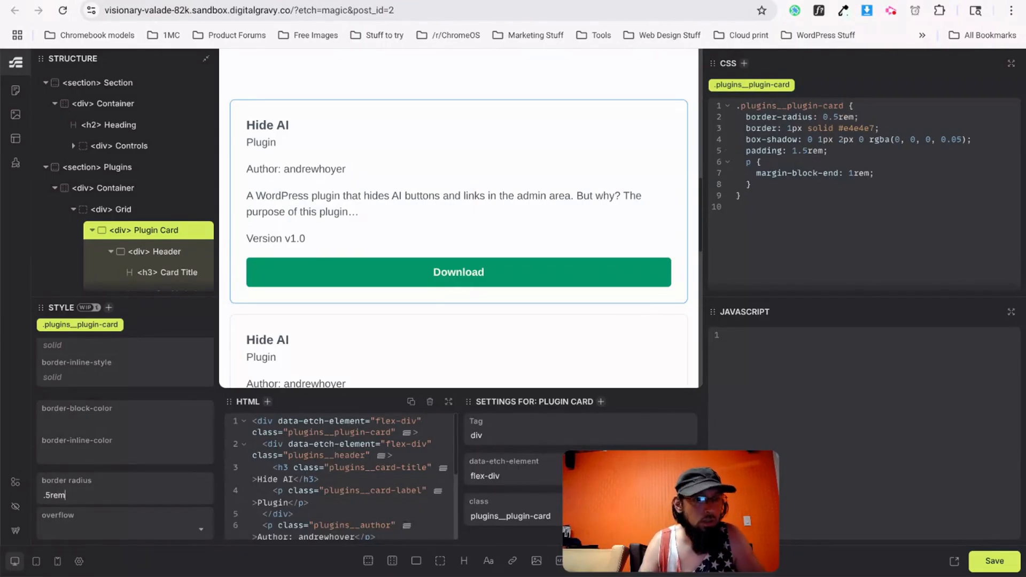
key("ctrl+s")
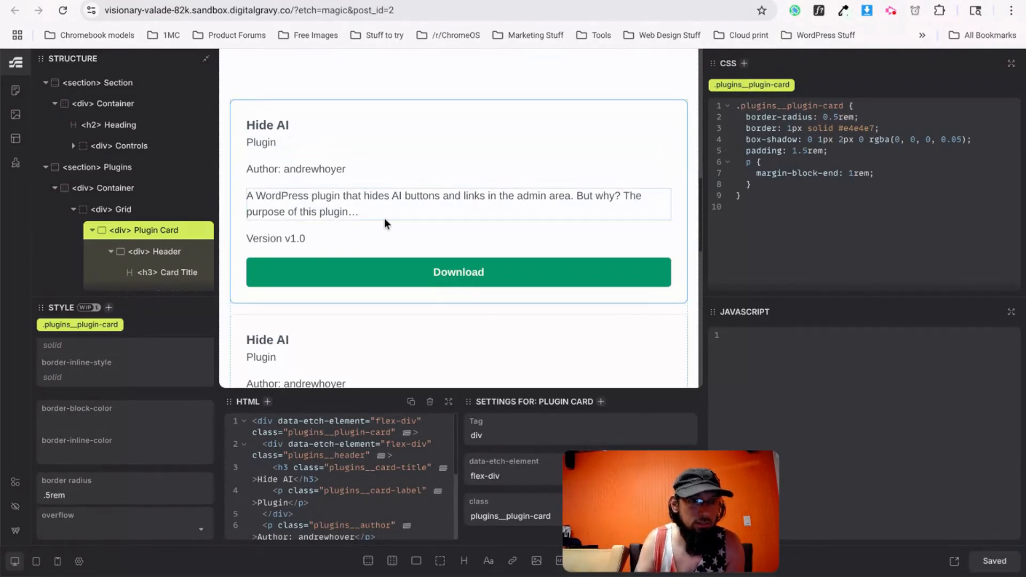
Scroll through the updated plugin cards on the front end.
scroll(386, 223, "down", 3)
key("ctrl+Tab")
scroll(386, 368, "down", 1)
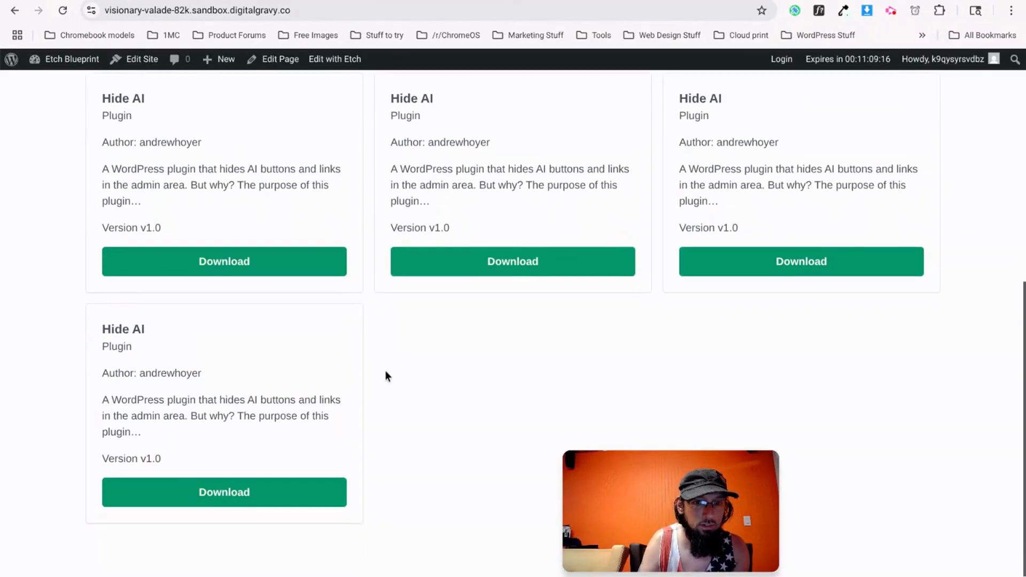
Close DevTools on v0.dev and look over the dashed Submit Your Plugin or Theme box.
key("ctrl+Tab")
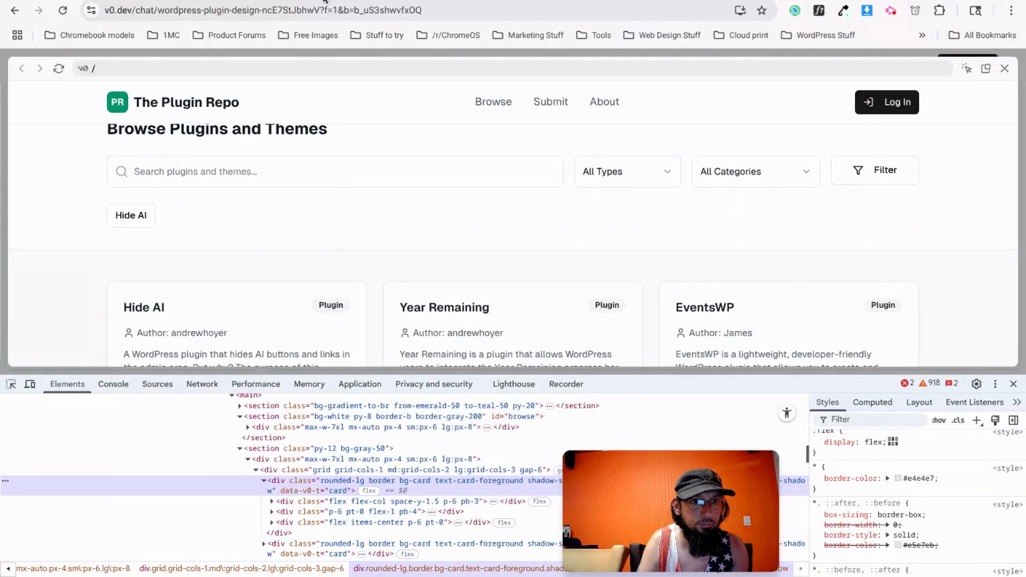
scroll(376, 223, "down", 6)
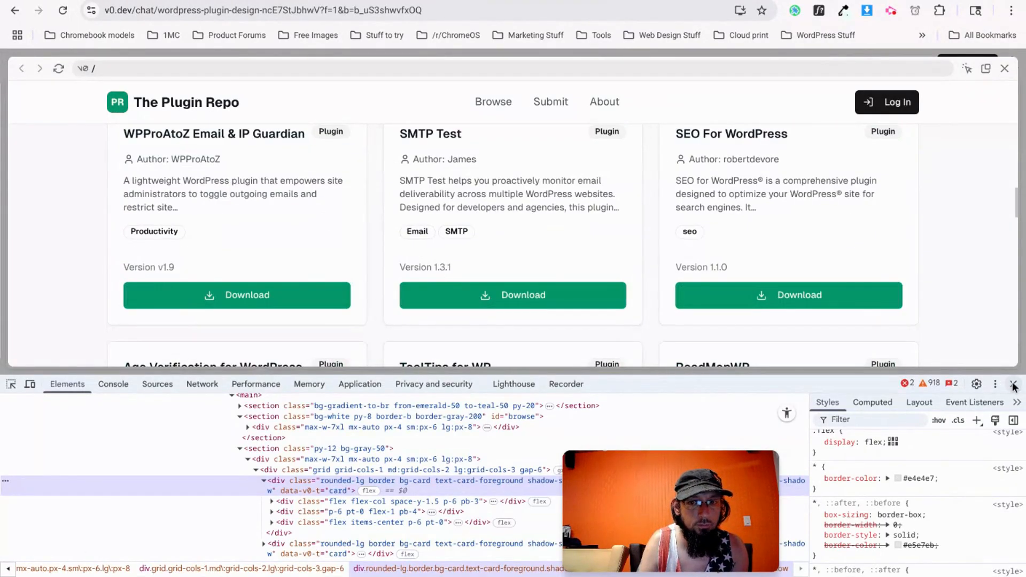
key("ctrl+shift+i")
scroll(328, 396, "down", 7)
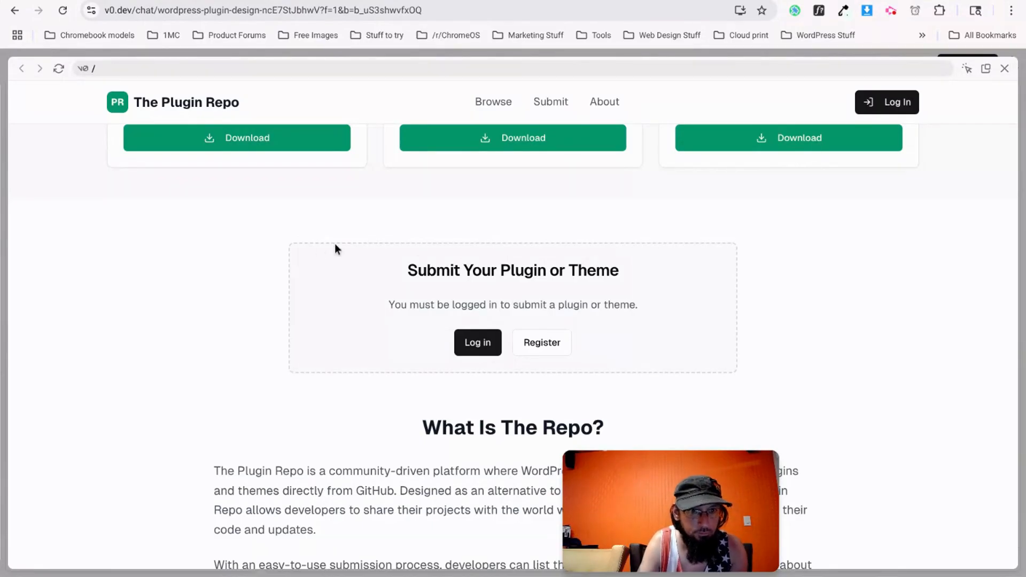
left_click_drag(408, 270, 630, 270)
left_click(409, 298)
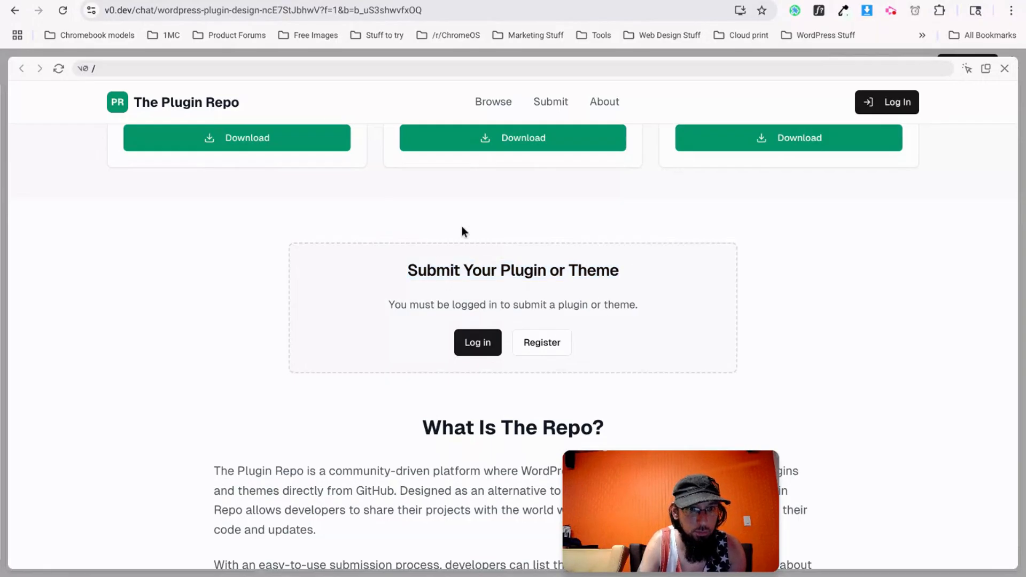
scroll(462, 231, "up", 10)
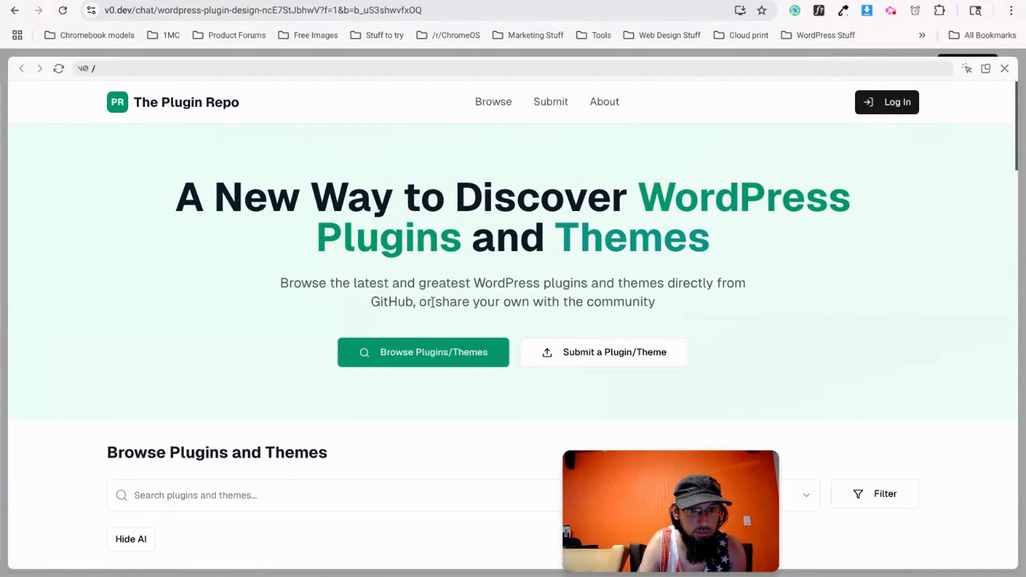
scroll(483, 374, "down", 10)
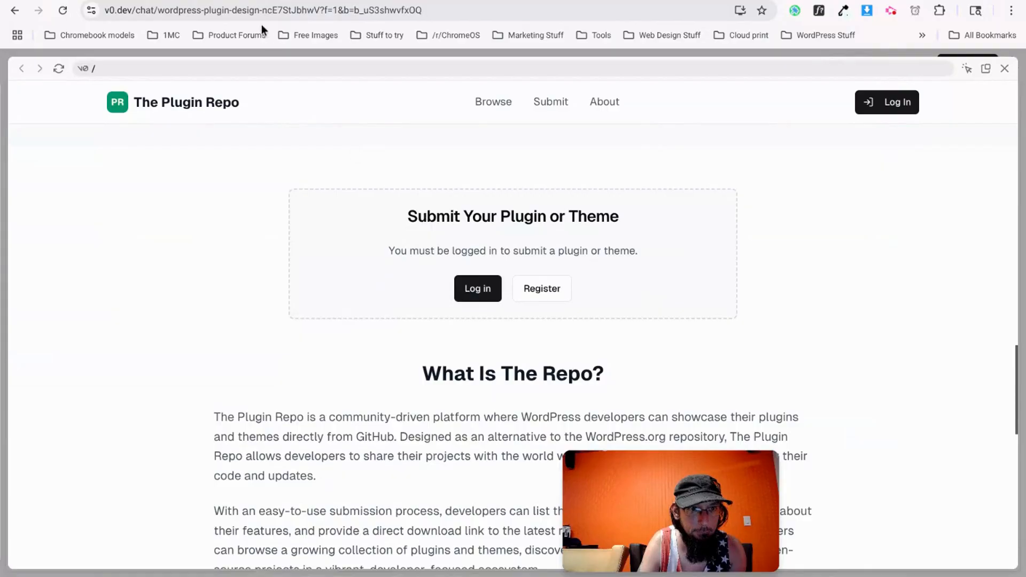
Glance at ChatGPT, return to Etch and collapse the first section in the structure tree.
left_click(208, 0)
left_click(342, 0)
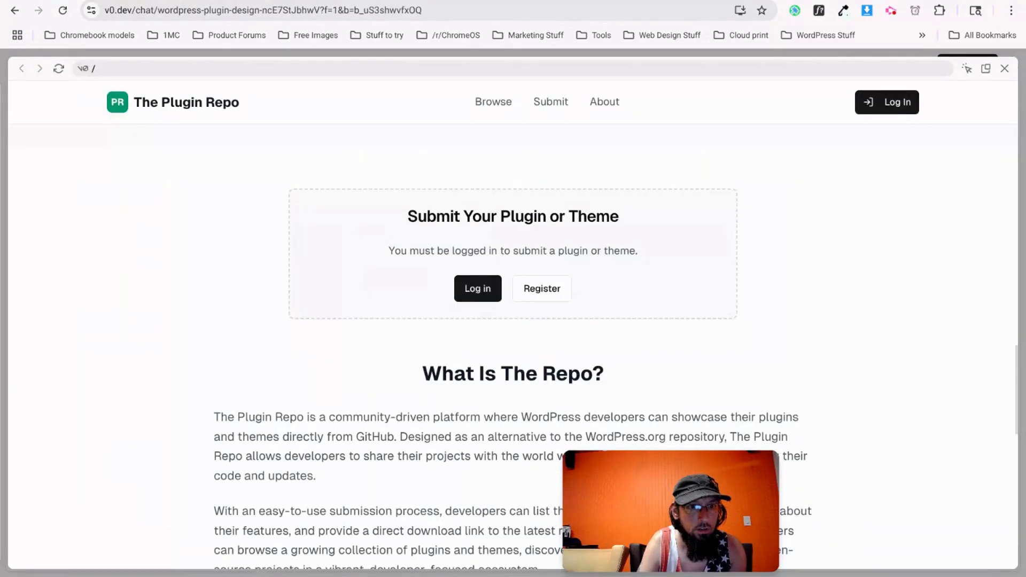
left_click(345, 1)
left_click(288, 0)
scroll(84, 216, "down", 5)
scroll(80, 214, "up", 10)
left_click(45, 226)
scroll(43, 161, "down", 3)
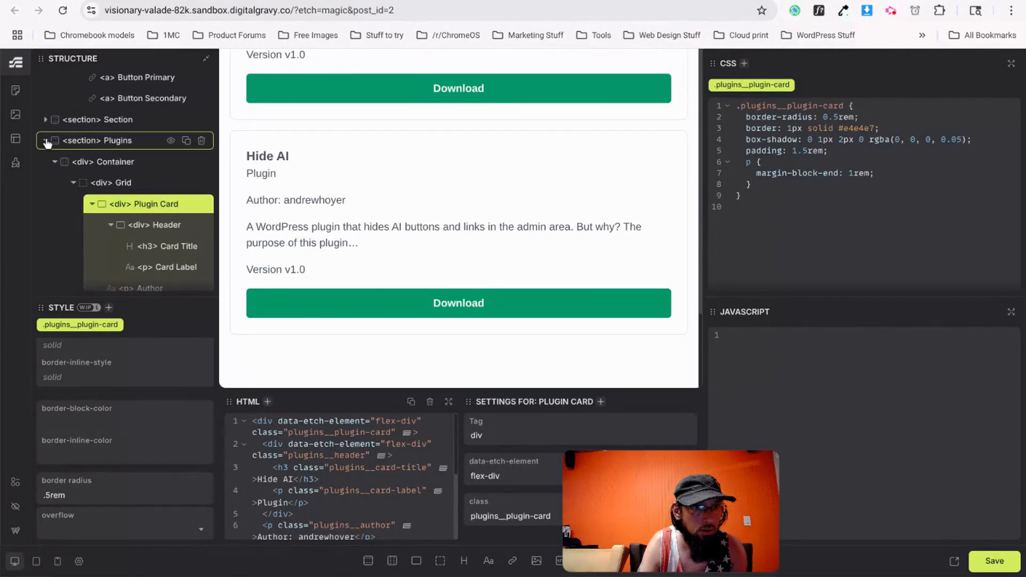
Add a new section with container after Plugins and name it Submit.
left_click(46, 141)
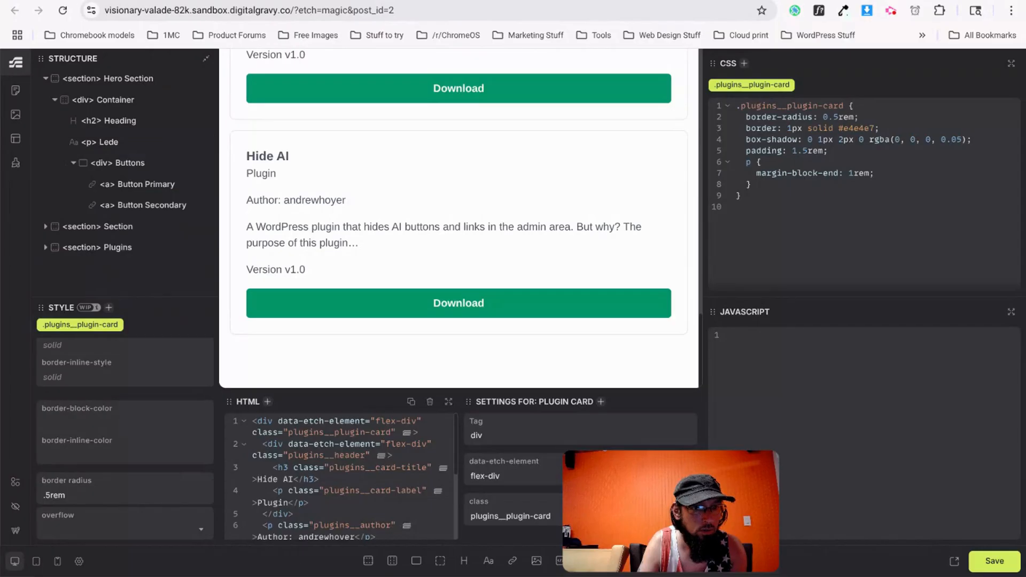
left_click(368, 559)
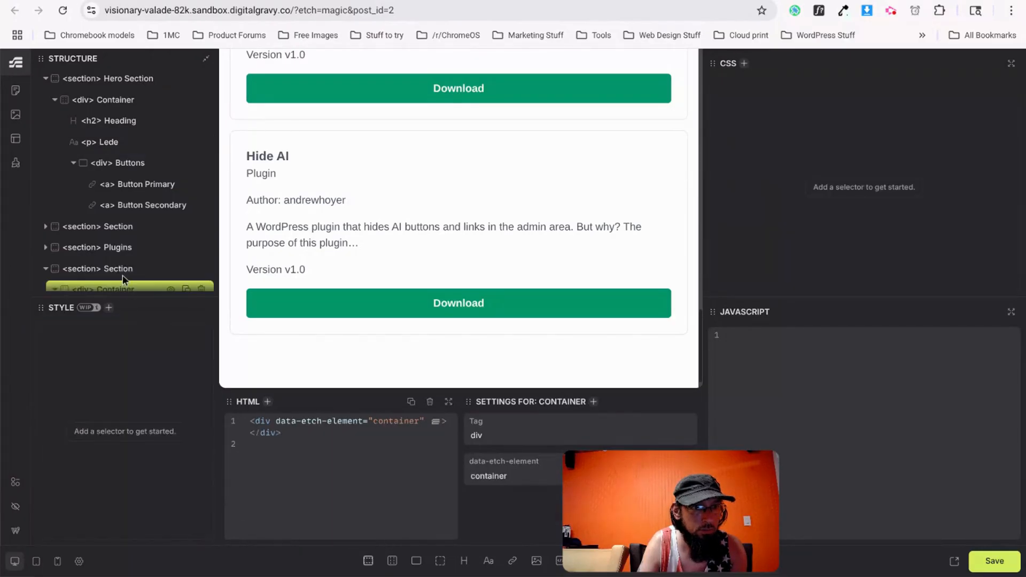
double_click(119, 217)
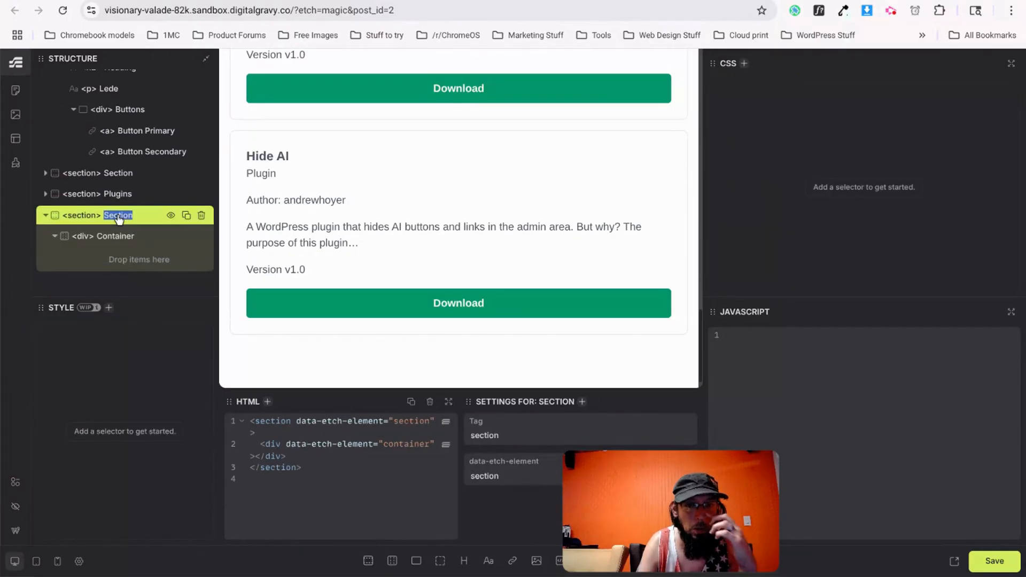
type("Submit")
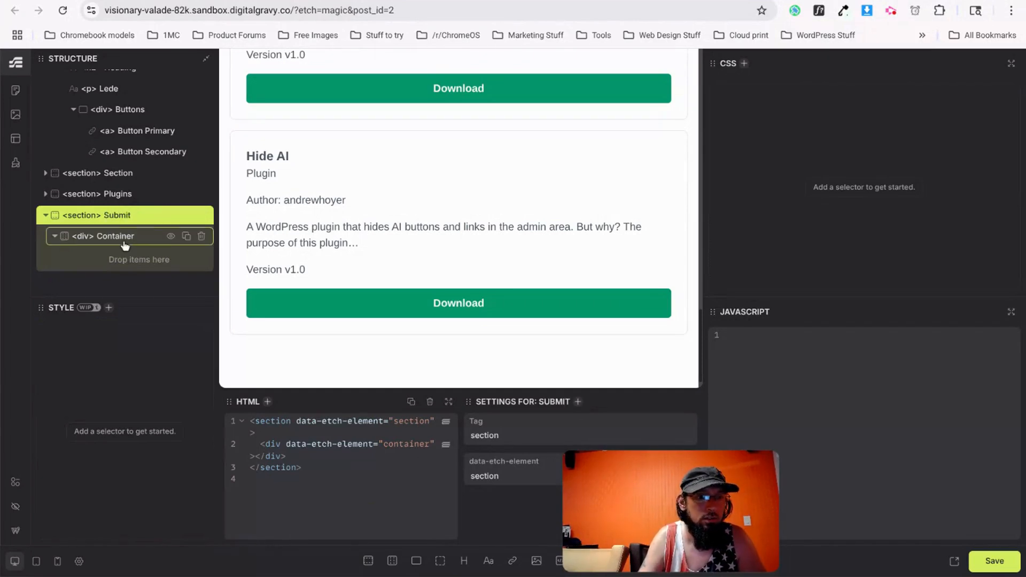
Give the Submit section class="submit section" and select its container.
left_click(438, 424)
type("class=\"")
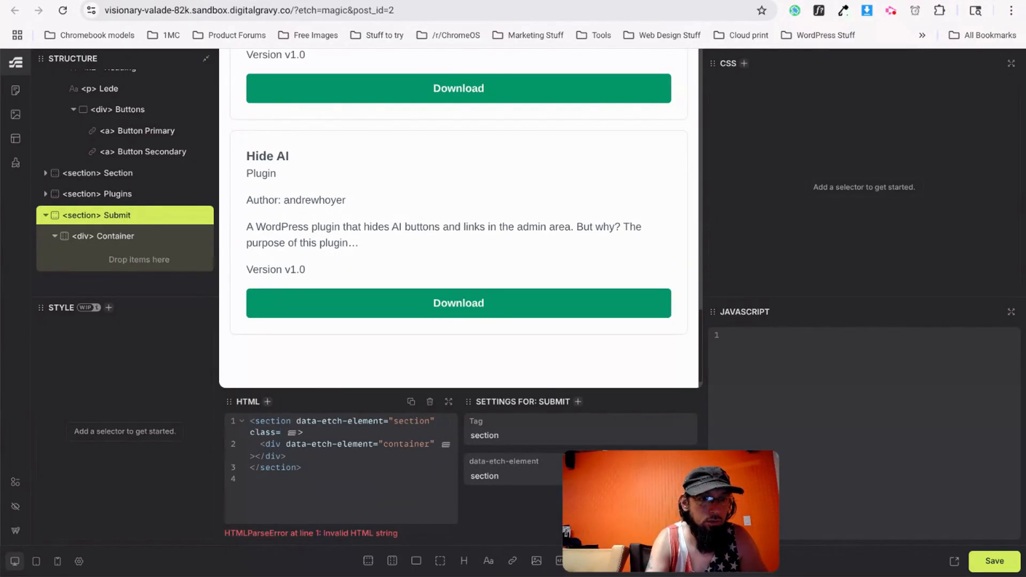
type("submit section\"")
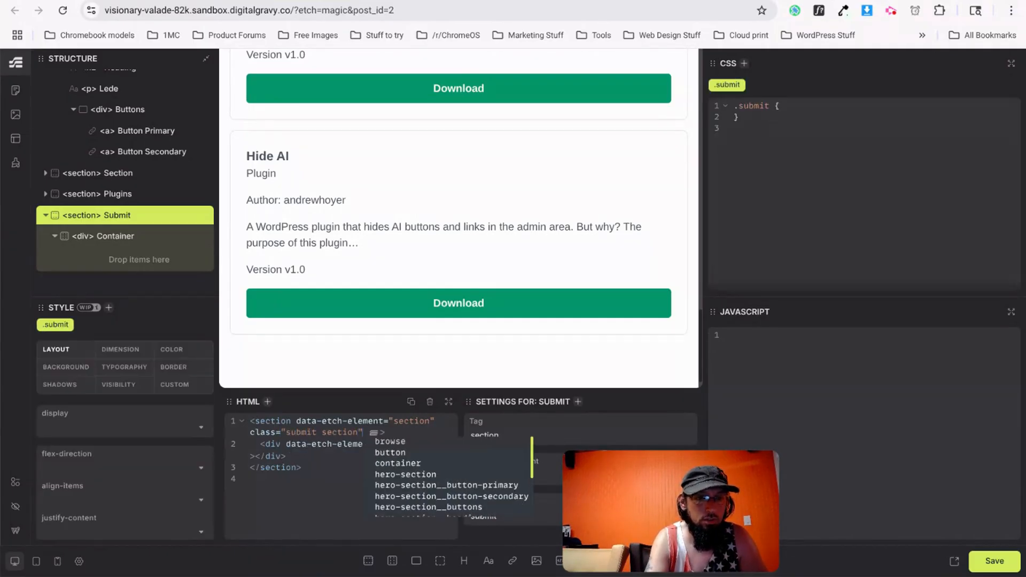
left_click(337, 449)
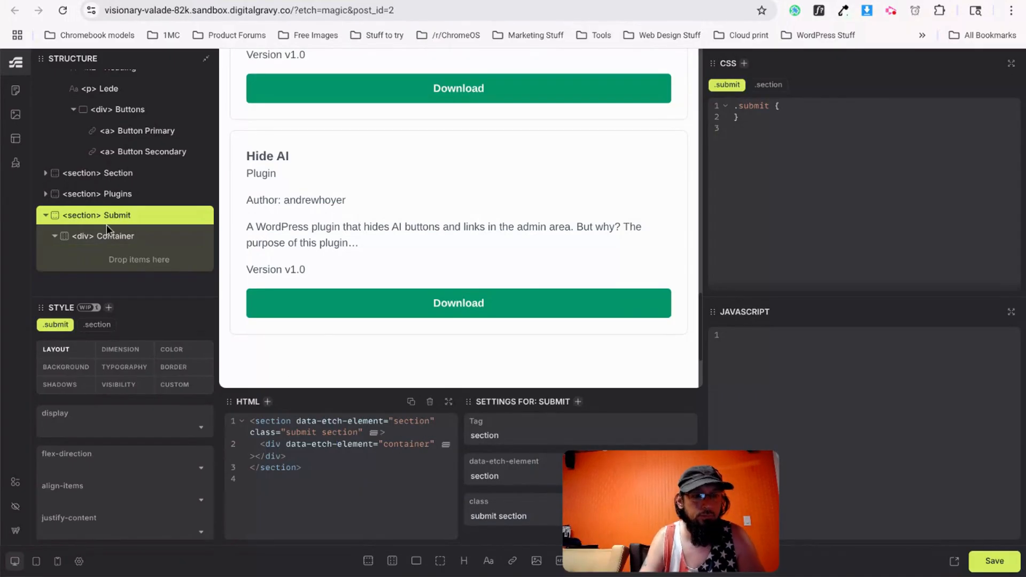
key("ctrl+Tab")
key("ctrl+shift+Tab")
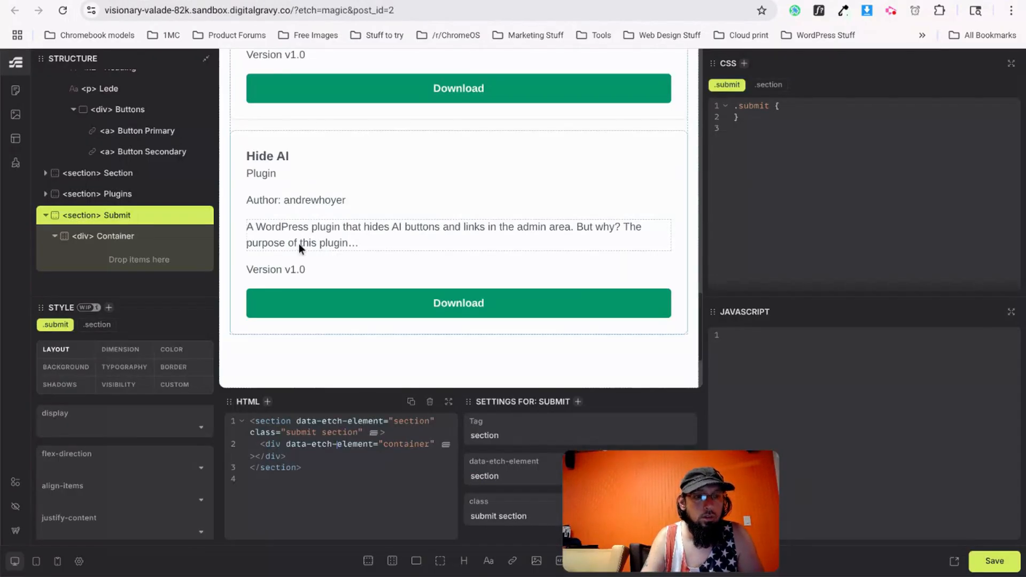
left_click(123, 240)
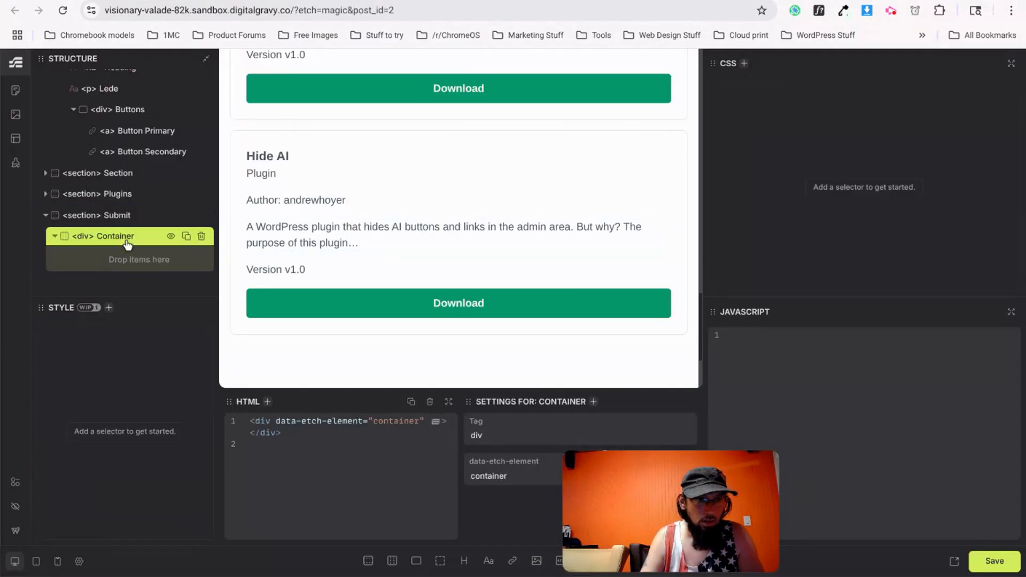
Add a Heading, Text, Flex Div and two Links, moving both links into the Flex Div.
left_click(463, 561)
left_click(488, 560)
left_click(416, 560)
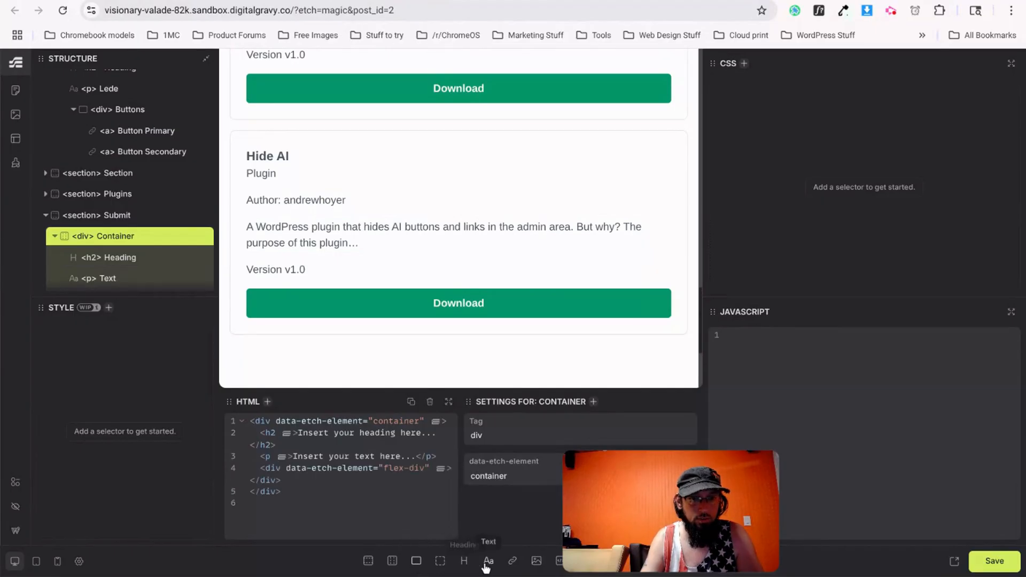
left_click(513, 562)
left_click(513, 562)
scroll(85, 268, "down", 3)
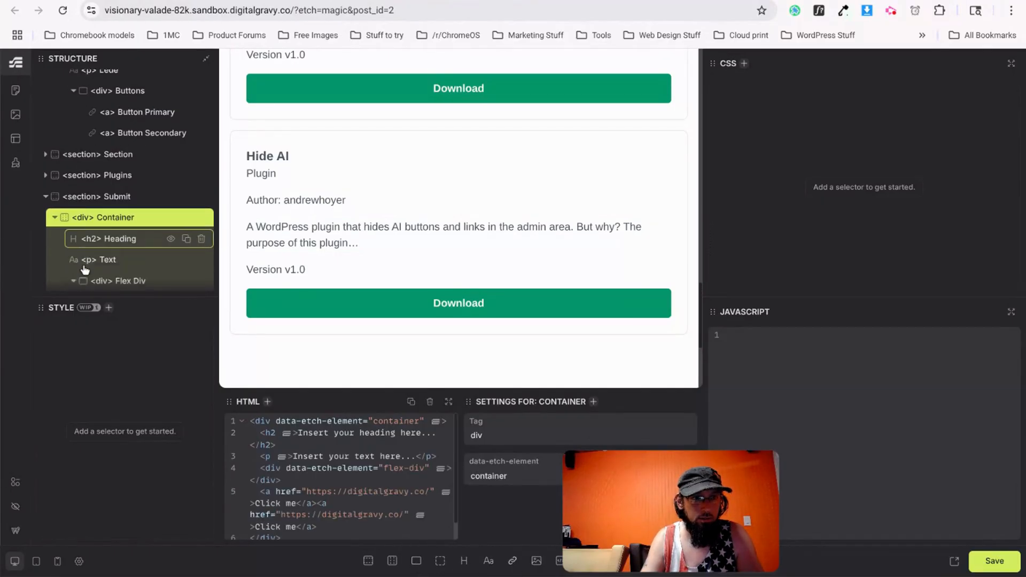
left_click_drag(107, 248, 132, 218)
left_click_drag(127, 258, 140, 240)
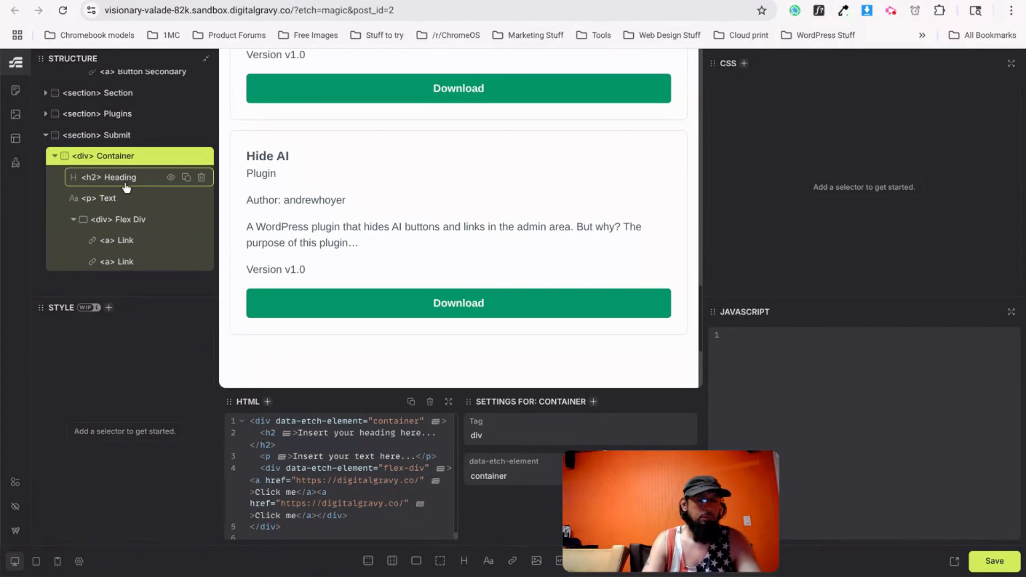
scroll(360, 169, "down", 3)
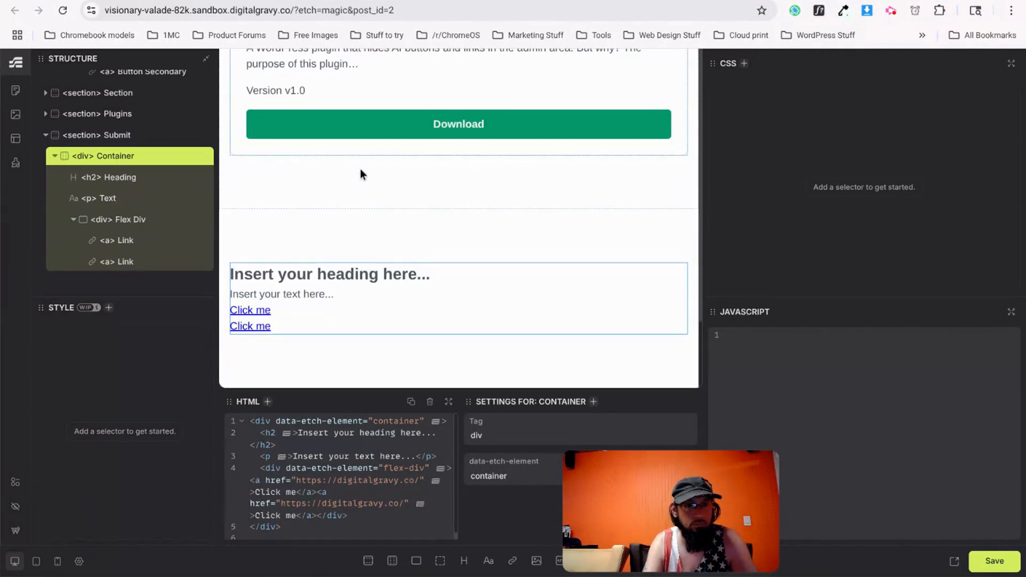
Rename the layers Lede, Buttons, Login and Register.
double_click(110, 198)
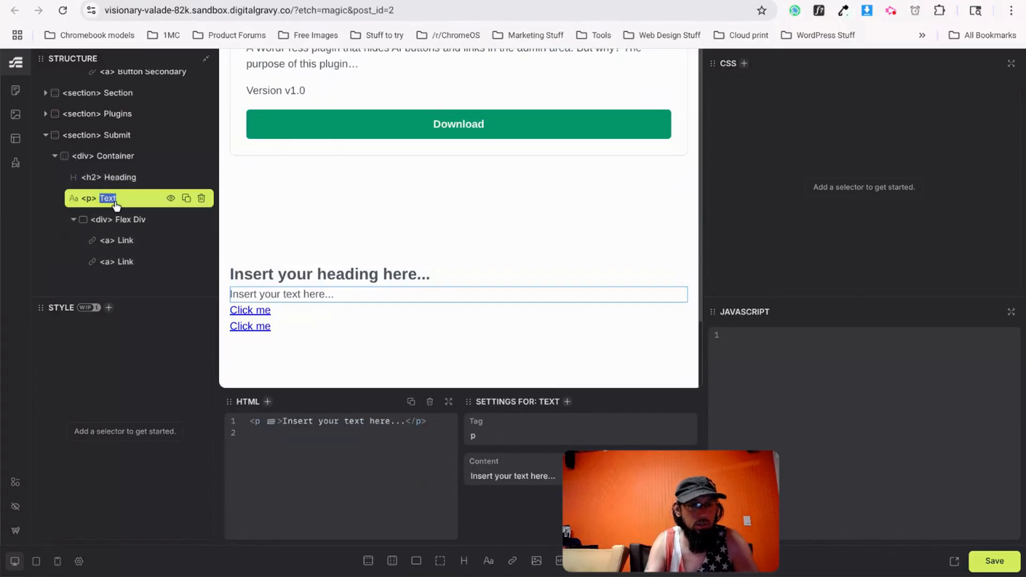
type("l")
type("lede")
key("BackSpace")
key("BackSpace")
key("BackSpace")
key("BackSpace")
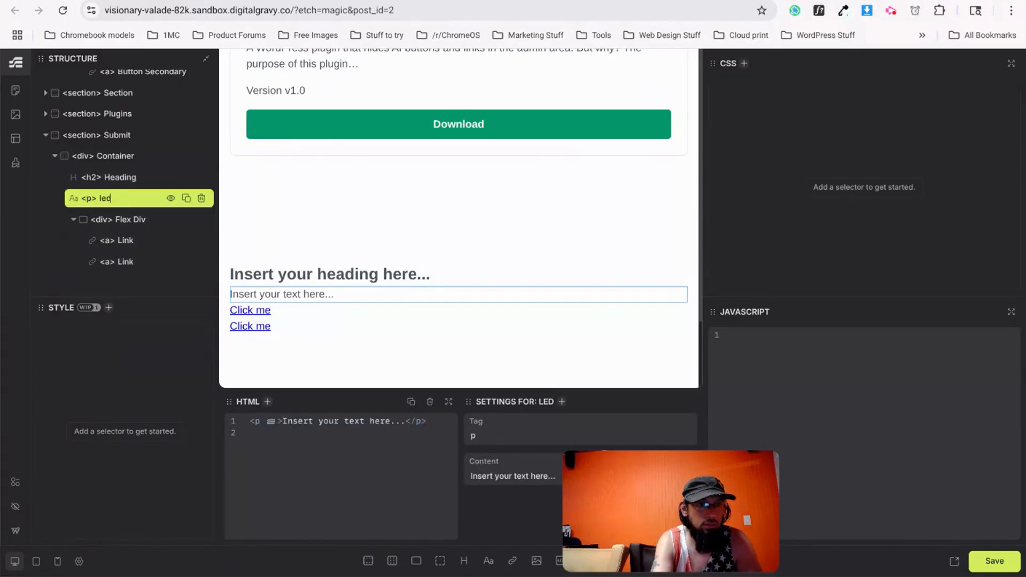
type("Lede")
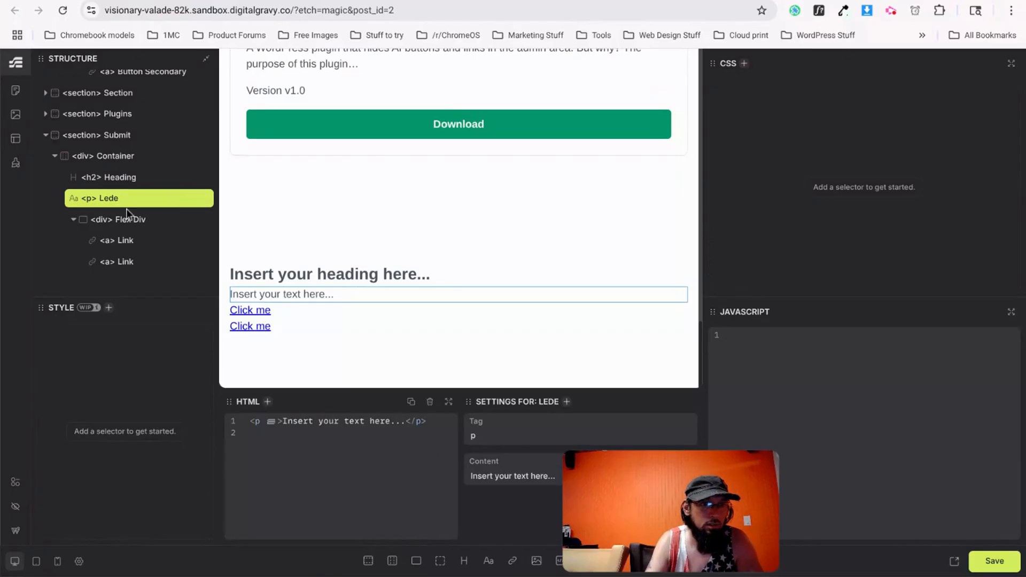
double_click(126, 219)
type("Buttons")
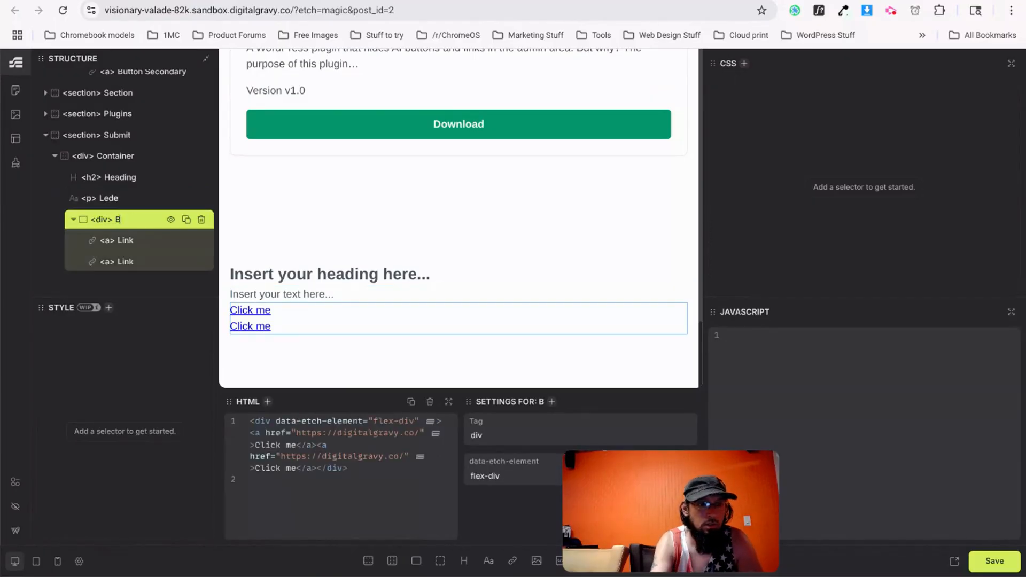
left_click(136, 241)
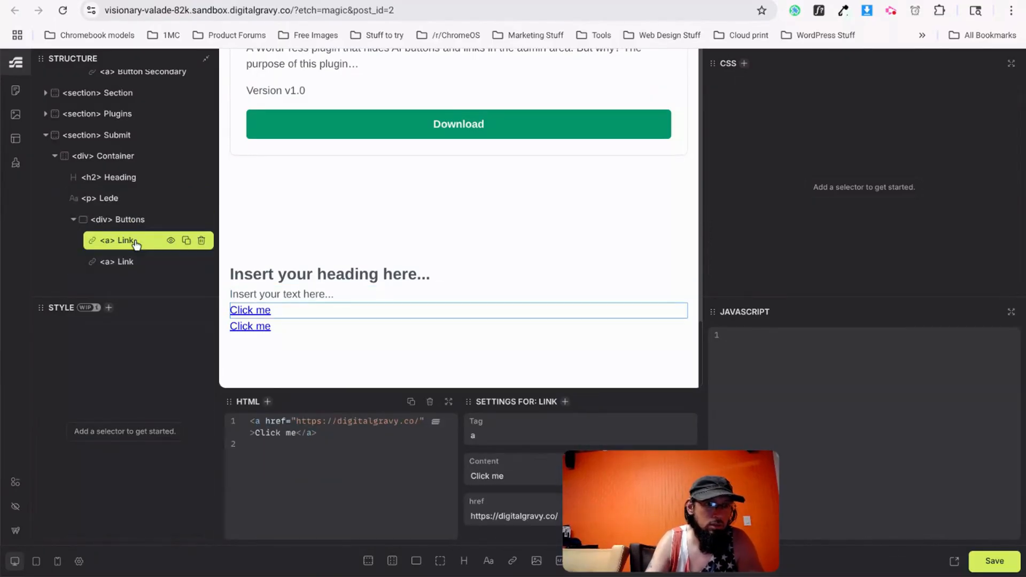
key("ctrl+Tab")
key("ctrl+Tab")
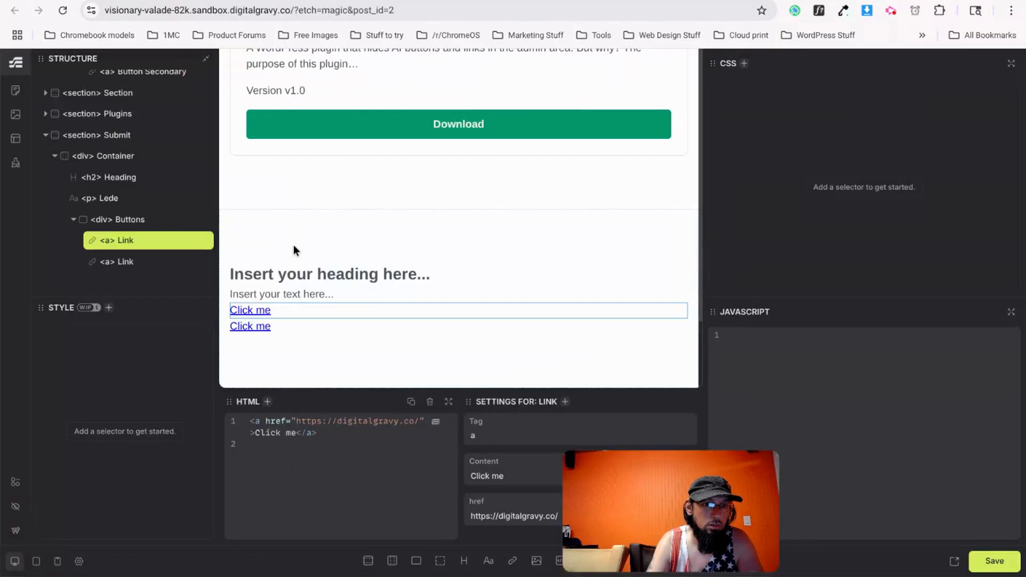
type("Login")
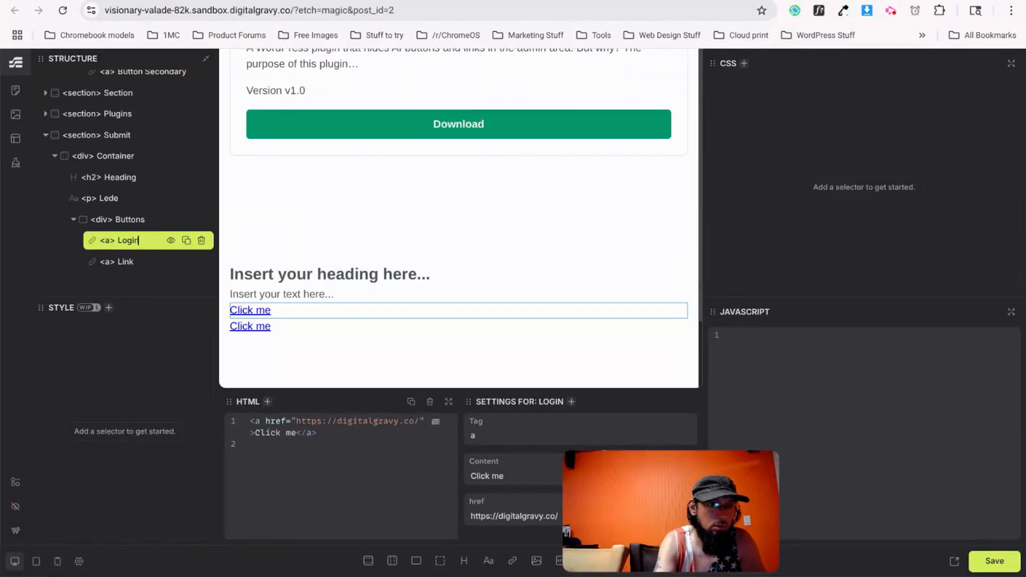
double_click(125, 262)
type("Register")
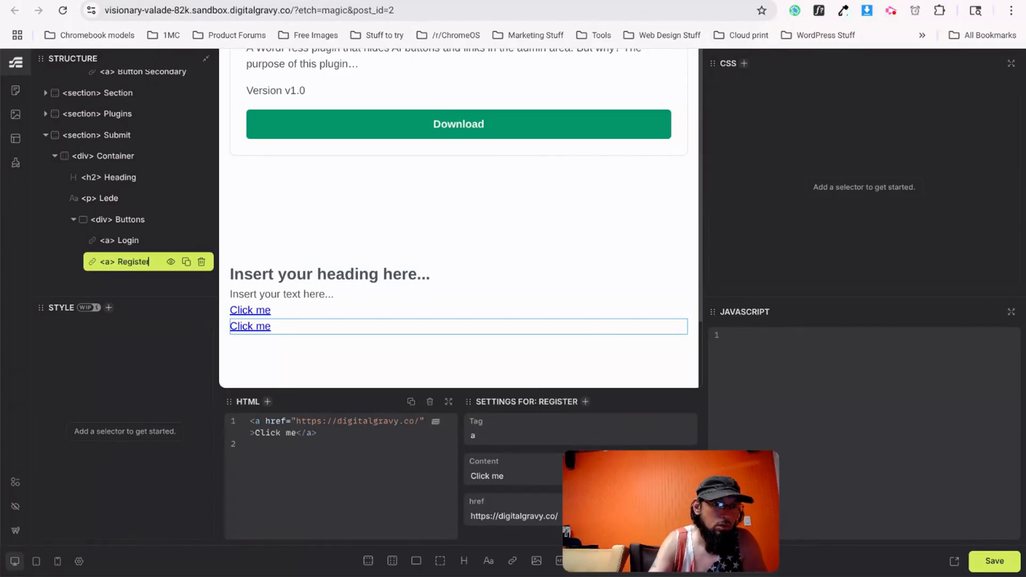
left_click(110, 136)
right_click(110, 138)
Generate BEM classes and paste 'Submit Your Plugin or Theme' into the heading.
left_click(142, 166)
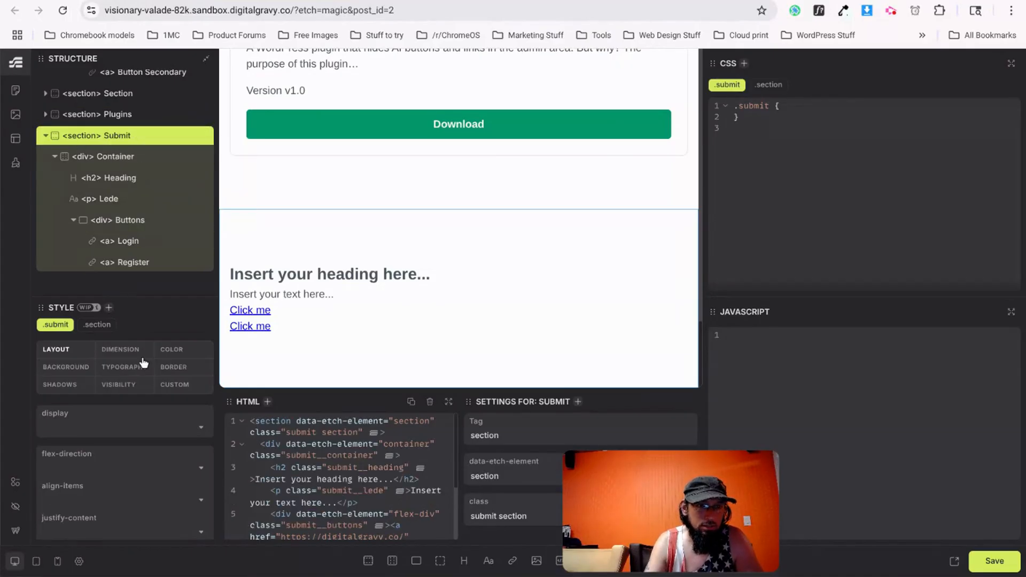
key("ctrl+Tab")
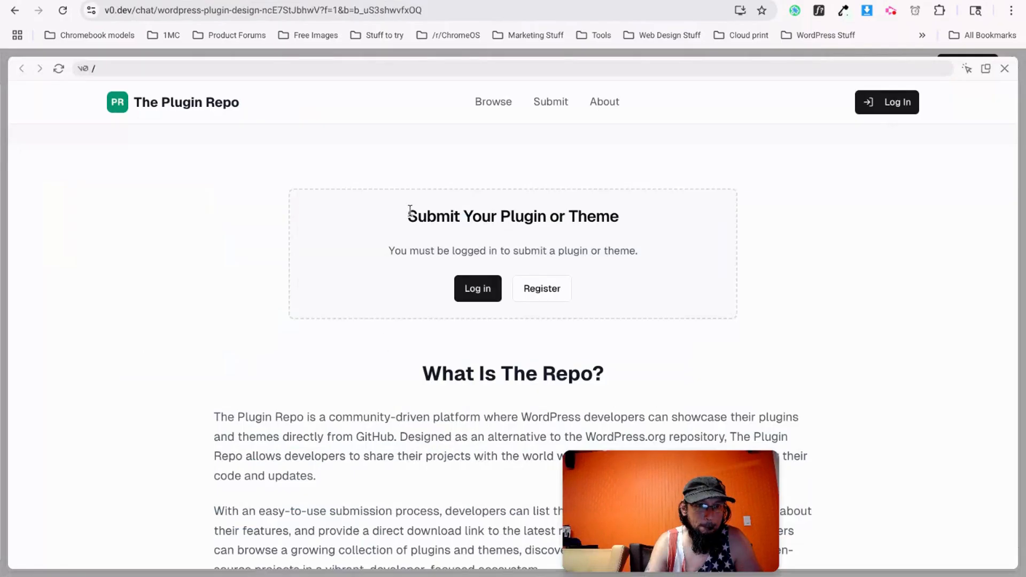
left_click_drag(410, 210, 659, 218)
key("ctrl+c")
key("ctrl+shift+Tab")
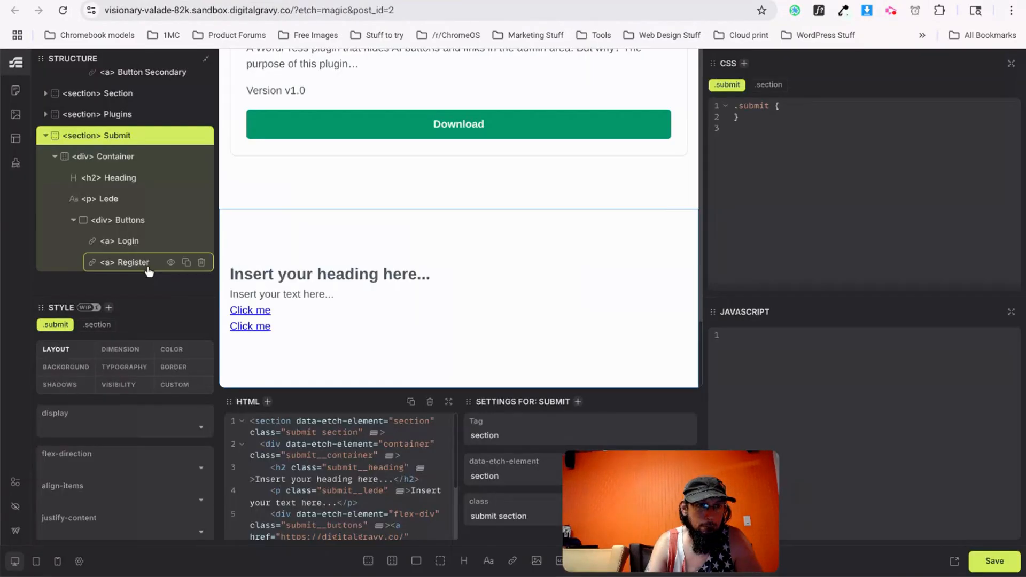
left_click(122, 178)
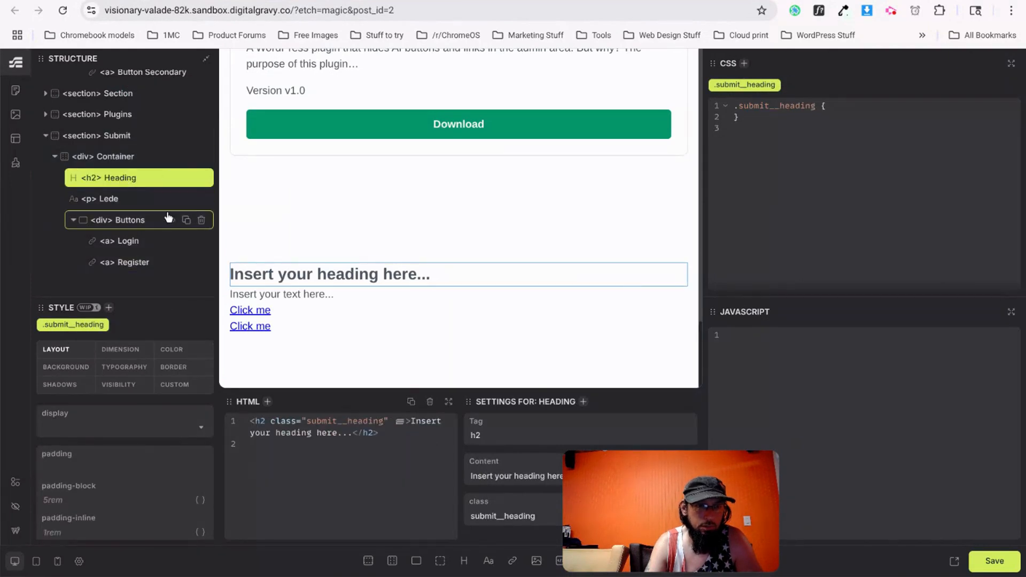
triple_click(501, 478)
key("ctrl+v")
Paste the v0.dev logged-in notice sentence into the Lede paragraph.
key("ctrl+Tab")
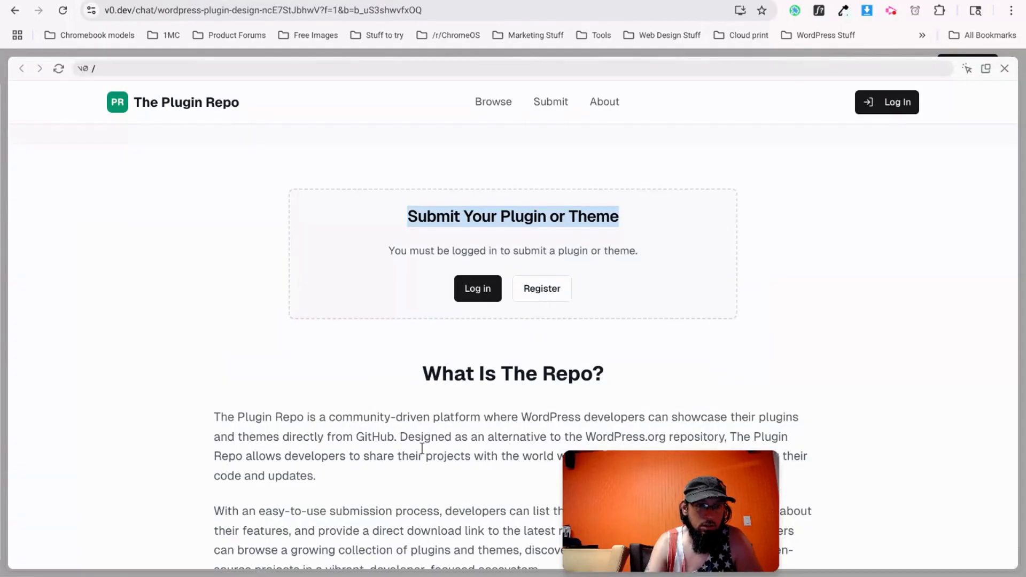
triple_click(428, 247)
key("ctrl+c")
key("ctrl+Tab")
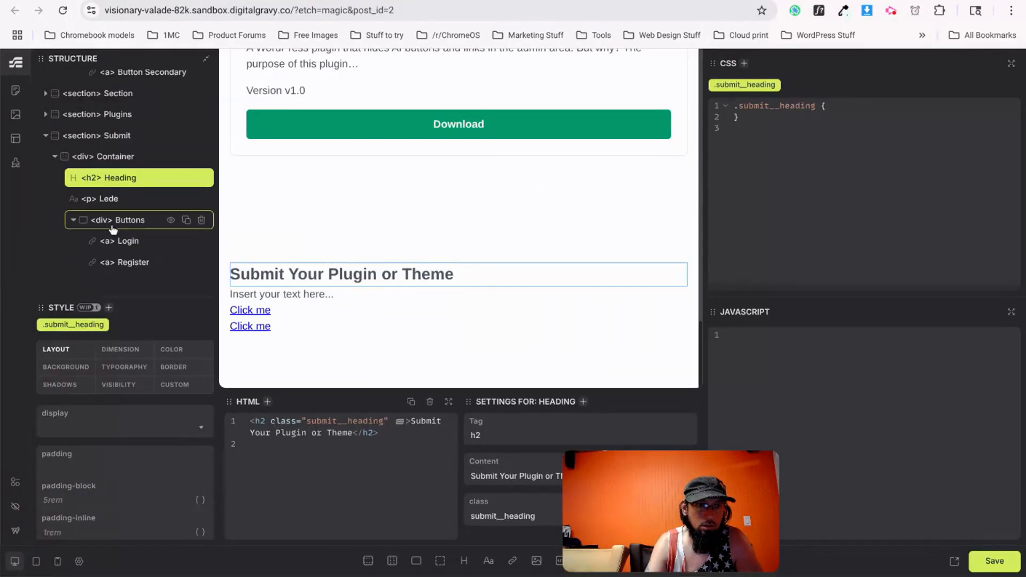
left_click(139, 199)
triple_click(500, 477)
key("ctrl+v")
Change the two links' 'Click me' text to Login and Register.
key("ctrl+Tab")
key("ctrl+Tab")
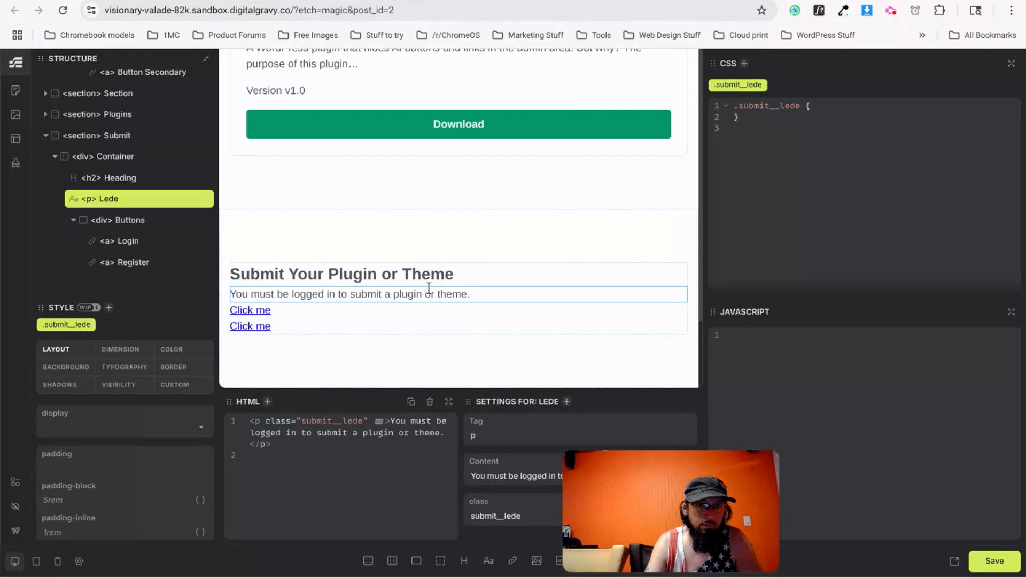
left_click(283, 307)
triple_click(498, 477)
type("Login")
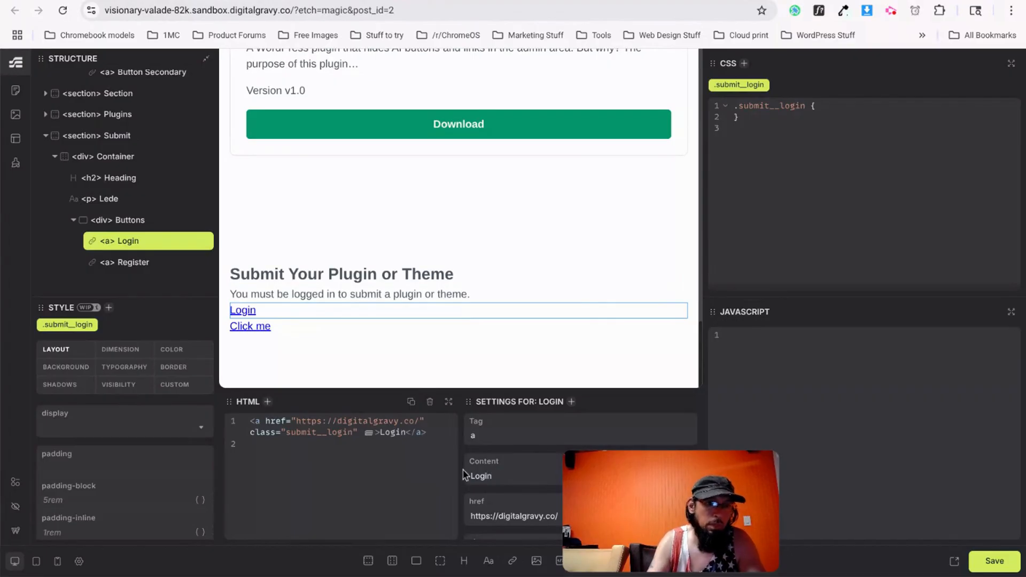
left_click(248, 327)
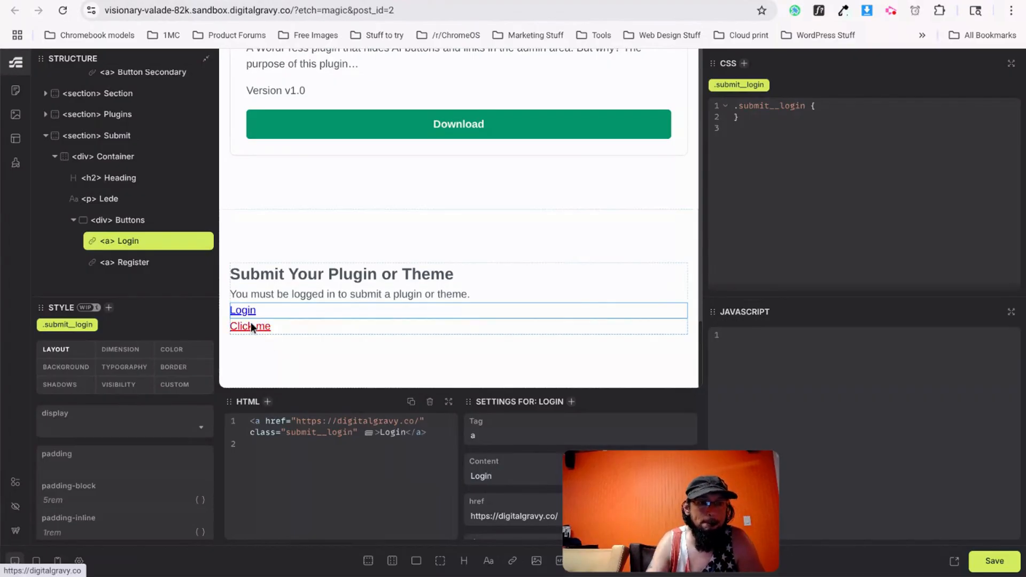
key("ctrl+Tab")
key("ctrl+shift+Tab")
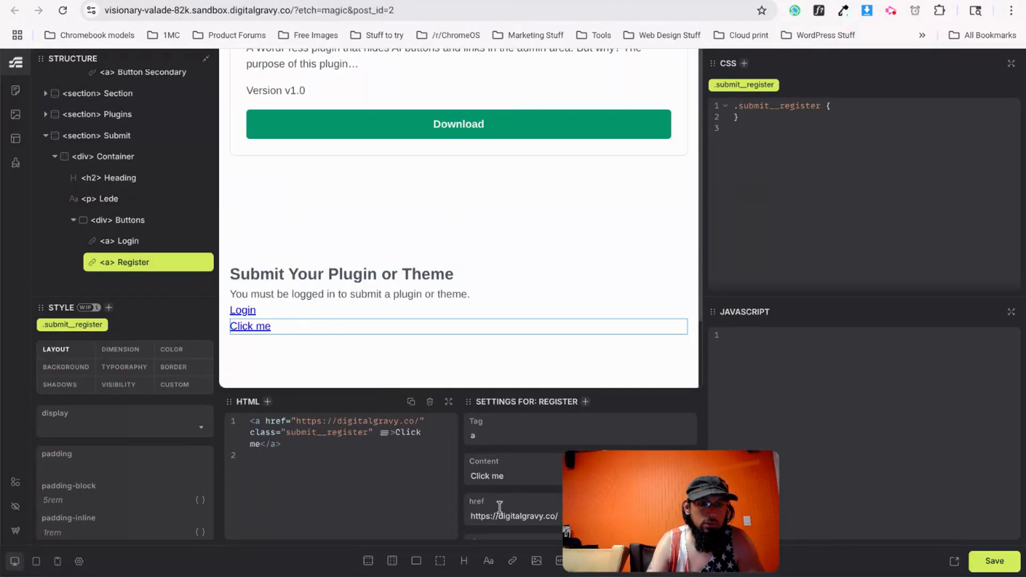
triple_click(505, 476)
type("Register")
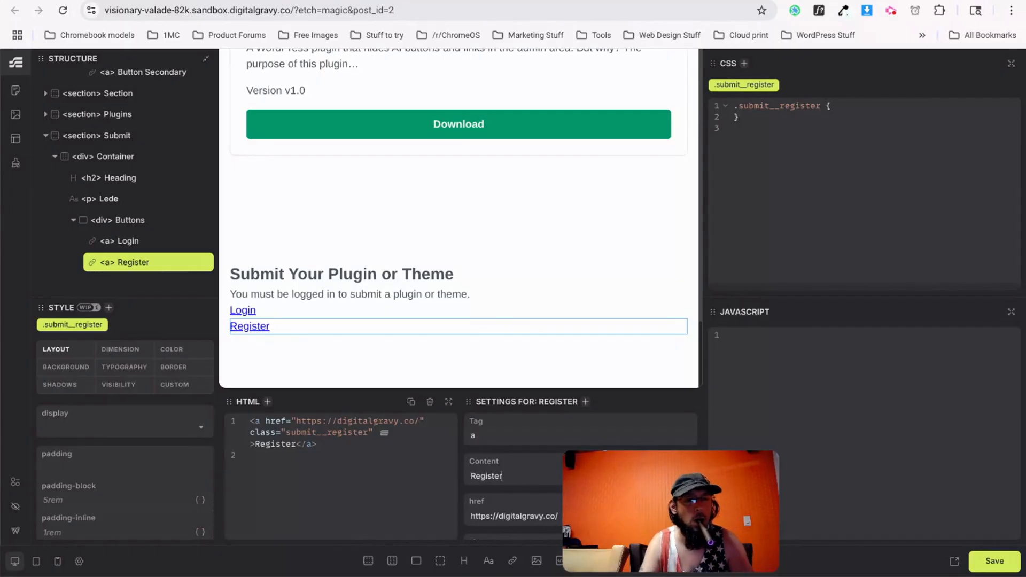
left_click(118, 162)
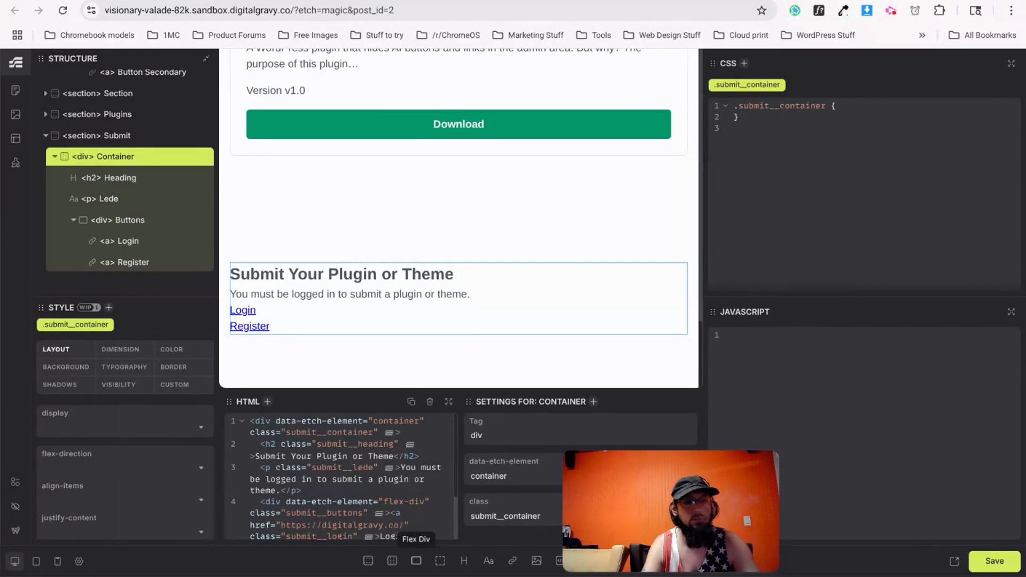
Add a Flex Div at the container's top and move Heading, Lede and Buttons into it.
key("alt+Tab")
key("alt+Tab")
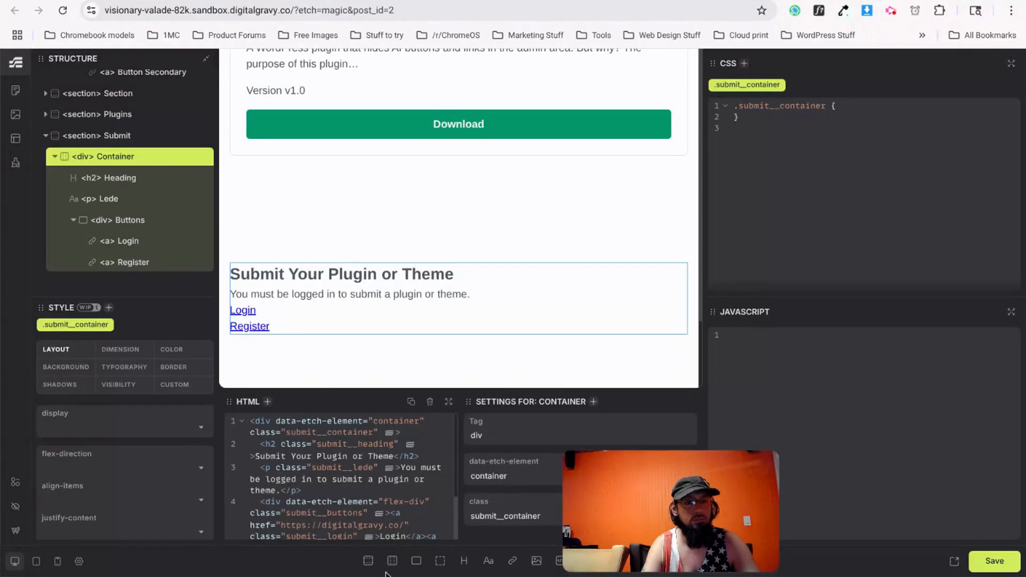
left_click(416, 561)
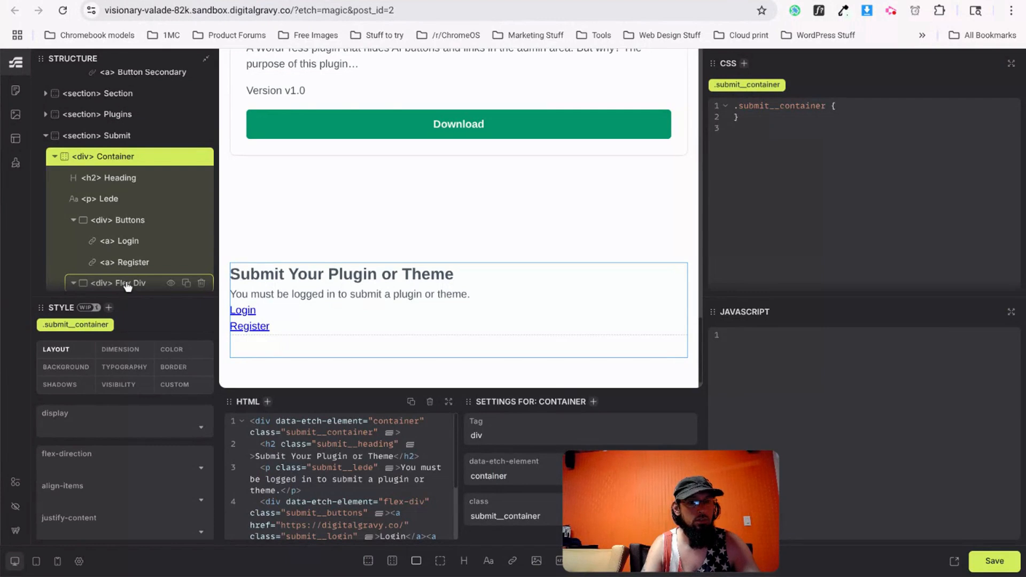
left_click_drag(111, 287, 113, 177)
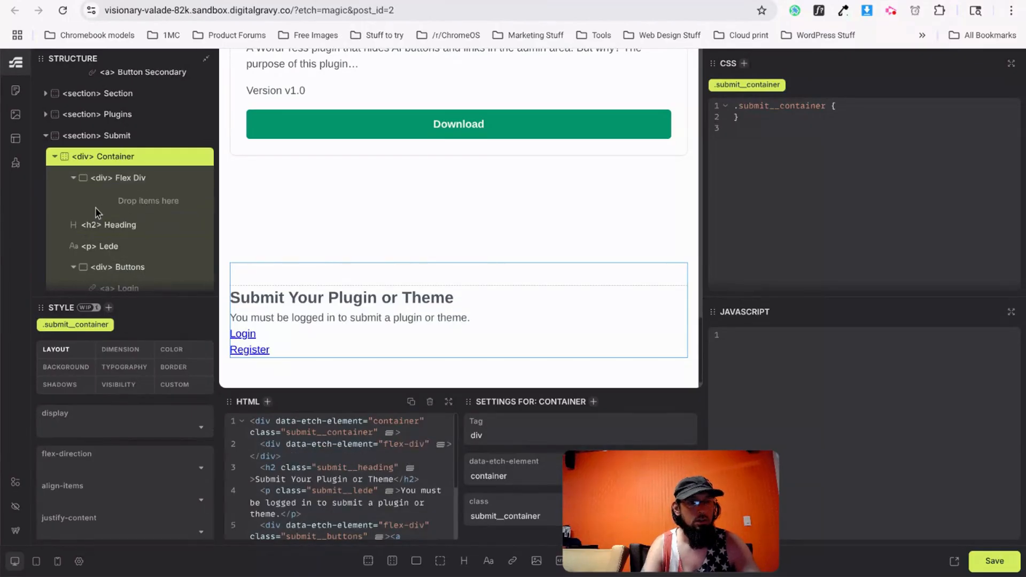
scroll(90, 219, "down", 1)
left_click_drag(106, 212, 153, 174)
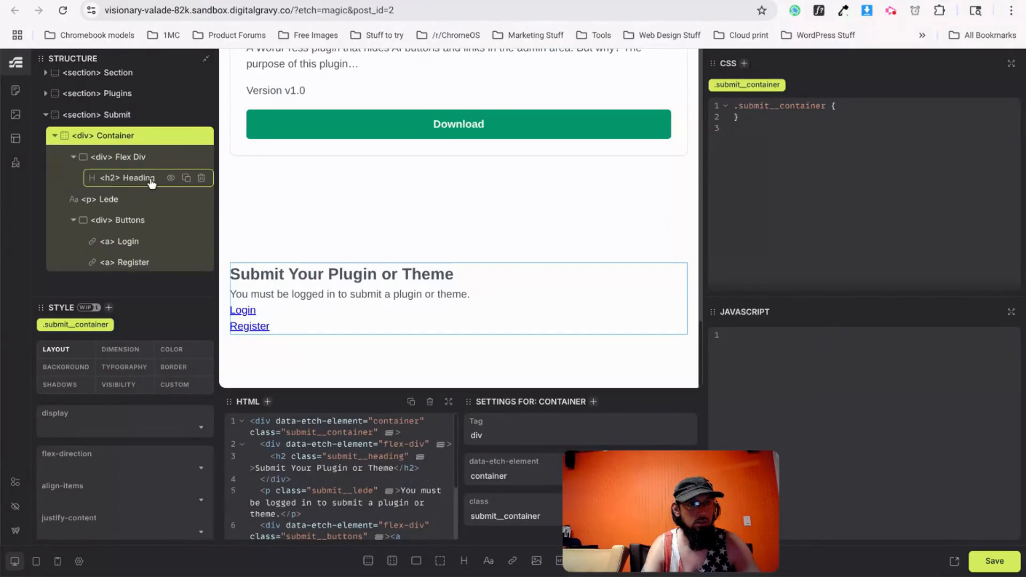
left_click_drag(114, 208, 146, 184)
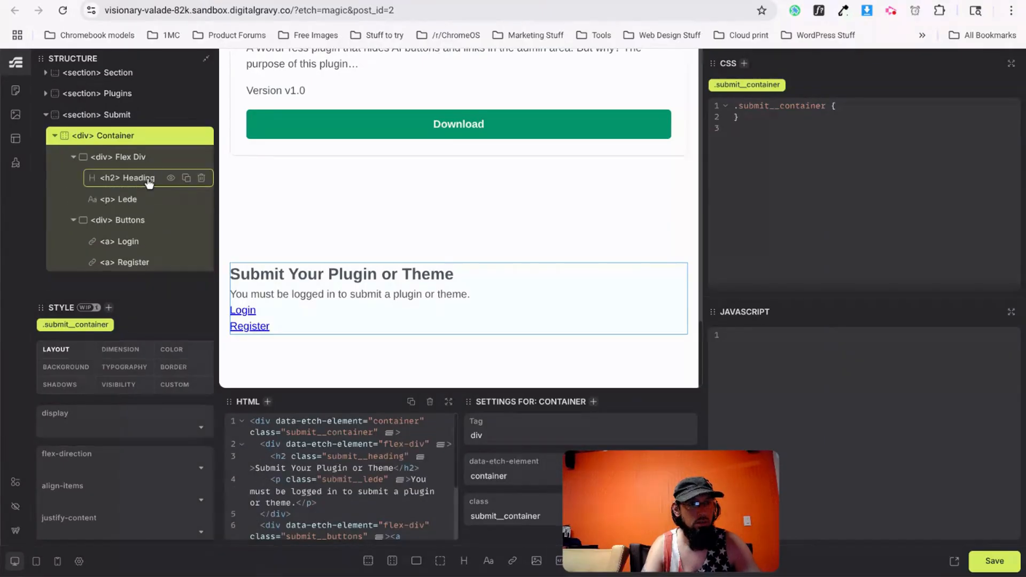
left_click_drag(122, 228, 146, 204)
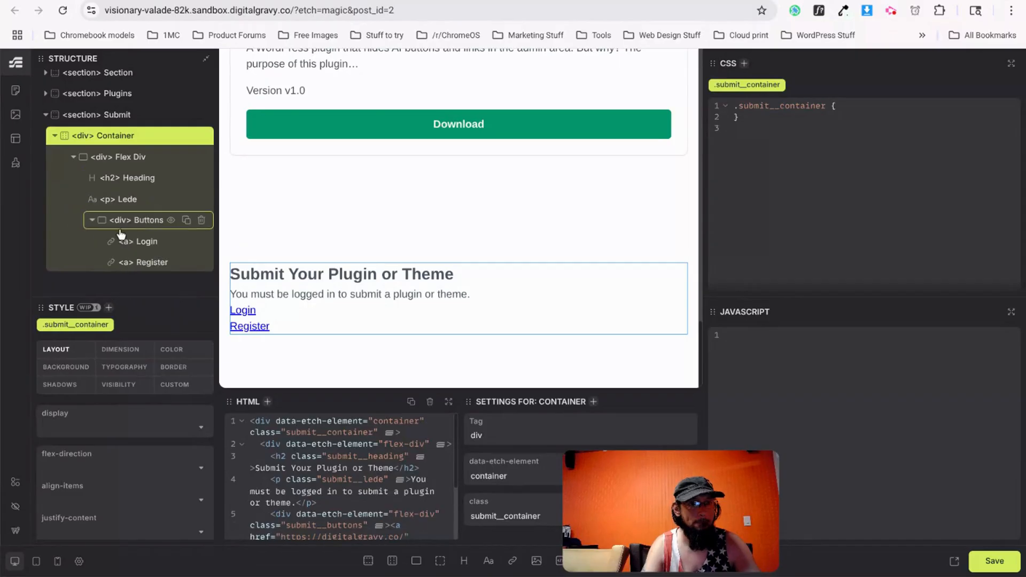
Rename the new div Wrapper.
left_click(127, 159)
double_click(128, 158)
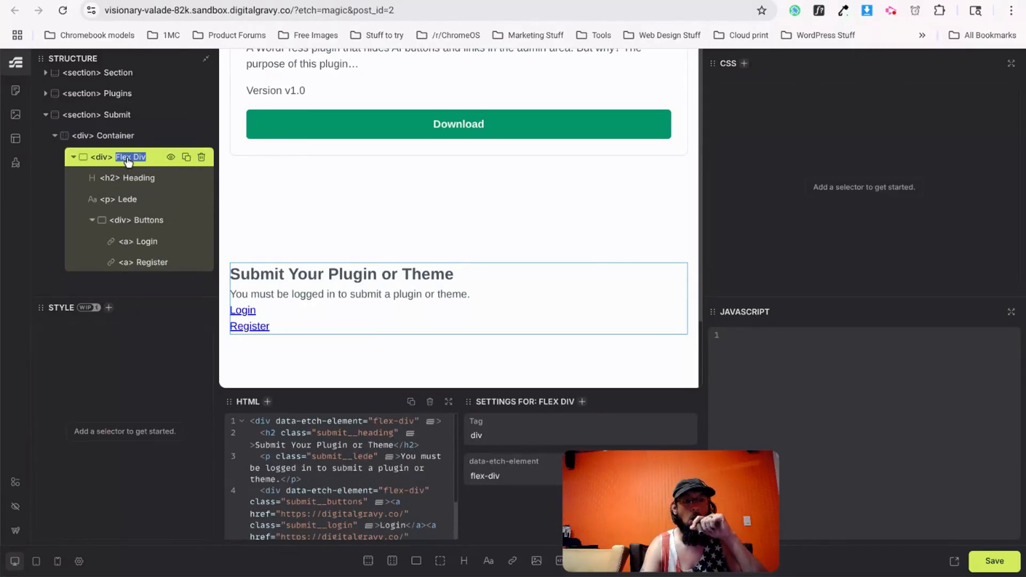
key("Escape")
type("Con")
key("BackSpace")
key("BackSpace")
key("BackSpace")
key("BackSpace")
key("BackSpace")
key("BackSpace")
key("Delete")
key("Delete")
key("Delete")
key("Delete")
key("Delete")
type("S")
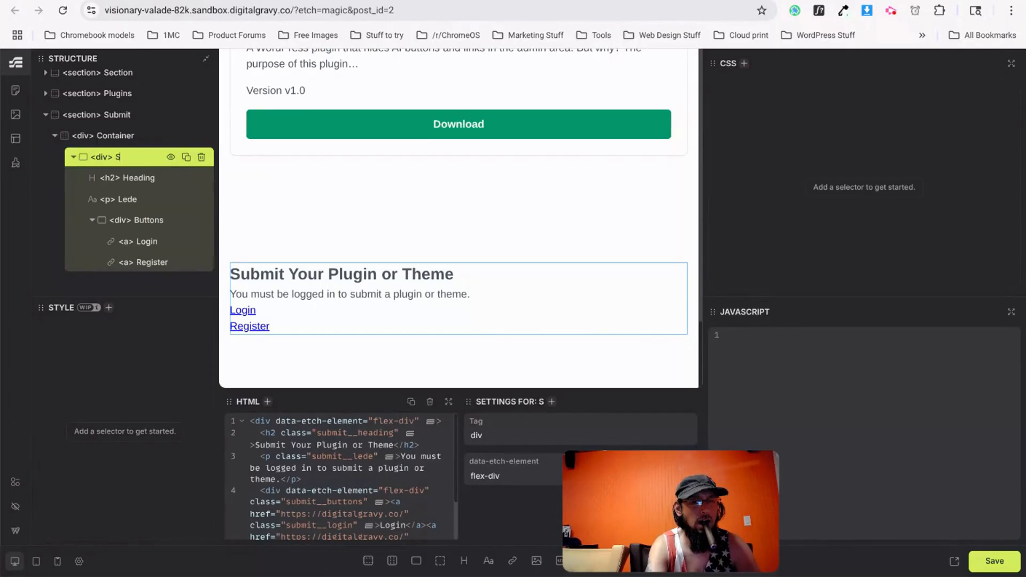
type("ubmit Wrapper")
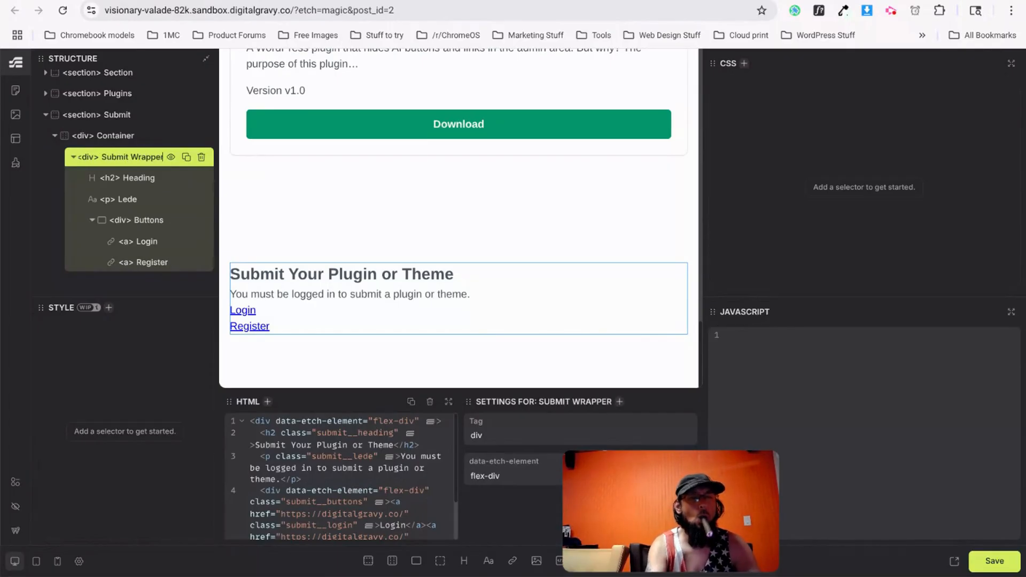
key("Return")
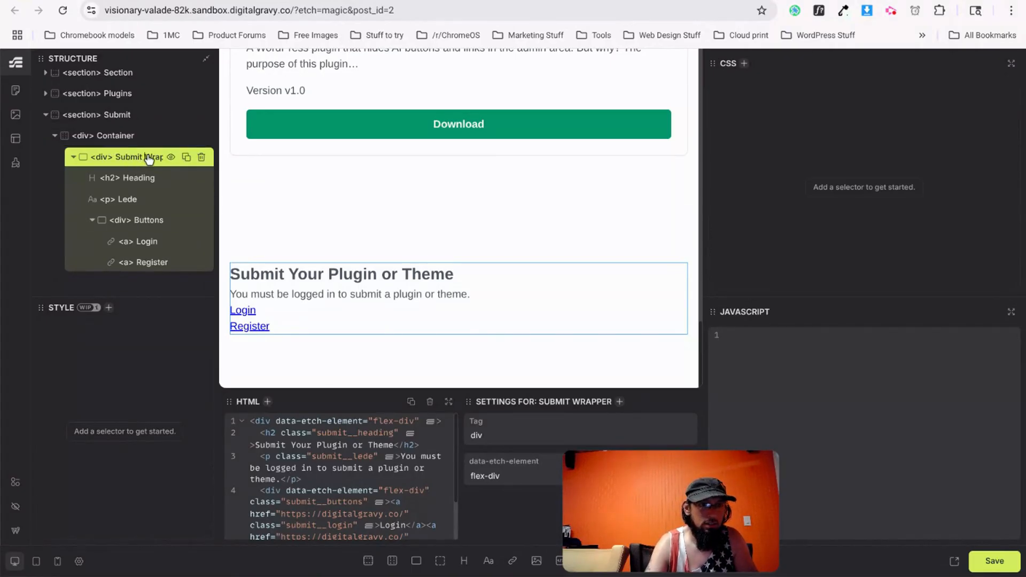
key("BackSpace")
key("BackSpace")
key("BackSpace")
key("BackSpace")
key("BackSpace")
key("BackSpace")
key("BackSpace")
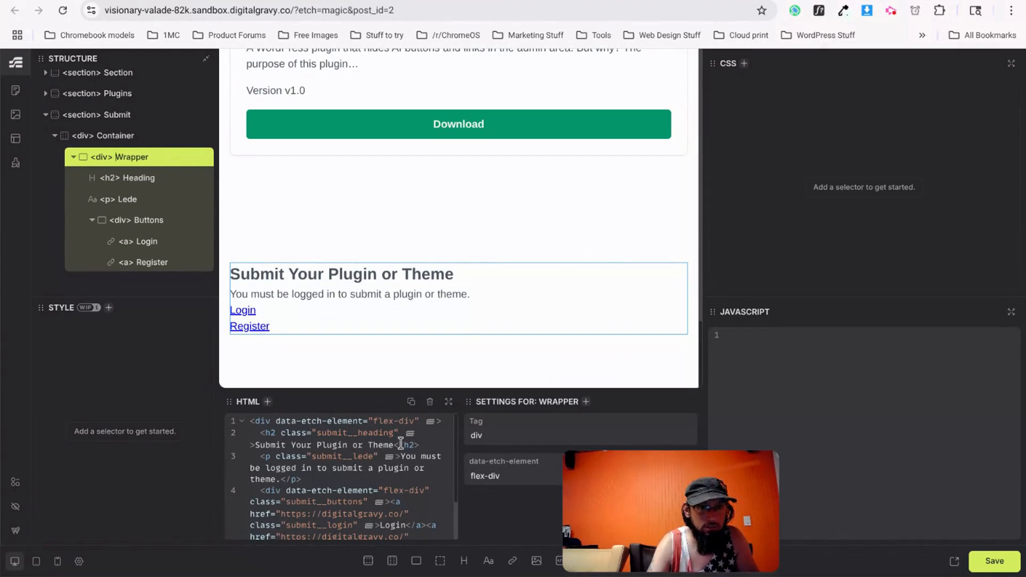
Start adding a submit__wrapper class to the Wrapper div's opening tag.
left_click(421, 425)
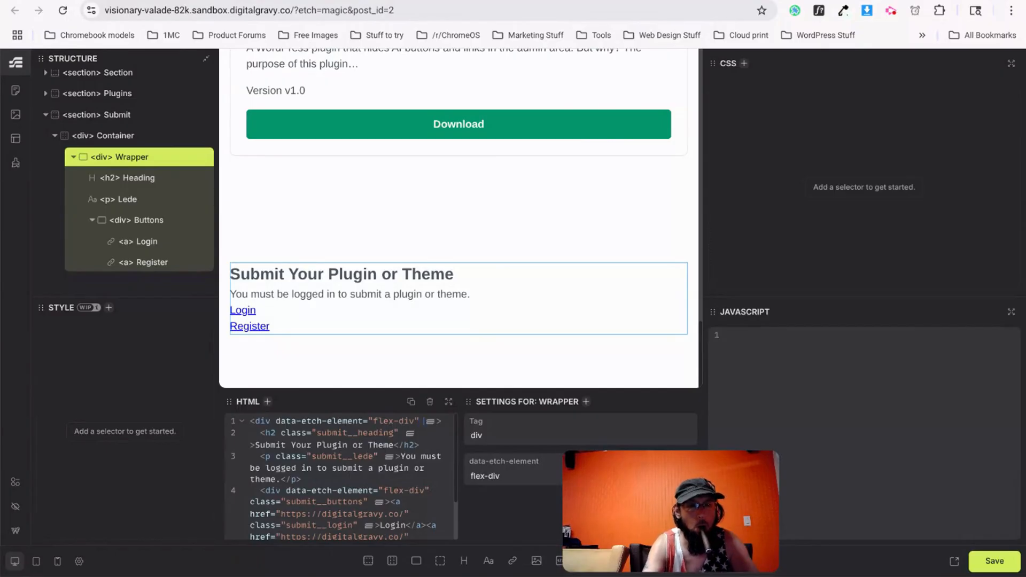
type("class")
key("Return")
type("submitg__")
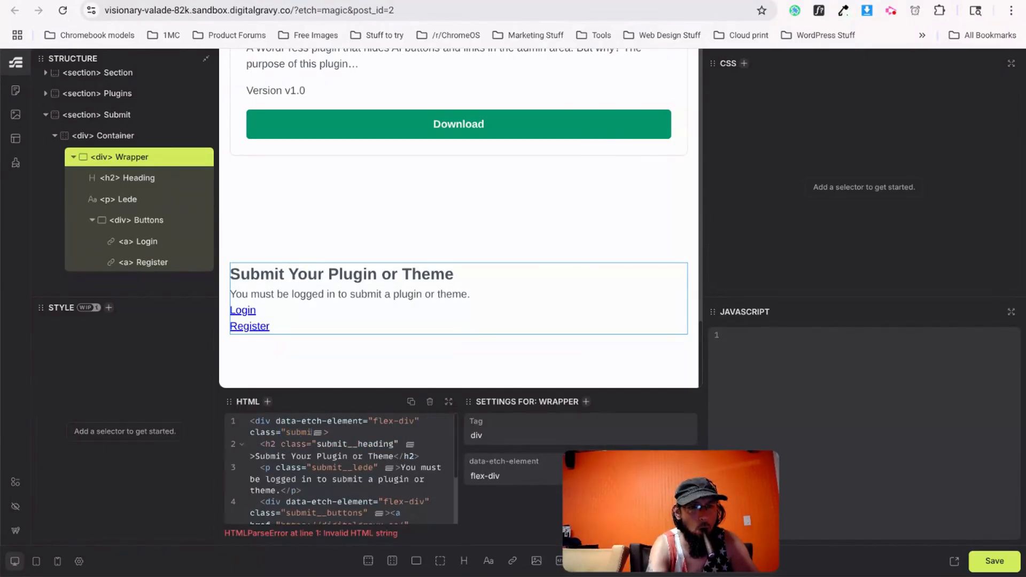
type("wrapper")
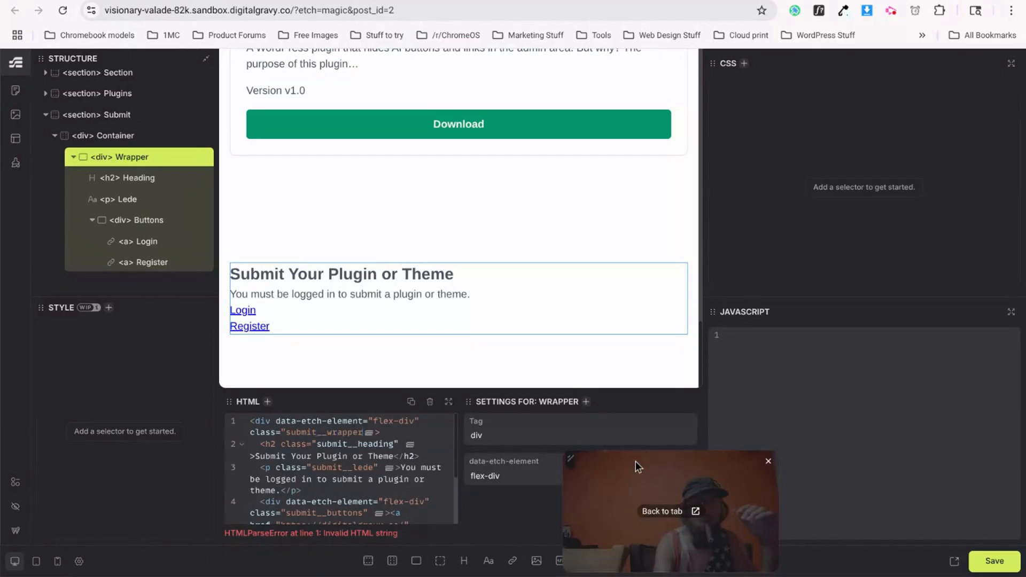
type("\"")
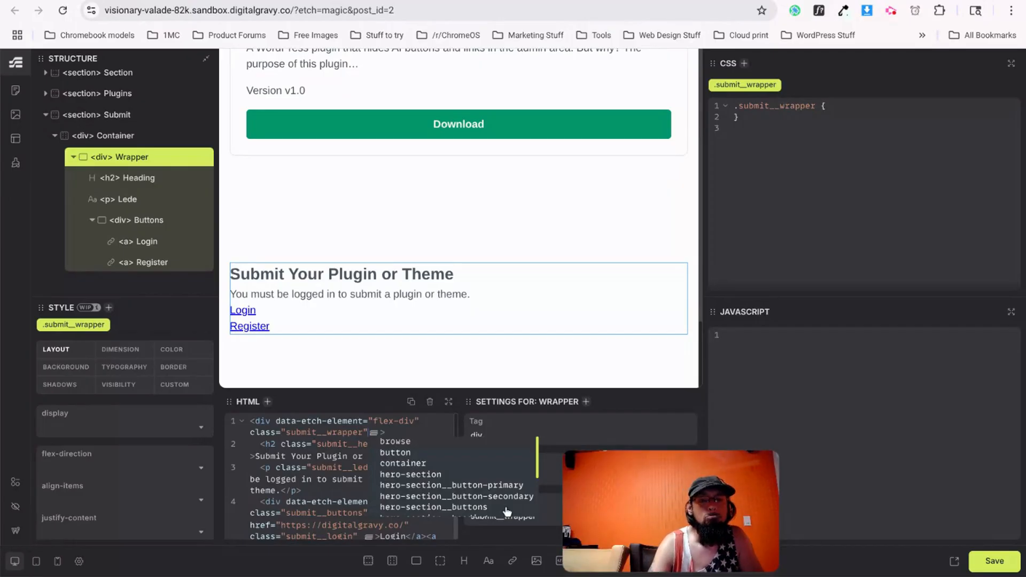
Inspect the dashed Submit card in DevTools to read its 42rem max width, 2px border and rounded corners.
key("ctrl+Tab")
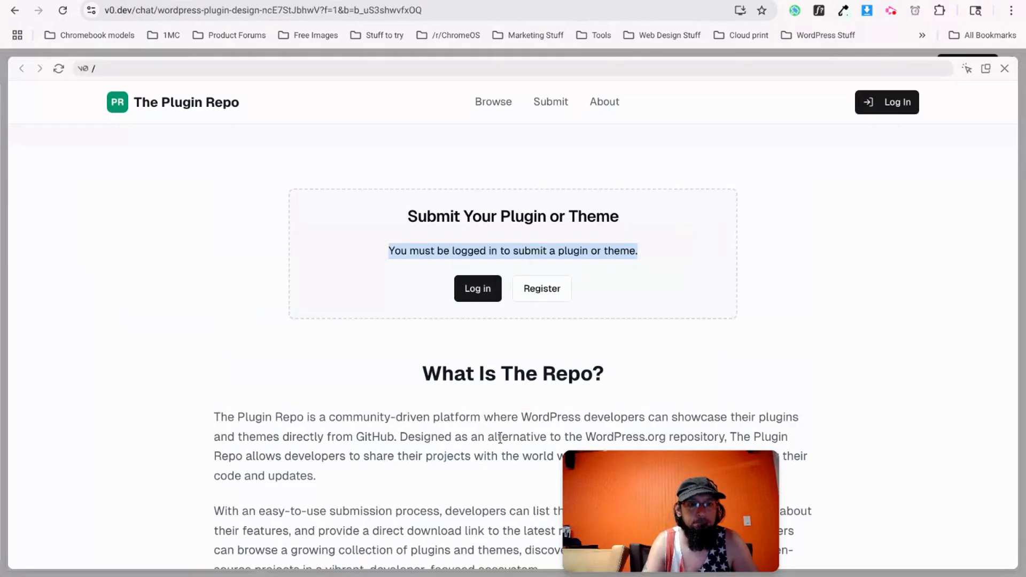
left_click(367, 237)
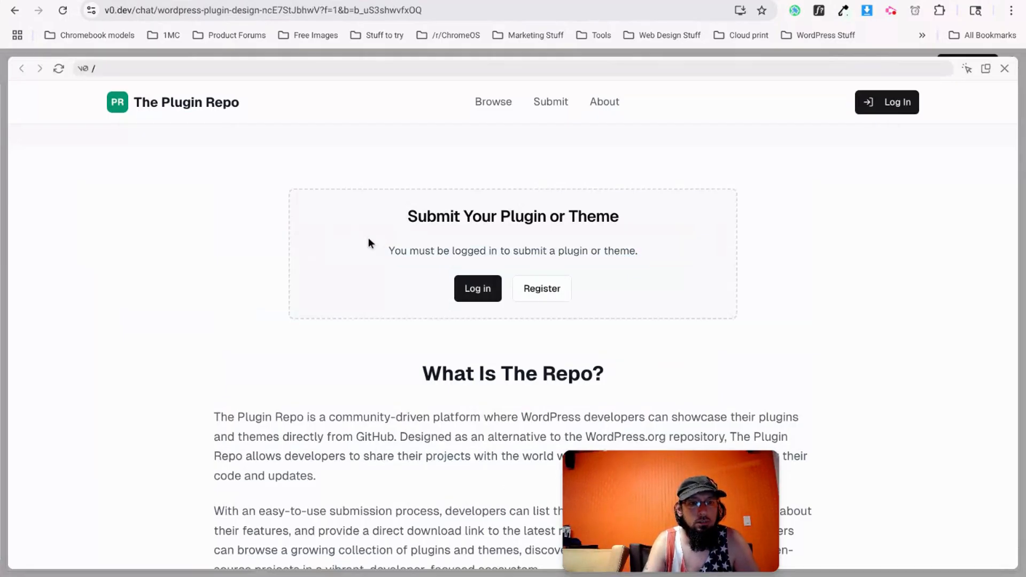
right_click(368, 204)
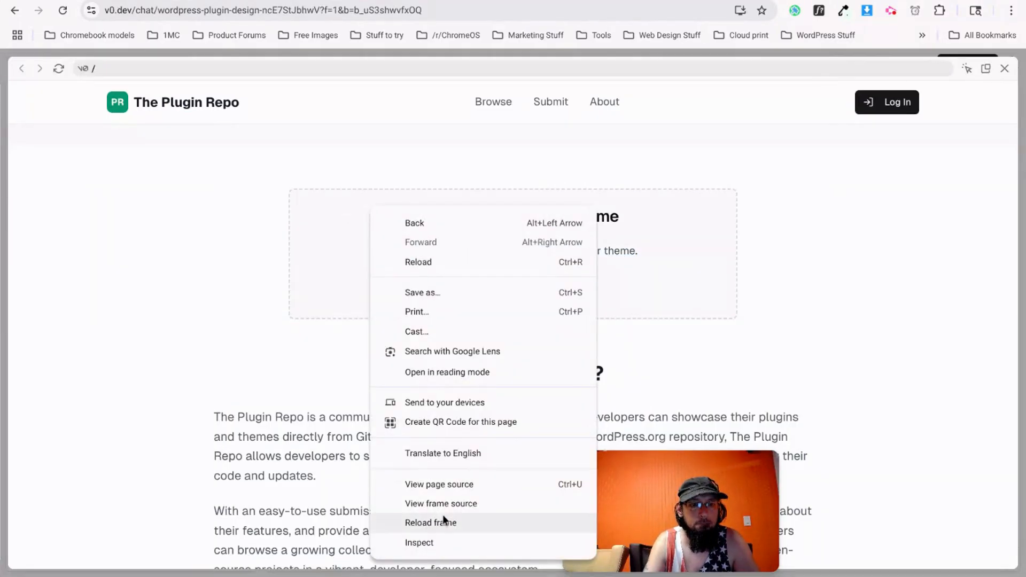
left_click(441, 540)
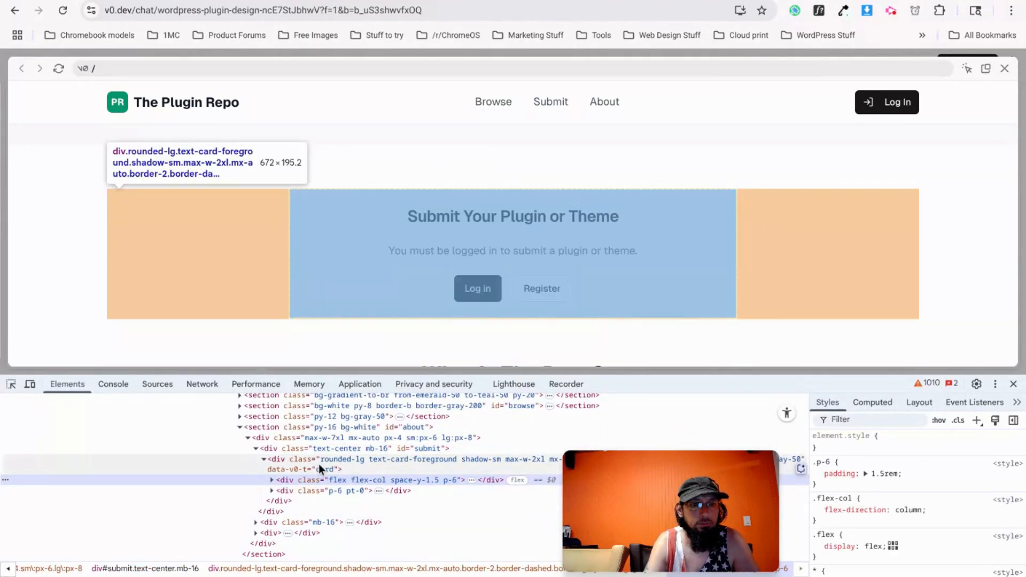
left_click(318, 464)
scroll(884, 468, "down", 5)
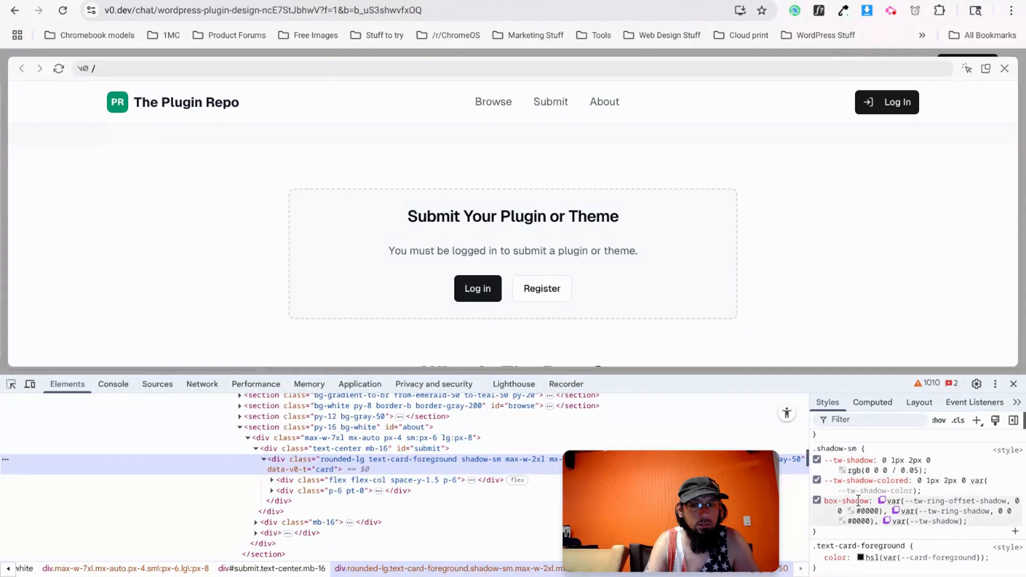
scroll(854, 510, "down", 4)
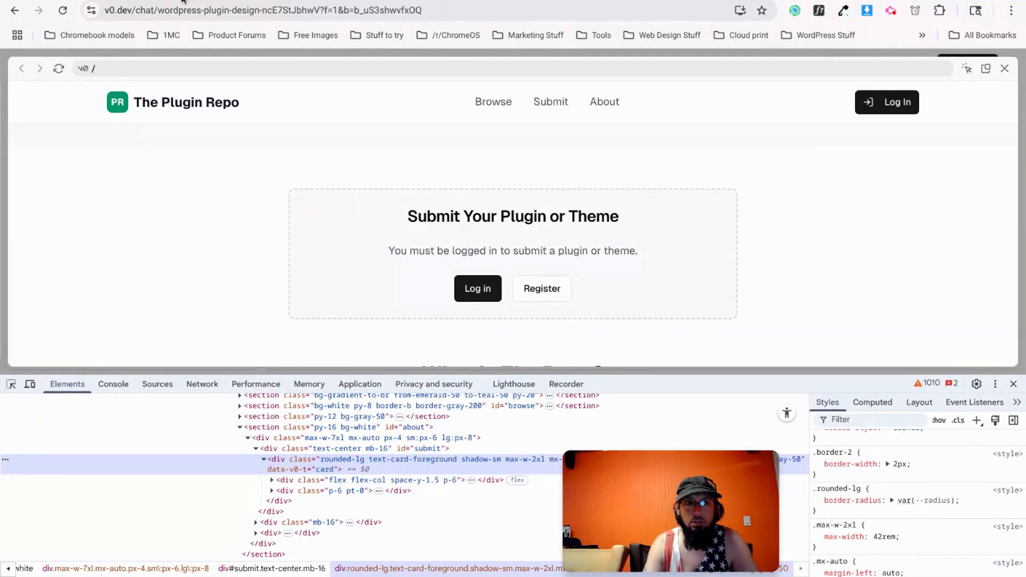
left_click(229, 1)
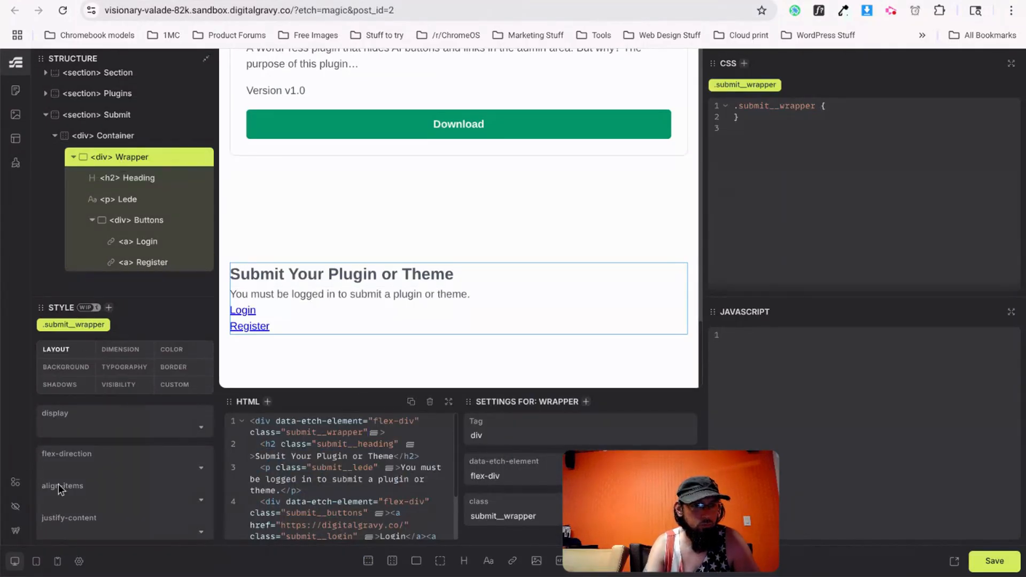
Set the Submit wrapper's max-inline-size to 42rem.
scroll(63, 419, "down", 3)
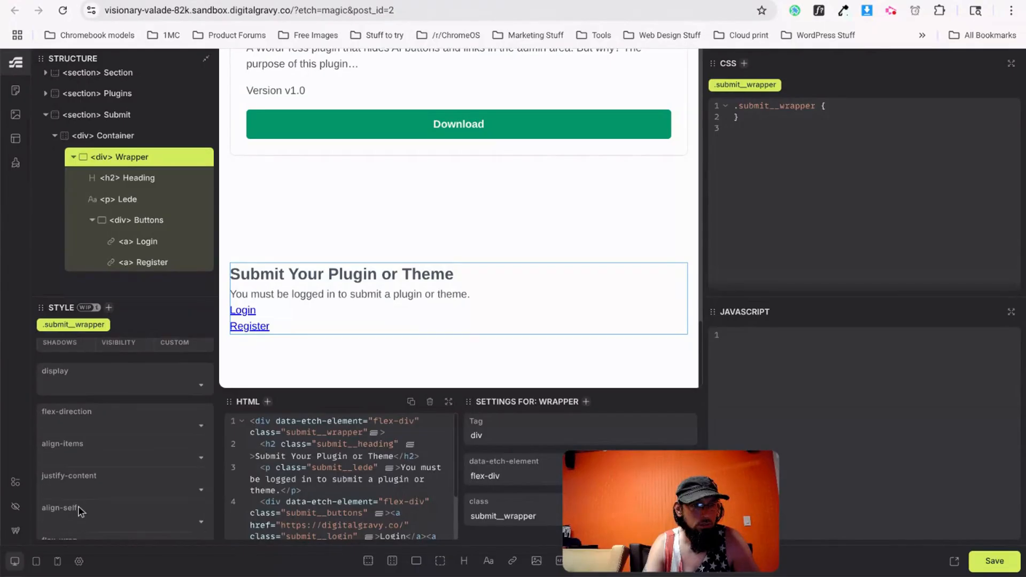
scroll(79, 510, "down", 5)
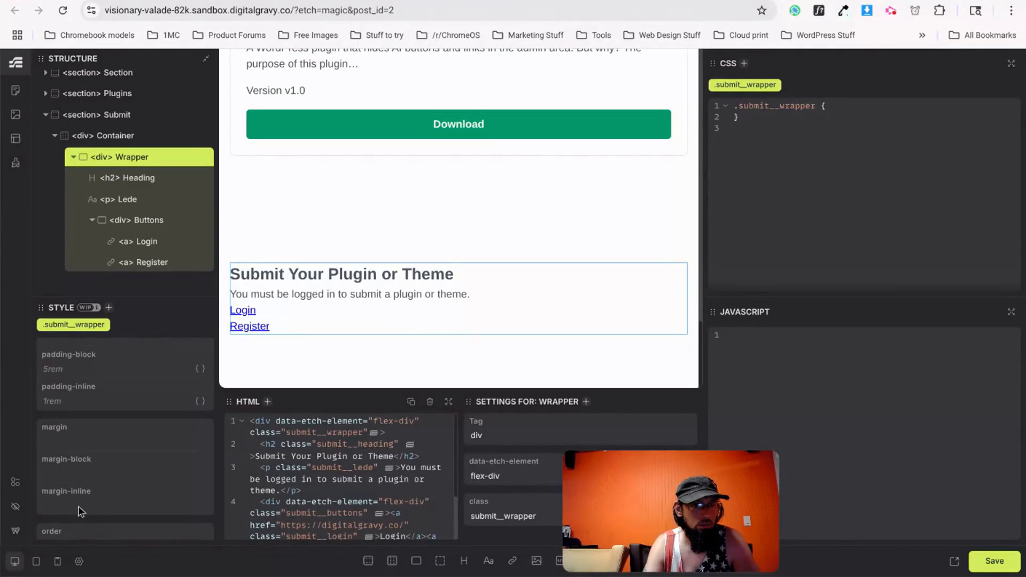
scroll(78, 507, "up", 8)
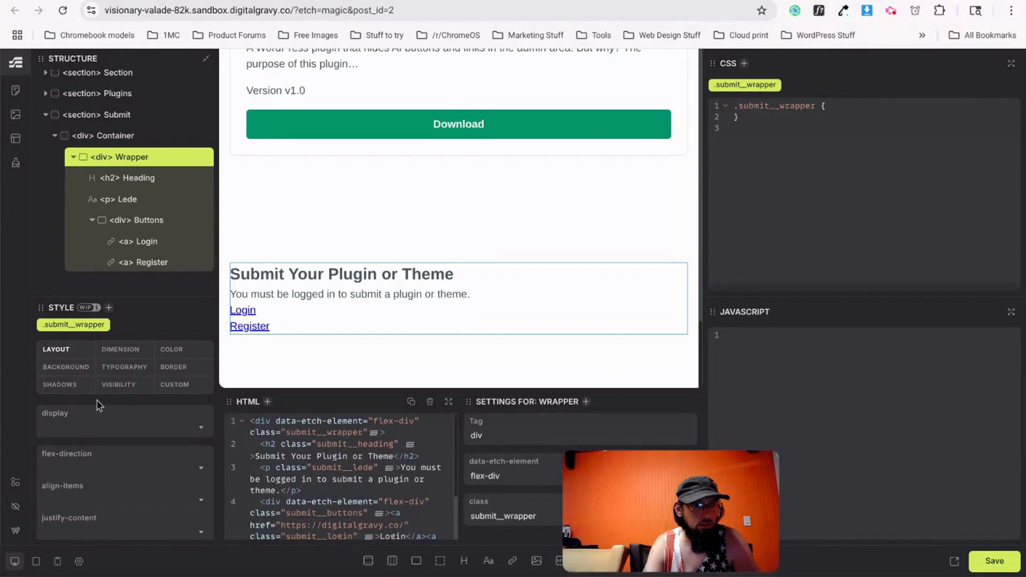
scroll(85, 463, "down", 5)
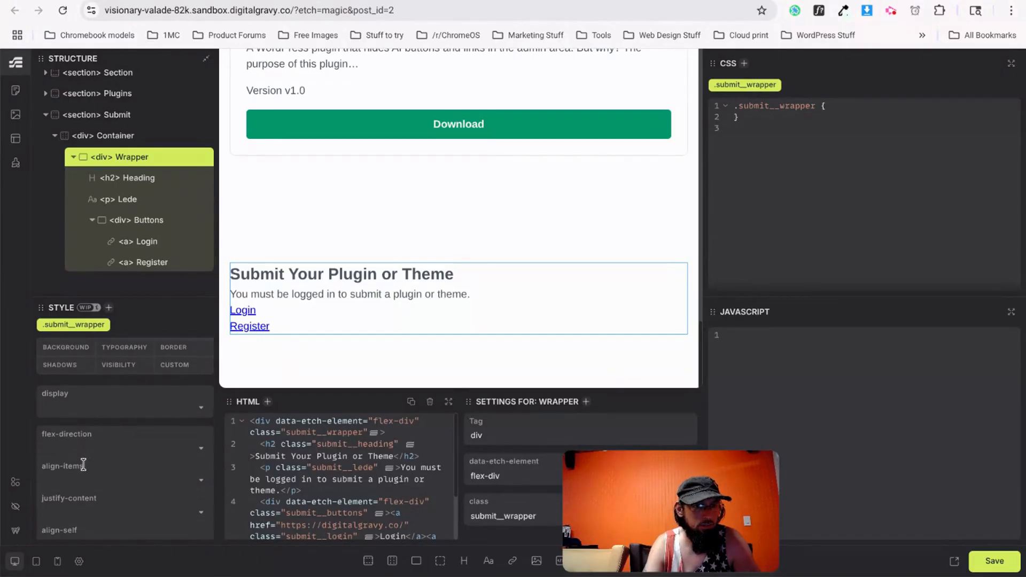
scroll(83, 464, "down", 6)
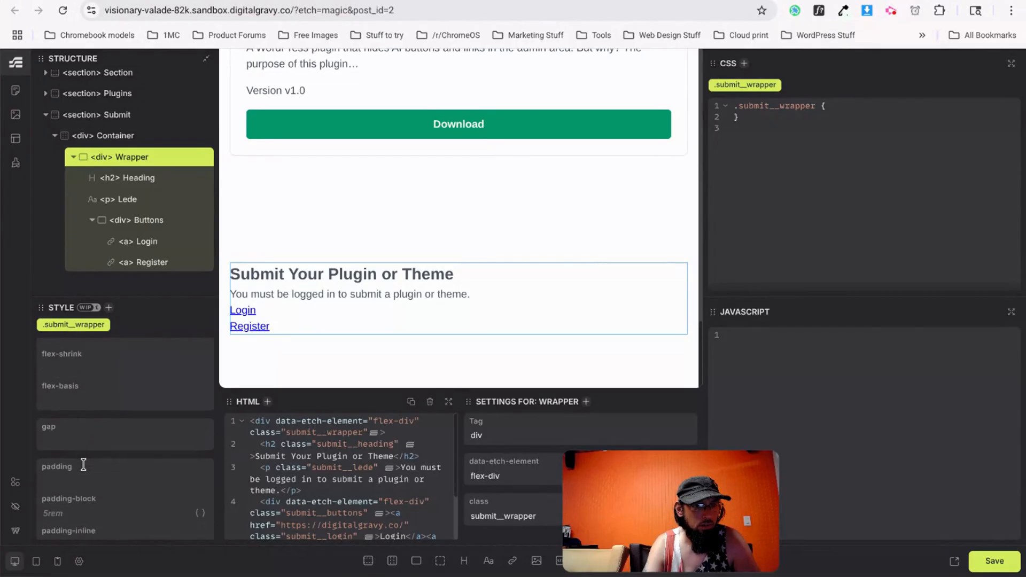
scroll(83, 463, "up", 10)
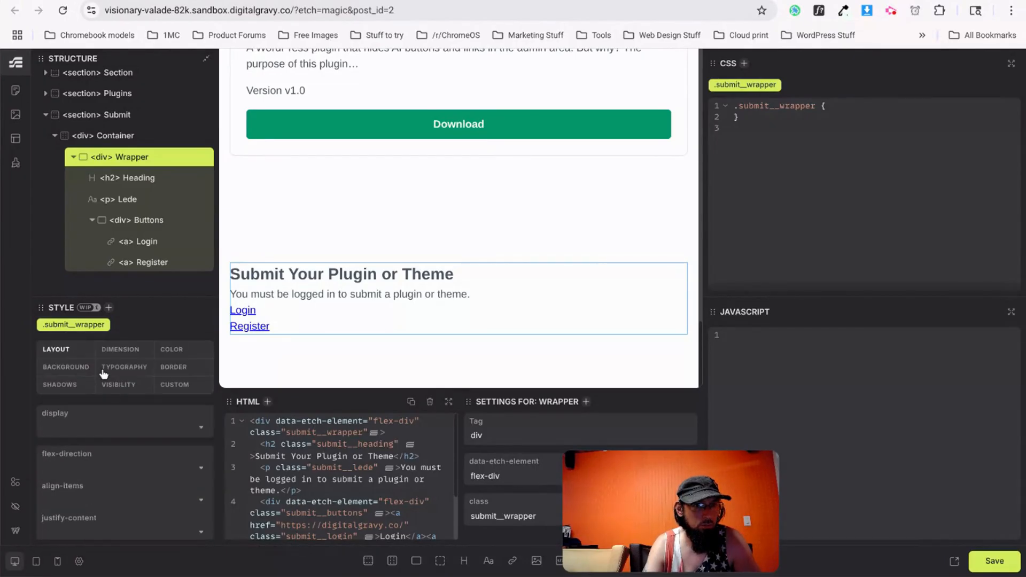
left_click(105, 353)
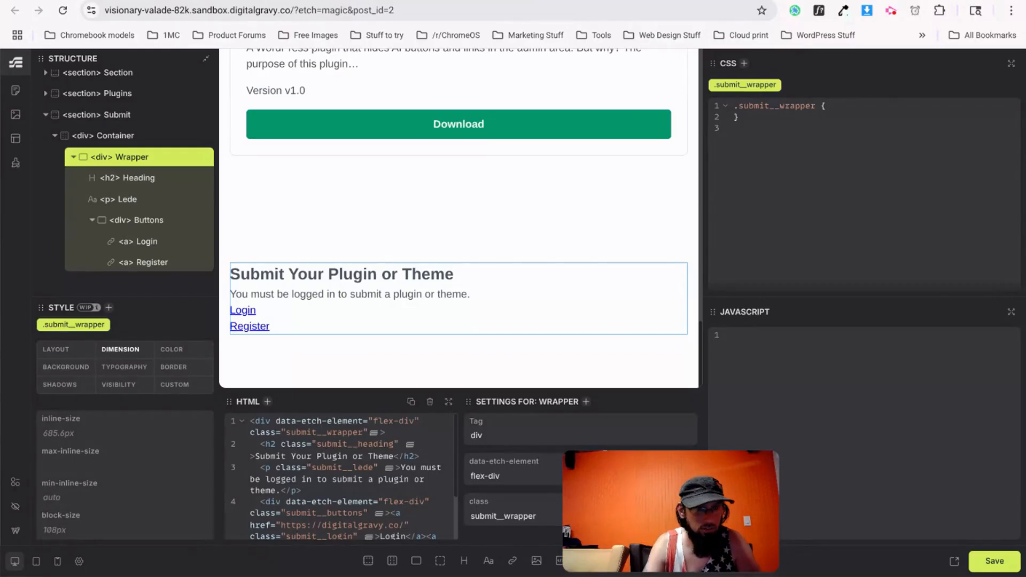
scroll(95, 475, "down", 2)
scroll(96, 474, "up", 2)
scroll(94, 476, "down", 2)
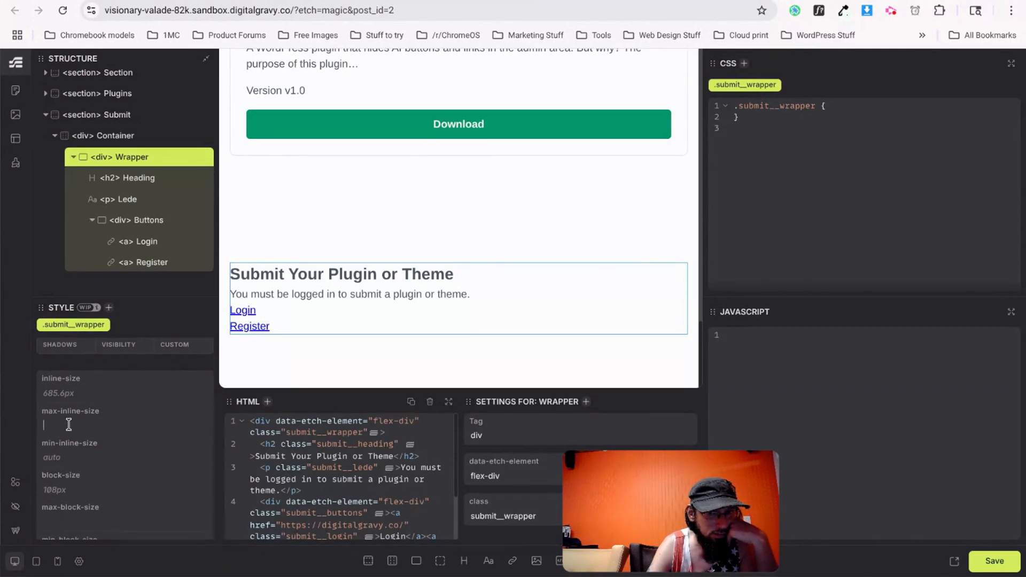
type("42rem")
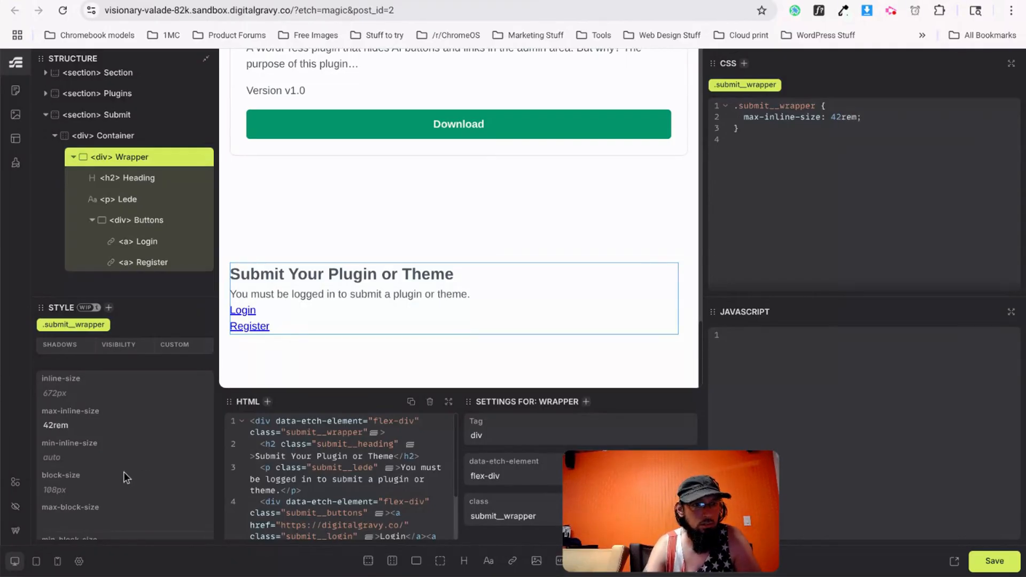
scroll(121, 472, "down", 1)
scroll(121, 477, "up", 3)
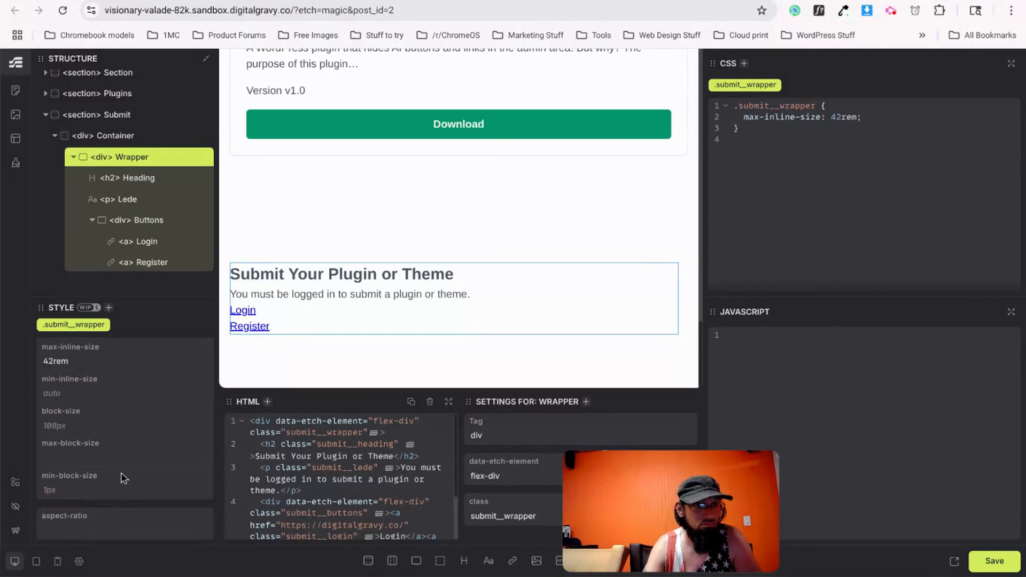
Set the wrapper's margin to auto and save the page.
left_click(59, 348)
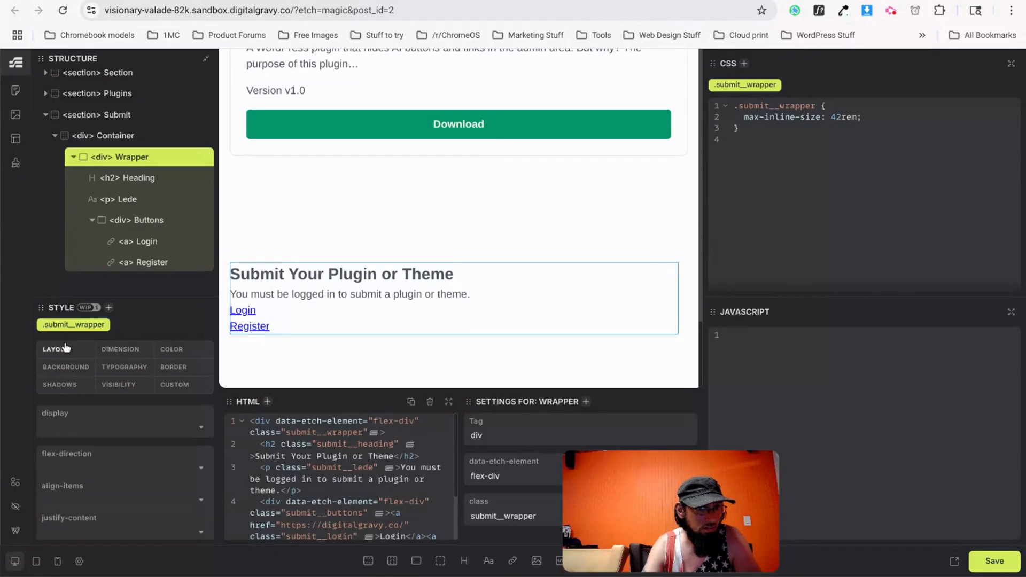
scroll(69, 451, "down", 10)
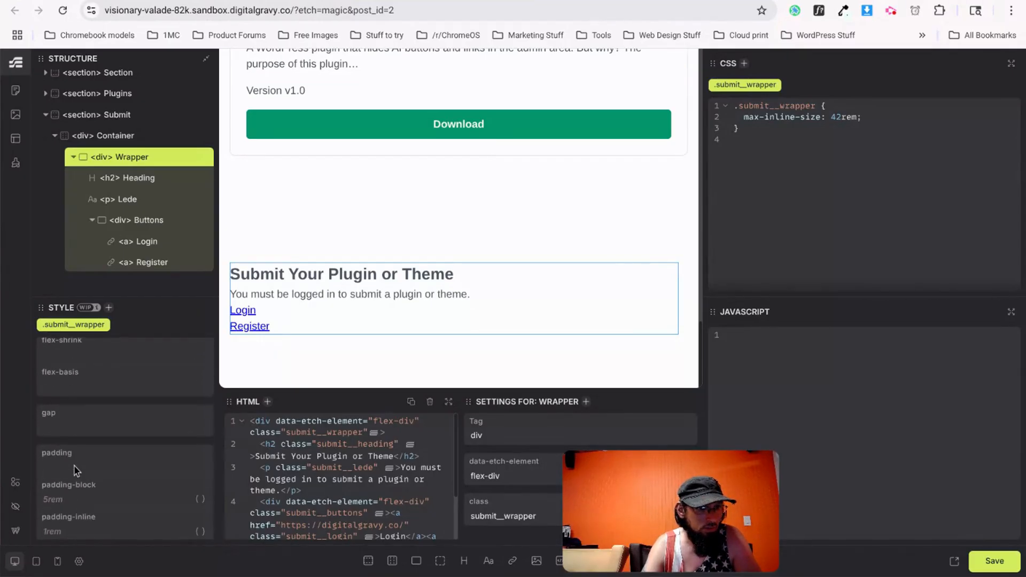
left_click(86, 383)
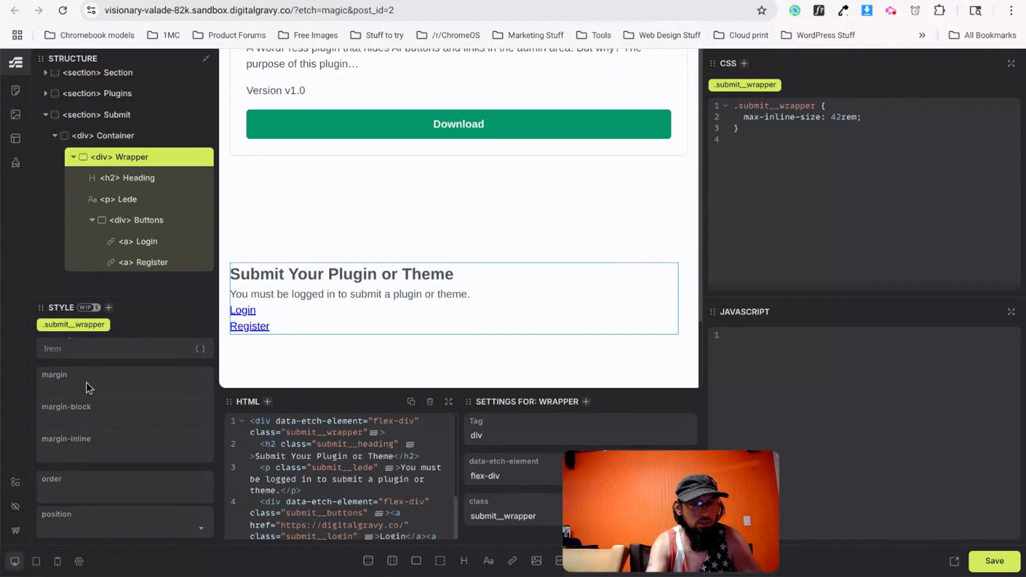
type("auto")
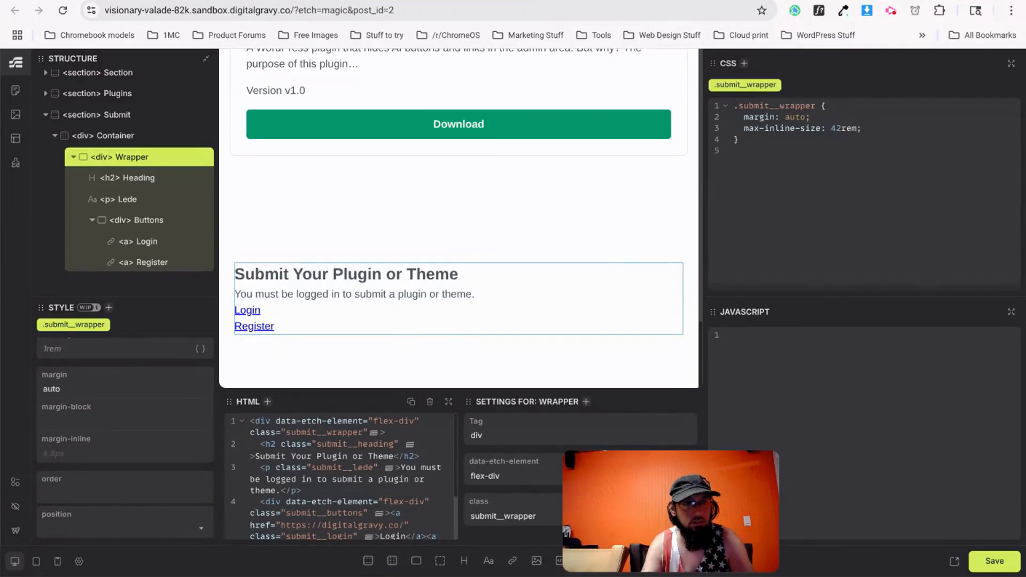
key("ctrl+s")
left_click(403, 0)
Reload the live page and scroll down to check the narrowed, centred Submit section.
key("ctrl+r")
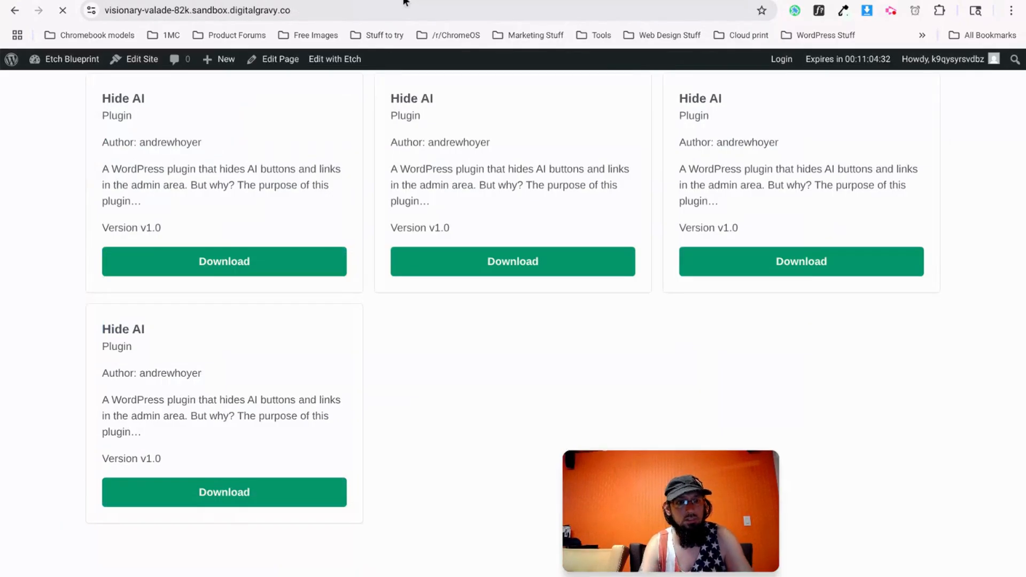
scroll(472, 416, "down", 4)
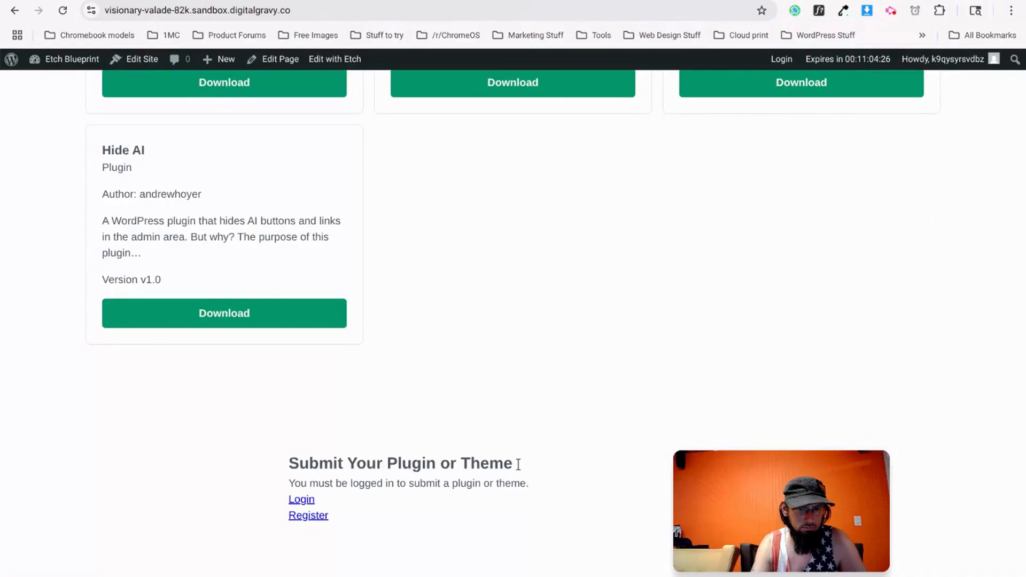
key("ctrl+Tab")
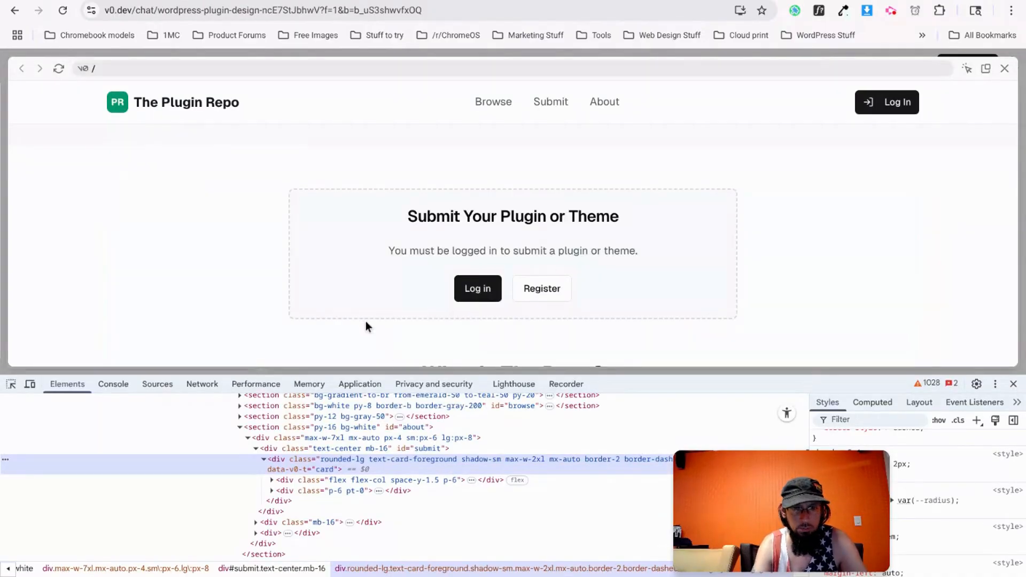
Inspect the Submit card's border-color rule and select its #e4e4e7 hex value.
right_click(571, 191)
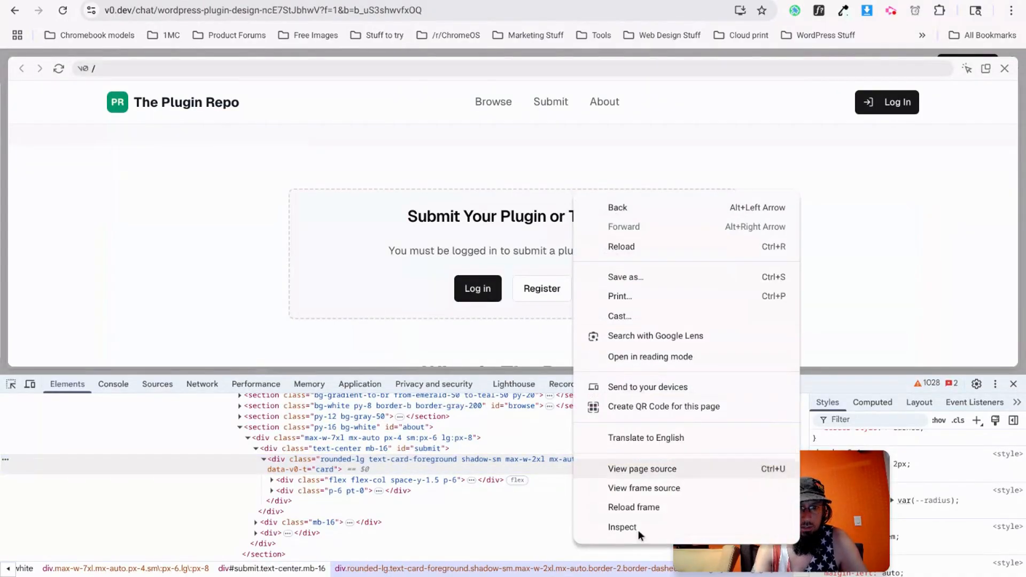
left_click_drag(813, 509, 704, 514)
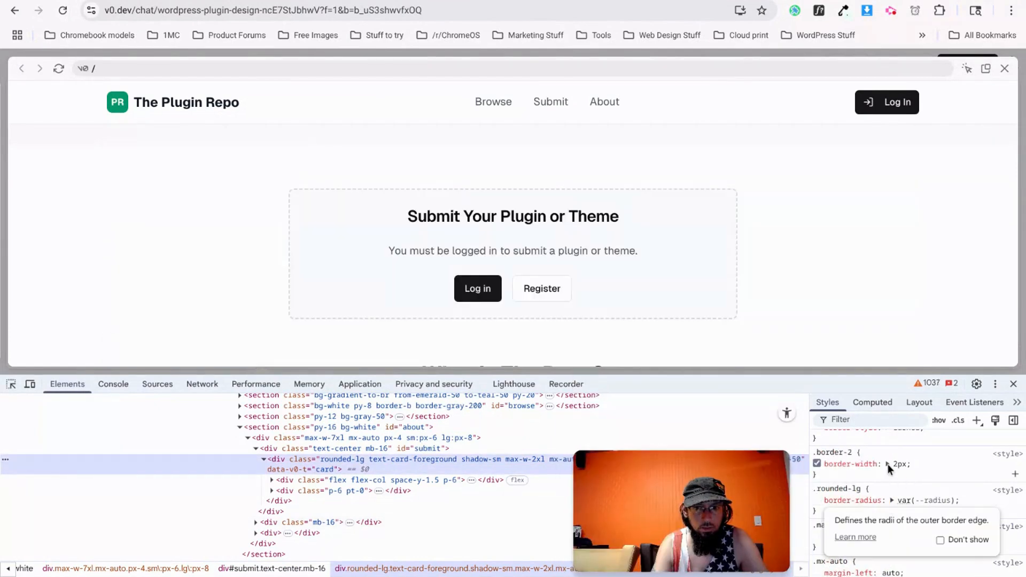
scroll(865, 522, "down", 1)
scroll(864, 522, "down", 8)
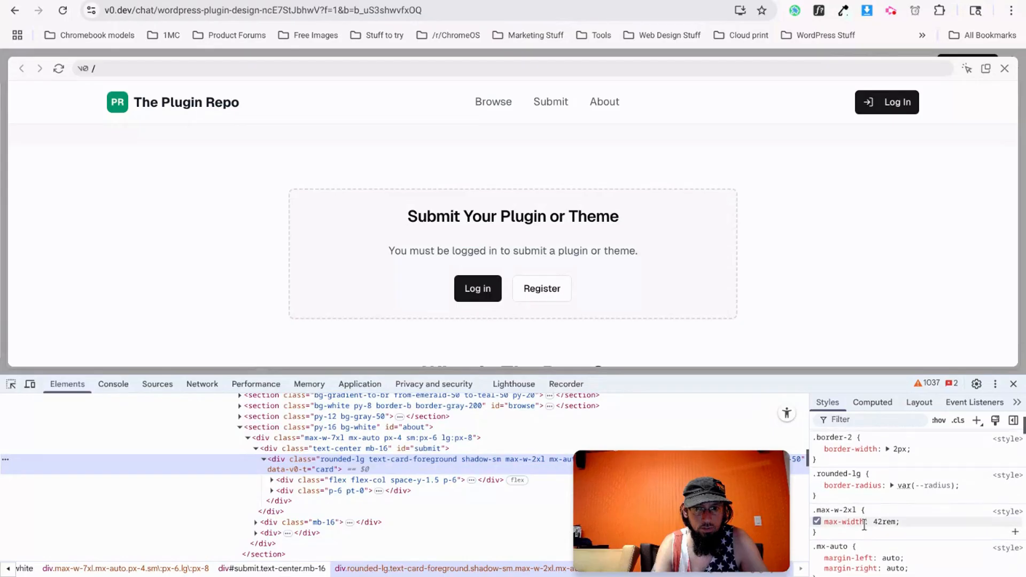
scroll(865, 526, "up", 5)
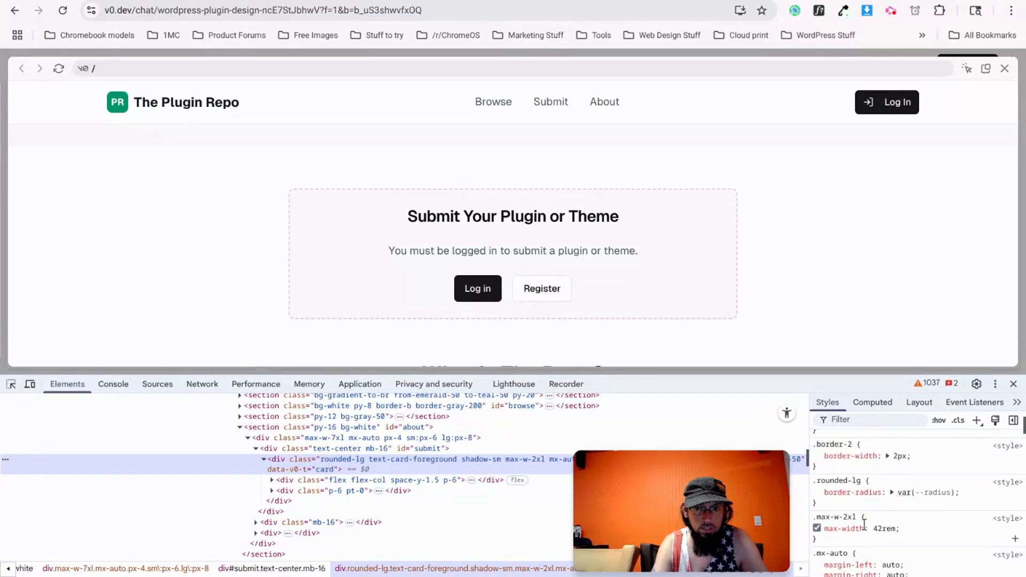
scroll(882, 534, "down", 1)
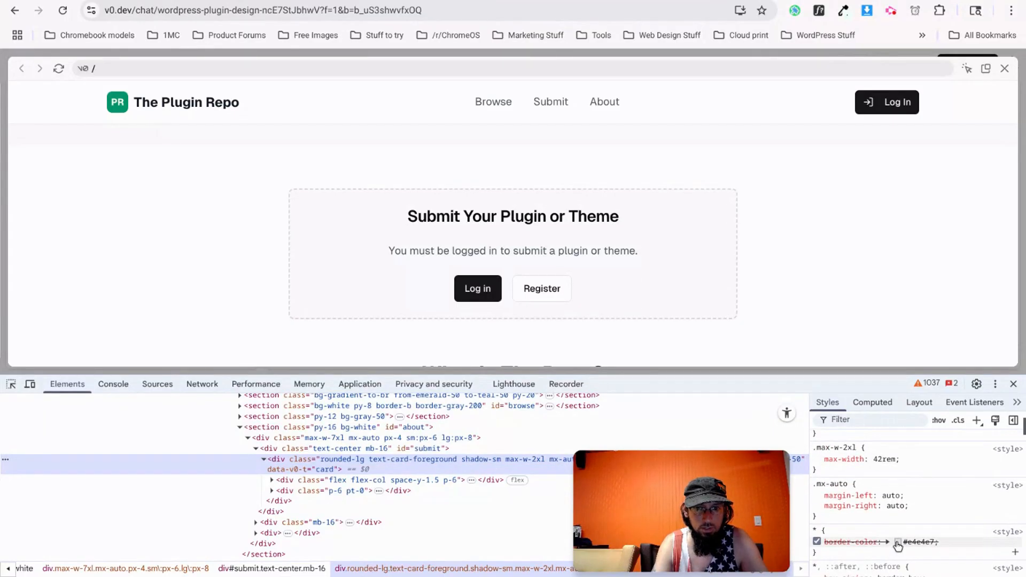
left_click(898, 542)
triple_click(924, 509)
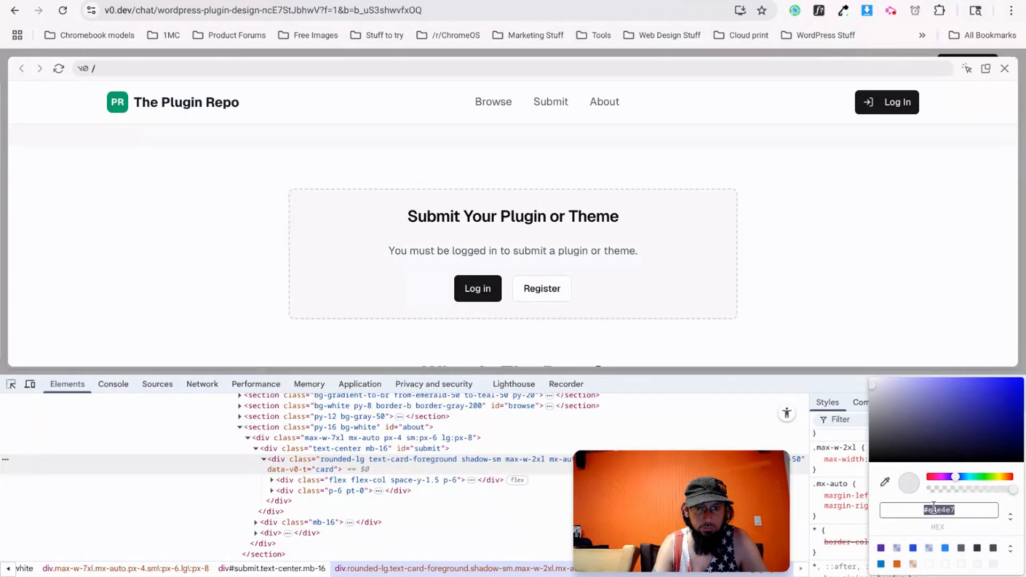
Add --border-grey: #e4e4e7; to Etch's global CSS variables and save.
left_click(333, 0)
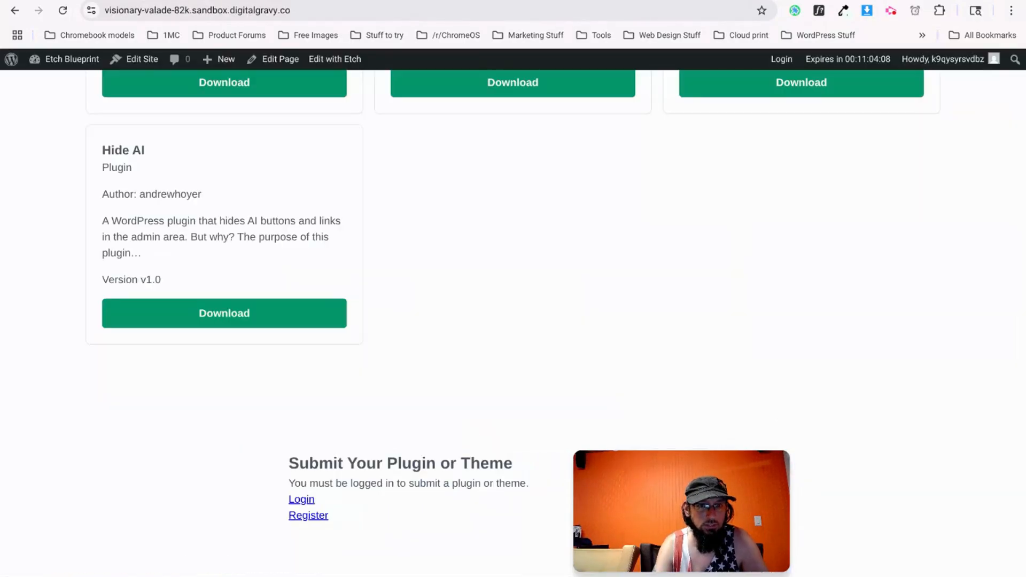
left_click(281, 1)
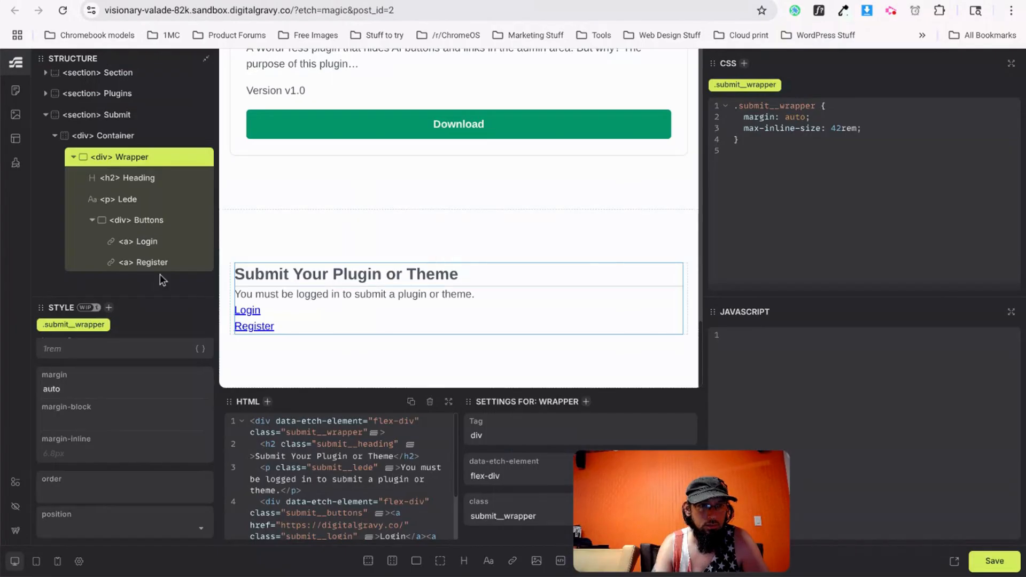
left_click(16, 162)
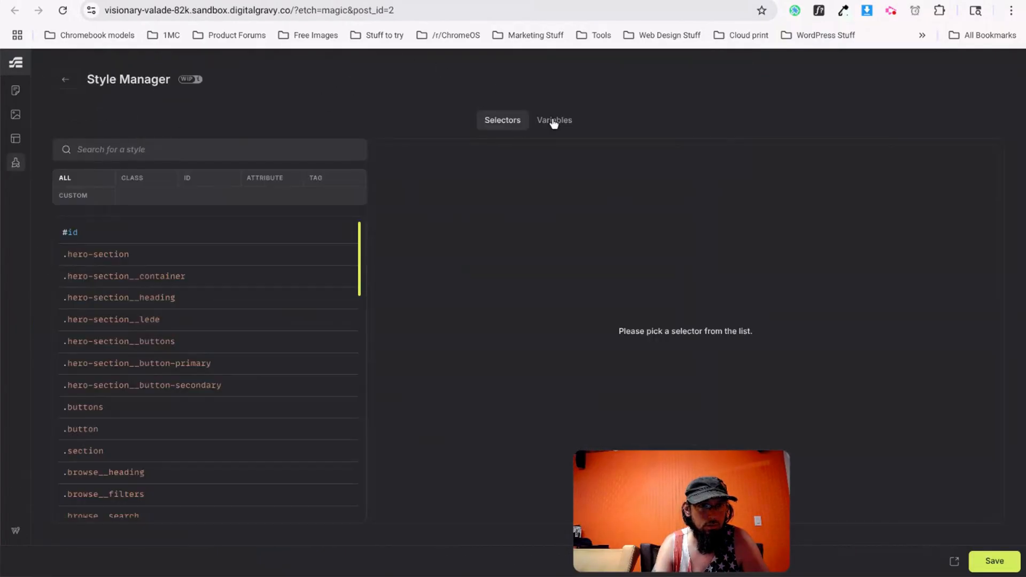
left_click(553, 122)
type("--border-grey: #e4e4e7")
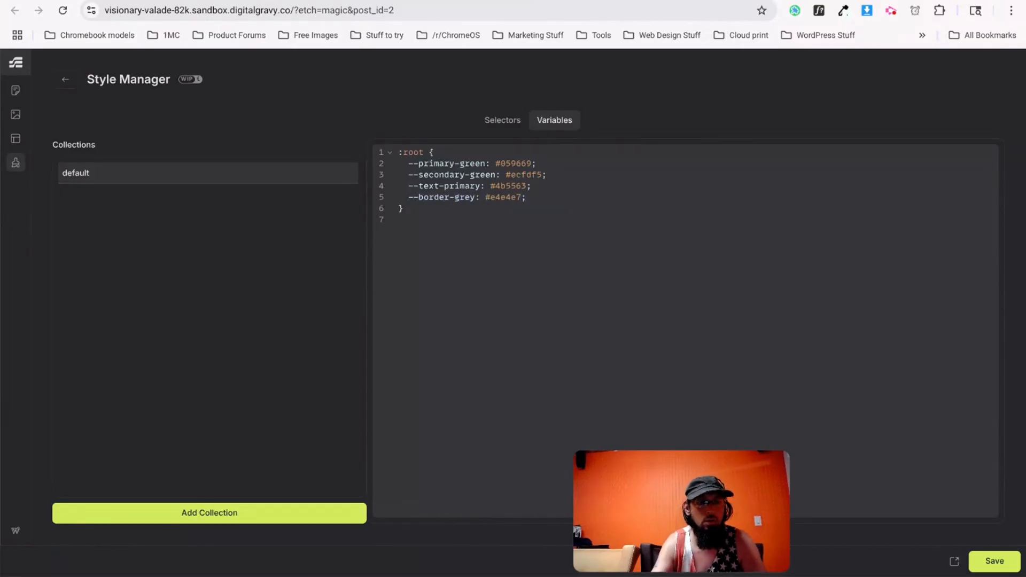
type(";")
key("ctrl+s")
Change the secondary hero button's border colour from #e4e4e7 to var(--border-grey).
left_click(66, 79)
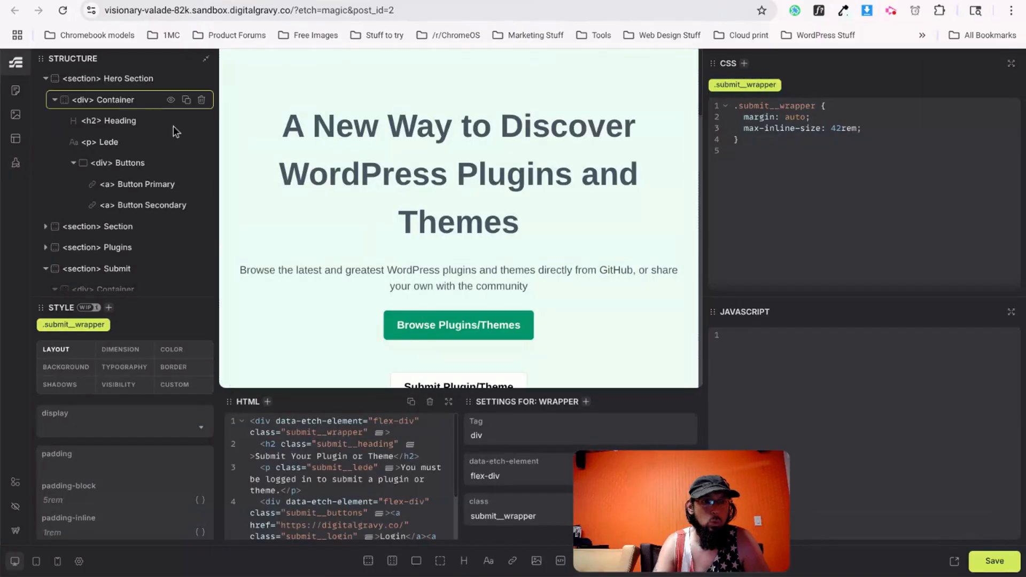
scroll(356, 272, "down", 5)
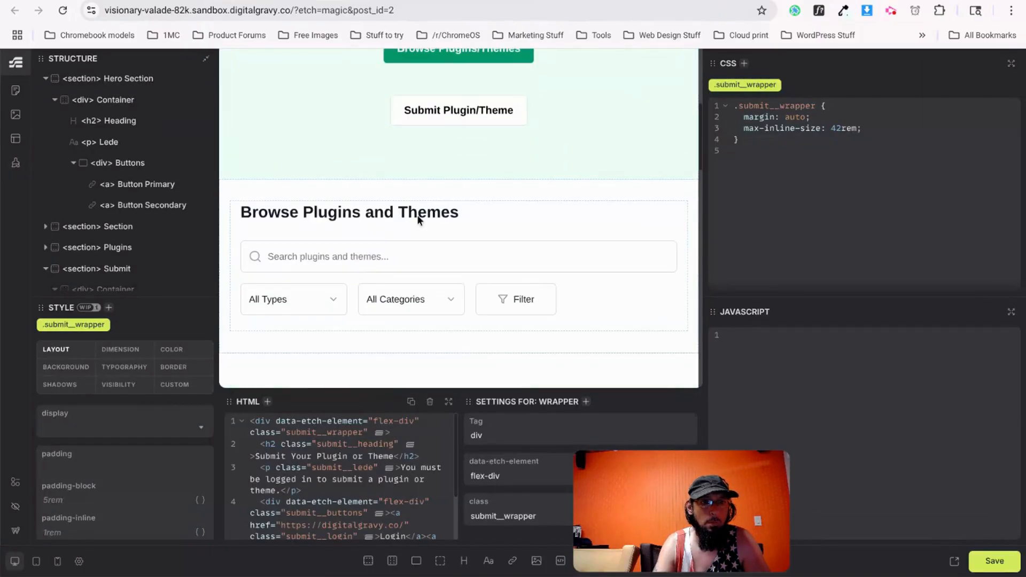
left_click(487, 107)
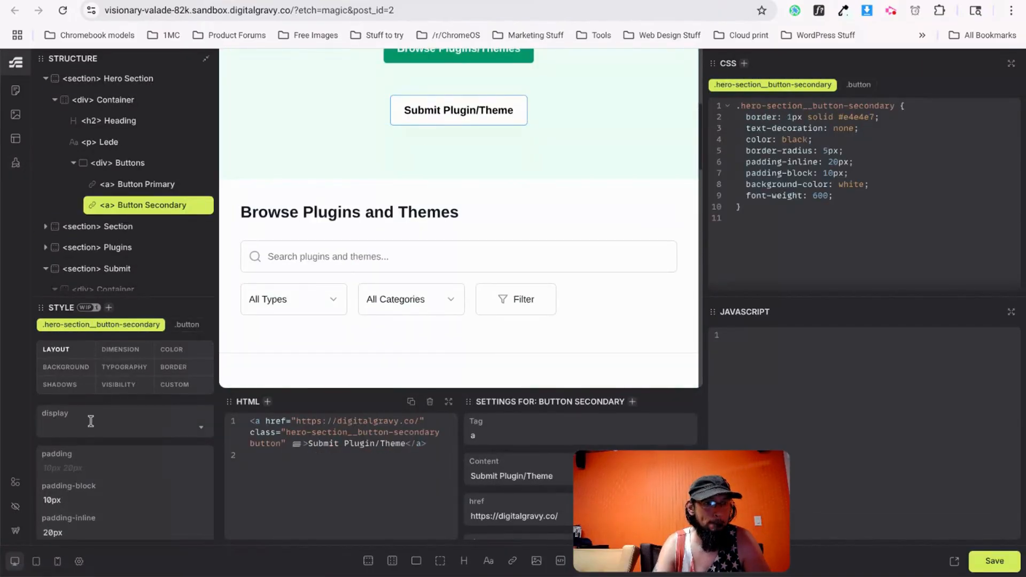
left_click(173, 367)
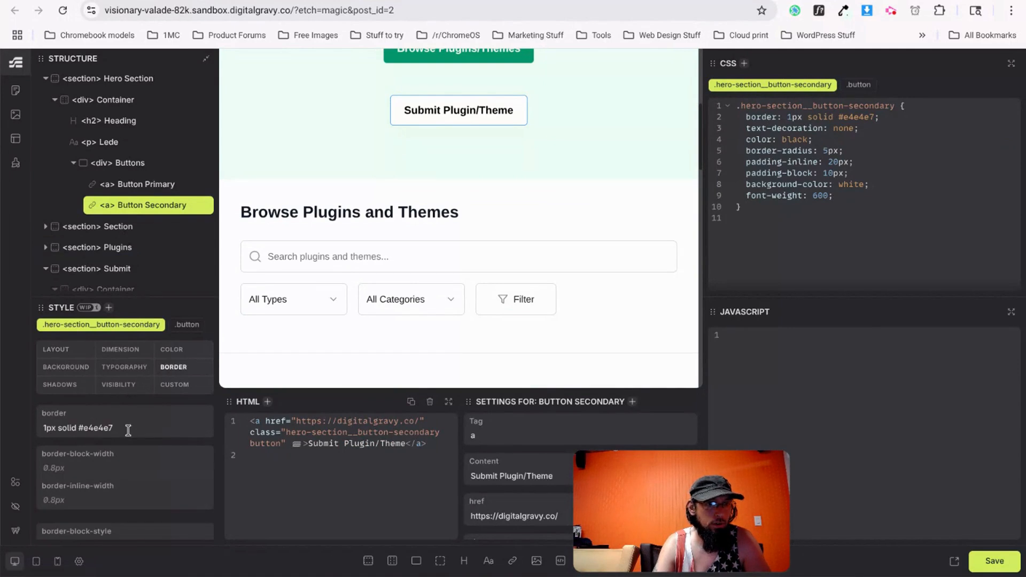
key("BackSpace")
key("BackSpace")
key("BackSpace")
key("BackSpace")
key("BackSpace")
key("BackSpace")
key("BackSpace")
key("BackSpace")
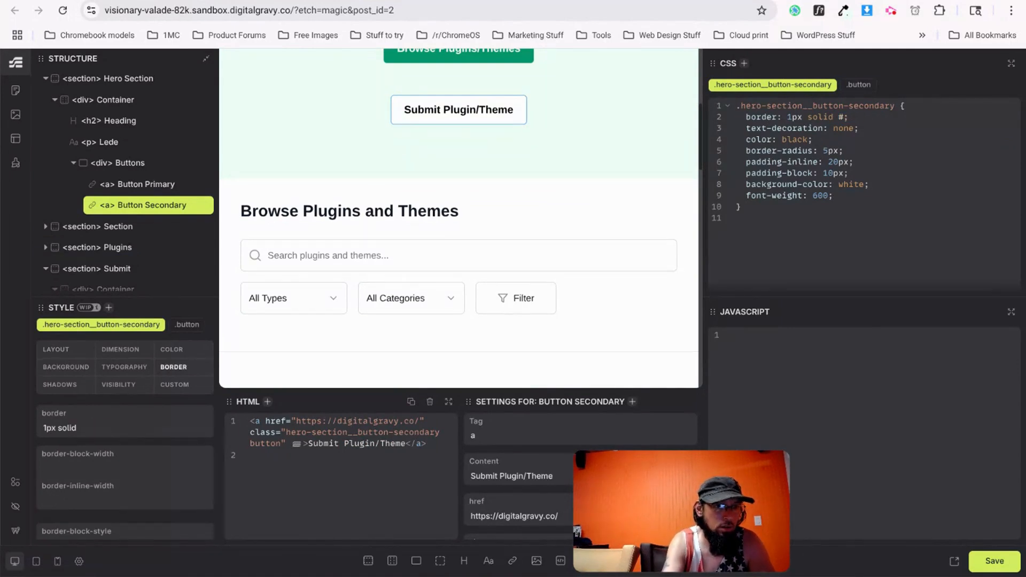
type("var(--")
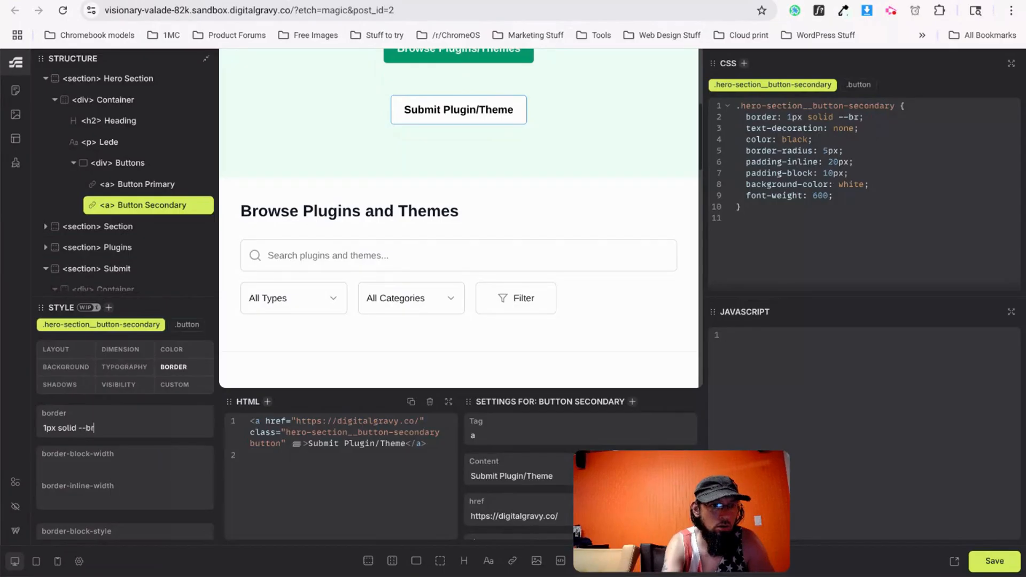
type("border-grey")
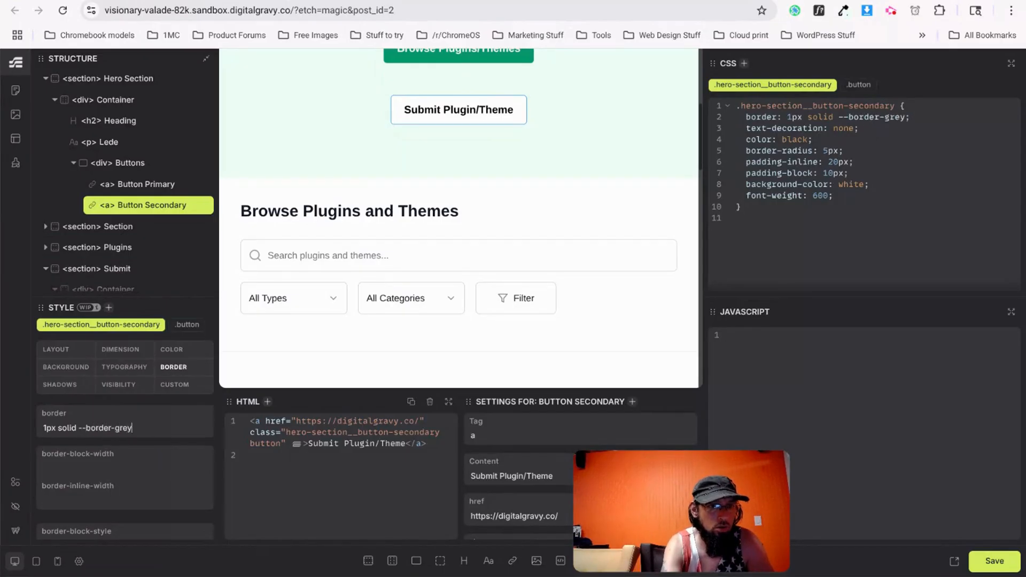
key("Return")
Replace the plugin card's #e4e4e7 border colour with var(--border-grey).
scroll(421, 282, "down", 2)
scroll(422, 282, "down", 5)
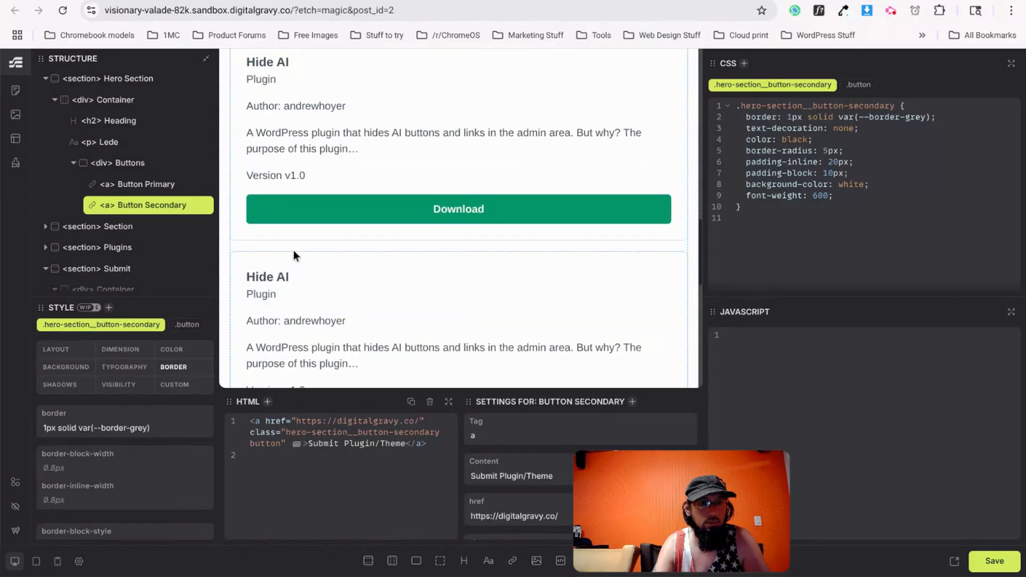
scroll(293, 250, "down", 1)
left_click(307, 208)
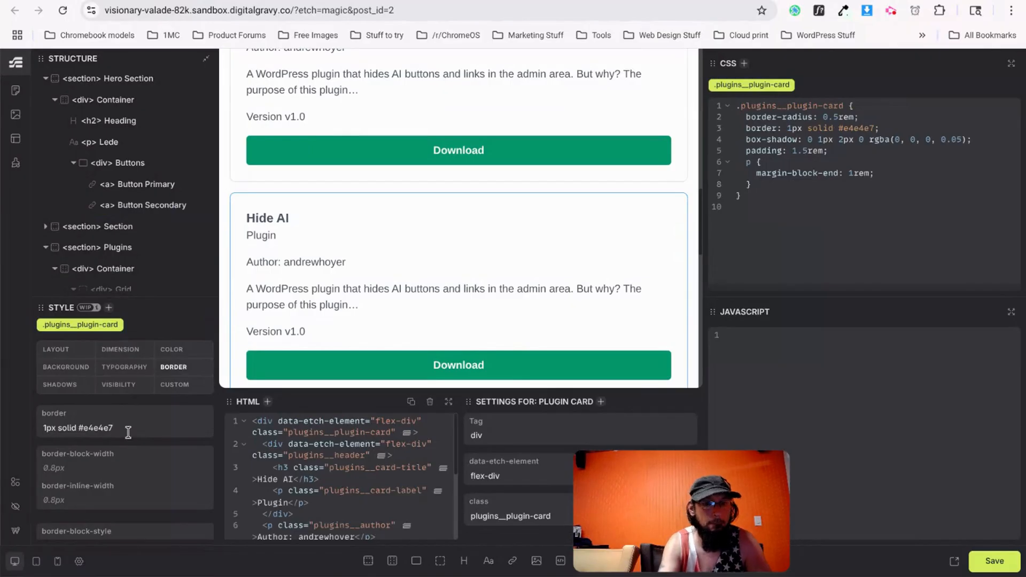
key("BackSpace")
key("BackSpace")
key("BackSpace")
key("BackSpace")
key("BackSpace")
key("BackSpace")
key("BackSpace")
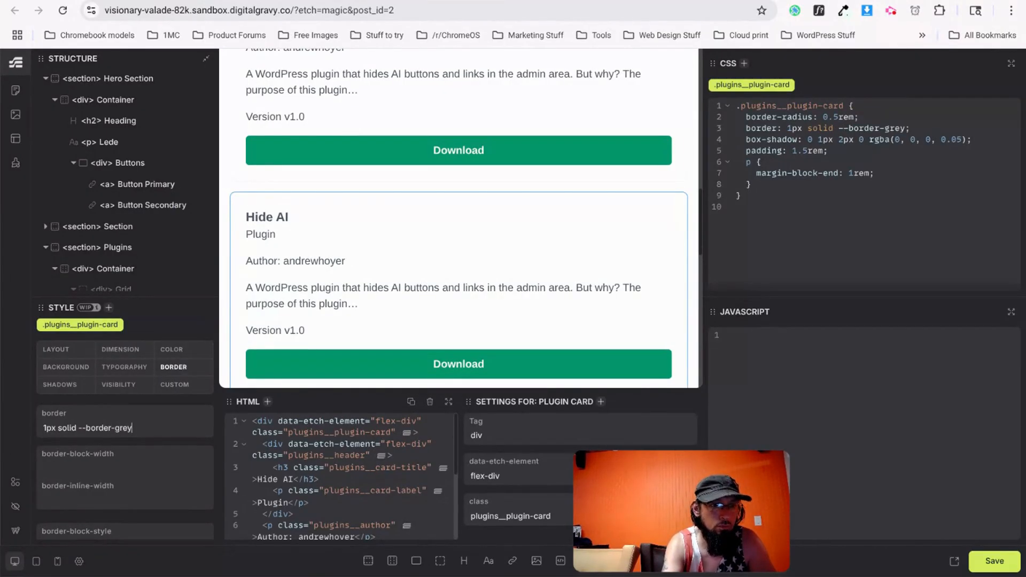
key("Return")
scroll(296, 320, "down", 5)
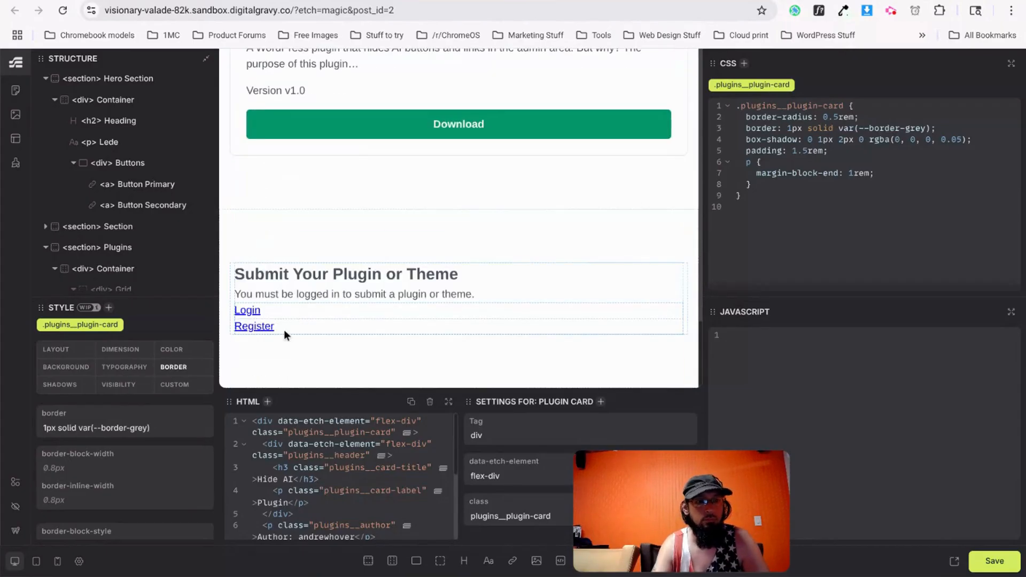
Give the Submit wrapper a 2px dashed var(--border-grey) border.
left_click(502, 271)
scroll(134, 267, "down", 10)
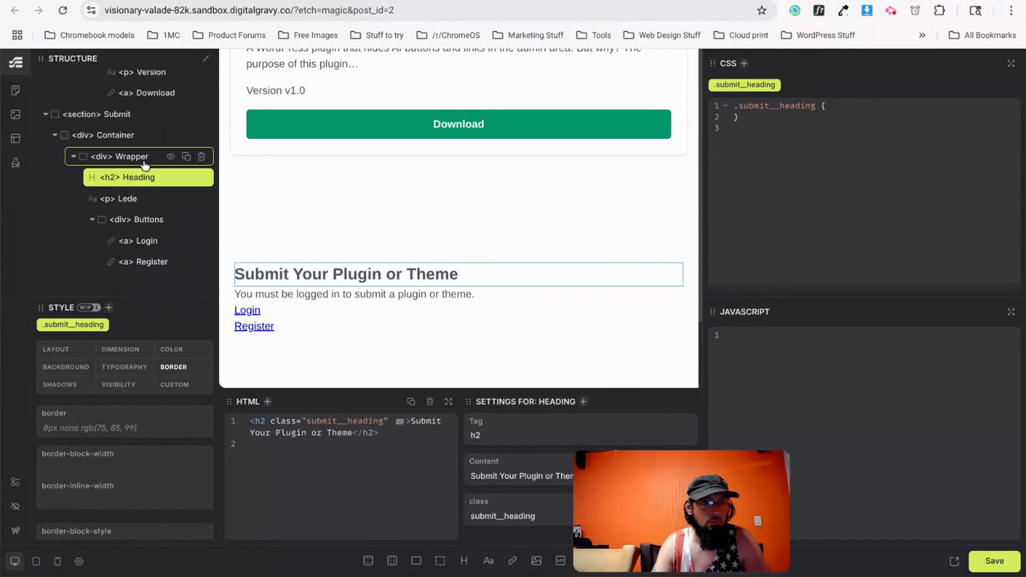
left_click(144, 160)
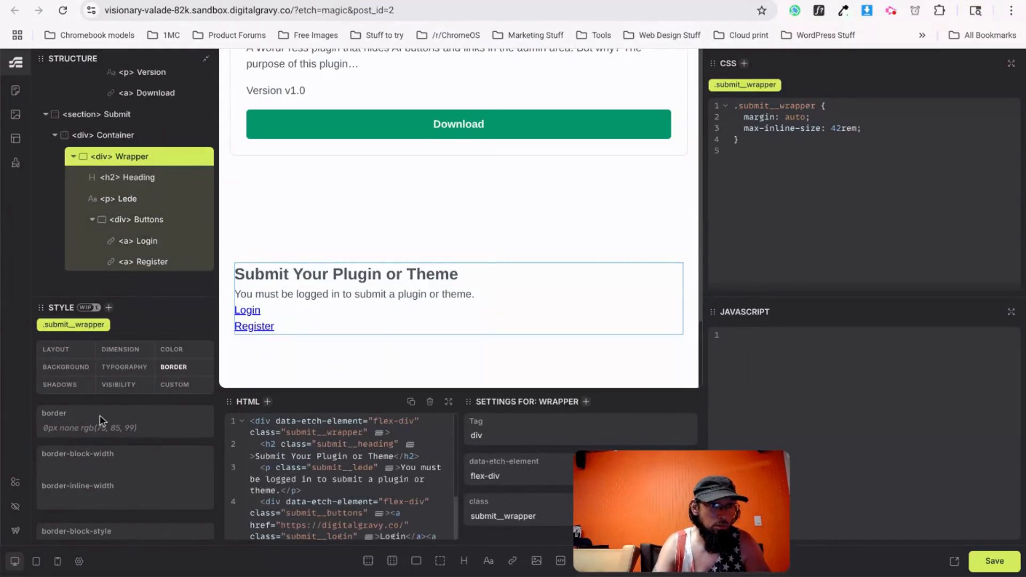
type("2px das")
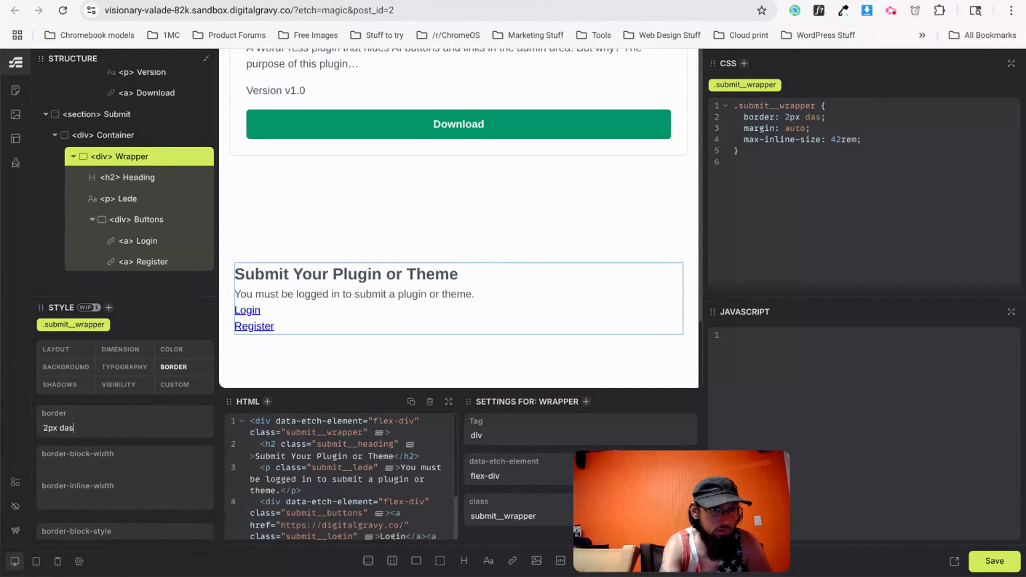
type("hed var(")
type("--")
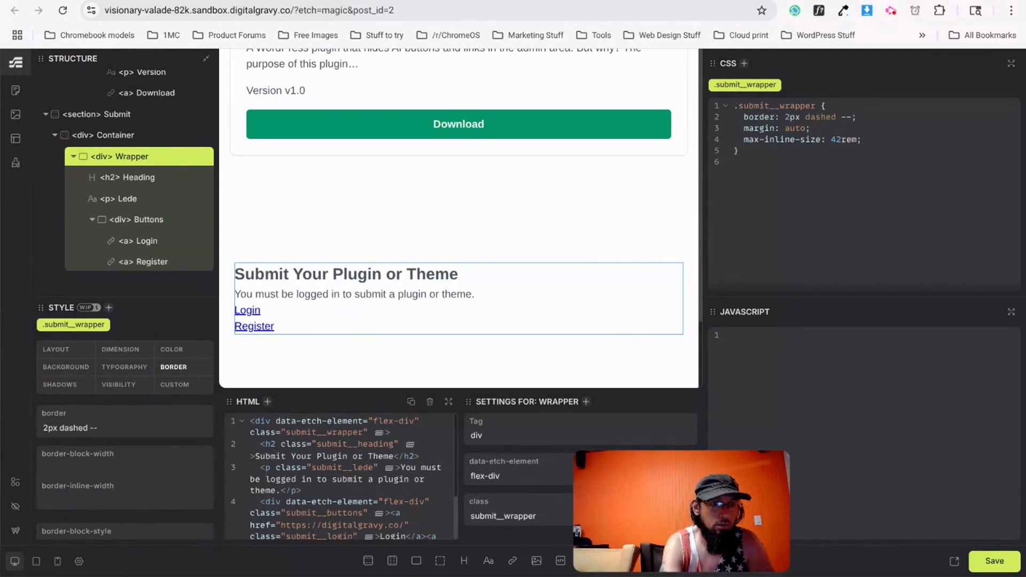
type("border-gr")
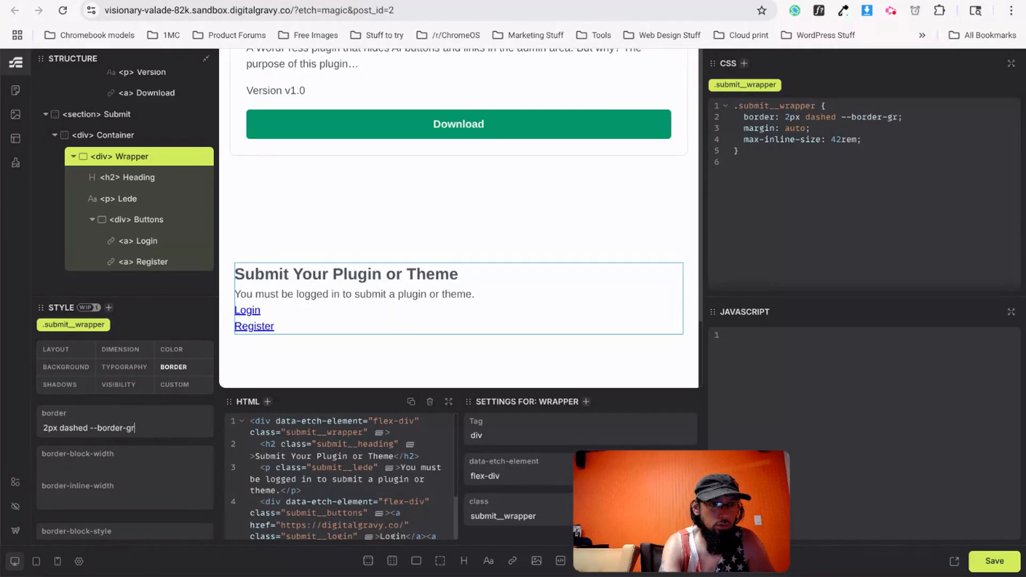
type("ey")
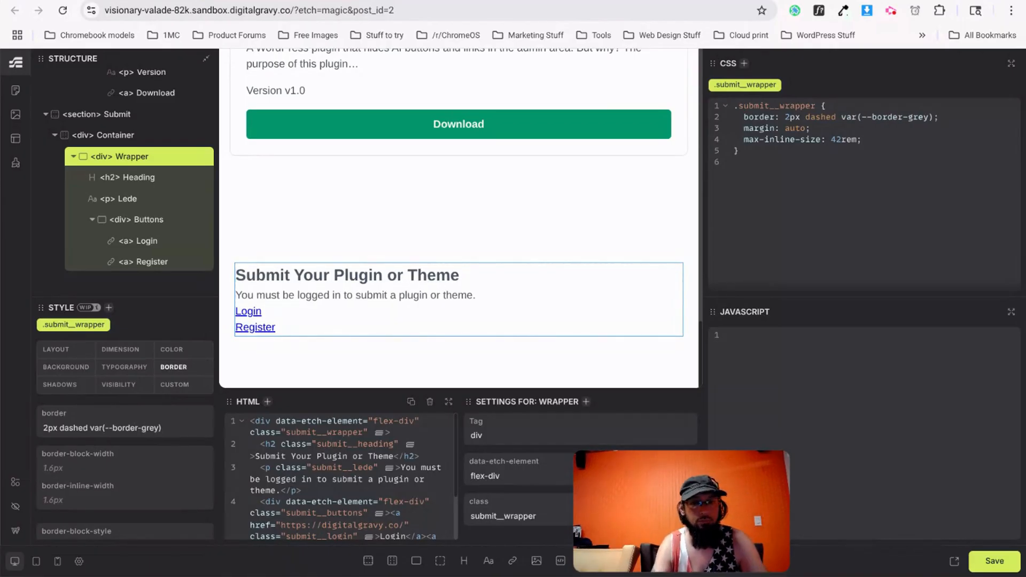
Set the wrapper's padding to 1.5rem.
left_click(63, 351)
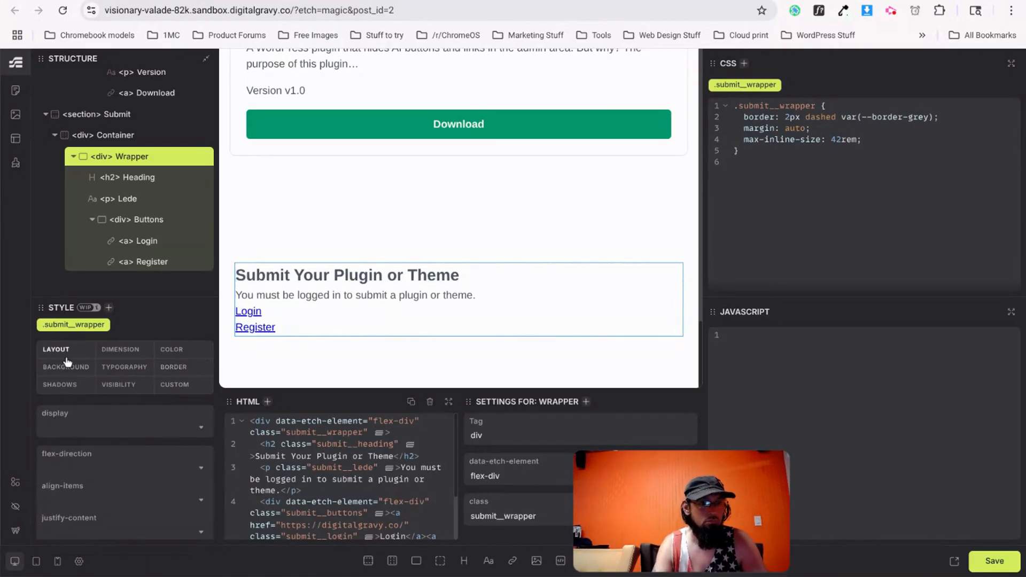
scroll(59, 483, "down", 2)
scroll(58, 483, "up", 2)
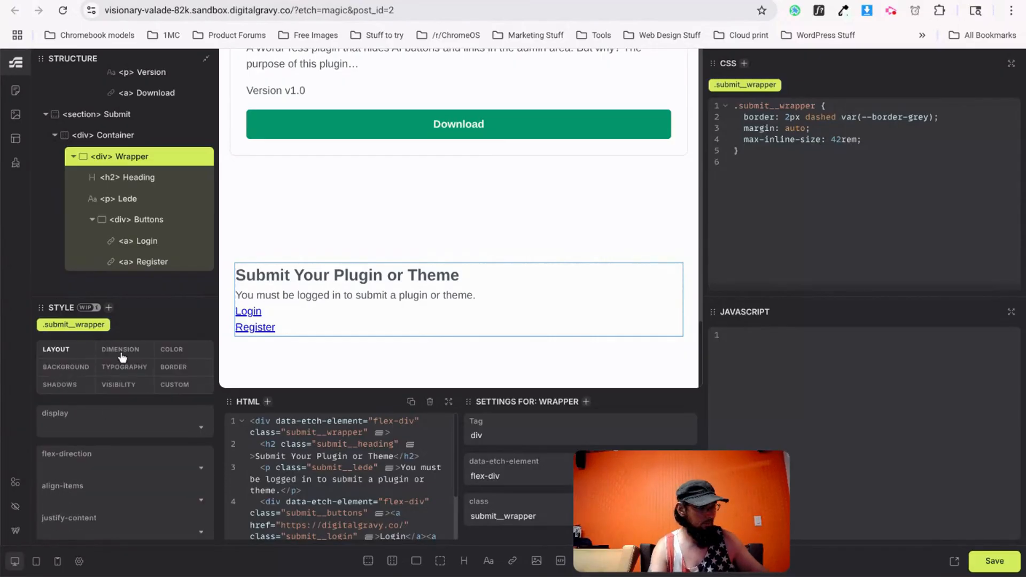
left_click(121, 352)
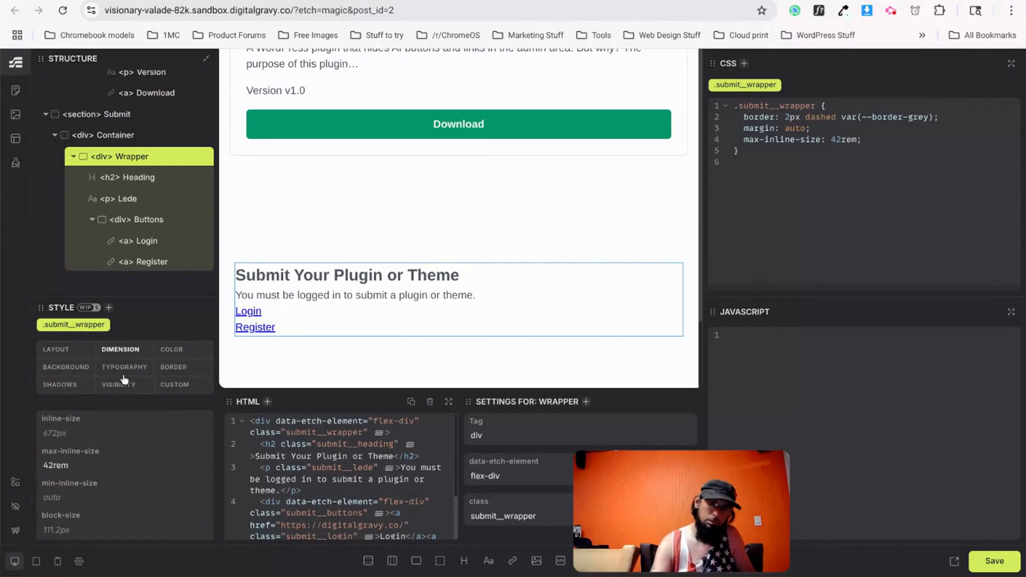
scroll(127, 451, "down", 2)
scroll(70, 389, "up", 2)
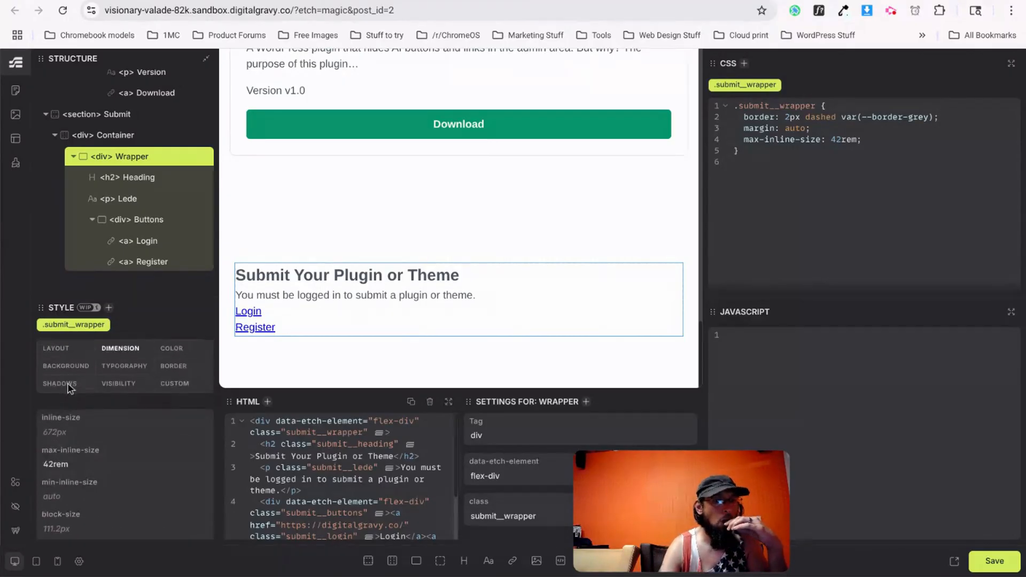
left_click(63, 351)
scroll(85, 464, "down", 2)
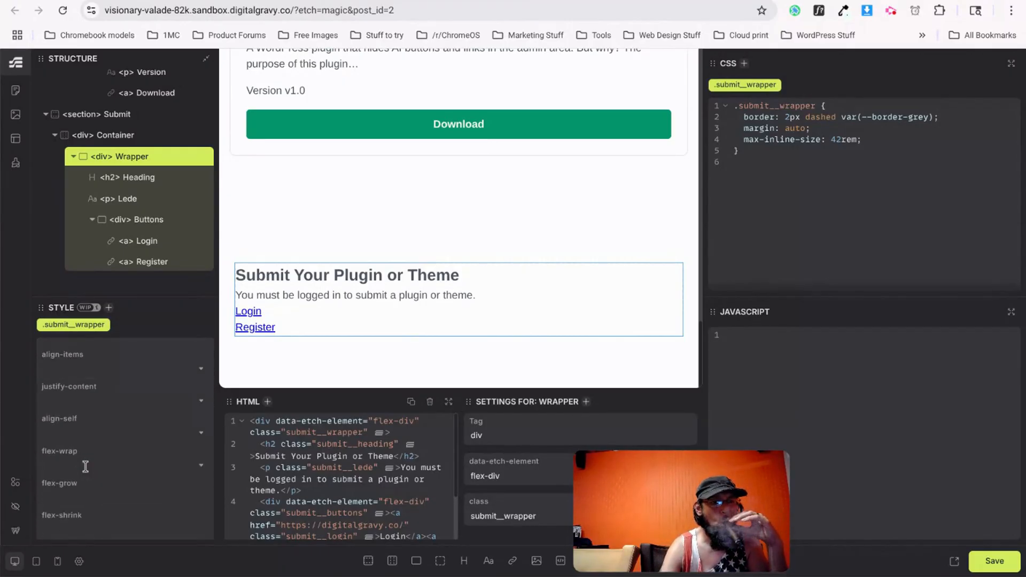
scroll(85, 466, "down", 2)
scroll(85, 466, "down", 2)
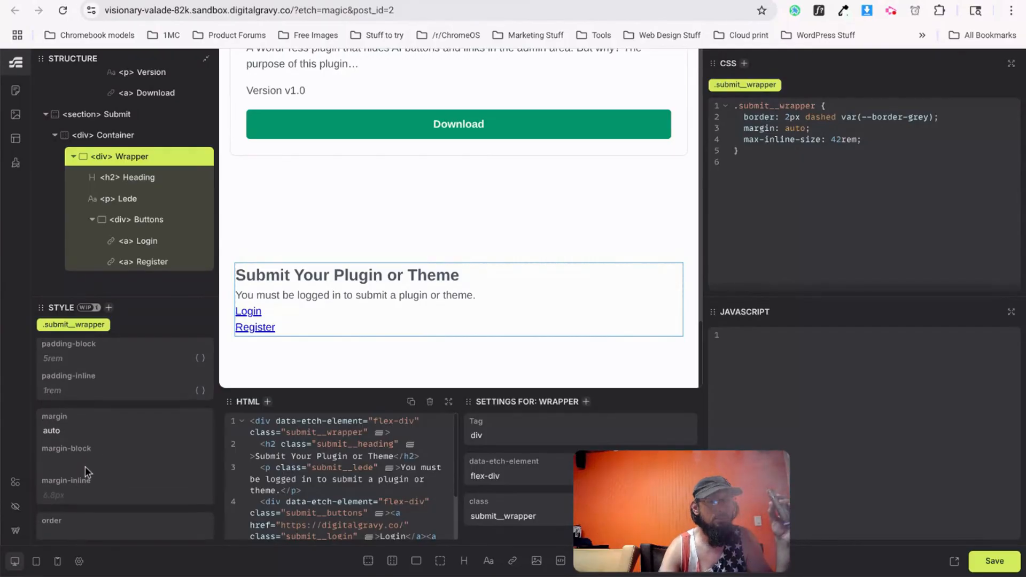
scroll(85, 467, "up", 2)
left_click(91, 443)
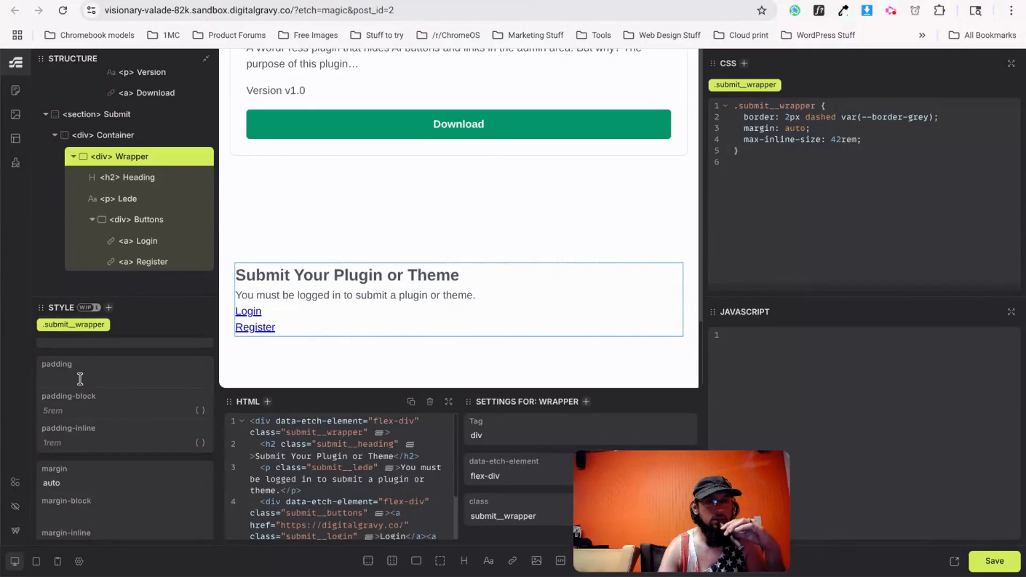
type("1.5rem")
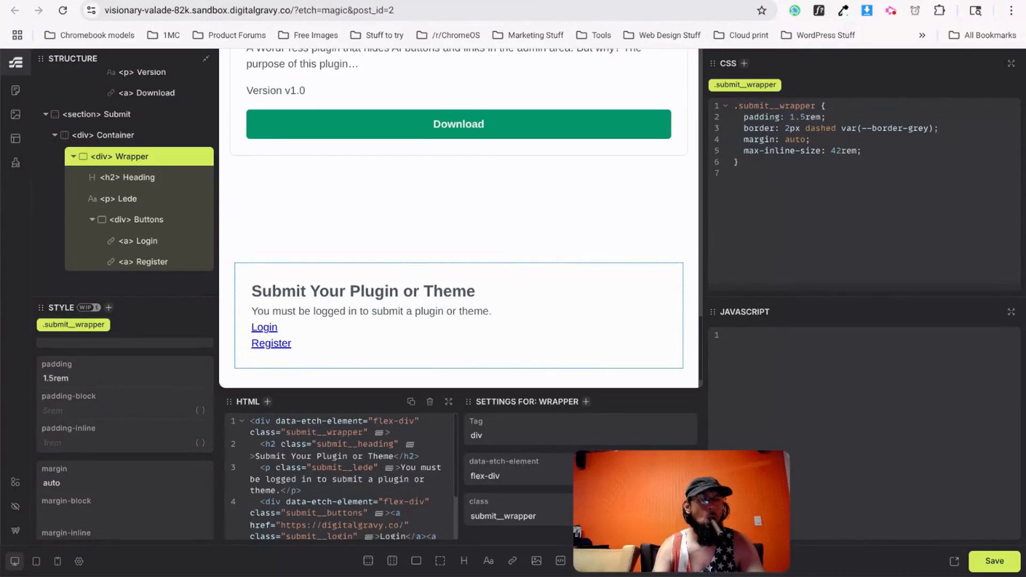
Compare with the v0.dev design, set the wrapper's corner radius to 0.5rem, and save.
key("ctrl+Tab")
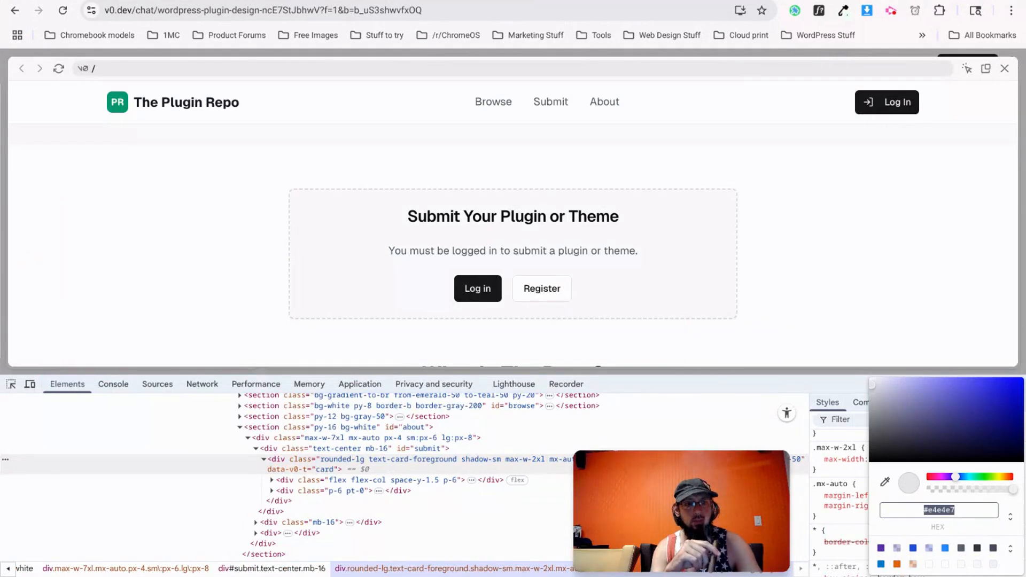
key("ctrl+shift+Tab")
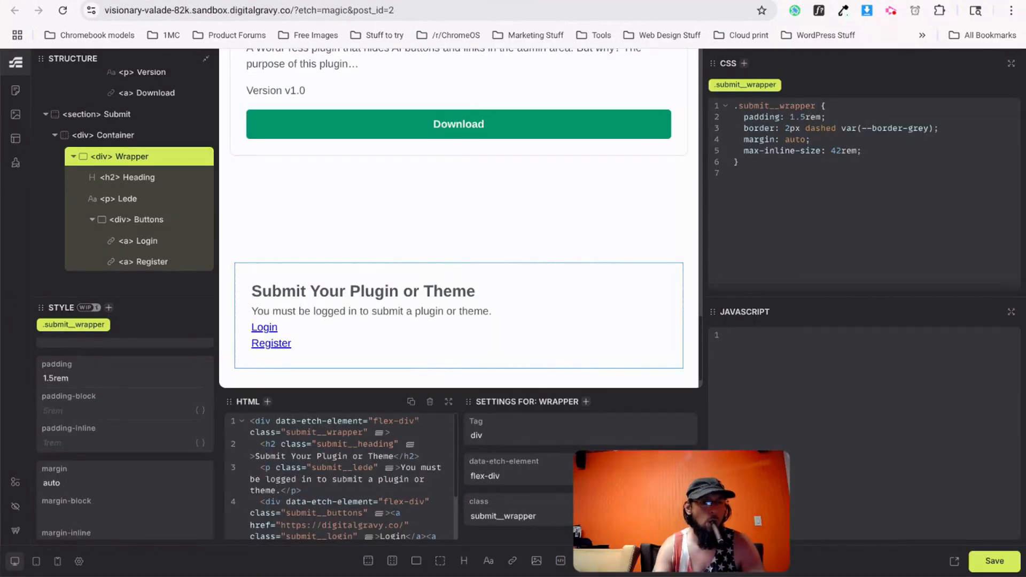
scroll(94, 415, "up", 5)
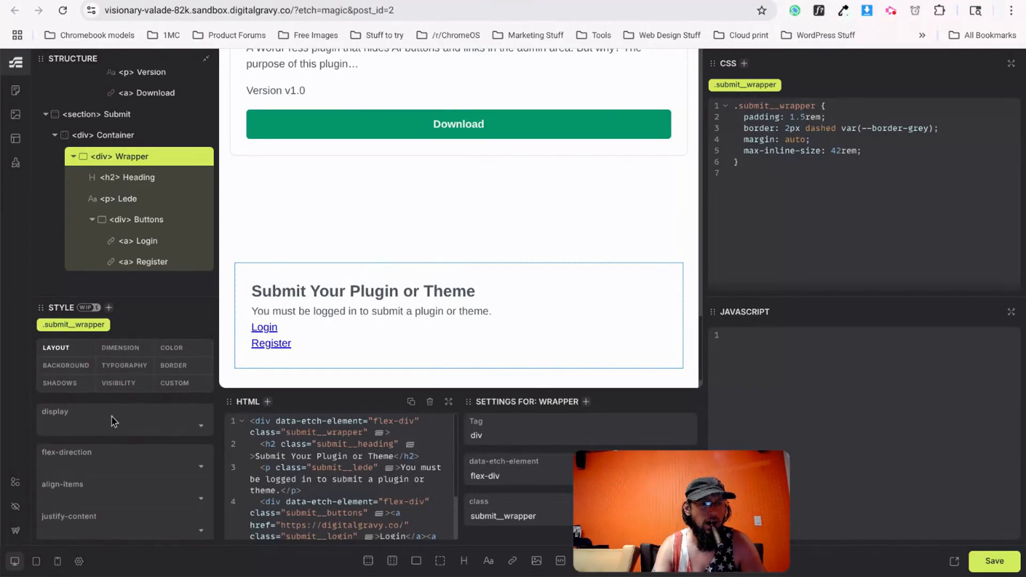
left_click(170, 376)
scroll(109, 474, "down", 3)
left_click(107, 488)
type(".5rem")
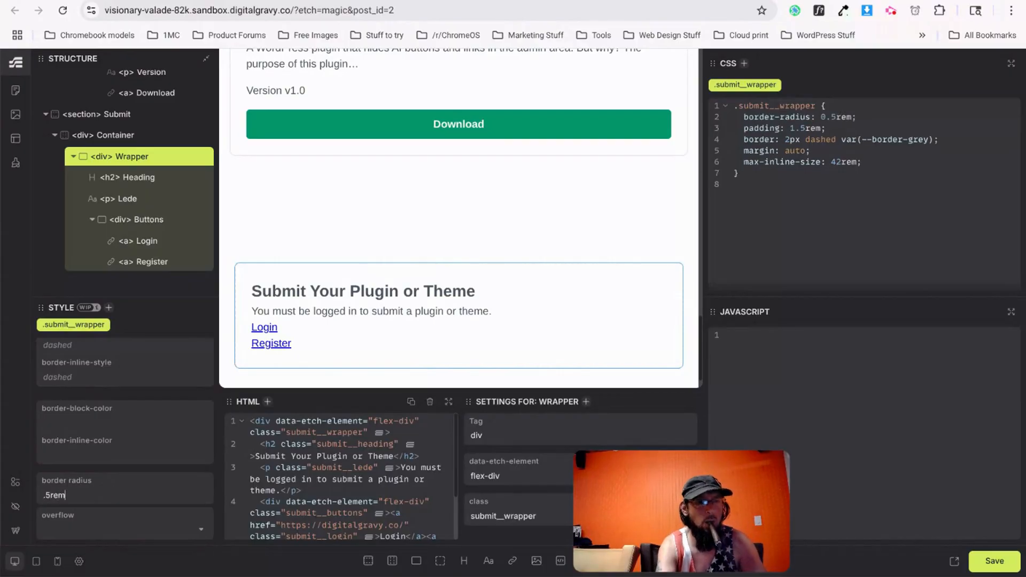
key("ctrl+s")
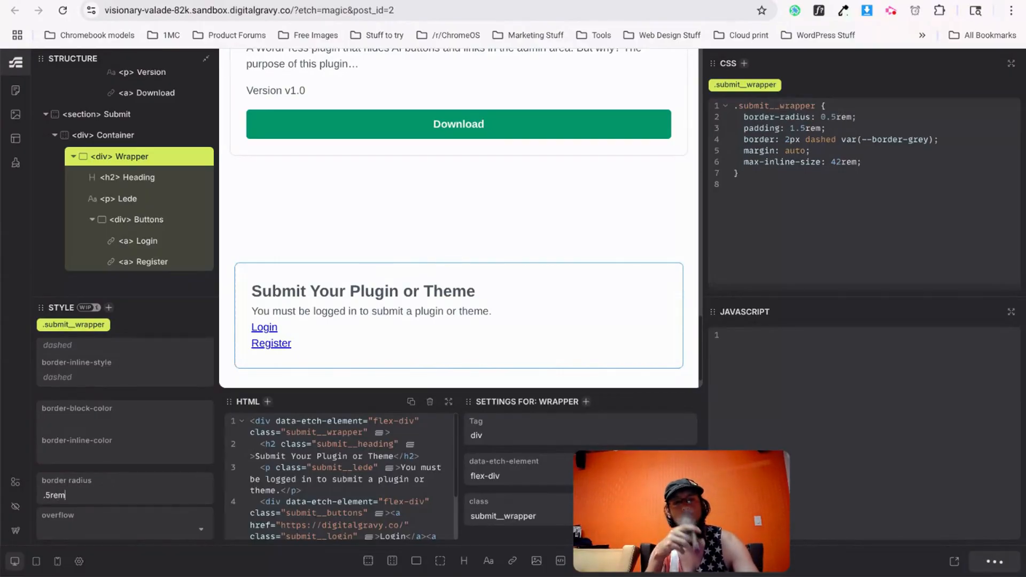
Set the wrapper's text-align to center.
key("ctrl+Tab")
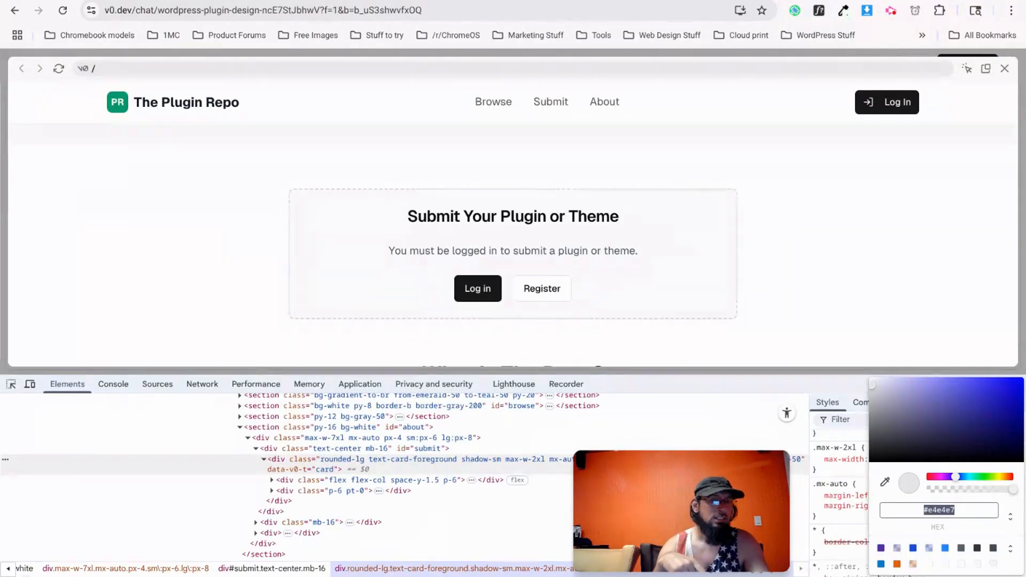
key("ctrl+shift+Tab")
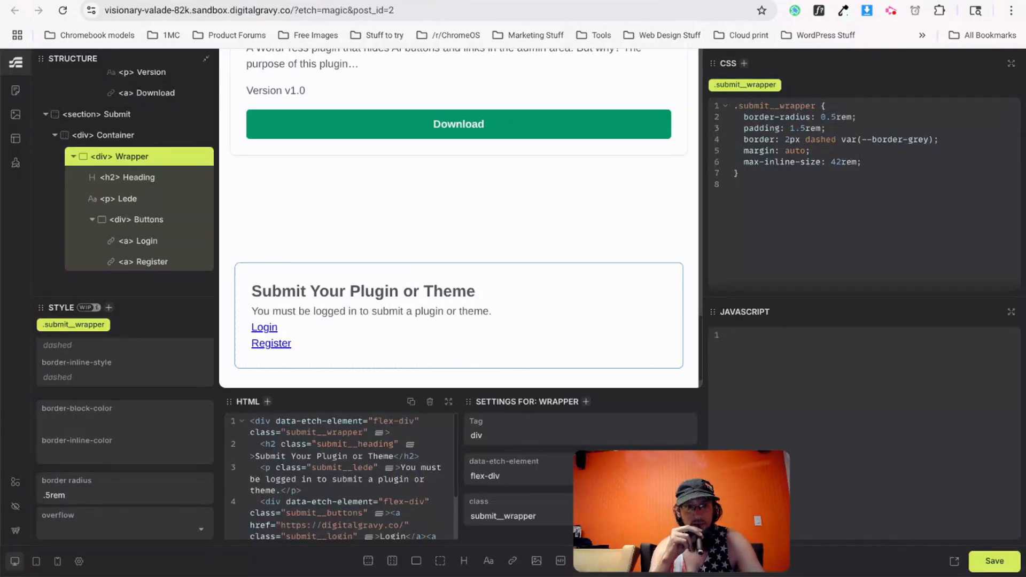
scroll(85, 382, "up", 3)
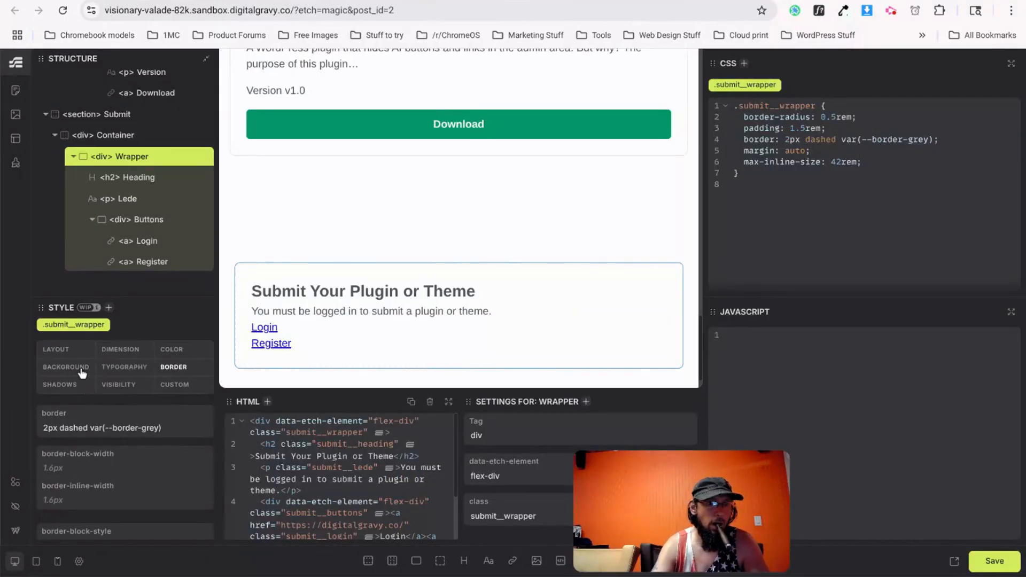
left_click(112, 373)
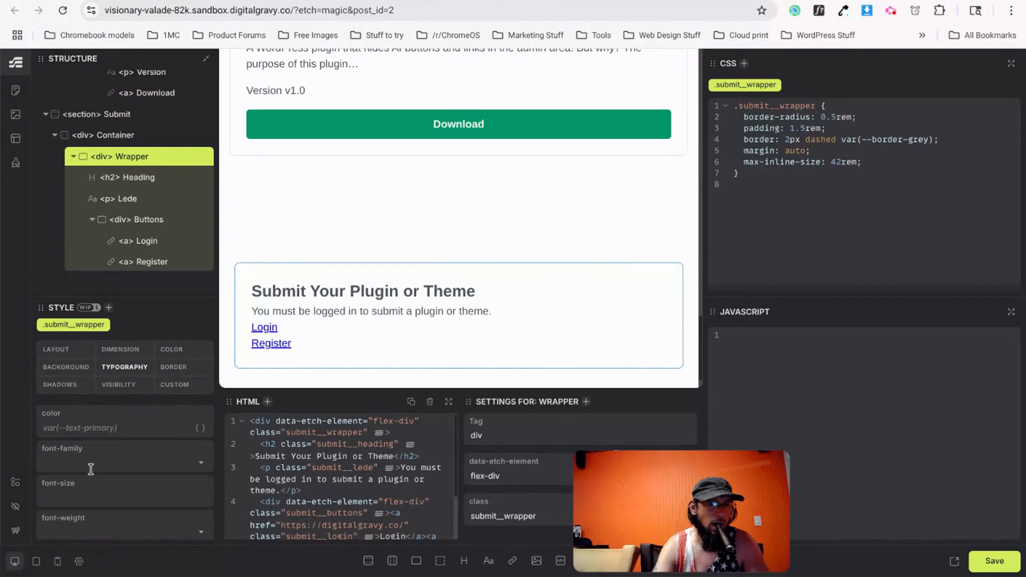
scroll(85, 481, "down", 3)
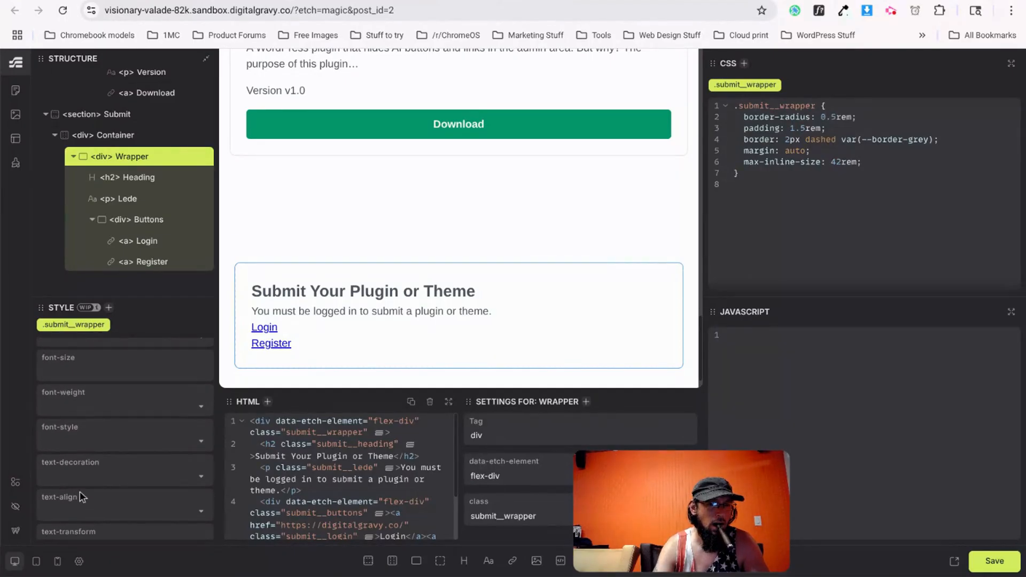
left_click(78, 507)
left_click(54, 450)
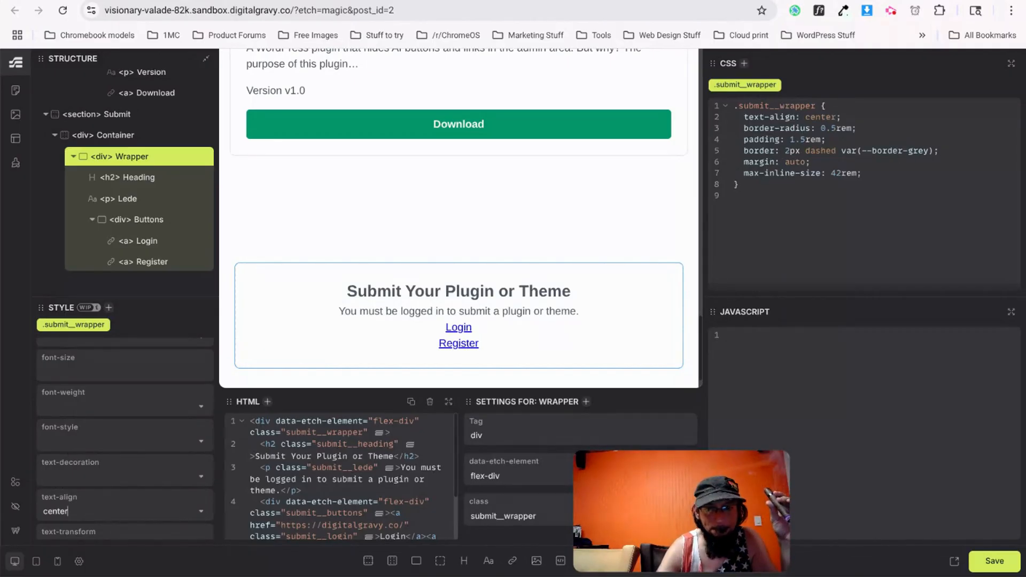
left_click(531, 330)
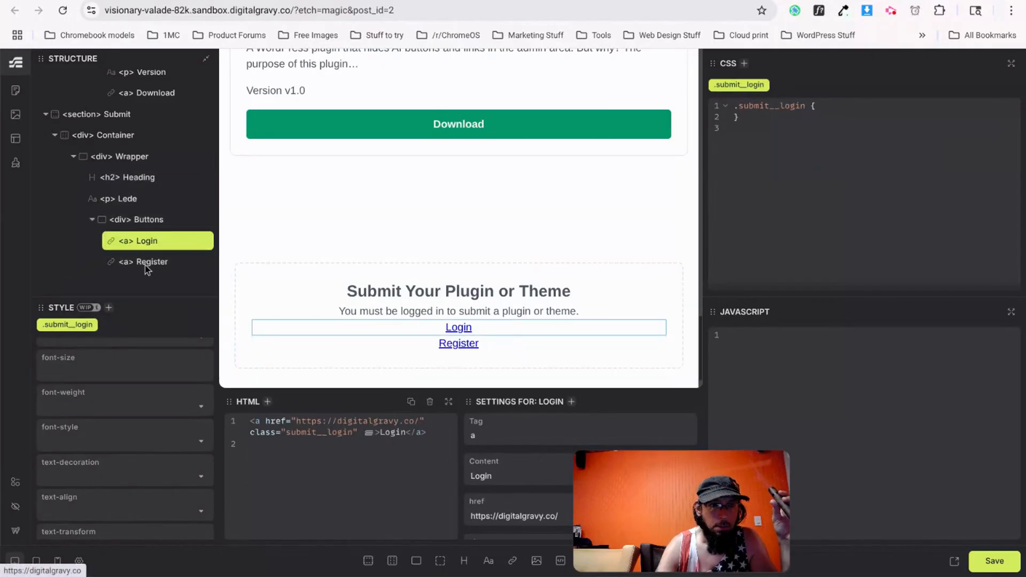
Add a min-width: 800px media query with flex-direction: row to the Submit Buttons container, then save.
left_click(176, 219)
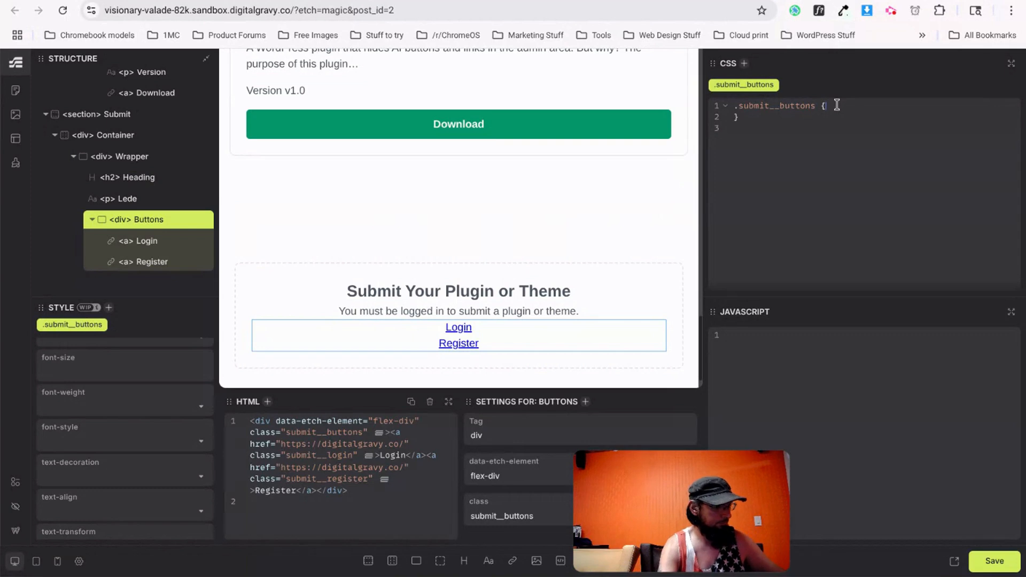
type("@m")
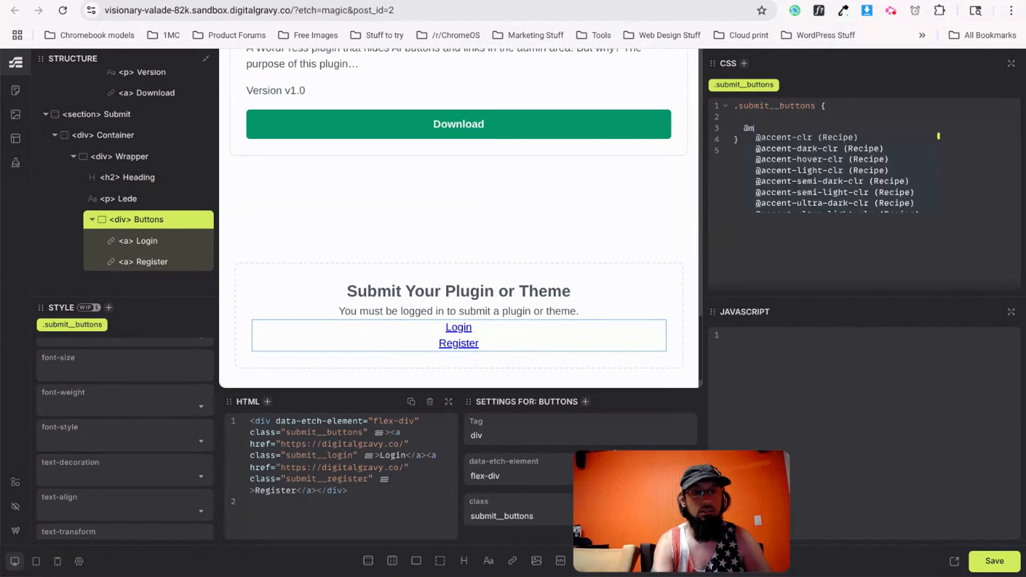
type("edia screen and (min-width: 800px) {")
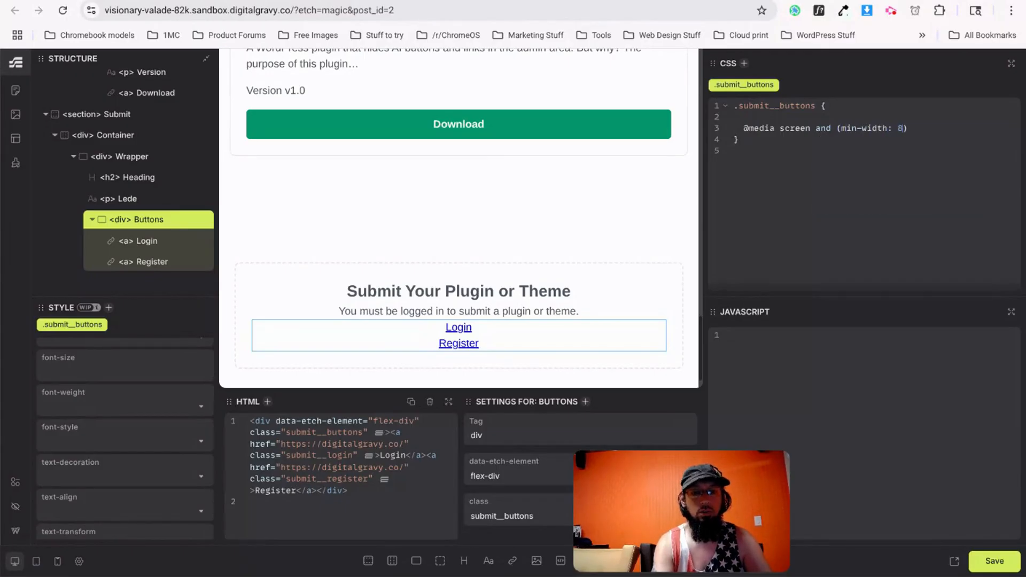
key("Return")
type("&")
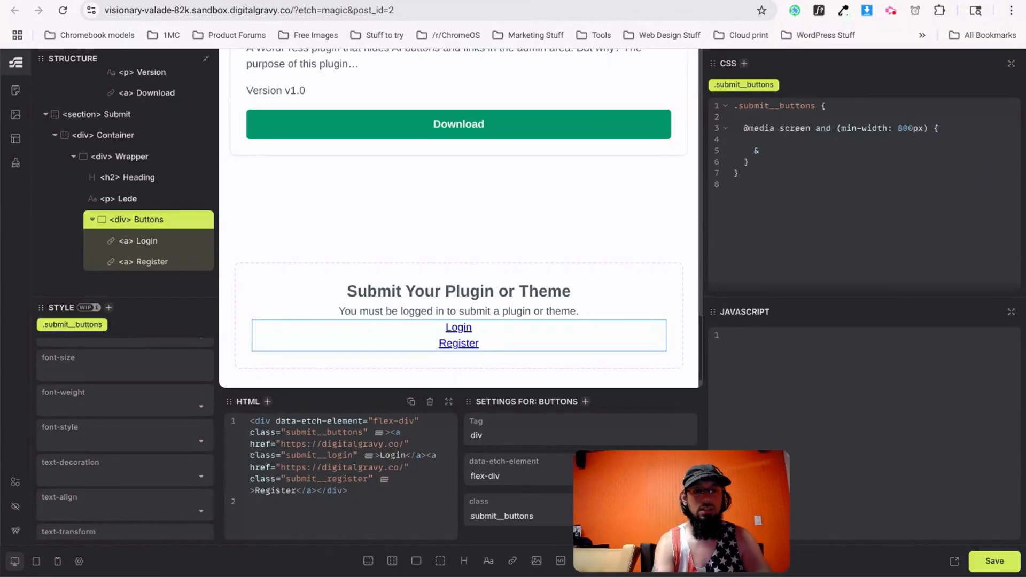
type("{")
key("Return")
type("flex-direction")
key("Return")
type(": row;")
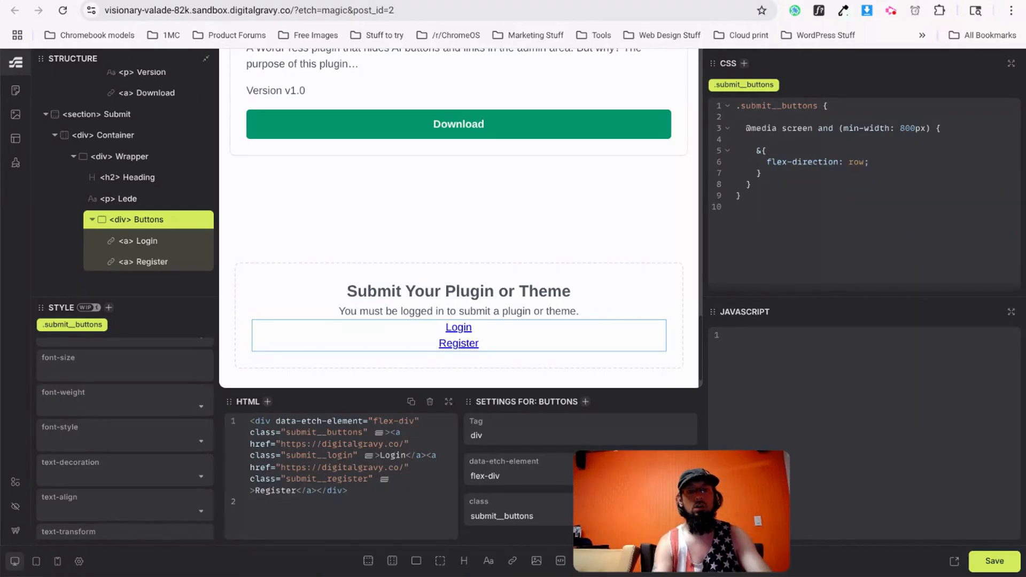
key("ctrl+s")
key("ctrl+Tab")
Reload the live page to check the Login and Register row layout.
key("ctrl+r")
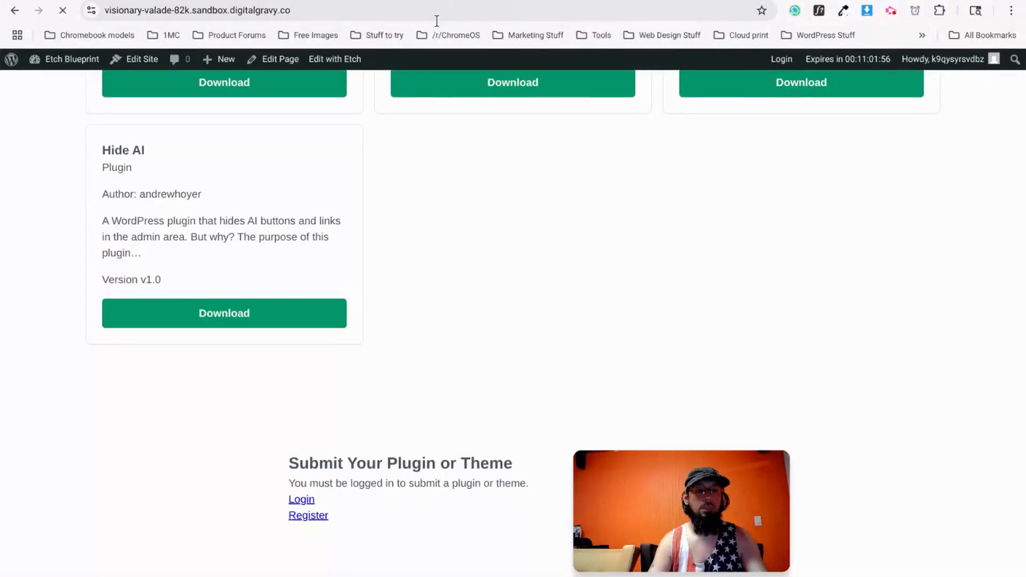
left_click_drag(624, 475, 675, 274)
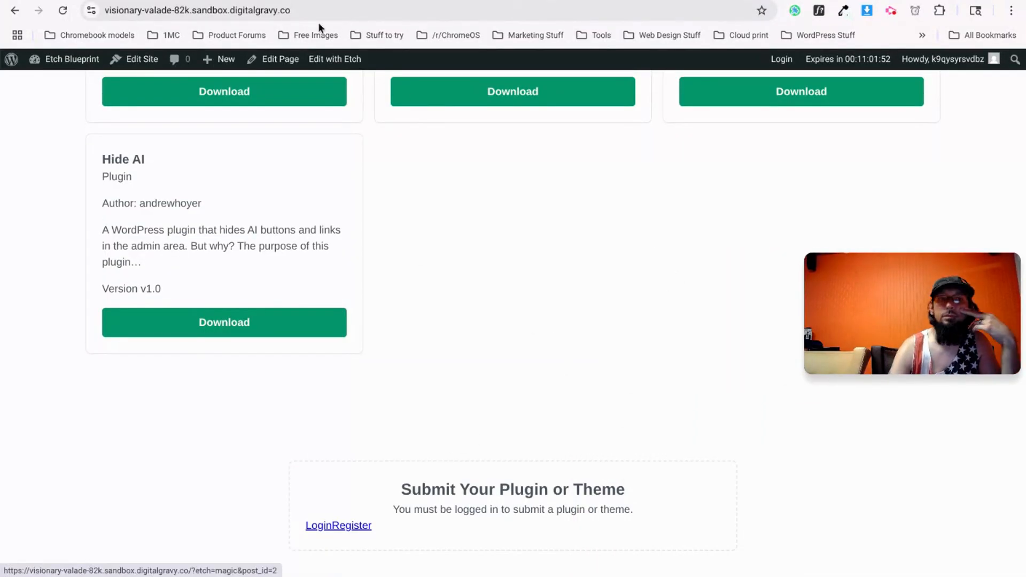
key("ctrl+shift+Tab")
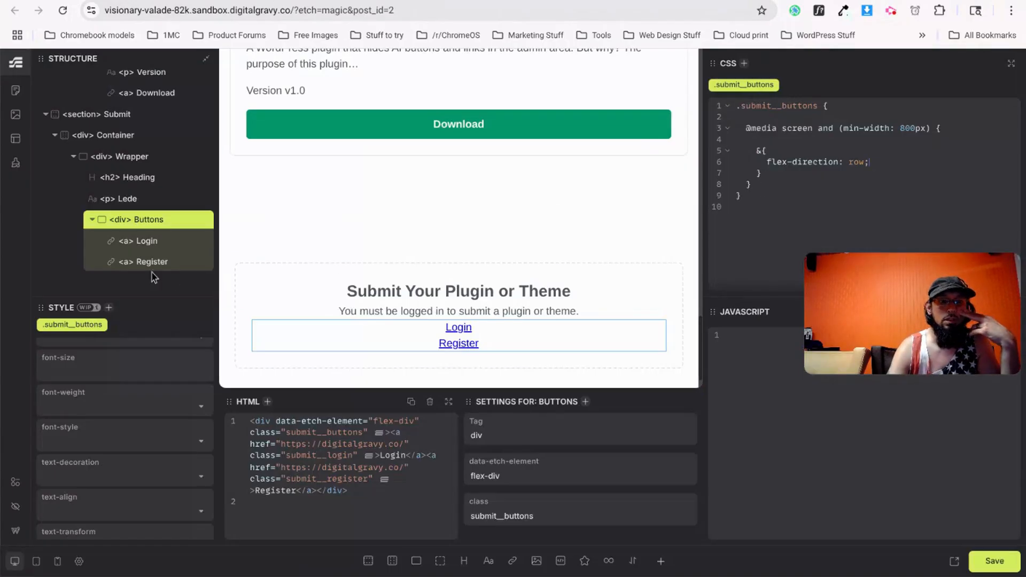
Set align-items and justify-content to center on the Submit Buttons container and save.
scroll(59, 406, "up", 3)
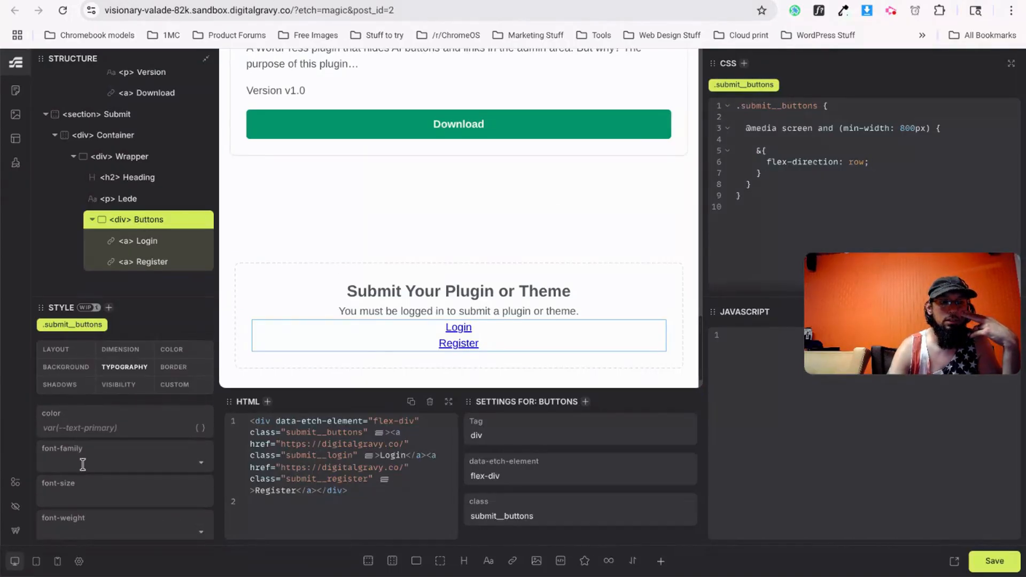
left_click(74, 353)
left_click(79, 493)
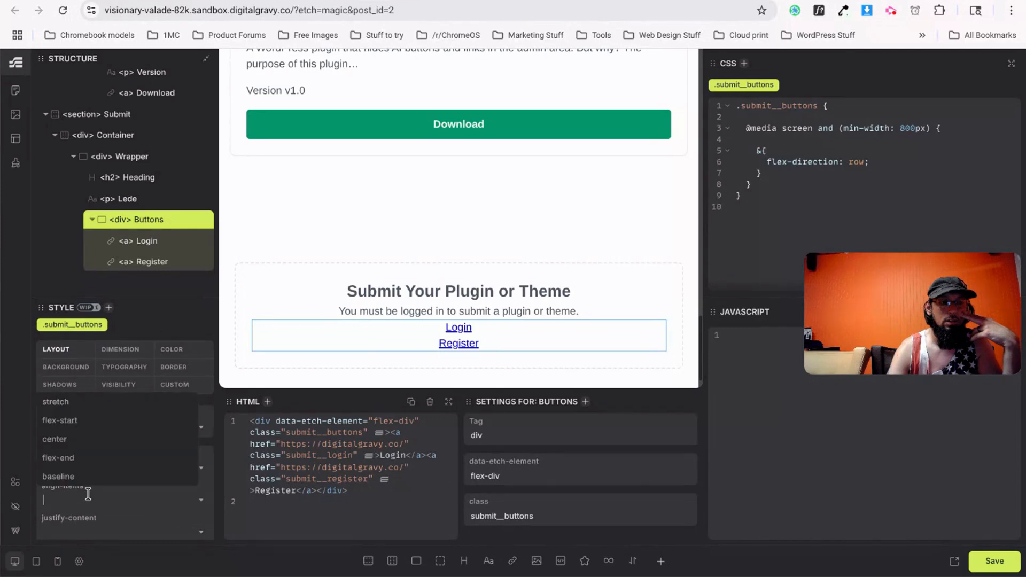
left_click(75, 439)
left_click(81, 510)
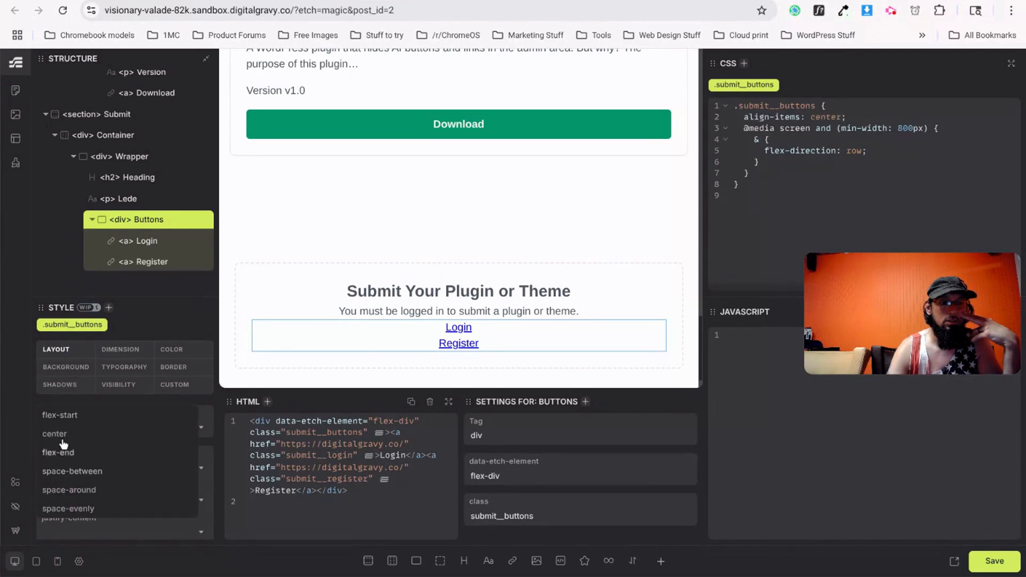
left_click(67, 437)
left_click(992, 561)
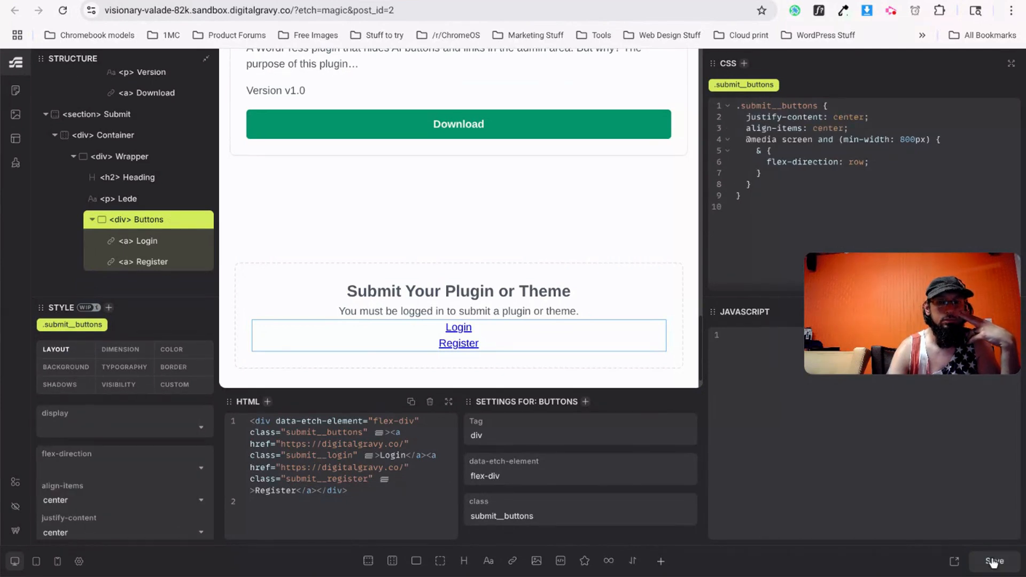
scroll(125, 506, "down", 3)
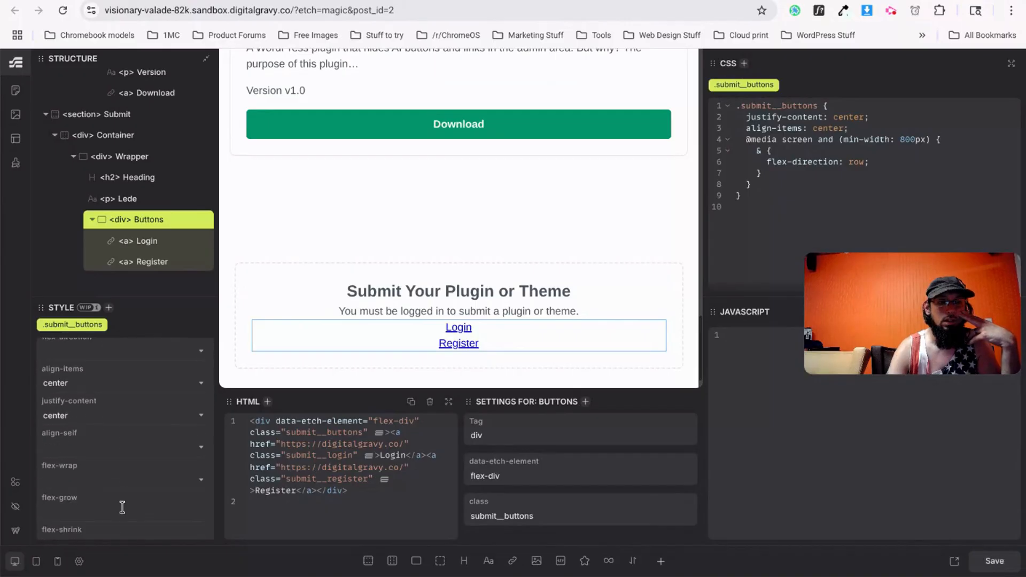
scroll(447, 195, "up", 10)
Check the hero Buttons container's gap setting for reference.
scroll(451, 306, "down", 4)
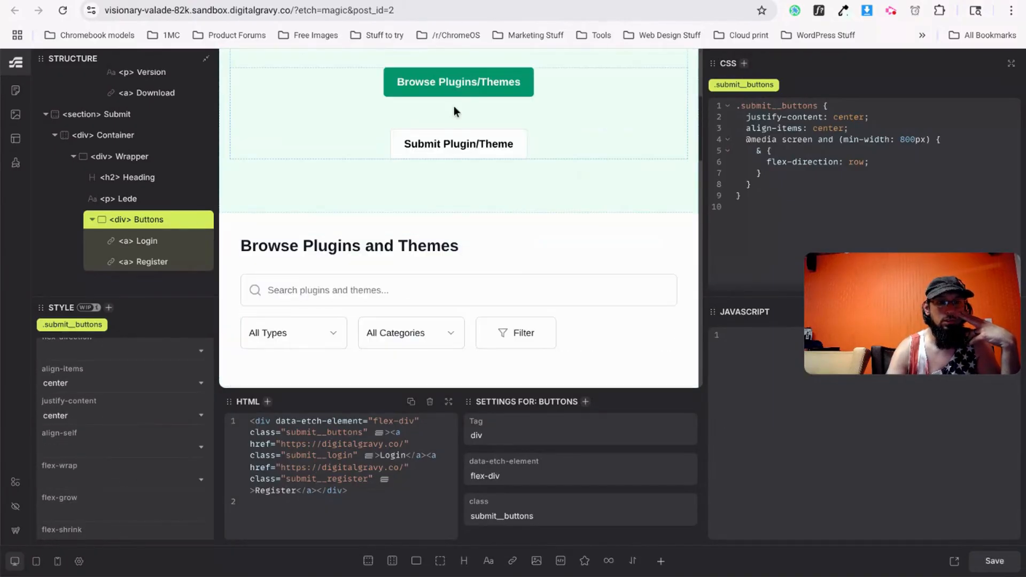
left_click(458, 83)
scroll(134, 222, "up", 5)
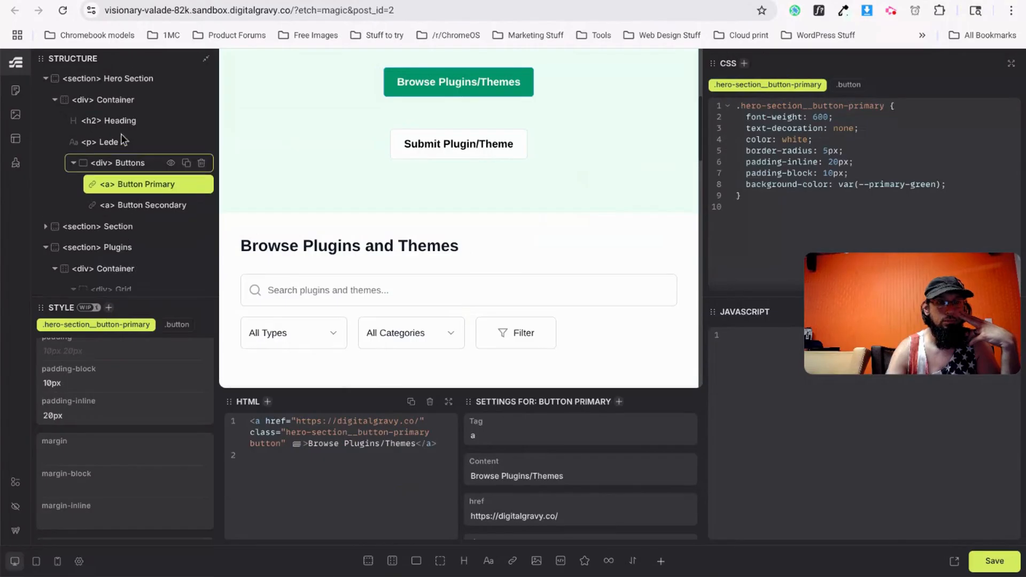
left_click(127, 169)
scroll(83, 439, "up", 3)
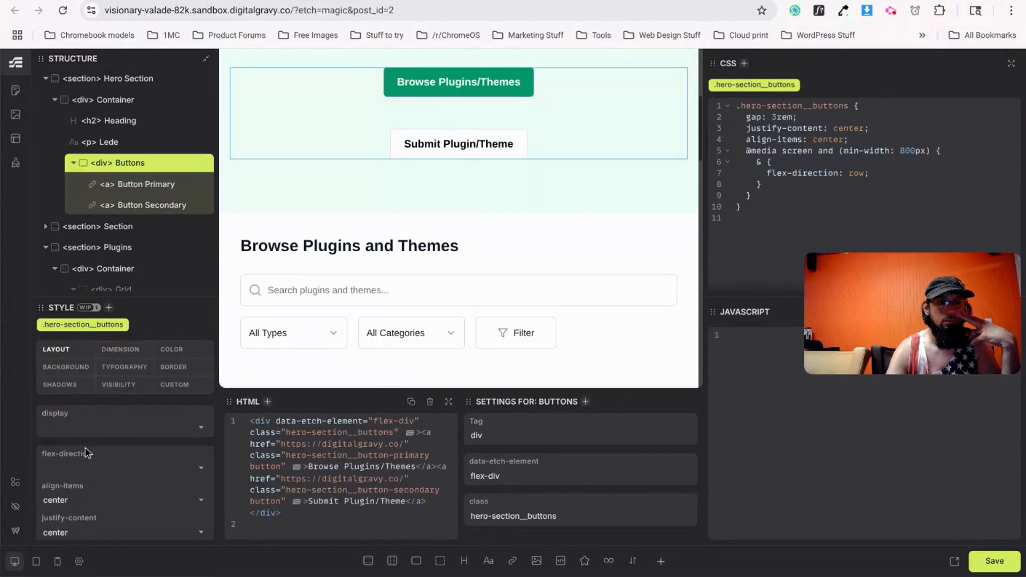
scroll(85, 448, "down", 2)
scroll(84, 452, "down", 3)
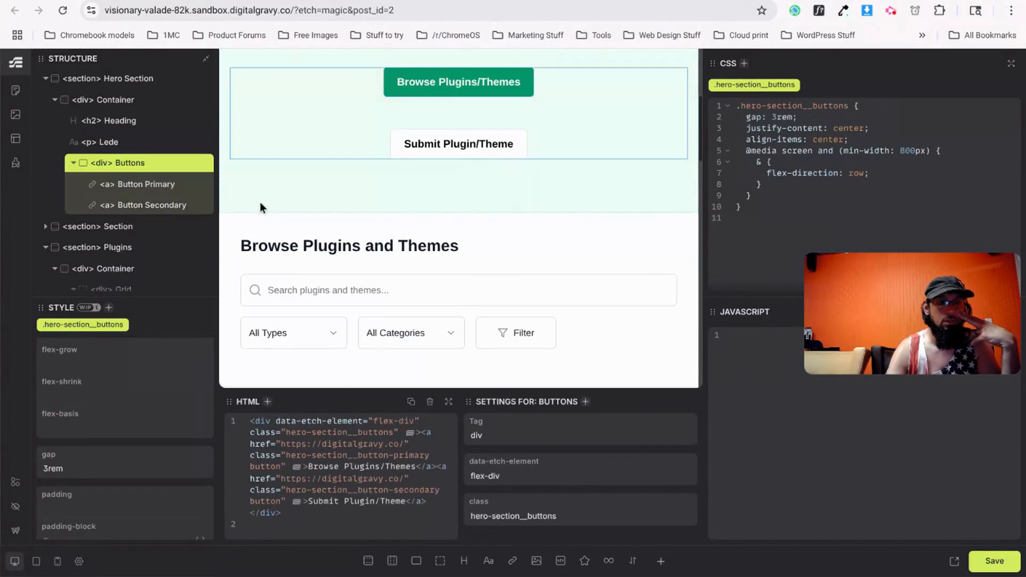
scroll(304, 255, "down", 10)
Give the Submit Buttons container a 1.5rem gap, save, and view the live page.
left_click(455, 293)
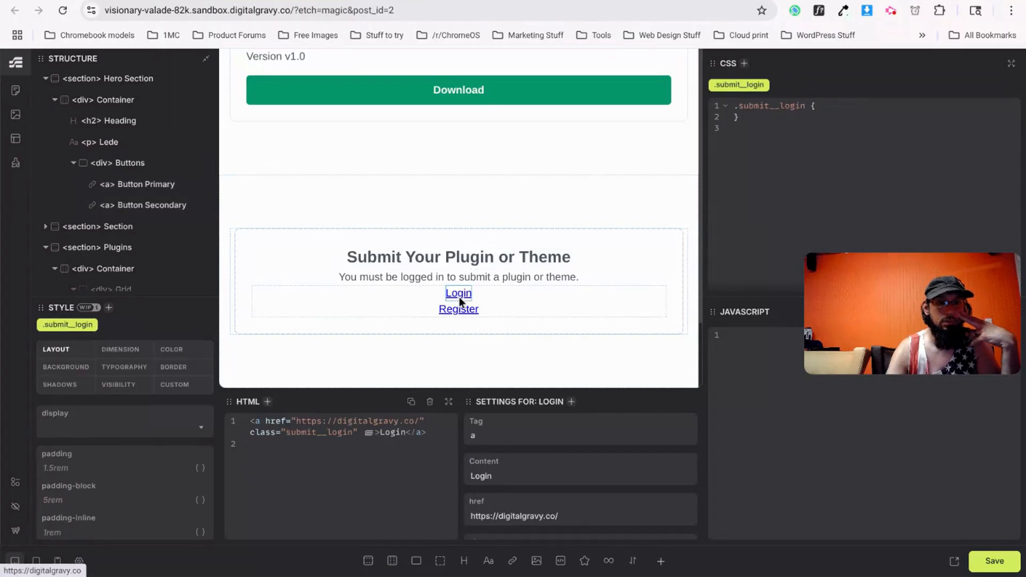
scroll(105, 514, "down", 5)
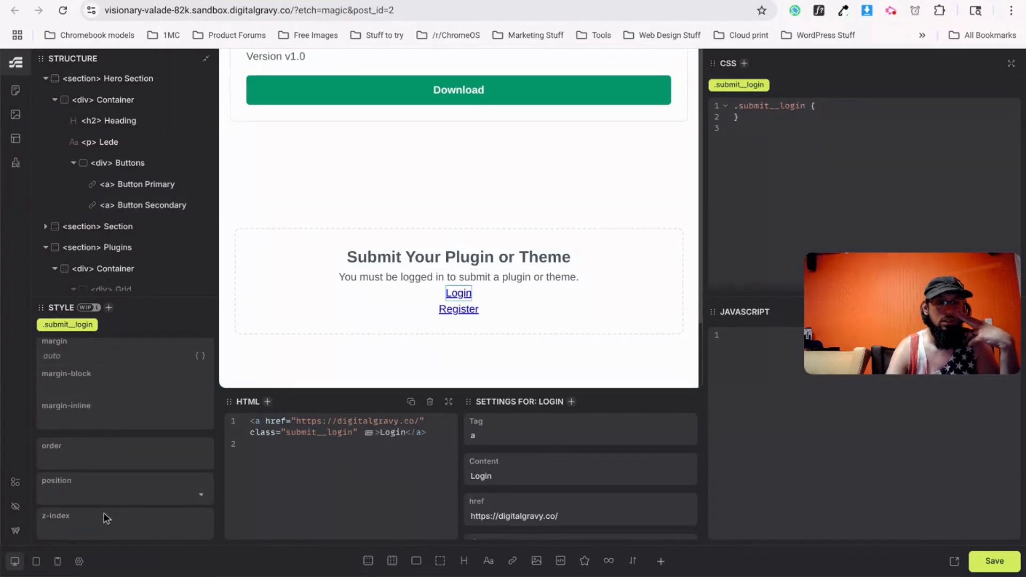
scroll(131, 227, "down", 5)
left_click(134, 219)
scroll(97, 414, "down", 5)
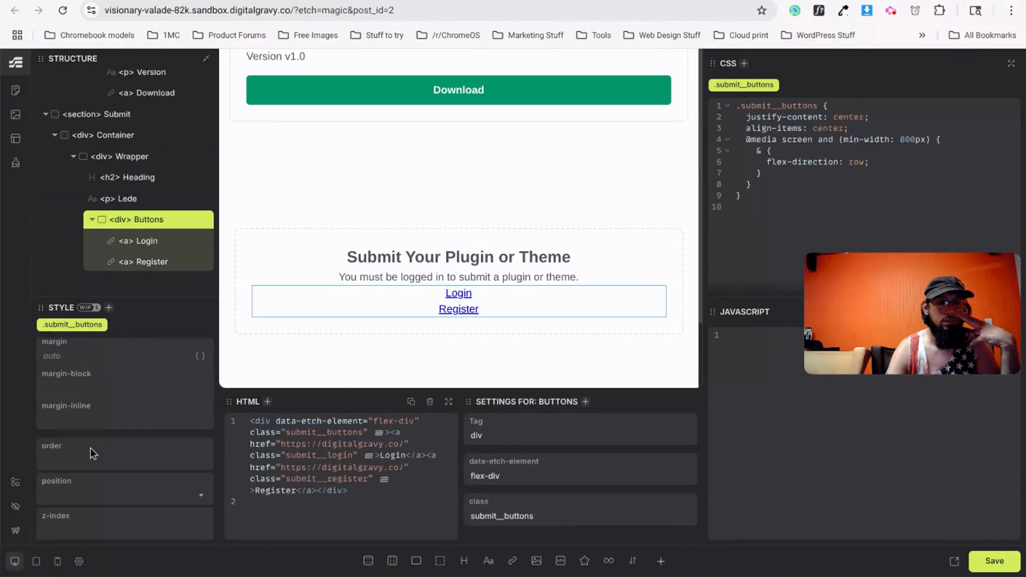
scroll(91, 408, "up", 5)
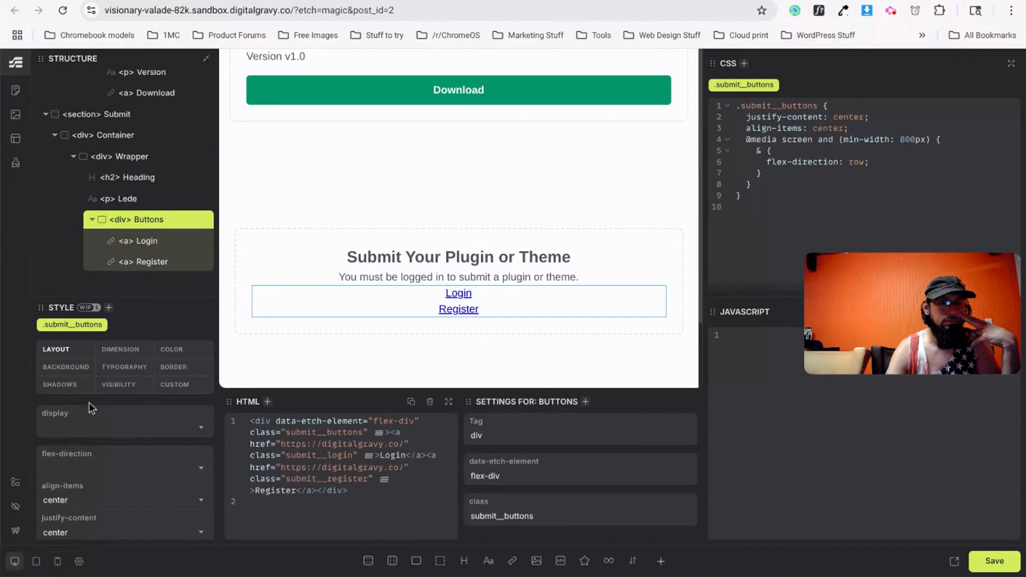
scroll(83, 440, "down", 5)
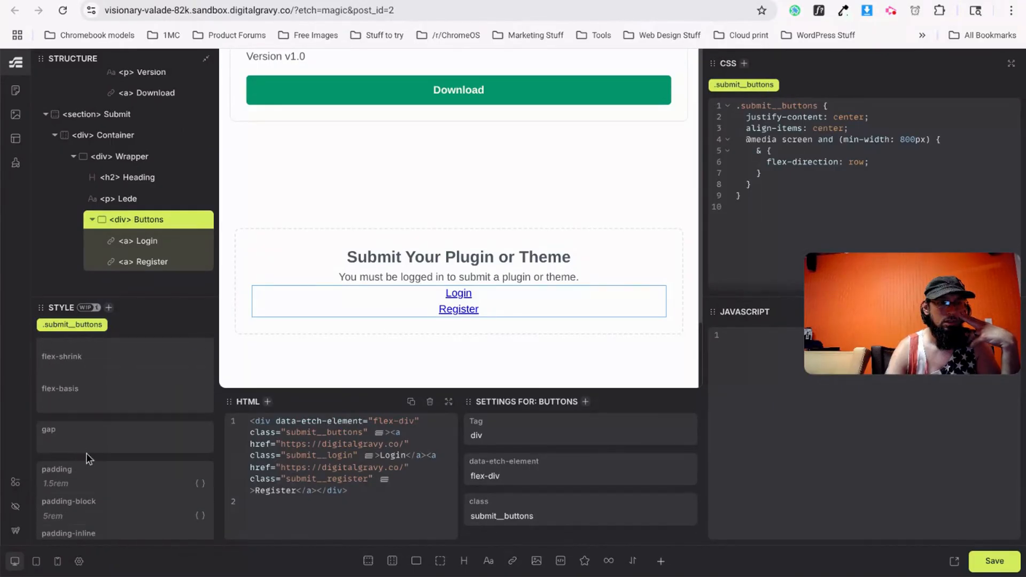
left_click(96, 437)
type("1.5r")
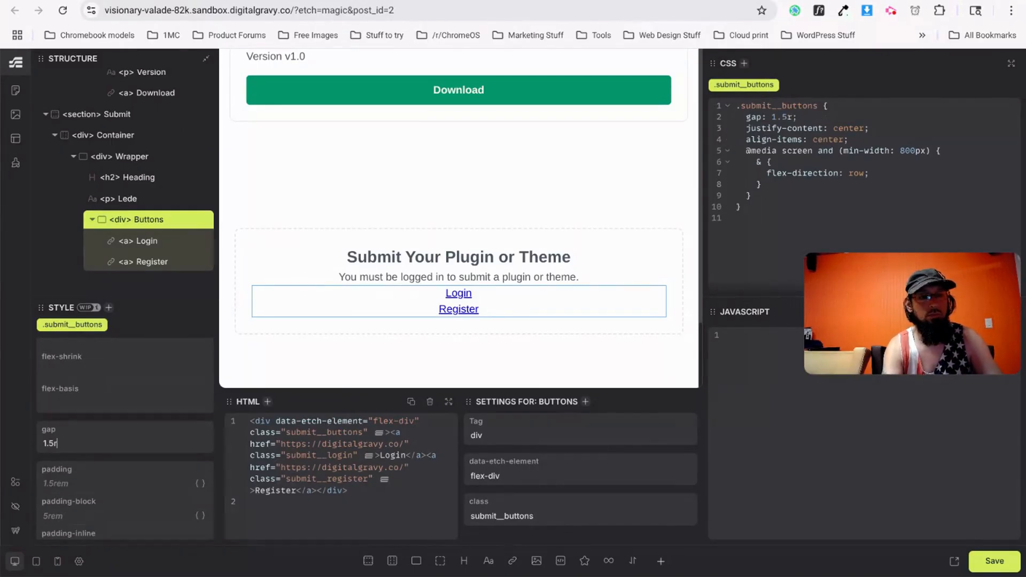
type("em")
key("ctrl+s")
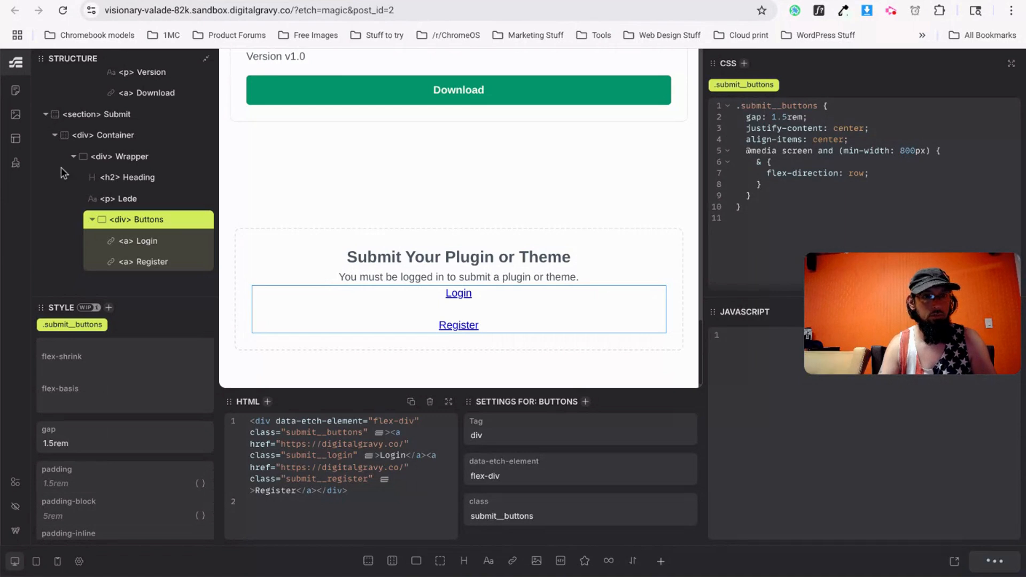
left_click(361, 1)
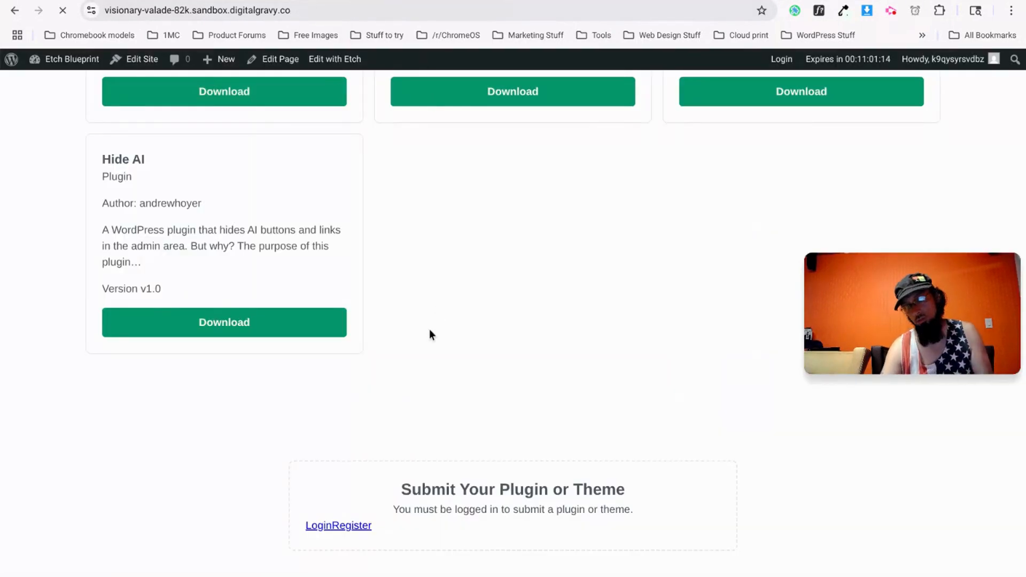
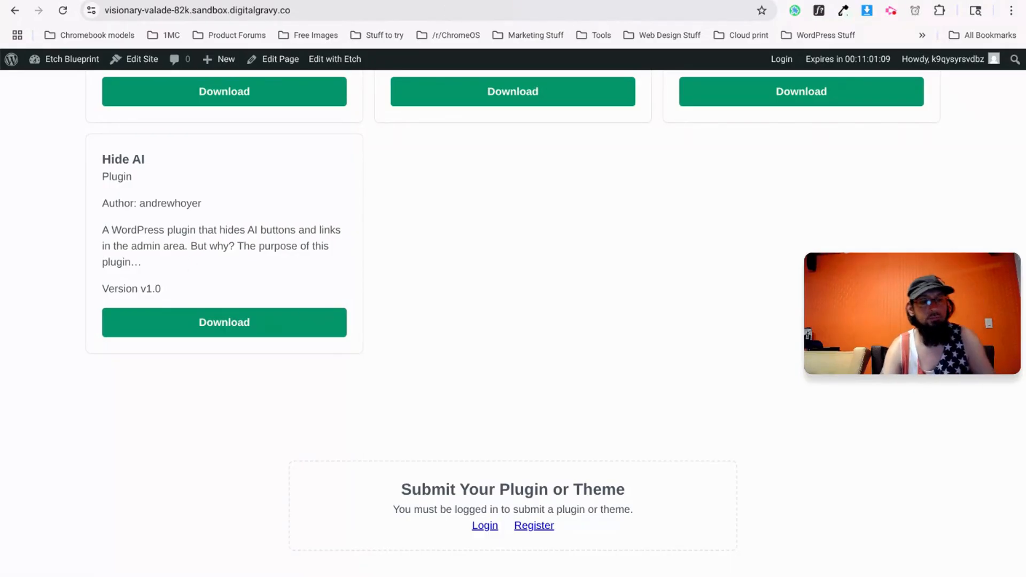
Compare the live sandbox page's Submit section against the v0.dev design.
key("ctrl+Tab")
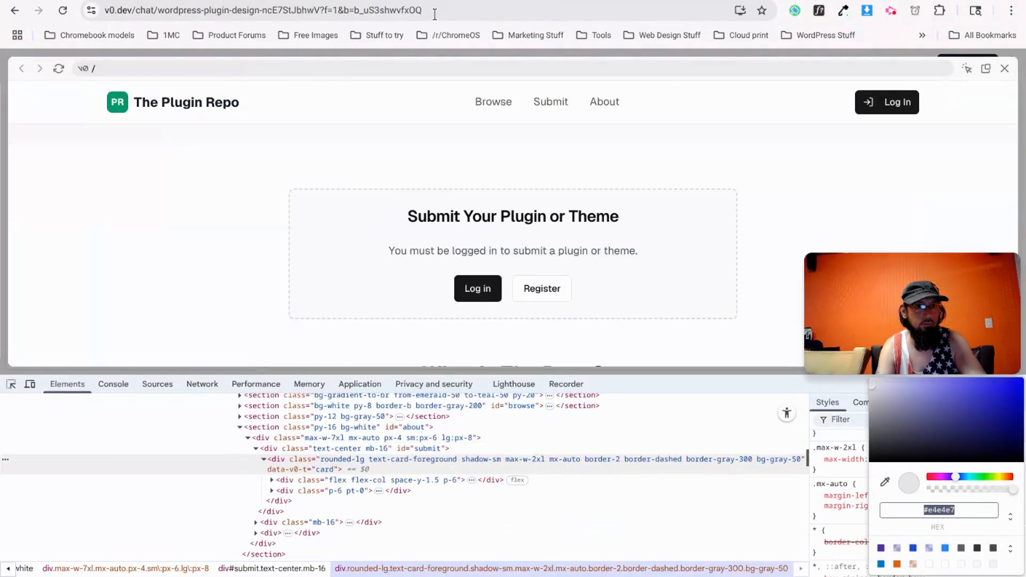
left_click(309, 2)
left_click(224, 1)
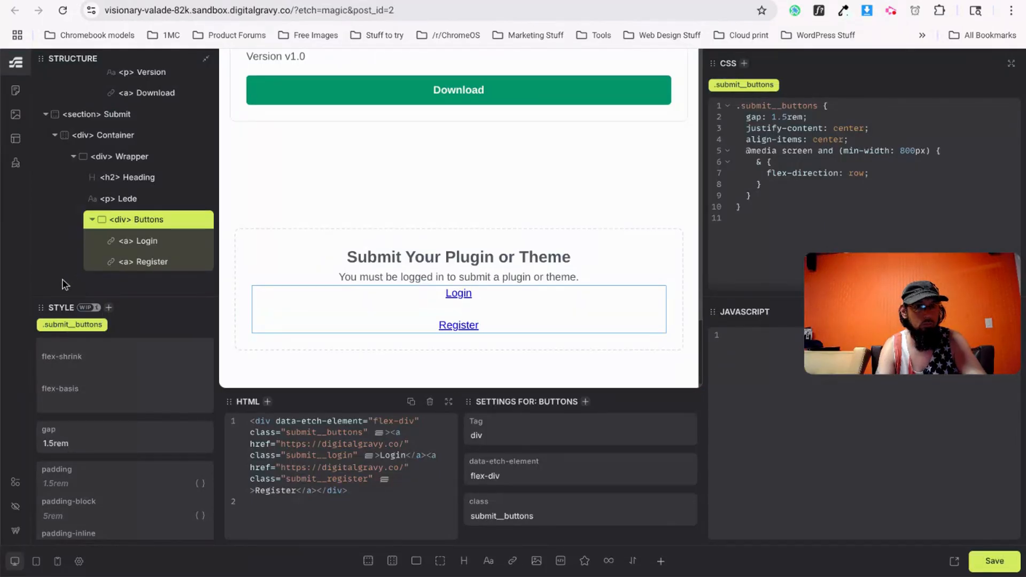
left_click(220, 1)
left_click(342, 1)
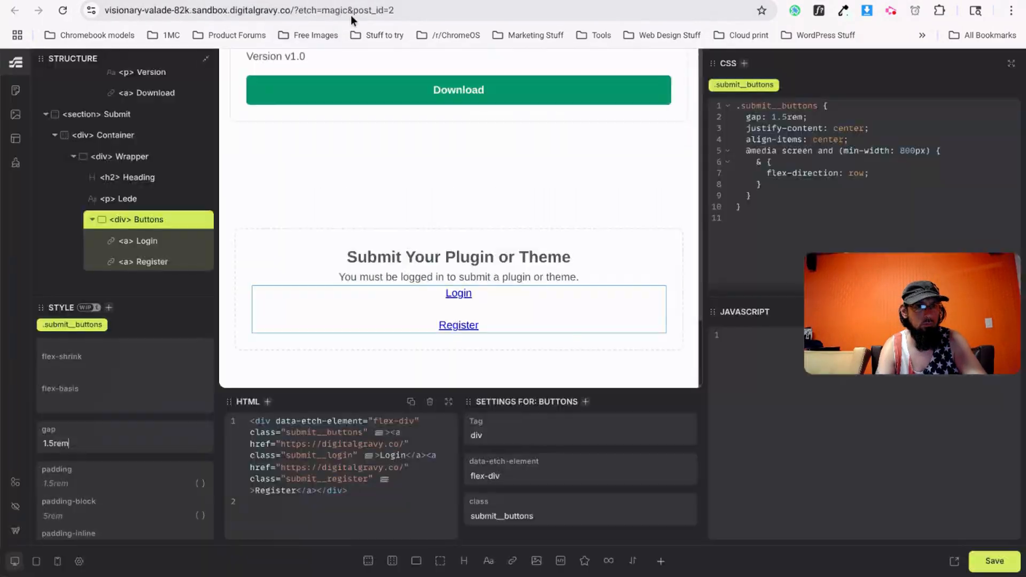
left_click(395, 1)
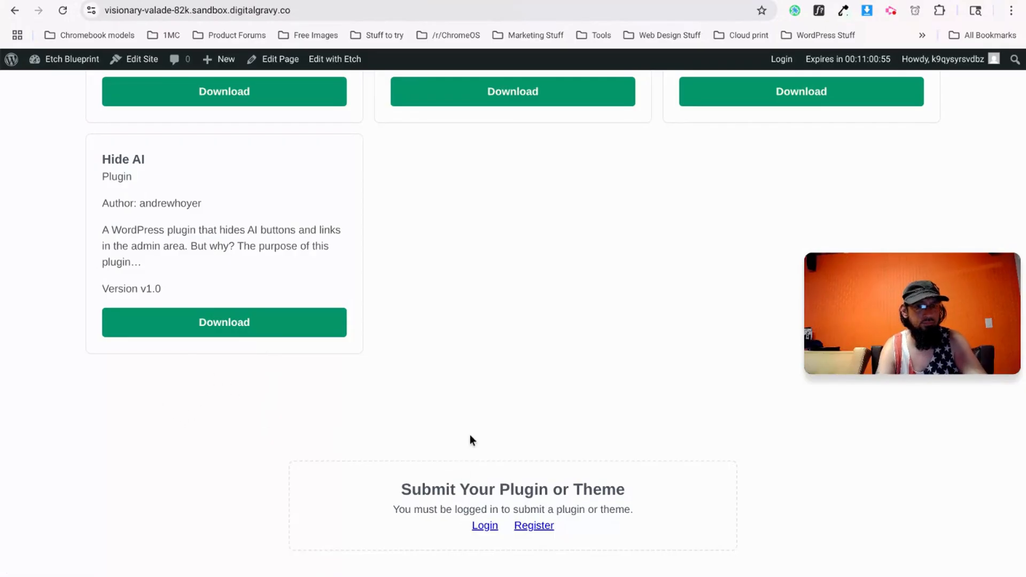
scroll(454, 422, "down", 1)
scroll(422, 452, "down", 1)
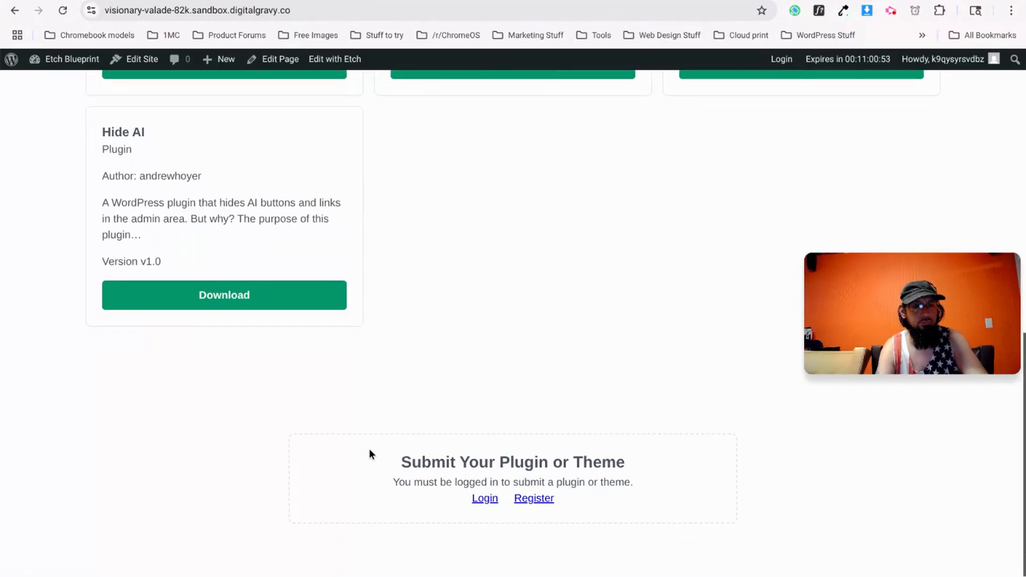
left_click(352, 1)
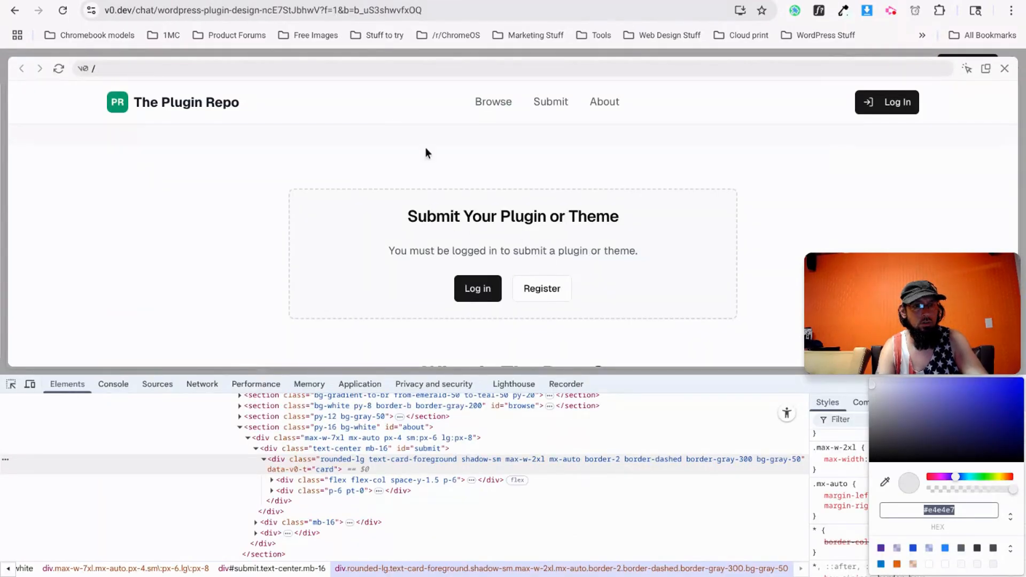
Back in the Etch builder, select the 'Submit Your Plugin or Theme' heading.
left_click(230, 1)
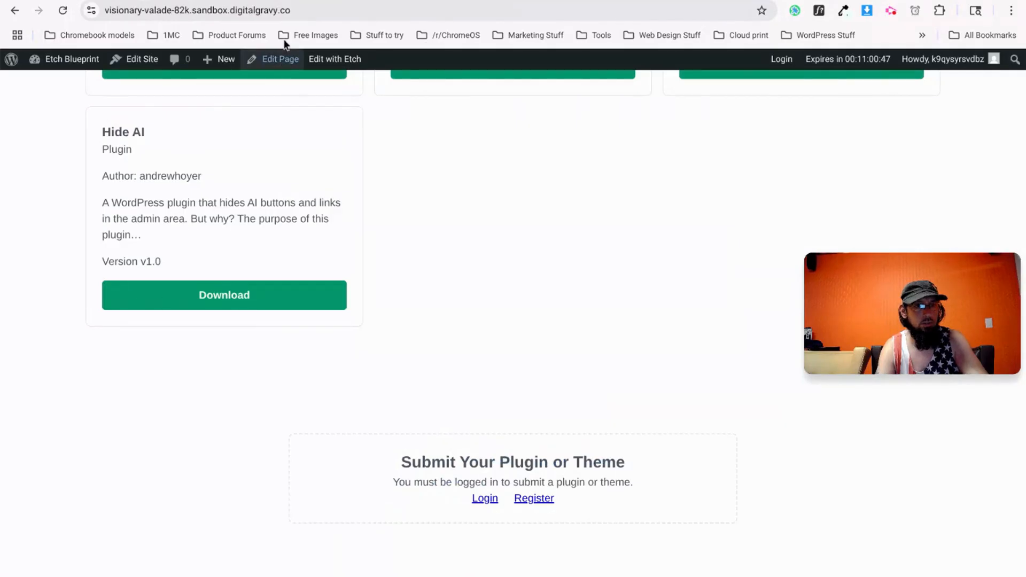
left_click(280, 1)
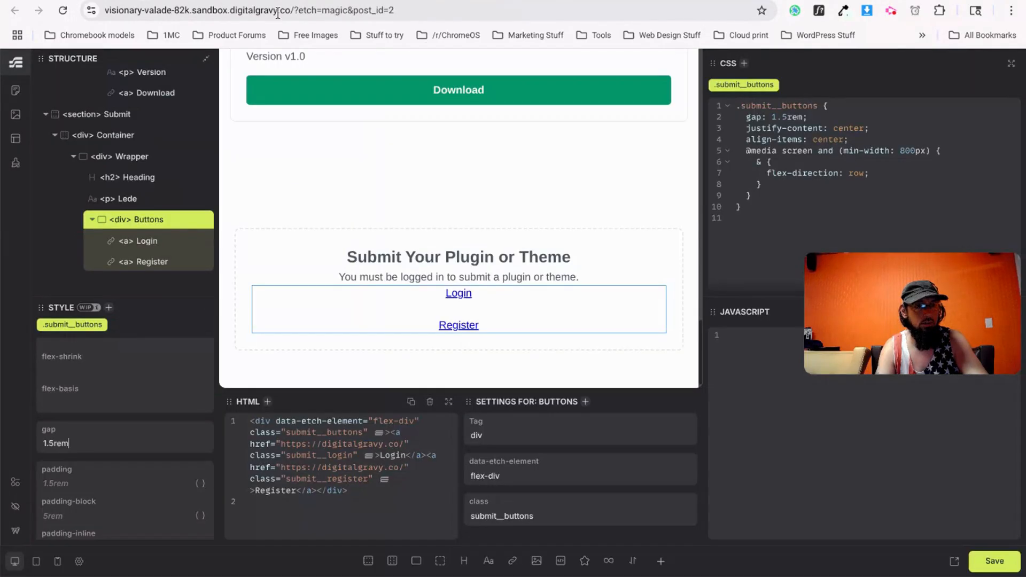
left_click(422, 264)
Set the Submit heading's and lede paragraph's margin to 0 0 1rem 0.
scroll(81, 469, "down", 1)
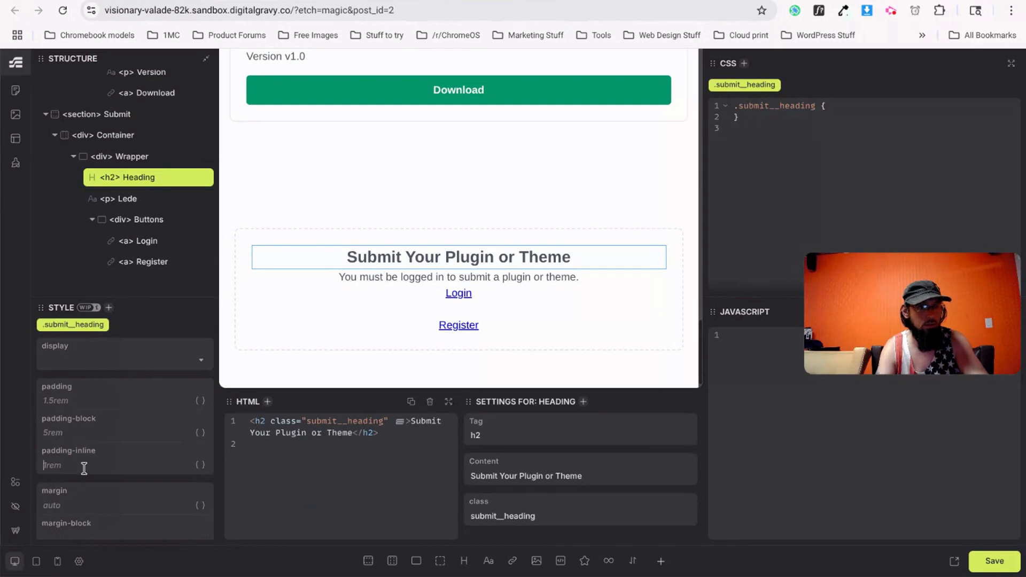
scroll(96, 465, "down", 2)
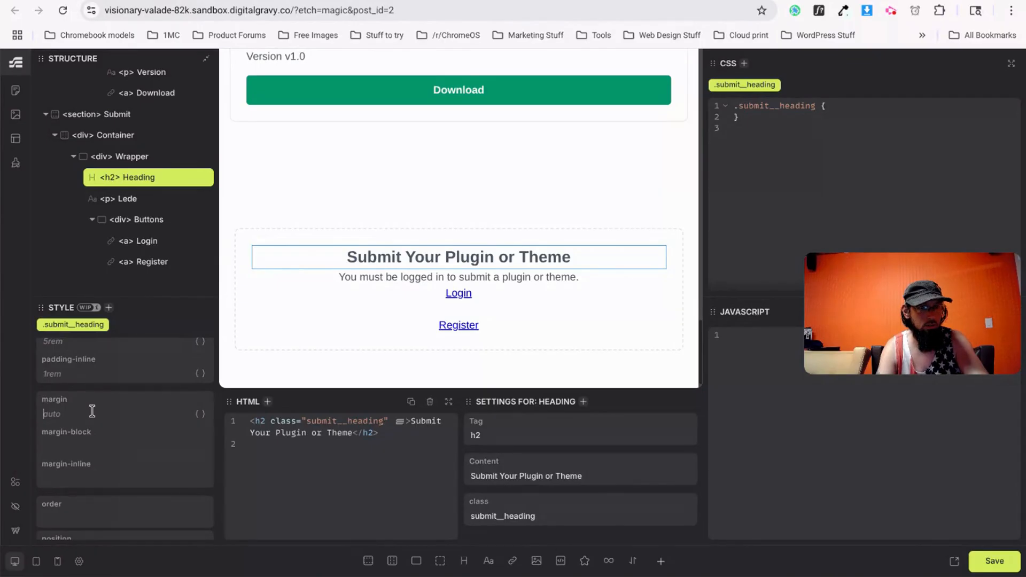
left_click(91, 411)
type("0")
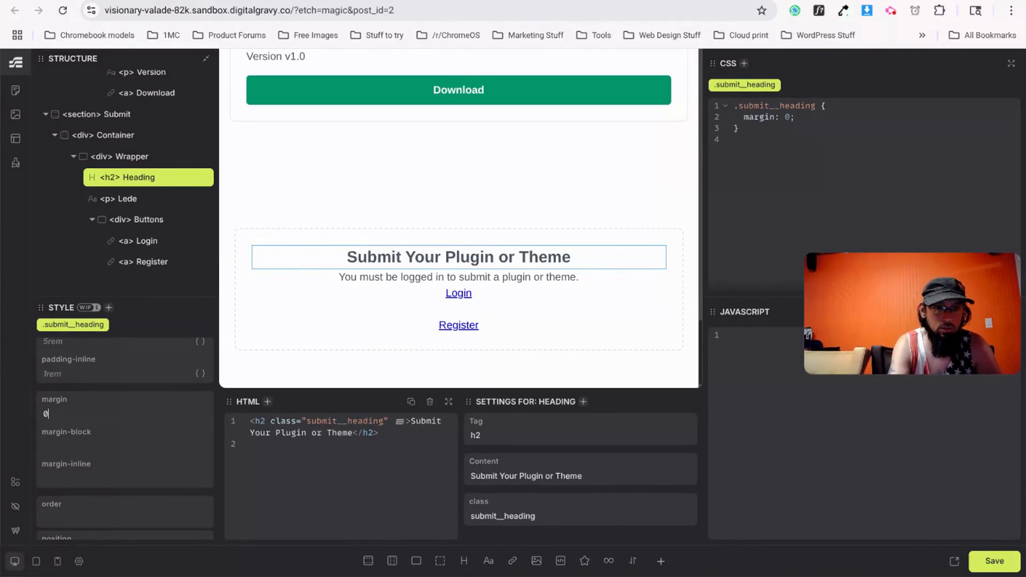
type(" 0 1rem 0")
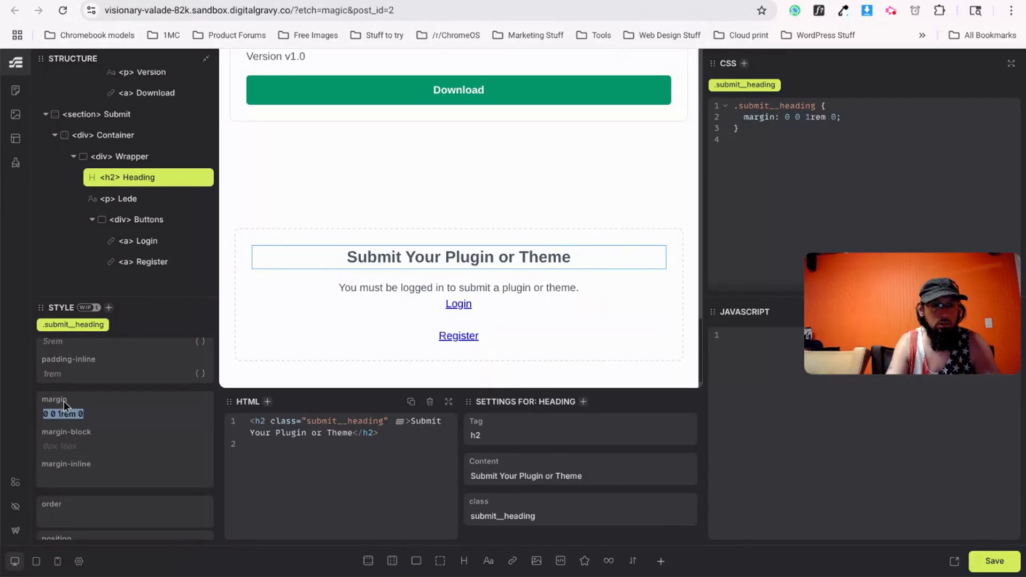
left_click(357, 288)
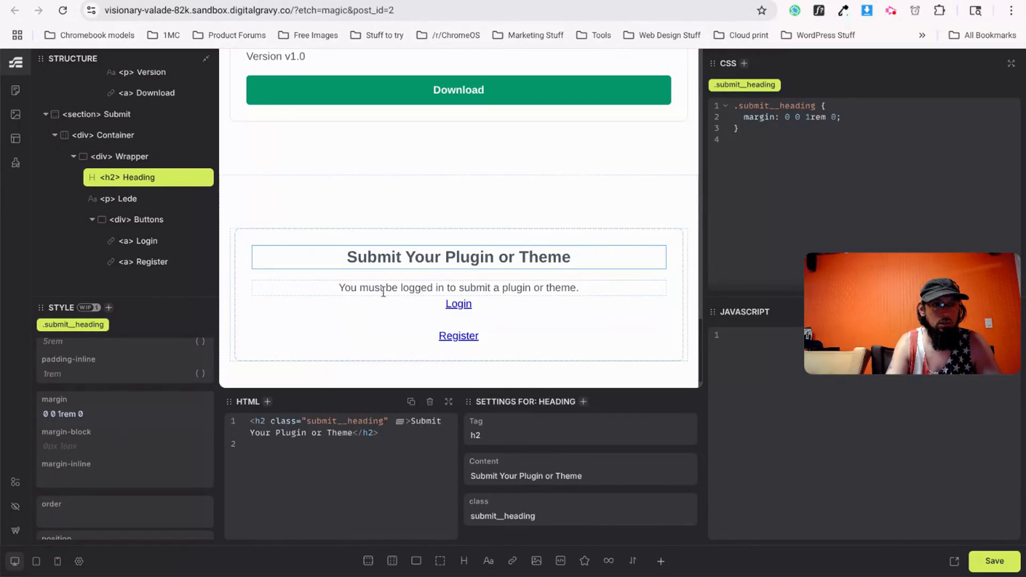
left_click(75, 416)
type("0 0 1rem 0")
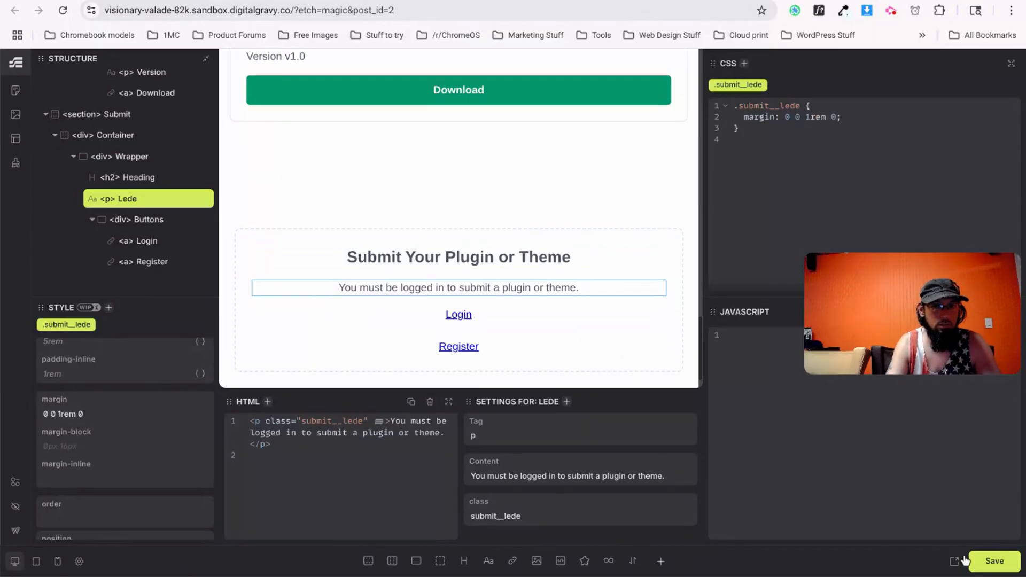
Save the page and compare the live result with the v0.dev design.
left_click(981, 561)
key("ctrl+Tab")
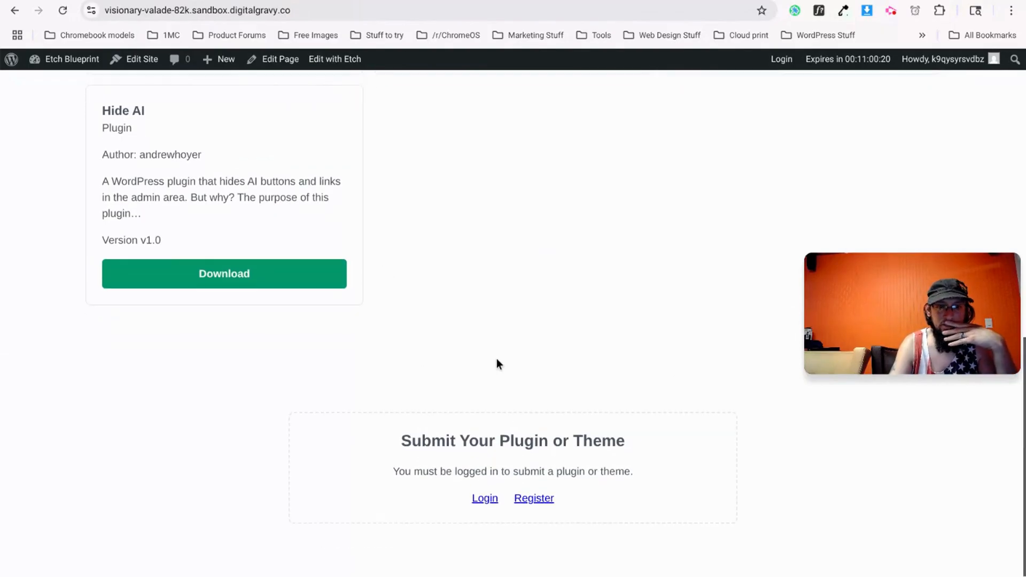
key("ctrl+shift+Tab")
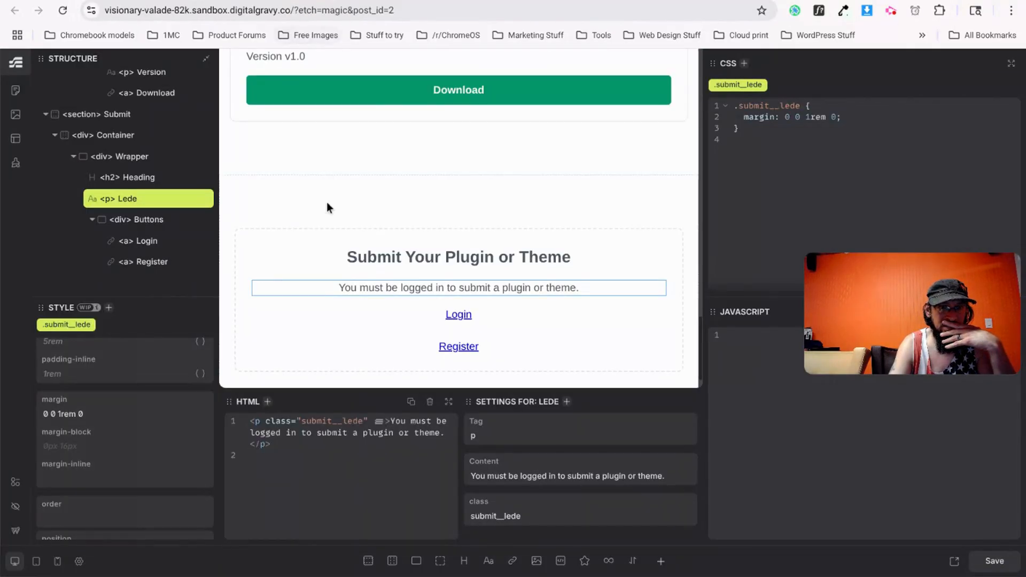
key("ctrl+Tab")
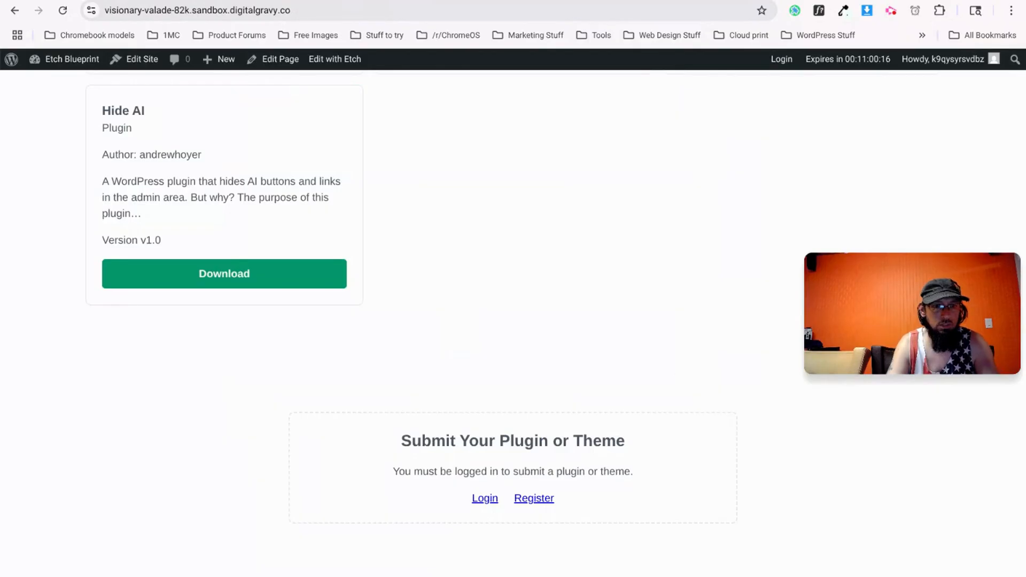
key("ctrl+Tab")
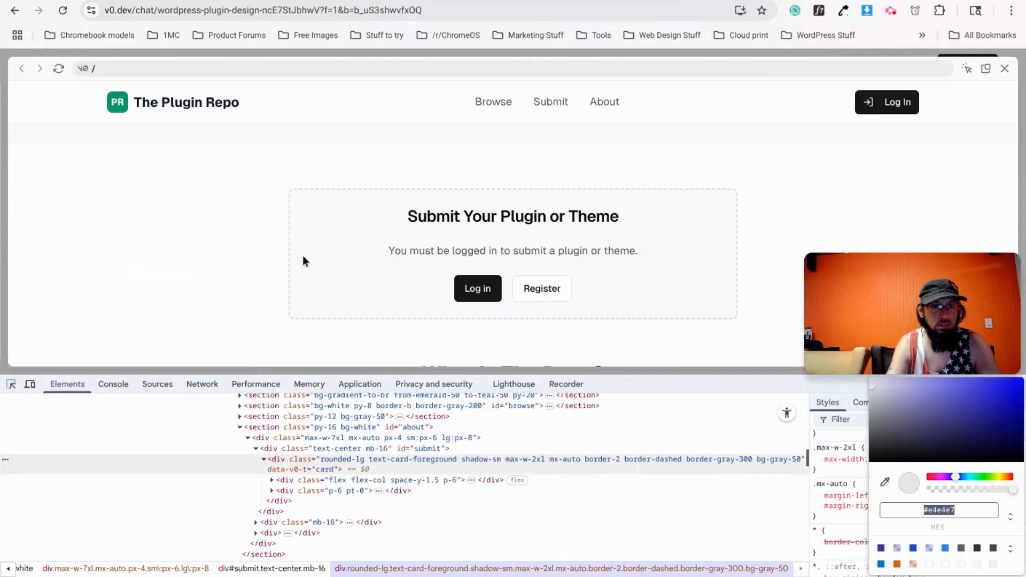
Inspect the v0.dev Submit heading and select the dashed submit card element.
right_click(316, 210)
left_click(400, 546)
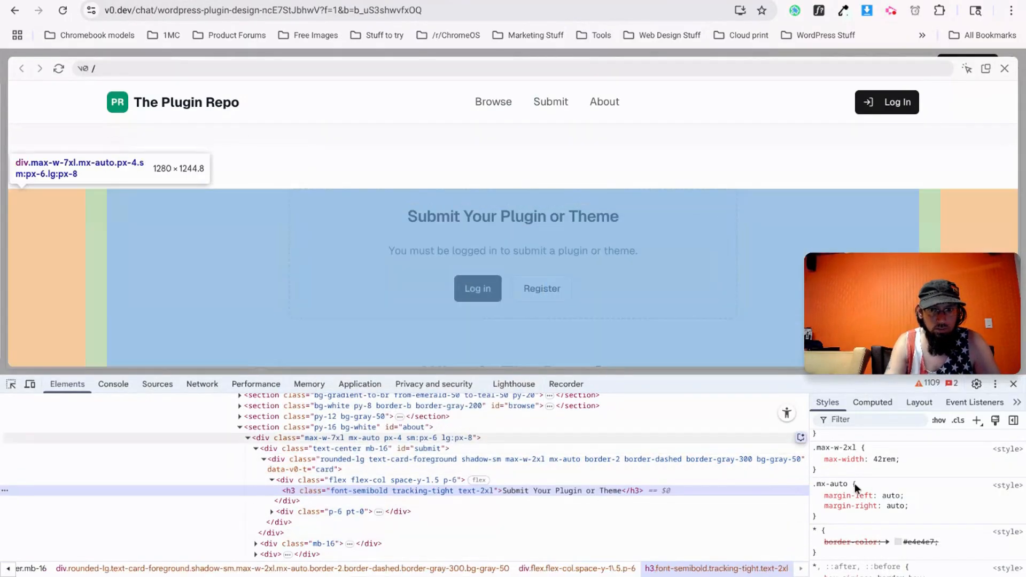
scroll(916, 506, "down", 5)
scroll(867, 486, "down", 6)
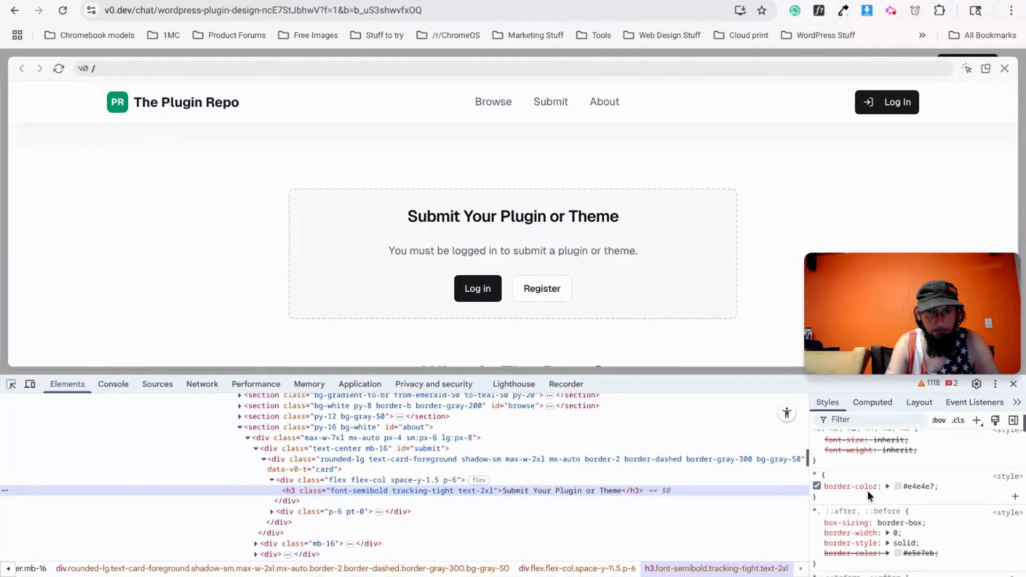
scroll(867, 490, "down", 3)
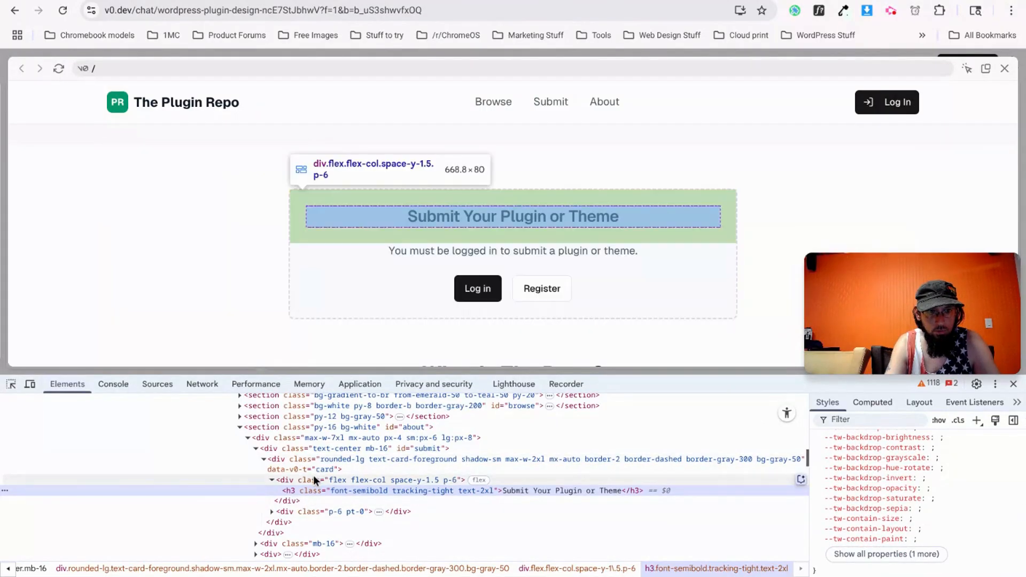
left_click(320, 469)
Show the card's background colour in HEX format and select #f9fafb.
scroll(864, 502, "down", 5)
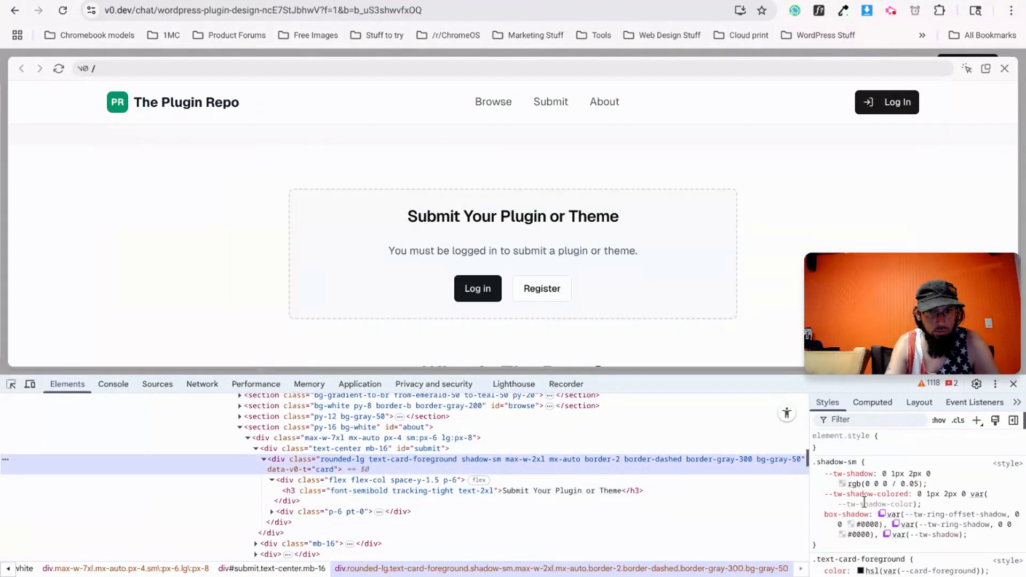
scroll(859, 523, "down", 1)
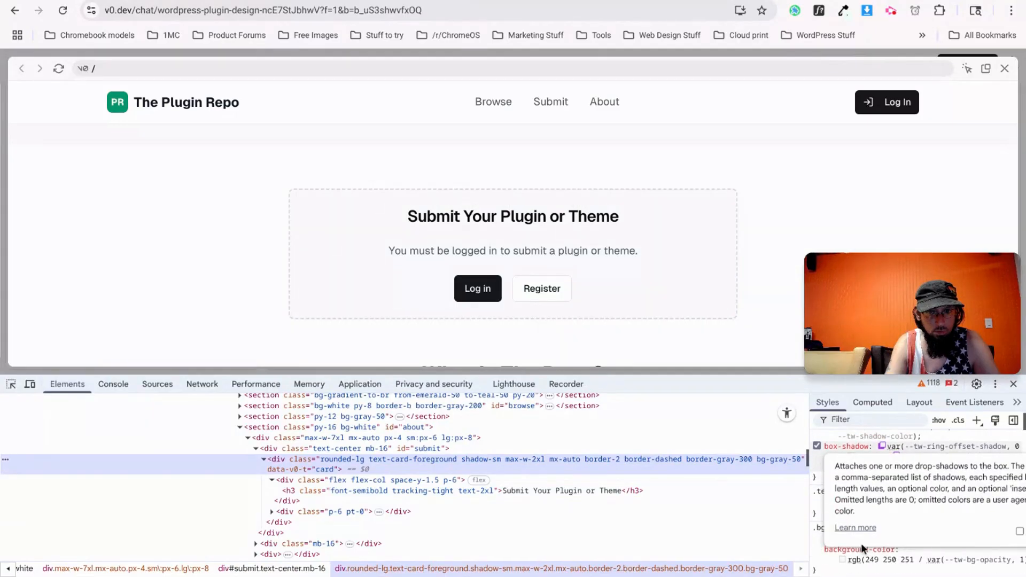
left_click(842, 559)
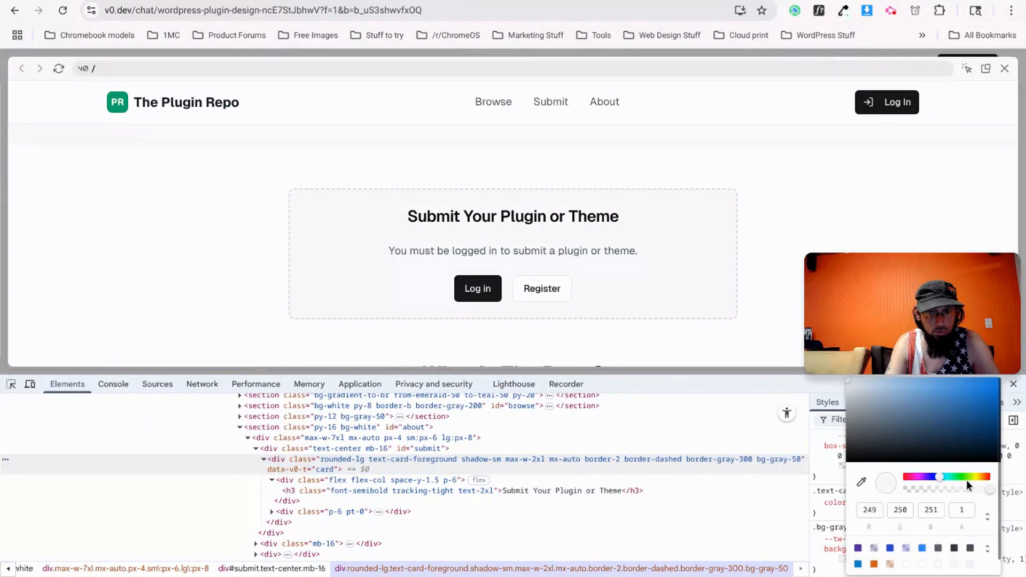
left_click(987, 516)
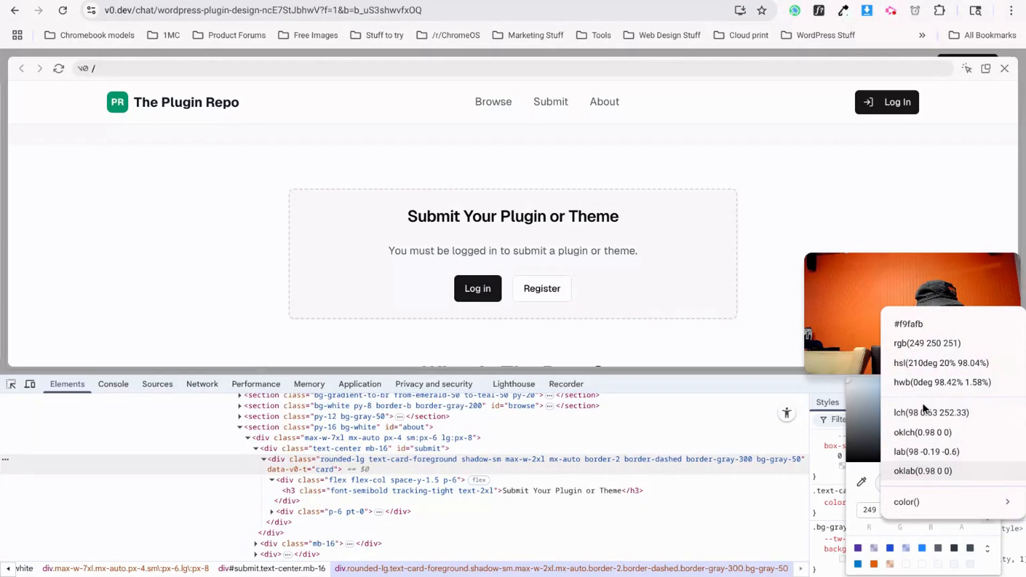
left_click(909, 331)
triple_click(926, 510)
key("ctrl+c")
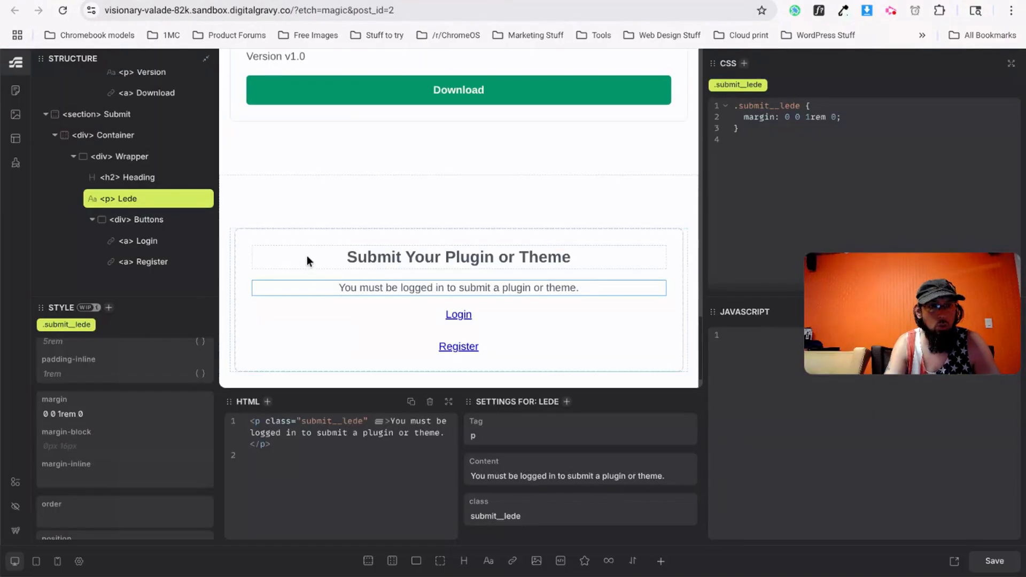
Give the Submit card wrapper a #f9fafb background colour and save.
left_click(132, 157)
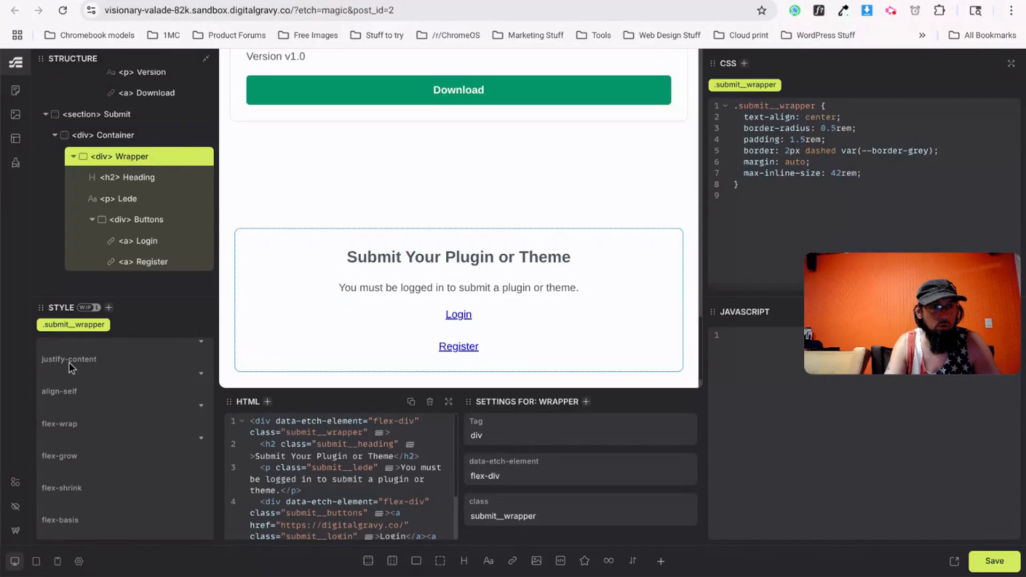
scroll(74, 374, "up", 3)
left_click(87, 369)
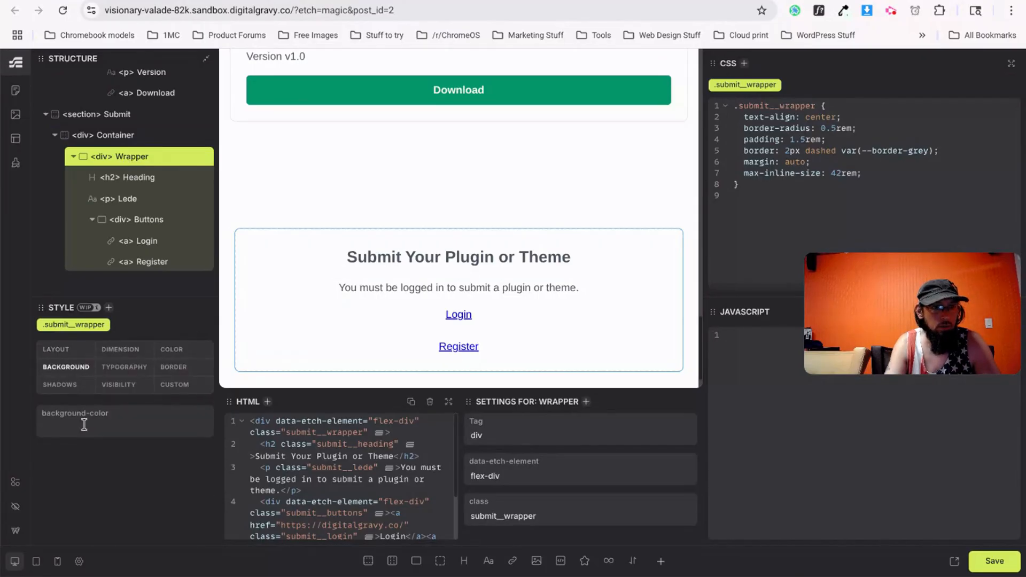
key("ctrl+v")
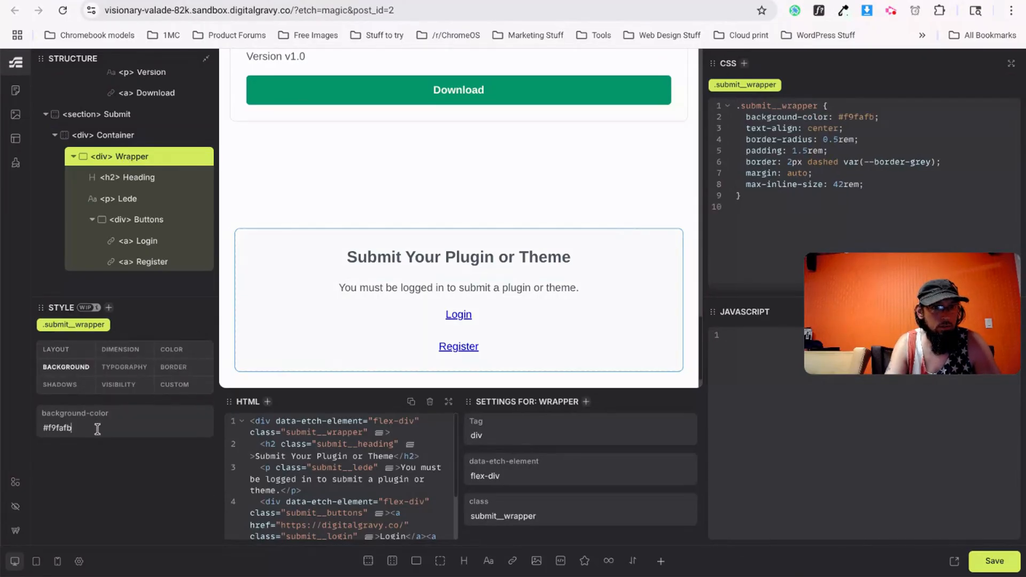
left_click(255, 175)
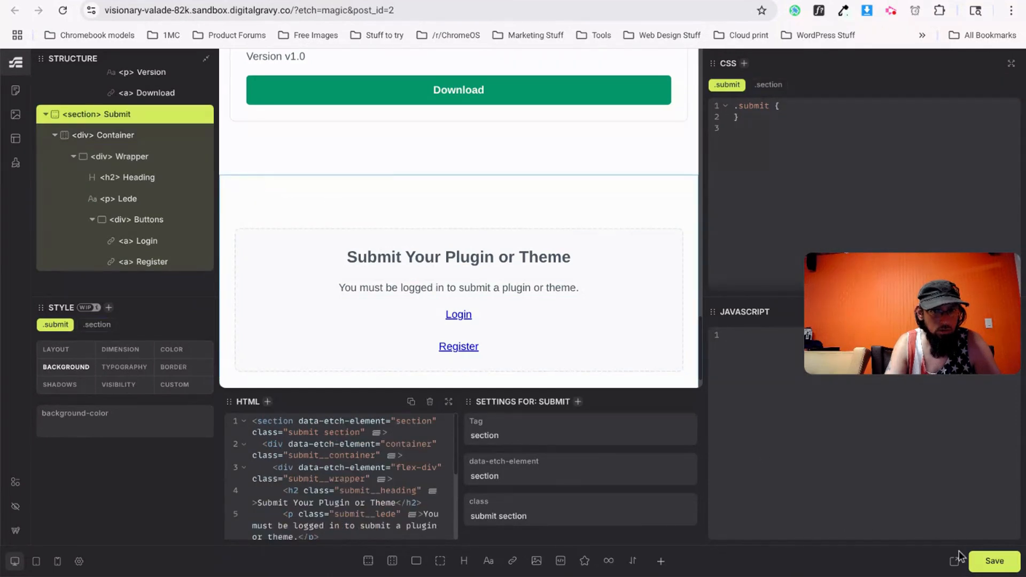
left_click(985, 570)
Compare the live Submit section with the v0 design, then return to Etch.
key("ctrl+Tab")
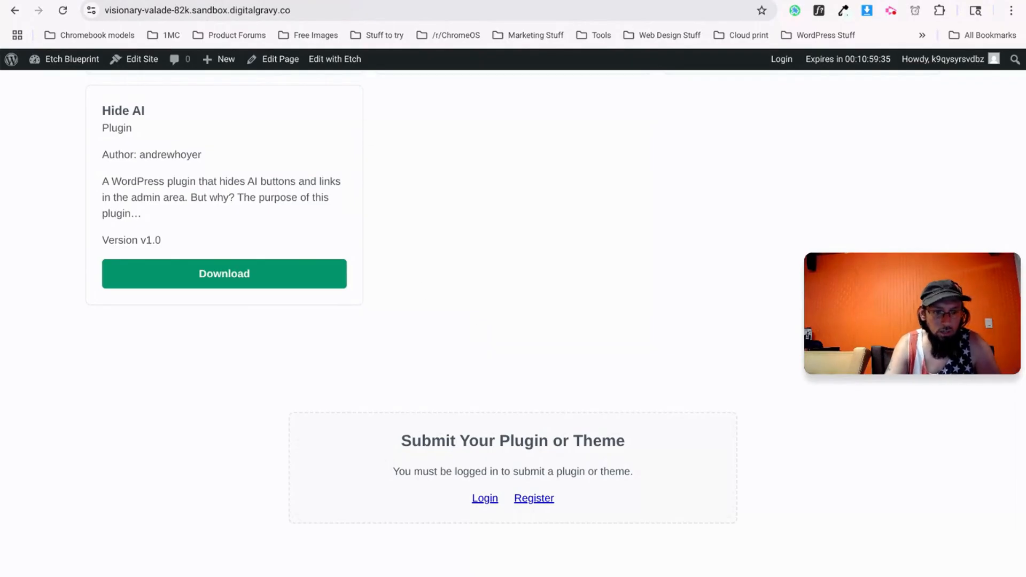
key("ctrl+Tab")
key("ctrl+shift+Tab")
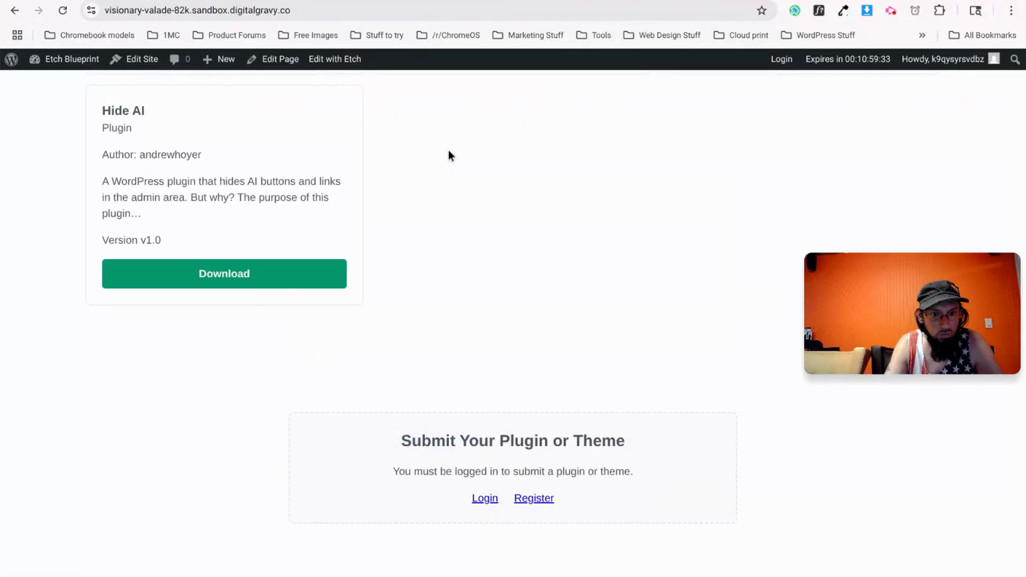
key("ctrl+Tab")
key("ctrl+shift+Tab")
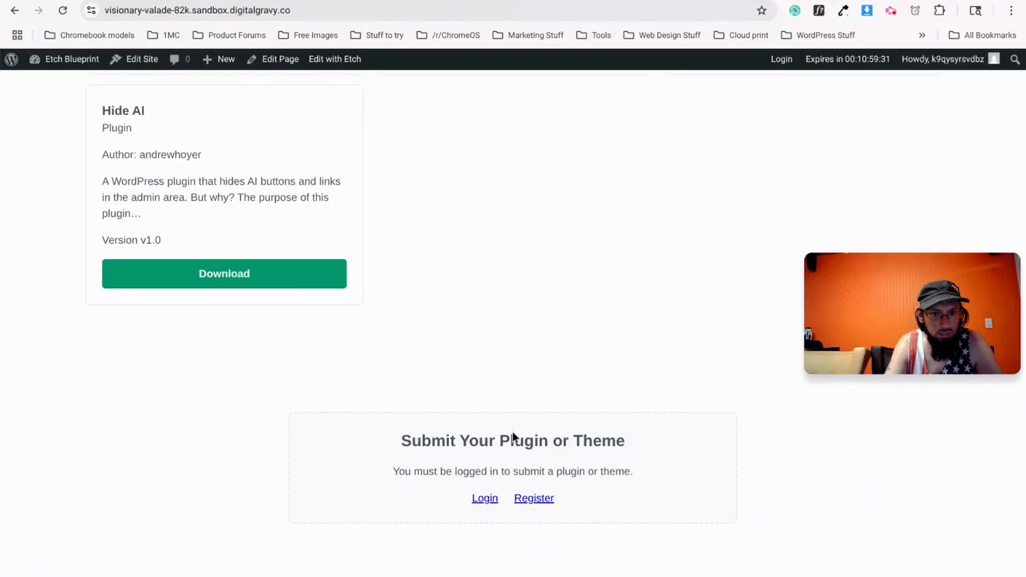
key("ctrl+Tab")
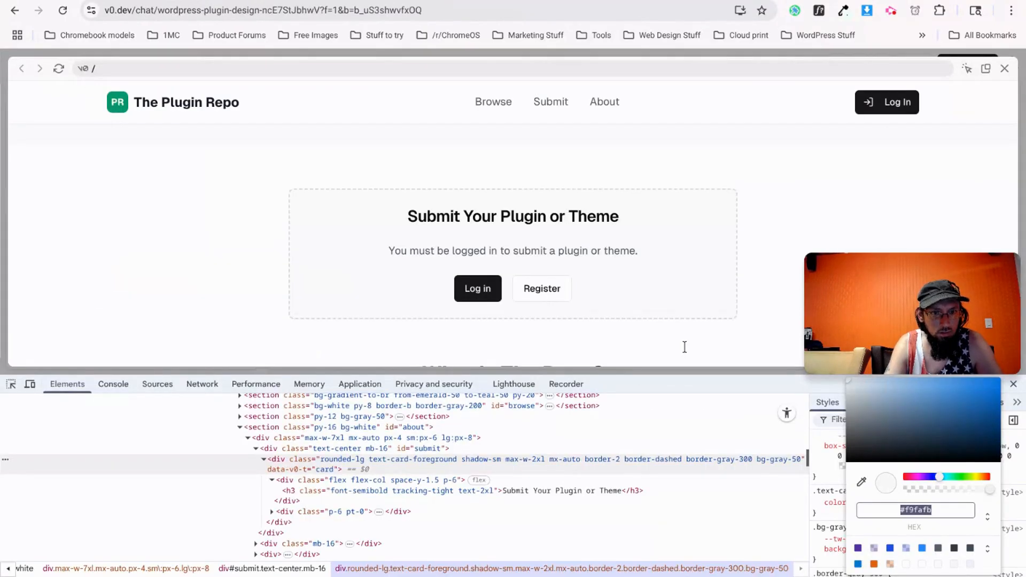
key("ctrl+shift+Tab")
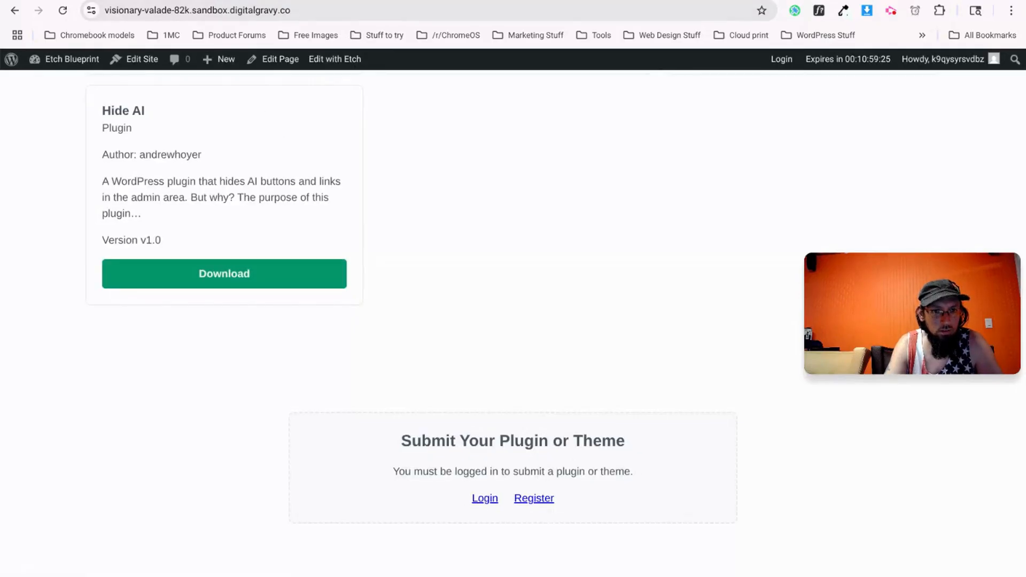
key("ctrl+Tab")
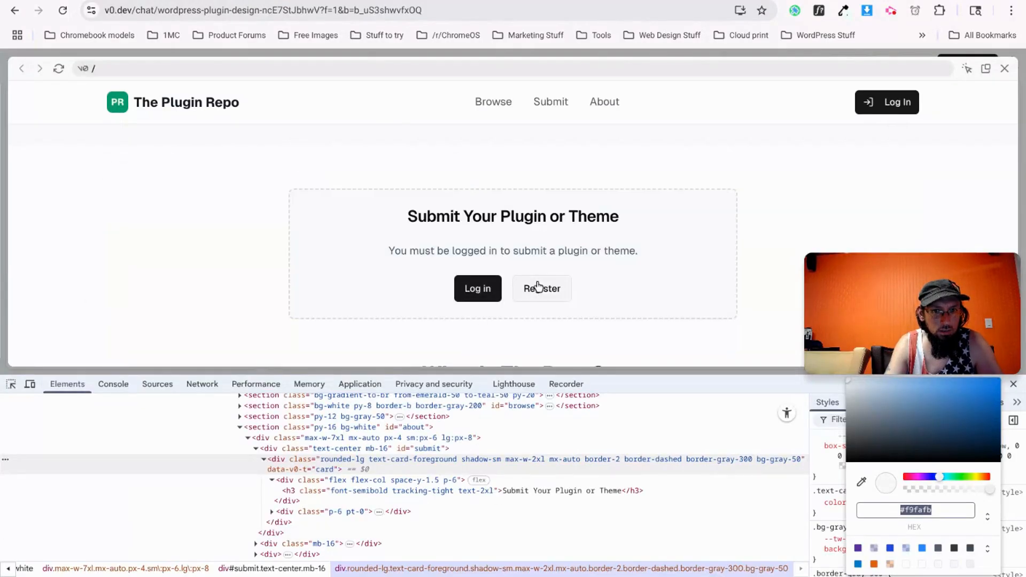
key("ctrl+shift+Tab")
key("ctrl+Tab")
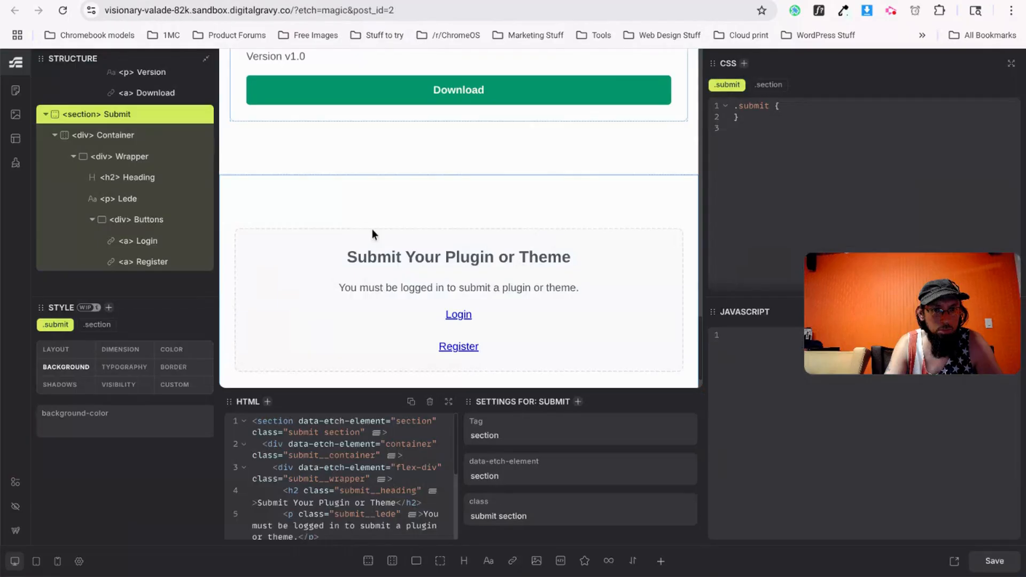
Give the Submit section's Login link a black background colour.
left_click(475, 315)
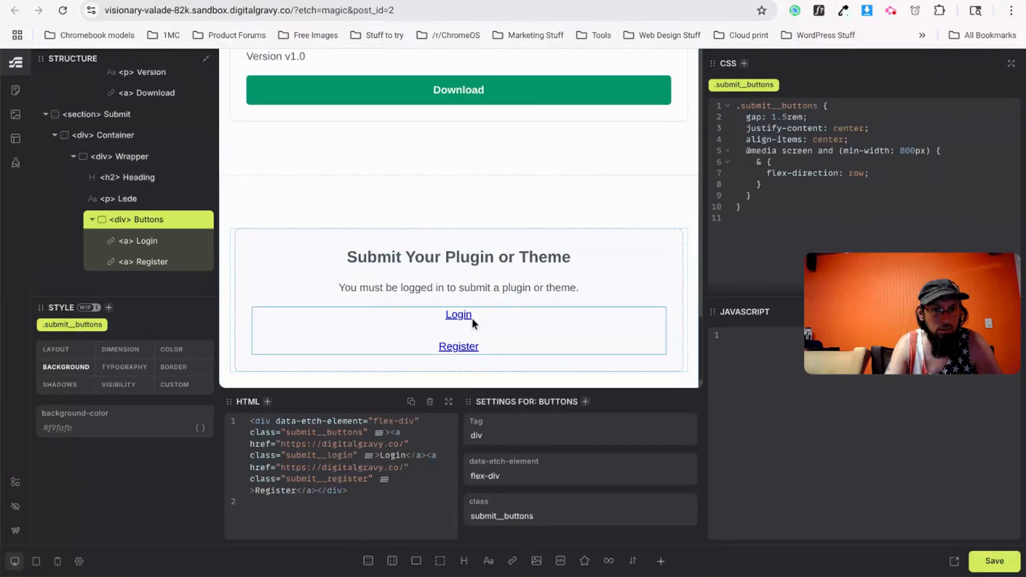
left_click(158, 242)
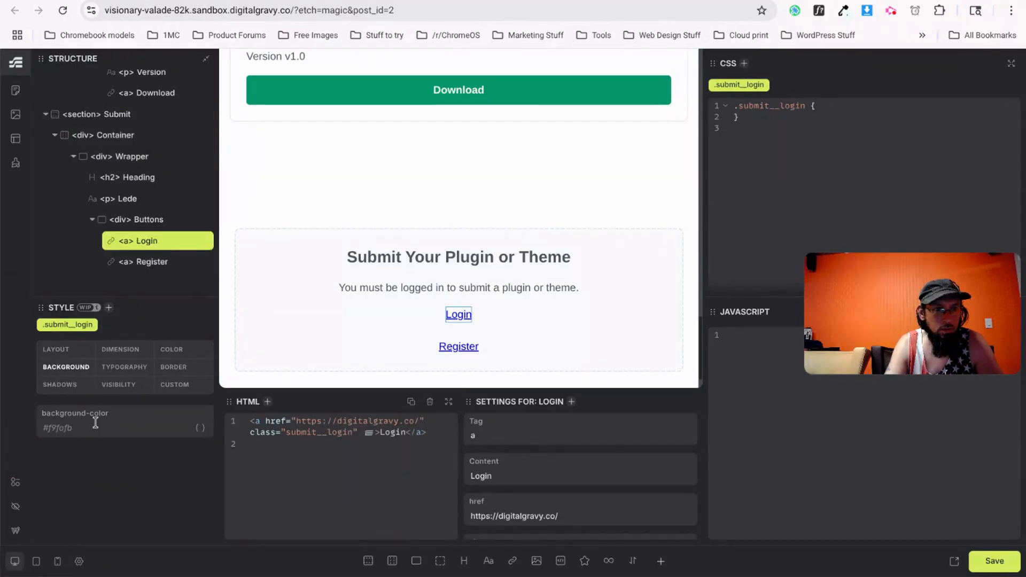
type("black;")
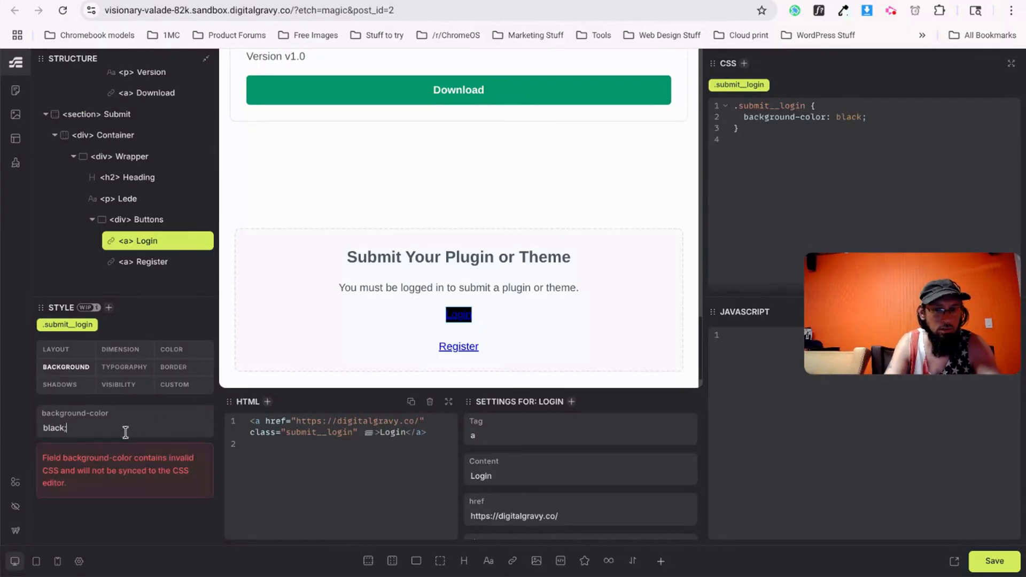
key("BackSpace")
left_click(114, 368)
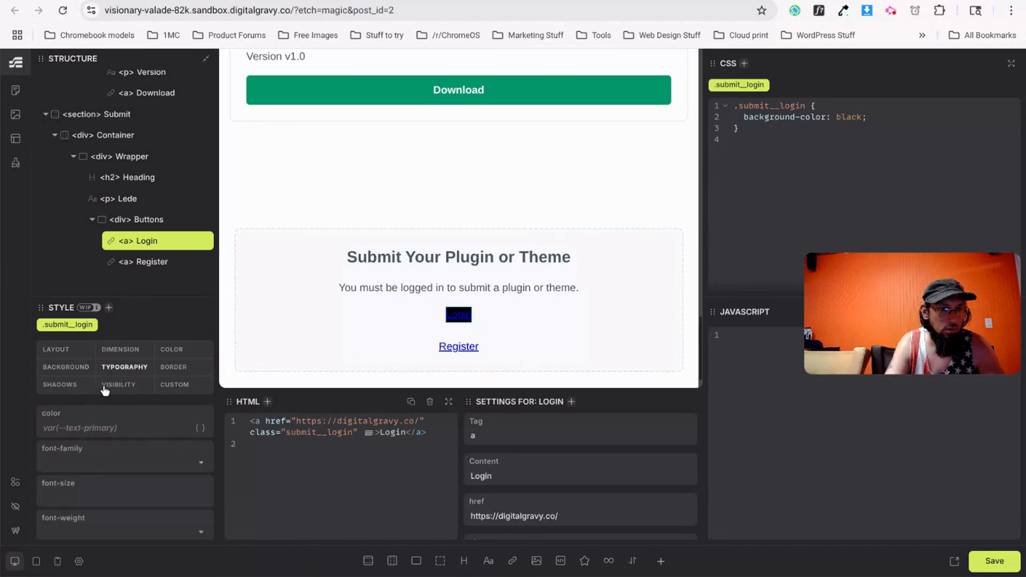
Make the Login text white and add the 'button' class to Login and Register.
type("white")
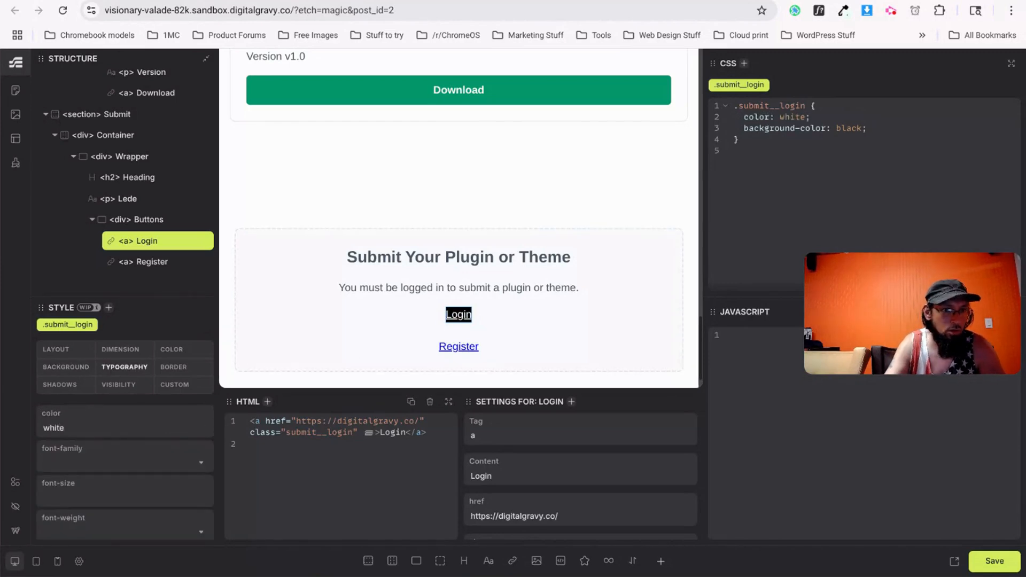
scroll(83, 488, "down", 2)
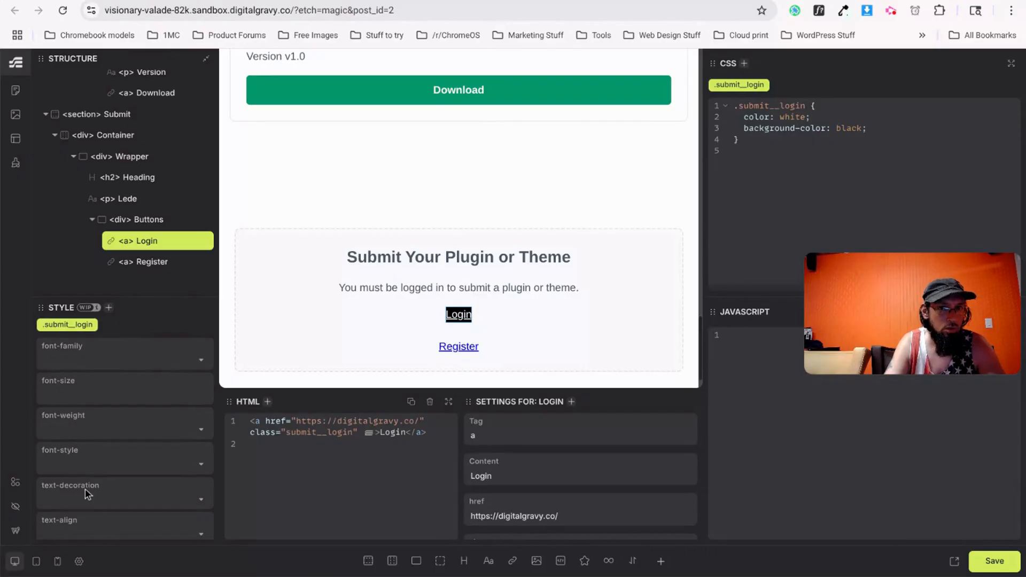
scroll(85, 489, "up", 2)
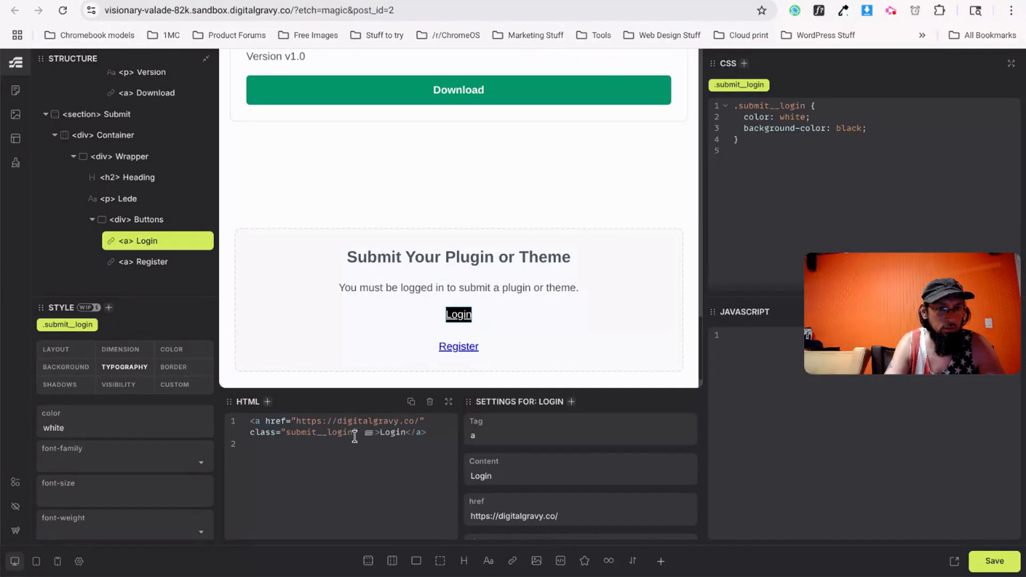
type("button")
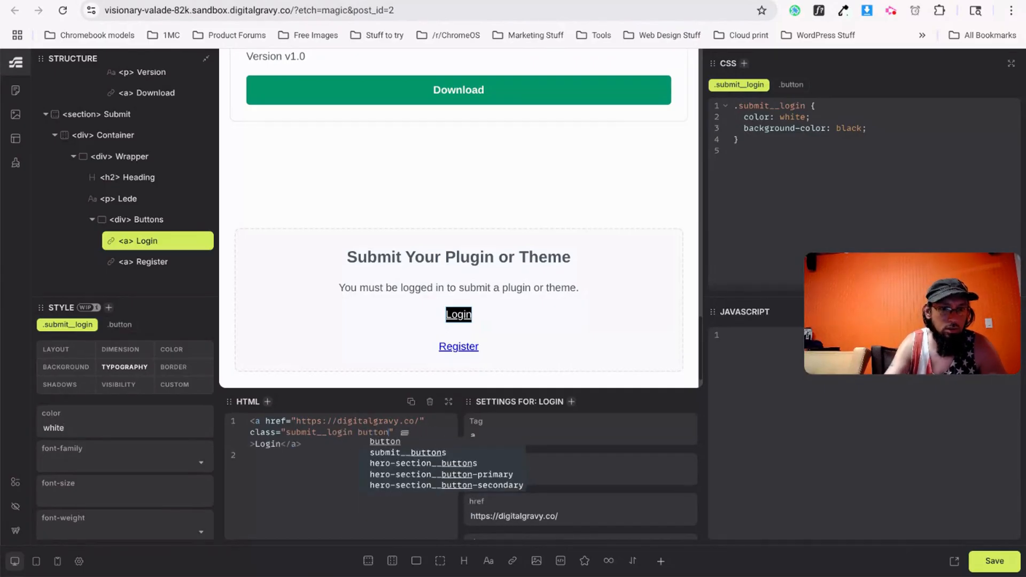
left_click(465, 346)
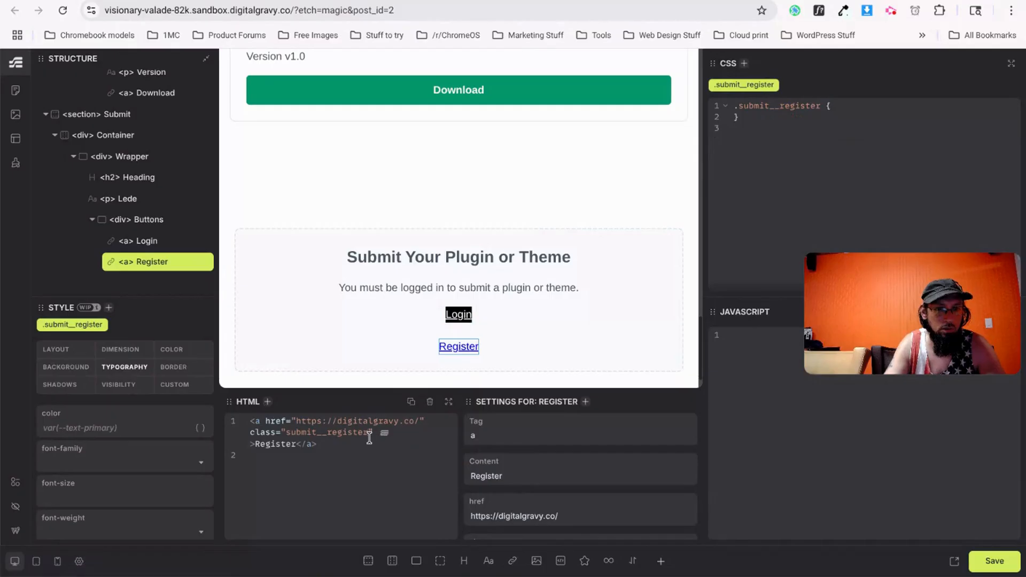
type("button")
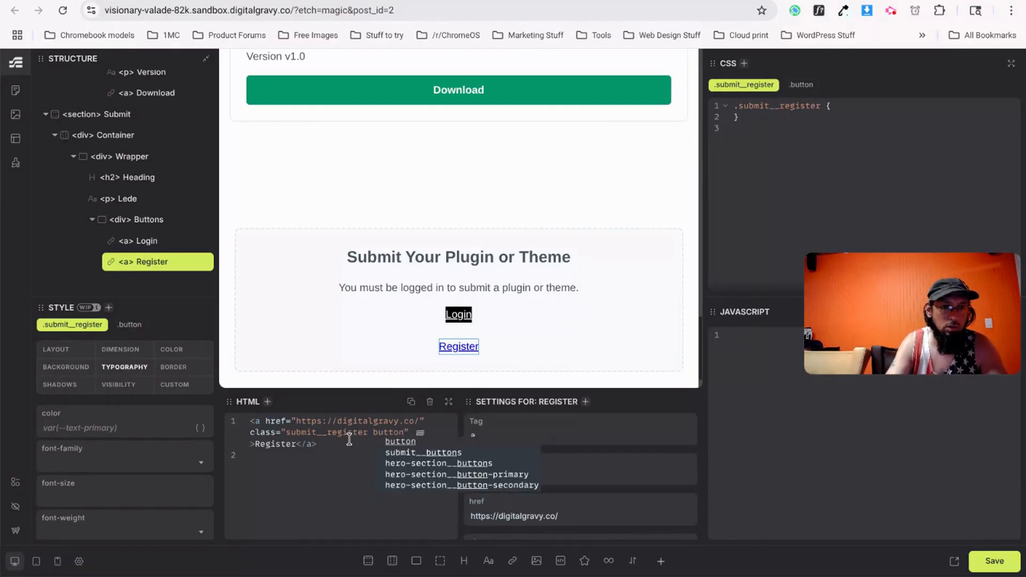
Style the shared button class with centred text and text-decoration: none.
left_click(797, 87)
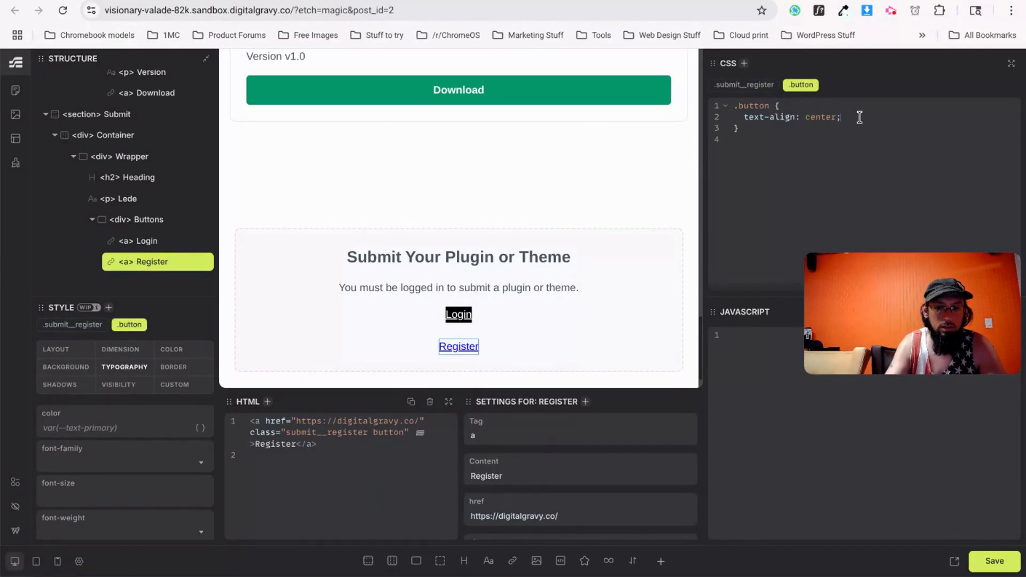
type("text0")
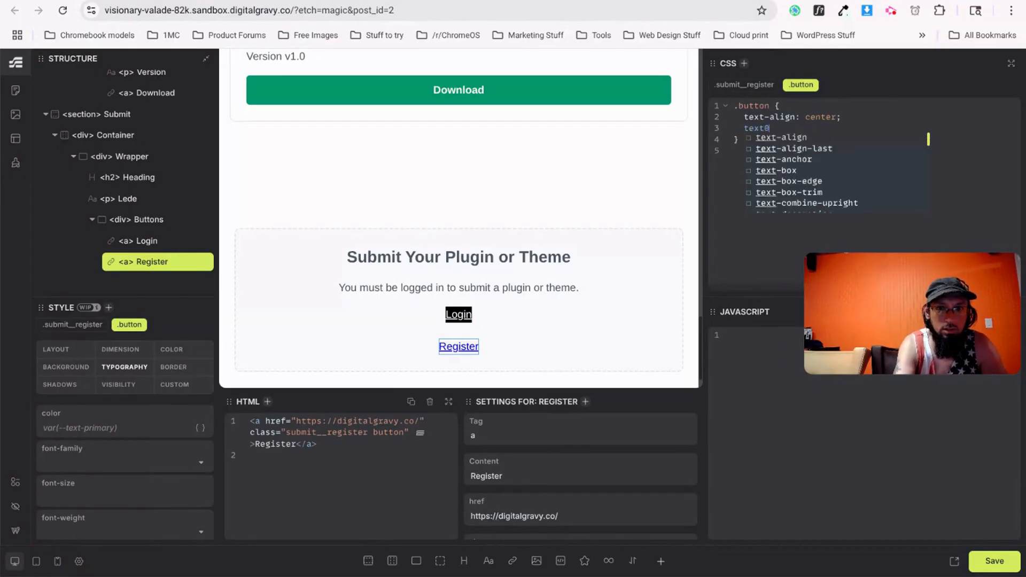
key("BackSpace")
type("-deco")
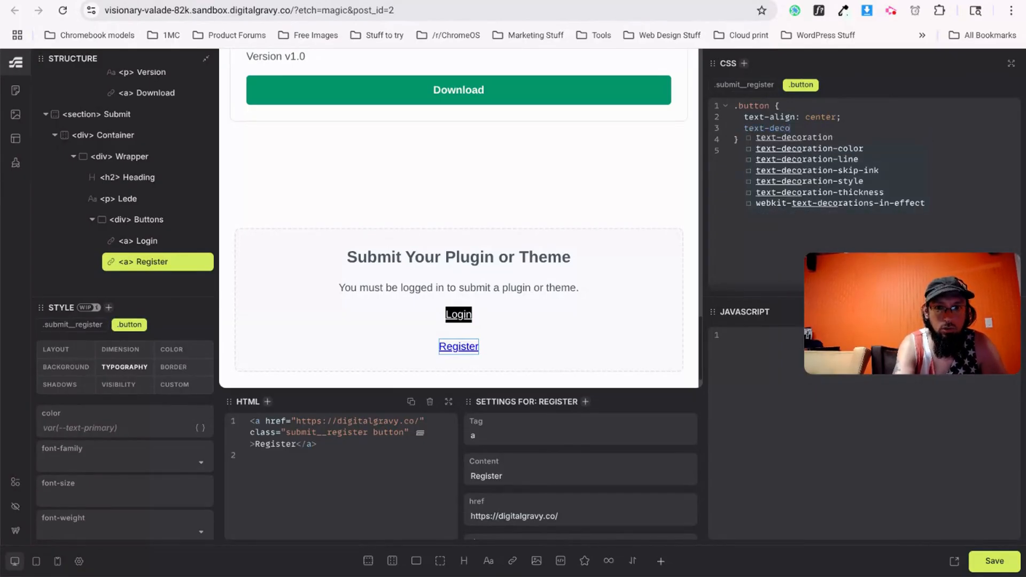
type("ration : none;")
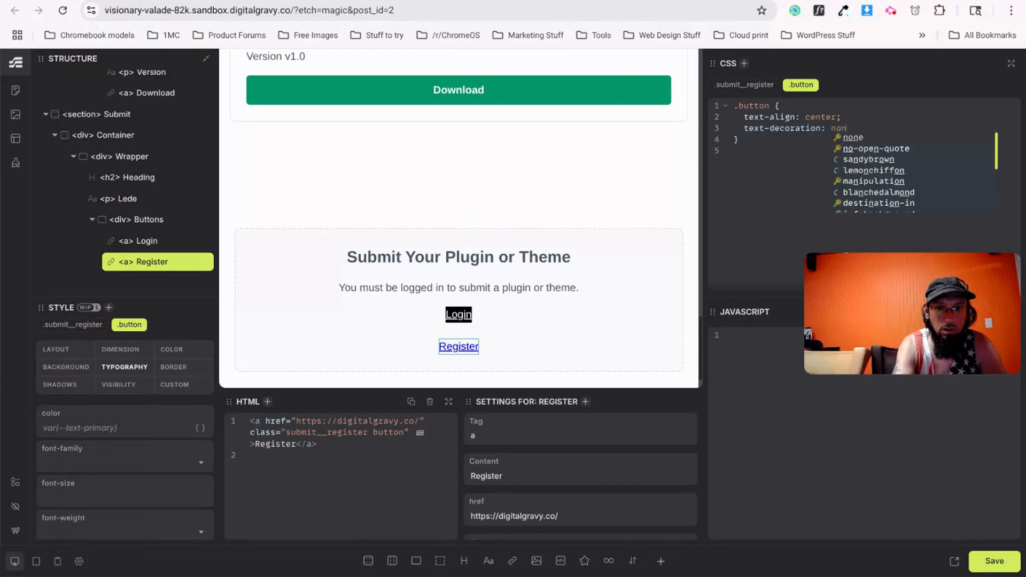
scroll(477, 202, "up", 4)
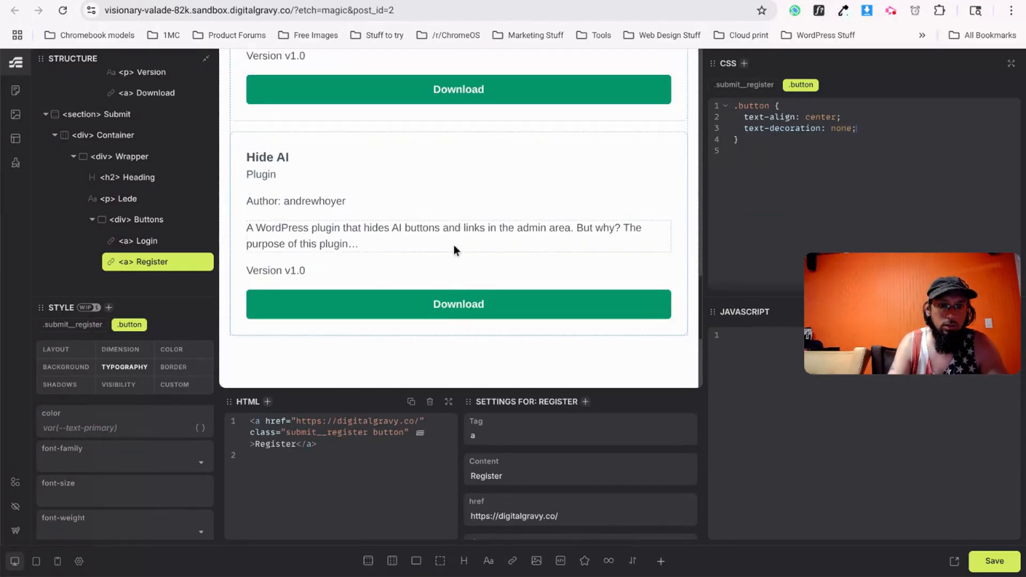
Remove the redundant text-decoration declarations from the Download and both hero button rules.
left_click(469, 307)
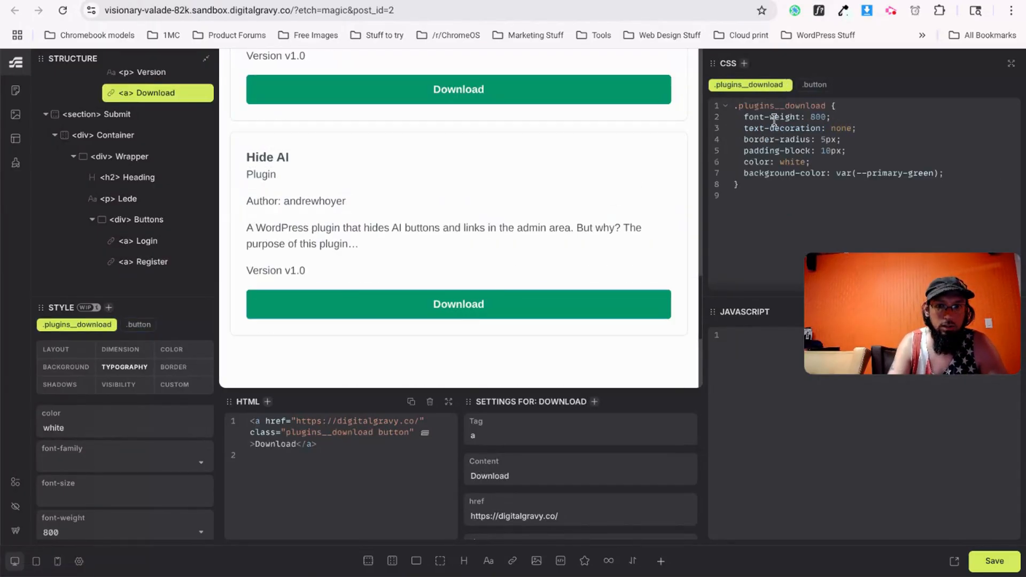
key("BackSpace")
key("BackSpace")
key("BackSpace")
key("BackSpace")
key("BackSpace")
key("BackSpace")
key("BackSpace")
key("BackSpace")
key("BackSpace")
key("BackSpace")
key("BackSpace")
key("BackSpace")
key("BackSpace")
key("BackSpace")
key("BackSpace")
key("BackSpace")
key("BackSpace")
key("BackSpace")
key("BackSpace")
key("BackSpace")
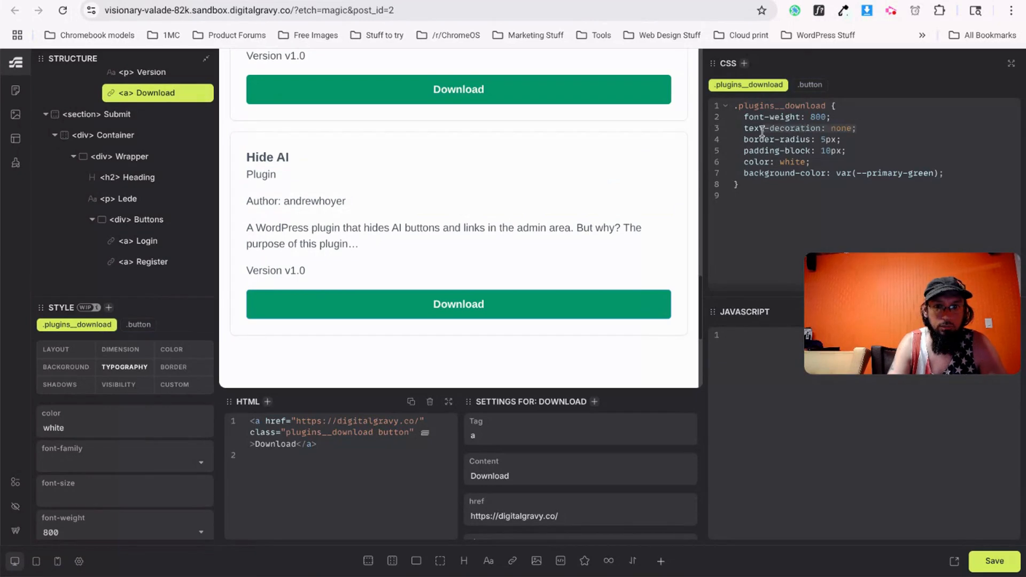
type("t")
key("BackSpace")
key("BackSpace")
key("BackSpace")
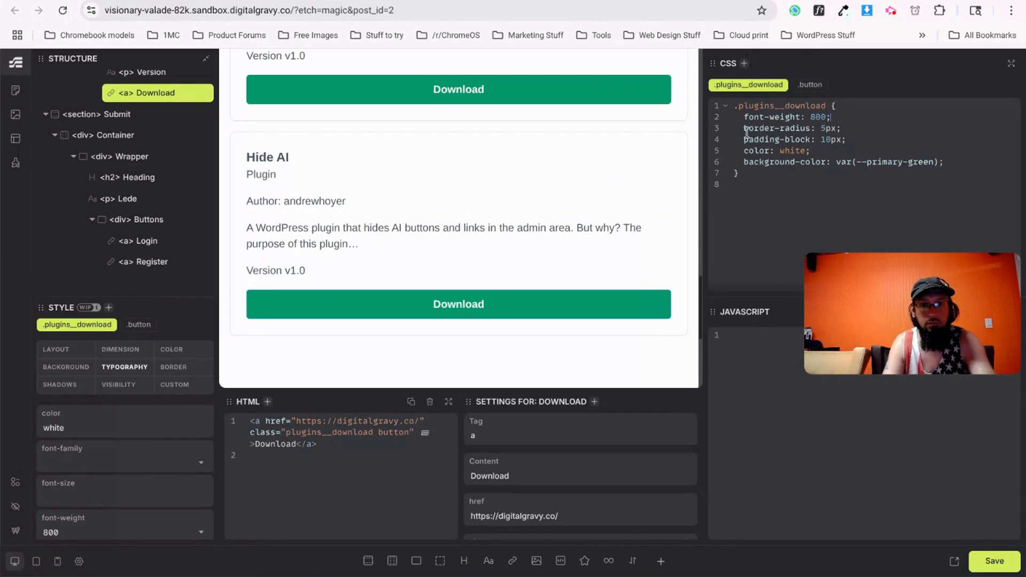
scroll(461, 226, "up", 1)
scroll(461, 226, "up", 10)
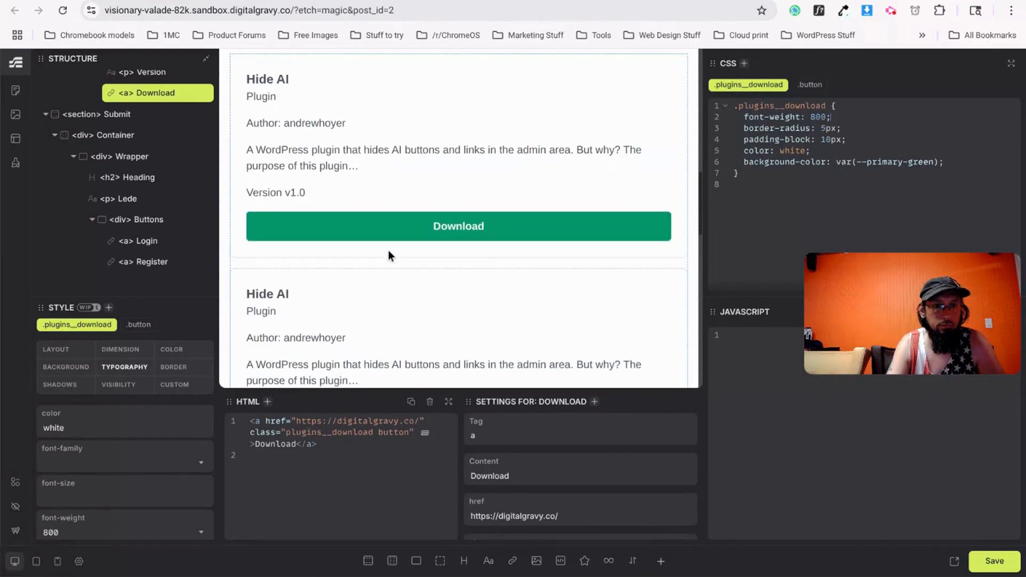
left_click(438, 213)
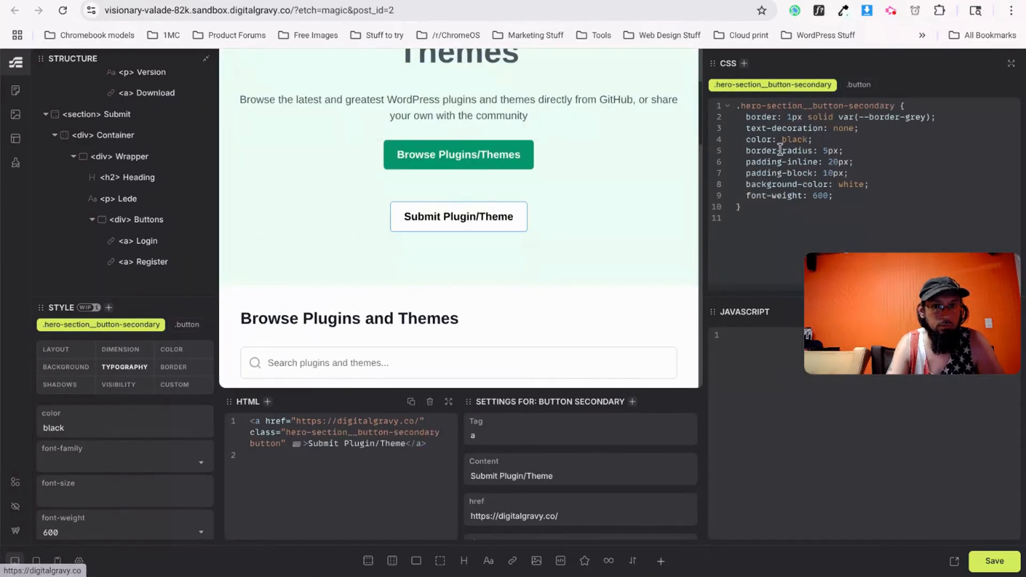
left_click_drag(745, 128, 869, 128)
key("BackSpace")
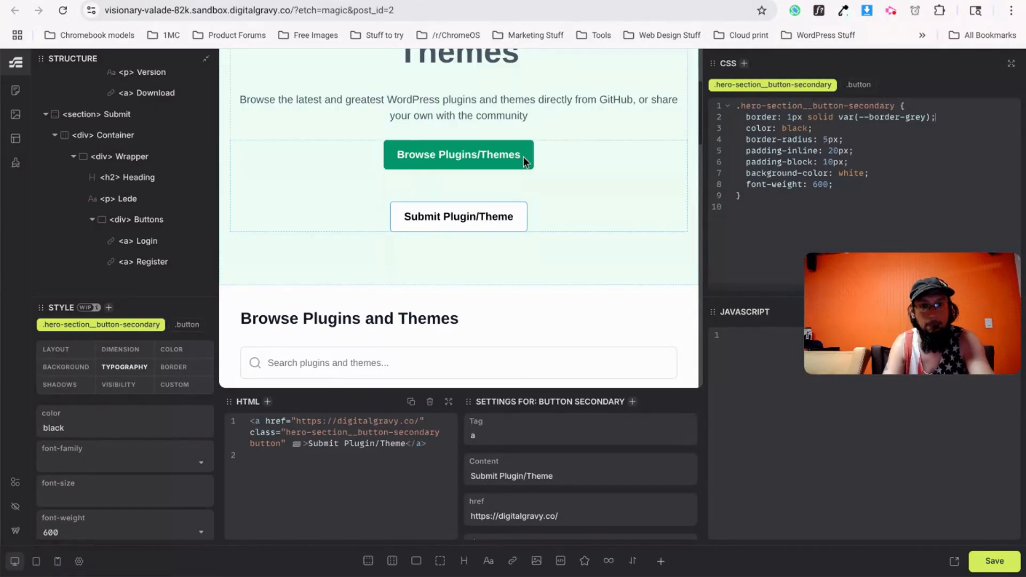
left_click(489, 151)
left_click_drag(746, 128, 874, 129)
key("BackSpace")
key("BackSpace")
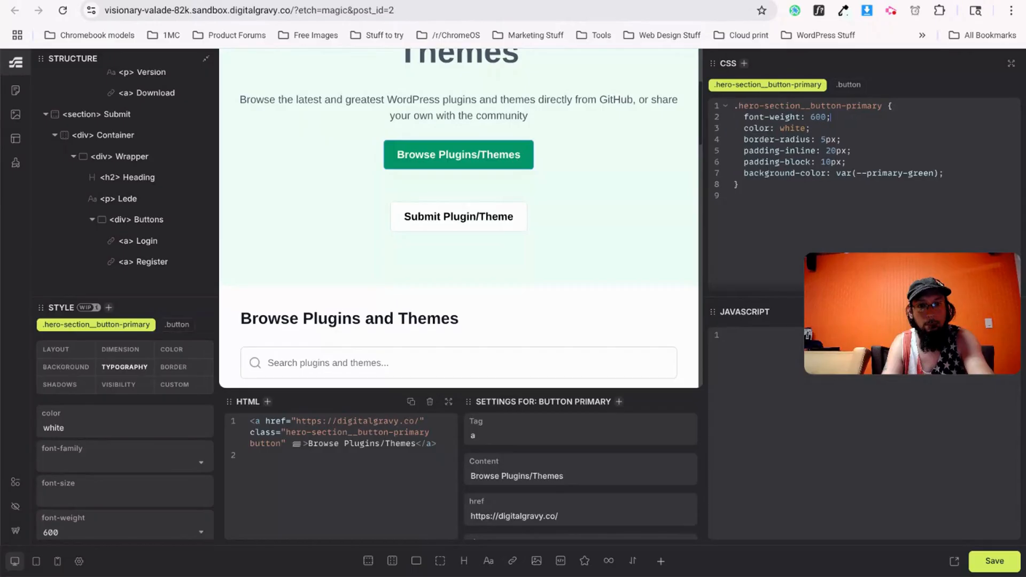
Move the 20px/10px padding from the primary hero button rule into the button class.
scroll(506, 254, "down", 10)
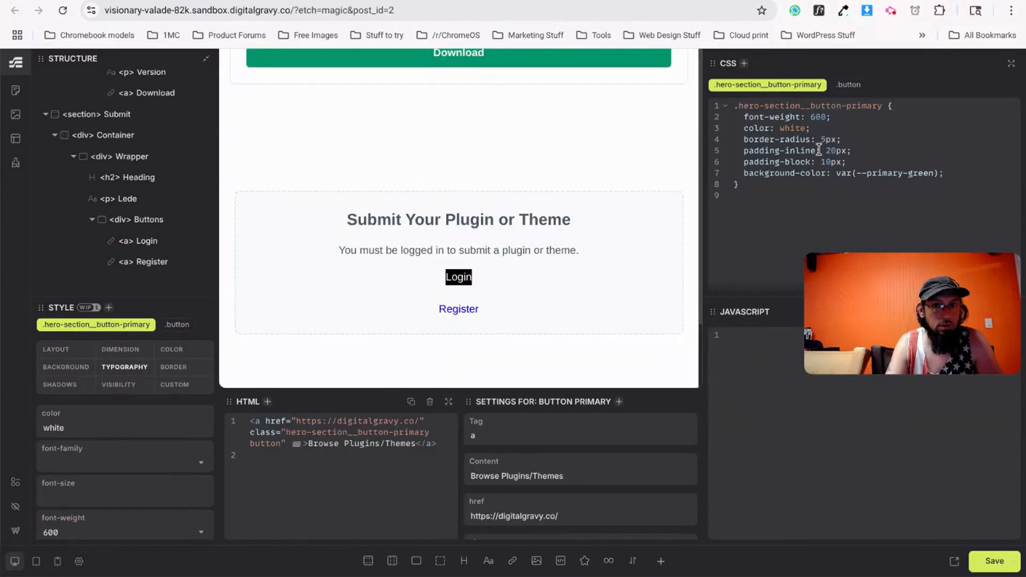
left_click(844, 89)
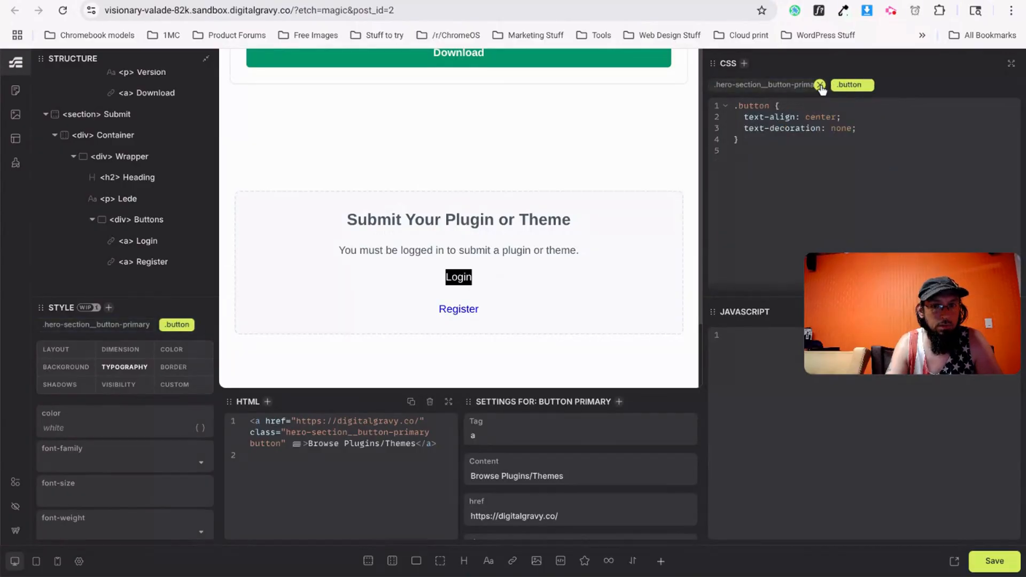
left_click(760, 86)
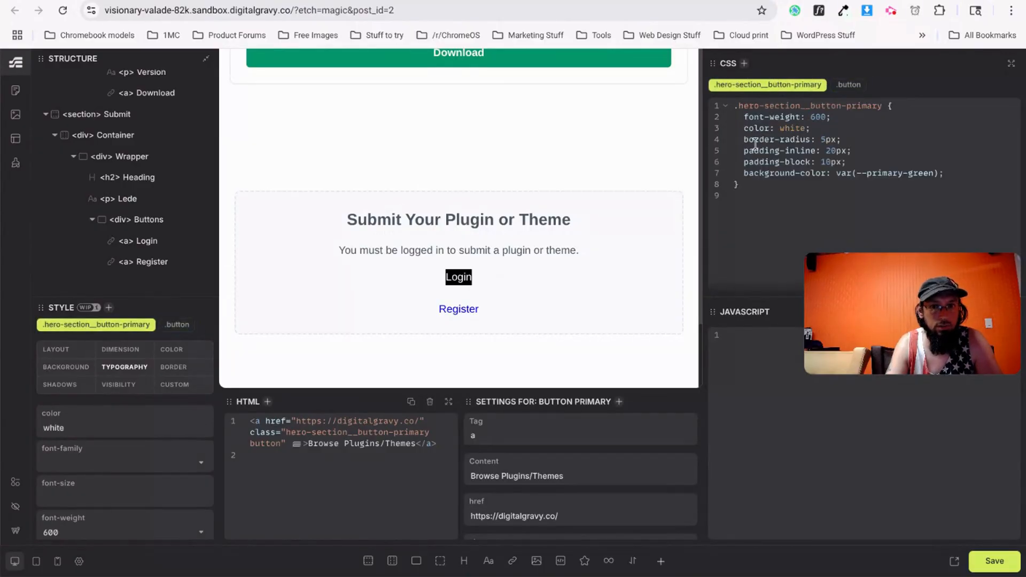
left_click(762, 150)
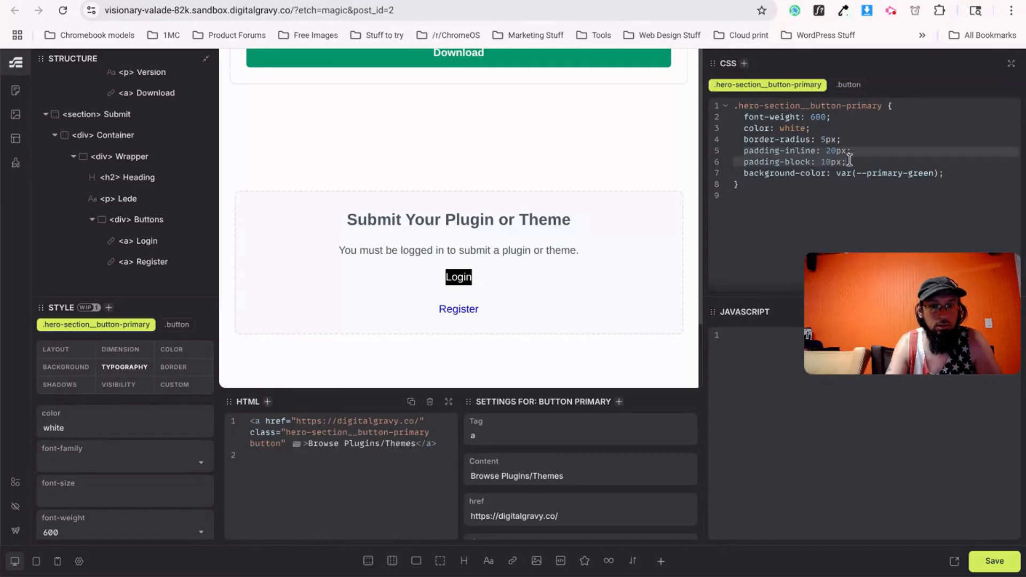
key("BackSpace")
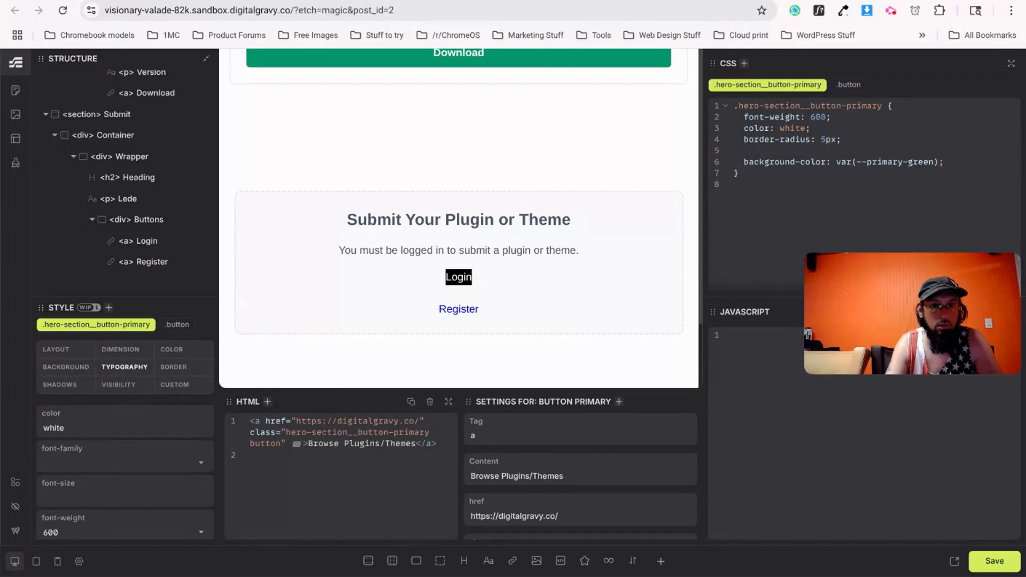
left_click(848, 84)
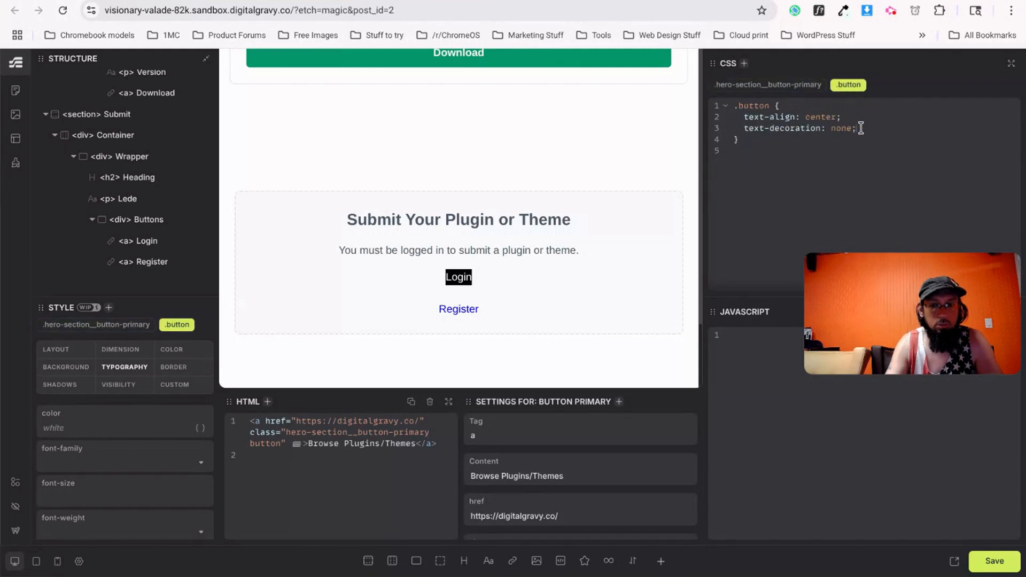
type("padding-inline: 20px; padding-block: 10px;")
scroll(502, 226, "up", 5)
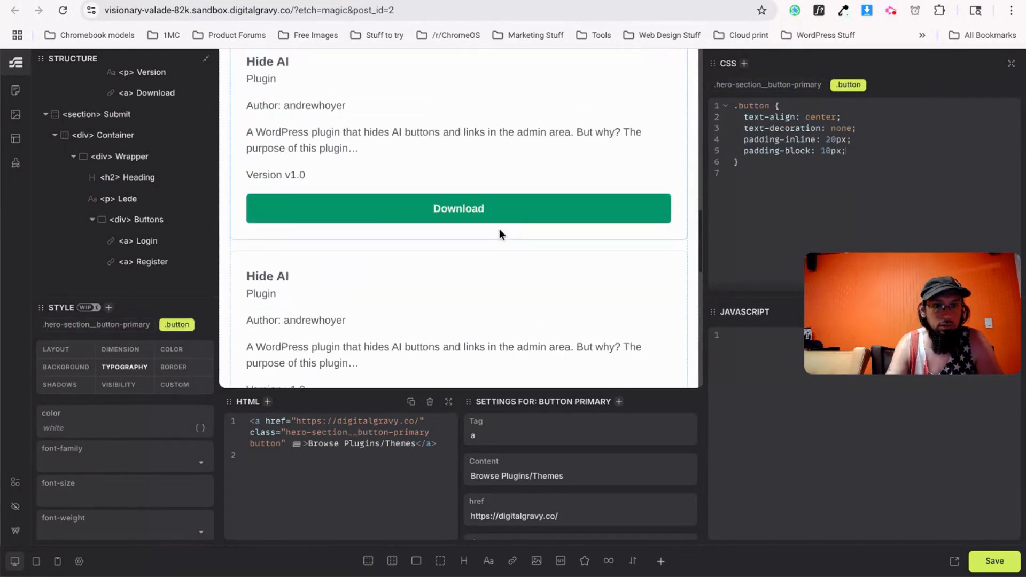
scroll(499, 229, "up", 5)
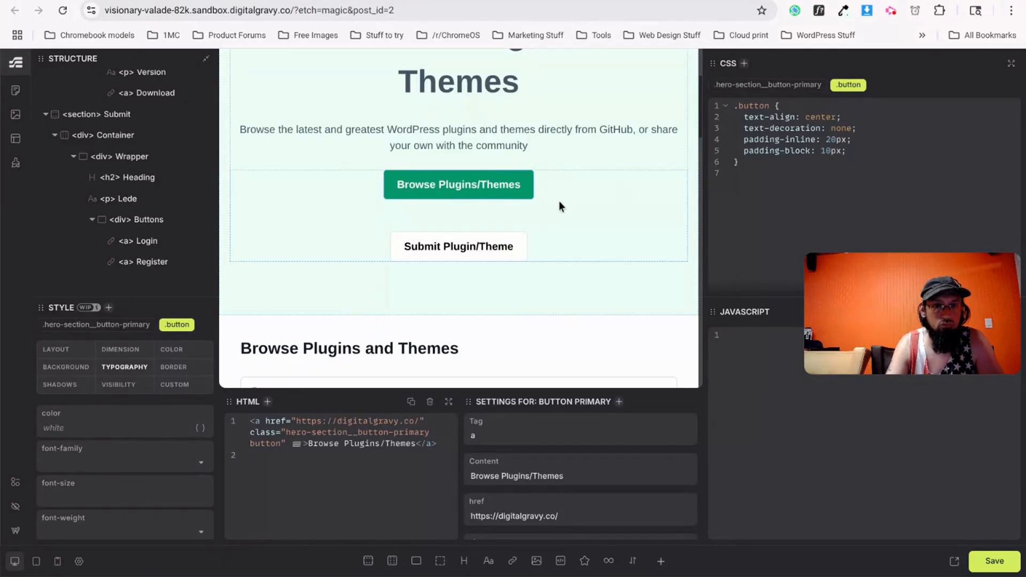
Delete the duplicate padding from the secondary hero and Download button rules.
left_click(495, 249)
left_click_drag(742, 149, 849, 162)
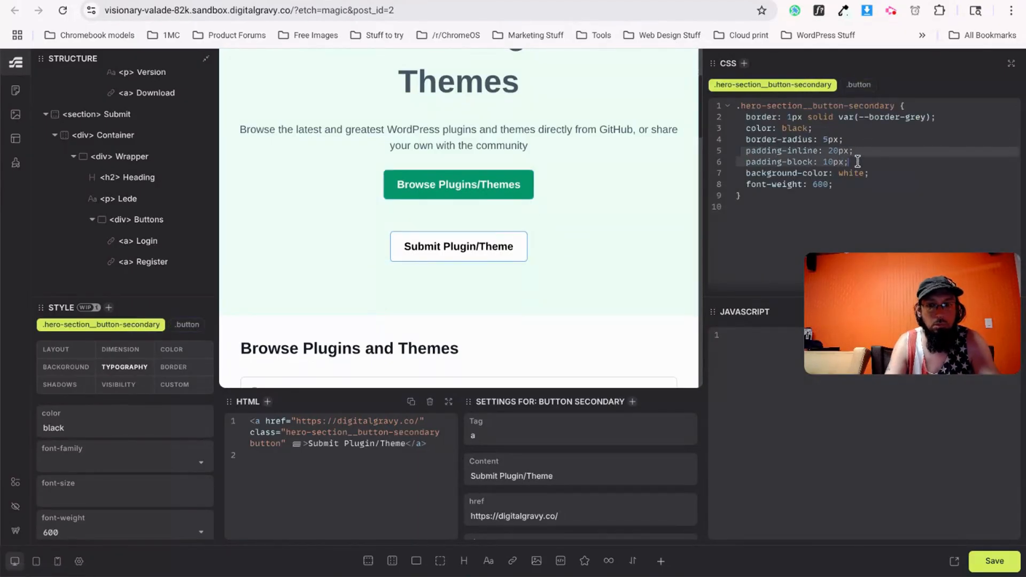
key("BackSpace")
scroll(360, 287, "down", 10)
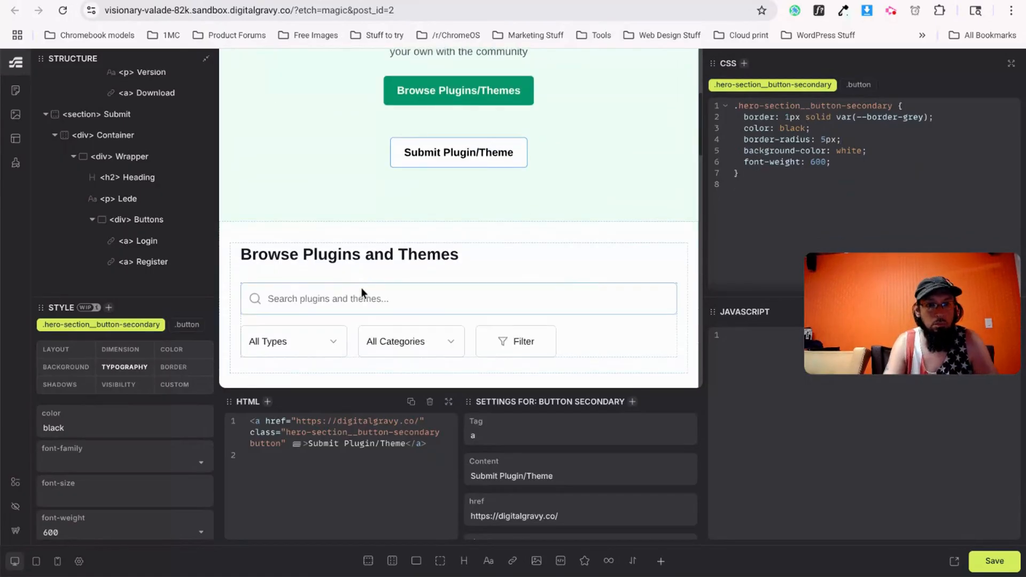
left_click(427, 230)
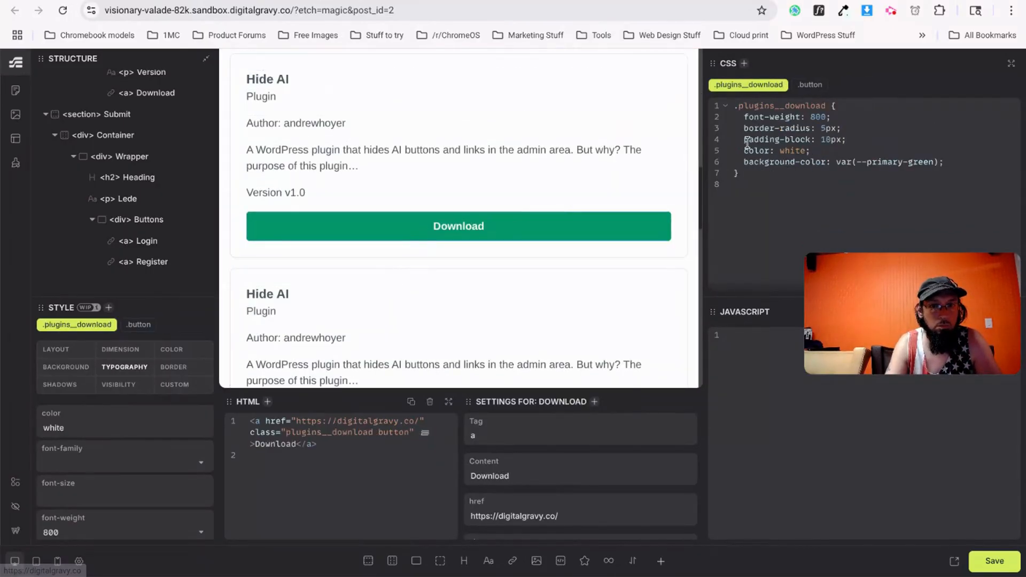
left_click_drag(827, 133, 873, 135)
key("BackSpace")
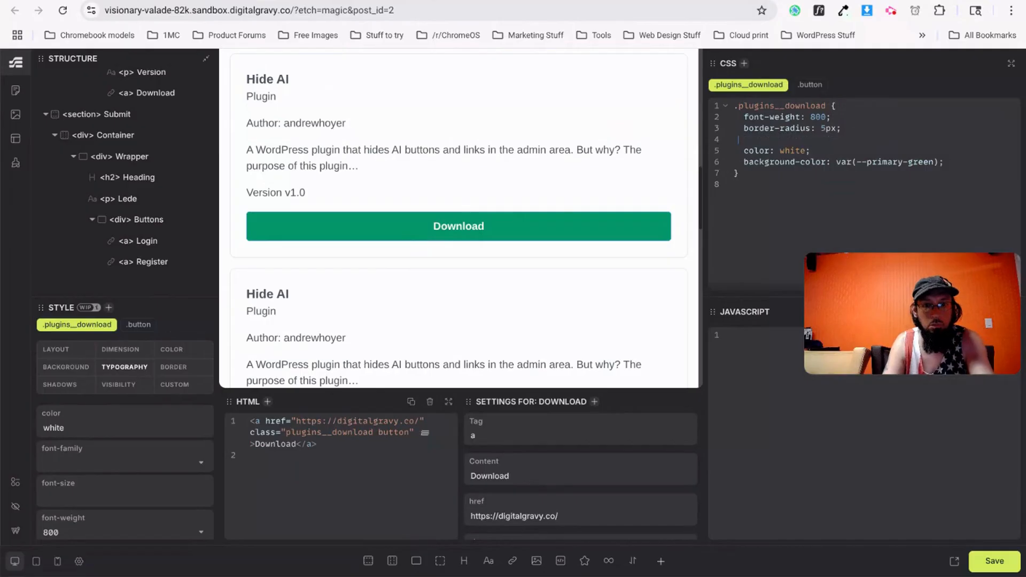
key("BackSpace")
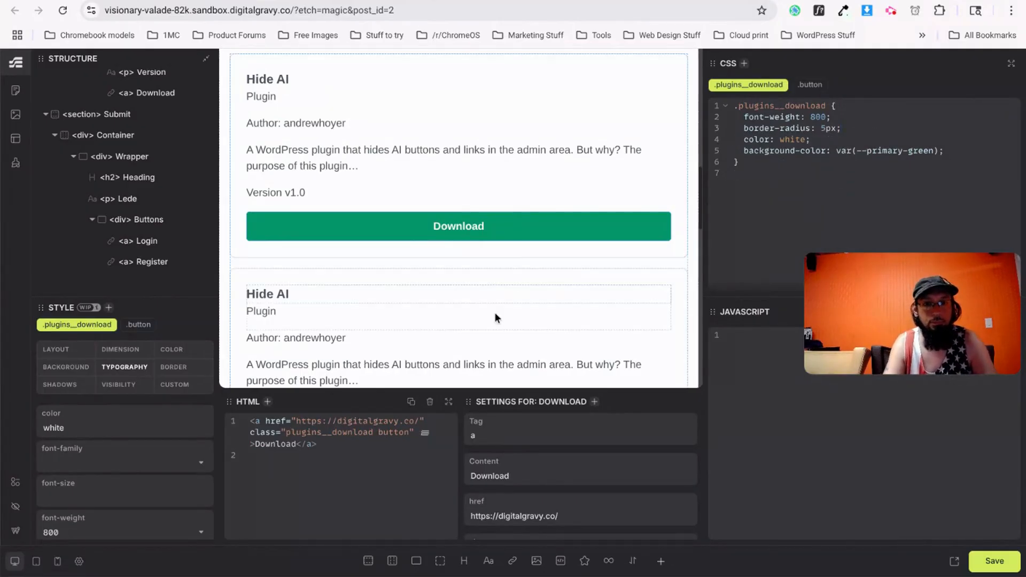
scroll(494, 312, "down", 5)
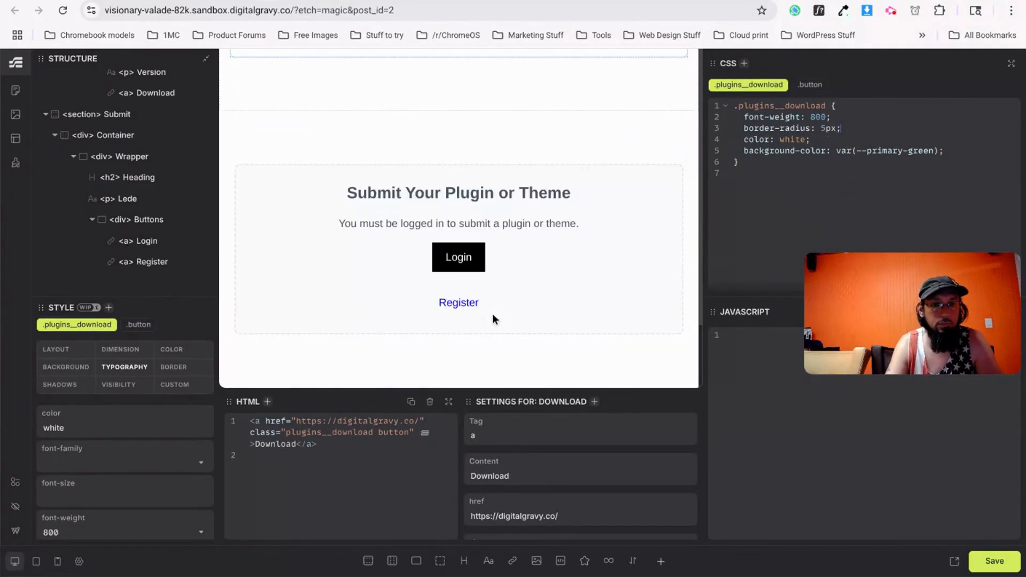
left_click(461, 303)
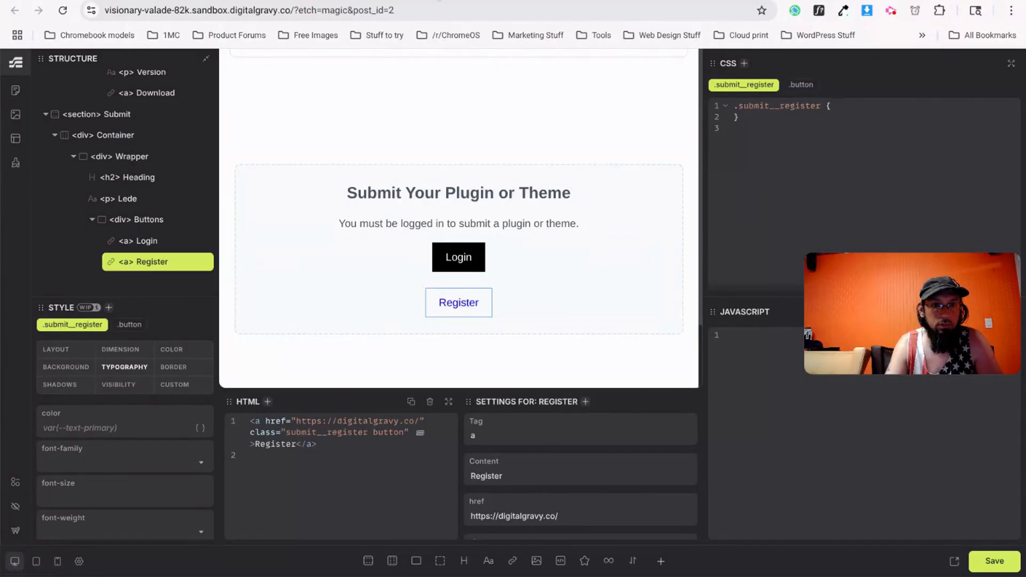
left_click(440, 0)
Compare the Submit buttons with the v0.dev design, then return to Etch.
scroll(412, 320, "up", 1)
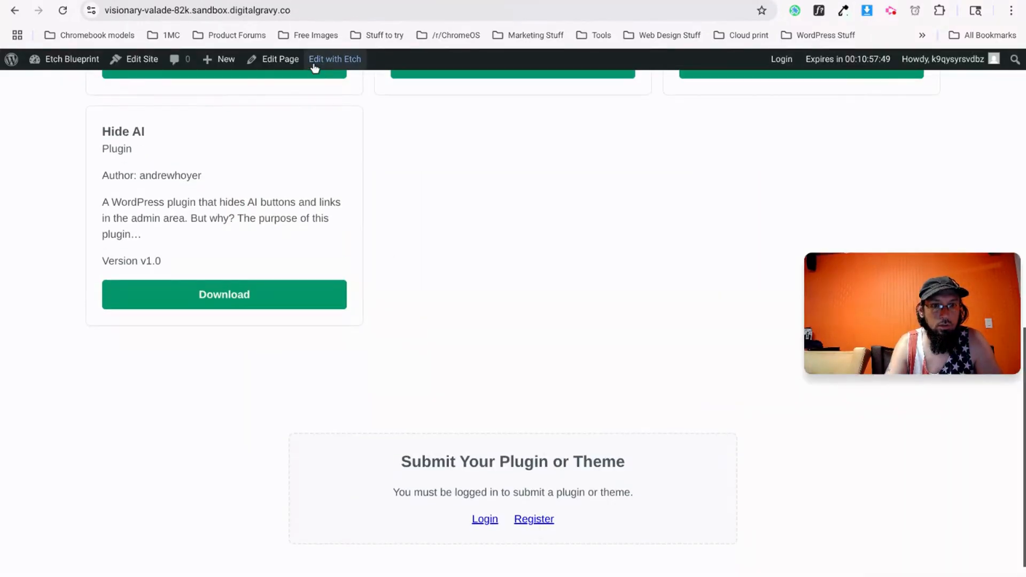
left_click(295, 0)
left_click(203, 0)
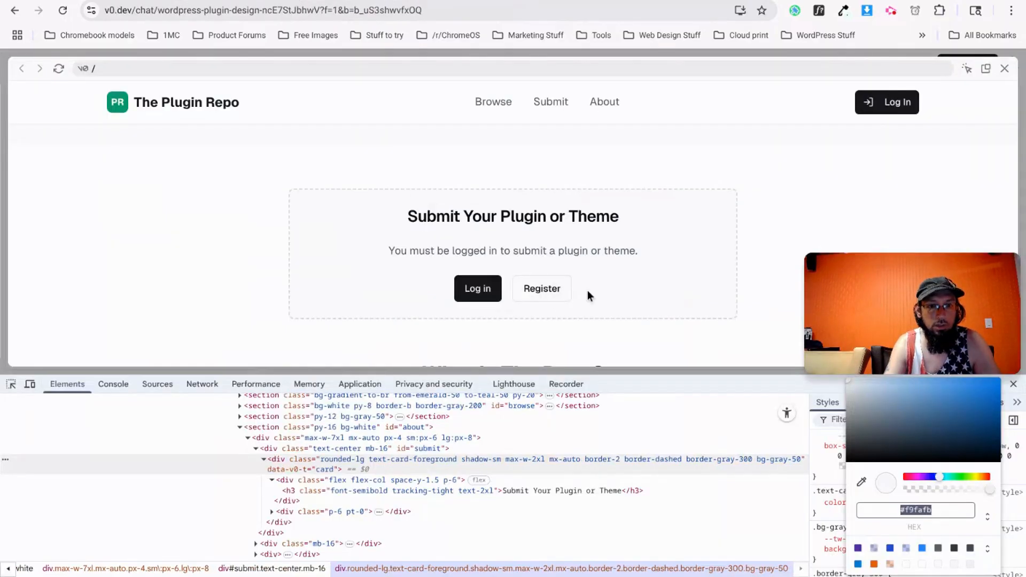
key("ctrl+Tab")
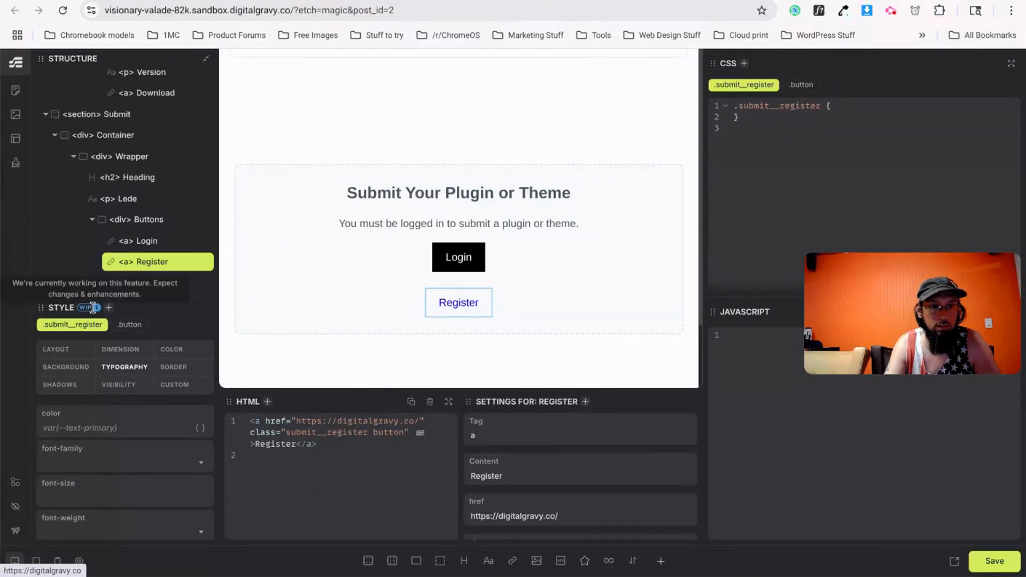
Give Register a white background, 1px solid var(--border-grey) border and black text.
left_click(67, 369)
type("white")
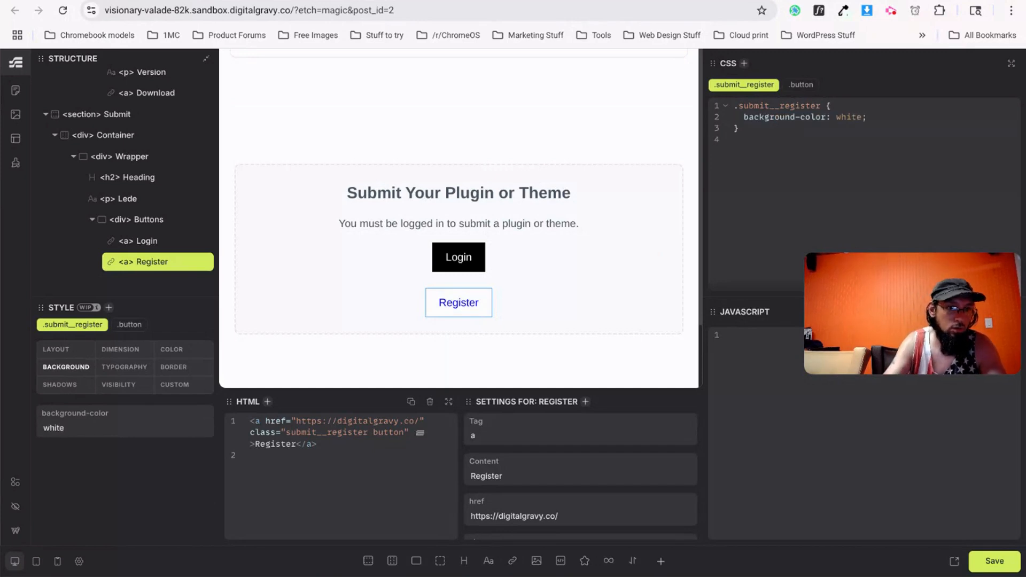
left_click(173, 367)
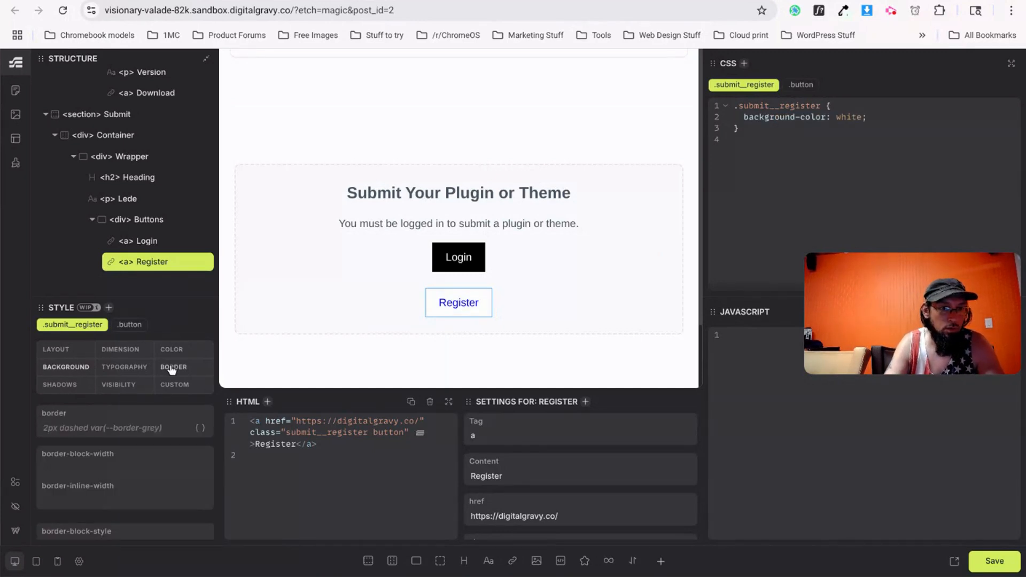
type("1px solid")
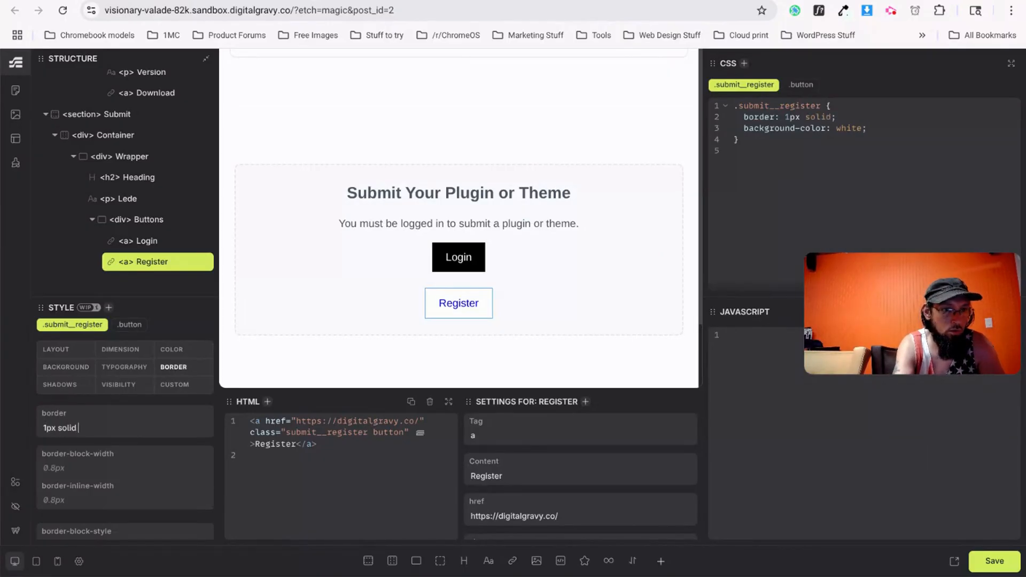
type(" --border-grey")
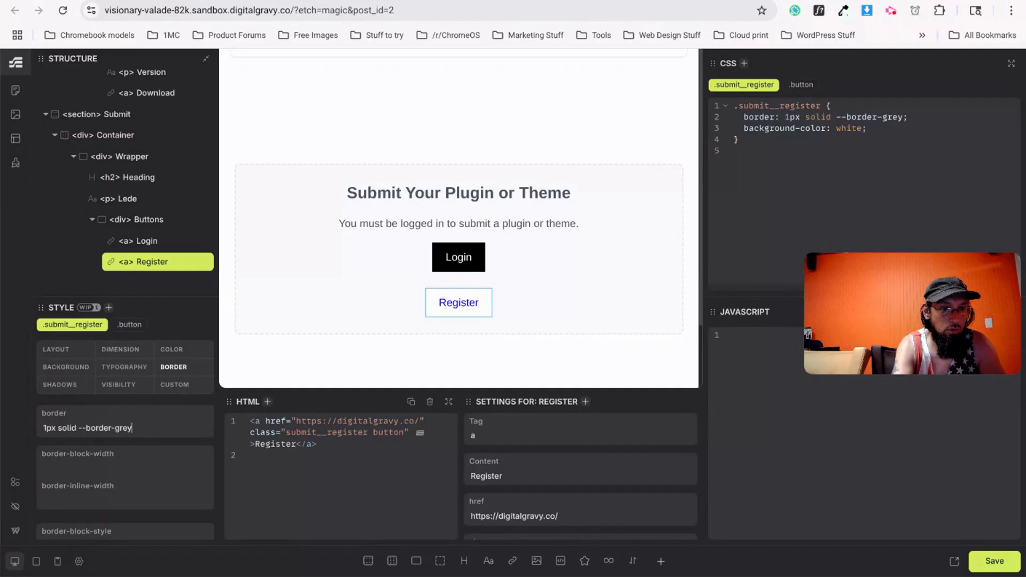
key("Return")
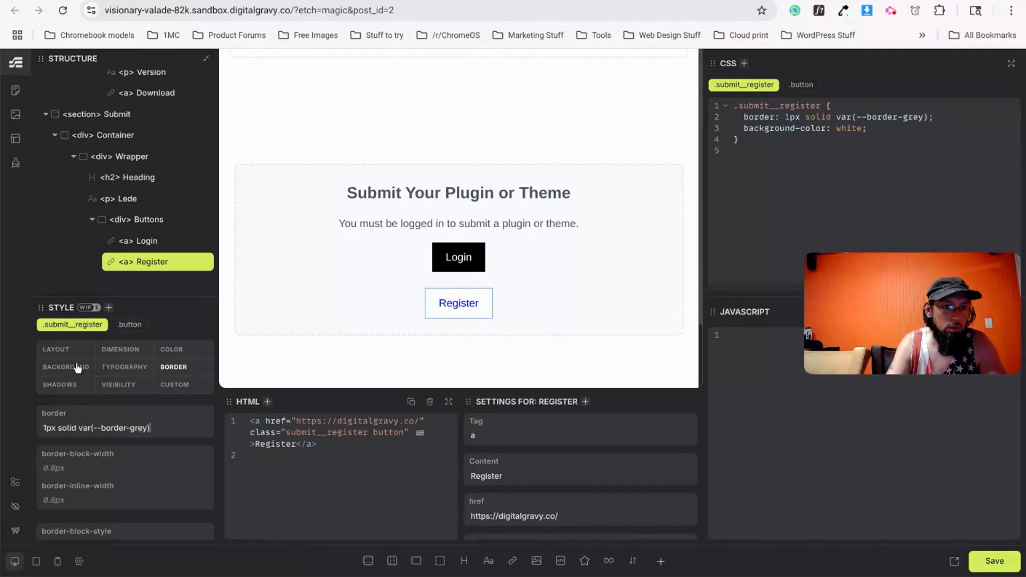
left_click(120, 373)
left_click(81, 427)
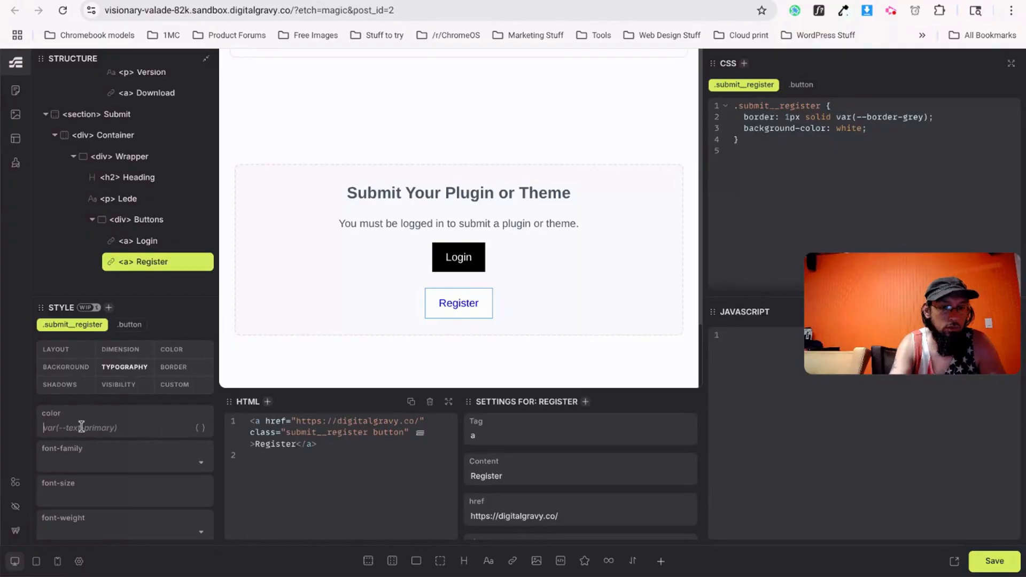
type("white")
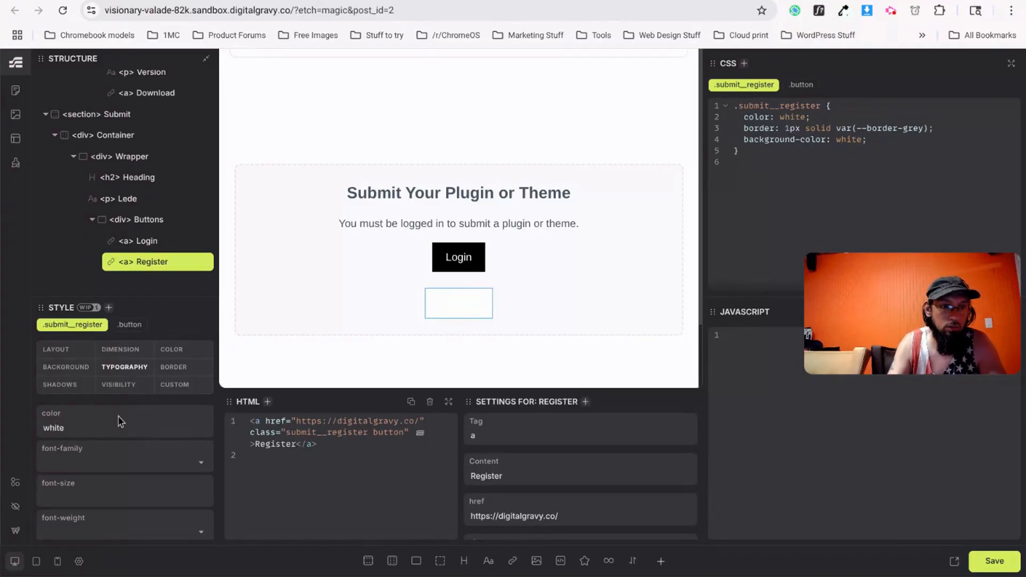
key("BackSpace")
key("BackSpace")
type("black")
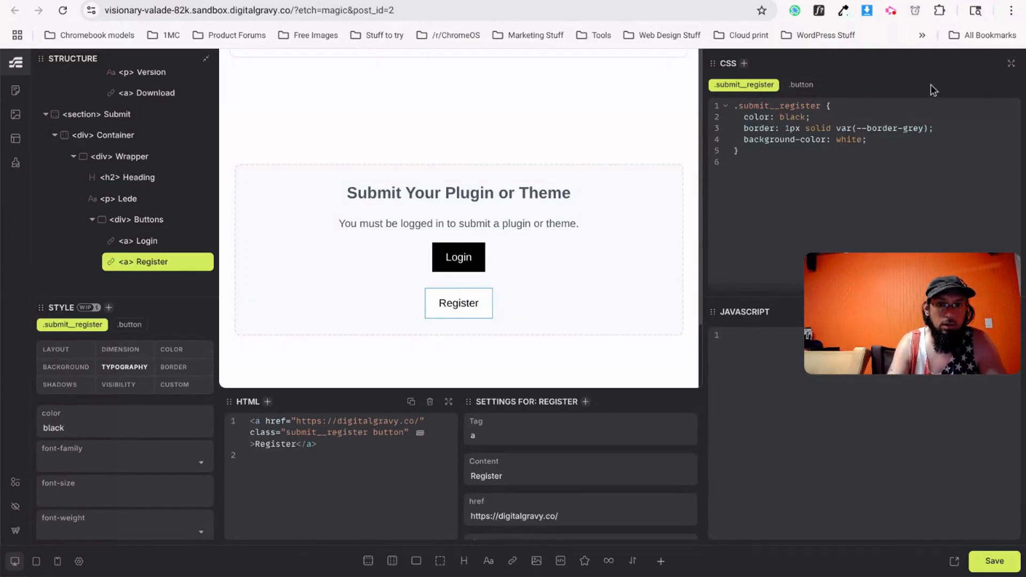
Set the shared button class's border-radius to 5px.
left_click(801, 84)
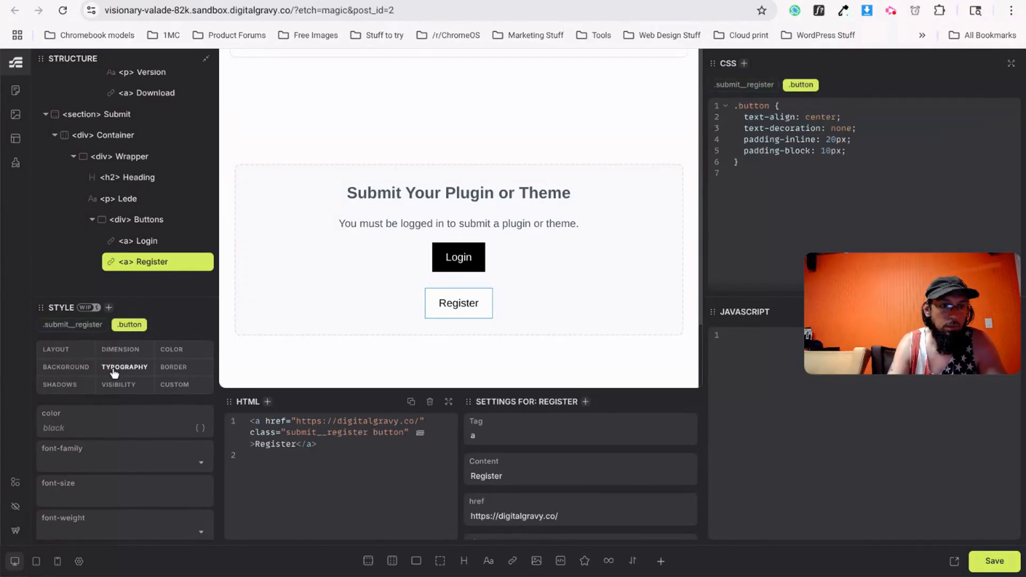
left_click(175, 367)
scroll(124, 465, "down", 3)
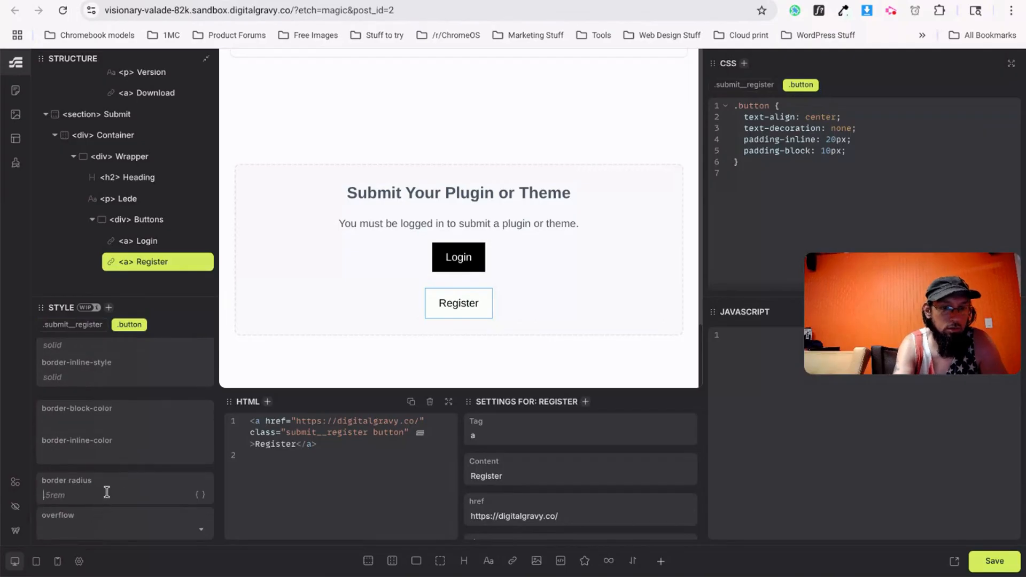
type("5px")
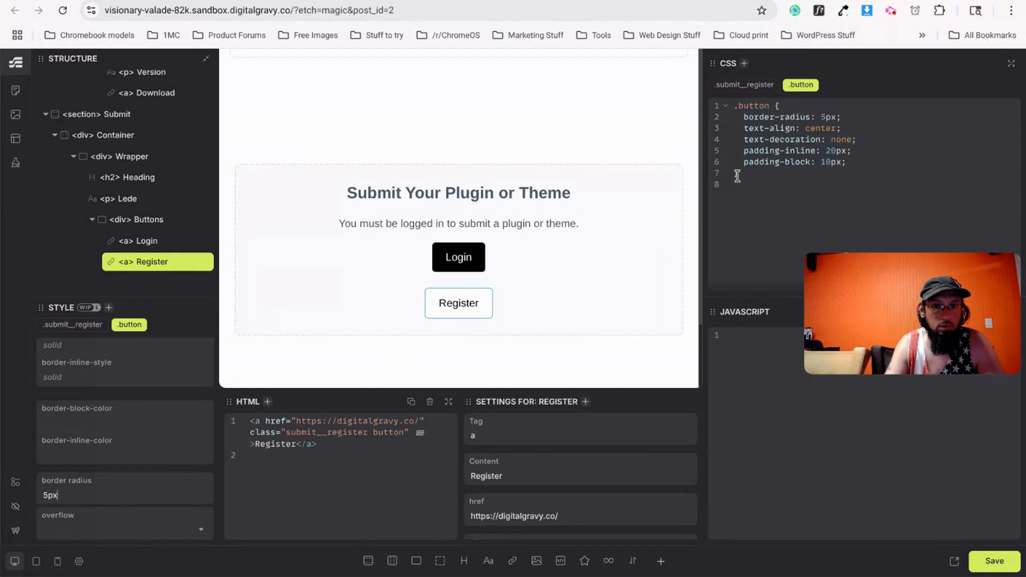
scroll(479, 251, "up", 3)
scroll(479, 251, "up", 1)
Delete the 5px border-radius lines from the Download, primary and secondary hero button rules.
left_click(476, 214)
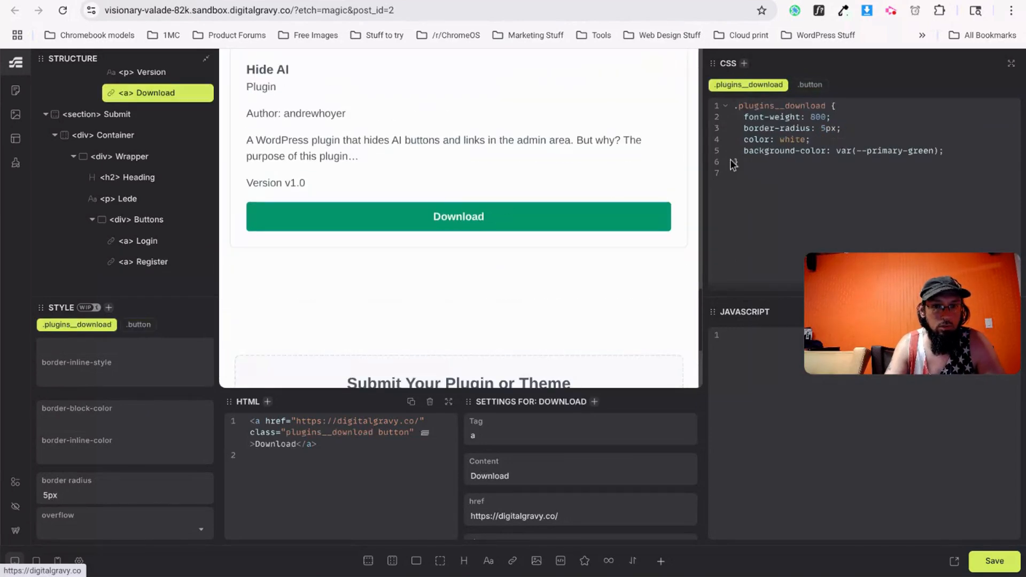
left_click_drag(745, 128, 864, 129)
key("BackSpace")
key("BackSpace")
key("BackSpace")
scroll(375, 280, "up", 5)
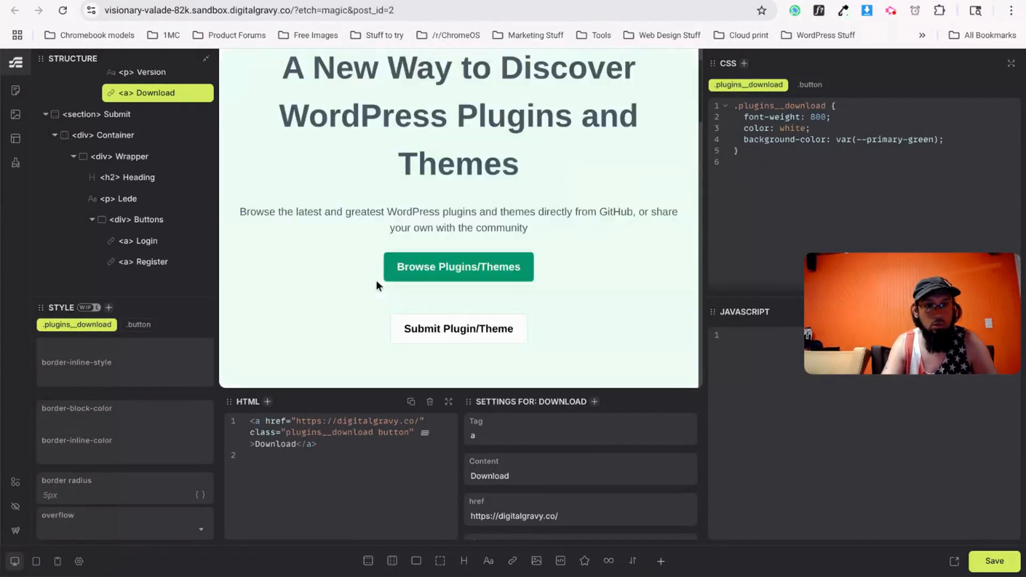
left_click(437, 321)
left_click_drag(743, 139, 851, 140)
key("BackSpace")
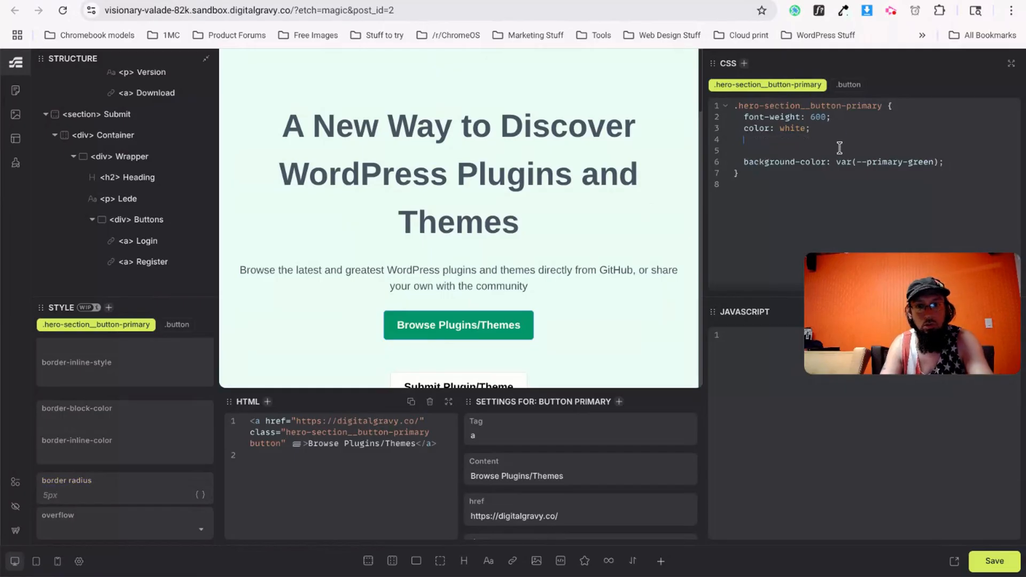
key("Delete")
key("BackSpace")
key("BackSpace")
scroll(527, 297, "down", 3)
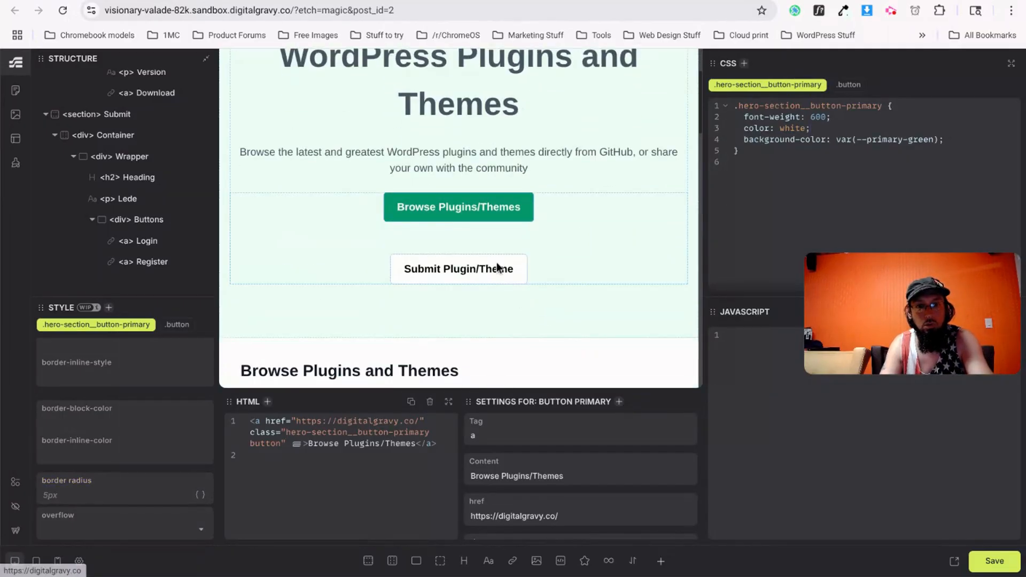
left_click(457, 269)
left_click_drag(848, 137, 735, 141)
key("BackSpace")
key("BackSpace")
scroll(531, 281, "down", 5)
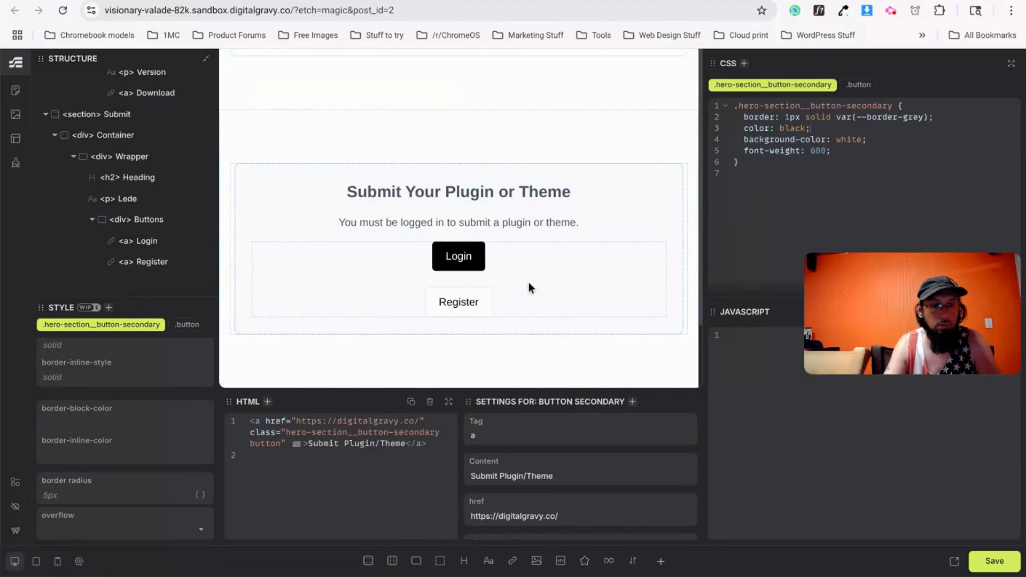
Save the page and reload the live site to check the buttons.
key("ctrl+s")
key("ctrl+Tab")
key("ctrl+r")
scroll(426, 354, "down", 1)
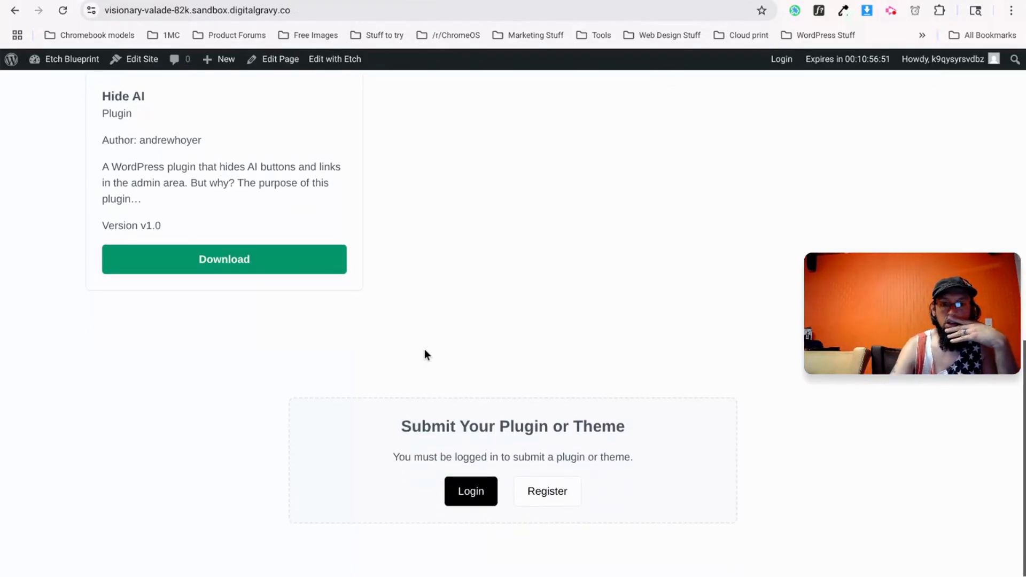
left_click(915, 11)
left_click(914, 12)
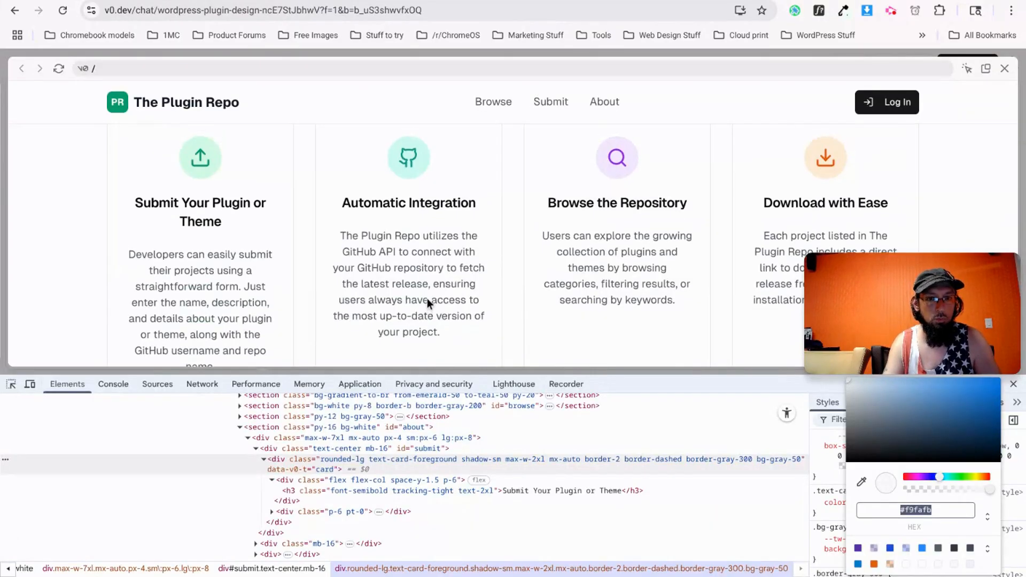
Scroll the v0.dev preview to look over the 'What Is The Repo?' section.
scroll(428, 298, "up", 1)
scroll(427, 298, "up", 1)
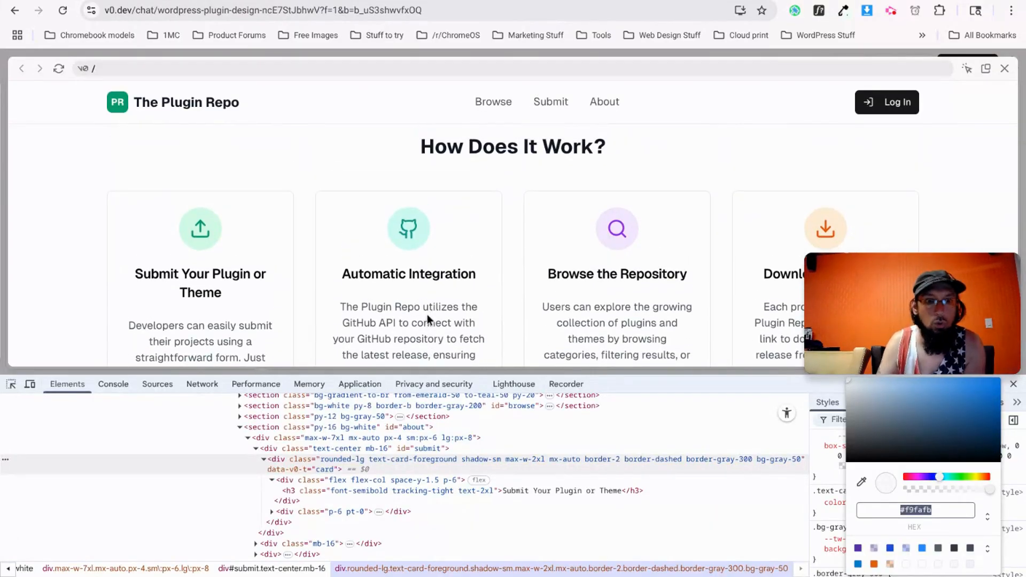
scroll(427, 314, "up", 3)
scroll(485, 303, "up", 3)
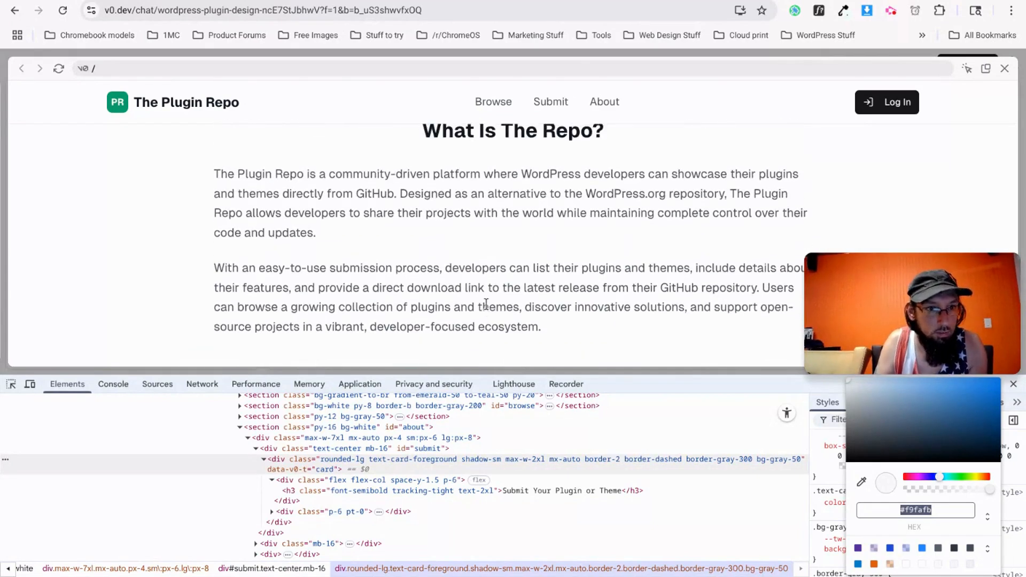
scroll(469, 314, "up", 2)
scroll(470, 314, "down", 2)
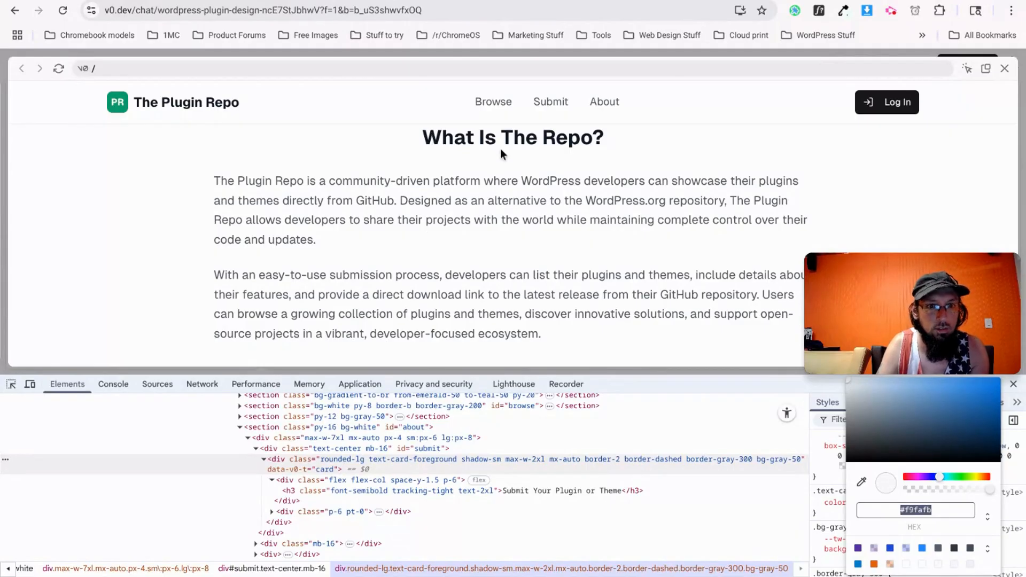
Return past the ChatGPT and sandbox site tabs to the Etch editor.
key("ctrl+shift+Tab")
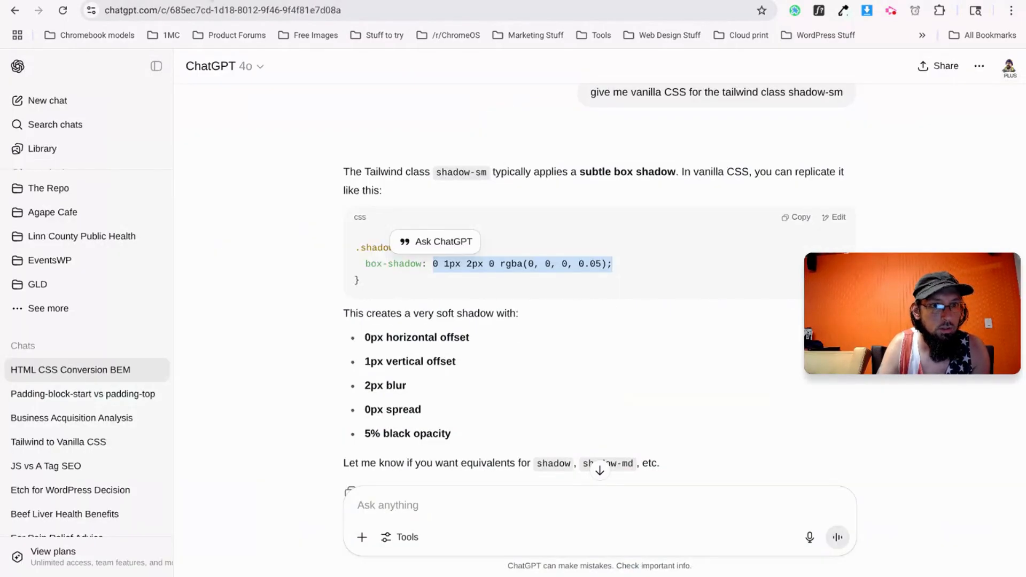
key("ctrl+shift+Tab")
key("ctrl+shift+Tab")
scroll(280, 318, "up", 5)
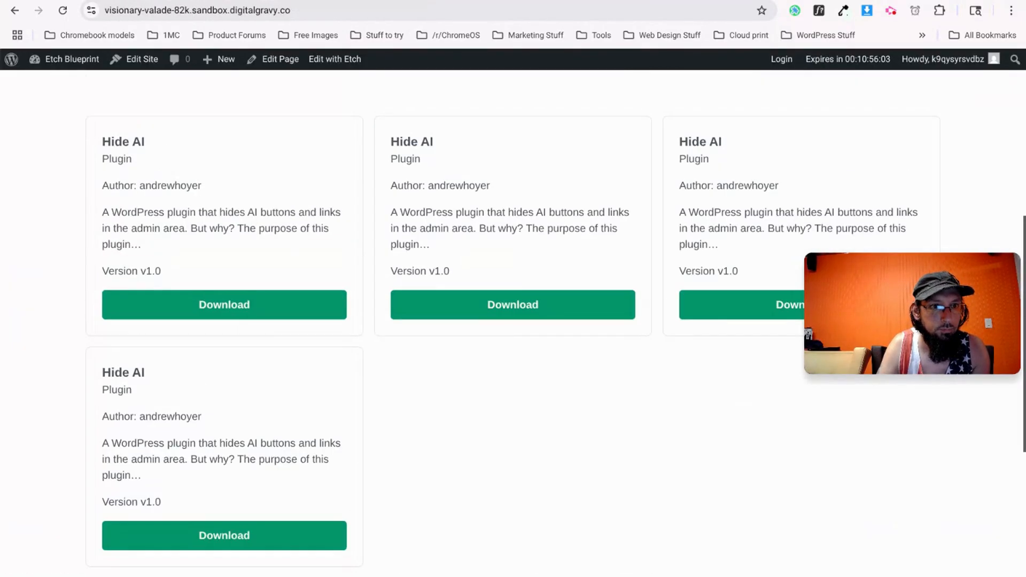
key("ctrl+shift+Tab")
scroll(40, 114, "up", 1)
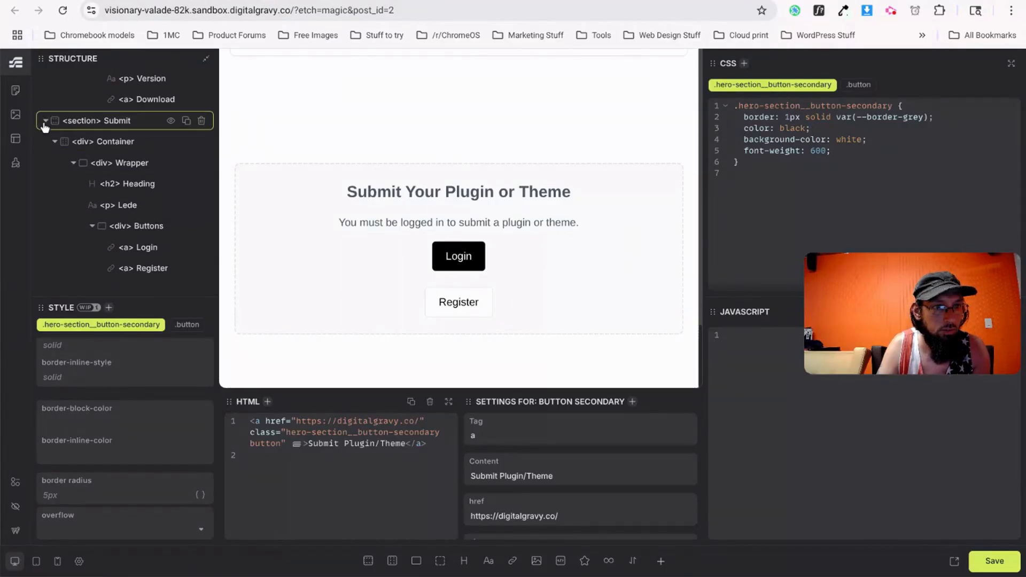
Add a new empty section to the page and collapse the Submit section.
left_click(45, 122)
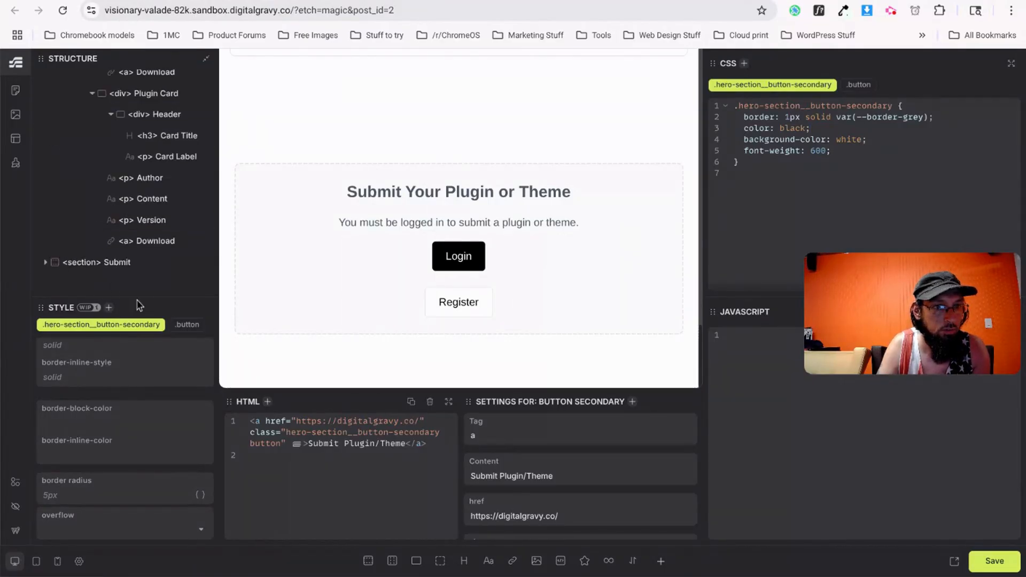
left_click(367, 560)
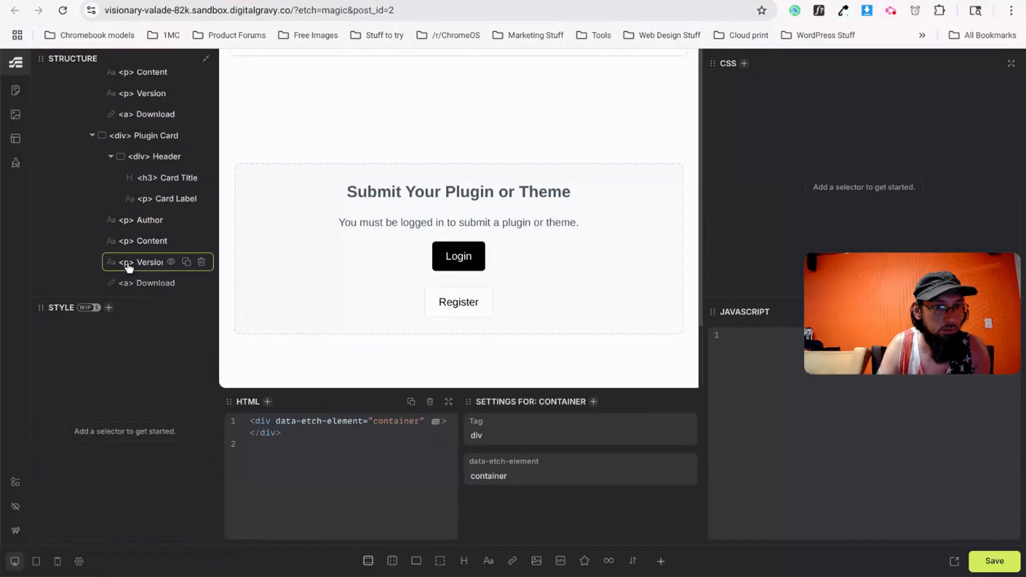
double_click(123, 261)
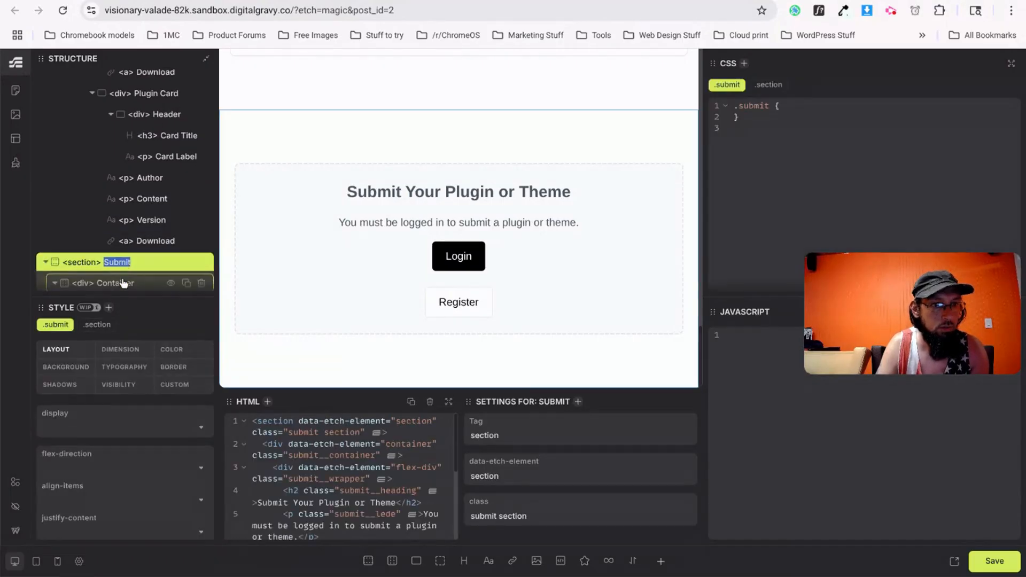
scroll(123, 283, "down", 3)
left_click(47, 118)
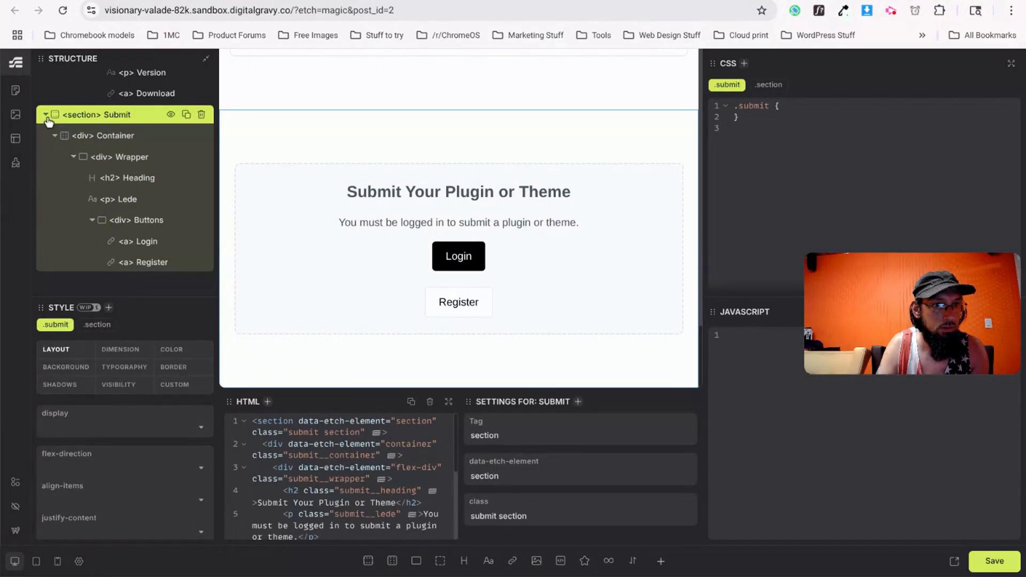
left_click(47, 119)
scroll(107, 230, "up", 5)
Collapse the Plugins and Hero sections and check the new empty section's visibility toggle.
left_click(47, 227)
scroll(44, 224, "down", 5)
scroll(45, 225, "up", 3)
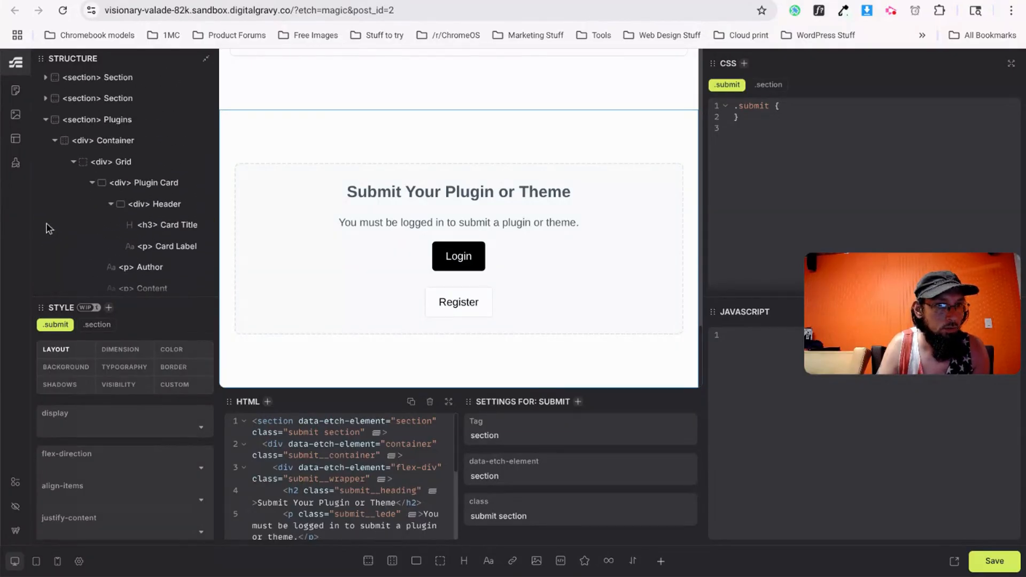
scroll(47, 223, "up", 2)
left_click(46, 174)
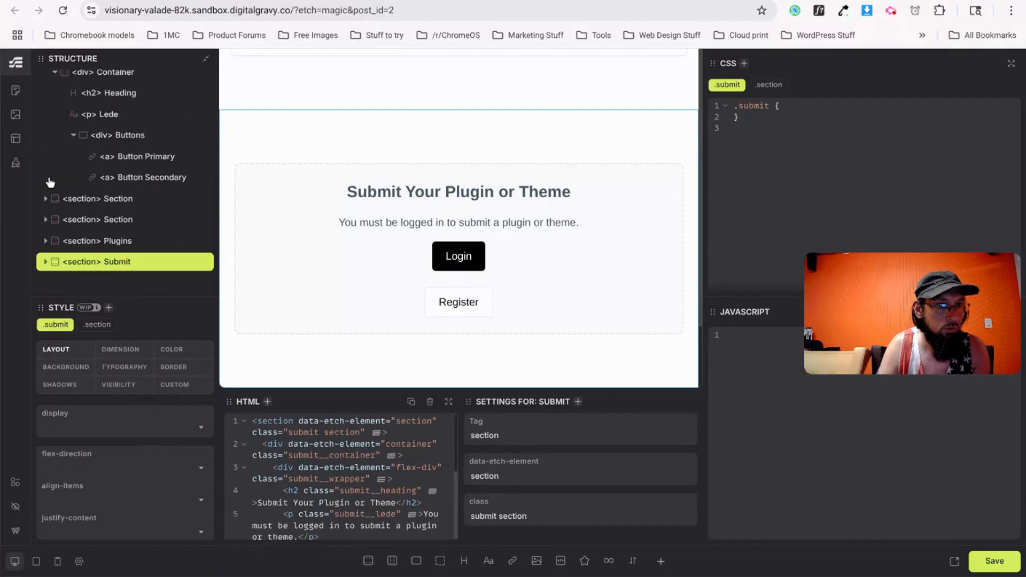
scroll(51, 127, "up", 1)
left_click(46, 78)
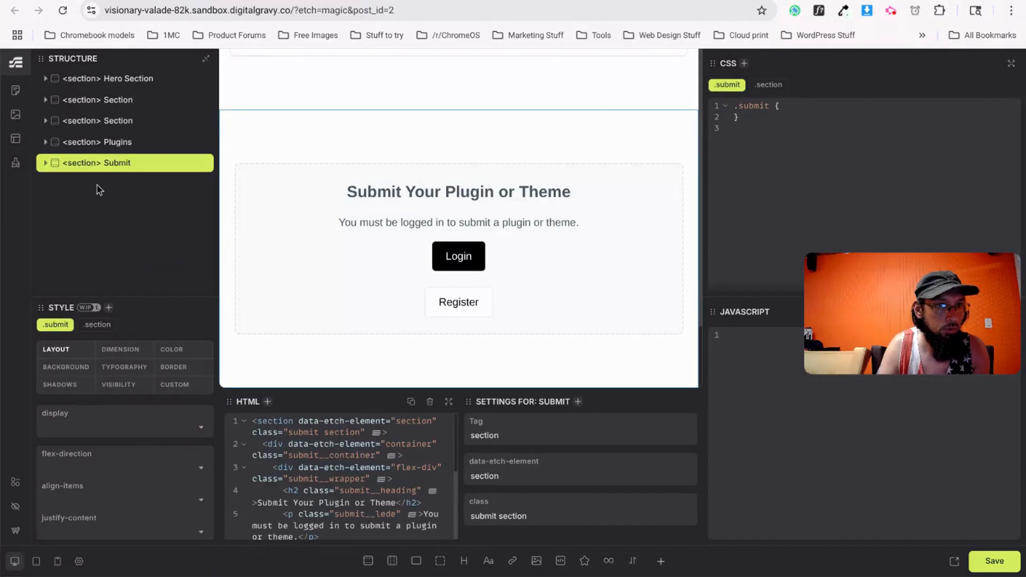
left_click(117, 107)
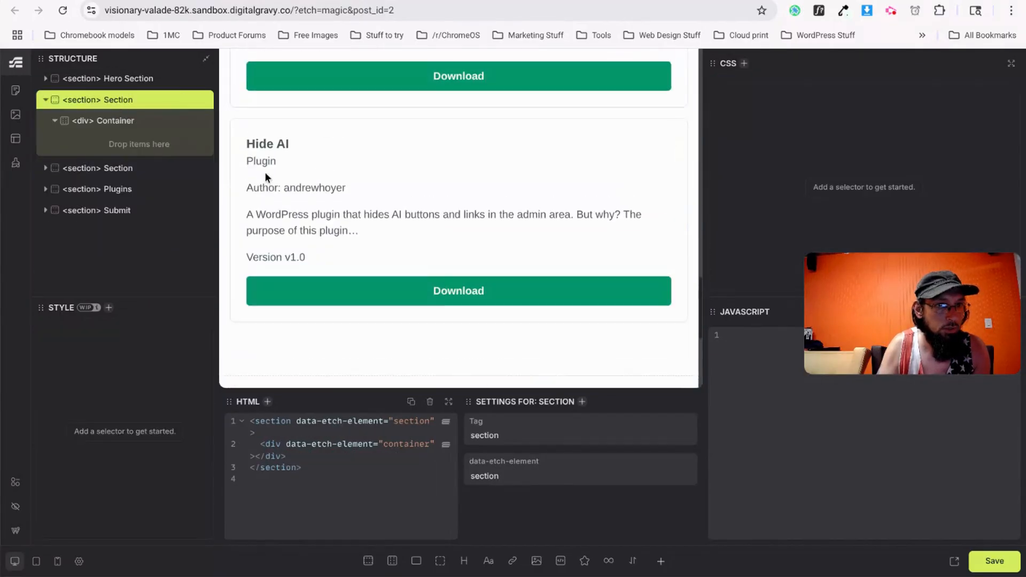
left_click(169, 101)
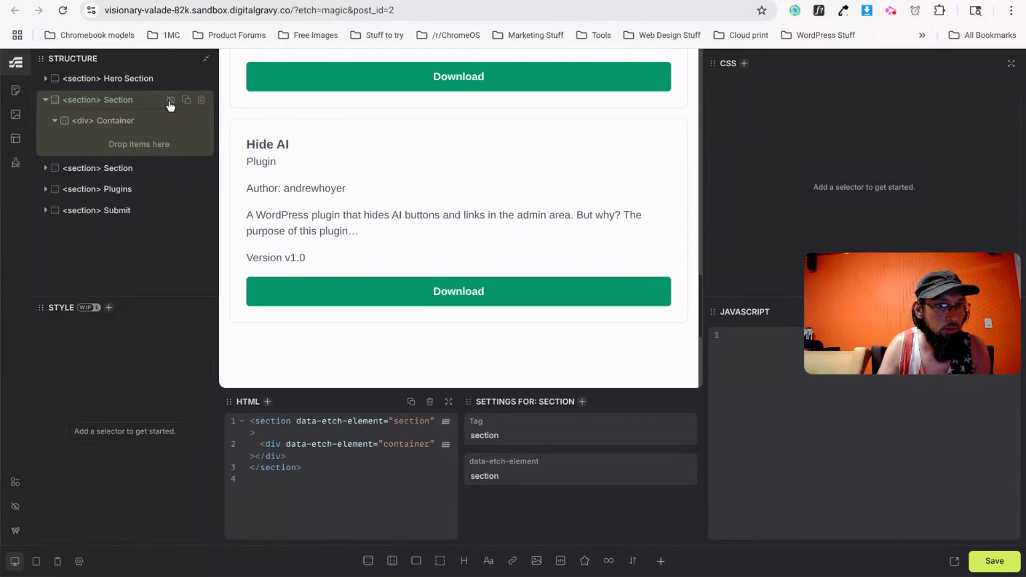
left_click(169, 101)
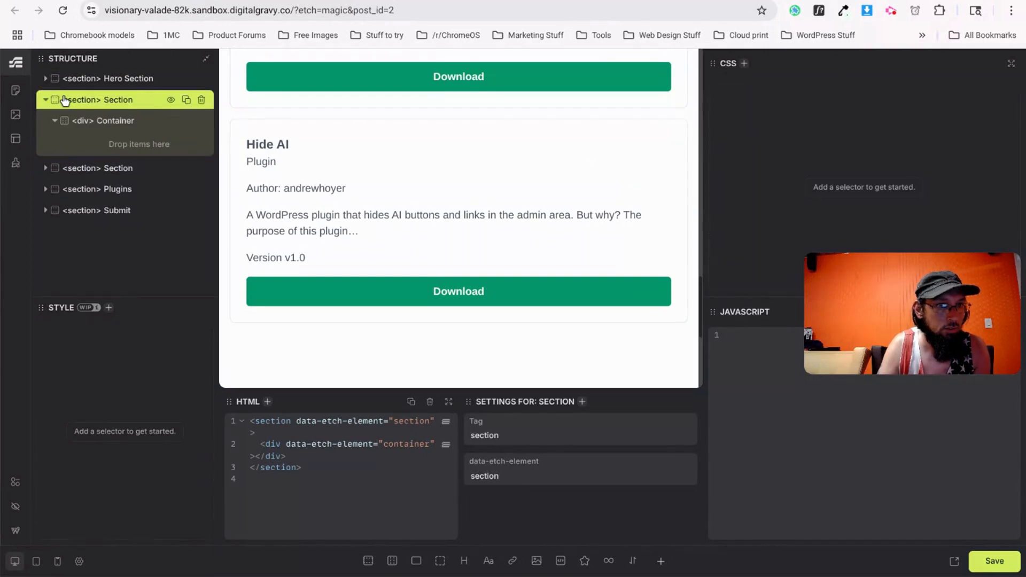
Rename the second section, holding the search and filter controls, to 'Browse'.
left_click(46, 169)
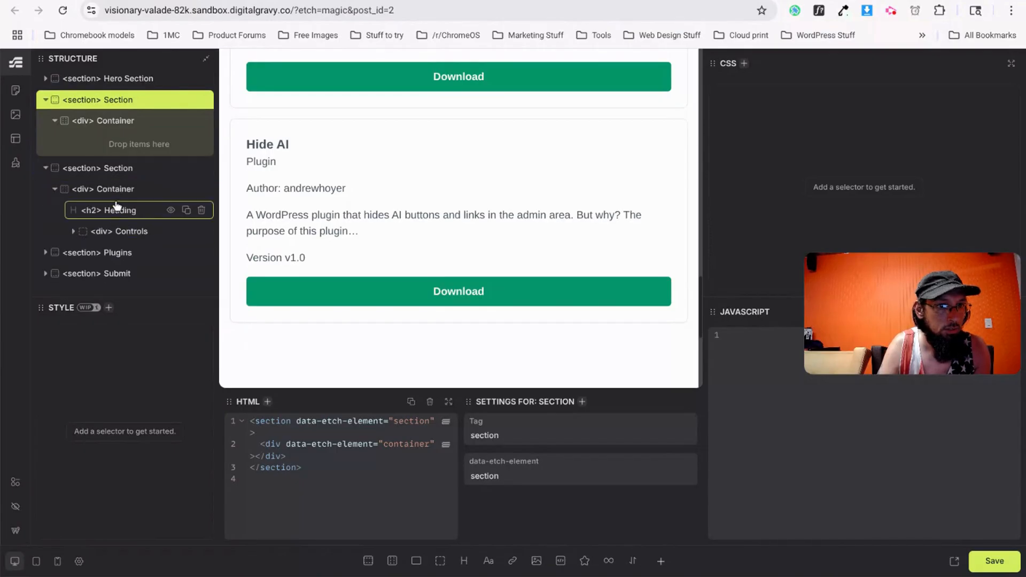
scroll(126, 238, "down", 1)
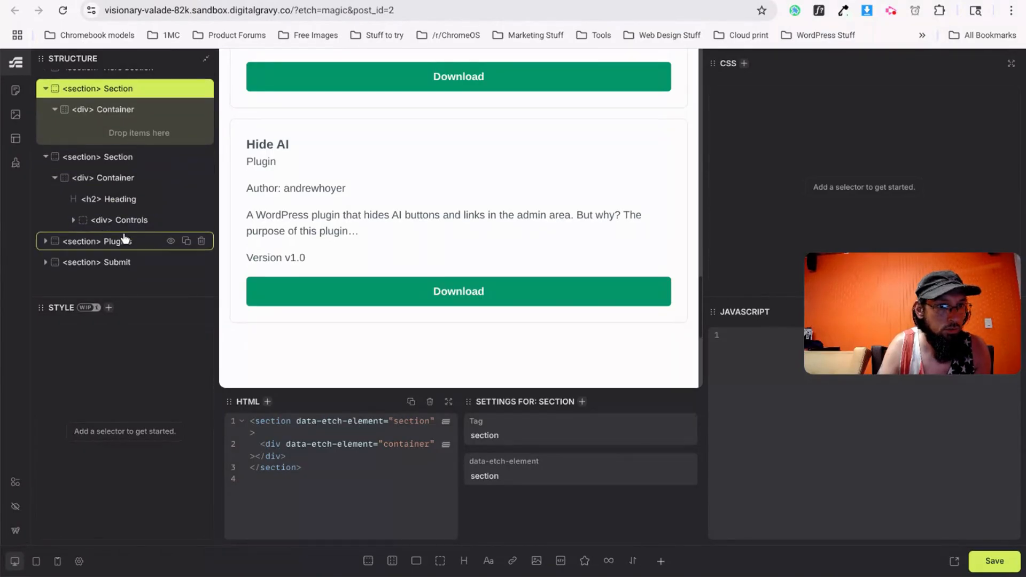
left_click(131, 224)
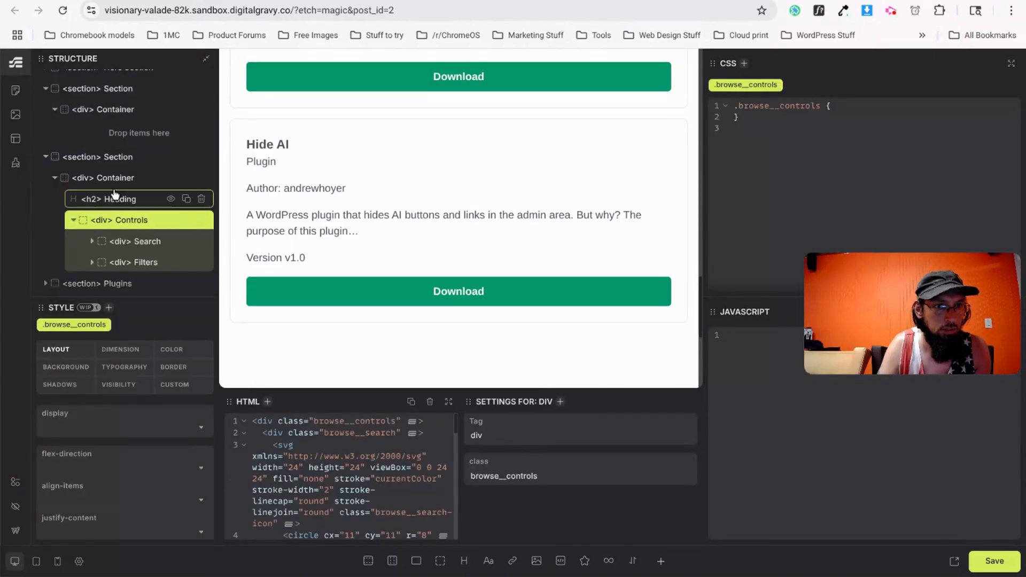
double_click(118, 157)
type("Brose")
key("BackSpace")
type("wse")
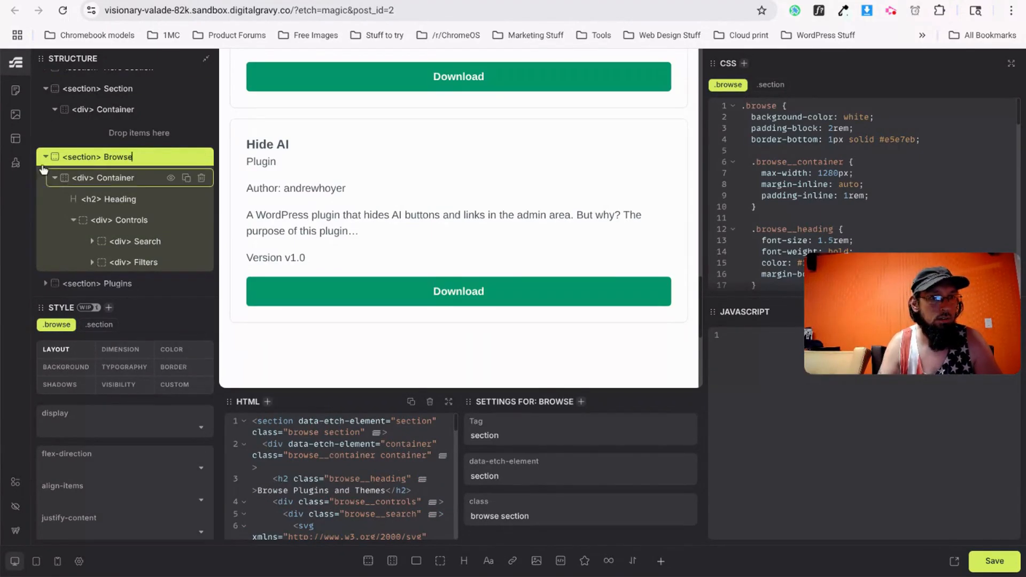
left_click(46, 157)
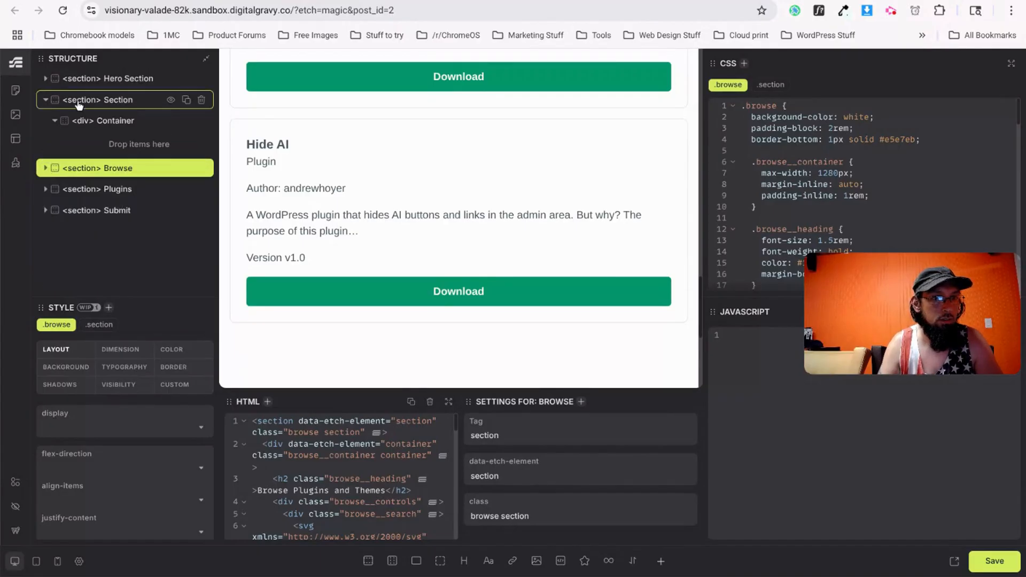
Drag the empty section below the Submit section in the Structure panel.
left_click(45, 99)
left_click_drag(68, 104, 49, 229)
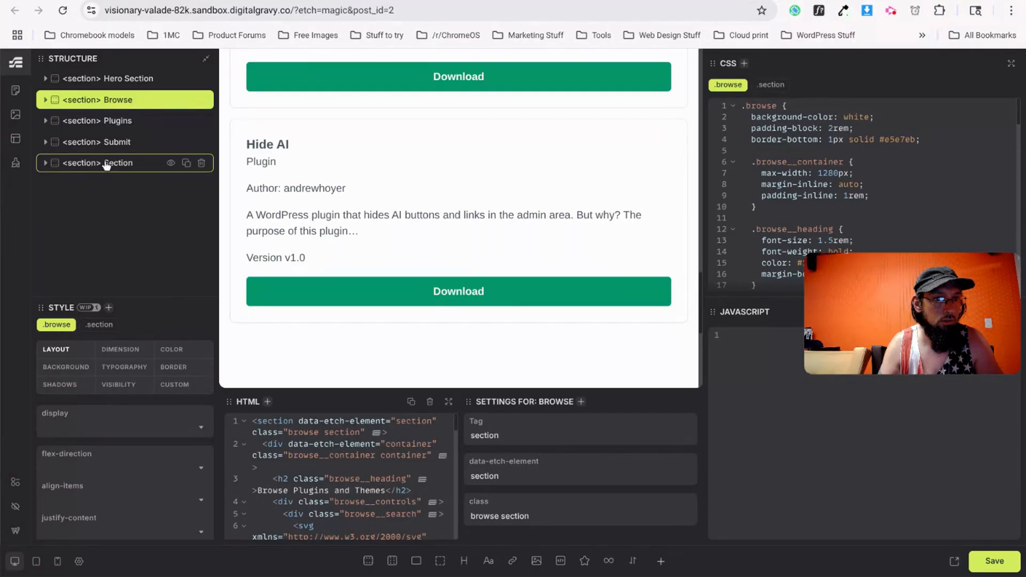
double_click(114, 163)
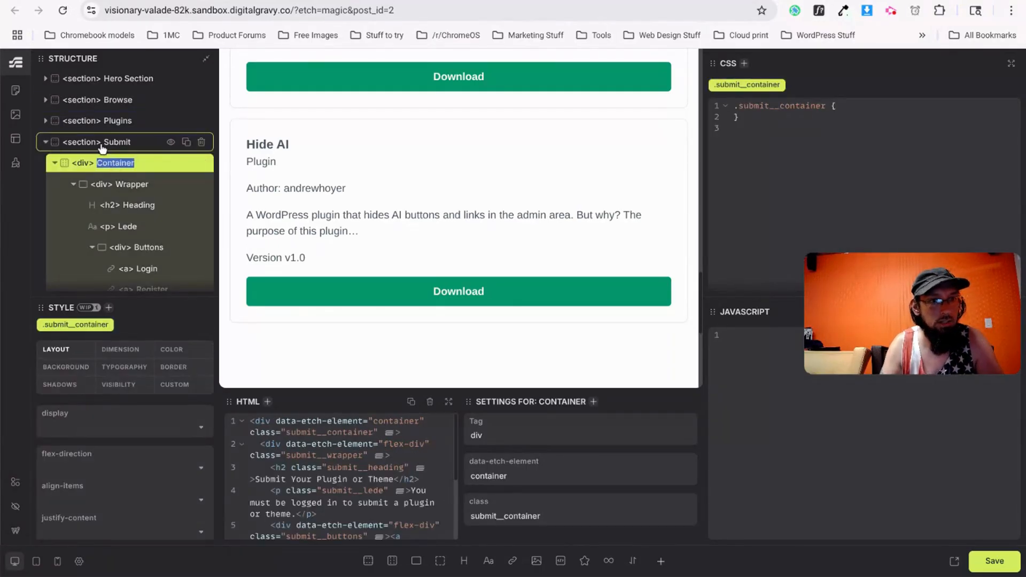
left_click(102, 143)
left_click(44, 144)
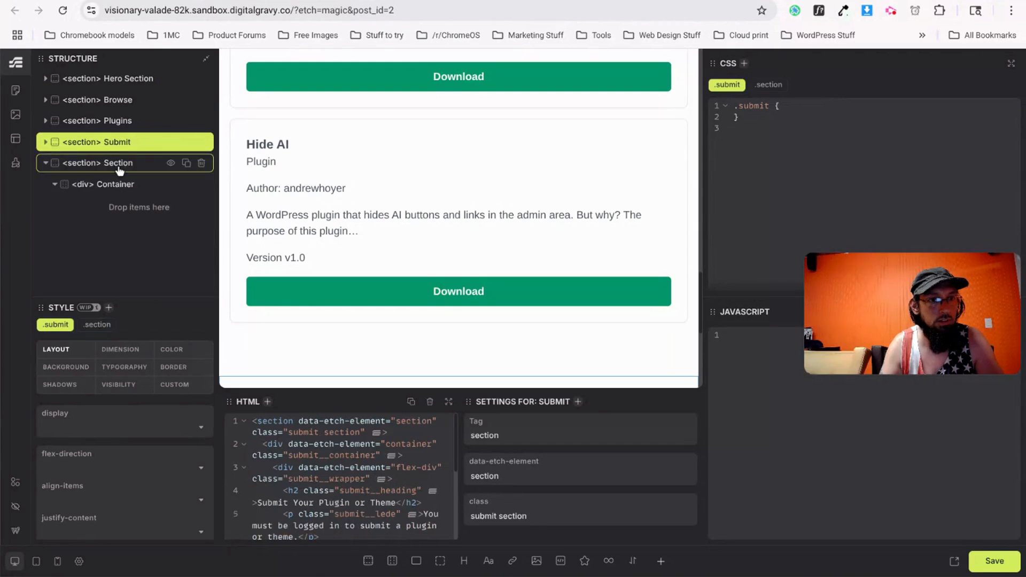
Rename the empty last section to 'About' and select its Container.
left_click(118, 165)
double_click(120, 164)
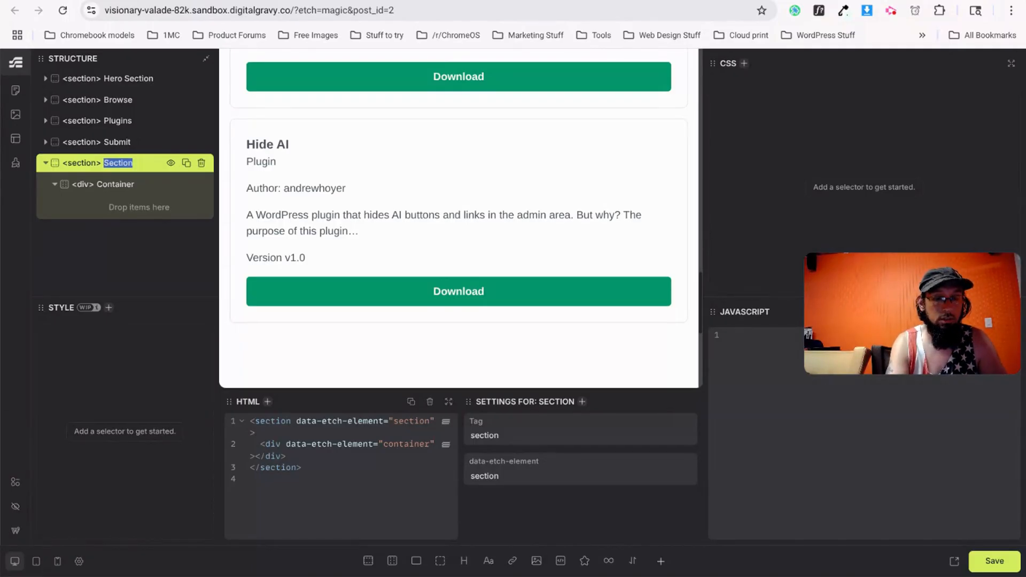
type("About")
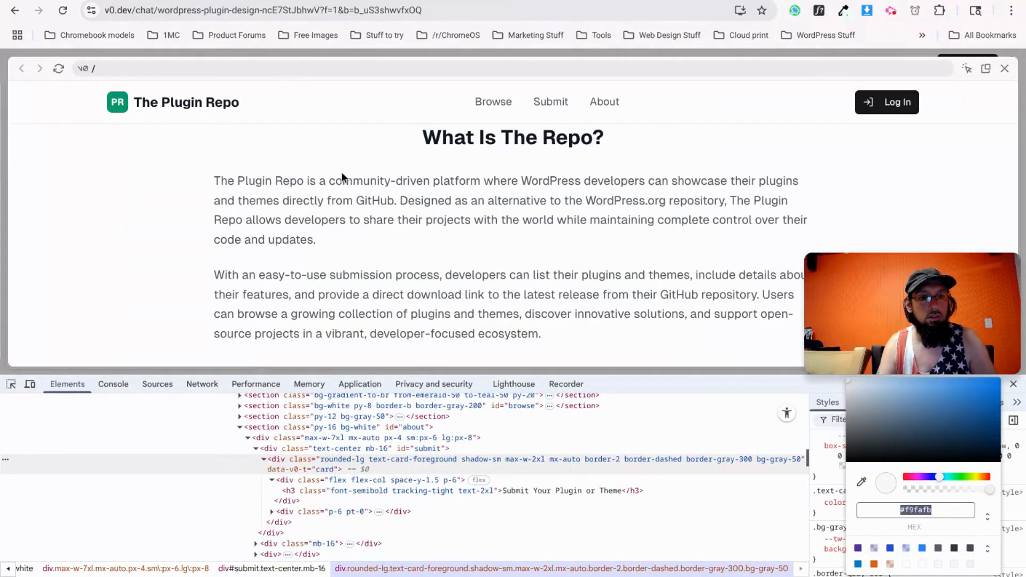
scroll(495, 178, "down", 4)
scroll(476, 194, "up", 4)
scroll(351, 229, "down", 5)
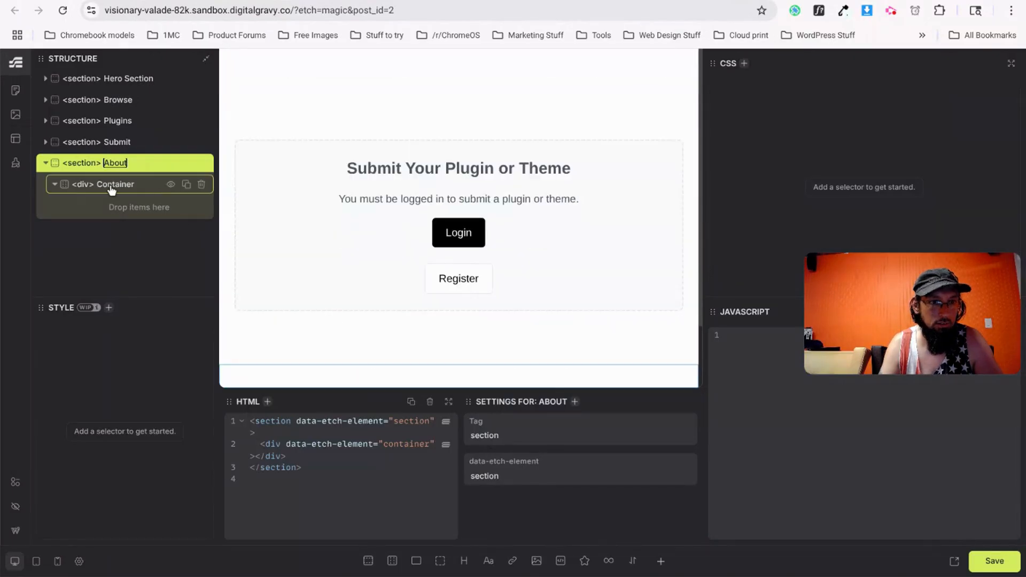
left_click(110, 185)
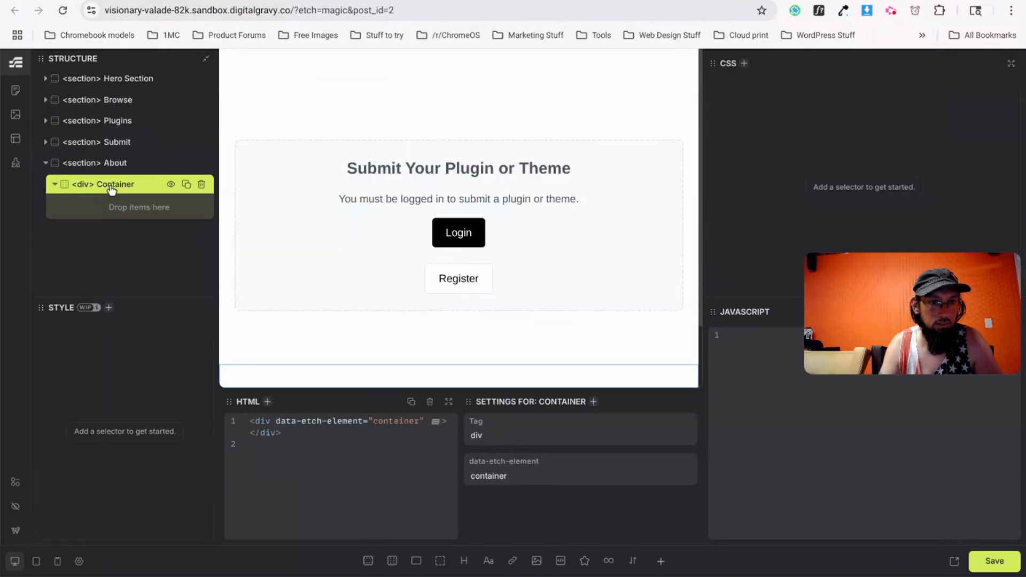
Add one h2 heading and two p text elements inside the About container.
left_click(460, 561)
left_click(488, 560)
left_click(487, 560)
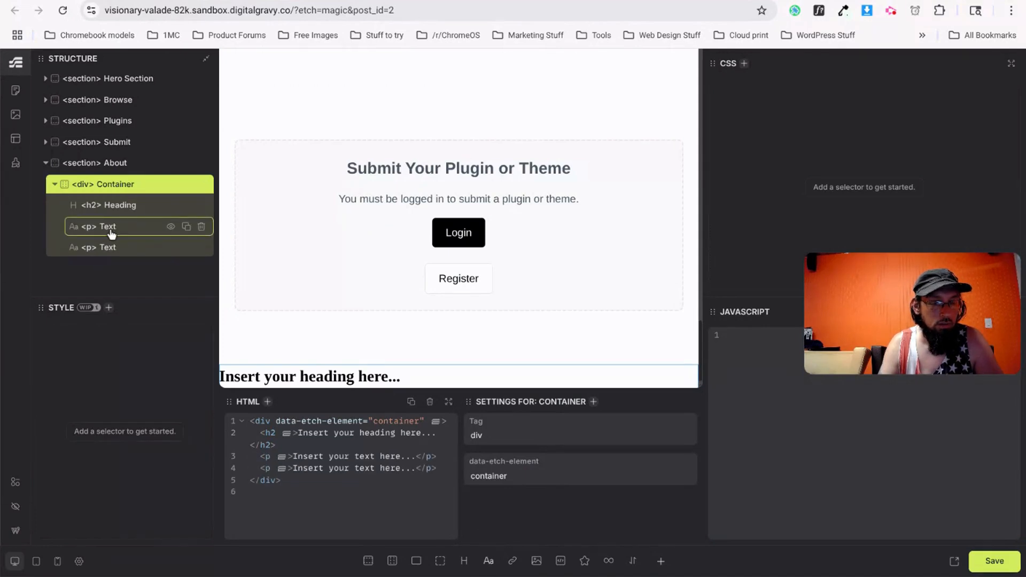
double_click(110, 229)
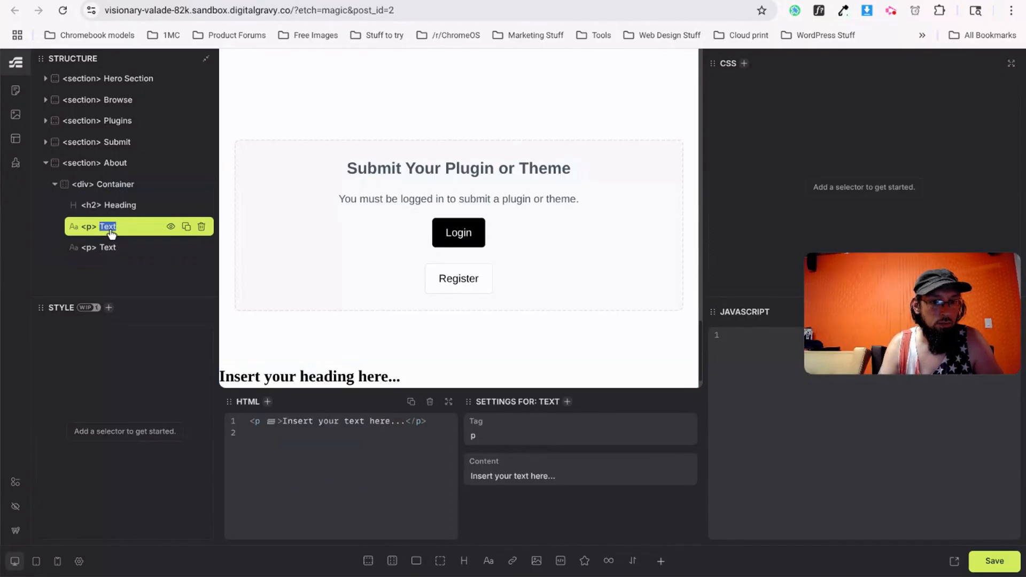
left_click(116, 166)
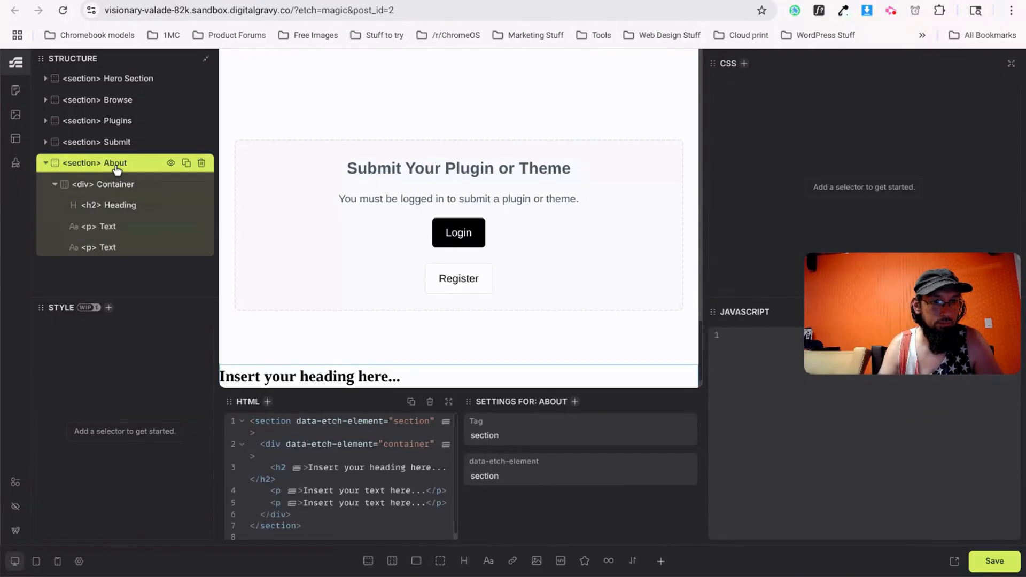
Copy 'What Is The Repo?' from v0.dev into the About heading's content.
key("ctrl+Tab")
scroll(494, 252, "up", 5)
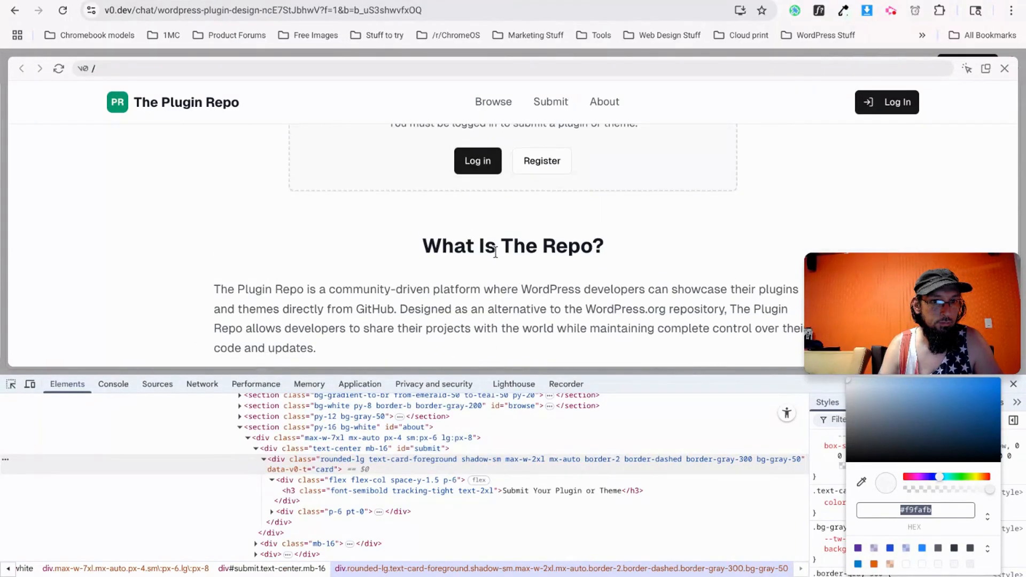
triple_click(495, 251)
key("ctrl+c")
key("ctrl+shift+Tab")
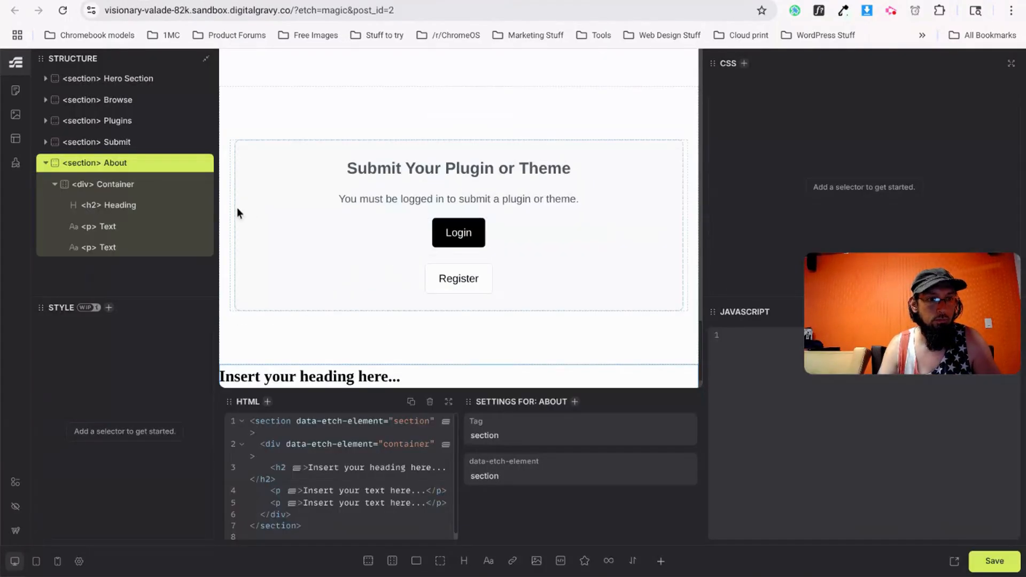
left_click(111, 205)
triple_click(511, 481)
key("ctrl+v")
Copy the design's first description paragraph into the About section's first paragraph.
key("ctrl+Tab")
scroll(304, 292, "down", 1)
left_click_drag(332, 339, 203, 282)
key("ctrl+c")
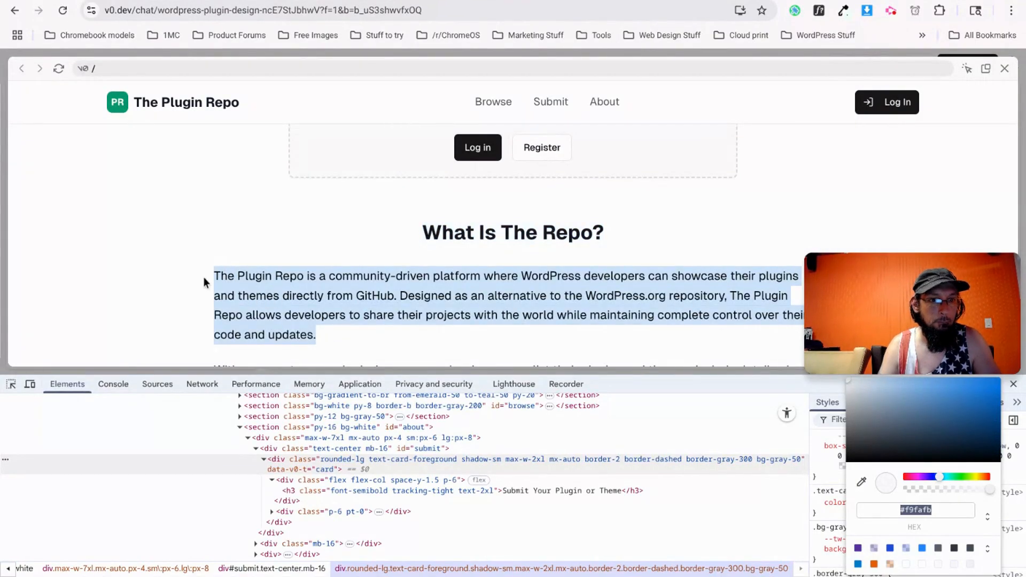
key("ctrl+shift+Tab")
left_click(134, 227)
triple_click(502, 477)
key("ctrl+v")
Copy the design's second description paragraph into the About section's second paragraph.
key("ctrl+Tab")
scroll(276, 298, "down", 2)
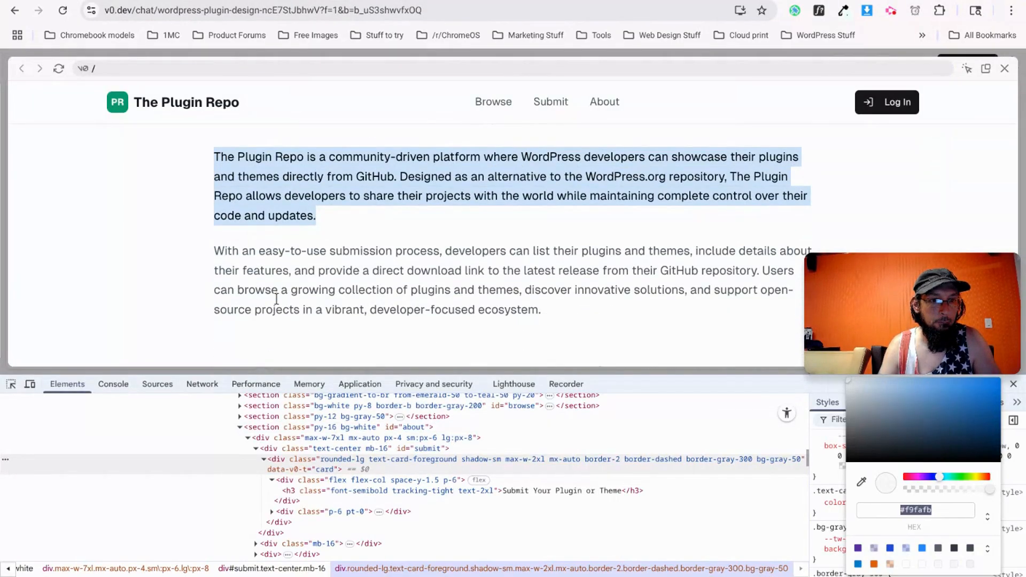
left_click_drag(553, 310, 187, 246)
key("ctrl+c")
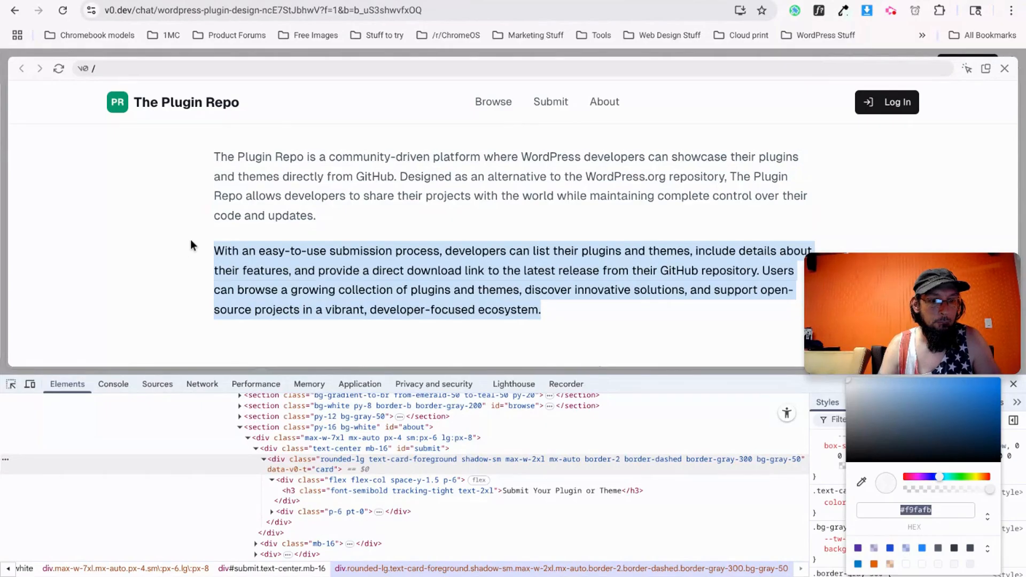
key("ctrl+shift+Tab")
scroll(415, 336, "down", 1)
left_click(123, 249)
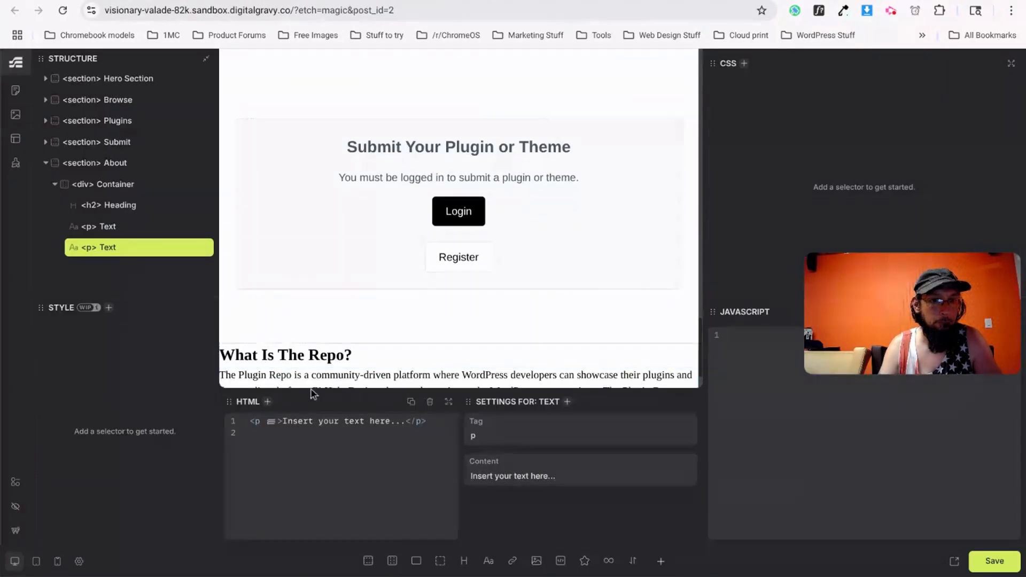
triple_click(511, 480)
key("ctrl+v")
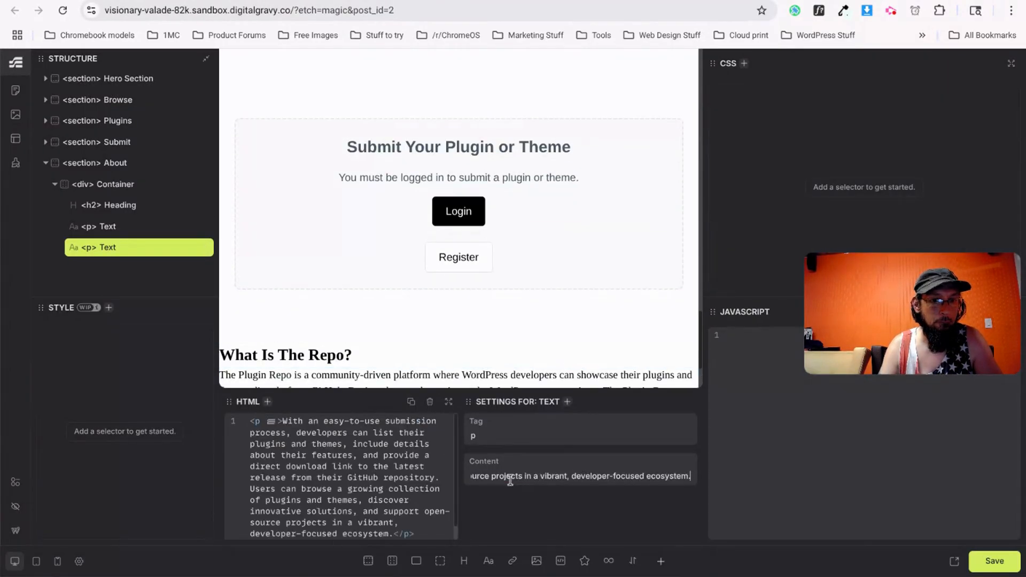
Create BEM classes for the About section, then add the 'section' and 'container' classes.
right_click(100, 164)
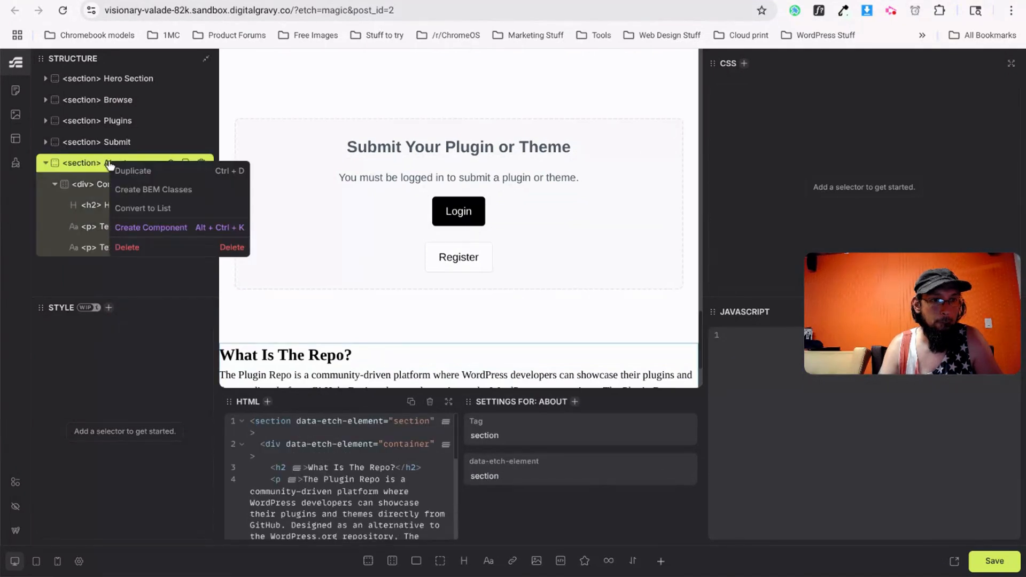
left_click(141, 189)
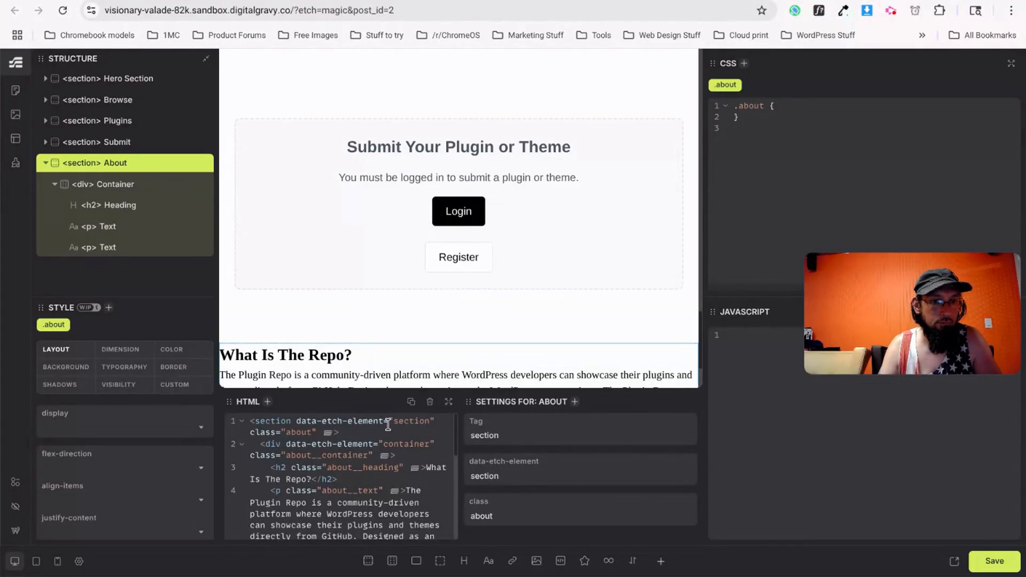
left_click(312, 432)
type("section")
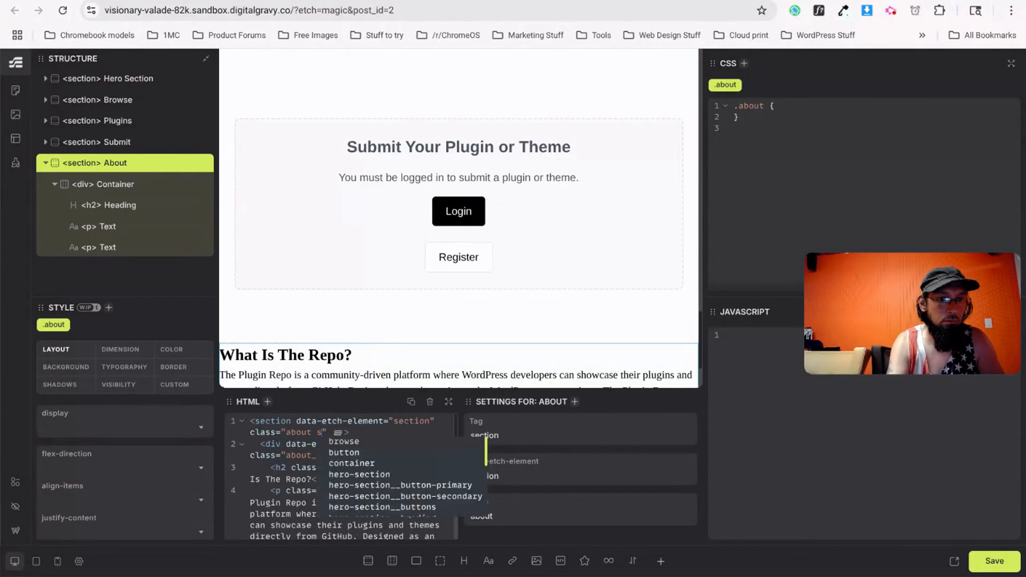
left_click(303, 443)
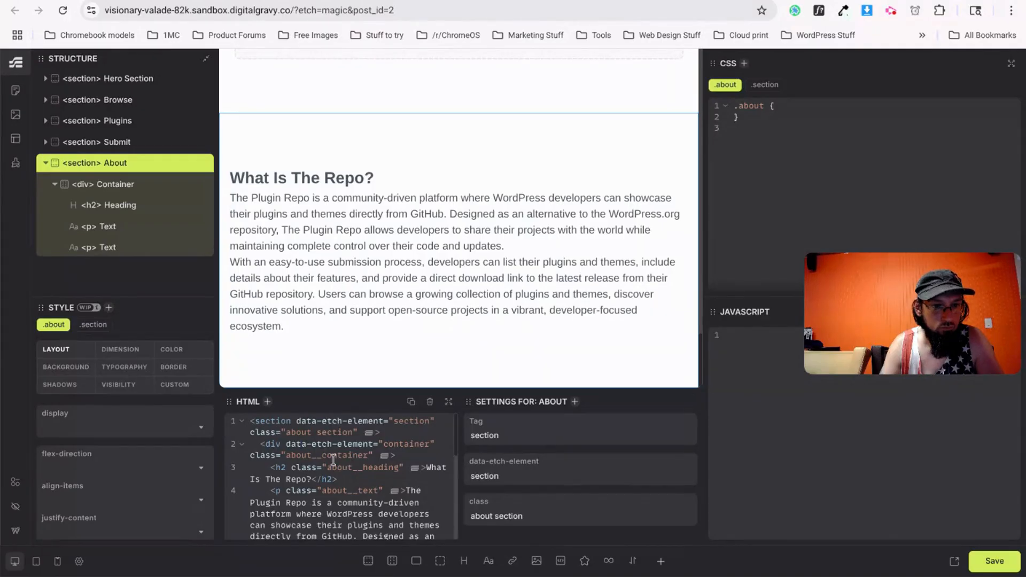
type("container")
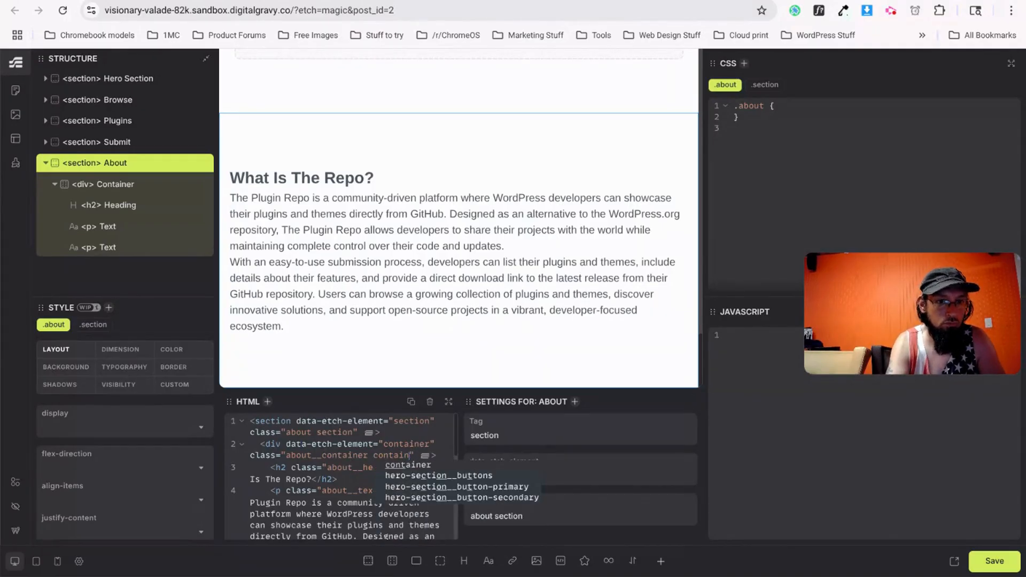
left_click(323, 490)
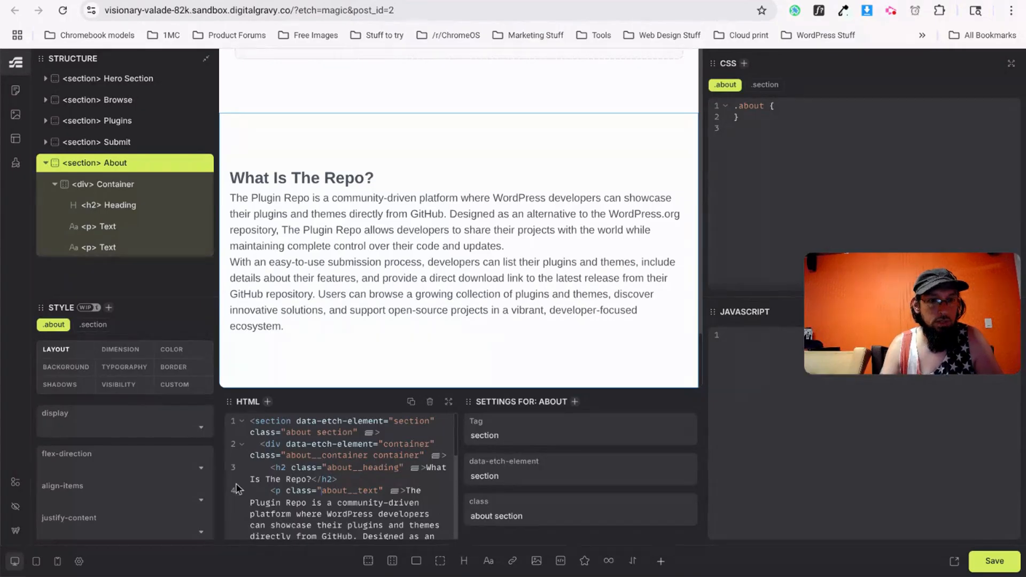
Give the About heading and first paragraph a 0 0 1.5rem 0 margin.
left_click(104, 206)
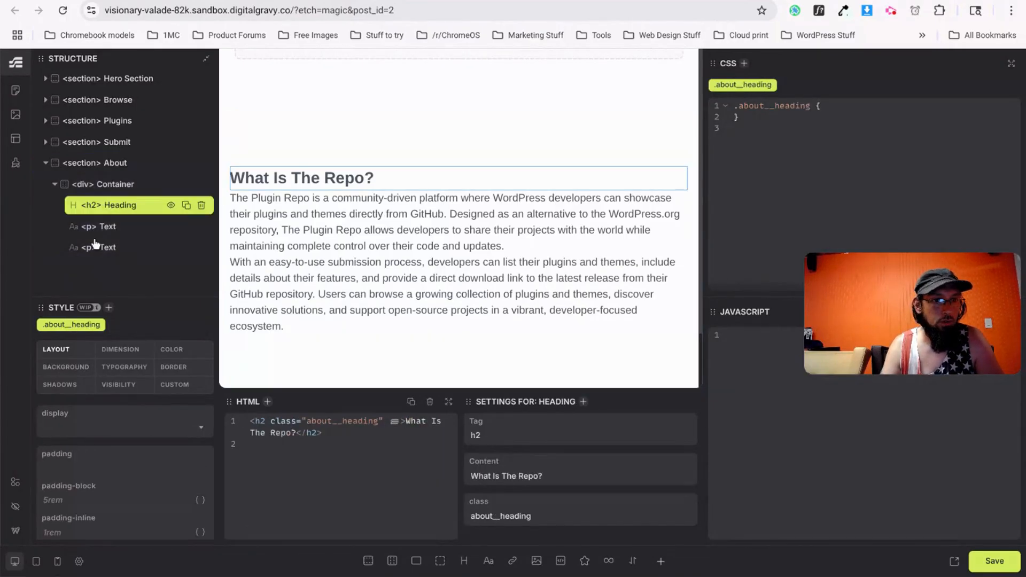
scroll(72, 469, "down", 1)
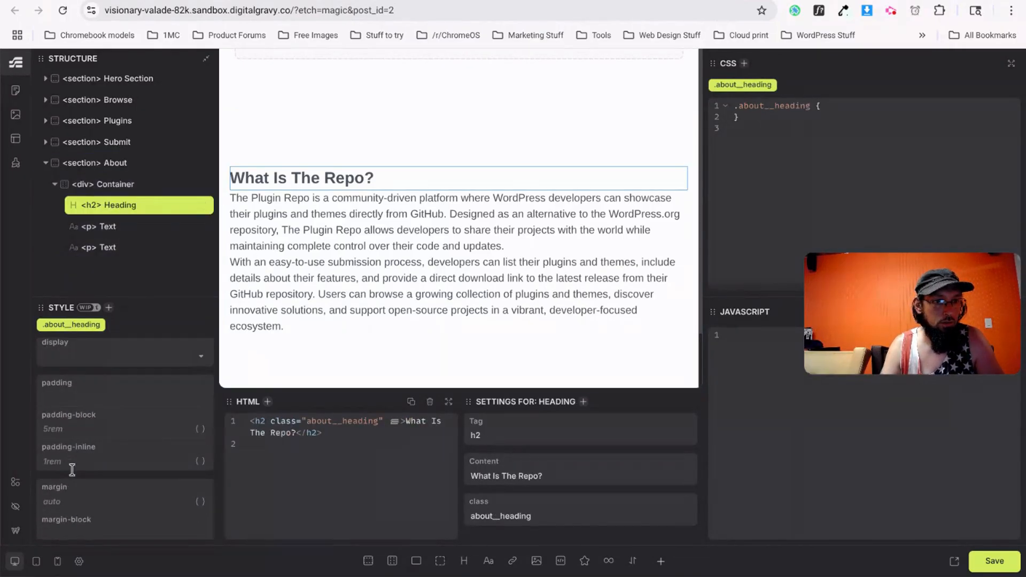
left_click(79, 501)
type("0 0 1.5rem;")
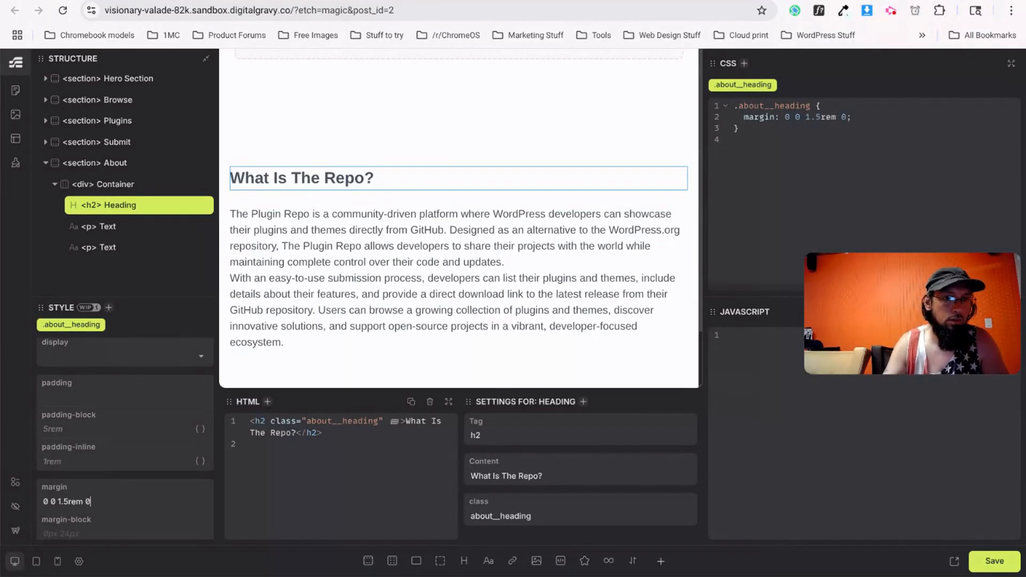
scroll(111, 471, "down", 1)
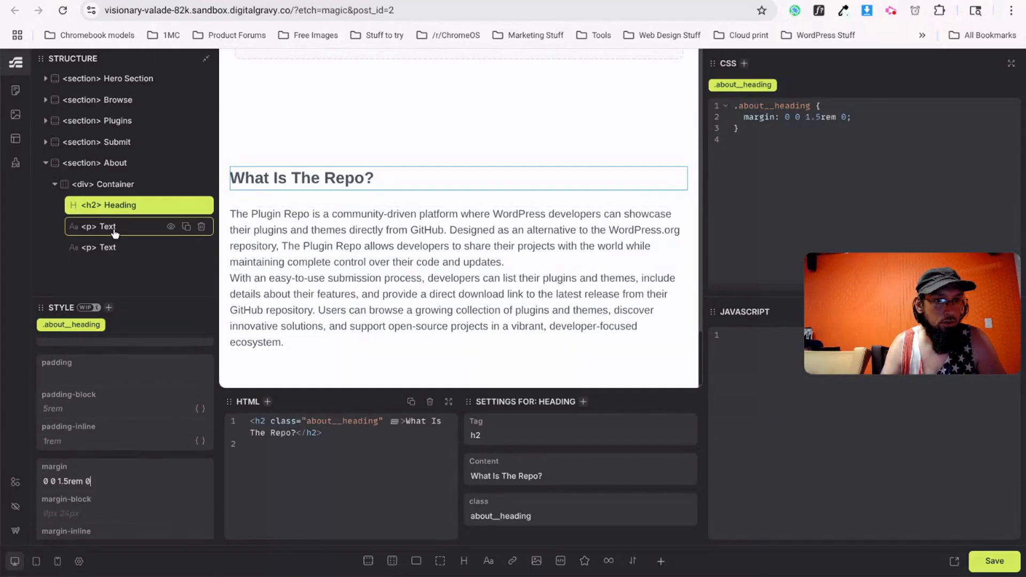
left_click(347, 224)
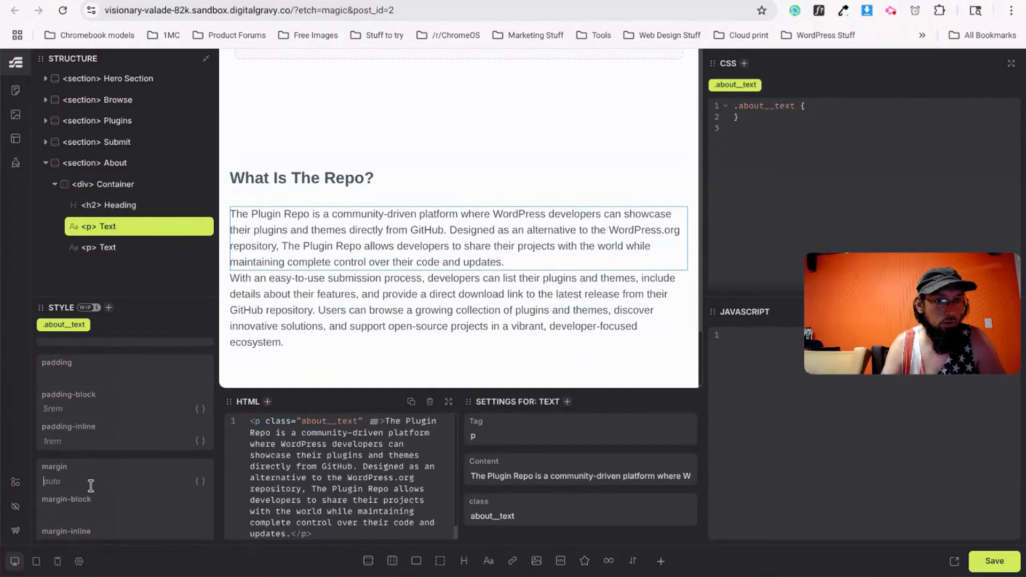
left_click(91, 485)
type("0 0 1.5rem 0")
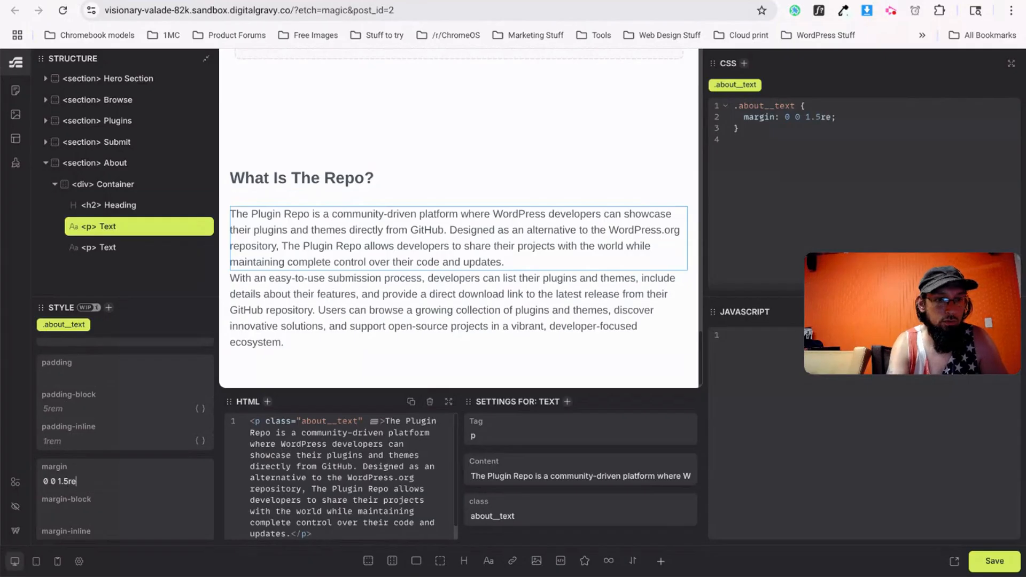
Save the page and switch to the live site.
scroll(392, 365, "down", 1)
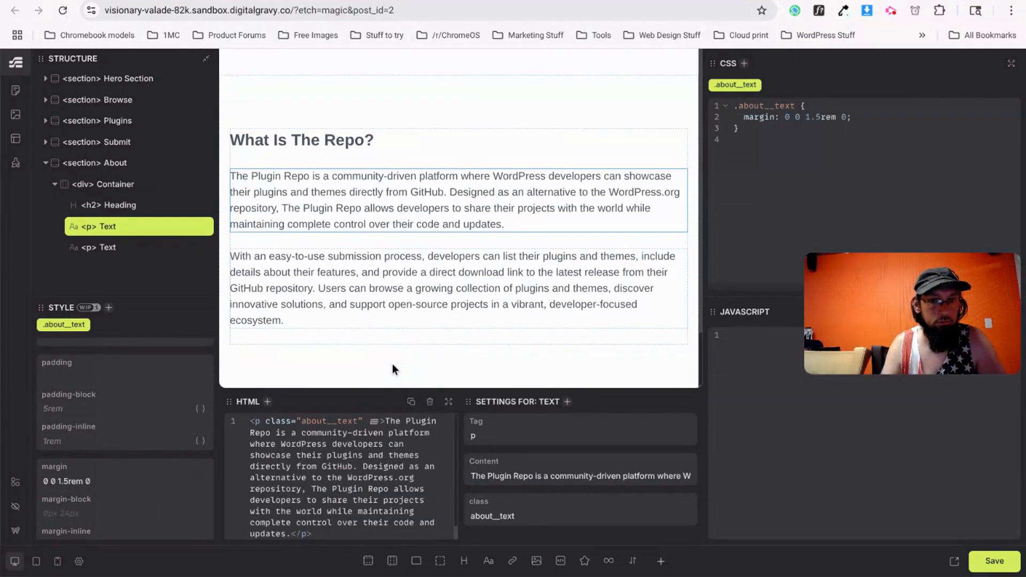
left_click(1007, 570)
key("ctrl+Tab")
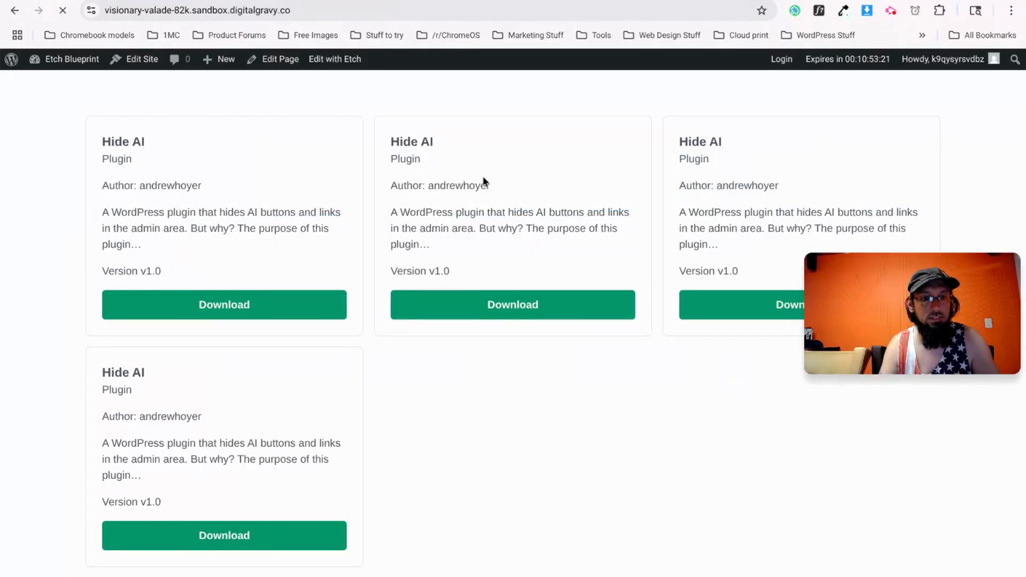
Scroll the live page, then bring up the About paragraphs in the v0.dev design.
scroll(513, 328, "down", 5)
scroll(529, 314, "down", 5)
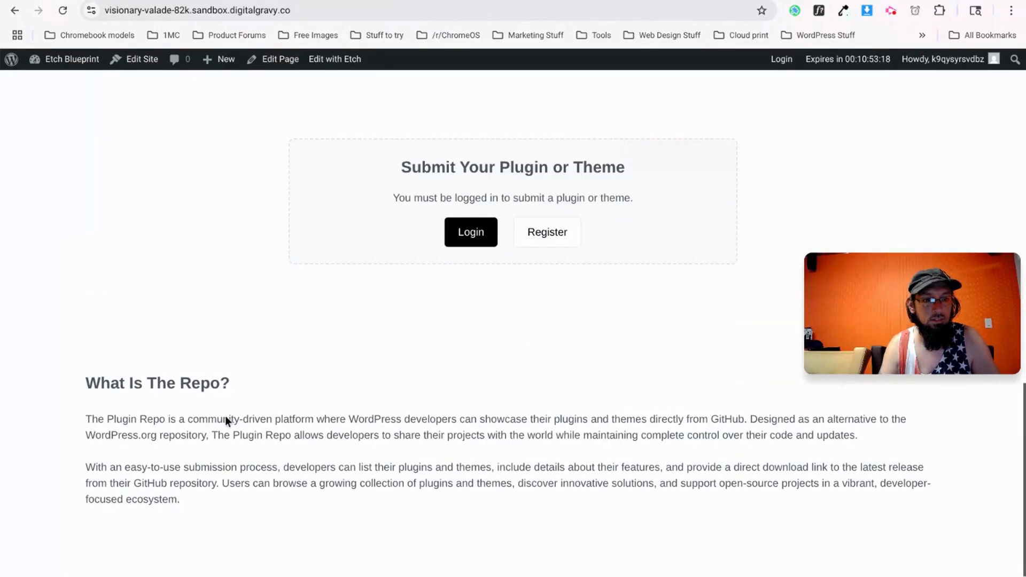
key("ctrl+Tab")
scroll(358, 251, "up", 1)
scroll(328, 257, "up", 7)
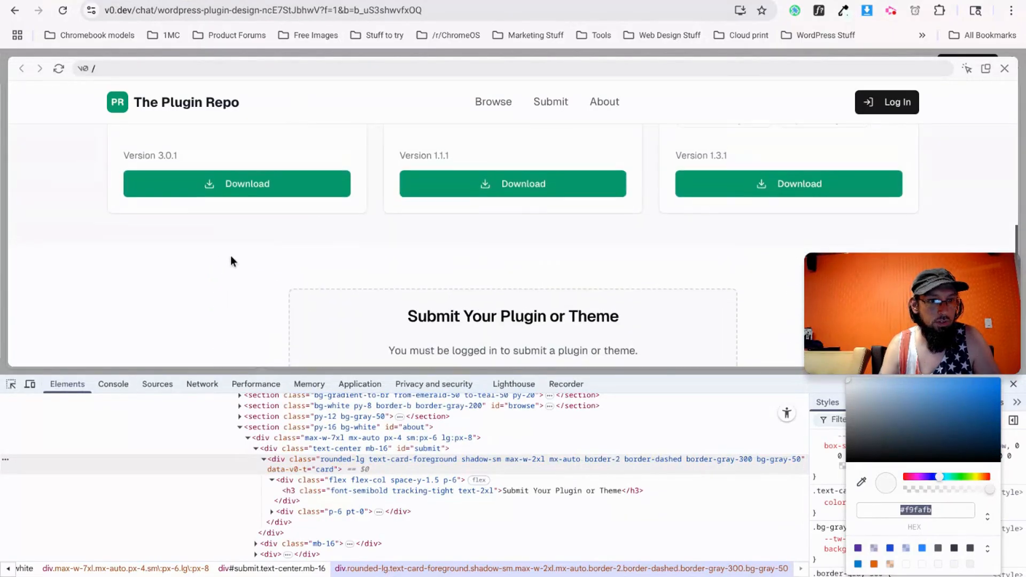
scroll(229, 256, "down", 9)
left_click(219, 259)
scroll(304, 203, "up", 2)
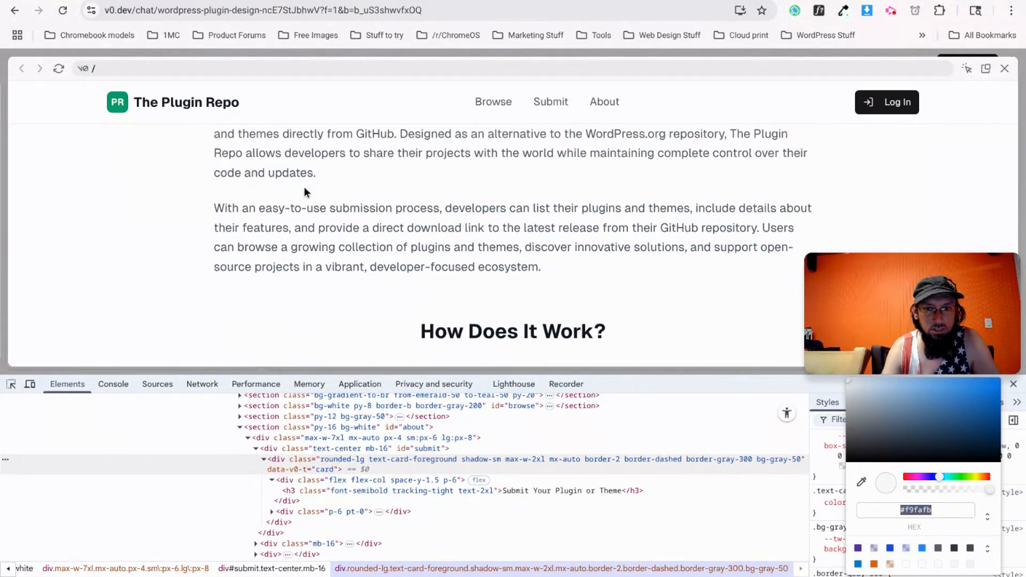
scroll(313, 235, "up", 1)
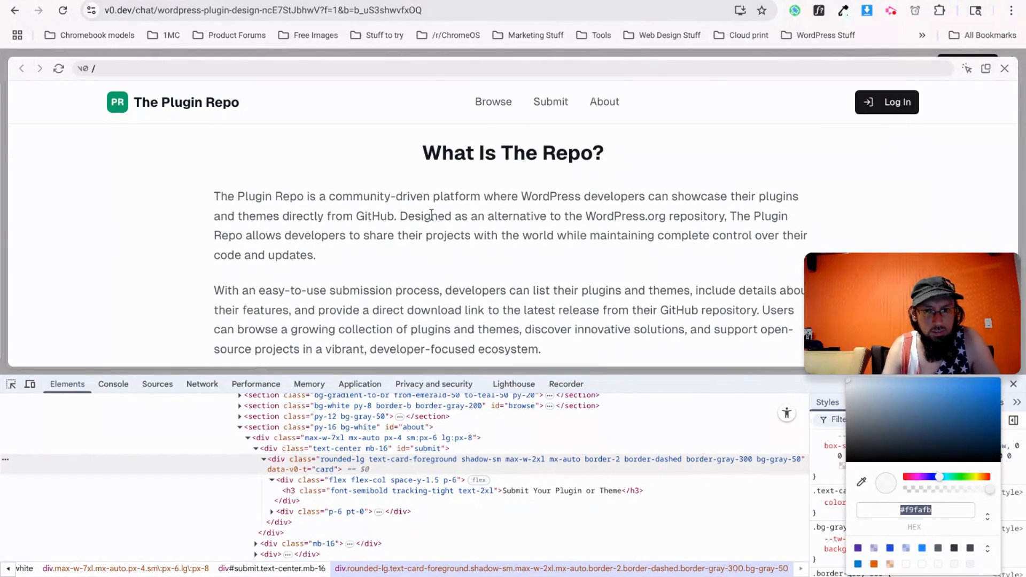
Inspect the v0.dev About text wrapper, confirming its 56rem max-width, then return to Etch.
right_click(234, 240)
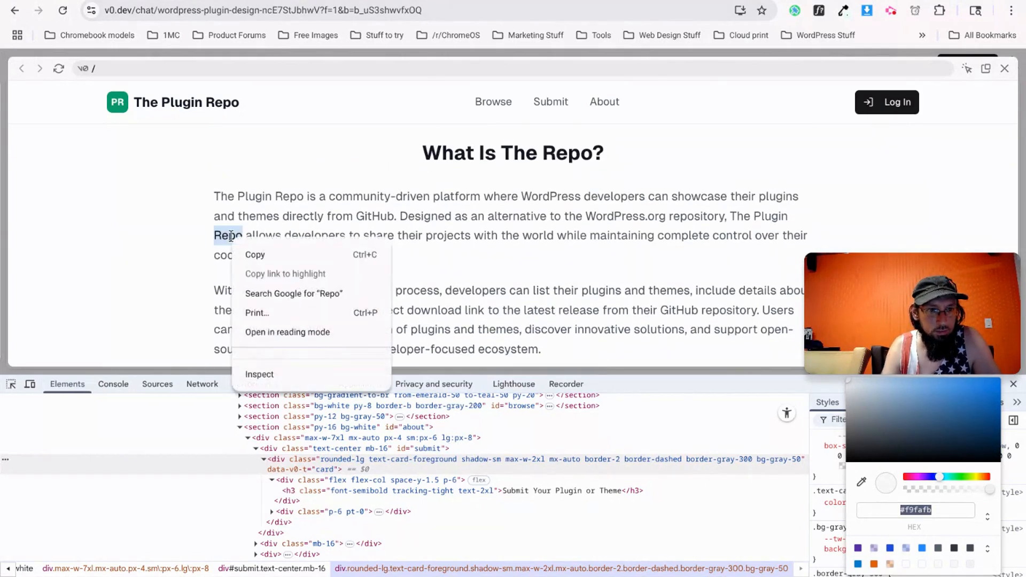
key("Escape")
right_click(251, 259)
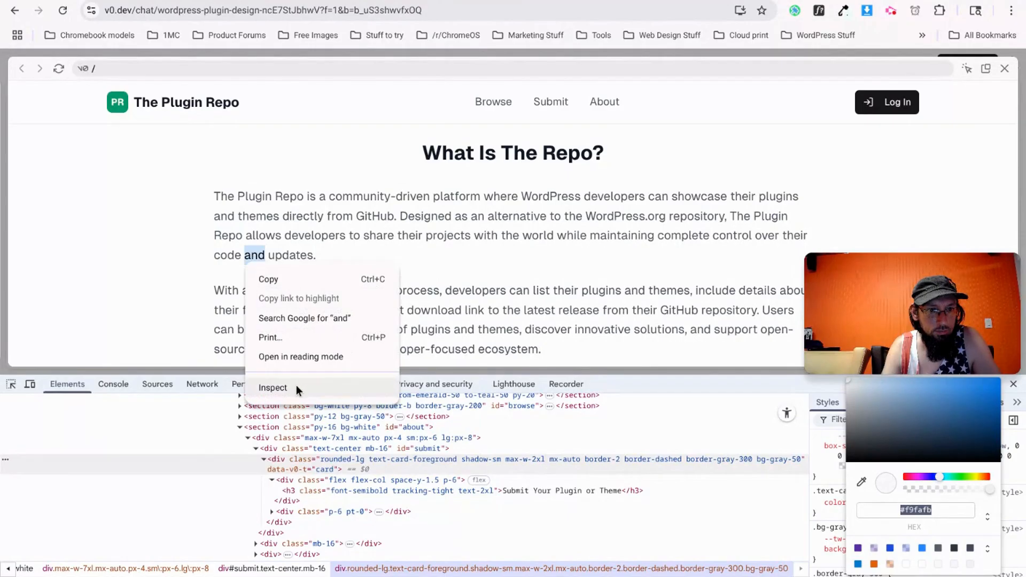
left_click(272, 387)
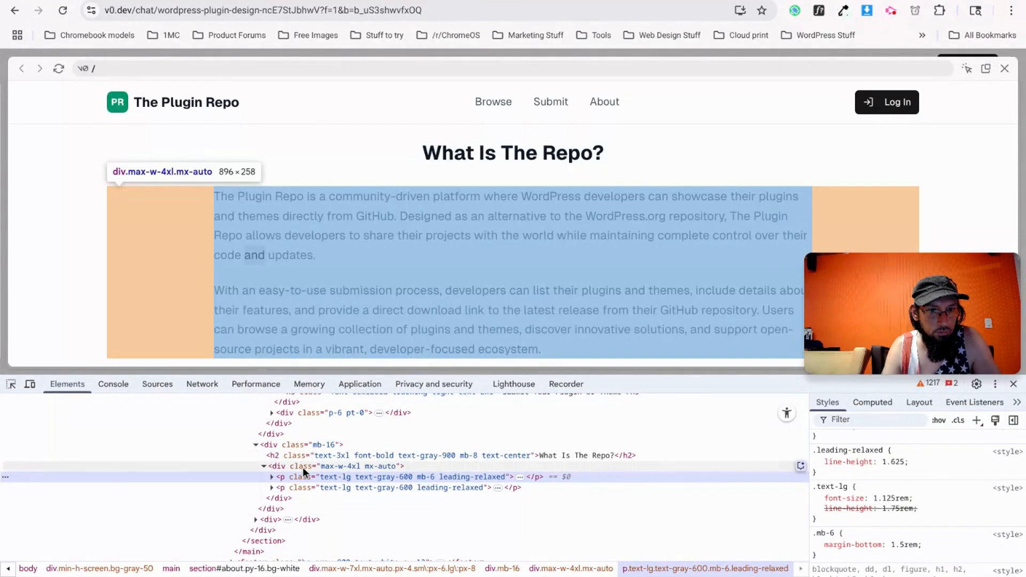
left_click(302, 467)
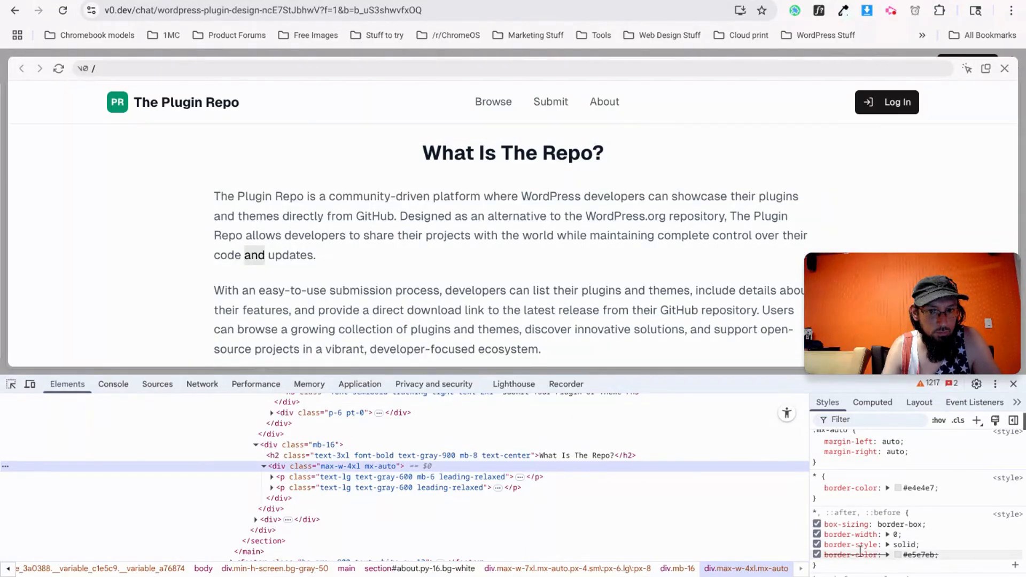
scroll(934, 523, "up", 2)
scroll(931, 527, "up", 1)
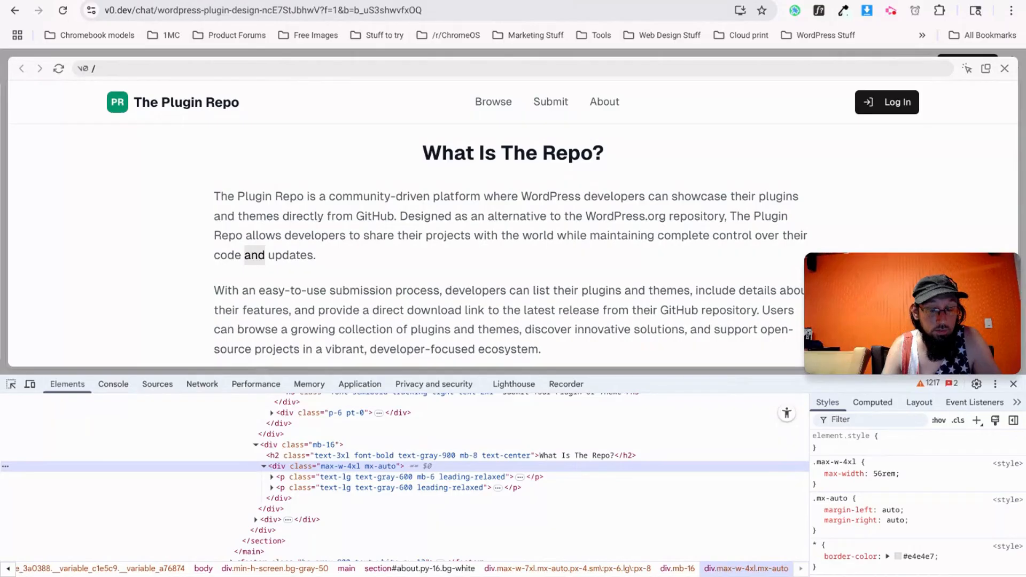
left_click(182, 0)
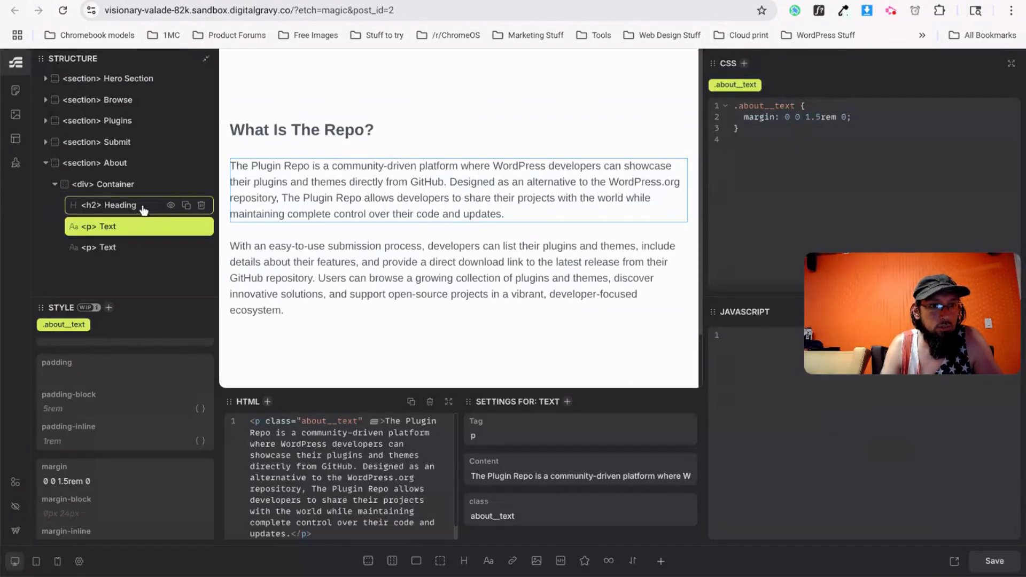
left_click(131, 184)
left_click(831, 106)
type("max-width")
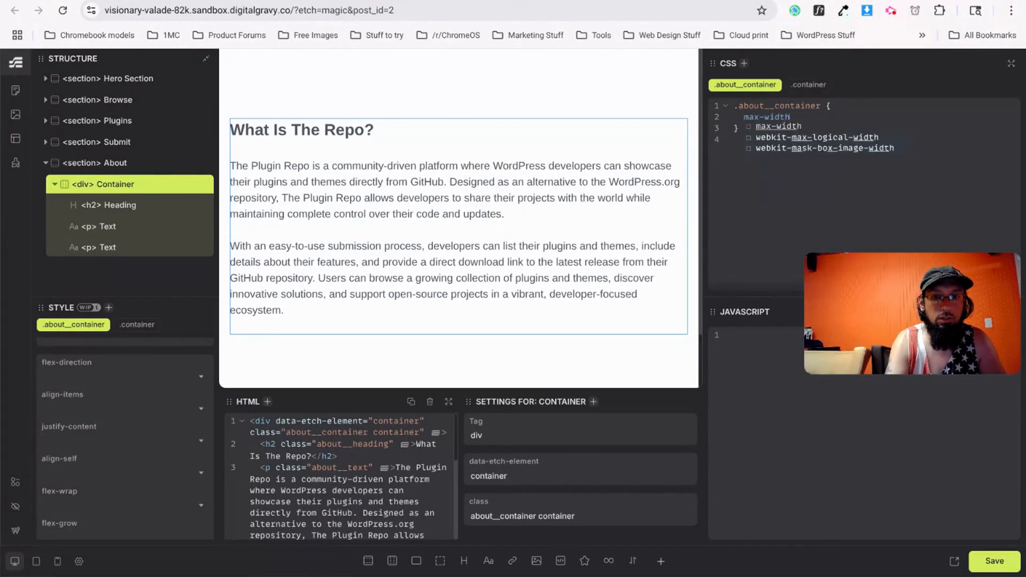
type(": 56rem;")
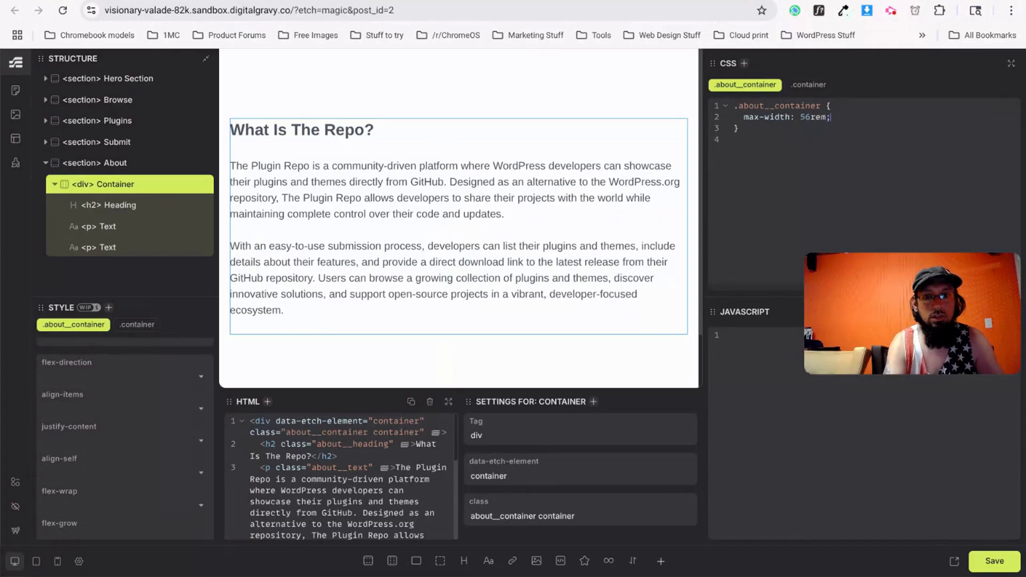
key("ctrl+s")
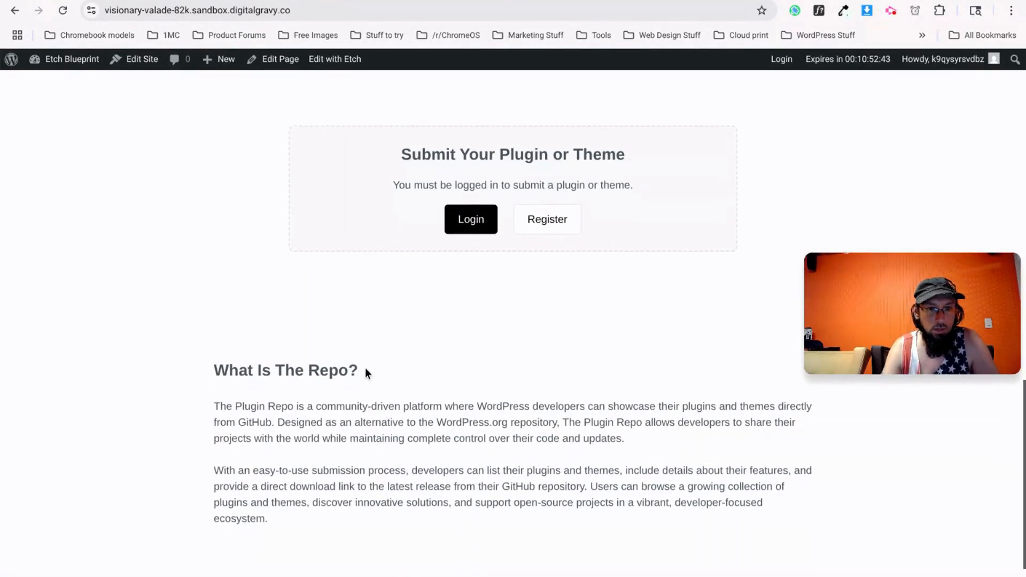
key("ctrl+Tab")
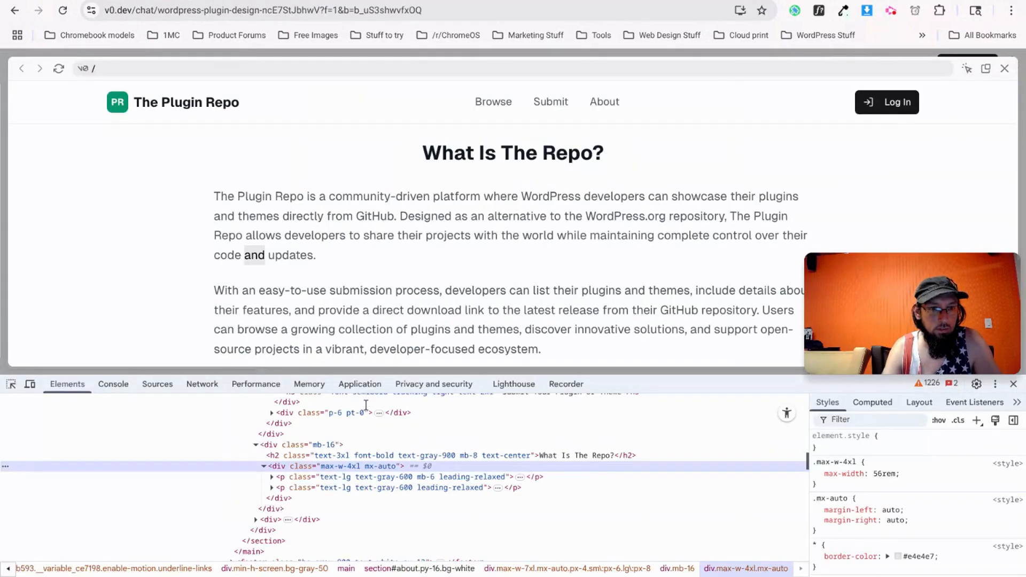
scroll(505, 199, "up", 6)
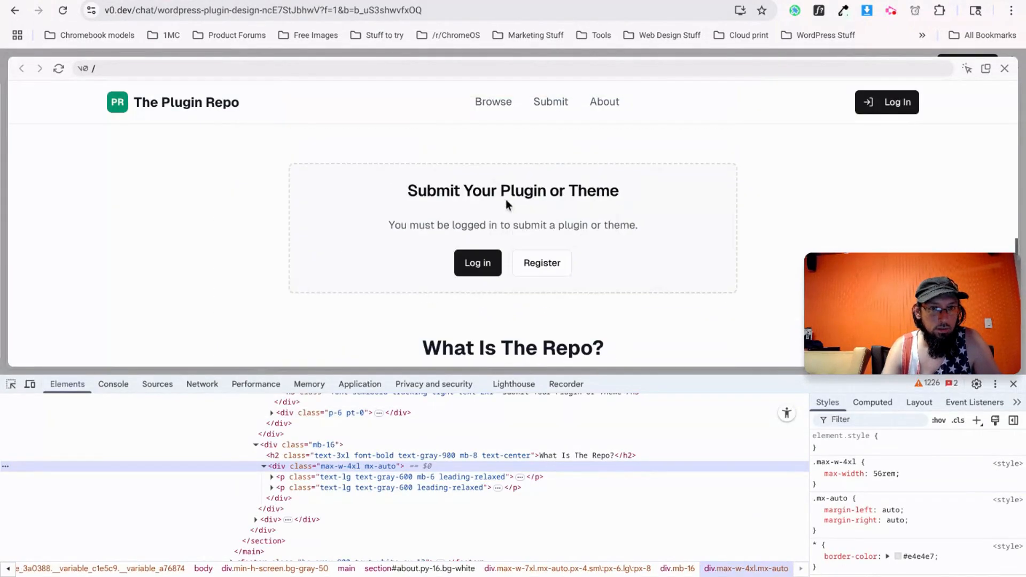
scroll(503, 208, "up", 10)
scroll(502, 214, "down", 3)
scroll(502, 214, "down", 3)
scroll(470, 230, "up", 3)
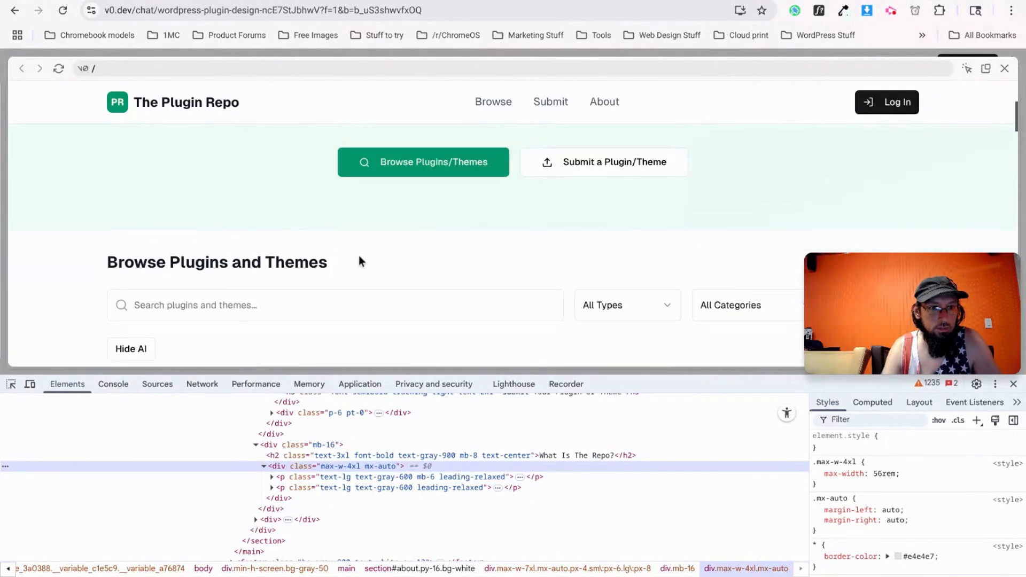
left_click(231, 2)
scroll(315, 298, "up", 8)
Copy the 'font-size: 1.5rem' rule from the Browse heading's CSS.
scroll(316, 303, "up", 6)
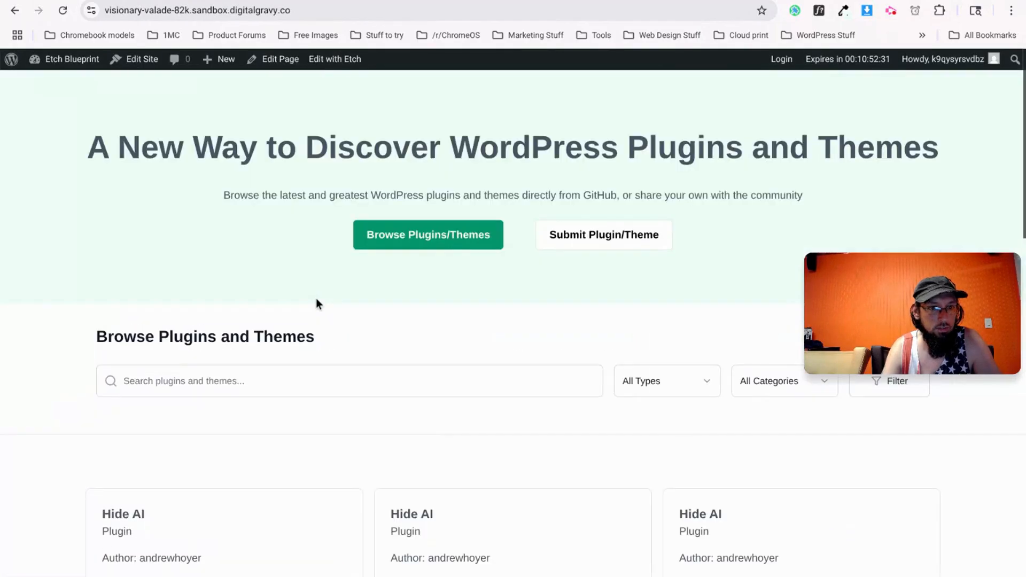
left_click(224, 1)
scroll(255, 277, "up", 20)
scroll(254, 277, "down", 10)
scroll(272, 211, "up", 3)
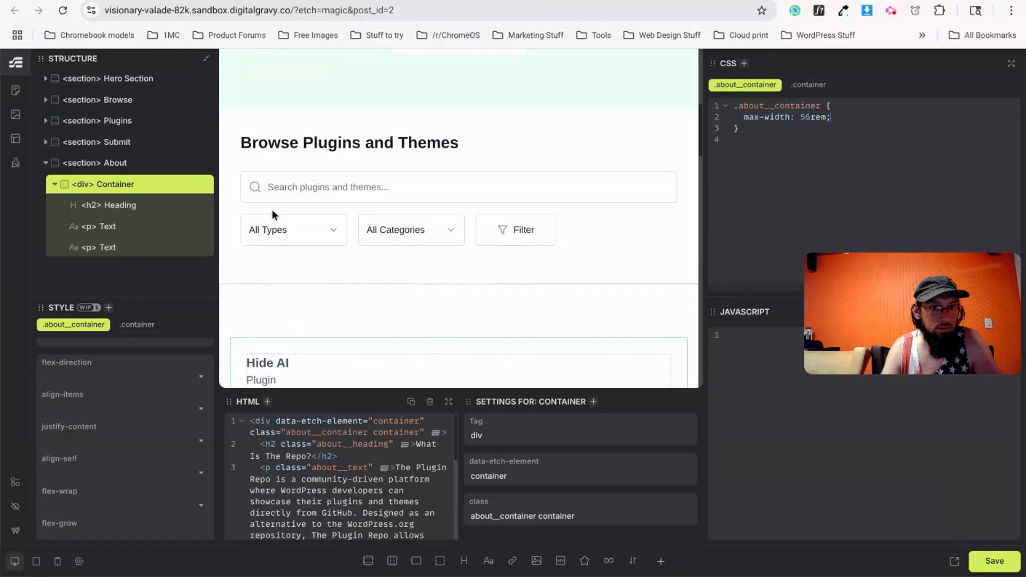
left_click(303, 149)
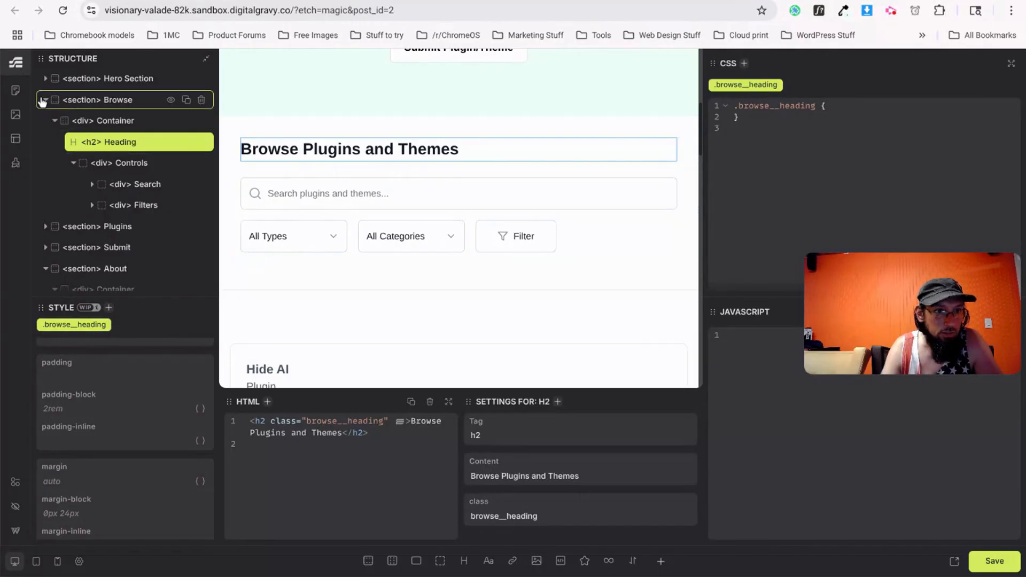
left_click(126, 99)
scroll(799, 194, "down", 3)
left_click_drag(856, 203, 762, 197)
key("ctrl+c")
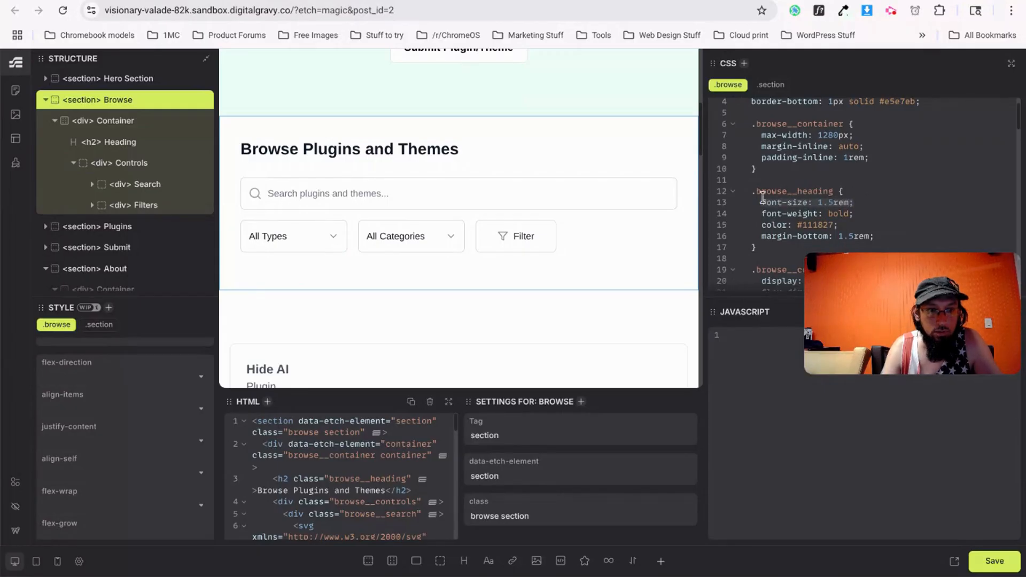
Set the What Is The Repo? heading's Typography font size to 1.5rem.
scroll(348, 286, "down", 10)
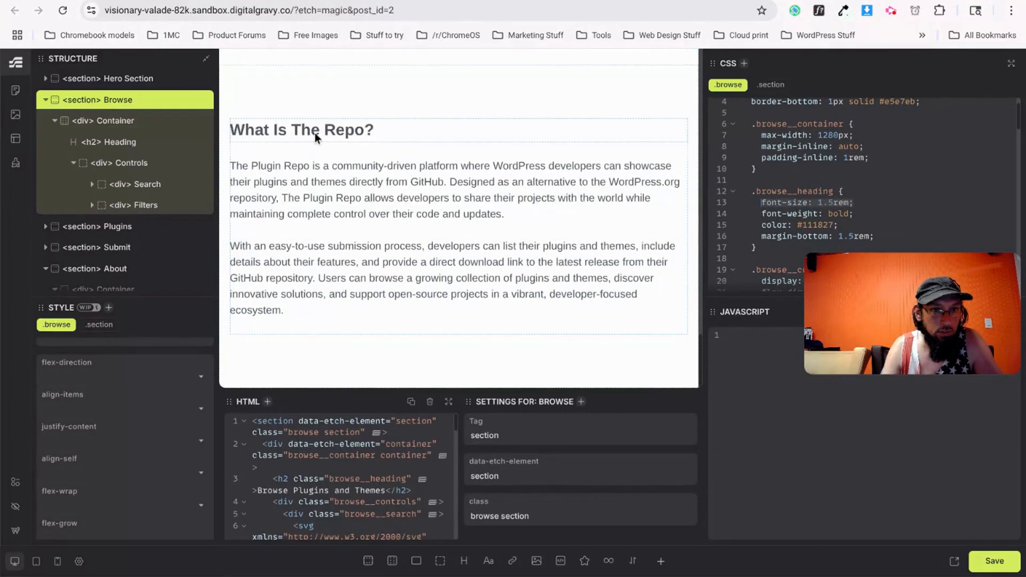
left_click(316, 134)
scroll(75, 368, "up", 2)
left_click(124, 366)
key("ctrl+v")
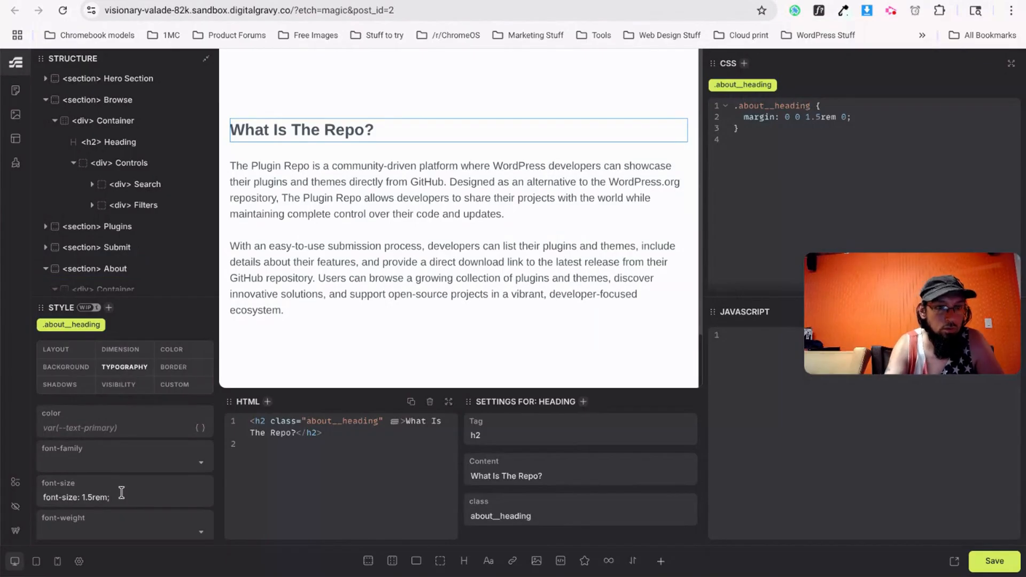
key("BackSpace")
key("BackSpace")
key("BackSpace")
key("BackSpace")
key("BackSpace")
key("BackSpace")
key("BackSpace")
key("BackSpace")
key("BackSpace")
key("BackSpace")
key("BackSpace")
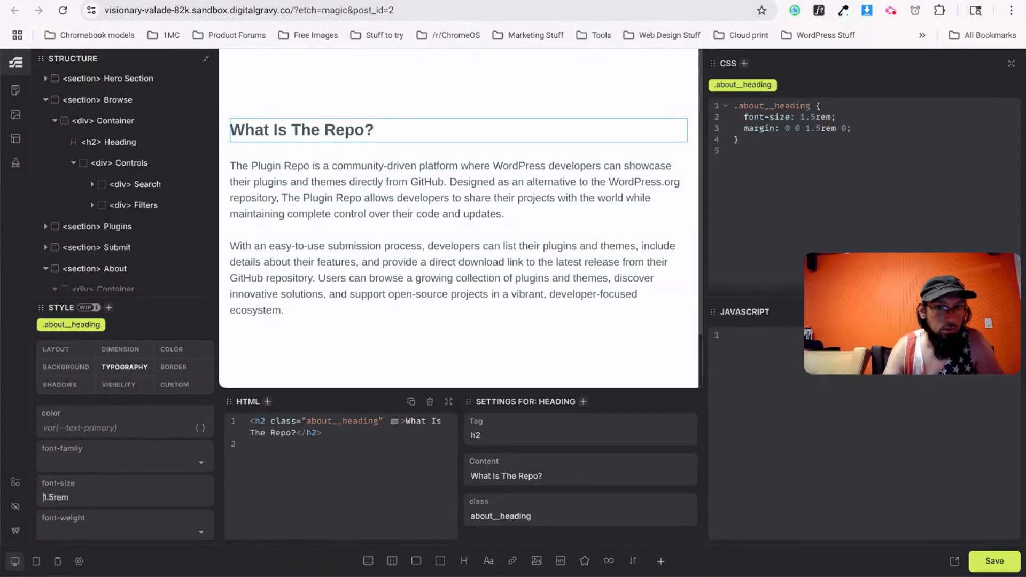
left_click(360, 247)
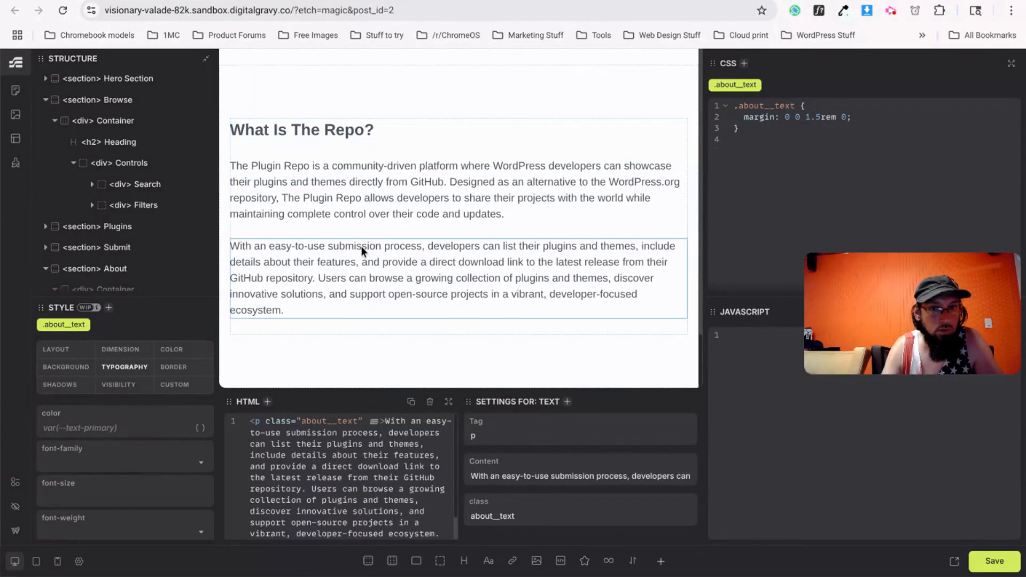
left_click(302, 133)
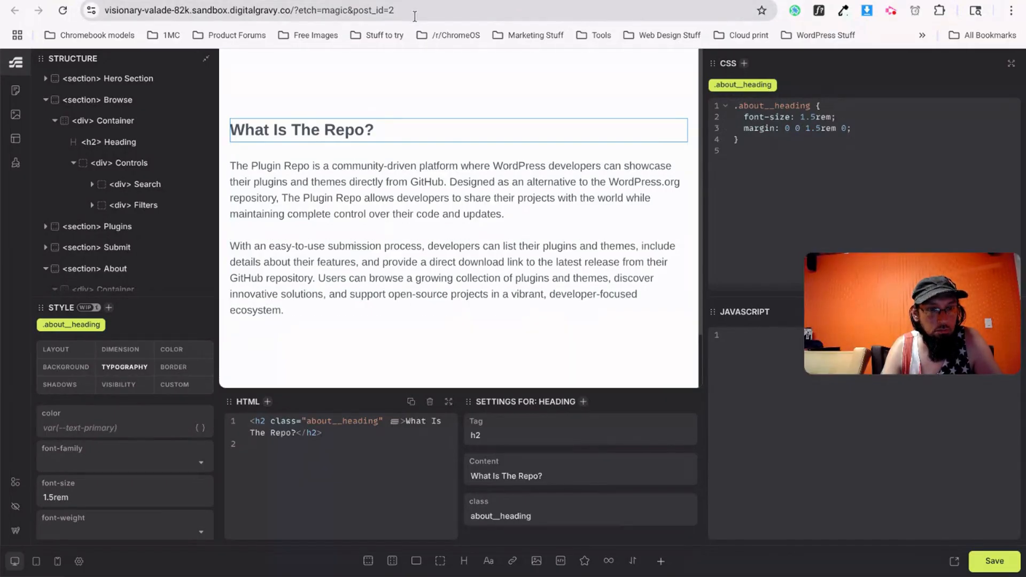
Save the page and view the live site.
key("ctrl+s")
left_click(408, 1)
scroll(251, 310, "down", 10)
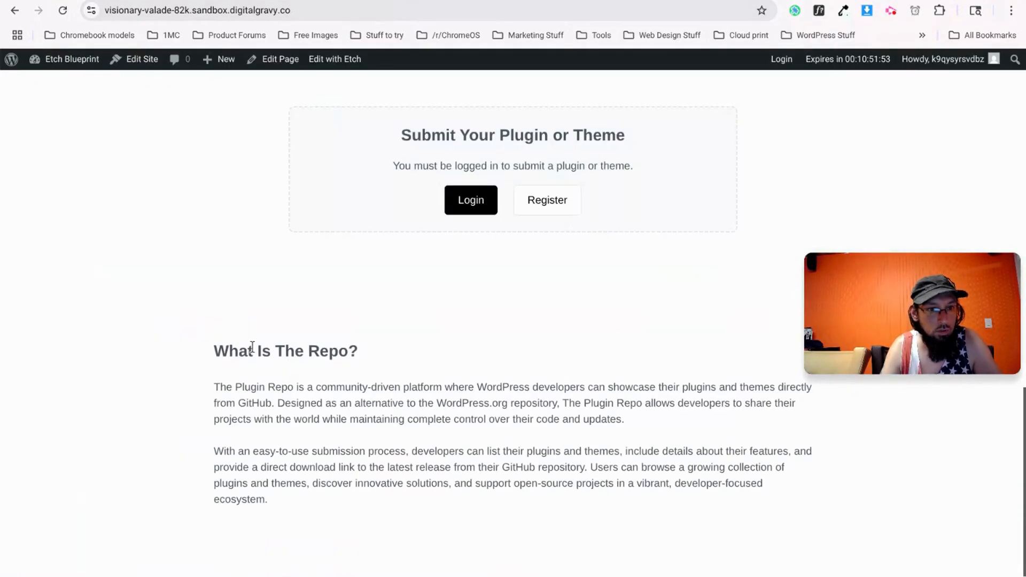
Reload the live page and compare it with the v0.dev design.
key("F5")
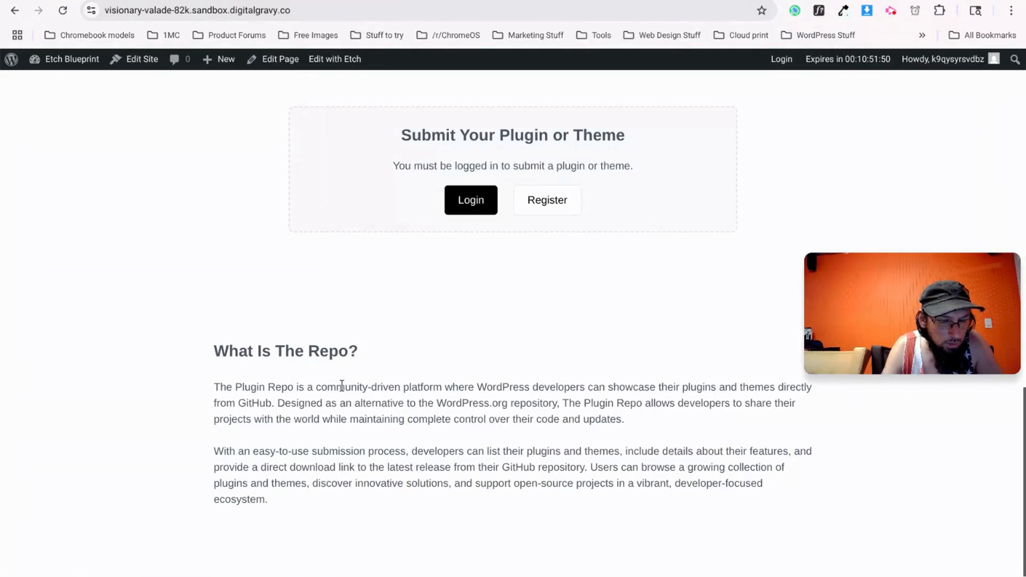
left_click(284, 6)
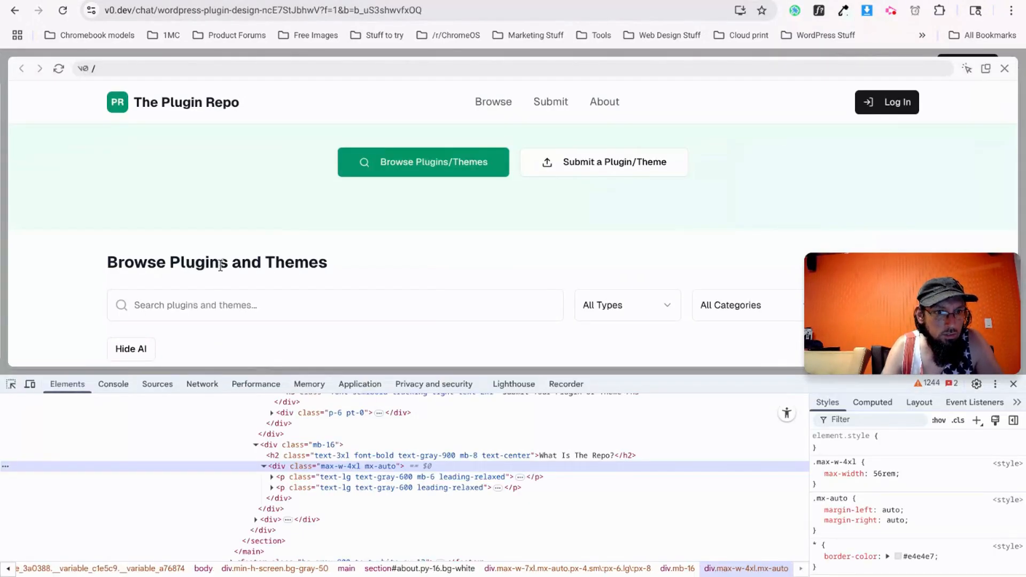
scroll(217, 262, "down", 4)
scroll(205, 258, "up", 6)
key("ctrl+Tab")
scroll(307, 334, "up", 5)
Set the What Is The Repo? heading's Typography colour to black in Etch.
left_click(220, 1)
scroll(336, 218, "up", 1)
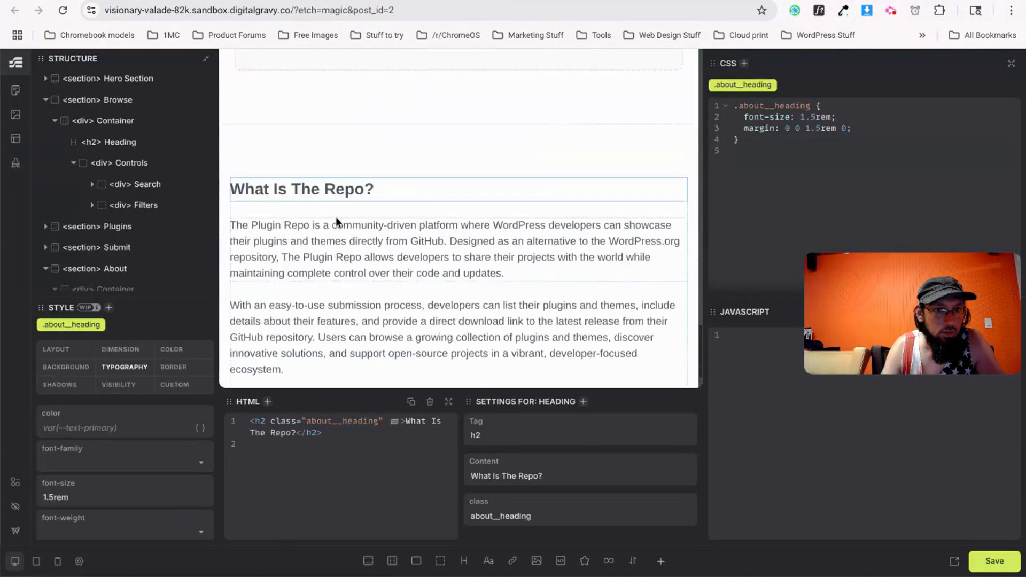
scroll(336, 216, "up", 2)
left_click(83, 419)
type("black")
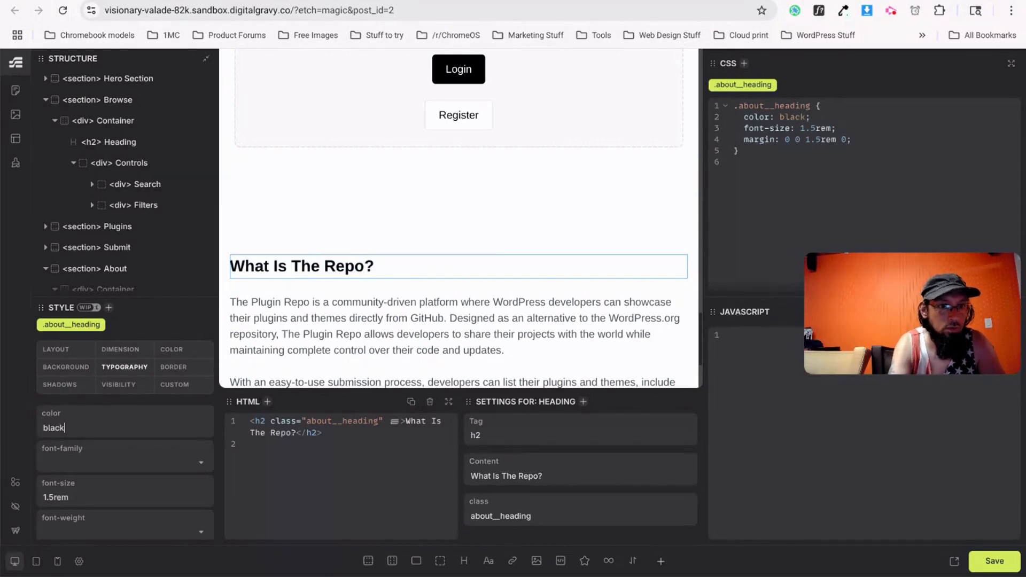
scroll(312, 226, "up", 10)
scroll(297, 235, "down", 5)
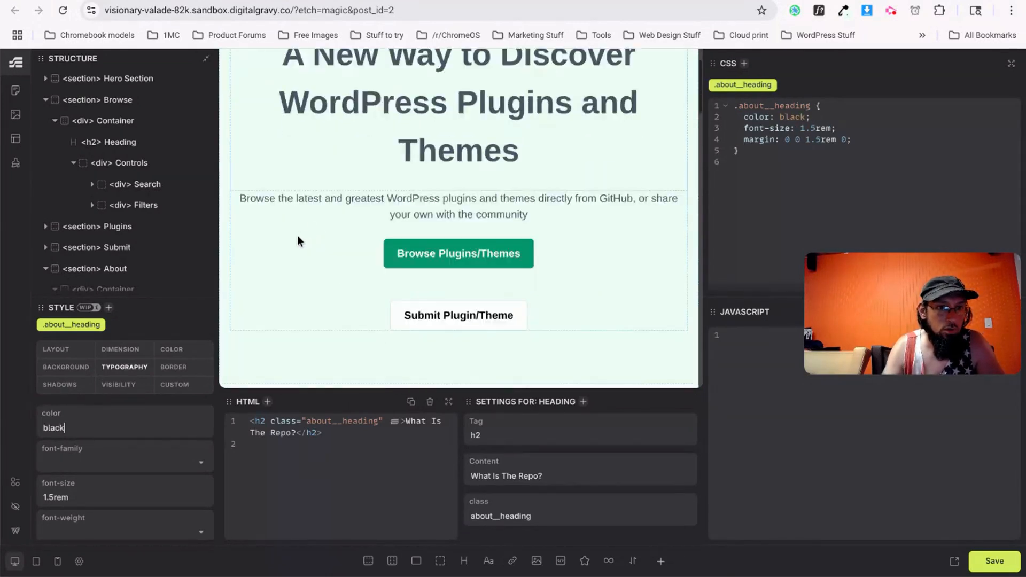
scroll(283, 222, "up", 3)
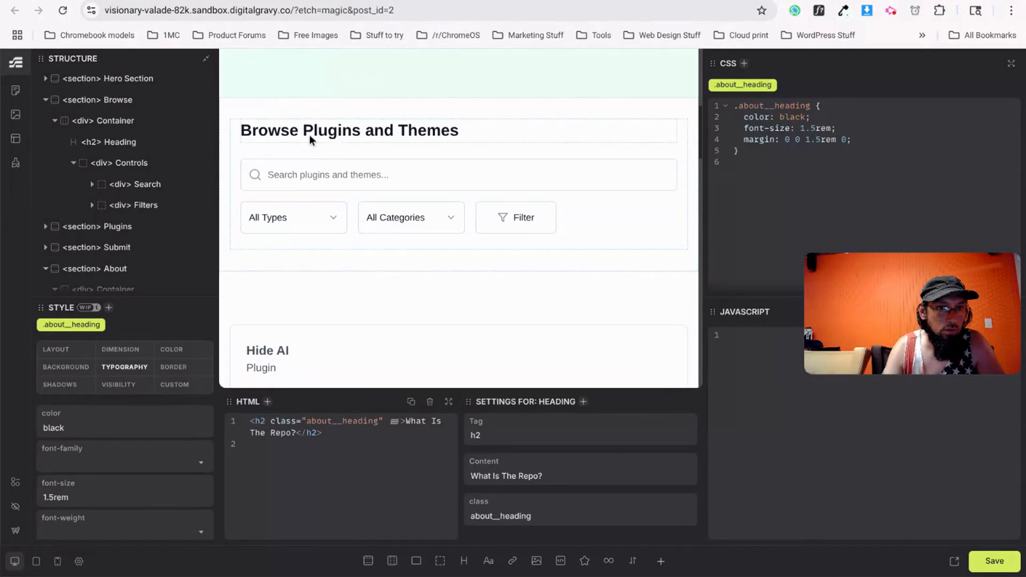
Select the Browse Plugins and Themes heading and save the page.
left_click(309, 134)
key("ctrl+s")
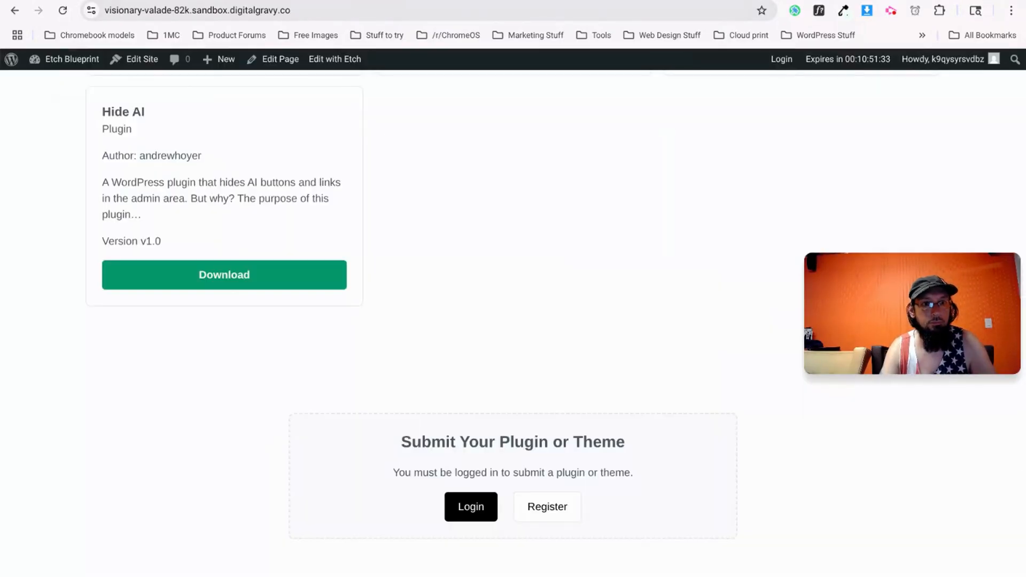
scroll(383, 310, "down", 5)
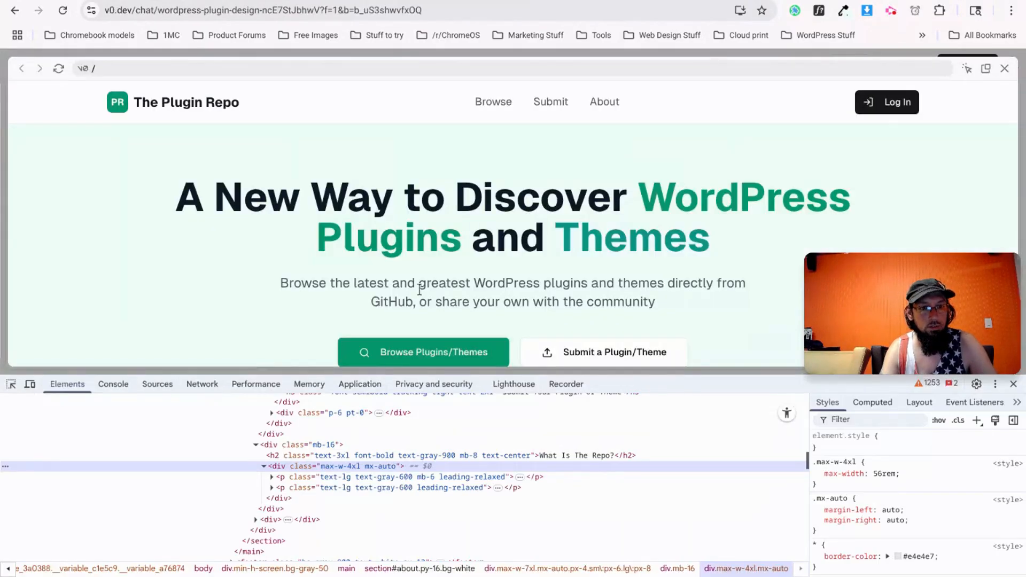
Close DevTools on v0.dev and look over the four How Does It Work? cards.
scroll(513, 241, "down", 10)
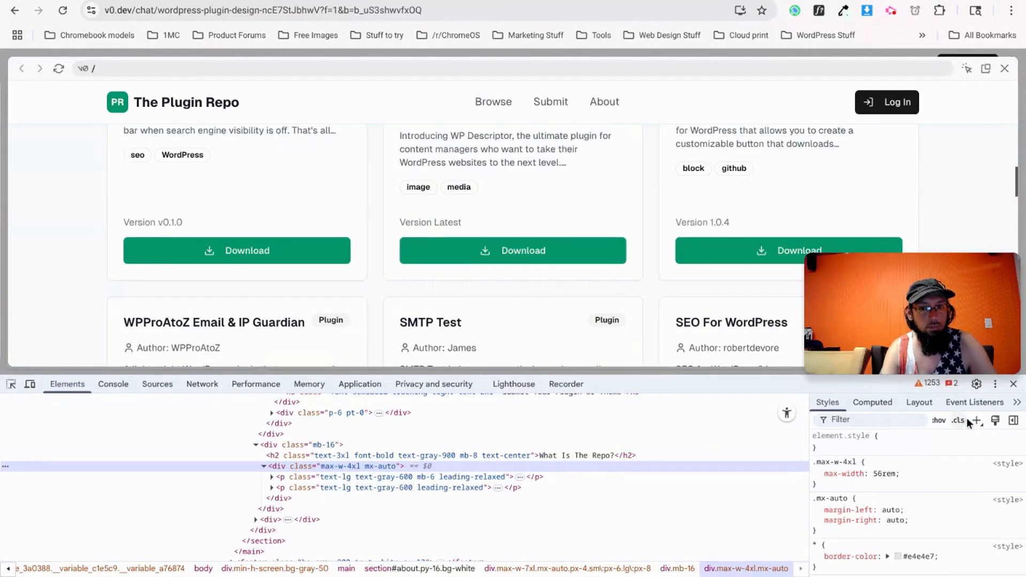
left_click(1013, 384)
scroll(514, 348, "down", 10)
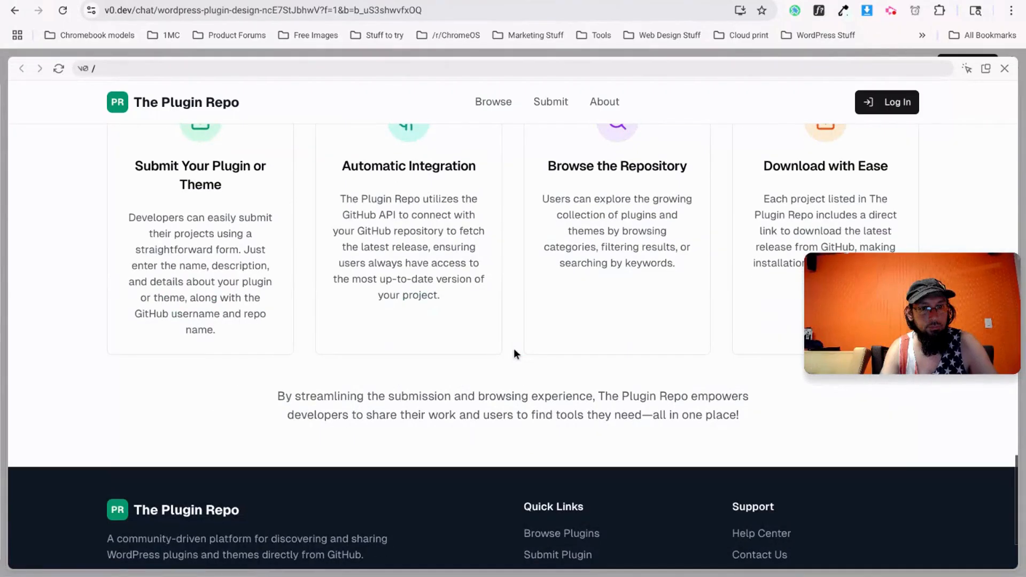
scroll(517, 346, "up", 2)
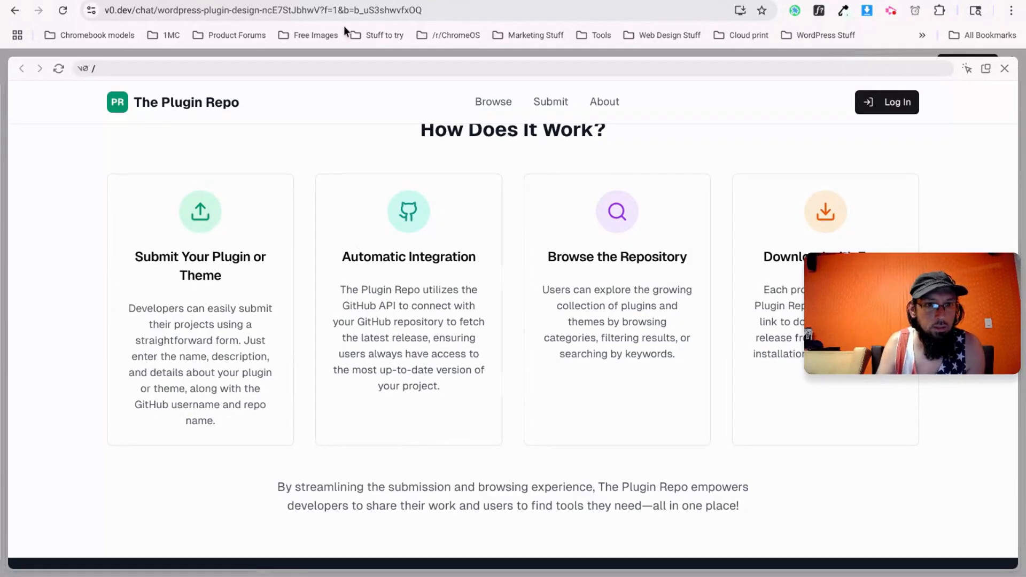
scroll(534, 193, "up", 1)
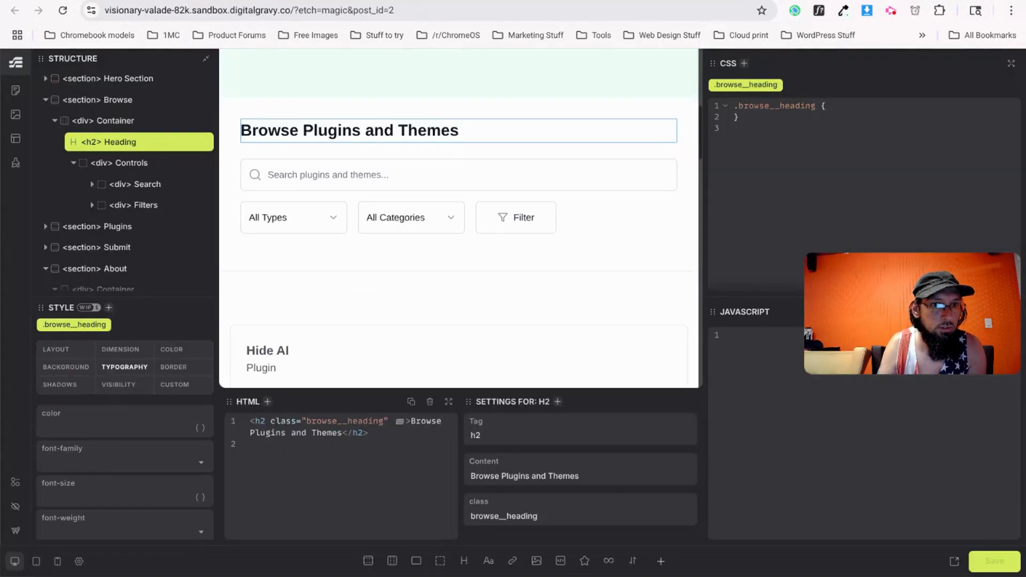
Collapse the About section and add a new section below it named How.
scroll(107, 265, "down", 2)
left_click(49, 181)
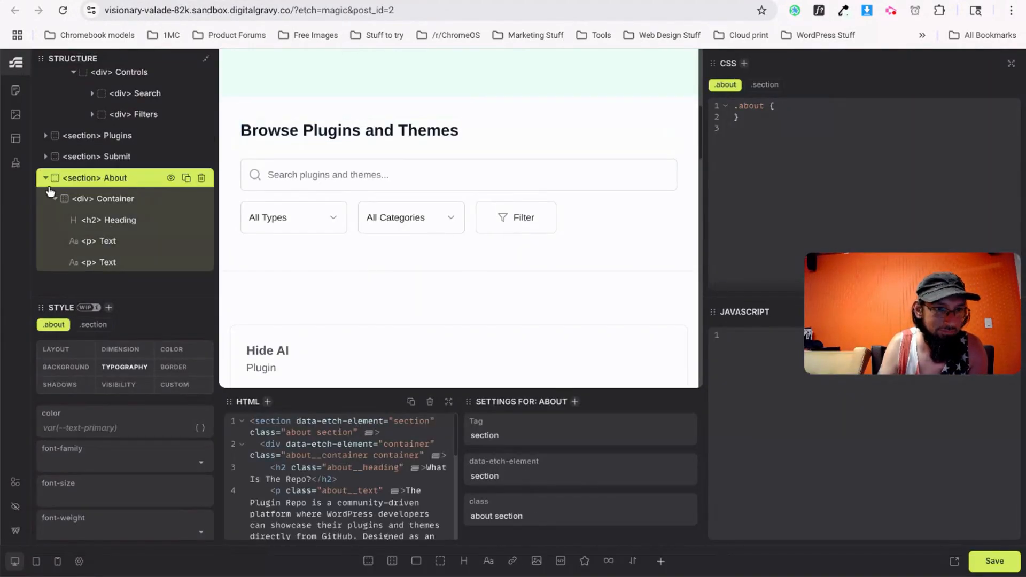
left_click(46, 182)
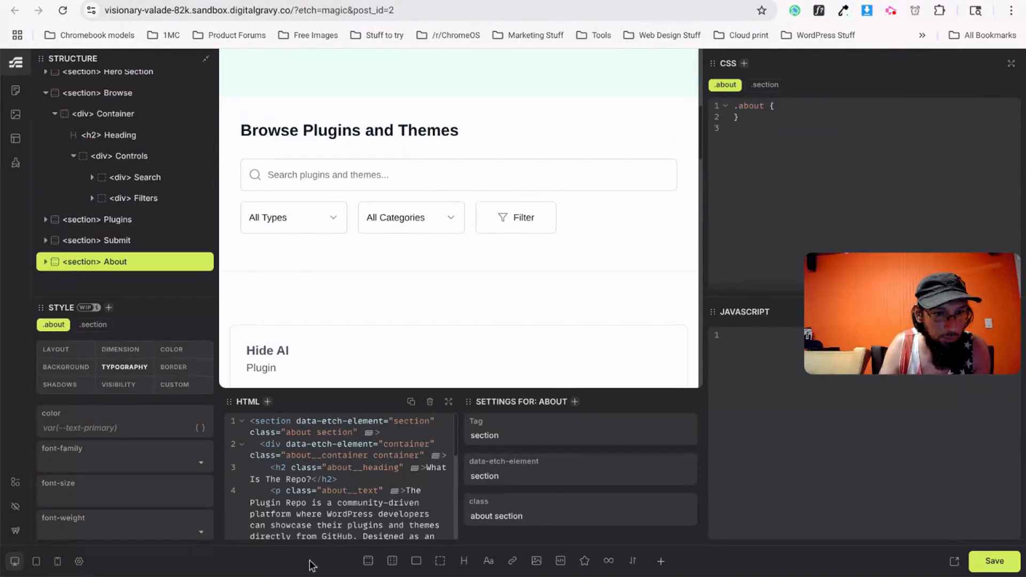
left_click(368, 561)
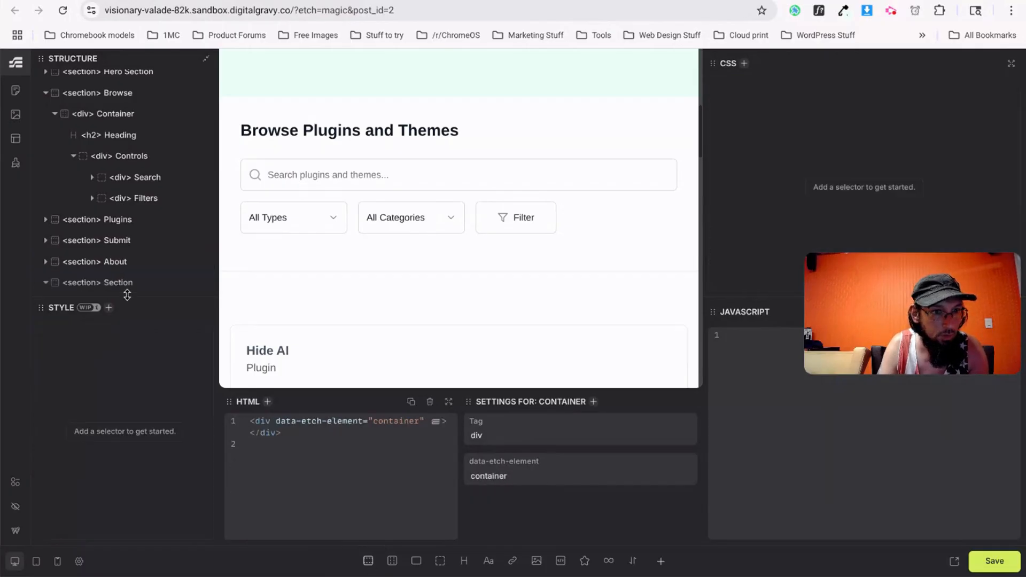
double_click(114, 283)
type("How")
key("Return")
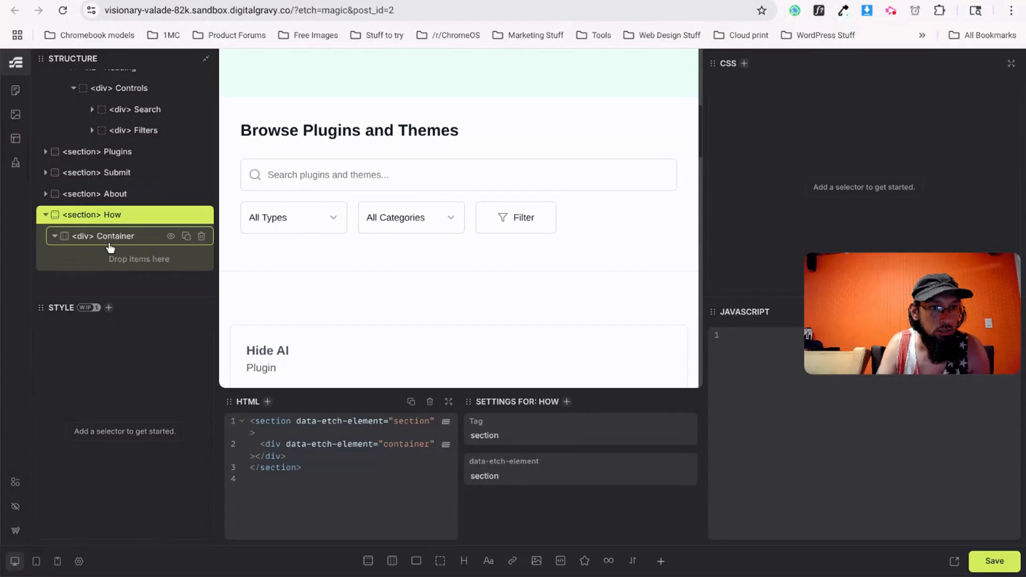
Add a flex div inside the How container and rename it Grid.
left_click(106, 237)
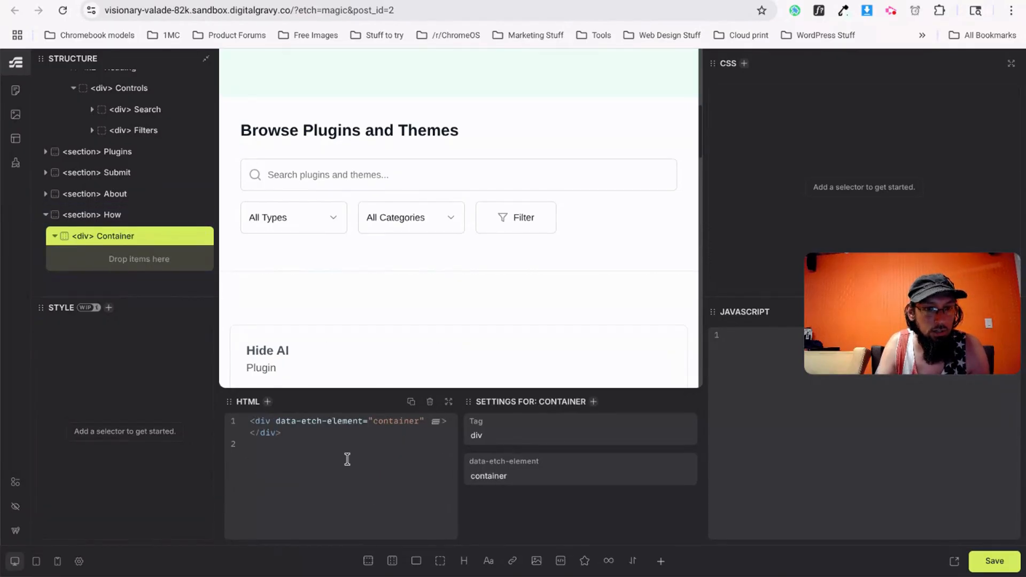
left_click(417, 561)
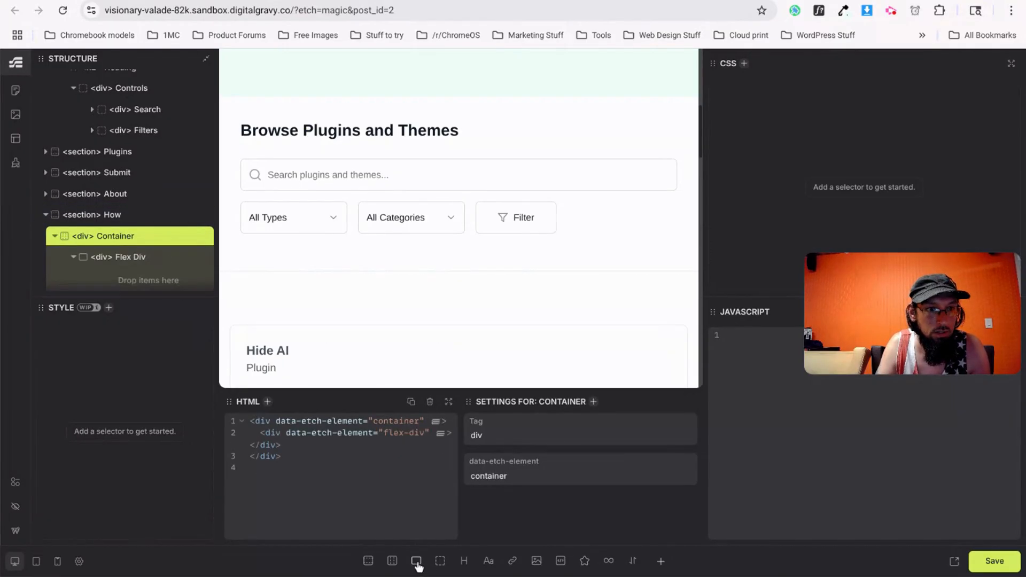
double_click(135, 260)
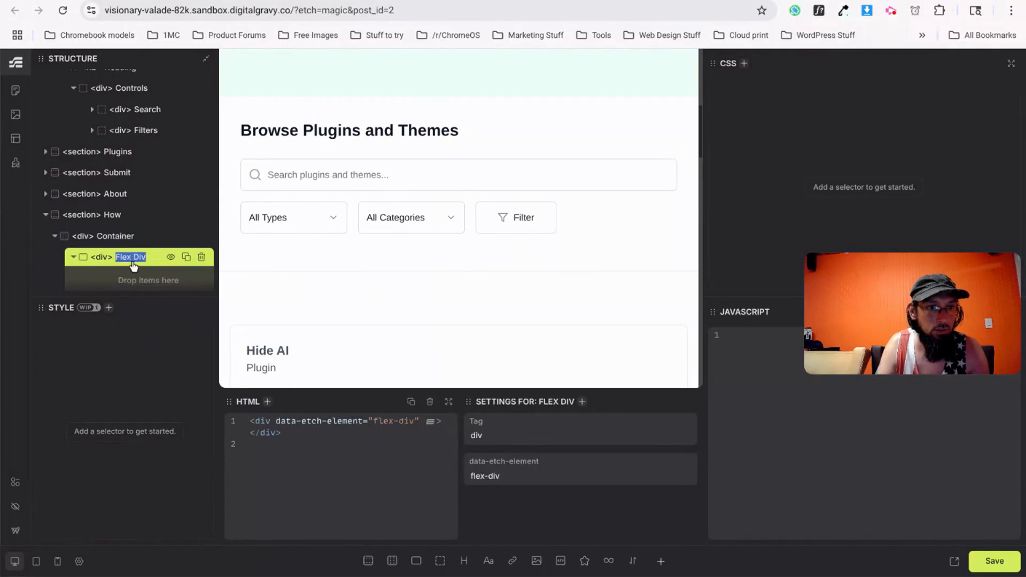
key("BackSpace")
key("BackSpace")
key("BackSpace")
key("BackSpace")
key("BackSpace")
key("BackSpace")
type("Grid")
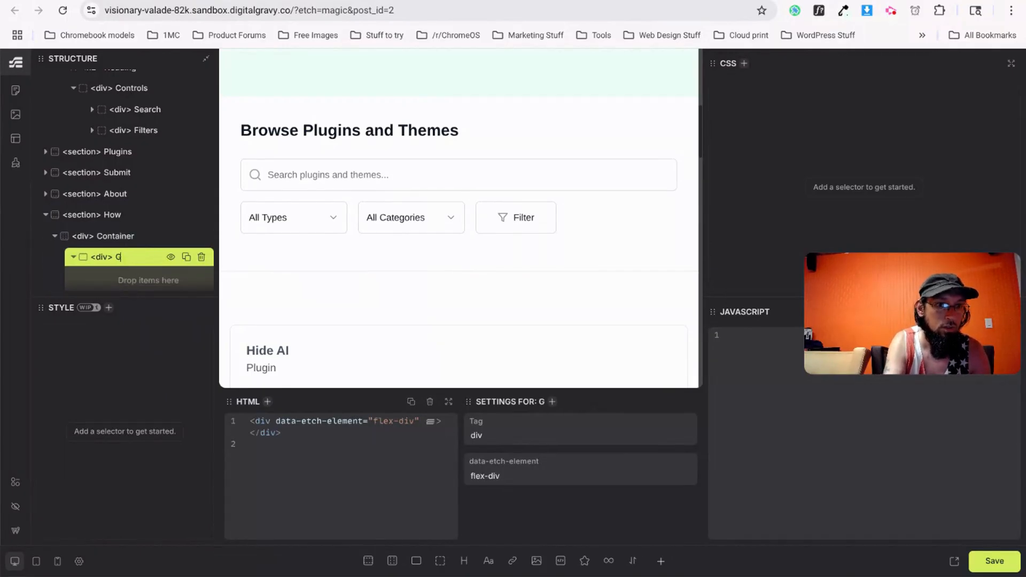
key("ctrl+Tab")
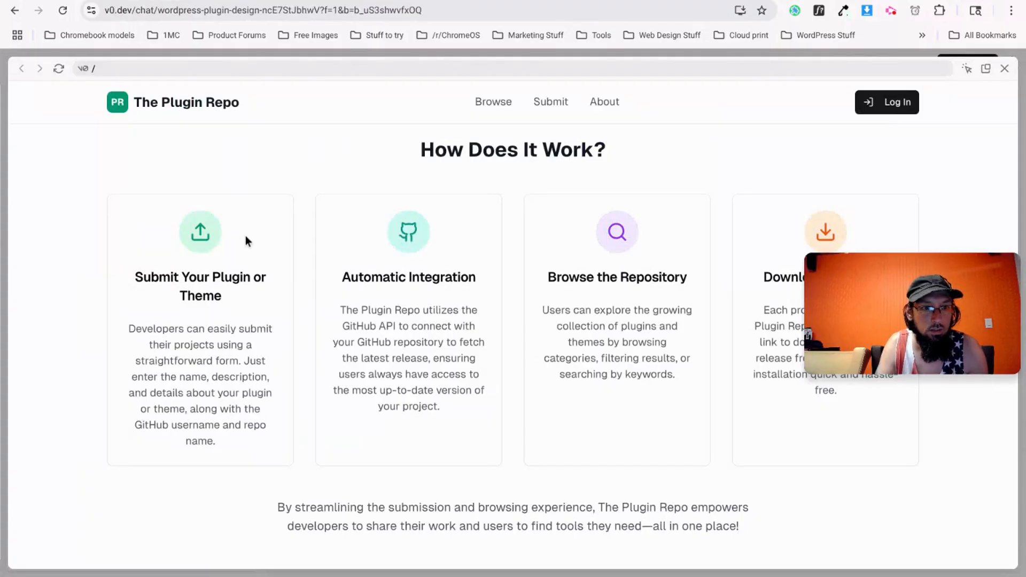
key("ctrl+shift+Tab")
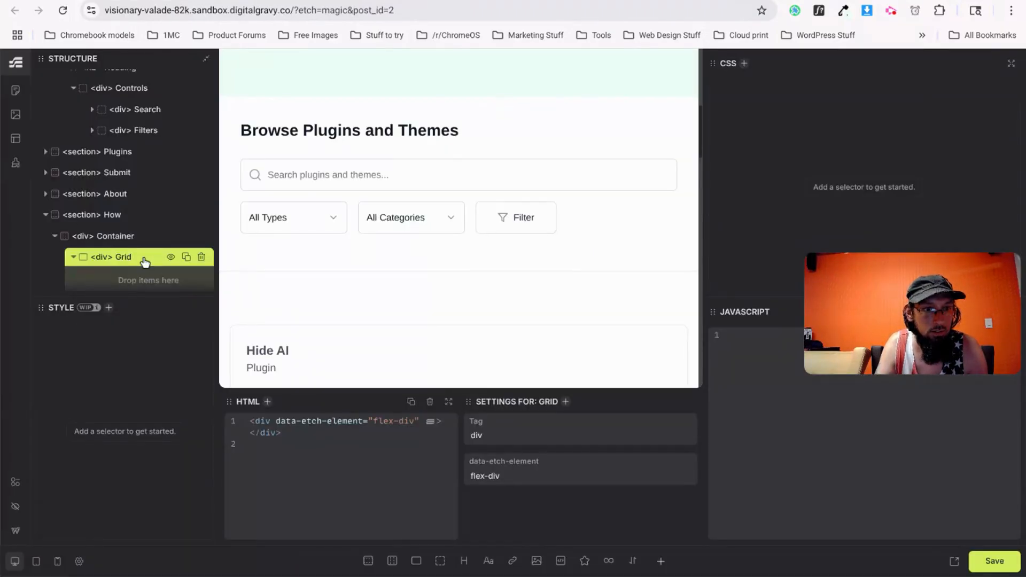
Add a flex div inside Grid and rename it Card.
left_click(417, 562)
double_click(142, 279)
key("BackSpace")
key("BackSpace")
key("BackSpace")
key("BackSpace")
type("Card")
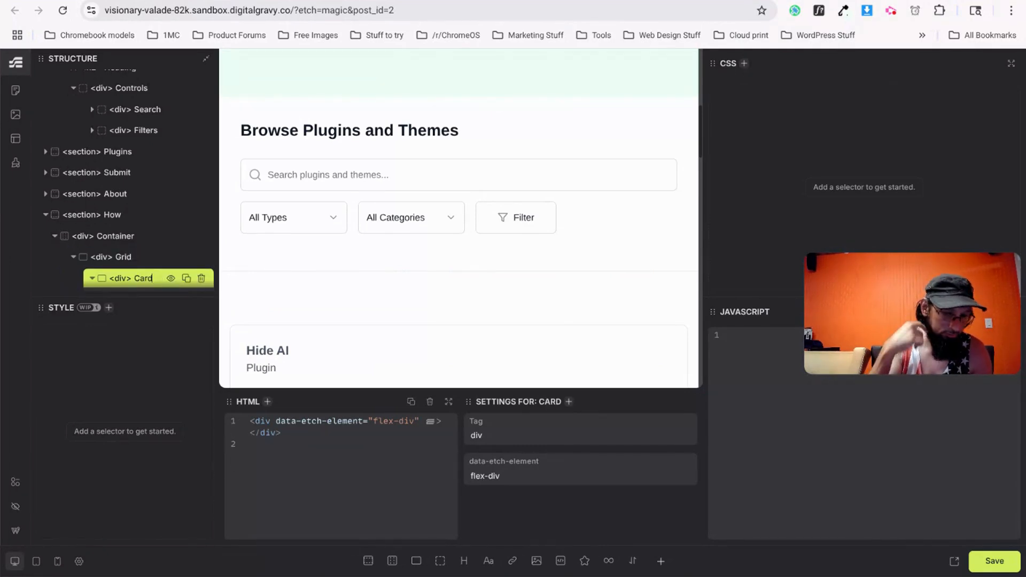
key("ctrl+Tab")
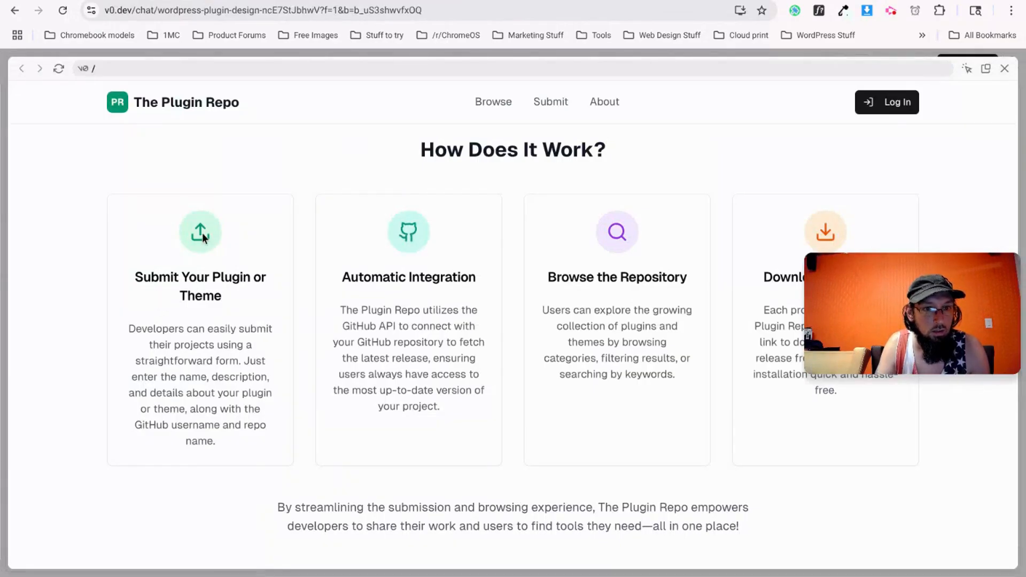
key("ctrl+shift+Tab")
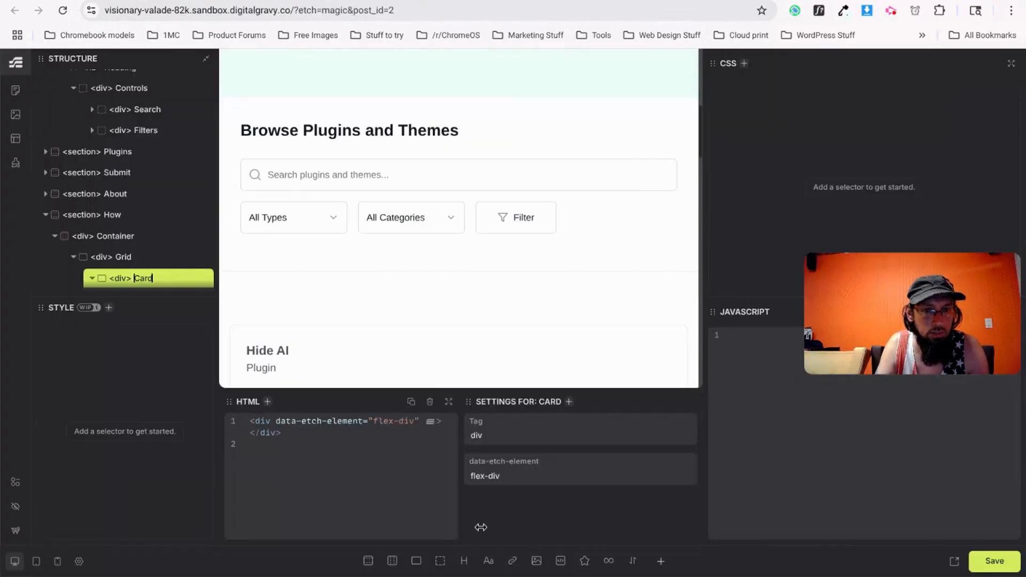
Insert an SVG icon element into Card and review its code.
left_click(585, 564)
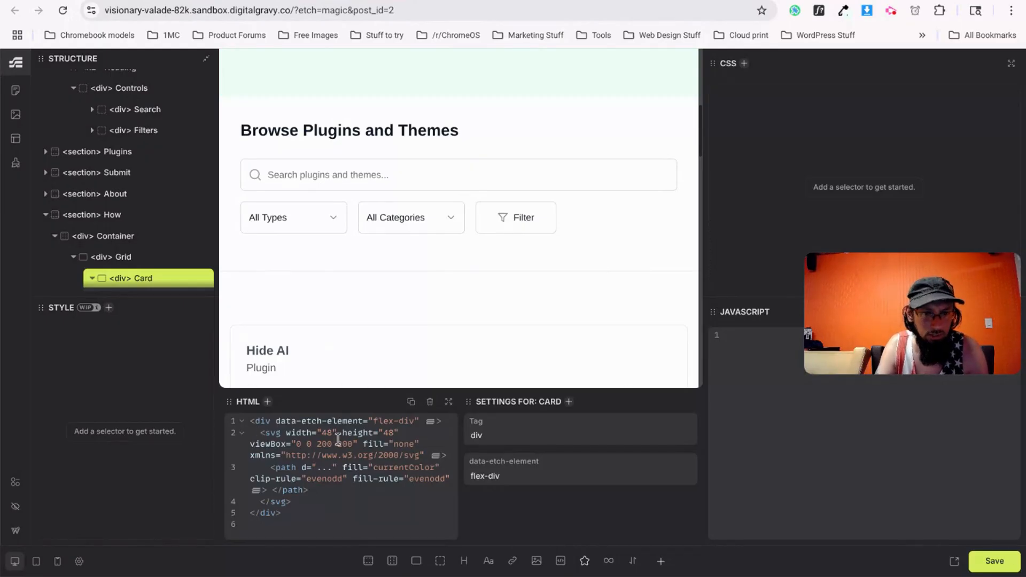
left_click(332, 469)
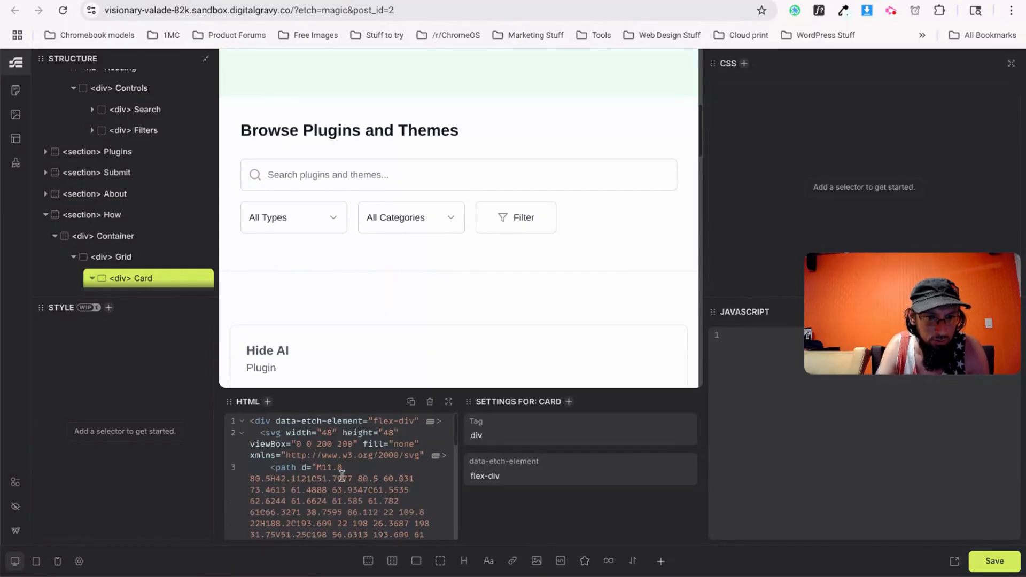
scroll(323, 517, "down", 1)
left_click_drag(308, 447, 362, 502)
left_click(350, 448)
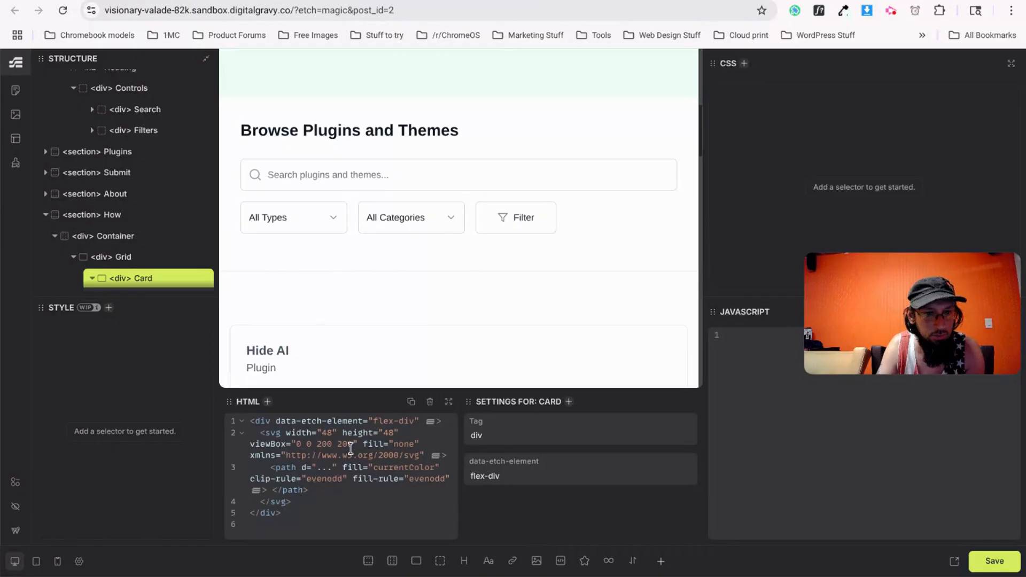
left_click(283, 531)
key("Return")
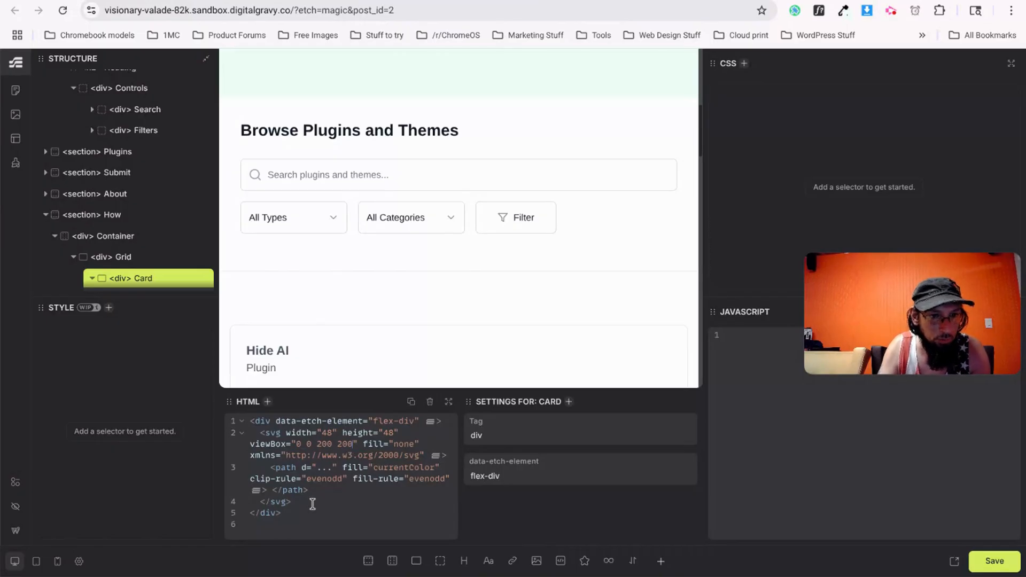
scroll(154, 267, "down", 1)
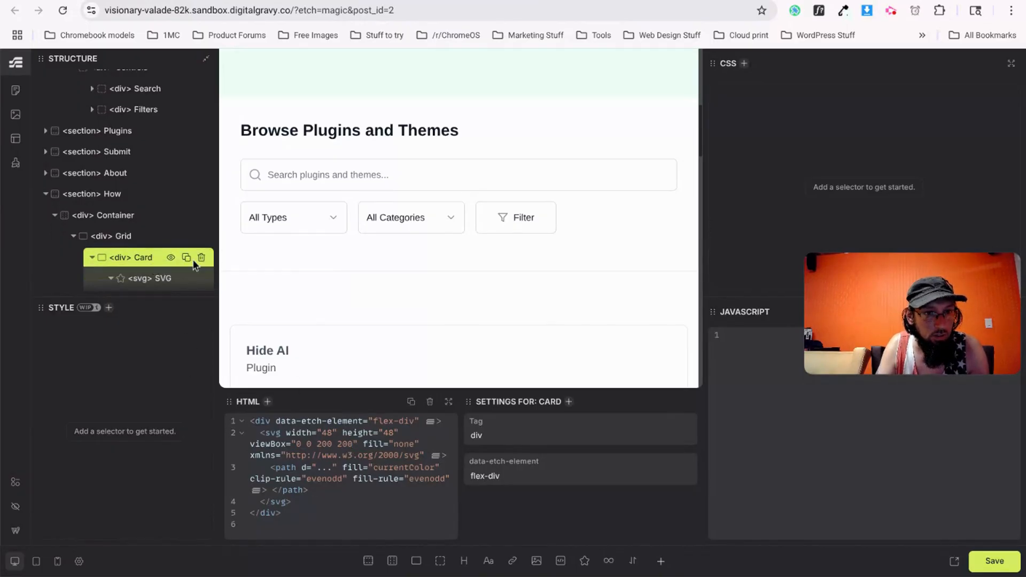
key("ctrl+Tab")
Add a heading and move it out of the SVG into the Card.
key("ctrl+shift+Tab")
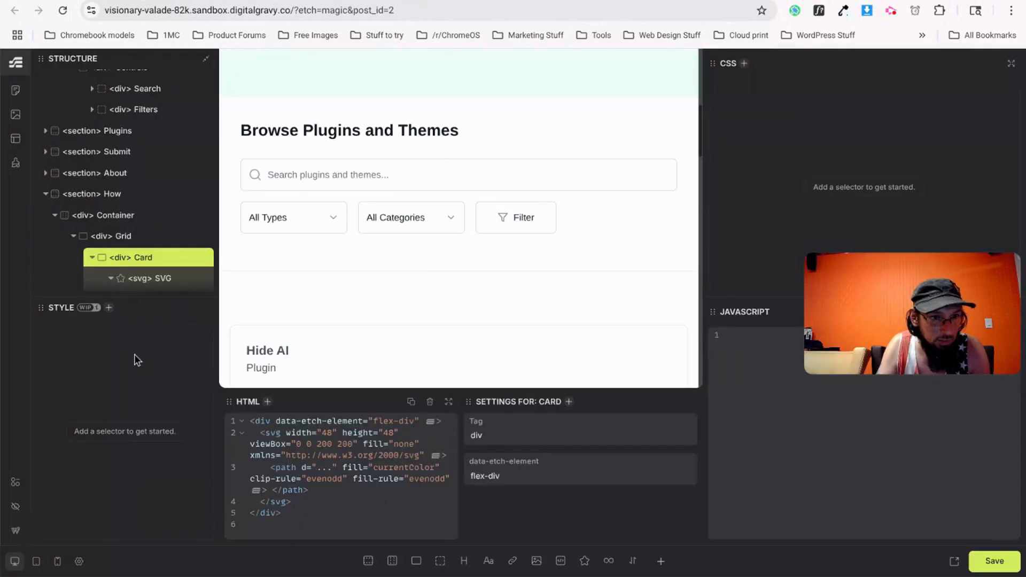
left_click(150, 279)
left_click(463, 560)
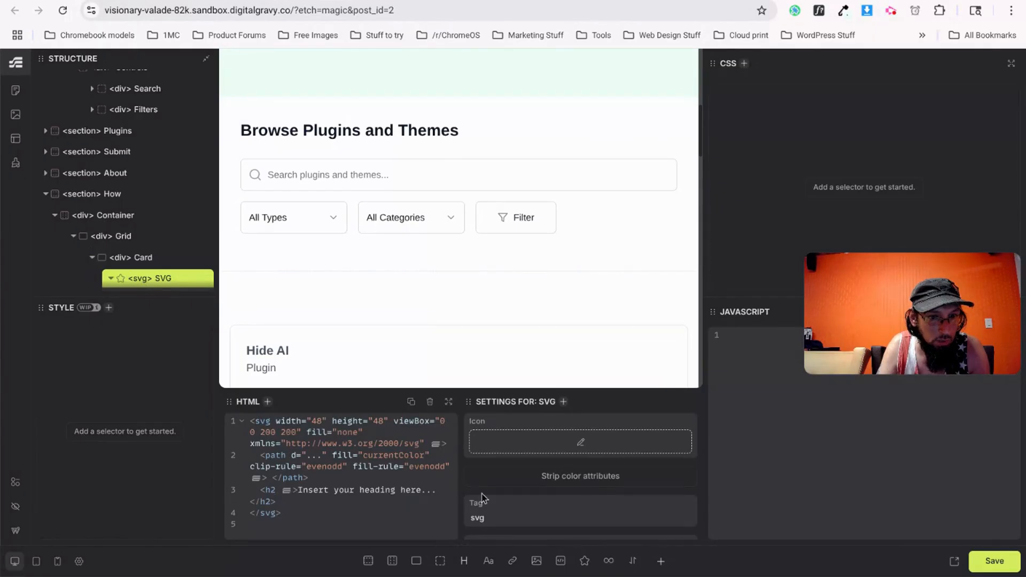
scroll(486, 486, "down", 2)
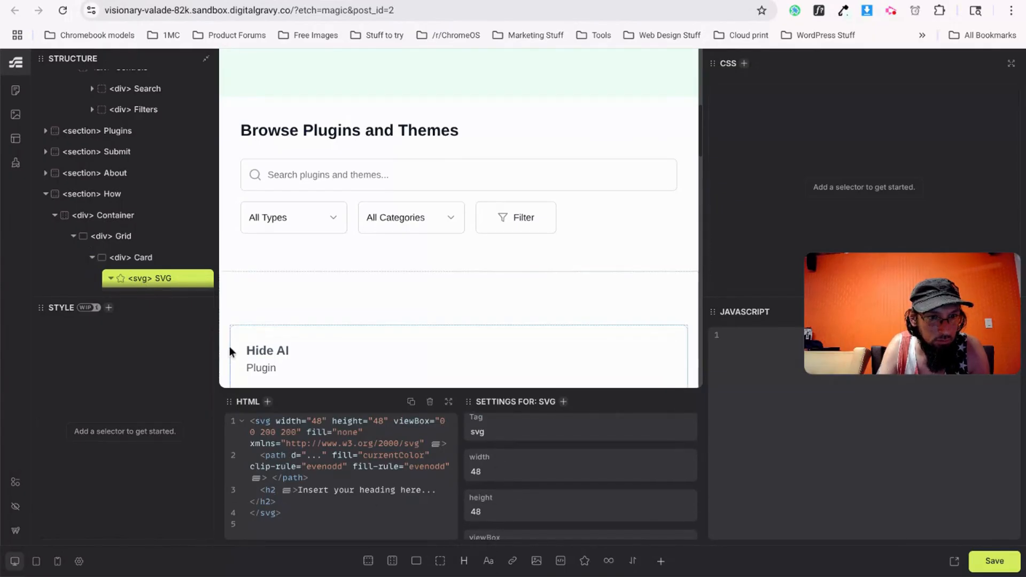
scroll(159, 282, "down", 2)
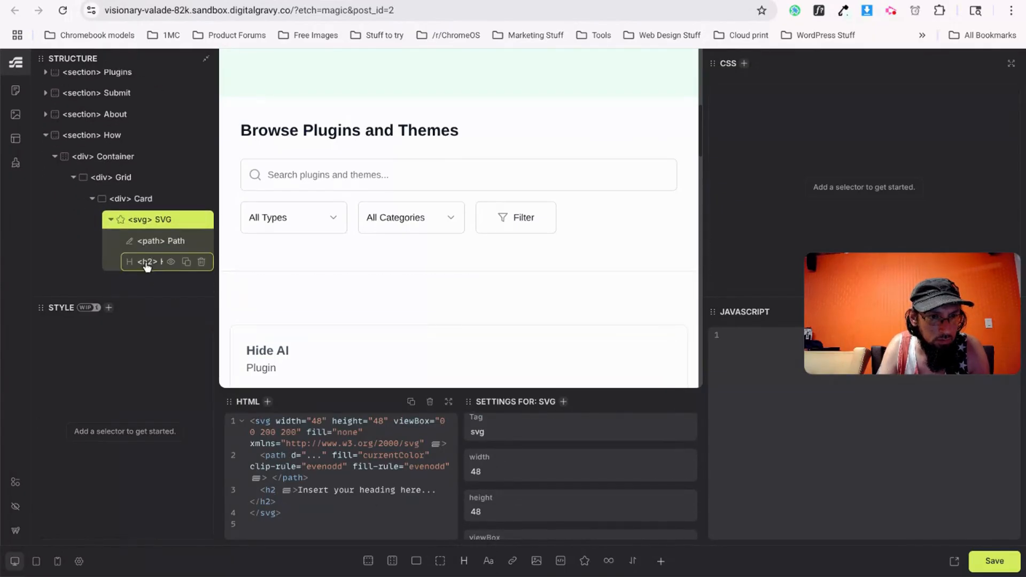
left_click_drag(144, 269, 138, 221)
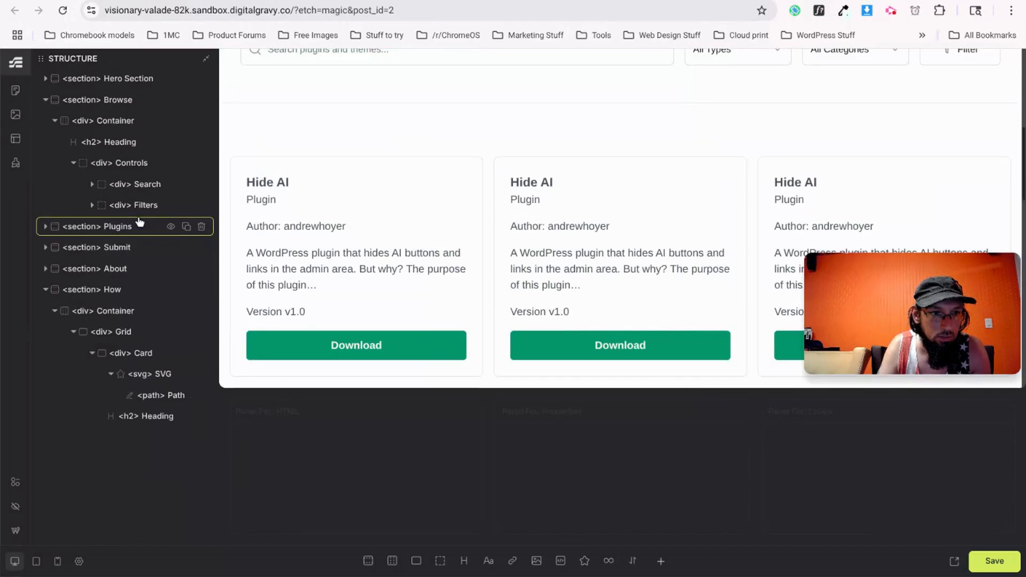
left_click(113, 375)
Change the heading's tag from h2 to h3 and add a text paragraph after it.
left_click(143, 396)
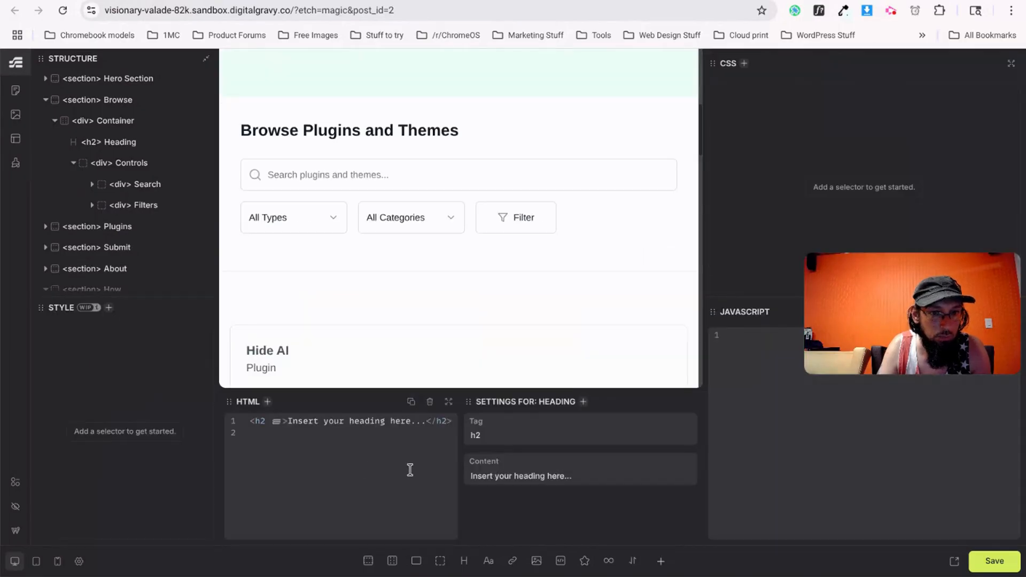
key("BackSpace")
type("3")
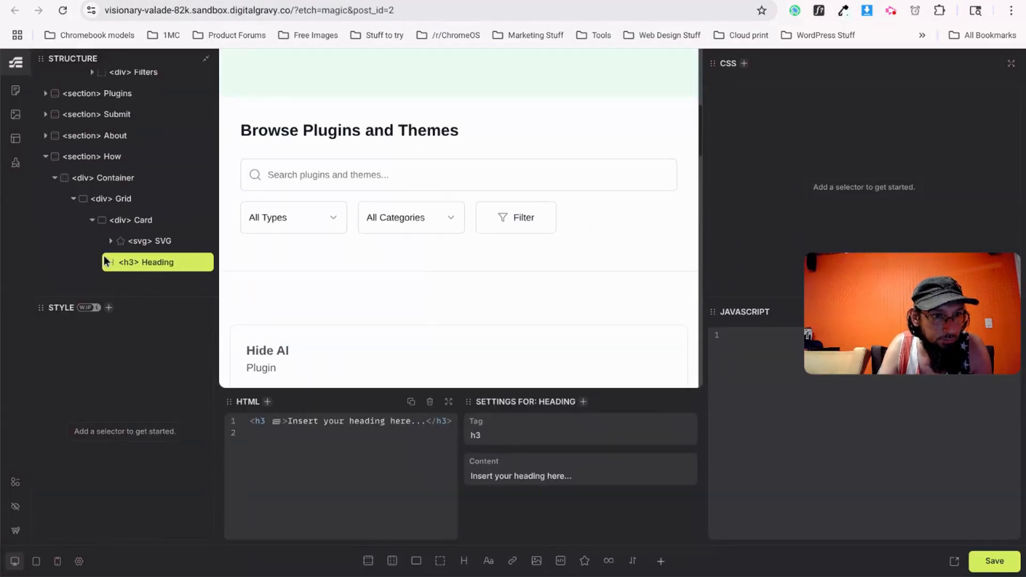
left_click(488, 560)
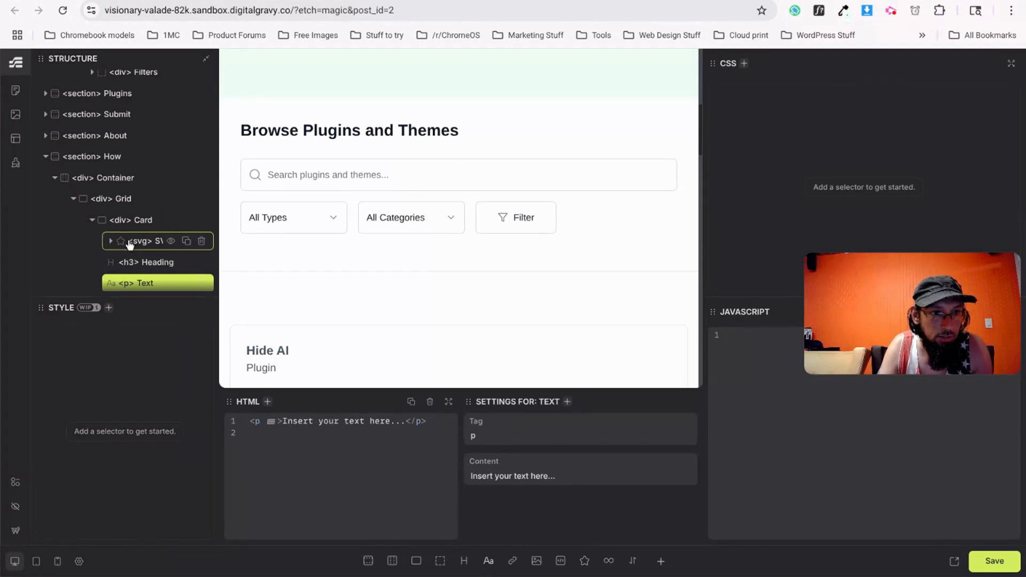
Rename the SVG to Icon and generate BEM classes for the How section.
double_click(158, 242)
type("Icon")
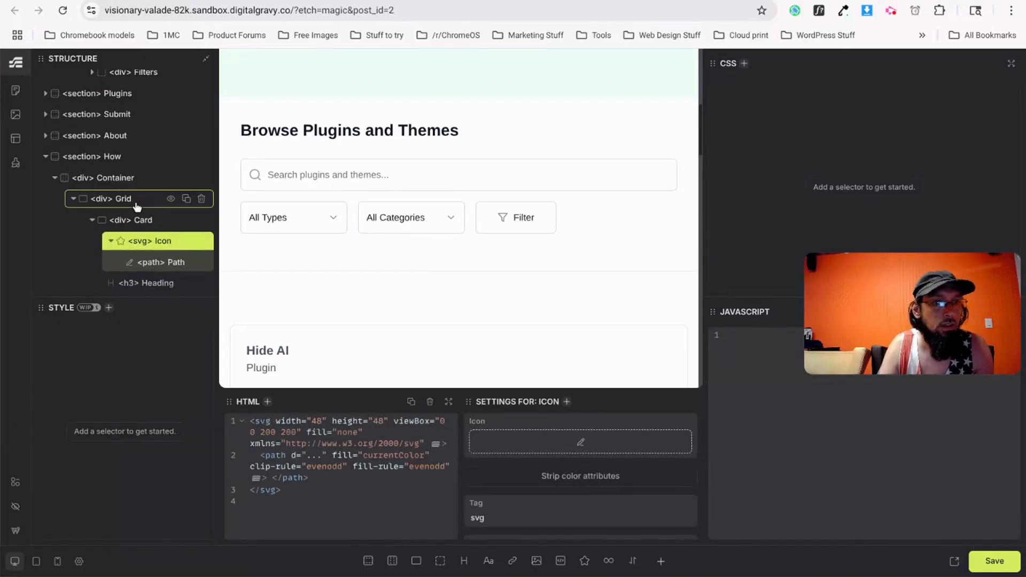
left_click(105, 159)
right_click(105, 161)
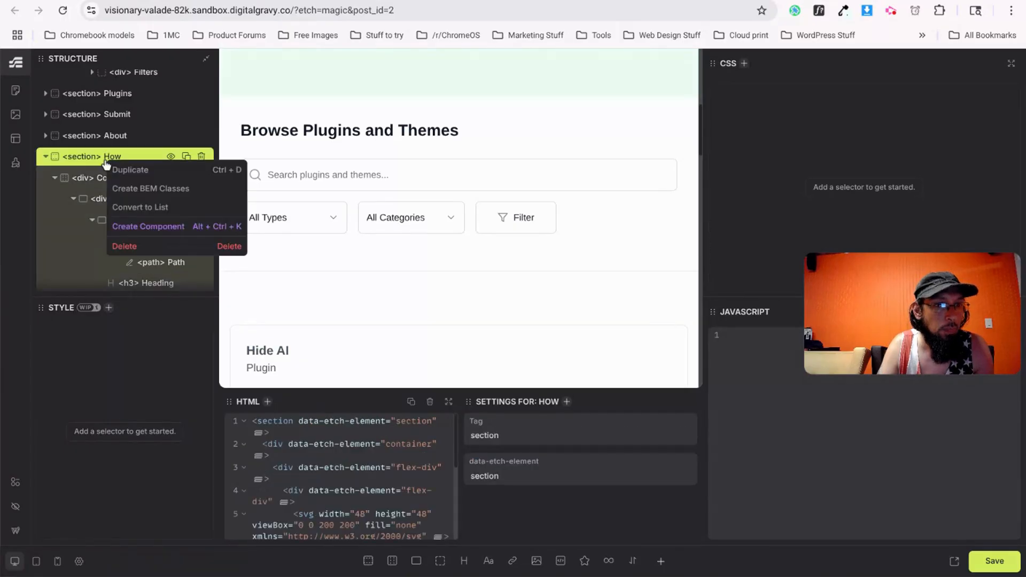
left_click(142, 188)
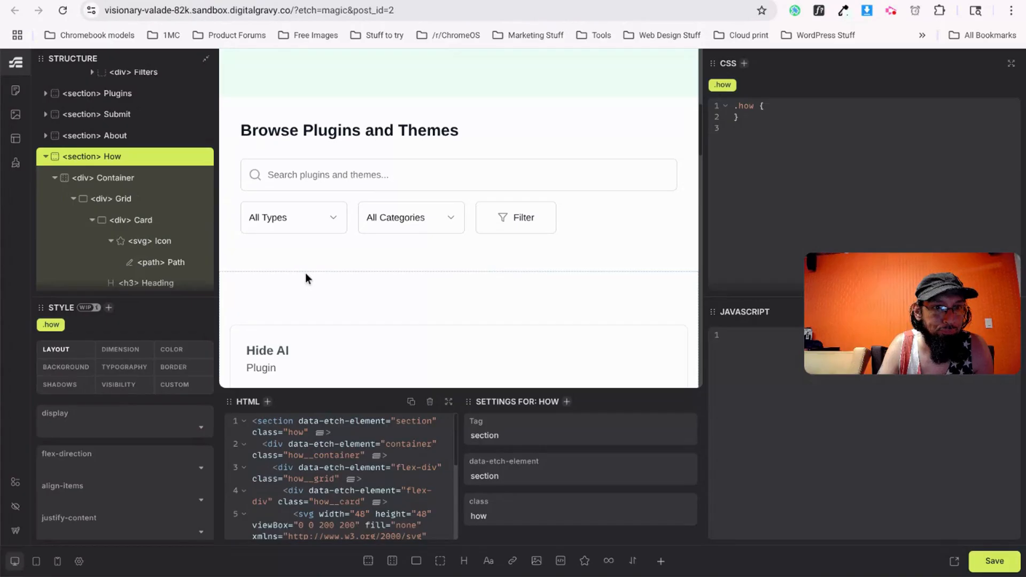
Scroll down the structure and select the Icon element.
scroll(160, 262, "down", 1)
scroll(363, 291, "down", 2)
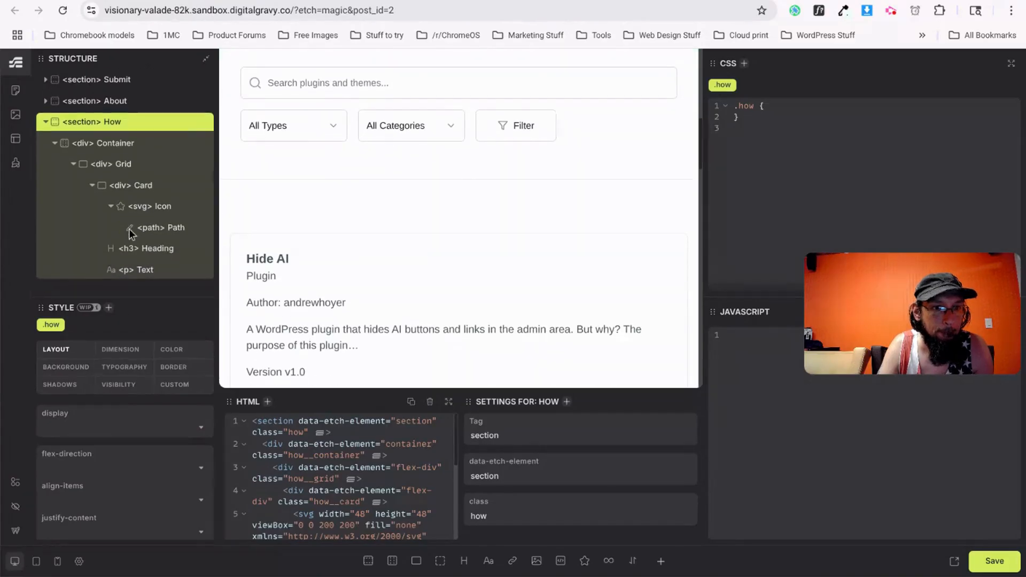
scroll(130, 233, "down", 1)
scroll(412, 258, "down", 3)
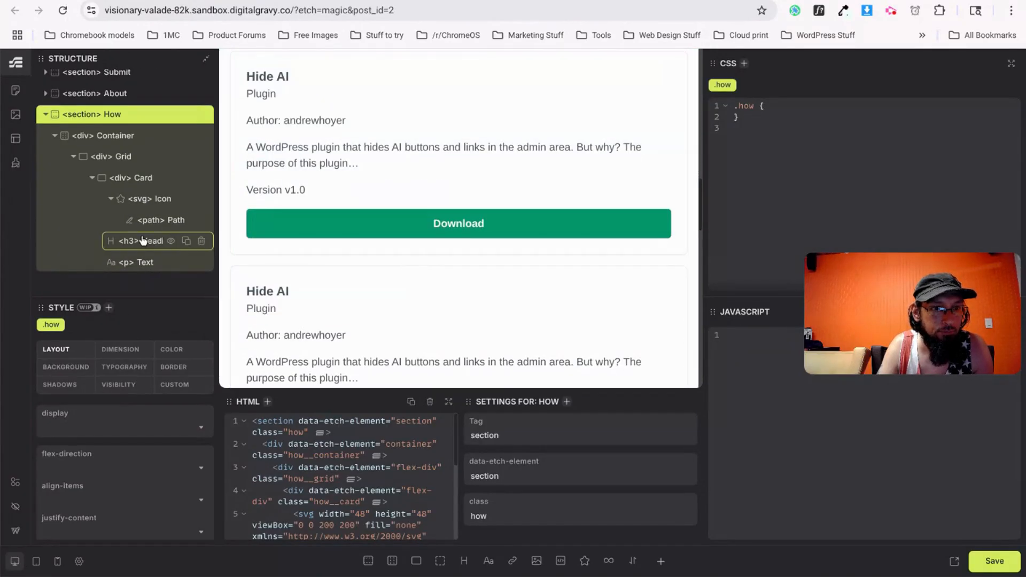
left_click(151, 200)
key("ctrl+Tab")
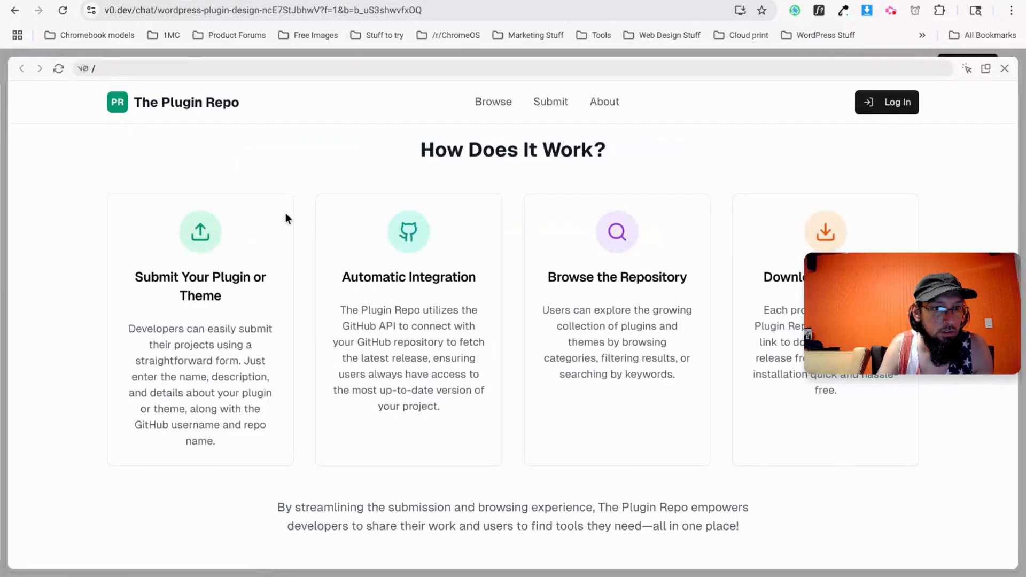
Copy the v0.dev upload icon's SVG and paste it over the Icon's code in Etch.
right_click(204, 236)
left_click(291, 561)
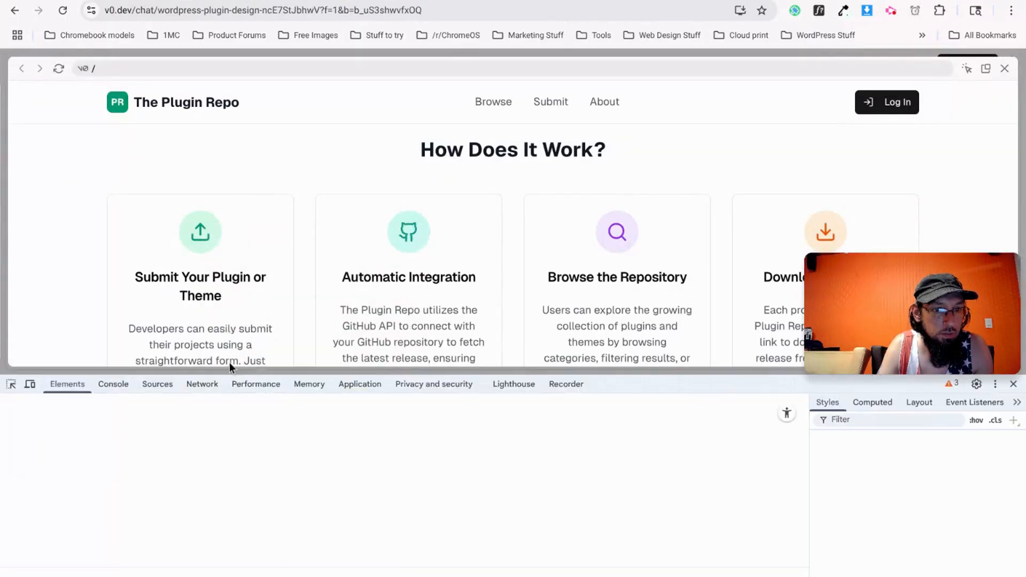
right_click(320, 469)
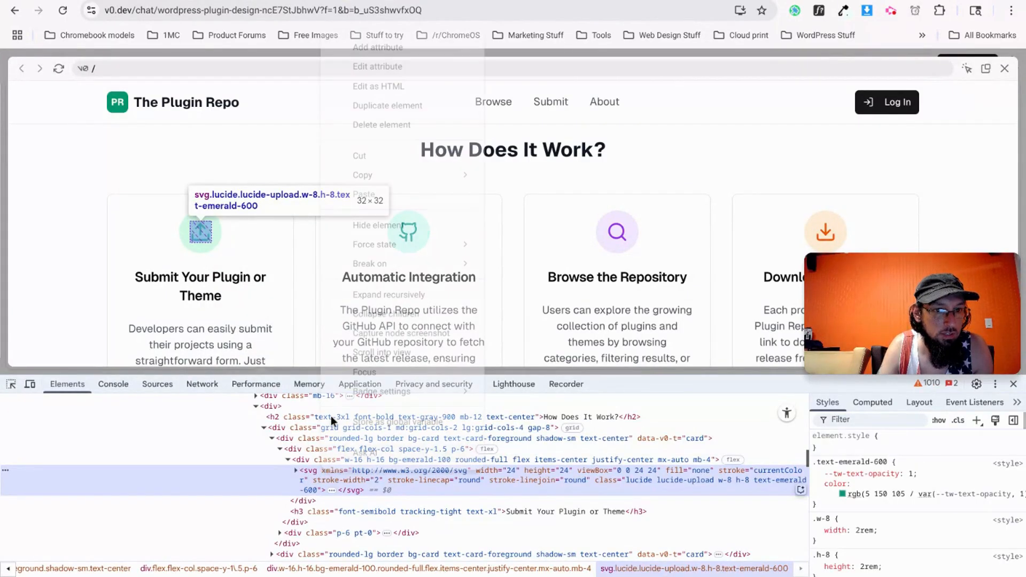
mouse_move(469, 173)
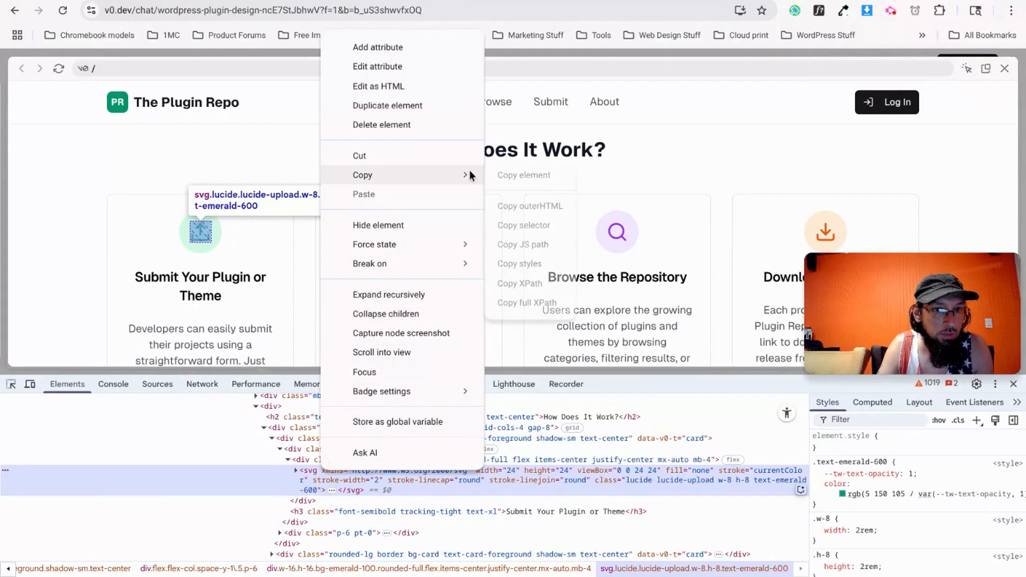
left_click(507, 172)
key("ctrl+Tab")
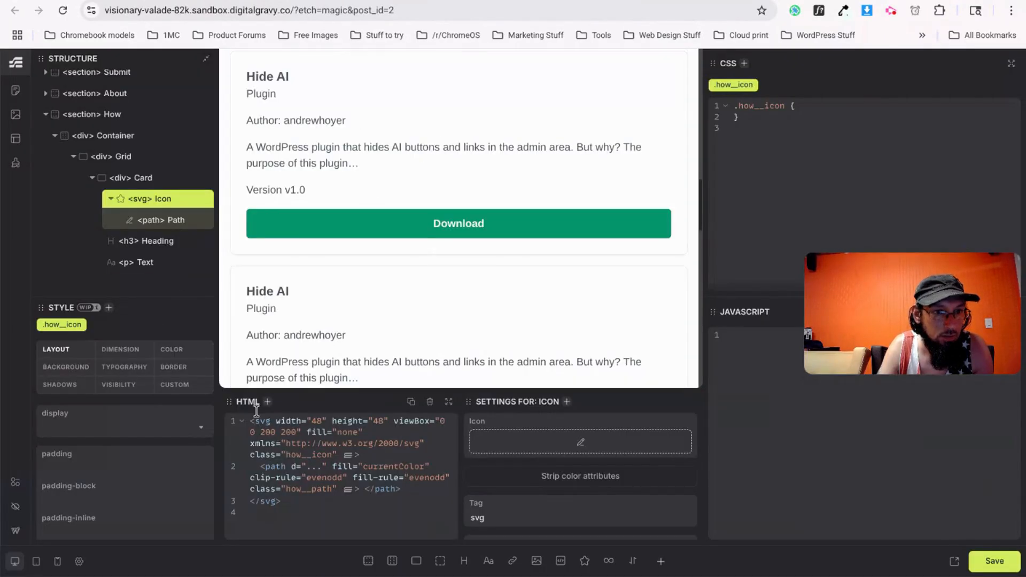
key("ctrl+a")
key("ctrl+v")
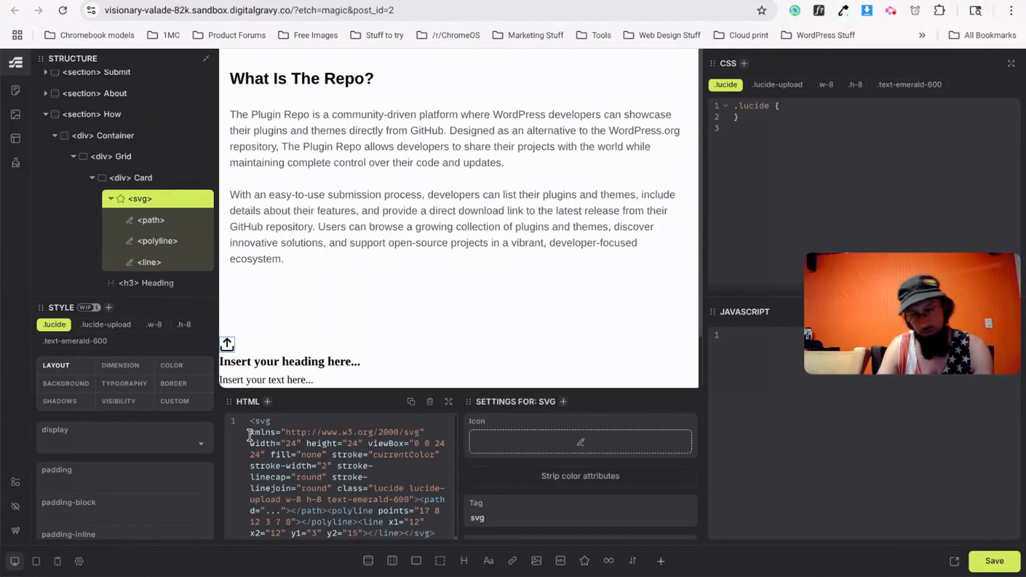
Copy the 'Submit Your Plugin or Theme' heading text from the v0.dev design.
key("ctrl+Tab")
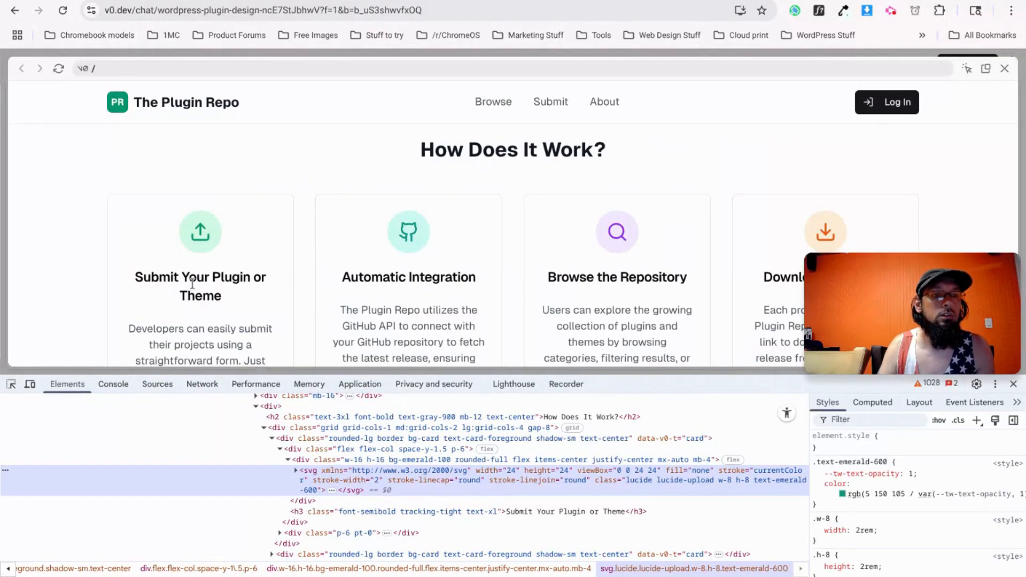
triple_click(192, 283)
key("ctrl+shift+Tab")
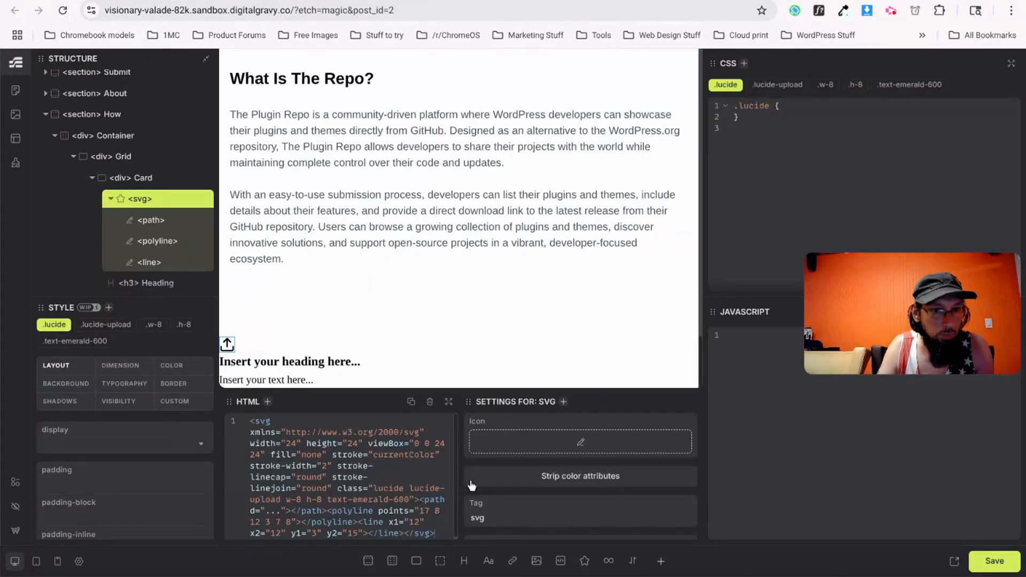
Set the card's h3 content to 'Submit Your Plugin or Theme'.
left_click(153, 285)
triple_click(513, 475)
key("ctrl+v")
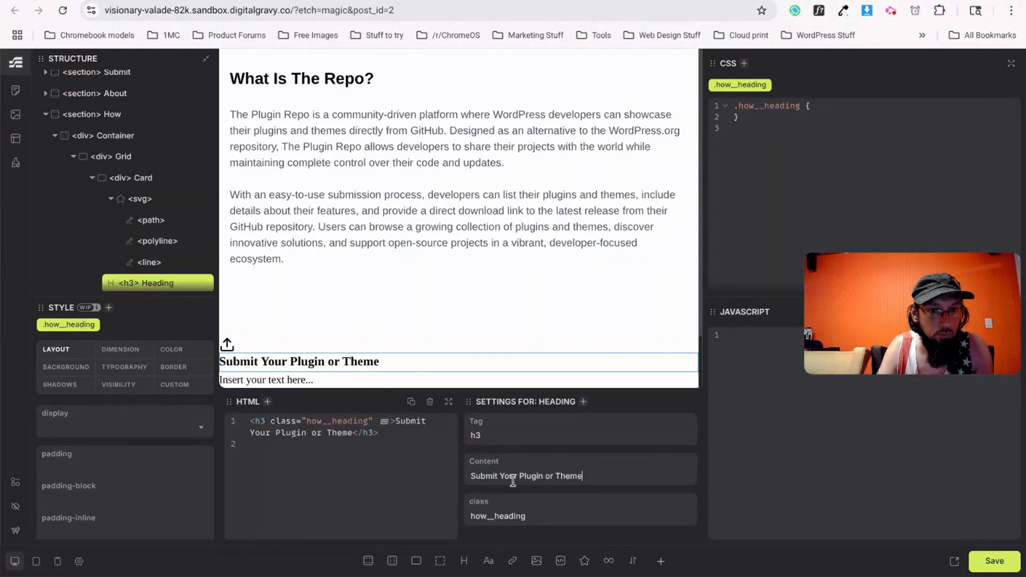
Copy the v0.dev submission description and paste it as the card's text content.
key("ctrl+Tab")
scroll(231, 314, "down", 1)
left_click_drag(255, 357, 111, 229)
key("ctrl+c")
key("alt+Tab")
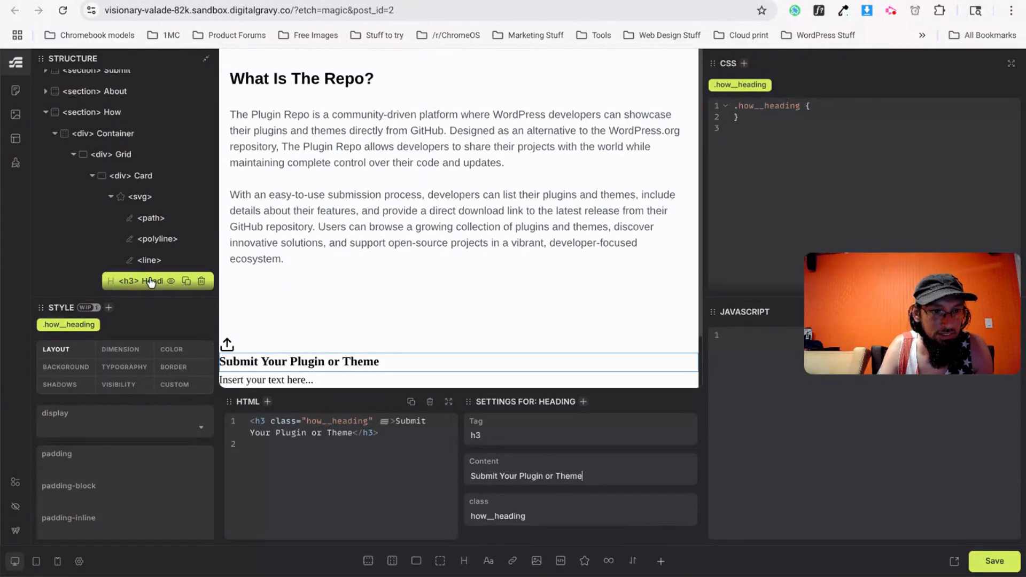
scroll(133, 240, "down", 1)
left_click(136, 262)
triple_click(534, 479)
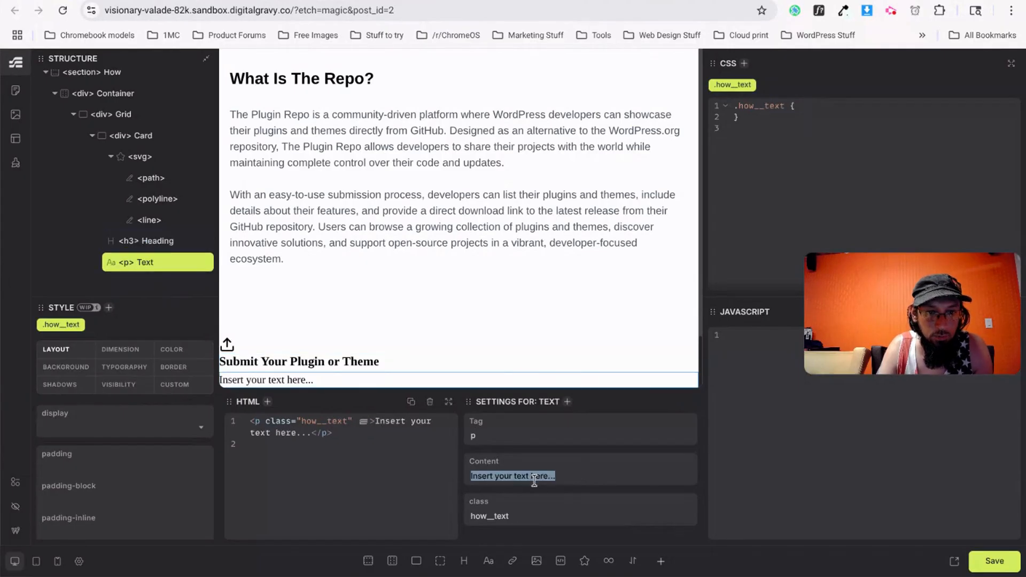
key("ctrl+v")
scroll(298, 348, "down", 1)
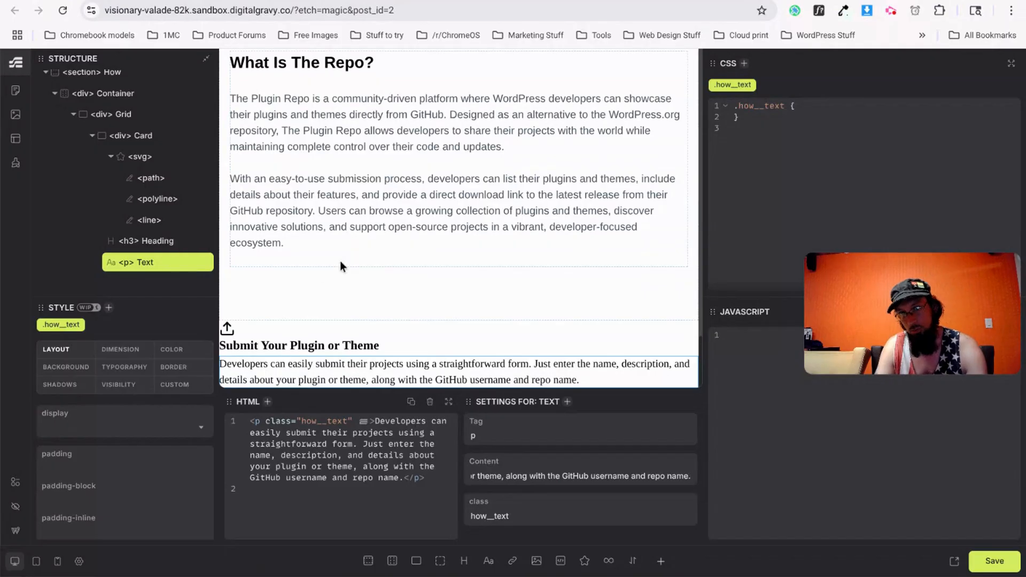
scroll(155, 190, "up", 4)
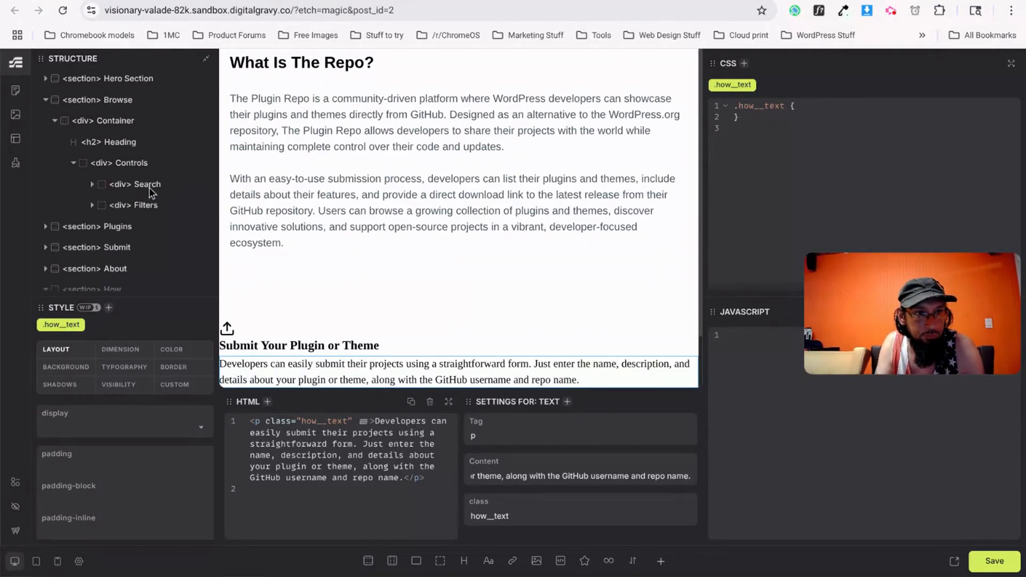
Copy the Plugins grid's two responsive media query blocks into the How grid CSS.
left_click(46, 100)
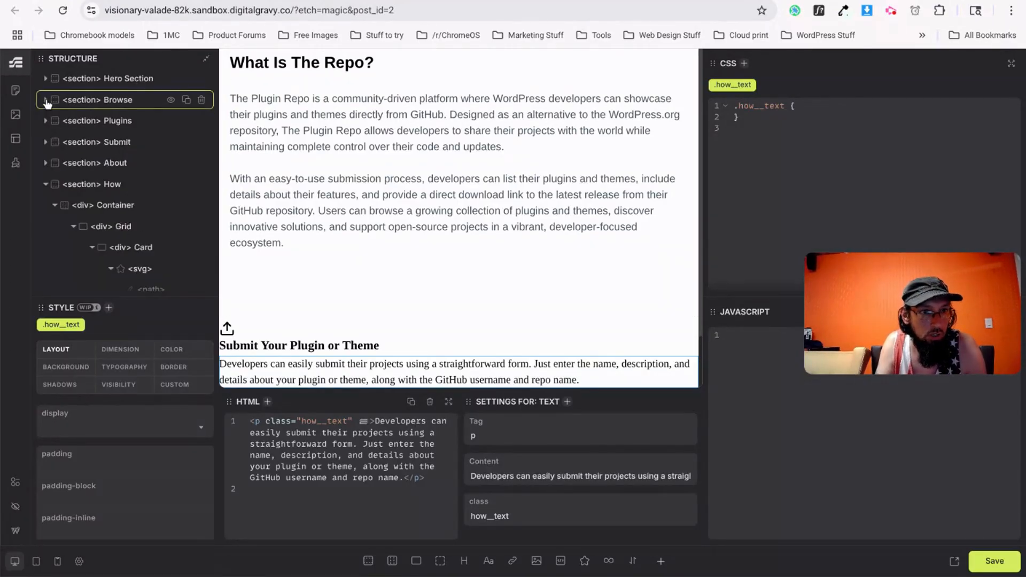
left_click(109, 123)
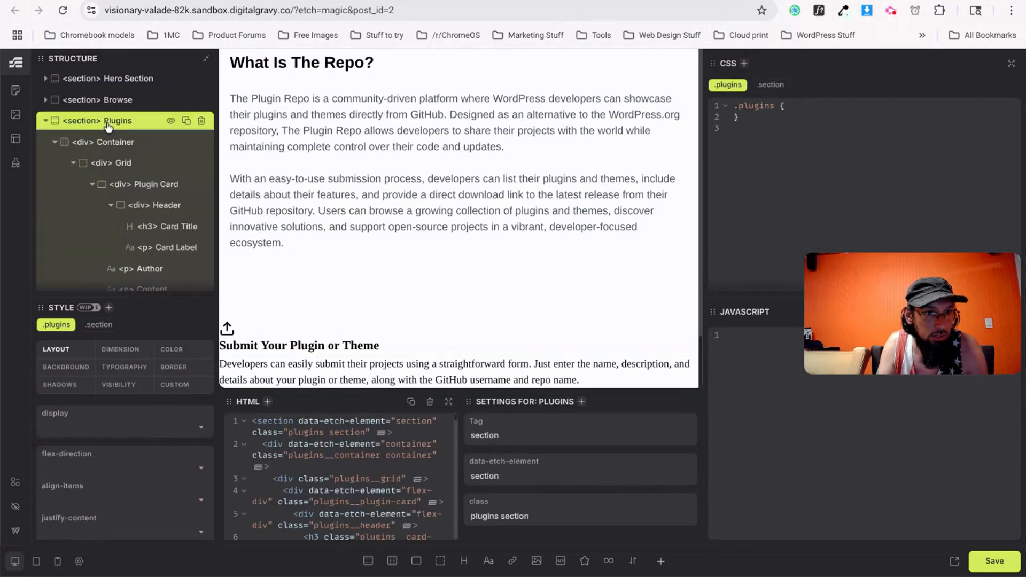
left_click(113, 163)
left_click_drag(842, 268, 742, 463)
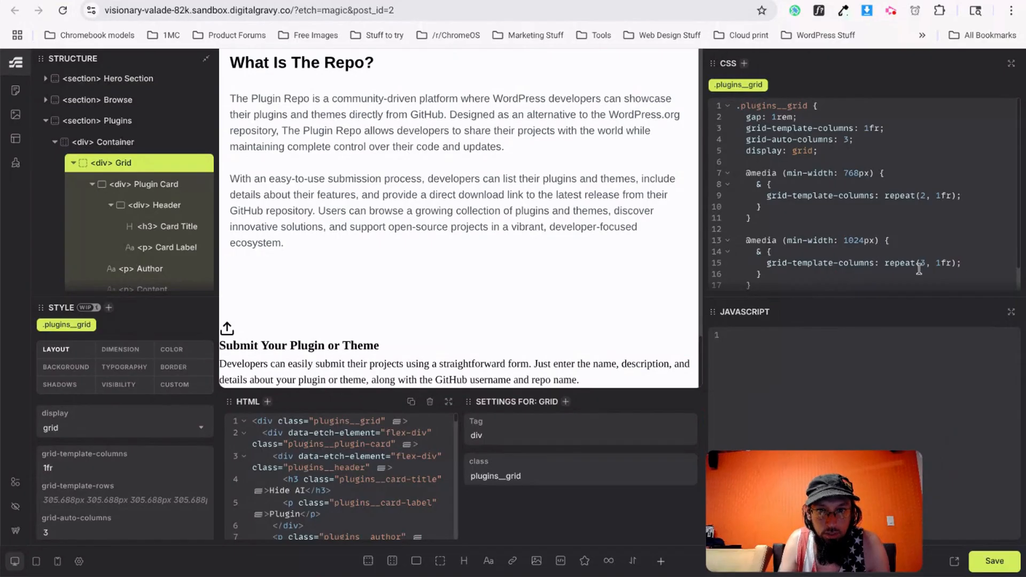
scroll(868, 257, "down", 1)
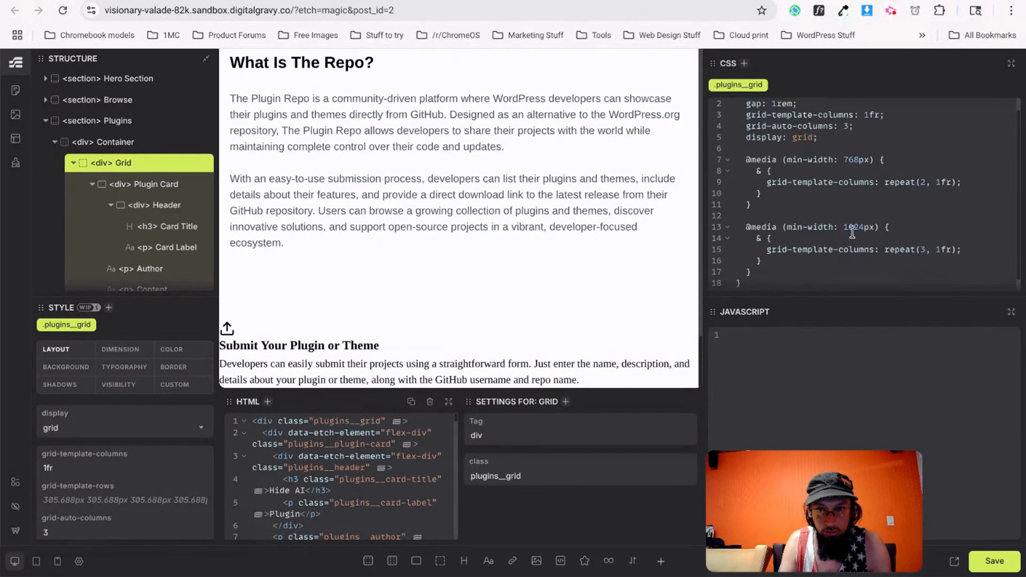
scroll(859, 246, "down", 1)
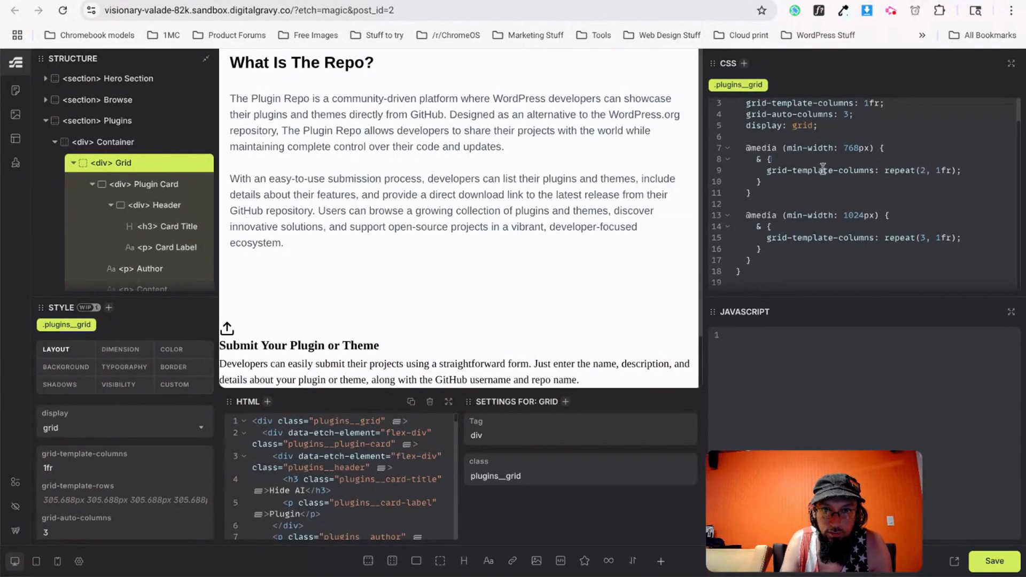
scroll(872, 137, "up", 1)
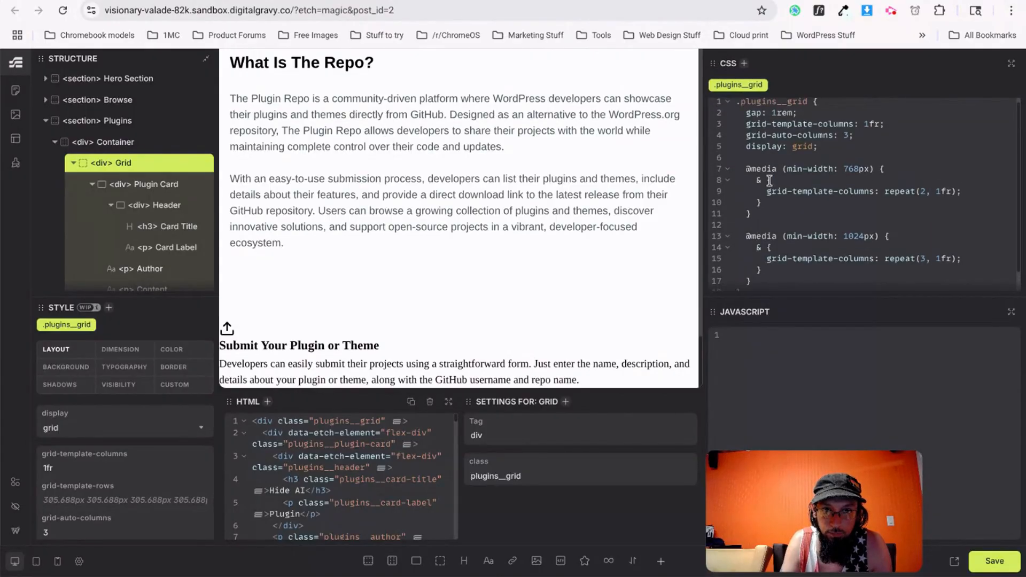
scroll(754, 155, "down", 1)
left_click_drag(751, 161, 753, 269)
key("ctrl+c")
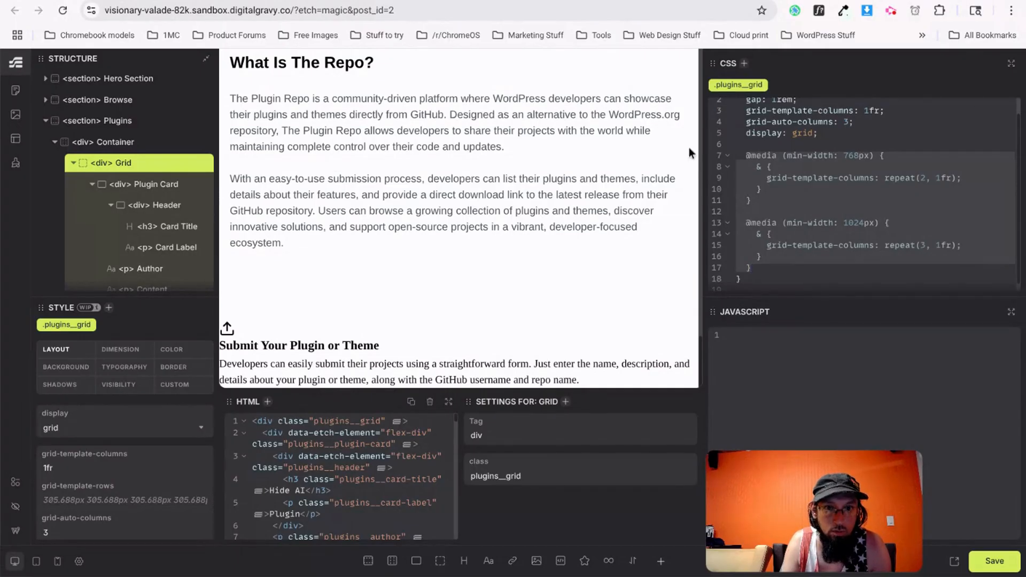
scroll(149, 251, "down", 5)
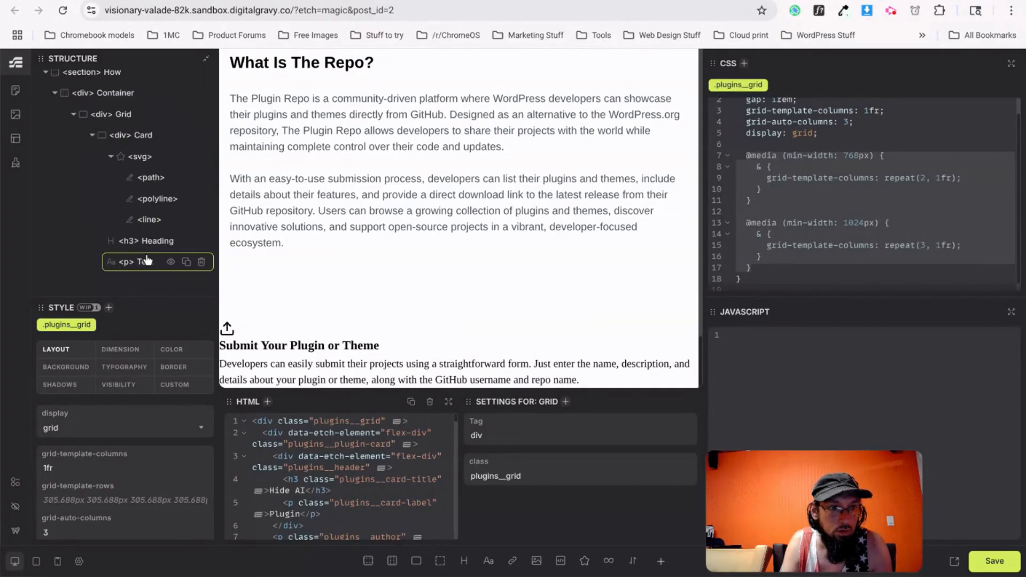
left_click(115, 119)
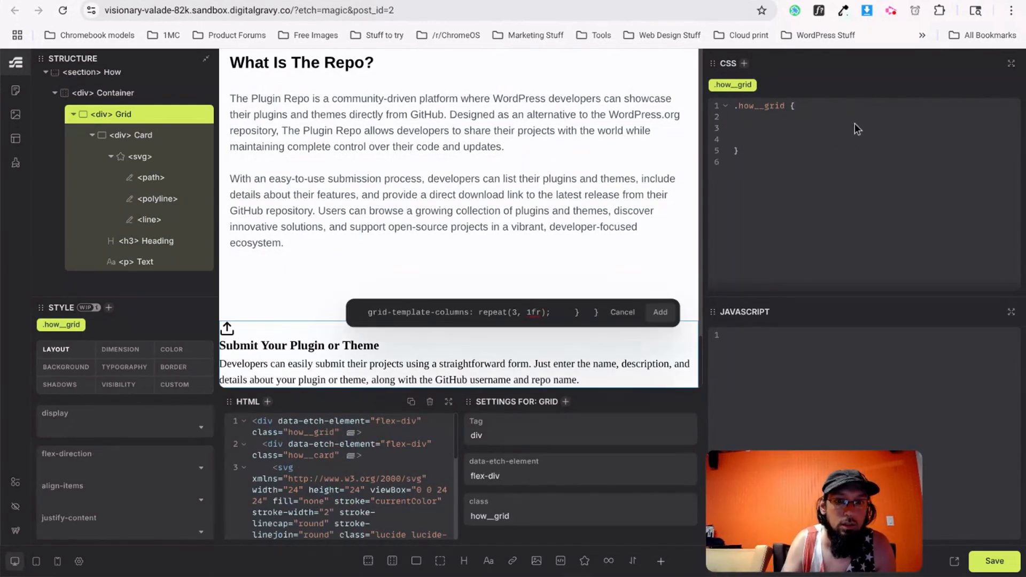
key("ctrl+v")
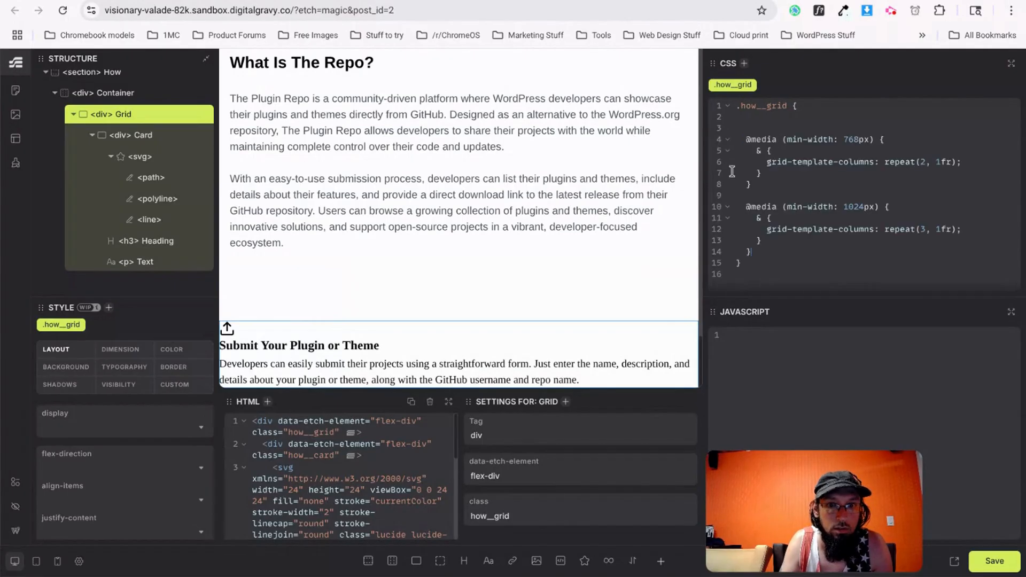
Copy the base display grid, gap and columns declarations into the how__grid rule.
scroll(120, 174, "up", 5)
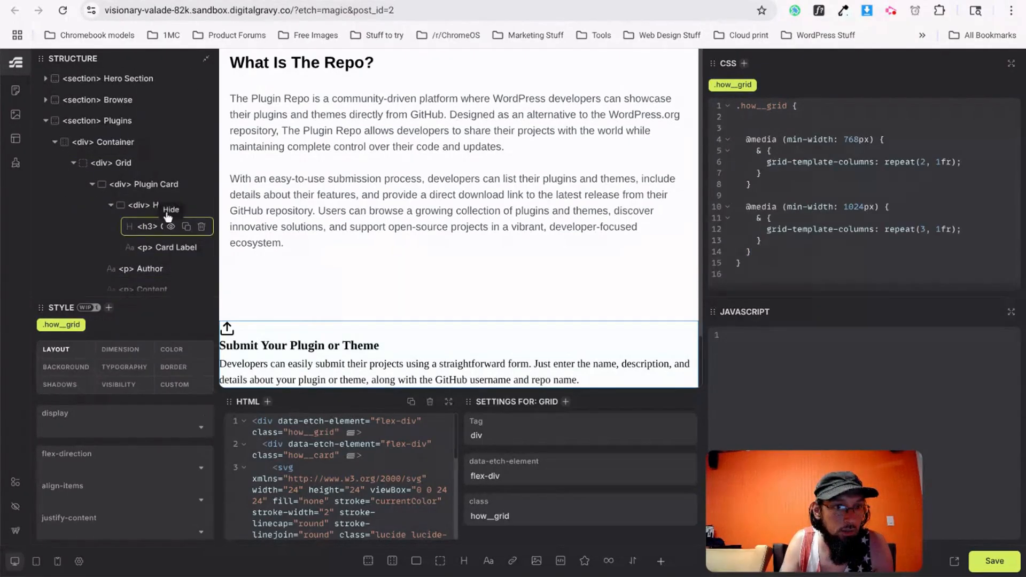
left_click(124, 164)
left_click_drag(747, 114, 834, 151)
key("ctrl+c")
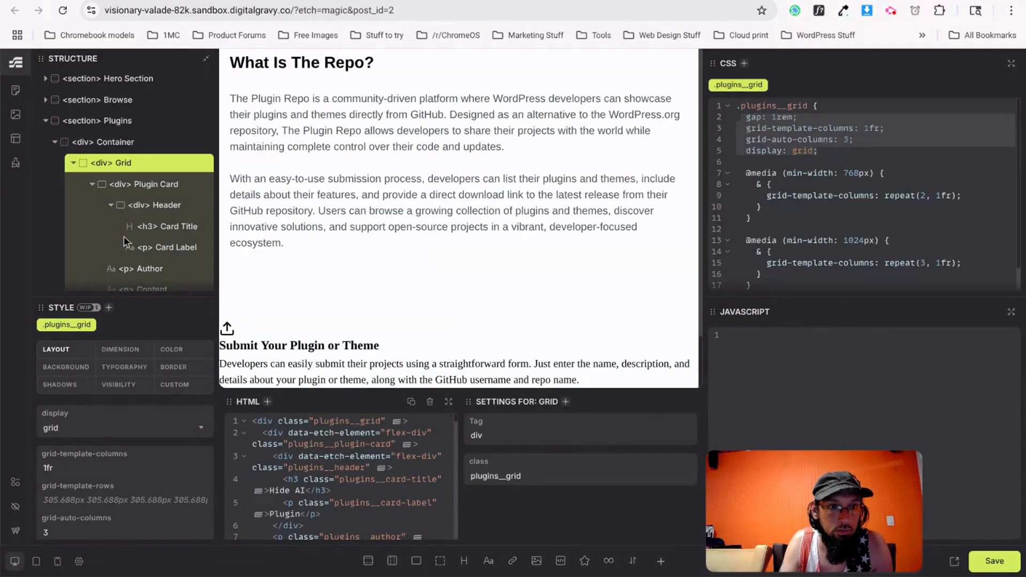
scroll(124, 235, "down", 5)
left_click(124, 114)
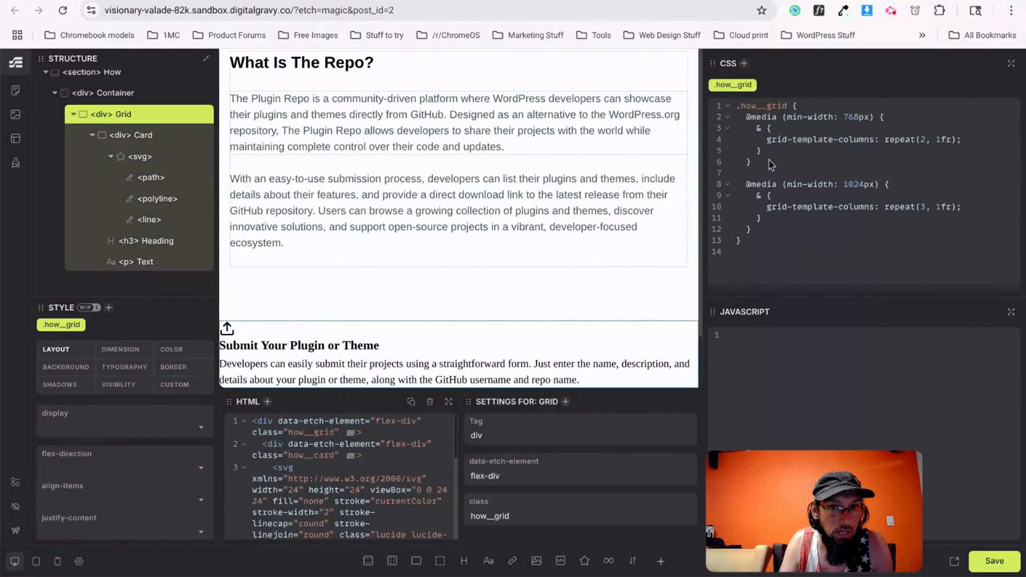
key("Return")
key("Return")
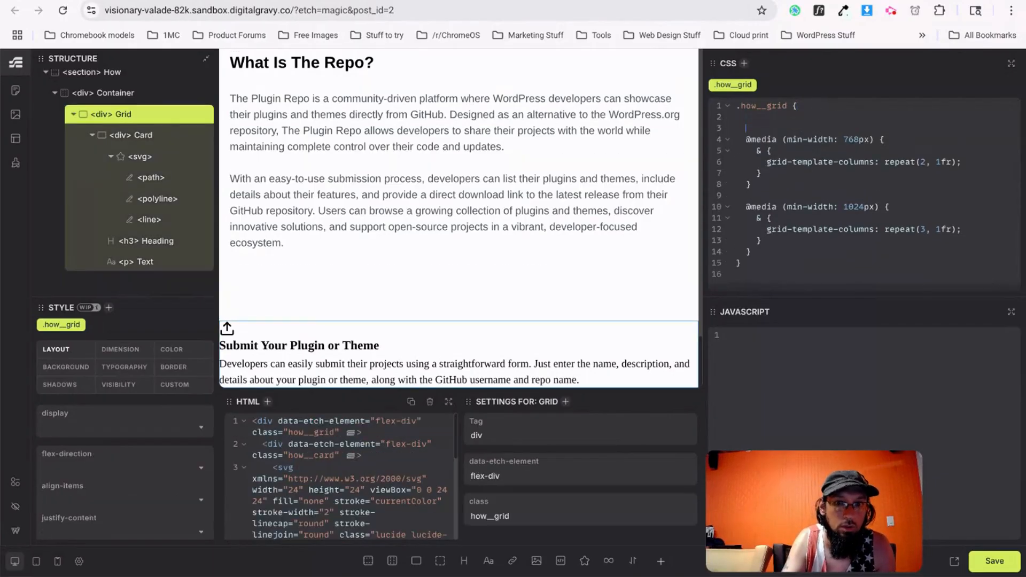
key("ctrl+v")
scroll(372, 289, "up", 6)
scroll(371, 290, "down", 6)
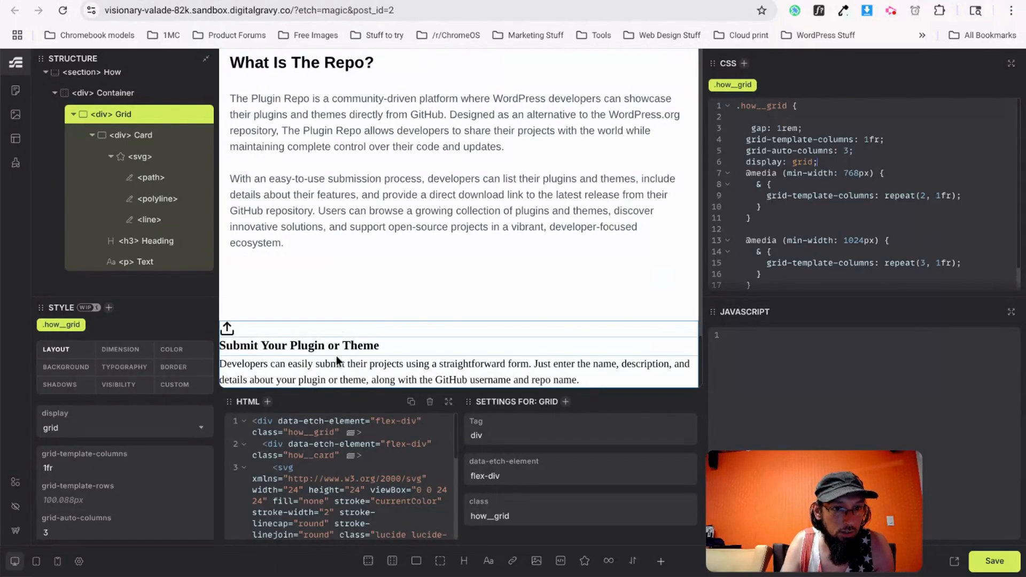
Duplicate the How card and save the page.
left_click(92, 134)
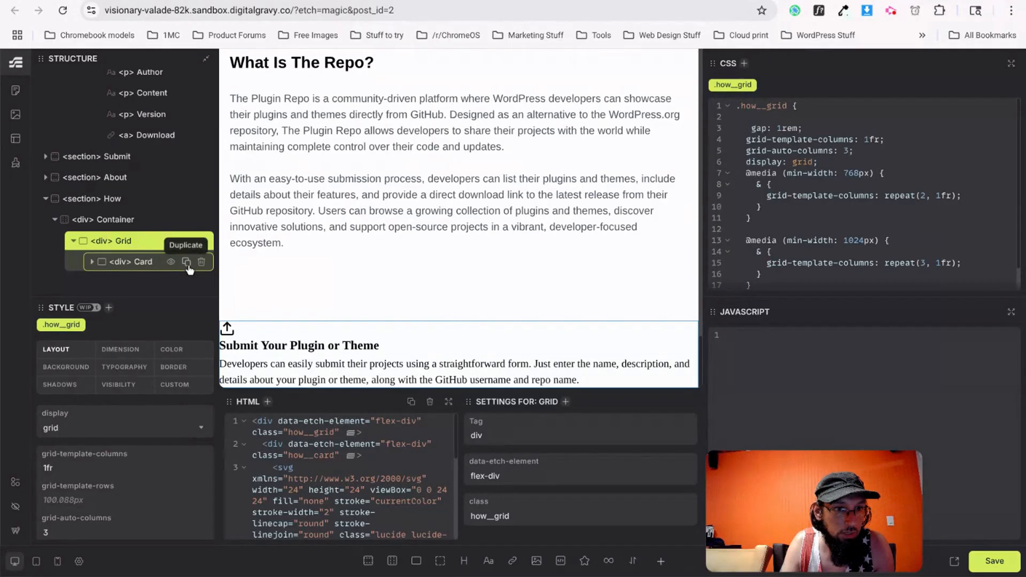
left_click(186, 262)
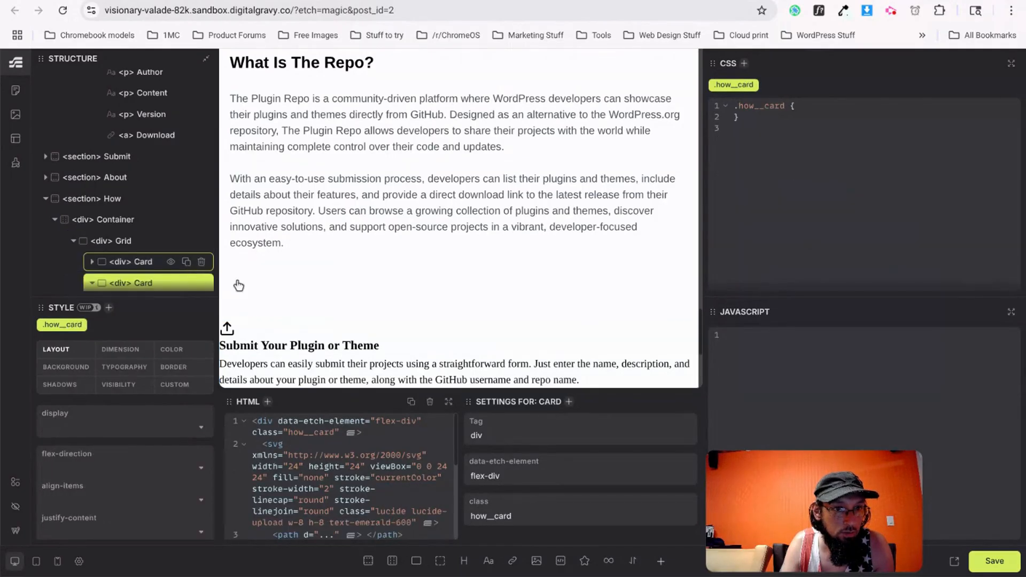
left_click(993, 562)
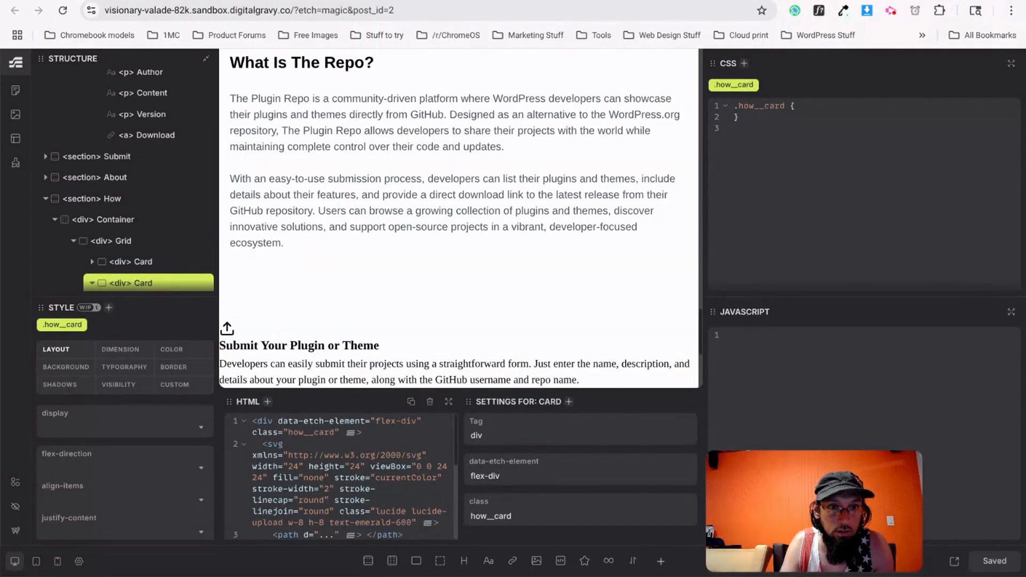
Check the How grid layout on the live site.
left_click(331, 1)
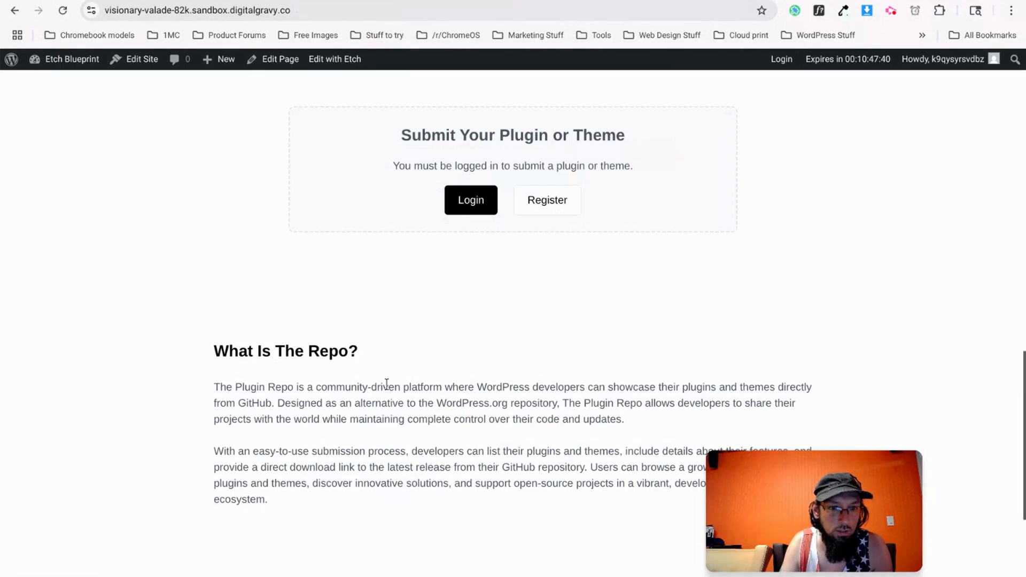
scroll(387, 384, "down", 3)
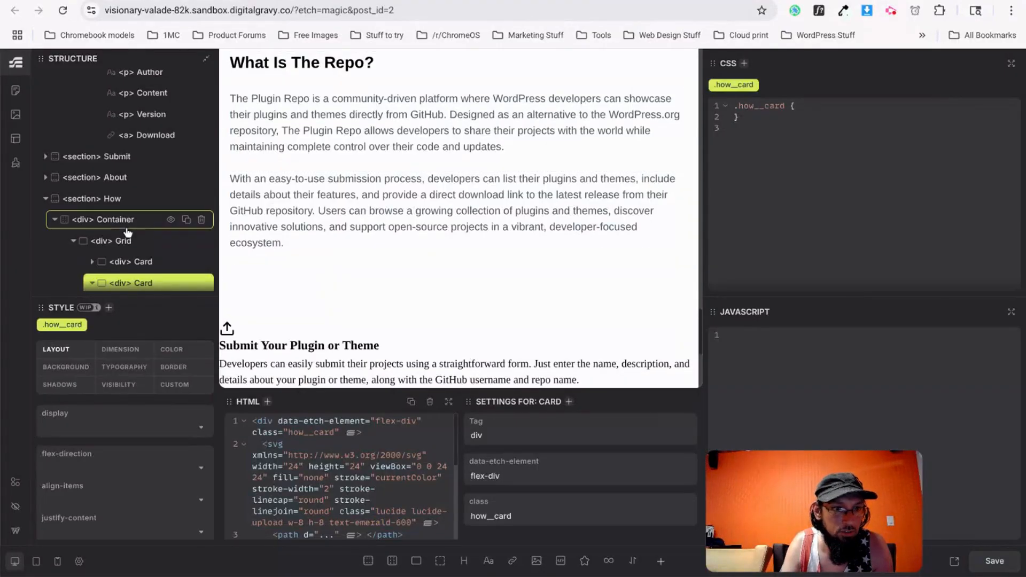
scroll(127, 279, "down", 1)
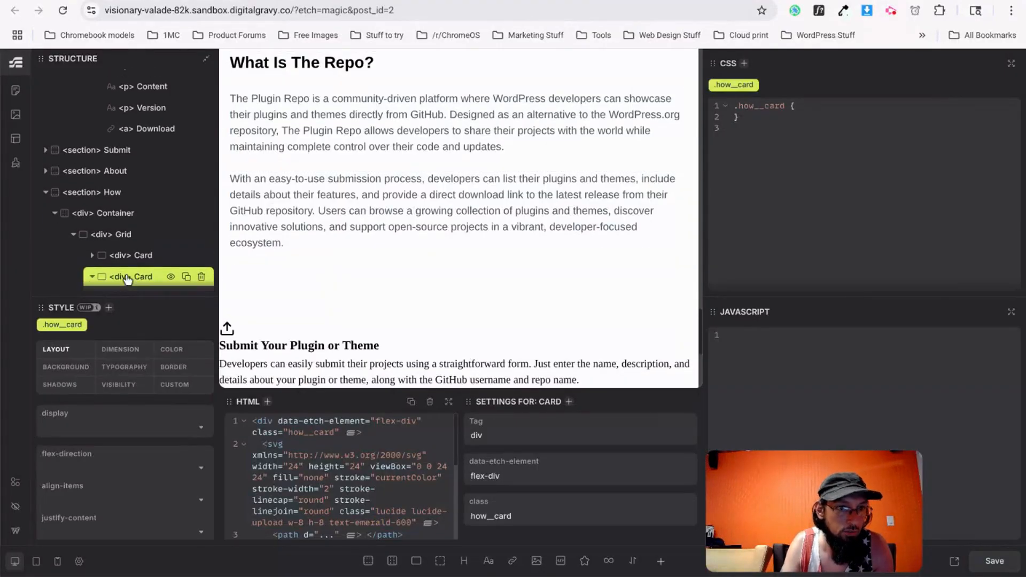
Change the 1024px rule to repeat(4, 1fr), save, and view the live page.
left_click(118, 229)
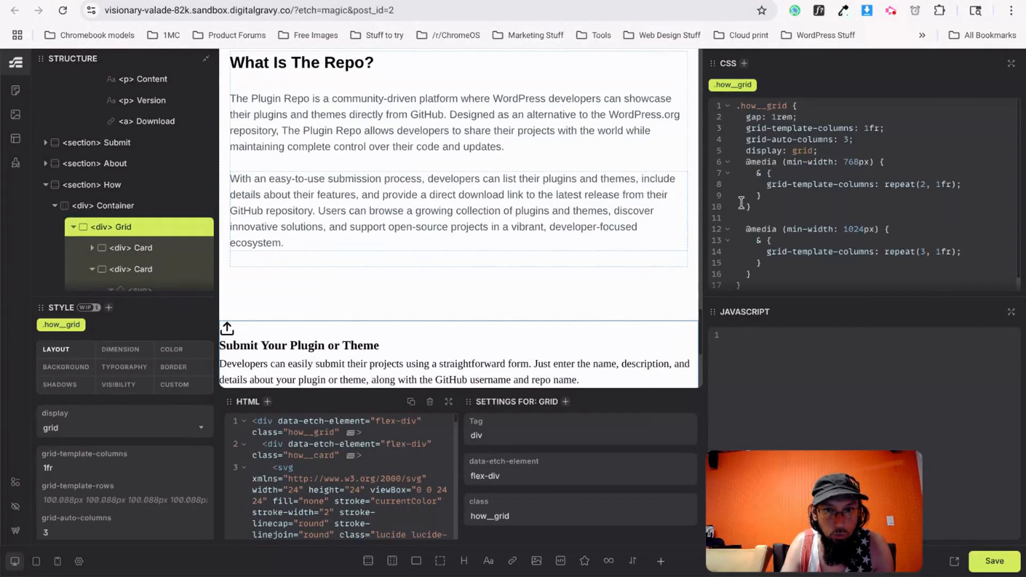
double_click(924, 251)
type("4")
key("ctrl+s")
key("ctrl+Tab")
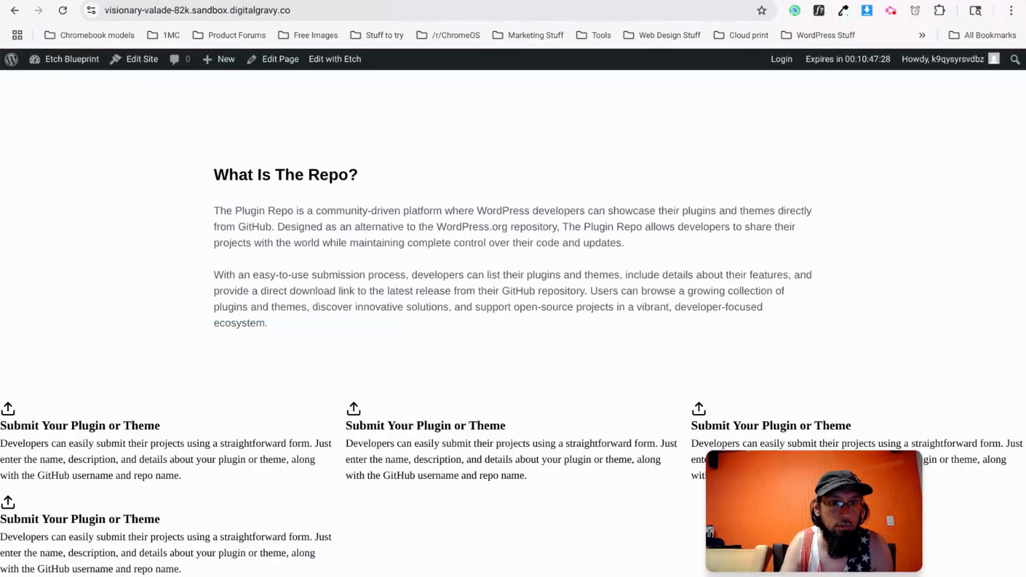
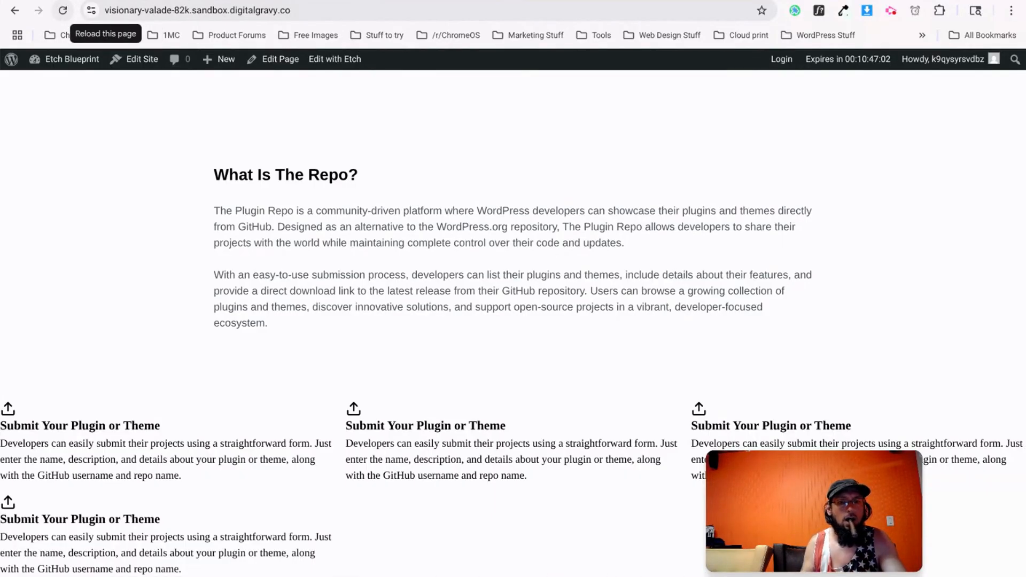
Reload the live site and compare the four-column How cards against the v0 reference.
left_click(63, 12)
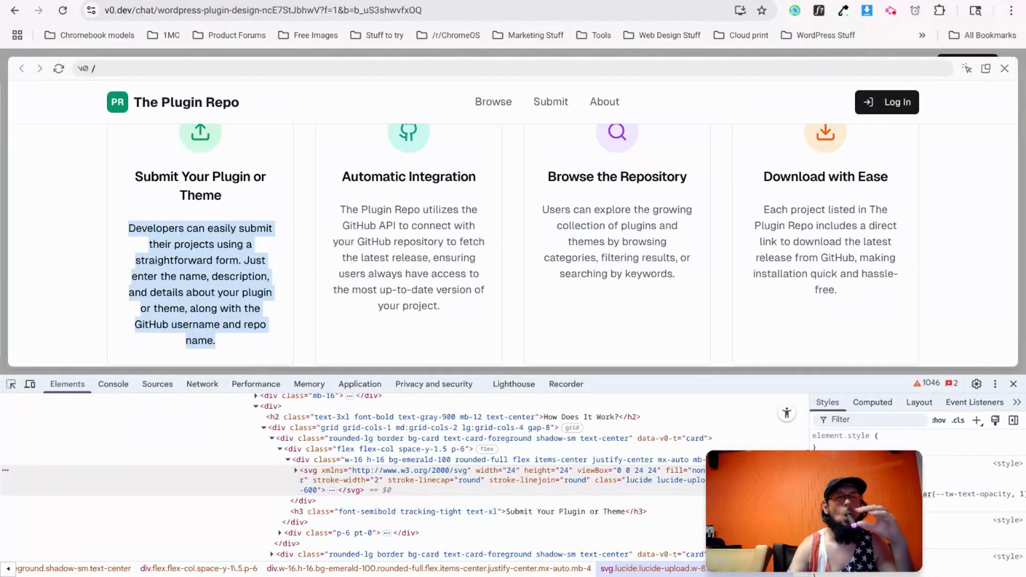
scroll(193, 250, "up", 6)
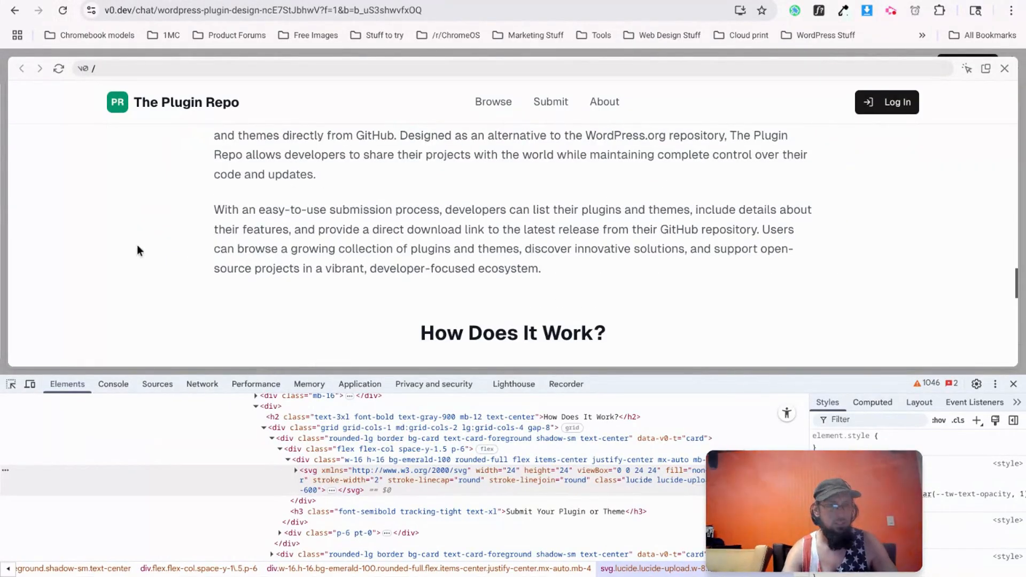
scroll(93, 320, "down", 3)
scroll(106, 299, "up", 10)
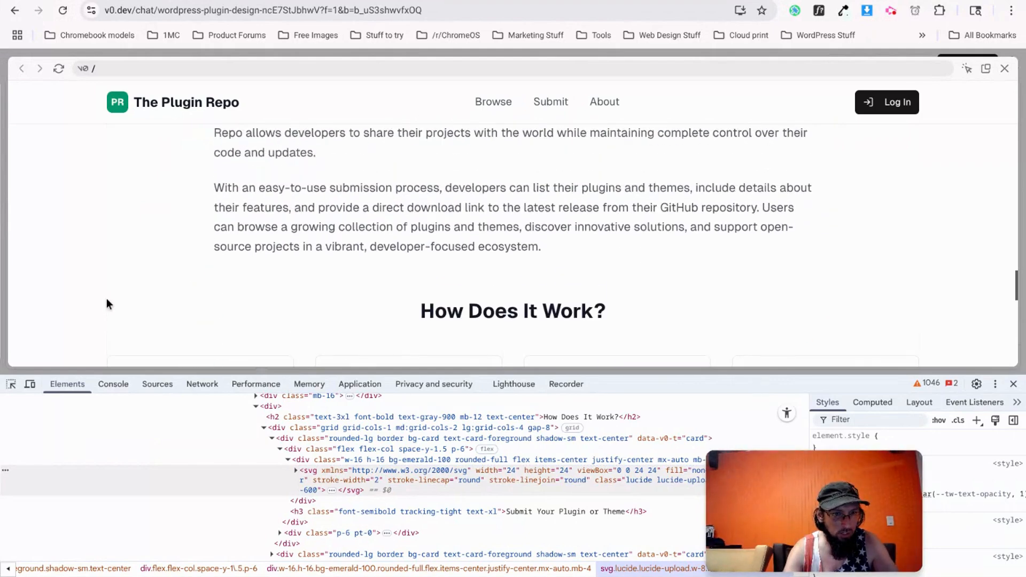
scroll(107, 298, "down", 8)
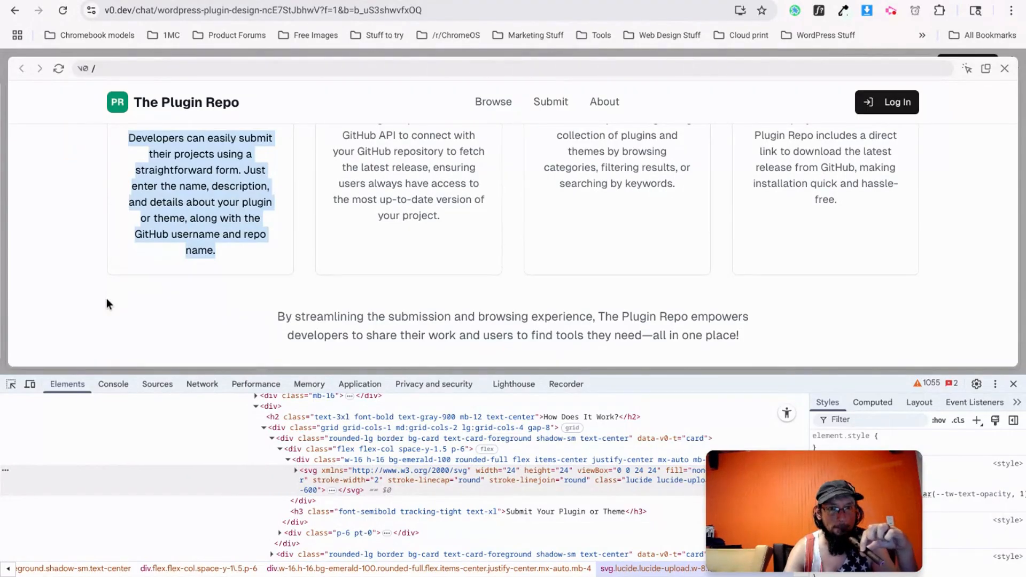
scroll(107, 298, "up", 2)
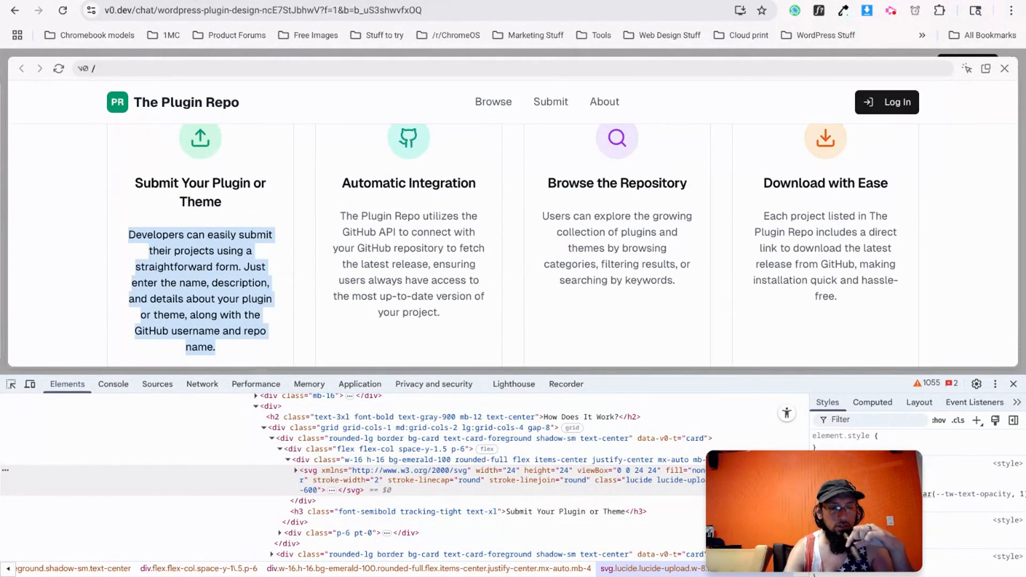
left_click(267, 1)
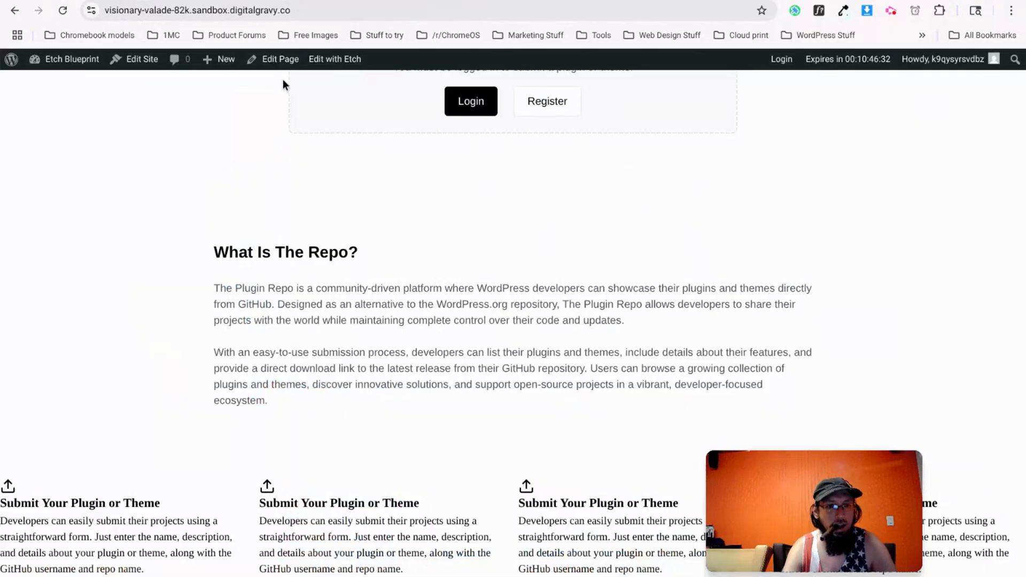
left_click(331, 0)
Append the 'container' class to the How section's Container div.
scroll(311, 303, "down", 4)
left_click(104, 205)
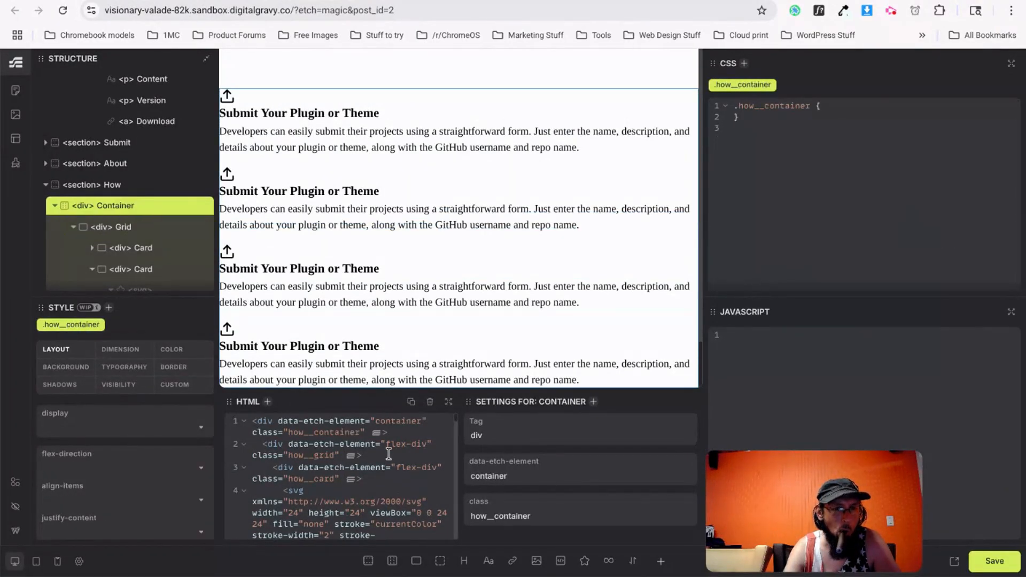
type("container")
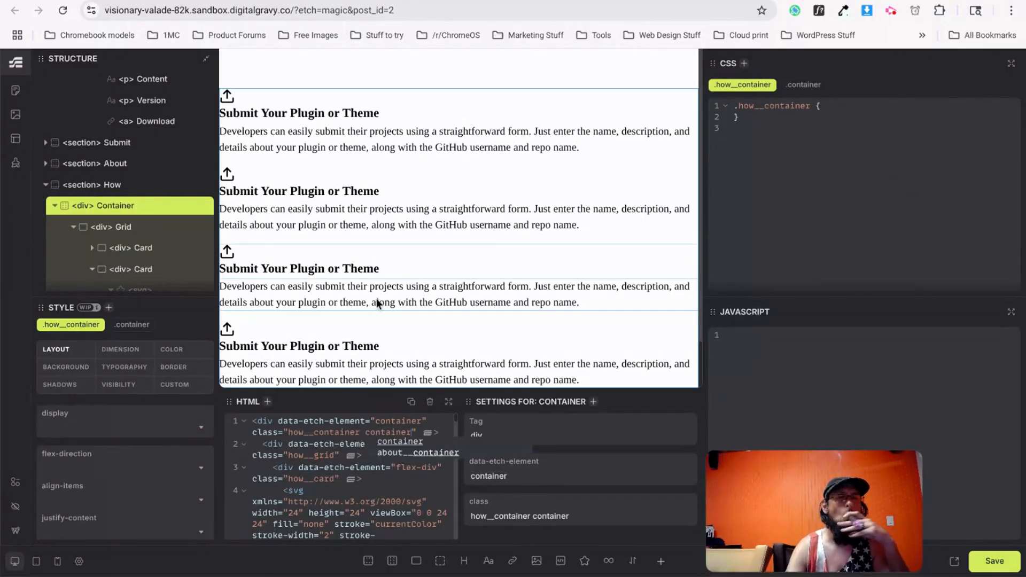
Add the 'section' class to the How section, fixing the typo, and save.
left_click(92, 184)
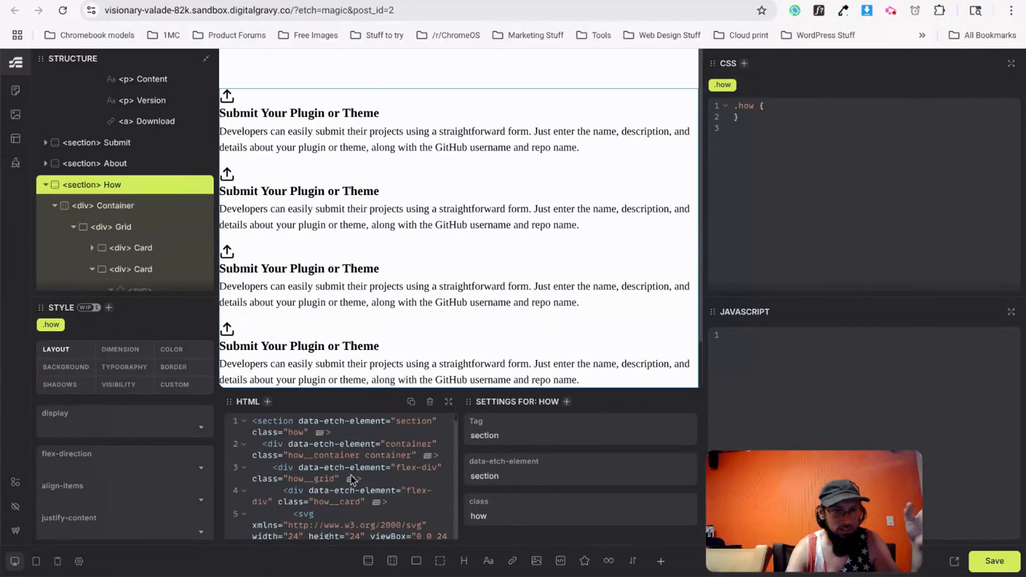
left_click(305, 430)
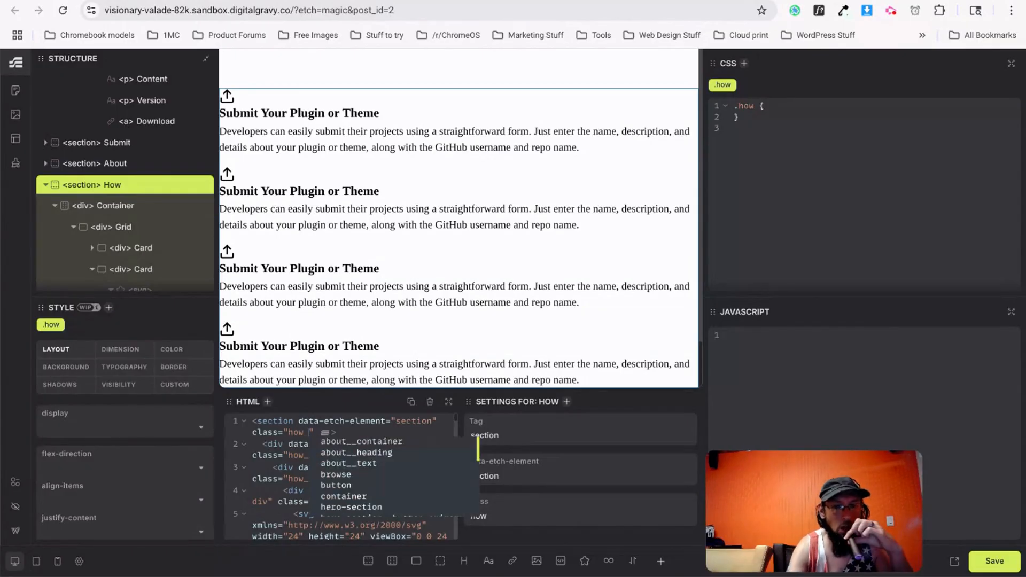
type("setion")
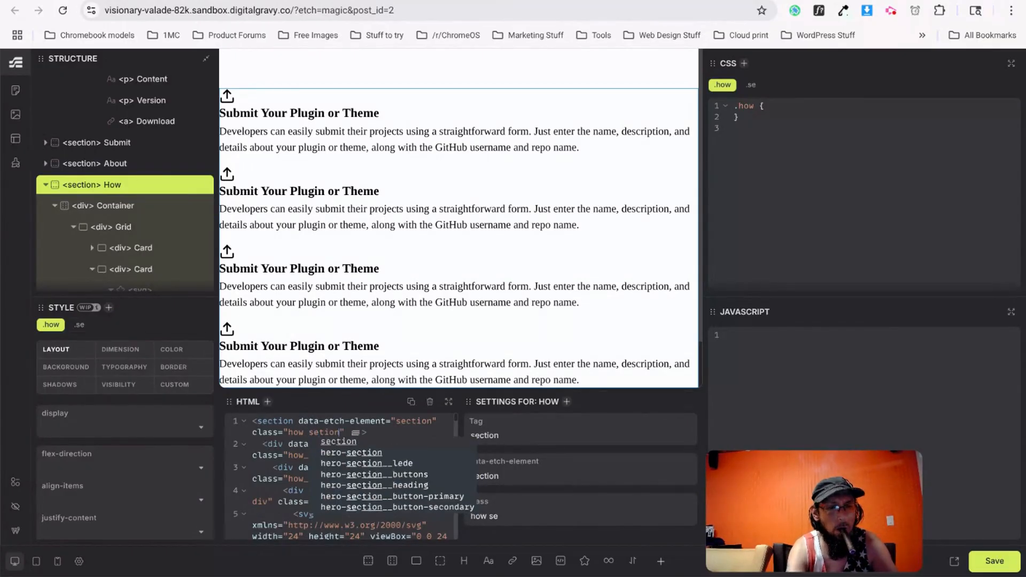
key("Left")
key("Left")
key("Left")
key("Left")
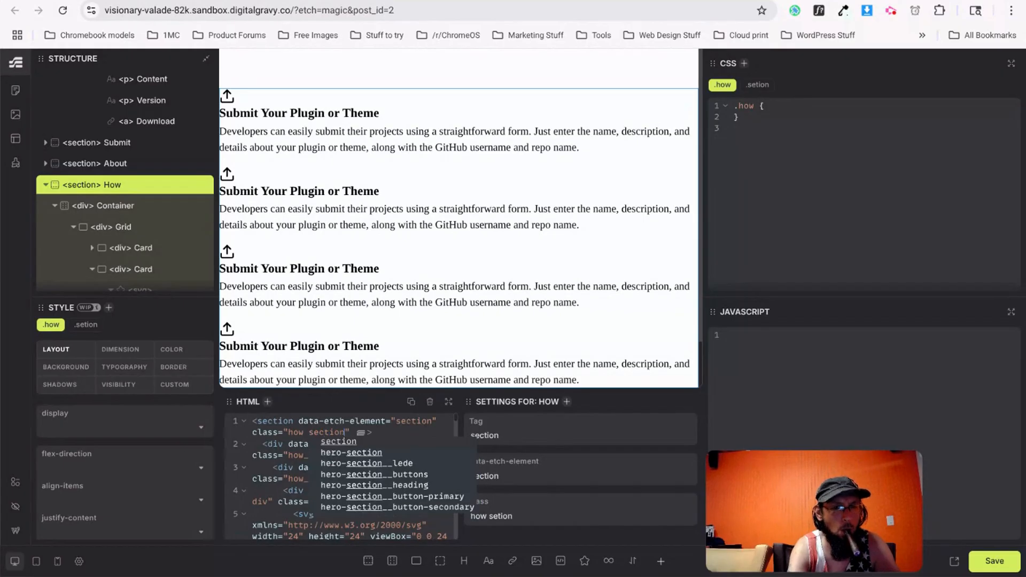
type("c")
key("ctrl+s")
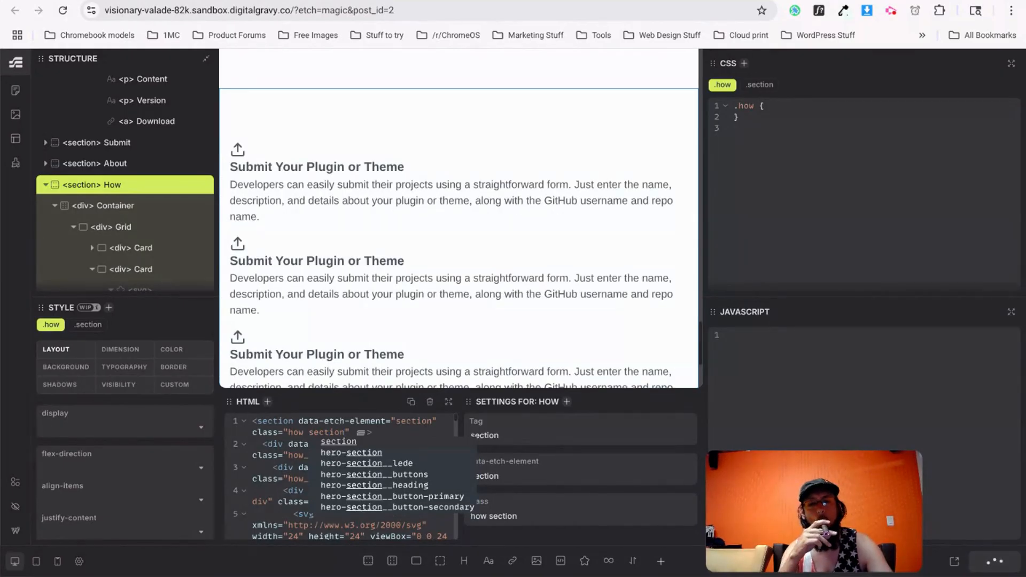
key("ctrl+Tab")
key("ctrl+shift+Tab")
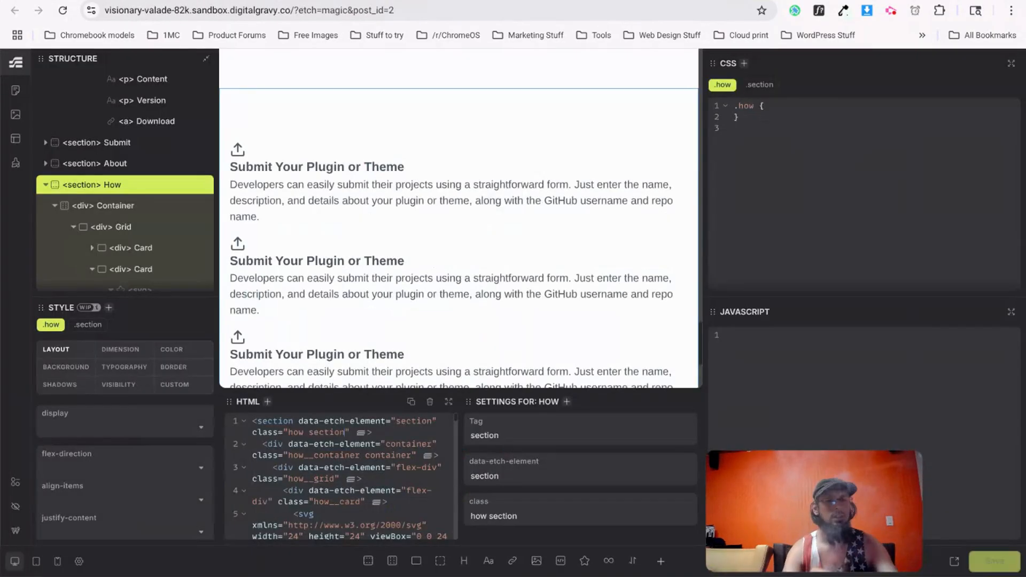
key("ctrl+shift+Tab")
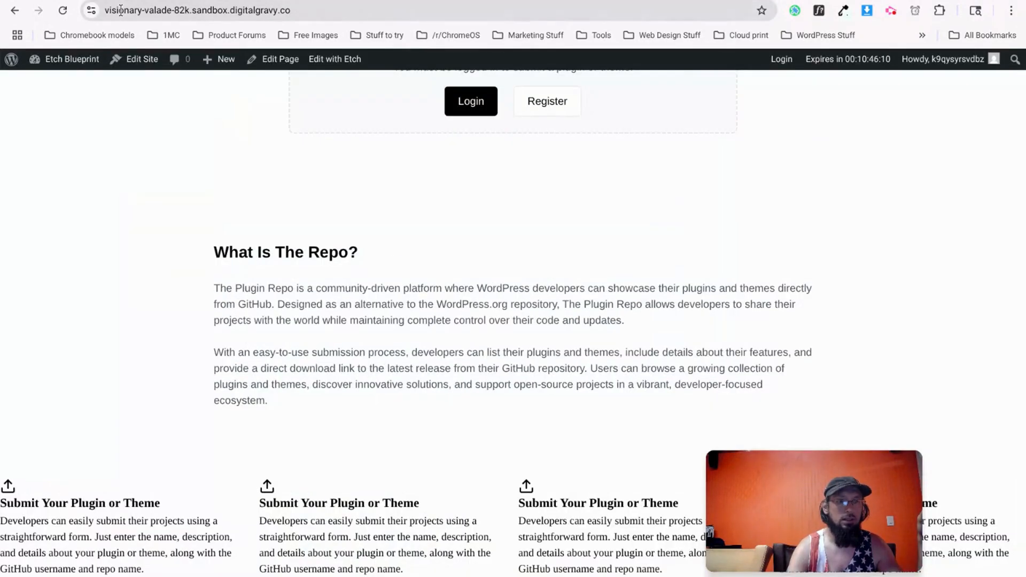
Reload the live page and compare its contained four-card How row with the enlarged v0 preview.
left_click(62, 10)
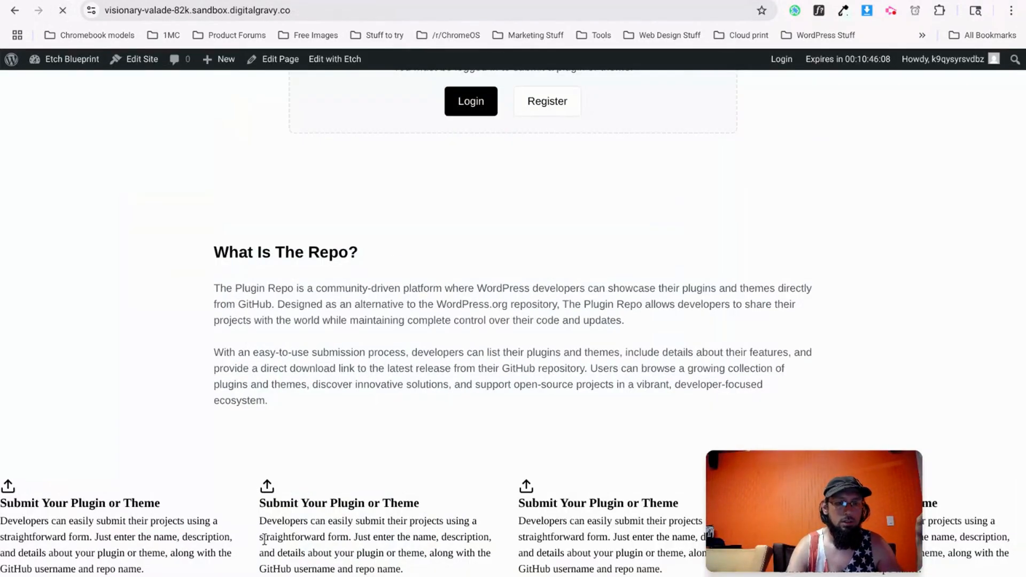
scroll(254, 447, "down", 3)
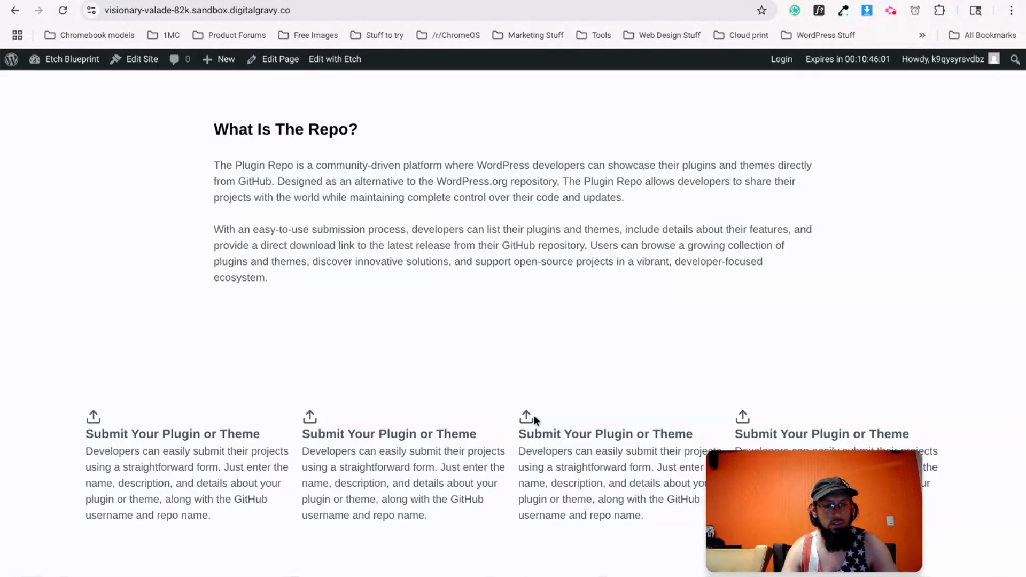
key("ctrl+Tab")
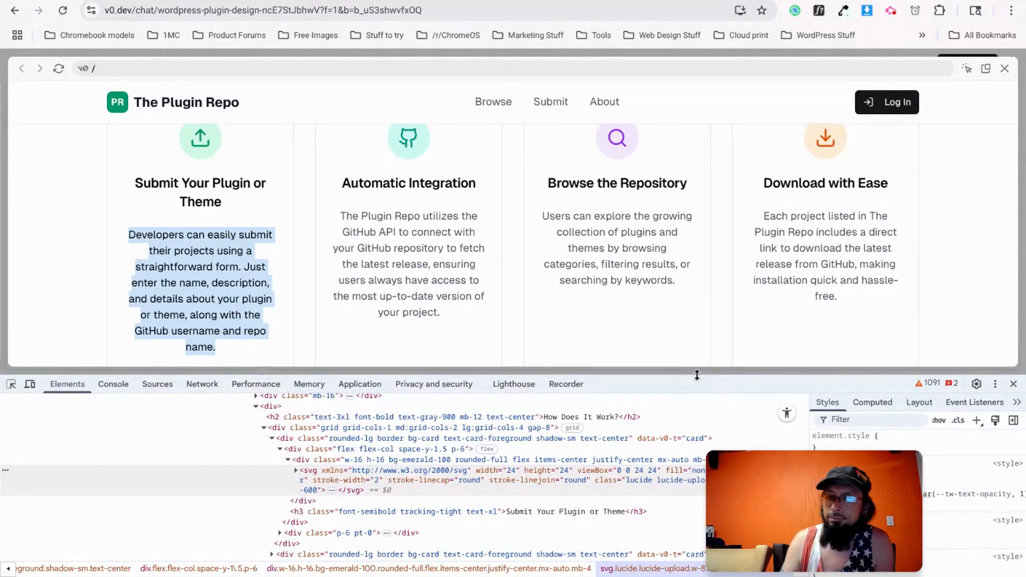
left_click_drag(697, 375, 684, 428)
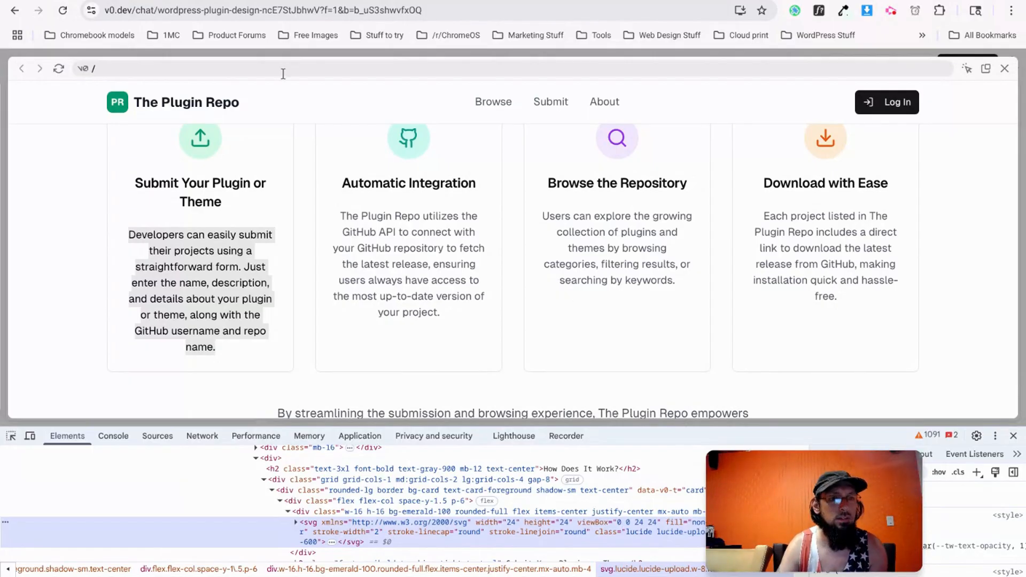
key("ctrl+Tab")
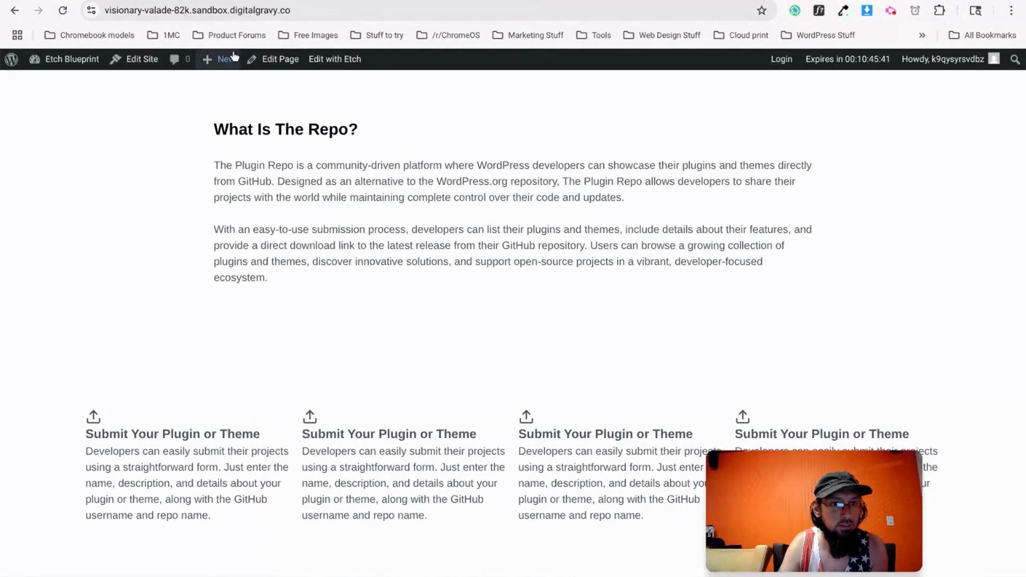
key("ctrl+Tab")
Set the first How card's text-align to center.
left_click(127, 249)
scroll(400, 348, "down", 3)
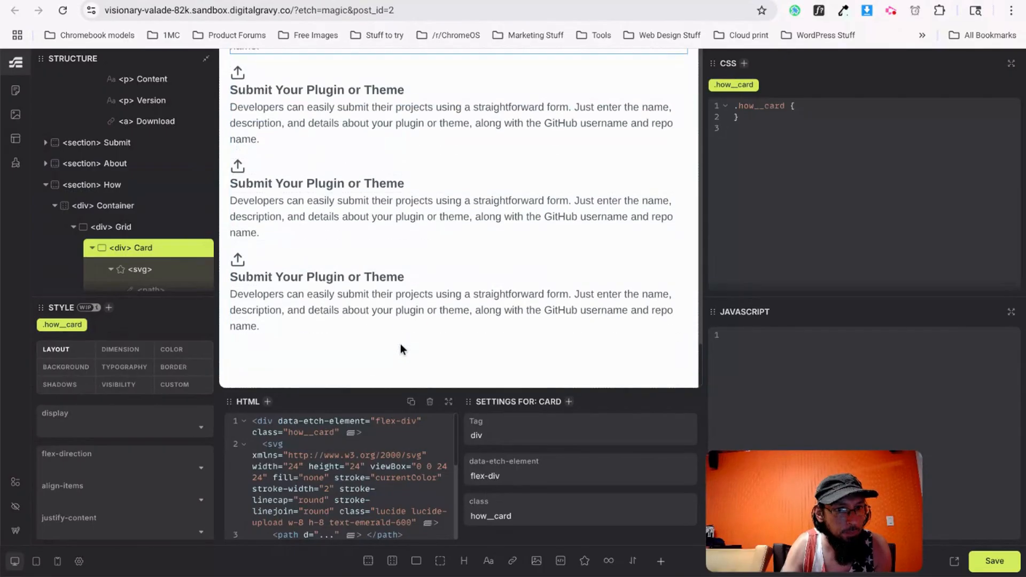
left_click(105, 369)
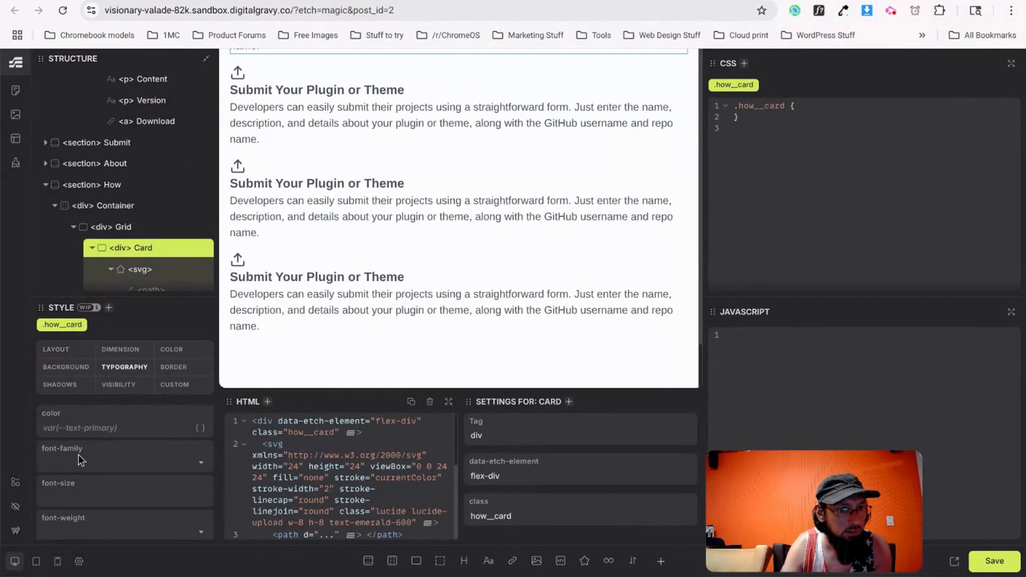
scroll(78, 471, "down", 3)
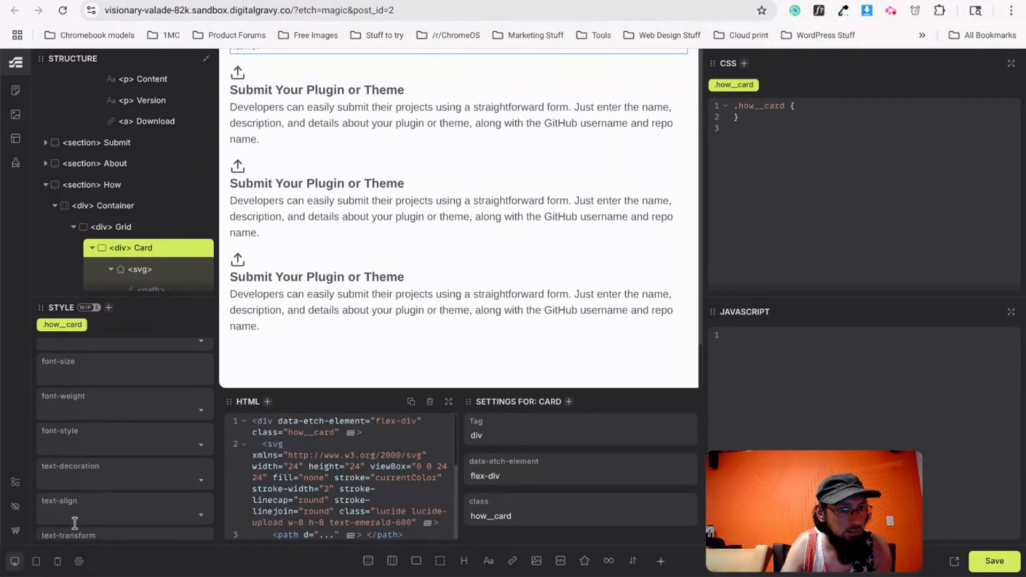
left_click(75, 523)
left_click(64, 457)
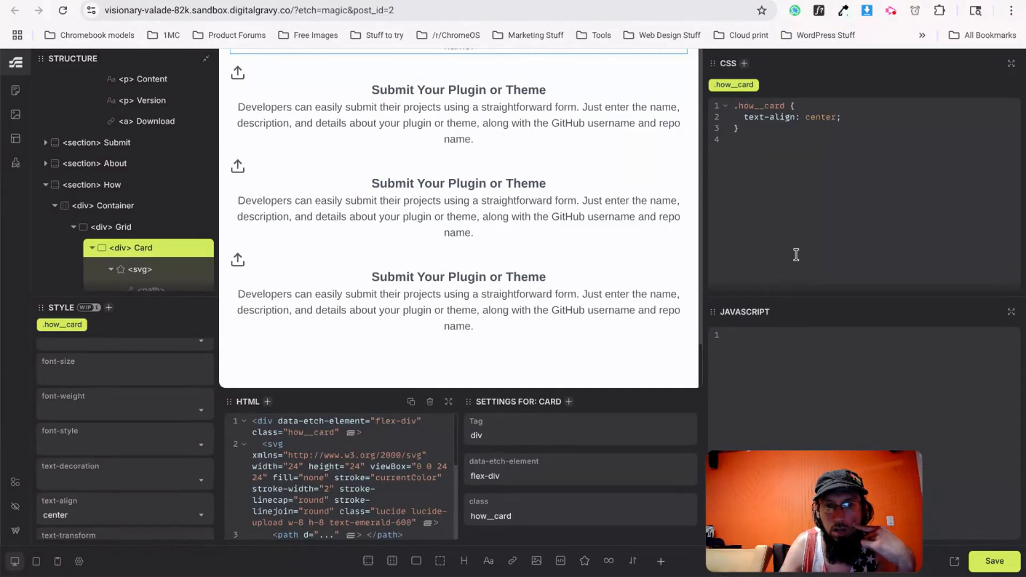
Set the card's align-items to center and save the page.
scroll(81, 377, "up", 3)
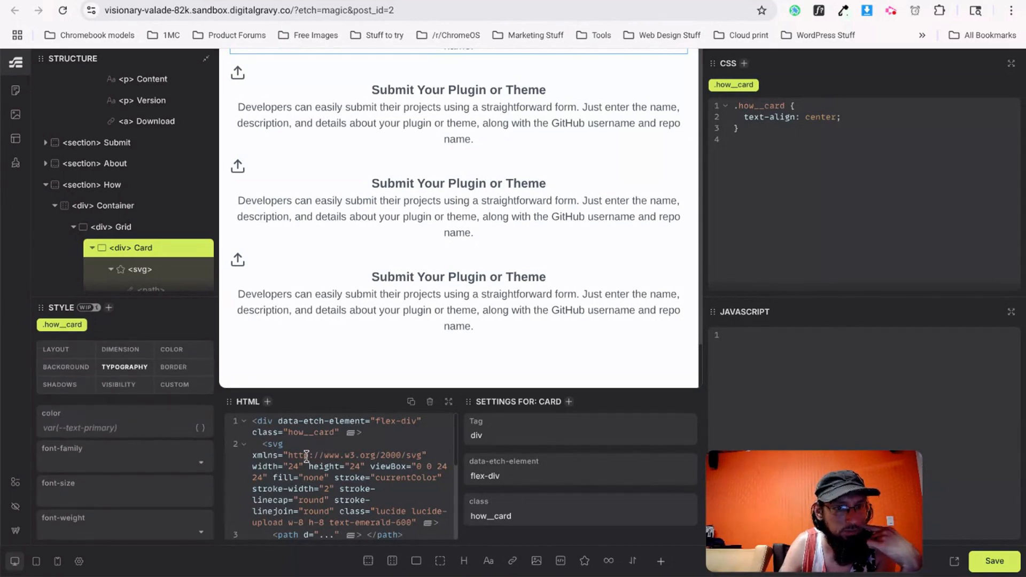
left_click(71, 351)
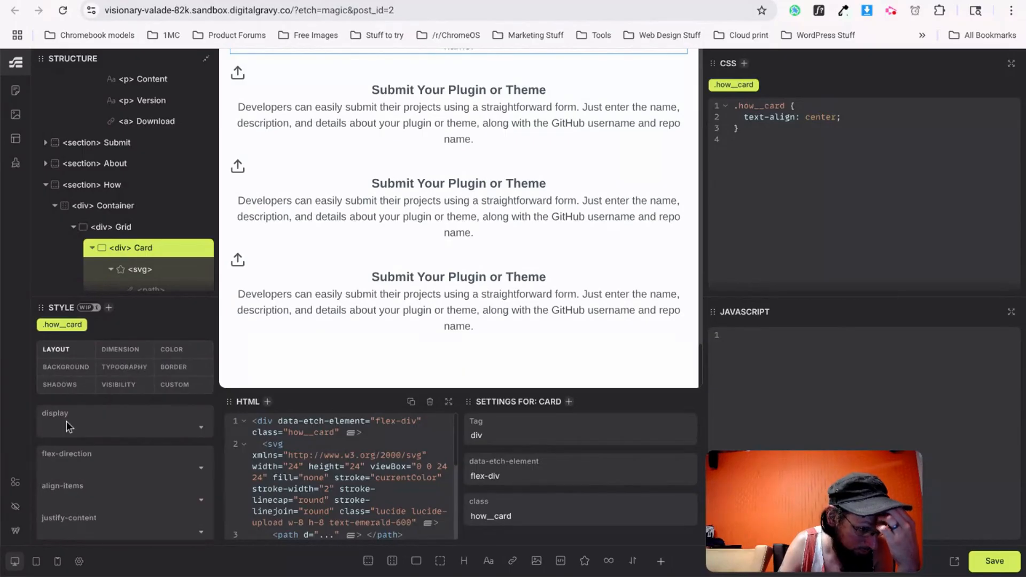
left_click(99, 500)
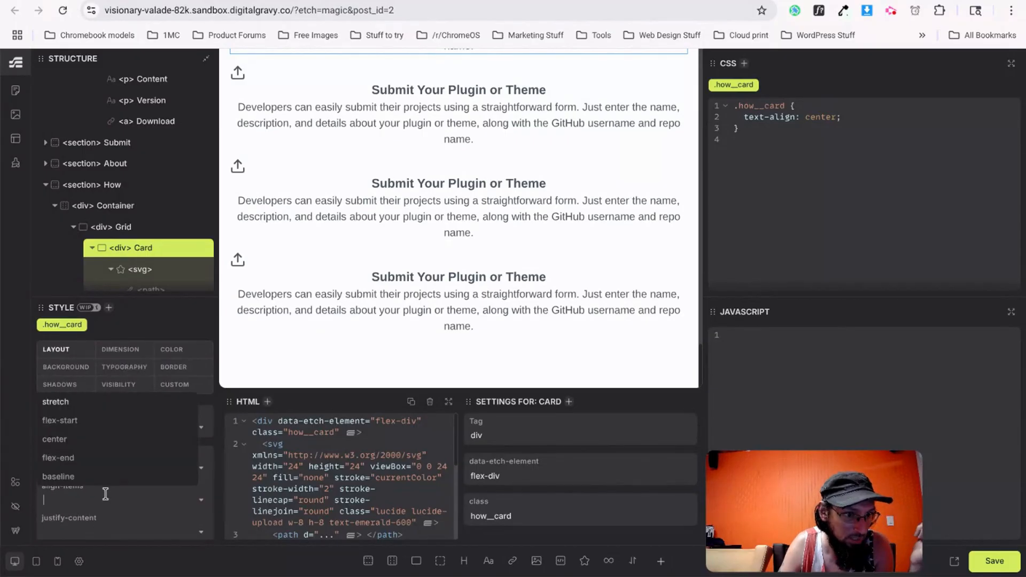
left_click(62, 449)
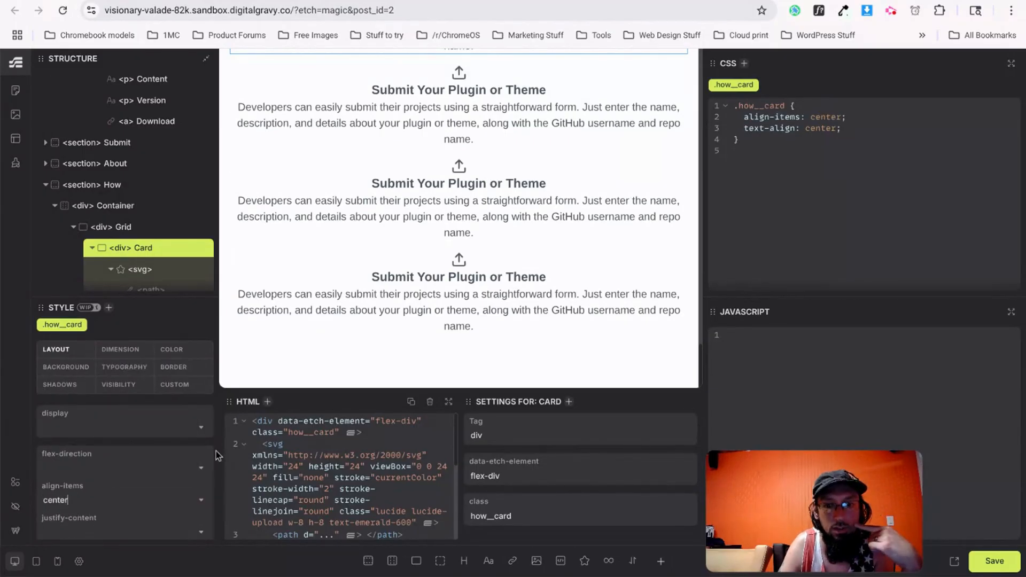
left_click(984, 567)
left_click(388, 1)
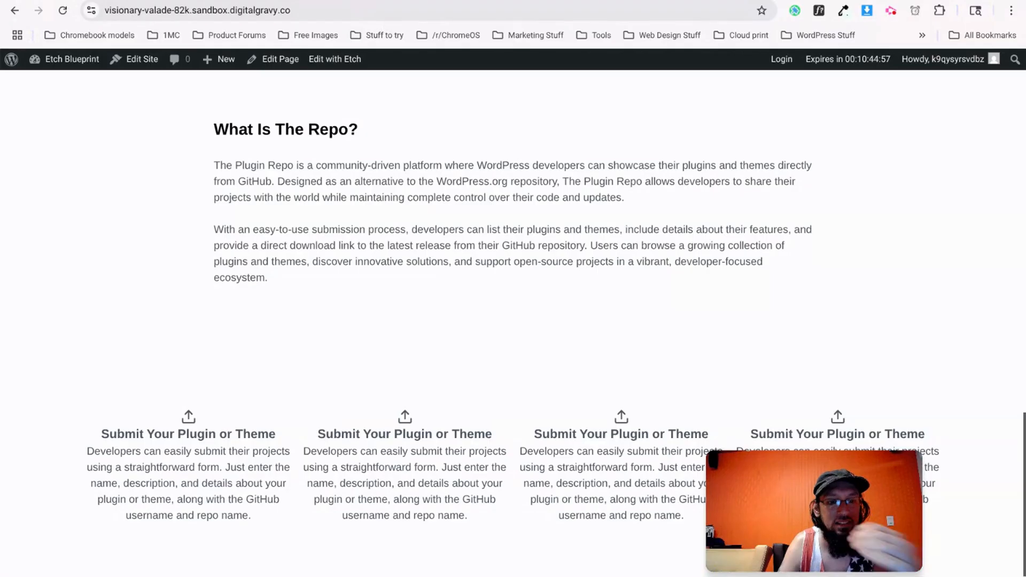
Copy the GitHub svg from the v0 design and paste it over the second card's icon.
left_click(316, 1)
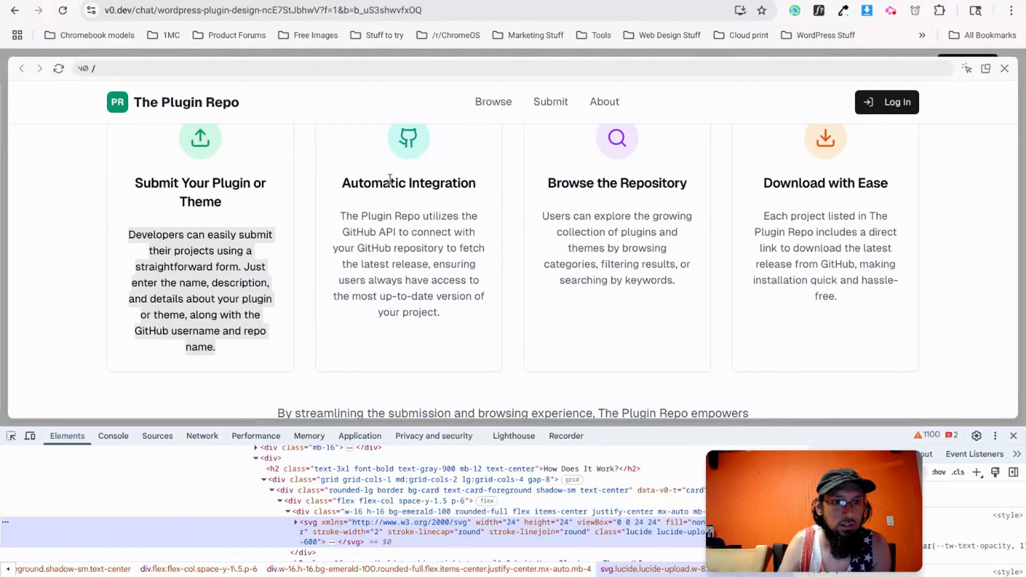
right_click(412, 146)
left_click(519, 484)
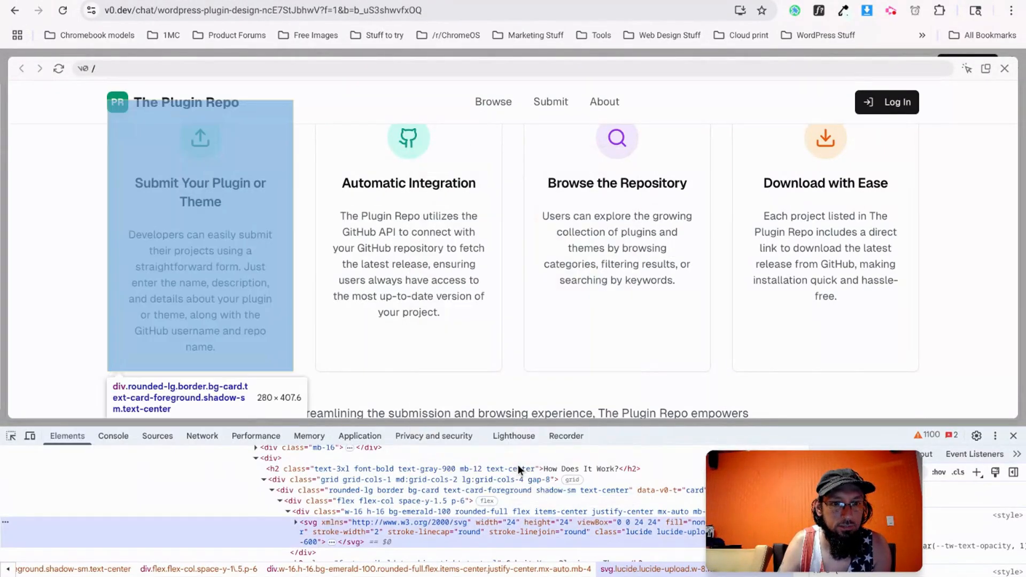
right_click(319, 502)
mouse_move(368, 206)
left_click(511, 207)
key("ctrl+Tab")
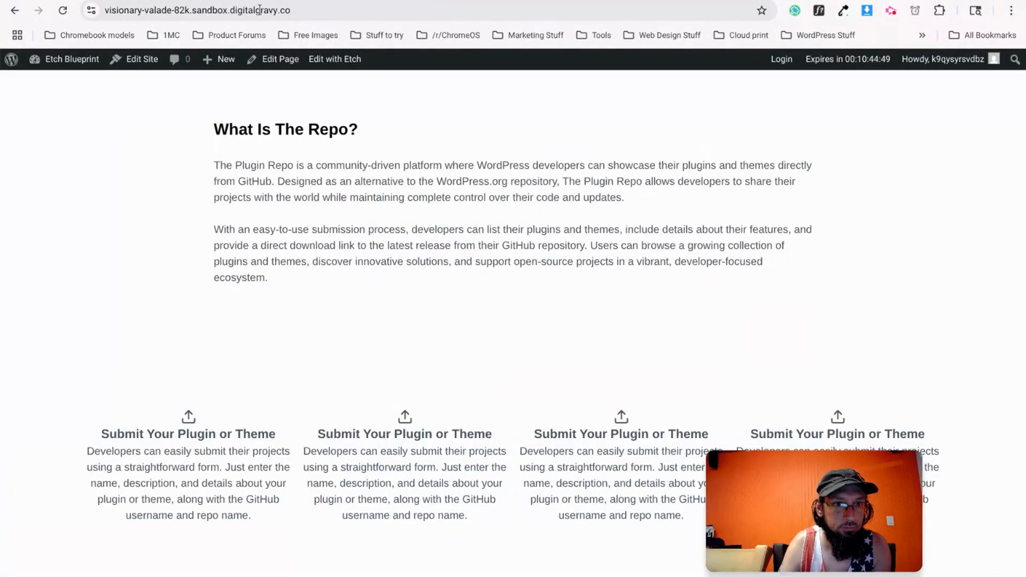
key("ctrl+Tab")
left_click(459, 167)
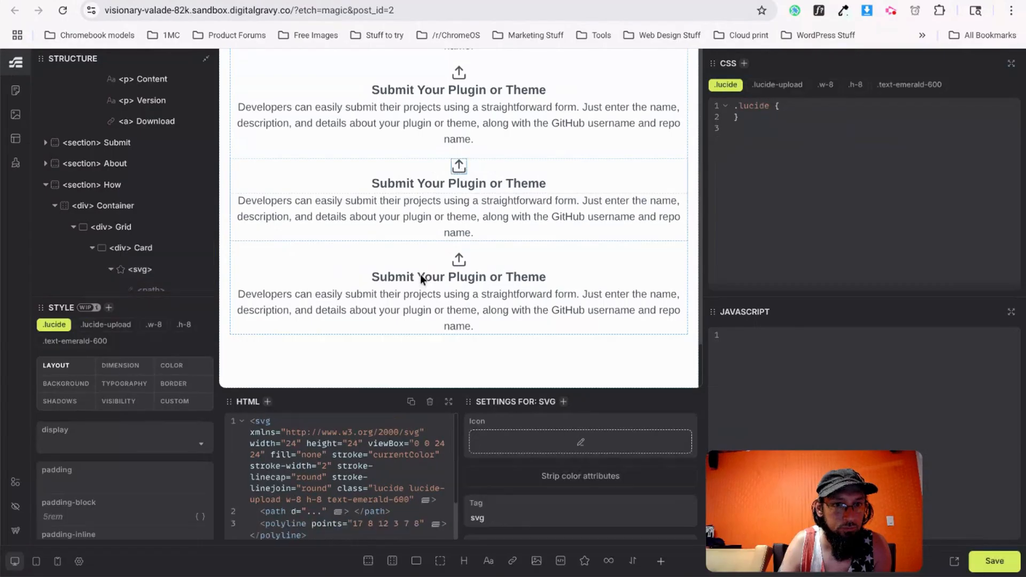
left_click(310, 462)
key("ctrl+a")
key("ctrl+v")
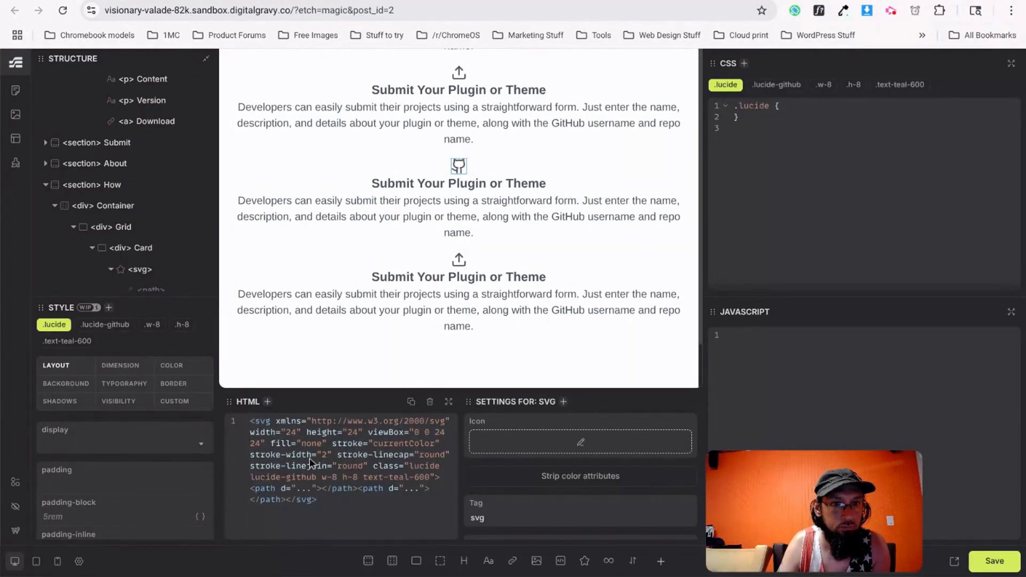
Replace the third card's icon with the search svg copied from v0.
key("ctrl+Tab")
right_click(623, 140)
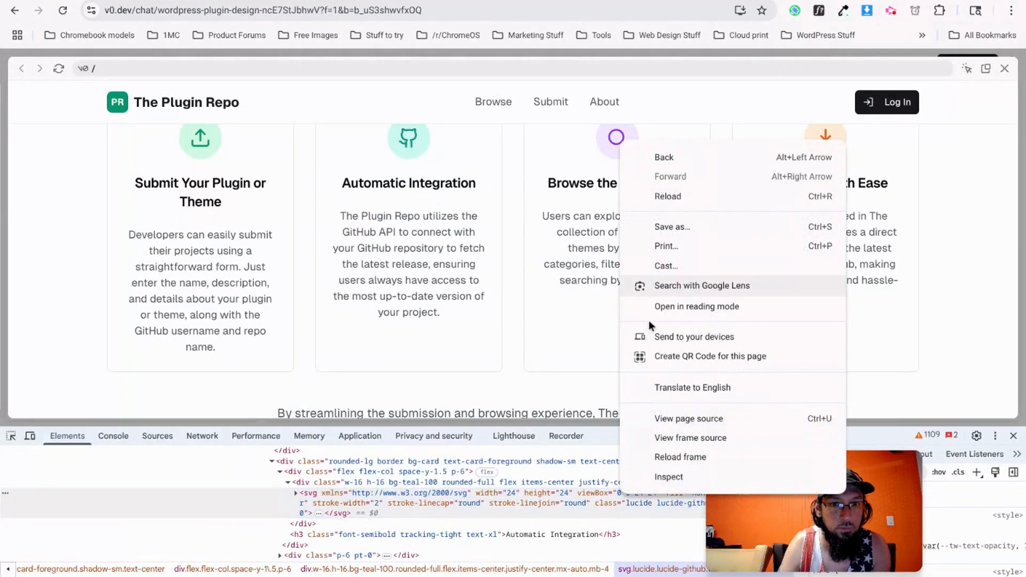
left_click(688, 483)
right_click(367, 503)
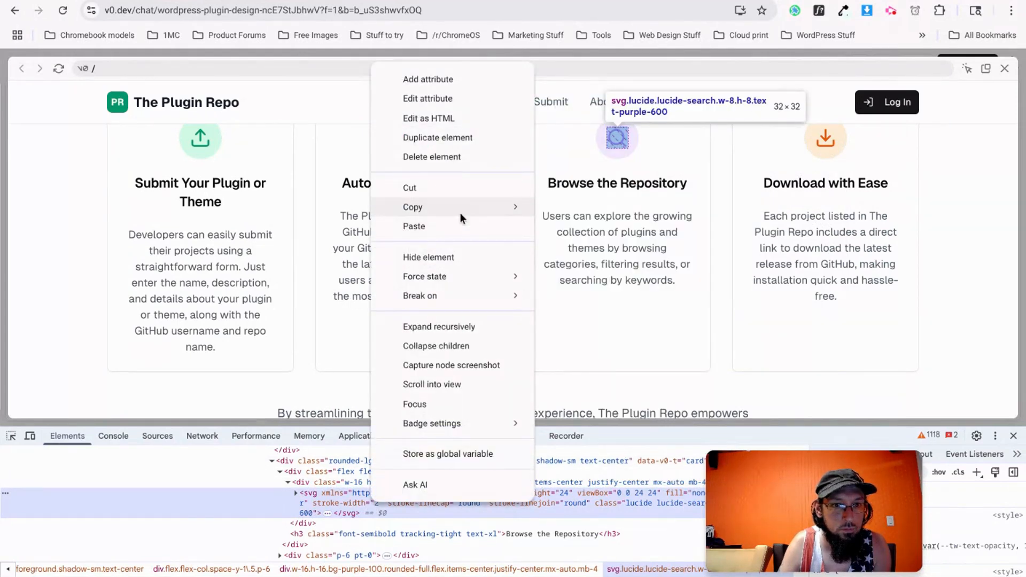
mouse_move(459, 213)
left_click(565, 207)
key("ctrl+shift+Tab")
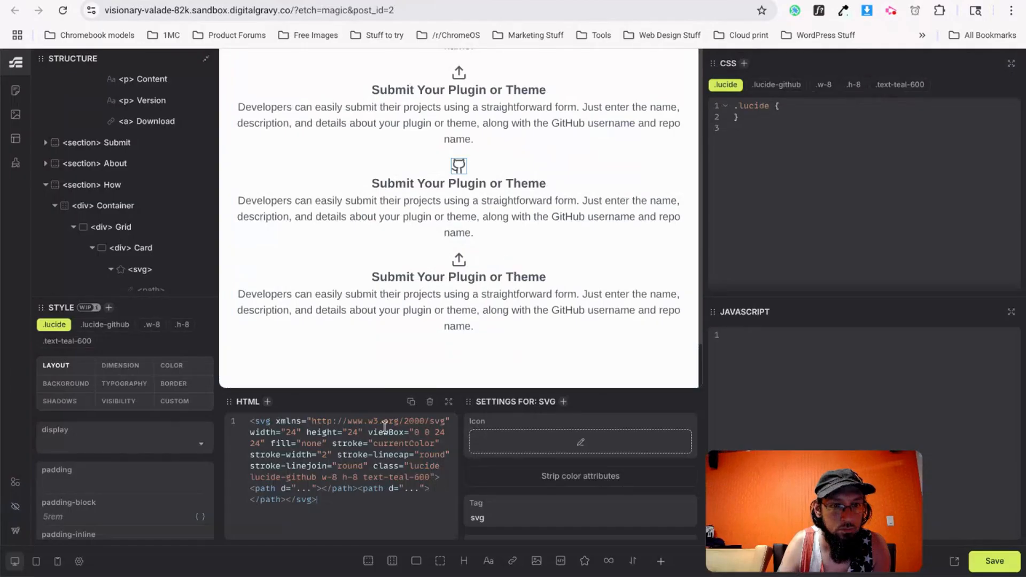
left_click(459, 259)
left_click(399, 475)
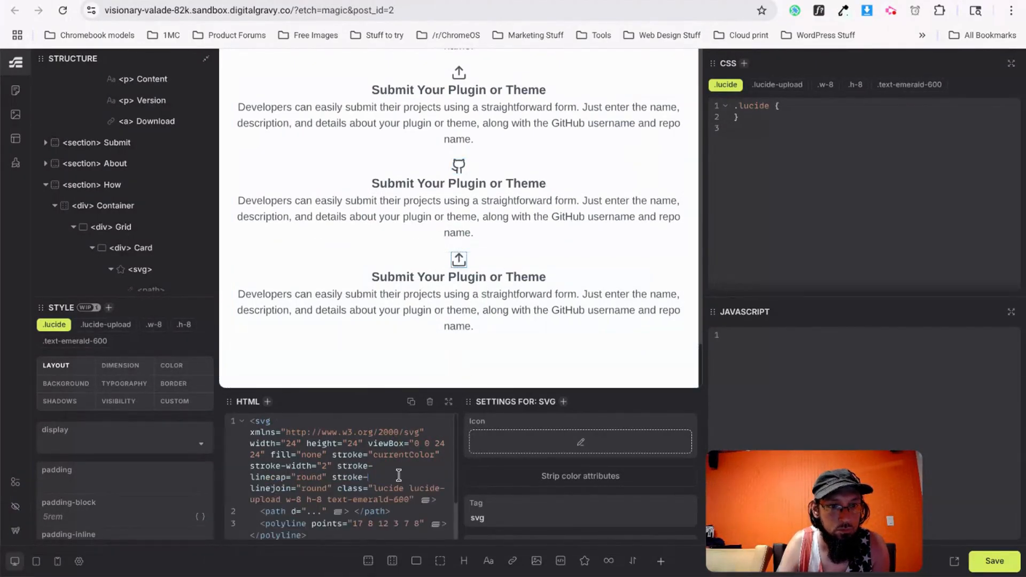
key("ctrl+a")
key("ctrl+v")
Replace the top card's icon with the v0 download svg and compare the result.
key("ctrl+Tab")
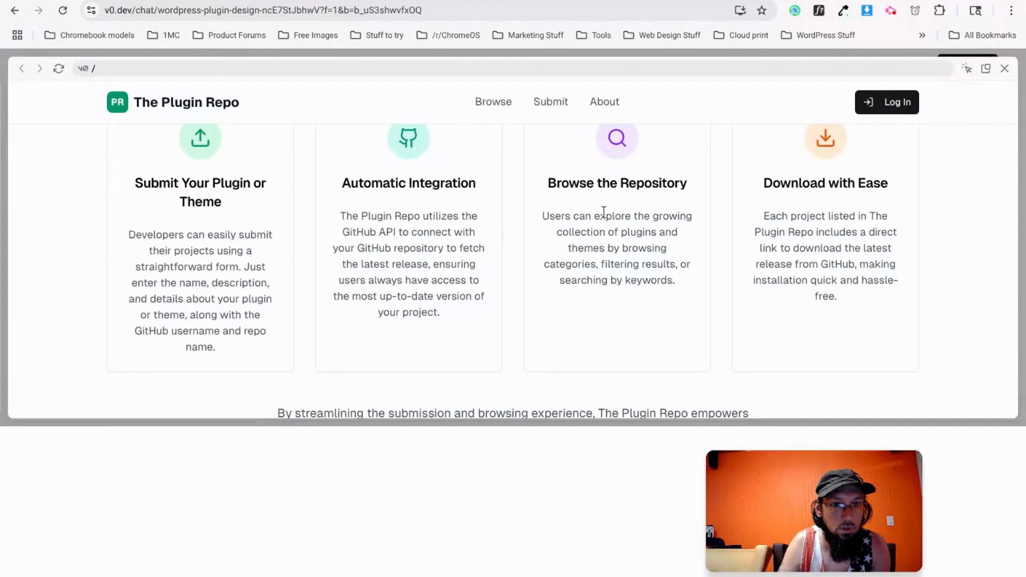
right_click(828, 138)
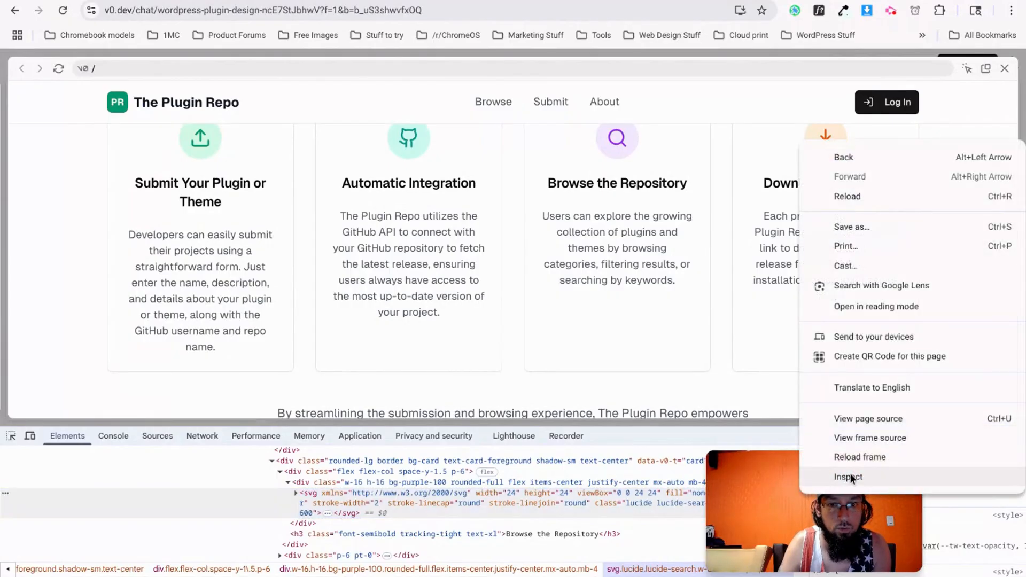
left_click(849, 475)
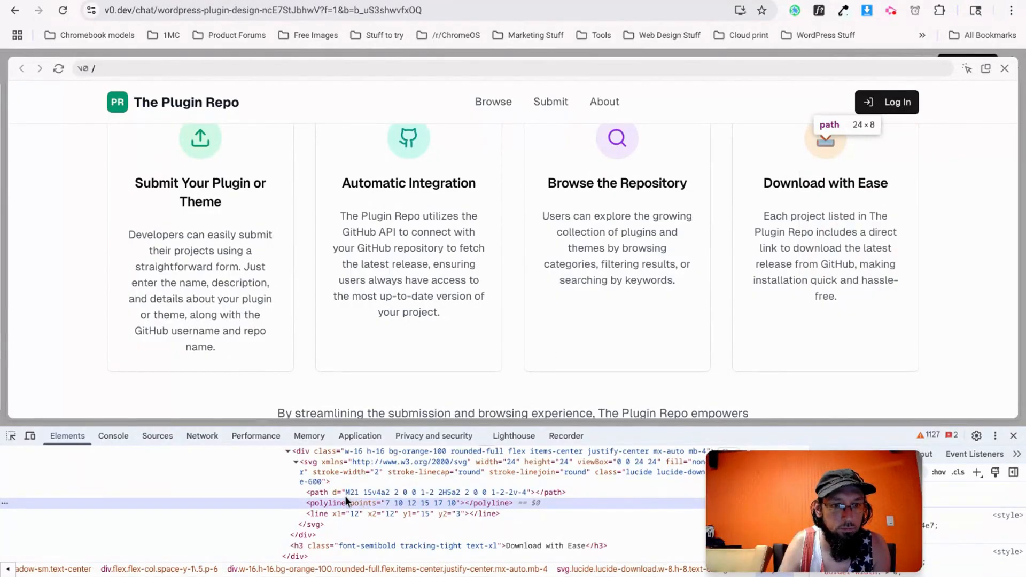
right_click(337, 462)
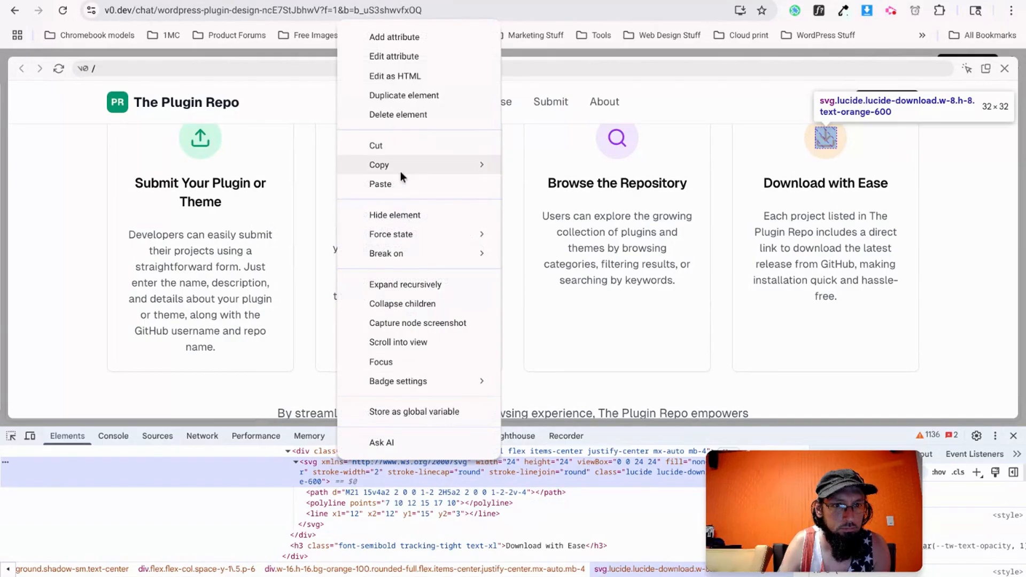
mouse_move(473, 168)
left_click(535, 168)
key("alt+Tab")
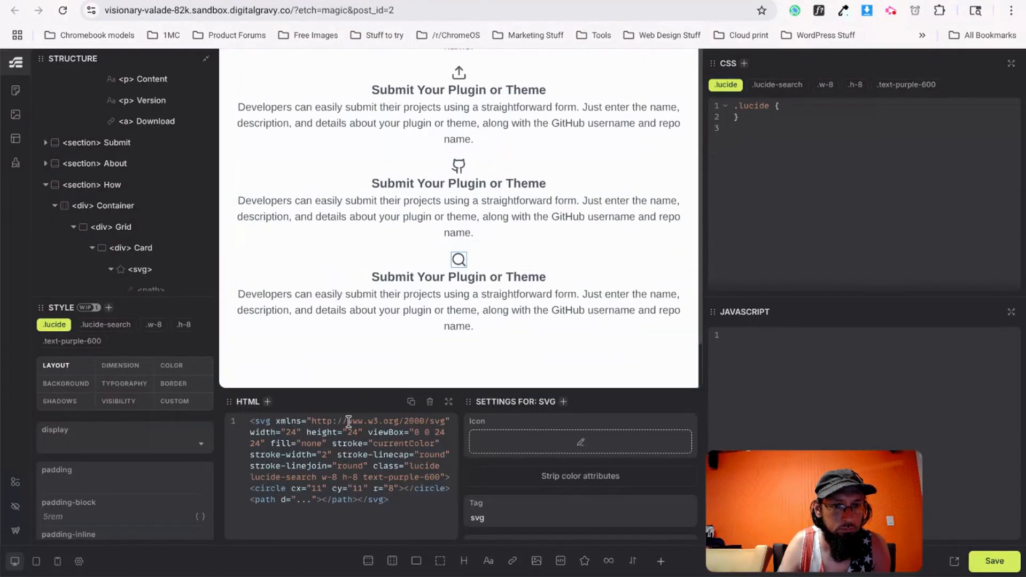
scroll(456, 264, "up", 3)
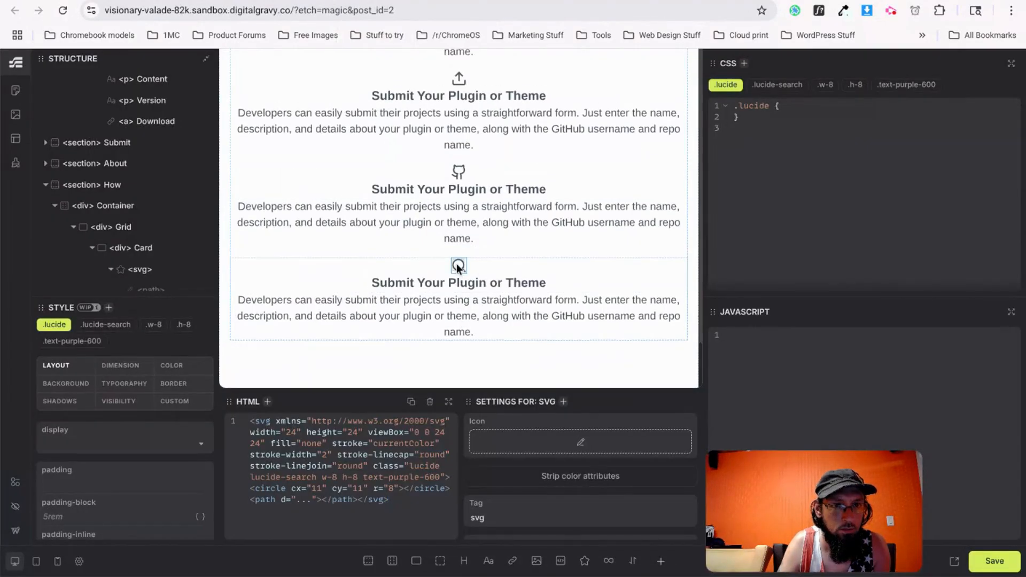
scroll(467, 183, "down", 1)
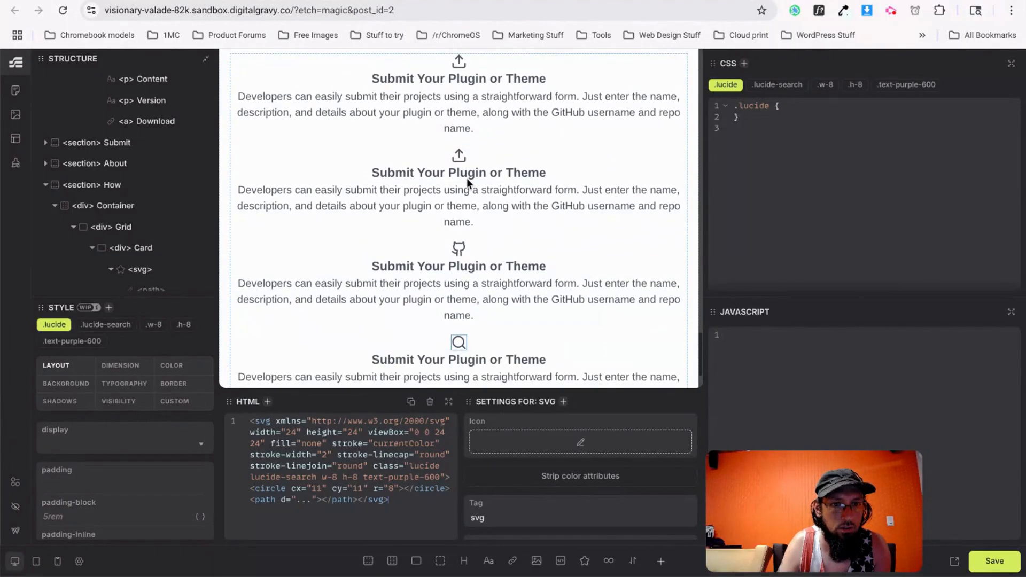
scroll(467, 183, "up", 1)
left_click(459, 79)
left_click(334, 487)
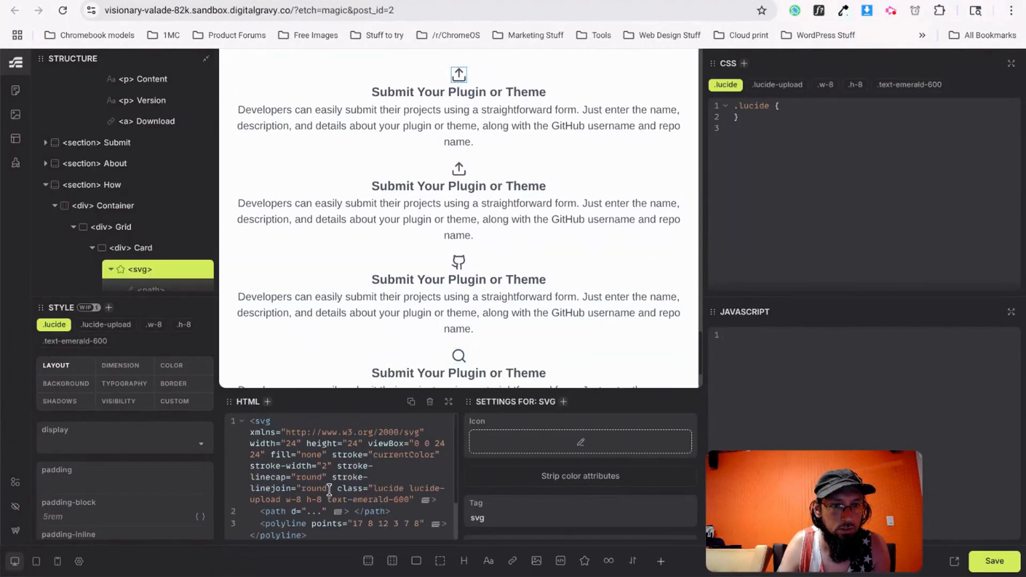
key("ctrl+a")
key("ctrl+v")
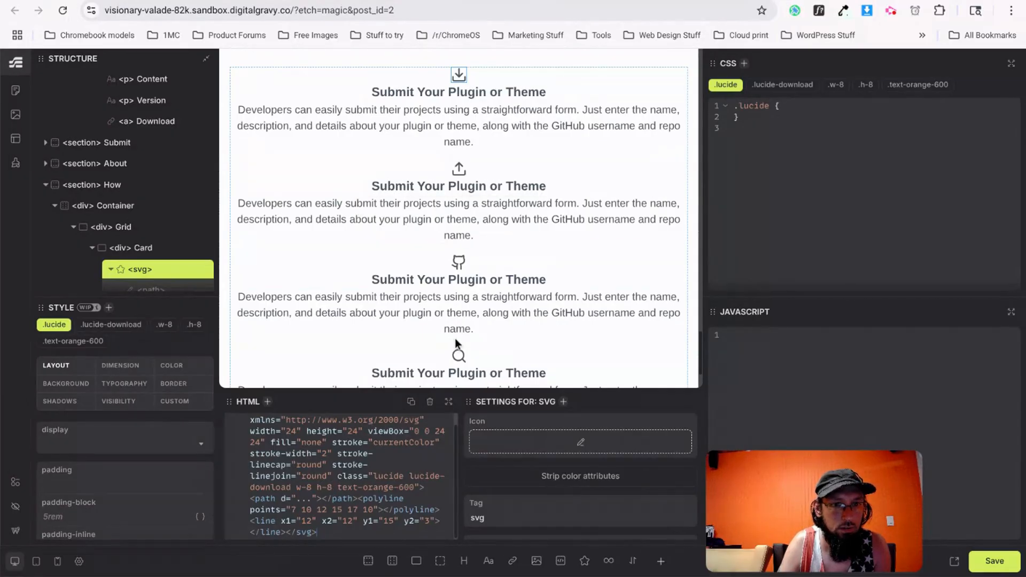
key("ctrl+Tab")
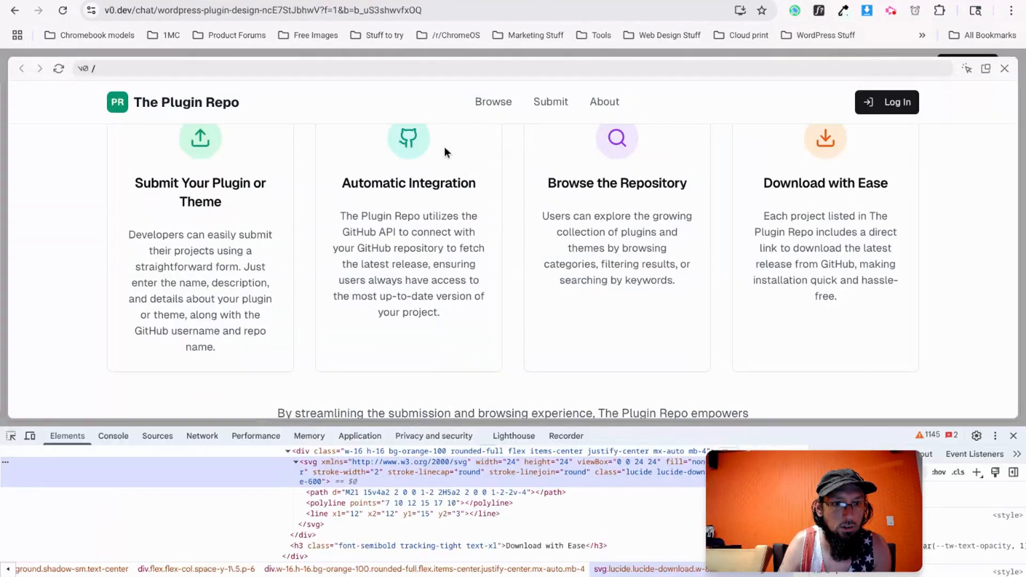
key("ctrl+shift+Tab")
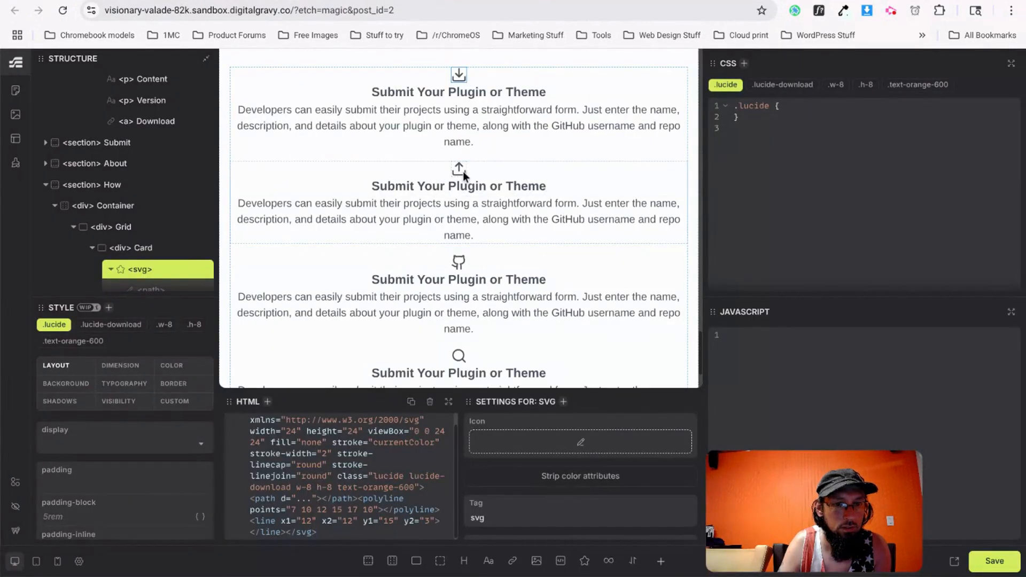
left_click(459, 155)
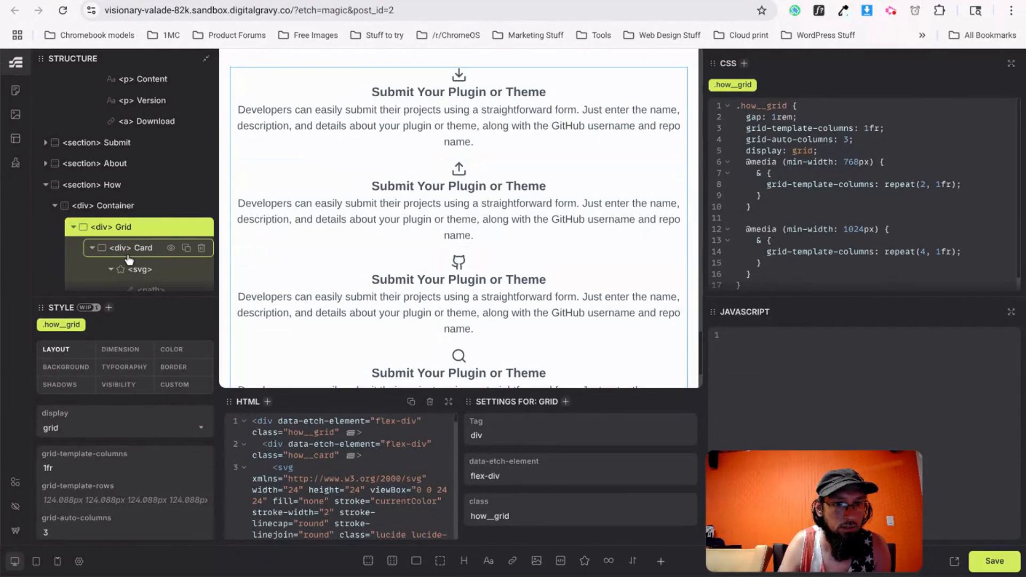
Paste the v0 headings 'Automatic Integration' and 'Browse the Repository' into the second and third cards.
scroll(437, 197, "up", 1)
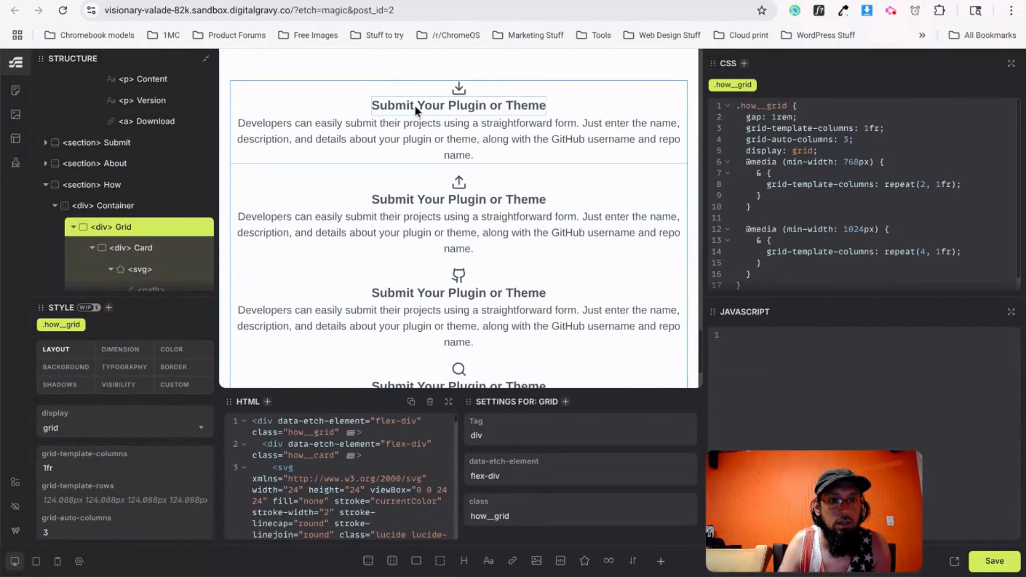
key("ctrl+Tab")
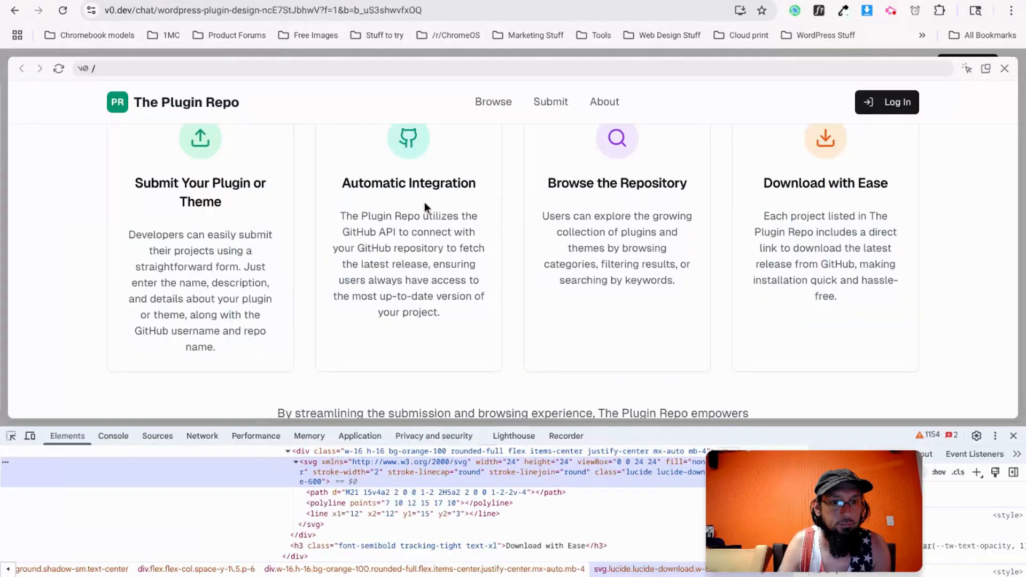
triple_click(363, 187)
key("ctrl+c")
key("ctrl+shift+Tab")
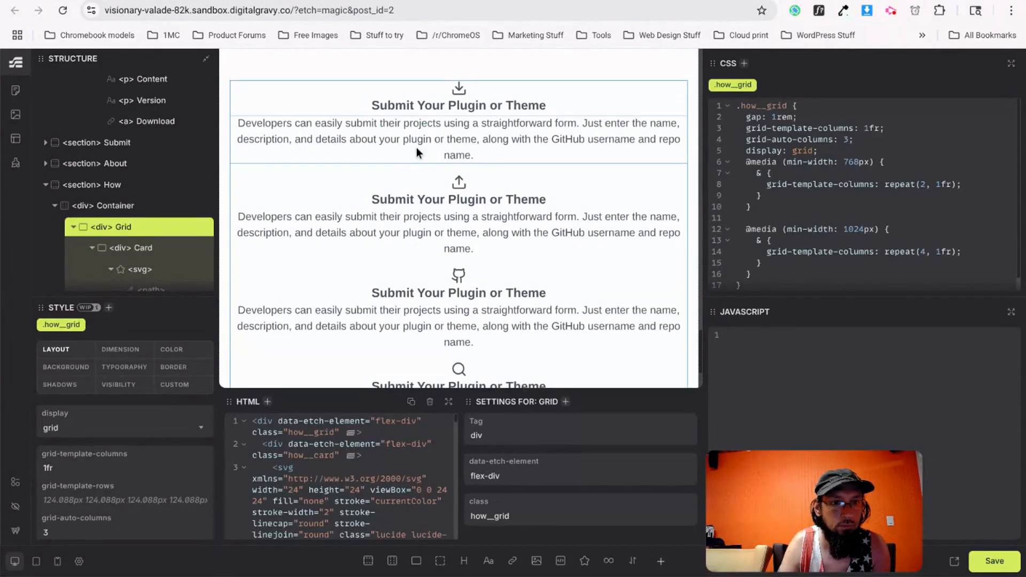
triple_click(436, 201)
key("ctrl+v")
key("ctrl+Tab")
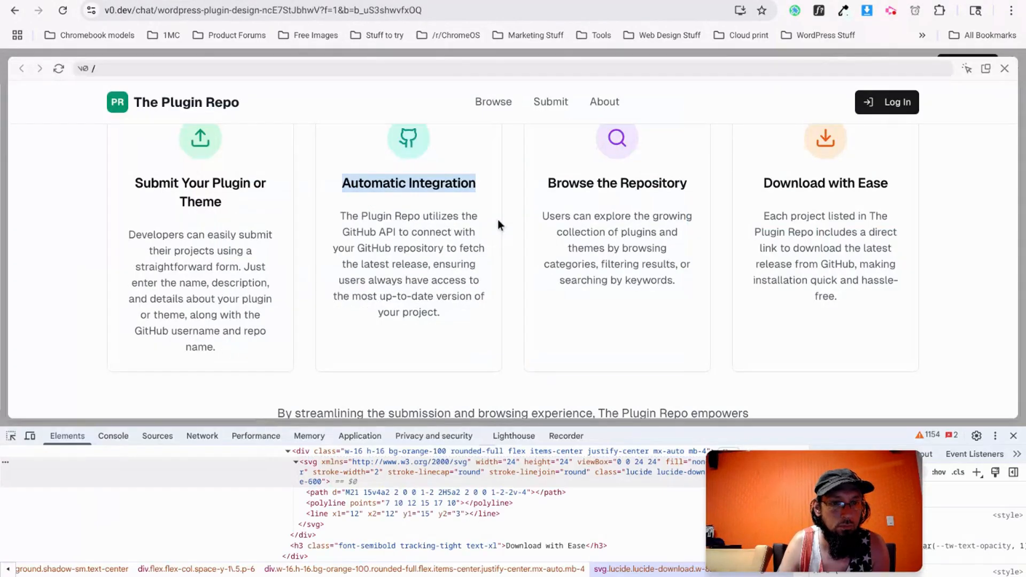
triple_click(556, 187)
key("ctrl+c")
key("ctrl+shift+Tab")
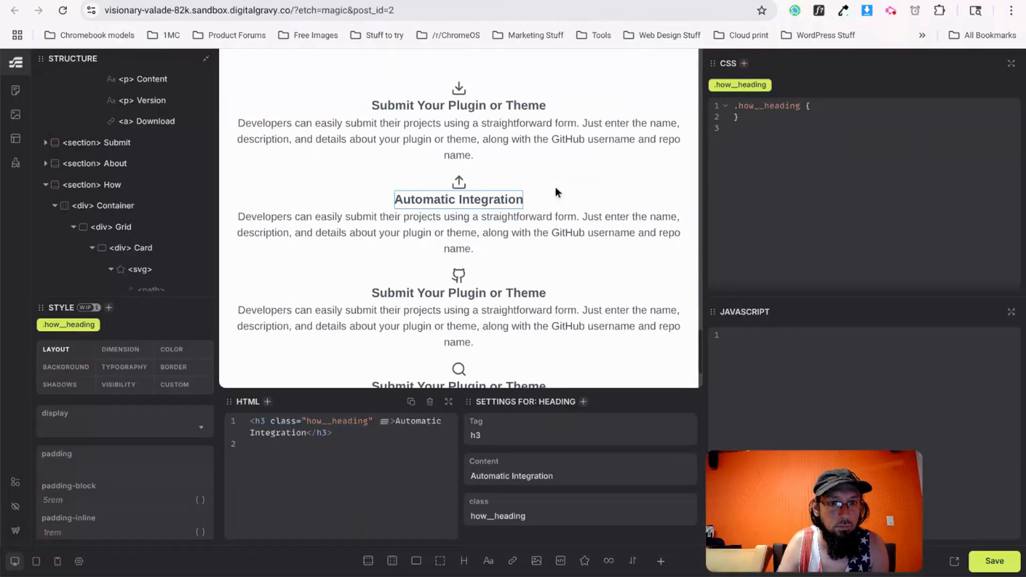
triple_click(442, 291)
key("ctrl+v")
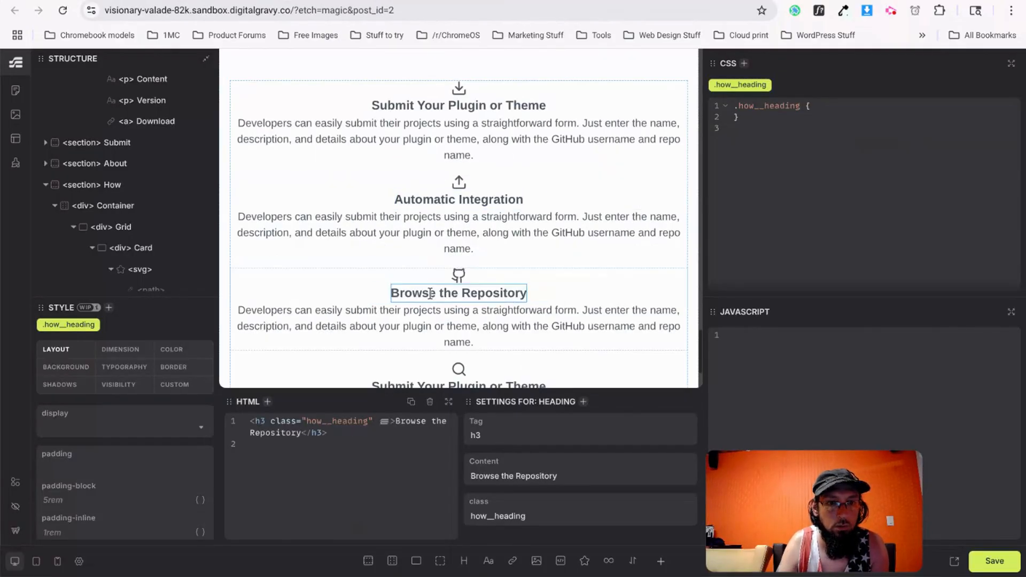
Retitle the fourth card 'Download with Ease'.
key("ctrl+Tab")
key("ctrl+shift+i")
triple_click(796, 187)
key("ctrl+c")
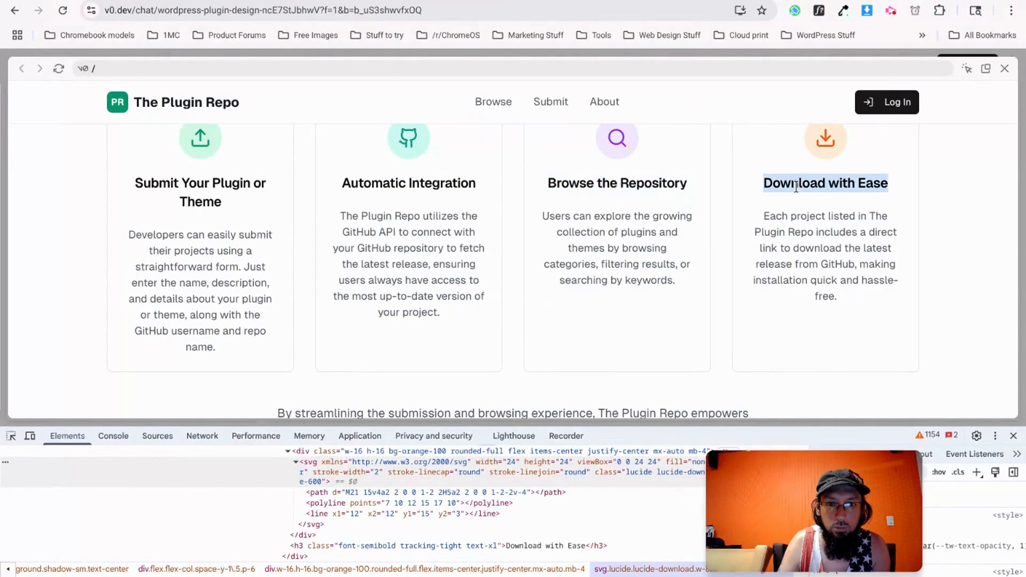
scroll(796, 251, "up", 1)
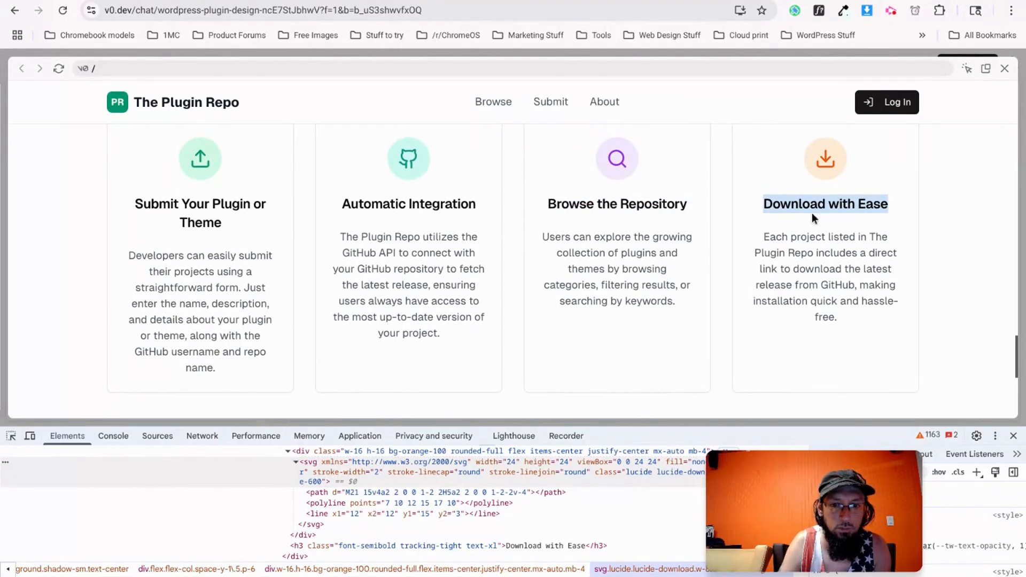
key("alt+Tab")
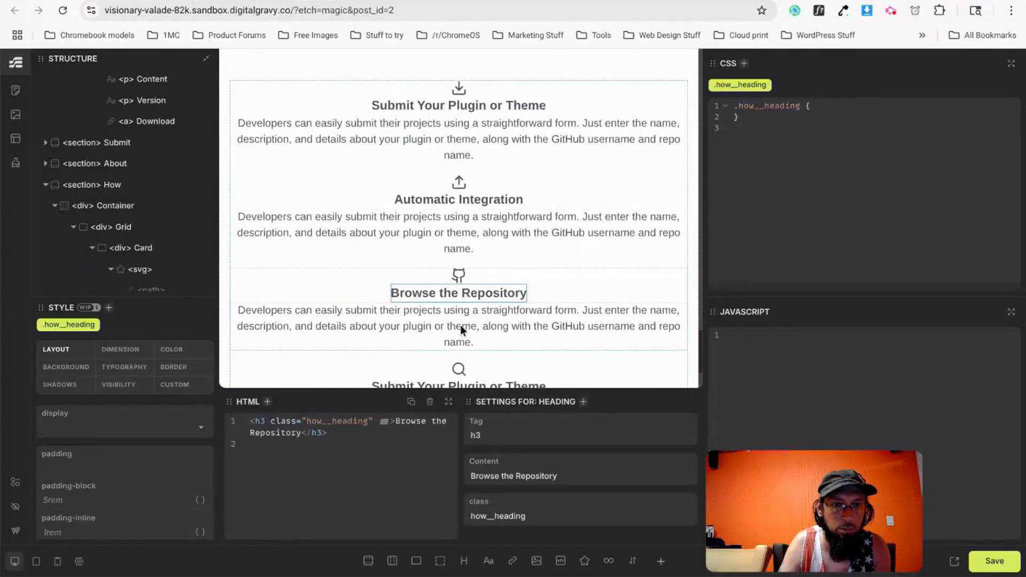
scroll(460, 326, "down", 1)
triple_click(438, 374)
key("ctrl+v")
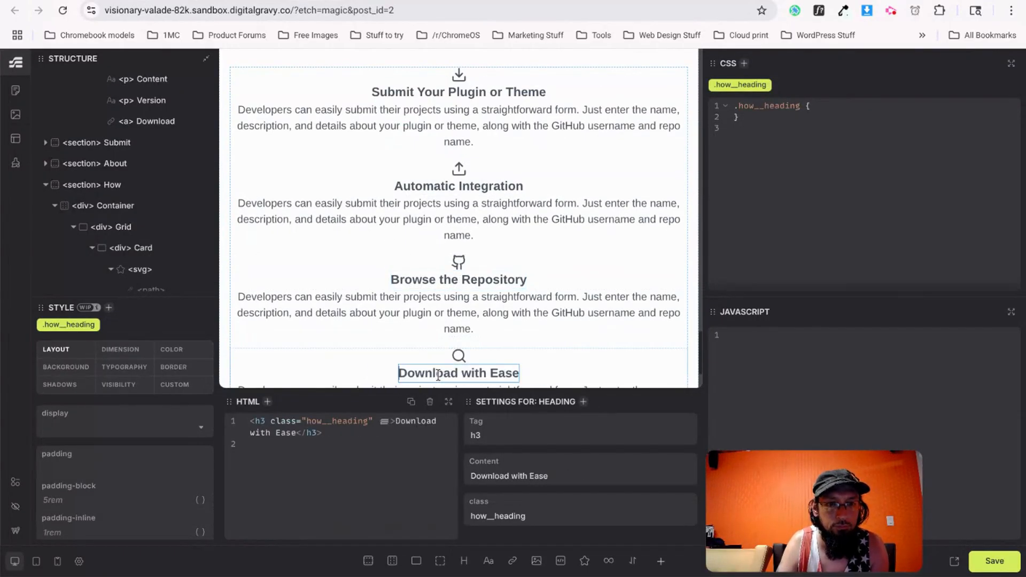
scroll(464, 288, "down", 3)
Replace the Automatic Integration and Browse the Repository cards' placeholder paragraphs with their v0 descriptions.
key("alt+Tab")
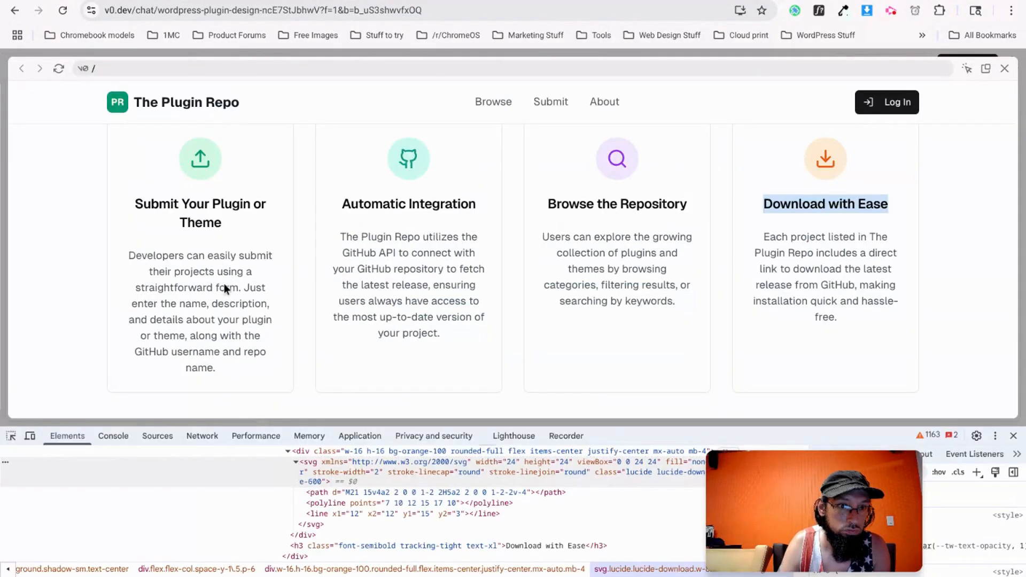
triple_click(379, 261)
key("ctrl+c")
key("alt+Tab")
scroll(412, 185, "up", 1)
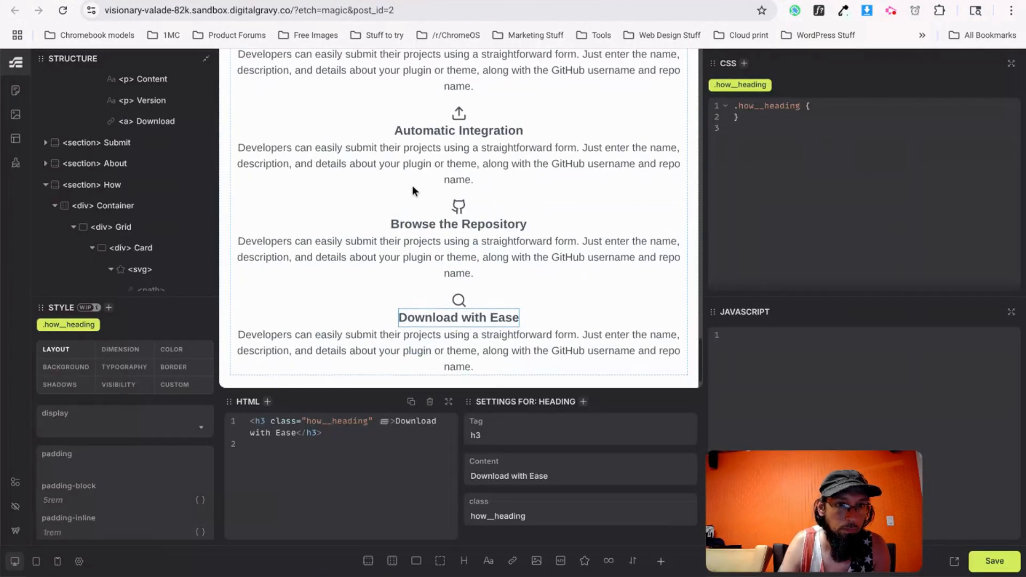
left_click(437, 177)
triple_click(437, 176)
key("ctrl+v")
key("alt+Tab")
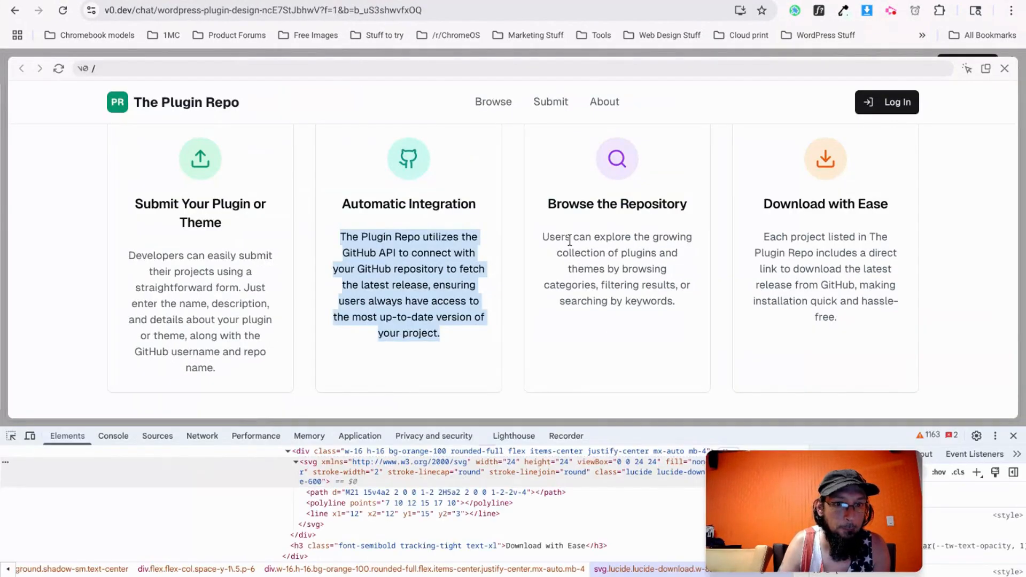
triple_click(573, 241)
key("ctrl+c")
key("alt+Tab")
triple_click(481, 266)
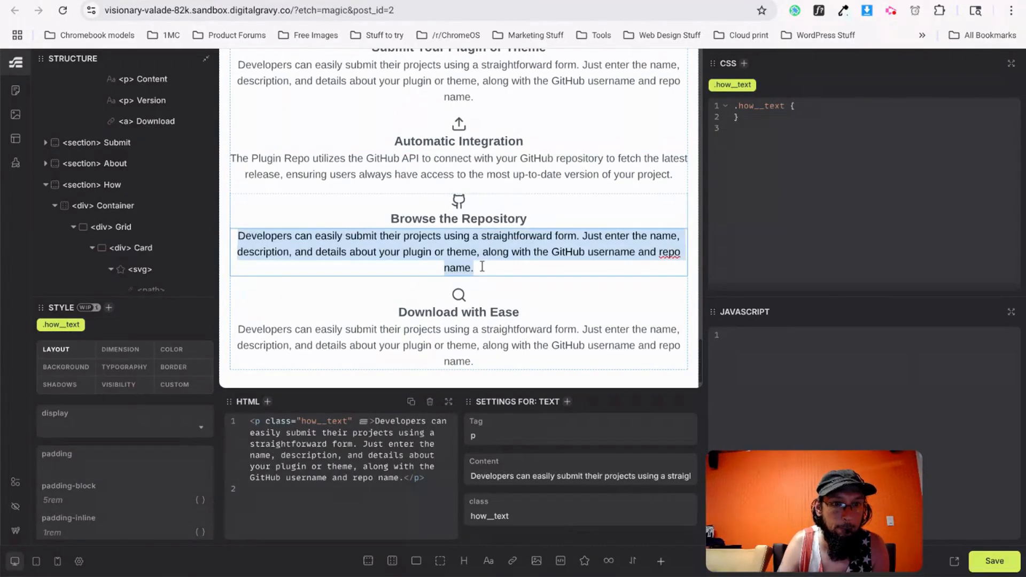
key("ctrl+v")
Paste the v0 Download with Ease description into the fourth card's paragraph.
key("alt+Tab")
triple_click(784, 265)
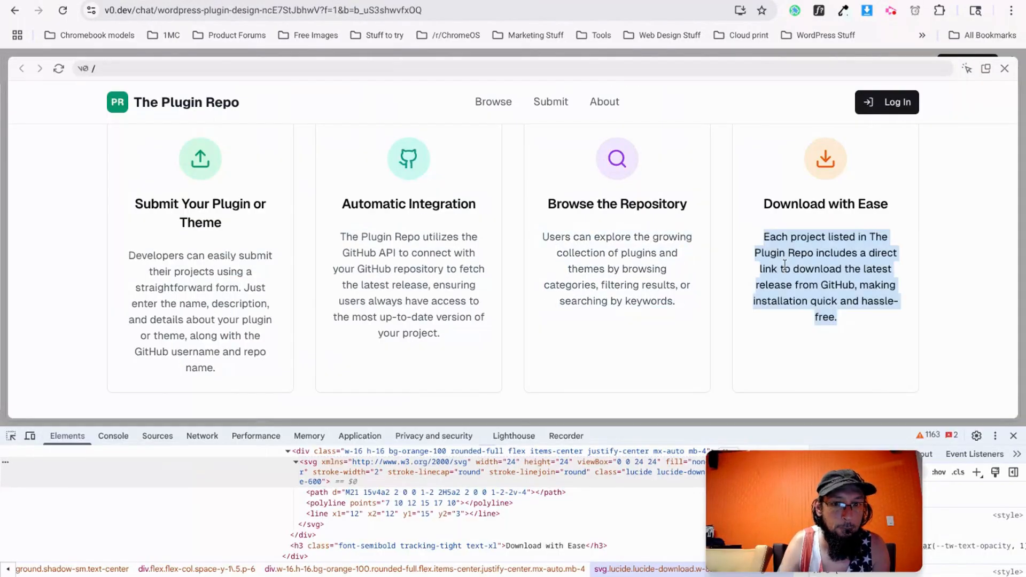
key("ctrl+c")
key("alt+Tab")
triple_click(458, 326)
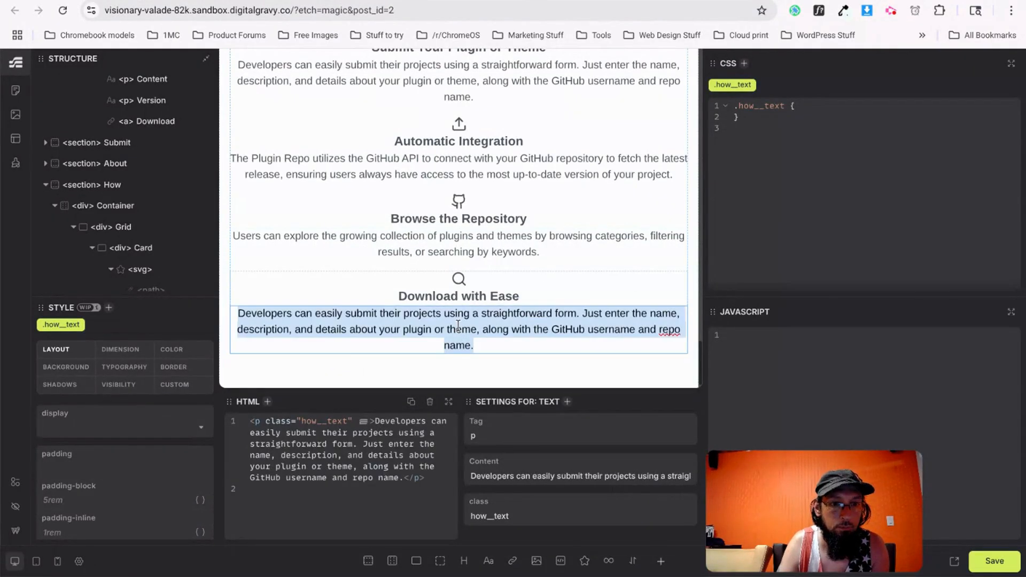
key("ctrl+v")
key("alt+Tab")
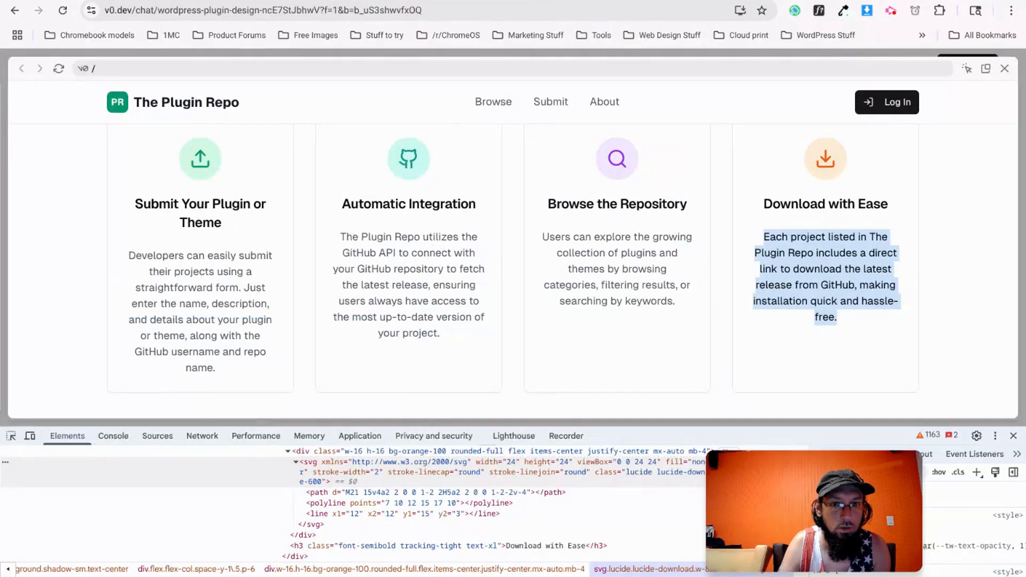
key("alt+Tab")
scroll(425, 322, "up", 2)
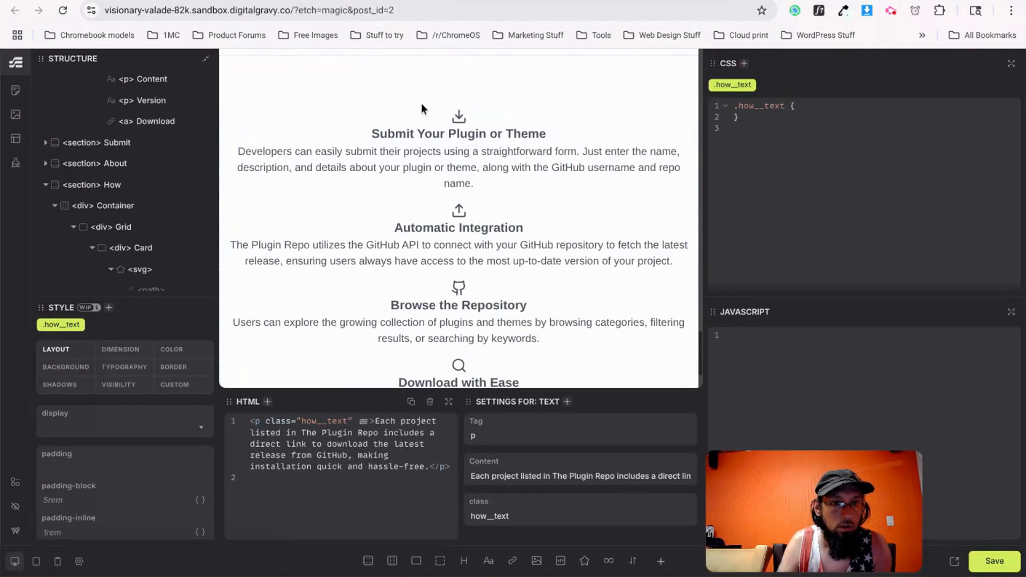
Give the card's svg icon a margin of 0 0 1.5rem 0.
left_click(457, 120)
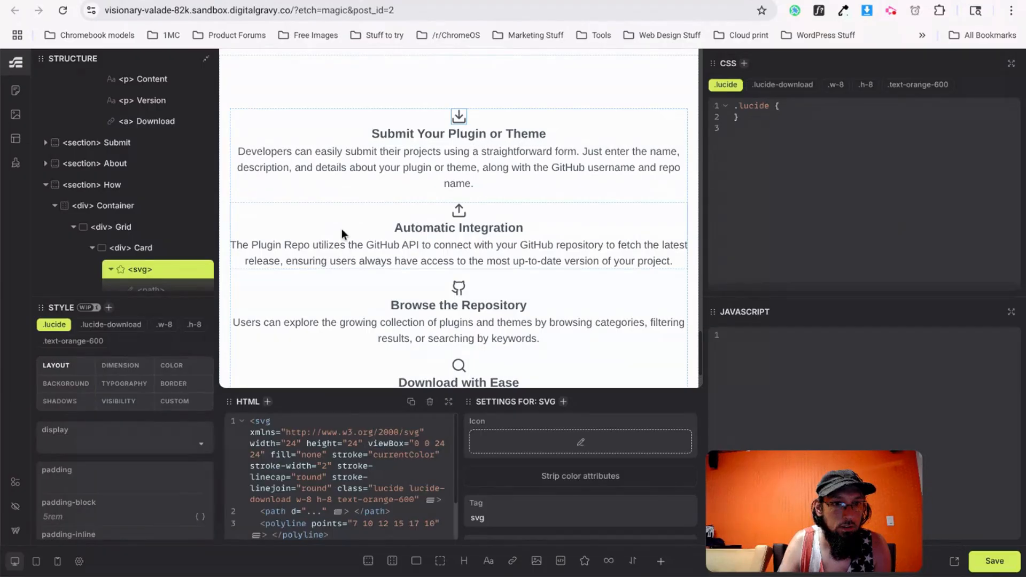
scroll(107, 507, "down", 3)
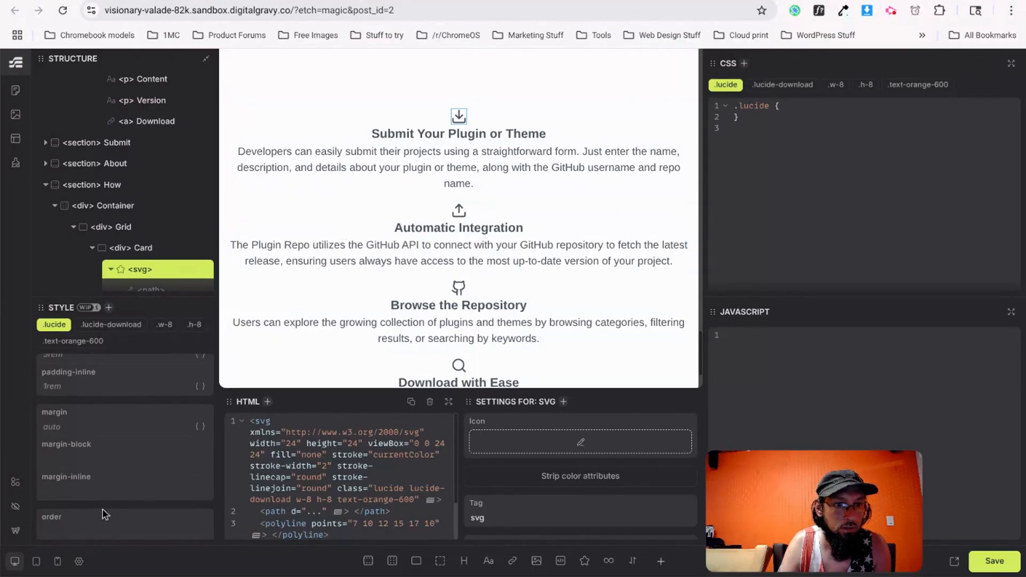
left_click(98, 426)
type("0 0 1")
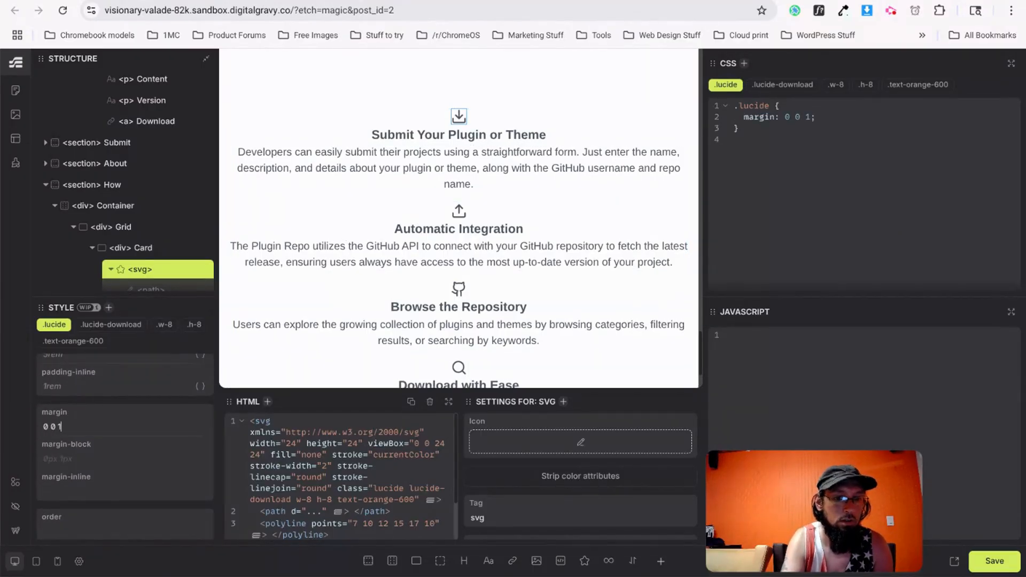
type(".5rem 0")
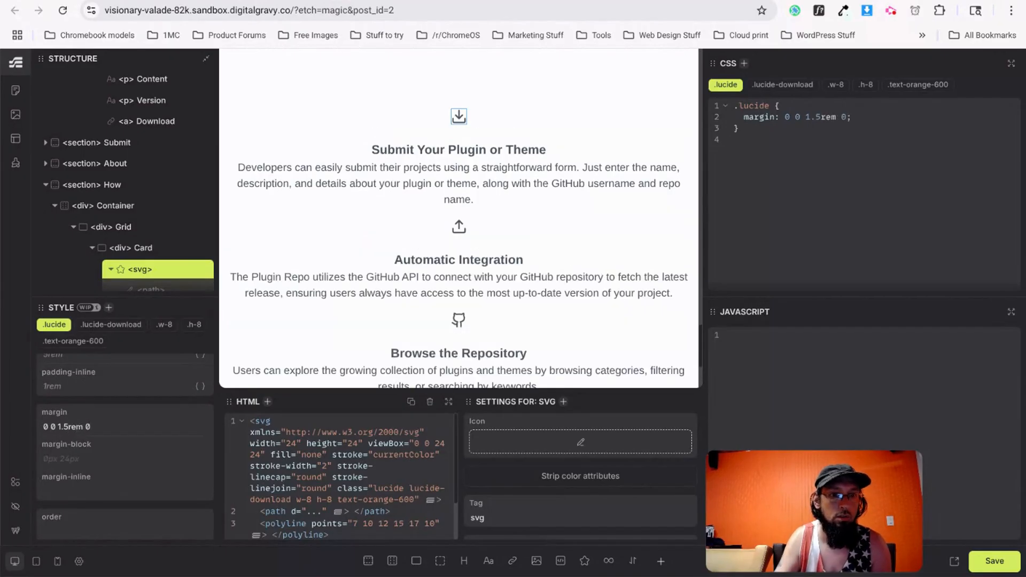
key("Return")
key("ctrl+c")
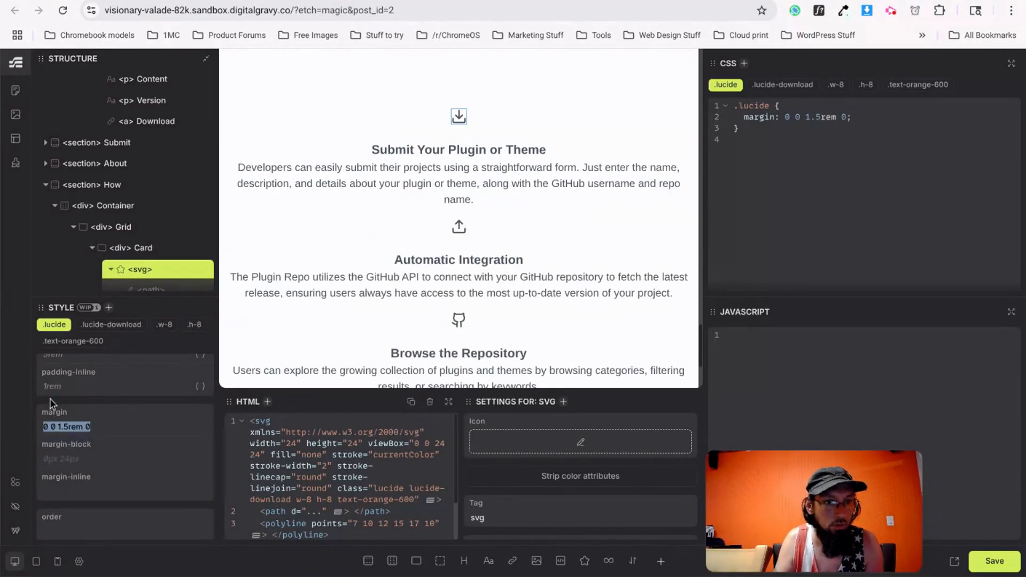
Apply the same 1.5rem bottom margin to the card heading and save.
left_click(463, 154)
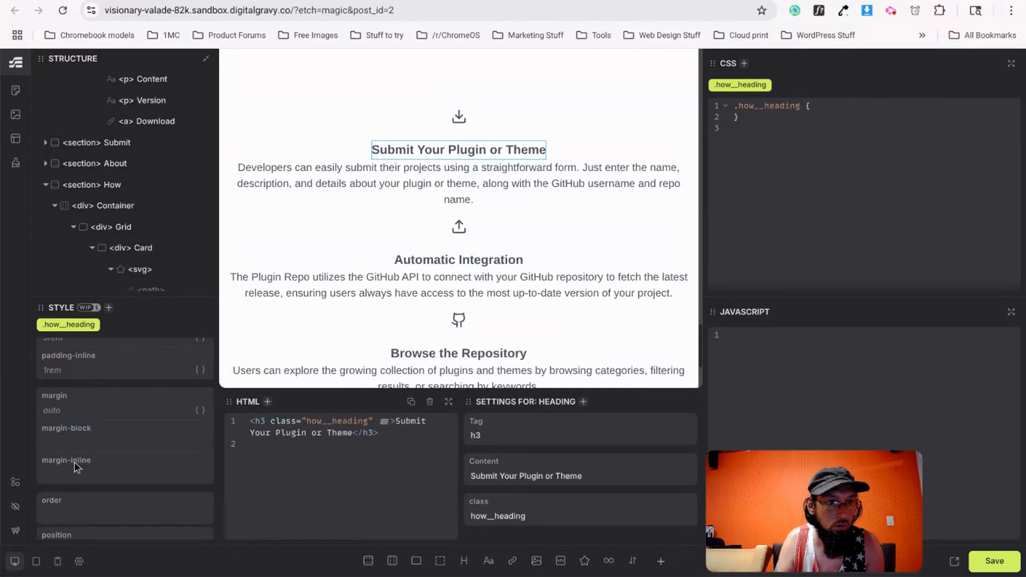
key("ctrl+v")
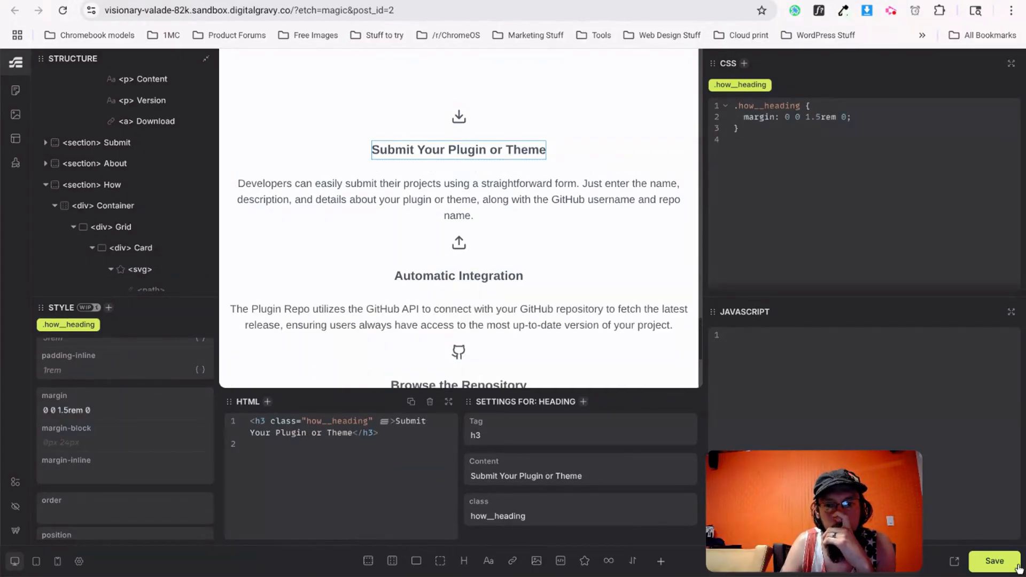
key("ctrl+s")
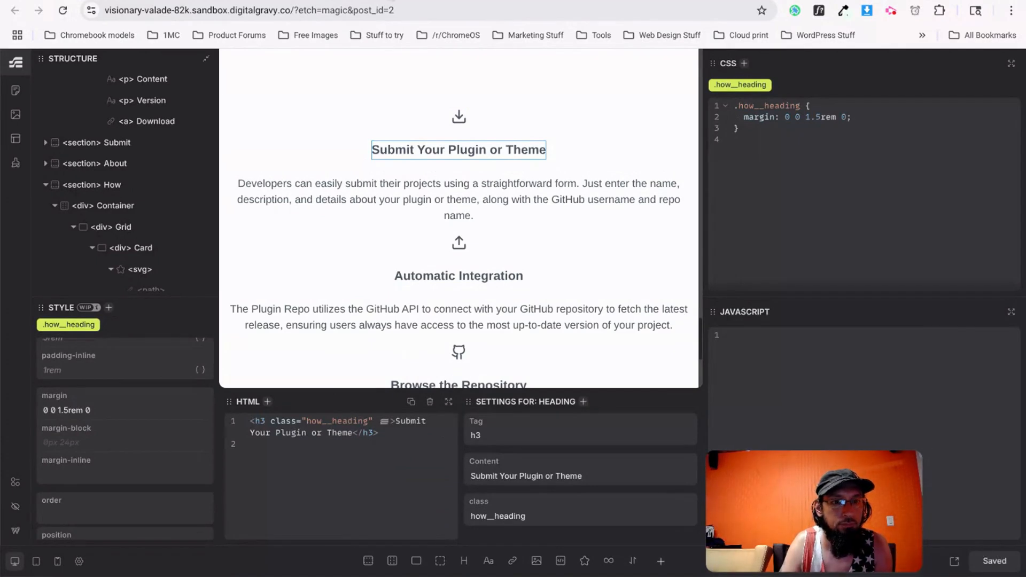
key("ctrl+Tab")
Copy the v0 upload icon's colour as hex #059669, then select the first card's icon in Etch.
right_click(195, 163)
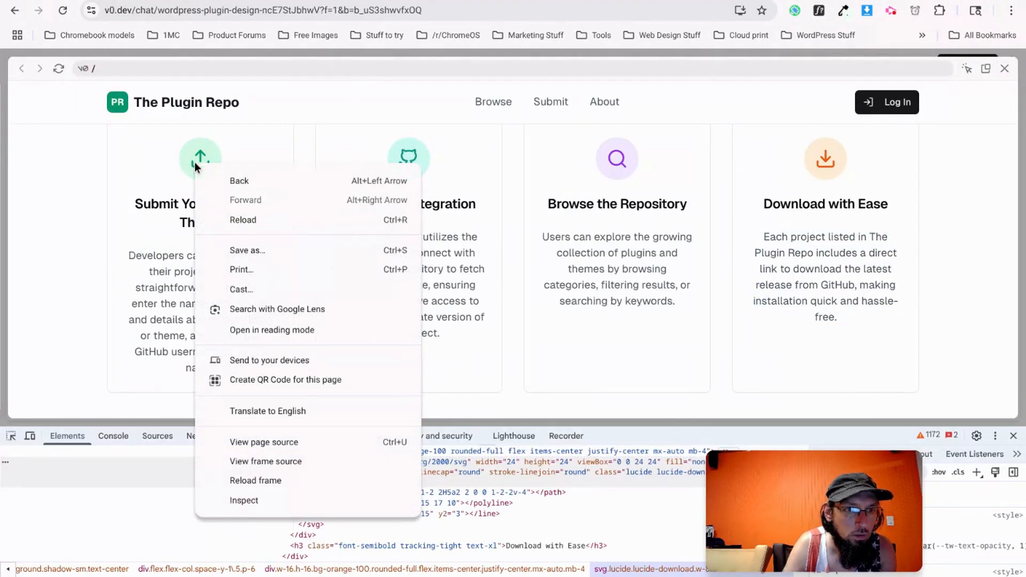
left_click(250, 500)
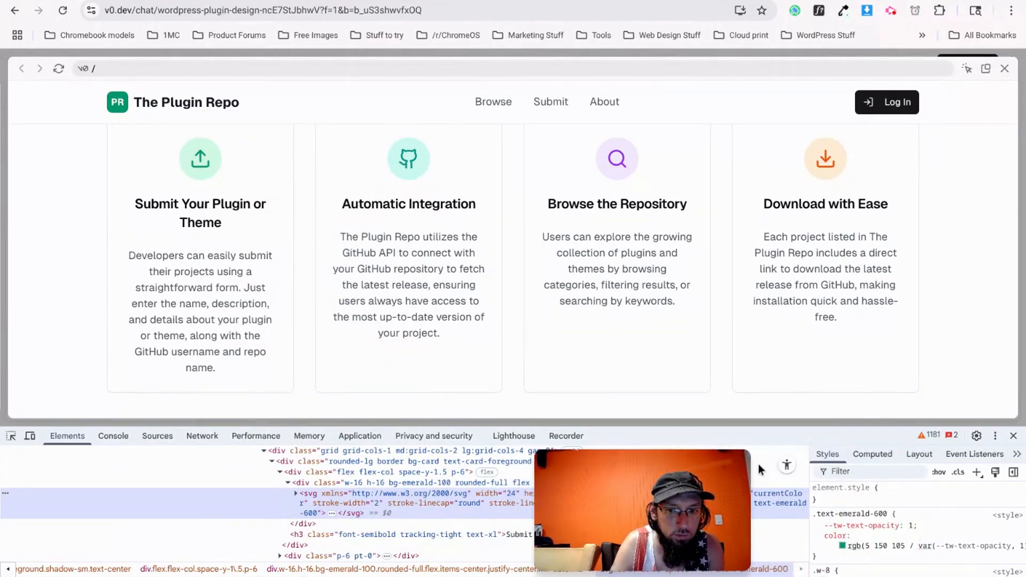
left_click(841, 546)
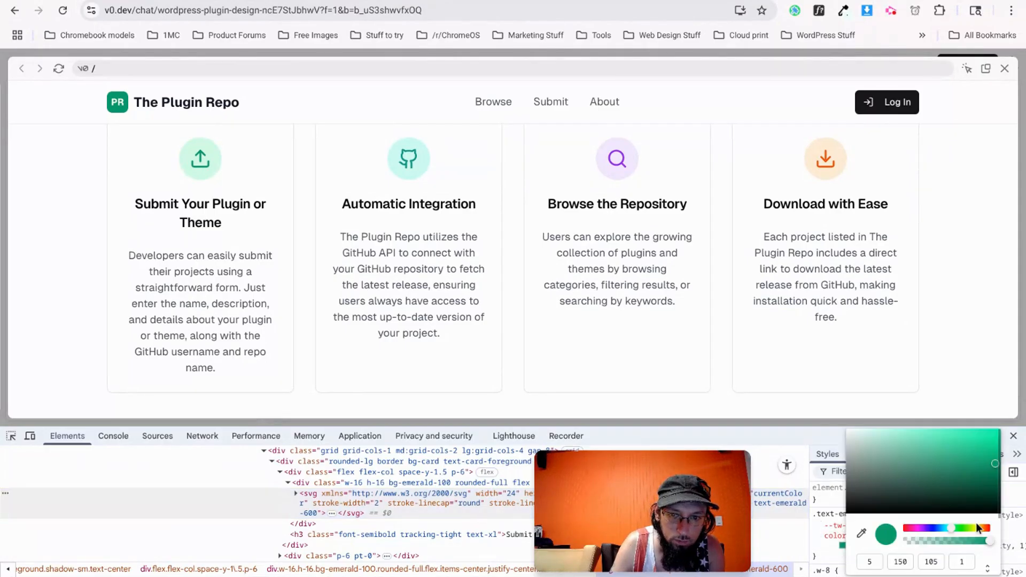
left_click(986, 567)
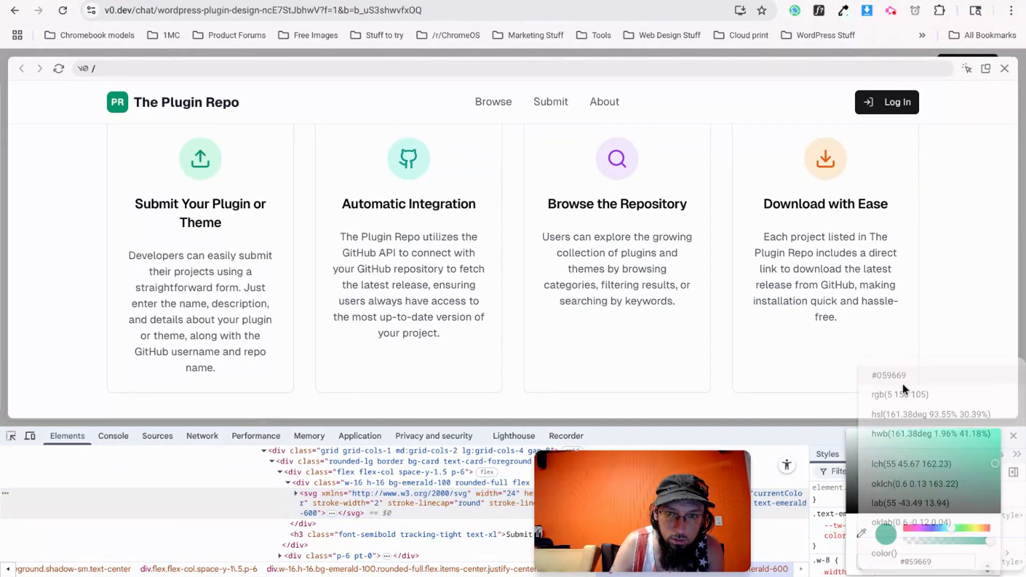
triple_click(946, 564)
key("ctrl+c")
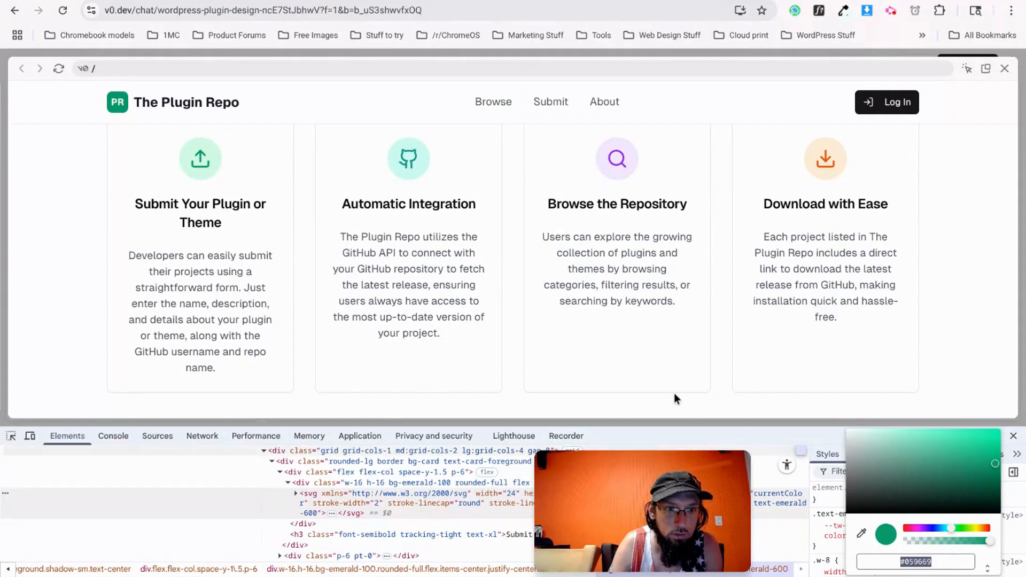
key("ctrl+Tab")
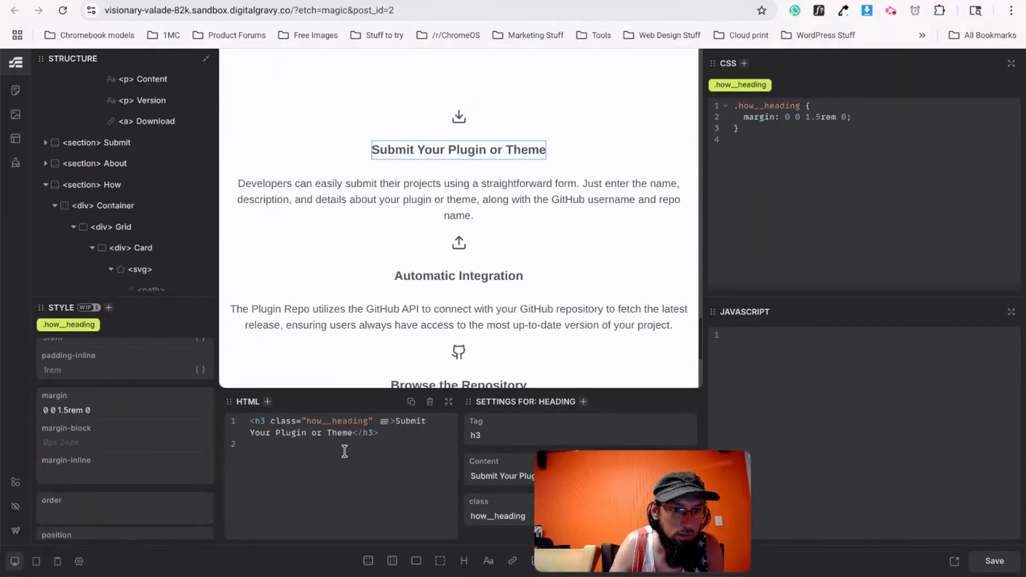
left_click(459, 120)
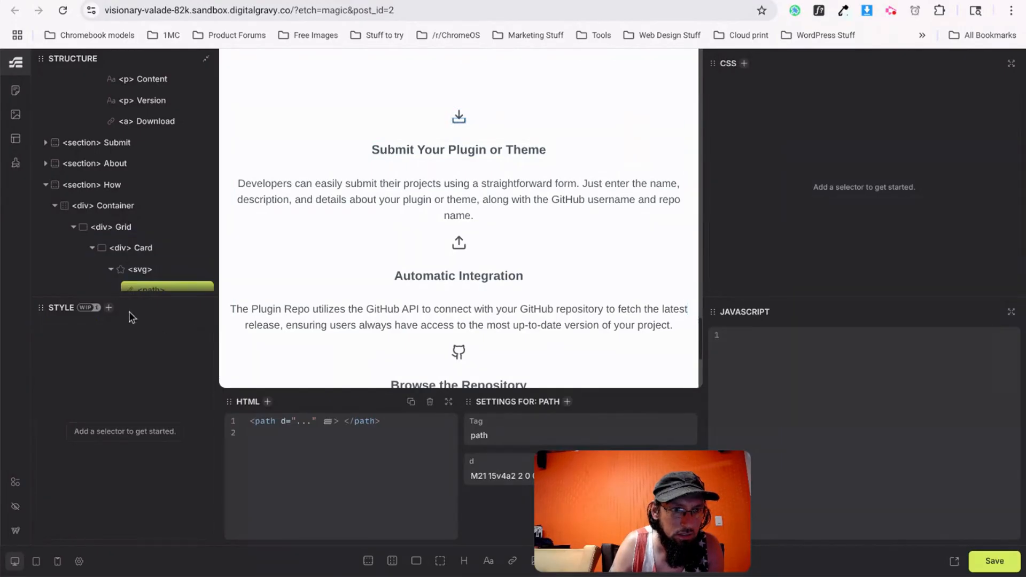
left_click(142, 255)
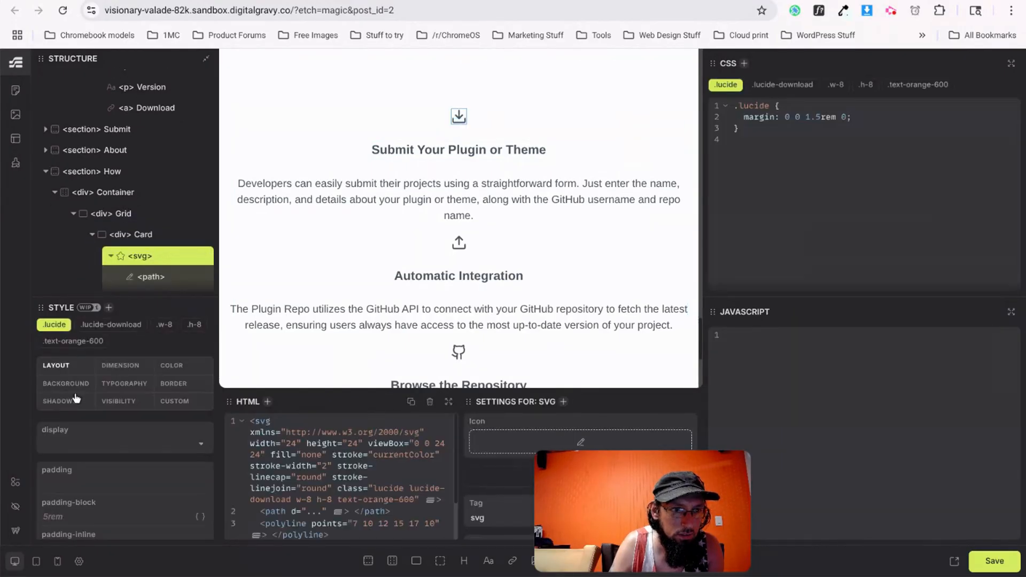
Set the download icon's text colour to #059669 on the lucide class.
left_click(125, 384)
left_click(80, 444)
key("ctrl+v")
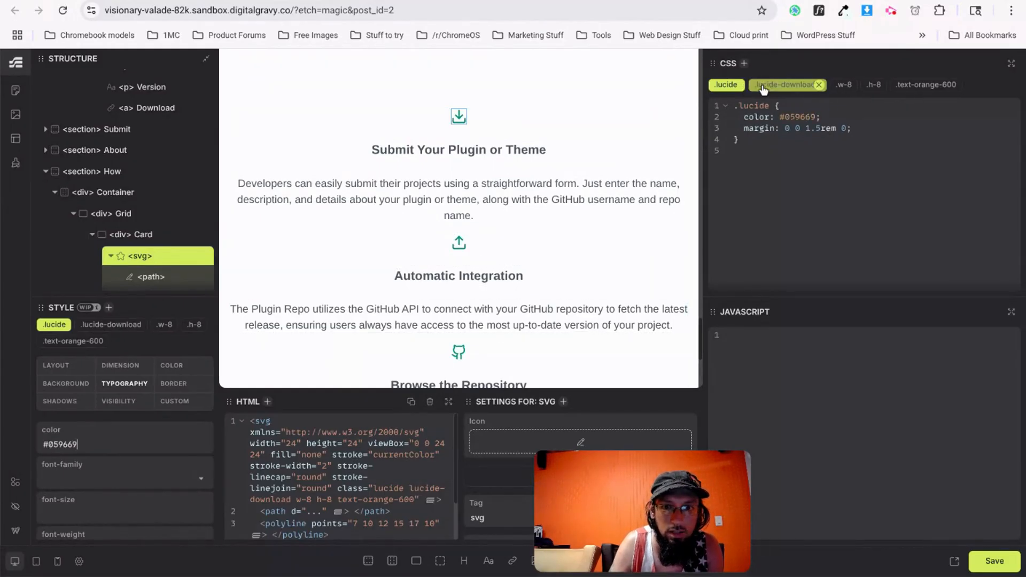
scroll(142, 260, "down", 2)
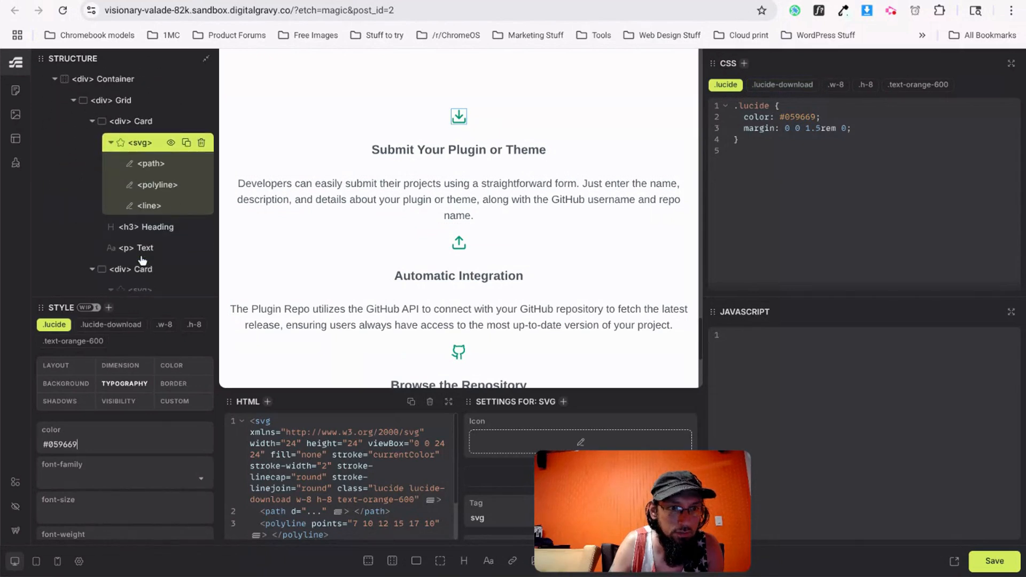
scroll(140, 262, "down", 3)
scroll(137, 264, "up", 3)
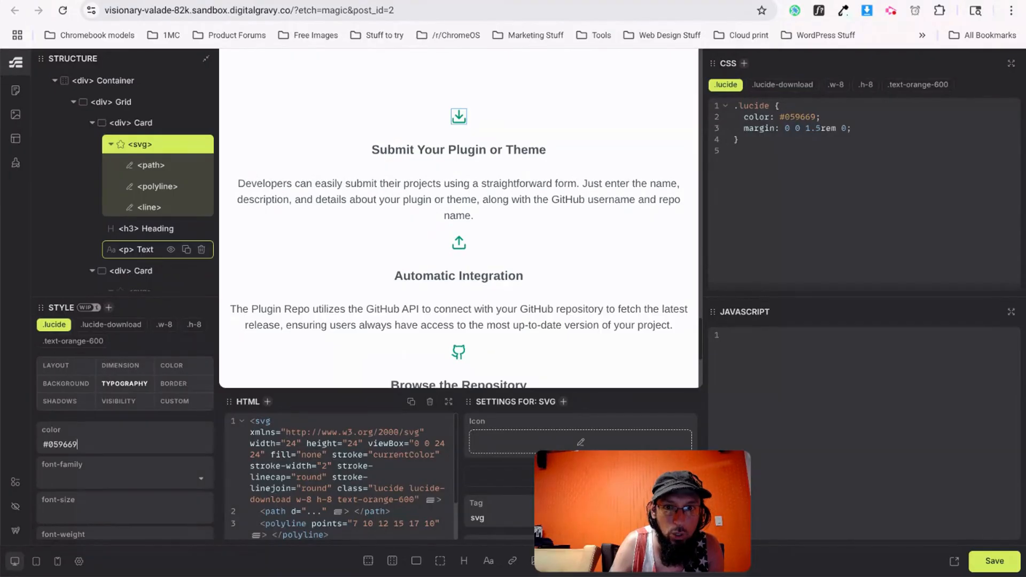
Remove the w-8, h-8, lucide-download and text-orange-600 classes from the download icon.
mouse_move(853, 87)
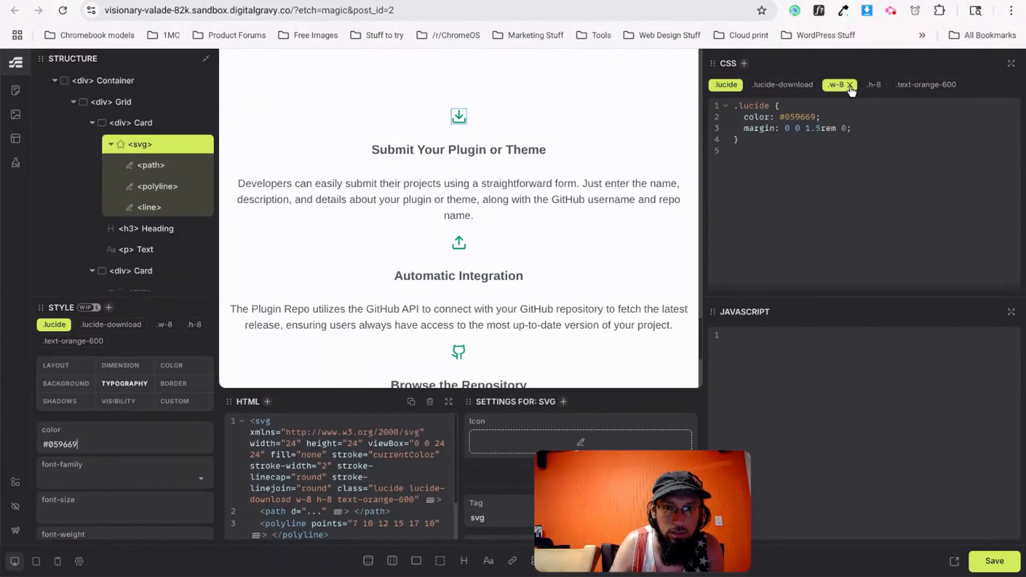
left_click(849, 85)
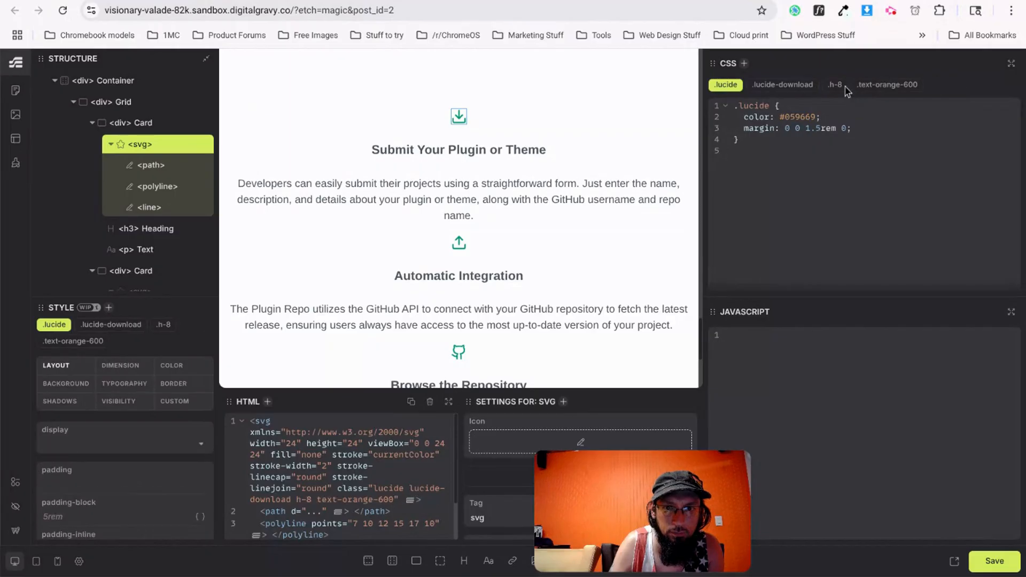
left_click(850, 85)
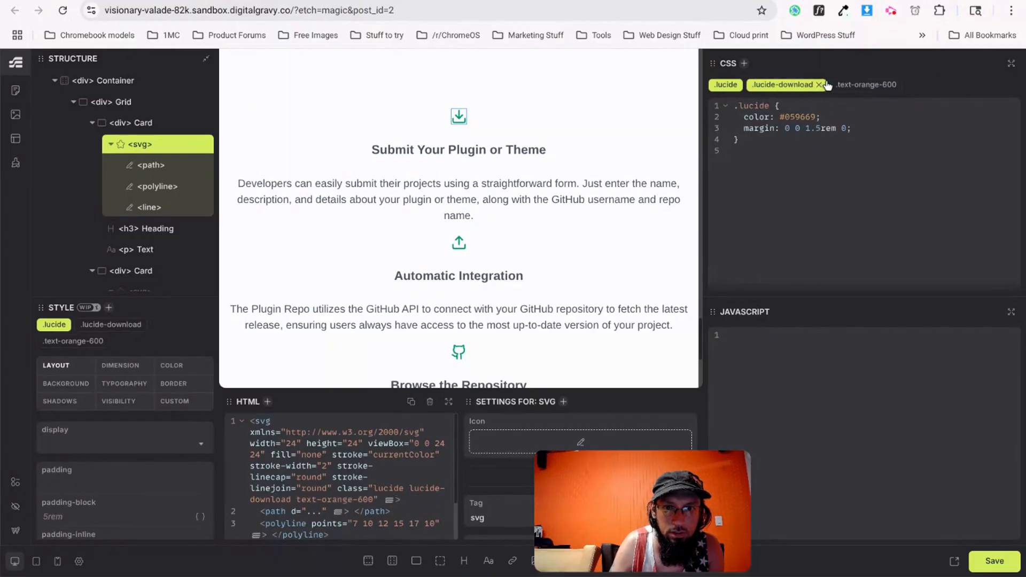
left_click(820, 85)
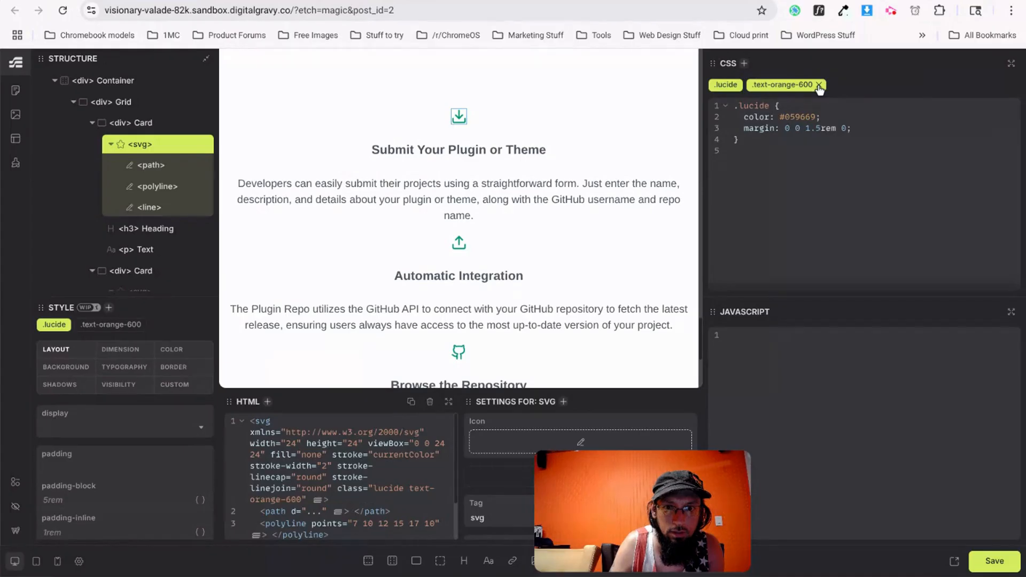
left_click(819, 86)
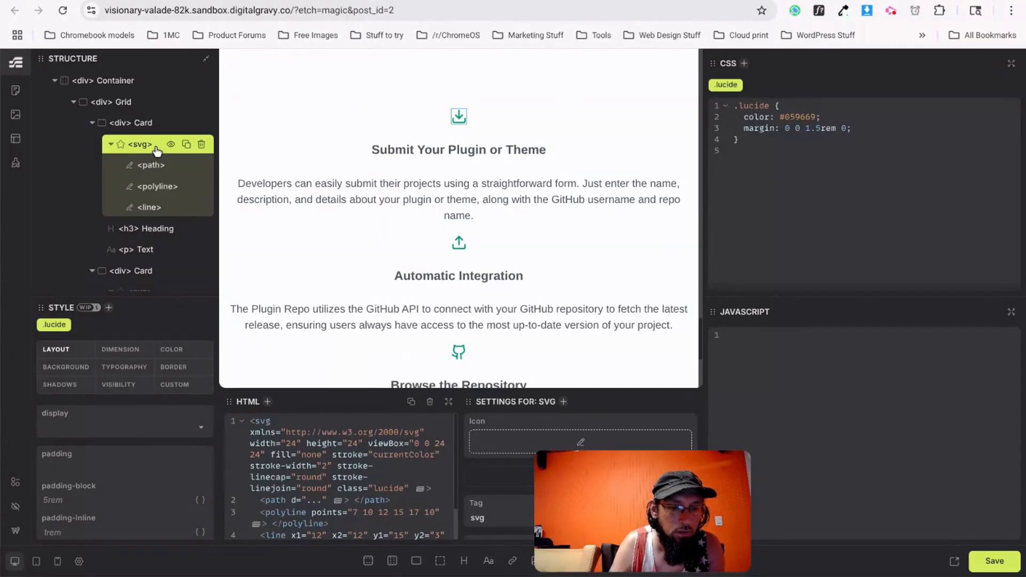
key("ctrl+Tab")
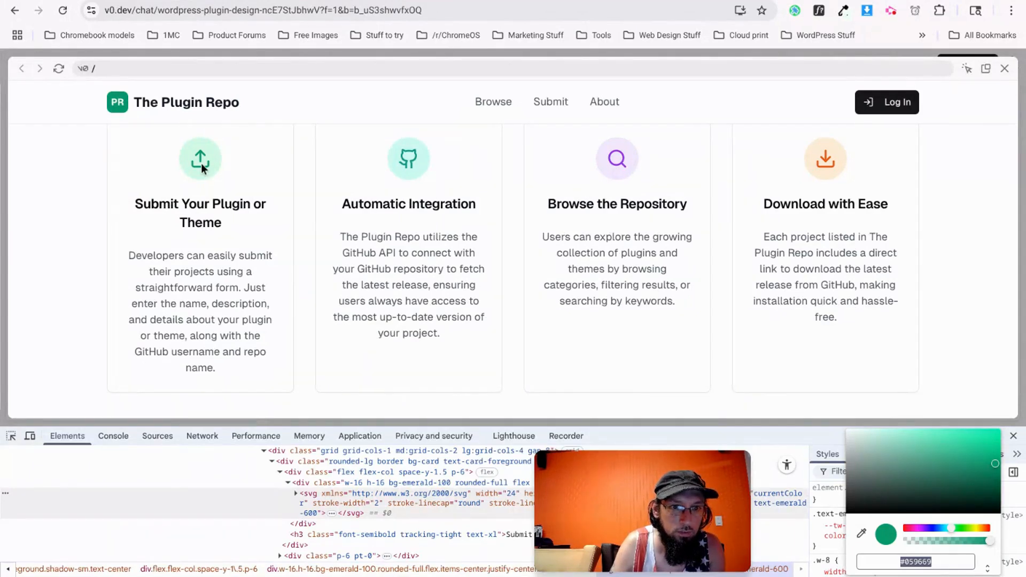
Rename the second and third card icons to Blue and Purple in the Structure panel.
key("ctrl+shift+Tab")
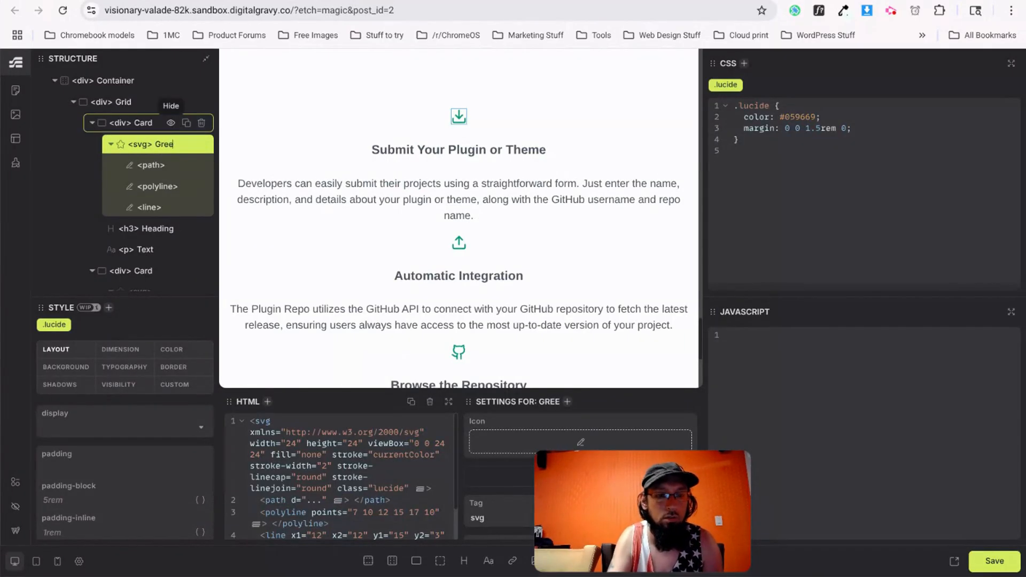
scroll(142, 229, "down", 1)
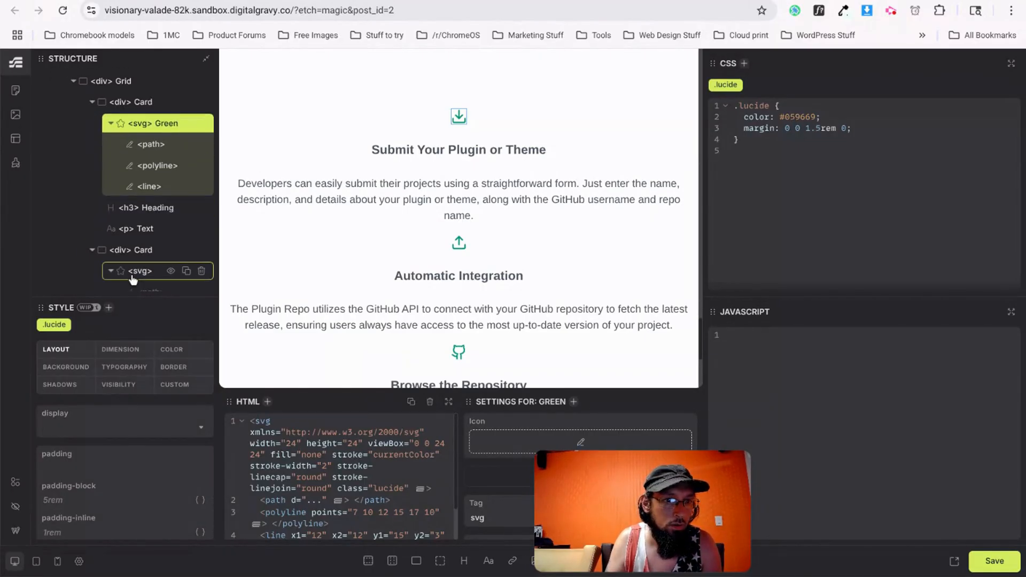
left_click(149, 273)
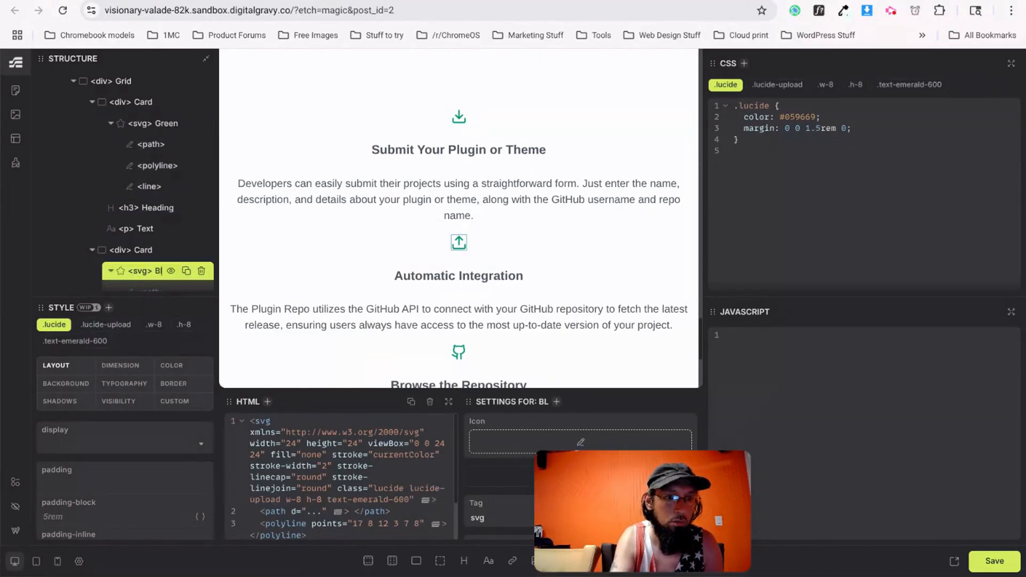
key("Return")
scroll(134, 225, "down", 5)
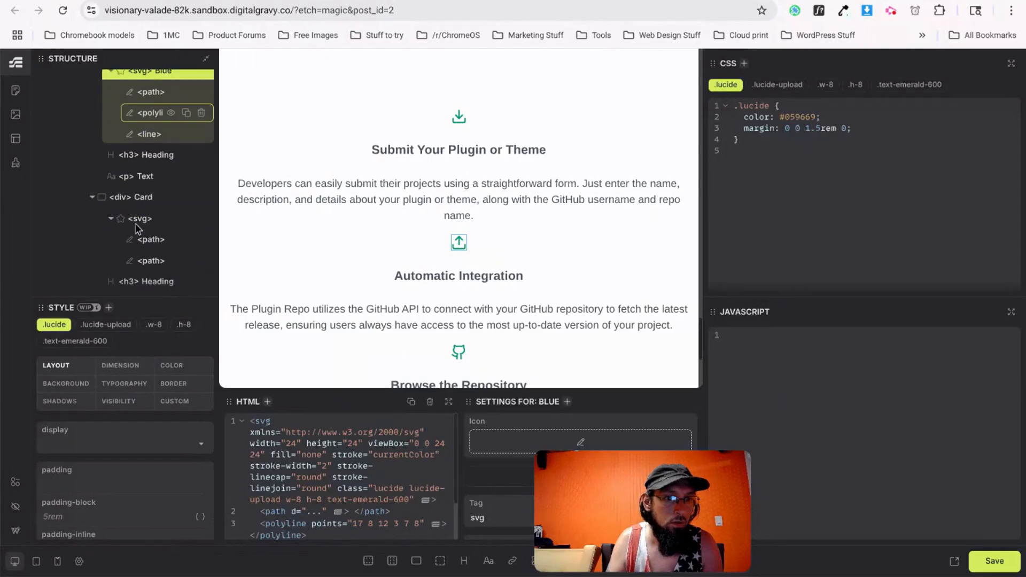
left_click(159, 220)
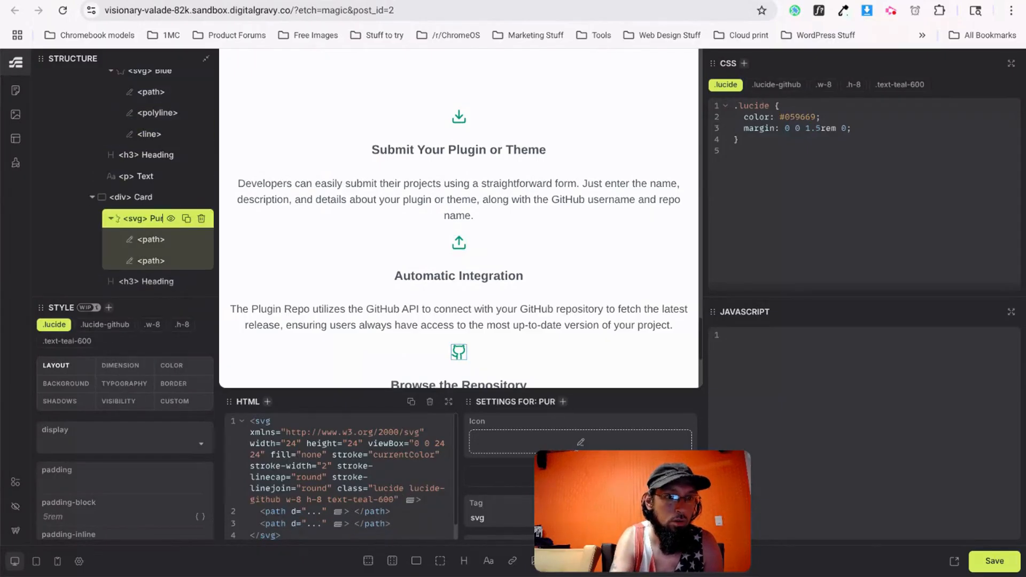
key("Return")
Rename the fourth card icon to Orange and select the Grid element.
scroll(157, 227, "down", 5)
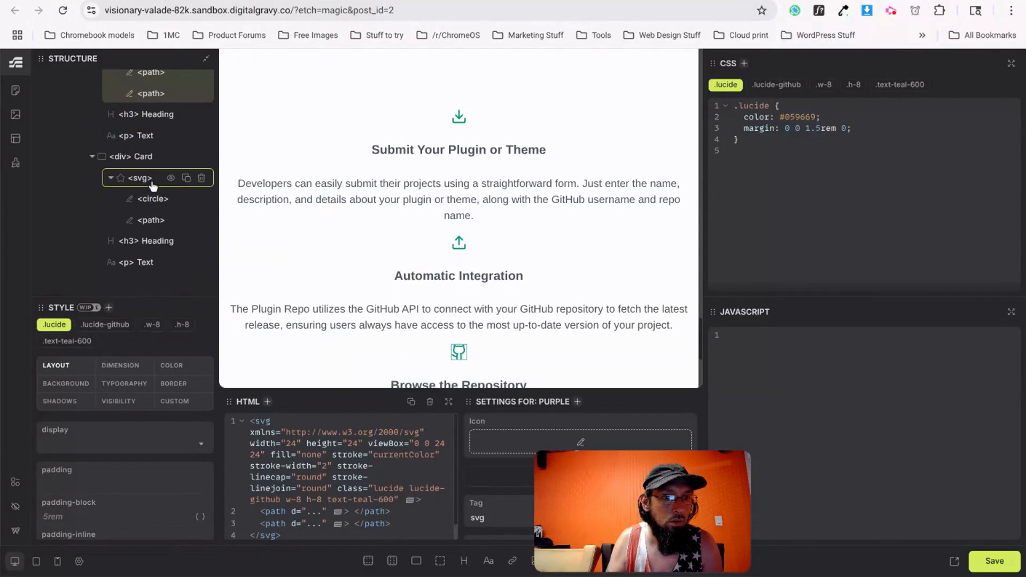
double_click(158, 185)
type("Orange")
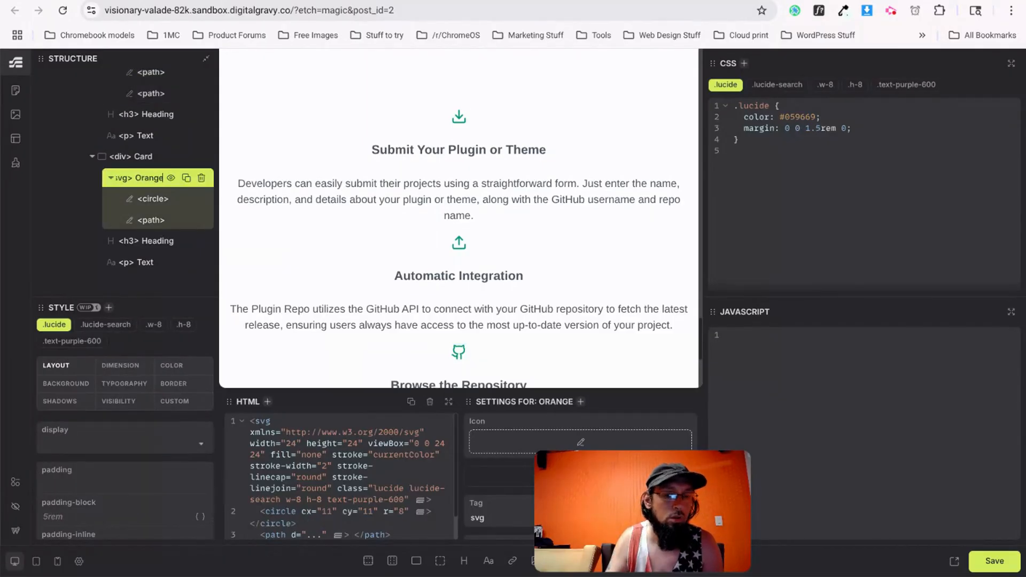
key("Return")
scroll(143, 189, "up", 5)
scroll(143, 187, "up", 3)
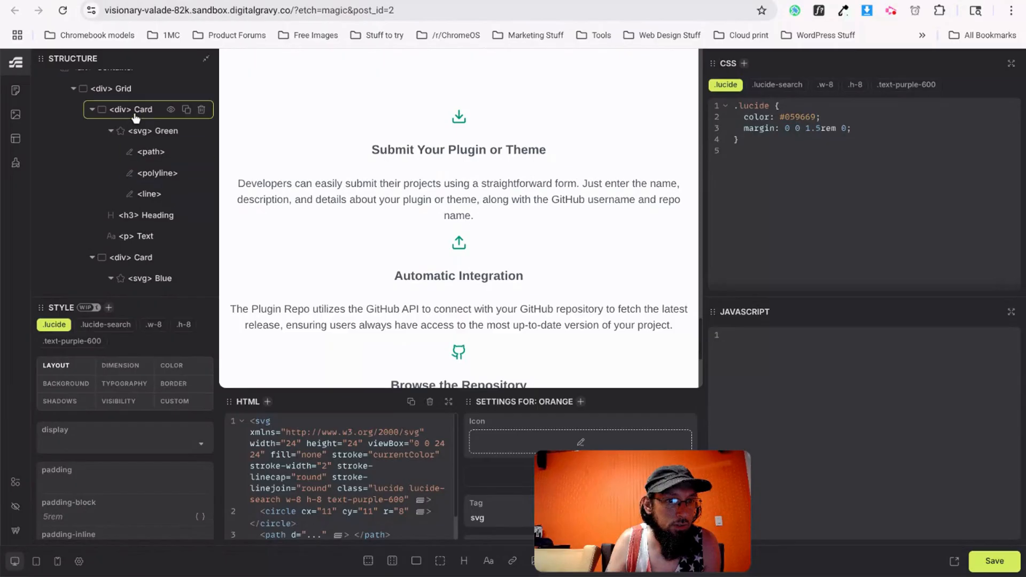
left_click(114, 89)
Generate BEM classes for the Grid and move color #059669 from .lucide into .grid__green.
right_click(121, 89)
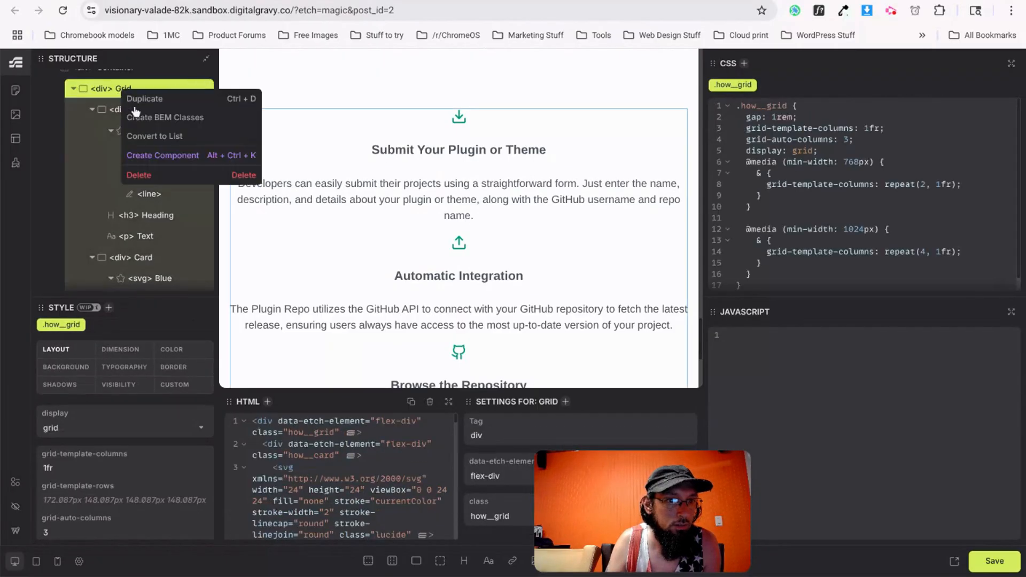
left_click(179, 118)
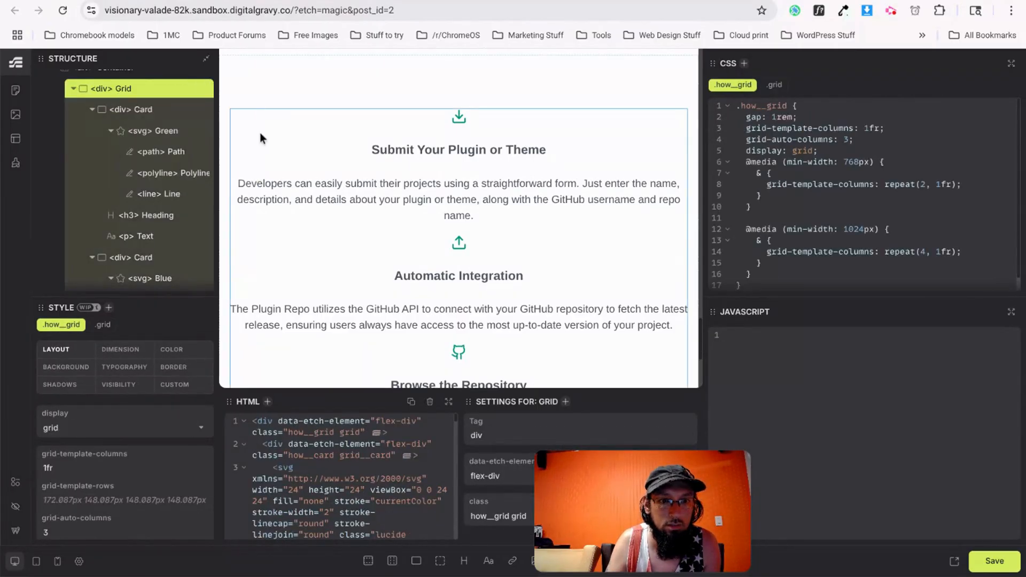
left_click(464, 120)
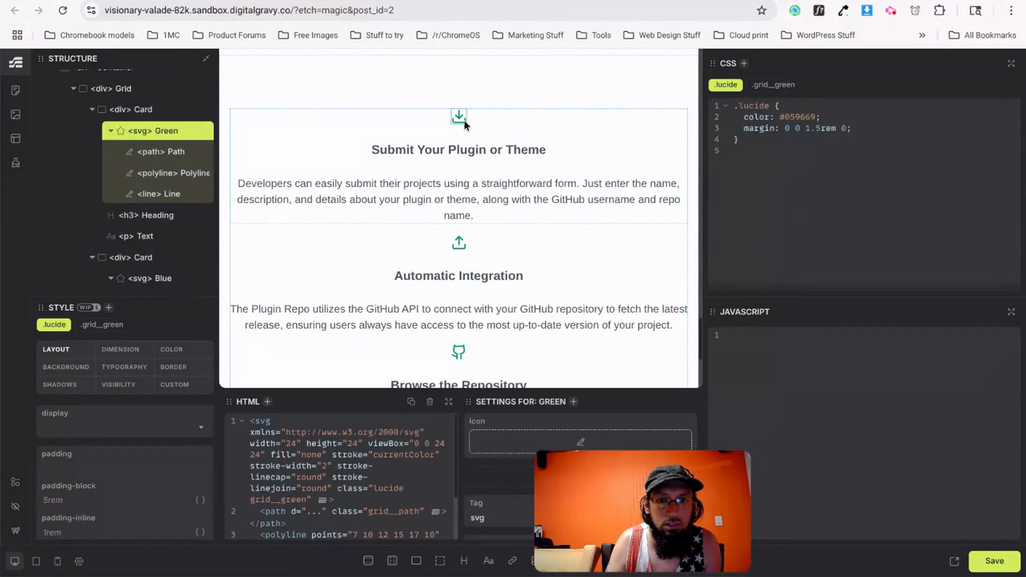
left_click(777, 85)
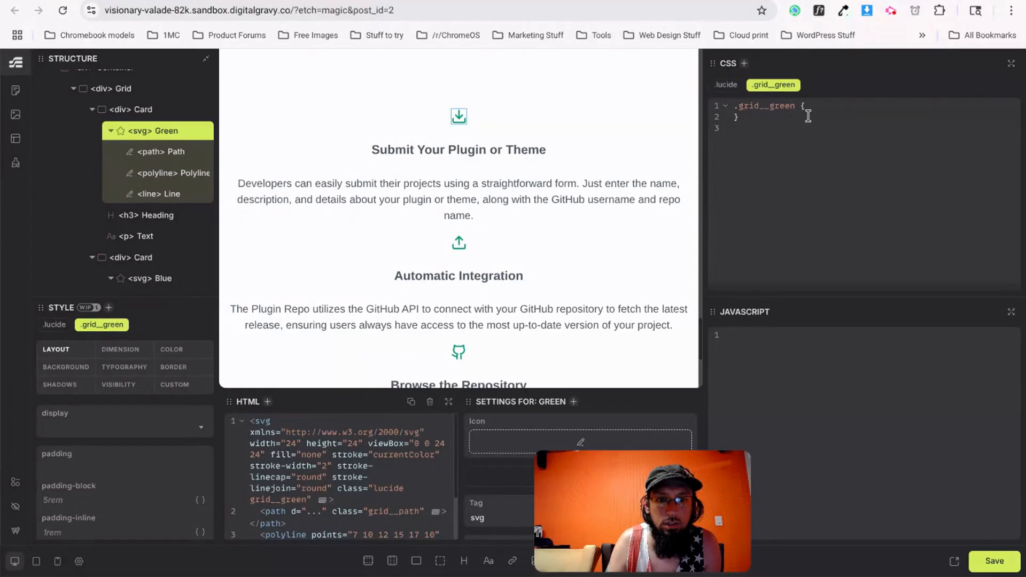
left_click(725, 84)
left_click_drag(825, 119, 745, 117)
key("ctrl+c")
key("BackSpace")
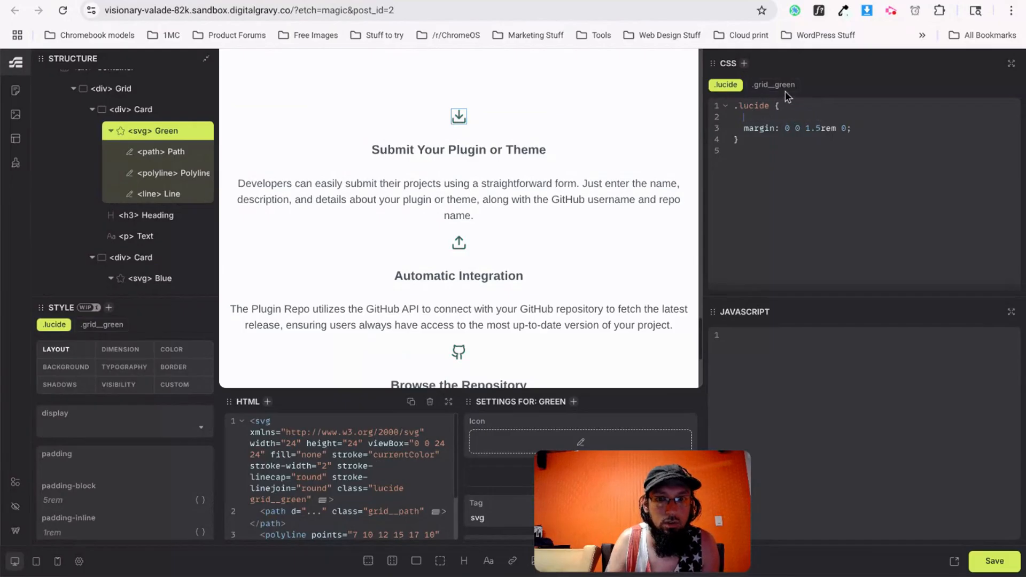
left_click(770, 86)
key("ctrl+v")
Copy the teal hex #0d9488 from the GitHub icon in the v0 reference DevTools.
key("alt+Tab")
right_click(410, 160)
left_click(473, 491)
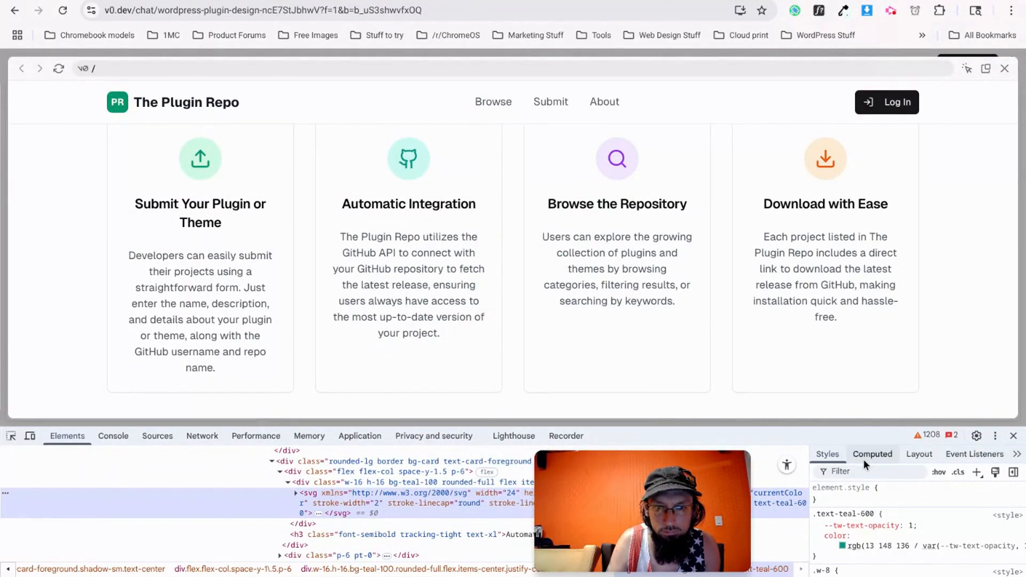
left_click(845, 545)
key("Escape")
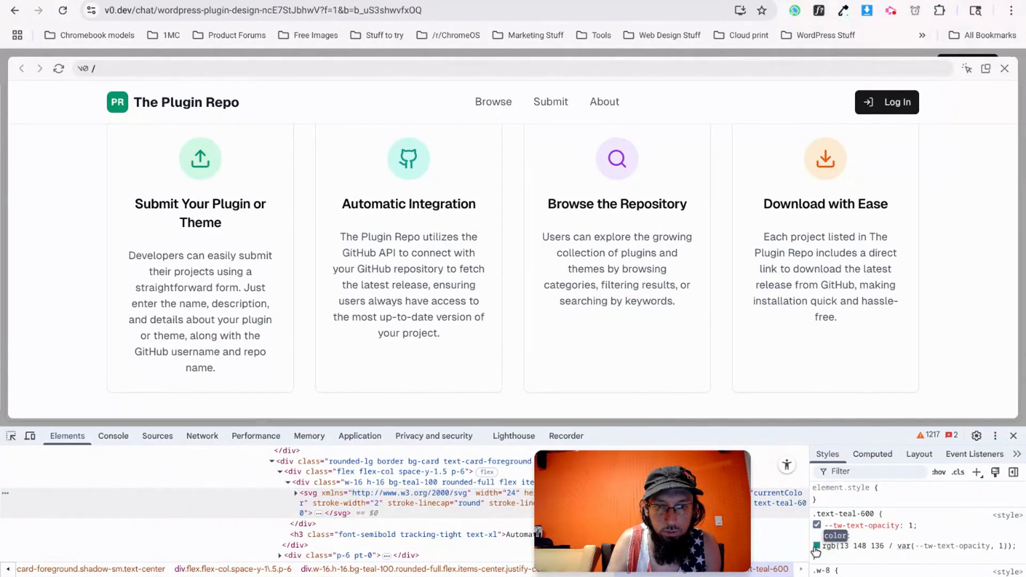
left_click(842, 545)
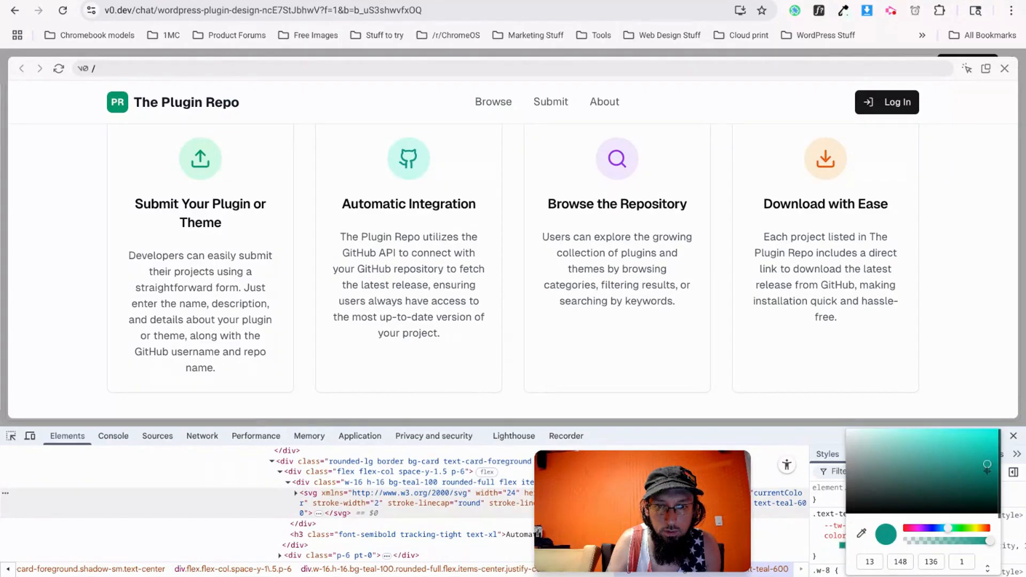
left_click(985, 568)
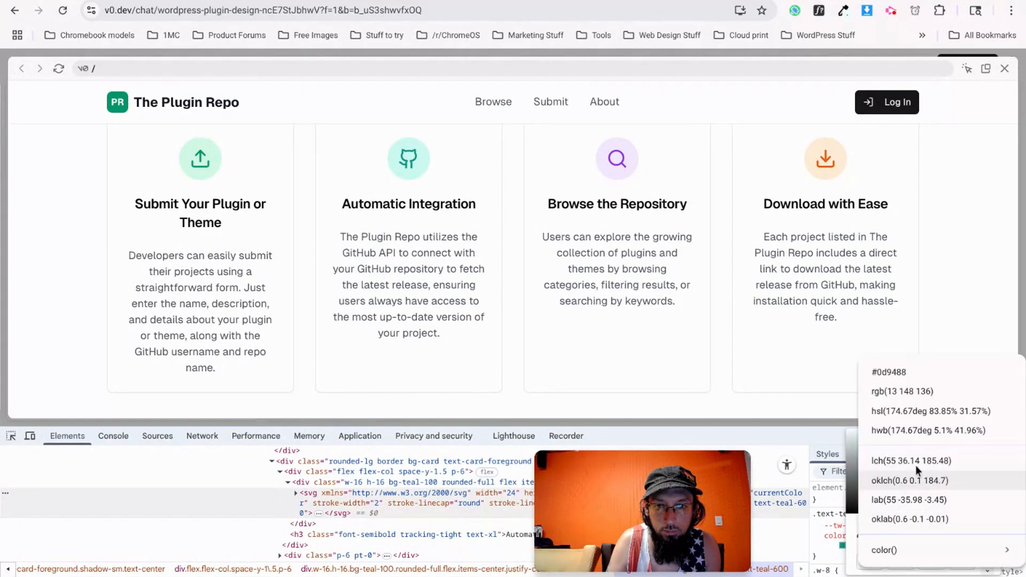
left_click(897, 375)
left_click_drag(934, 563, 887, 561)
key("alt+Tab")
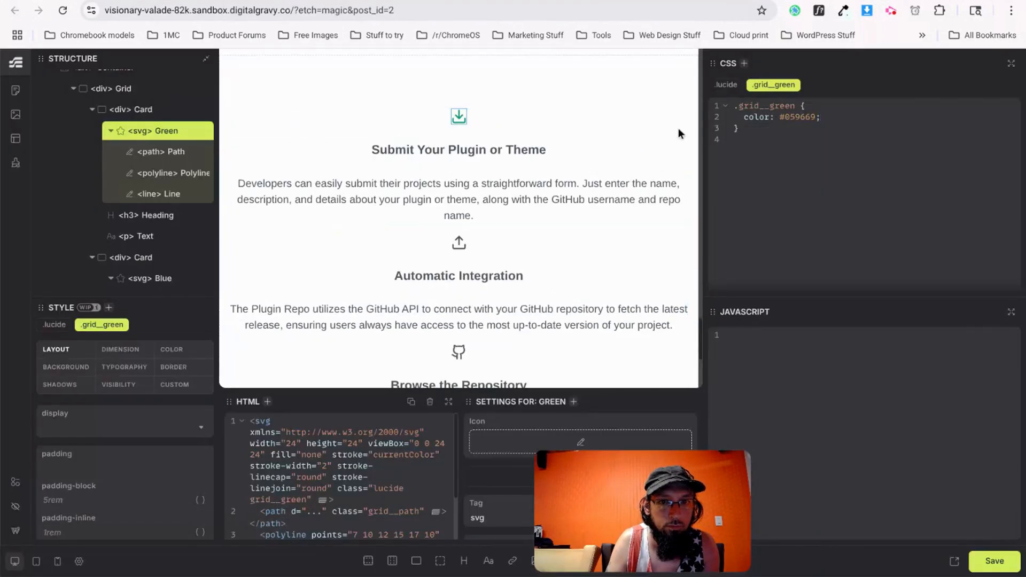
left_click(462, 245)
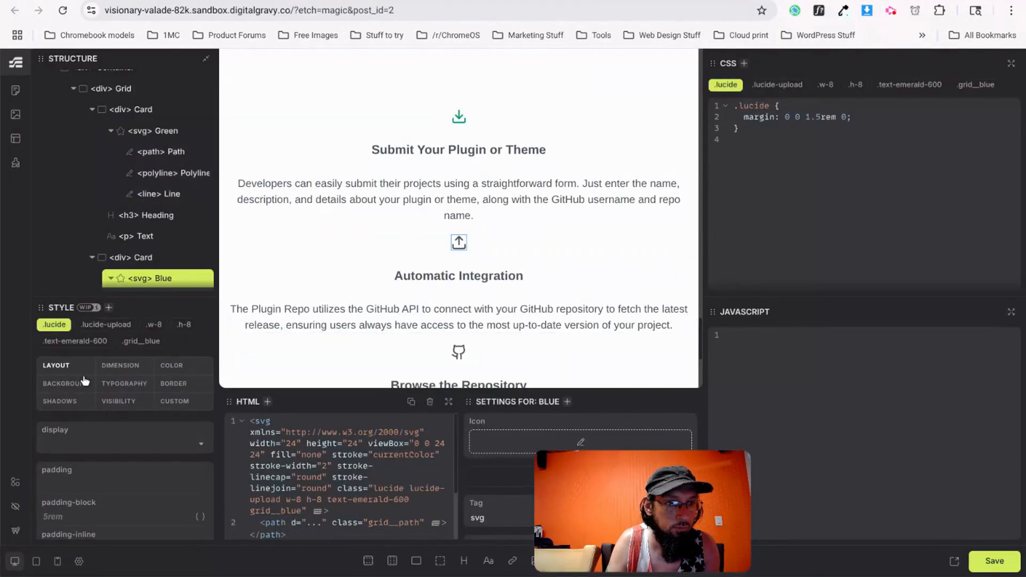
Paste the teal colour #0d9488 into the selected upload icon's text colour.
left_click(113, 387)
left_click(91, 444)
key("ctrl+v")
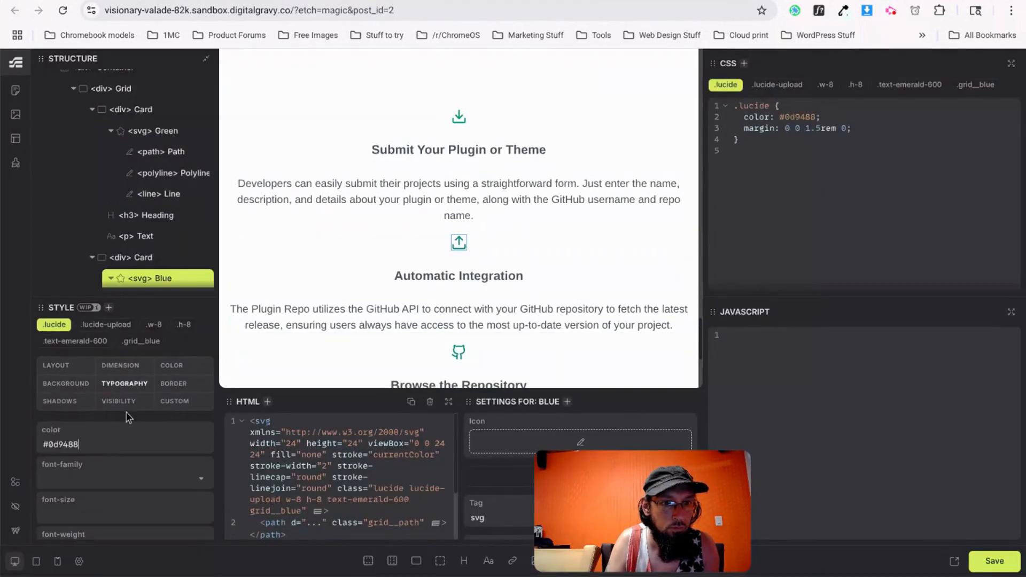
Copy the purple hex #9333ea from the search icon in the v0 reference DevTools.
key("alt+Tab")
right_click(613, 166)
left_click(614, 155)
right_click(617, 162)
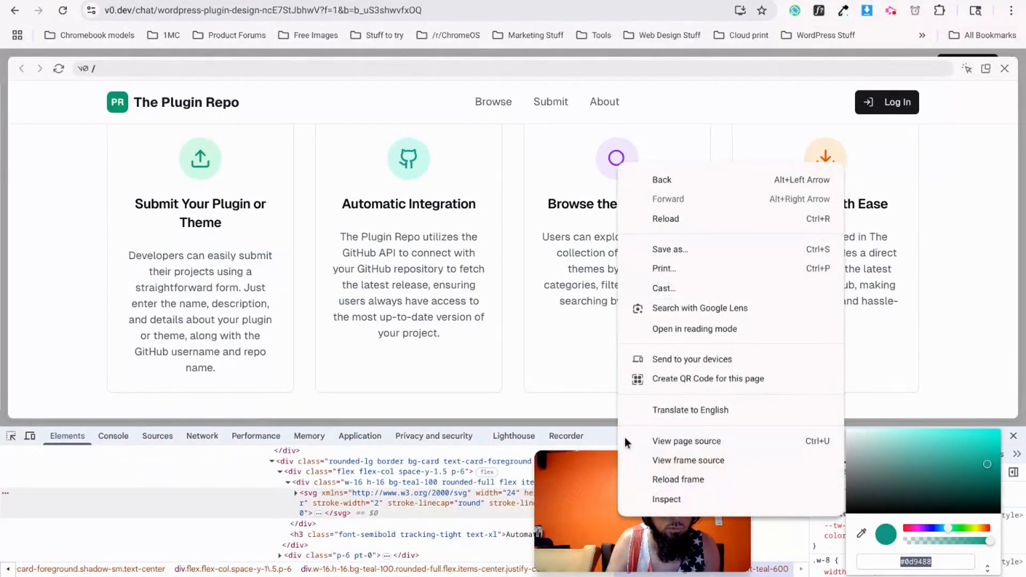
left_click(669, 497)
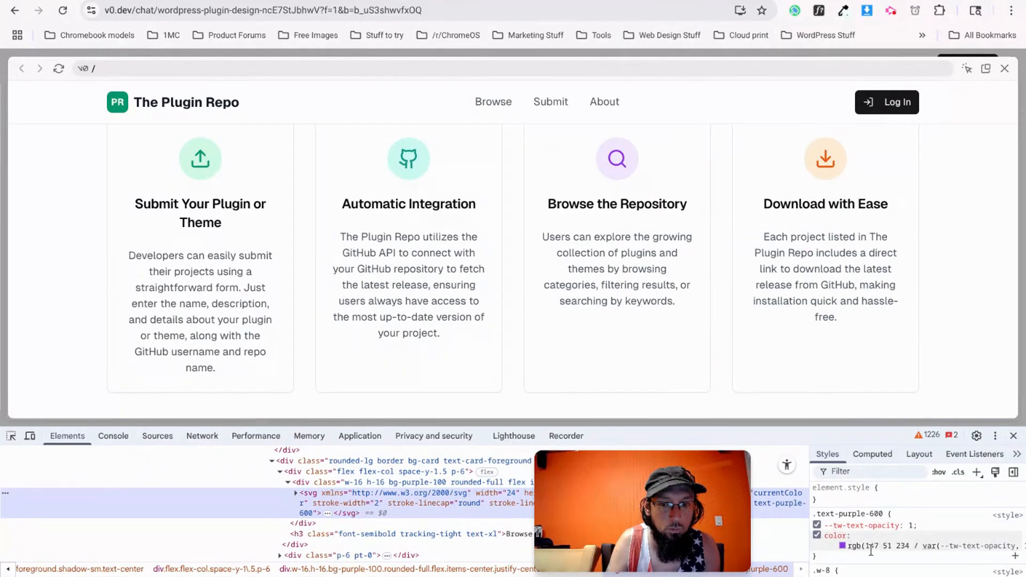
left_click(842, 546)
left_click(989, 569)
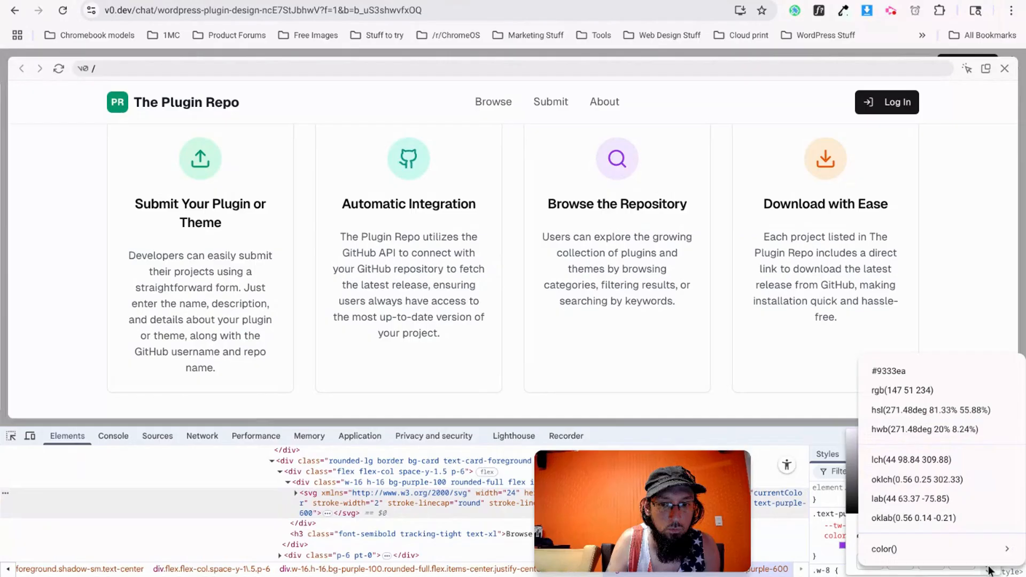
left_click(876, 373)
triple_click(920, 561)
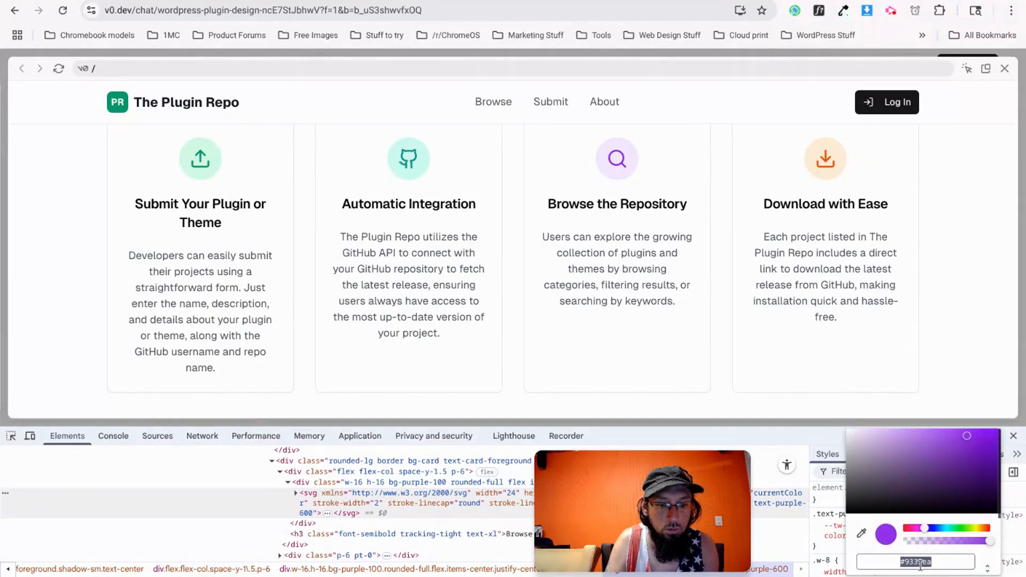
key("alt+Tab")
Delete the teal colour from .lucide and strip the GitHub icon's lucide-github, w-8, h-8, text-teal-600 classes.
left_click(459, 352)
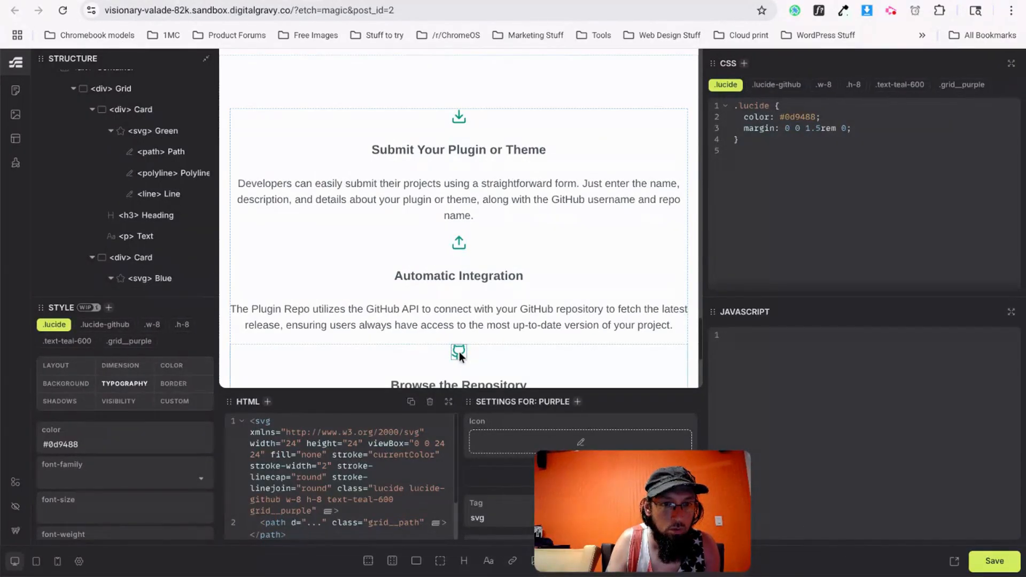
left_click_drag(832, 117, 744, 117)
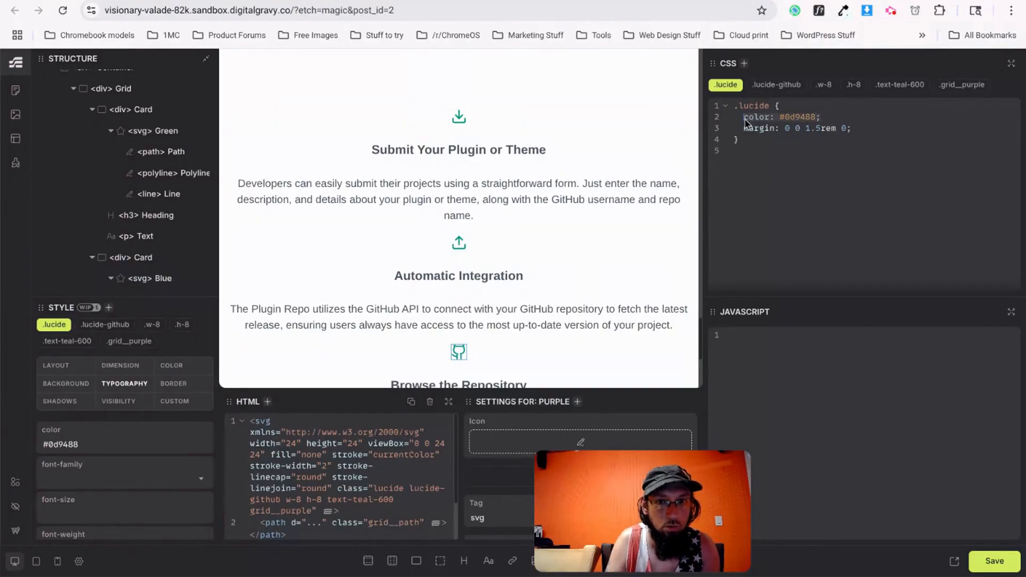
key("BackSpace")
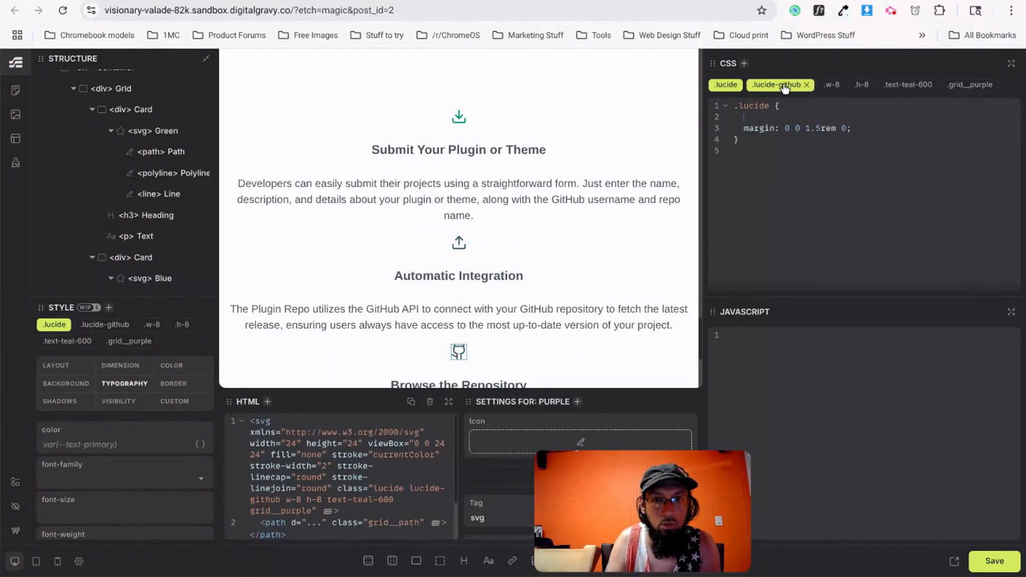
left_click(807, 85)
left_click(780, 87)
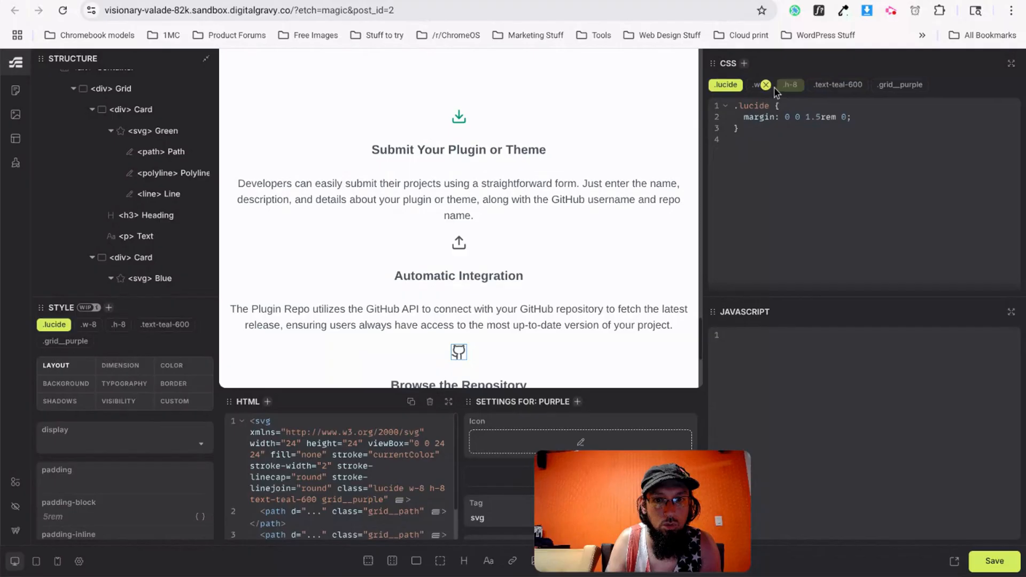
left_click(773, 86)
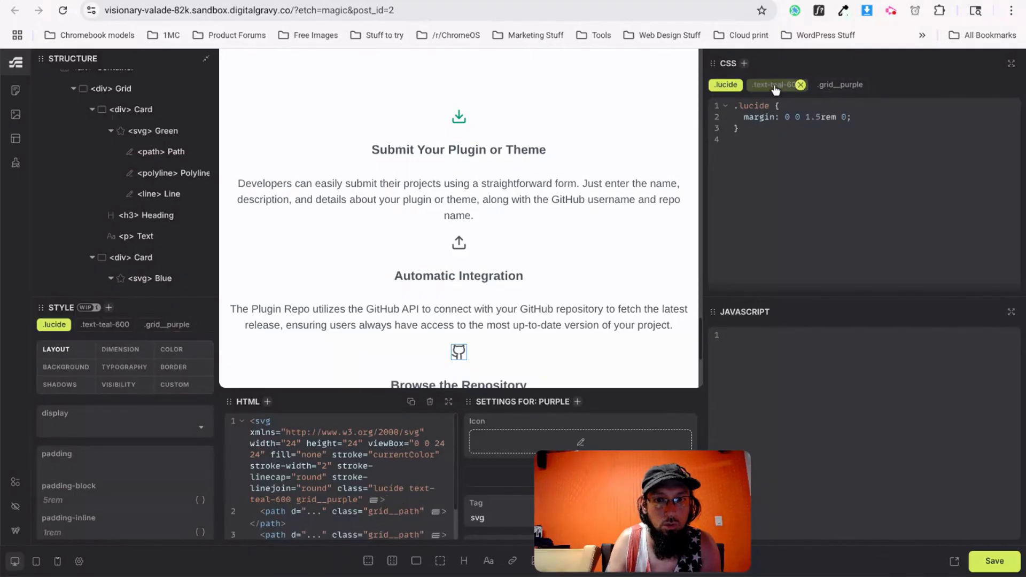
left_click(807, 86)
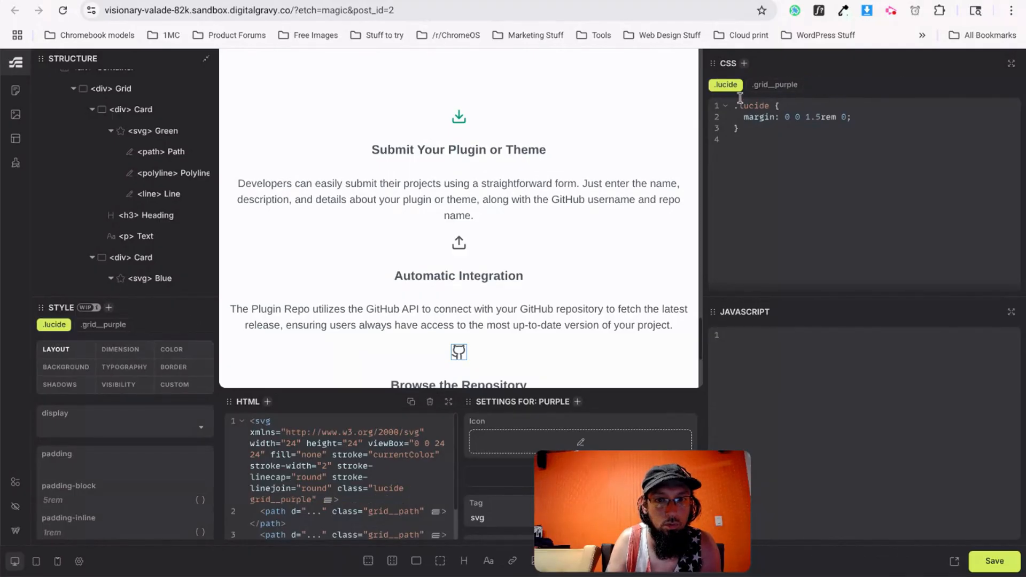
Set the GitHub icon's grid__purple colour to #9333ea.
left_click(769, 86)
left_click(838, 99)
key("Return")
type("#9333ea")
key("ctrl+z")
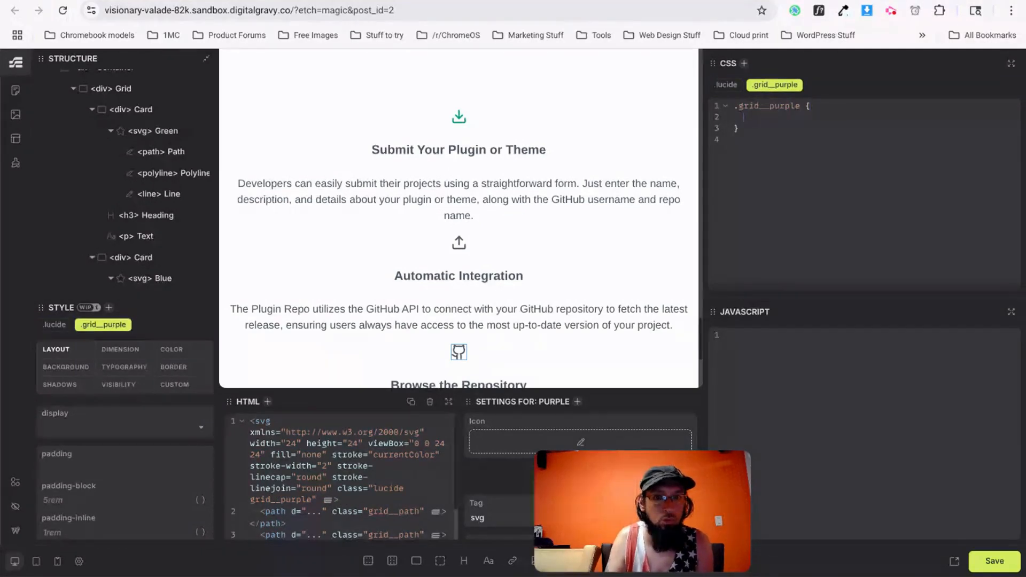
left_click(169, 350)
type("#9333ea")
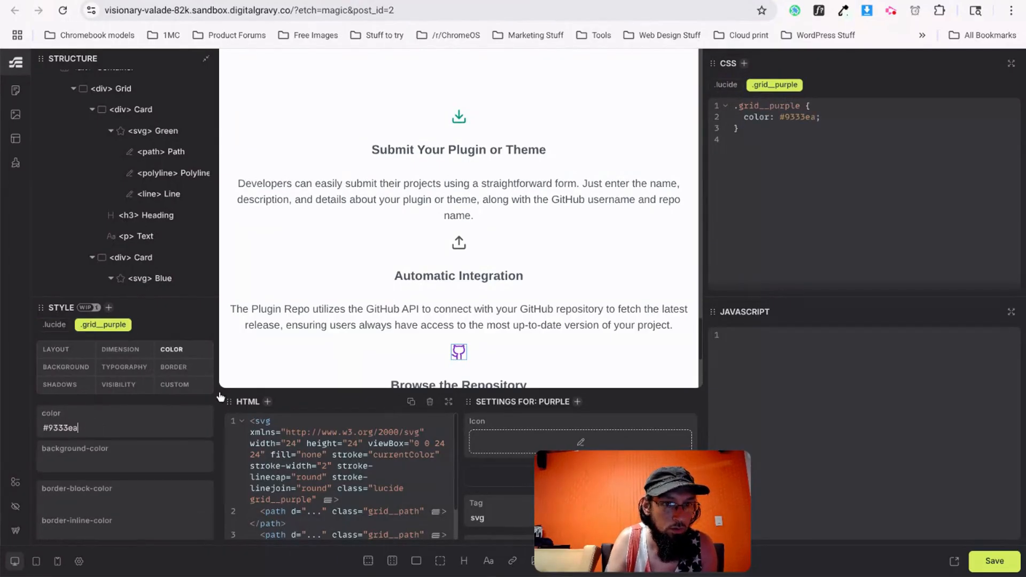
key("ctrl+Tab")
key("ctrl+shift+Tab")
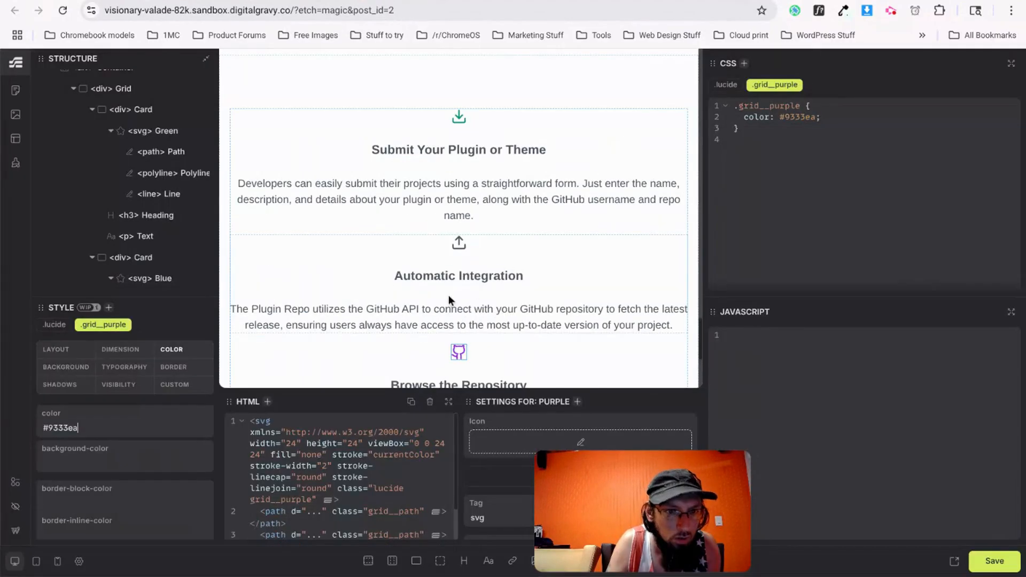
Set the upload icon's grid__blue colour to #0d9488.
left_click(461, 250)
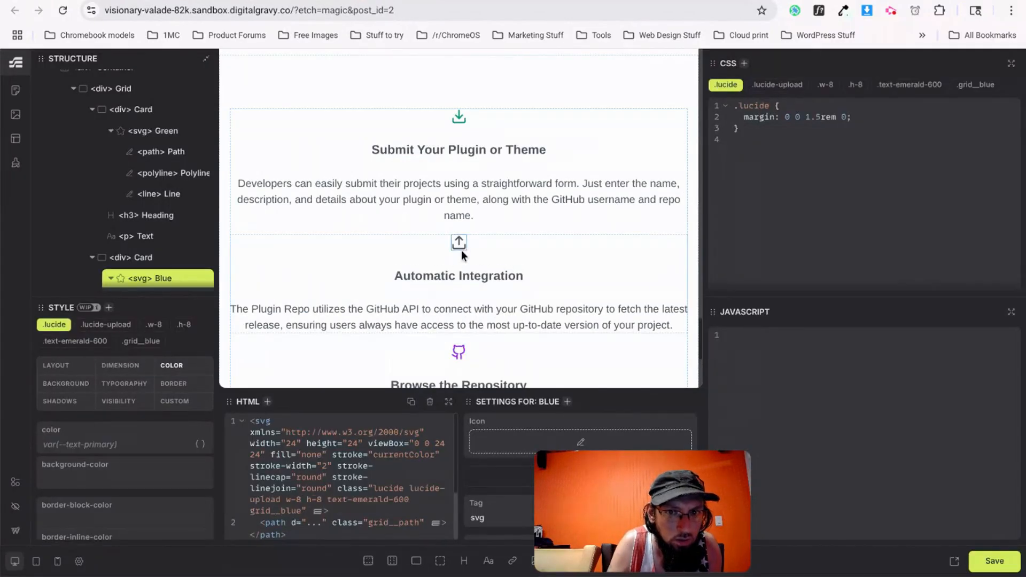
left_click(976, 85)
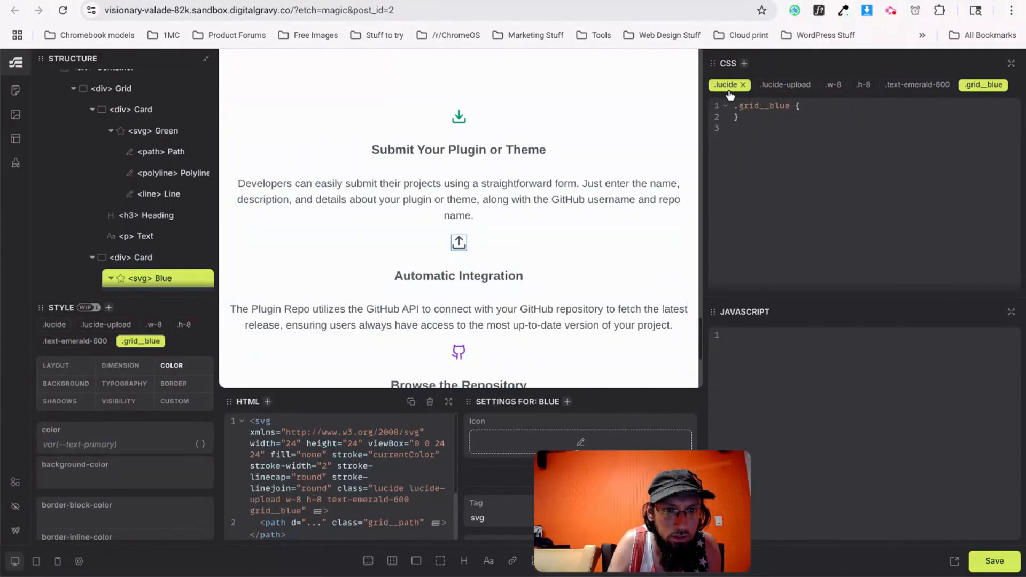
key("ctrl+Tab")
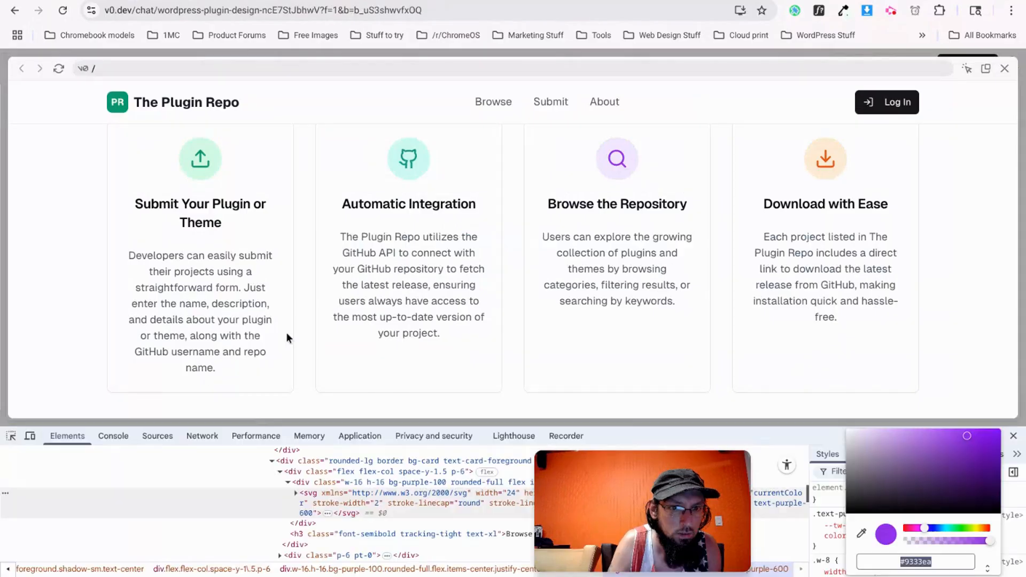
right_click(407, 159)
left_click(448, 494)
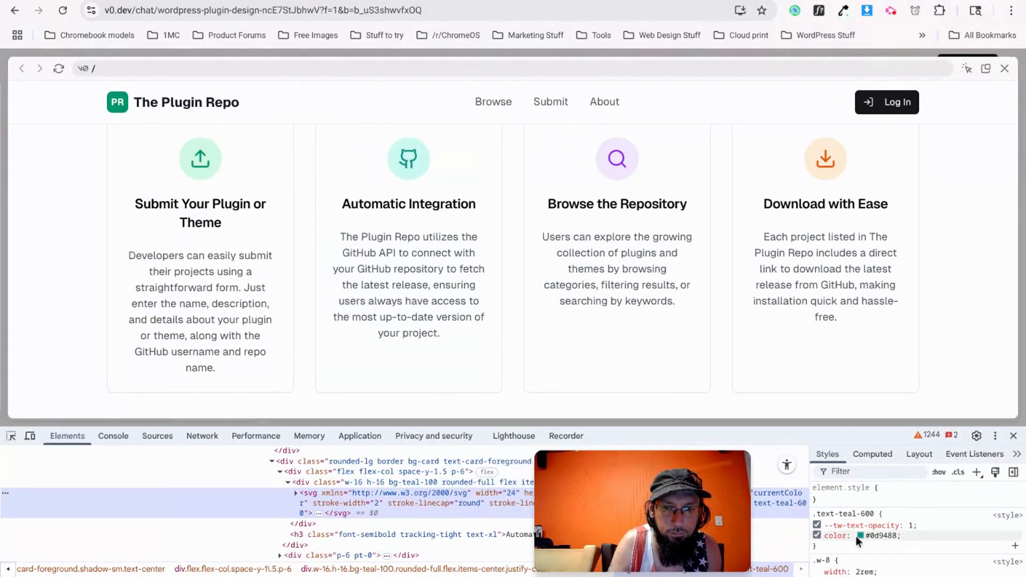
key("ctrl+Tab")
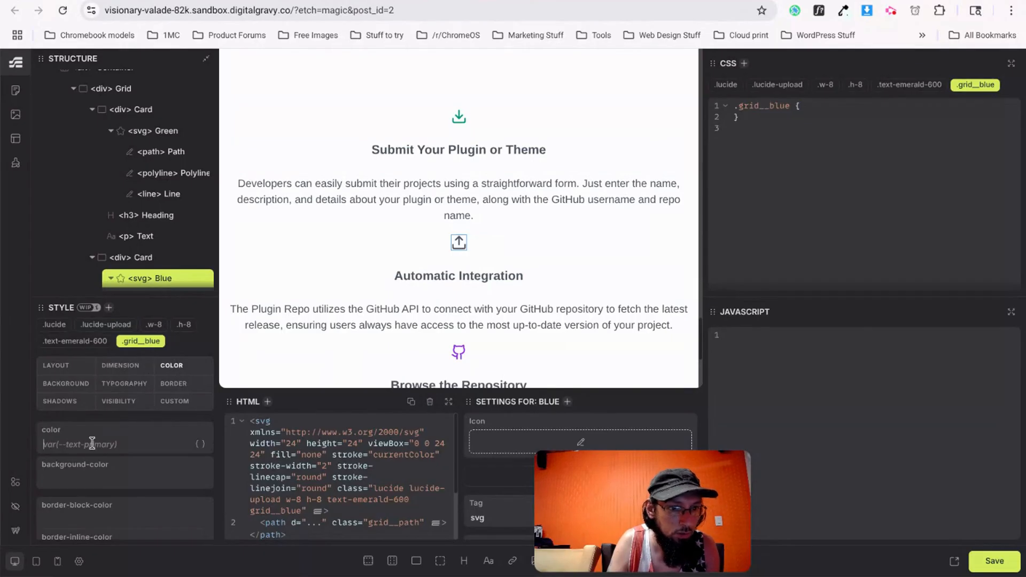
type("#0d9488")
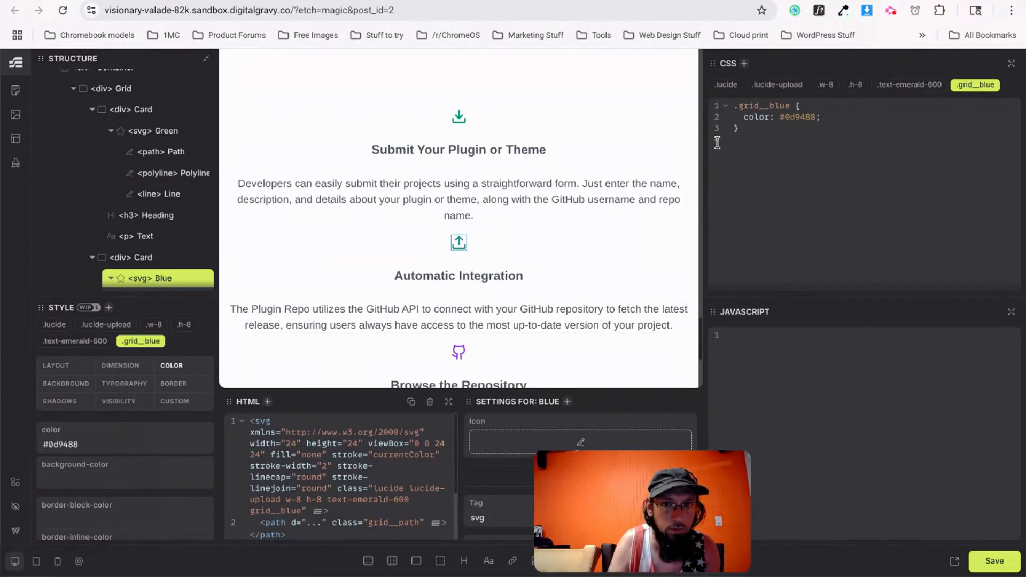
Remove the lucide-upload, h-8, w-8 and text-emerald-600 classes from the upload icon.
left_click(726, 84)
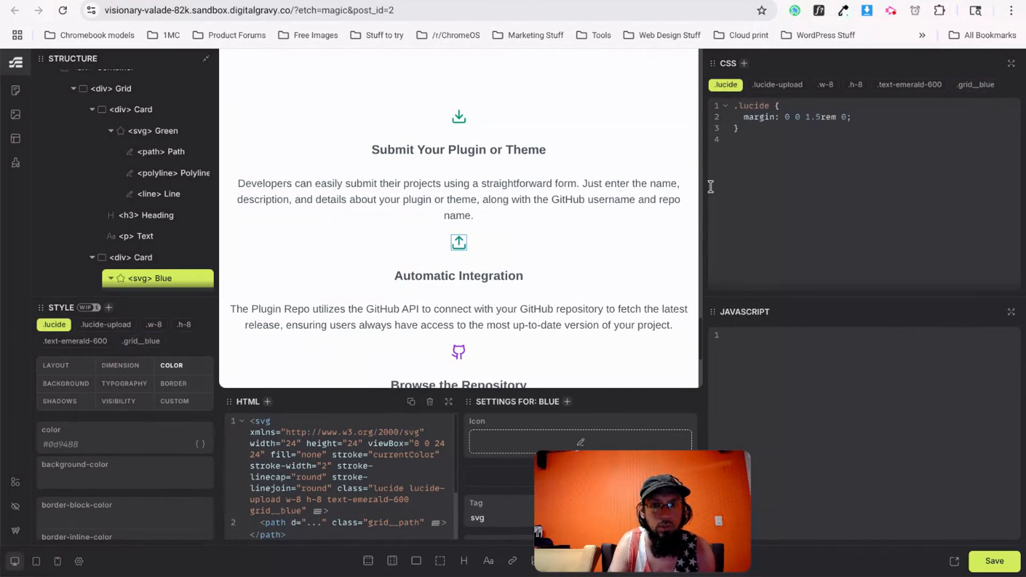
left_click(808, 85)
left_click(803, 84)
left_click(778, 85)
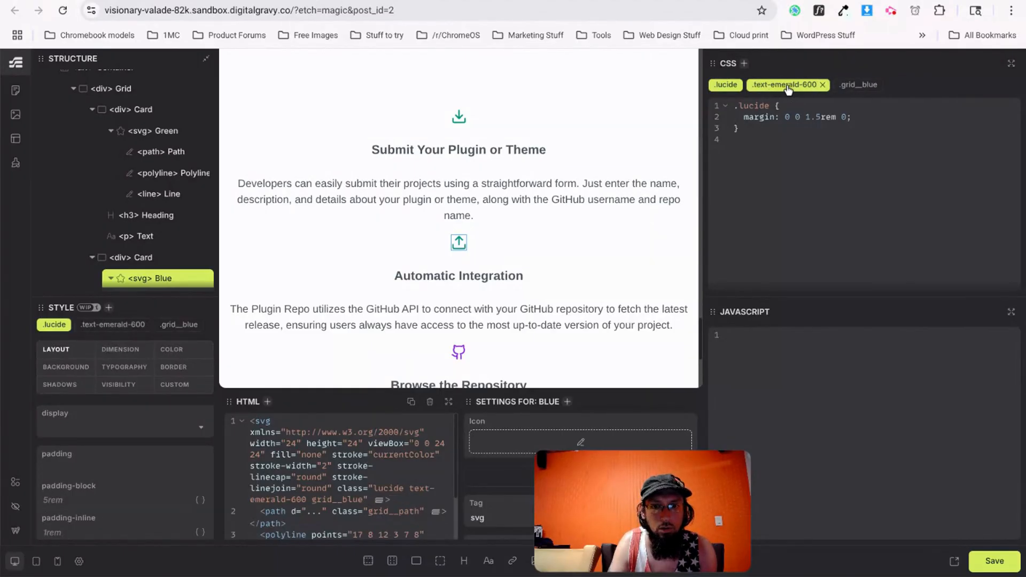
left_click(822, 85)
scroll(427, 299, "down", 4)
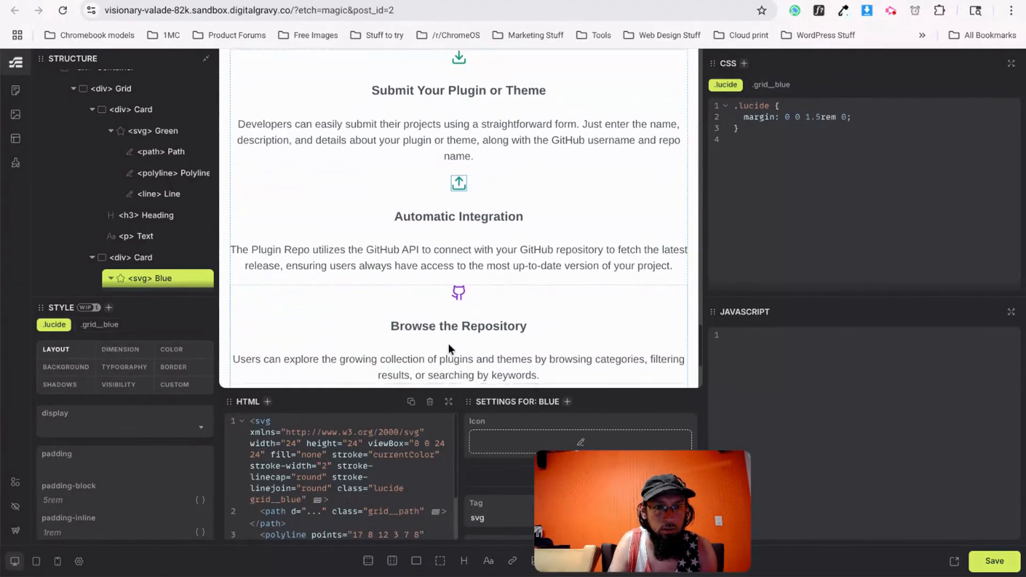
Copy the orange hex #ea580c from the download icon in the v0 reference DevTools.
key("ctrl+Tab")
right_click(827, 165)
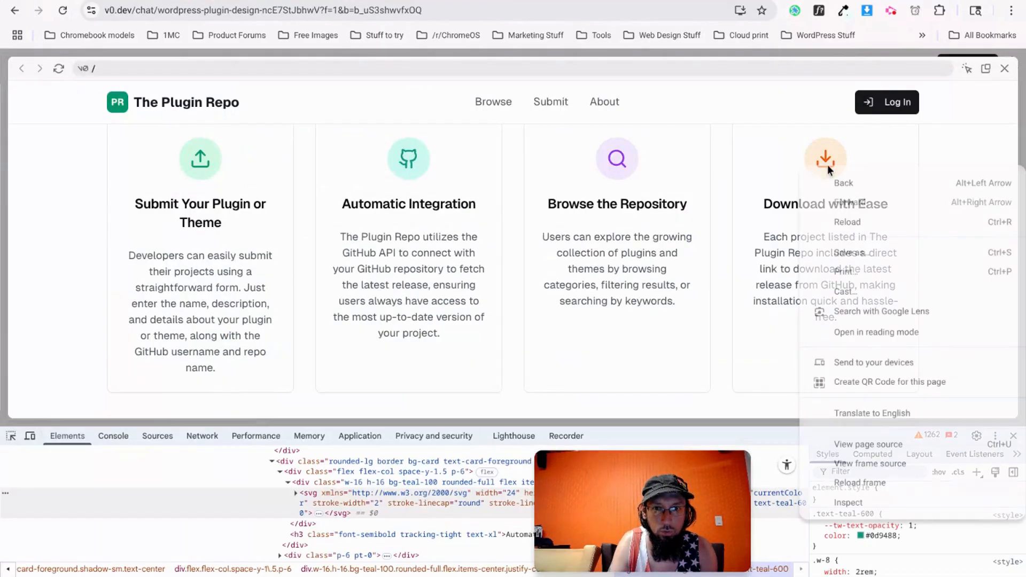
left_click(854, 501)
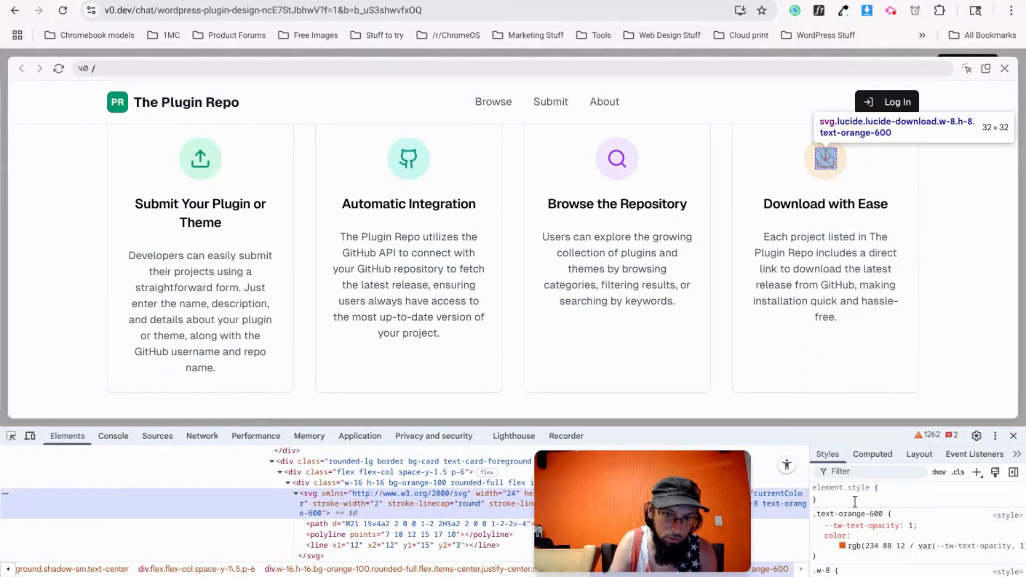
left_click(841, 545)
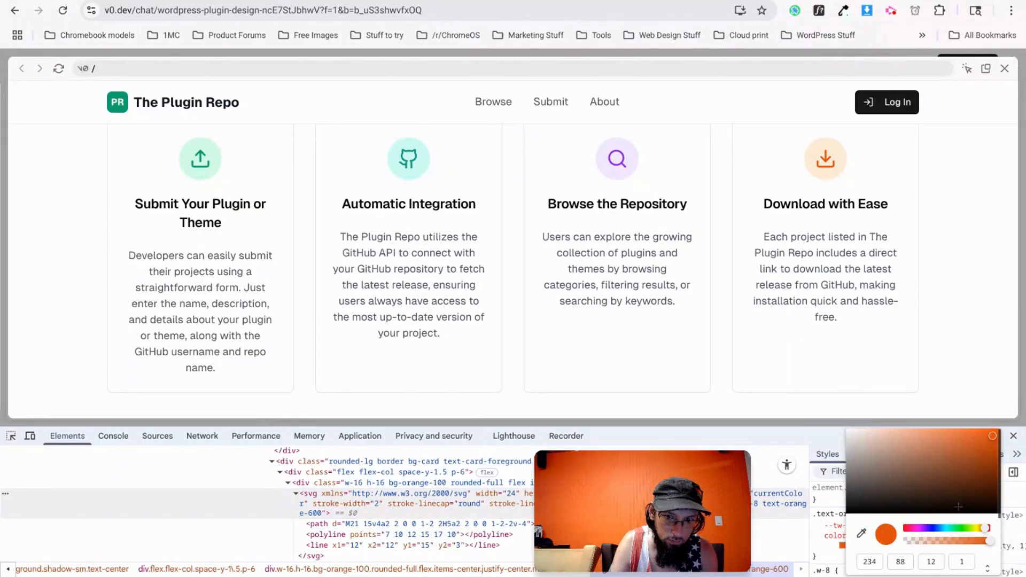
left_click(986, 569)
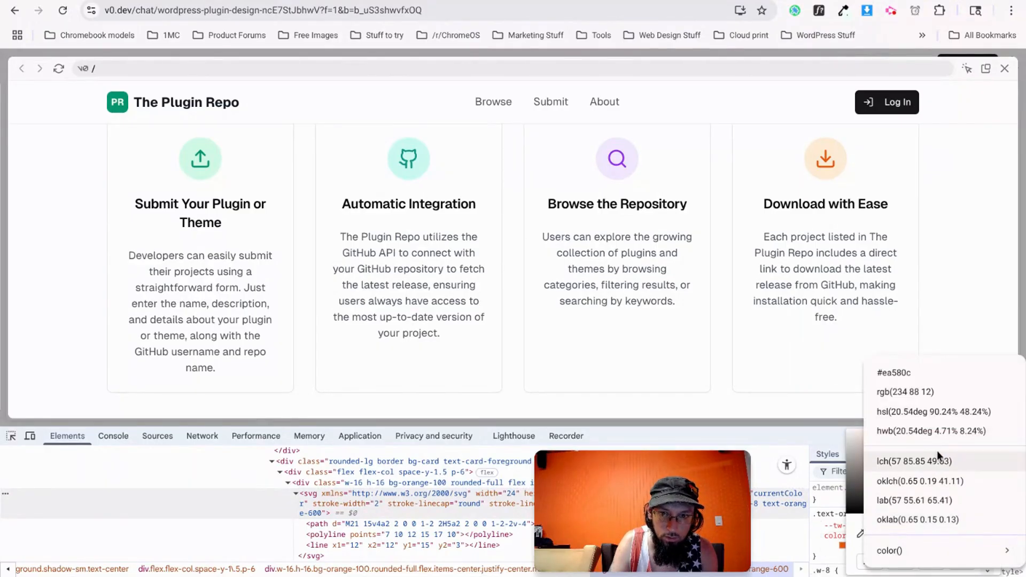
left_click(915, 376)
left_click(928, 562)
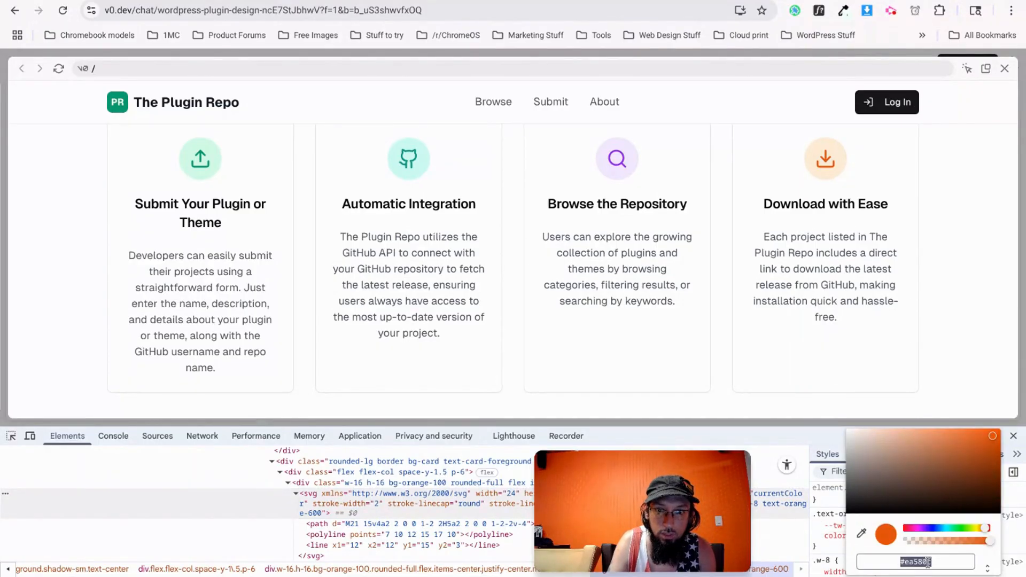
key("alt+Tab")
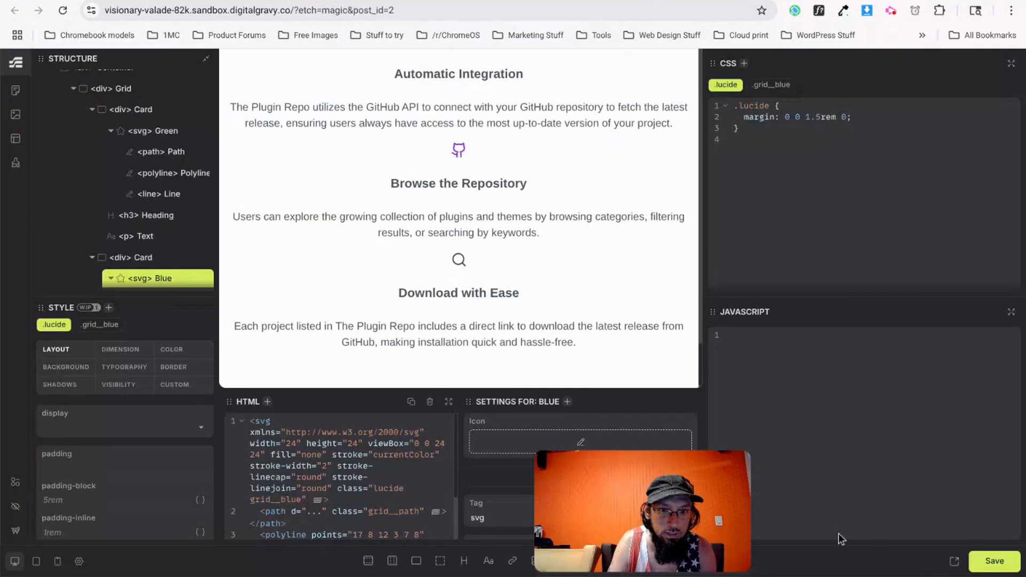
Set the magnifying-glass icon's grid__orange colour to #ea580c.
left_click(458, 260)
left_click(973, 85)
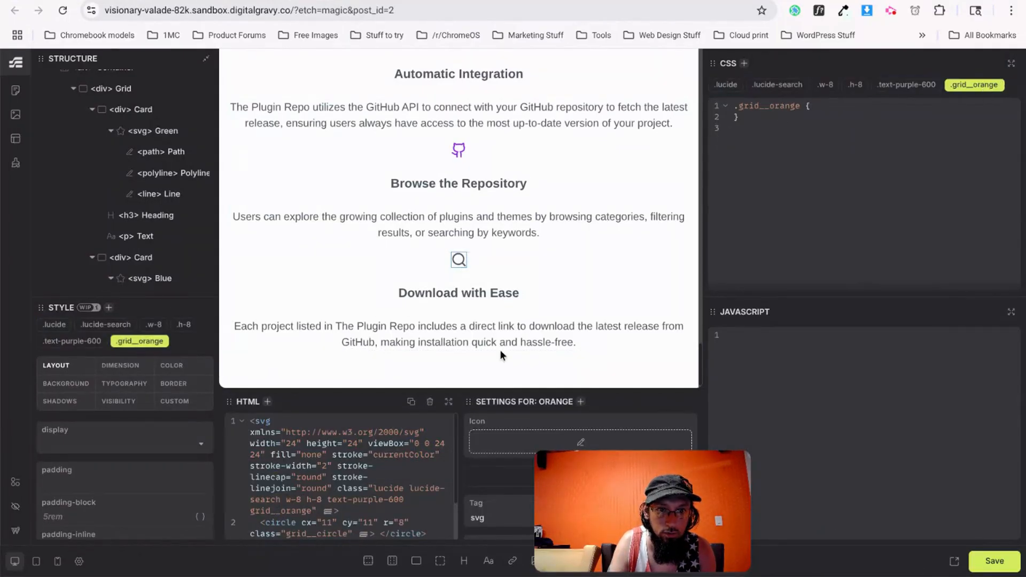
left_click(169, 366)
left_click(98, 447)
type("#ea580c")
Inspect the upload icon's circular background styles in the v0 reference.
key("ctrl+Tab")
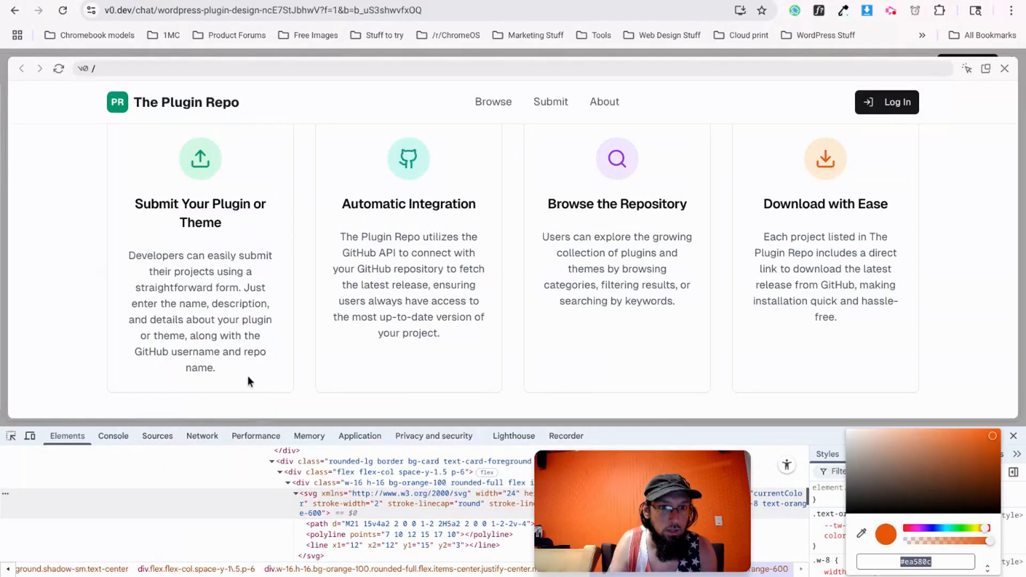
right_click(213, 150)
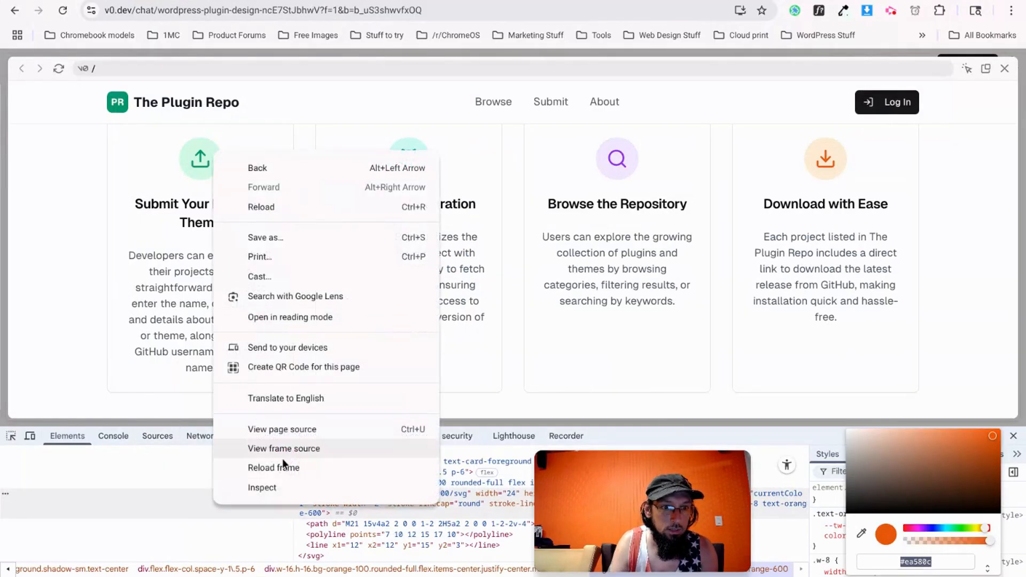
left_click(293, 488)
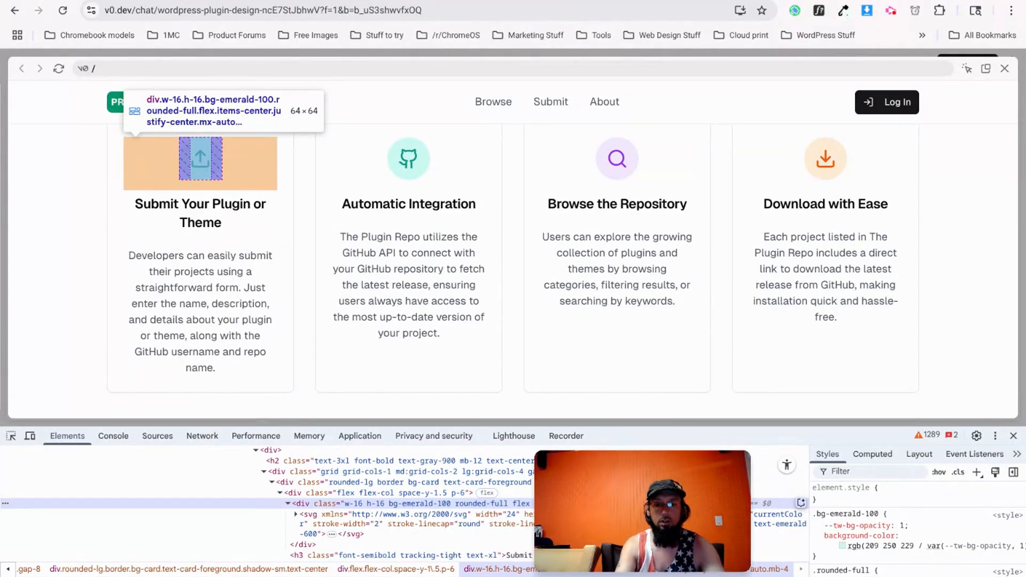
key("ctrl+Tab")
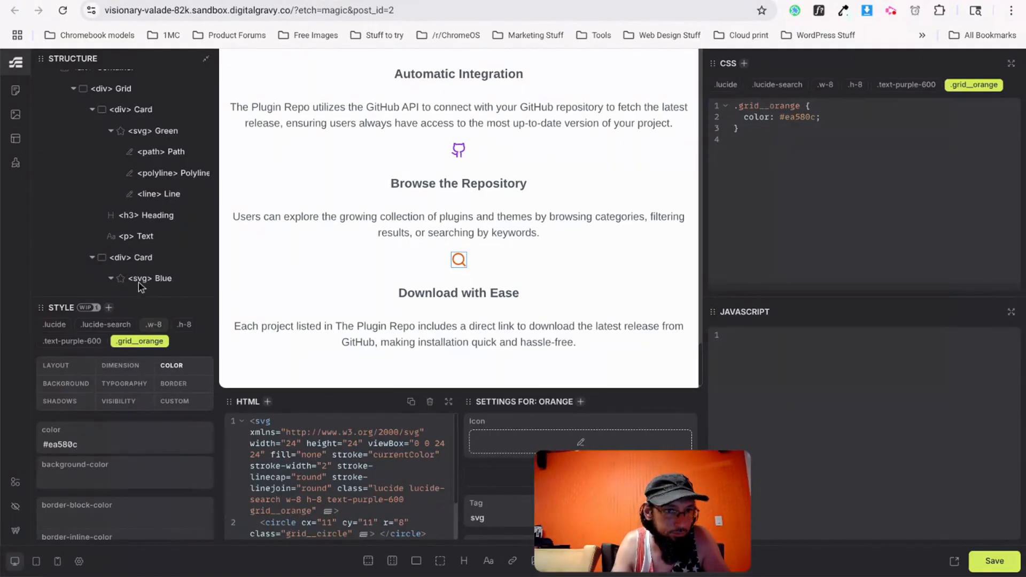
left_click(111, 131)
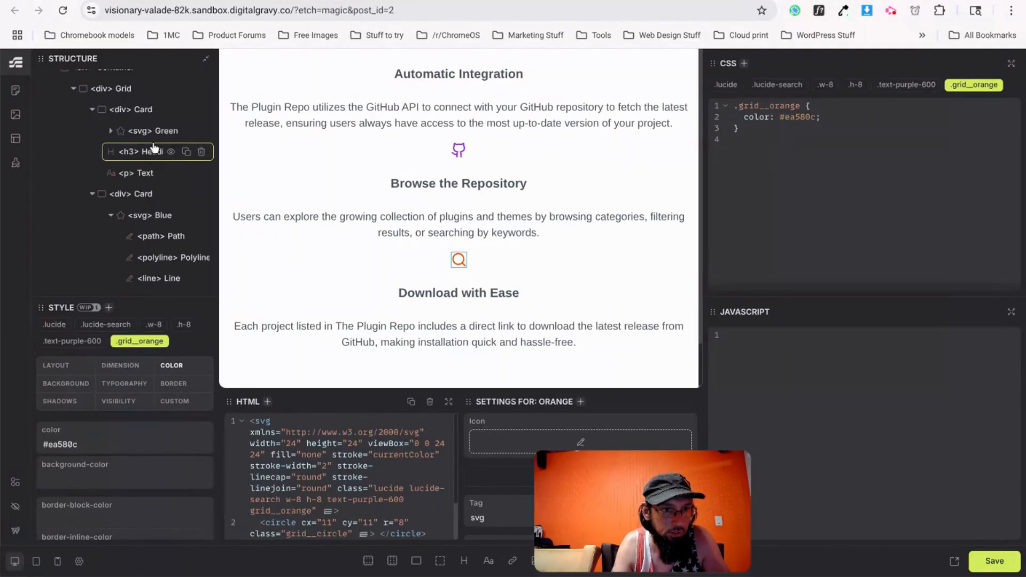
Wrap the Green icon in a new flex div named 'Icon Wrapper Div'.
left_click(130, 110)
left_click(142, 132)
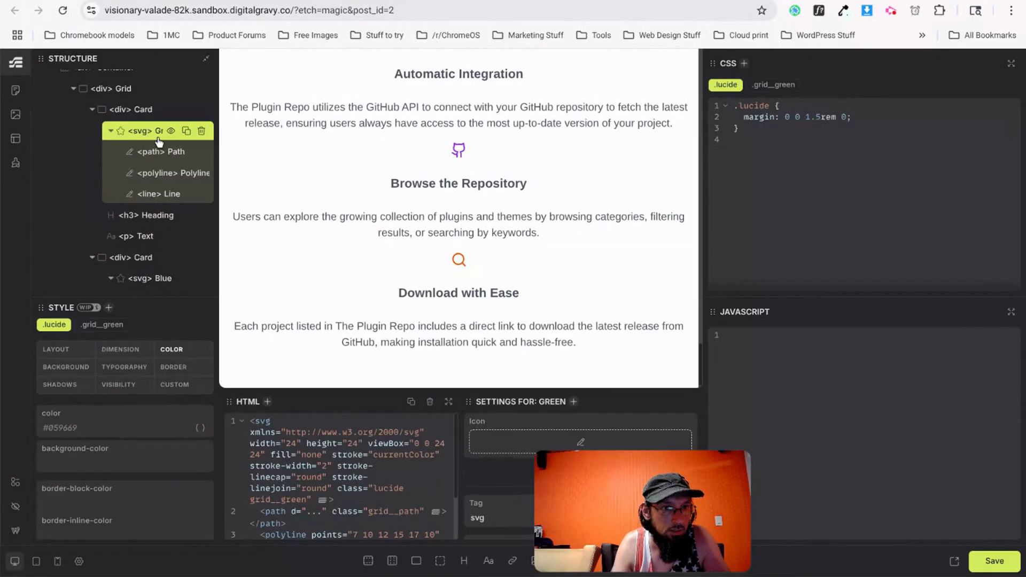
left_click(110, 131)
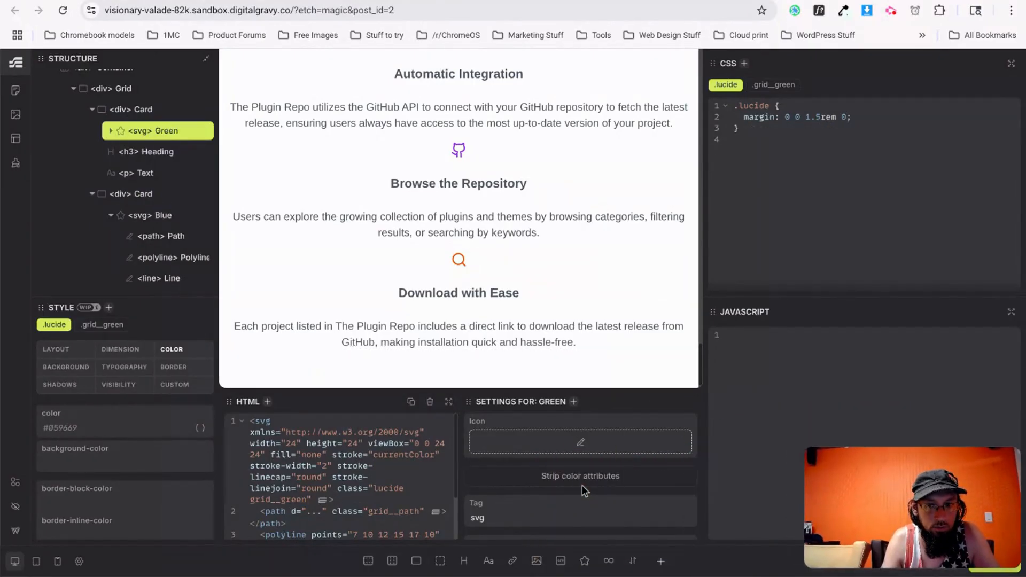
left_click(416, 562)
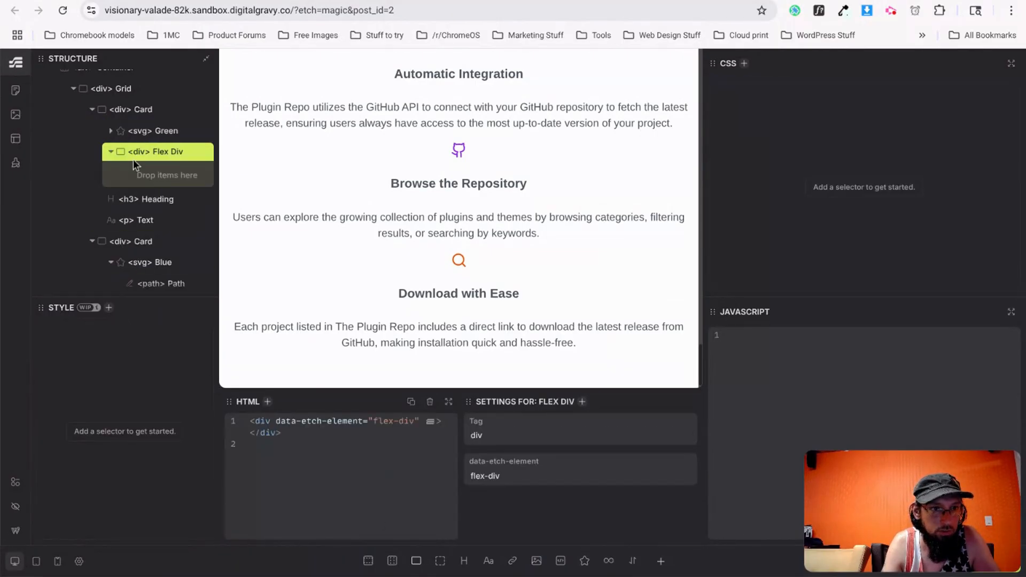
left_click_drag(149, 138, 155, 130)
double_click(159, 137)
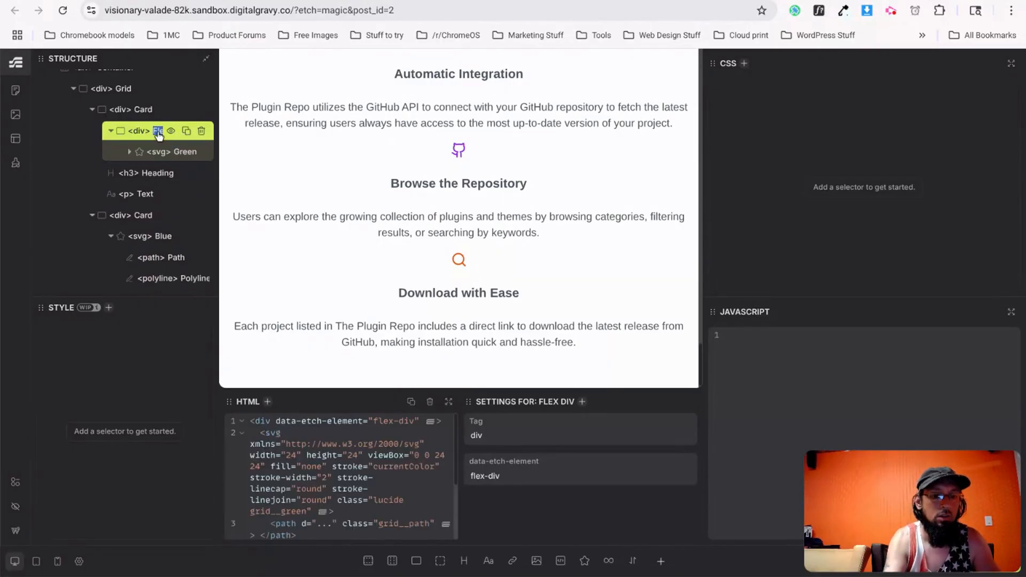
type("Icon Wrapper")
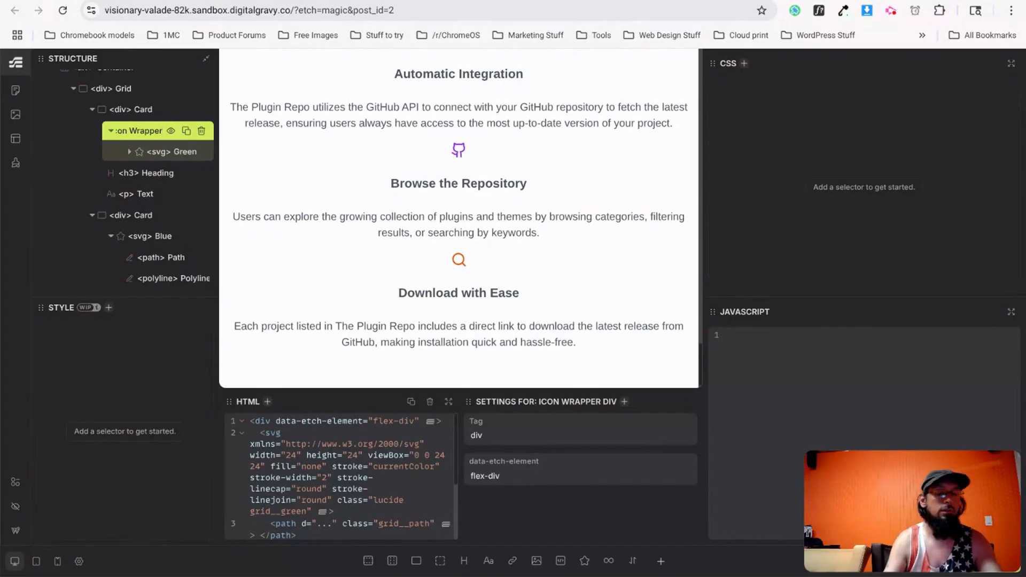
key("Return")
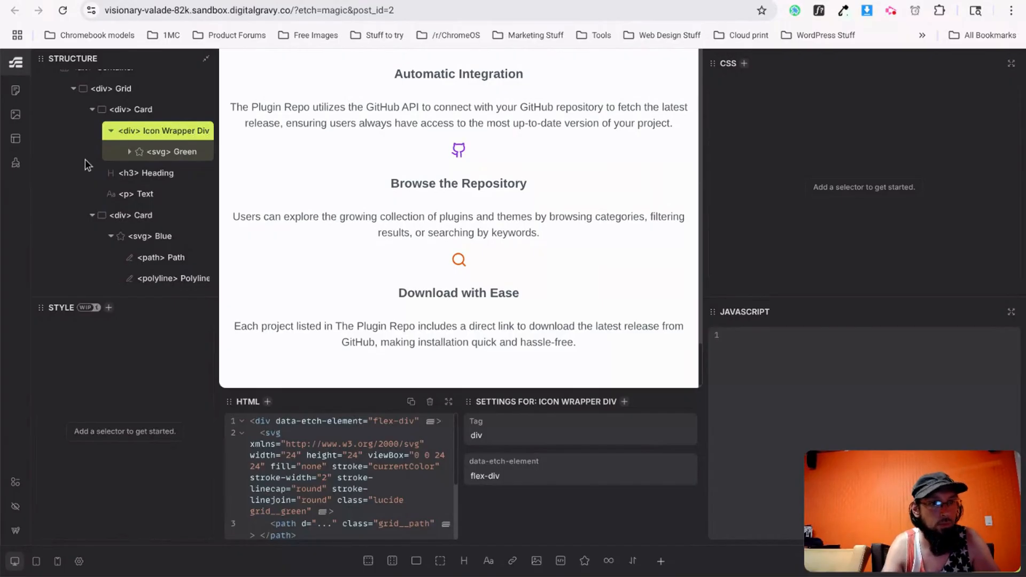
Wrap the Blue icon in its own flex div, also named 'Icon Wrapper Div'.
left_click(155, 243)
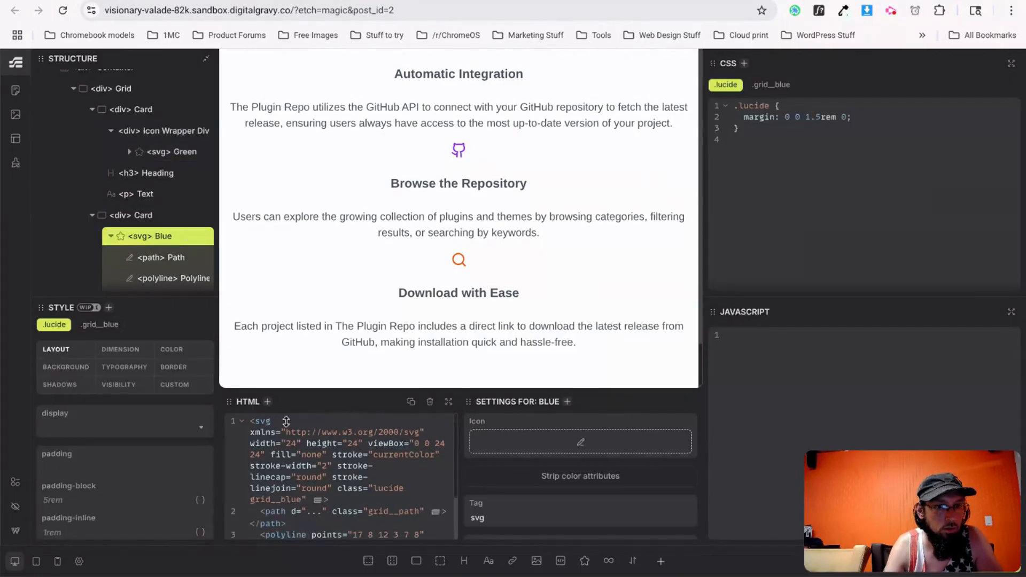
left_click(416, 561)
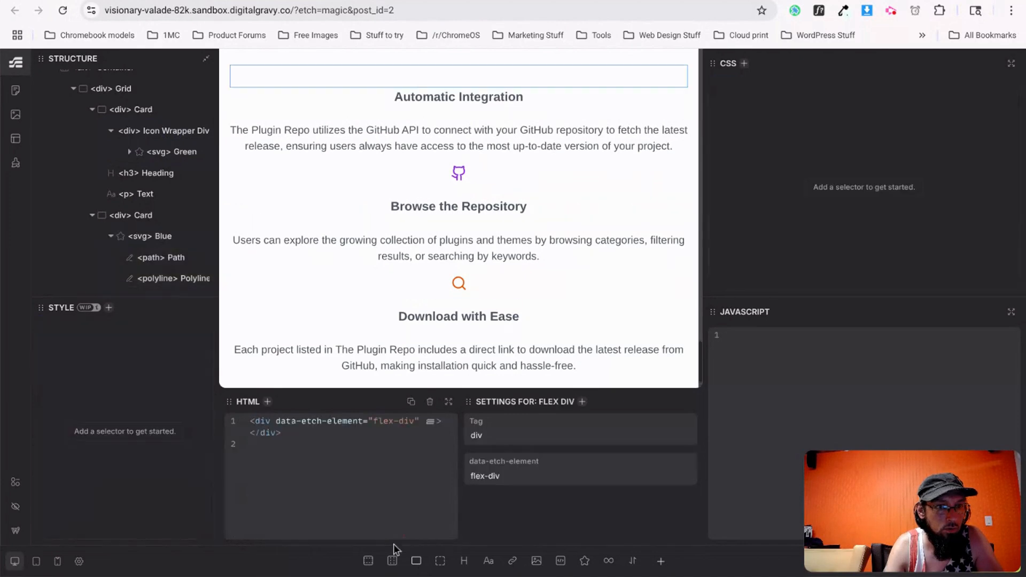
scroll(133, 250, "down", 1)
left_click_drag(133, 244, 162, 167)
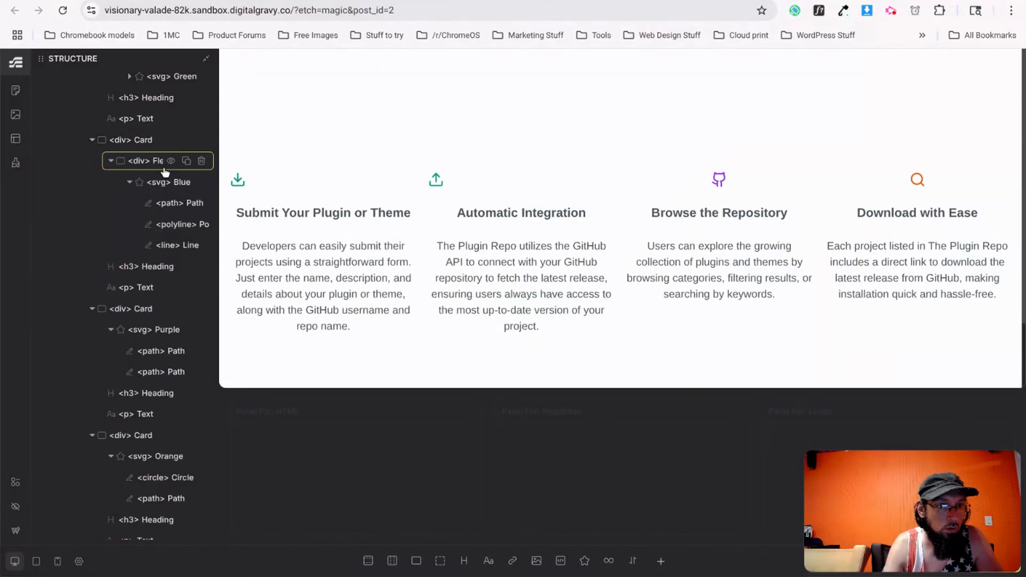
double_click(163, 163)
type("Icon Wrapper Div")
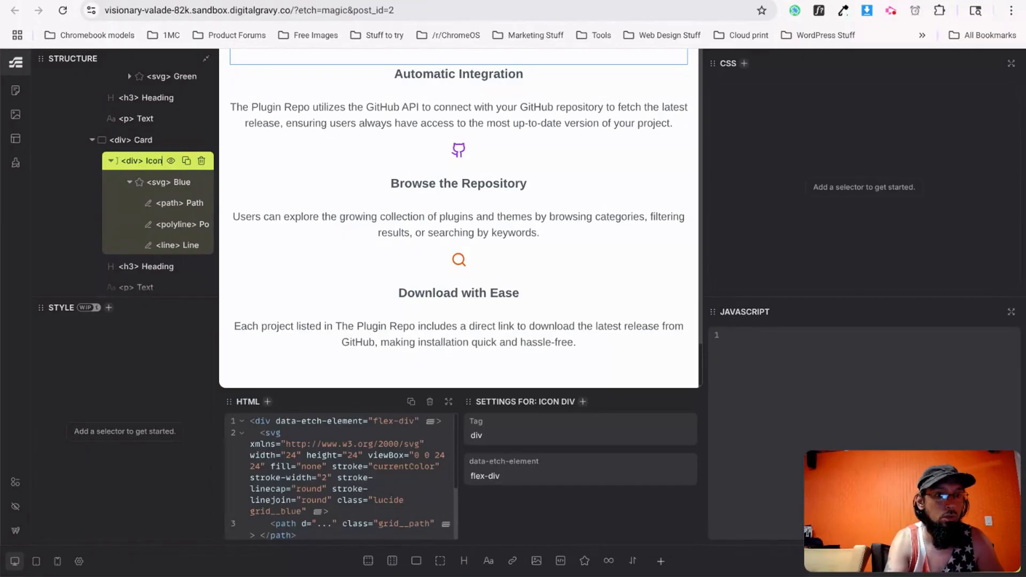
key("Return")
scroll(172, 202, "down", 3)
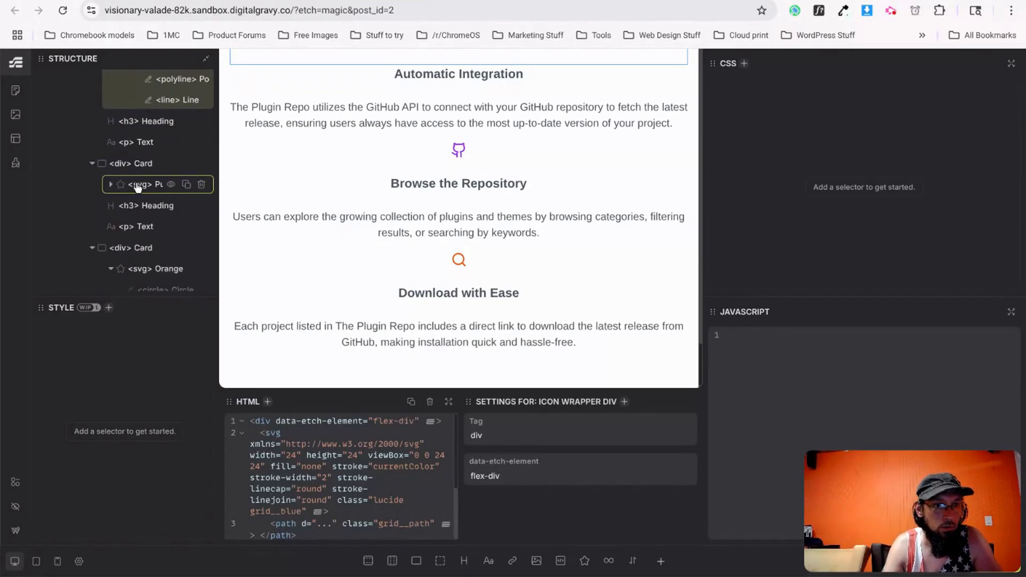
Wrap the Purple icon in a new flex div named 'Icon Wrapper'.
left_click(118, 188)
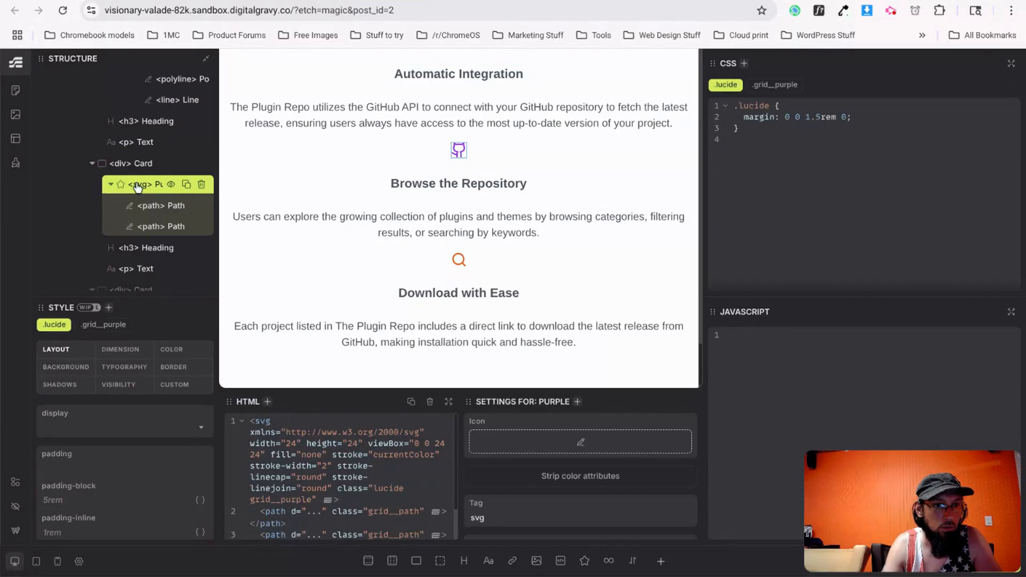
left_click(416, 560)
left_click_drag(141, 188, 165, 194)
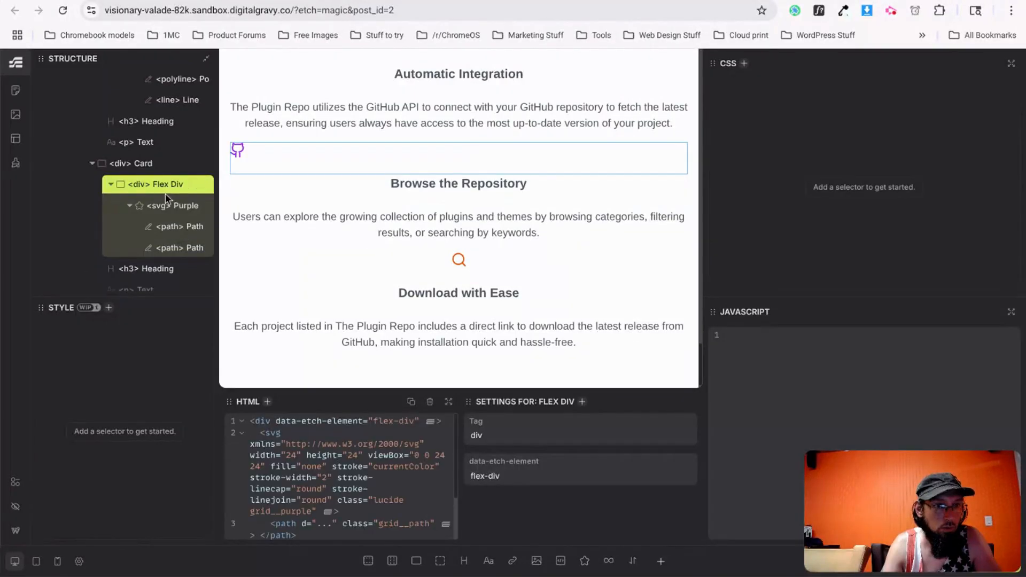
type("Icon")
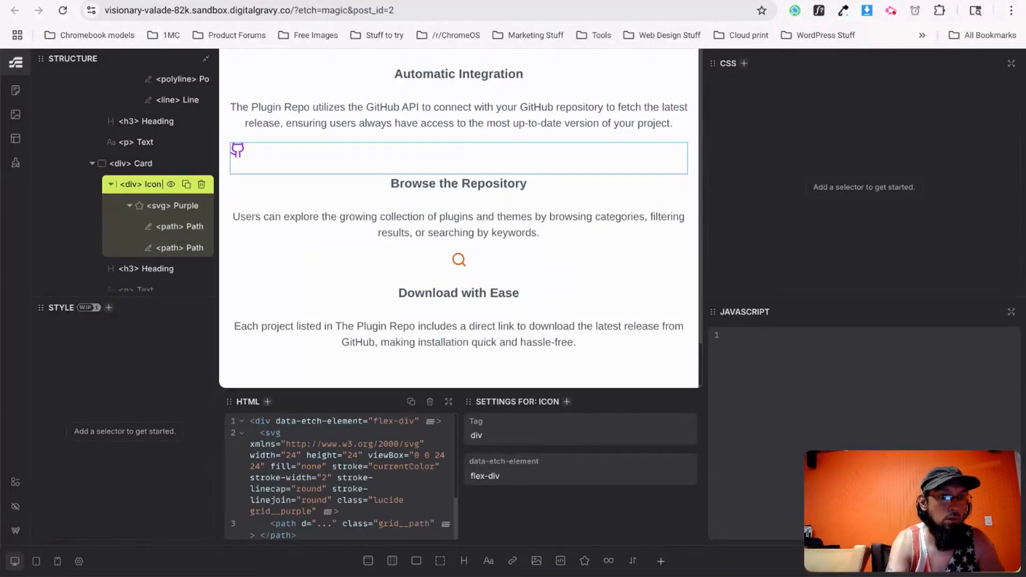
type(" Wrapper")
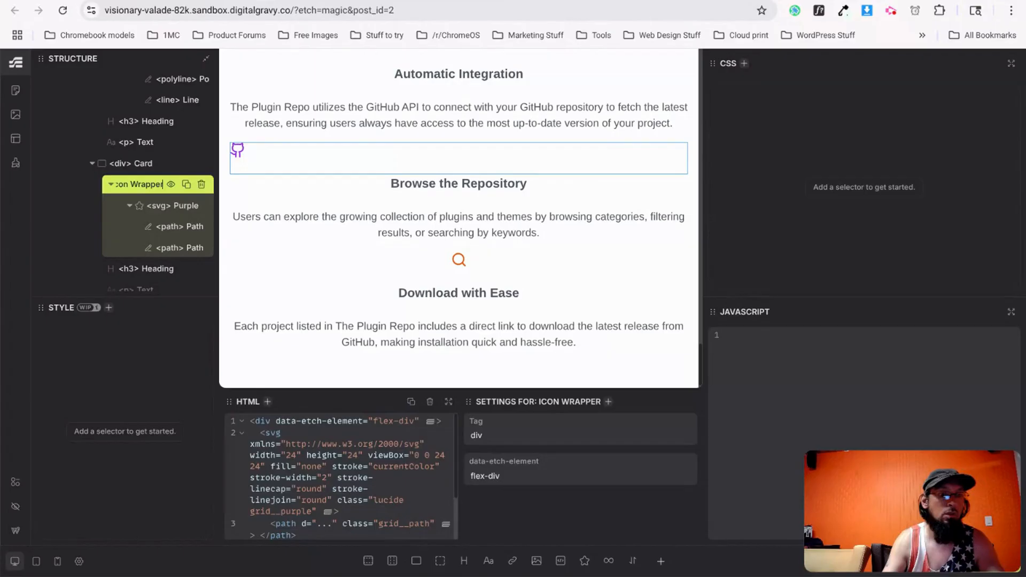
scroll(158, 185, "down", 1)
scroll(158, 185, "down", 5)
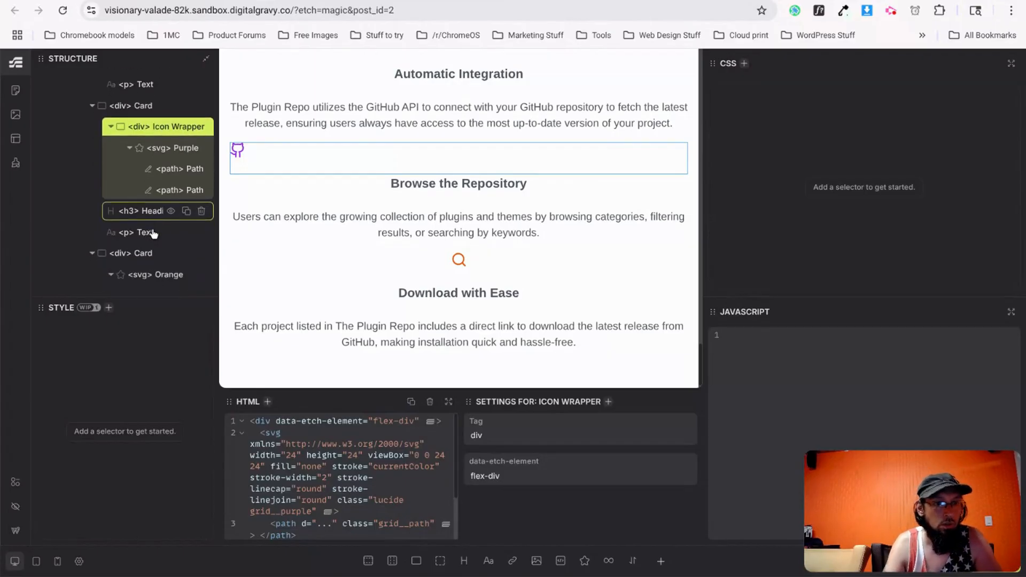
Wrap the Orange icon in an 'Icon Wrapper' flex div and give it class="icon-wrapper".
left_click(150, 188)
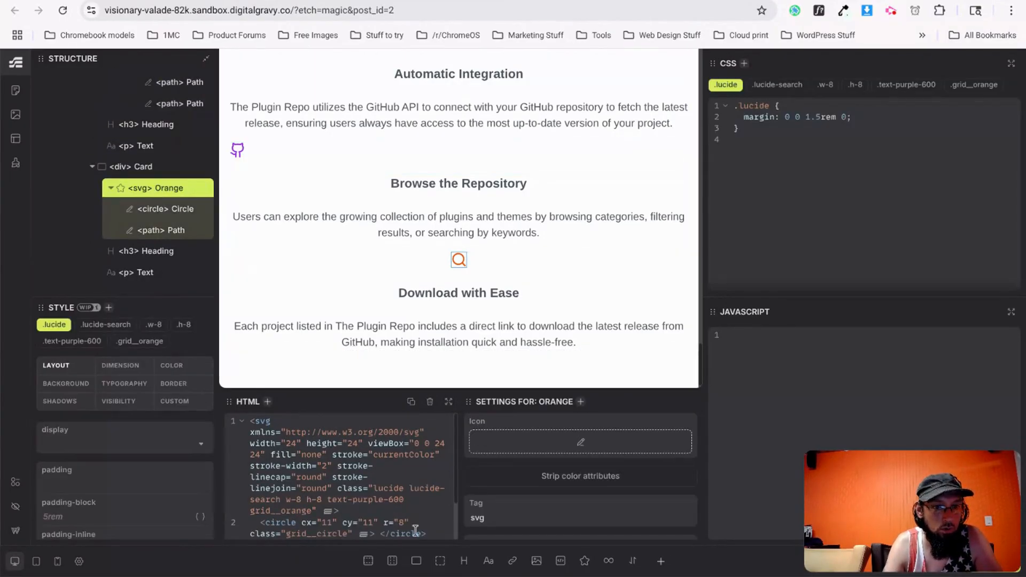
left_click(416, 560)
mouse_move(158, 202)
left_mouse_down()
mouse_move(160, 234)
mouse_move(170, 209)
mouse_move(144, 212)
left_mouse_up()
left_click(143, 212)
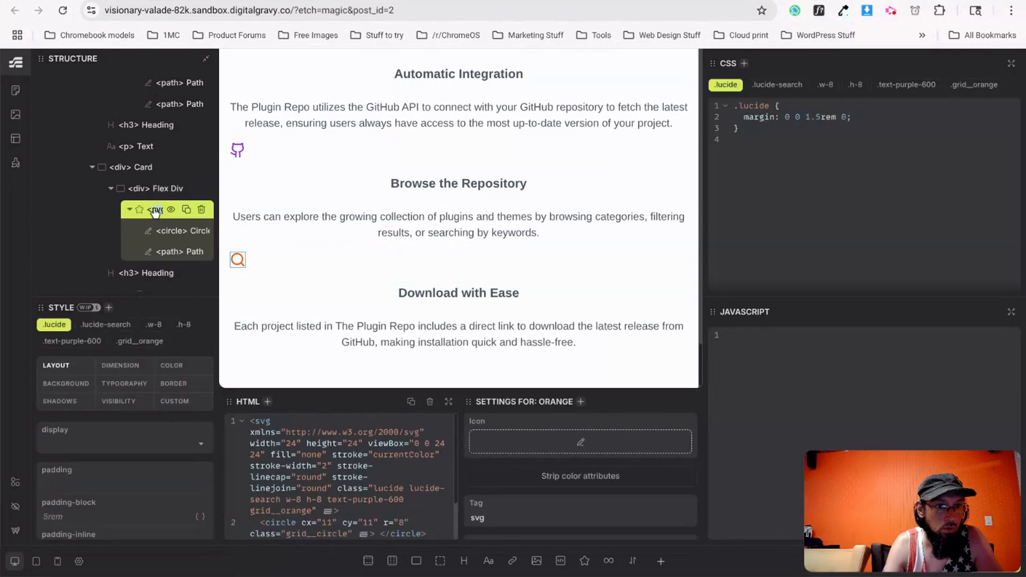
left_click(160, 189)
double_click(158, 189)
type("Icon Wrapper")
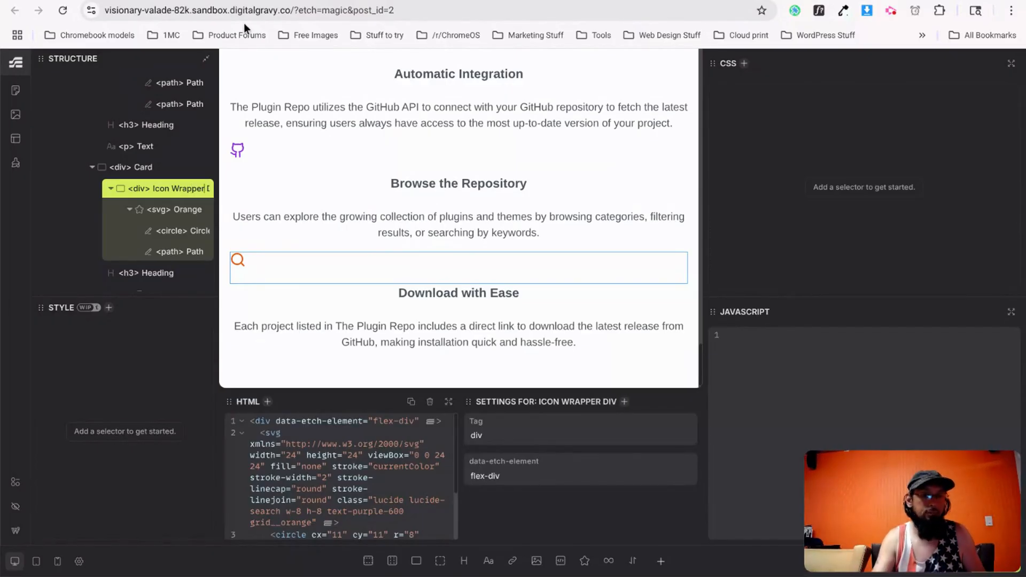
left_click(421, 422)
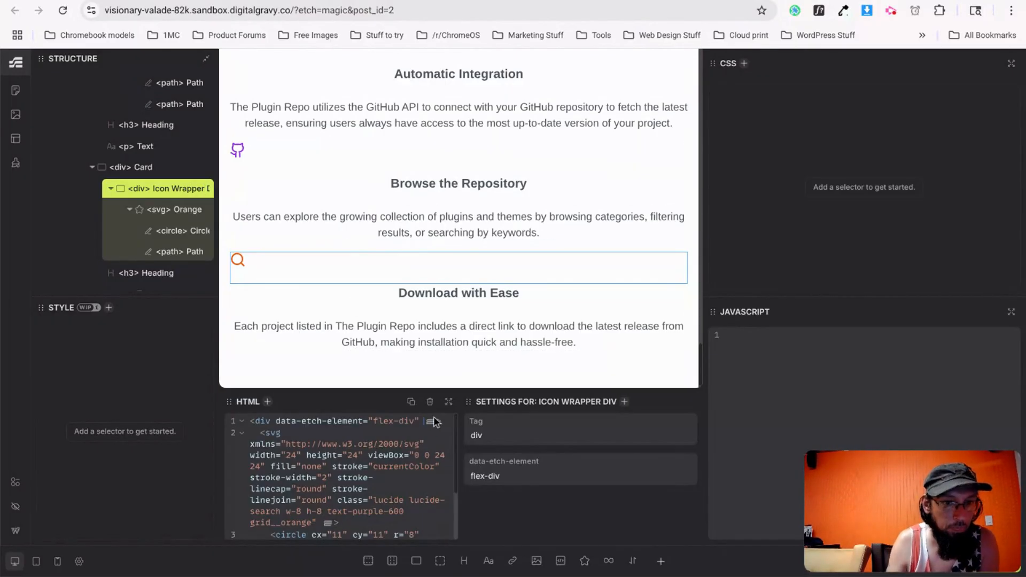
type("class=")
type("\"icon-w")
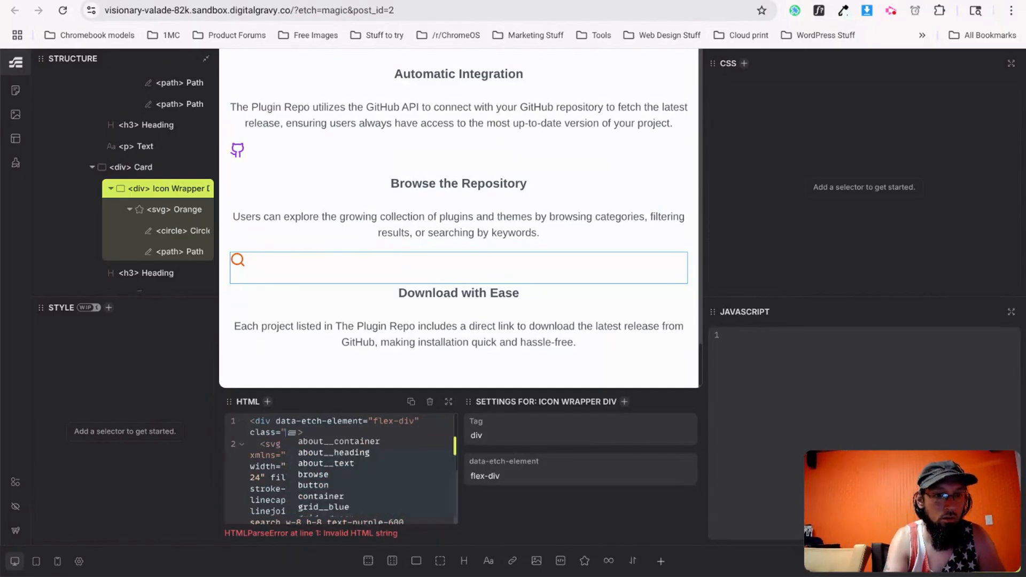
type("rapper\"")
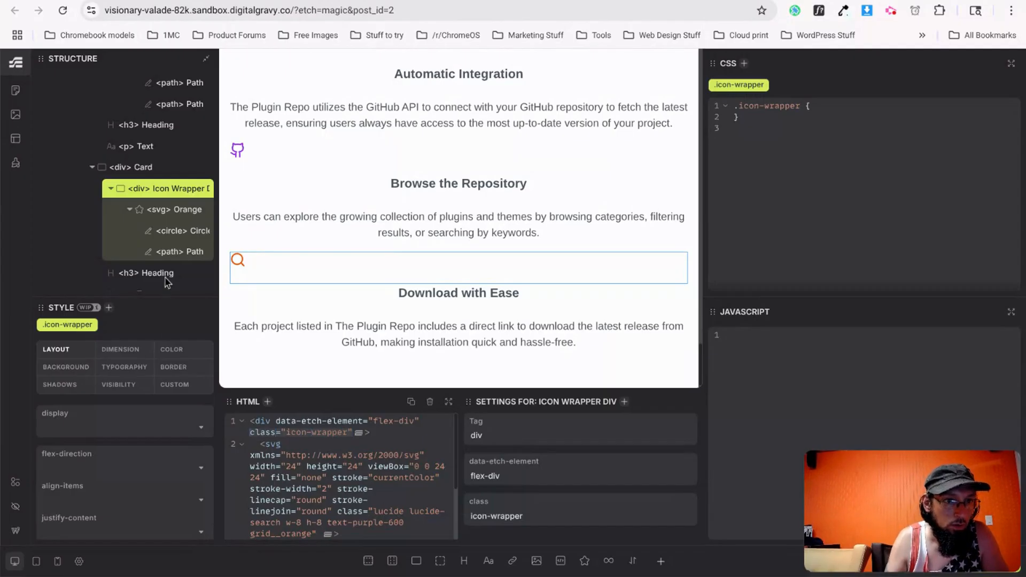
Paste class="icon-wrapper" into the purple, blue and green icon wrapper divs' opening tags.
scroll(166, 203, "up", 3)
left_click(155, 101)
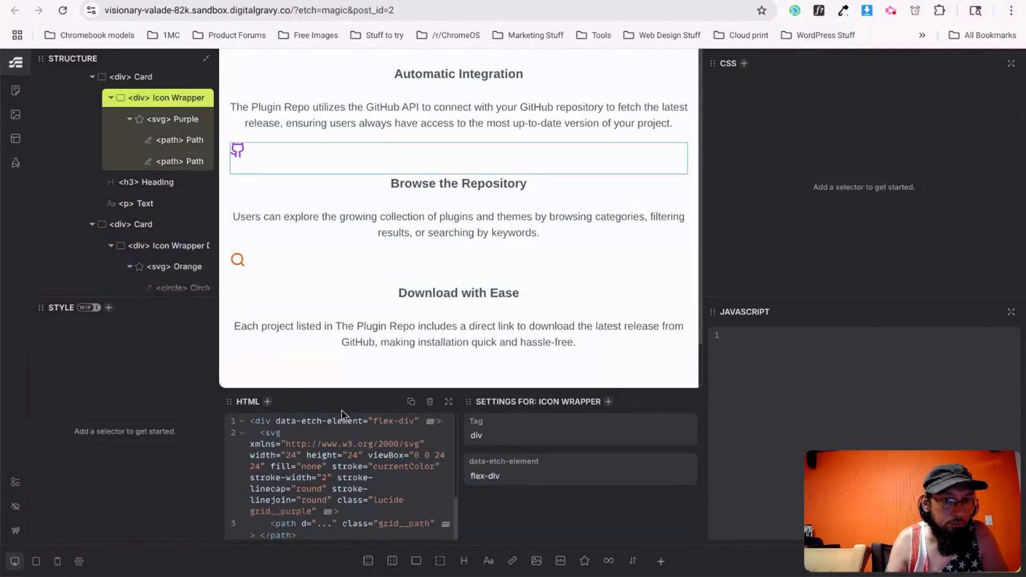
type("class=\"icon-wrapper\"")
scroll(171, 181, "up", 10)
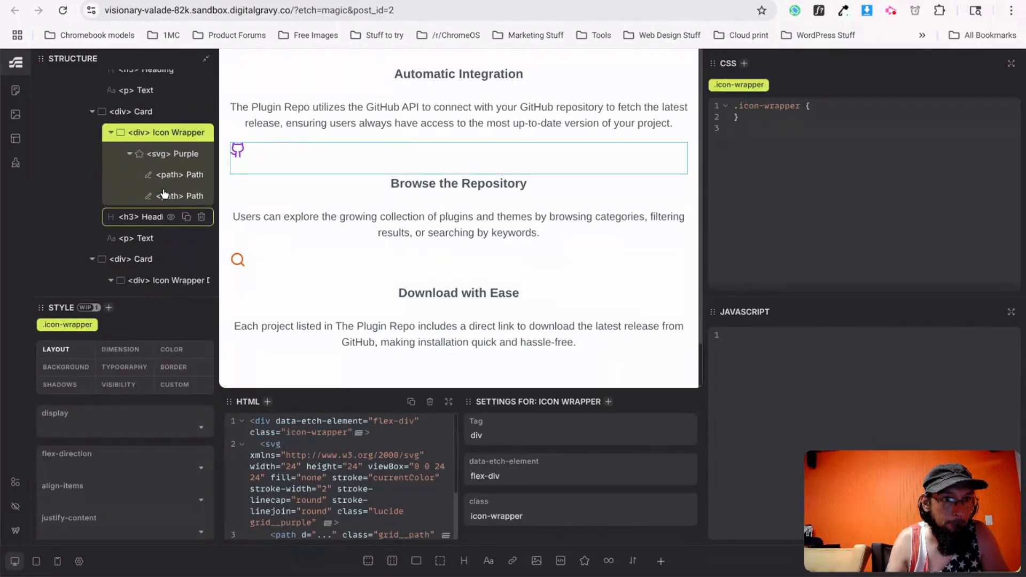
scroll(259, 299, "down", 1)
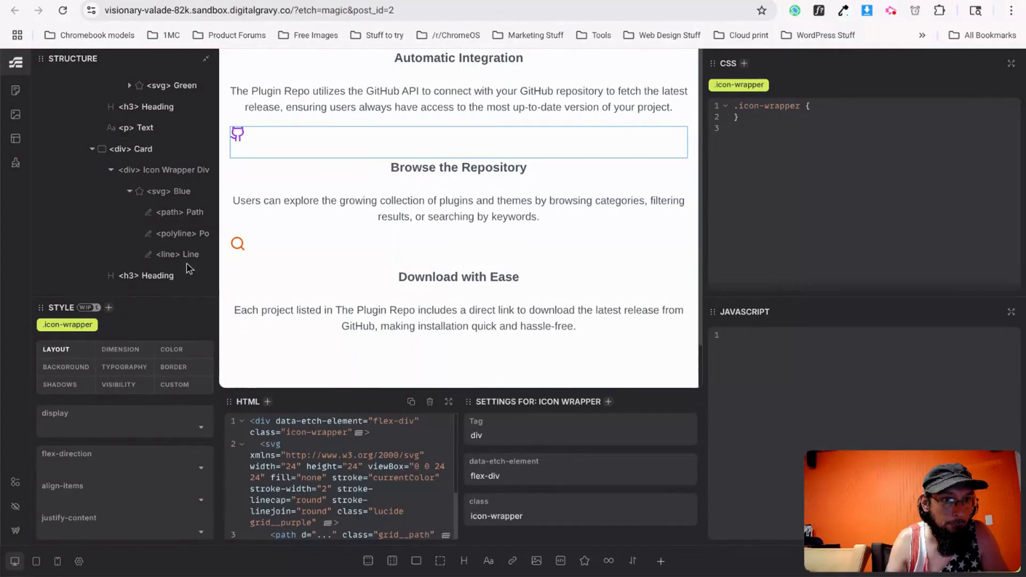
left_click(171, 175)
left_click(150, 176)
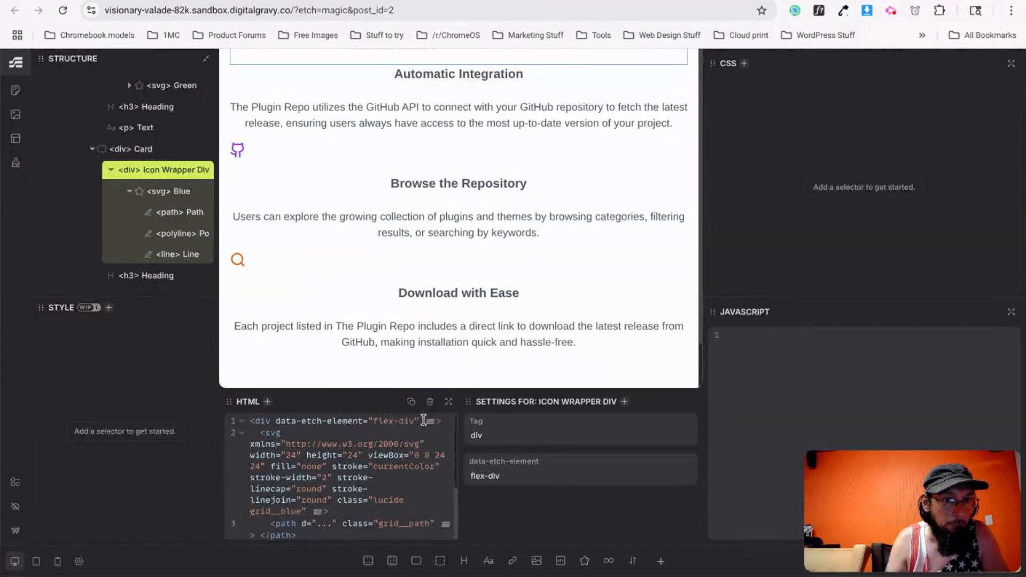
scroll(154, 130, "up", 1)
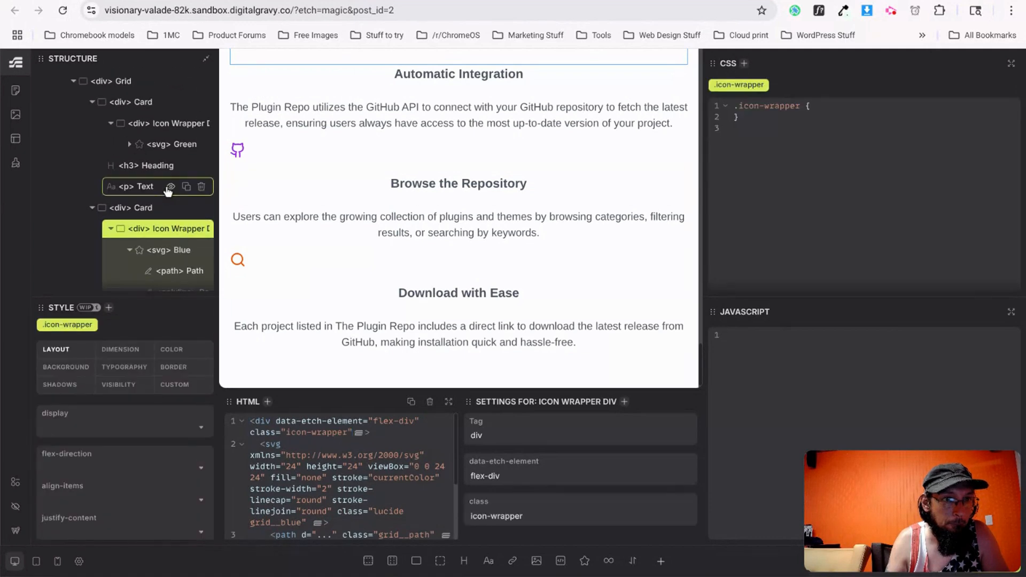
left_click(154, 129)
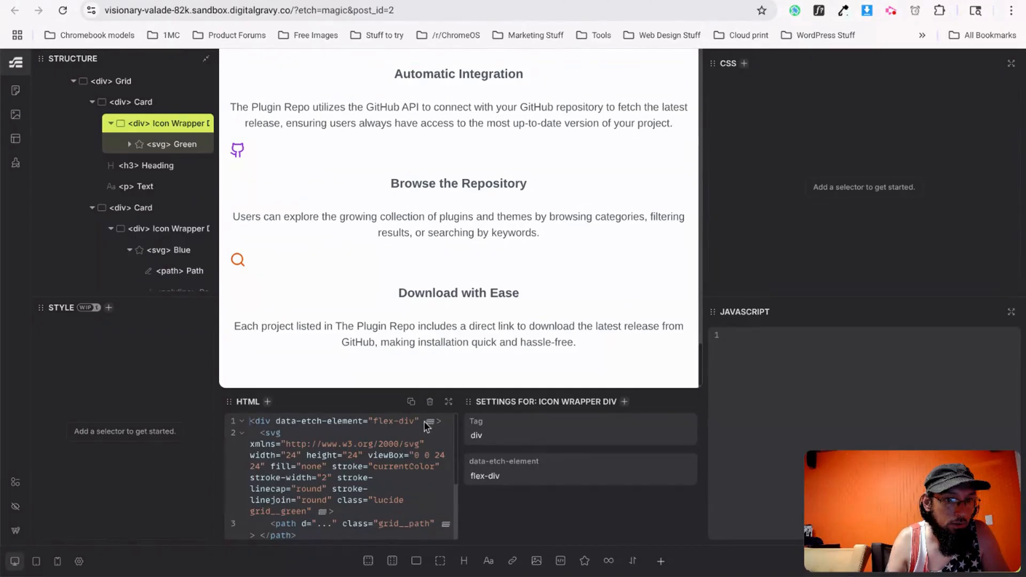
type("class=\"icon-wrapper\"")
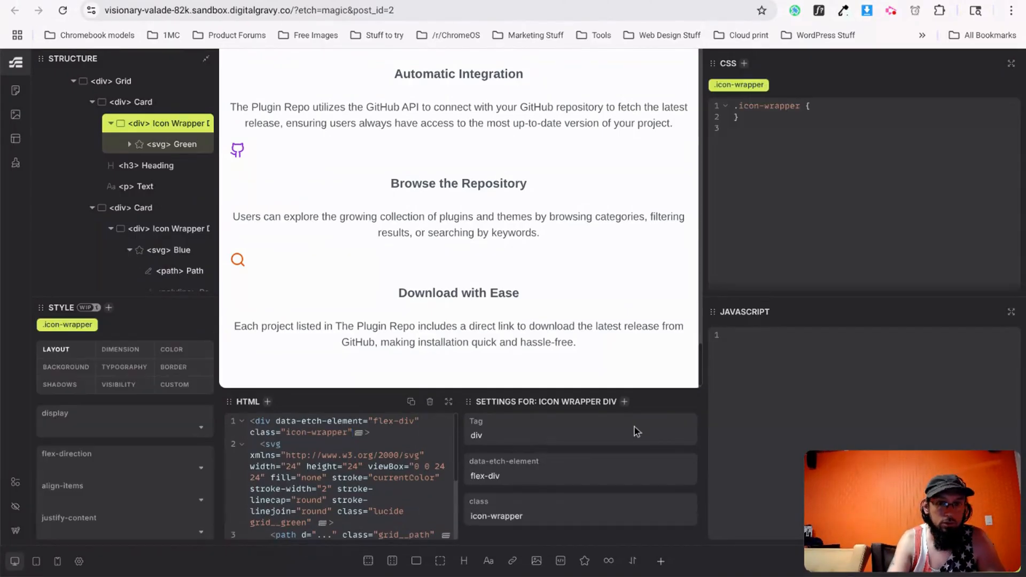
scroll(470, 272, "up", 4)
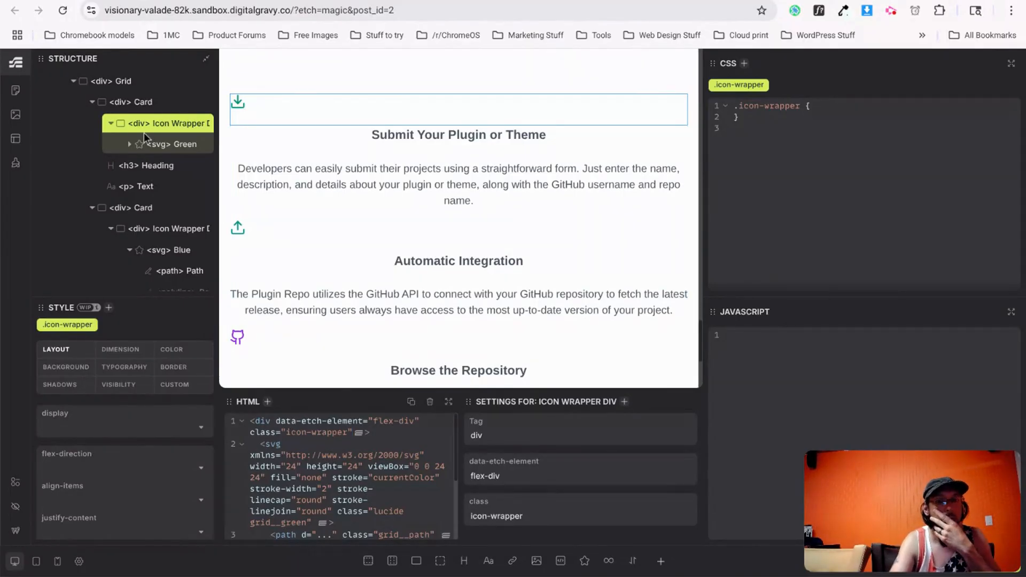
Reselect the green icon wrapper, try centre cross-axis alignment, then clear align-items again.
left_click(111, 123)
left_click(141, 104)
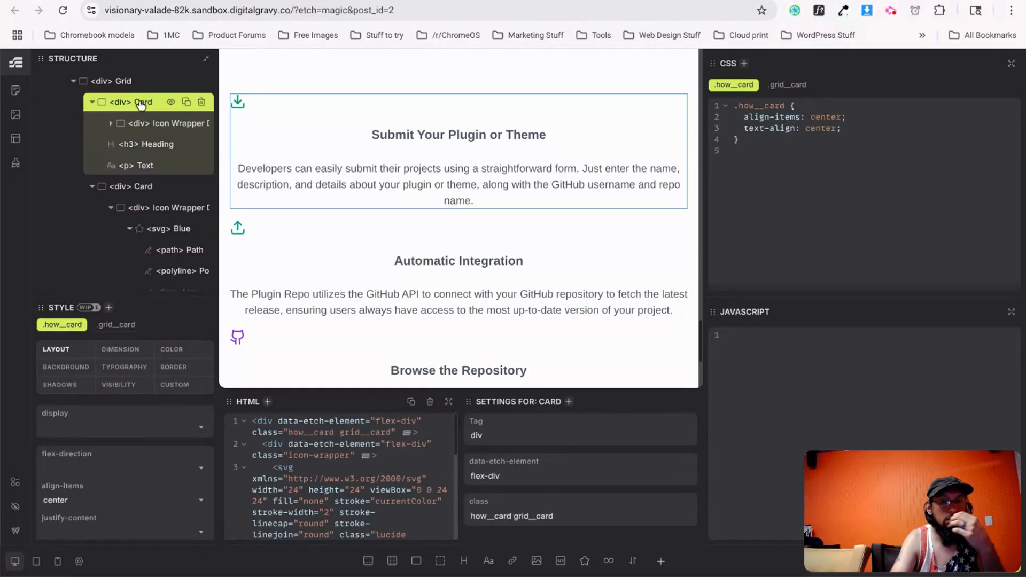
left_click(150, 128)
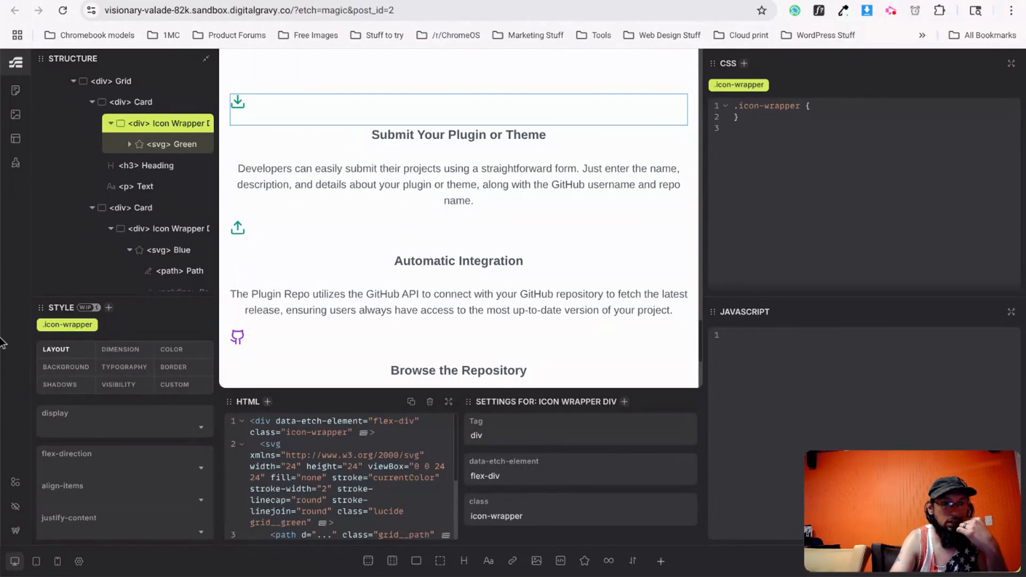
scroll(92, 536, "down", 1)
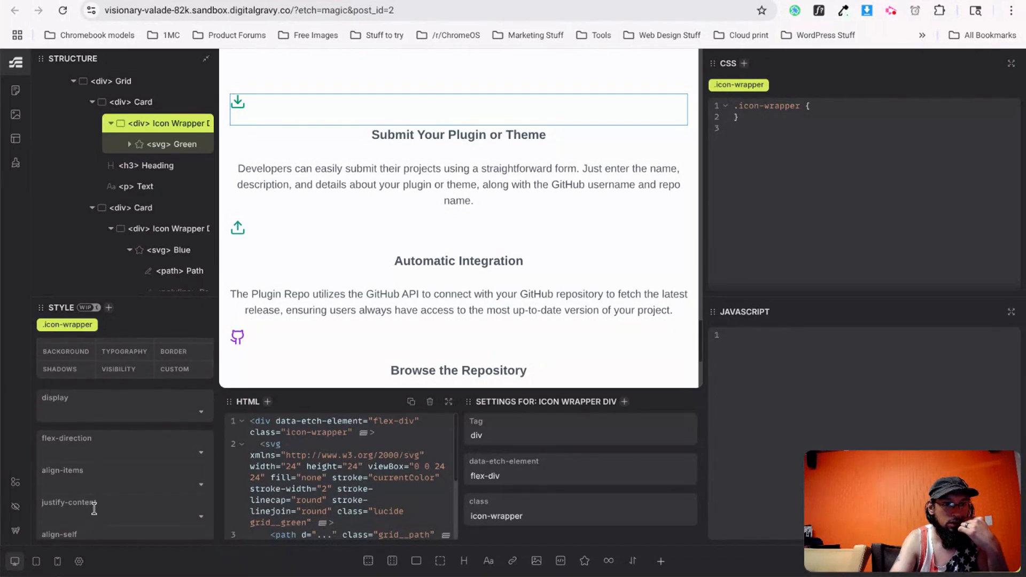
left_click(101, 480)
left_click(53, 425)
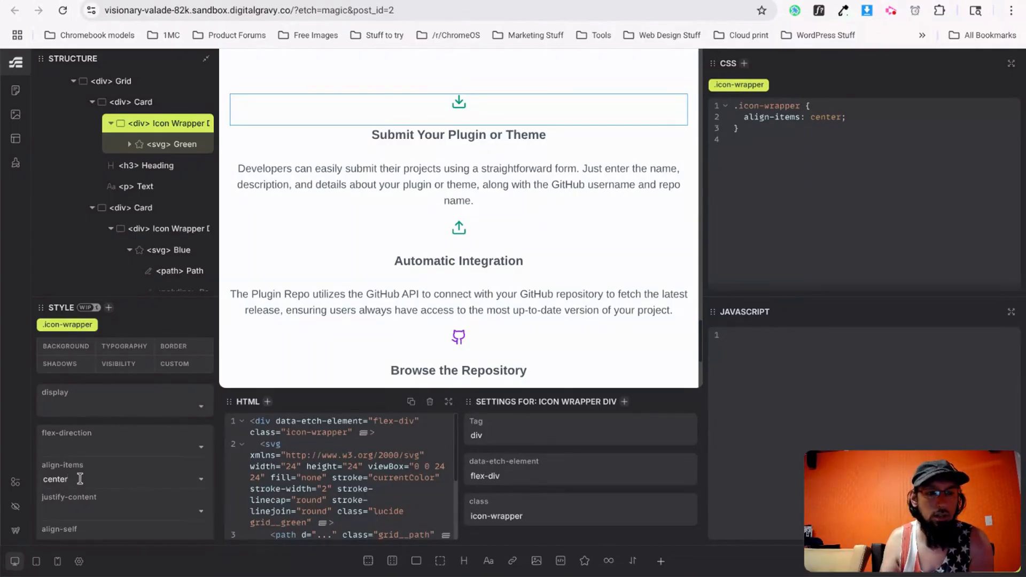
key("BackSpace")
key("BackSpace")
key("BackSpace")
key("BackSpace")
key("BackSpace")
key("BackSpace")
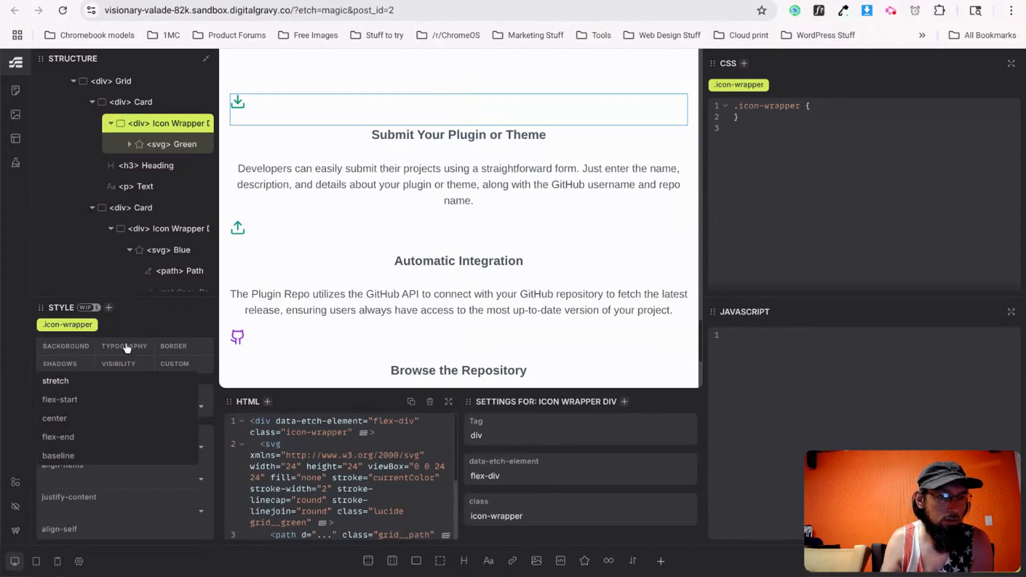
Set both min-block-size and max-block-size of .icon-wrapper to 5rem.
left_click(77, 350)
left_click(115, 352)
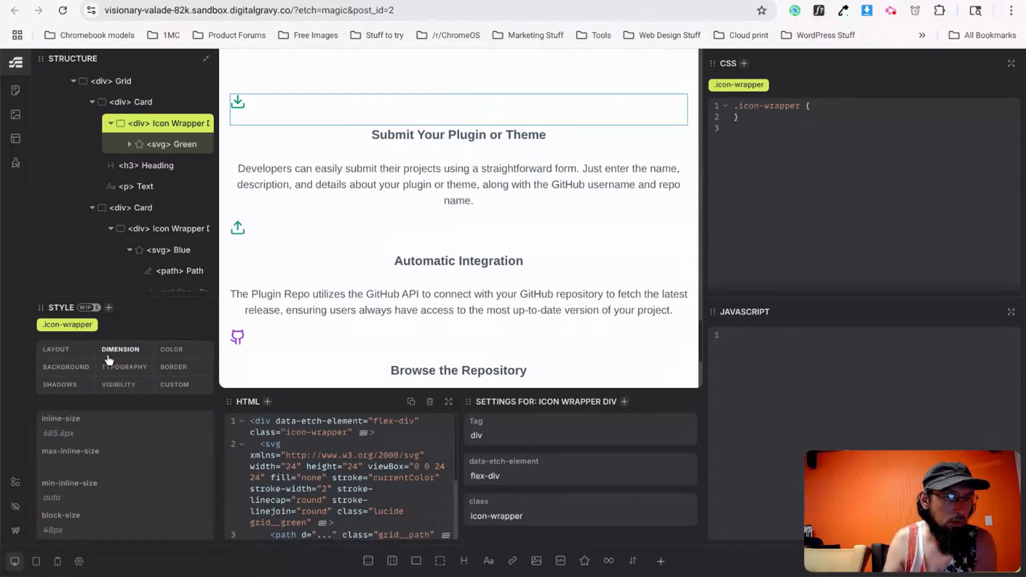
scroll(91, 514, "down", 3)
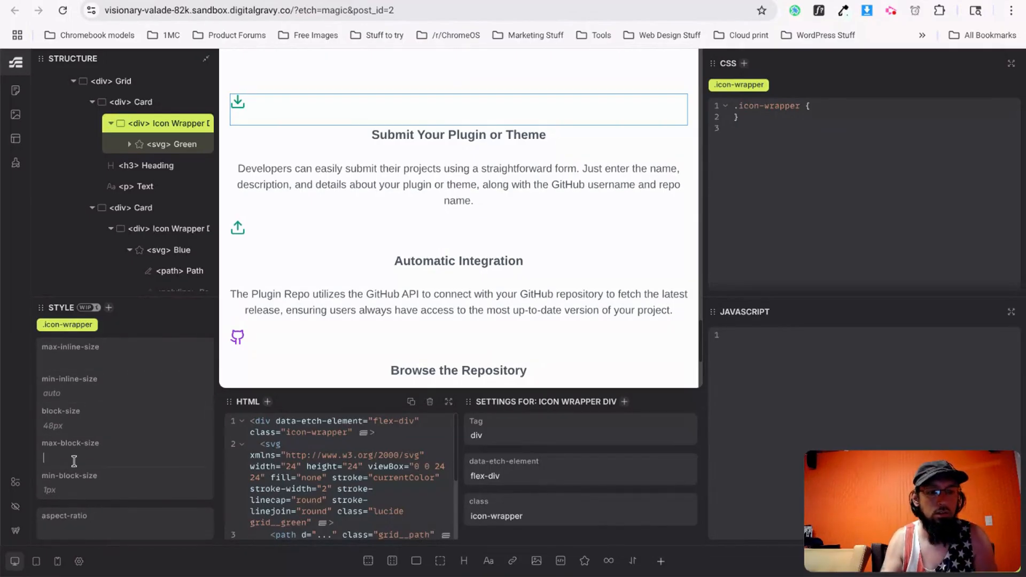
type("5rem")
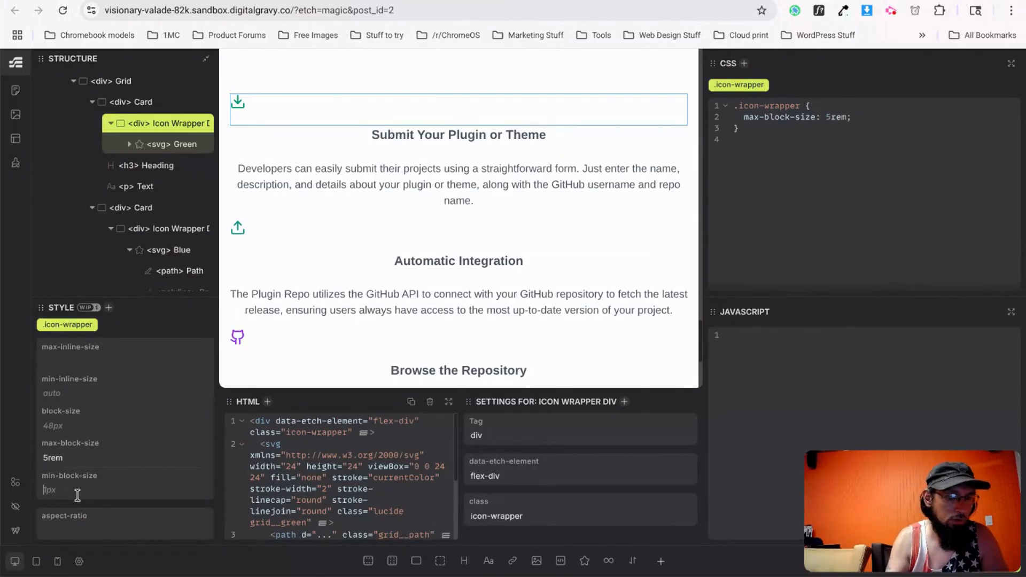
type("54")
type("rem")
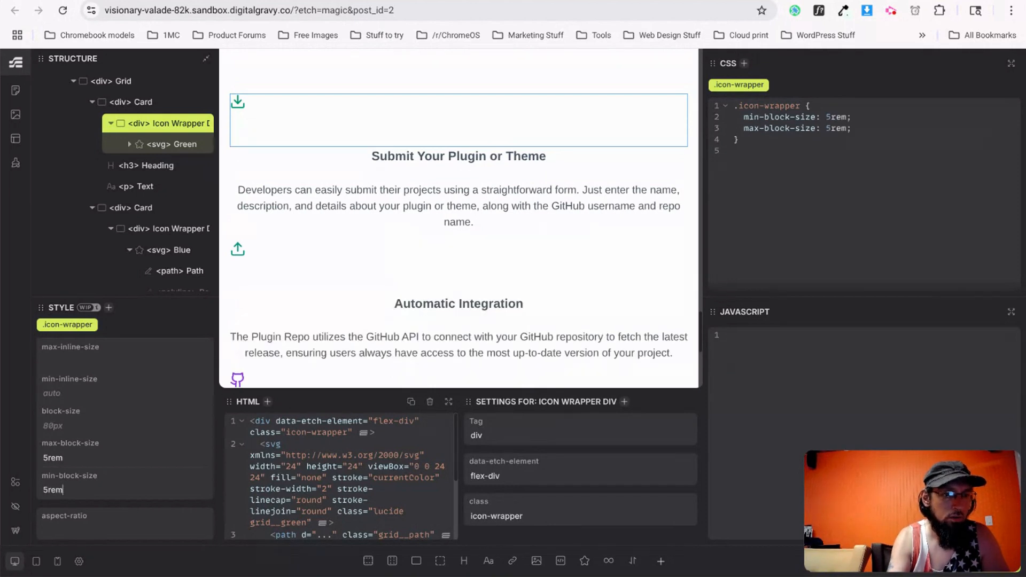
scroll(99, 433, "up", 3)
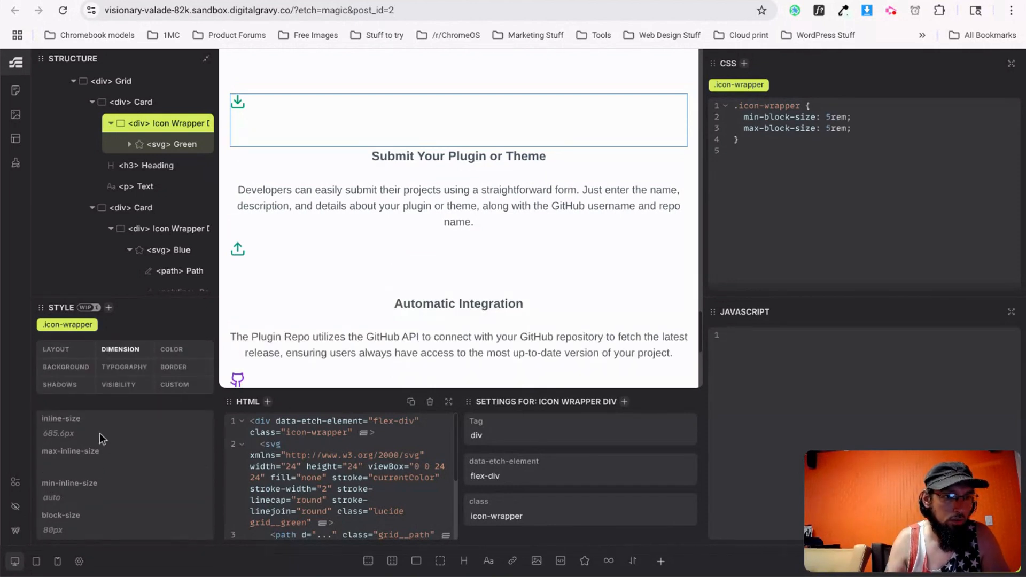
left_click(69, 366)
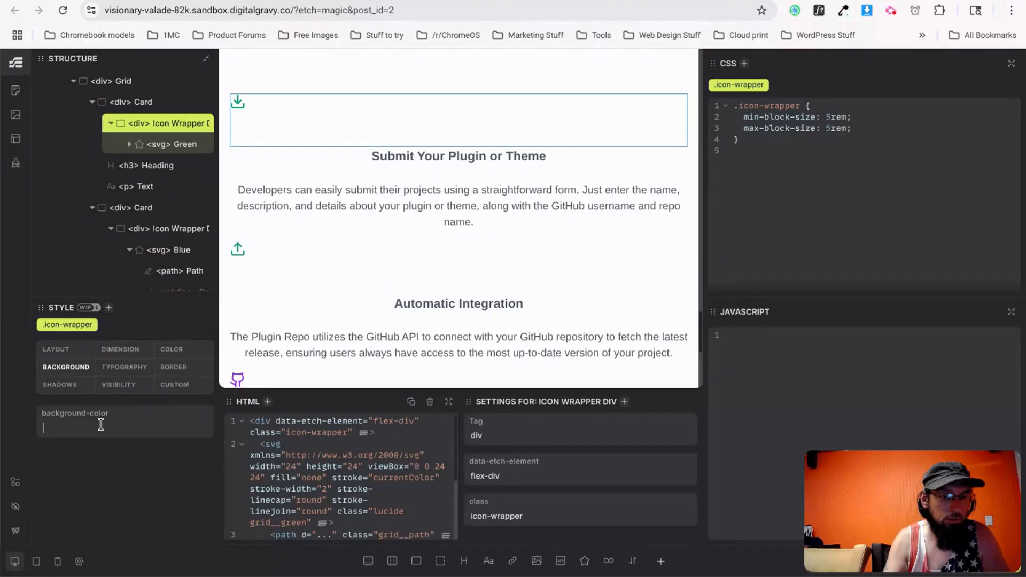
Give .icon-wrapper a blue background-color and clear its 5rem minimum block size.
type("blue")
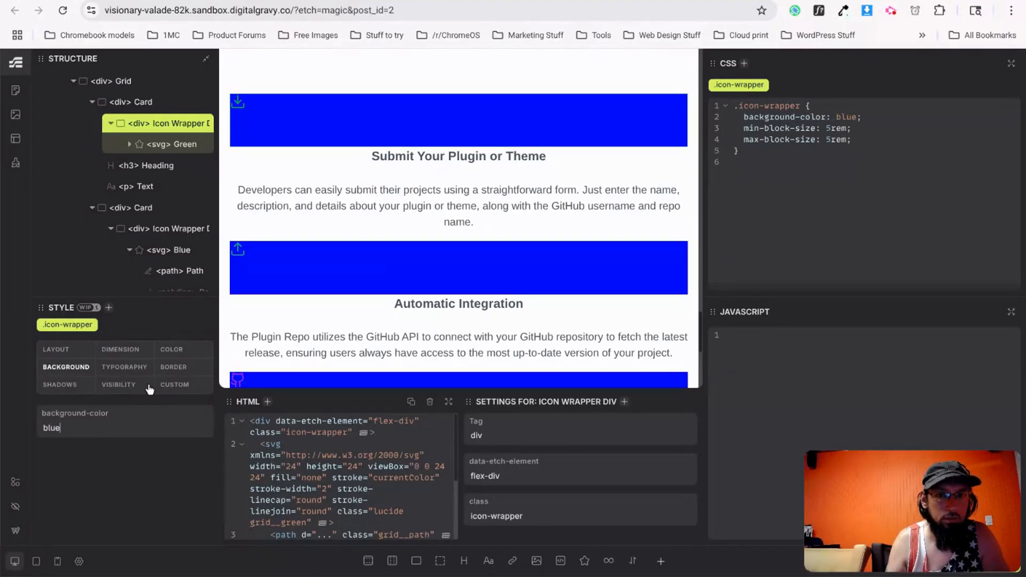
left_click(120, 349)
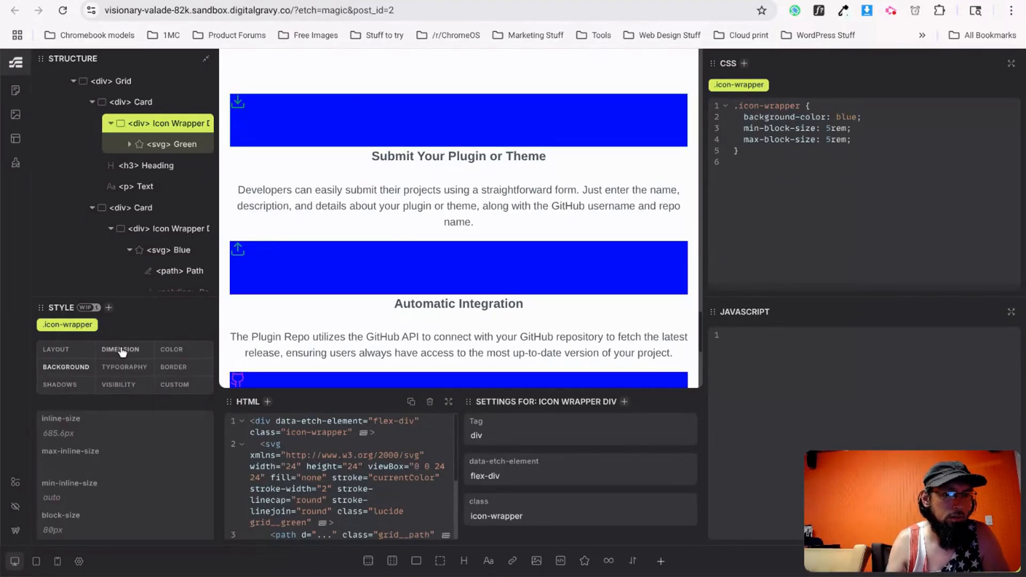
scroll(84, 462, "down", 3)
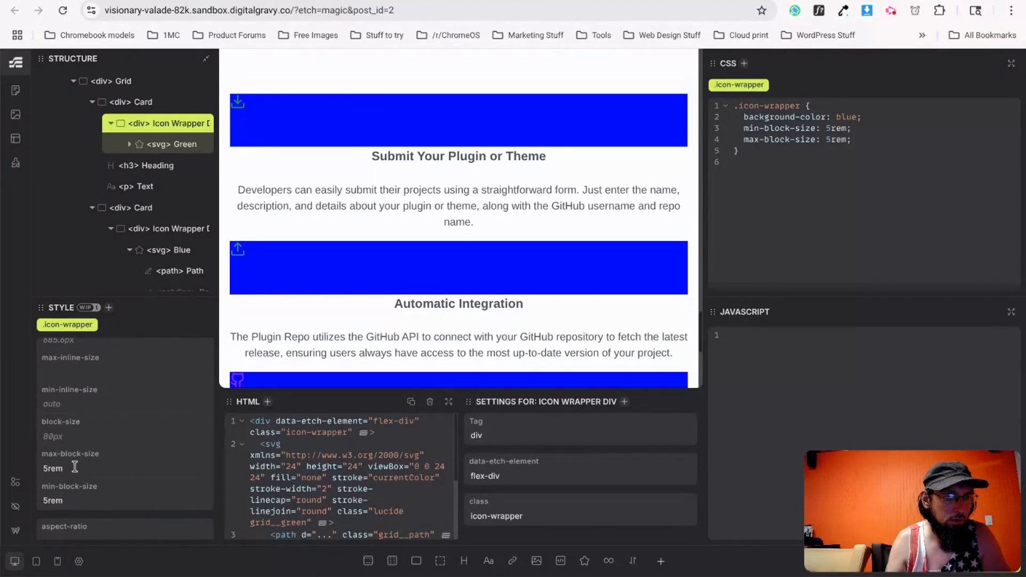
key("BackSpace")
key("BackSpace")
key("BackSpace")
key("BackSpace")
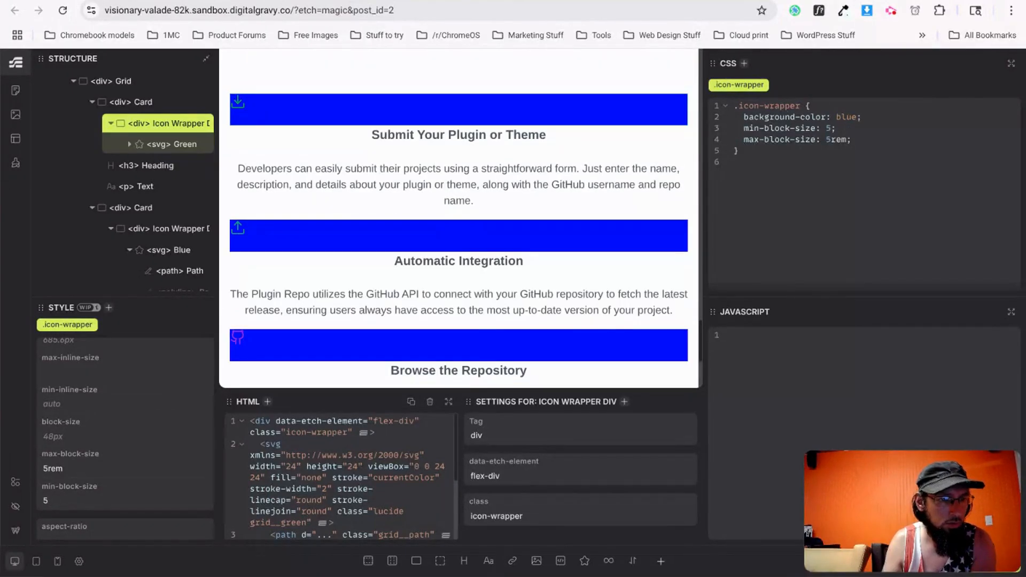
scroll(85, 386, "up", 1)
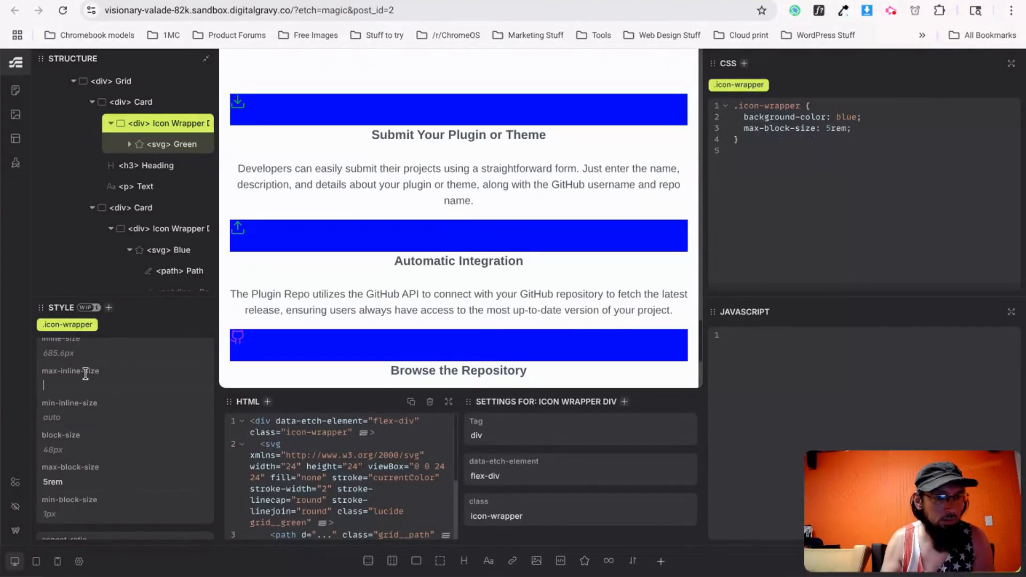
Replace the 5rem max sizes with a 4rem inline-size and 4rem block-size.
left_click(85, 374)
type("5rem")
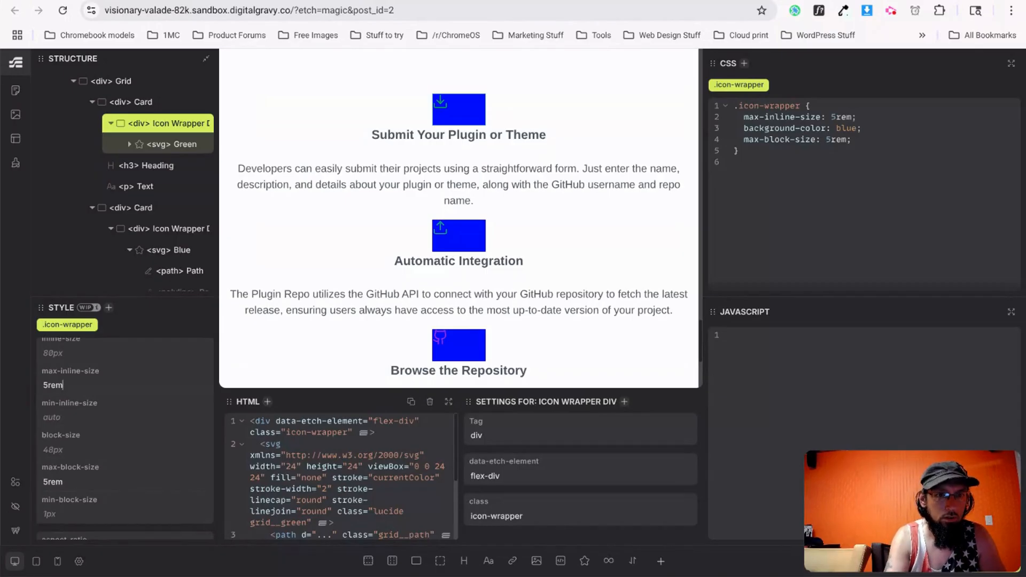
scroll(78, 410, "down", 1)
scroll(48, 442, "up", 1)
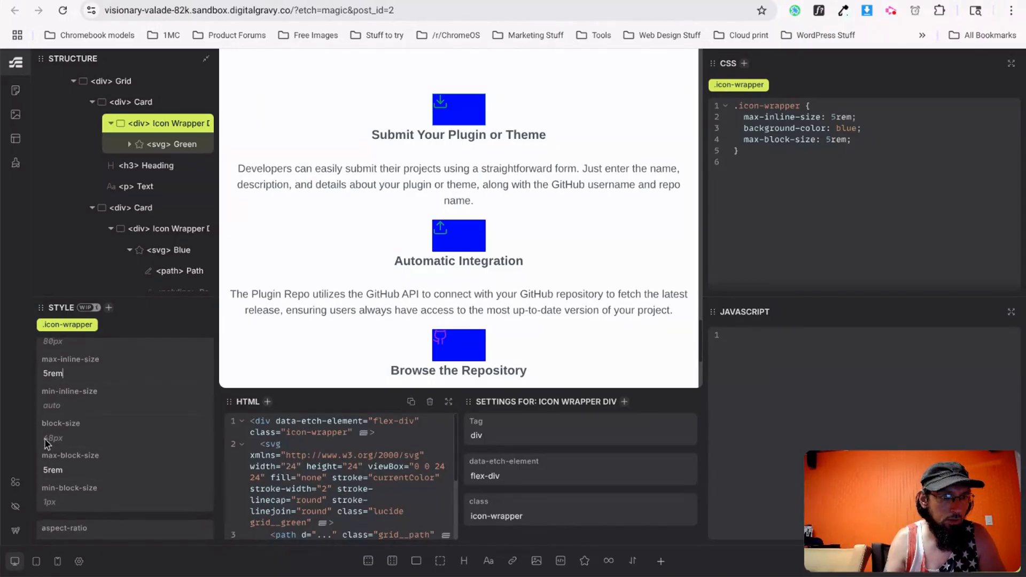
scroll(56, 379, "up", 1)
scroll(56, 378, "up", 1)
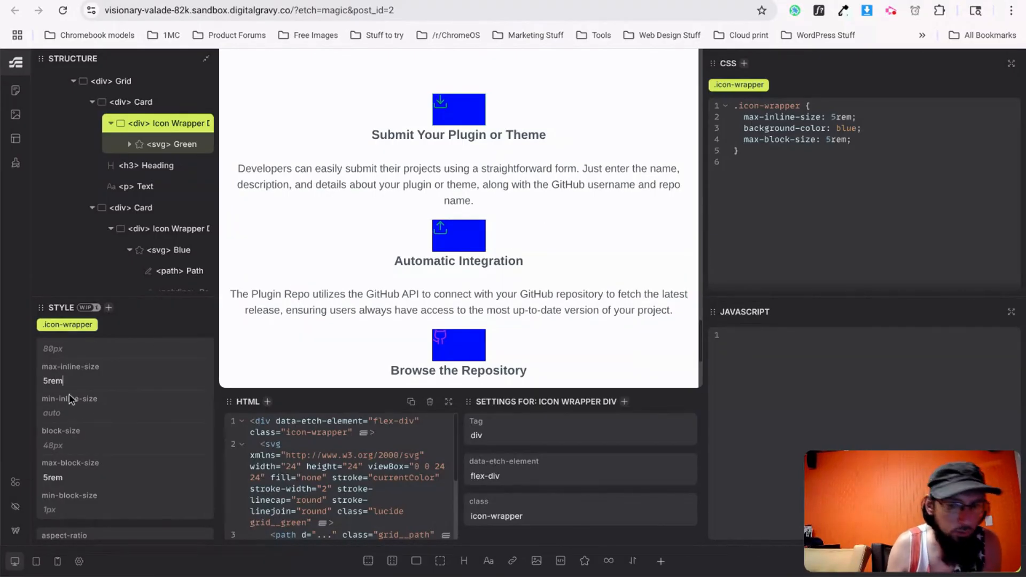
key("BackSpace")
key("BackSpace")
key("BackSpace")
key("BackSpace")
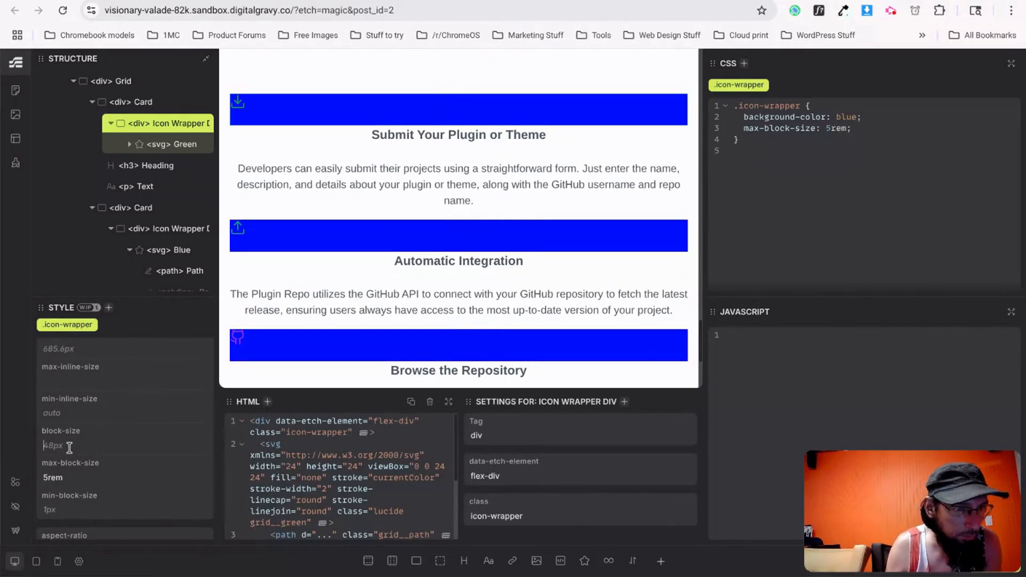
left_click(69, 446)
type("4rem")
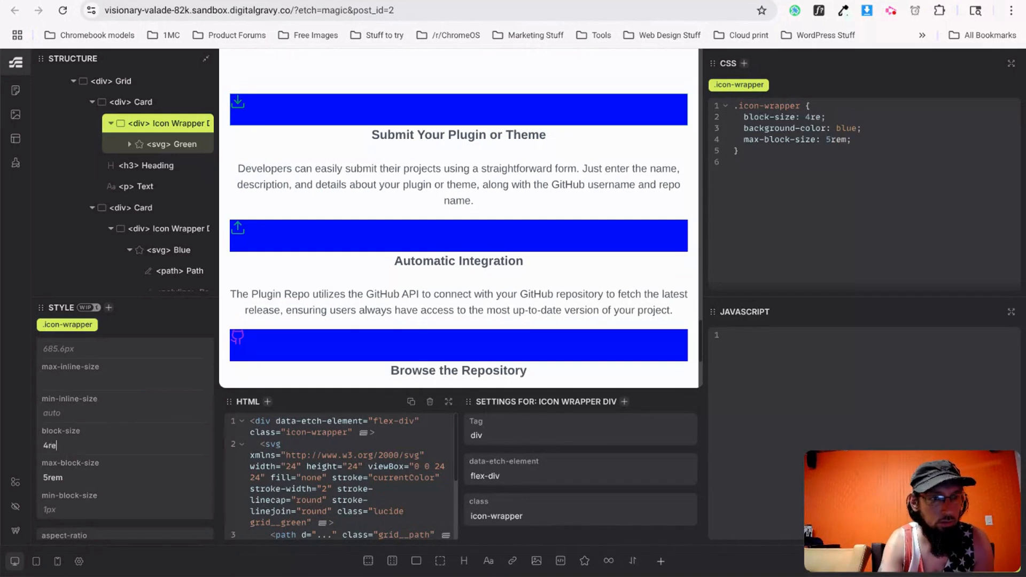
key("BackSpace")
key("BackSpace")
key("BackSpace")
key("BackSpace")
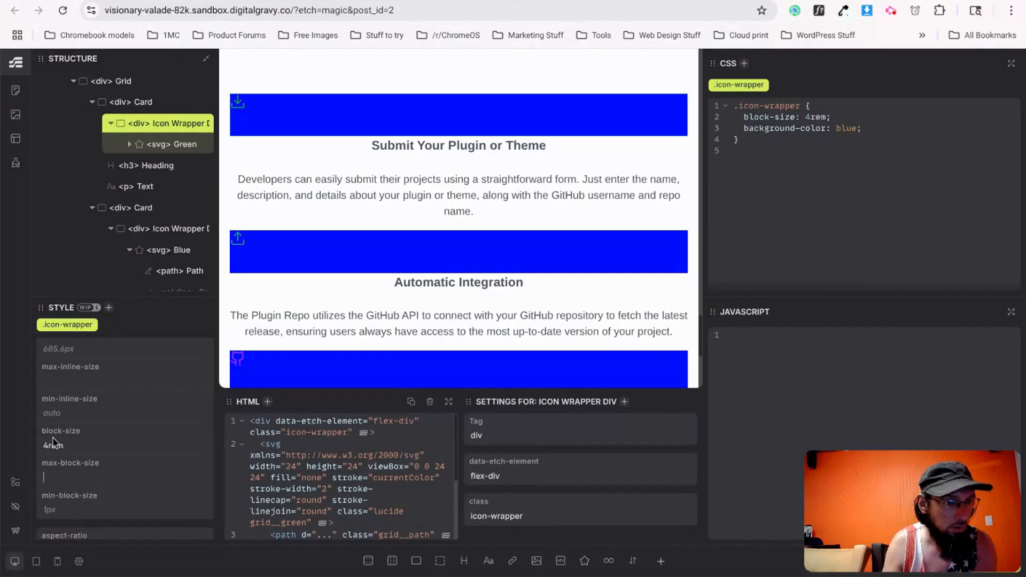
scroll(74, 470, "up", 1)
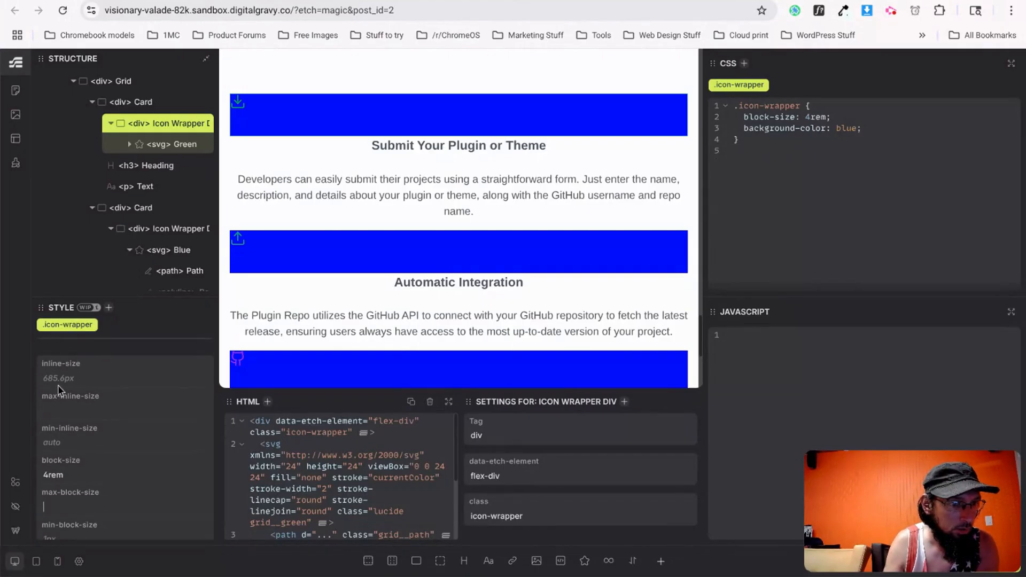
type("4rem")
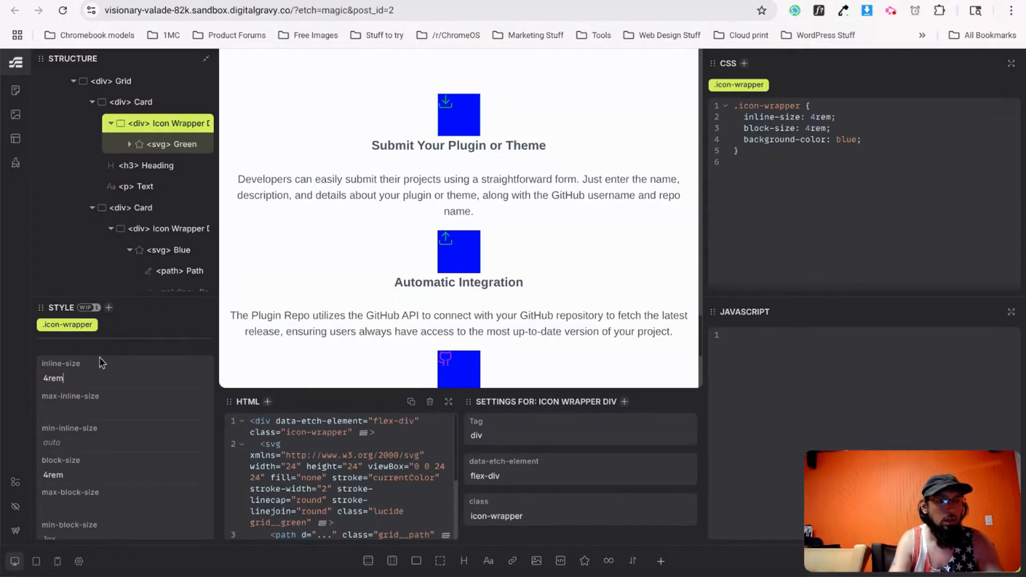
scroll(94, 366, "up", 2)
Set align-items and justify-content to center on .icon-wrapper.
left_click(54, 356)
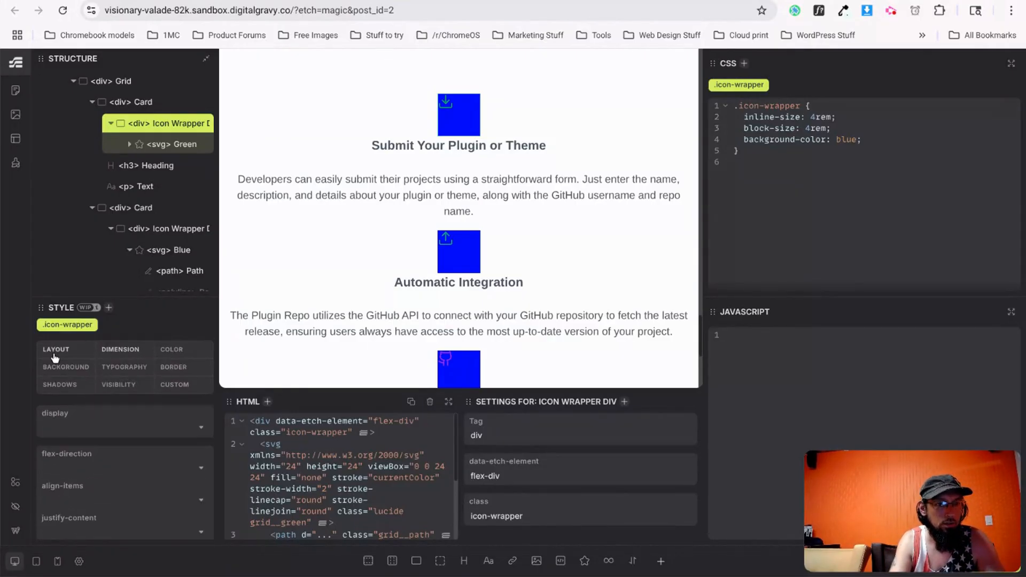
left_click(71, 499)
left_click(63, 446)
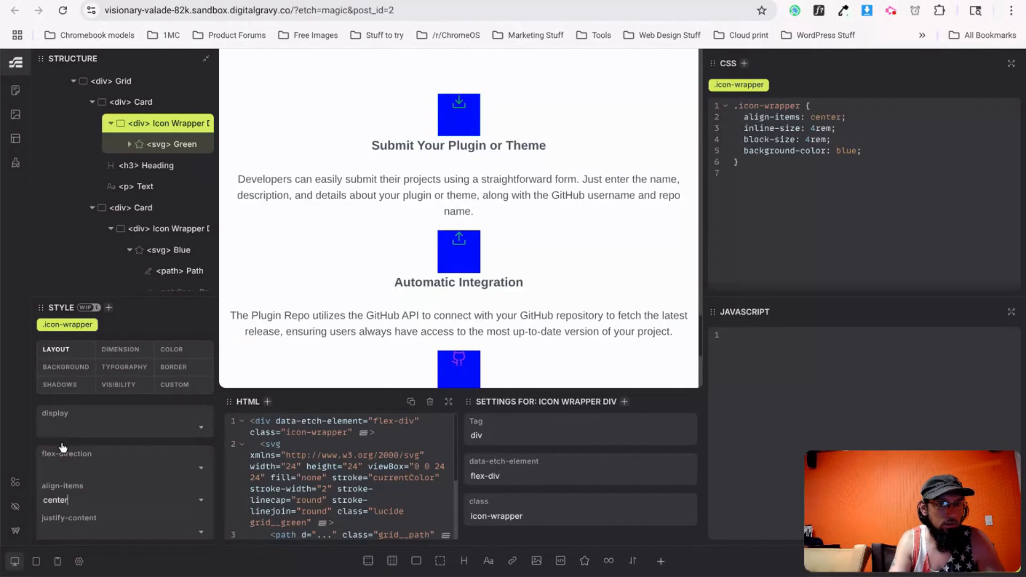
left_click(79, 517)
left_click(71, 443)
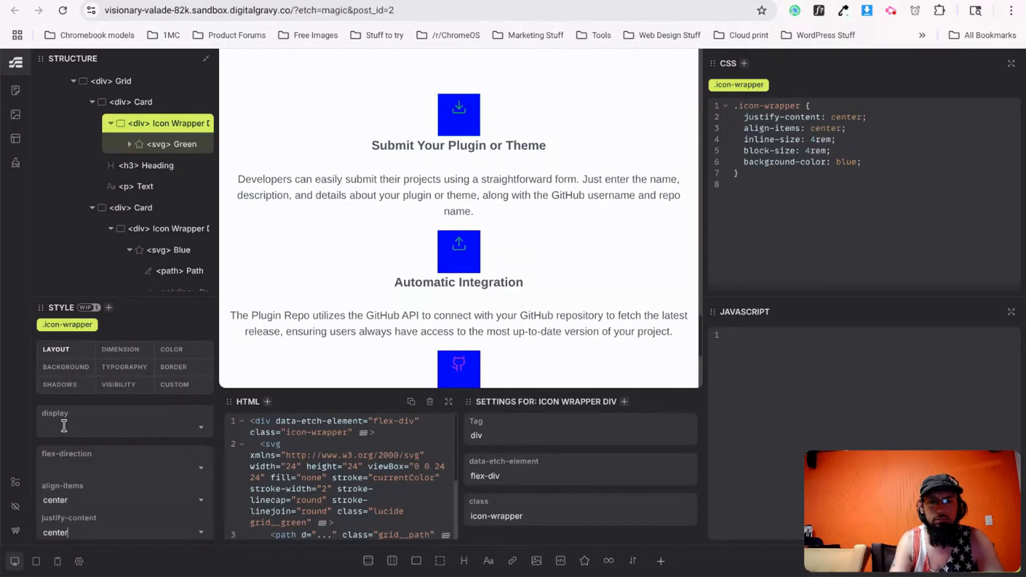
Inspect the green icon's svg, then return to styling the icon wrapper.
left_click(157, 150)
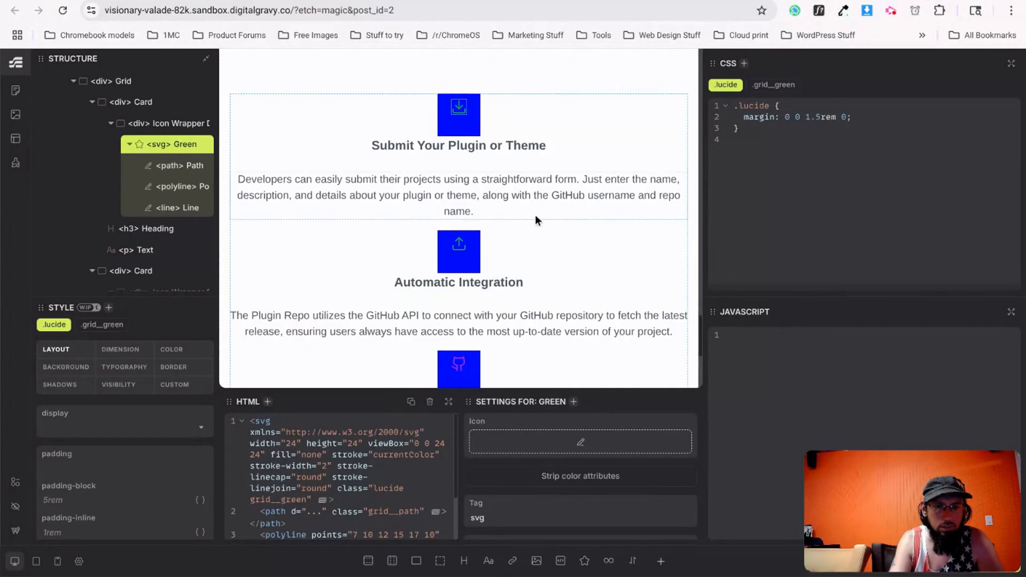
scroll(535, 216, "down", 5)
scroll(481, 273, "up", 2)
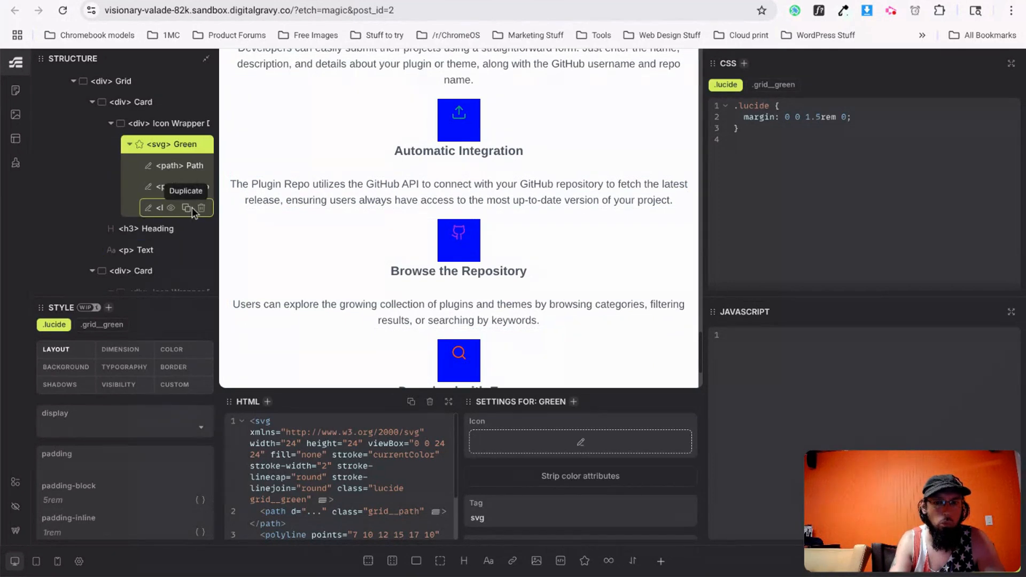
scroll(186, 230, "down", 3)
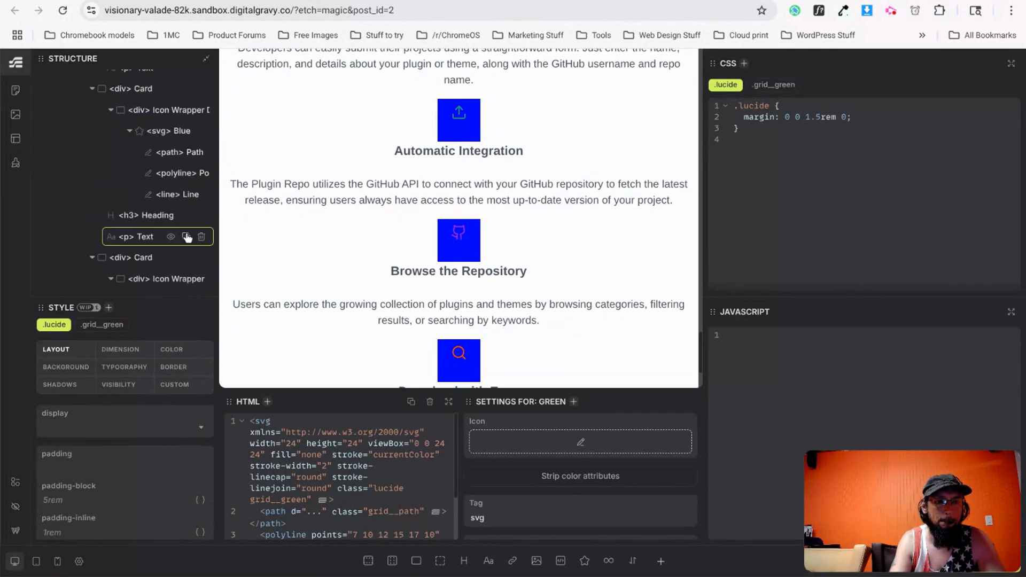
scroll(187, 237, "down", 3)
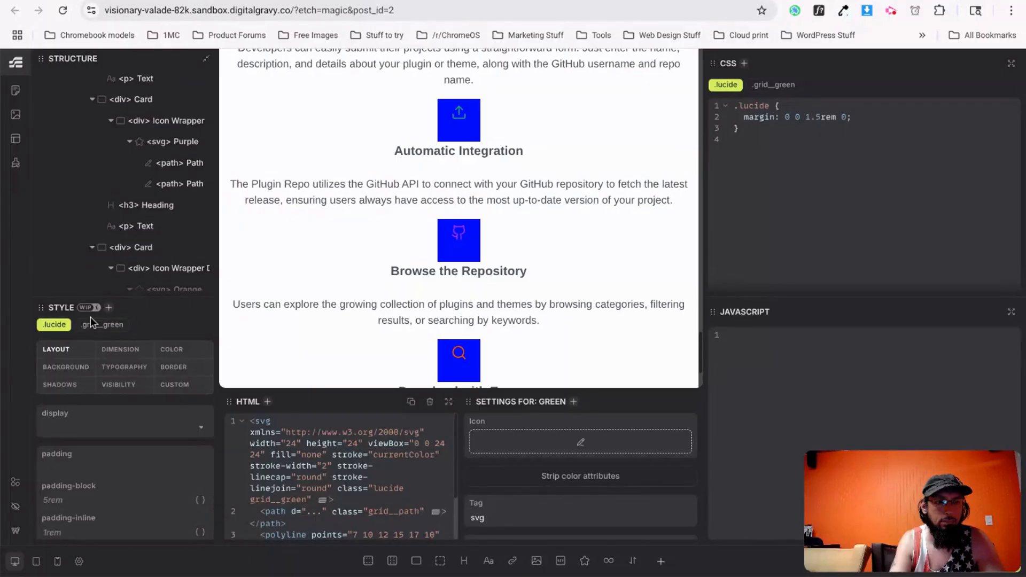
left_click(448, 138)
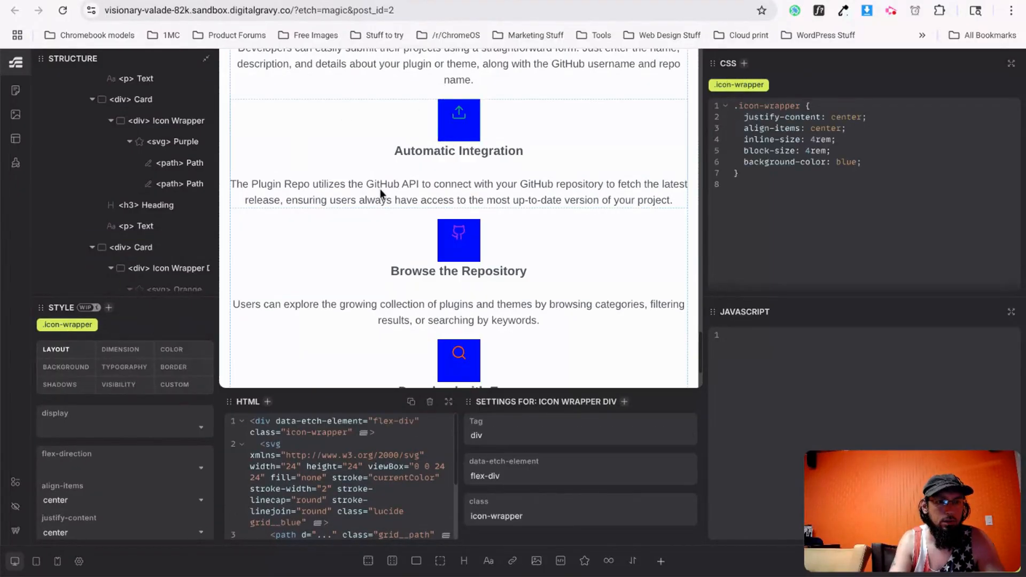
Give .icon-wrapper a 50% border radius.
left_click(179, 368)
scroll(123, 494, "down", 4)
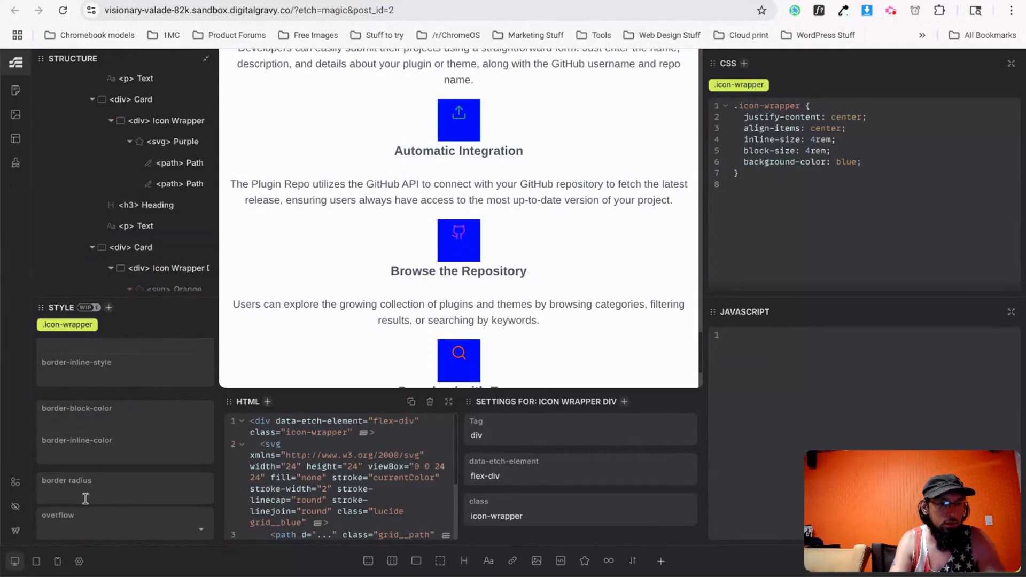
type("50%")
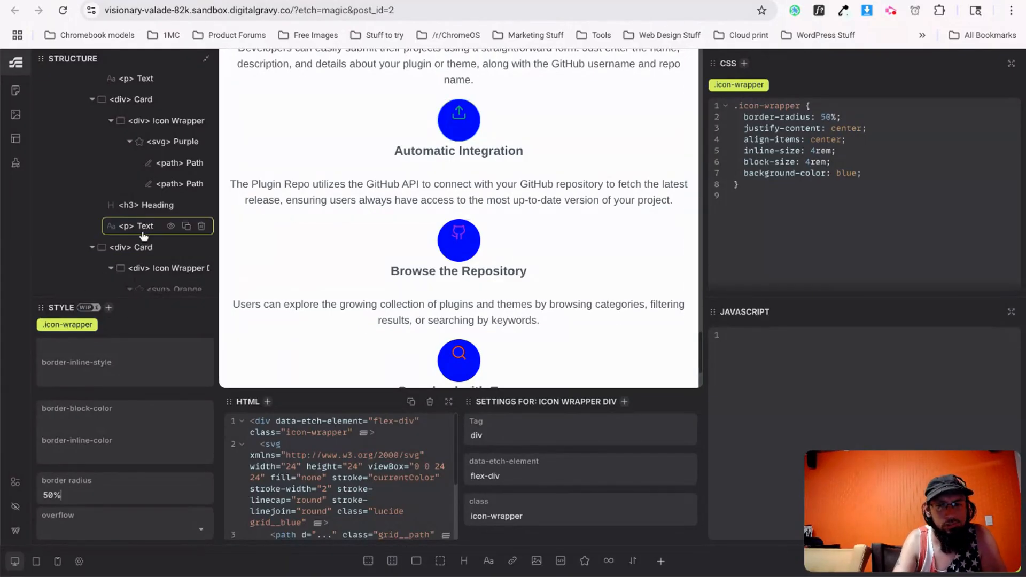
scroll(143, 235, "up", 1)
scroll(135, 407, "up", 5)
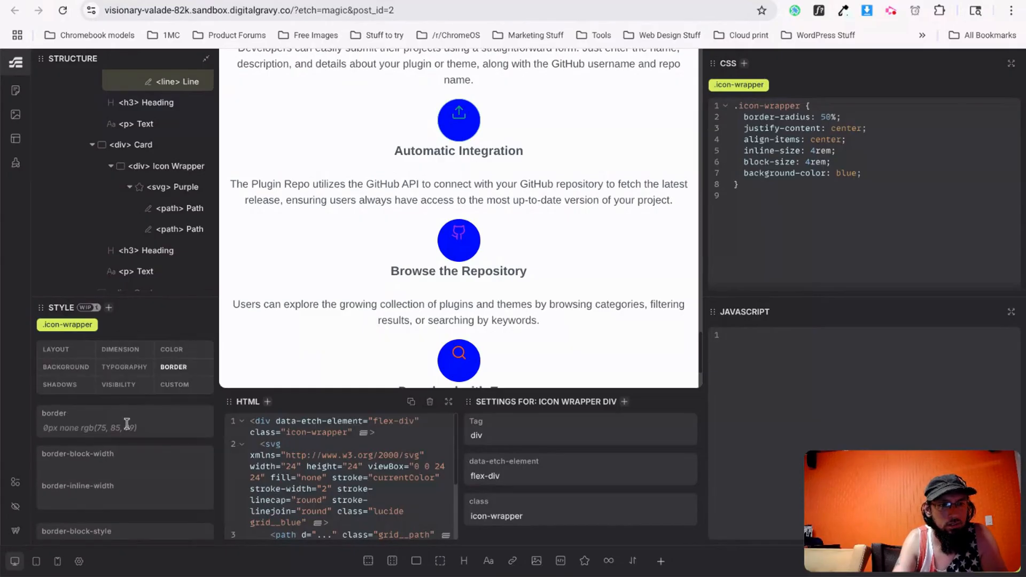
Set the icon wrapper's display to flex.
left_click(70, 351)
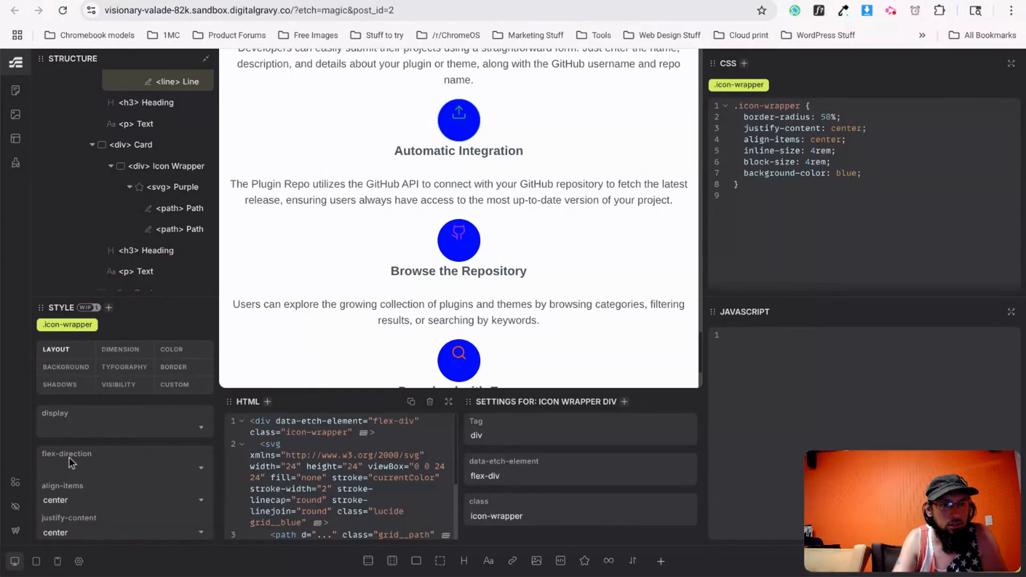
left_click(82, 430)
left_click(70, 515)
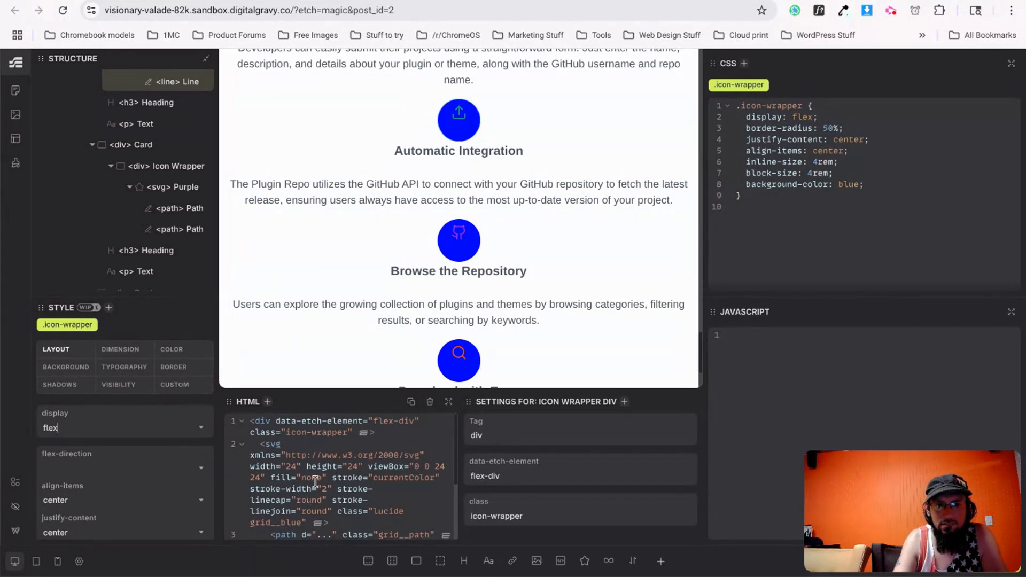
Cut the 0 0 1.5rem 0 bottom margin out of the .lucide icon rule.
left_click(157, 192)
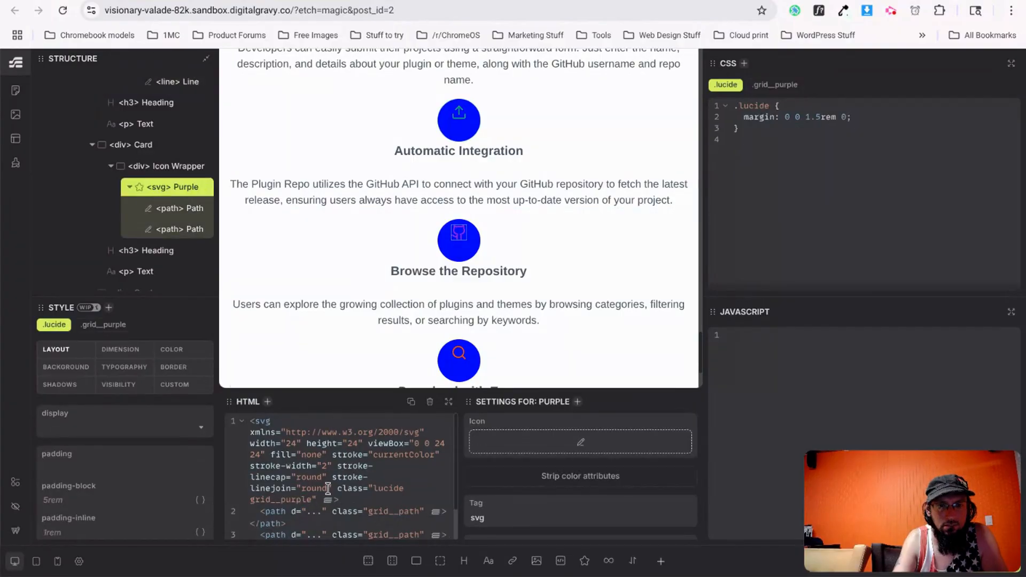
left_click_drag(828, 114, 748, 121)
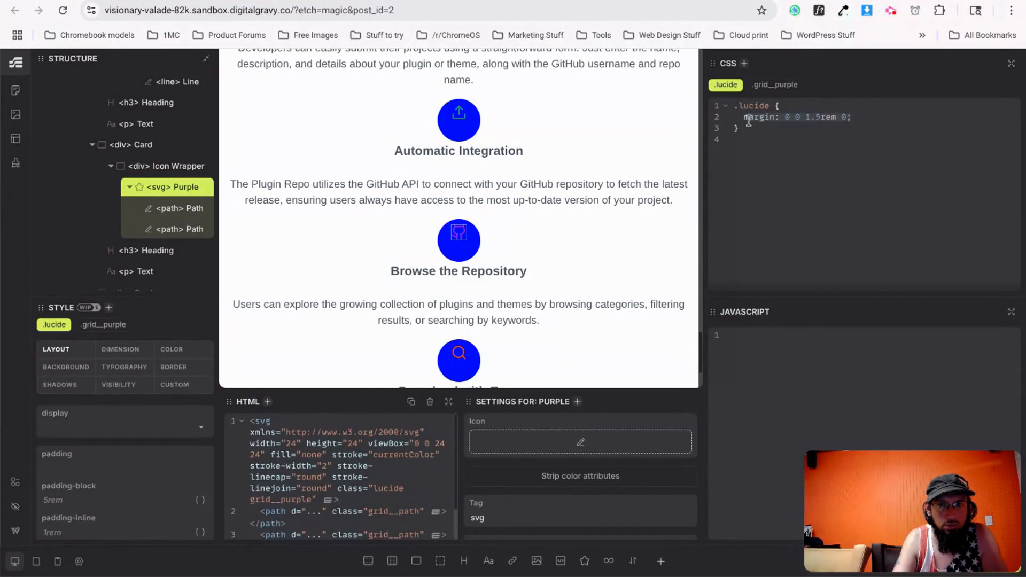
key("BackSpace")
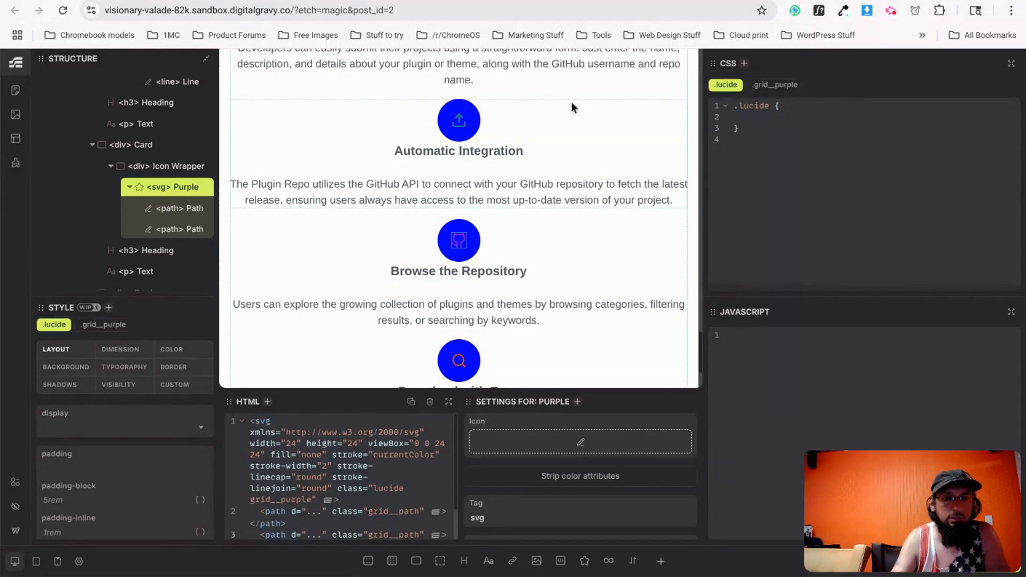
key("ctrl+z")
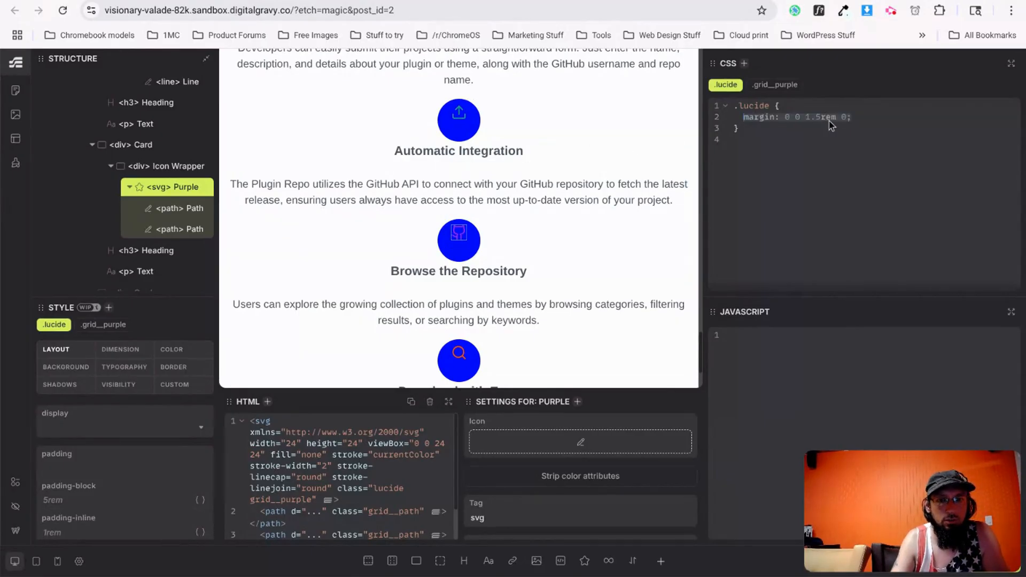
key("ctrl+x")
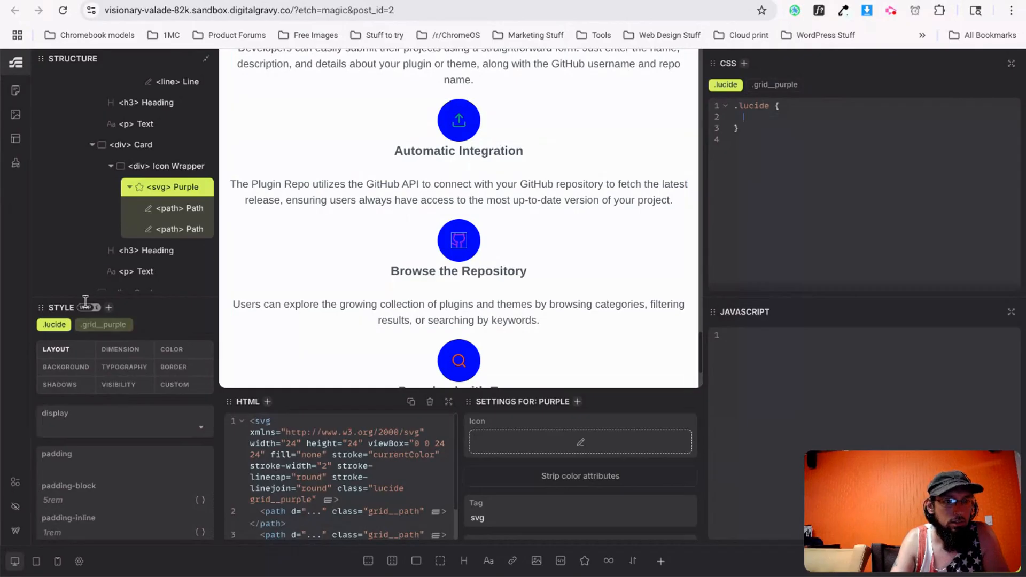
Paste the margin into the icon wrapper and delete background-color: blue from .icon-wrapper.
left_click(170, 166)
left_click(171, 166)
left_click(156, 167)
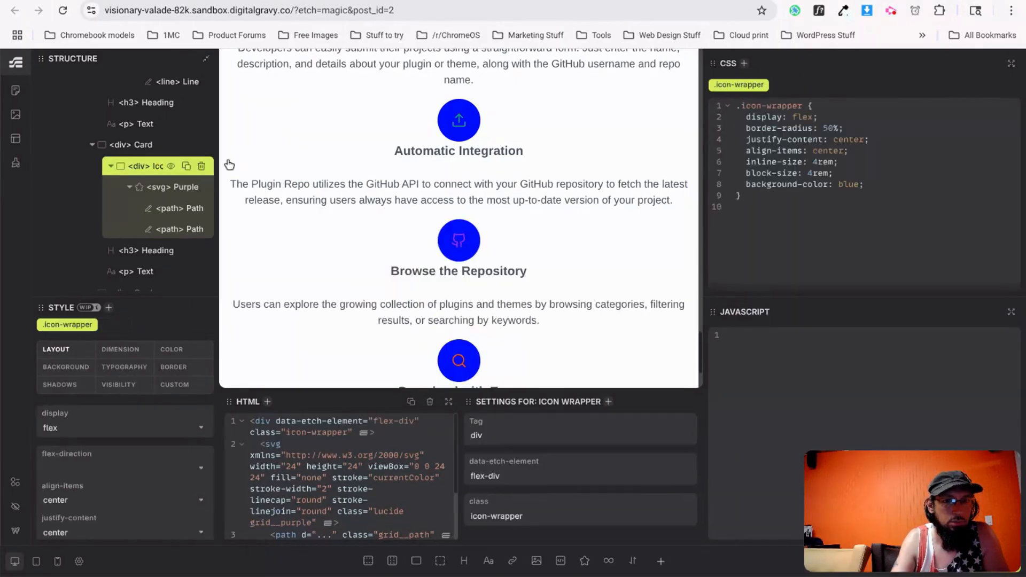
key("ctrl+v")
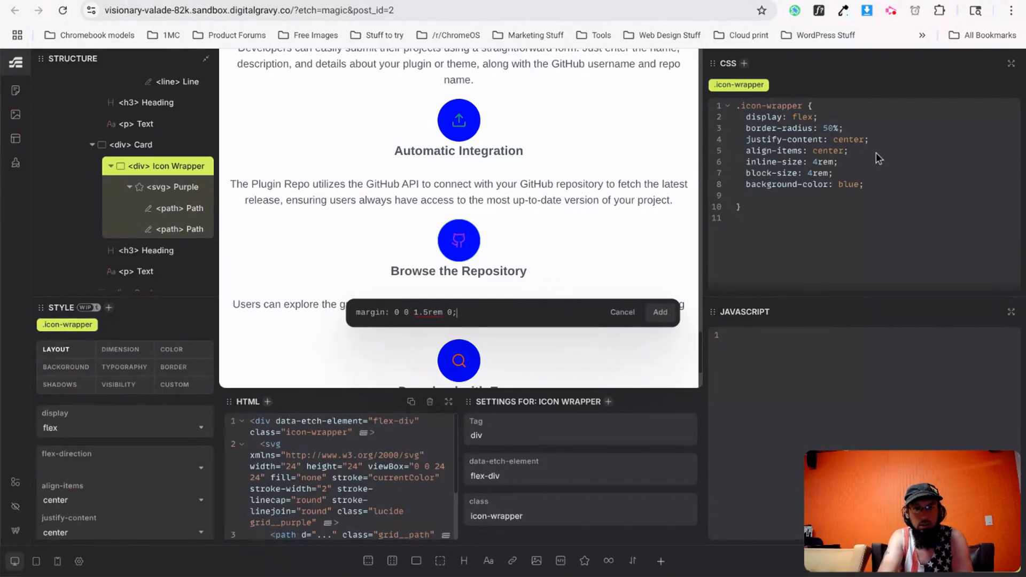
left_click_drag(871, 185, 745, 187)
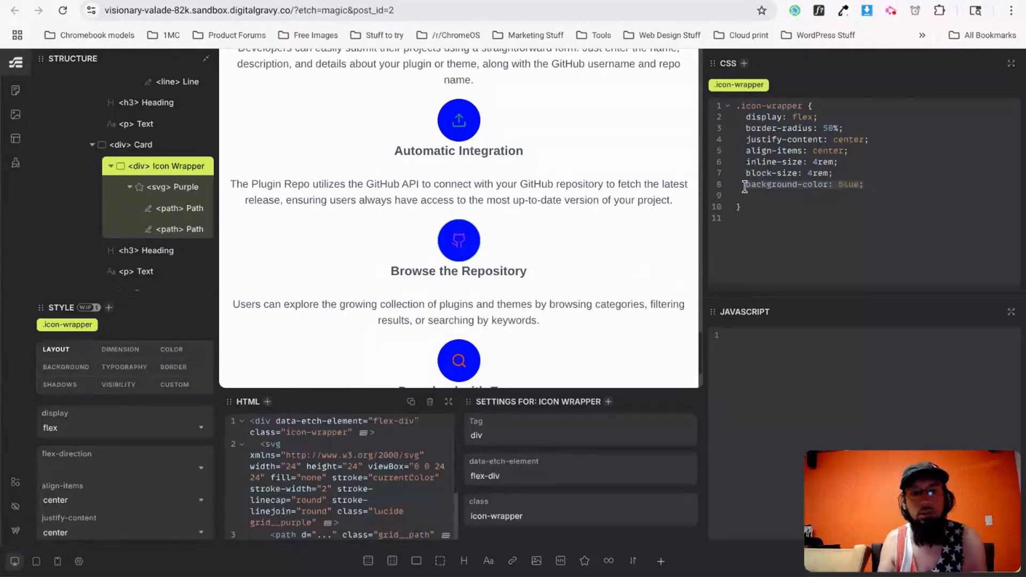
key("BackSpace")
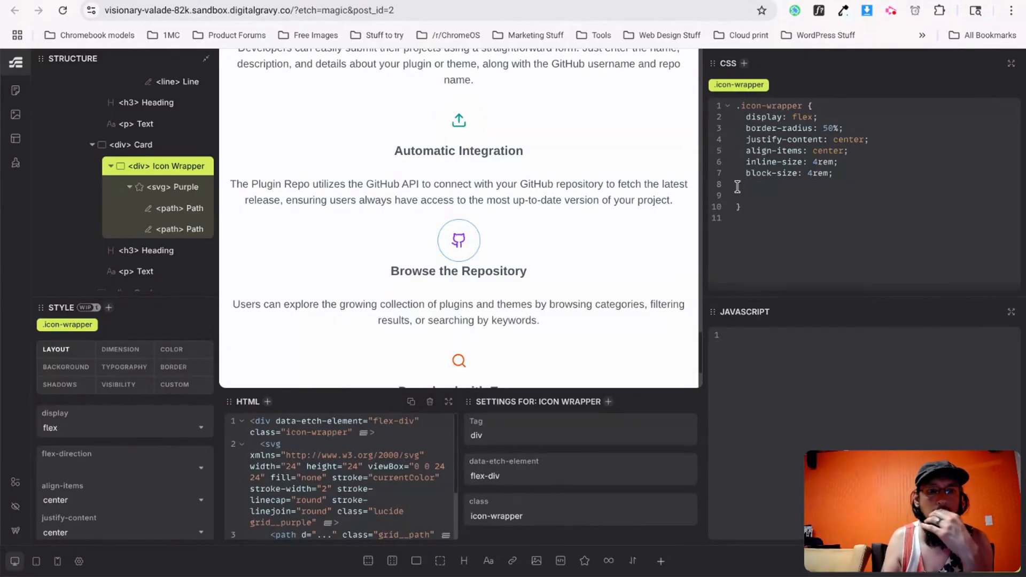
Add the wrapper__blue class to the blue icon's wrapper.
left_click(534, 250)
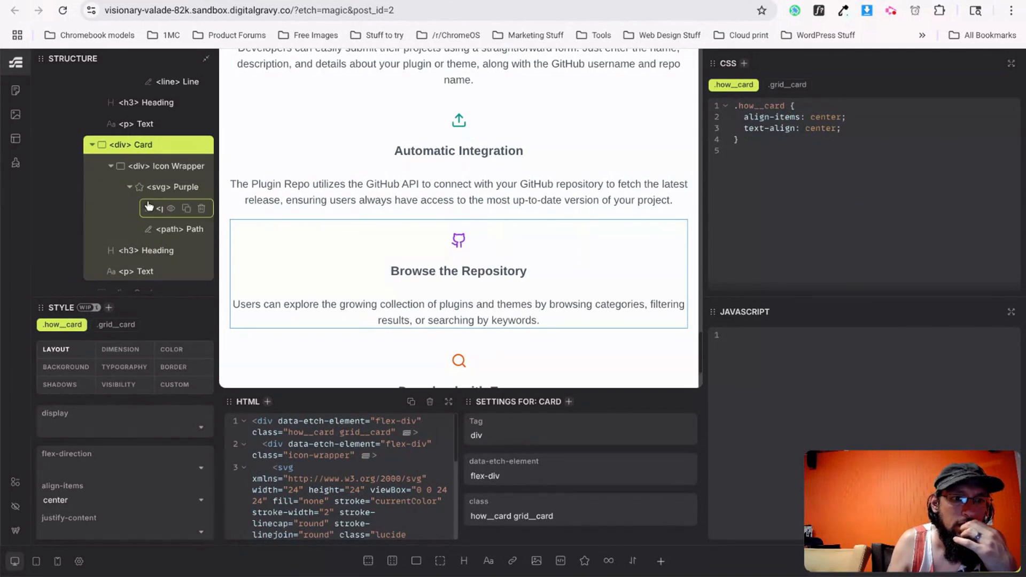
scroll(152, 213, "up", 1)
scroll(154, 217, "up", 3)
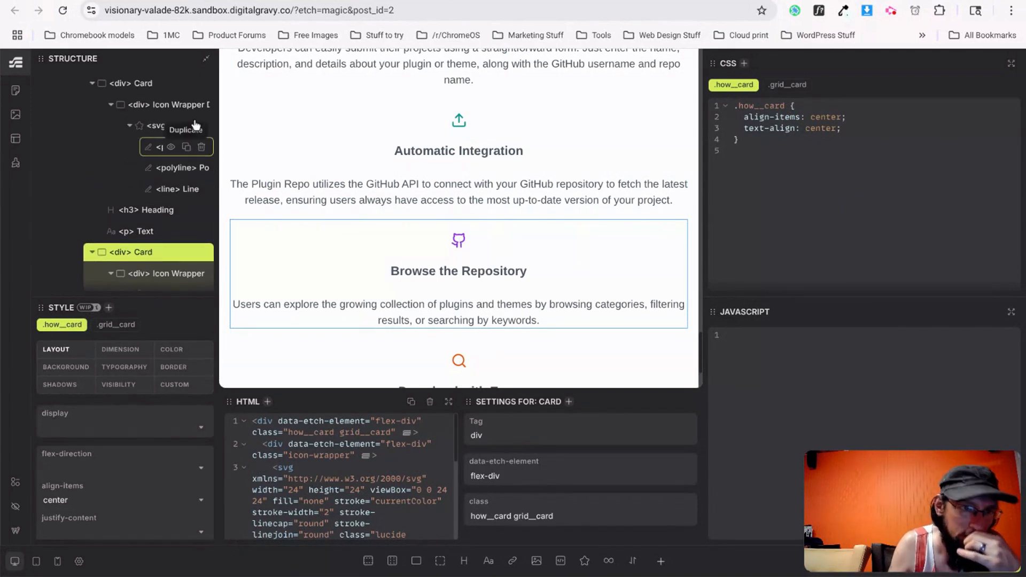
left_click(158, 105)
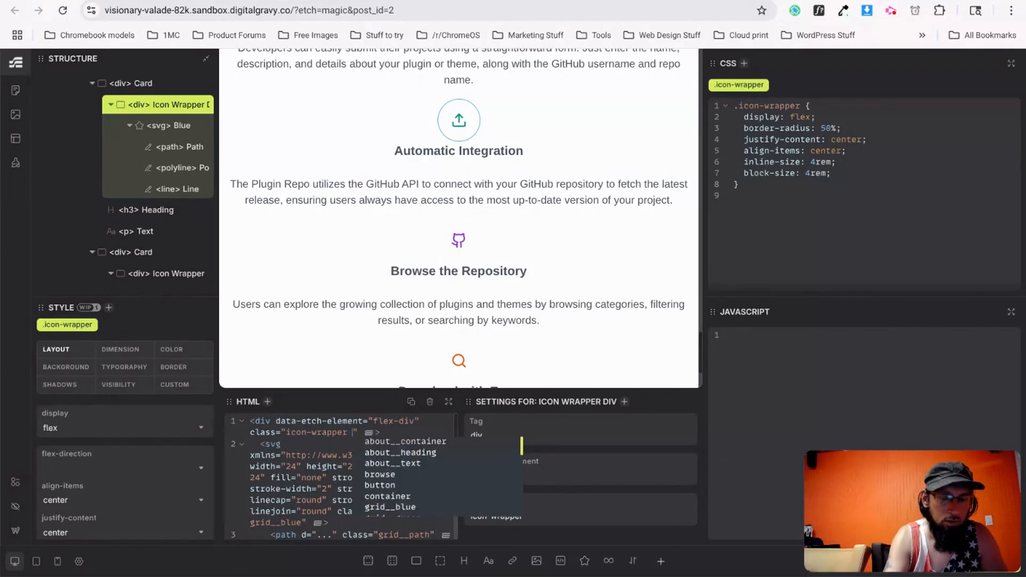
type("wrapper")
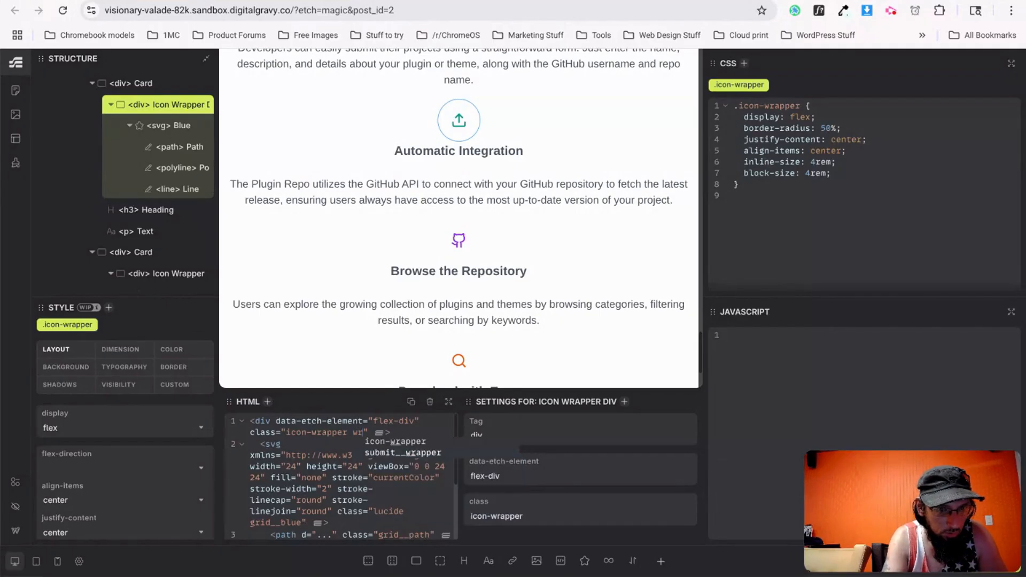
key("Escape")
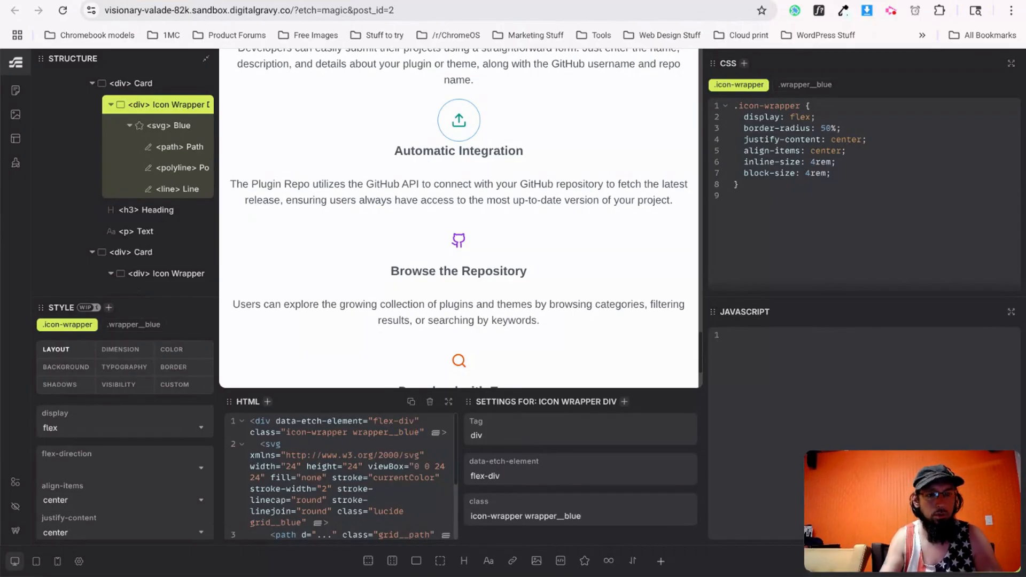
Add the wrapper__purple class to the purple icon's wrapper.
scroll(160, 214, "down", 2)
left_click(160, 203)
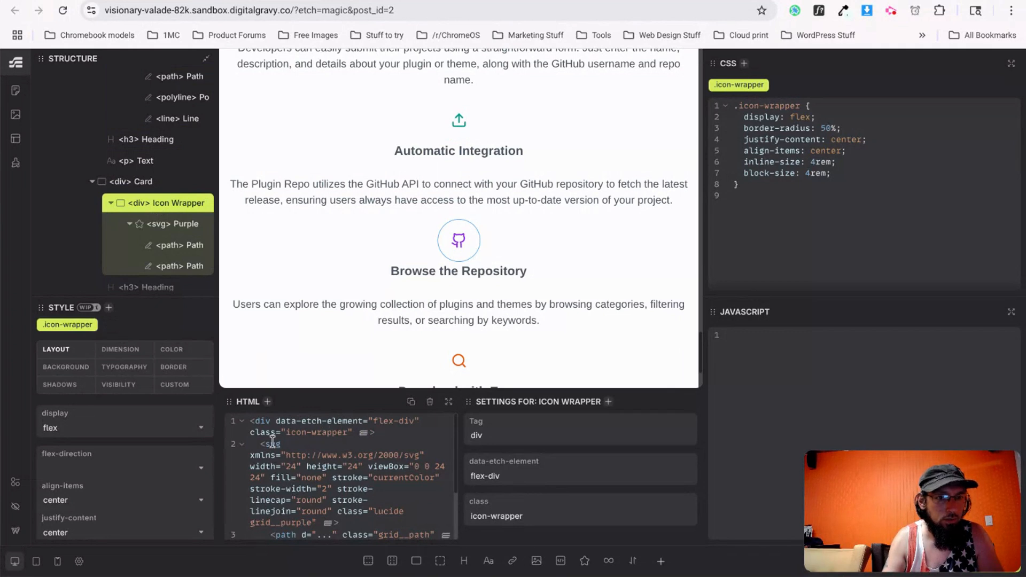
type("wrapper__purp")
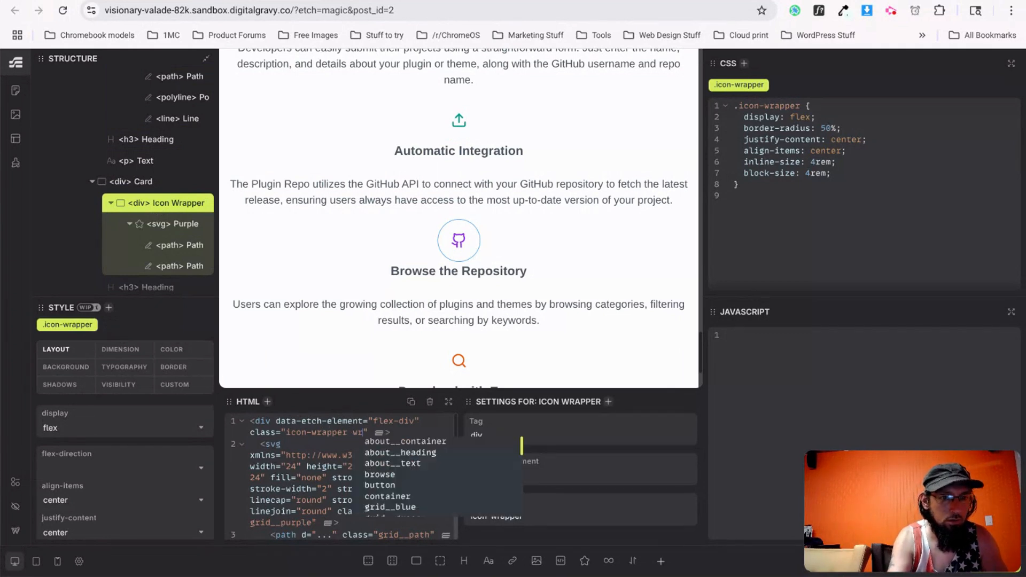
type("le")
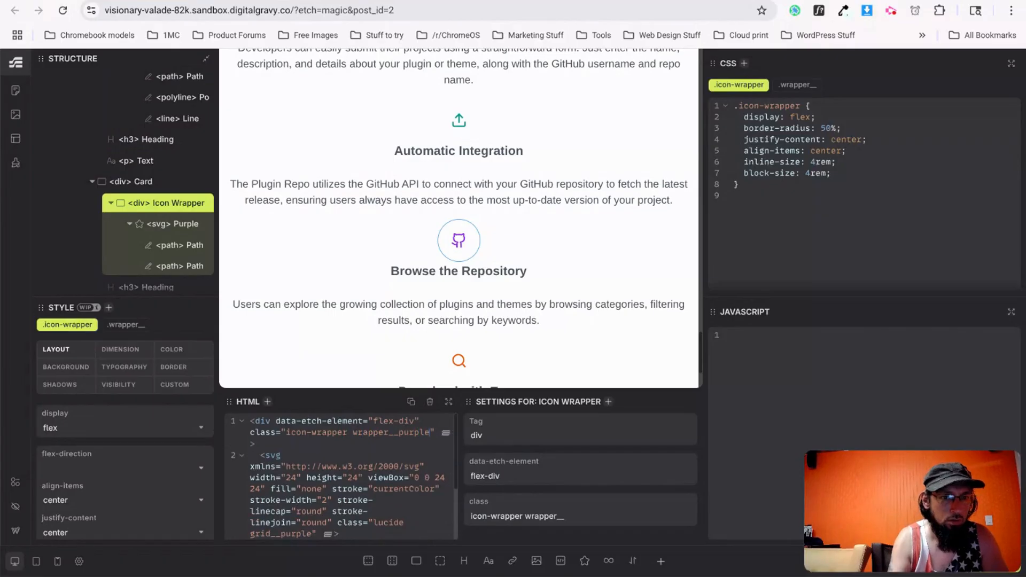
scroll(167, 247, "down", 3)
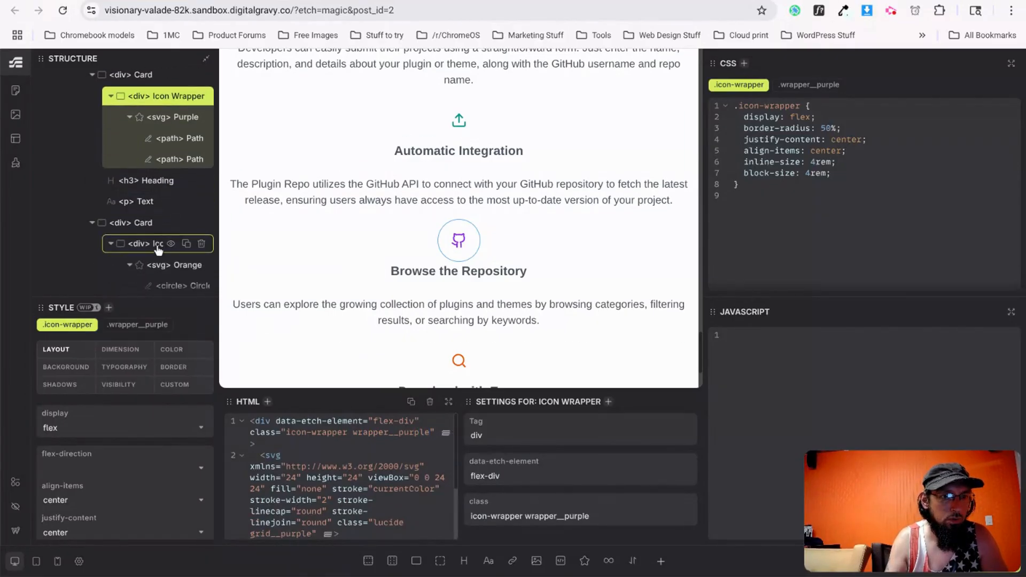
Add the wrapper__orange class to the orange icon's wrapper.
left_click(158, 246)
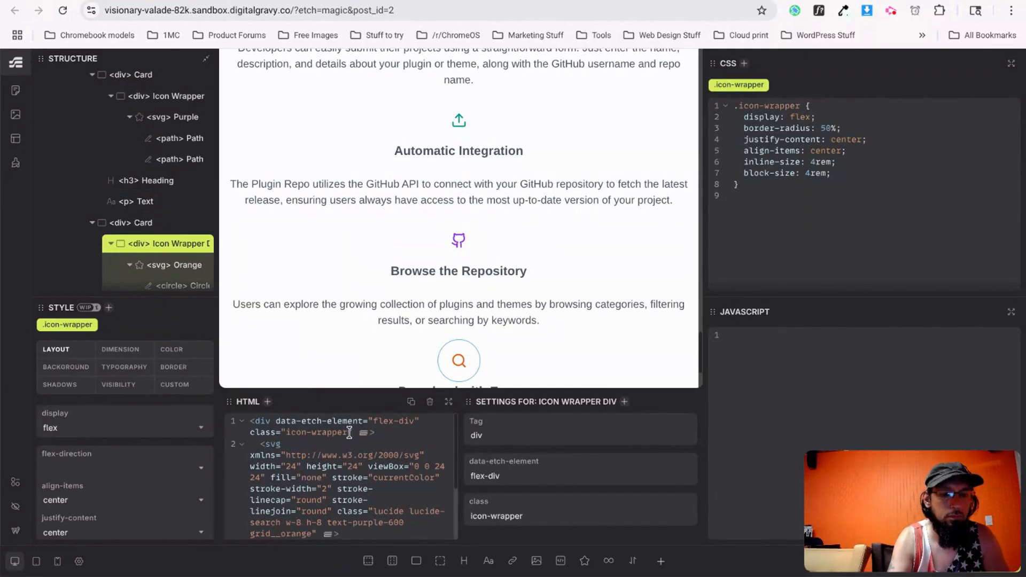
type("wrapper__")
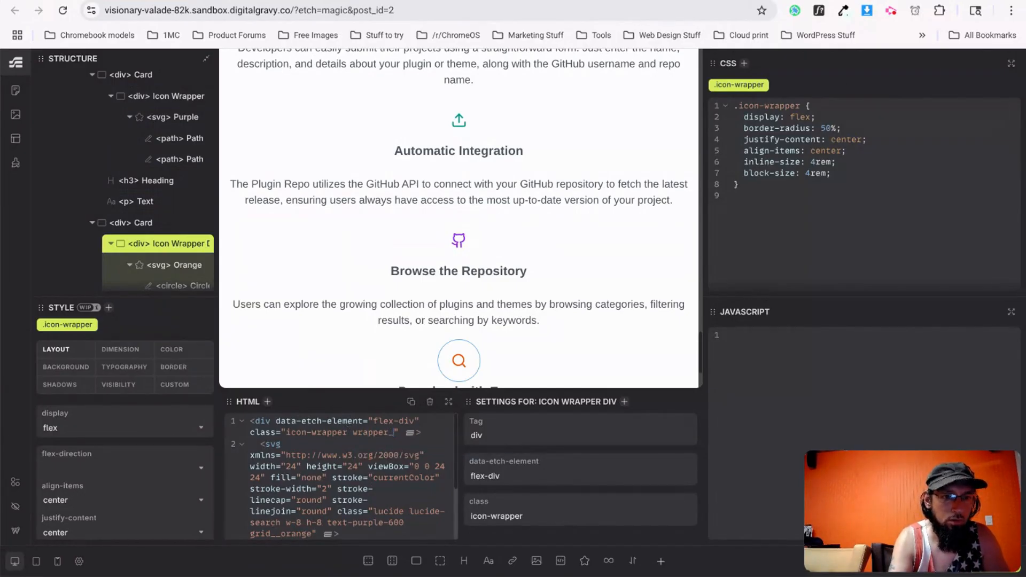
type("orange")
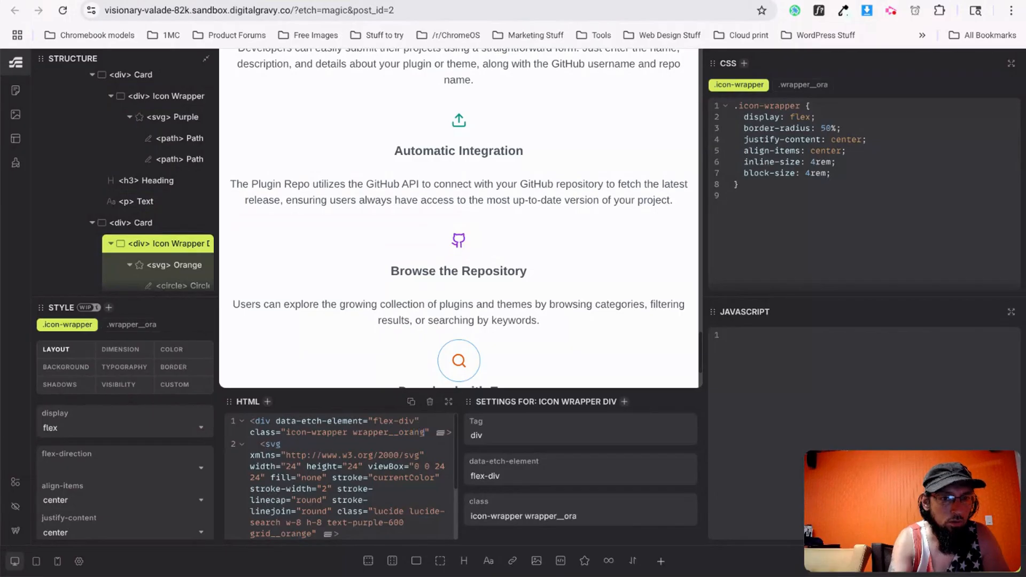
scroll(135, 262, "down", 3)
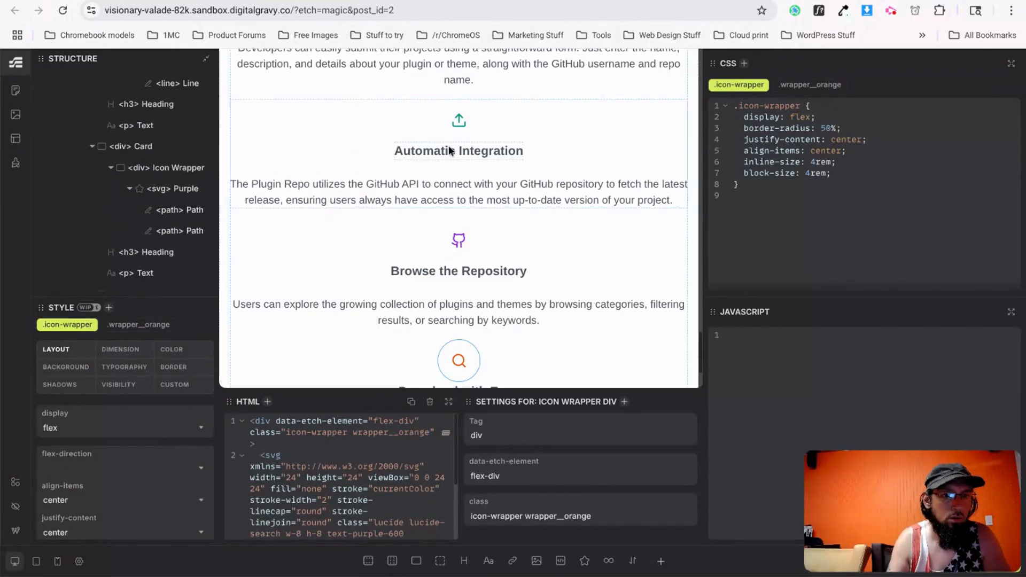
scroll(463, 107, "up", 2)
Add wrapper__green to the green icon wrapper's class list, then return to the v0 design.
left_click(464, 105)
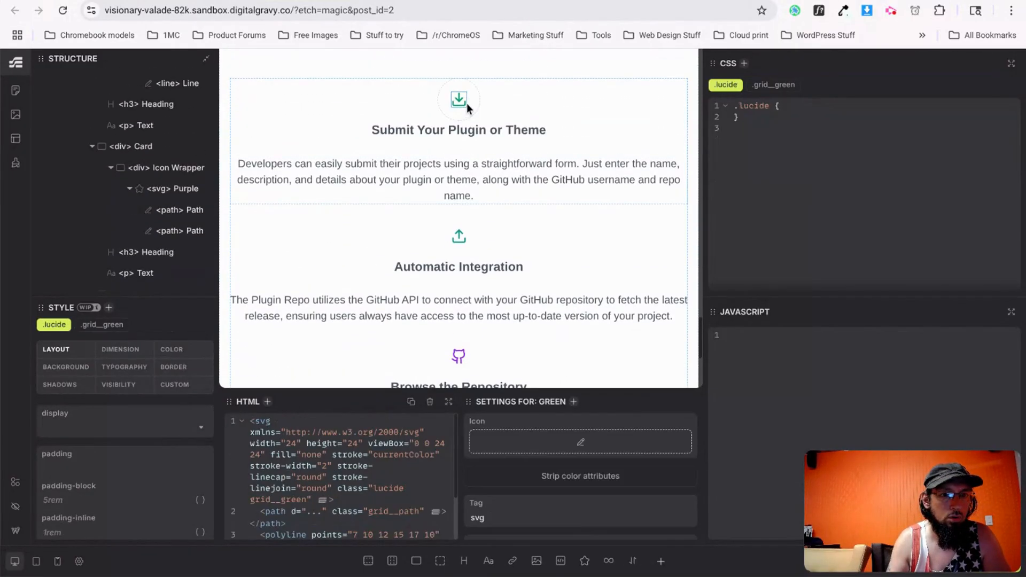
left_click(470, 101)
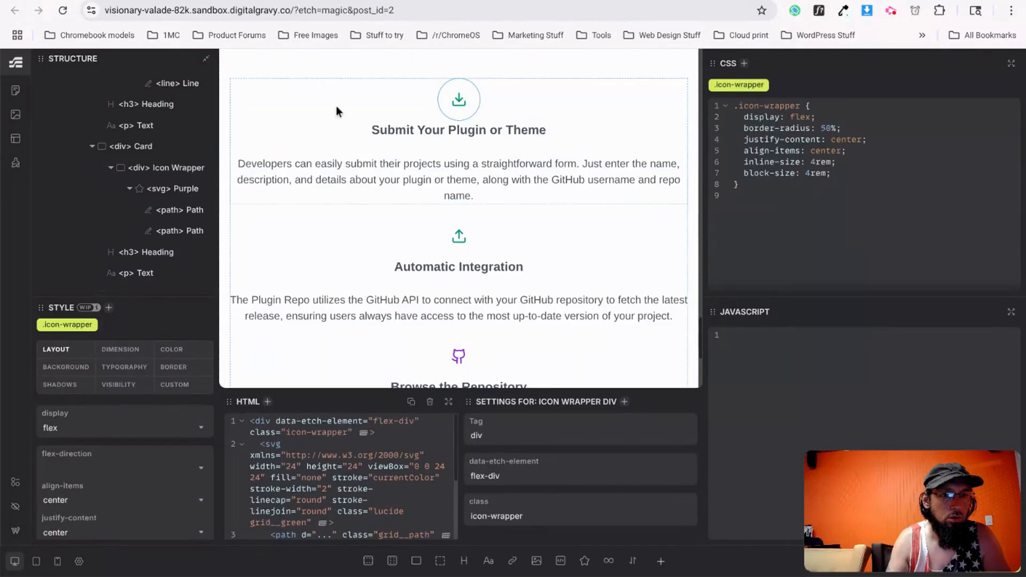
scroll(161, 207, "up", 5)
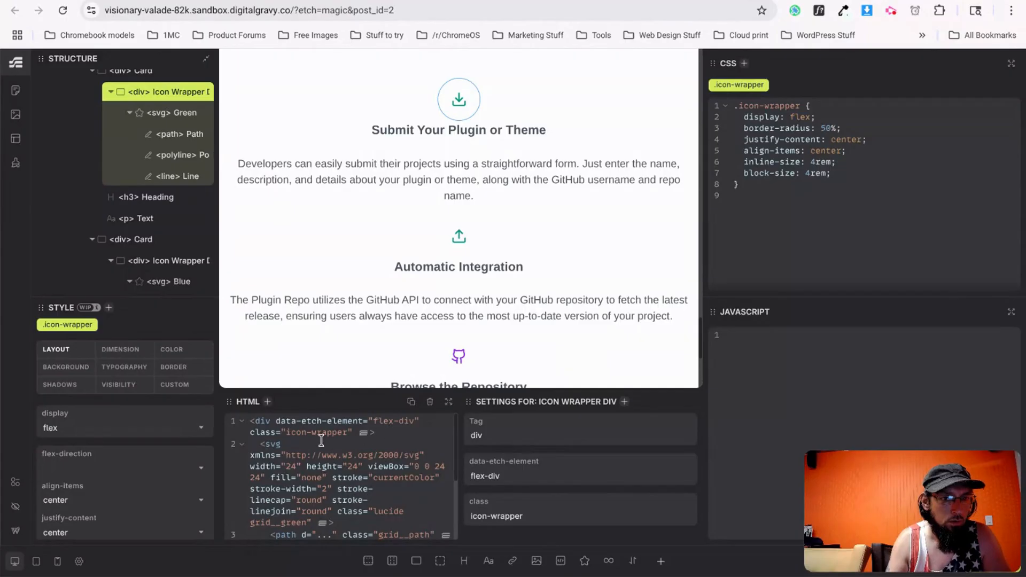
left_click(348, 432)
type("wrapper__")
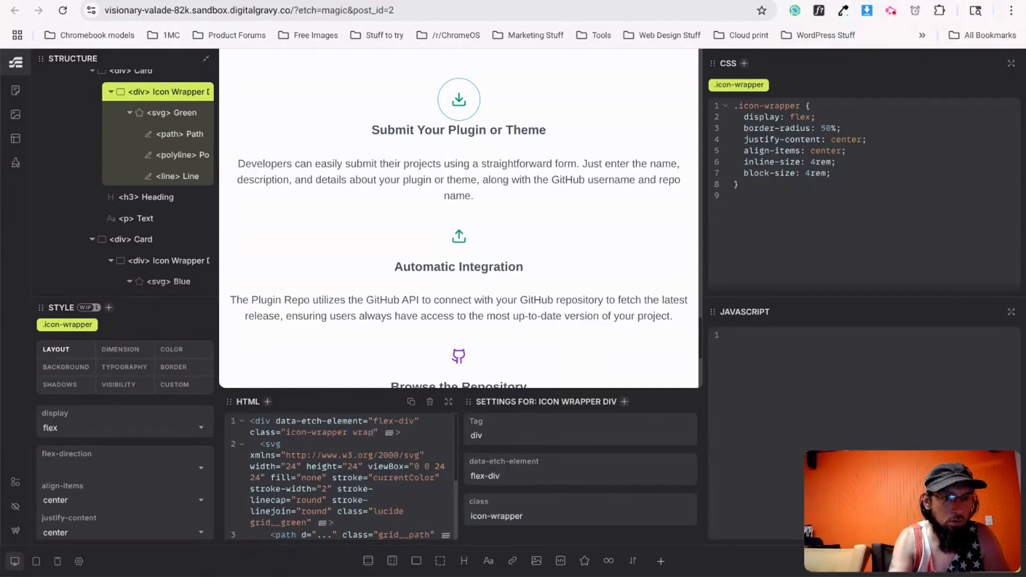
type("green")
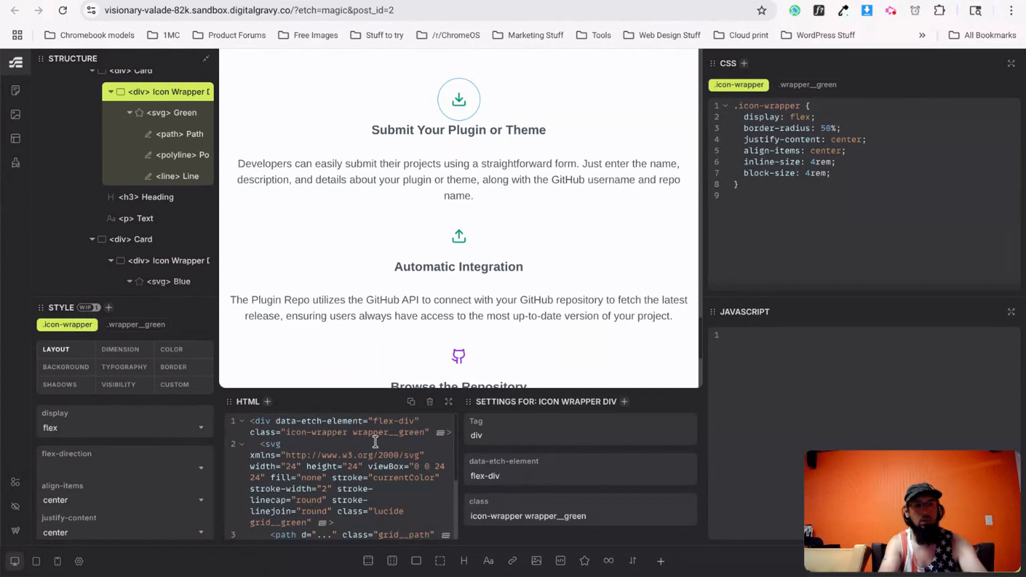
key("ctrl+Tab")
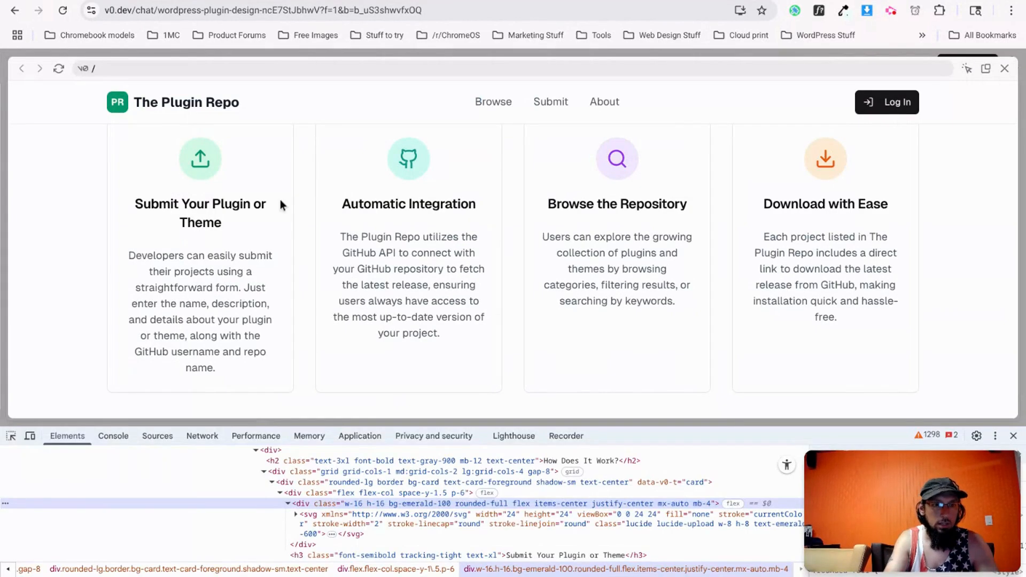
Copy the first card's green icon colour #d1fae5 from v0 into the wrapper__green background.
right_click(213, 160)
left_click(277, 503)
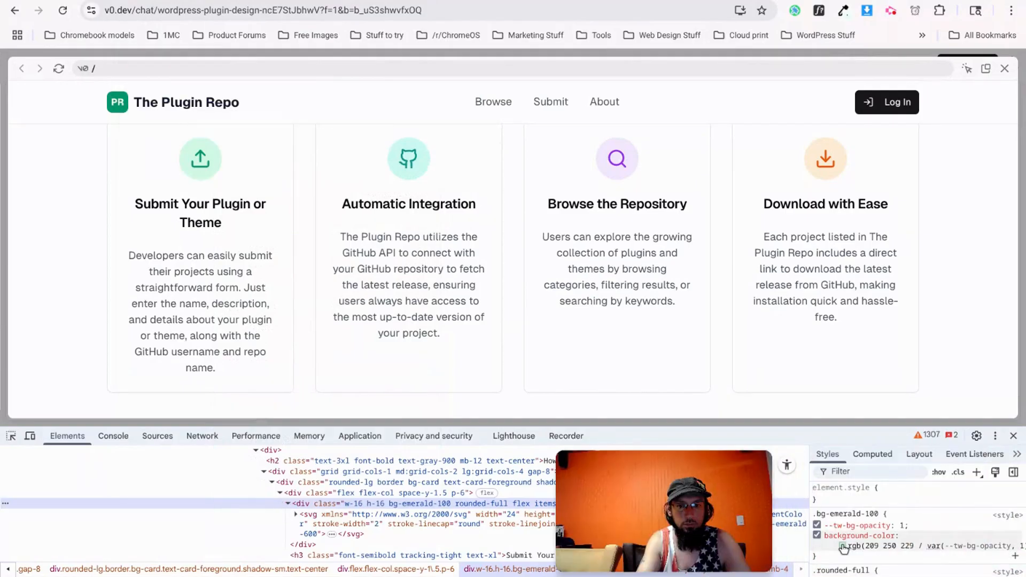
left_click(842, 546)
left_click(987, 568)
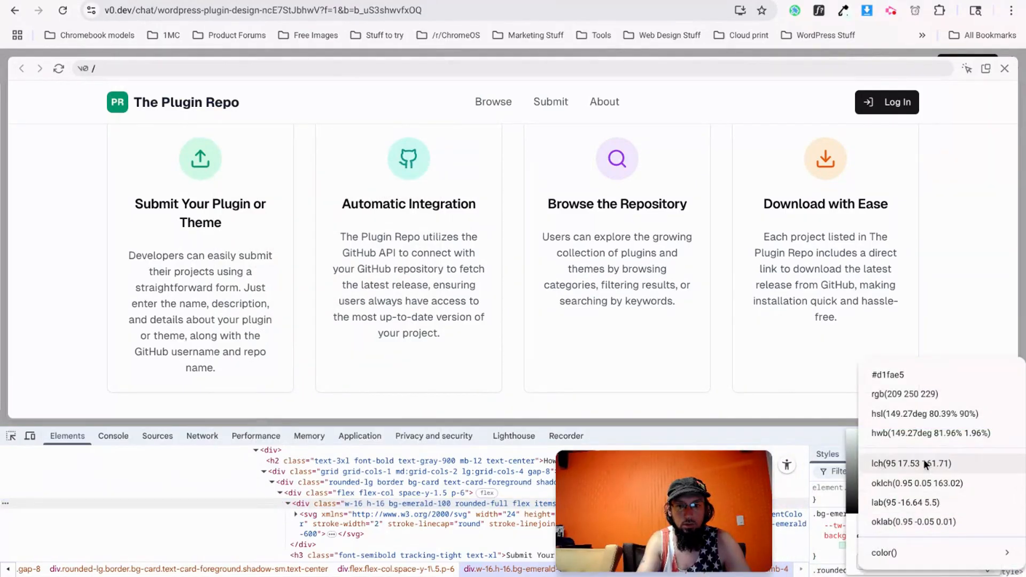
left_click(900, 380)
triple_click(916, 561)
key("ctrl+c")
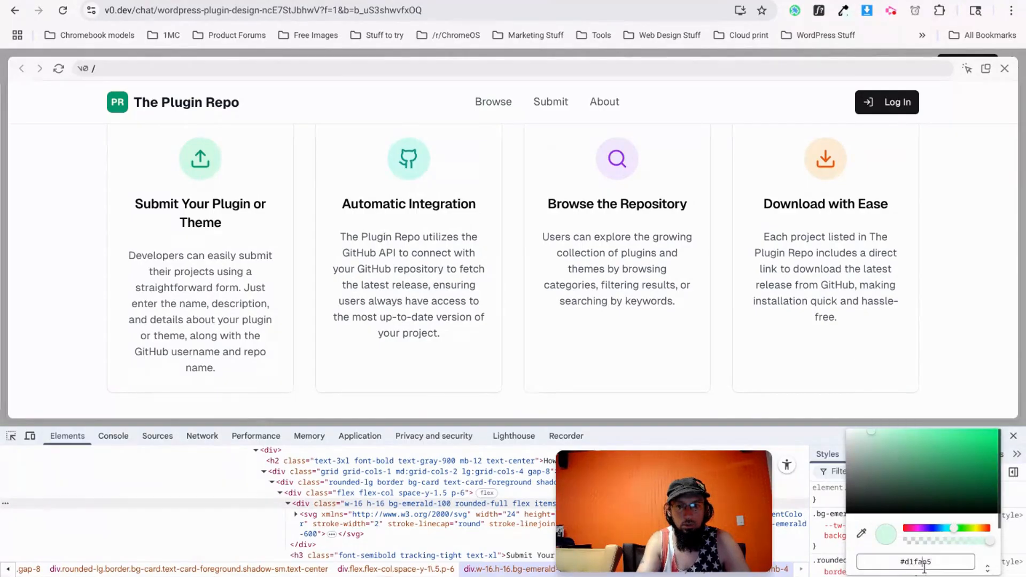
key("alt+Tab")
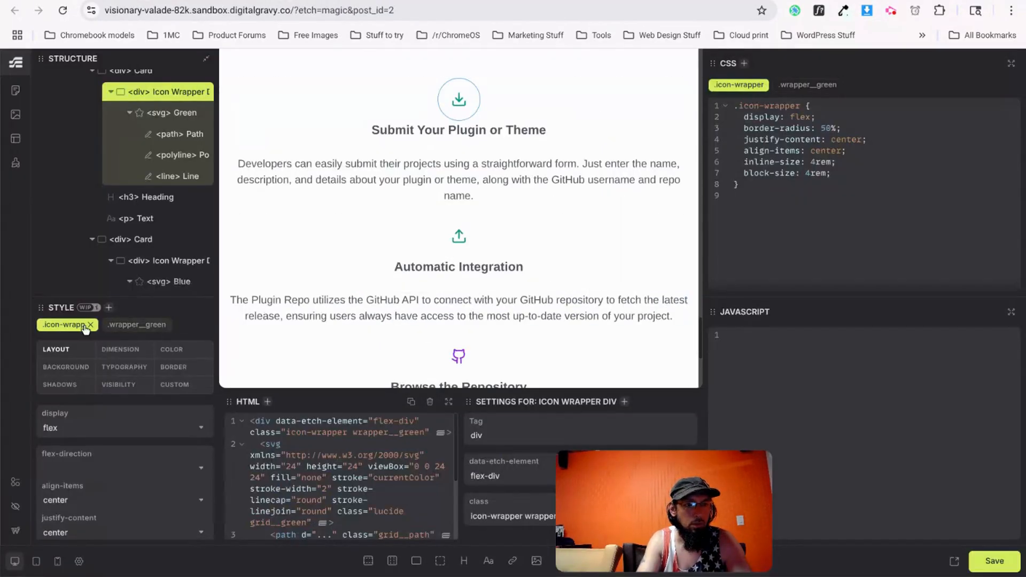
left_click(132, 328)
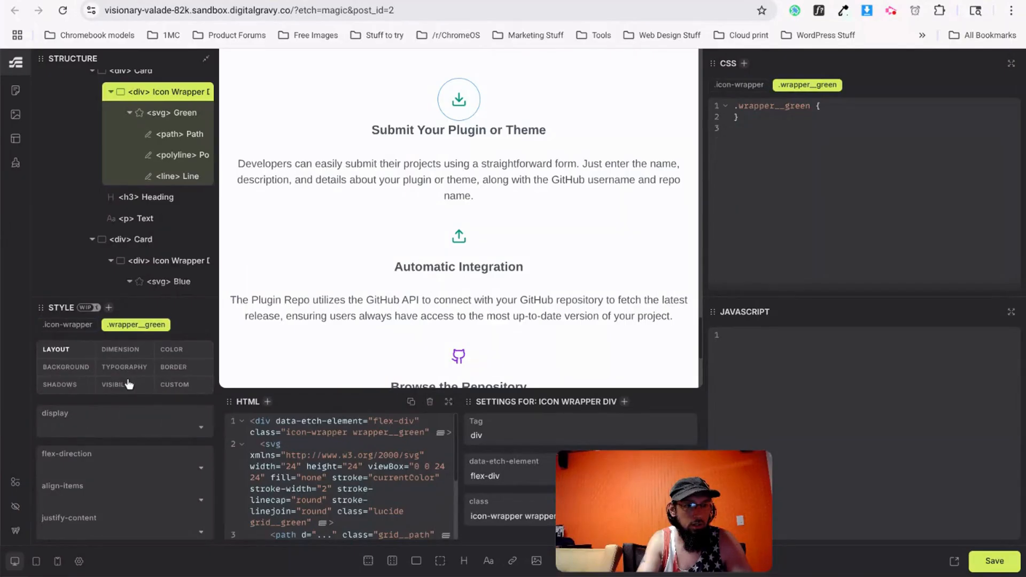
left_click(76, 373)
left_click(96, 426)
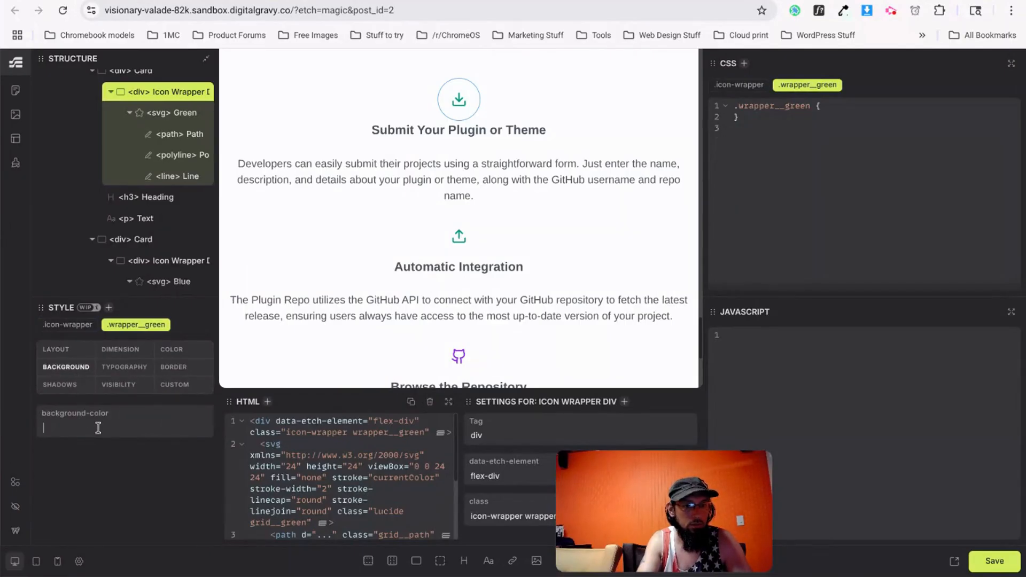
key("ctrl+v")
Copy the GitHub icon's teal #ccfbf1 from v0 into the second card's wrapper__blue background.
key("alt+Tab")
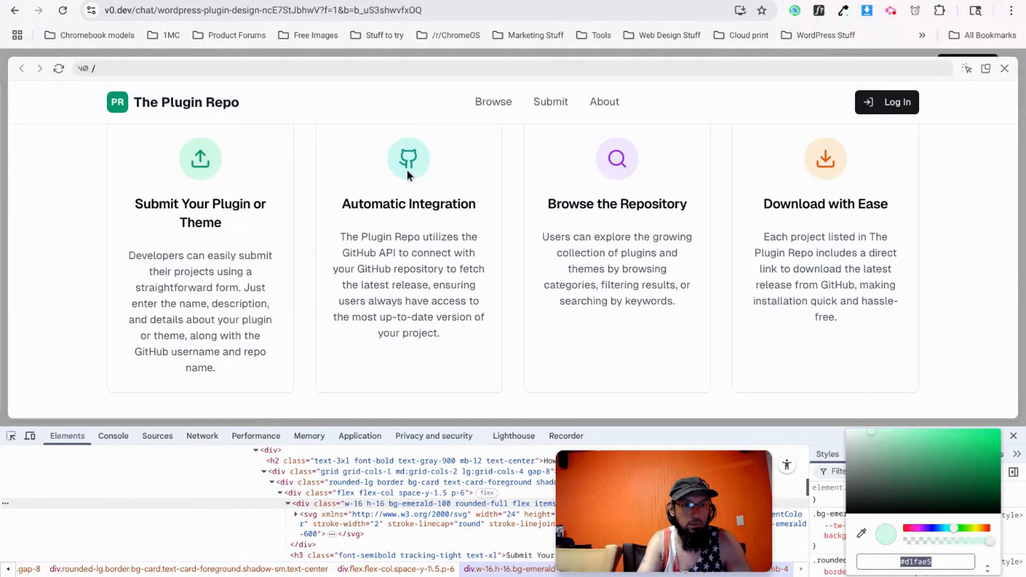
right_click(419, 168)
left_click(498, 507)
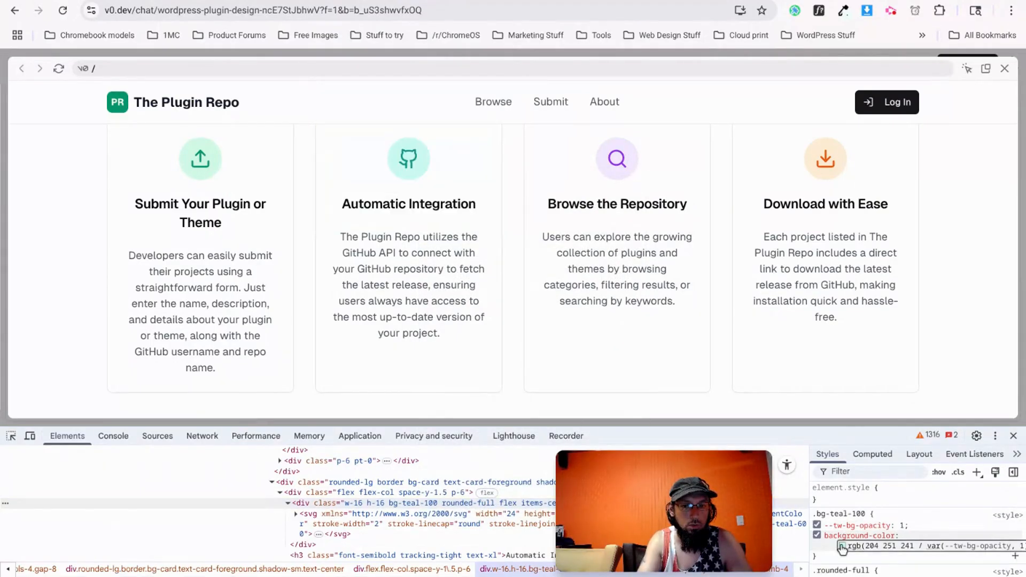
left_click(842, 546)
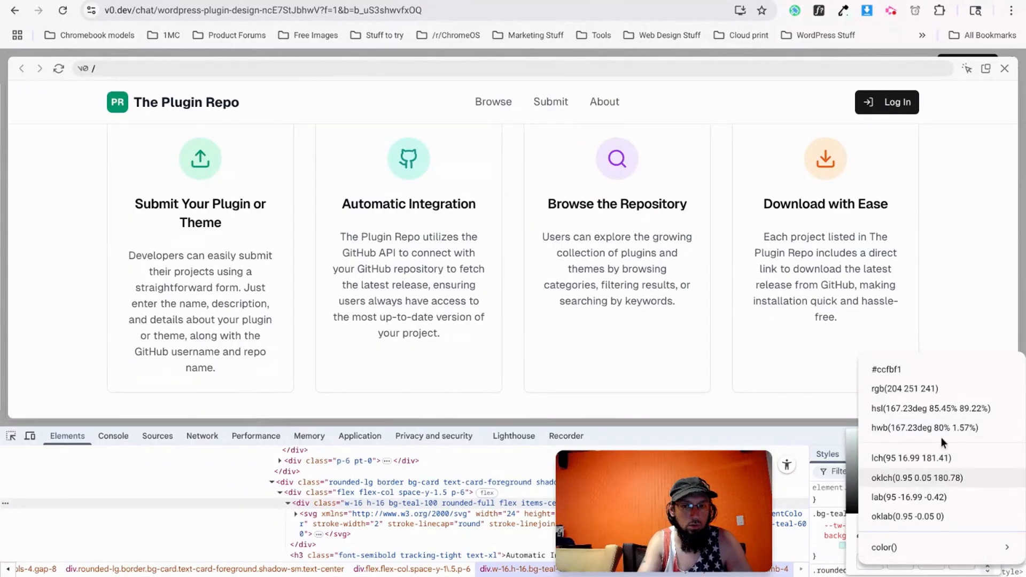
left_click(902, 369)
double_click(934, 561)
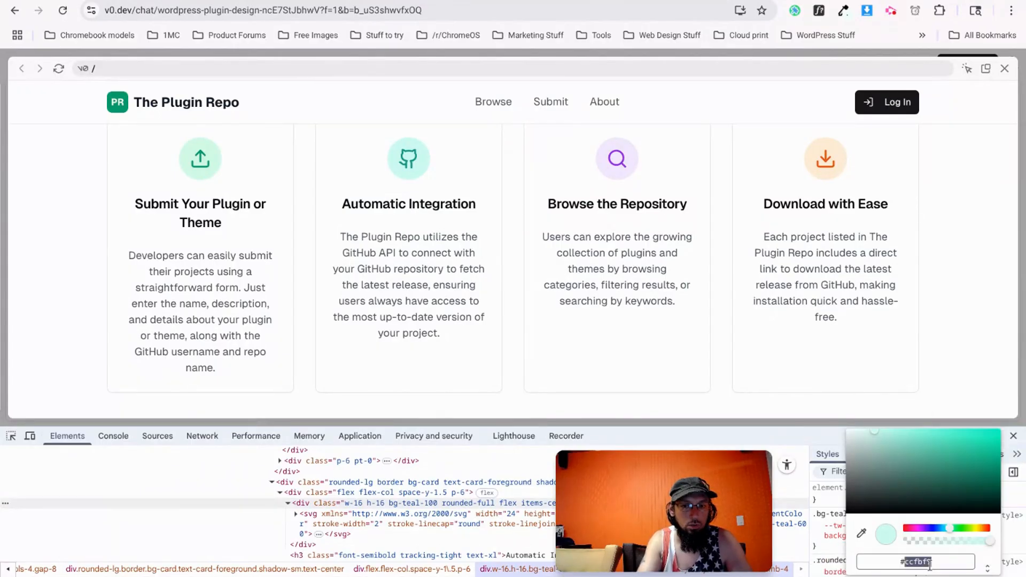
key("ctrl+c")
key("ctrl+Tab")
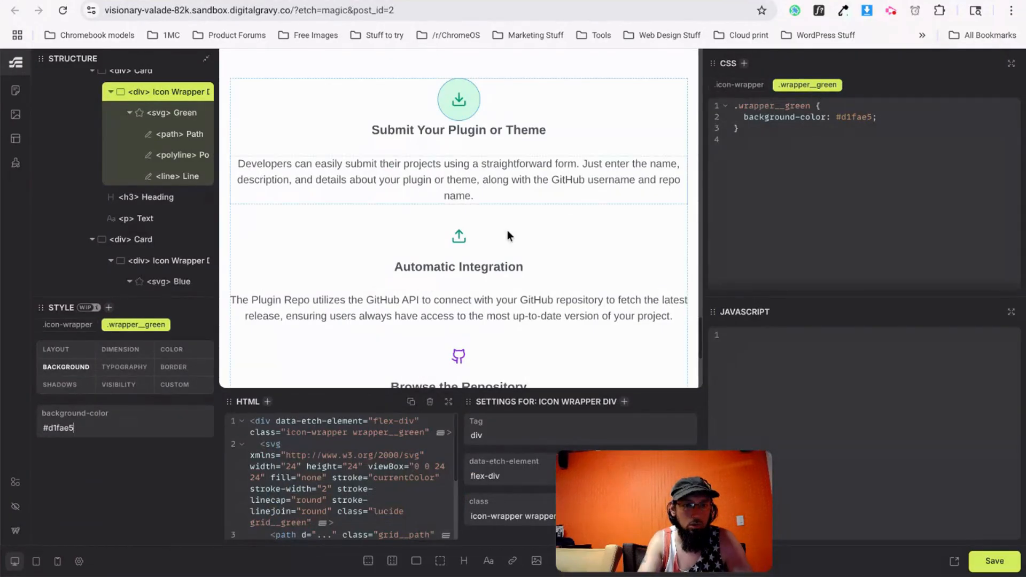
left_click(470, 236)
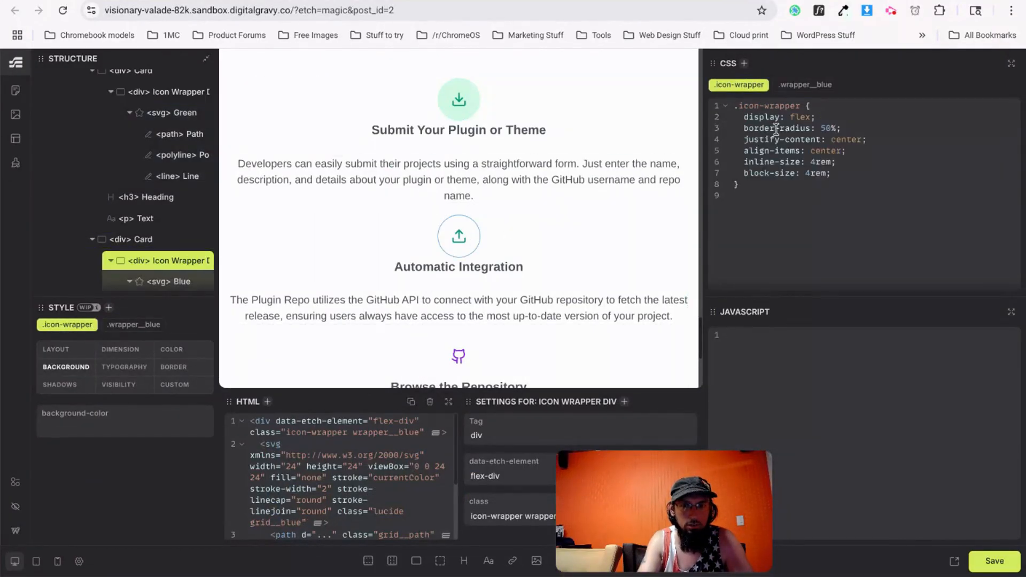
left_click(134, 324)
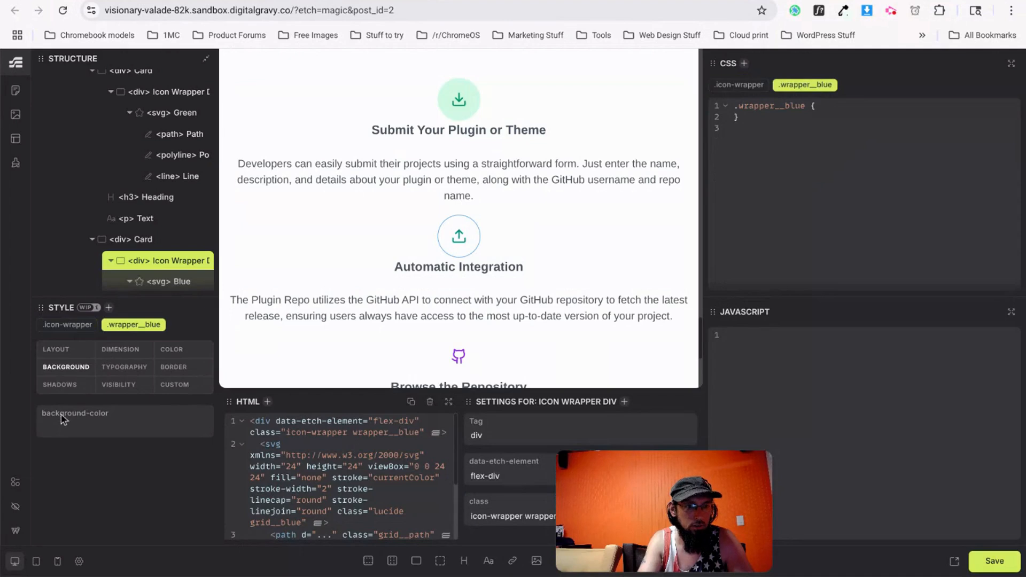
key("ctrl+v")
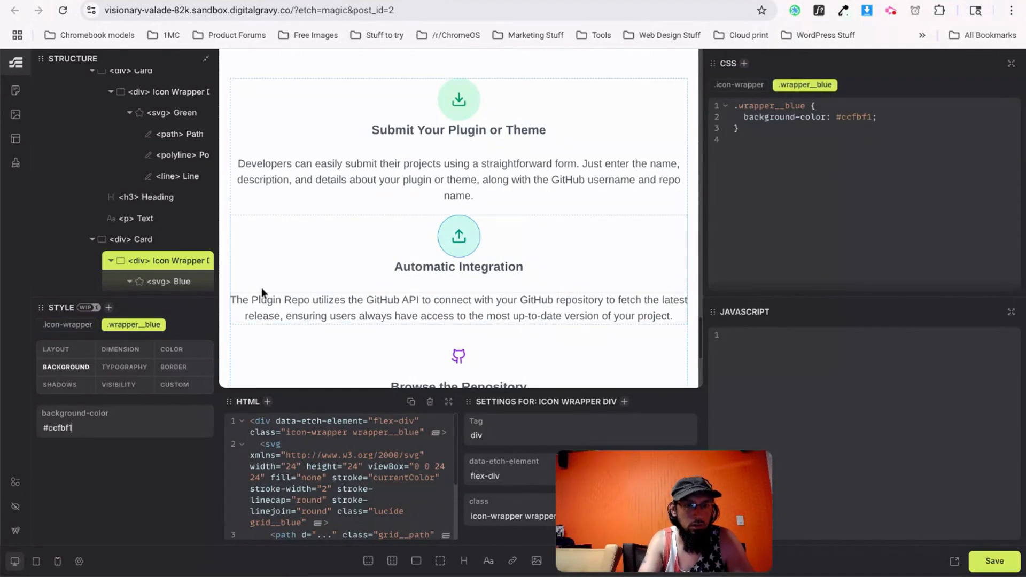
Copy the search icon's purple #f3e8ff from v0 into the wrapper__purple background.
key("ctrl+Tab")
right_click(630, 166)
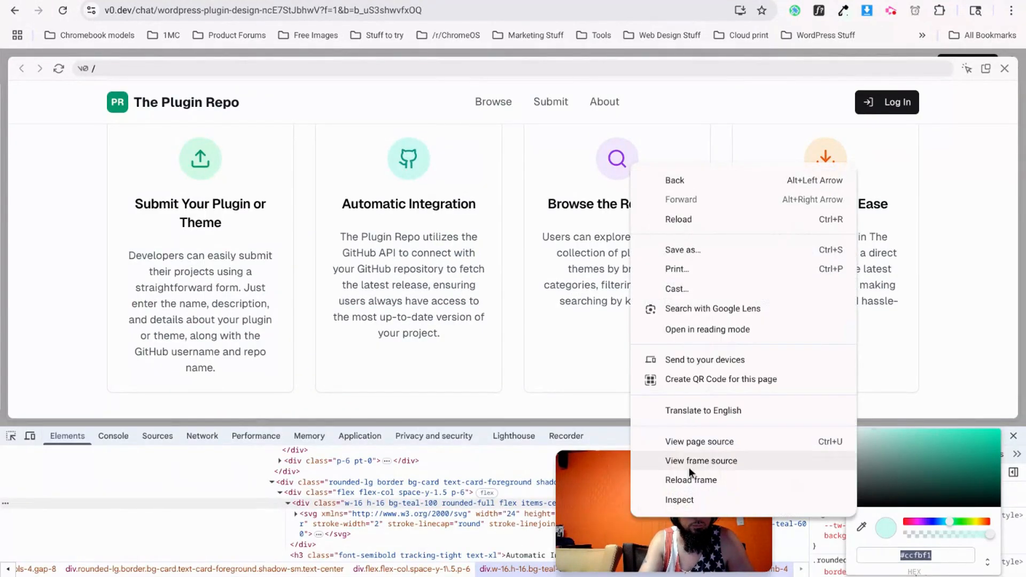
left_click(687, 499)
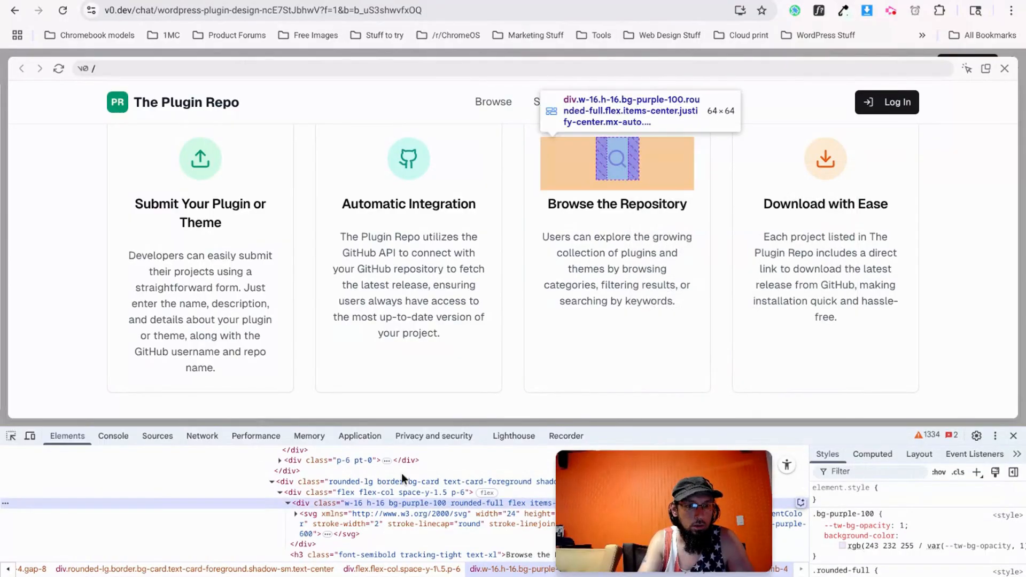
left_click(843, 545)
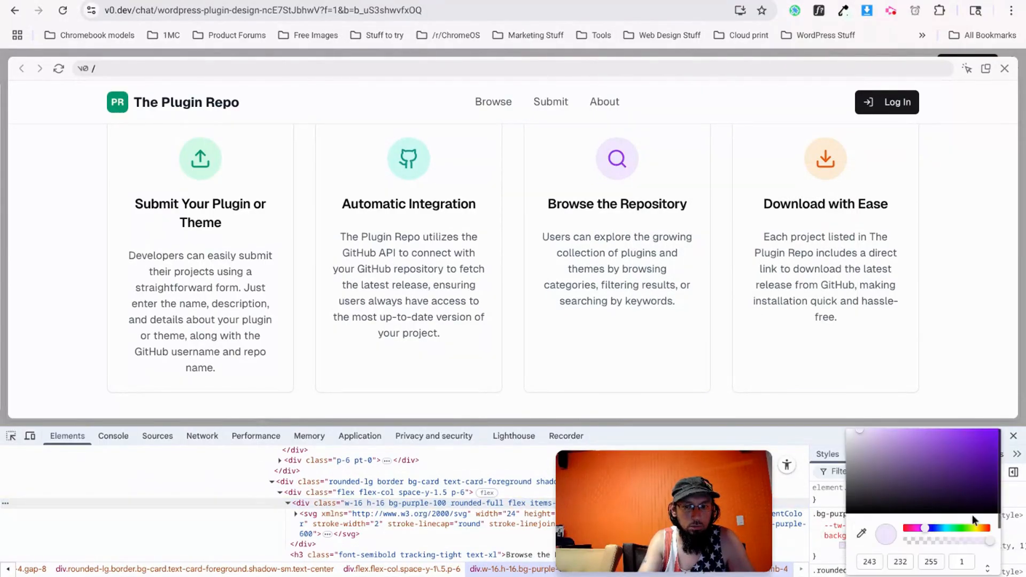
left_click(985, 565)
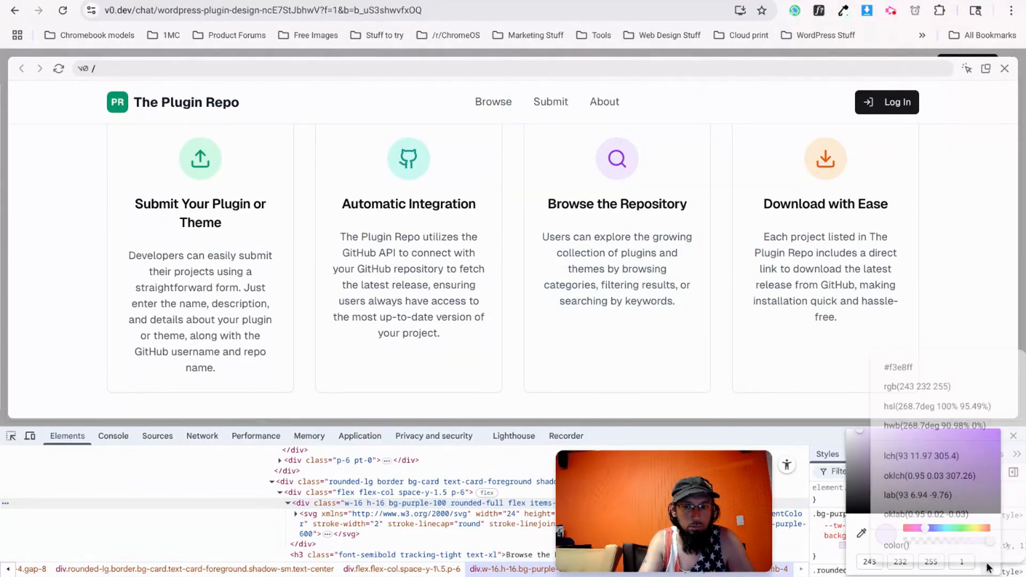
left_click(903, 365)
triple_click(919, 560)
key("ctrl+c")
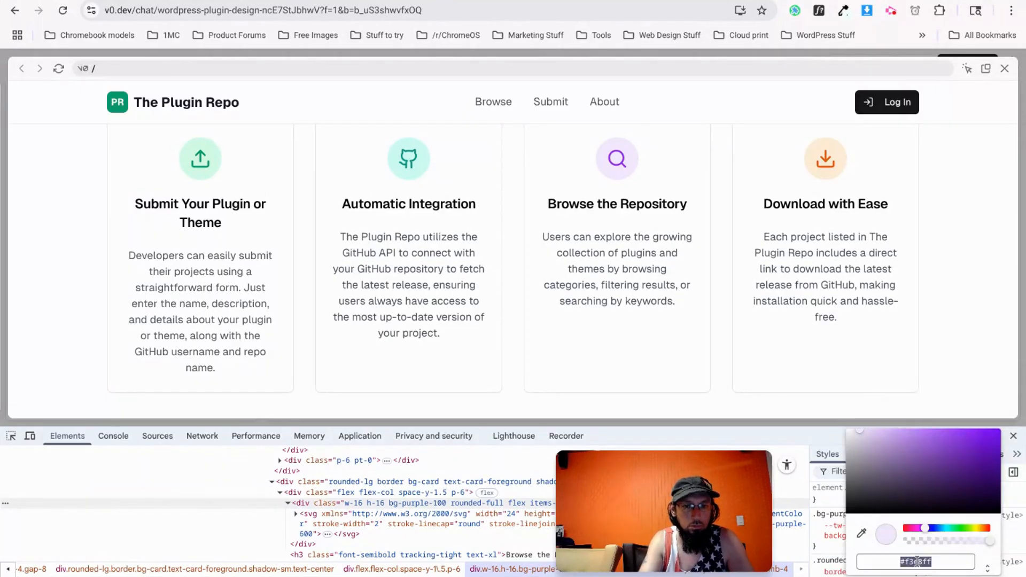
key("alt+Tab")
scroll(460, 287, "down", 1)
left_click(476, 344)
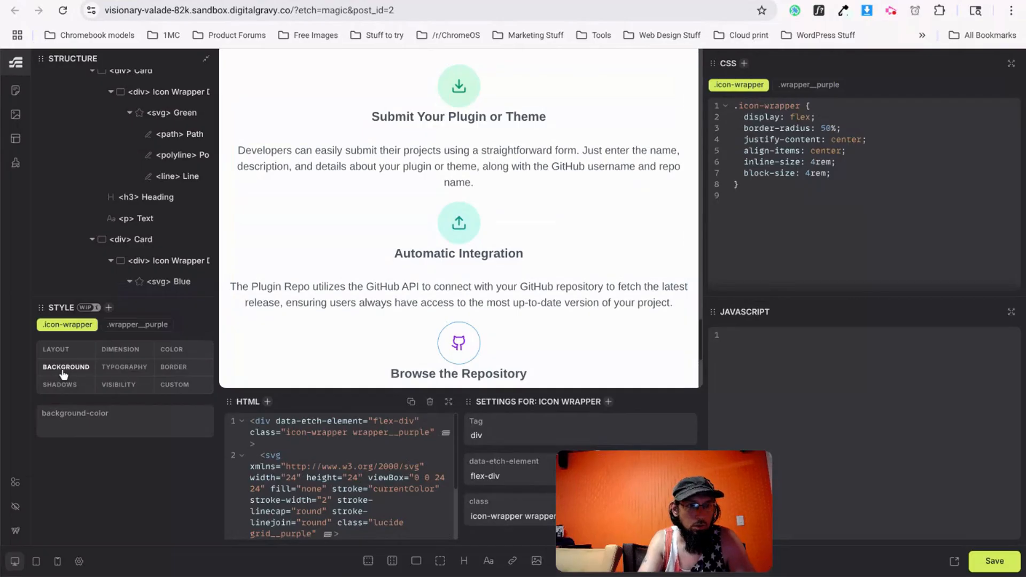
left_click(138, 324)
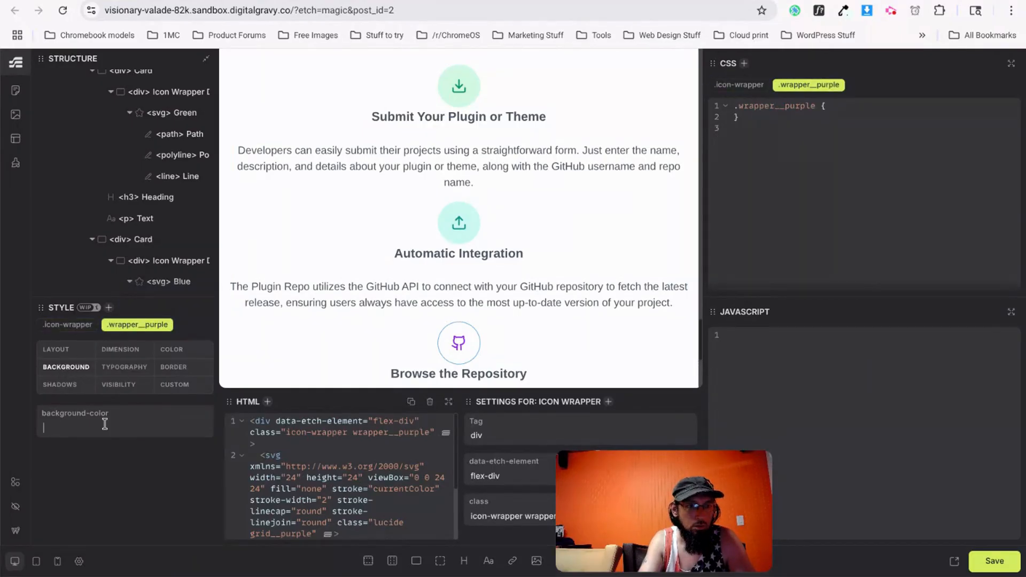
key("ctrl+v")
Read the download icon's orange background as hex #ffedd5 in the v0 inspector.
key("ctrl+Tab")
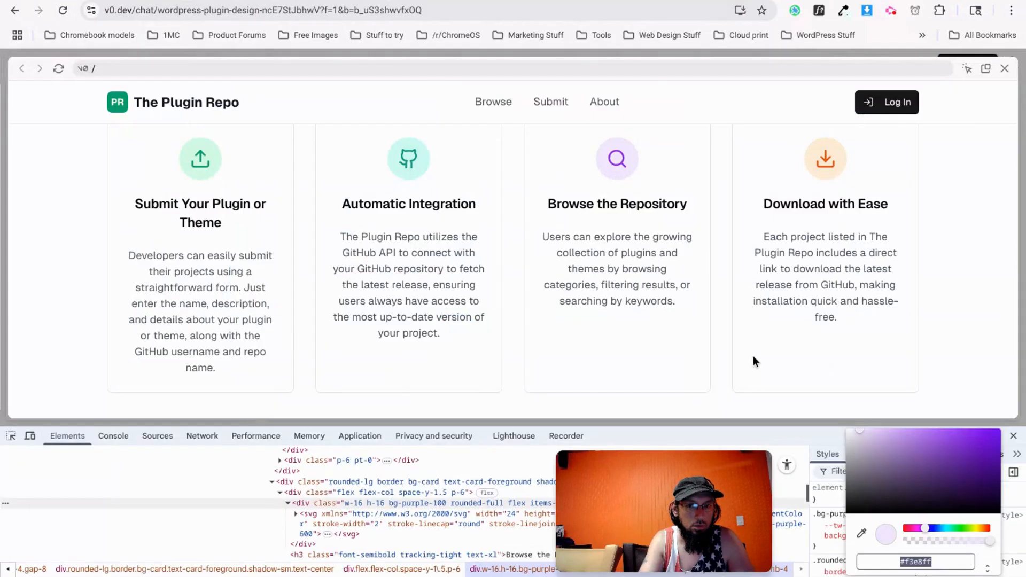
right_click(807, 159)
left_click(835, 498)
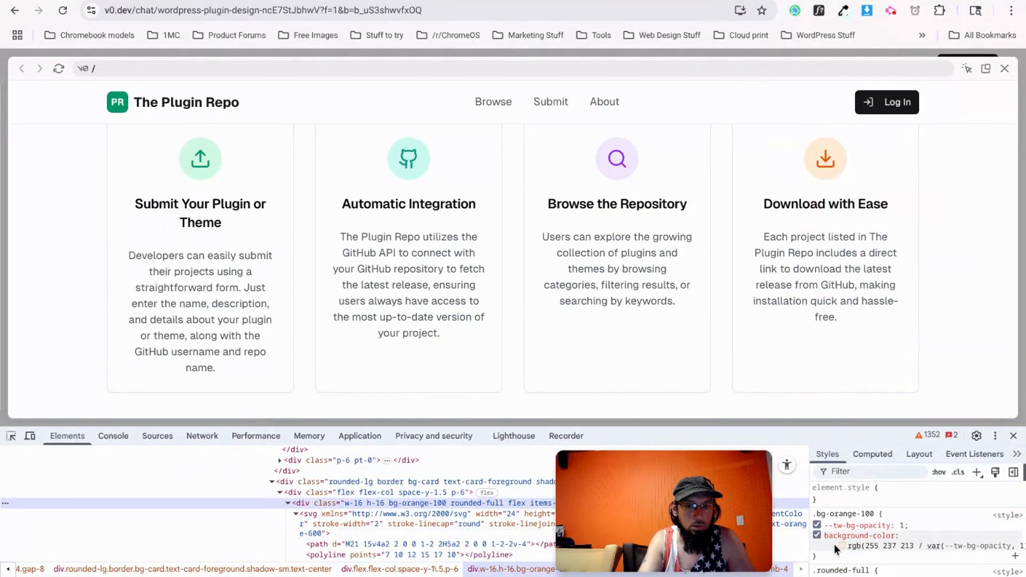
left_click(843, 547)
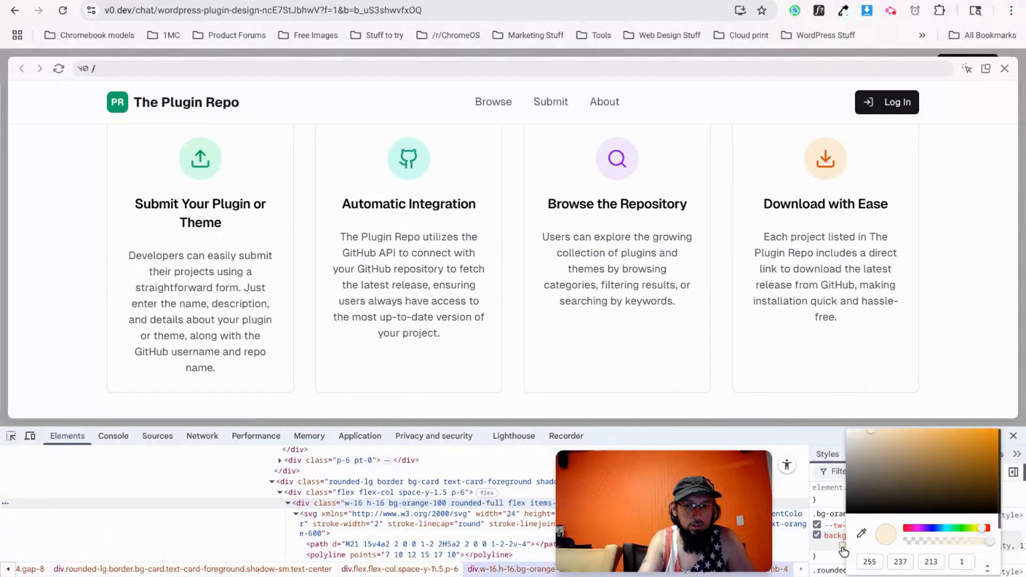
left_click(987, 568)
left_click(909, 373)
double_click(928, 562)
Paste #ffedd5 as the wrapper__orange background of the Download with Ease icon and save.
key("alt+Tab")
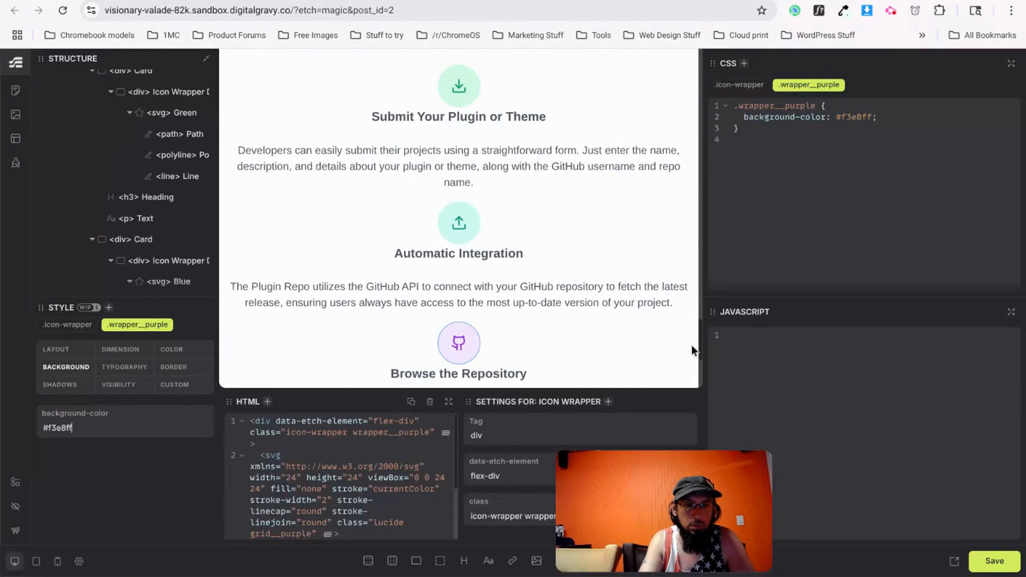
scroll(492, 308, "down", 4)
left_click(475, 239)
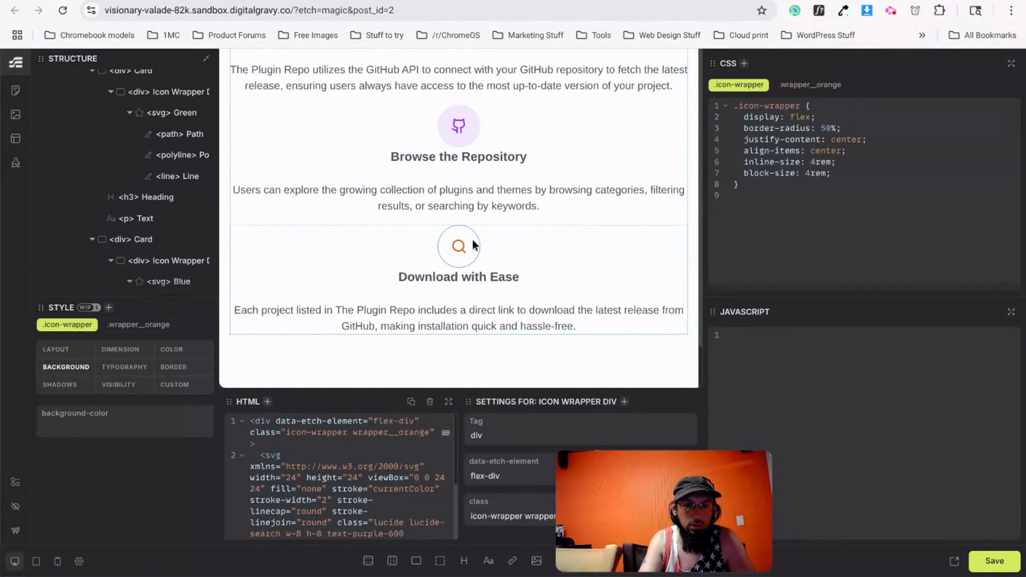
left_click(140, 325)
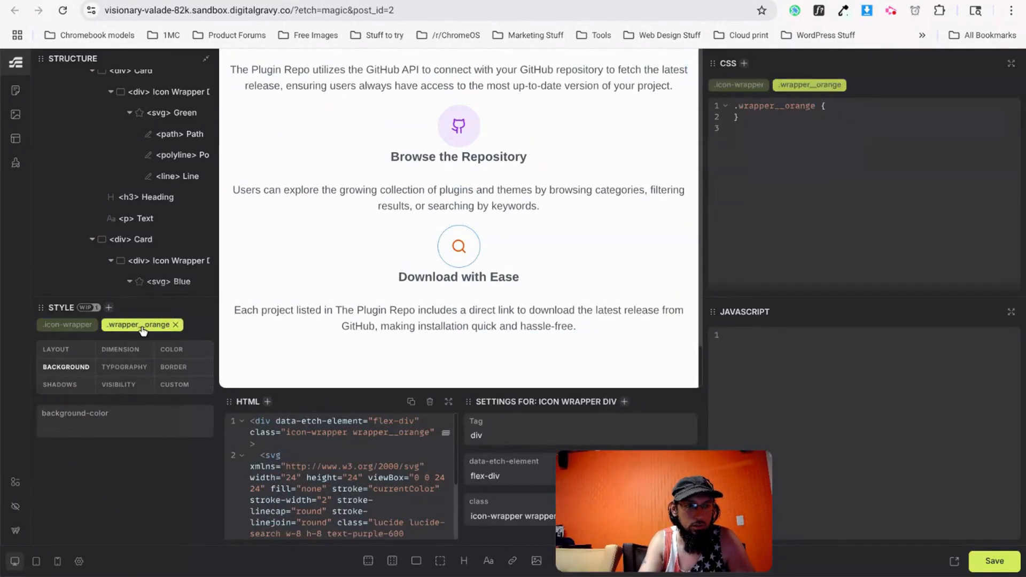
left_click(107, 426)
type("#ffedd5")
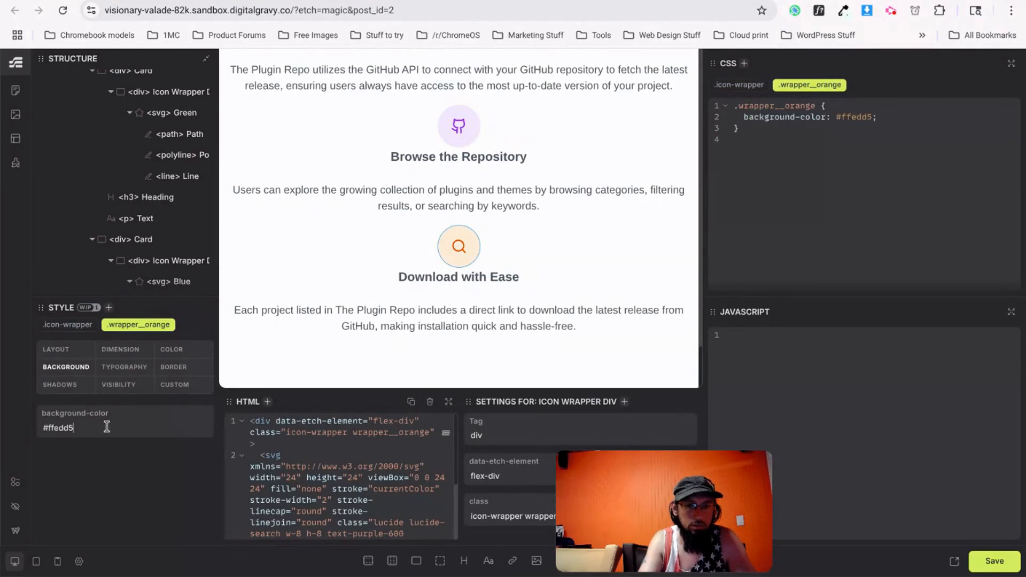
scroll(374, 251, "up", 3)
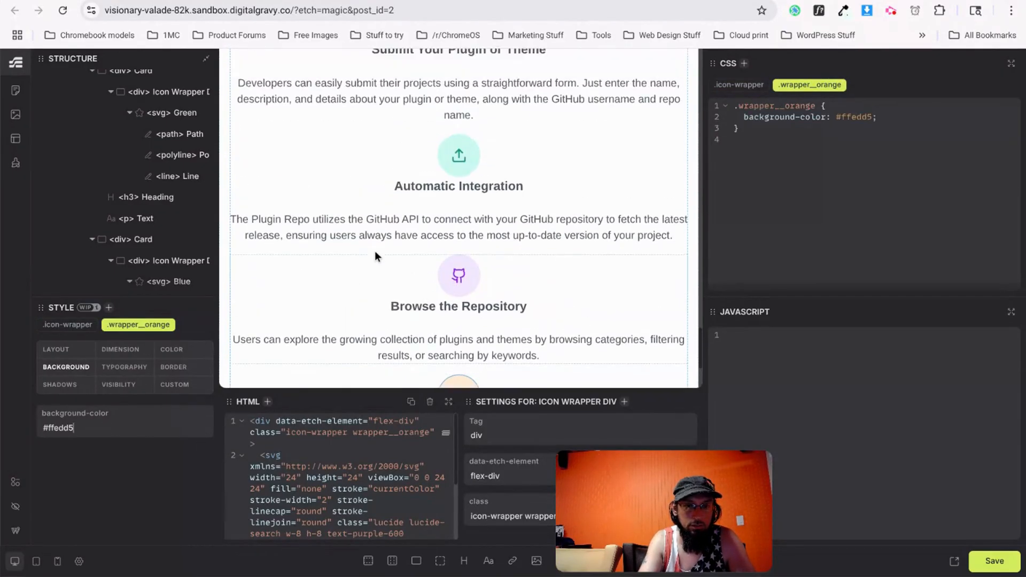
scroll(377, 255, "down", 3)
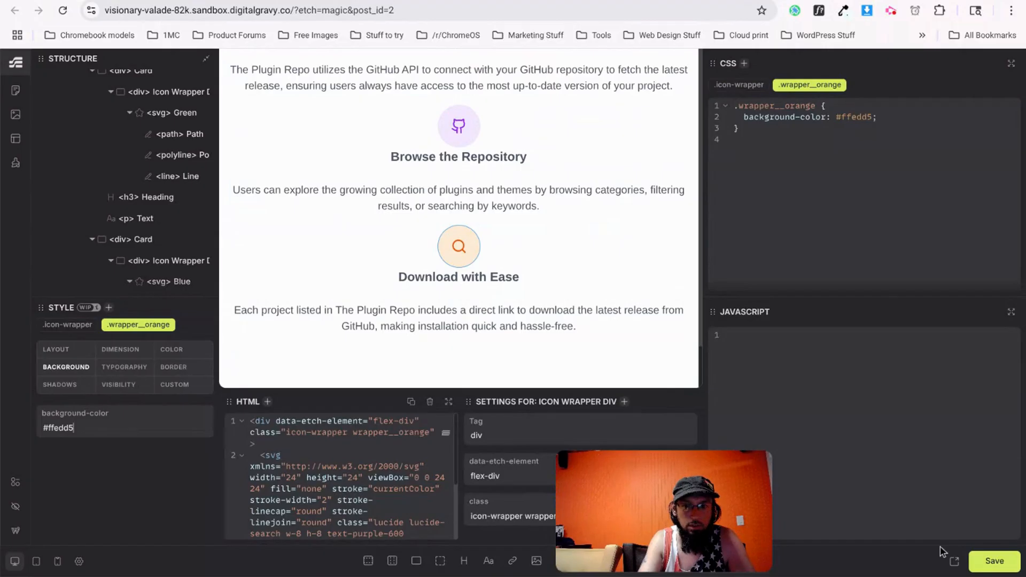
left_click(977, 561)
Reload the live site and scroll to the How cards' pale green, teal, purple and orange icon circles.
key("ctrl+Tab")
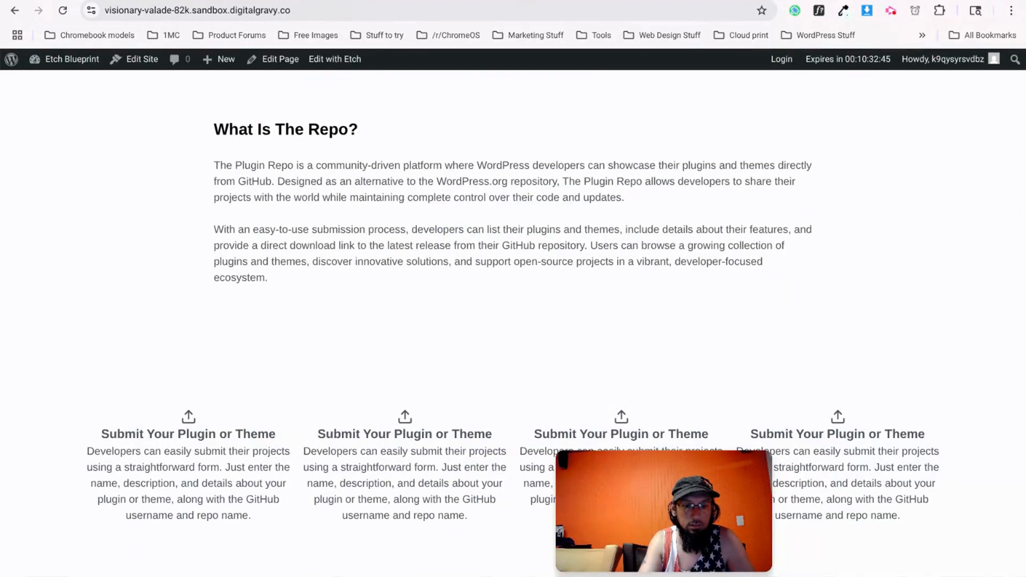
key("ctrl+r")
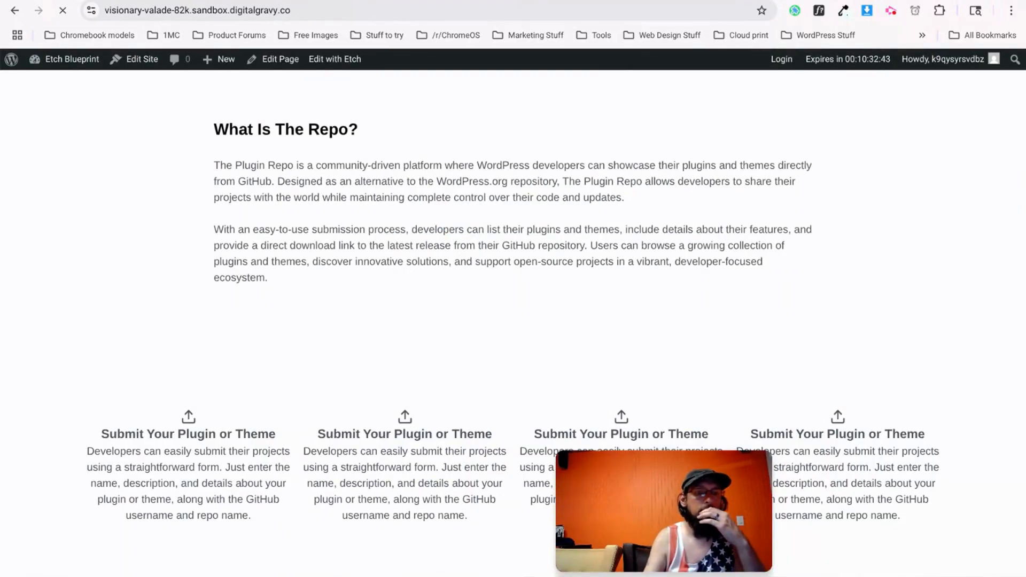
scroll(578, 319, "down", 1)
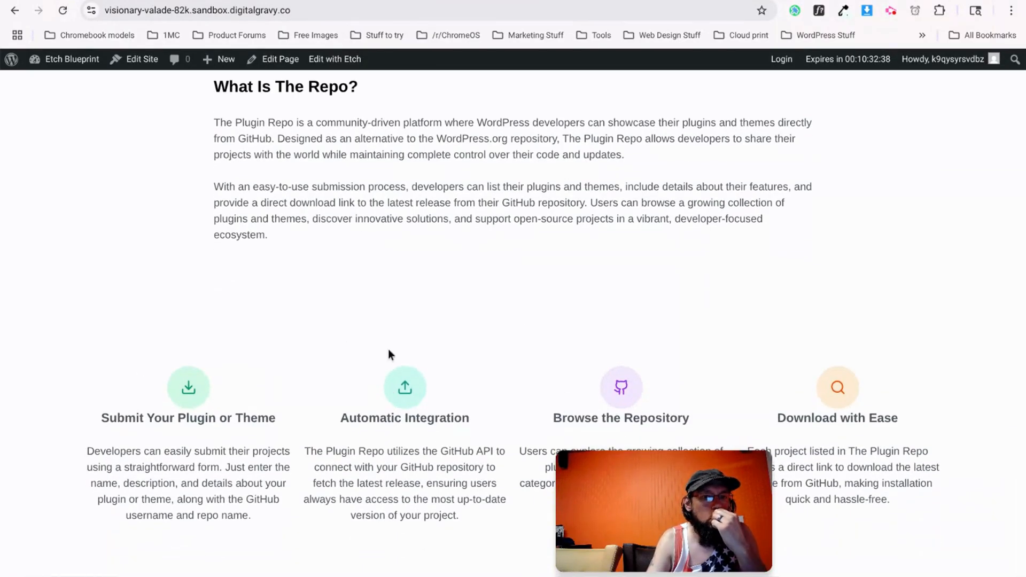
Select the Browse the Repository icon circle and review its wrapper__purple and shared icon-wrapper rules.
left_click(321, 0)
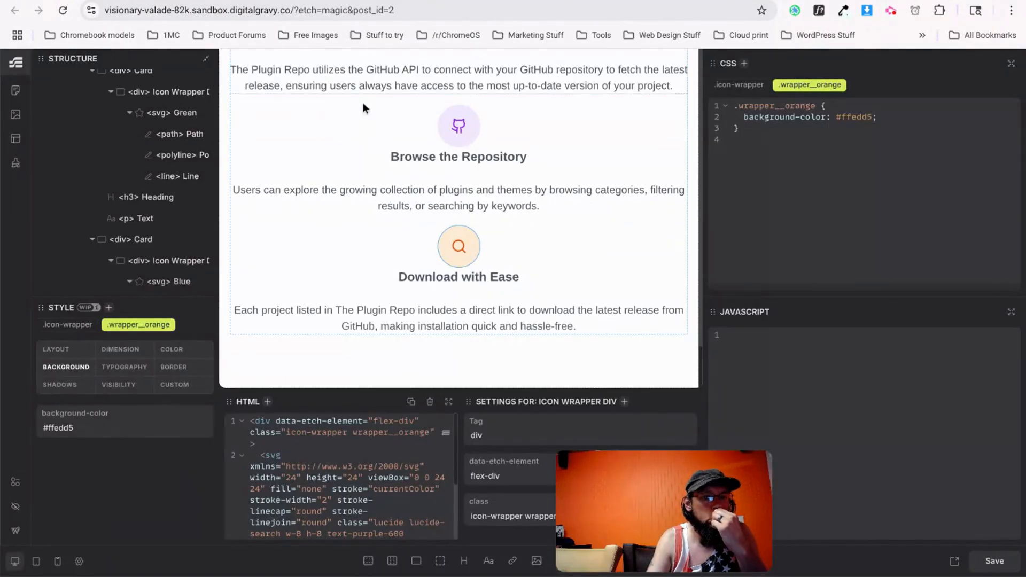
left_click(446, 128)
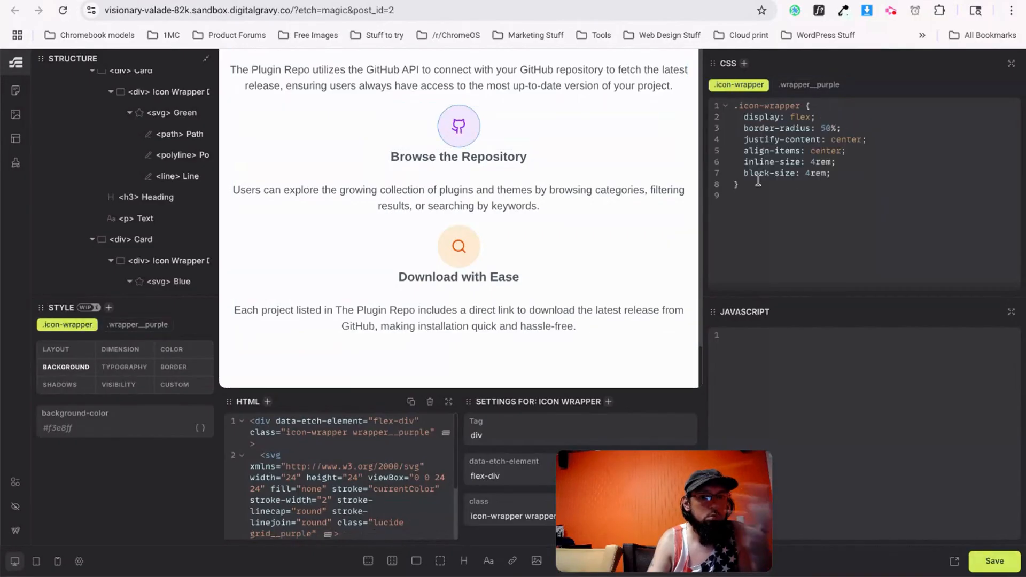
left_click(802, 88)
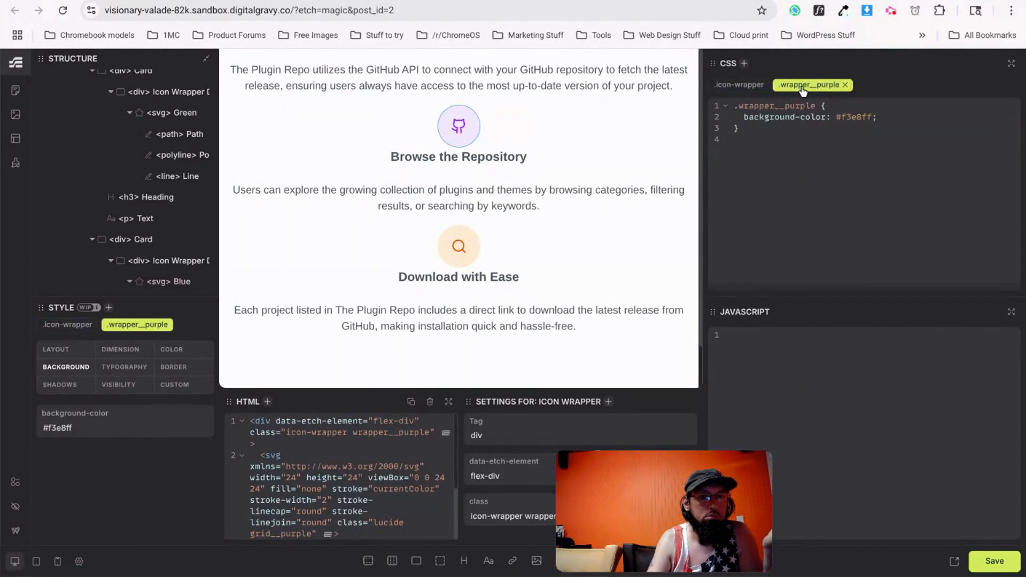
left_click(750, 85)
scroll(479, 224, "up", 5)
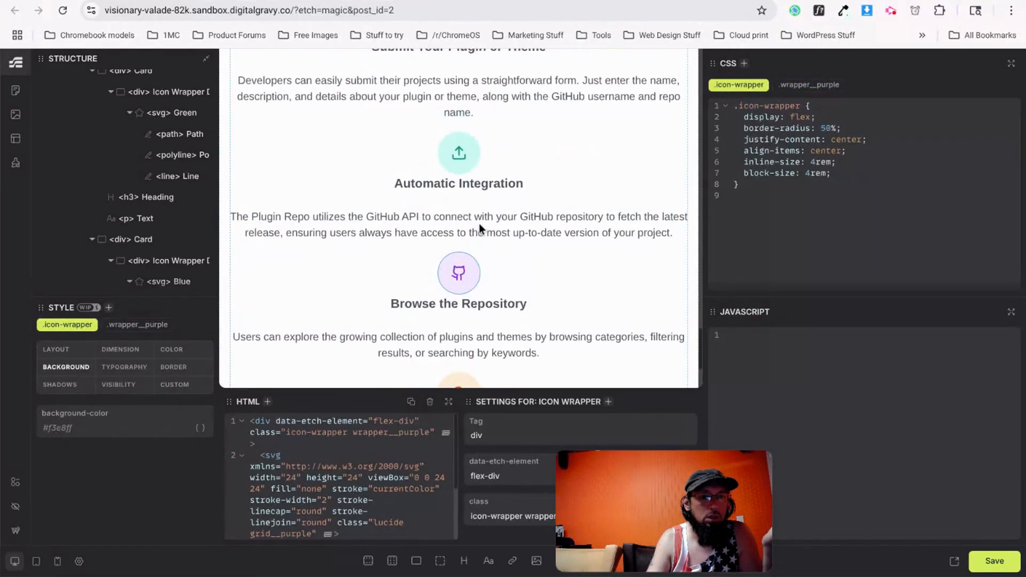
Give .icon-wrapper a 0 0 1.5rem 0 margin, save, and reload the live page.
left_click(453, 105)
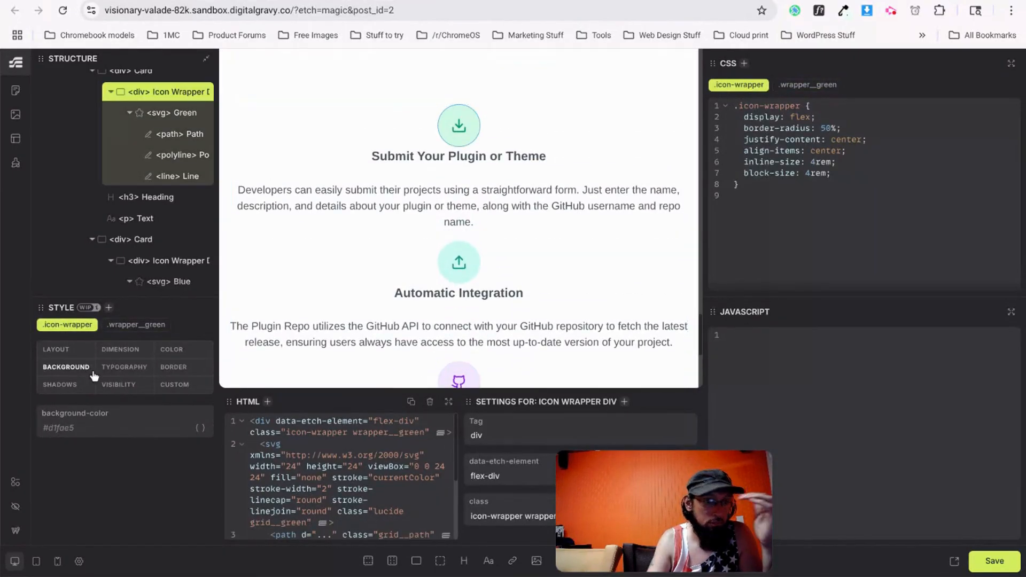
left_click(77, 353)
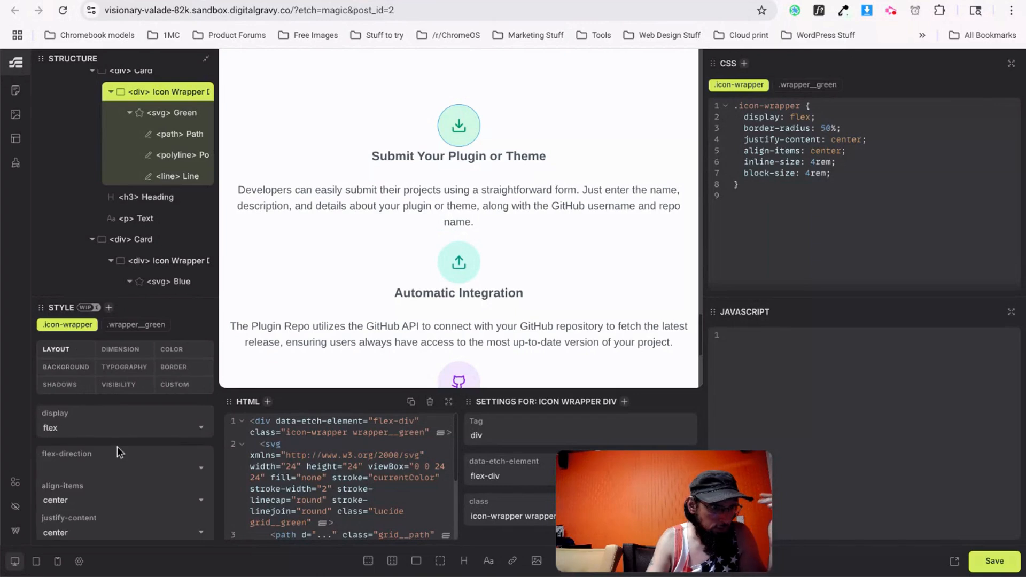
scroll(95, 467, "down", 3)
scroll(82, 490, "up", 4)
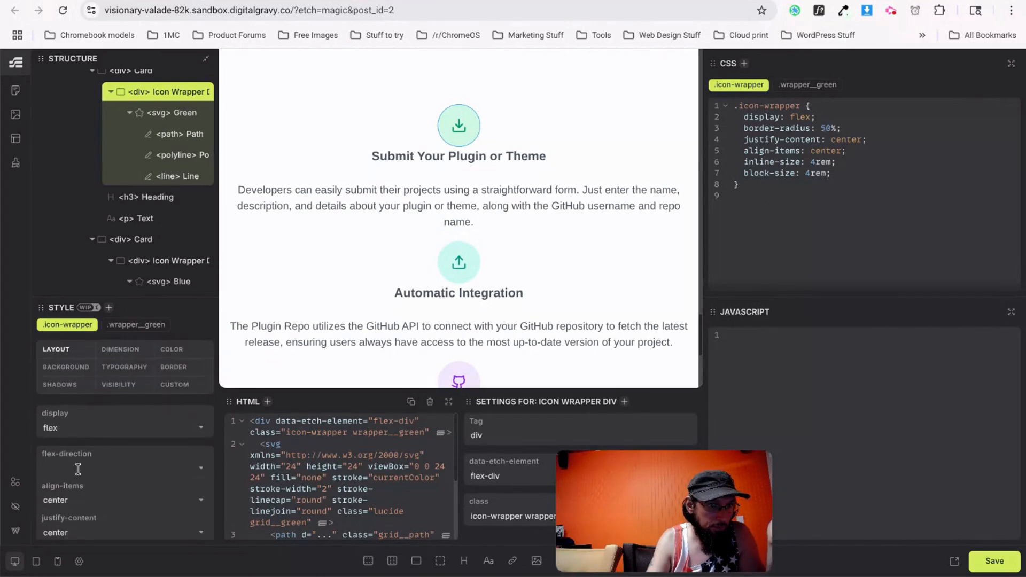
scroll(78, 468, "down", 3)
scroll(75, 464, "down", 8)
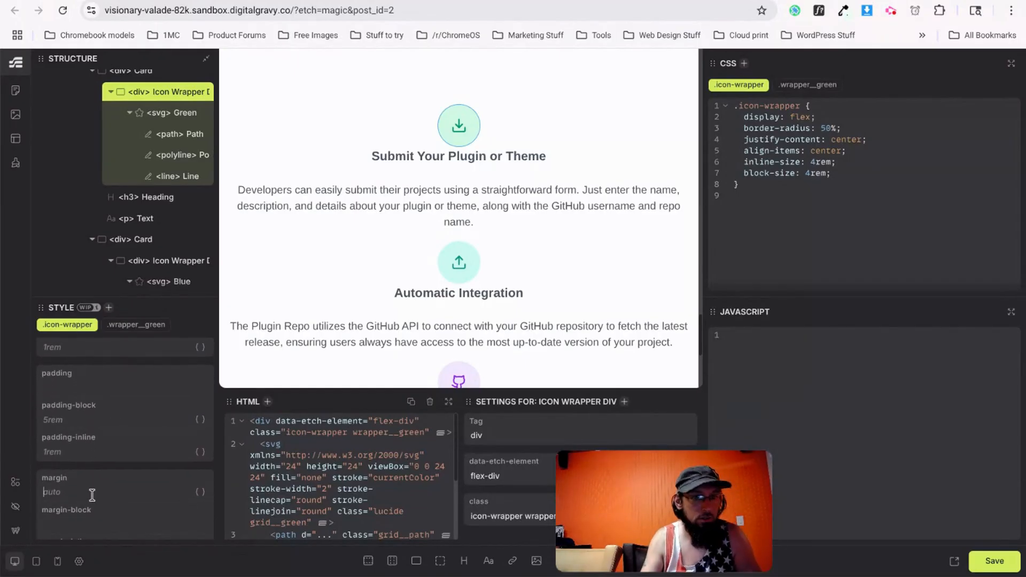
type("0 0")
type(".5rem 0")
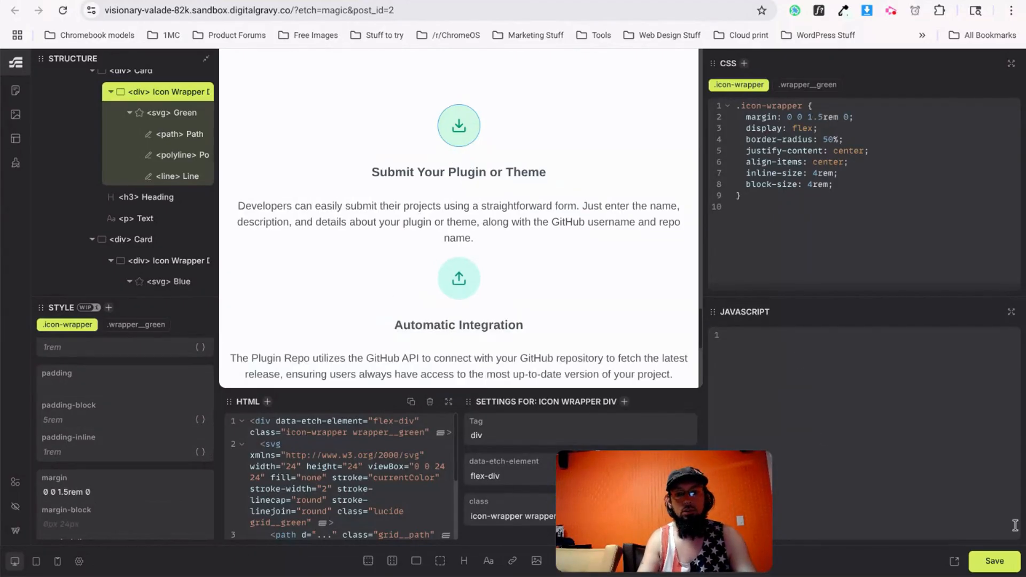
left_click(1000, 560)
key("ctrl+Tab")
key("ctrl+r")
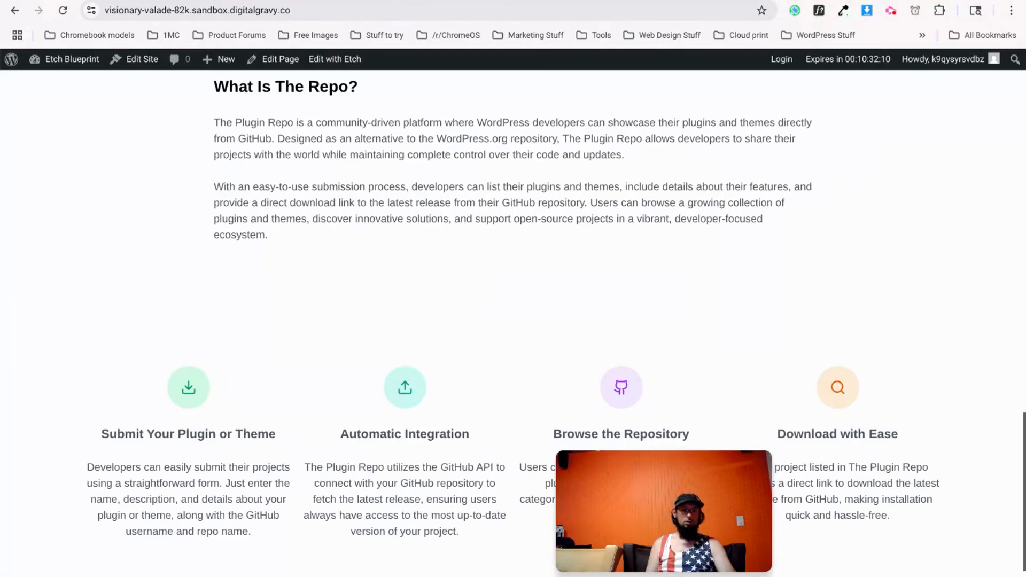
Check the new spacing under the card icons, then return to the v0 reference design.
scroll(423, 359, "down", 1)
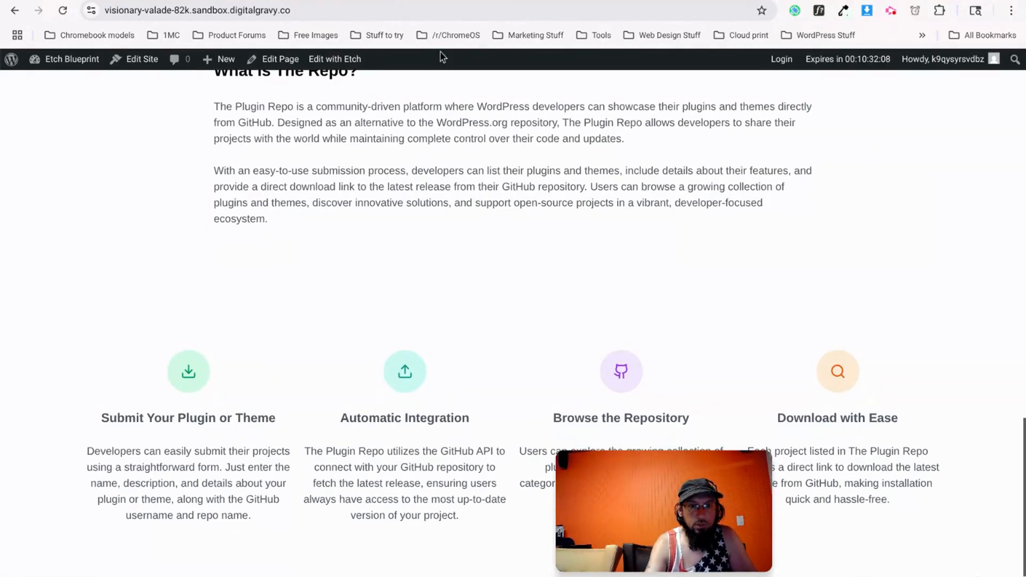
key("ctrl+shift+Tab")
scroll(351, 310, "down", 5)
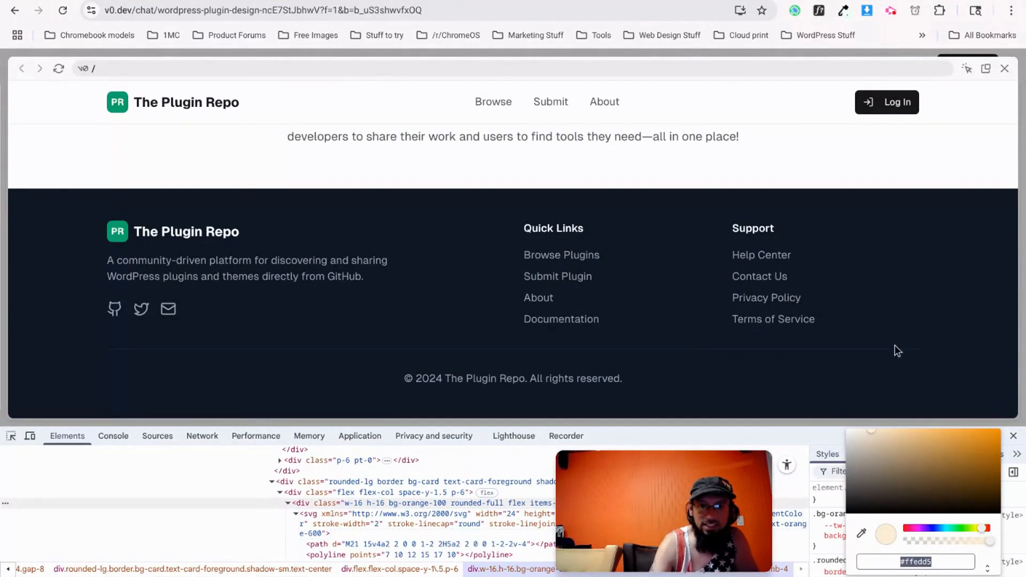
Stop the browser stopwatch at 01:20:42 and dismiss its popup.
left_click(915, 11)
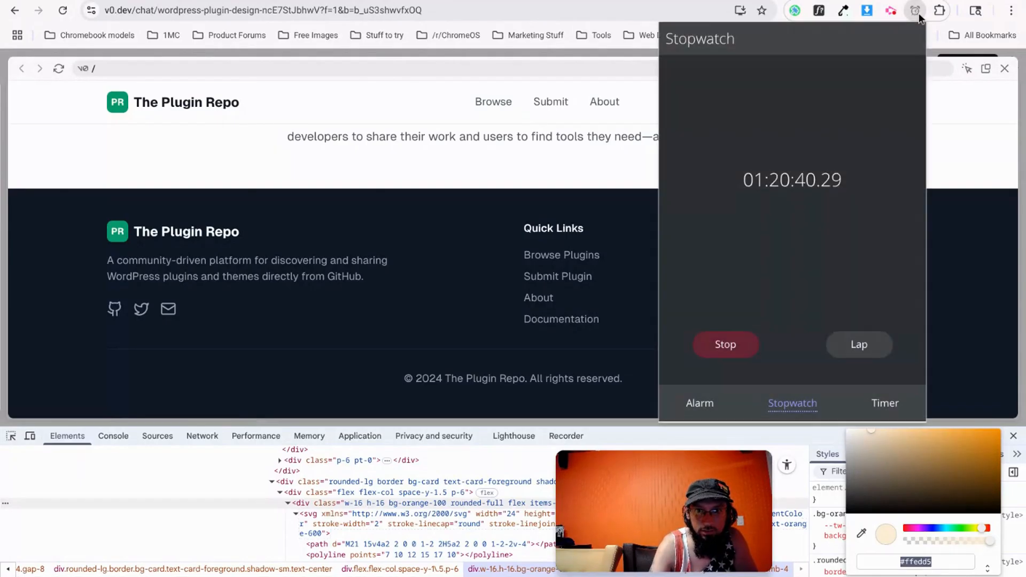
left_click(742, 350)
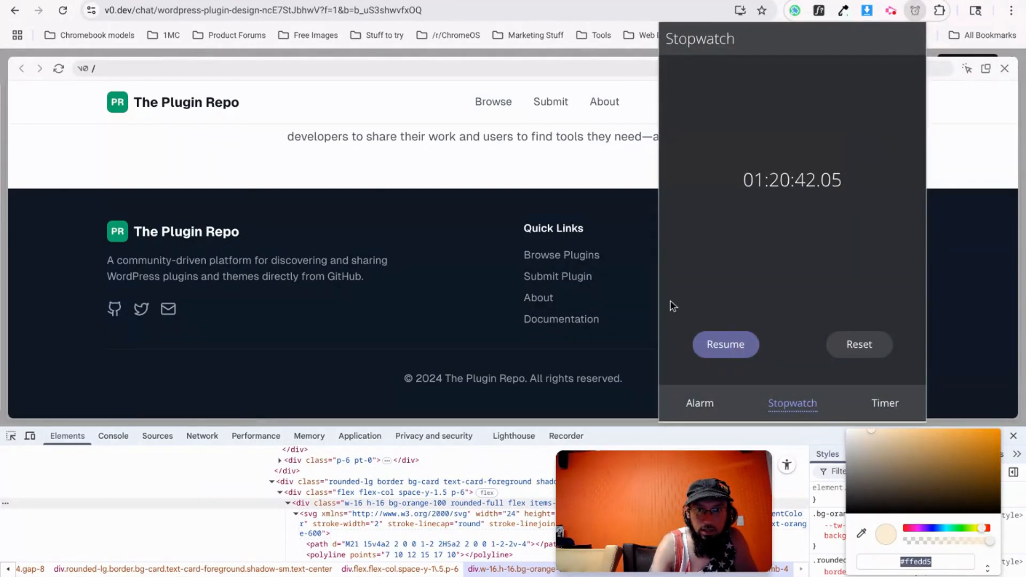
left_click(428, 176)
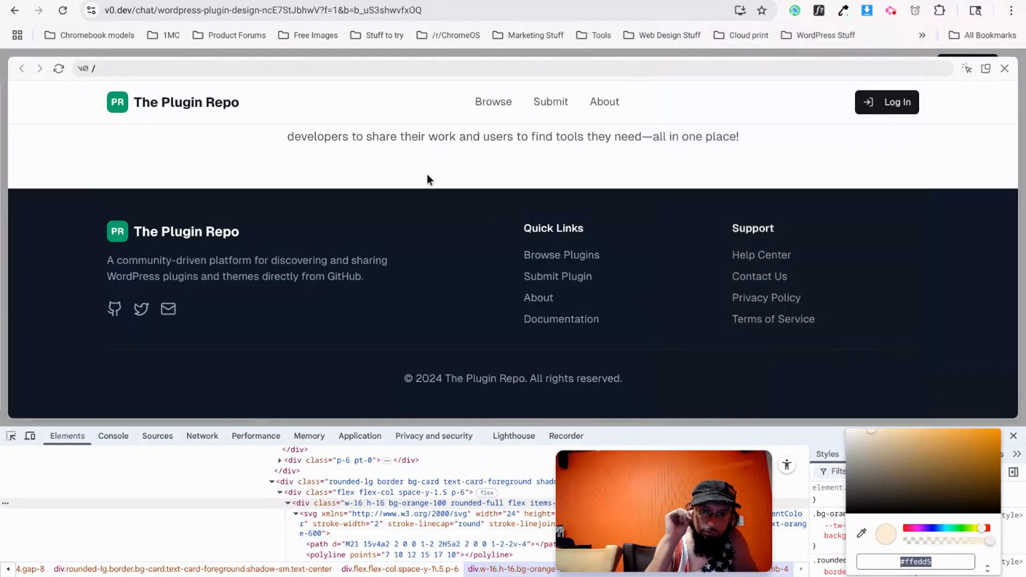
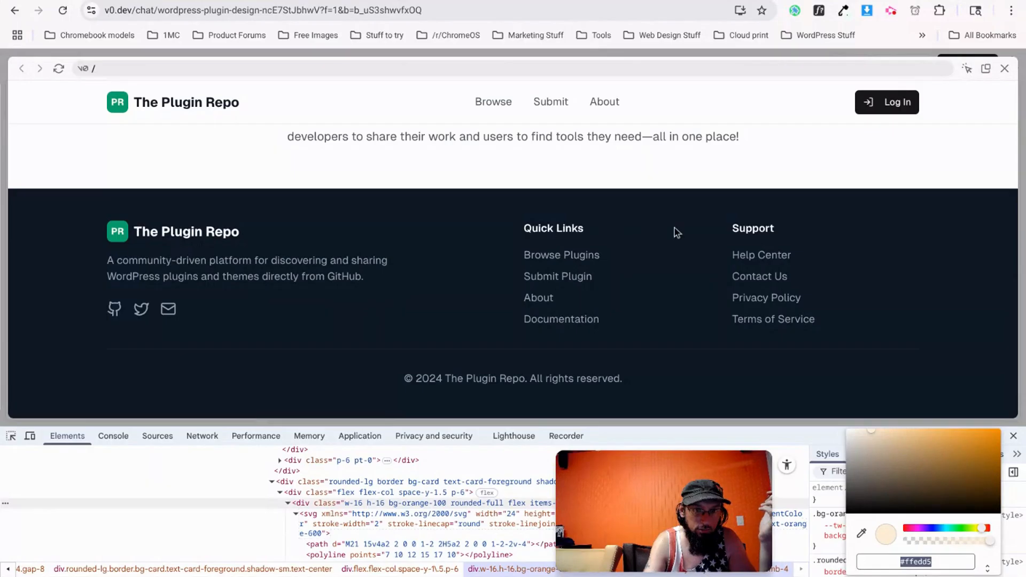
Dismiss the DevTools colour picker in the v0 preview and scroll back up to the hero.
left_click_drag(113, 228, 364, 276)
left_click_drag(508, 254, 575, 319)
scroll(412, 319, "up", 15)
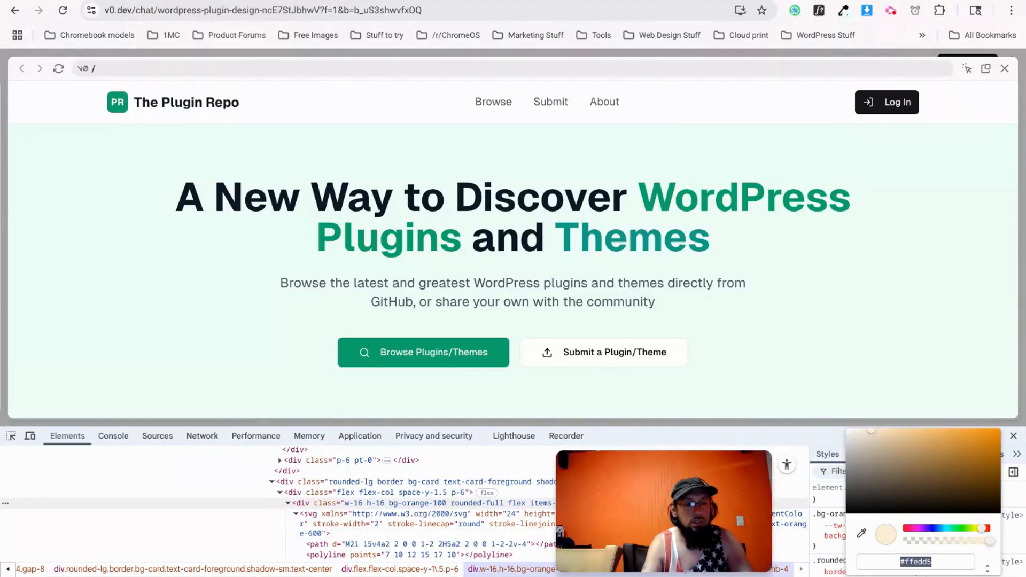
left_click(1013, 436)
Close the developer tools and scroll the v0 preview down to the feature cards.
left_click(1014, 436)
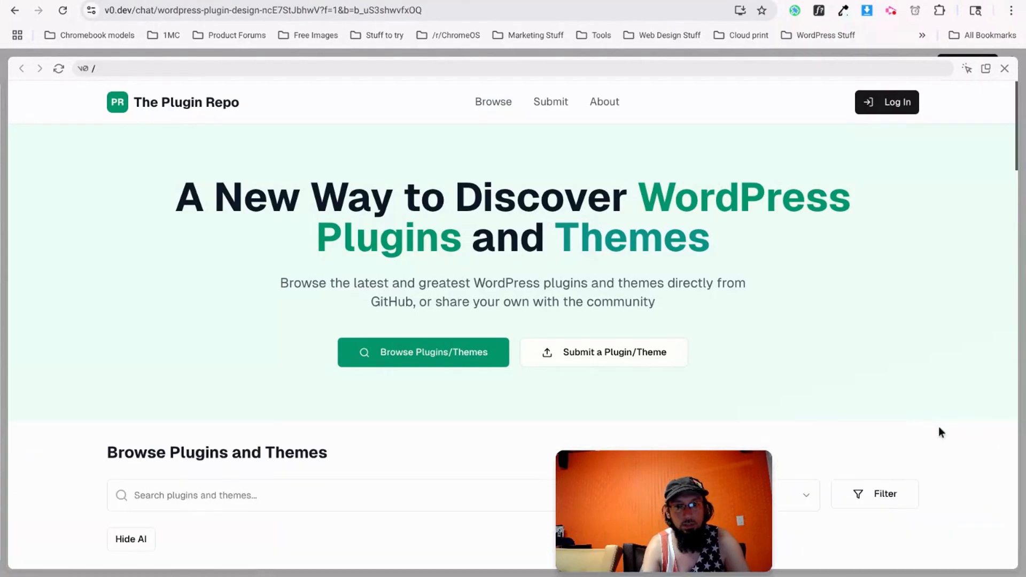
scroll(522, 384, "down", 6)
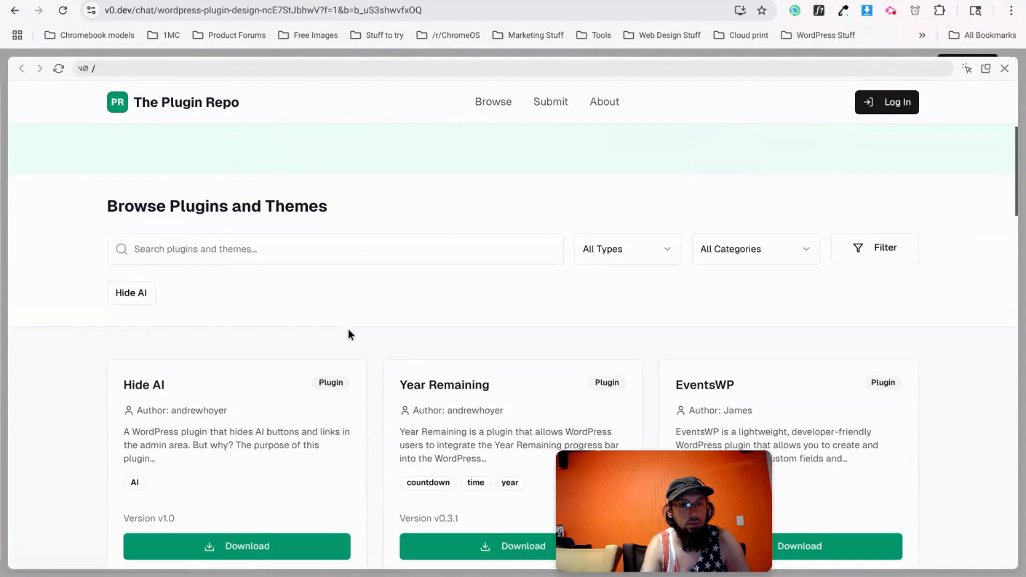
scroll(347, 329, "down", 5)
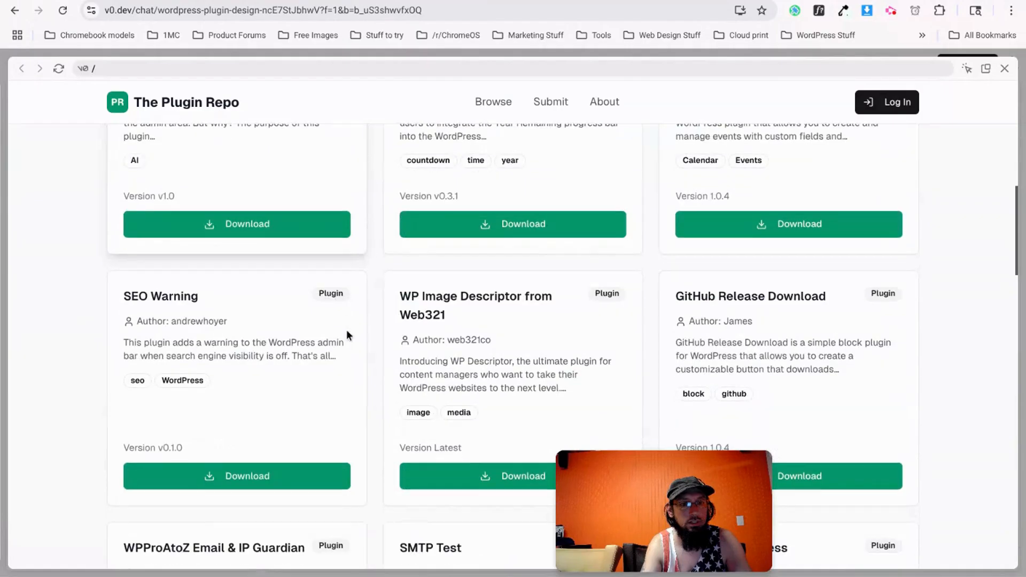
scroll(346, 335, "down", 9)
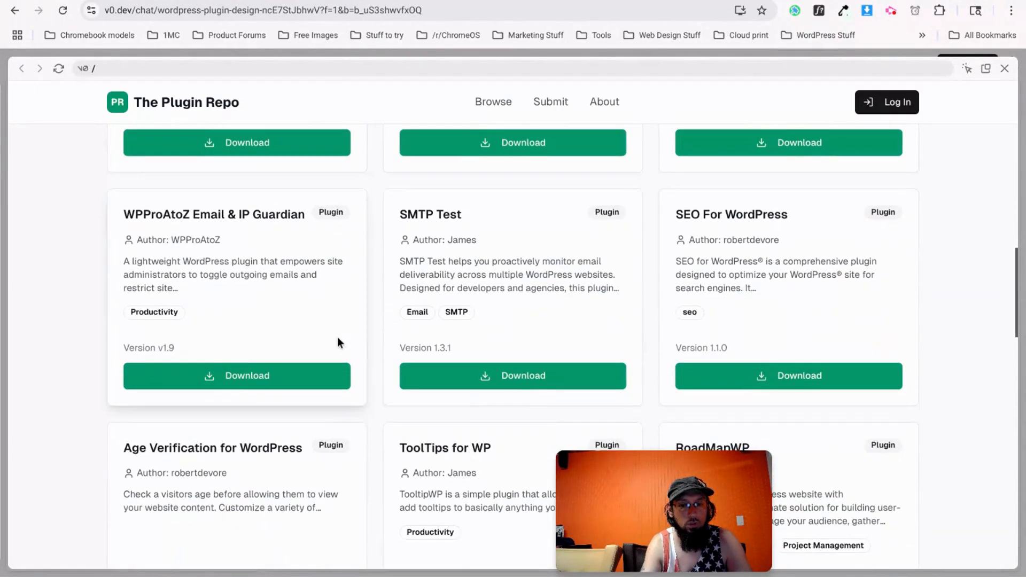
scroll(338, 337, "down", 6)
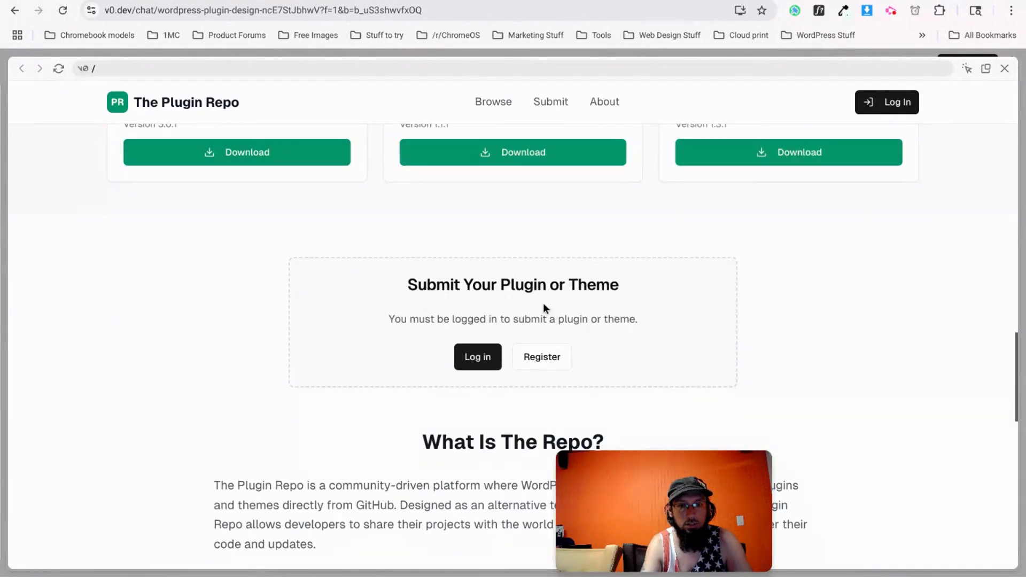
scroll(543, 302, "down", 1)
scroll(476, 313, "down", 7)
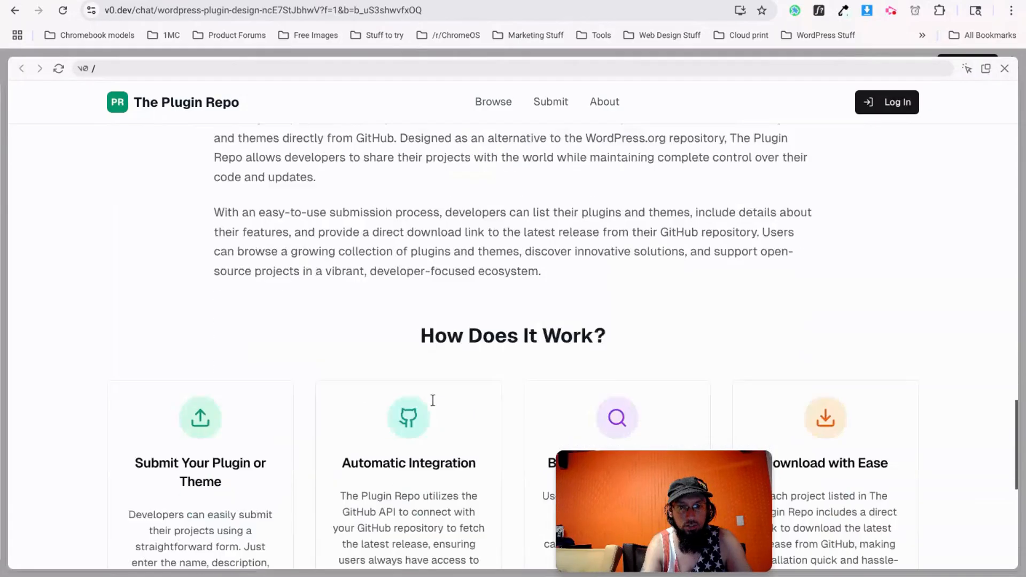
scroll(433, 400, "down", 4)
left_click_drag(441, 343, 368, 255)
left_click(382, 266)
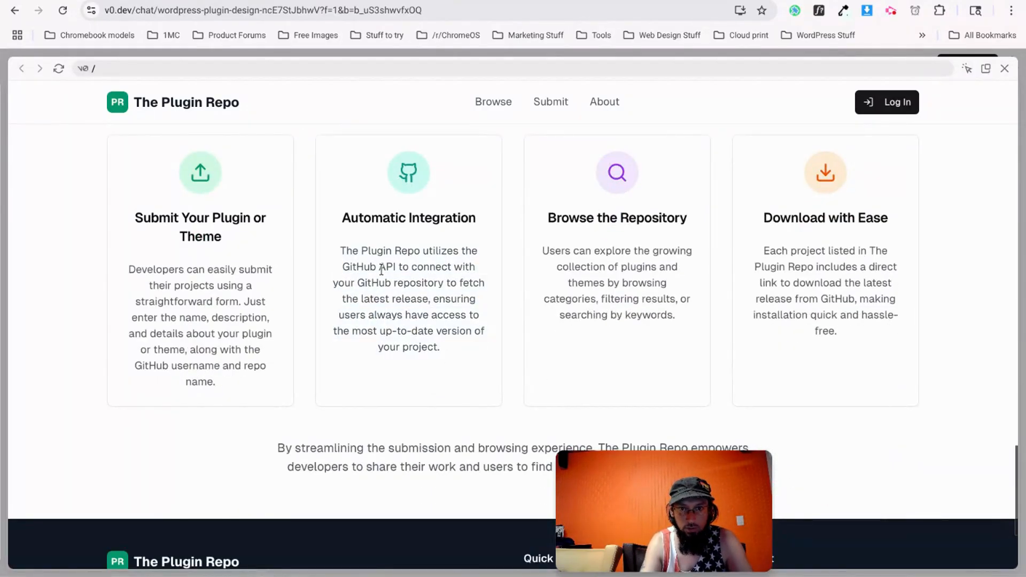
Confirm with WhatFont that the card text is GeistSans, and exit the full-screen preview.
left_click(819, 12)
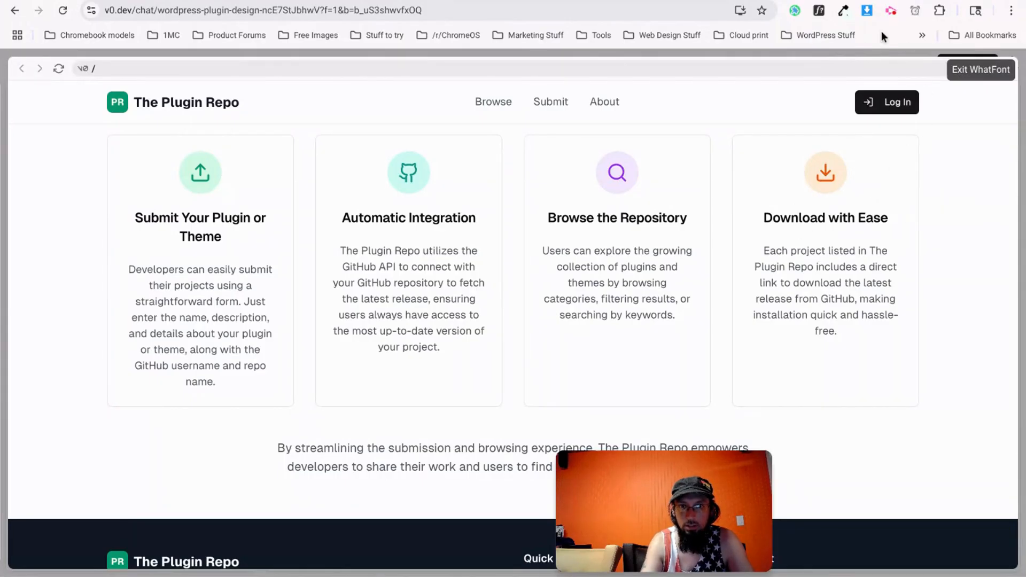
left_click(980, 69)
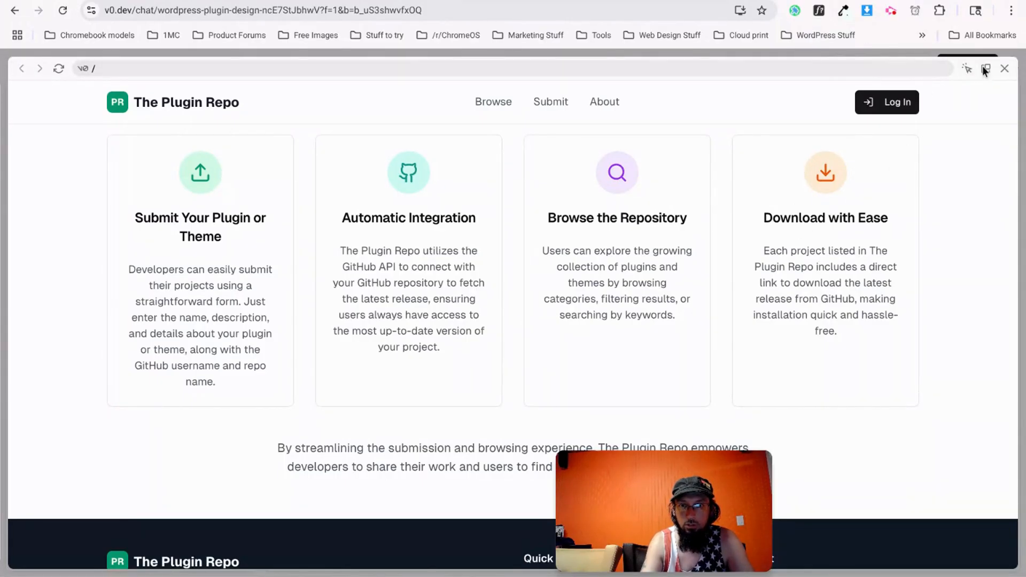
left_click(1004, 68)
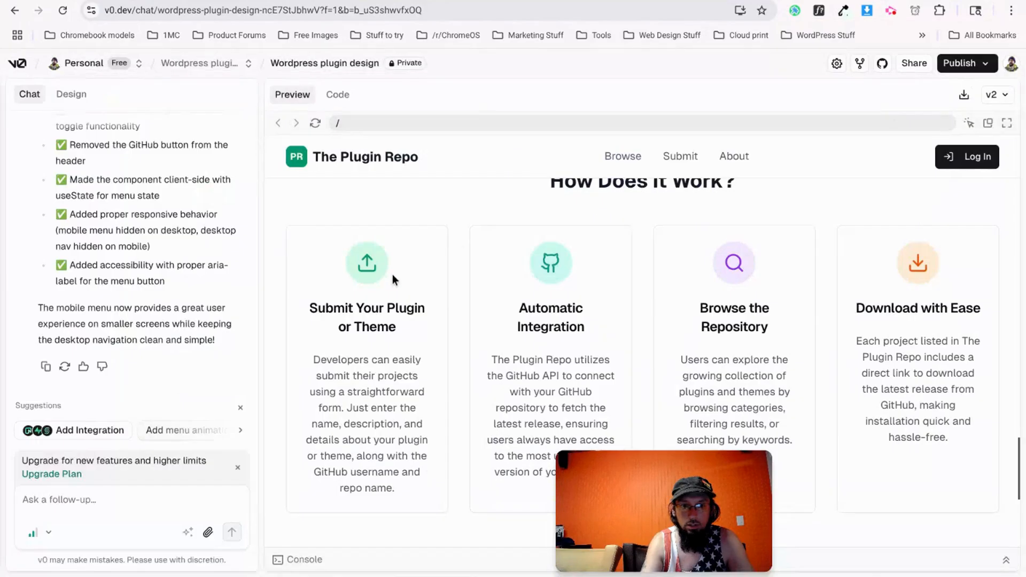
left_click(818, 10)
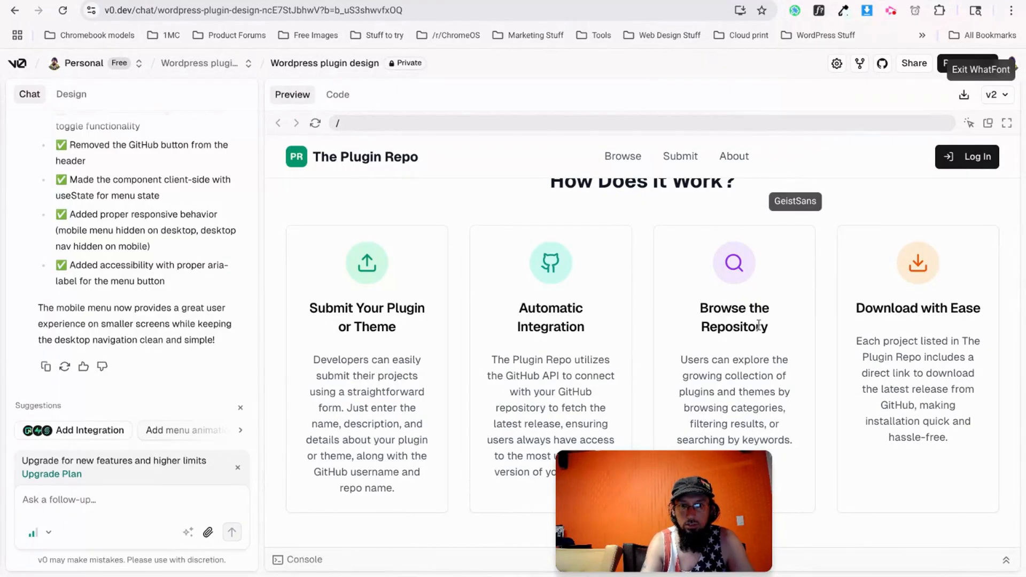
left_click(818, 11)
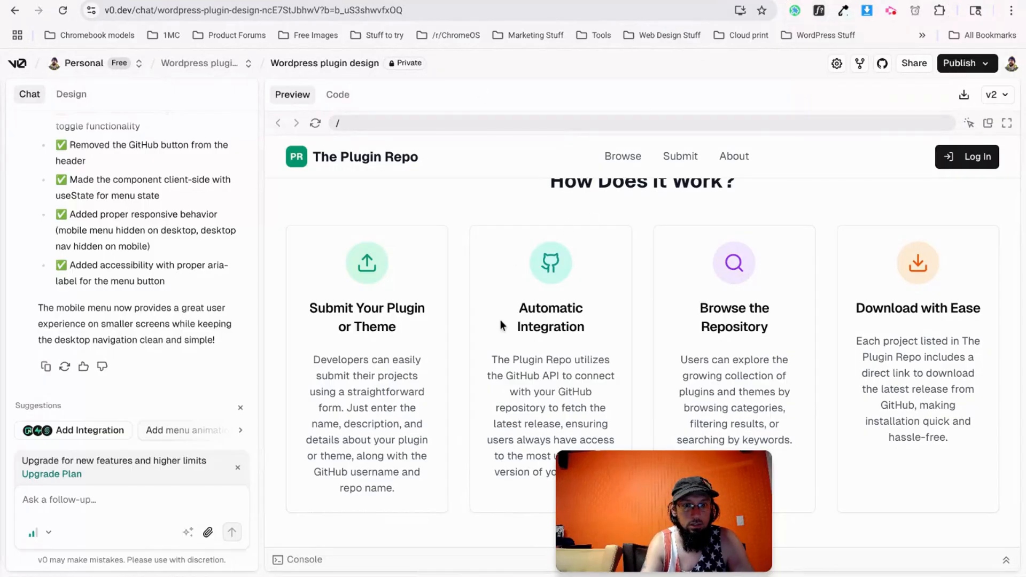
Scroll the v0 chat layout, then go back to the Etch editor.
scroll(500, 325, "down", 5)
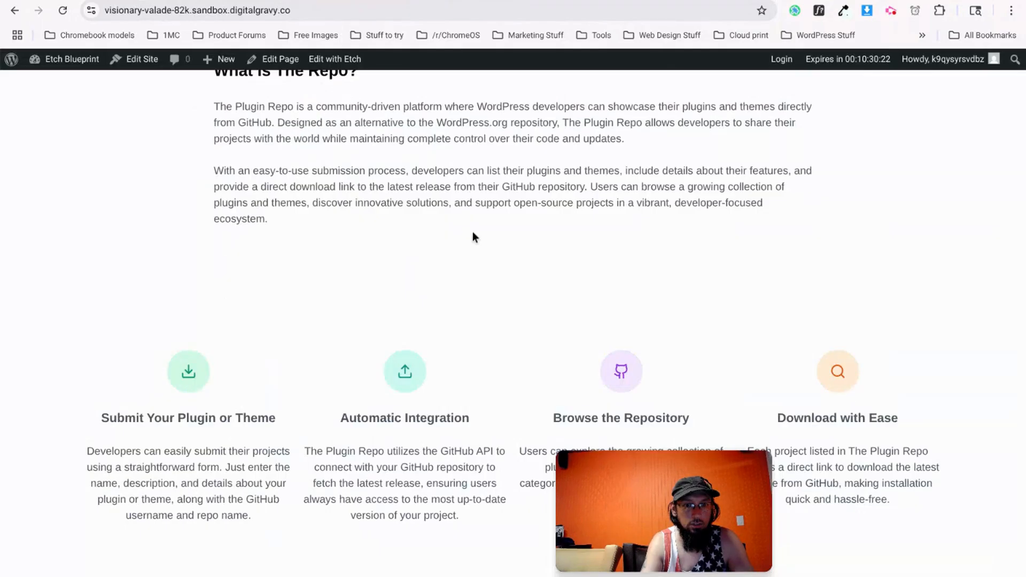
scroll(472, 231, "down", 10)
scroll(472, 231, "up", 10)
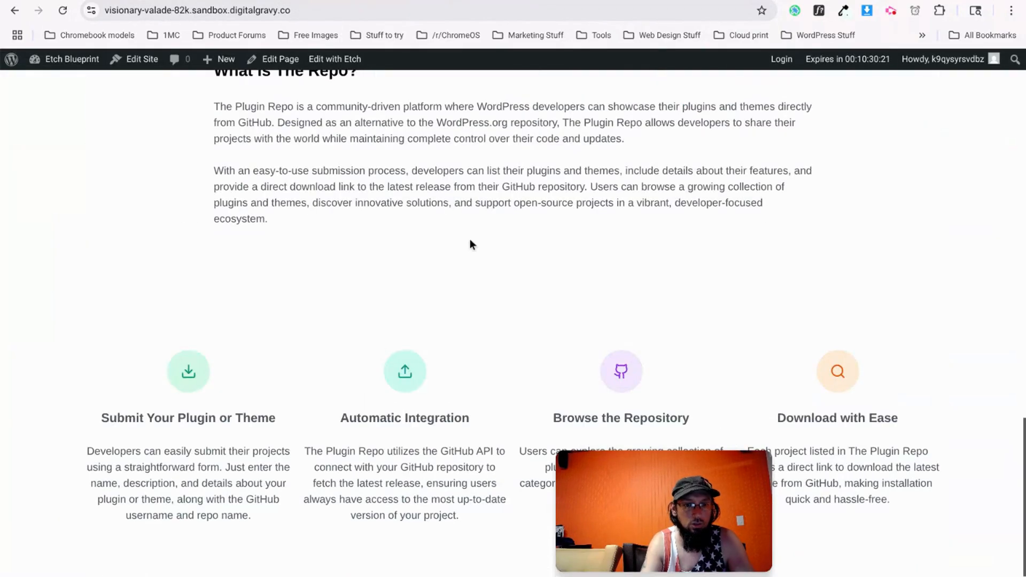
left_click(314, 0)
scroll(417, 216, "up", 5)
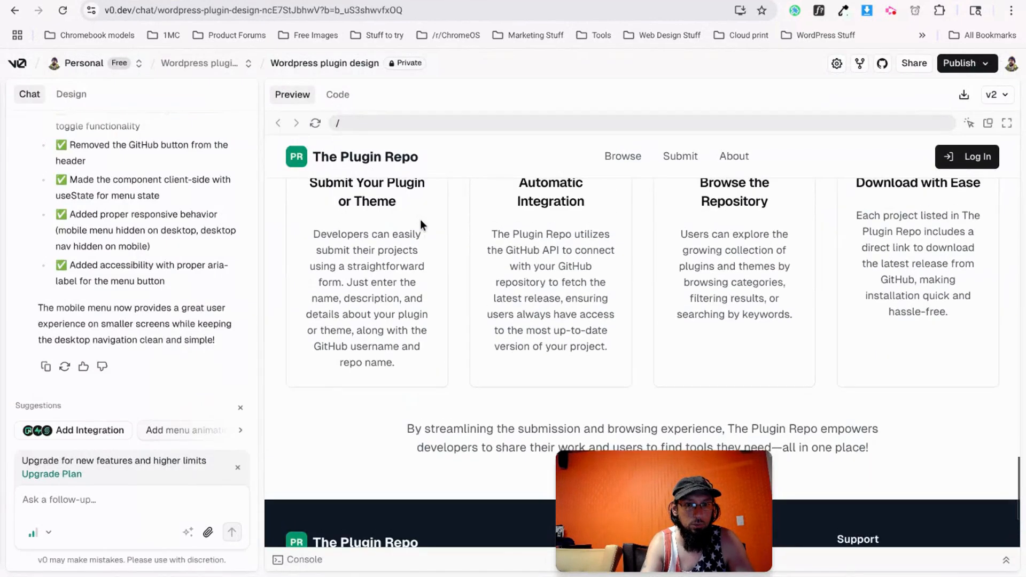
scroll(198, 256, "up", 1)
left_click(269, 0)
Copy the Hide AI plugin card's border-radius, border, box-shadow and padding CSS rules.
left_click(230, 1)
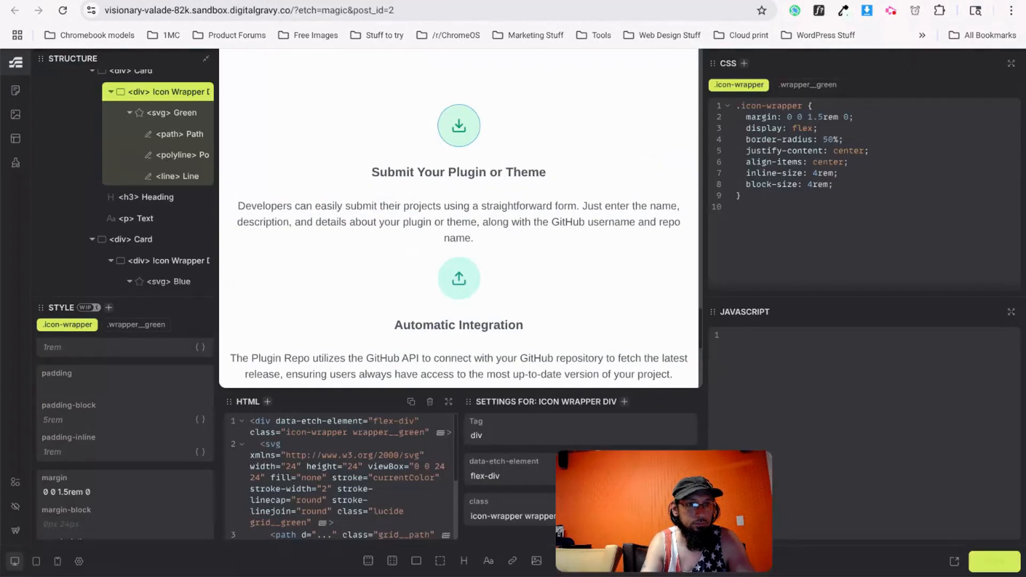
scroll(367, 306, "up", 7)
scroll(367, 304, "up", 10)
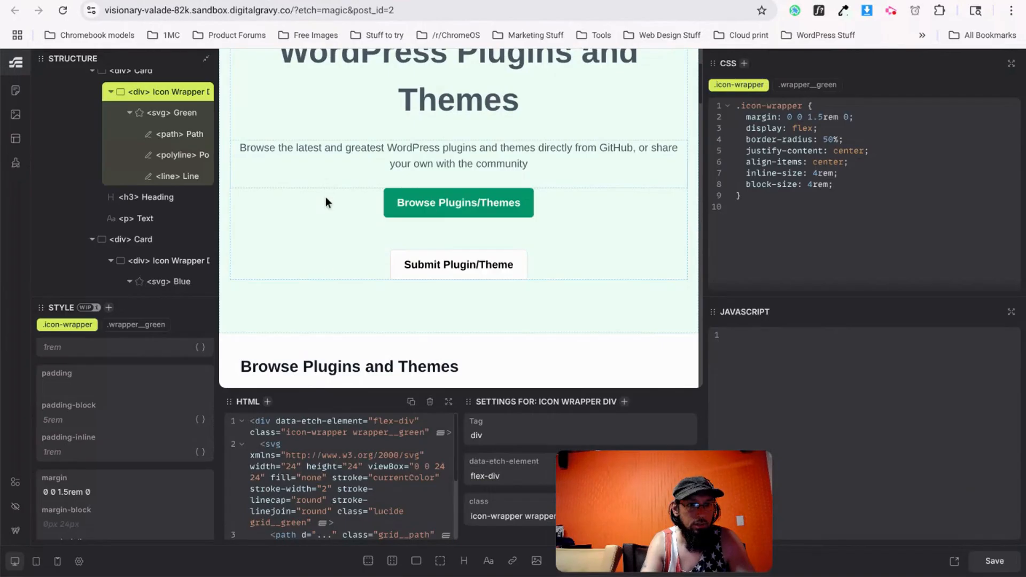
scroll(325, 196, "down", 4)
left_click(319, 111)
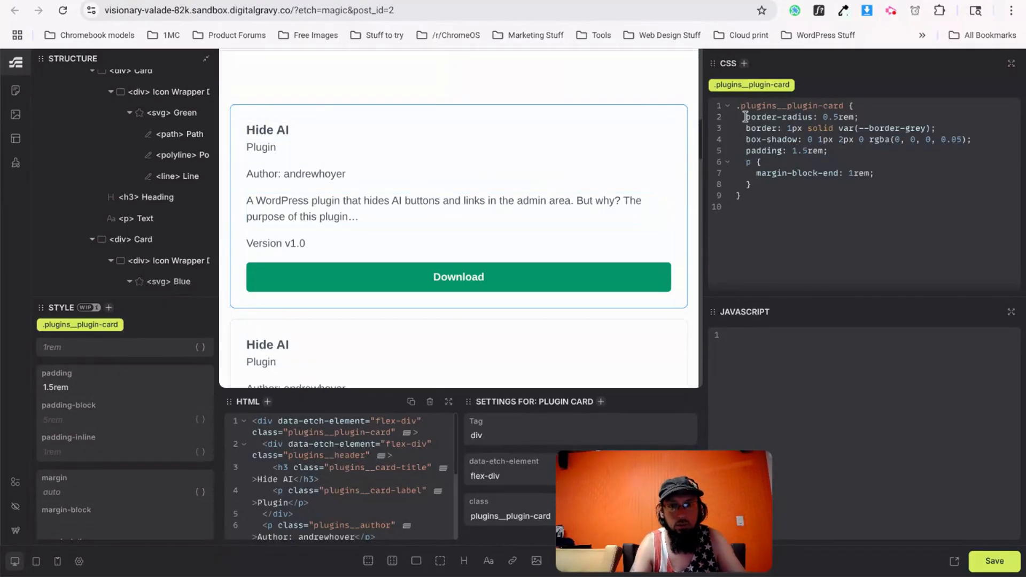
left_click_drag(745, 117, 842, 151)
key("ctrl+c")
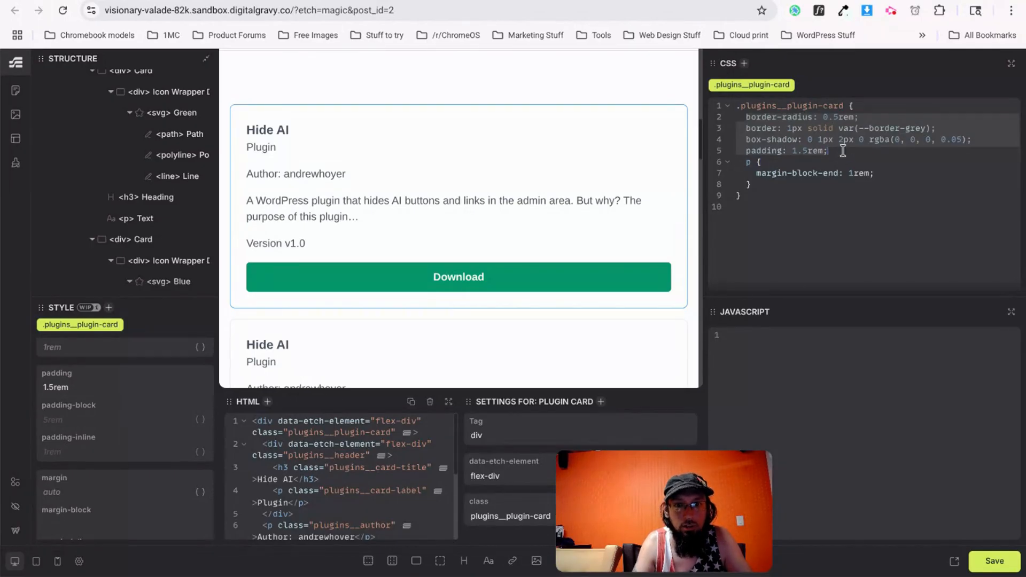
Paste those rules into the How card's .how__card class, save, and reload the live page.
scroll(171, 170, "down", 5)
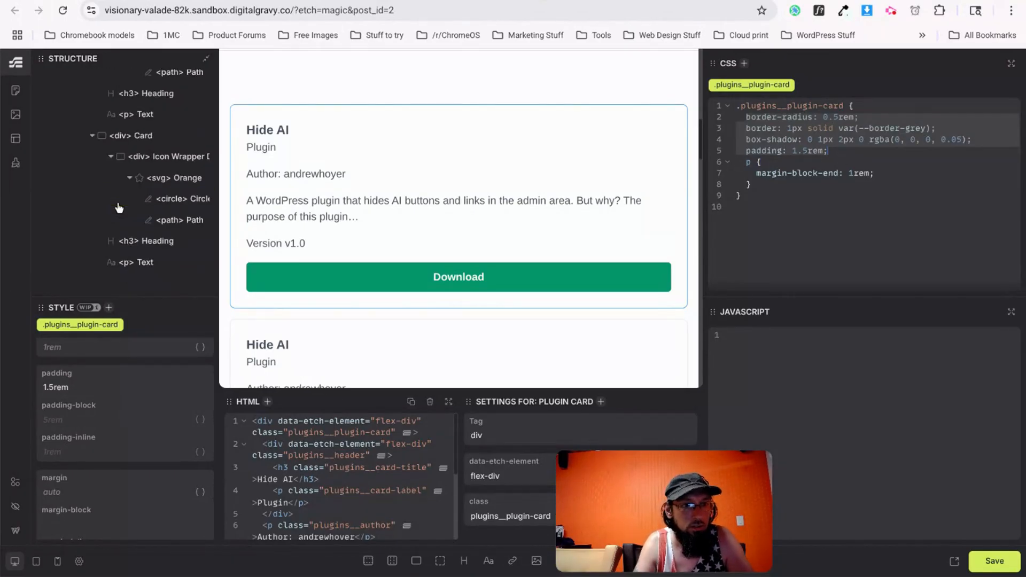
left_click(147, 138)
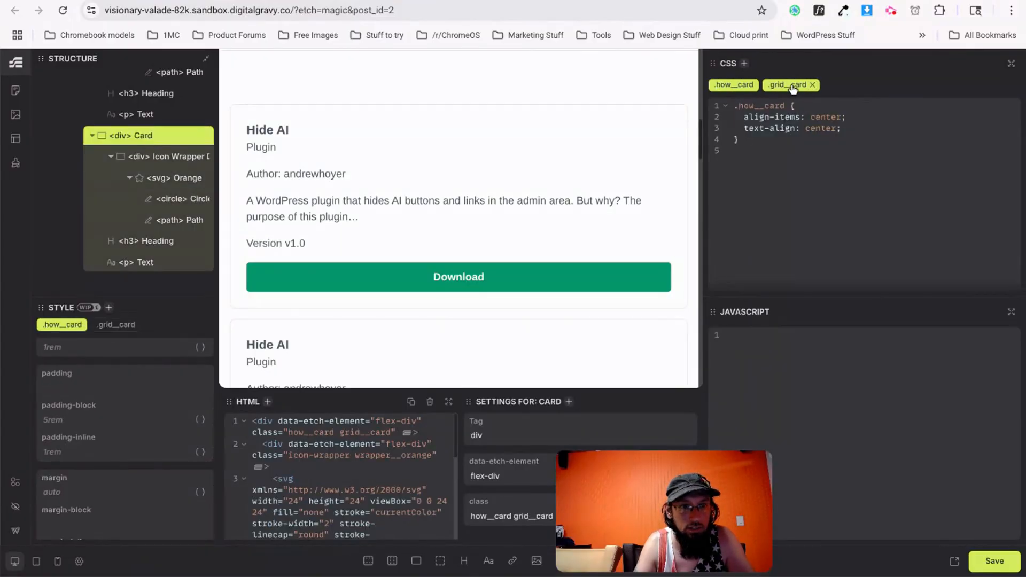
left_click(789, 87)
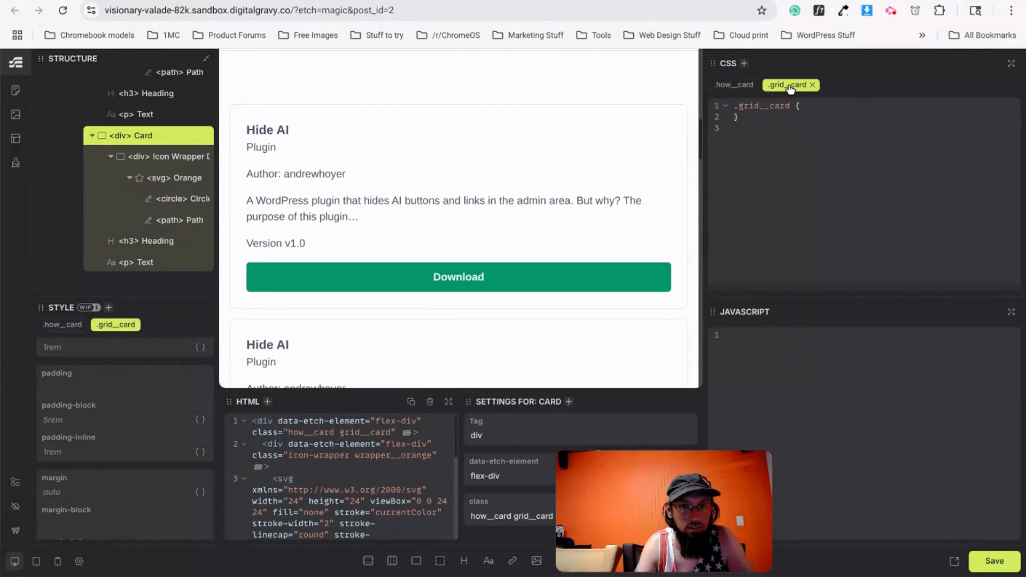
left_click(733, 84)
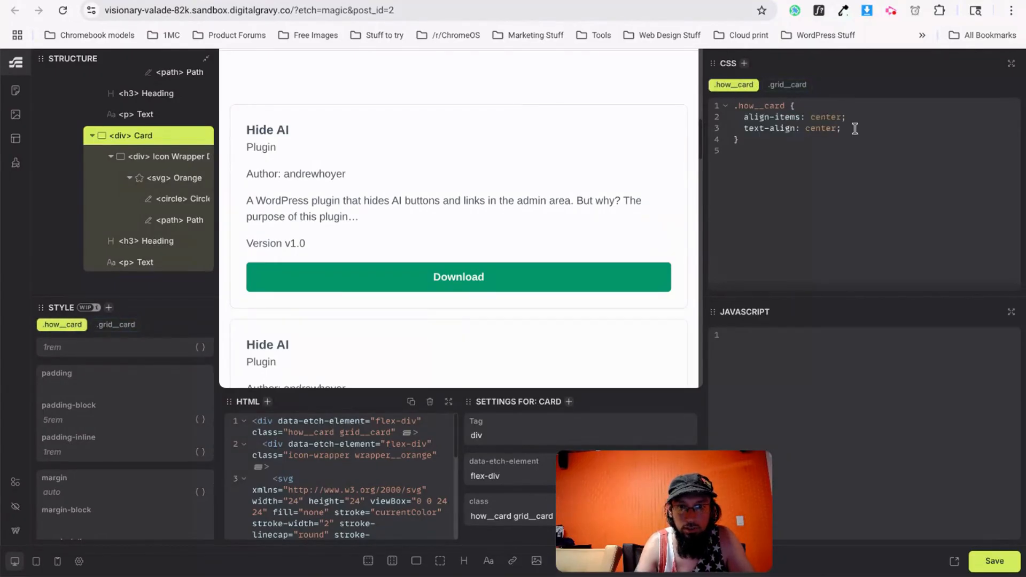
key("ctrl+v")
scroll(480, 199, "down", 10)
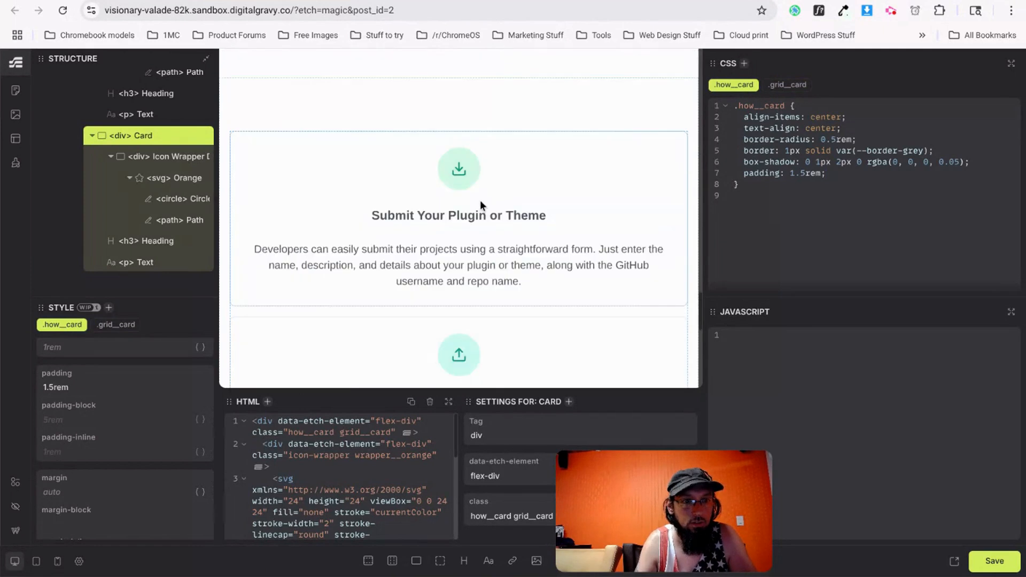
left_click(994, 561)
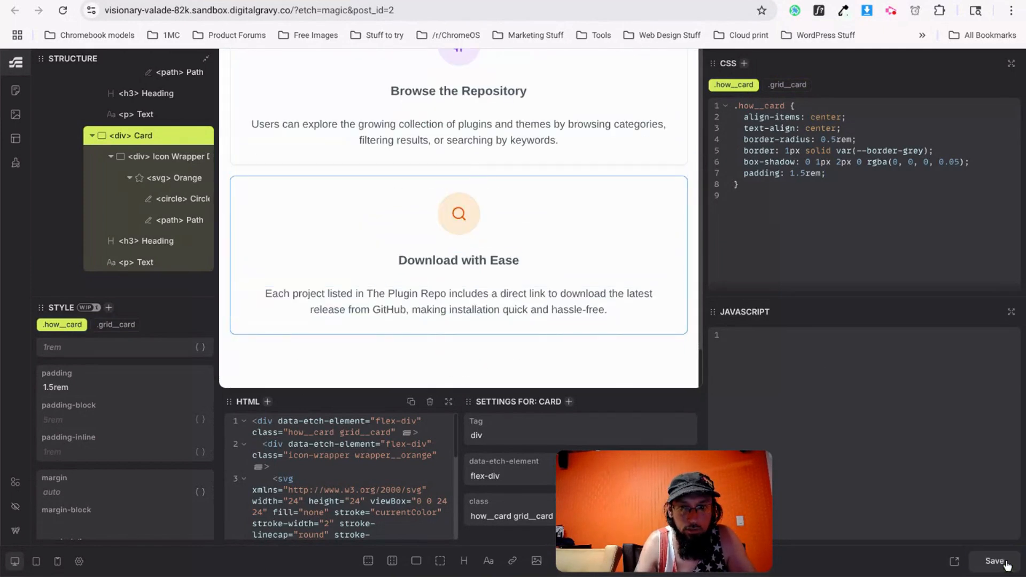
key("ctrl+Tab")
key("ctrl+r")
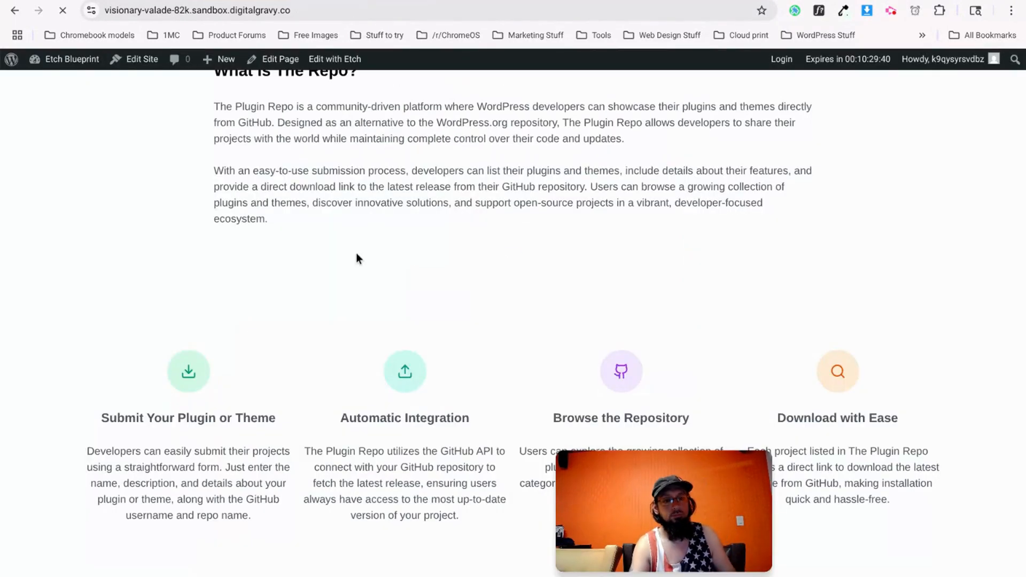
Scroll the reloaded live page to review the newly bordered How-section cards.
scroll(374, 311, "down", 2)
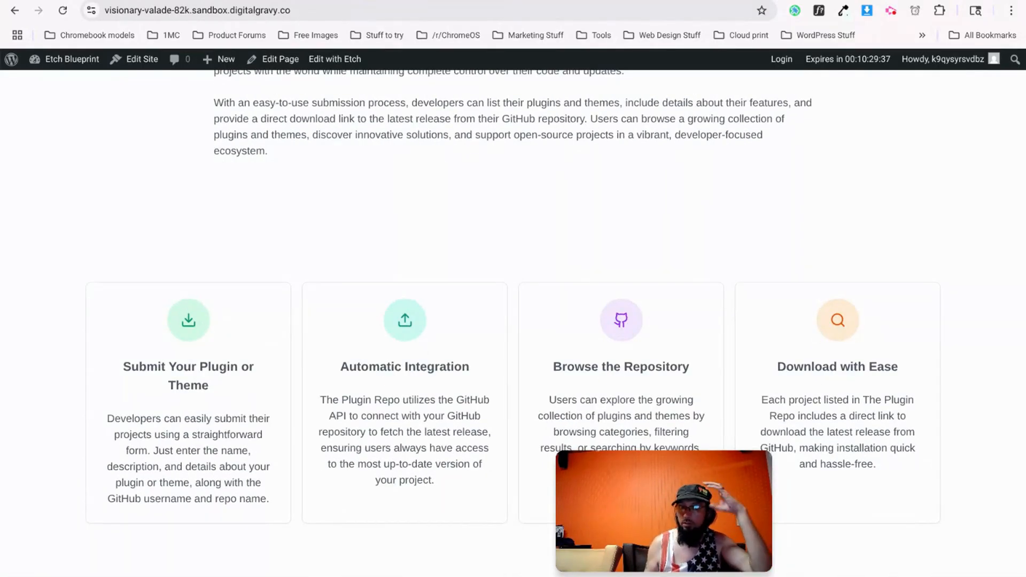
scroll(390, 256, "up", 12)
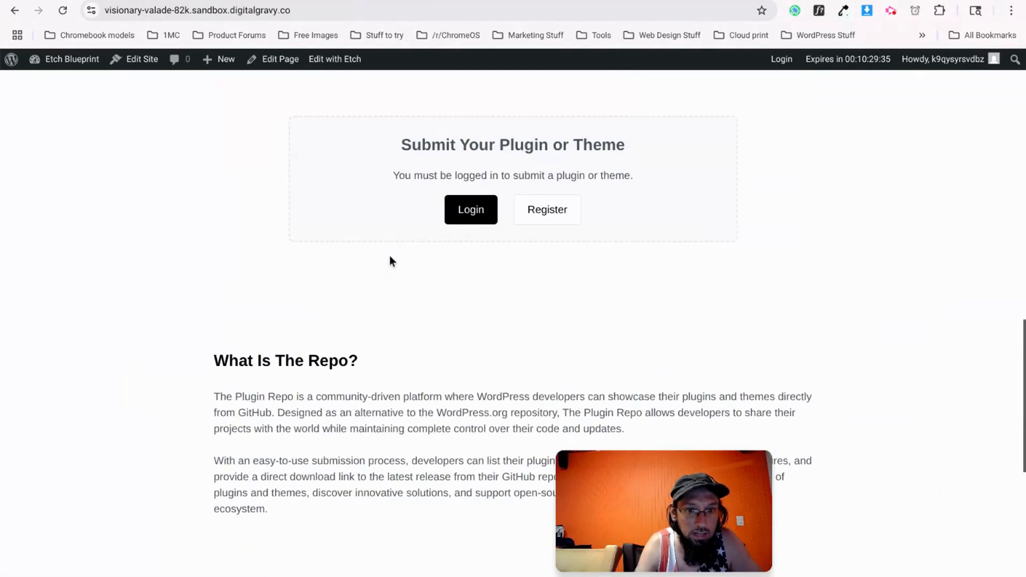
scroll(391, 372, "up", 5)
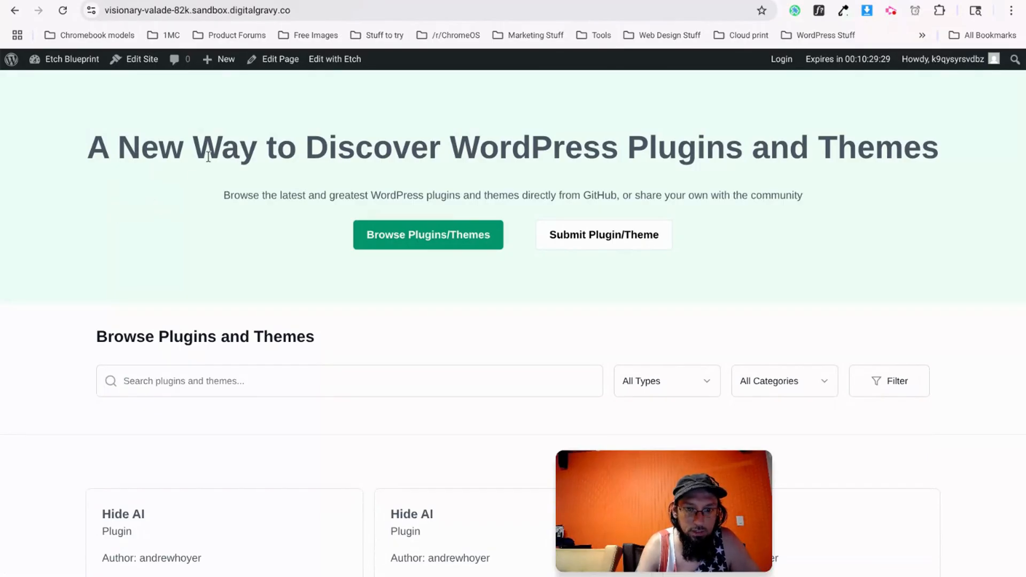
scroll(231, 197, "down", 1)
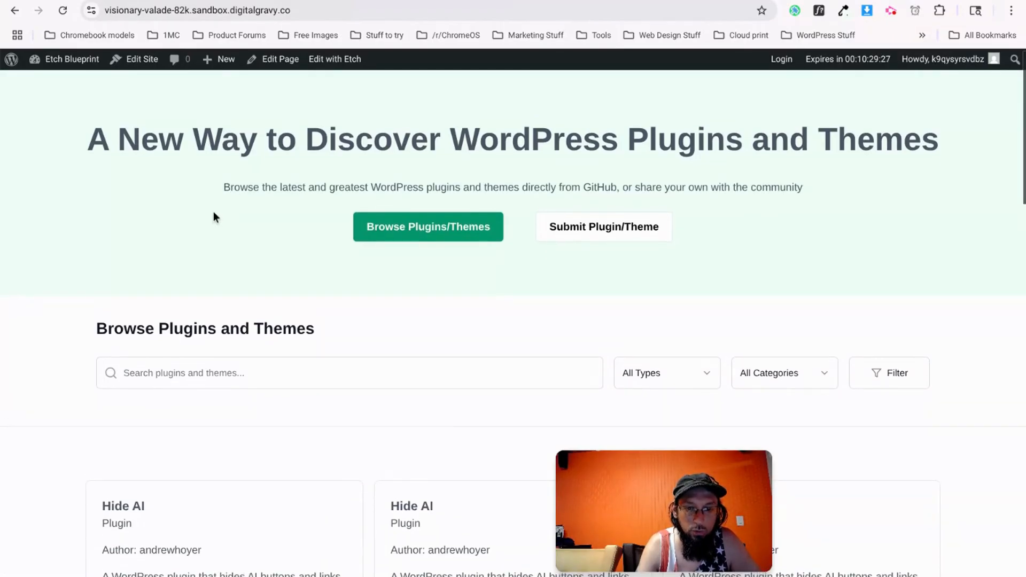
scroll(214, 214, "up", 1)
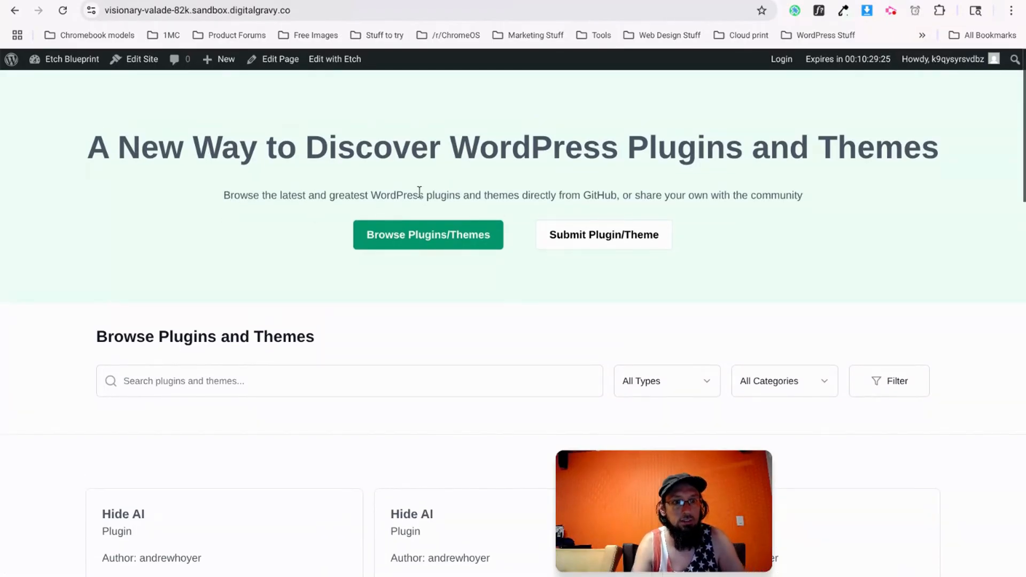
Compare the live hero heading with the v0 design's heading, then return to the sandbox page.
key("ctrl+Tab")
scroll(408, 214, "up", 20)
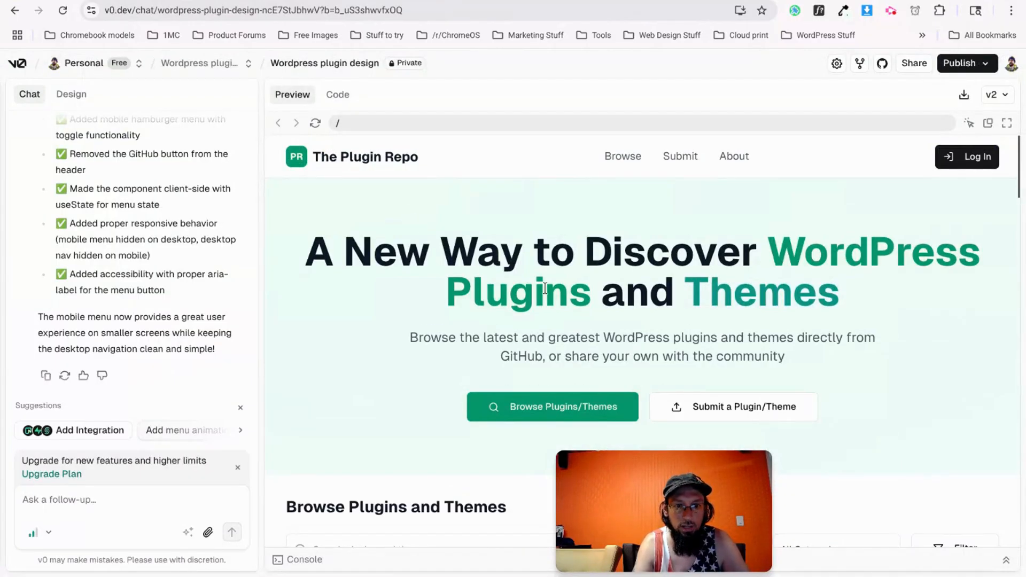
left_click_drag(315, 256, 903, 302)
key("ctrl+Tab")
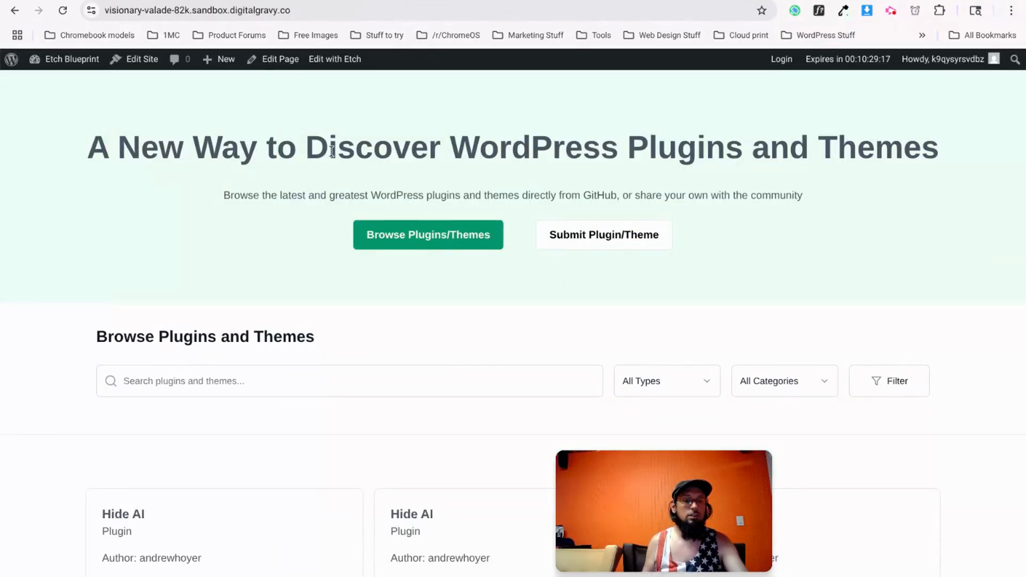
scroll(472, 403, "down", 7)
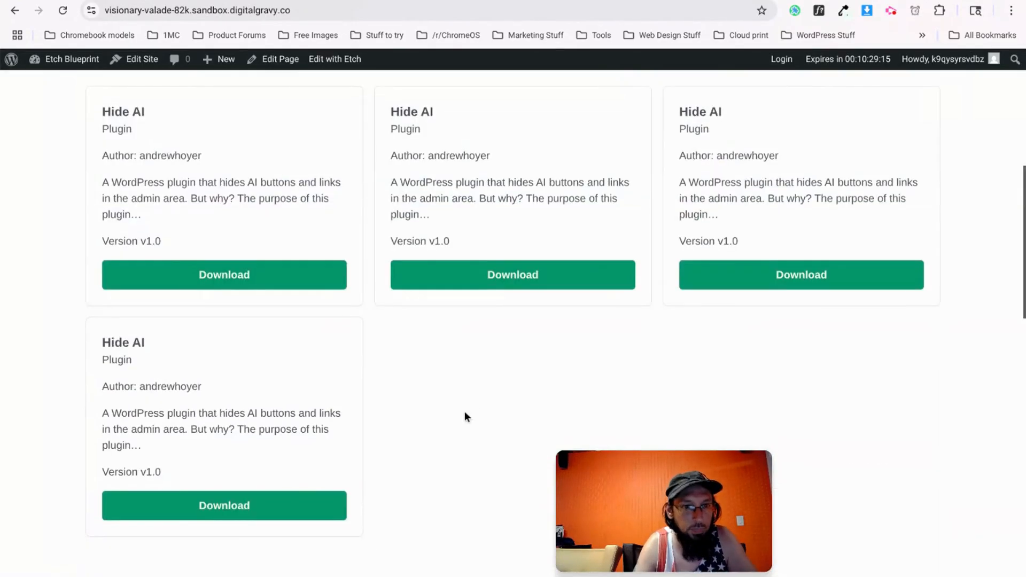
scroll(321, 342, "up", 5)
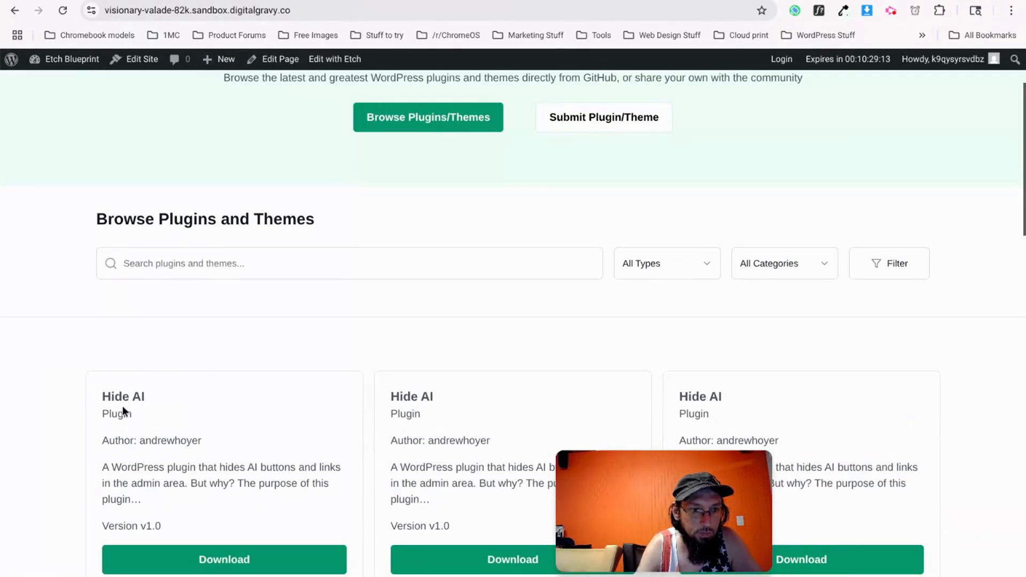
scroll(123, 406, "down", 5)
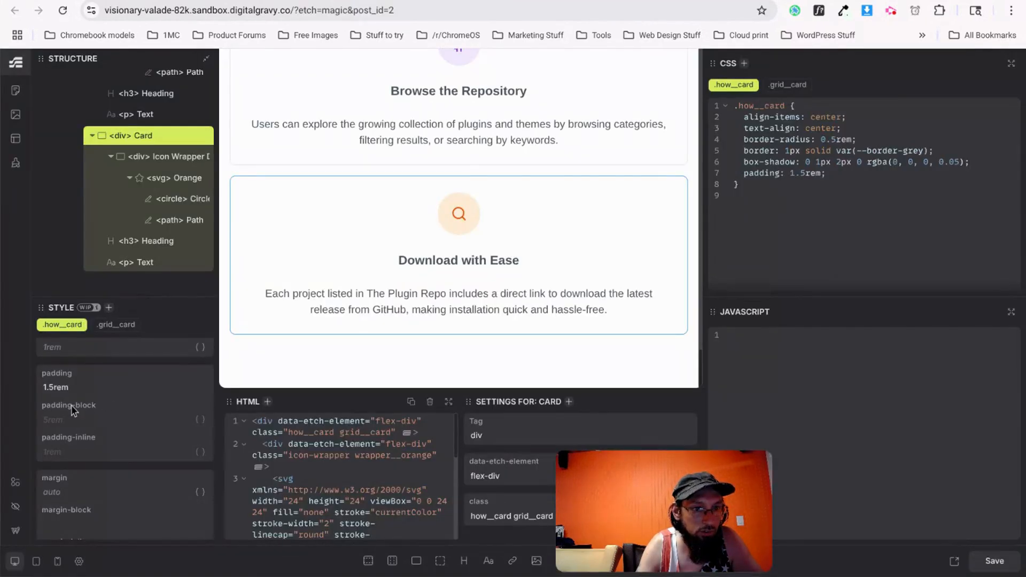
scroll(73, 411, "up", 5)
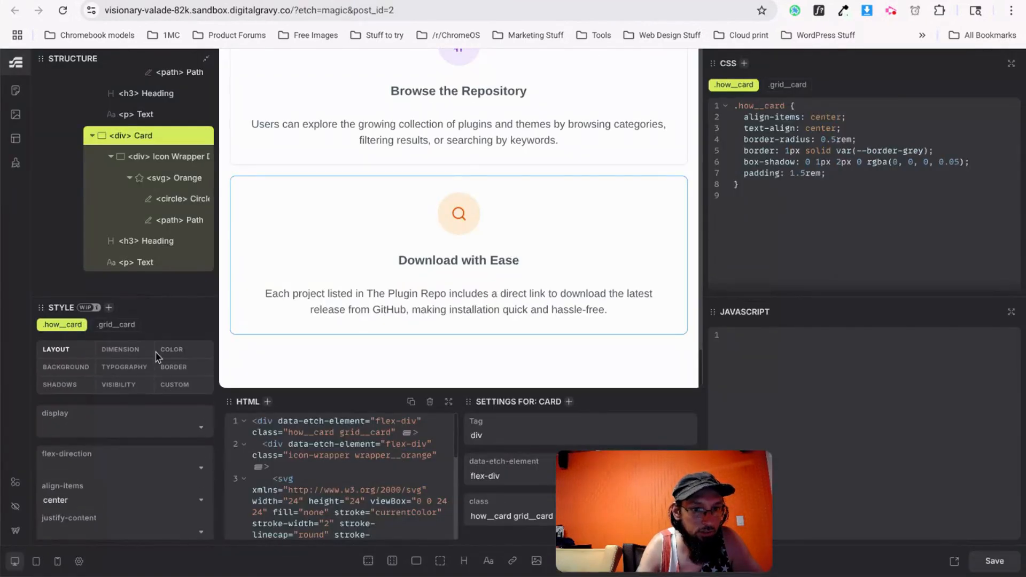
Change the hero heading's font size from 3rem to 4rem, save, and reload the live page.
left_click(746, 110)
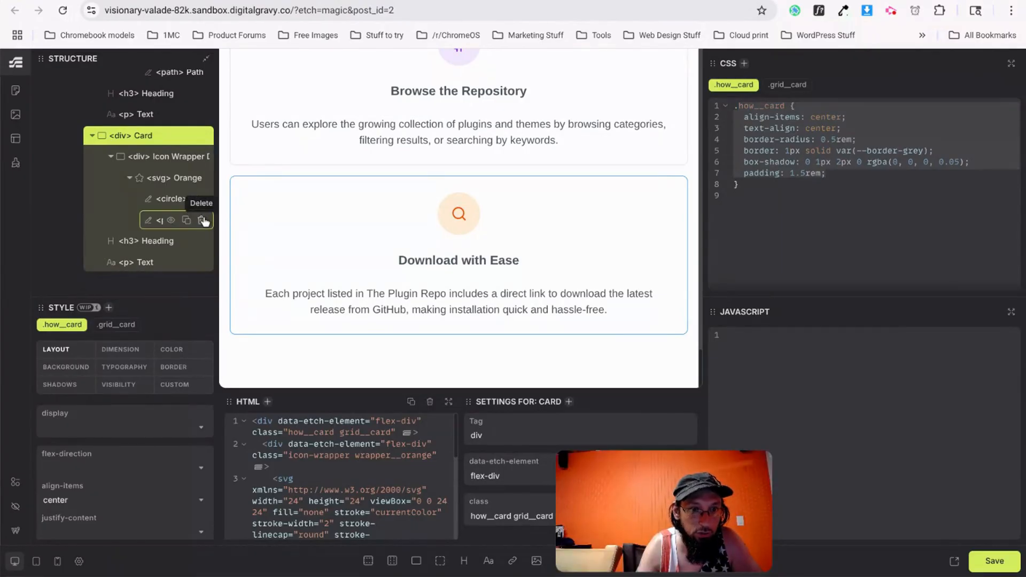
scroll(157, 257, "up", 10)
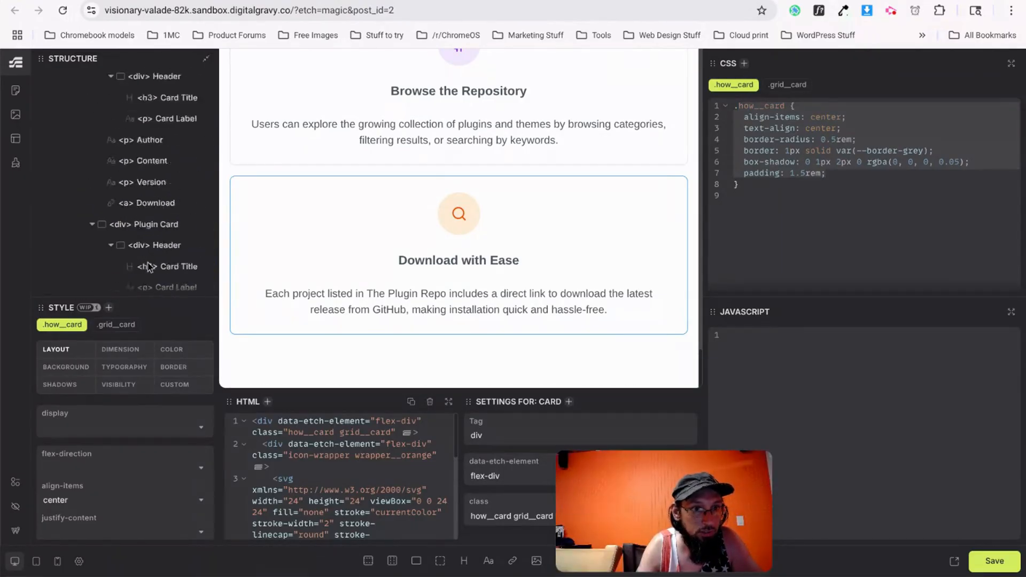
scroll(309, 176, "up", 15)
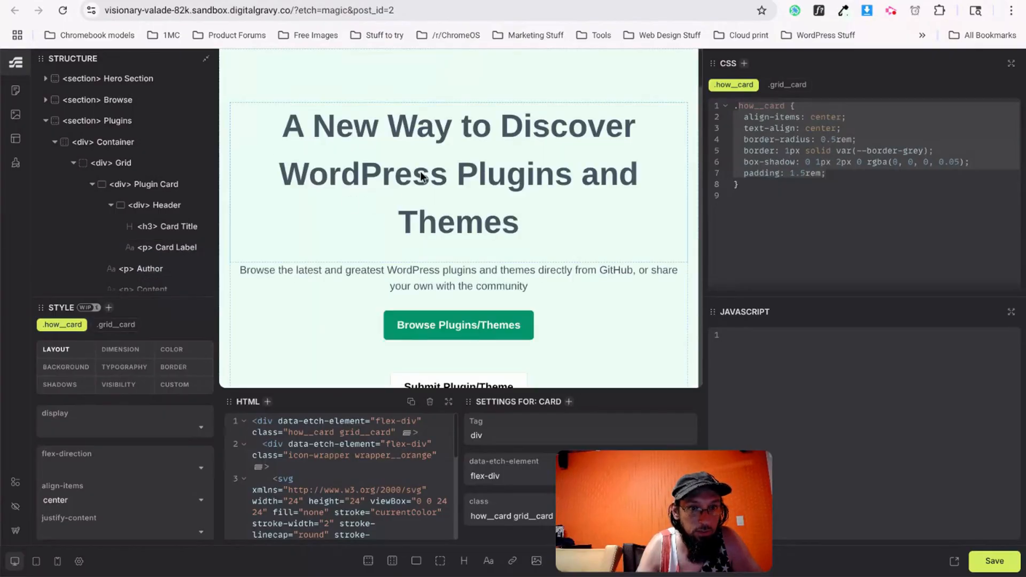
left_click(310, 180)
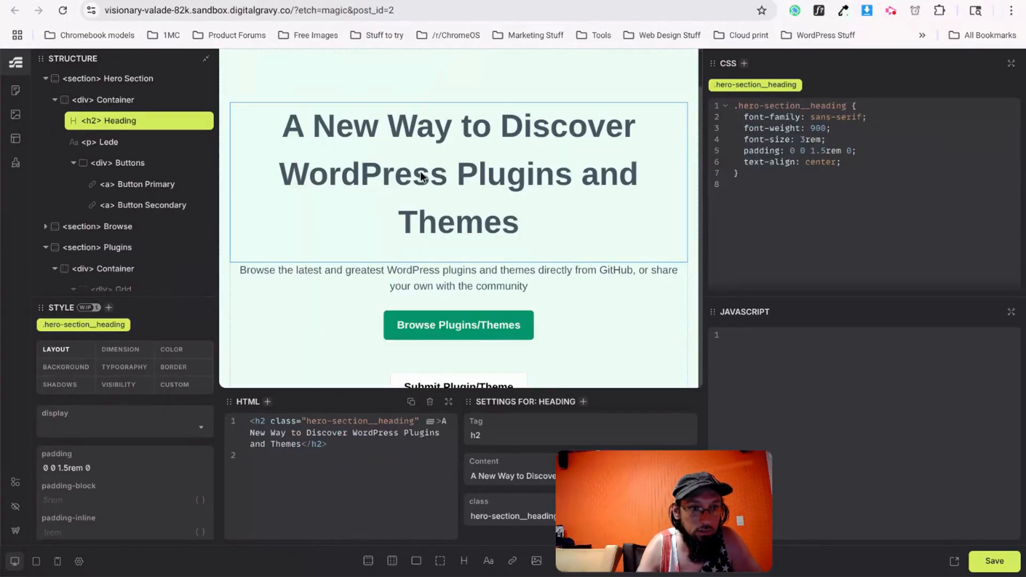
left_click(128, 367)
scroll(93, 492, "down", 1)
left_click(50, 491)
key("BackSpace")
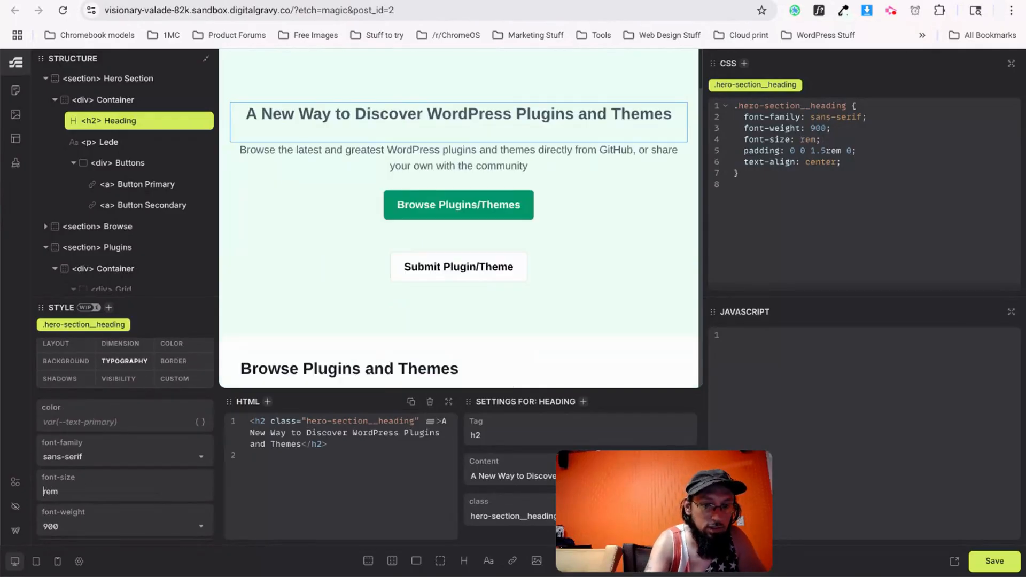
type("4")
key("ctrl+s")
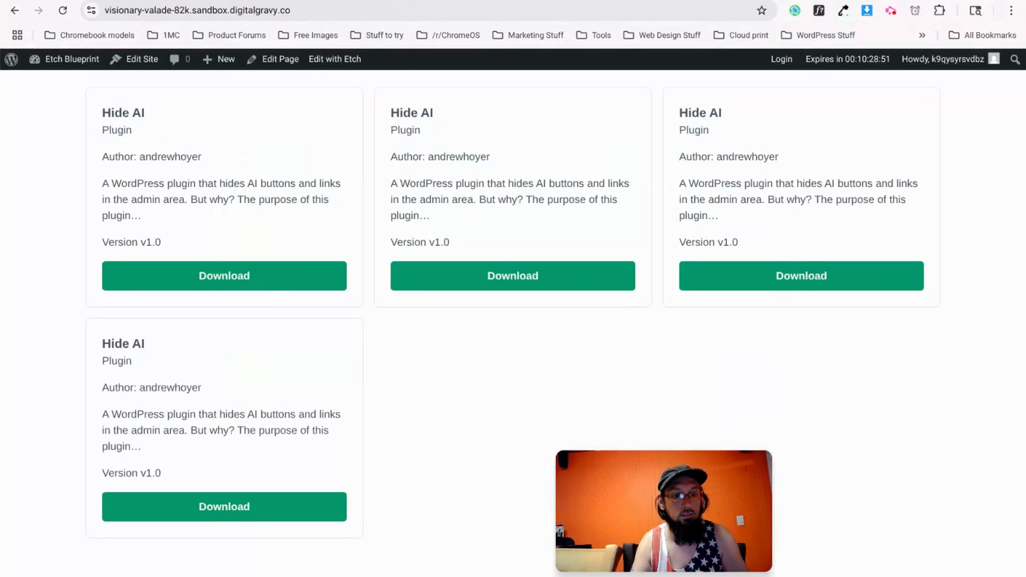
key("ctrl+r")
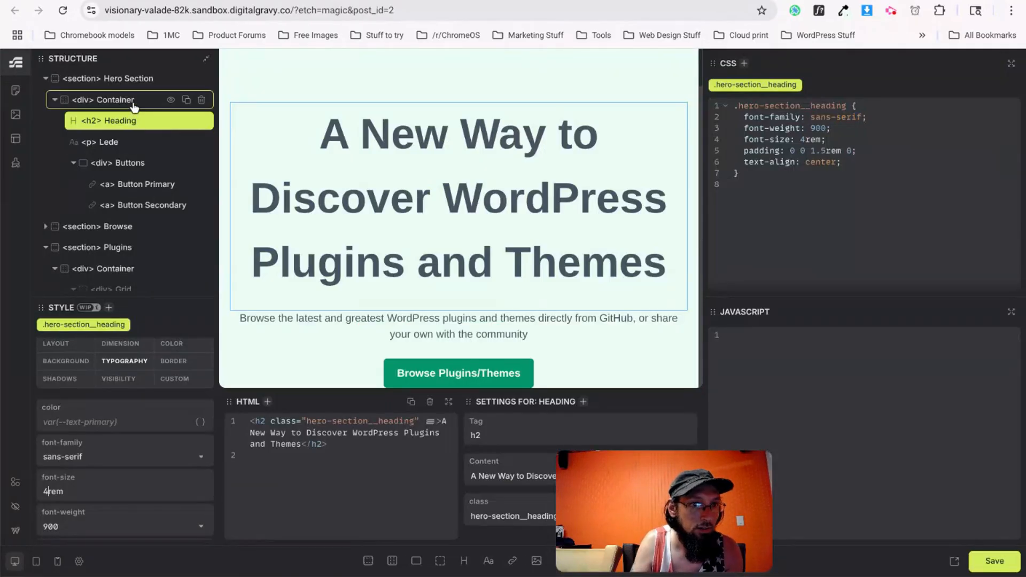
Add the 'container' class to the hero section's Container div.
left_click(80, 99)
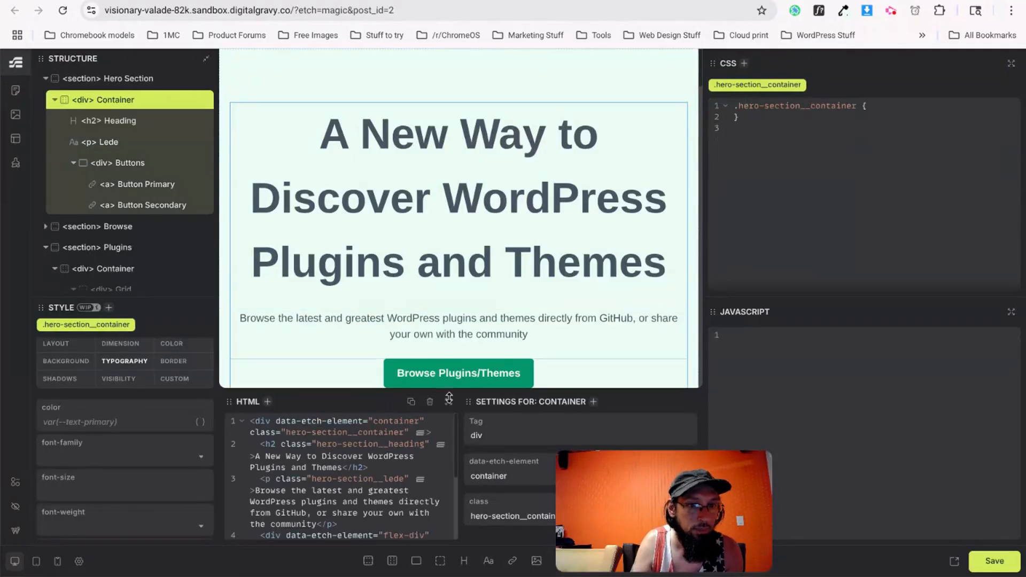
left_click(408, 432)
type("container")
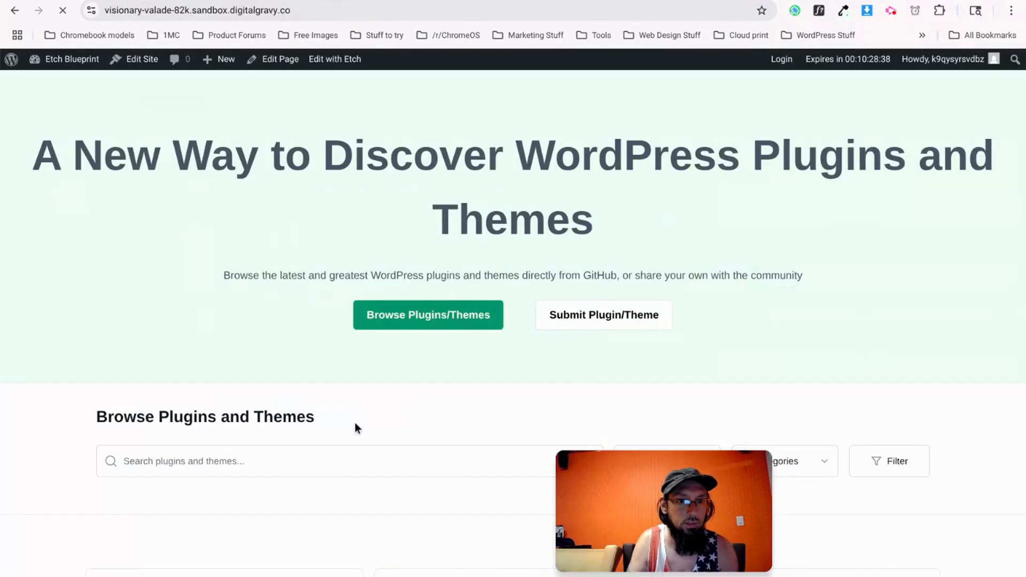
Scroll the live page down to the Hide AI plugin cards and back to the two-line hero heading.
scroll(219, 218, "down", 1)
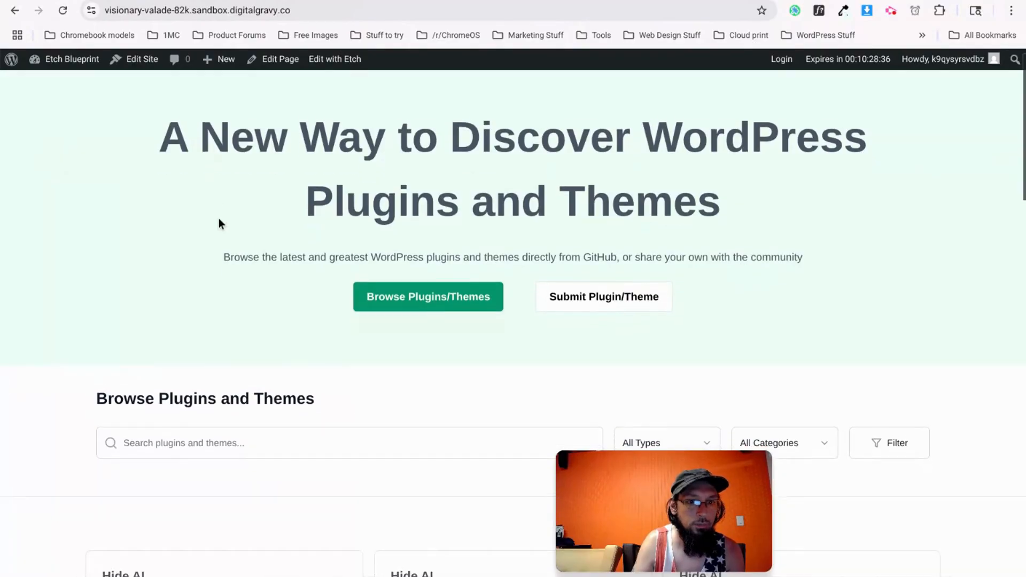
scroll(218, 219, "down", 3)
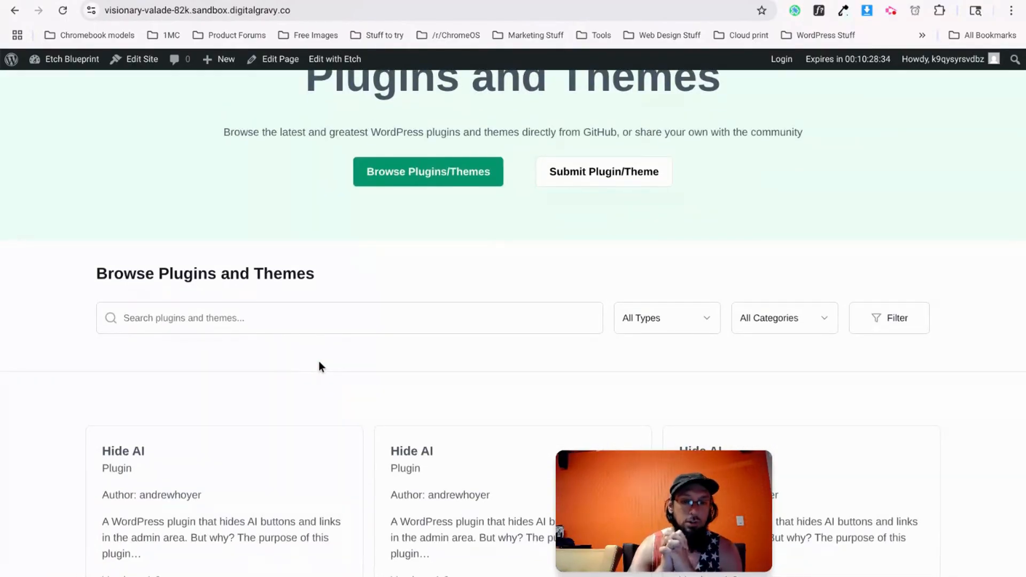
scroll(324, 431, "up", 3)
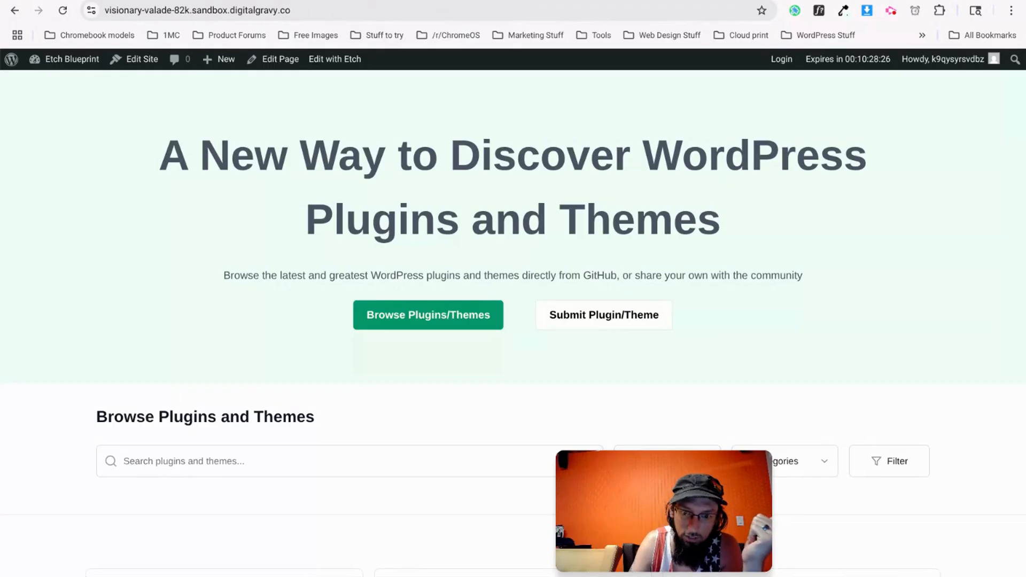
scroll(440, 386, "down", 2)
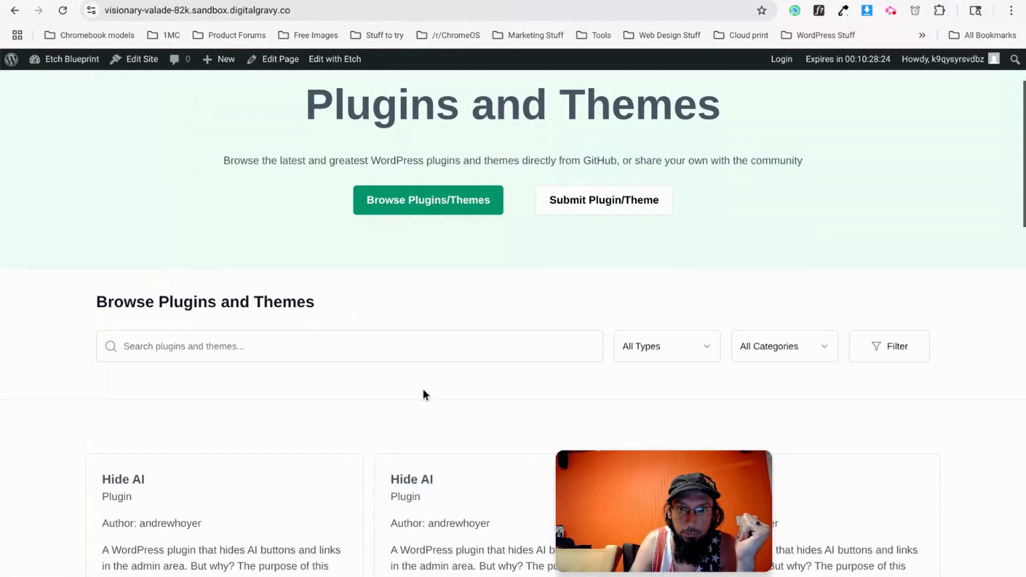
scroll(423, 395, "down", 7)
scroll(423, 394, "up", 9)
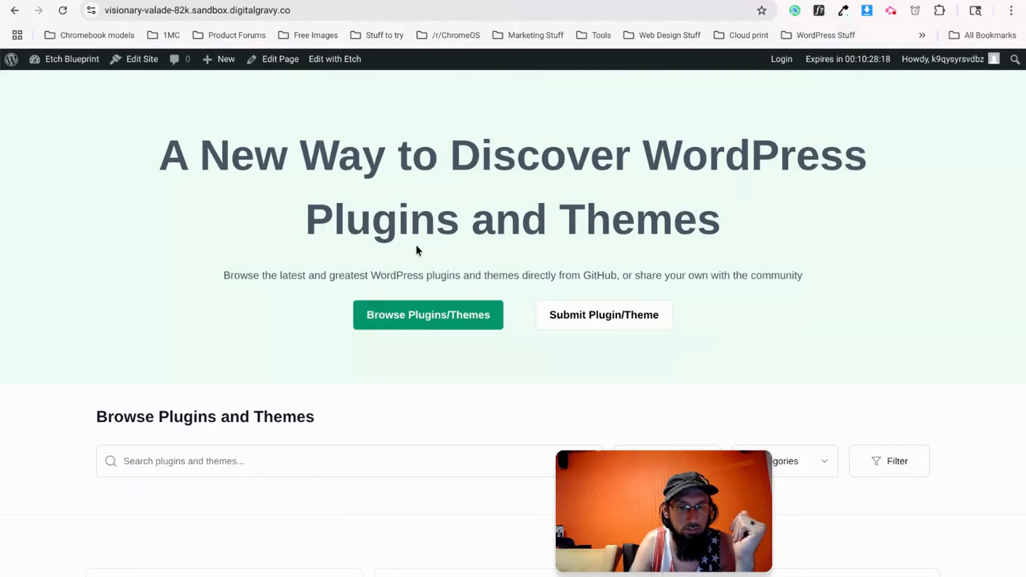
Check the stopwatch's elapsed time and close its popup.
left_click(916, 12)
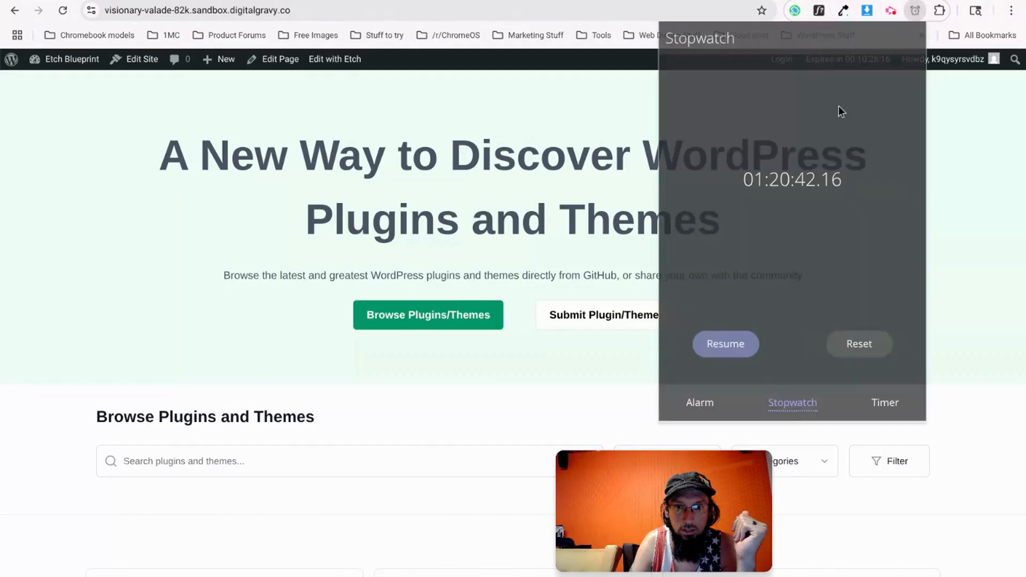
left_click_drag(752, 191, 860, 180)
left_click(595, 392)
Scroll the narrow-window site from the five-line hero heading through Browse, Submit and How cards.
scroll(309, 216, "down", 4)
scroll(309, 213, "down", 15)
scroll(657, 199, "up", 2)
scroll(420, 271, "up", 5)
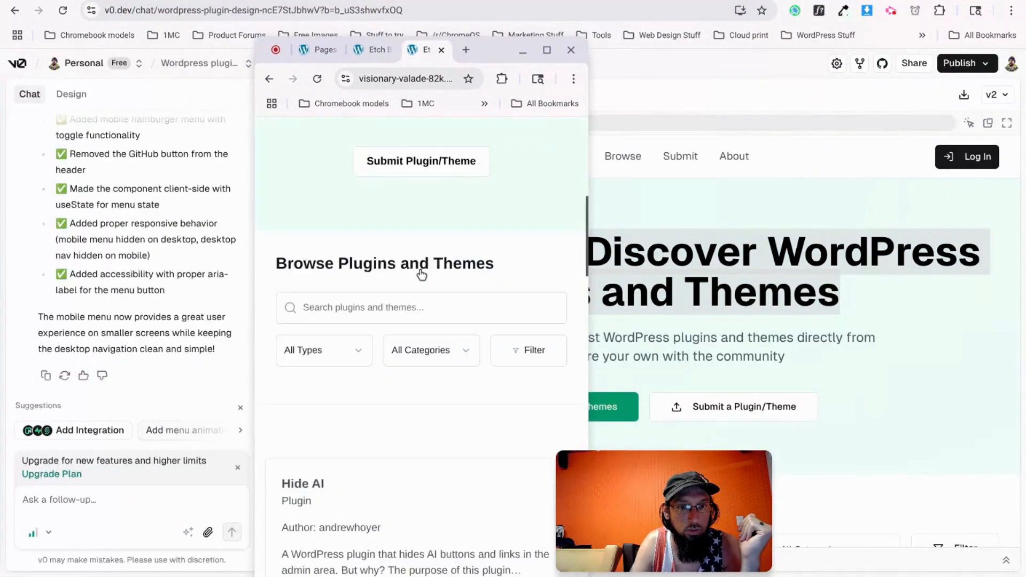
scroll(421, 275, "up", 5)
scroll(419, 272, "down", 5)
scroll(415, 286, "up", 5)
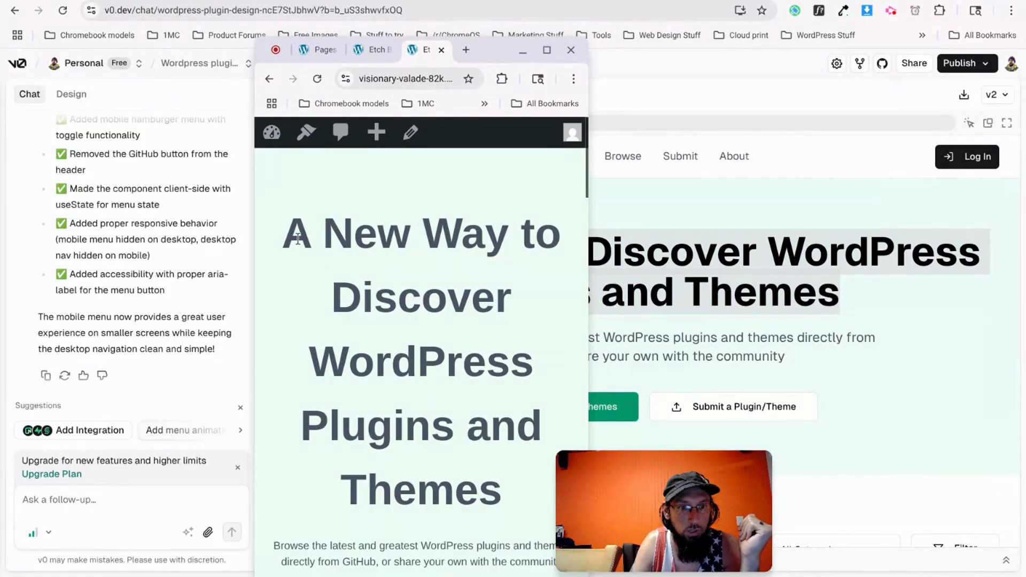
left_click_drag(298, 239, 502, 505)
scroll(454, 427, "down", 2)
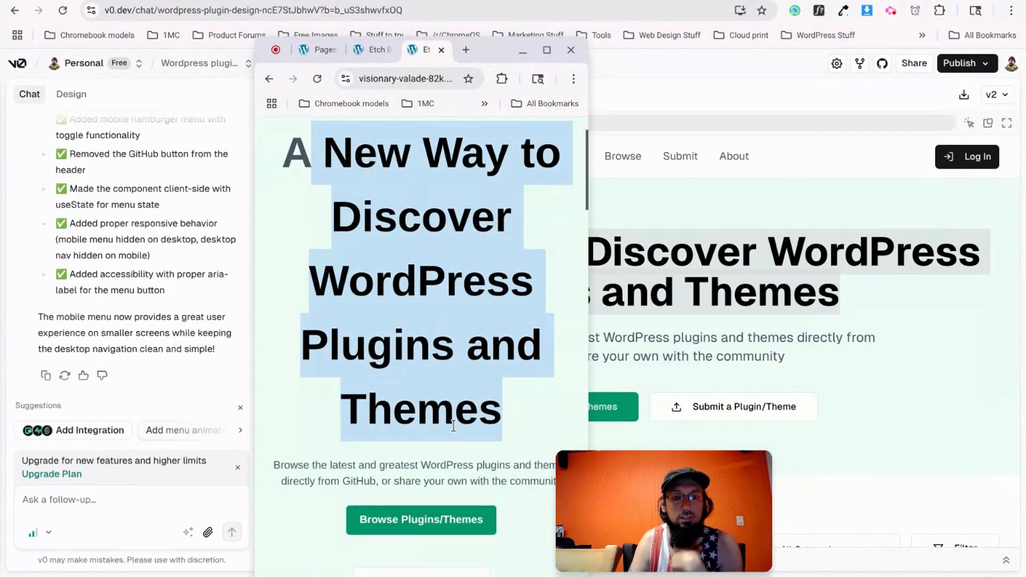
left_click(476, 416)
scroll(476, 415, "down", 5)
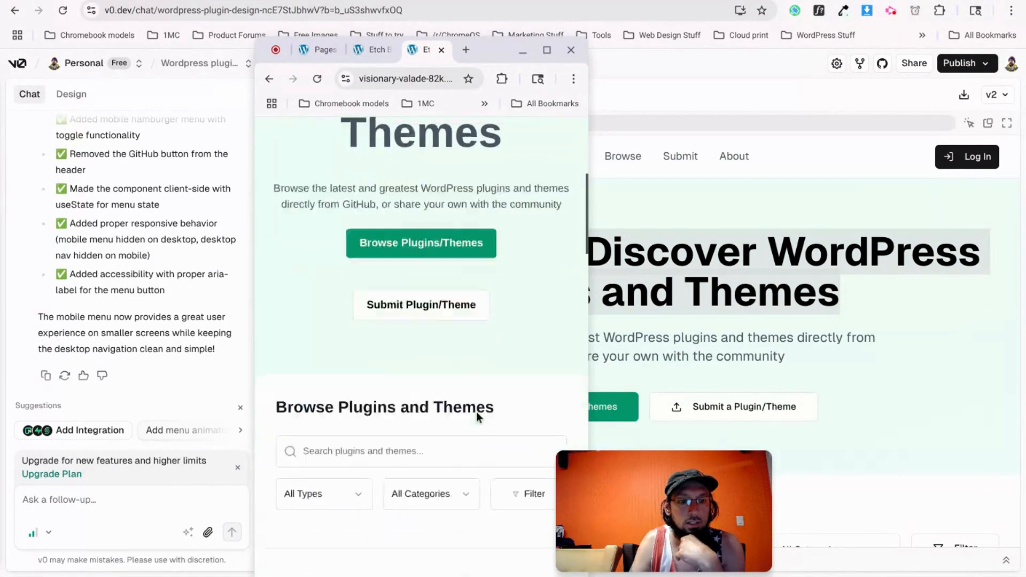
scroll(477, 416, "down", 10)
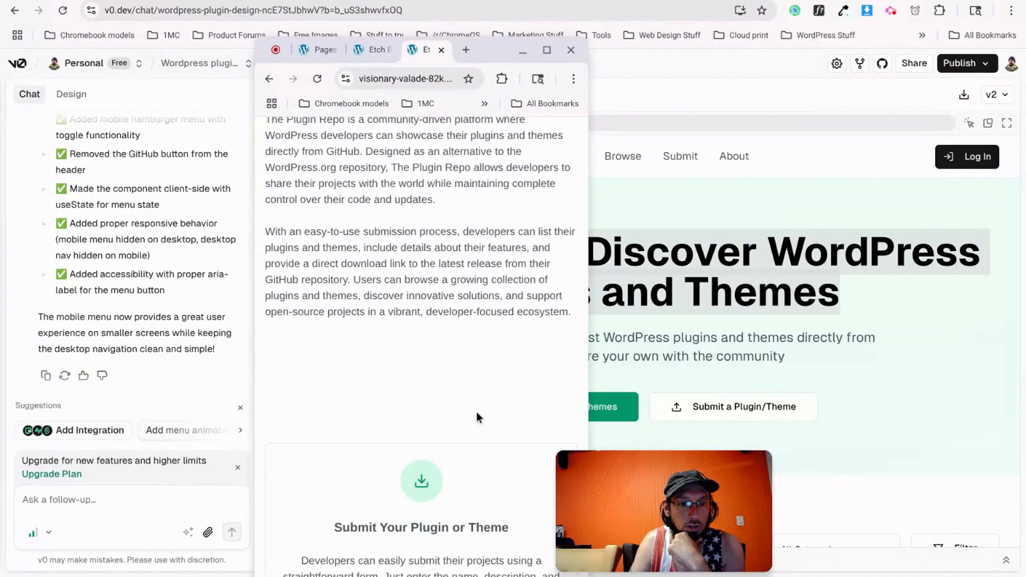
scroll(476, 416, "down", 10)
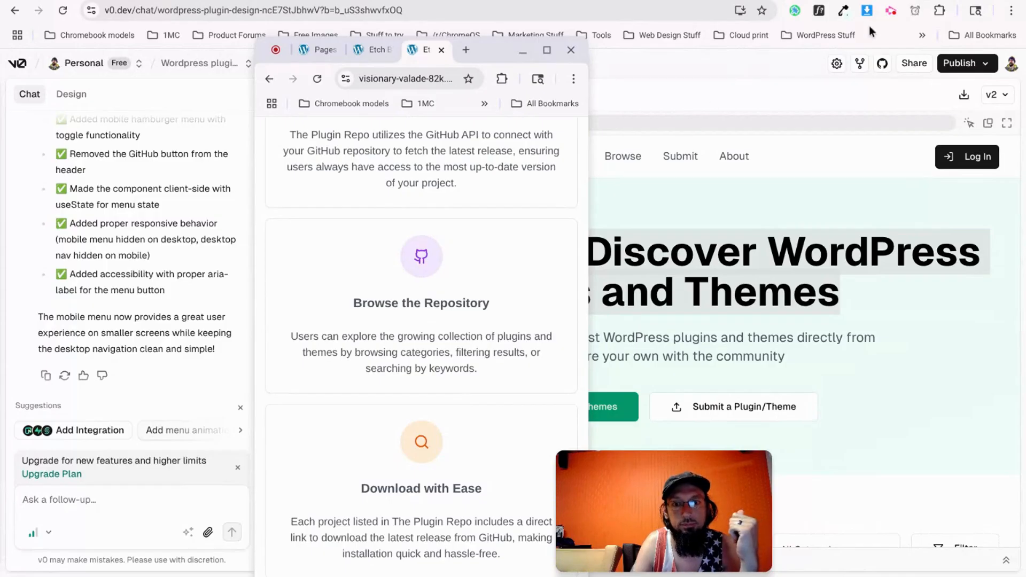
left_click(890, 10)
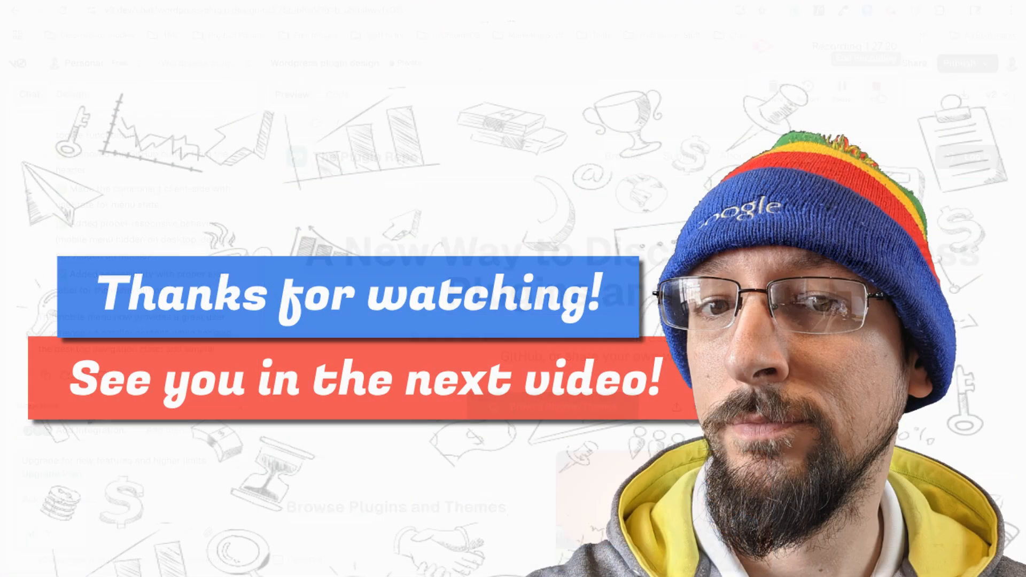